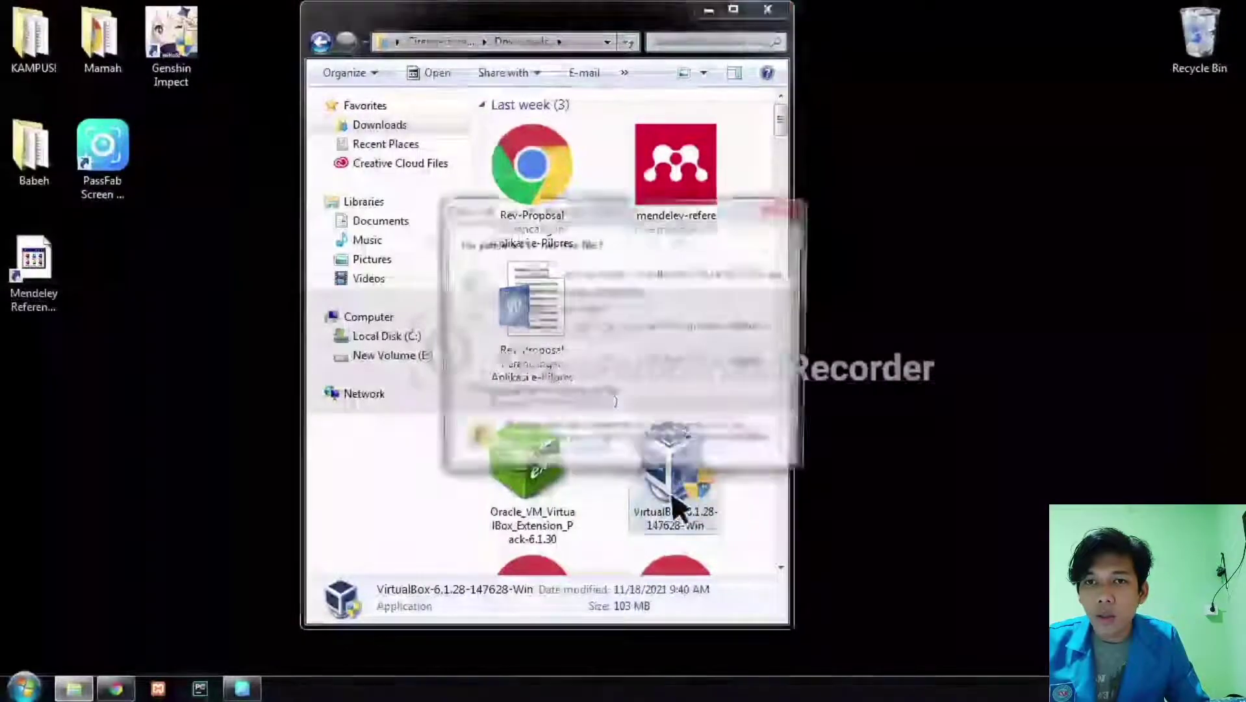
# Install VirtualBox 6.1.28 with default features, accepting the network reset warning, and close setup.
pyautogui.click(675, 368)
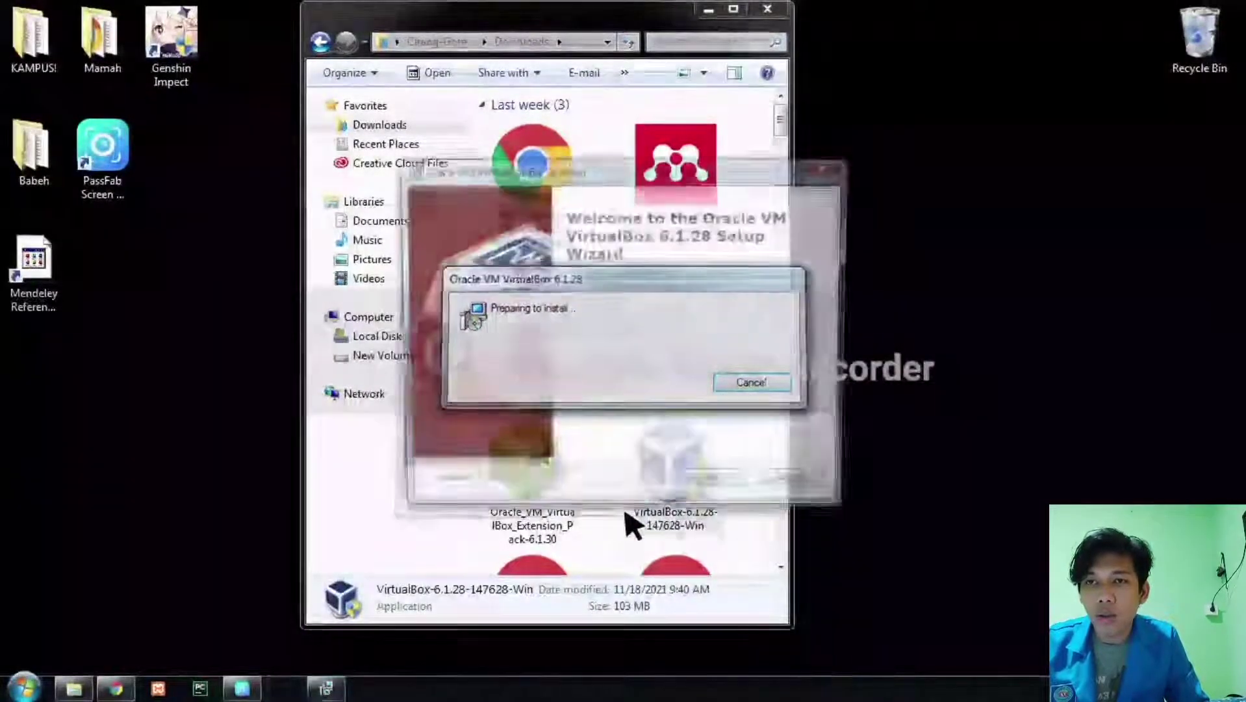
pyautogui.click(718, 490)
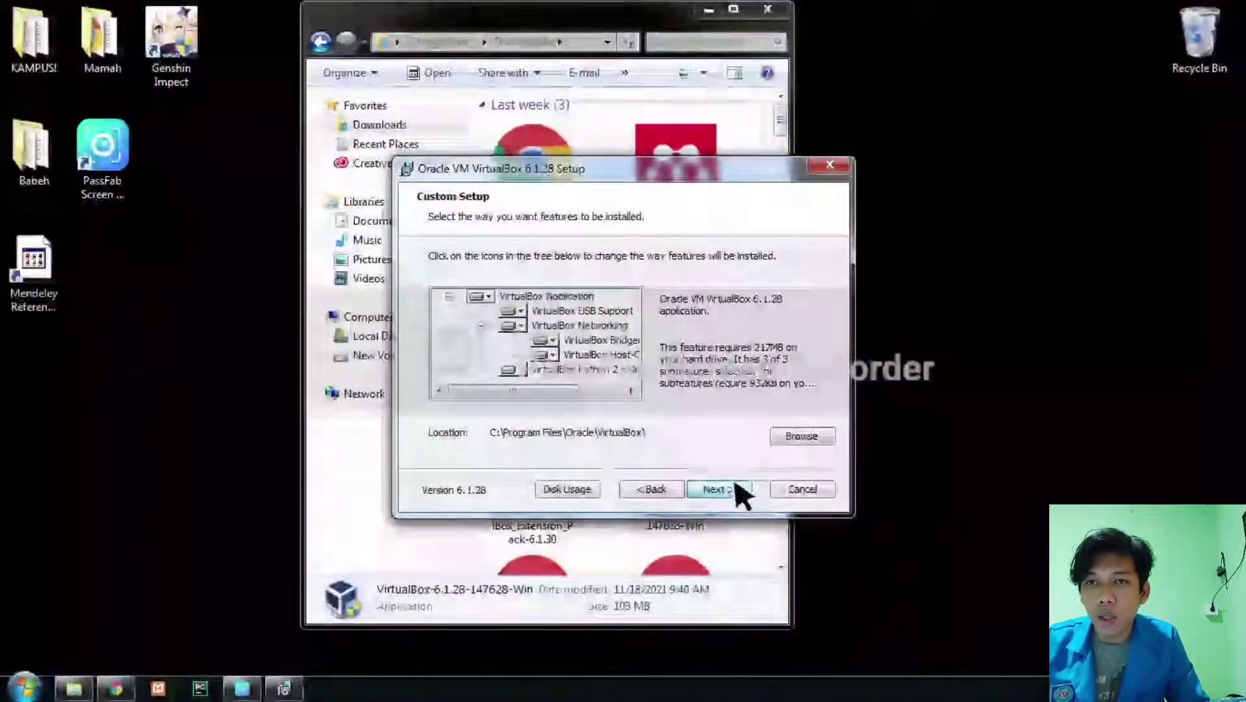
pyautogui.click(741, 489)
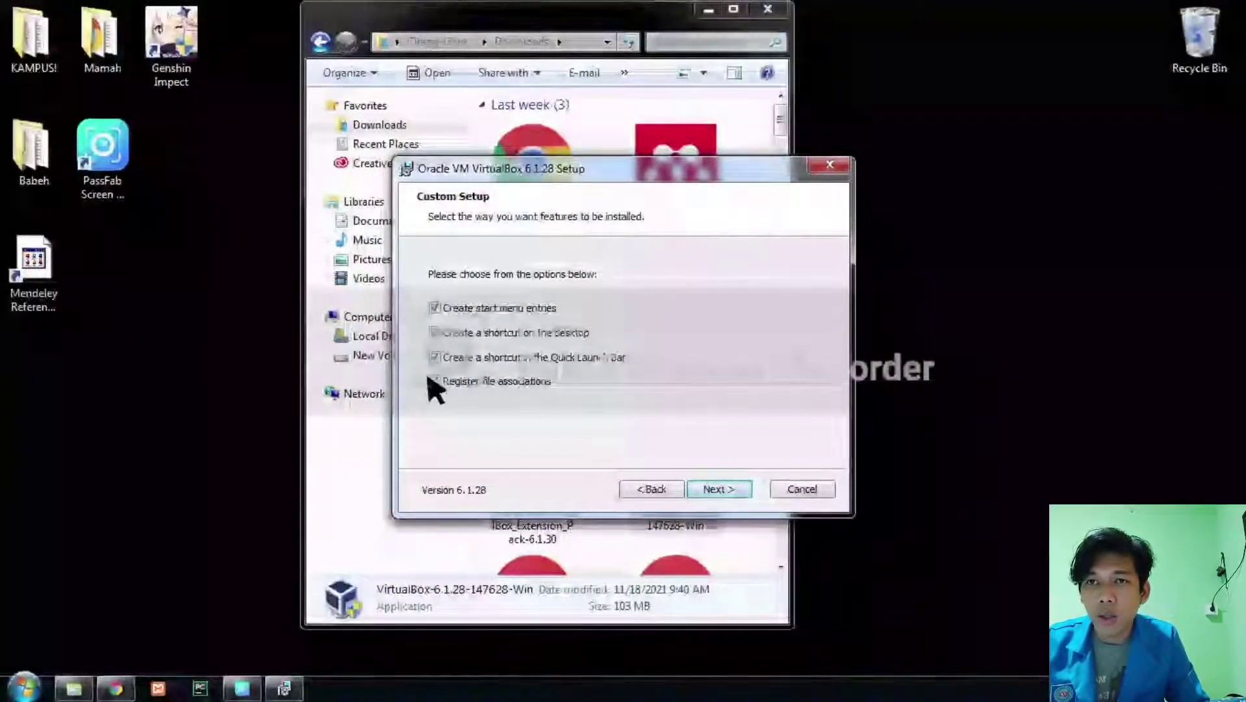
pyautogui.click(726, 492)
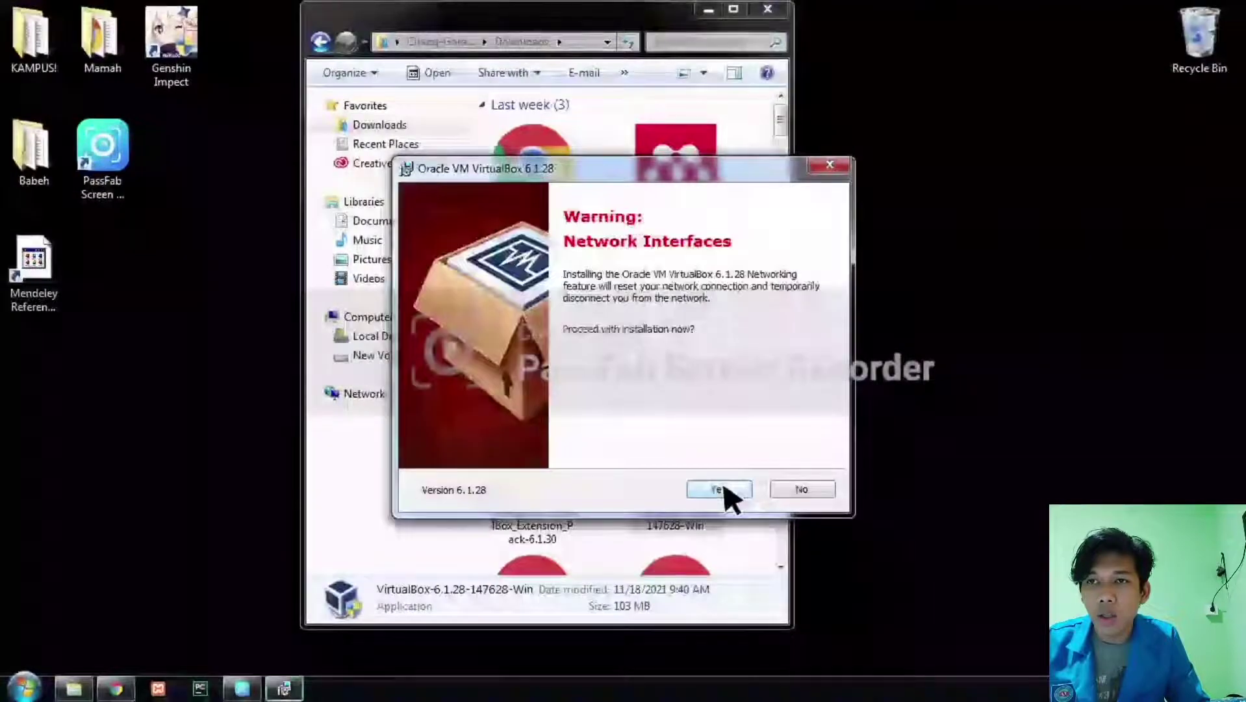
pyautogui.click(725, 492)
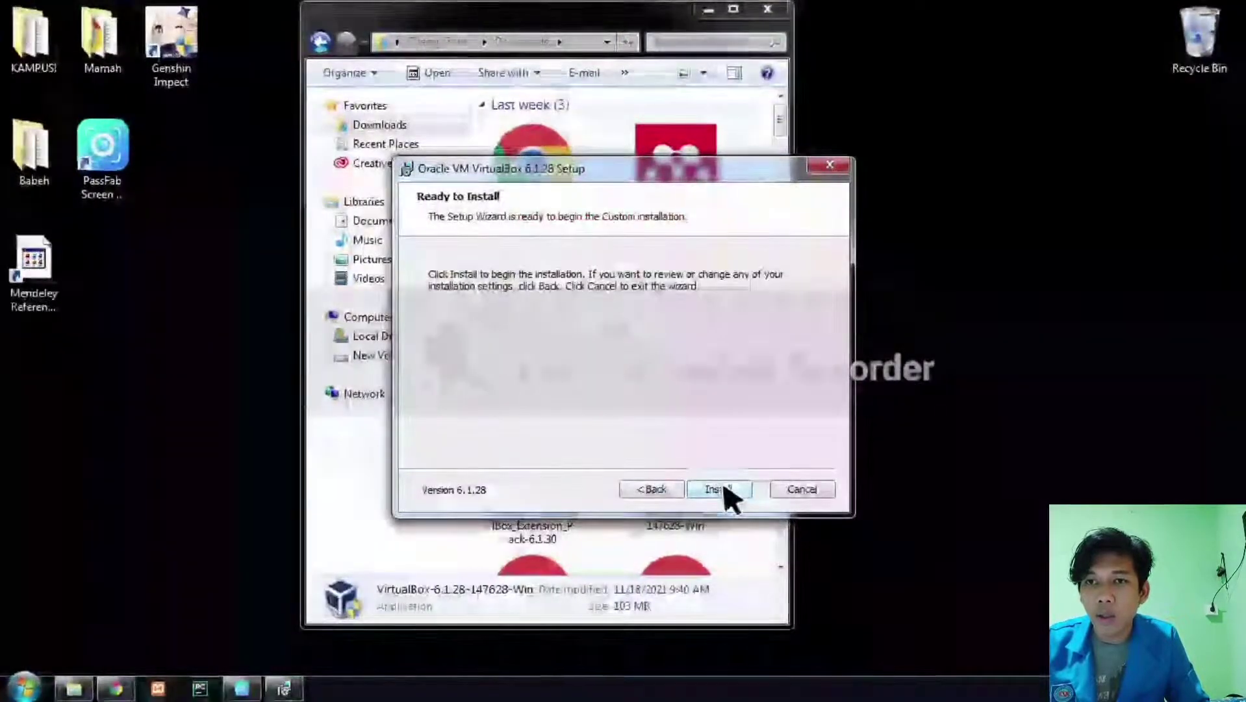
pyautogui.click(726, 491)
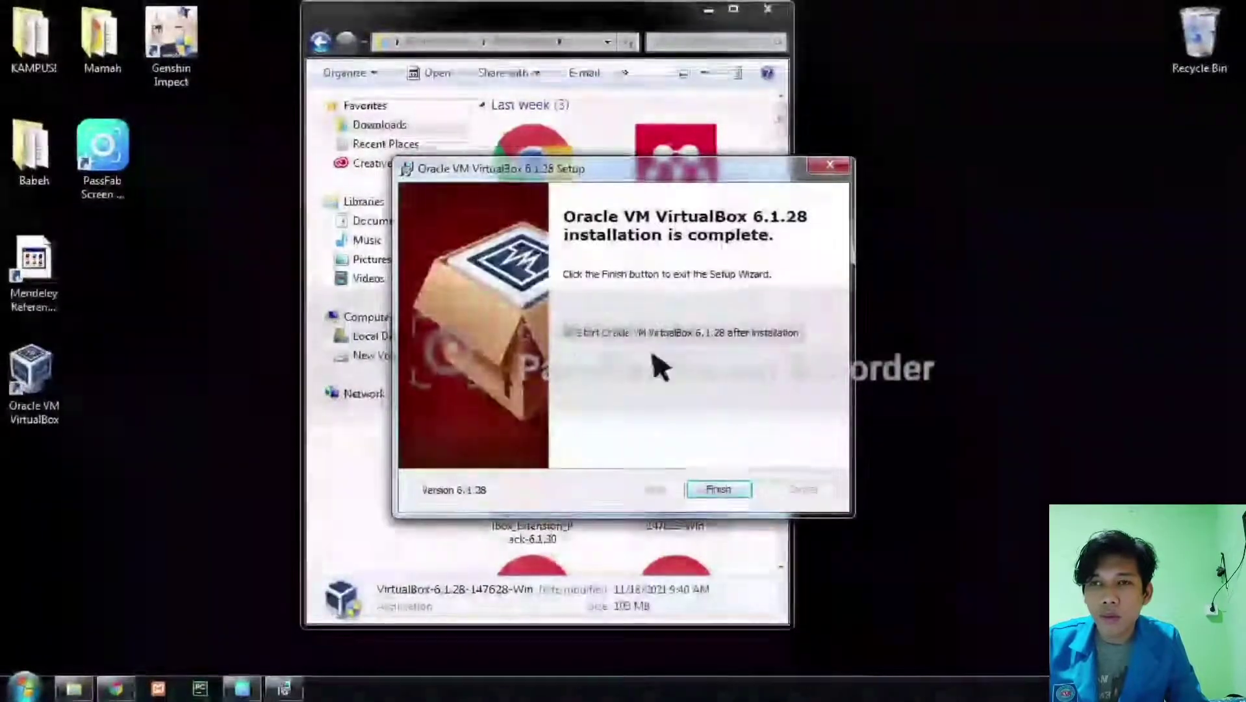
pyautogui.click(727, 488)
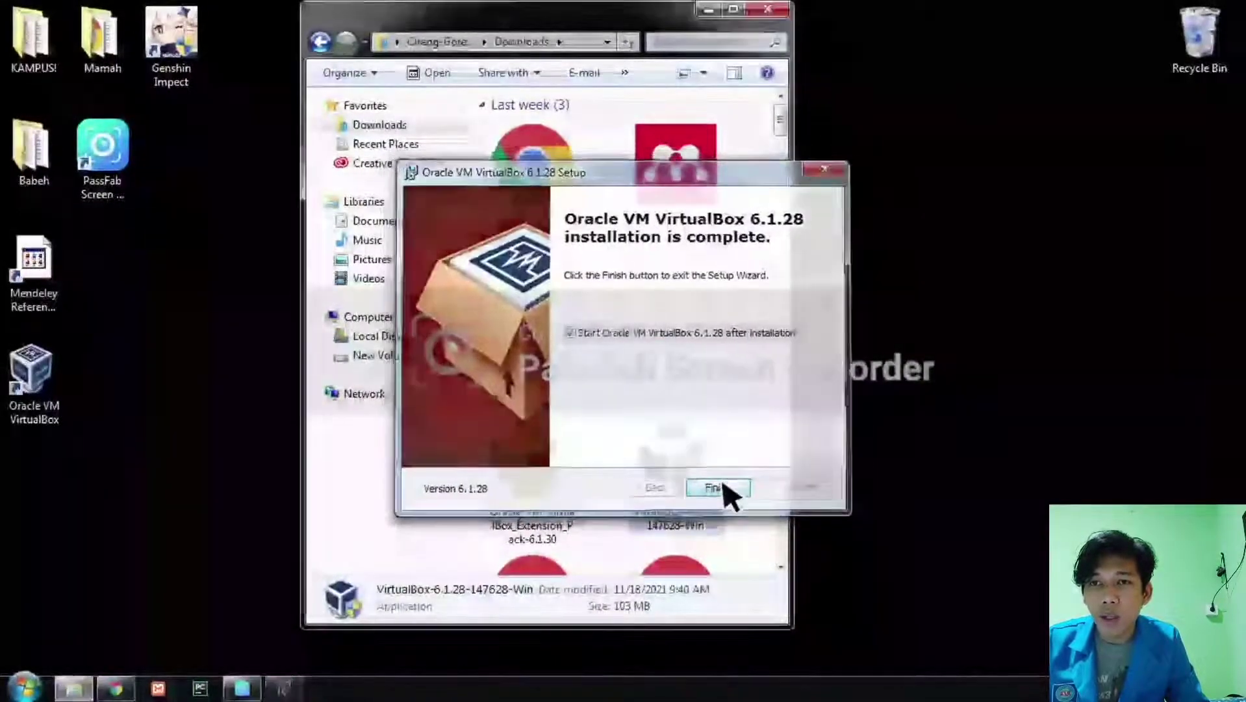
# Minimize Downloads, move the VirtualBox Manager window to the upper left, and dismiss the update notice.
pyautogui.click(708, 7)
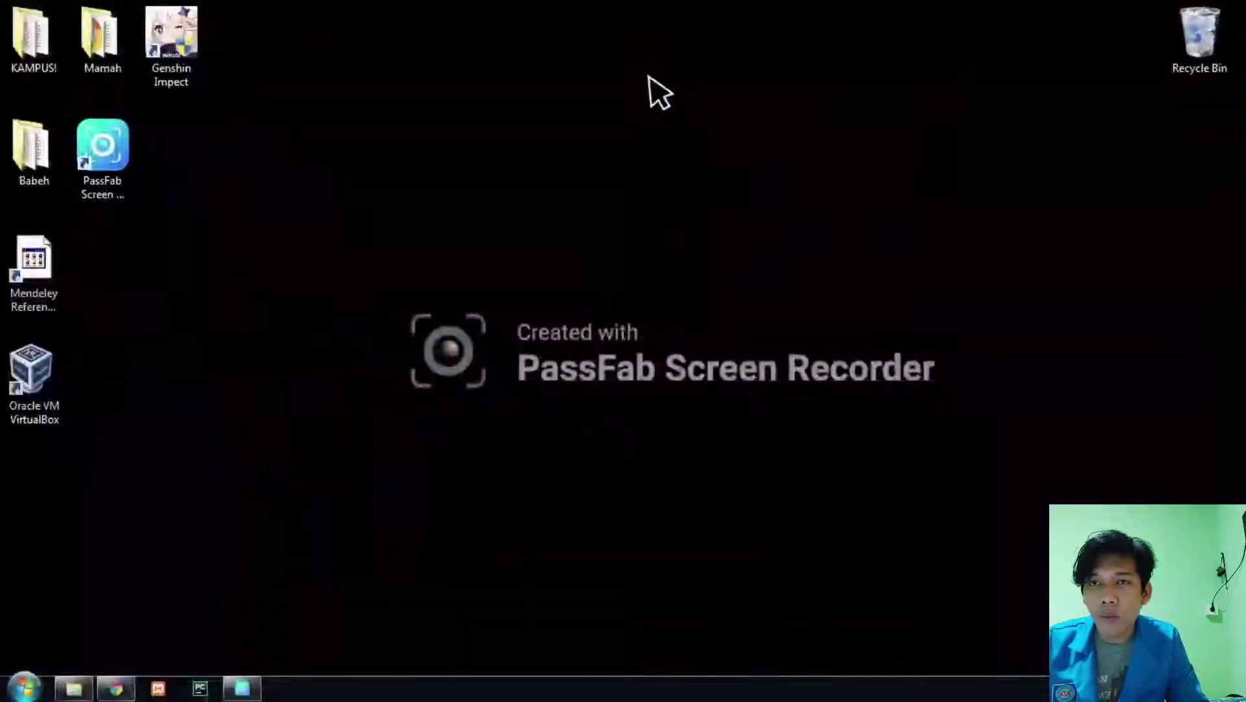
pyautogui.moveTo(565, 187); pyautogui.dragTo(464, 81)
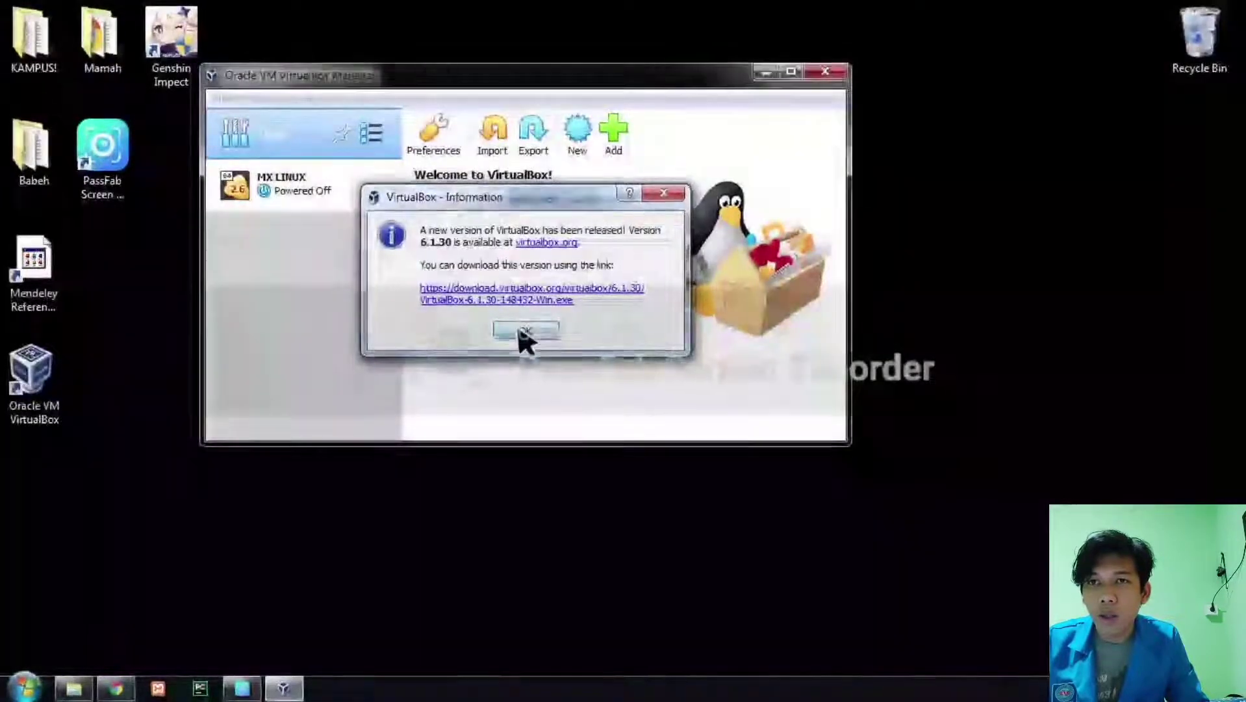
pyautogui.click(524, 333)
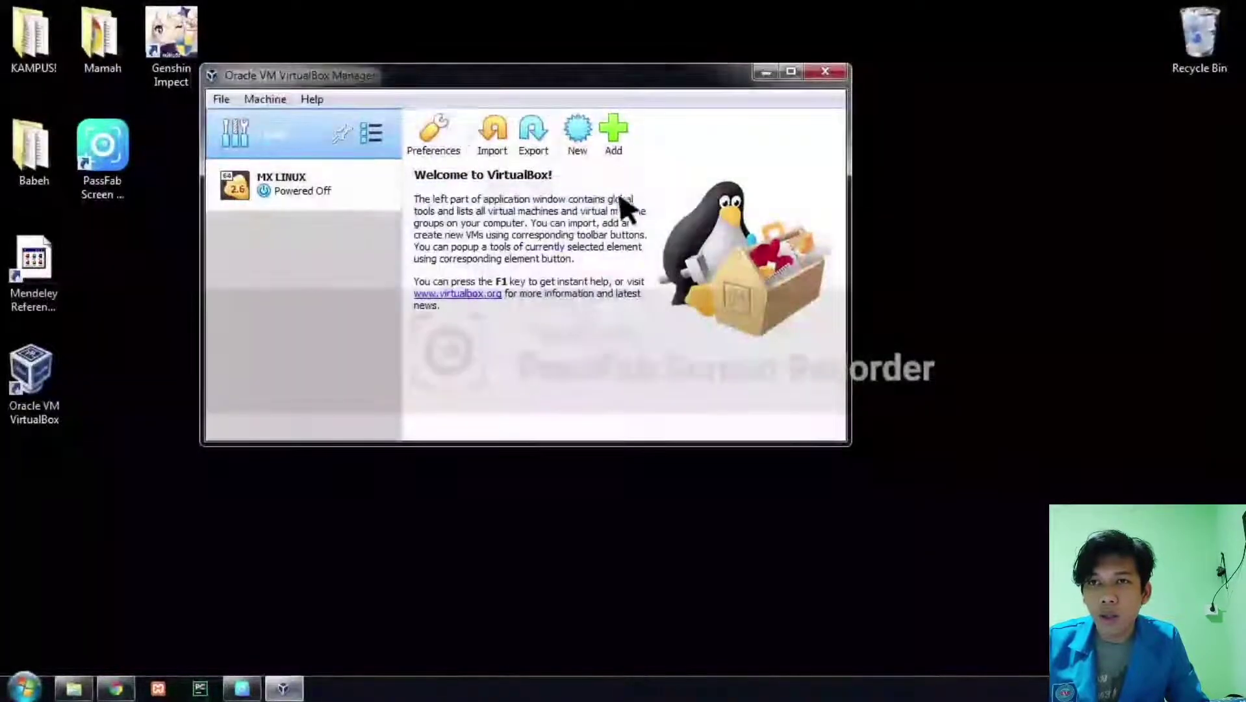
# Load the Extension Pack 6.1.30 file in Preferences, decline reinstalling it, and close with OK.
pyautogui.click(439, 132)
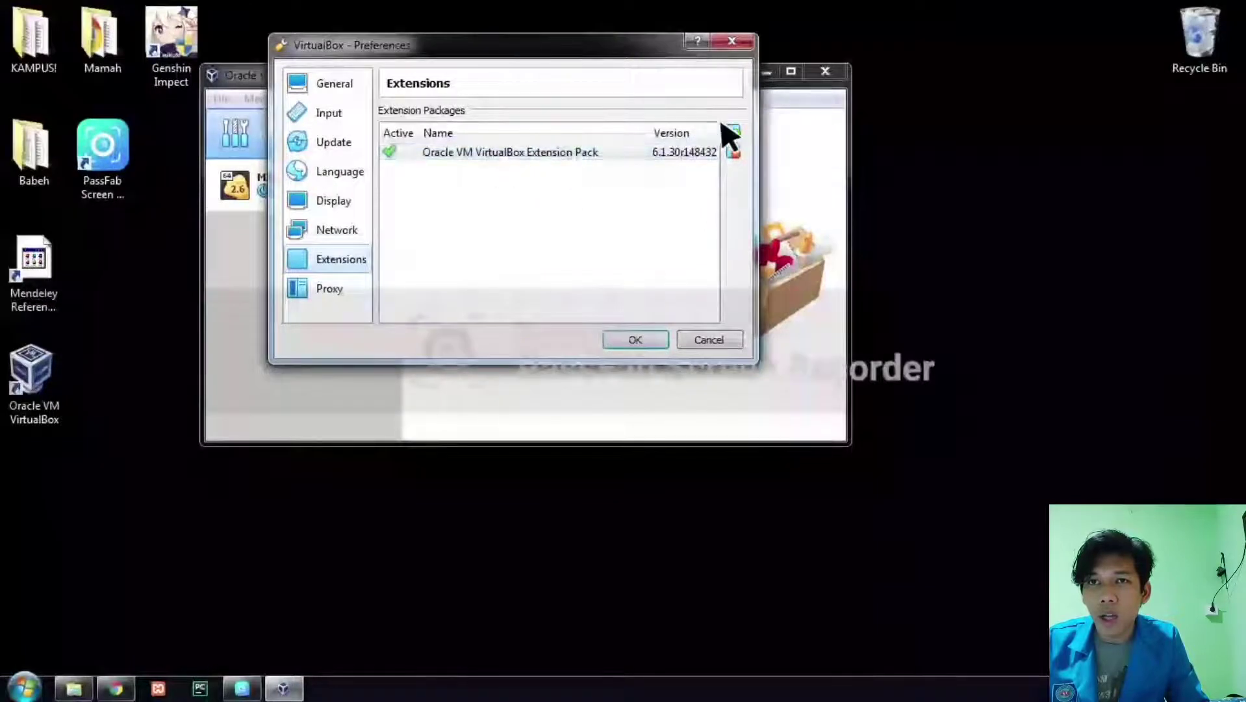
pyautogui.click(732, 133)
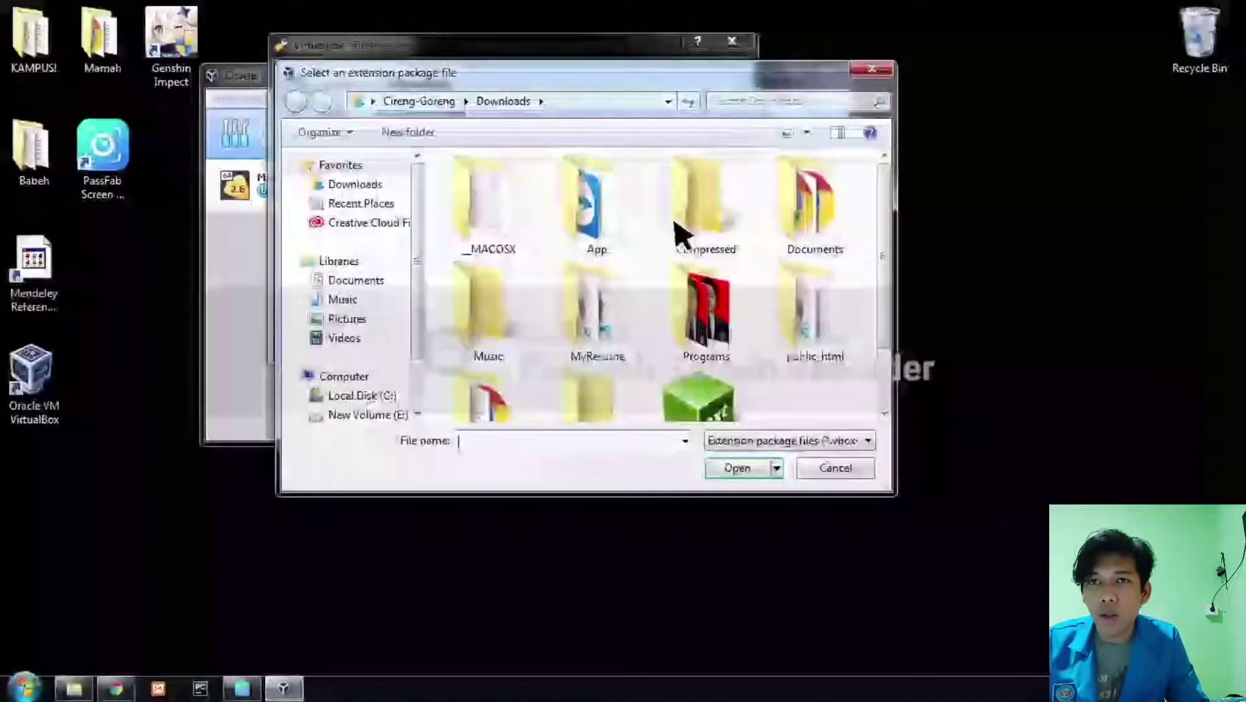
pyautogui.scroll(-1, 779, 406)
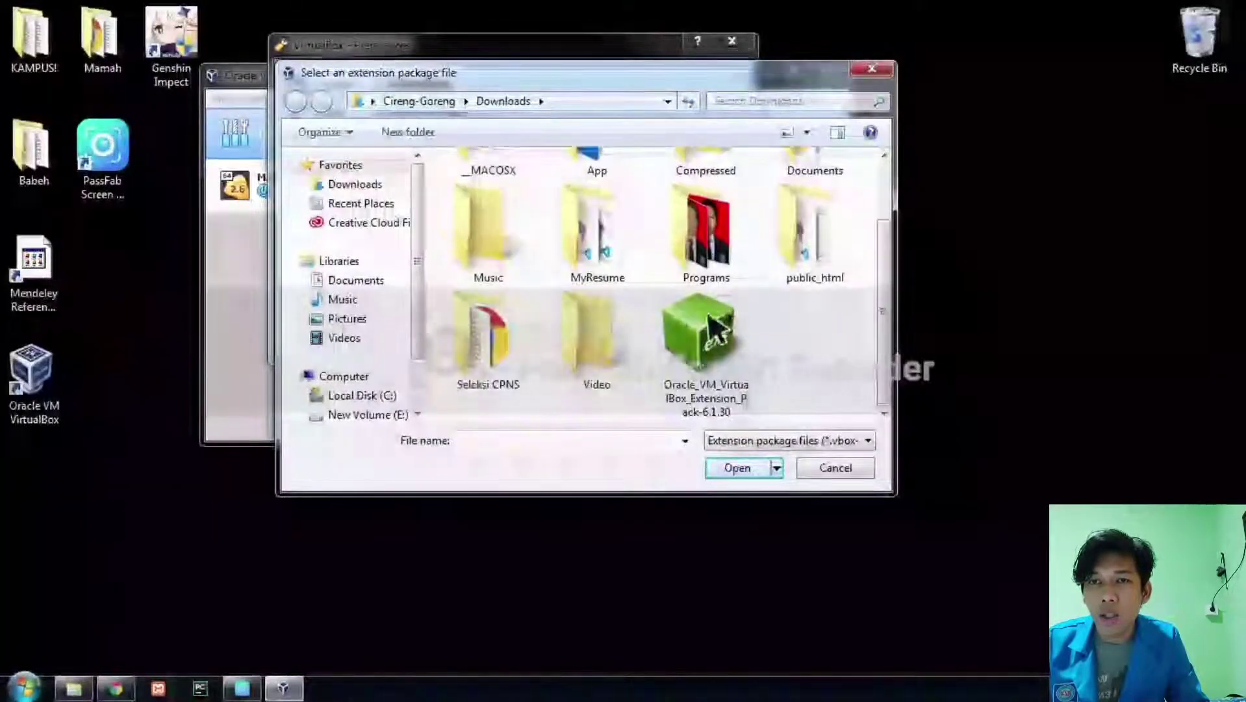
pyautogui.click(713, 335)
pyautogui.click(743, 469)
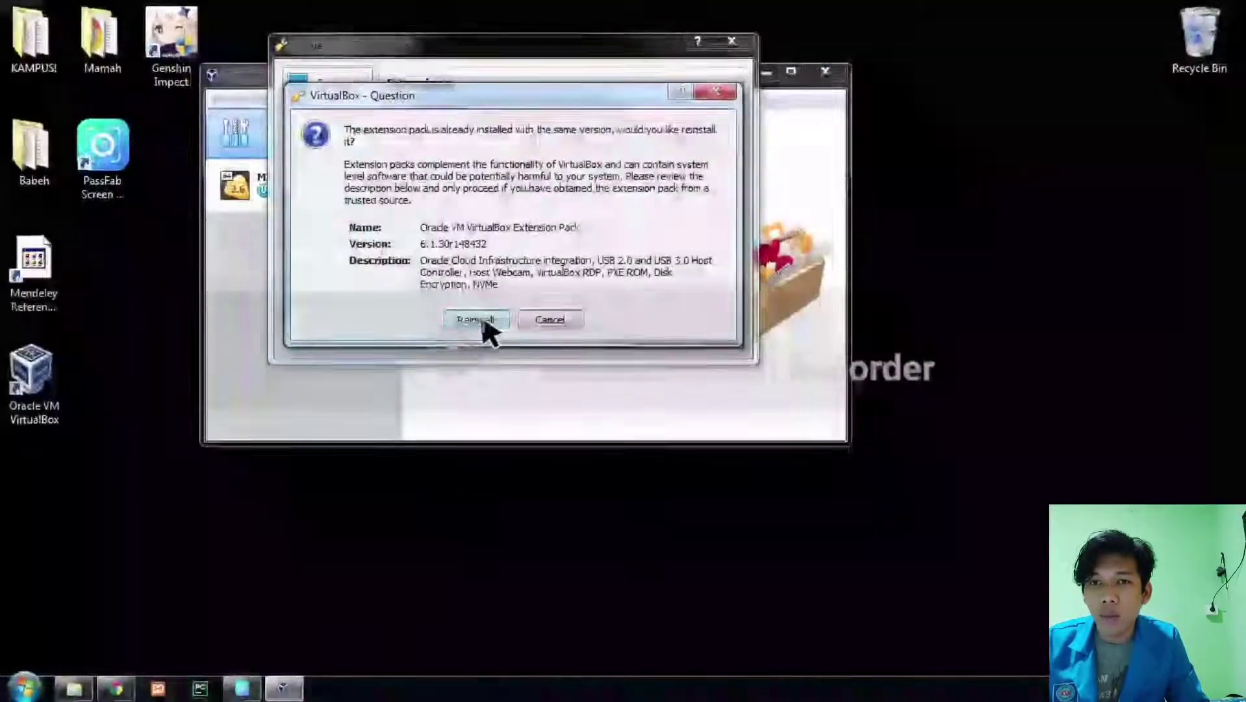
pyautogui.click(560, 323)
pyautogui.click(510, 154)
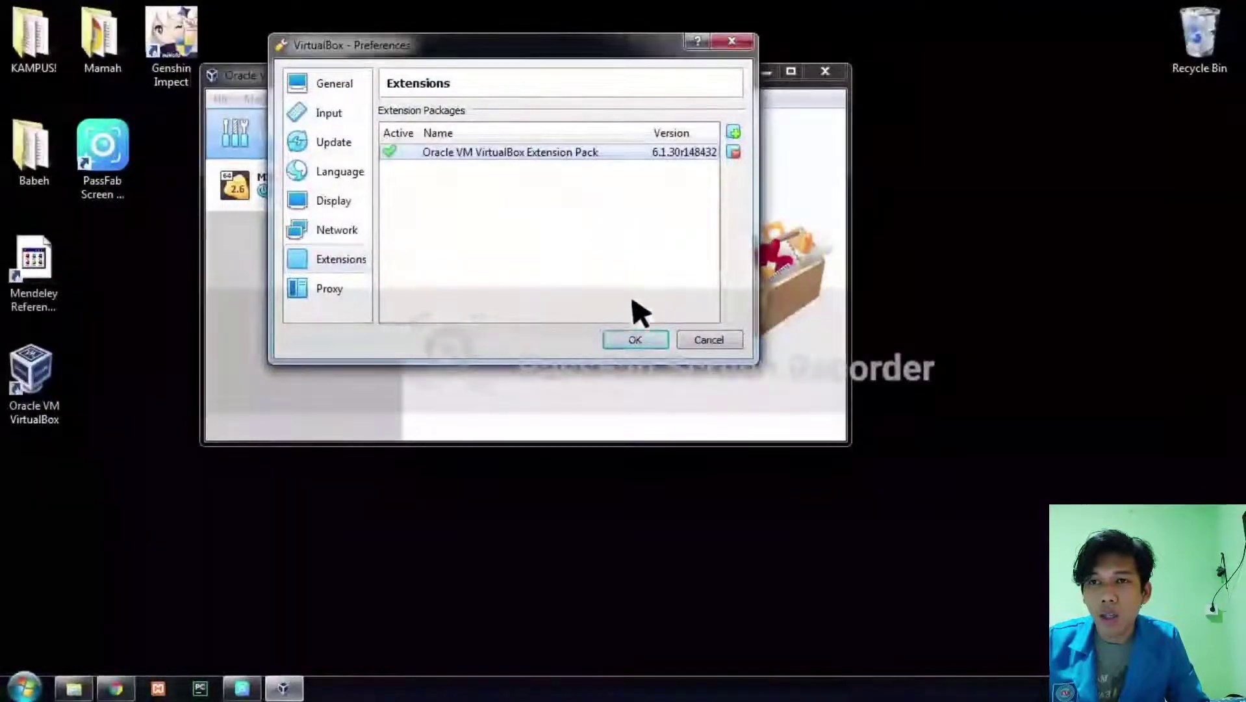
pyautogui.click(629, 341)
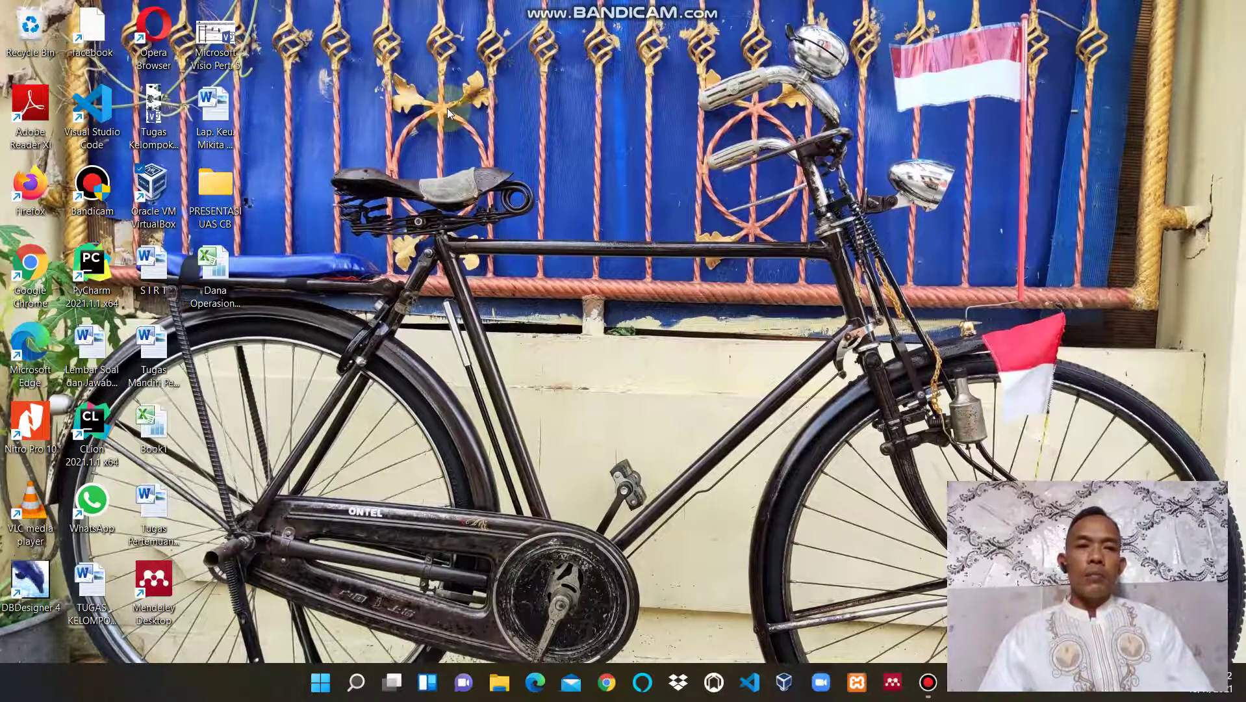
# Launch VirtualBox from the desktop shortcut and start a new virtual machine with Baru.
pyautogui.doubleClick(140, 188)
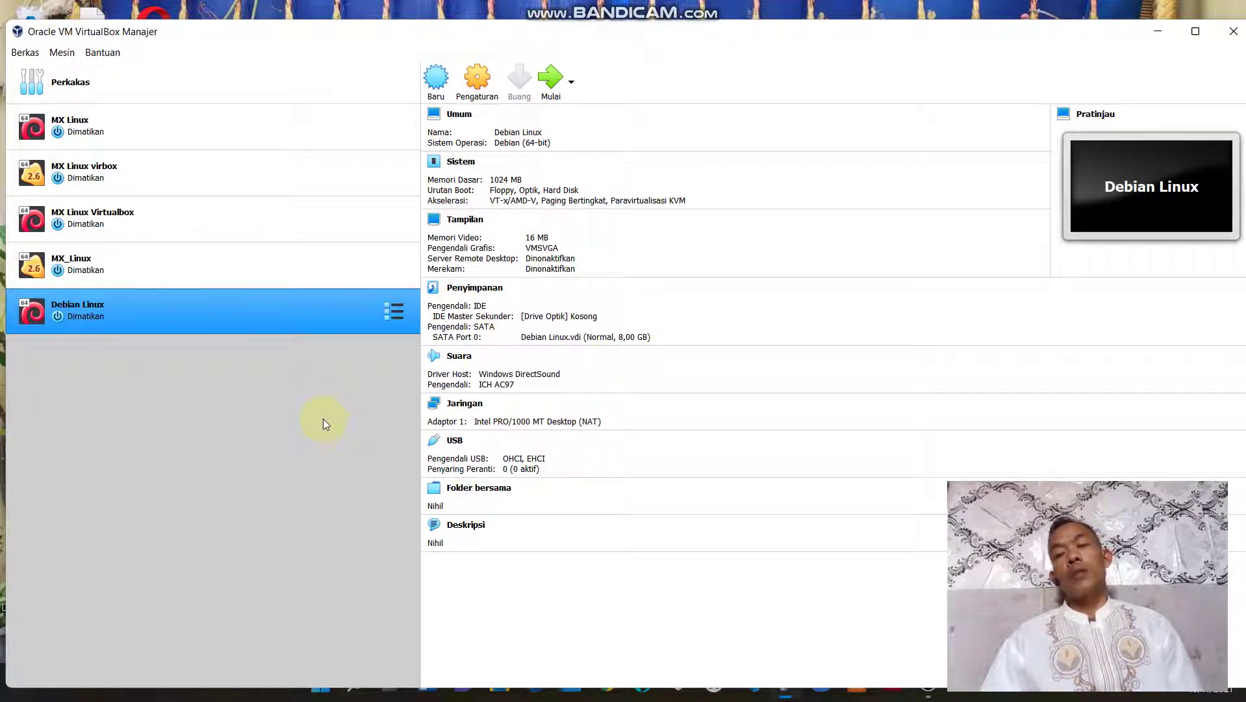
pyautogui.click(436, 78)
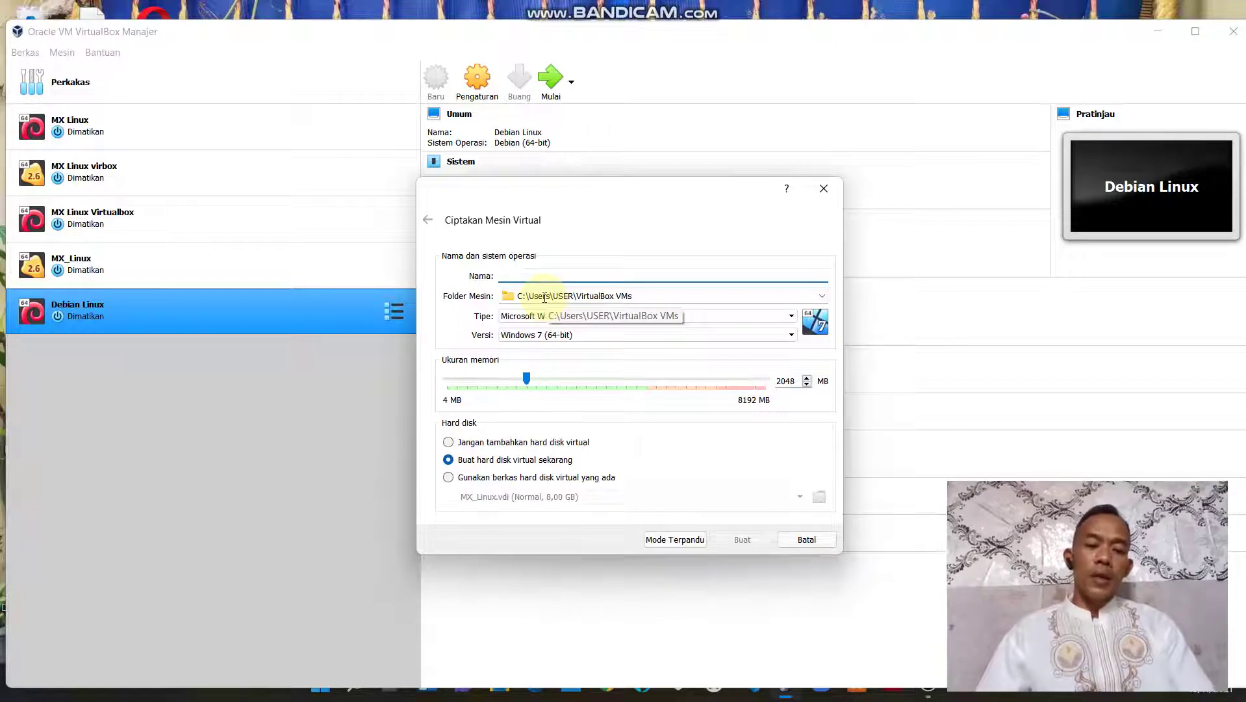
# Create the VM 'Linux Vibox' as Linux, Debian (64-bit), with 1024 MB memory.
pyautogui.write('inux Vibox')
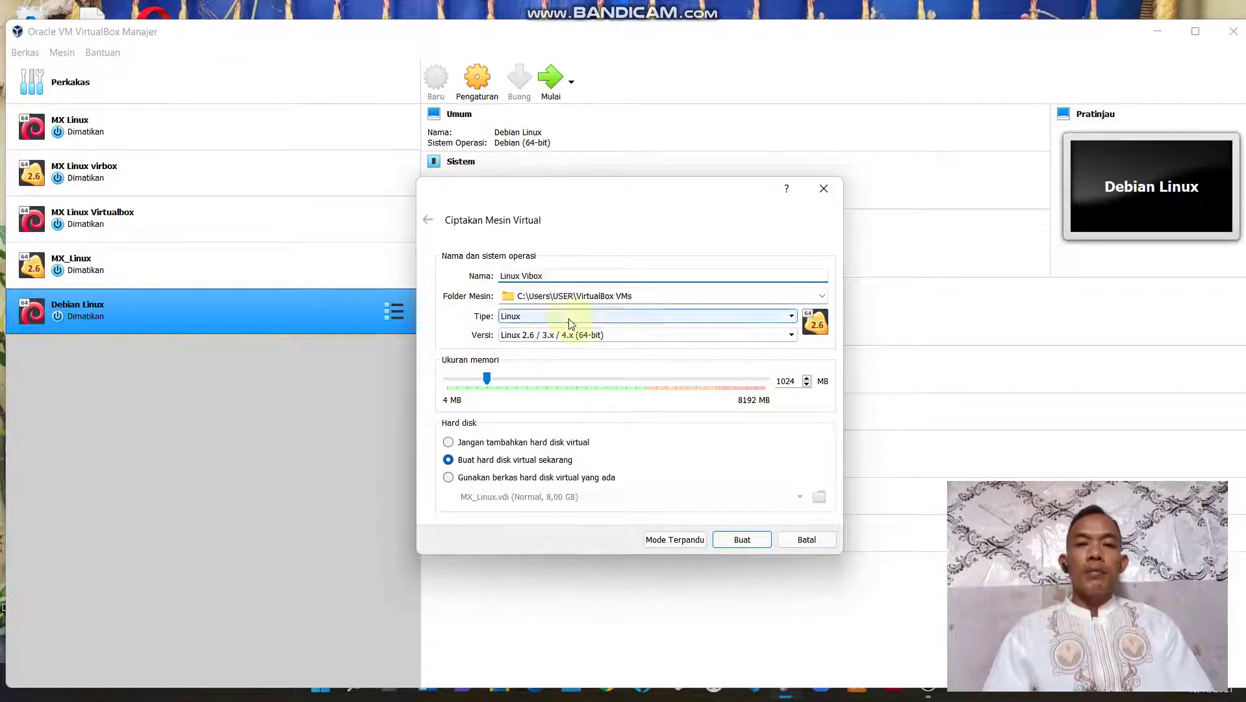
pyautogui.click(793, 317)
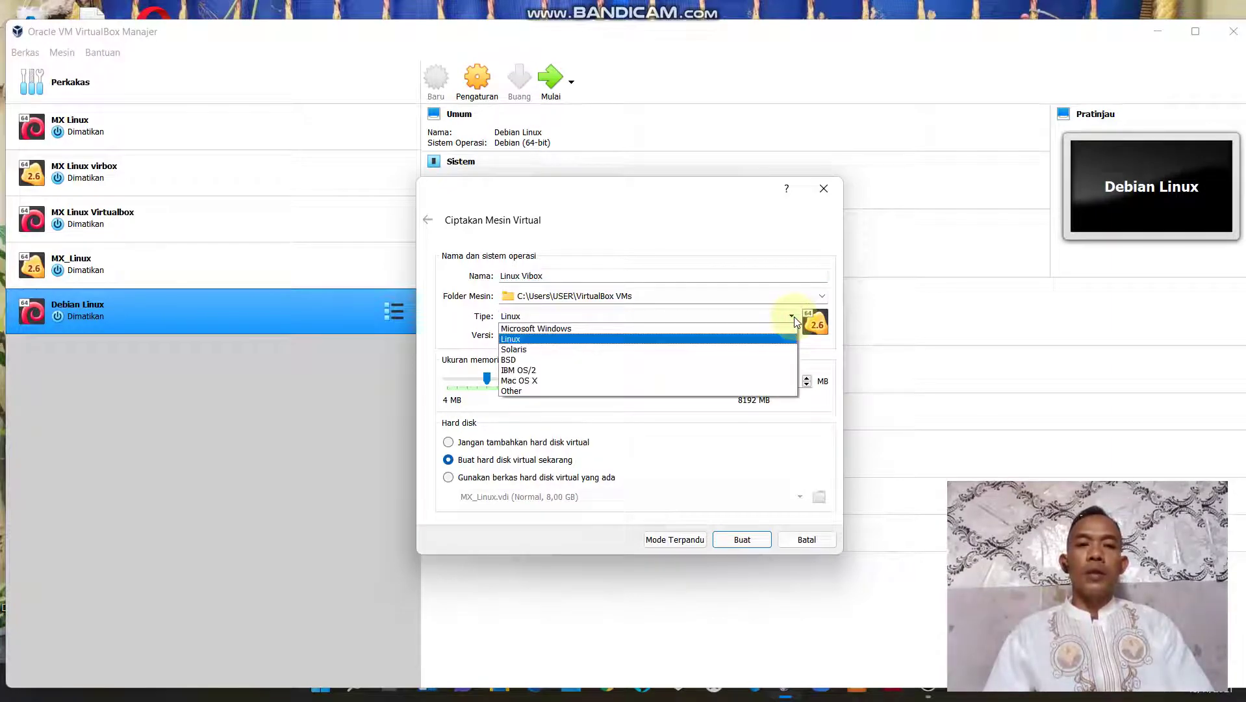
pyautogui.click(672, 316)
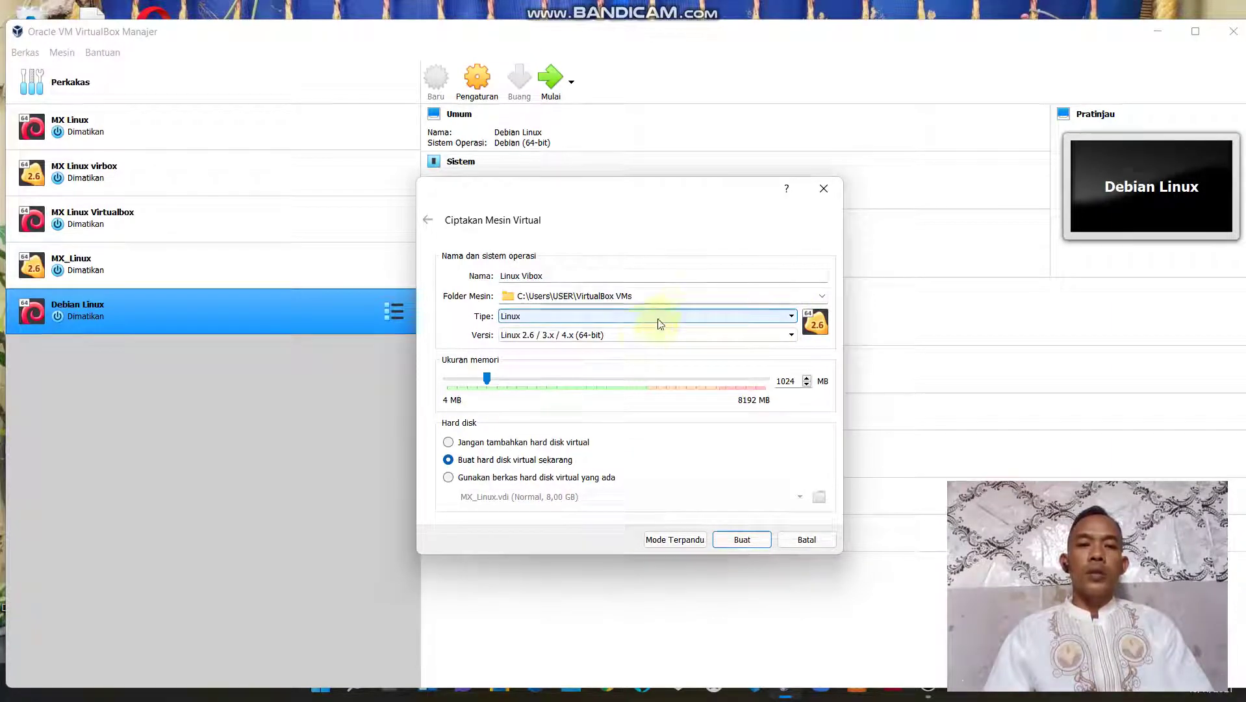
pyautogui.click(793, 336)
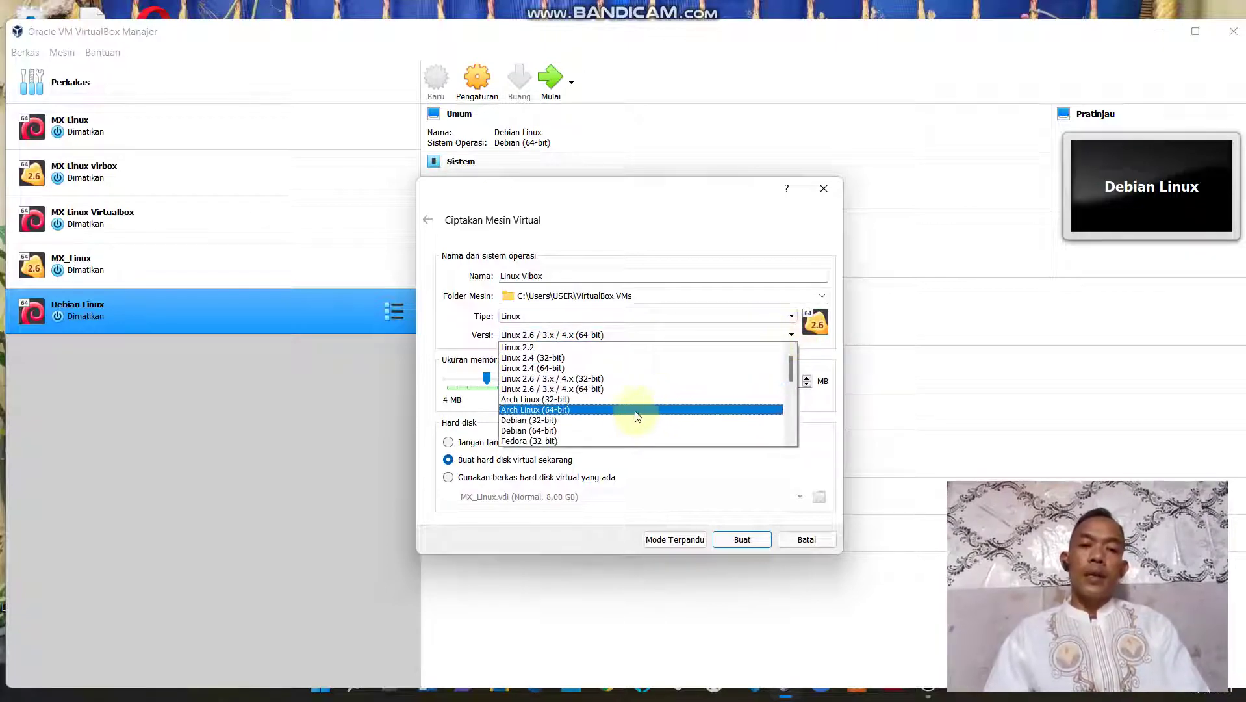
pyautogui.click(602, 436)
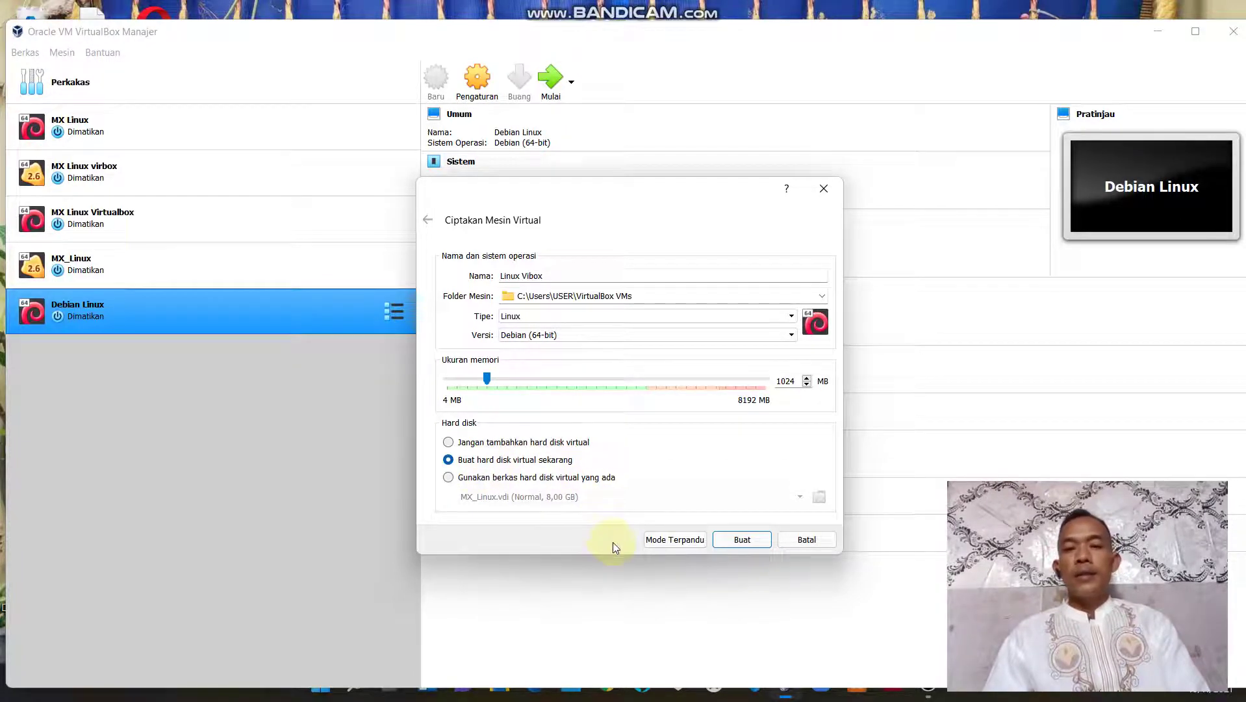
pyautogui.click(742, 539)
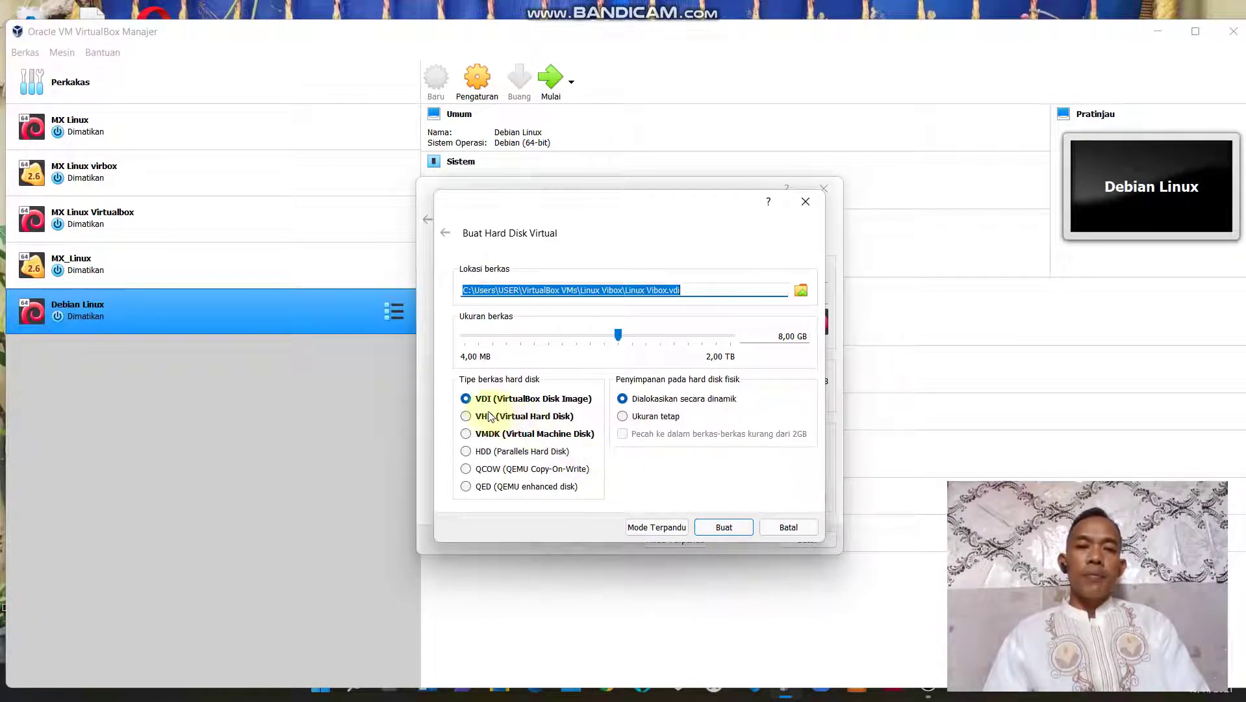
# Create the 8,00 GB dynamically allocated VDI hard disk with the defaults.
pyautogui.click(726, 534)
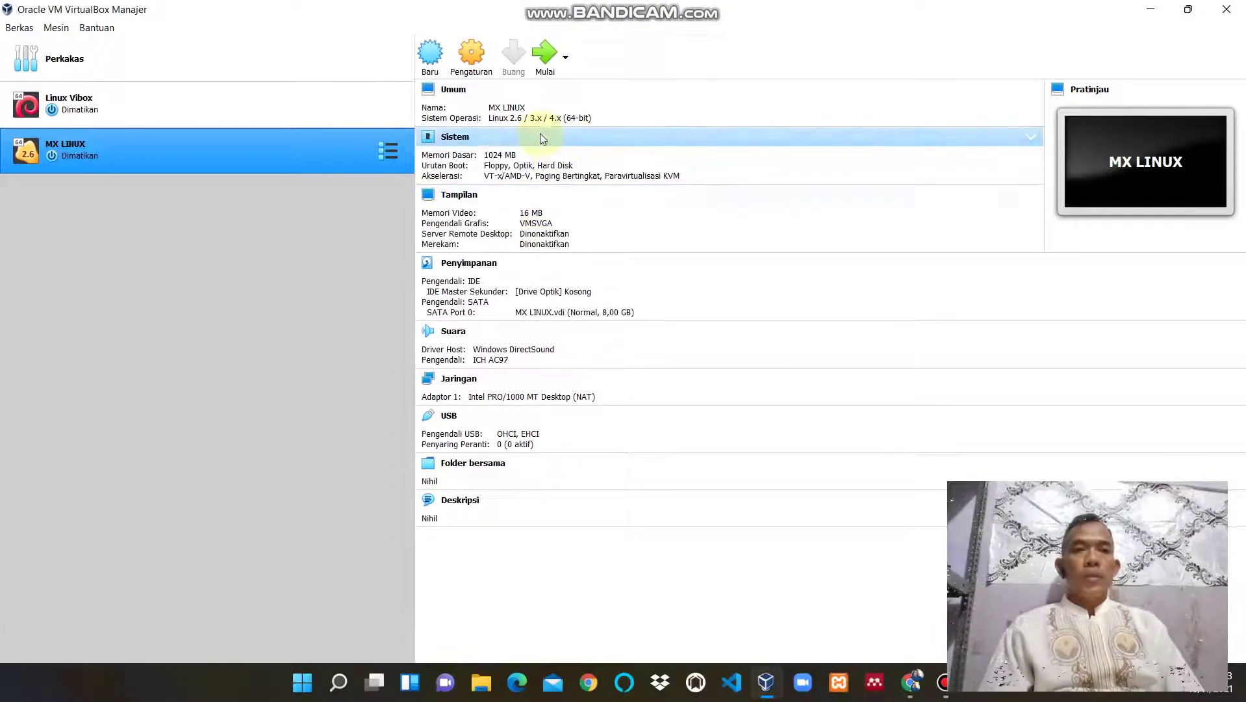
# Insert MX-19.4_x64.iso into the MX LINUX VM's empty optical drive in Storage settings.
pyautogui.click(474, 62)
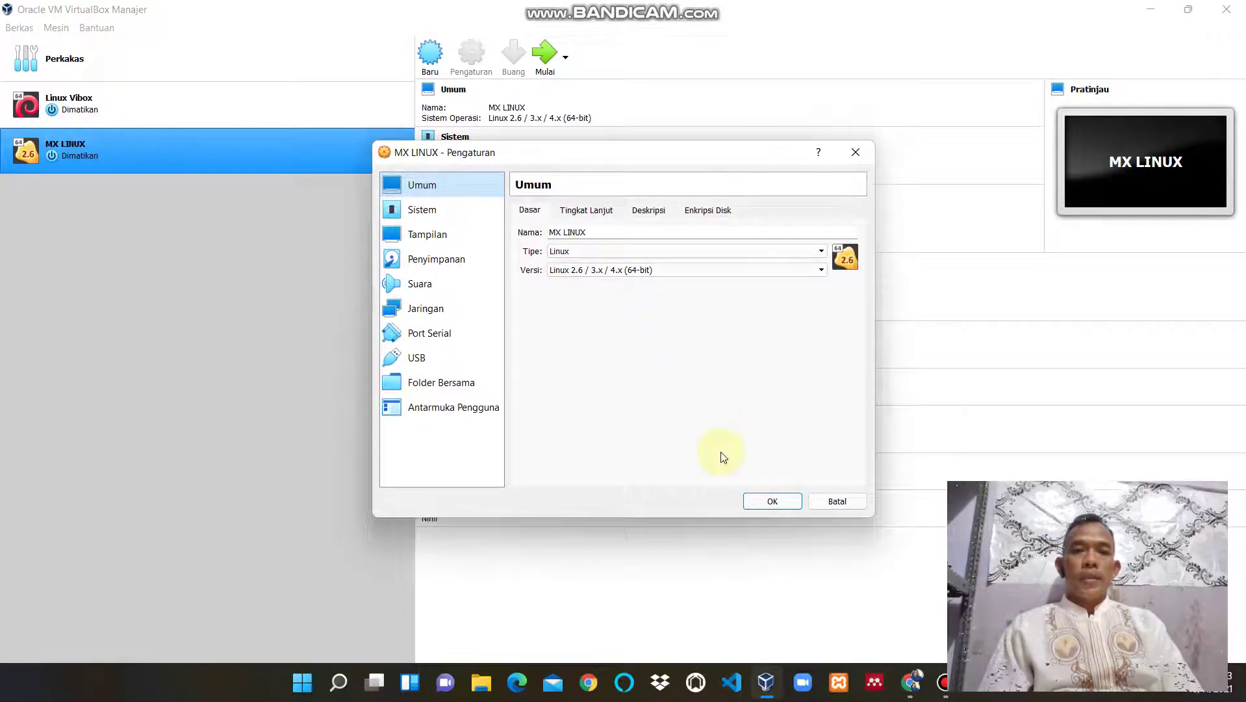
pyautogui.click(447, 266)
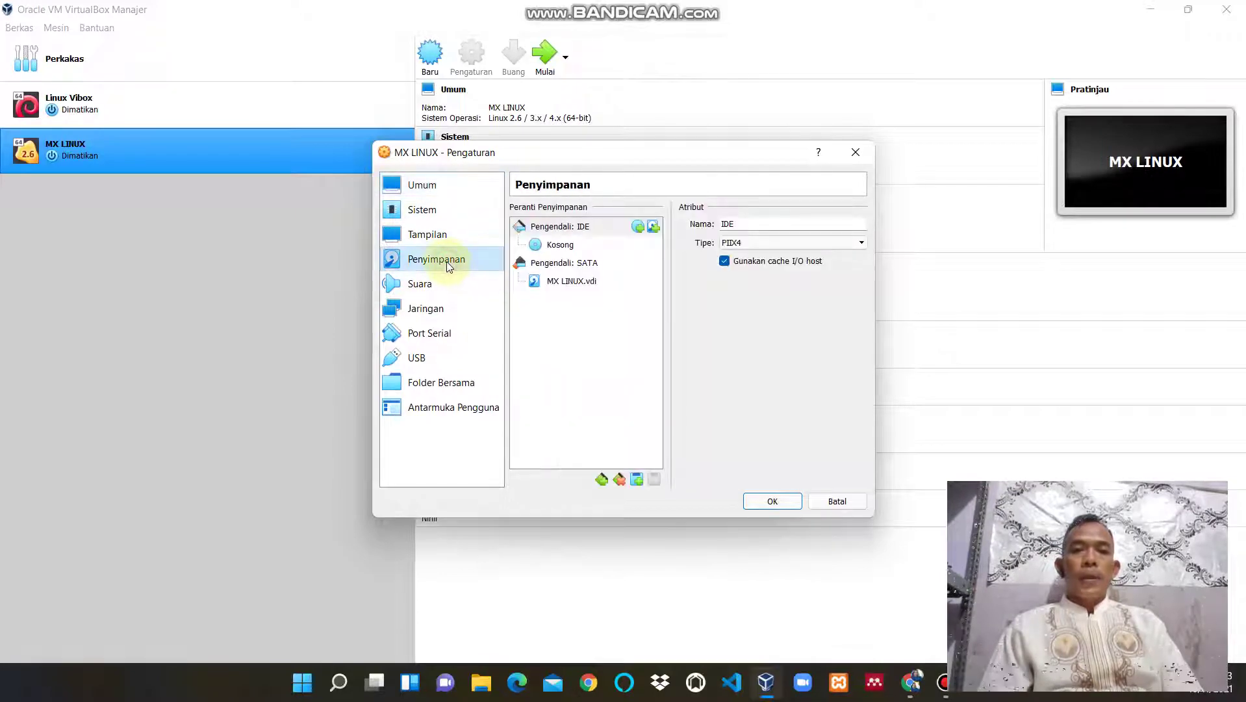
pyautogui.click(568, 253)
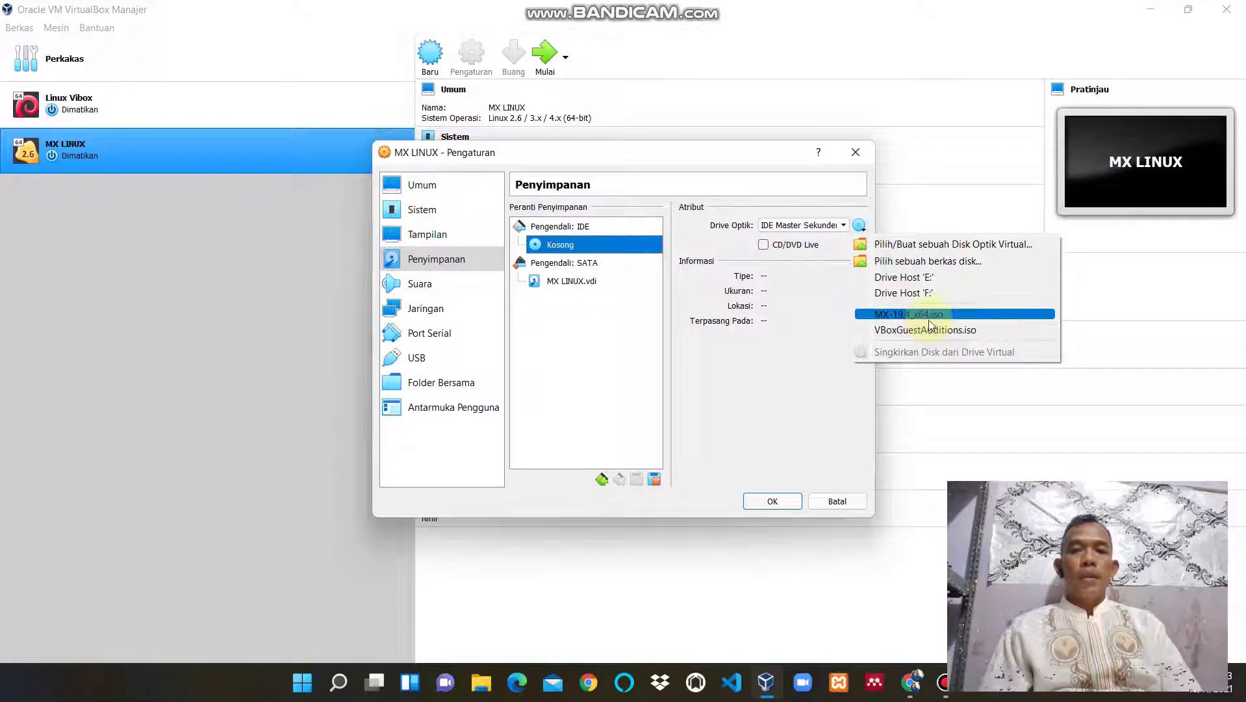
pyautogui.click(926, 315)
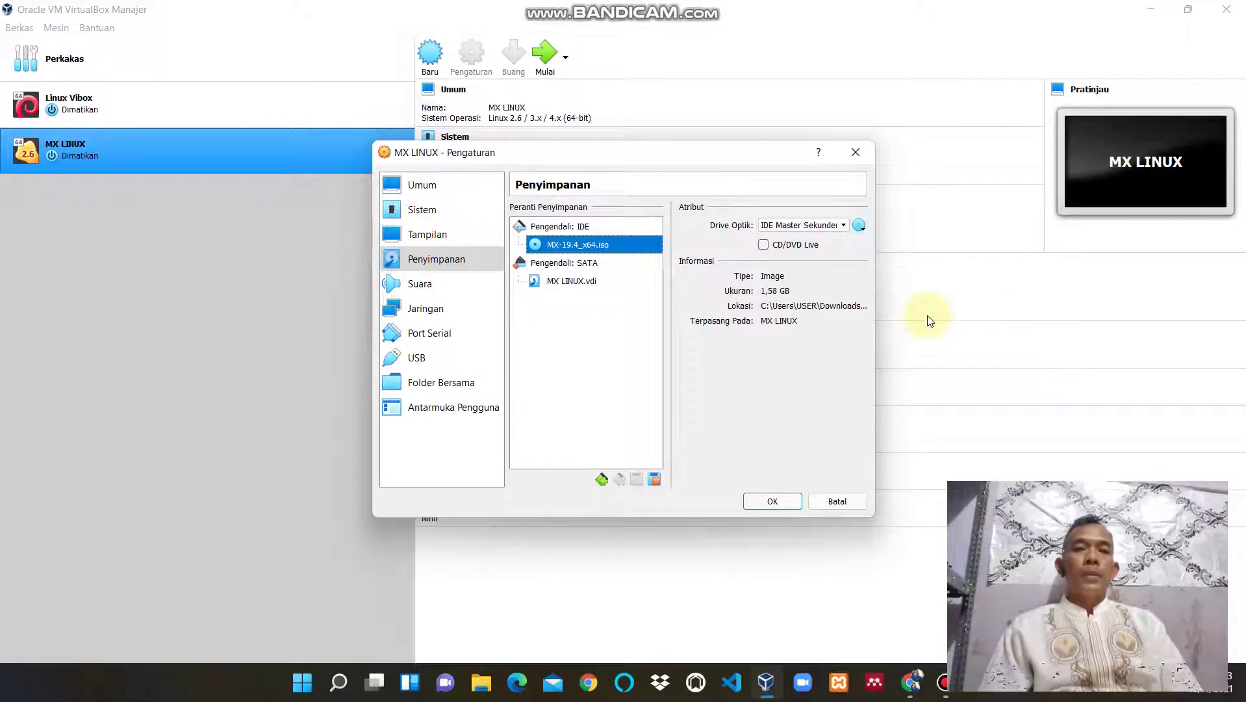
# Enable PAE/NX on the System > Processor tab and save the settings.
pyautogui.click(430, 210)
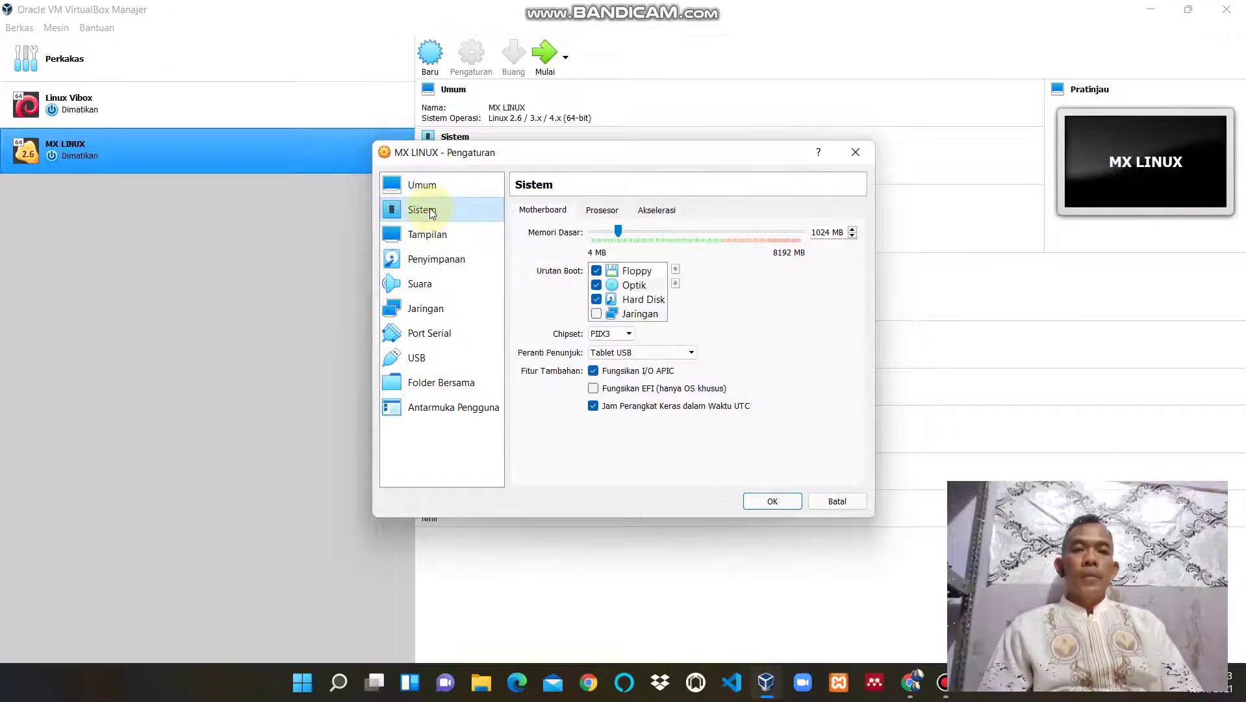
pyautogui.click(607, 212)
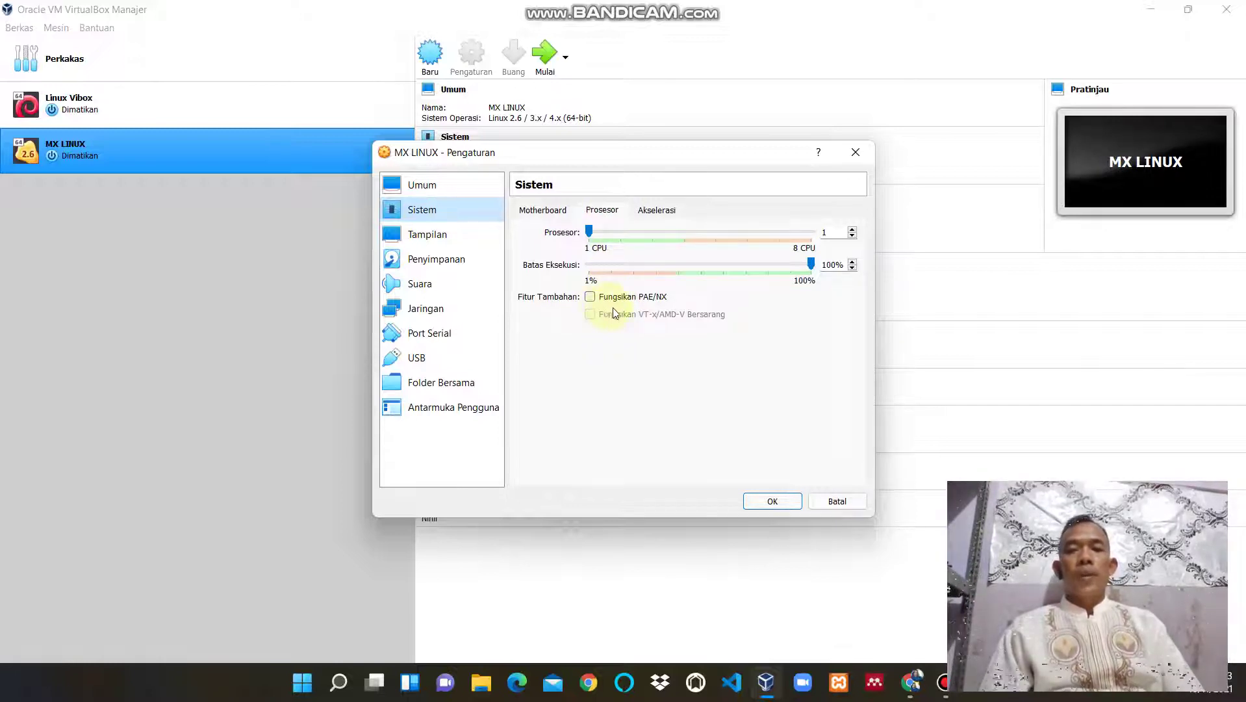
pyautogui.click(590, 297)
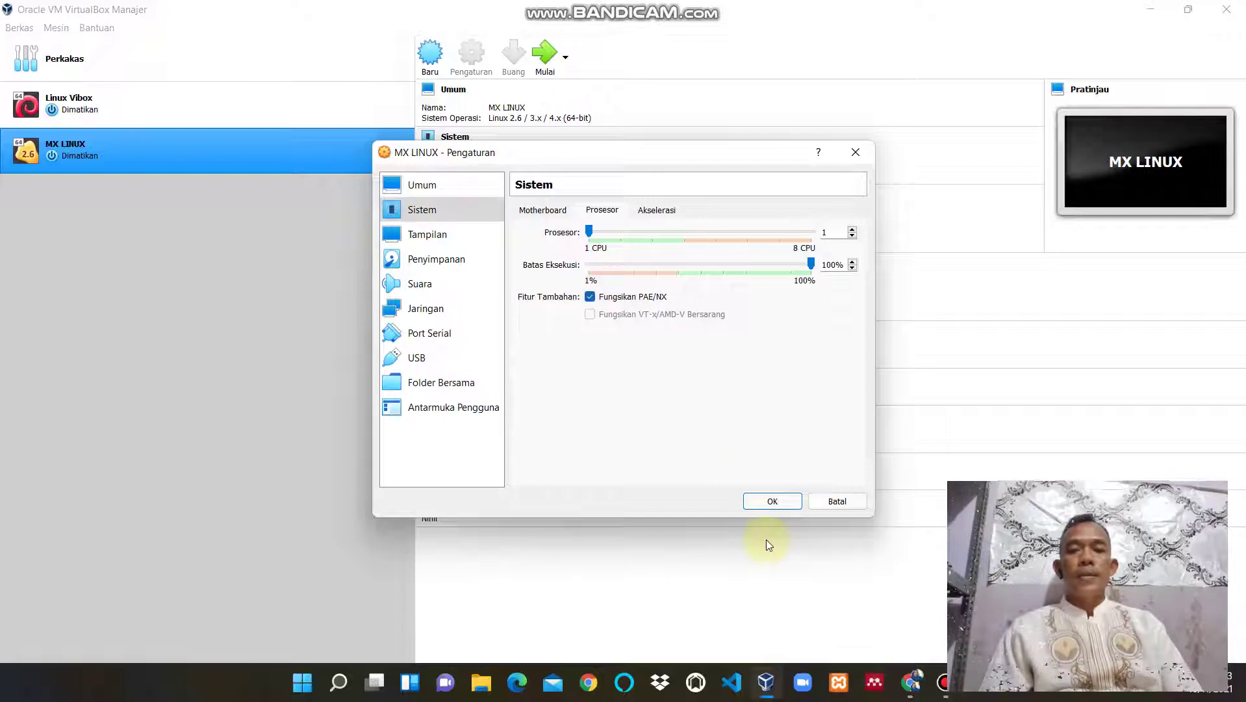
pyautogui.click(774, 501)
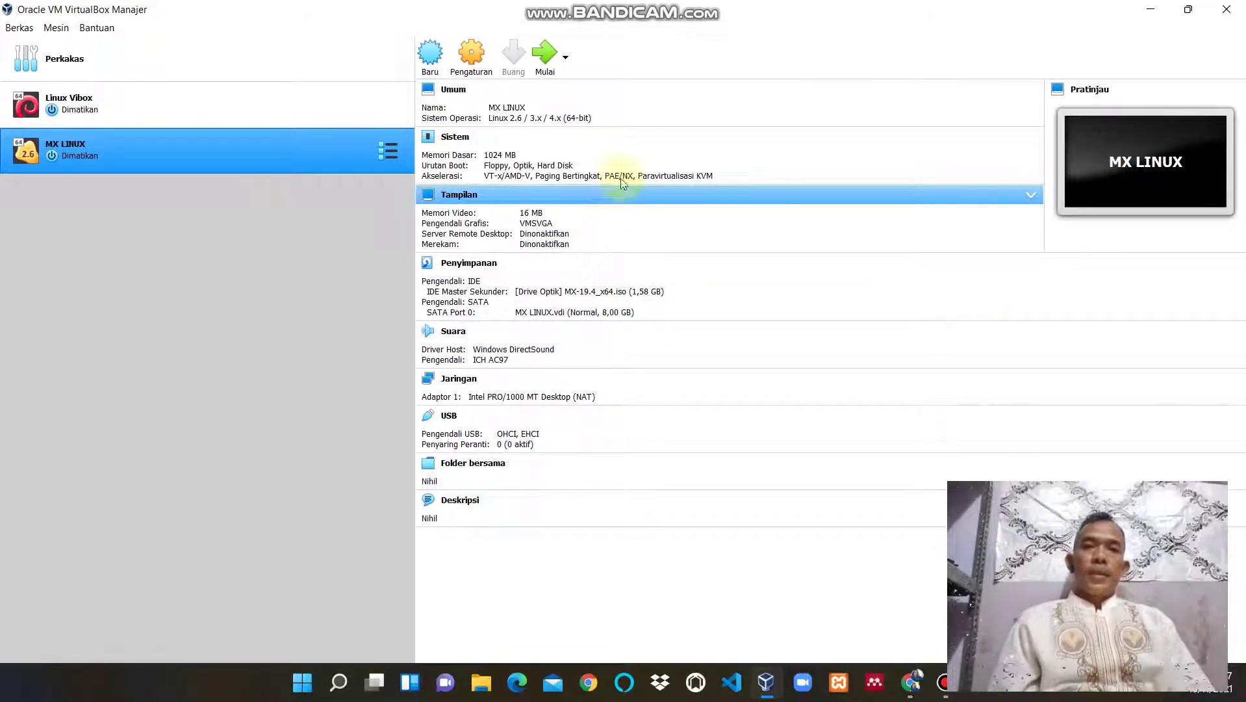
# Start the MX LINUX virtual machine with Mulai.
pyautogui.click(550, 63)
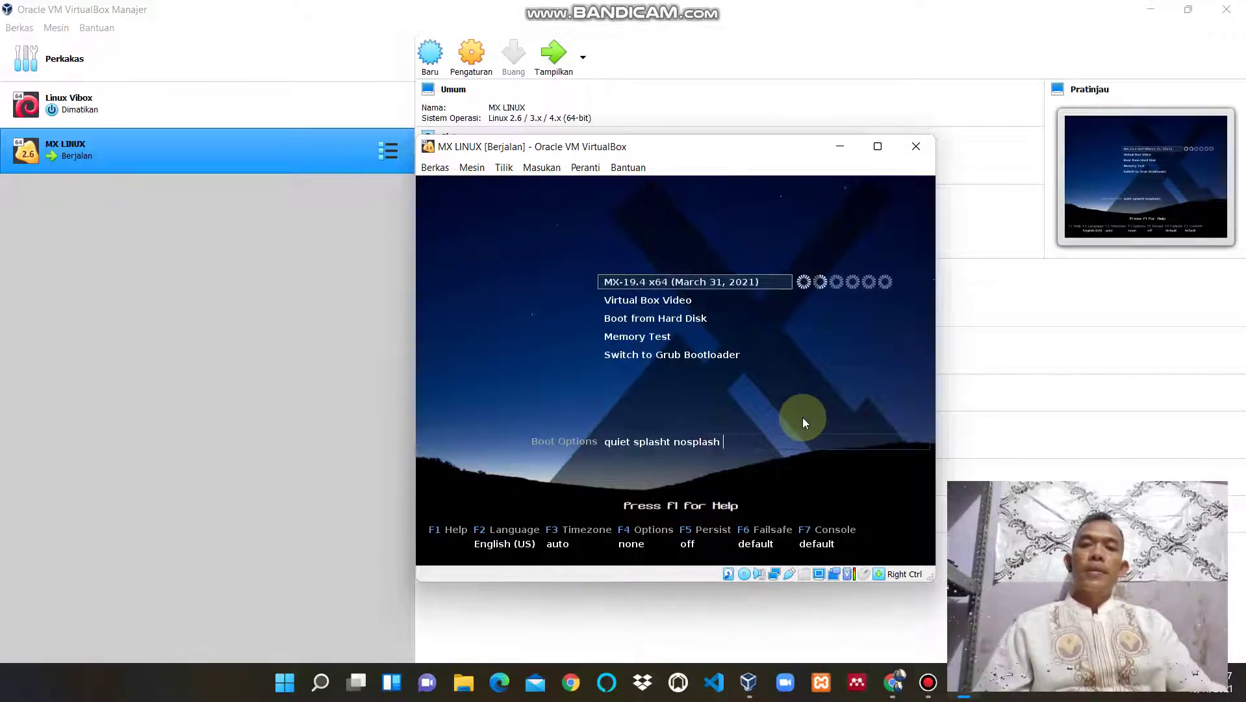
# Boot MX-19.4 live, dismiss the pointer notice and MX Welcome, and launch the Installer.
pyautogui.press('Return')
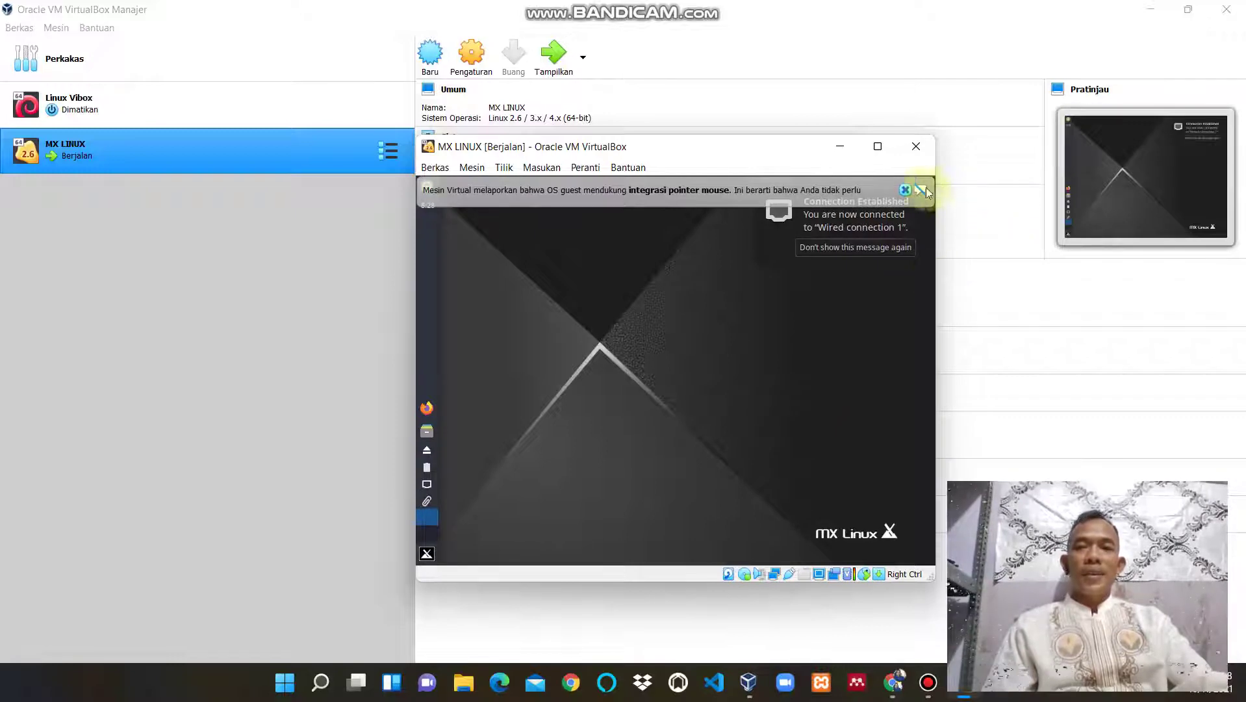
pyautogui.click(905, 189)
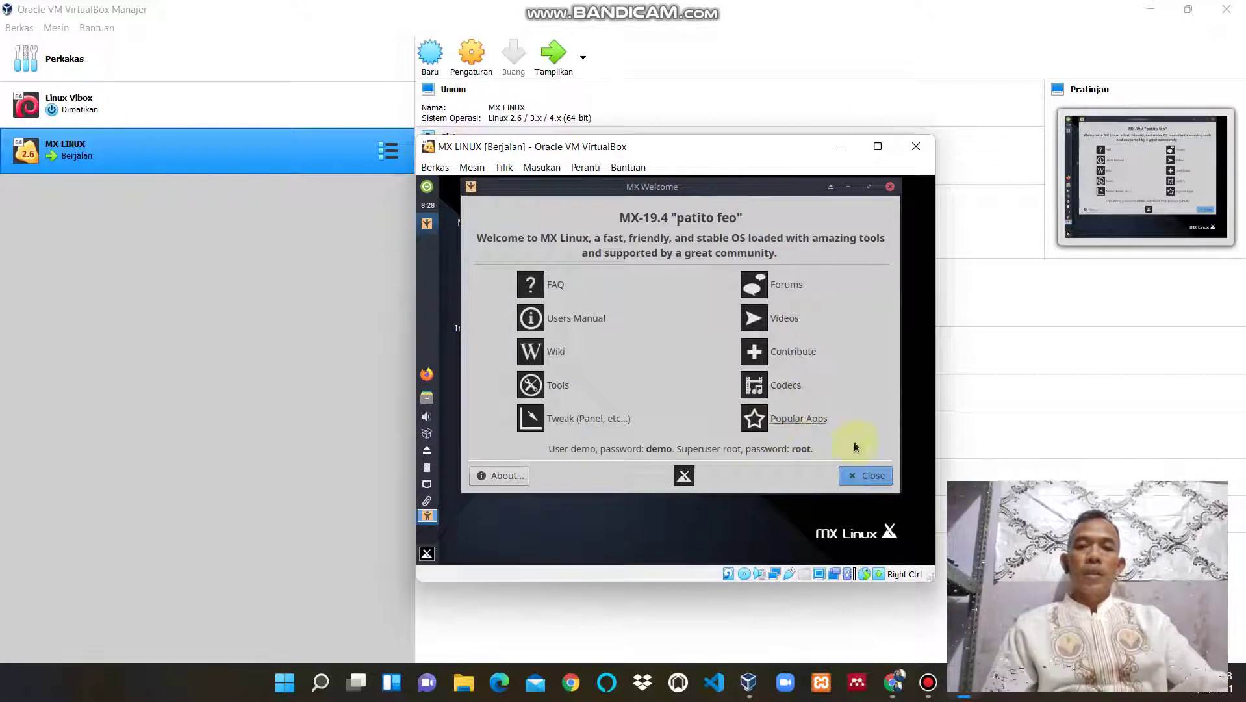
pyautogui.click(871, 476)
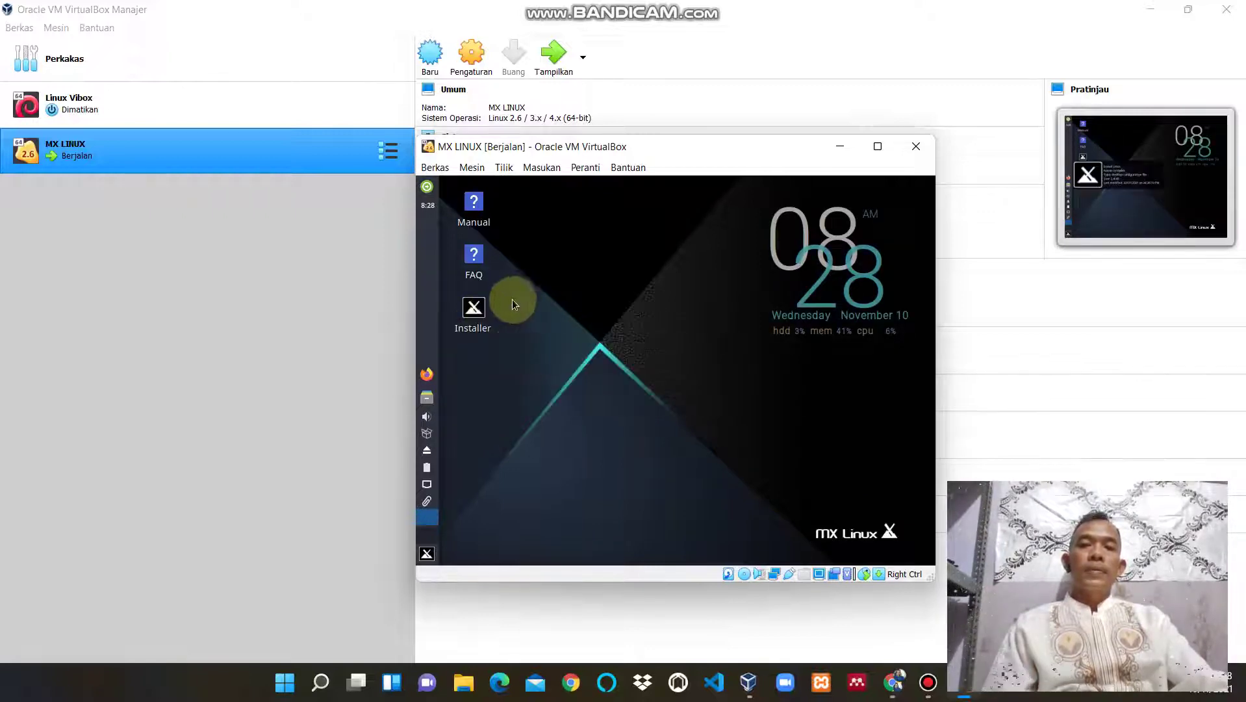
pyautogui.doubleClick(474, 310)
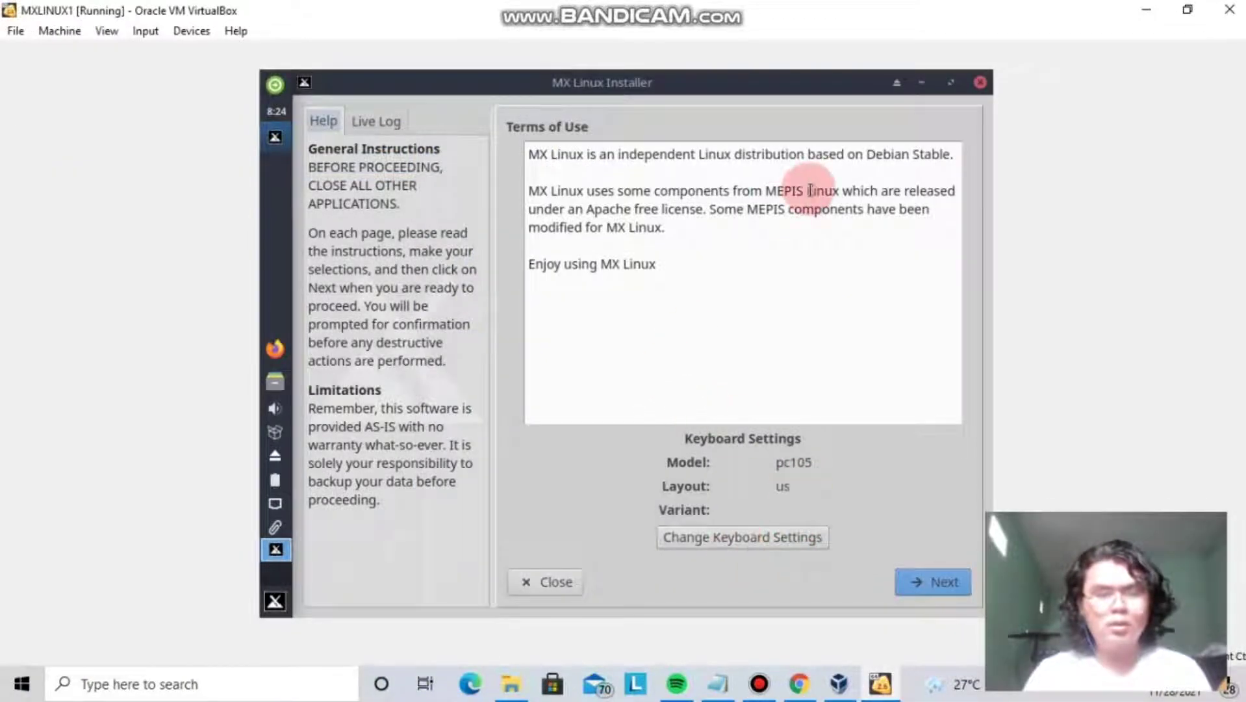
# Accept the terms and choose a whole-disk install on sda with all space given to root.
pyautogui.click(930, 582)
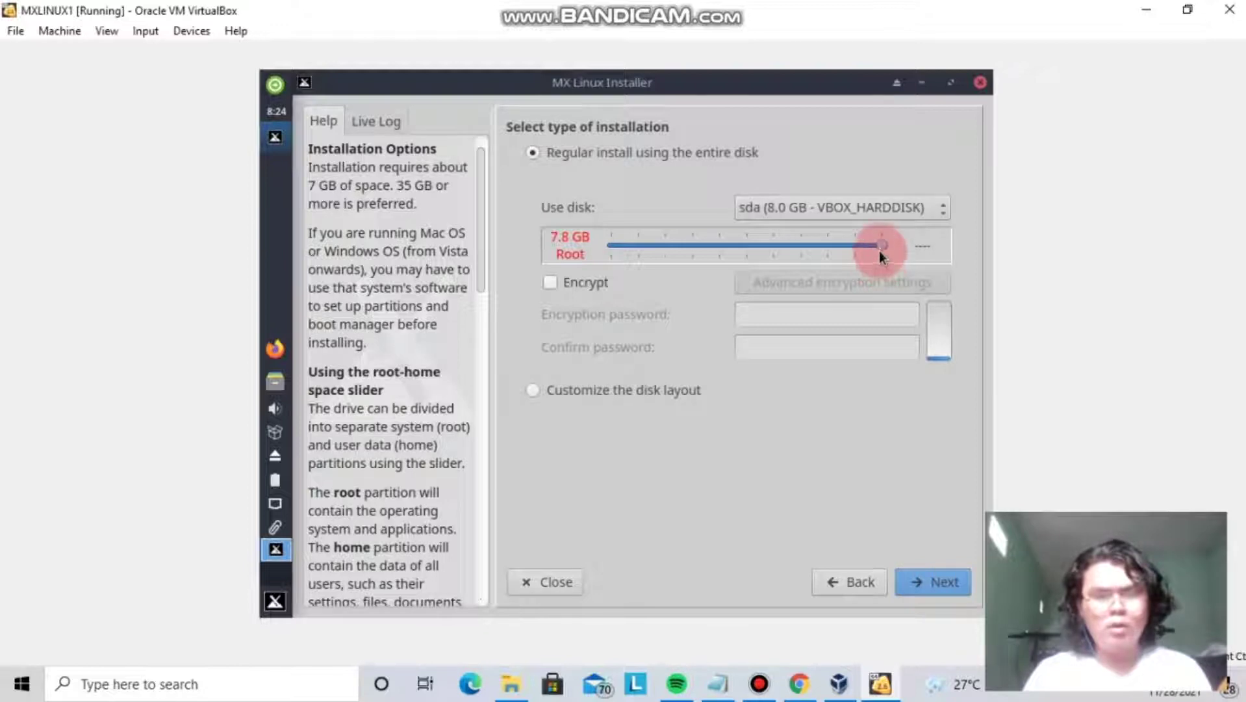
pyautogui.moveTo(880, 247); pyautogui.dragTo(814, 252)
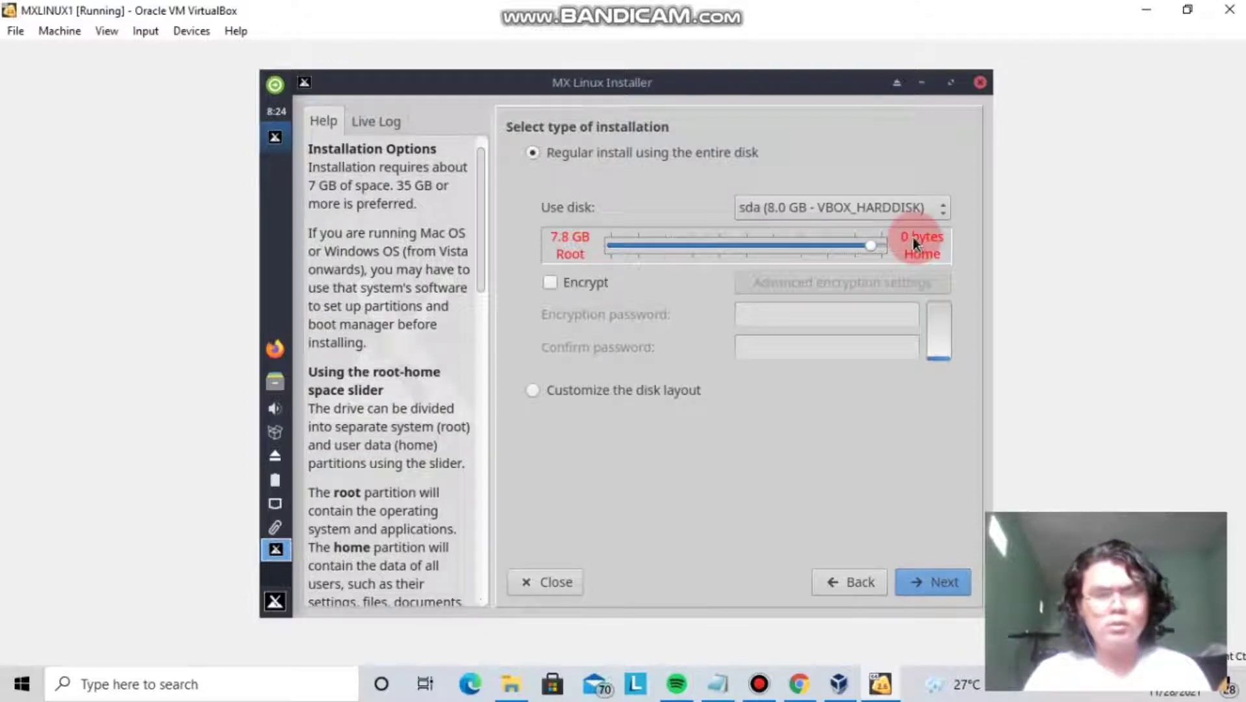
pyautogui.click(941, 209)
pyautogui.click(942, 208)
pyautogui.click(941, 209)
pyautogui.click(941, 208)
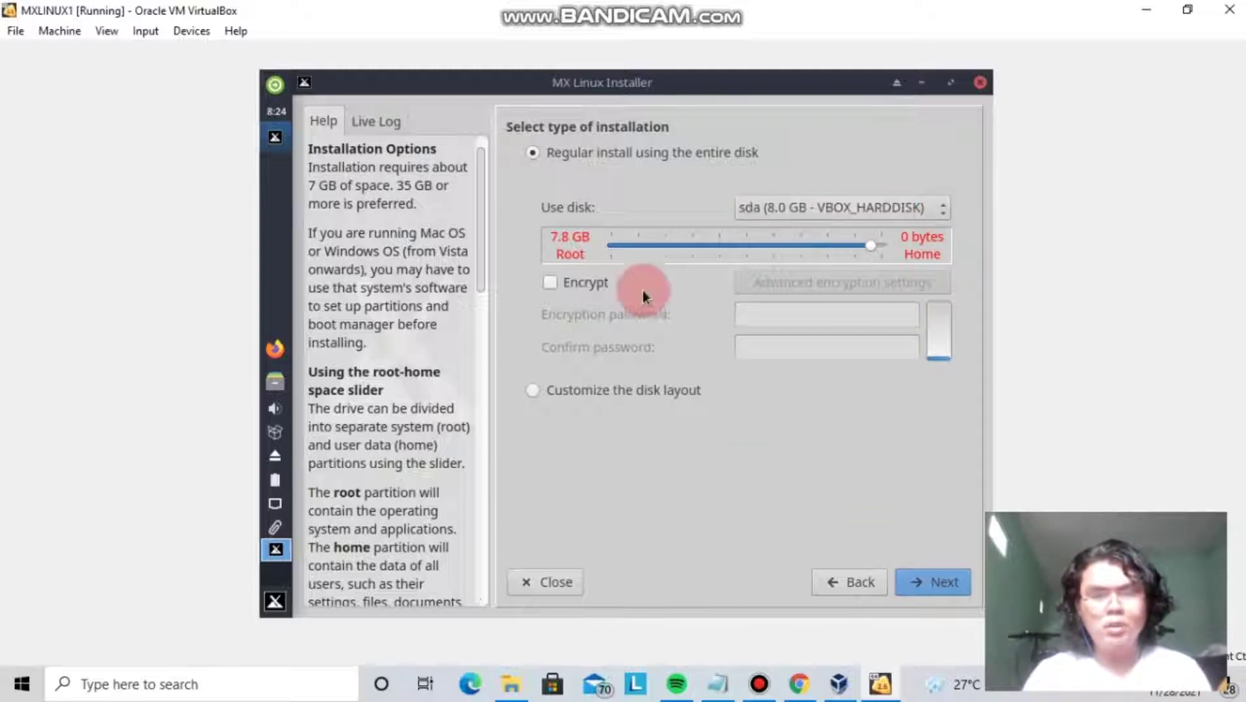
# Confirm formatting the sda disk and keep GRUB on the MBR.
pyautogui.click(933, 578)
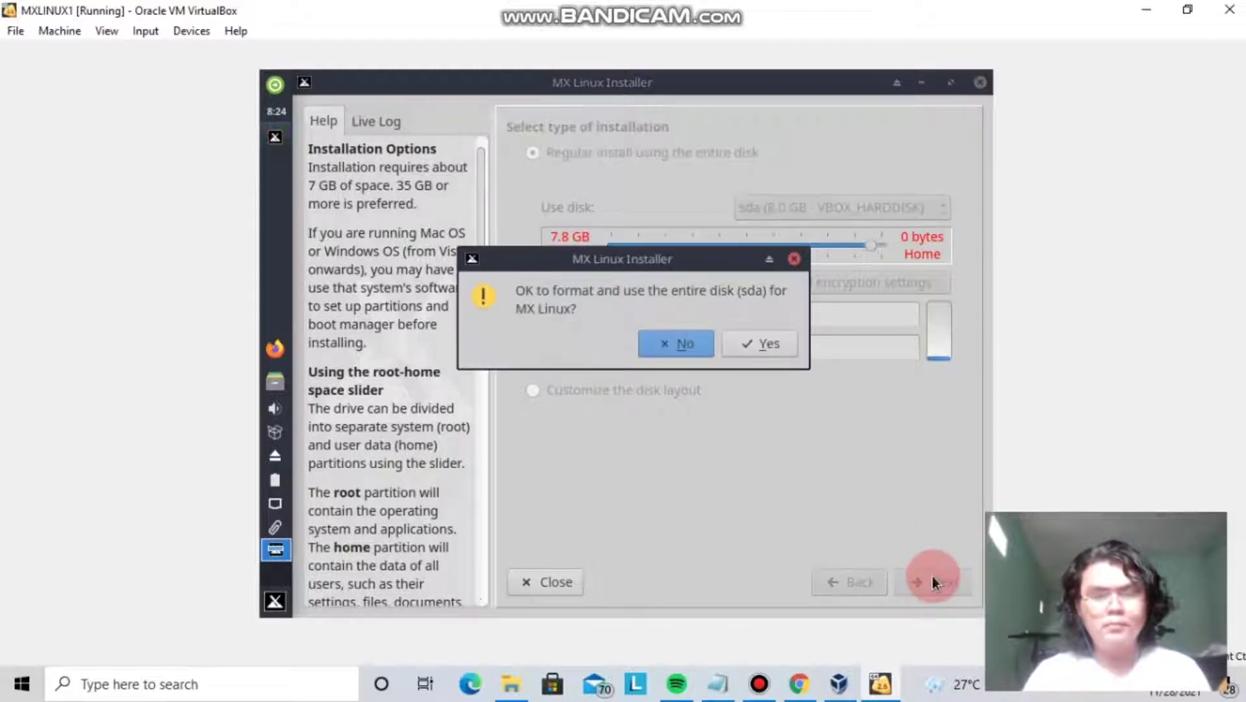
pyautogui.click(748, 344)
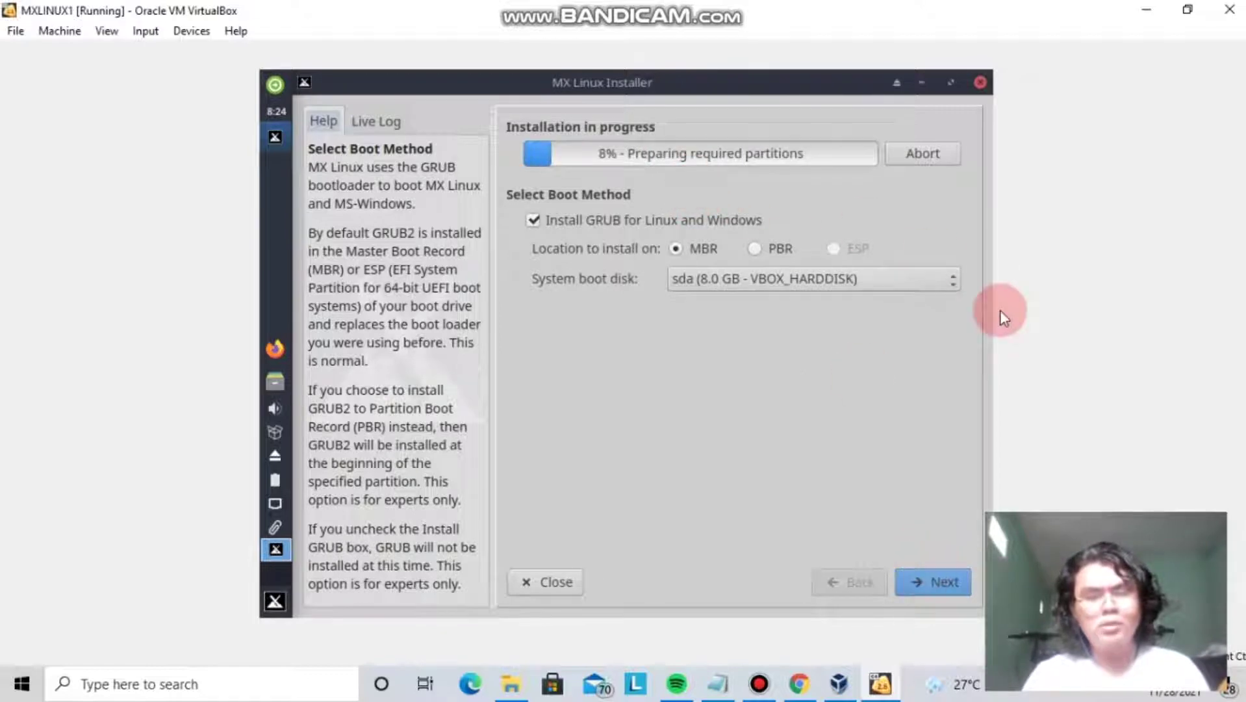
pyautogui.click(935, 572)
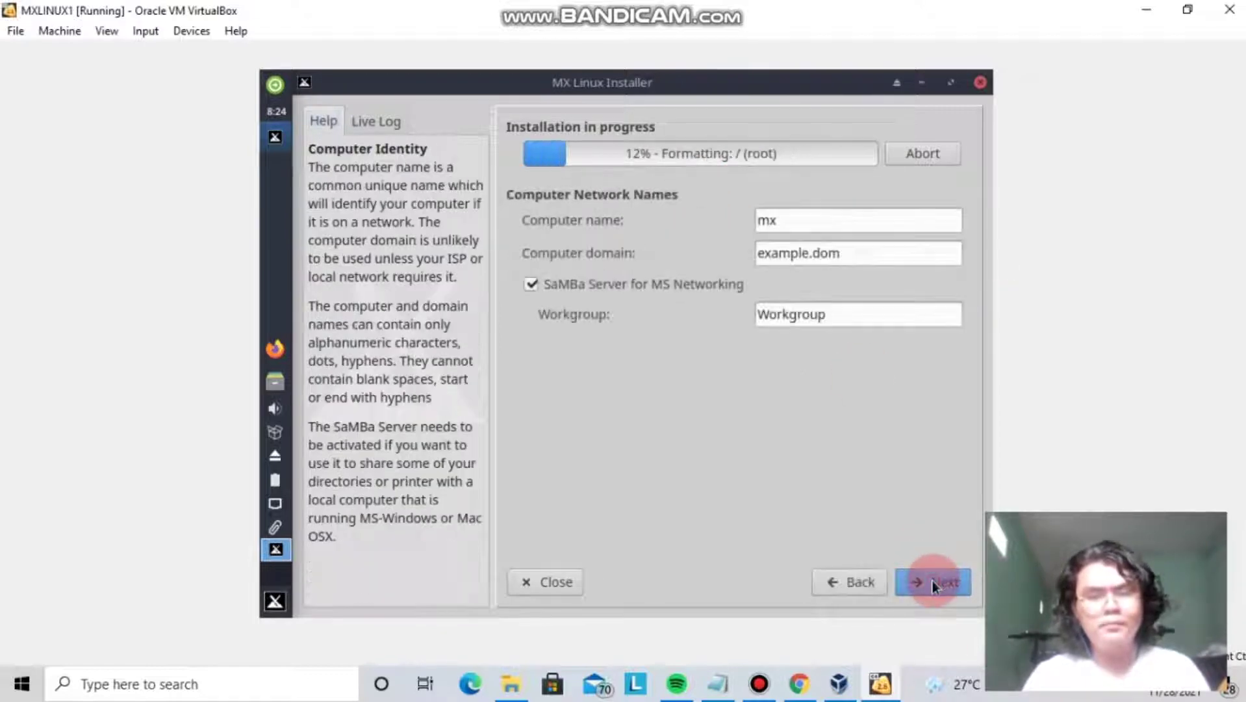
# Set the computer name to 'mxlinux', leaving example.dom domain and Workgroup unchanged, and continue.
pyautogui.click(785, 235)
pyautogui.click(791, 234)
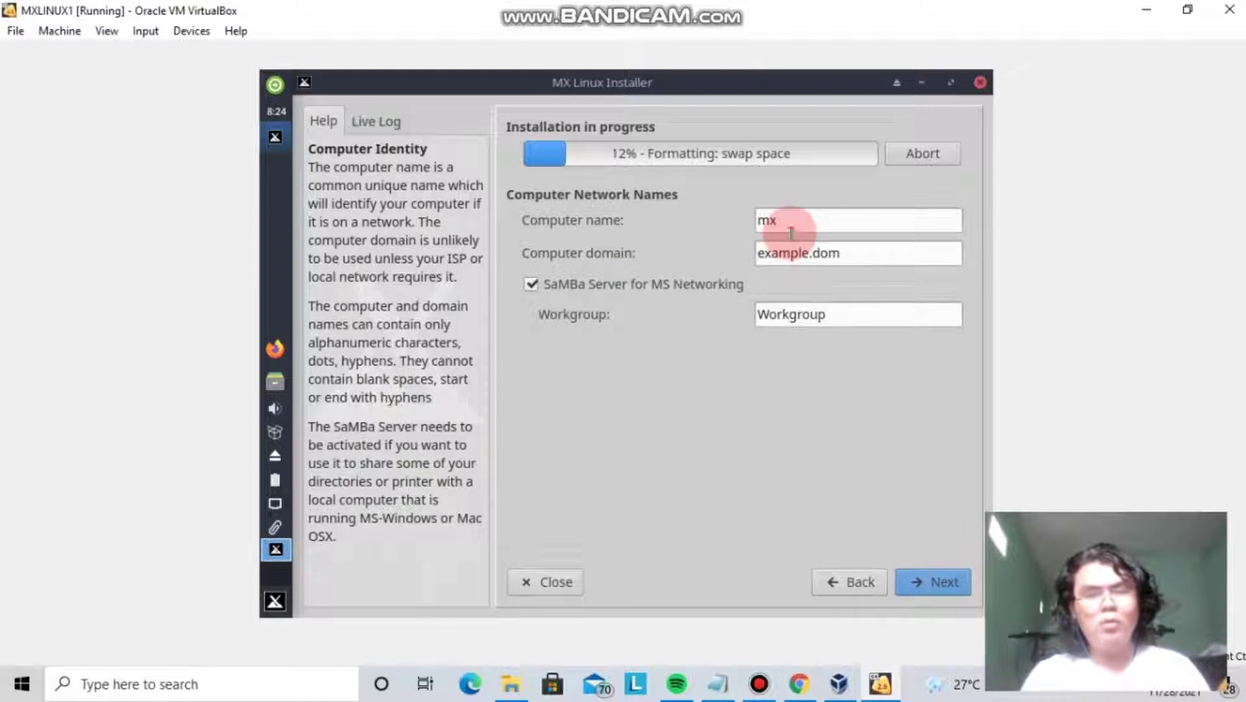
pyautogui.write('linux')
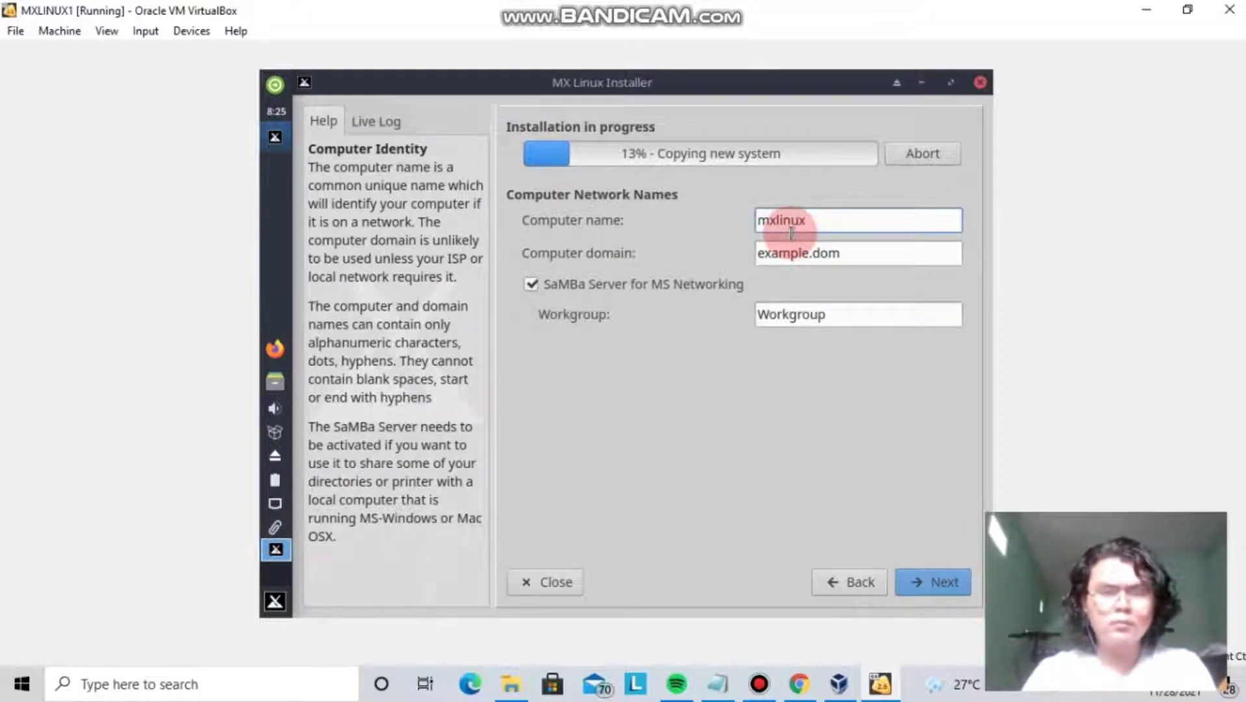
pyautogui.click(859, 252)
pyautogui.tripleClick(787, 253)
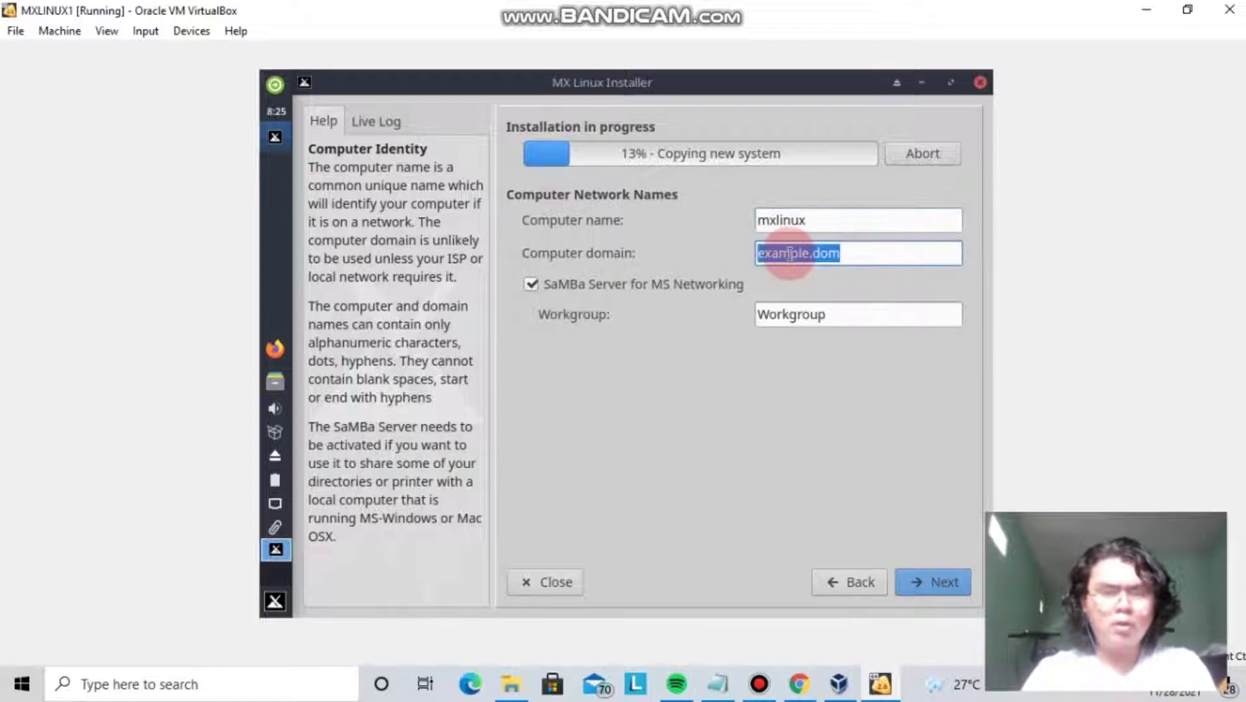
pyautogui.press('End')
pyautogui.moveTo(839, 262); pyautogui.dragTo(713, 258)
pyautogui.click(884, 305)
pyautogui.hotkey('shift', 'Tab')
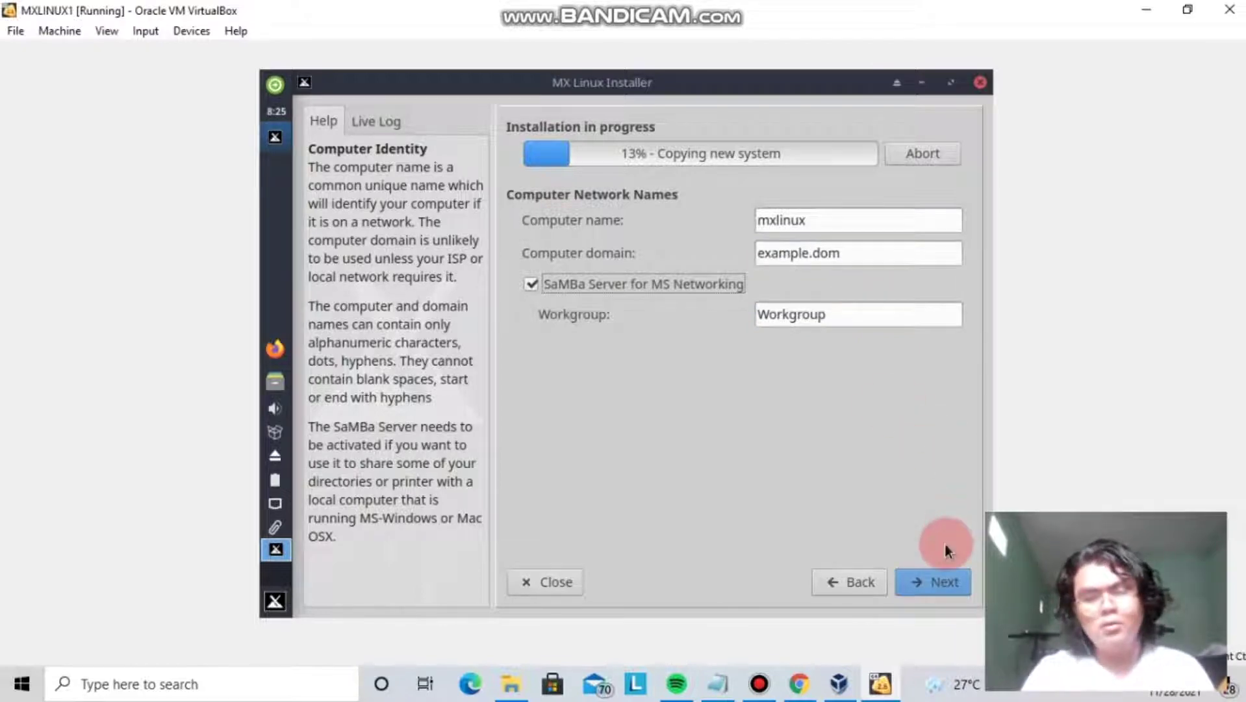
pyautogui.click(937, 572)
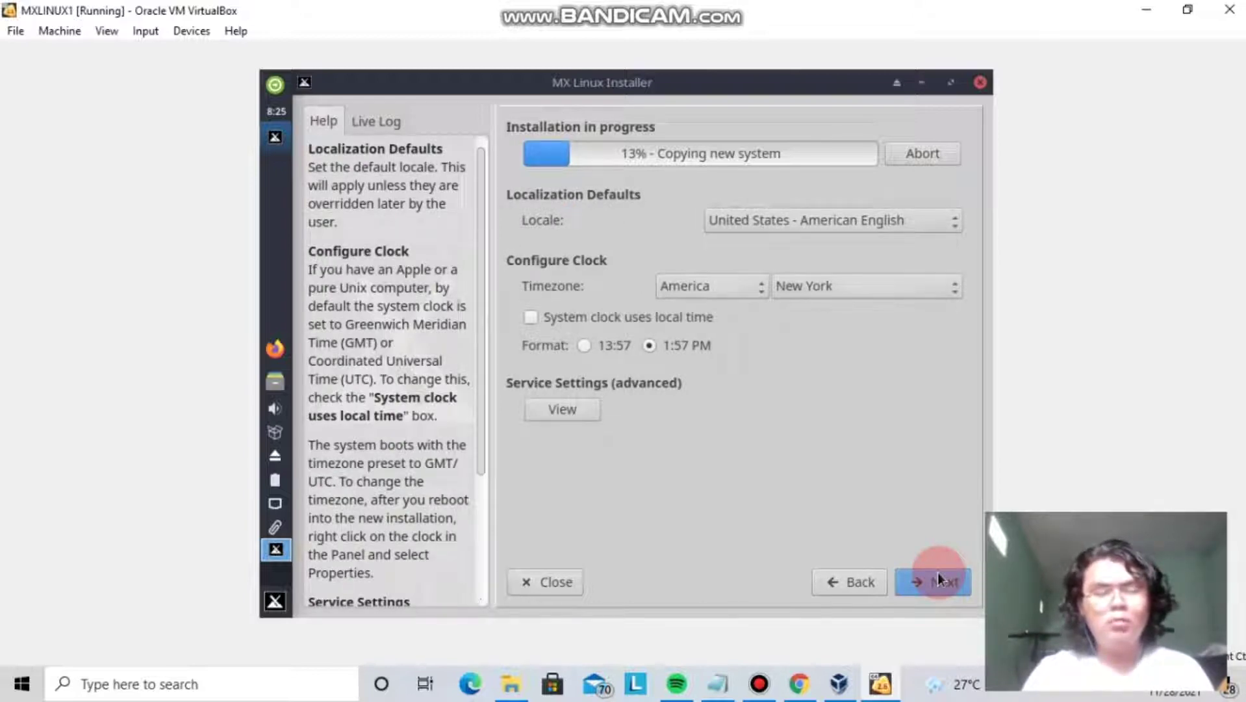
# Keep the United States American English locale and set the time zone to Asia/Jakarta.
pyautogui.click(744, 300)
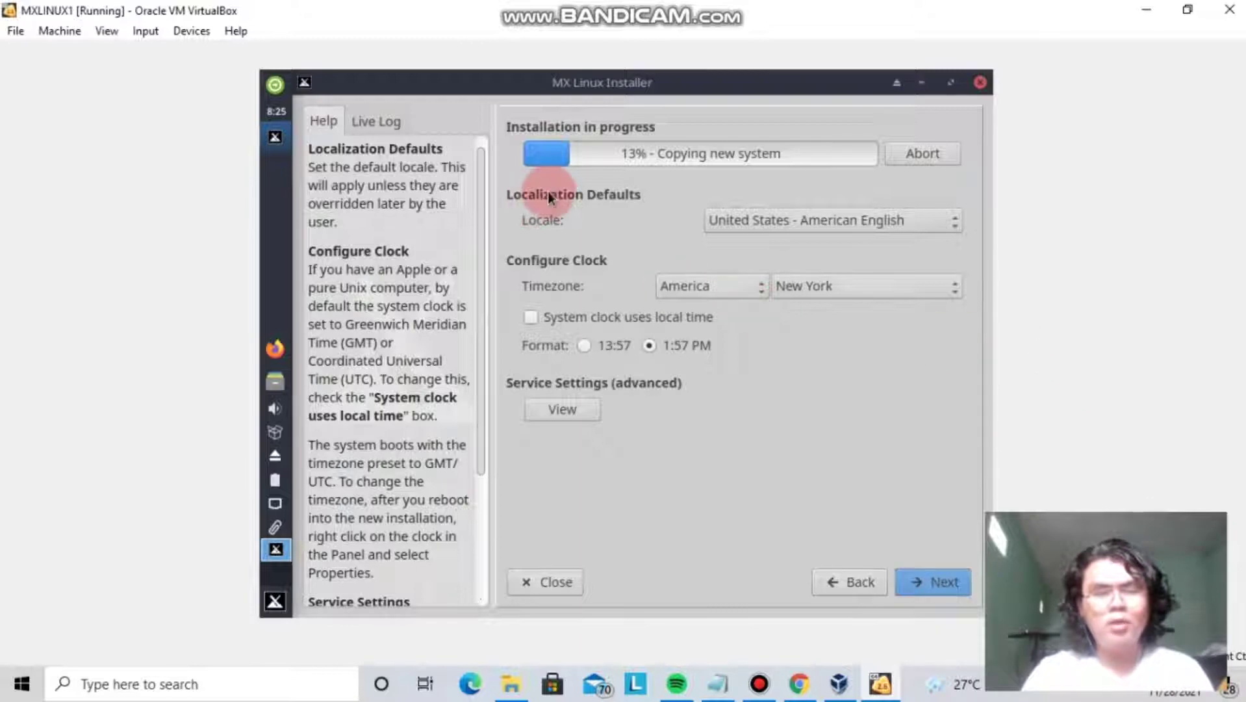
pyautogui.click(894, 224)
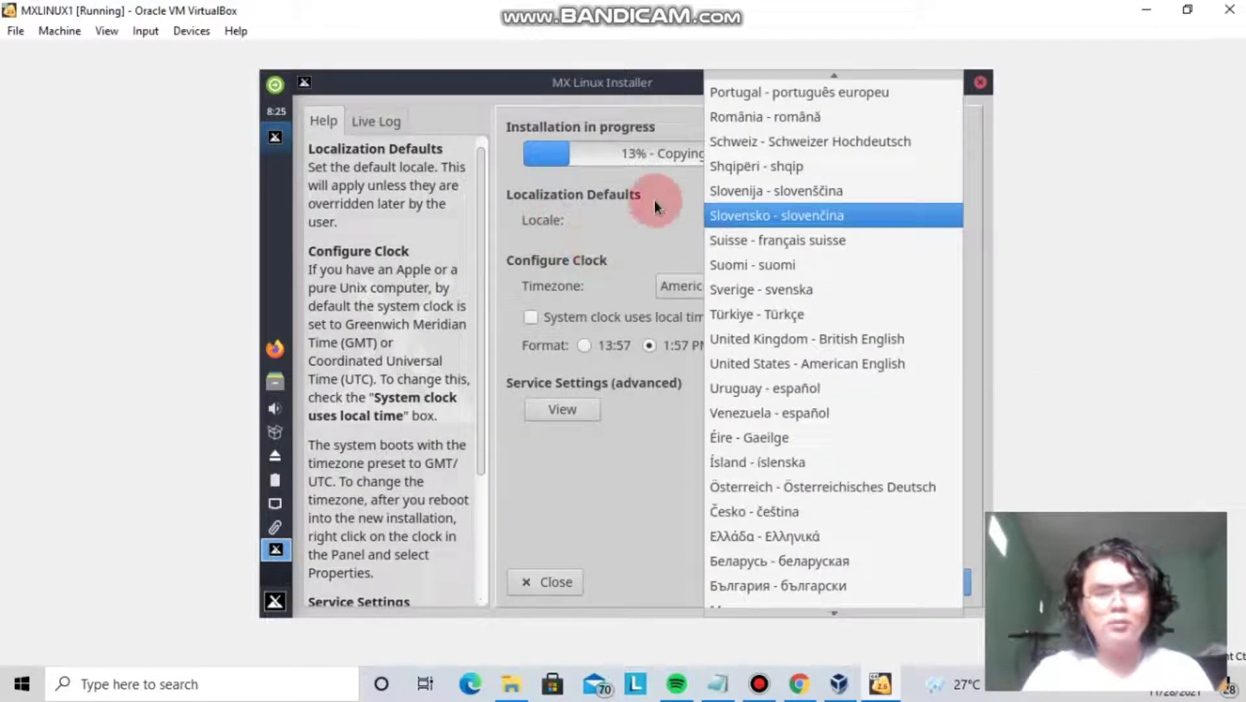
pyautogui.click(654, 201)
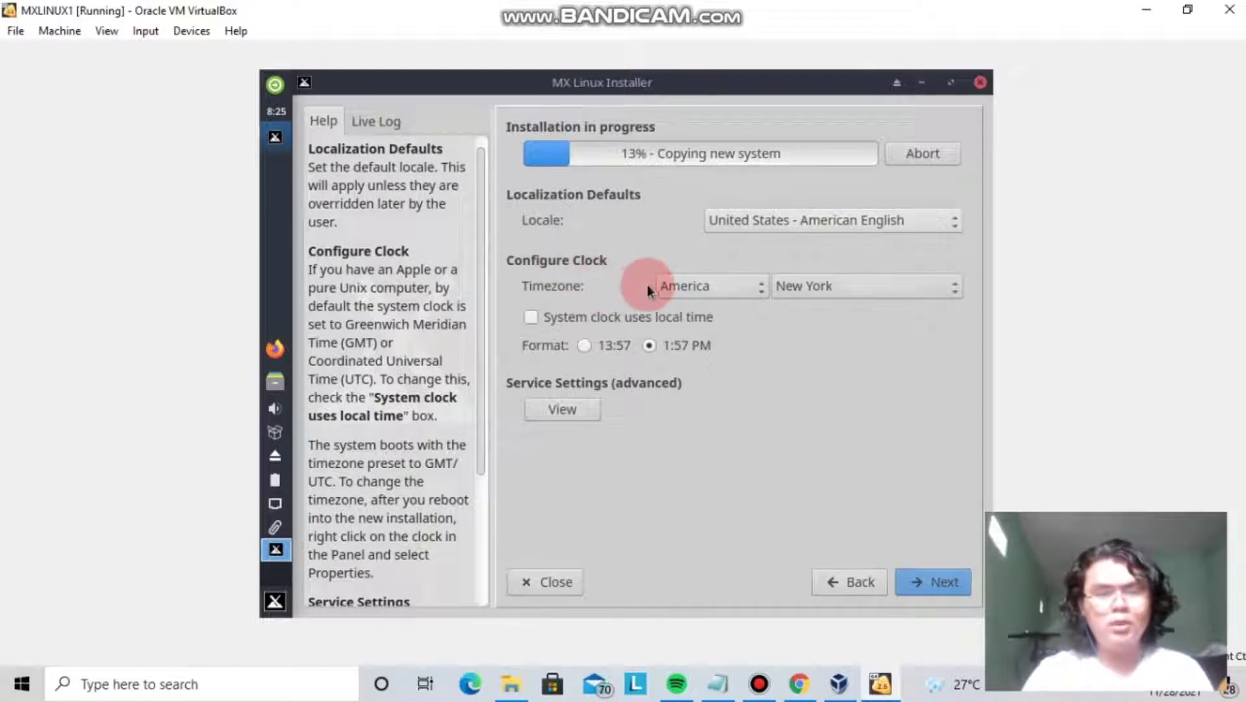
pyautogui.click(759, 290)
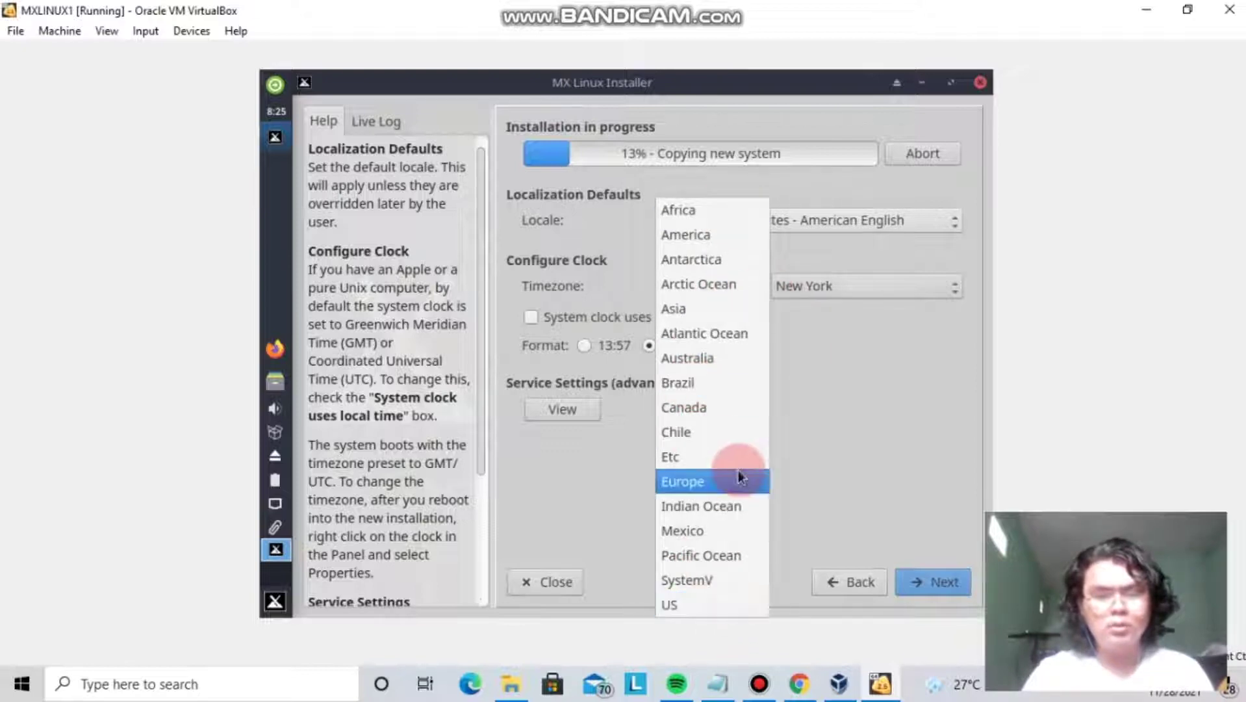
pyautogui.click(670, 310)
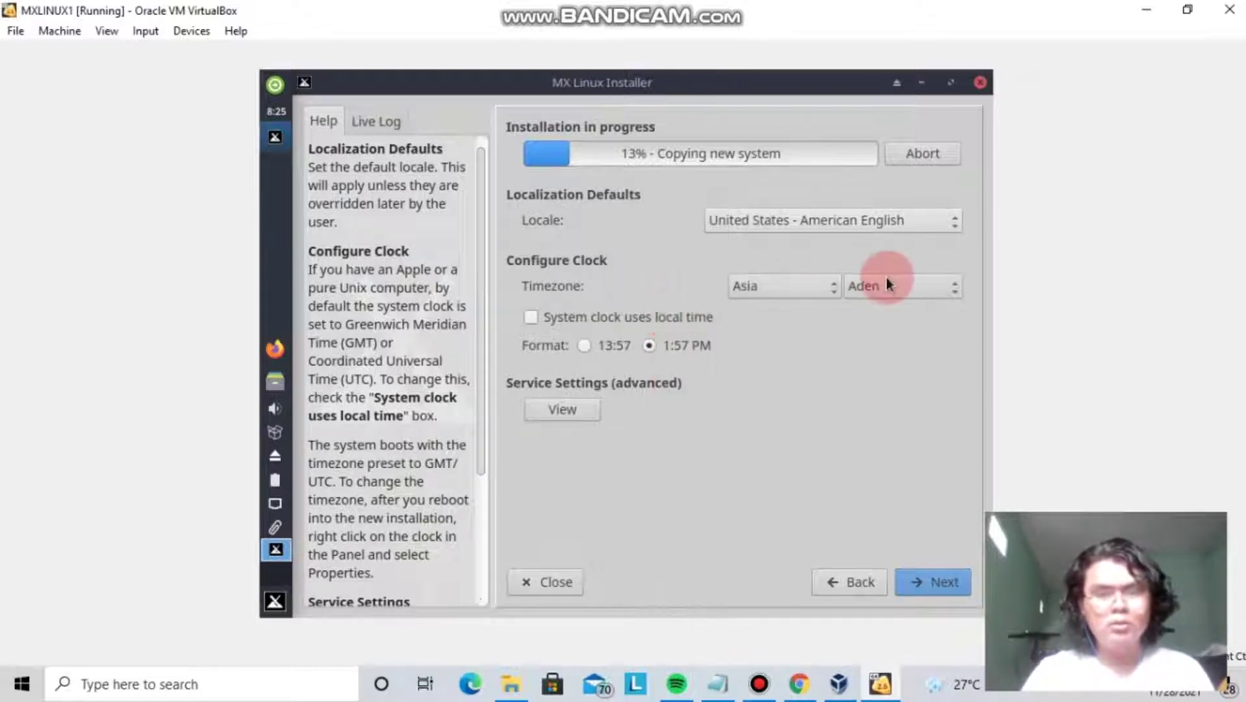
pyautogui.click(952, 297)
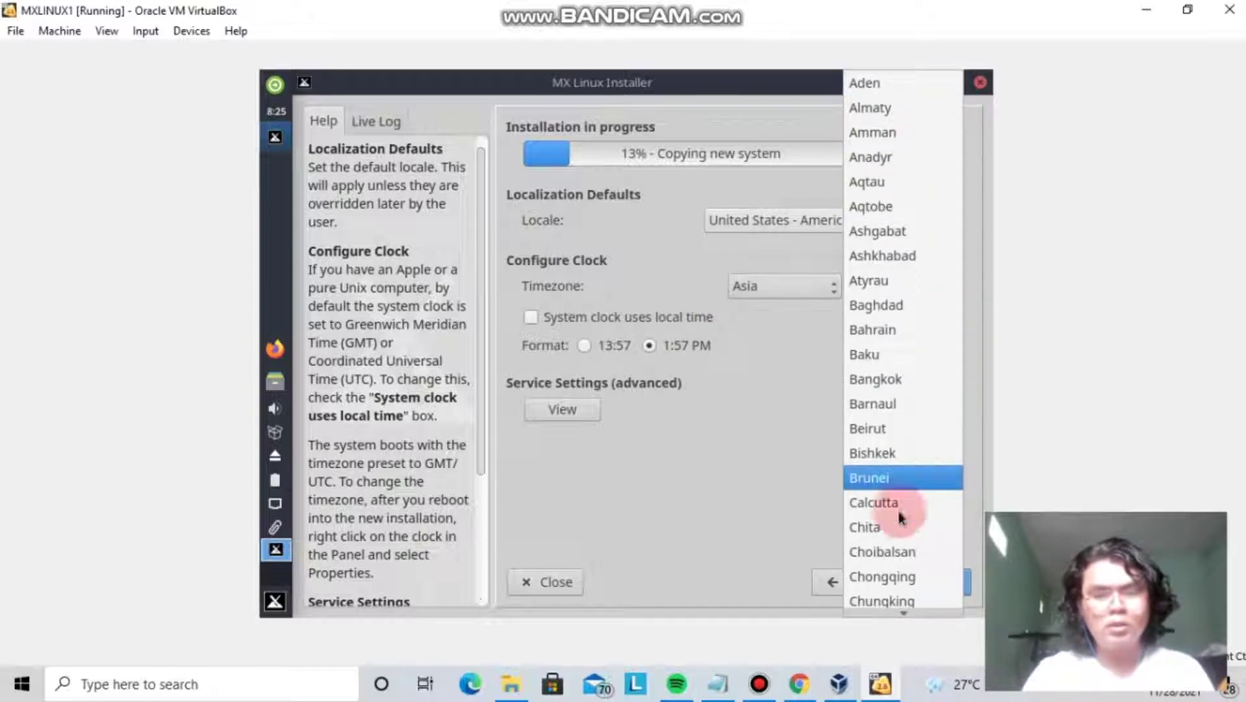
pyautogui.scroll(-3, 903, 572)
pyautogui.scroll(-4, 915, 595)
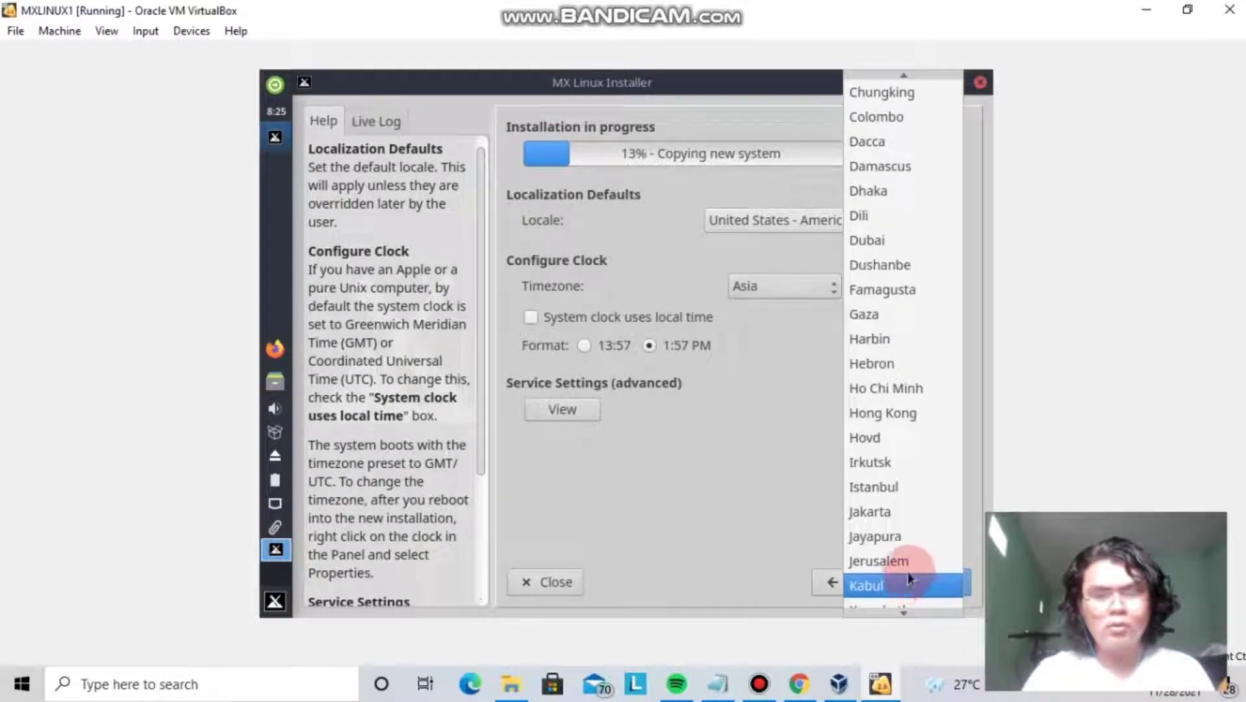
pyautogui.click(897, 519)
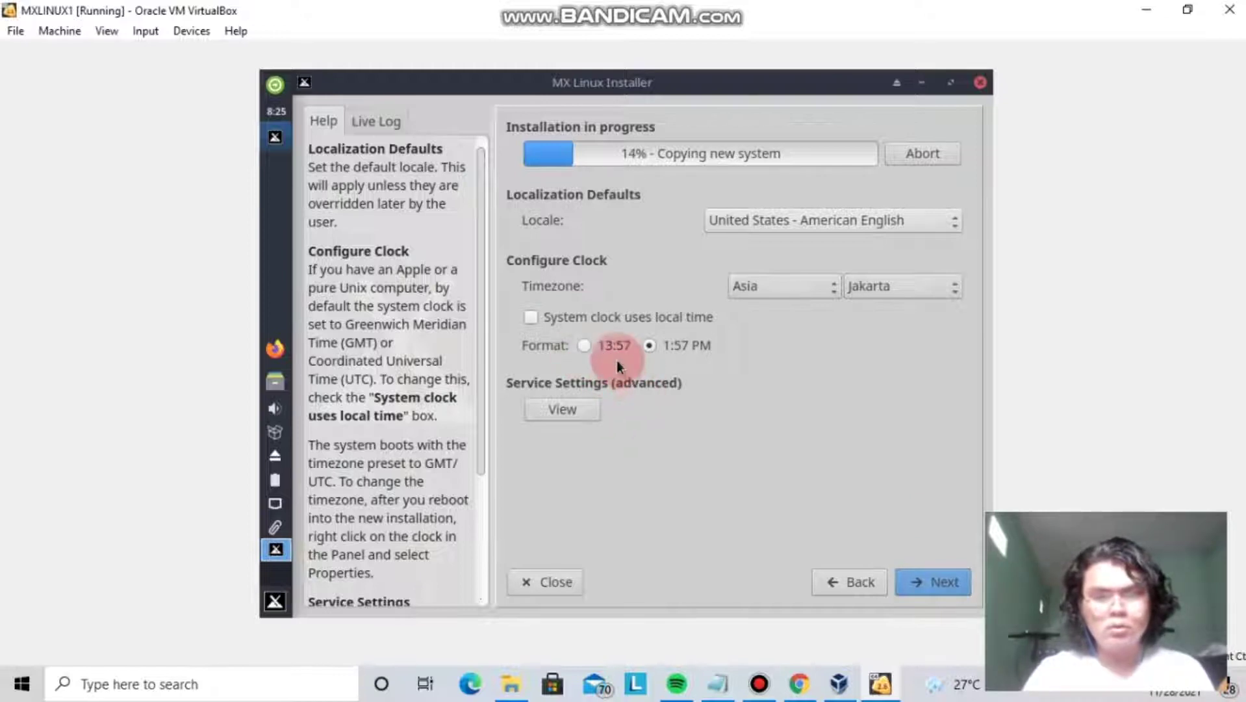
# Choose the 24-hour 13:57 clock format and continue to the user account page.
pyautogui.click(587, 344)
pyautogui.click(650, 345)
pyautogui.click(593, 340)
pyautogui.click(655, 344)
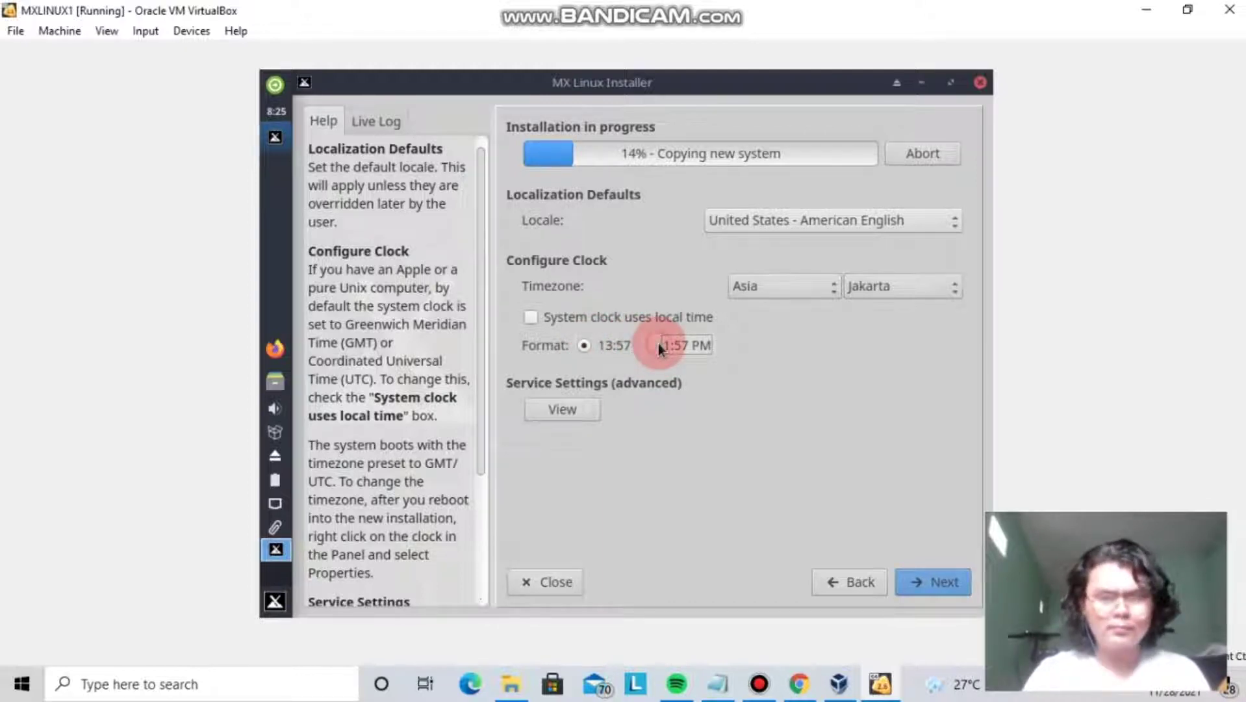
pyautogui.click(580, 347)
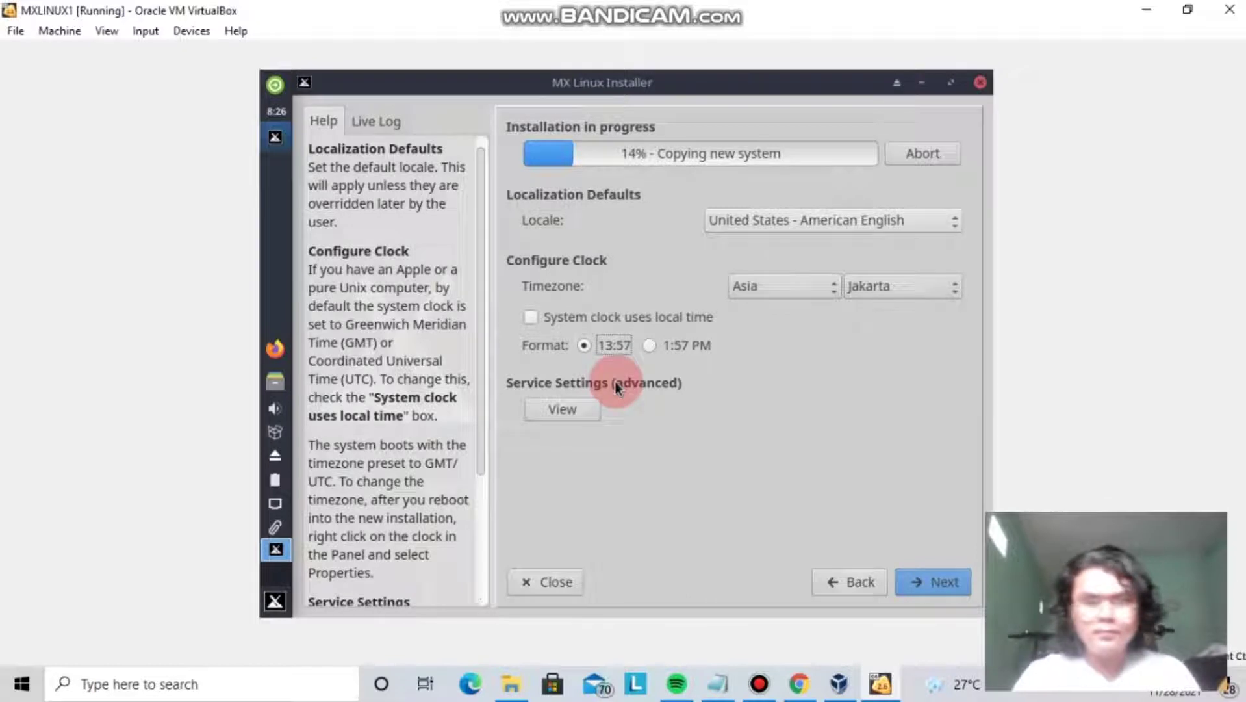
pyautogui.click(914, 581)
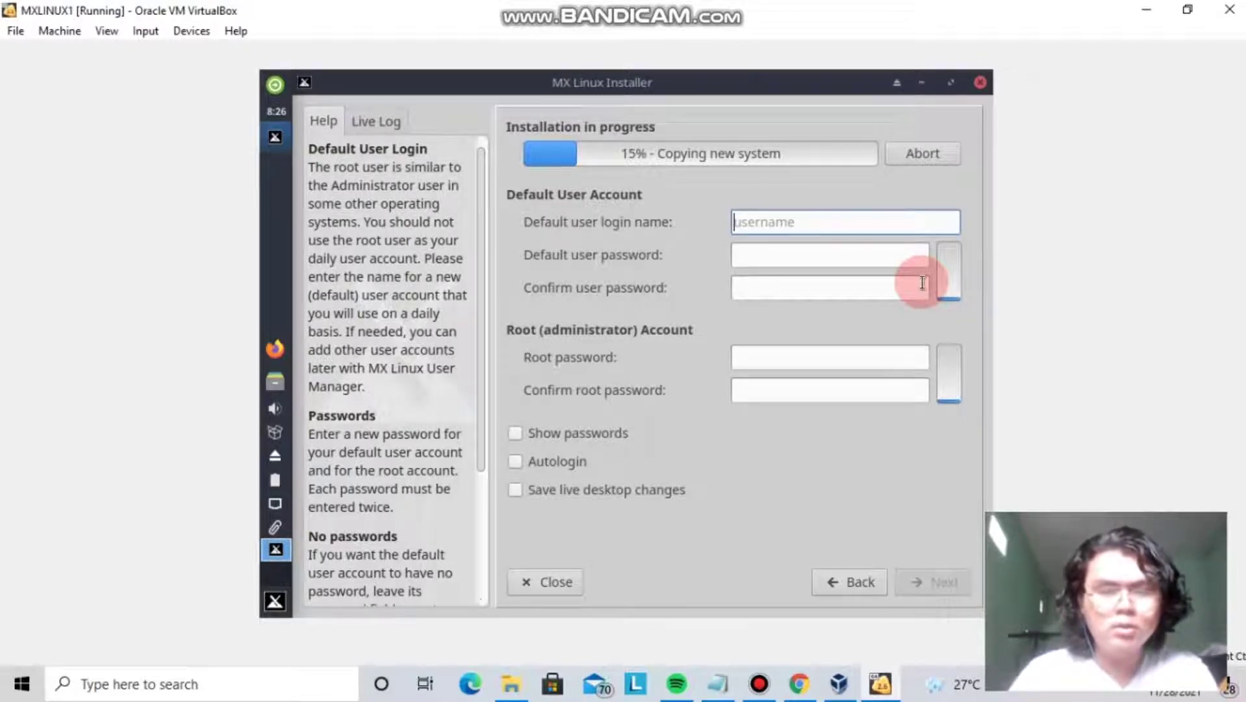
# Create the default user 'mxlinux' and enter and confirm its password.
pyautogui.write('mxlinux')
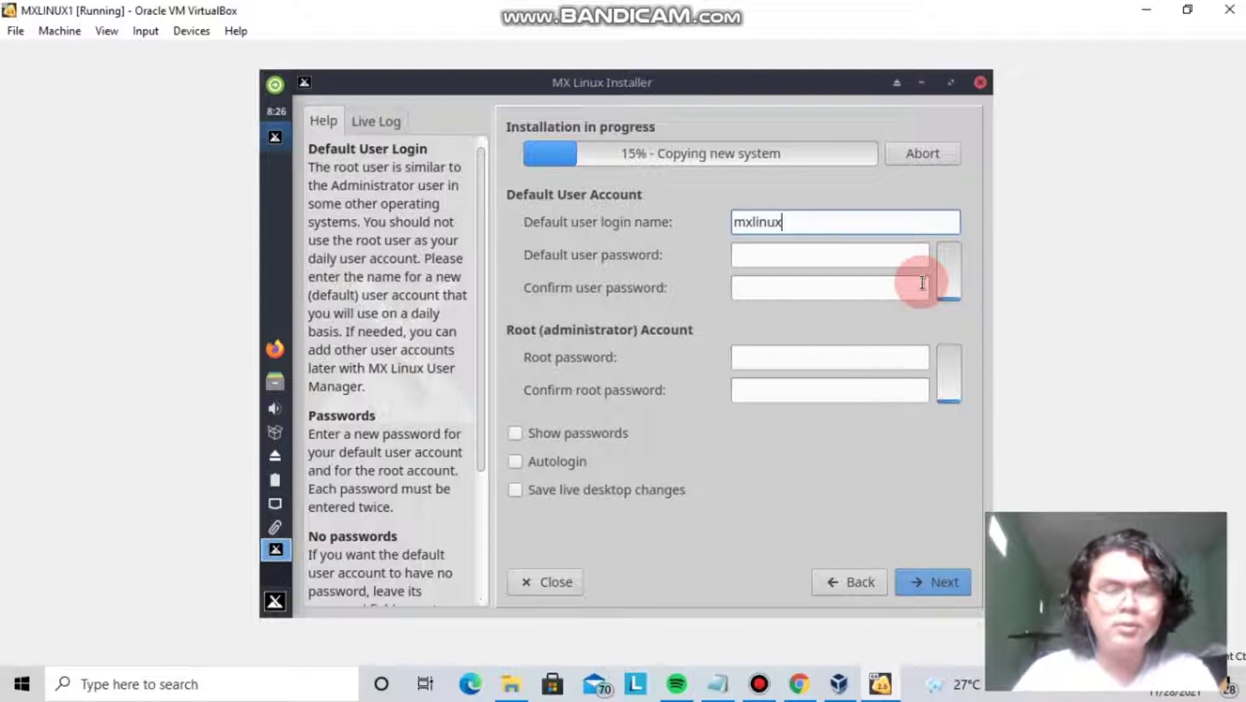
pyautogui.click(848, 261)
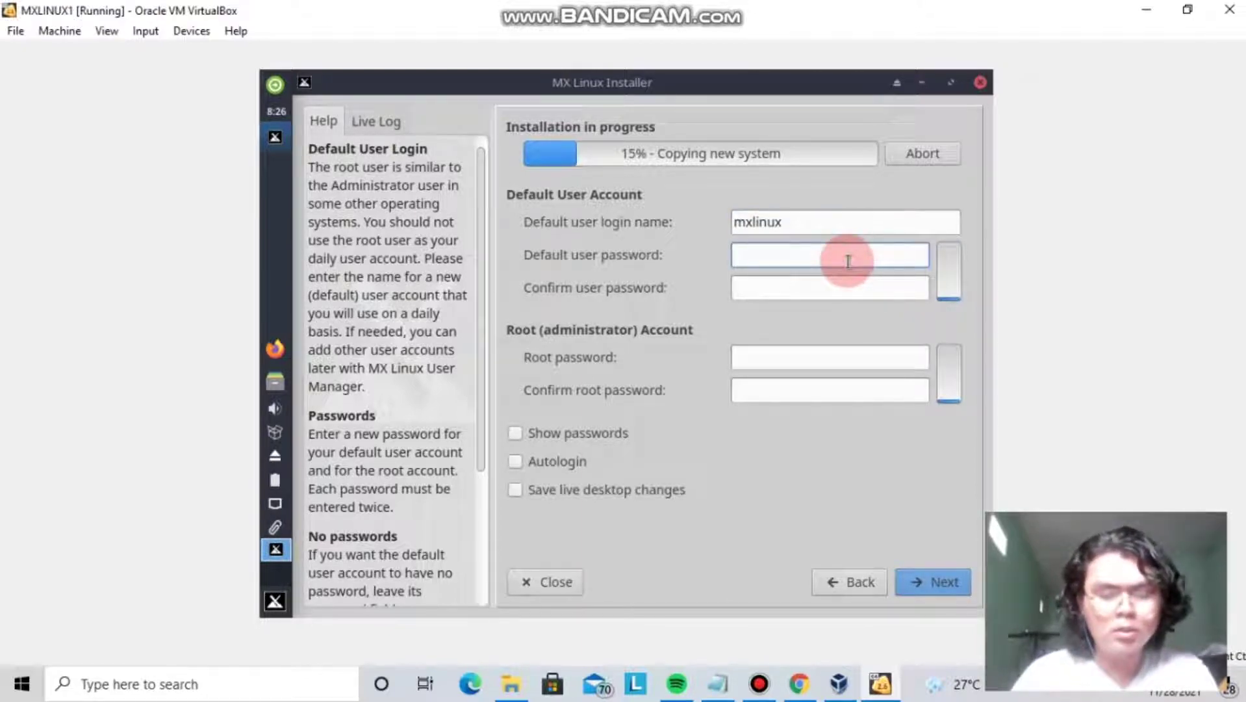
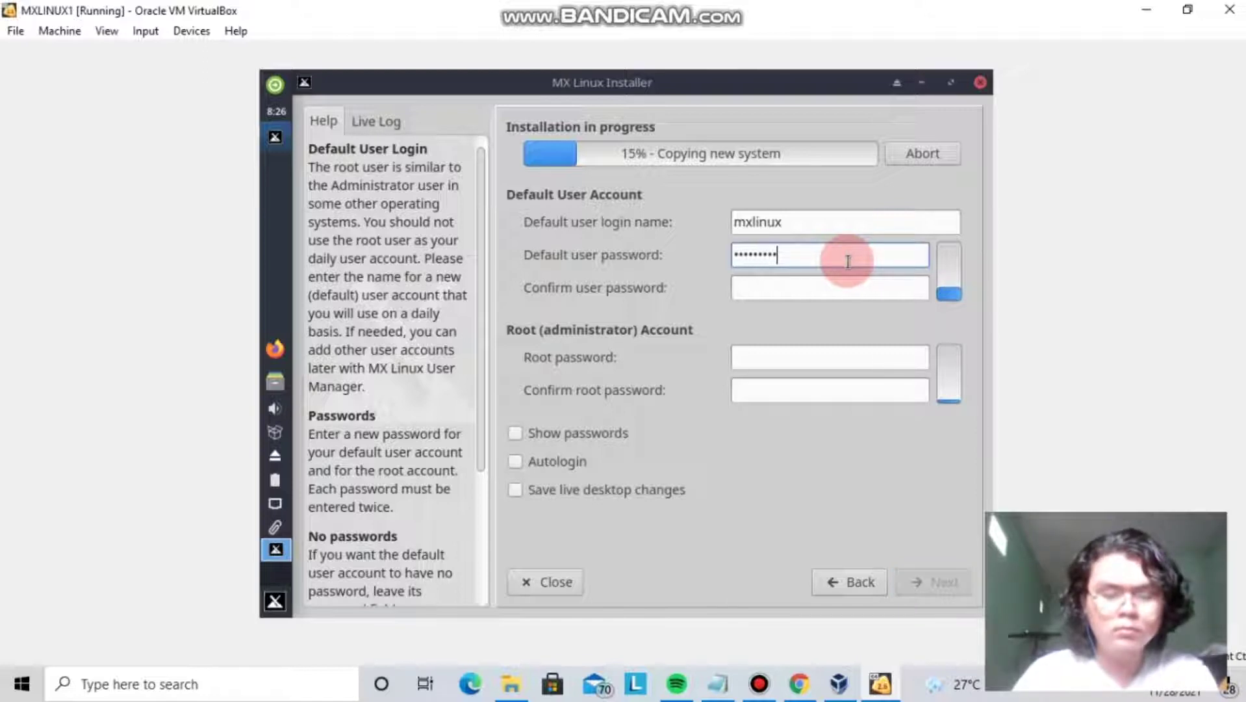
pyautogui.click(828, 299)
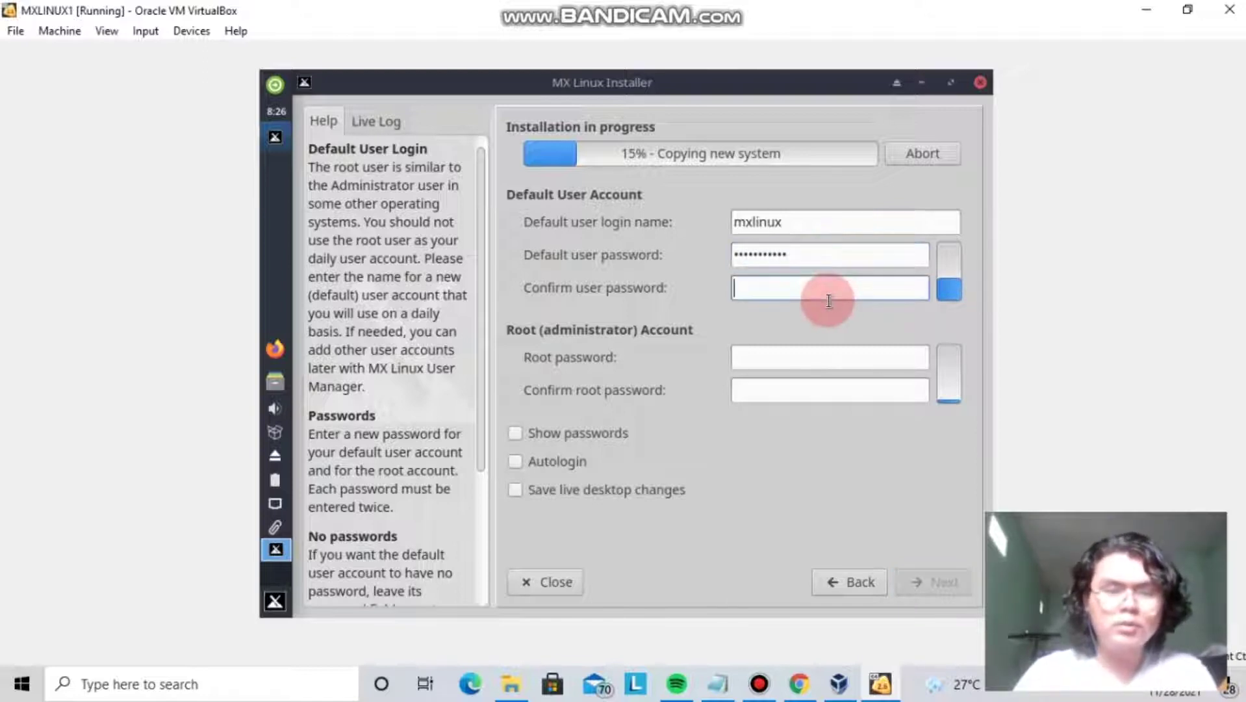
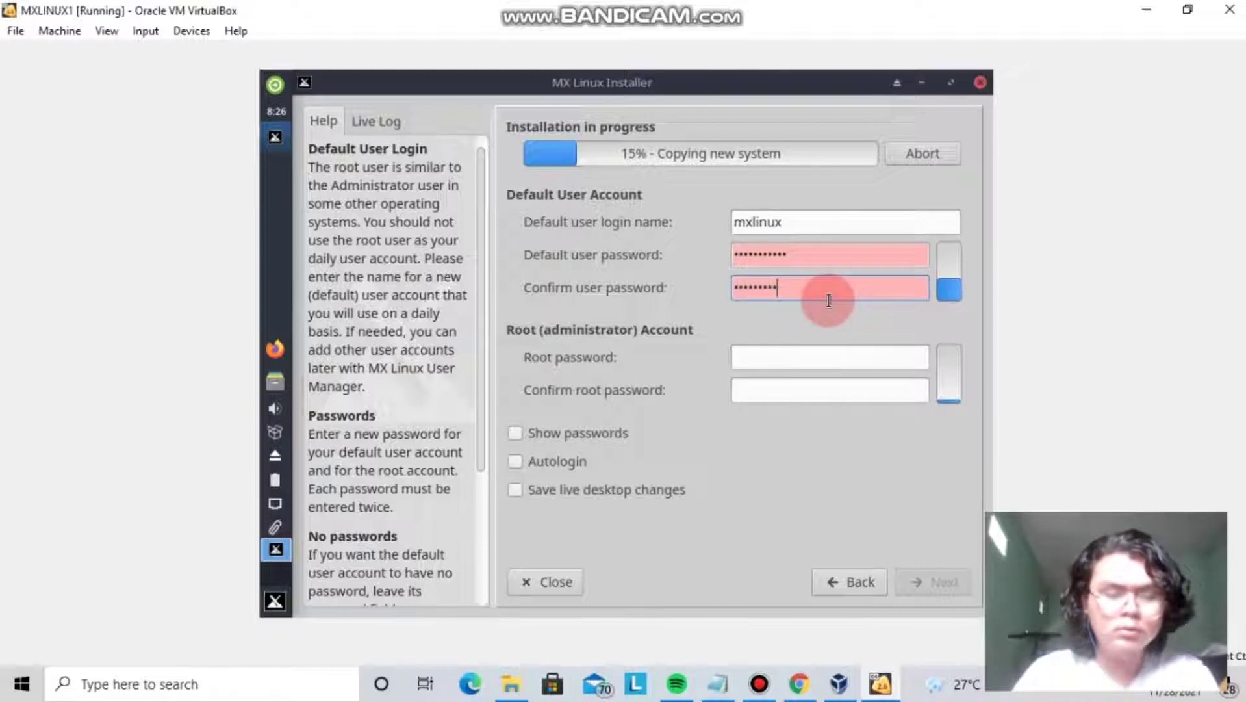
# Enter and confirm the root password, then continue the installation.
pyautogui.click(794, 357)
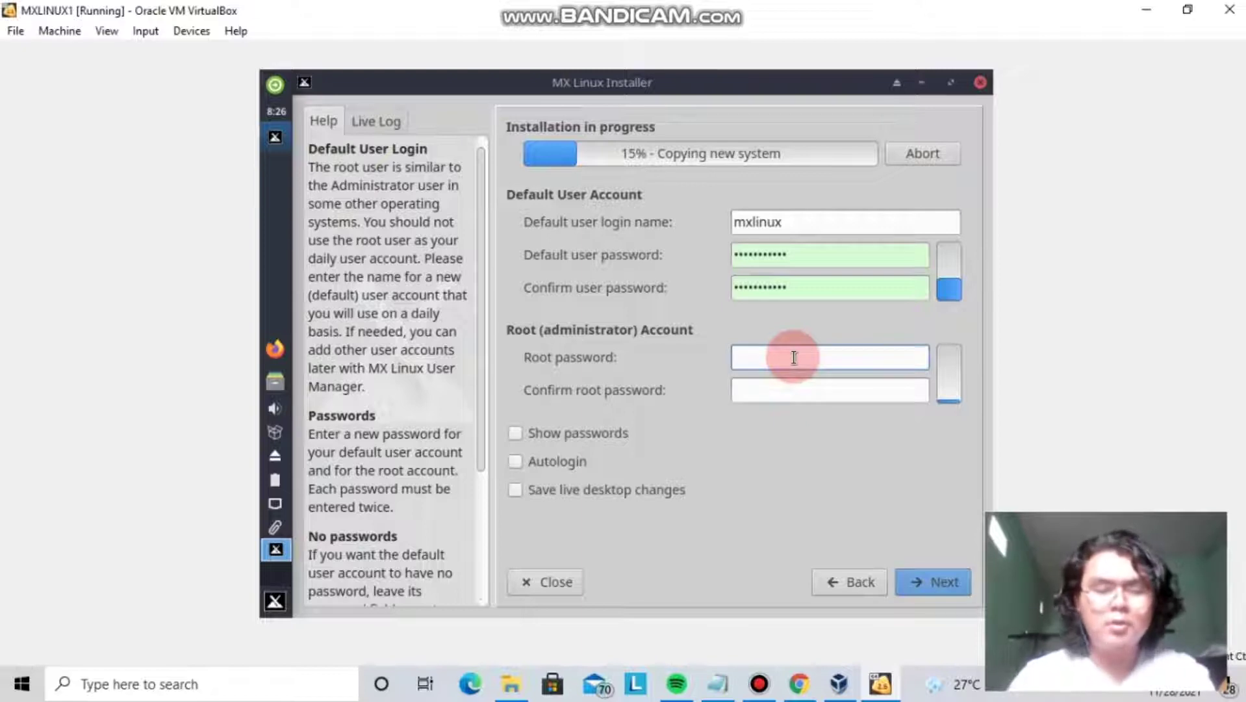
pyautogui.write('•••••••••••')
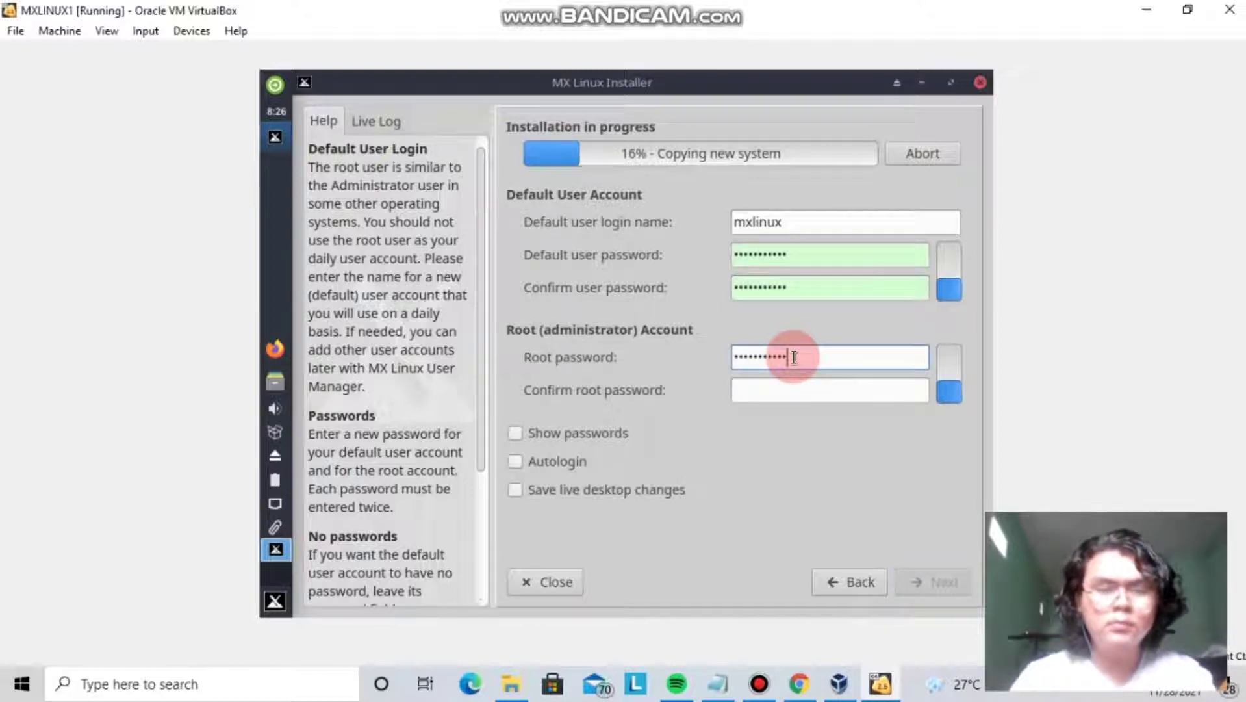
pyautogui.click(783, 389)
pyautogui.write('•••••••••••')
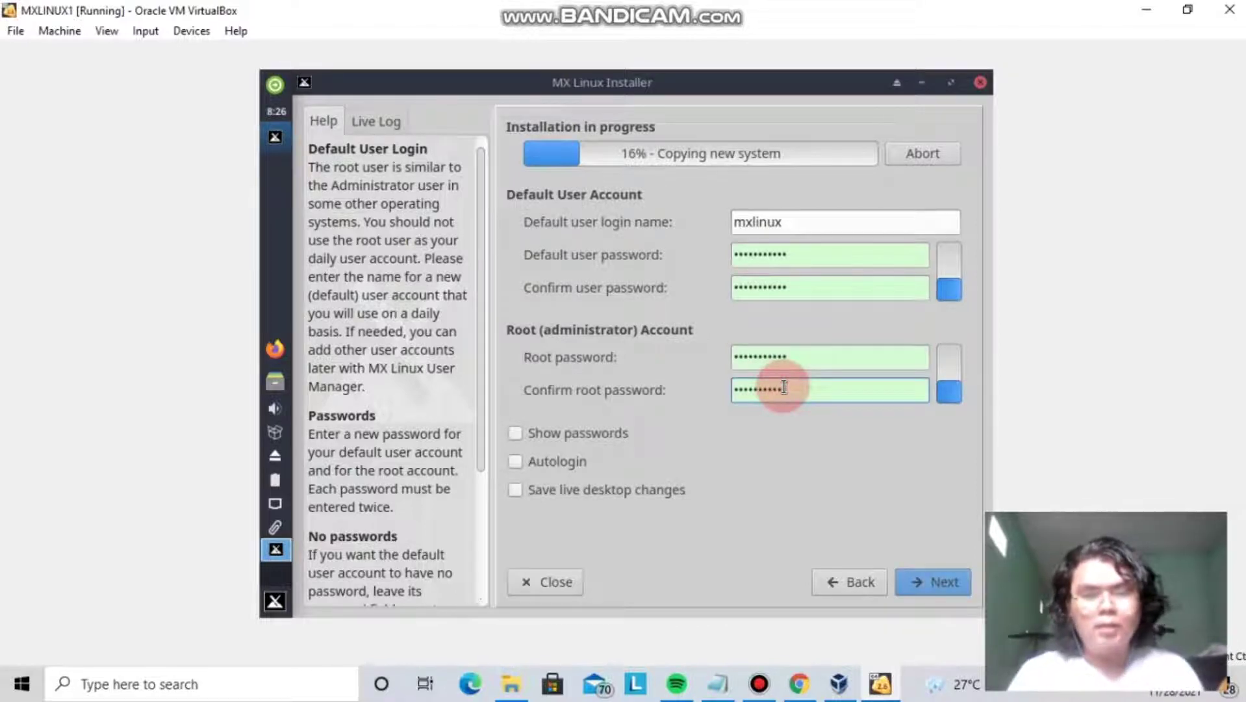
pyautogui.click(949, 585)
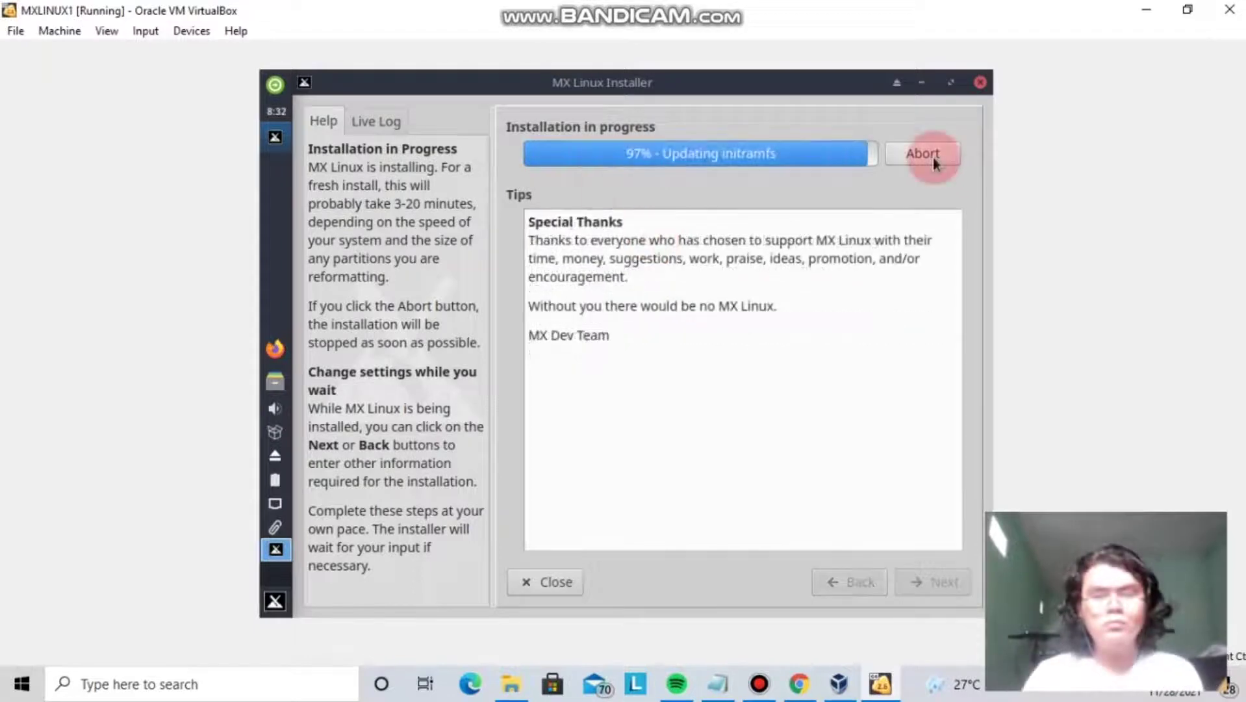
# Finish the installer with 'Automatically reboot' left checked.
pyautogui.moveTo(675, 4)
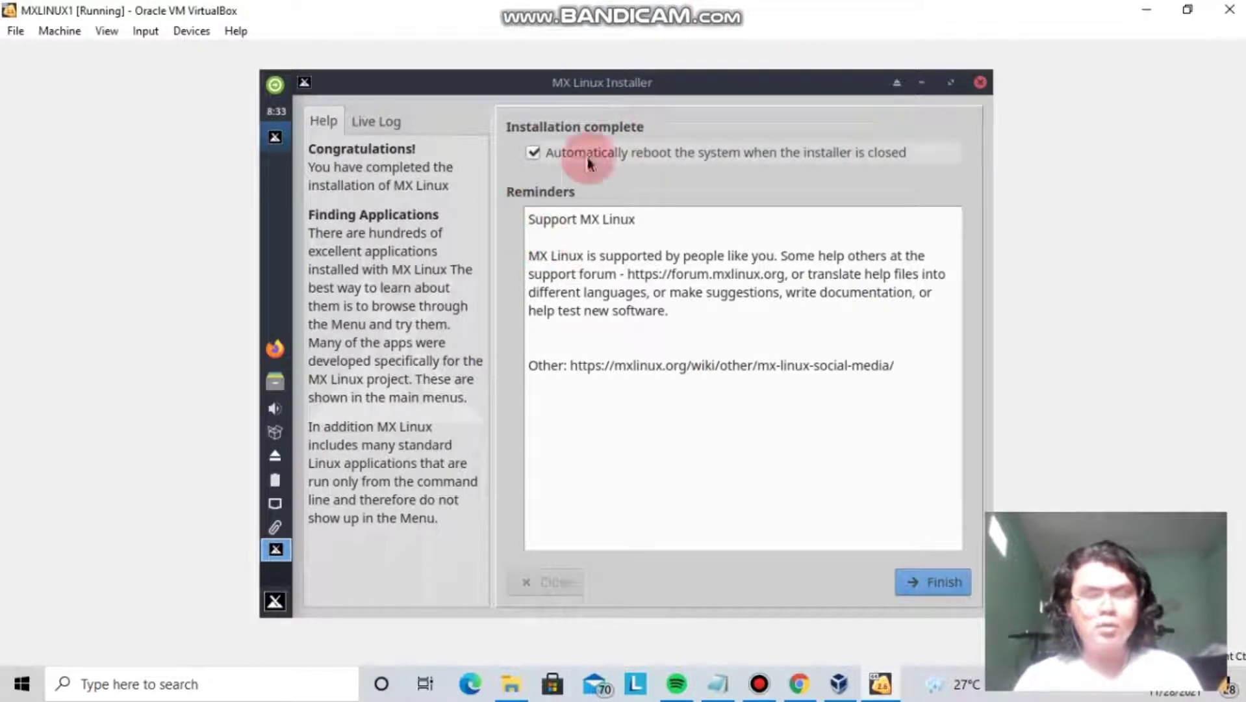
pyautogui.click(948, 577)
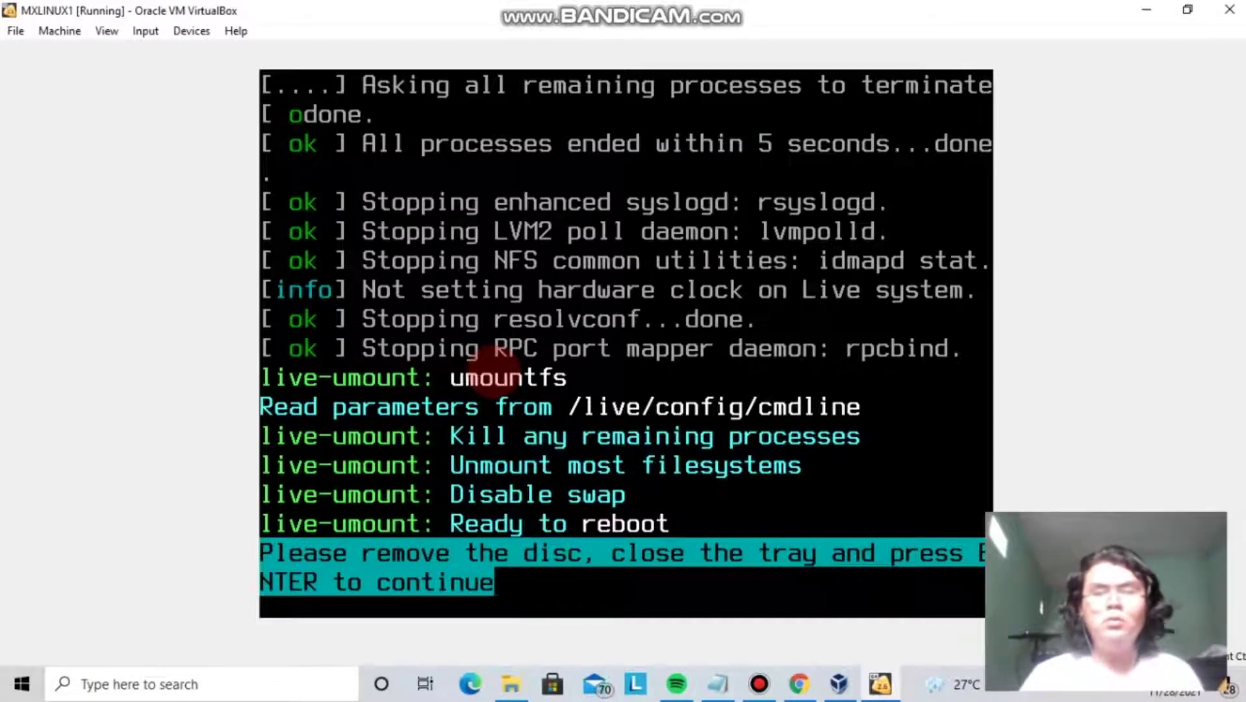
# Return the VM window to its restored size and focus the guest screen.
pyautogui.click(1187, 11)
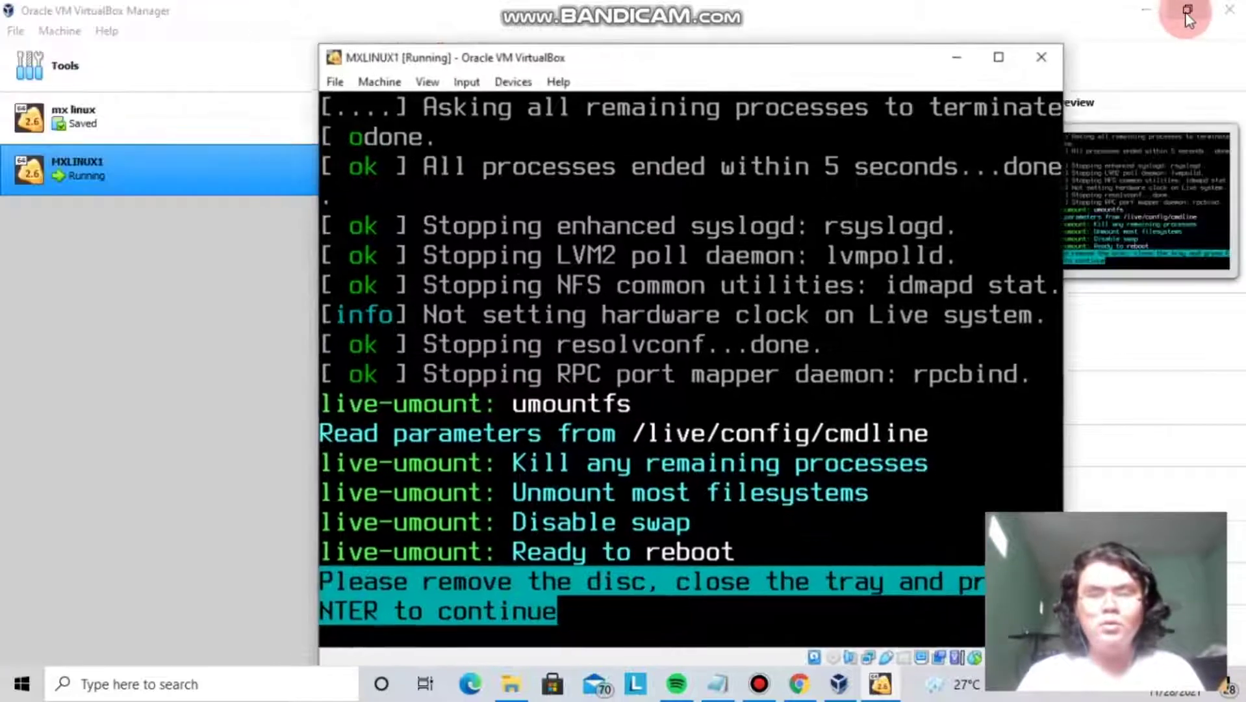
pyautogui.click(1001, 59)
pyautogui.click(948, 219)
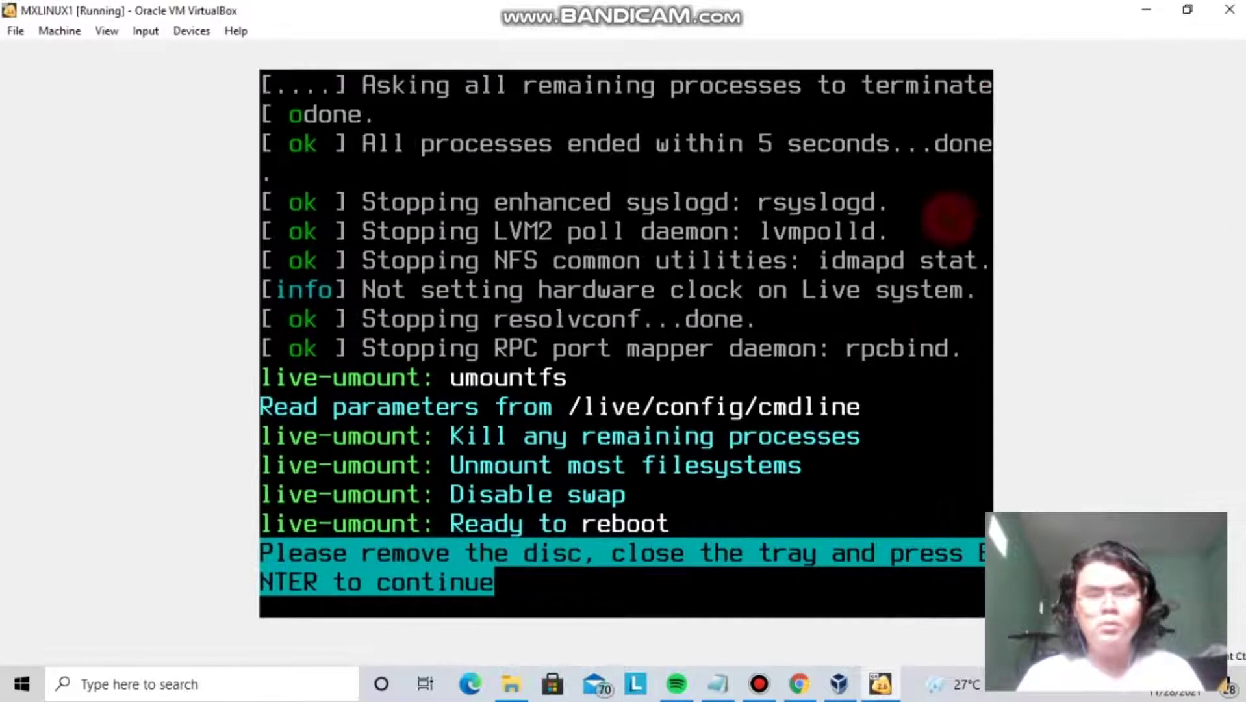
pyautogui.click(1186, 8)
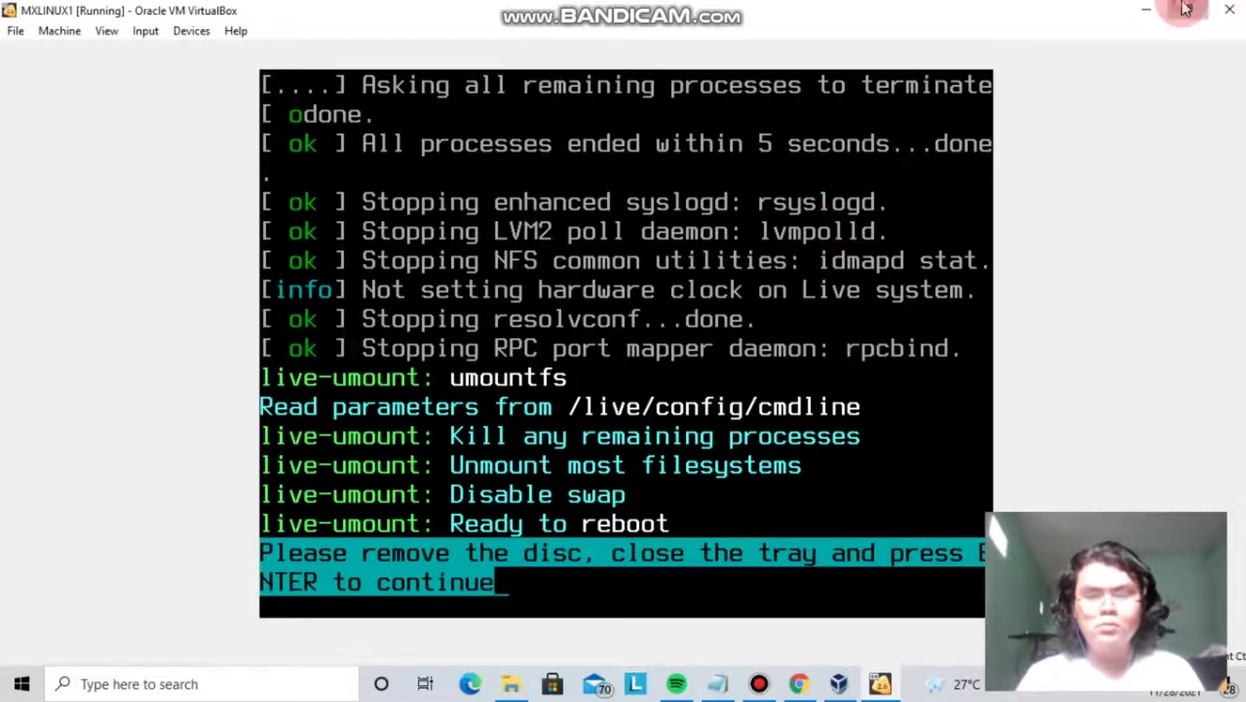
pyautogui.click(858, 437)
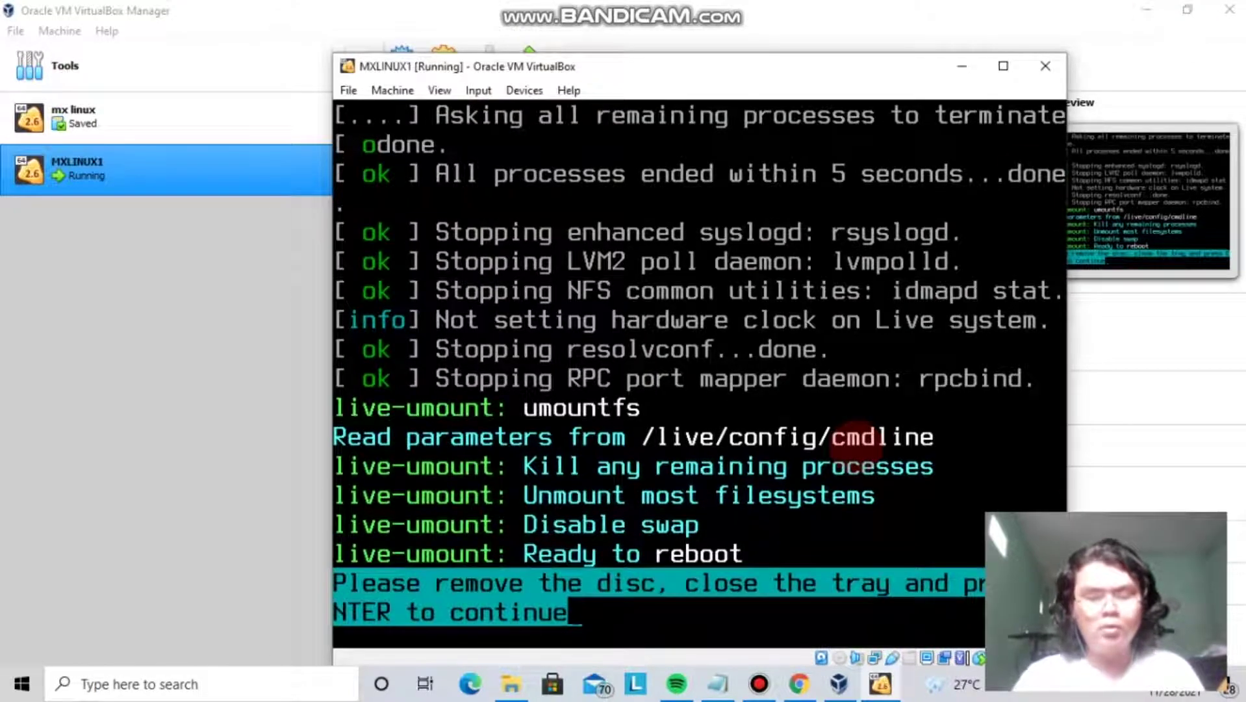
# Confirm the remove-disc prompt and boot MX 19.4 patito feo from the GRUB menu.
pyautogui.press('Return')
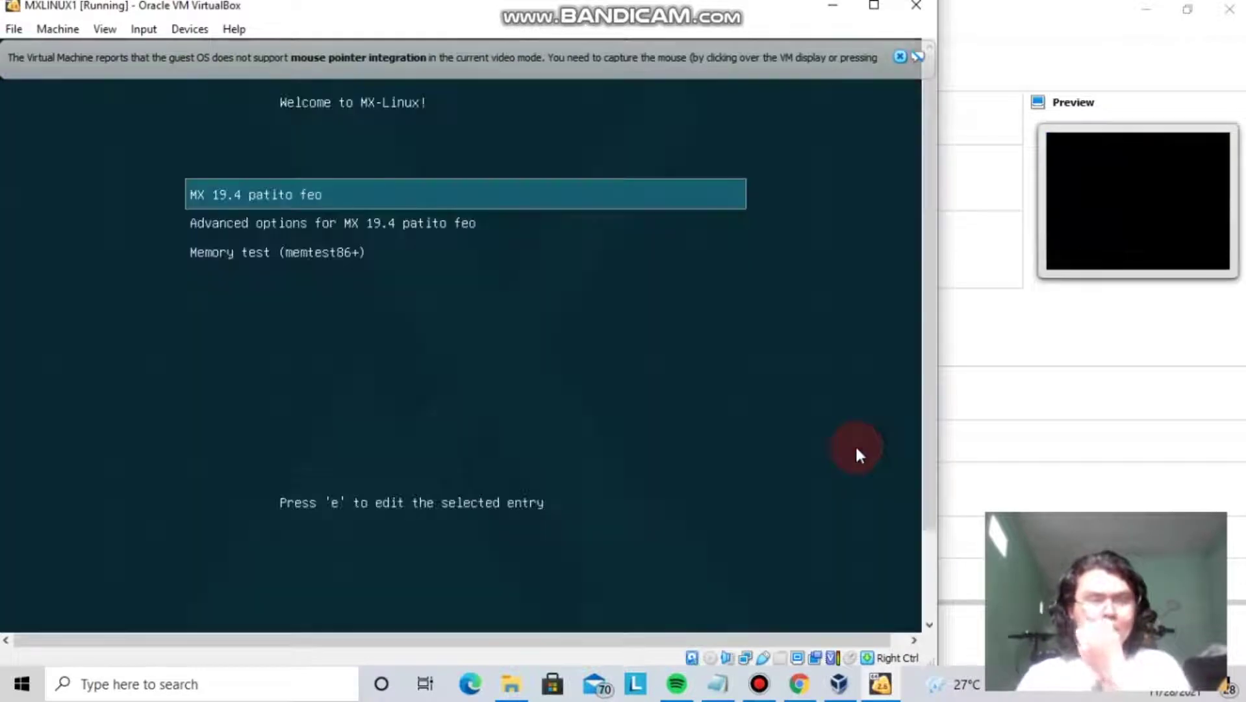
pyautogui.press('Down')
pyautogui.press('Up')
pyautogui.press('Down')
pyautogui.press('Down')
pyautogui.press('Up')
pyautogui.press('Up')
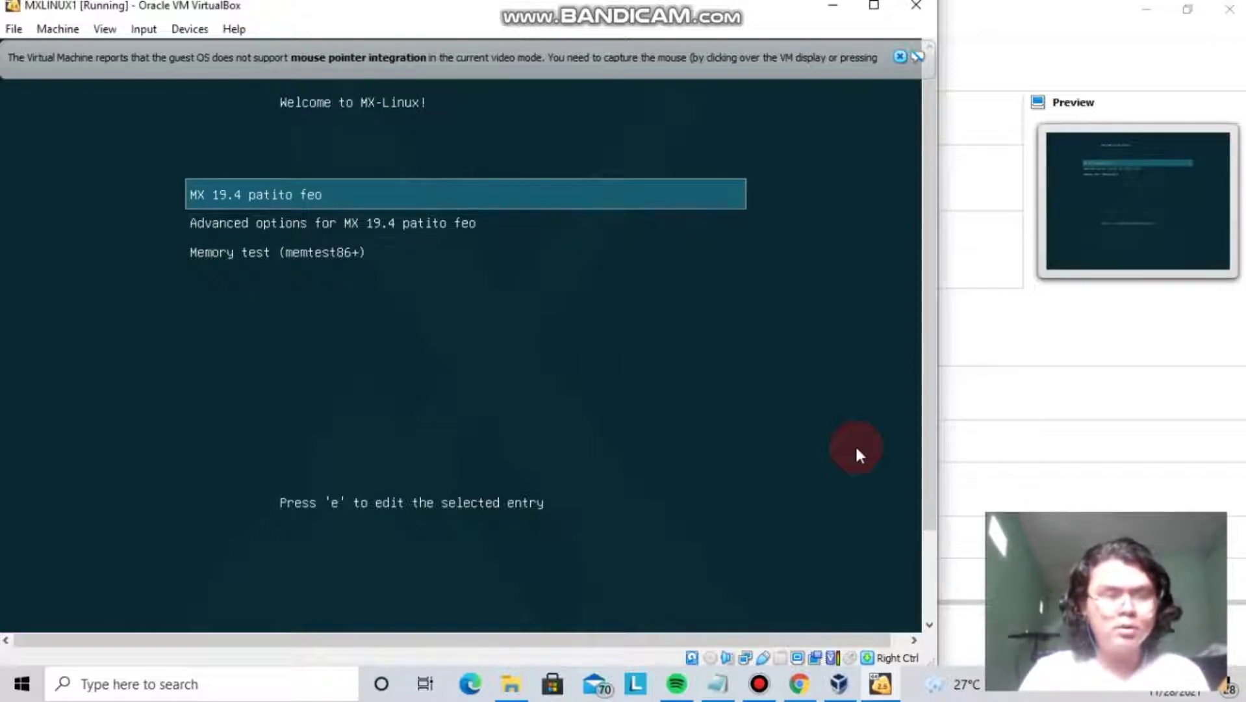
pyautogui.press('Return')
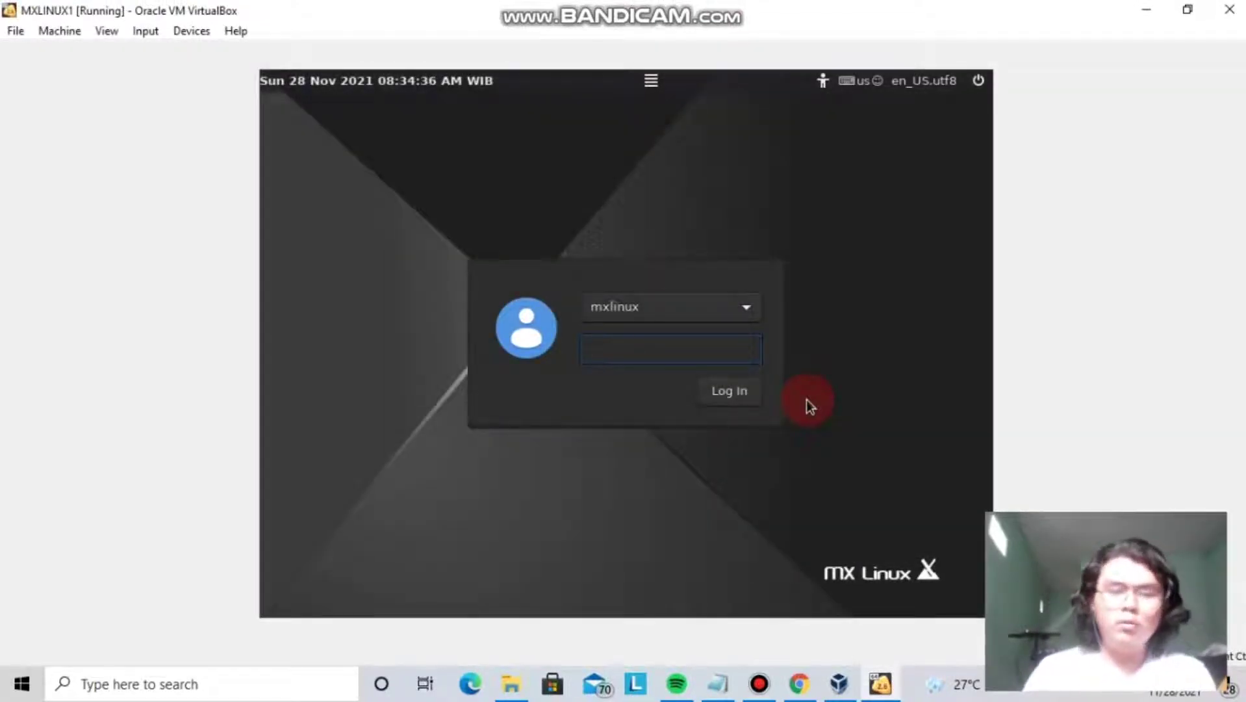
# Select the mxlinux account at the login screen and enter its password to log in.
pyautogui.click(744, 313)
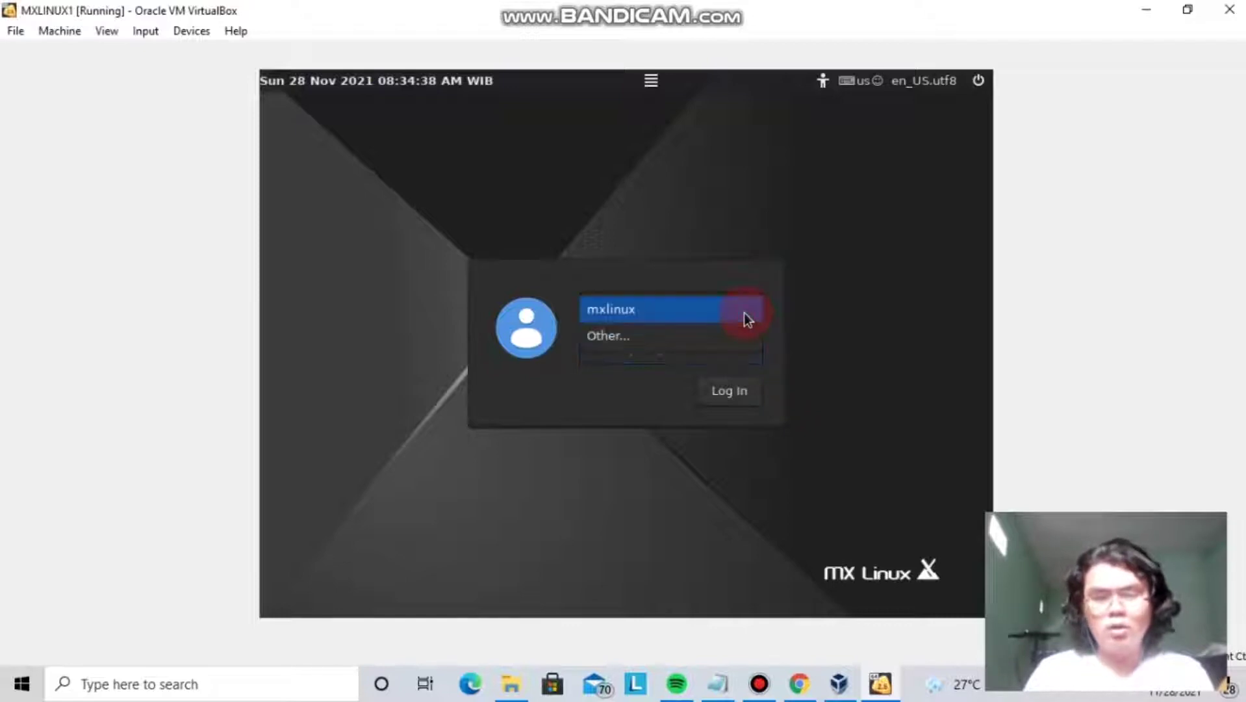
pyautogui.click(744, 313)
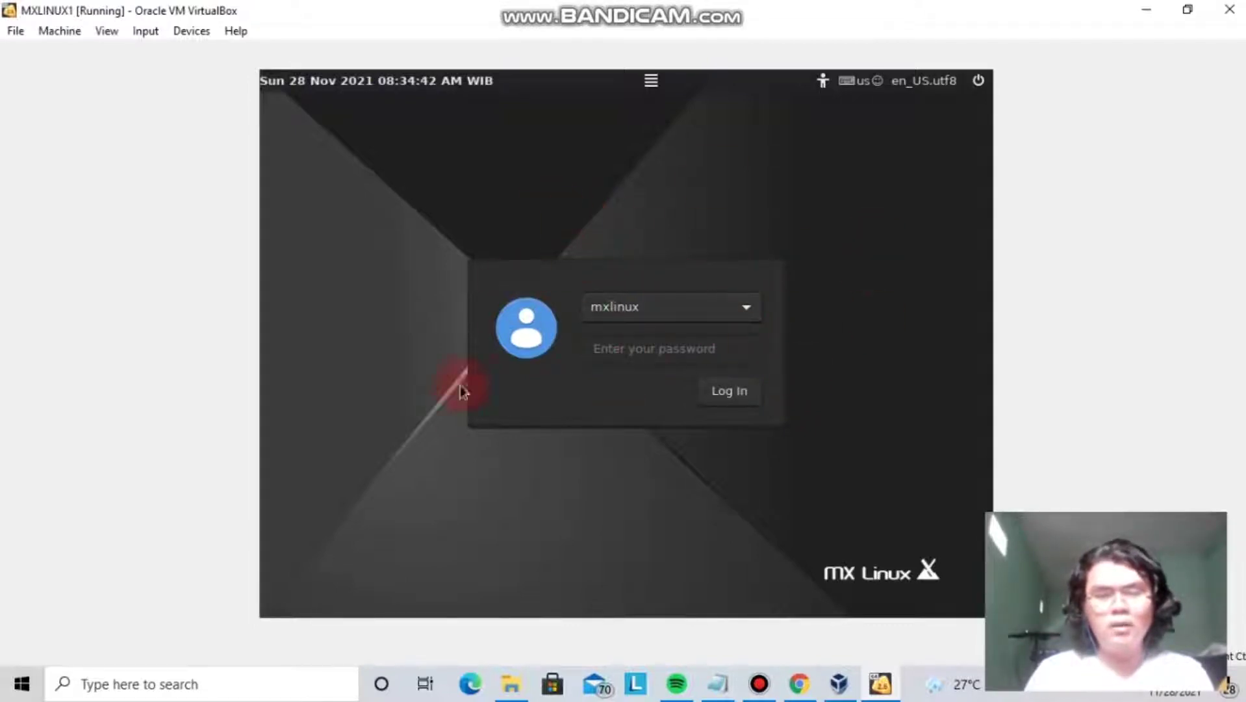
pyautogui.click(662, 347)
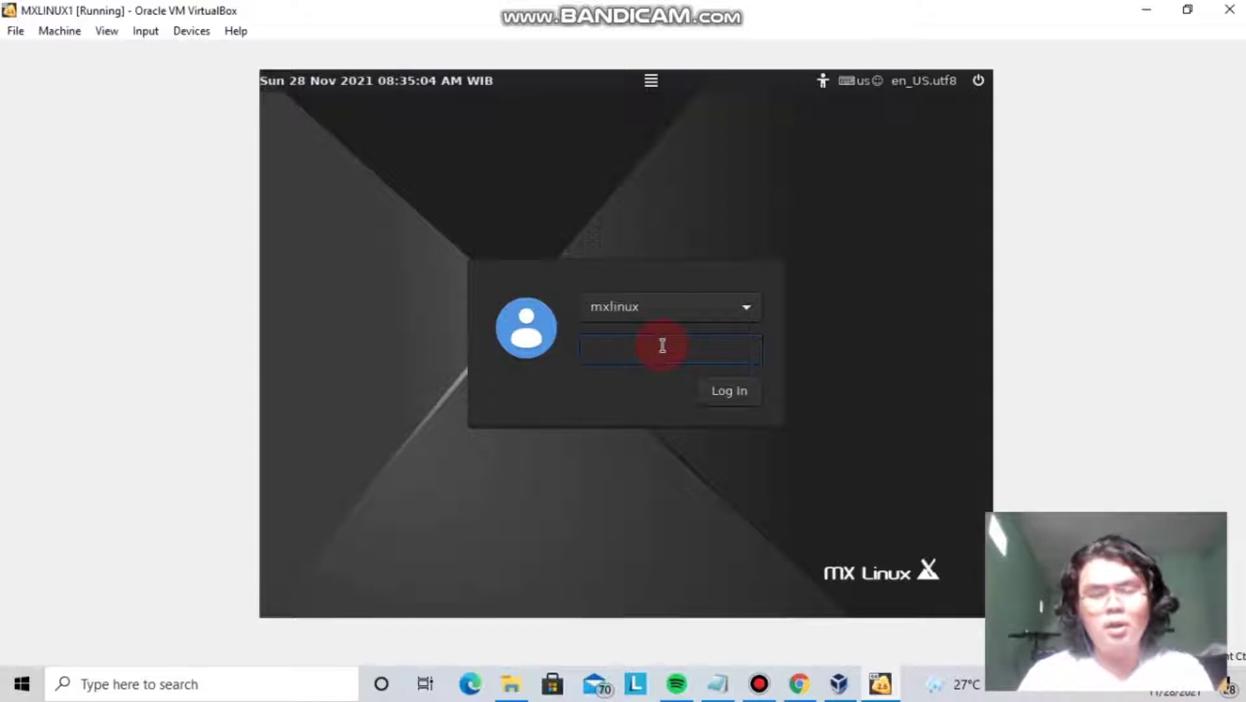
pyautogui.write('•••••')
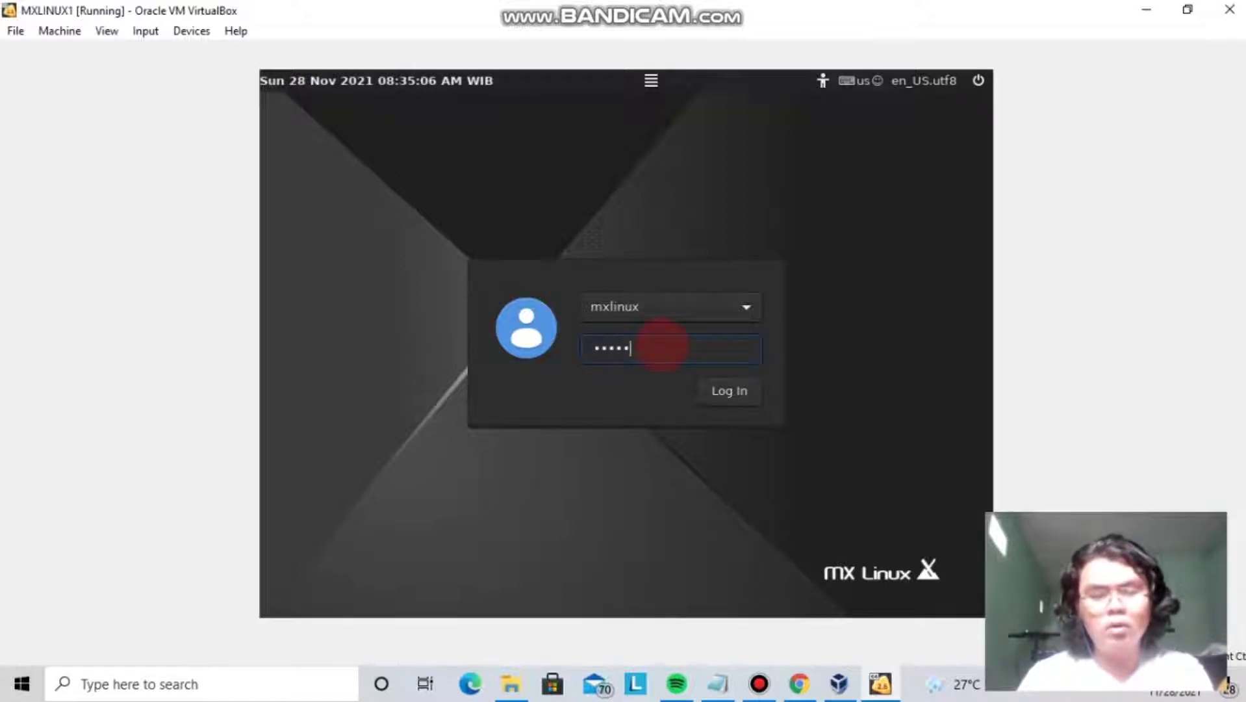
pyautogui.write('••••••')
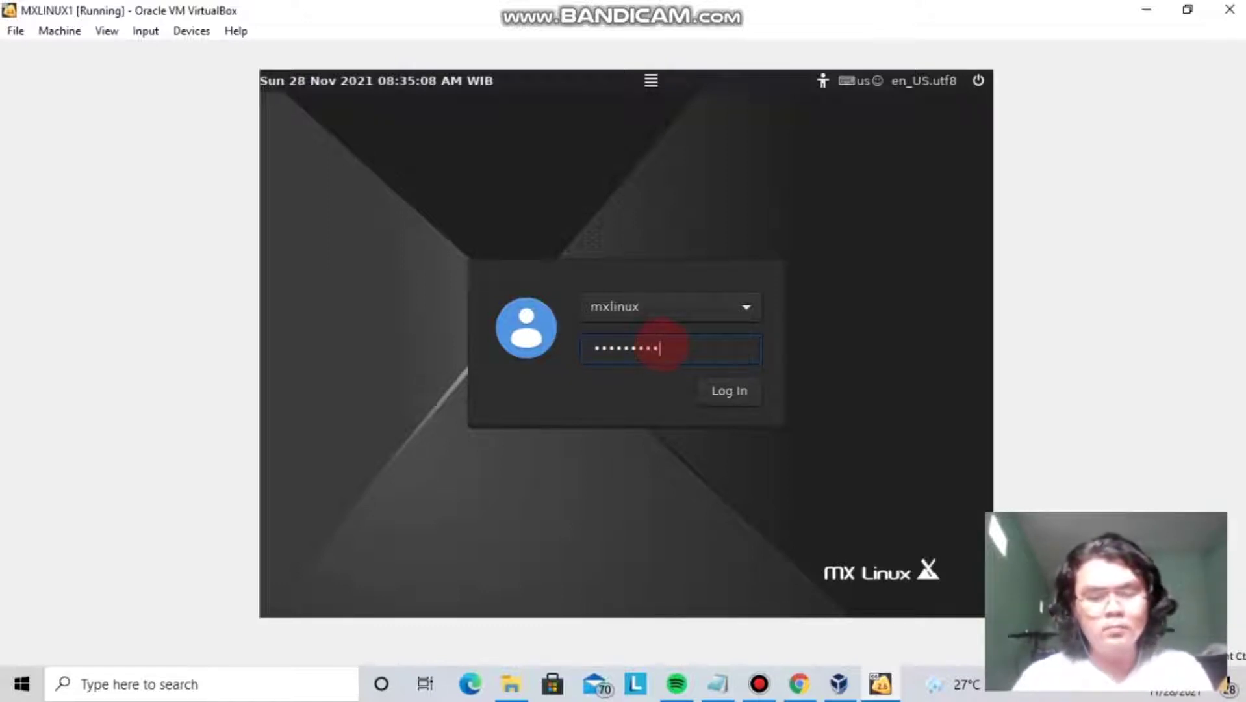
pyautogui.click(712, 391)
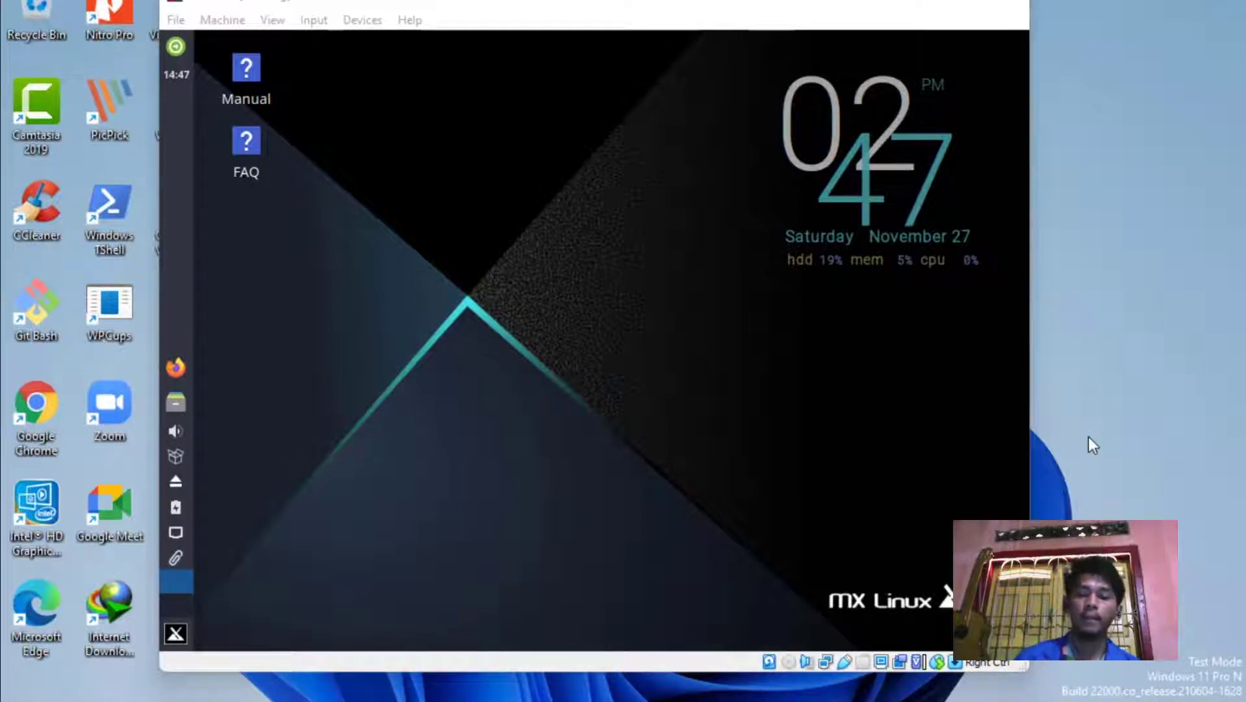
pyautogui.click(966, 5)
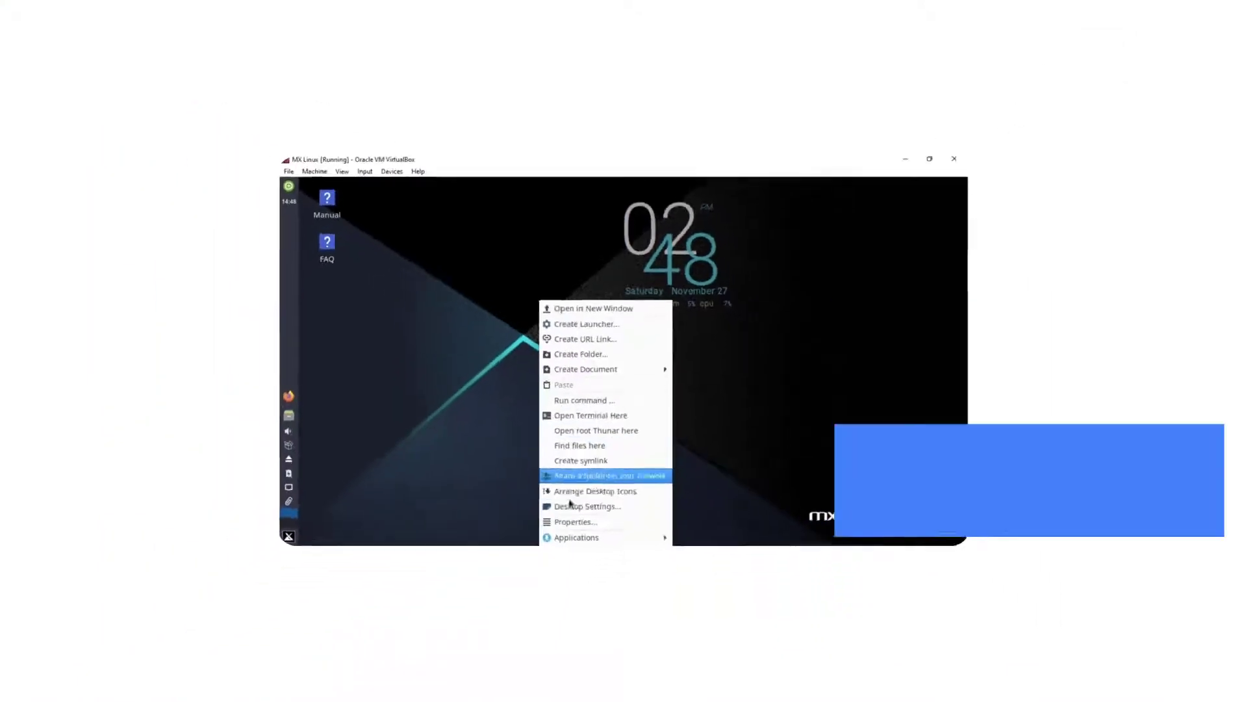
pyautogui.click(570, 506)
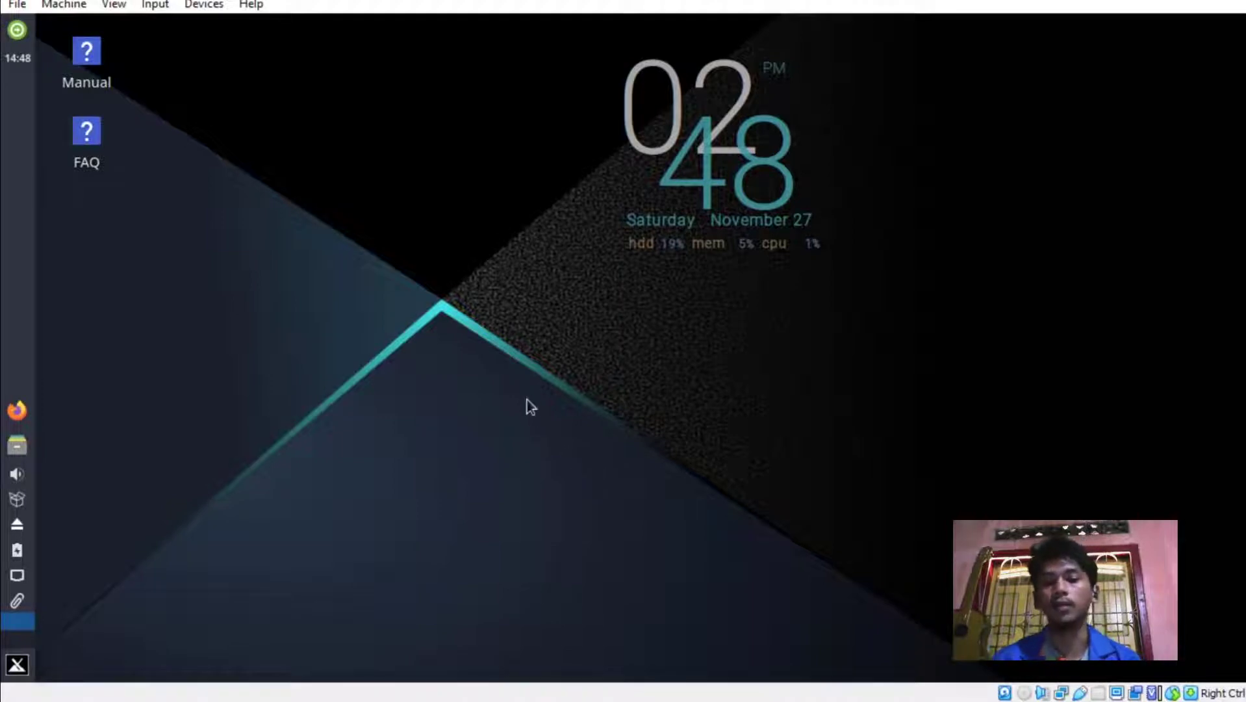
pyautogui.rightClick(469, 291)
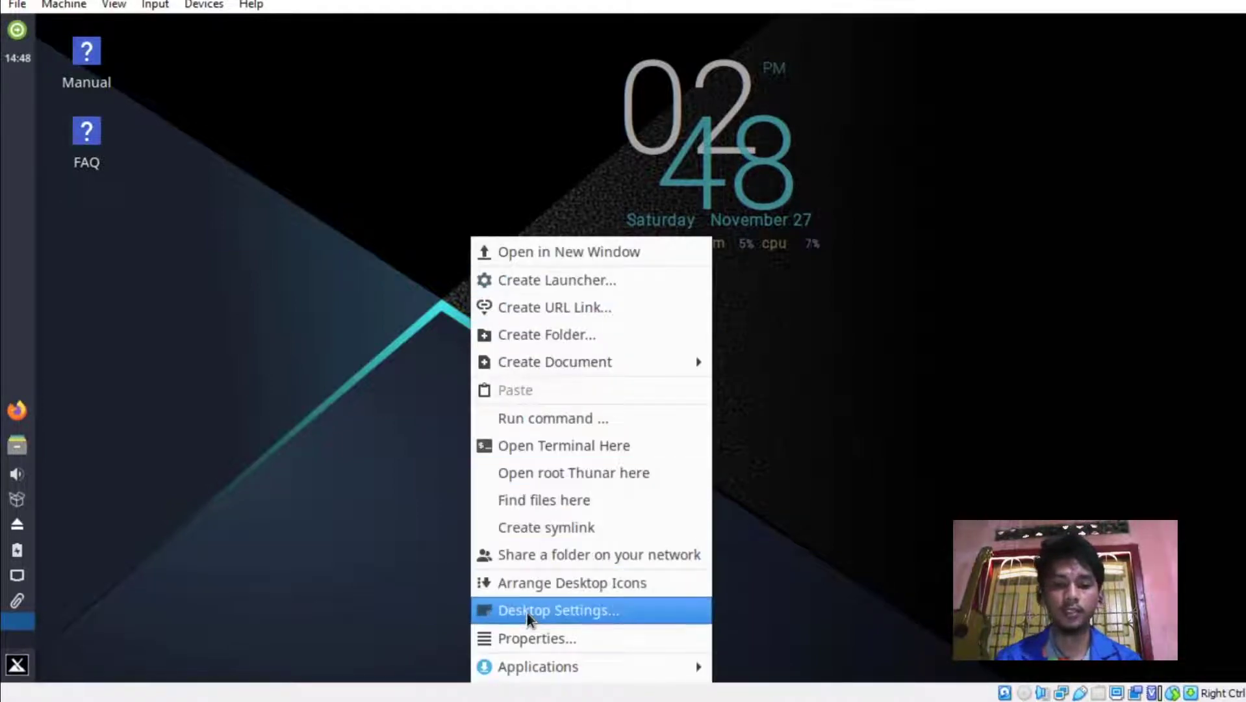
# Set the desktop wallpaper to the blue mx background in Desktop Settings.
pyautogui.click(527, 611)
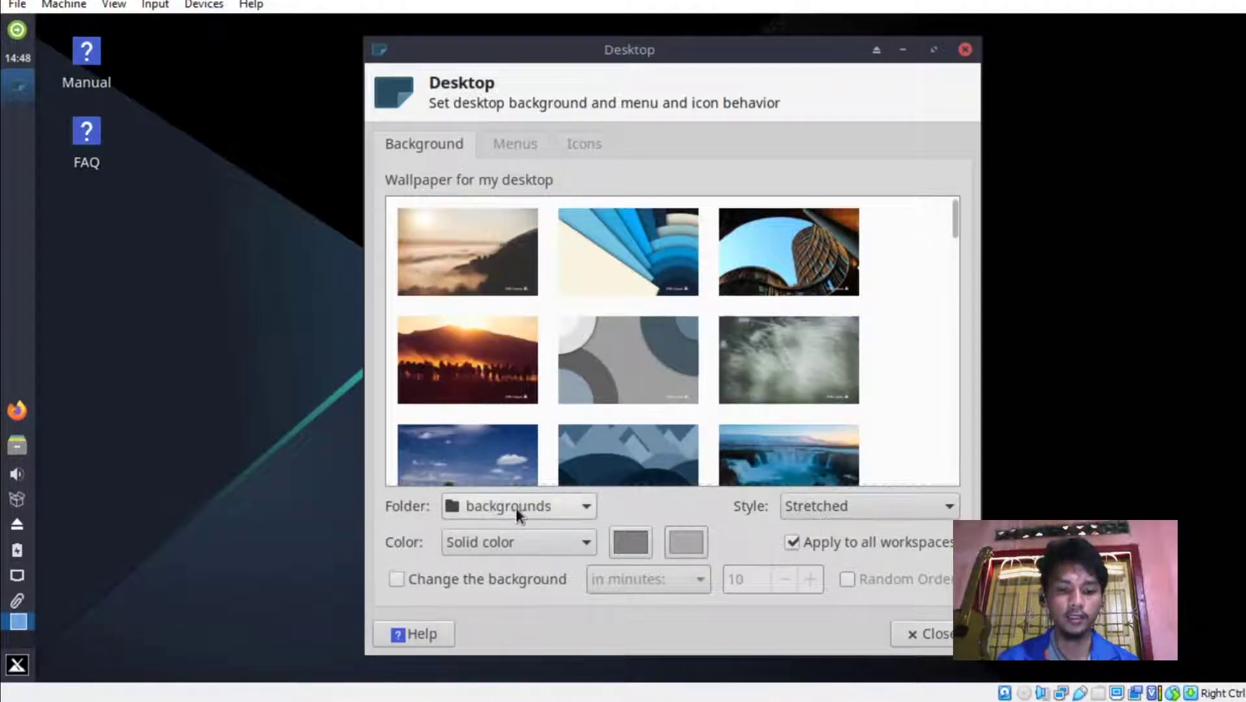
pyautogui.click(563, 512)
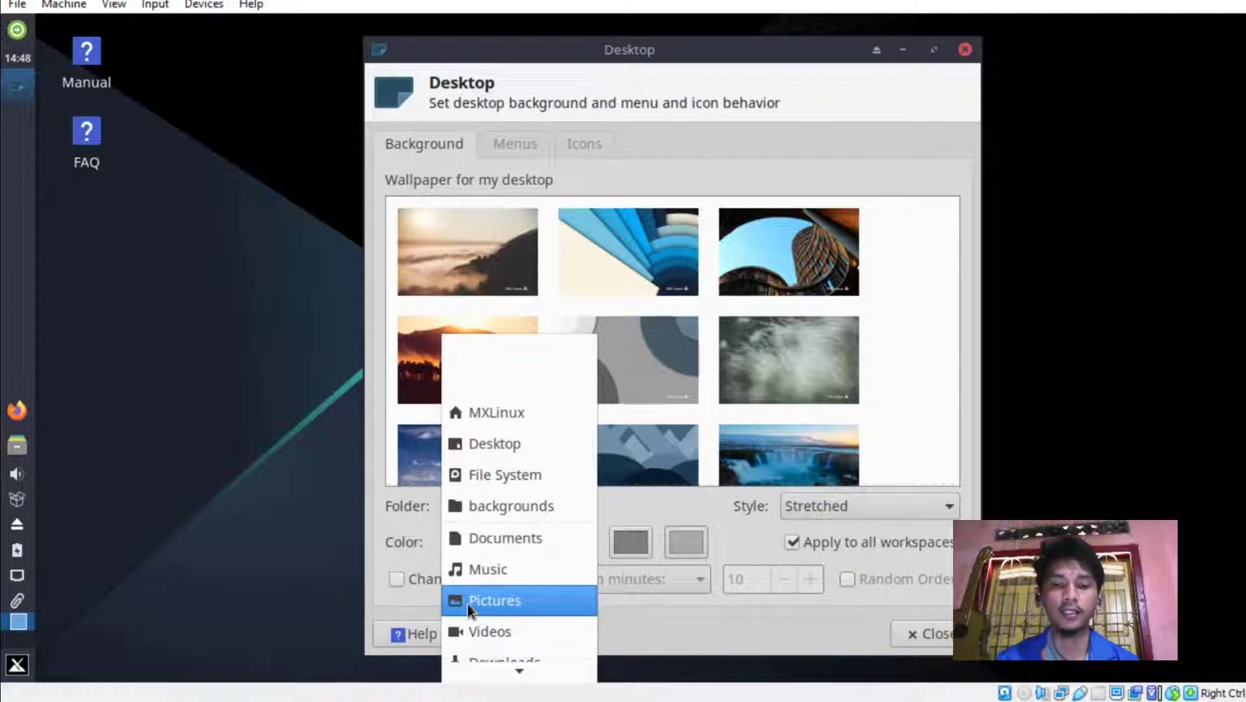
pyautogui.click(397, 534)
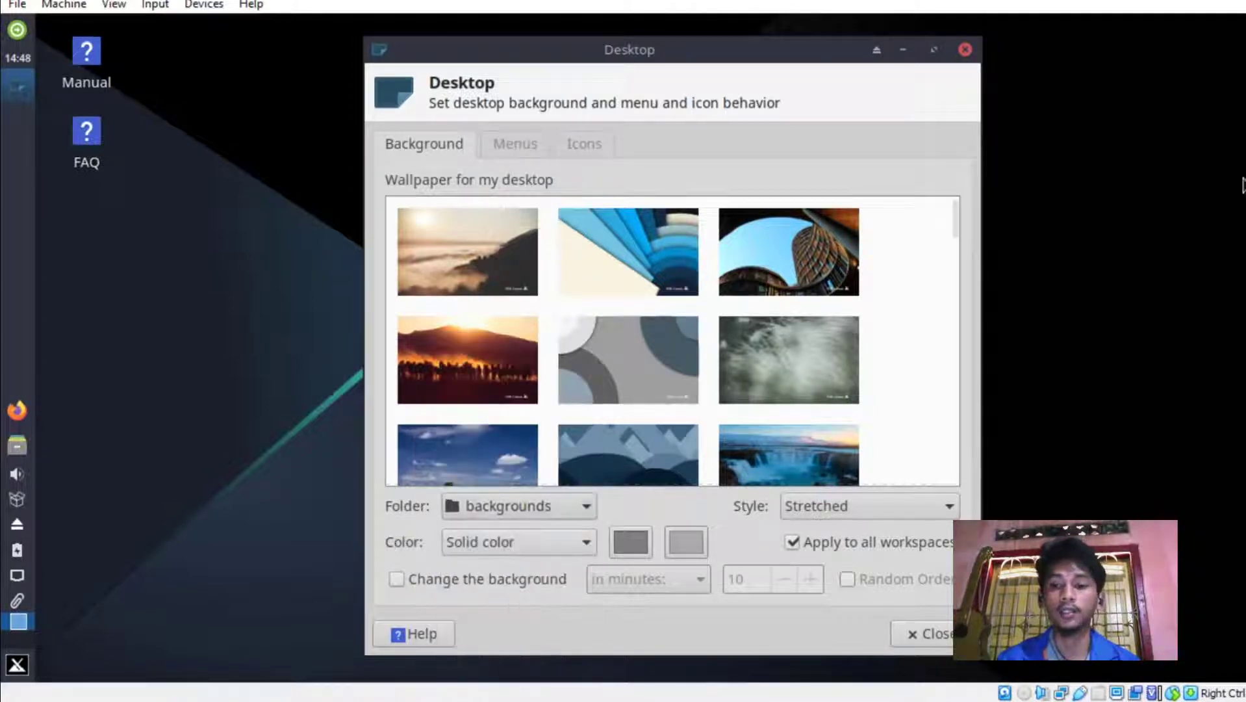
pyautogui.moveTo(949, 219); pyautogui.dragTo(944, 306)
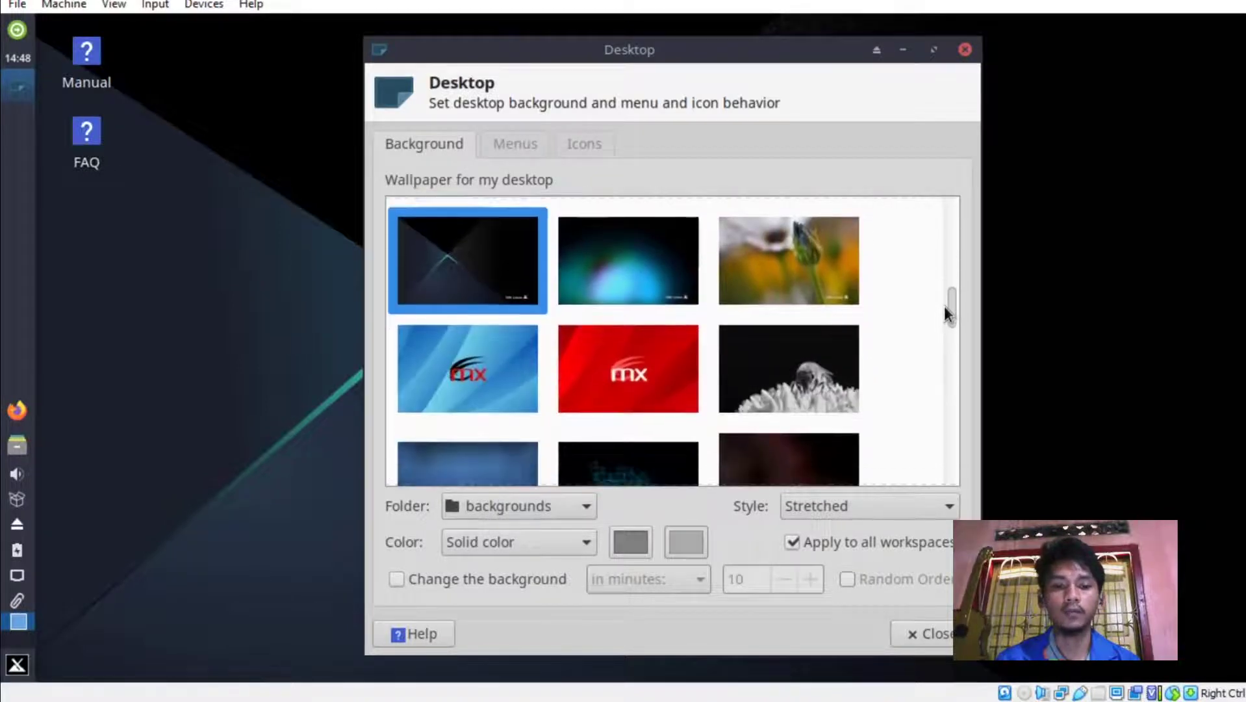
pyautogui.click(490, 385)
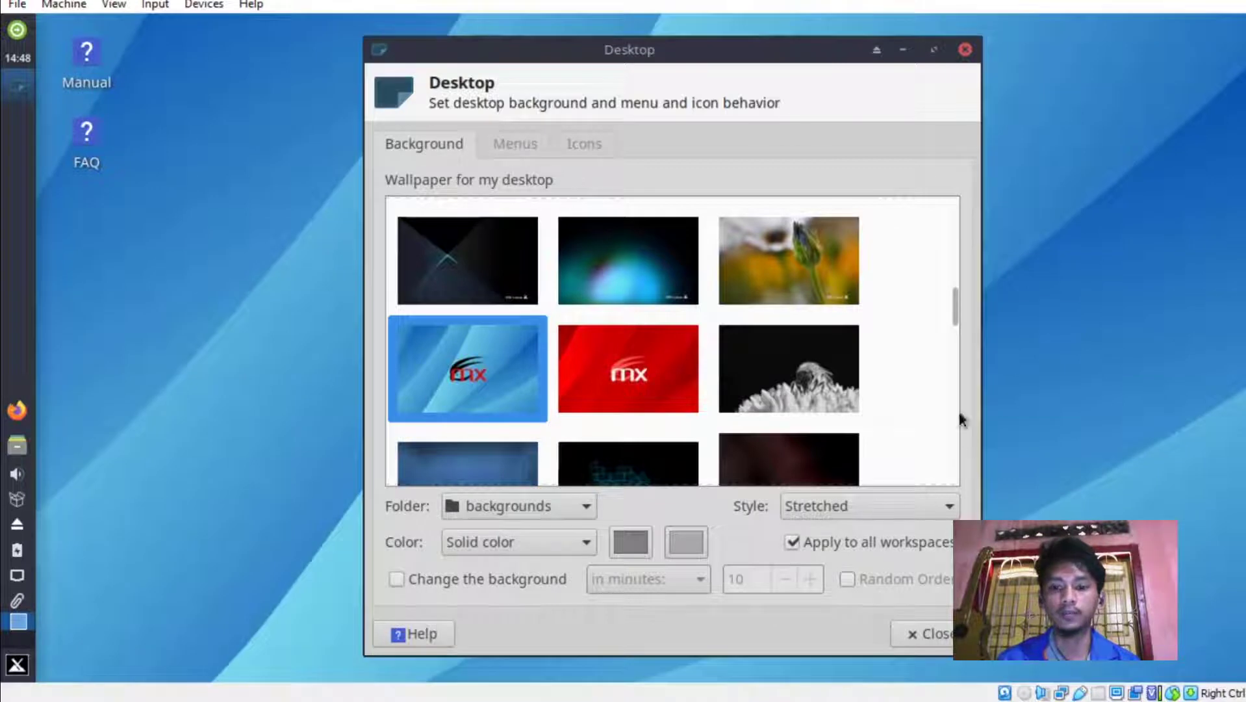
# Reduce the desktop icon size from 32 to 30.
pyautogui.click(525, 147)
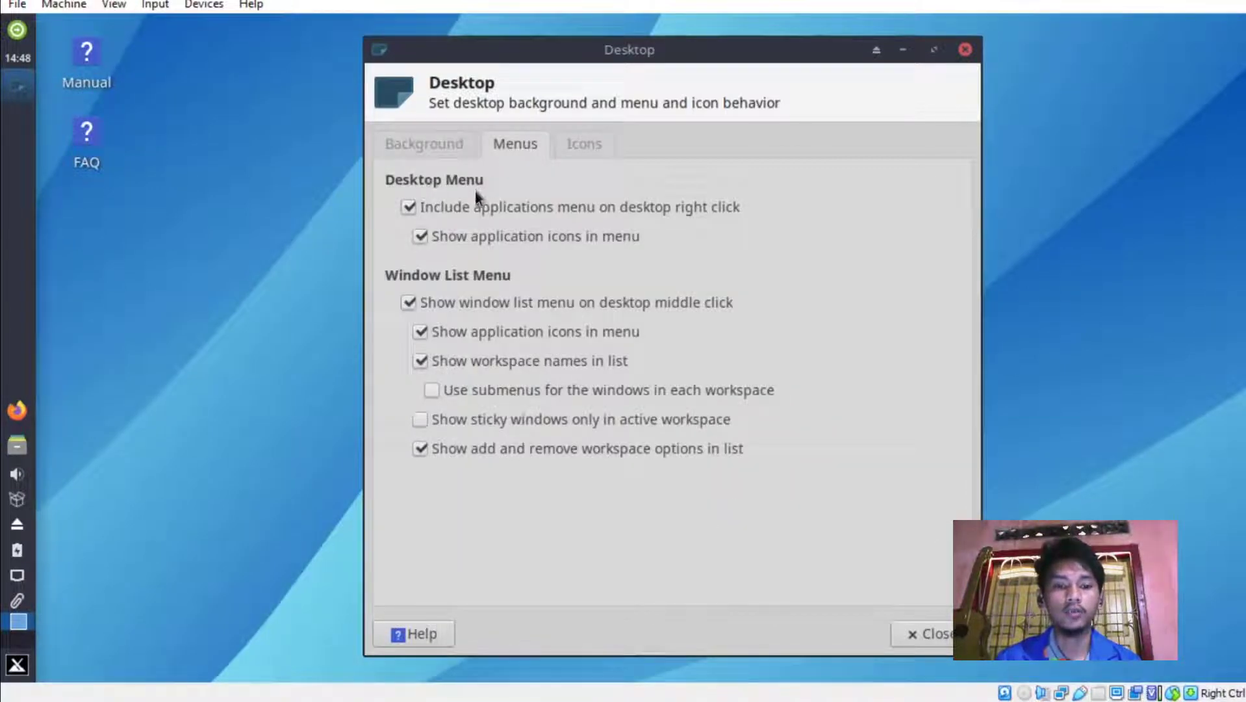
pyautogui.click(591, 145)
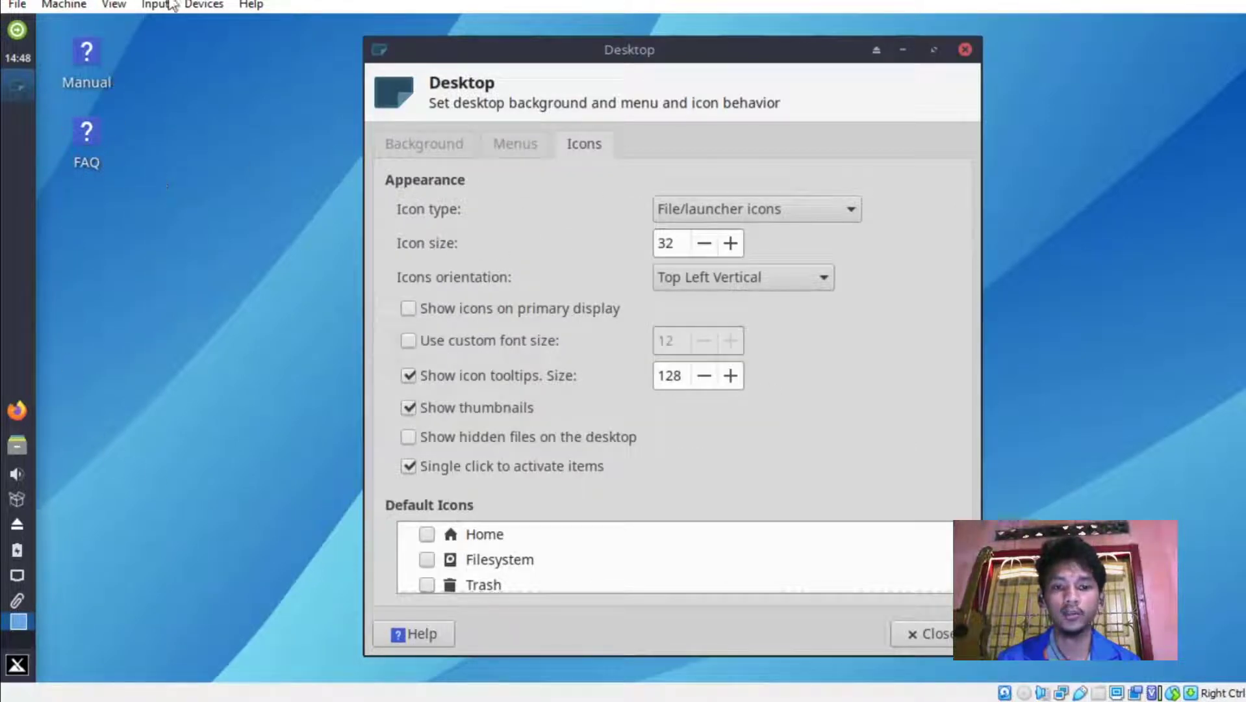
pyautogui.click(704, 245)
pyautogui.click(705, 246)
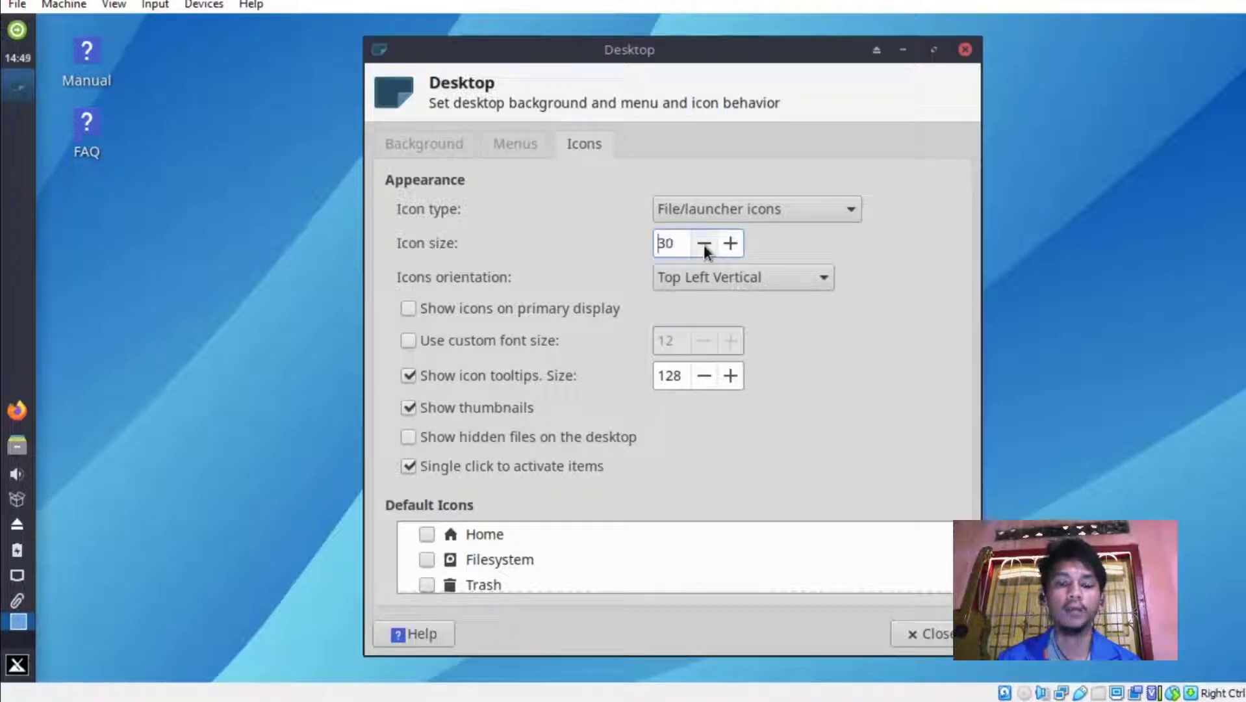
pyautogui.click(446, 138)
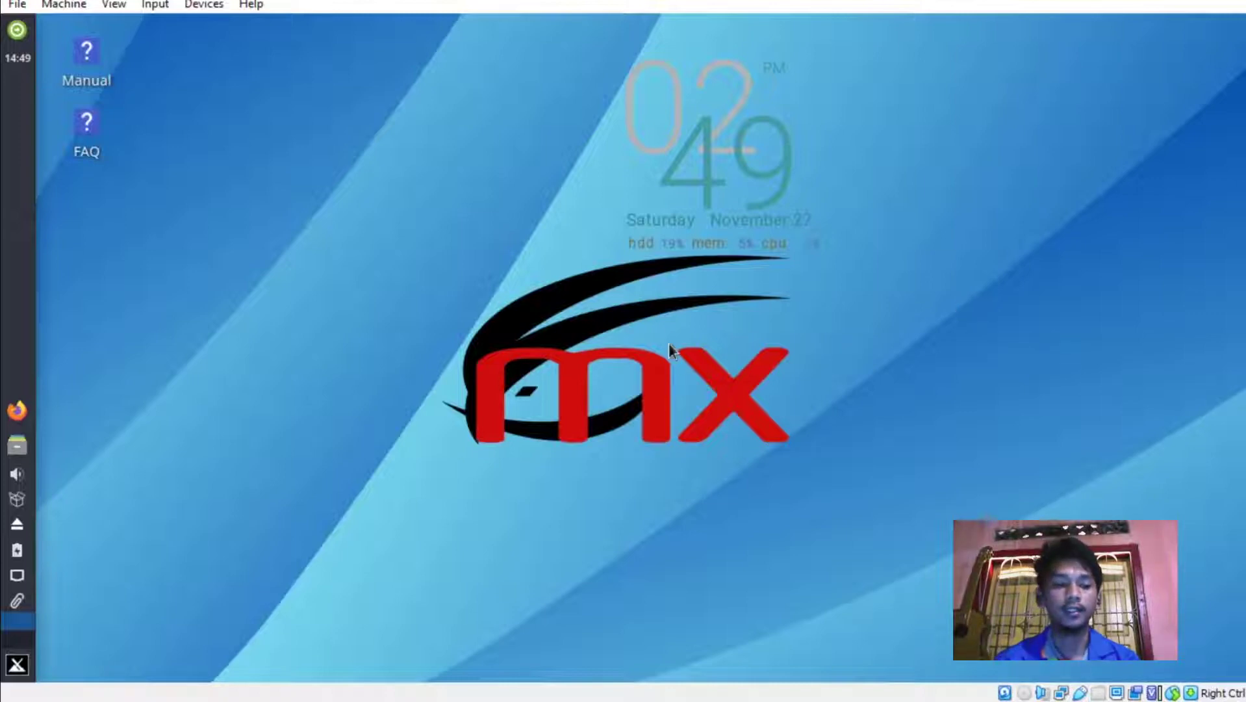
# Run the Nvidia driver installer from MX Tools with the root password and exit when no card is found.
pyautogui.click(16, 664)
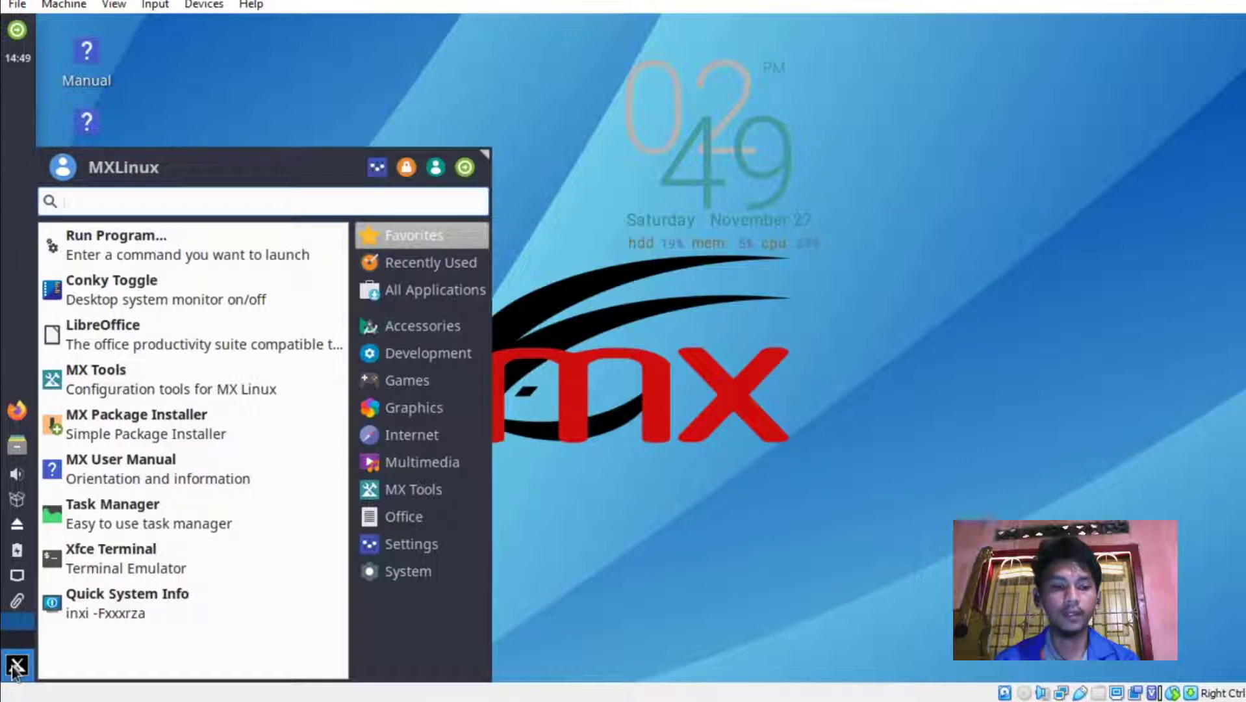
pyautogui.click(163, 387)
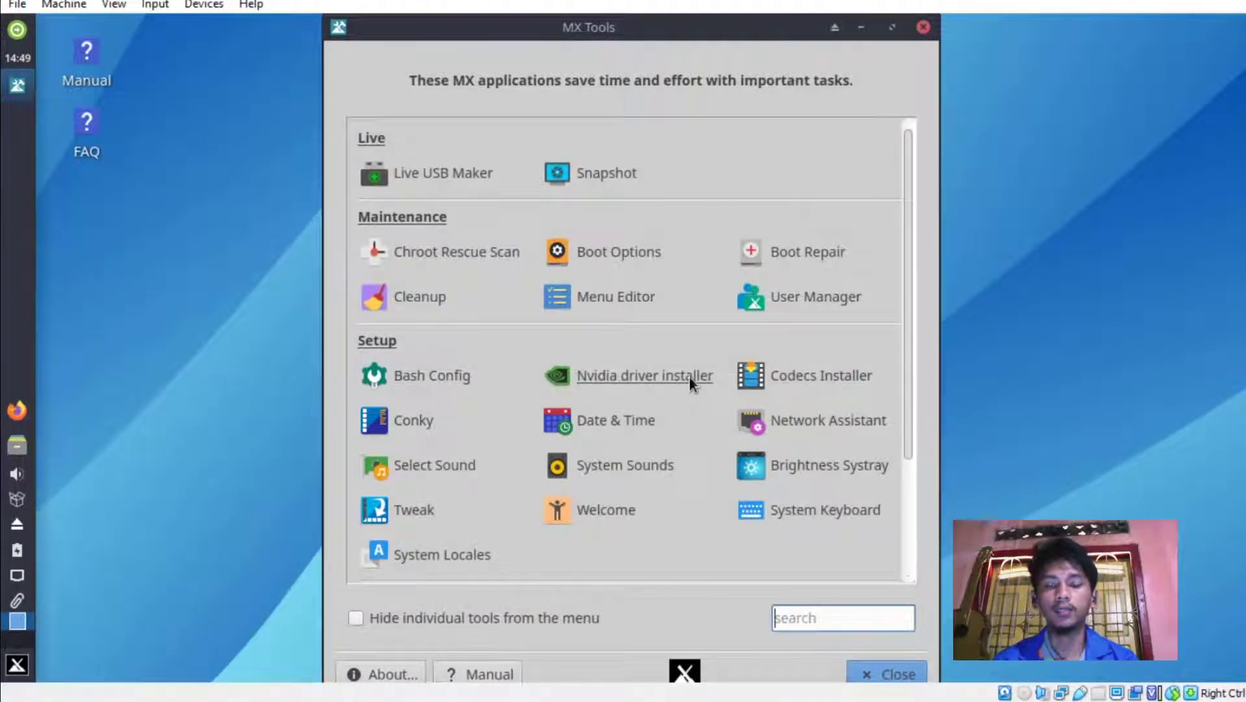
pyautogui.click(591, 377)
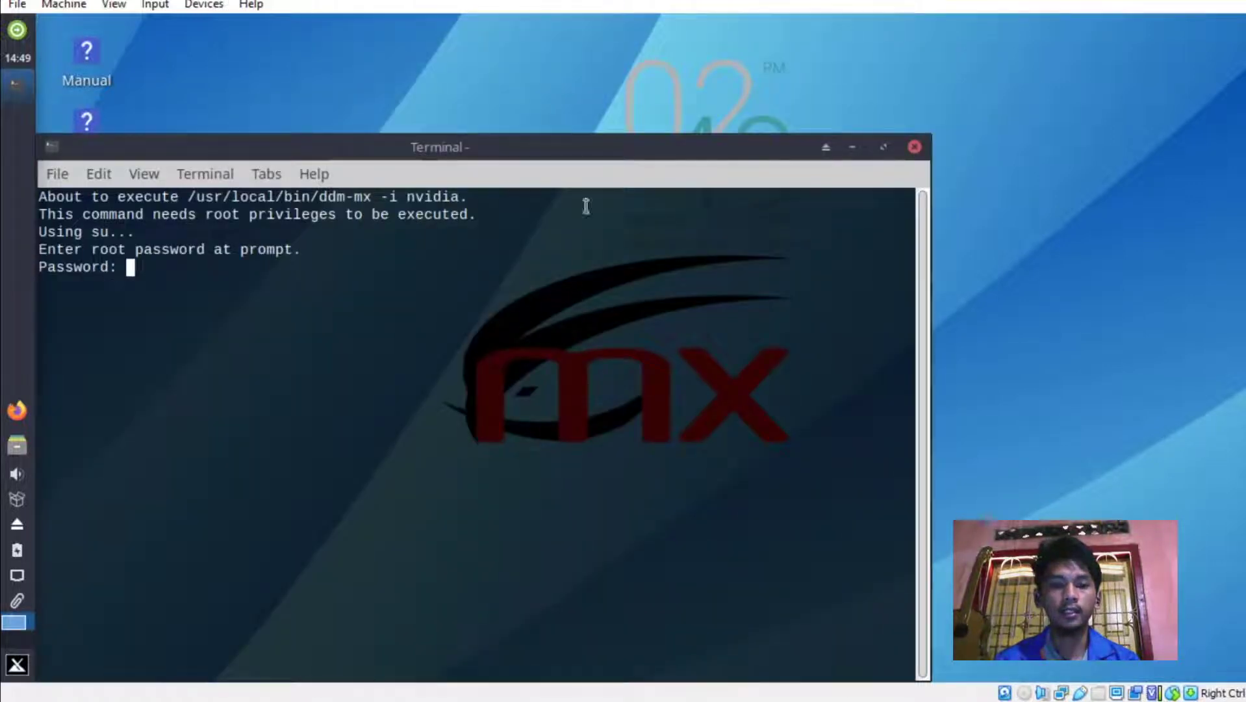
pyautogui.moveTo(594, 151); pyautogui.dragTo(747, 71)
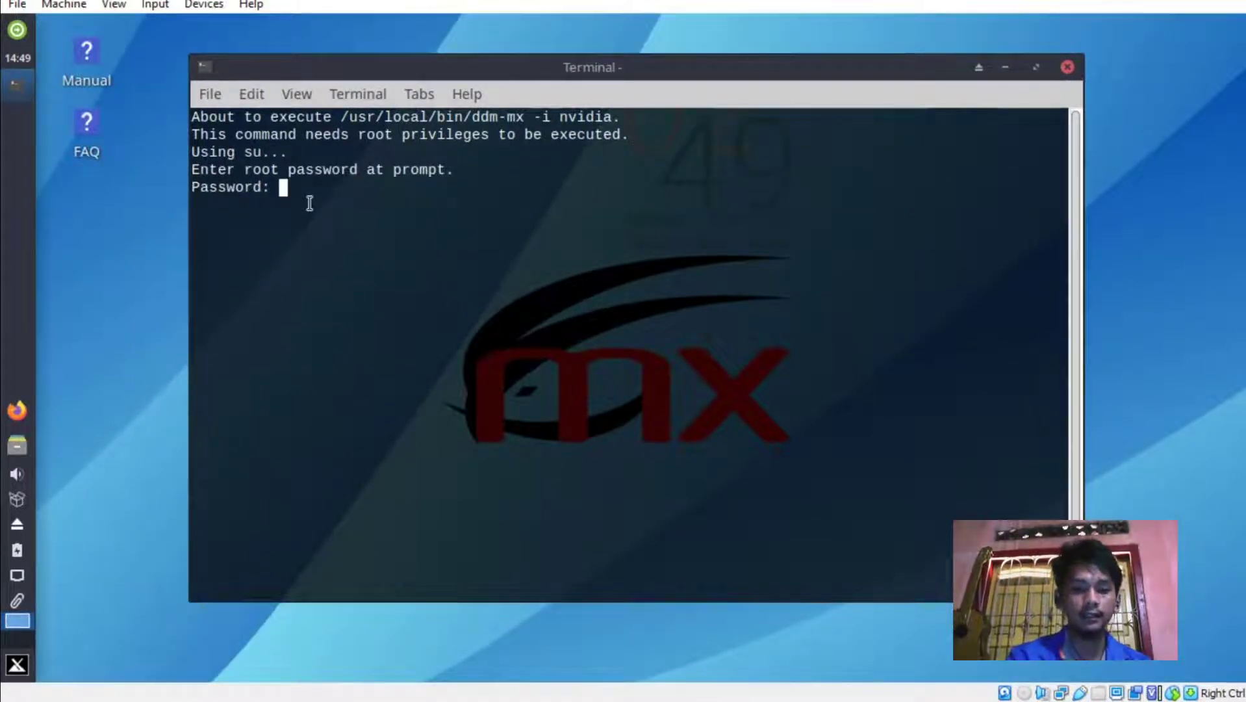
pyautogui.press('Return')
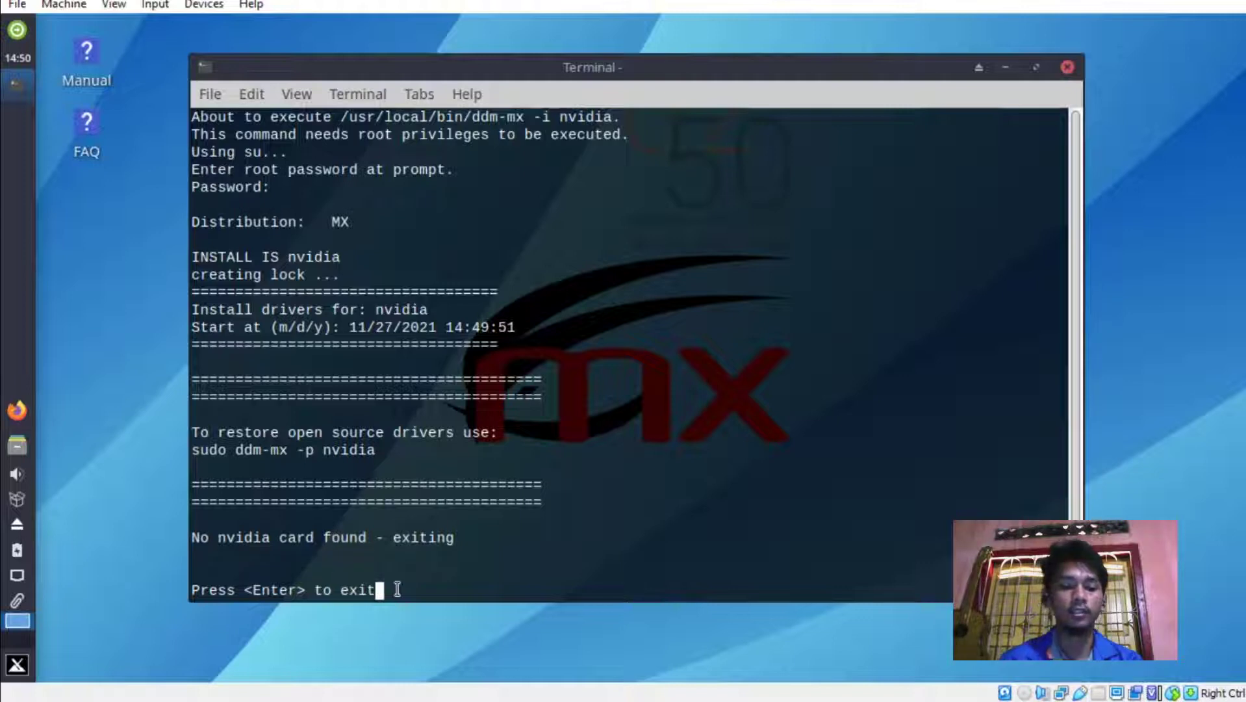
pyautogui.press('Return')
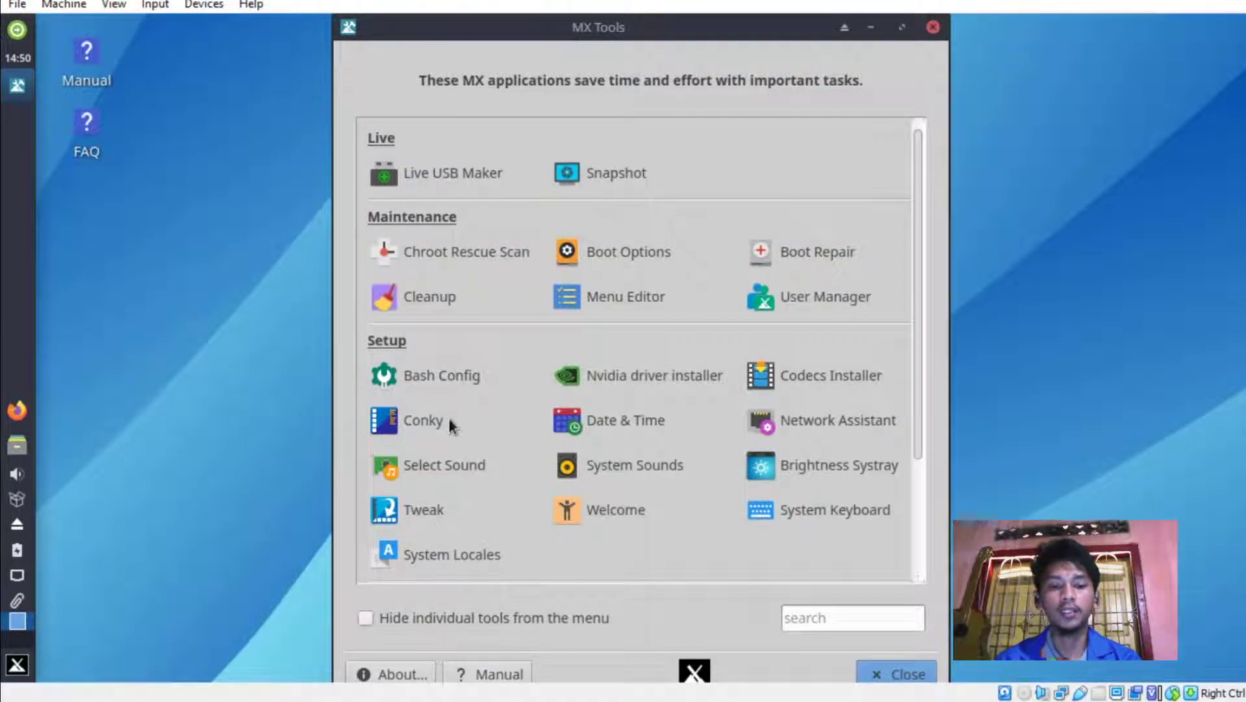
# In MX Tweak, set the panel to display horizontally at the Bottom and apply it.
pyautogui.click(419, 514)
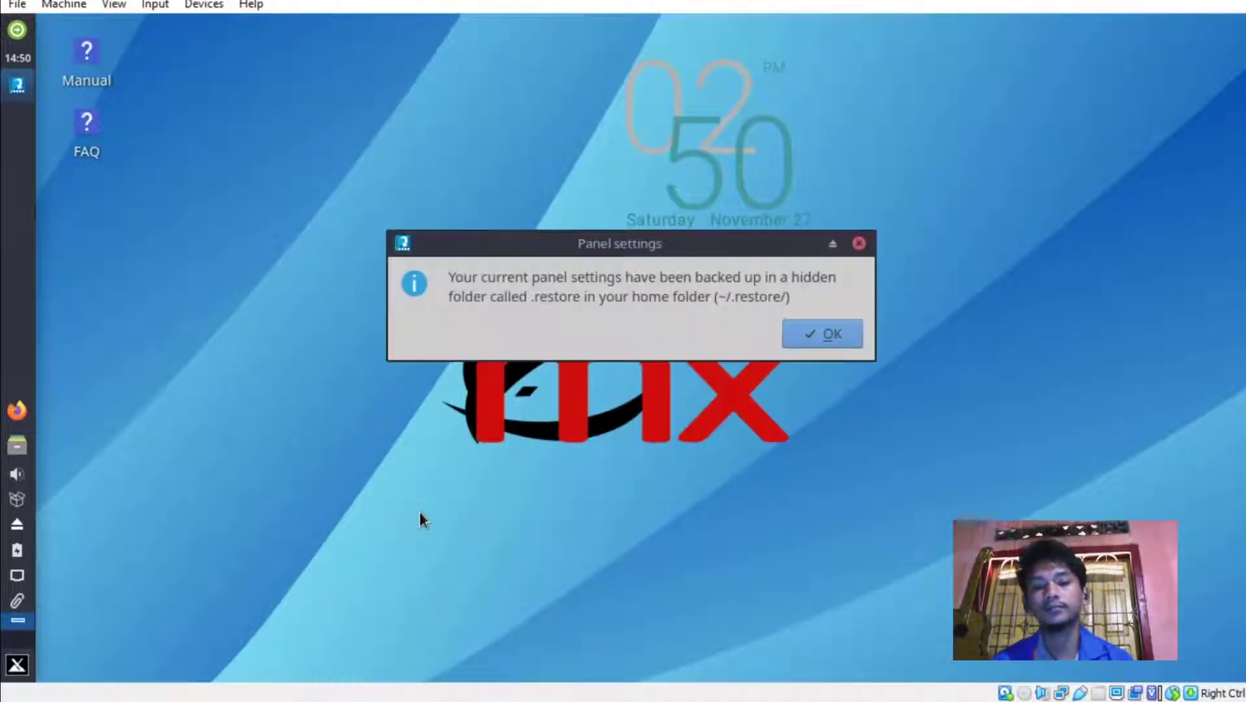
pyautogui.click(827, 338)
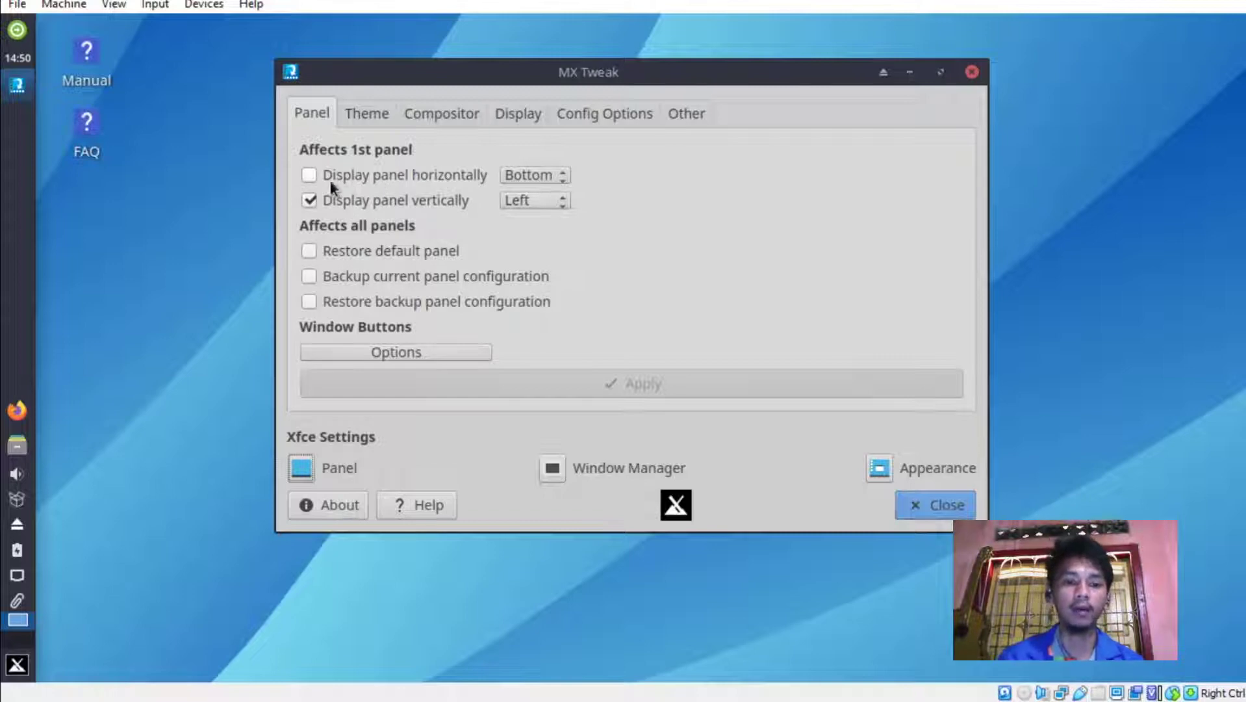
pyautogui.click(309, 174)
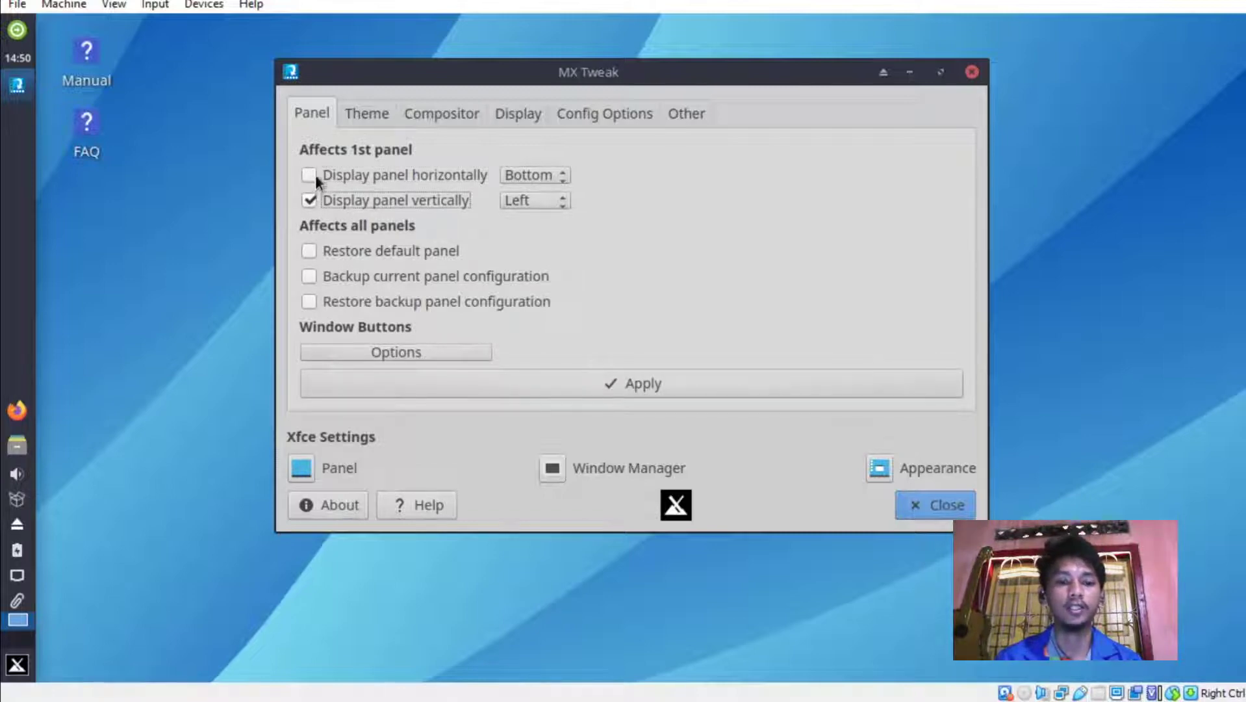
pyautogui.click(310, 175)
pyautogui.click(538, 174)
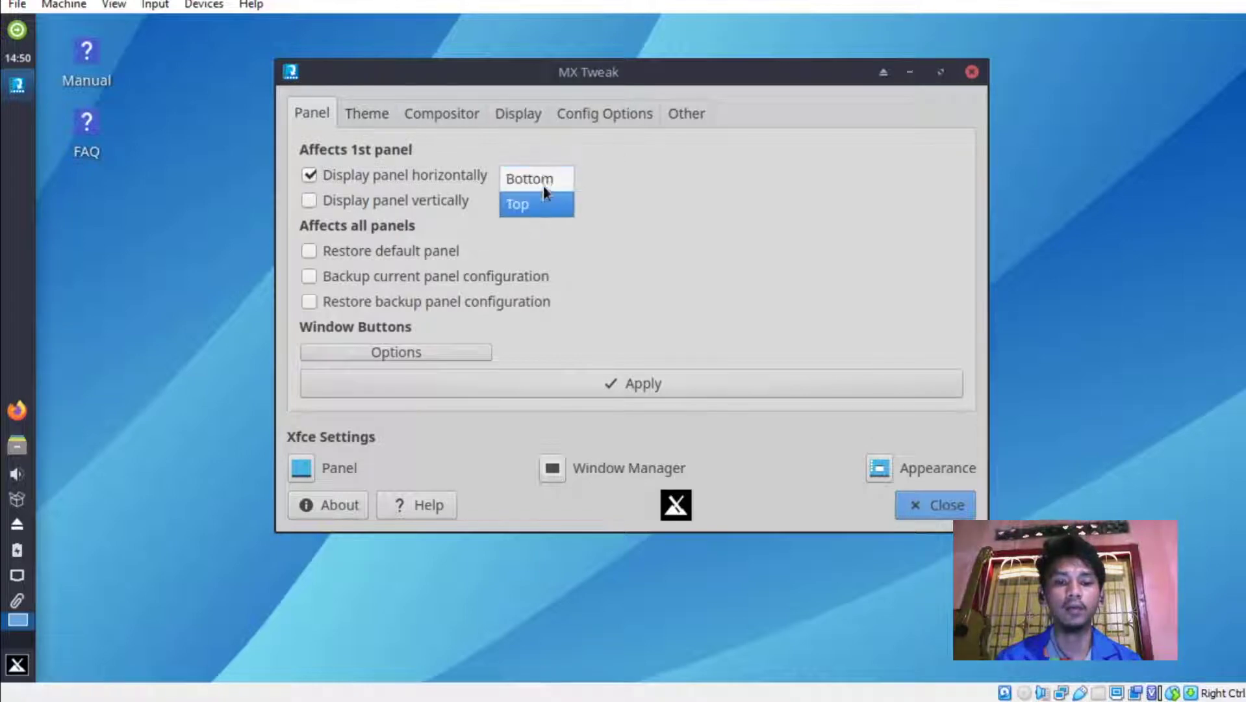
pyautogui.click(314, 199)
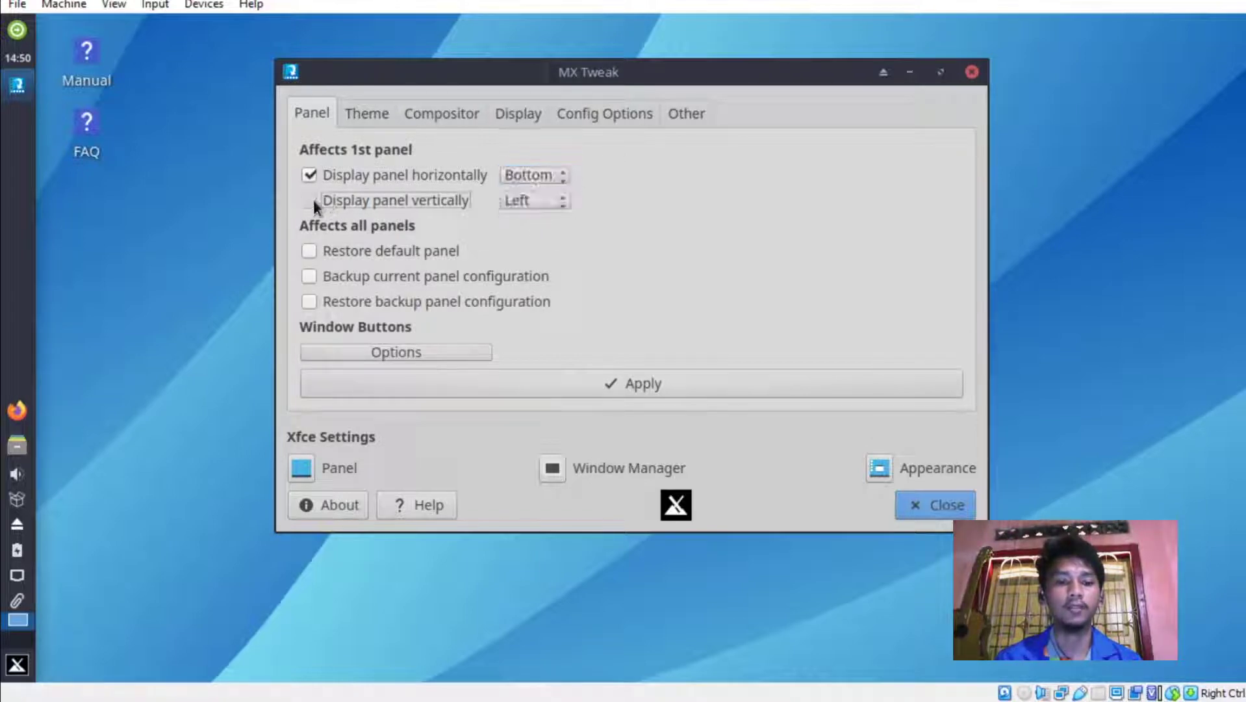
pyautogui.click(526, 198)
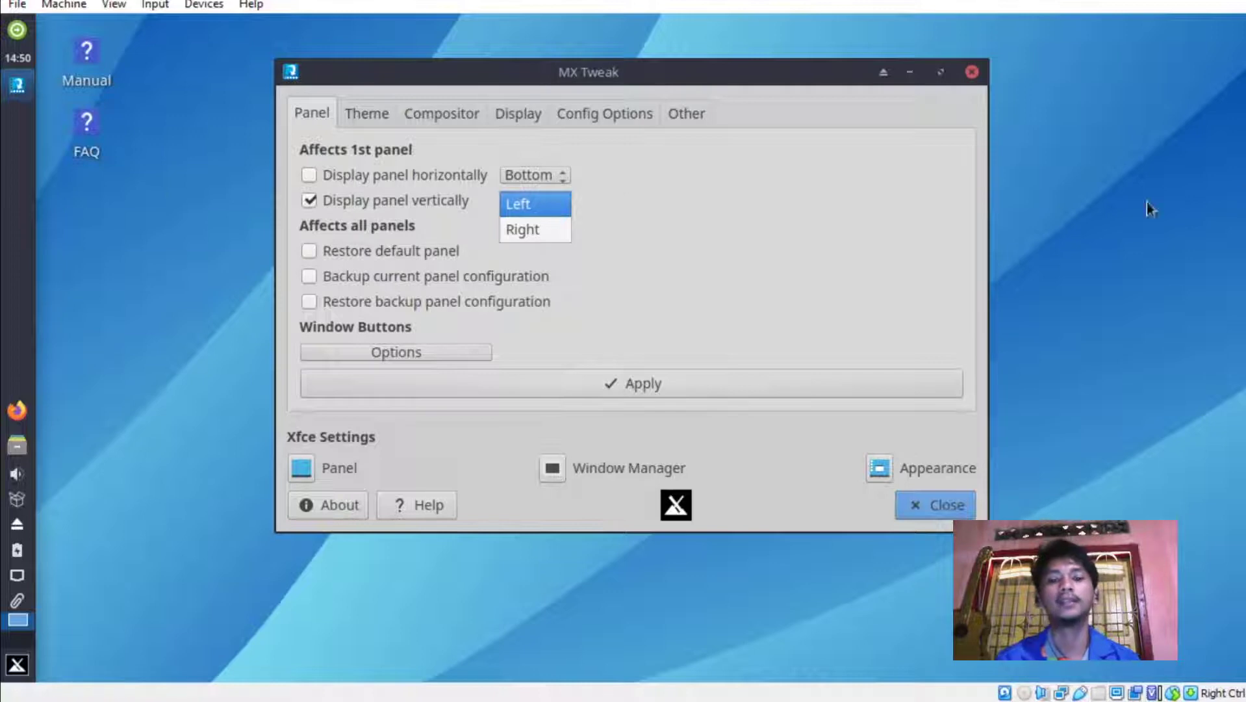
pyautogui.click(814, 193)
pyautogui.click(442, 172)
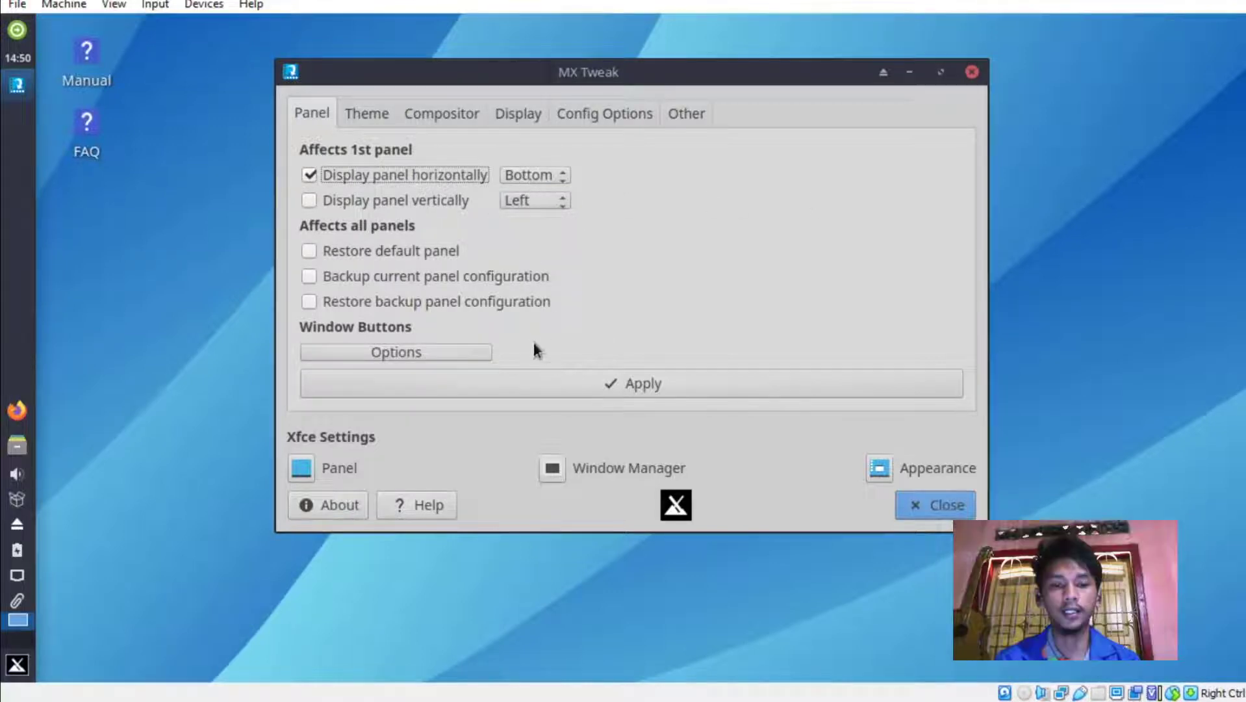
pyautogui.click(559, 383)
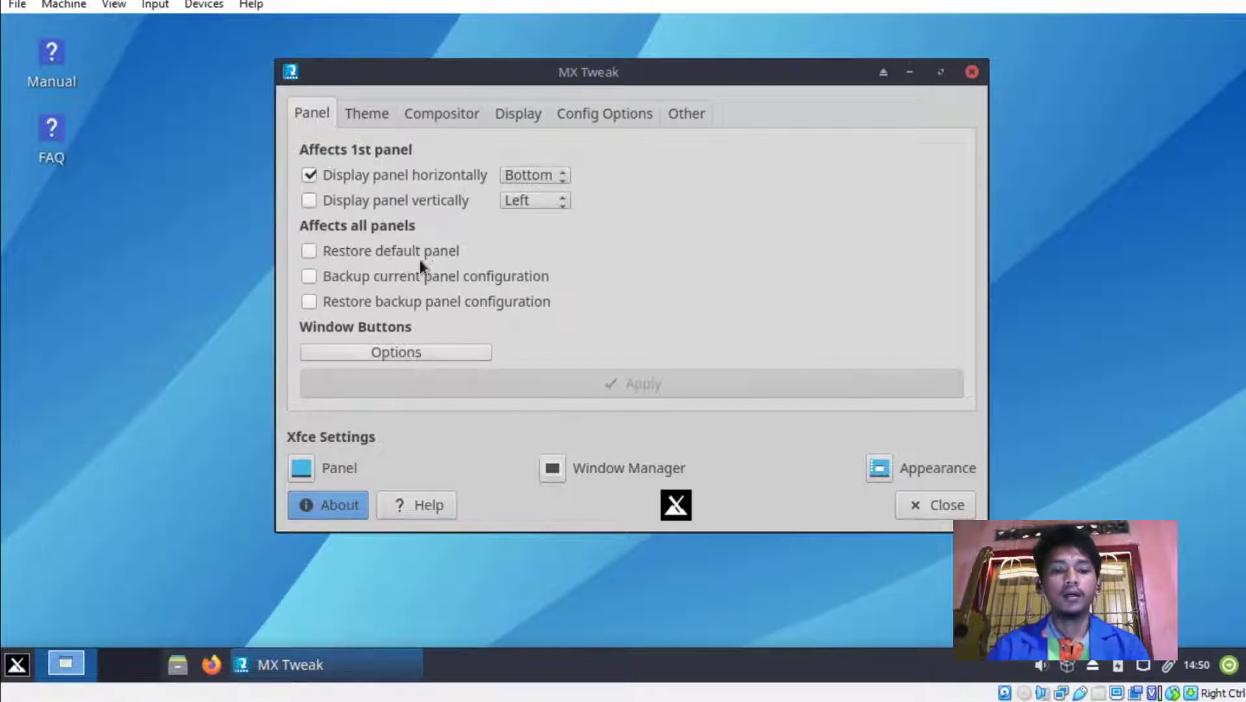
# Apply the Numix Themes and Icons theme set in MX Tweak, then show the Compositor settings.
pyautogui.click(371, 119)
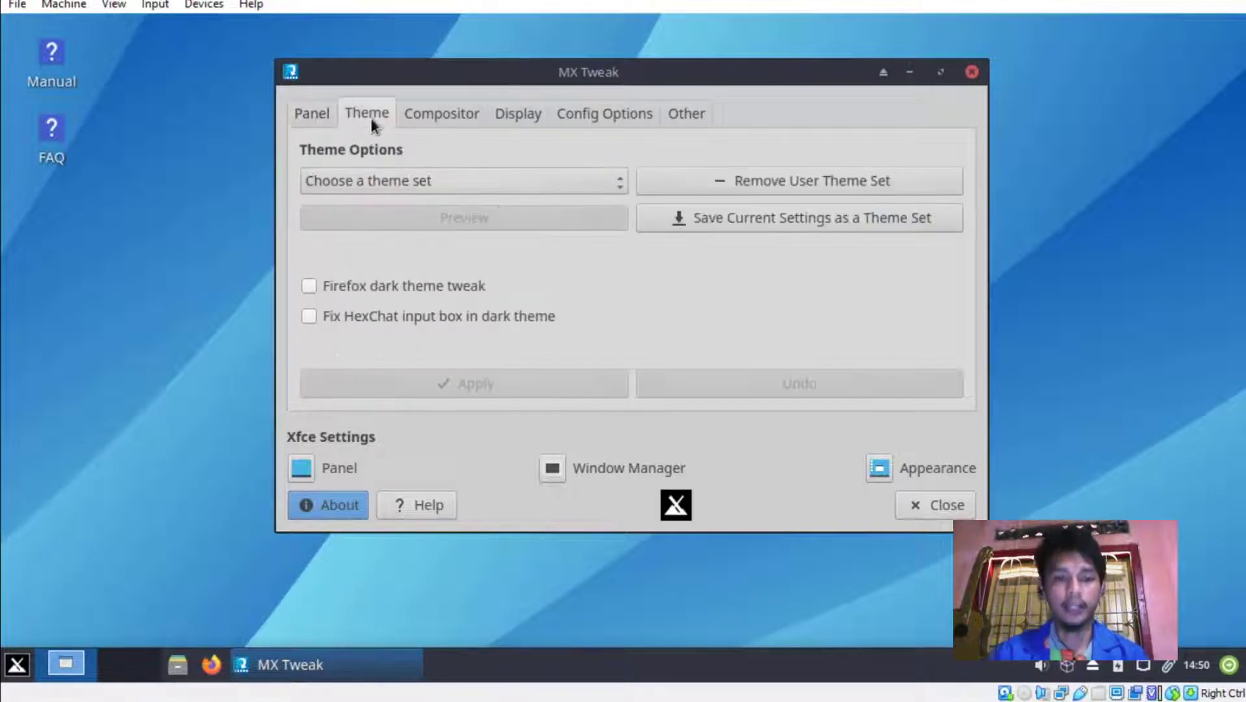
pyautogui.moveTo(443, 71); pyautogui.dragTo(489, 74)
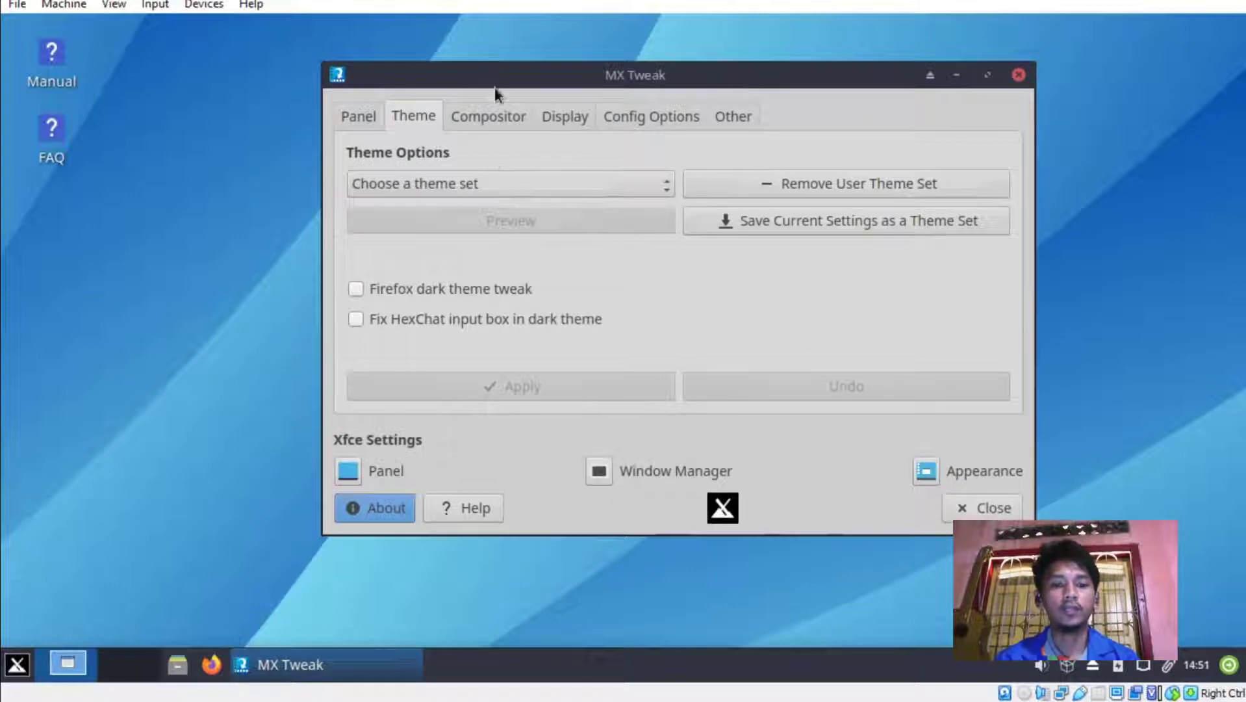
pyautogui.click(485, 181)
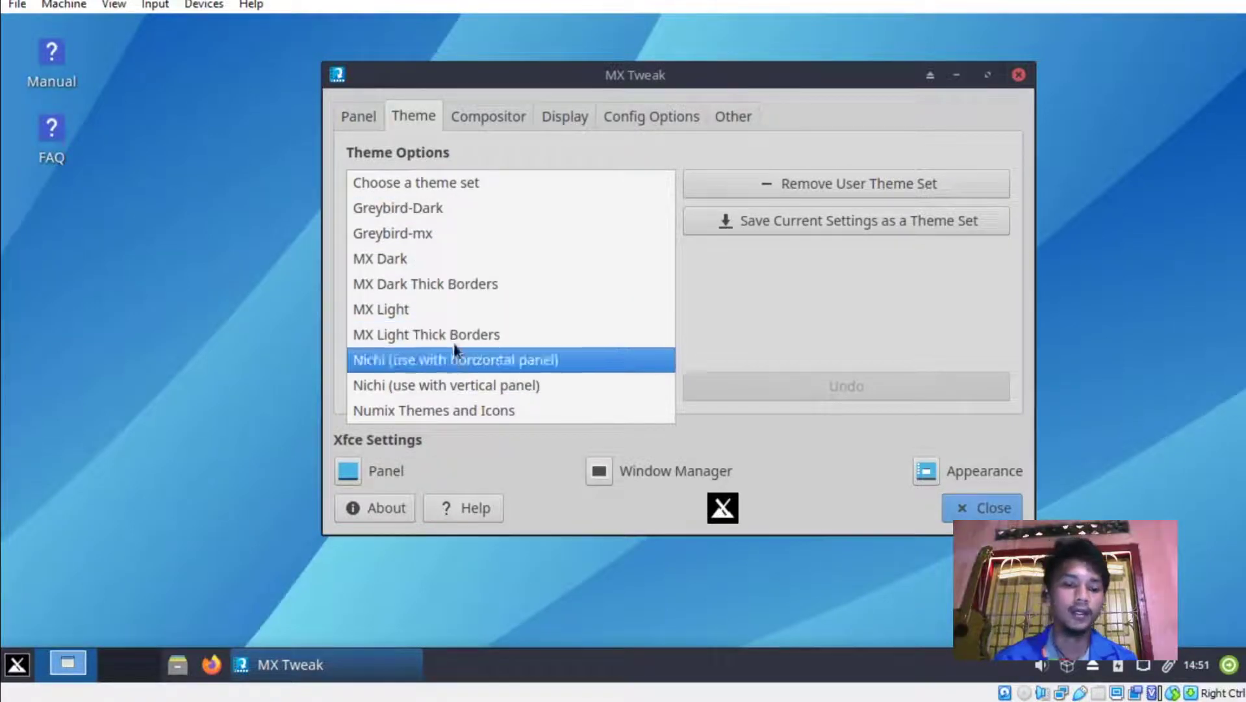
pyautogui.click(393, 410)
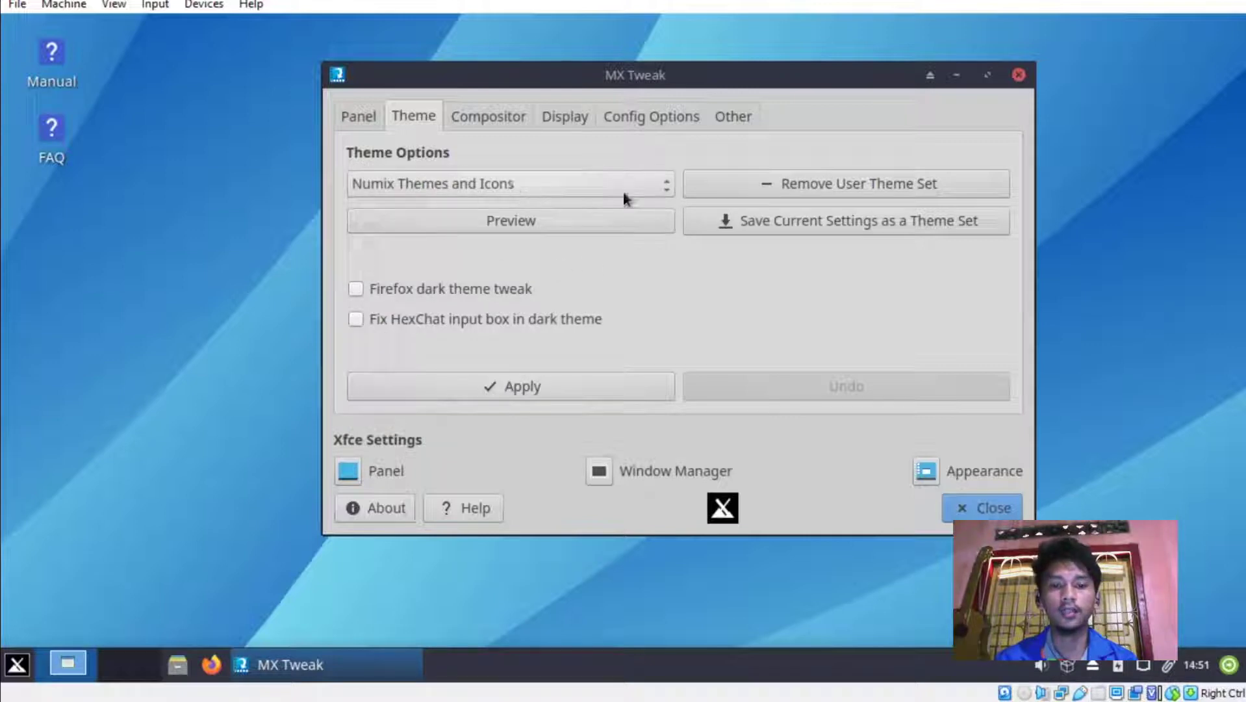
pyautogui.click(520, 392)
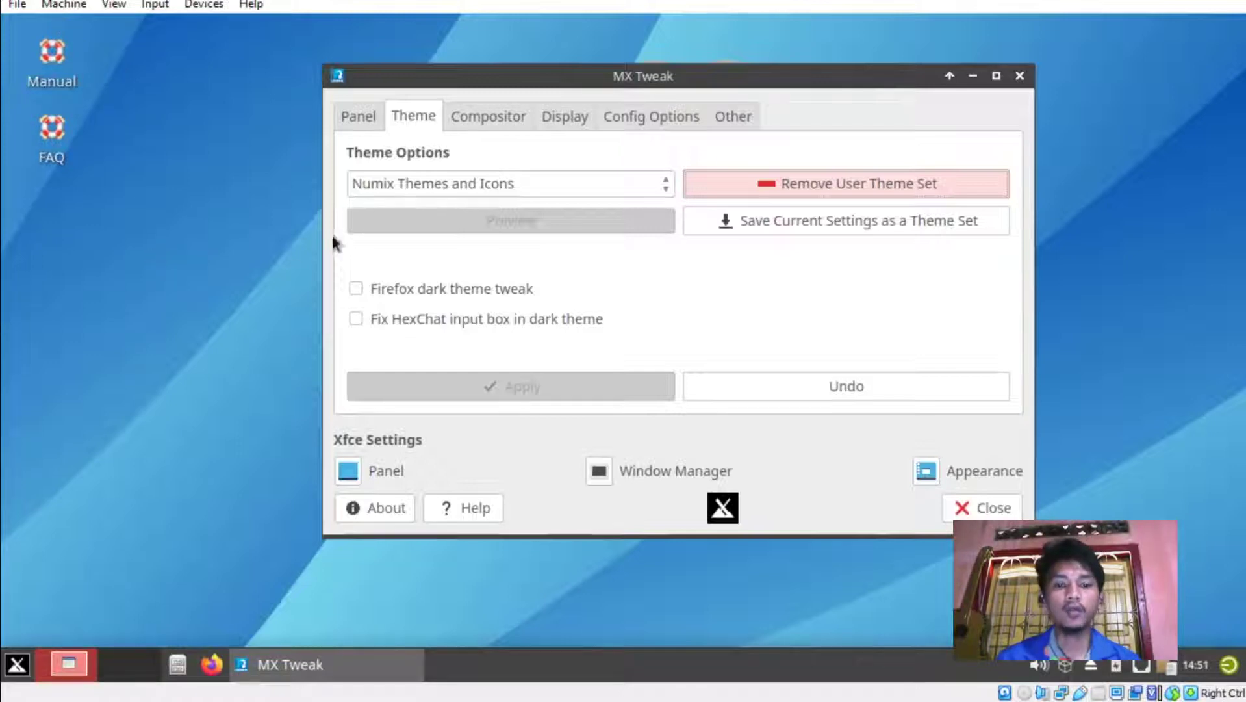
pyautogui.click(503, 117)
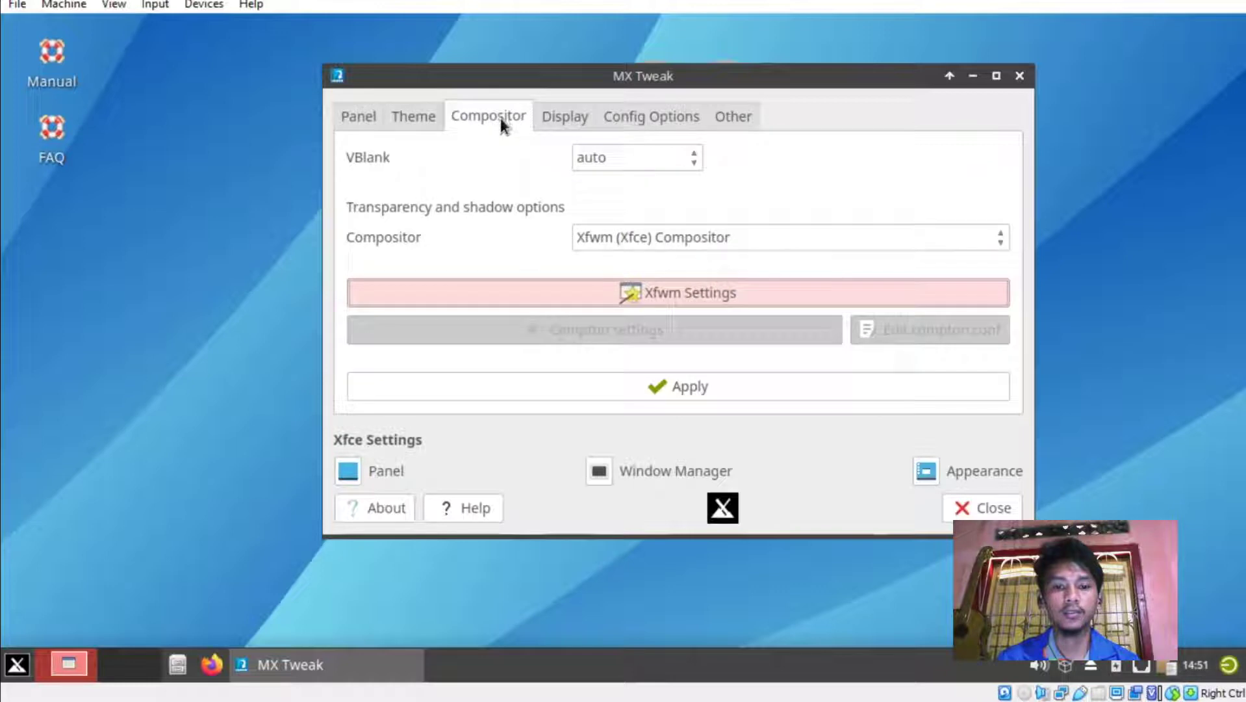
# Set the Xfwm compositor's VBlank method to xpresent and apply it.
pyautogui.click(637, 162)
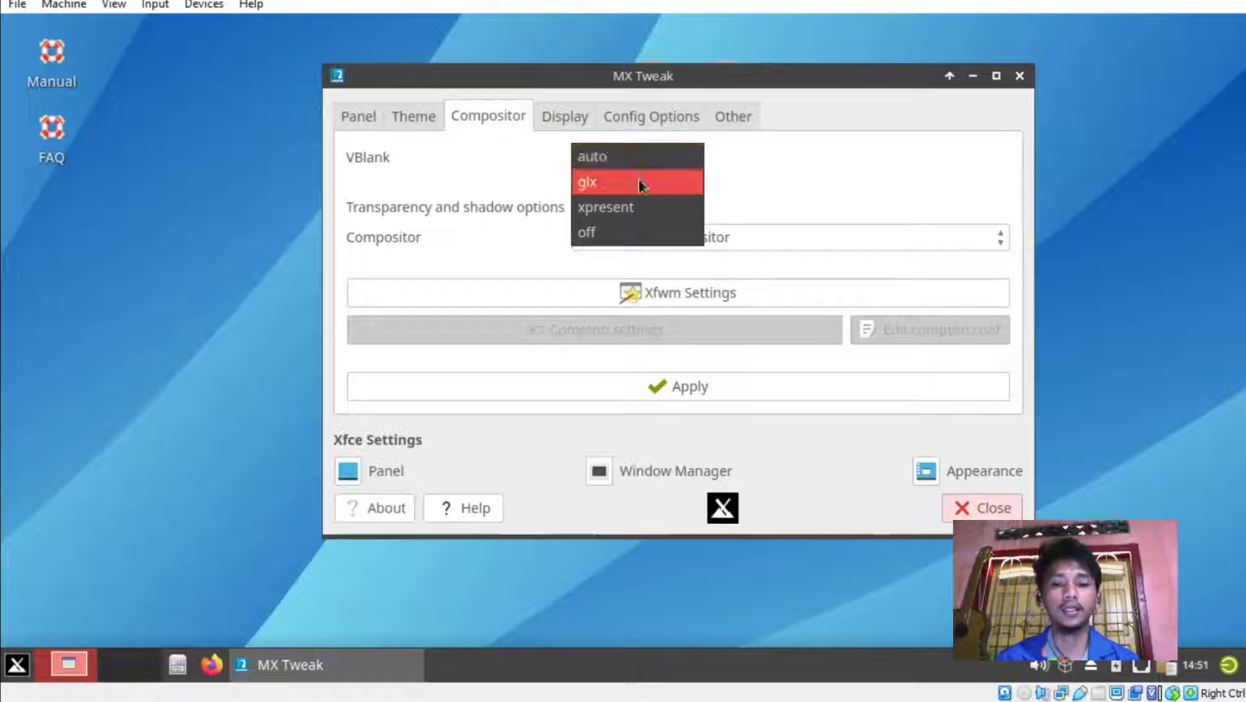
pyautogui.click(620, 214)
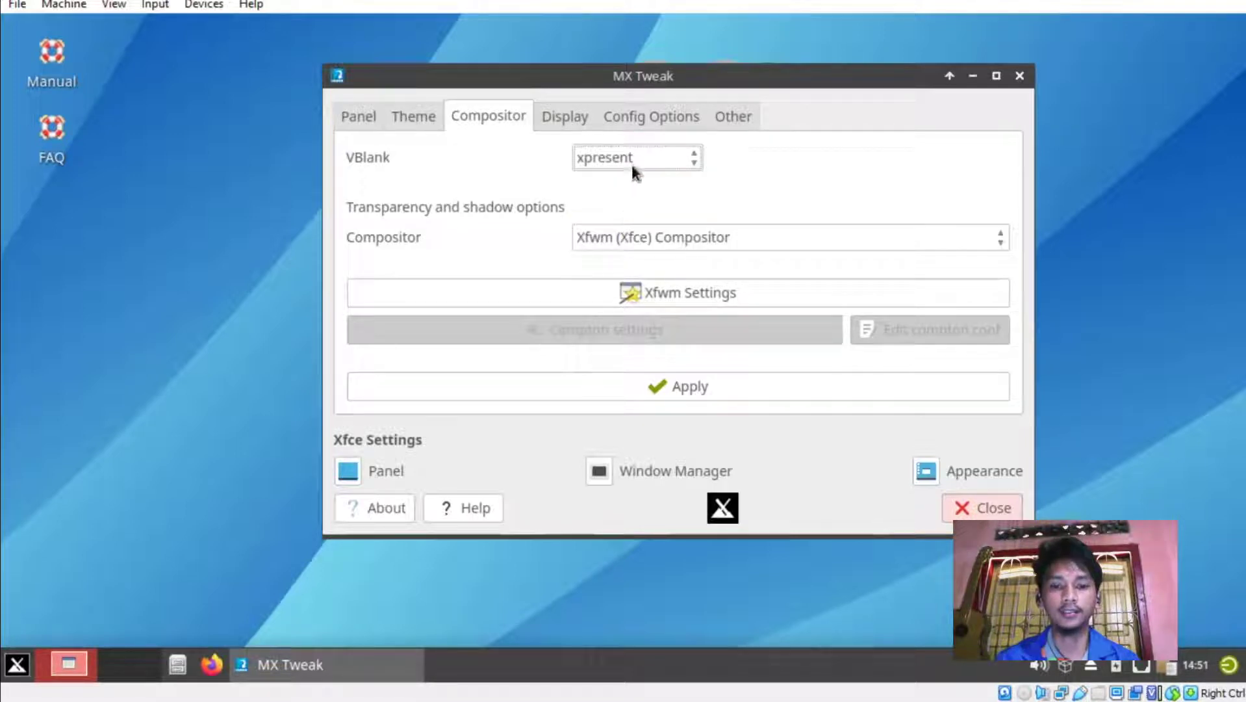
pyautogui.click(631, 162)
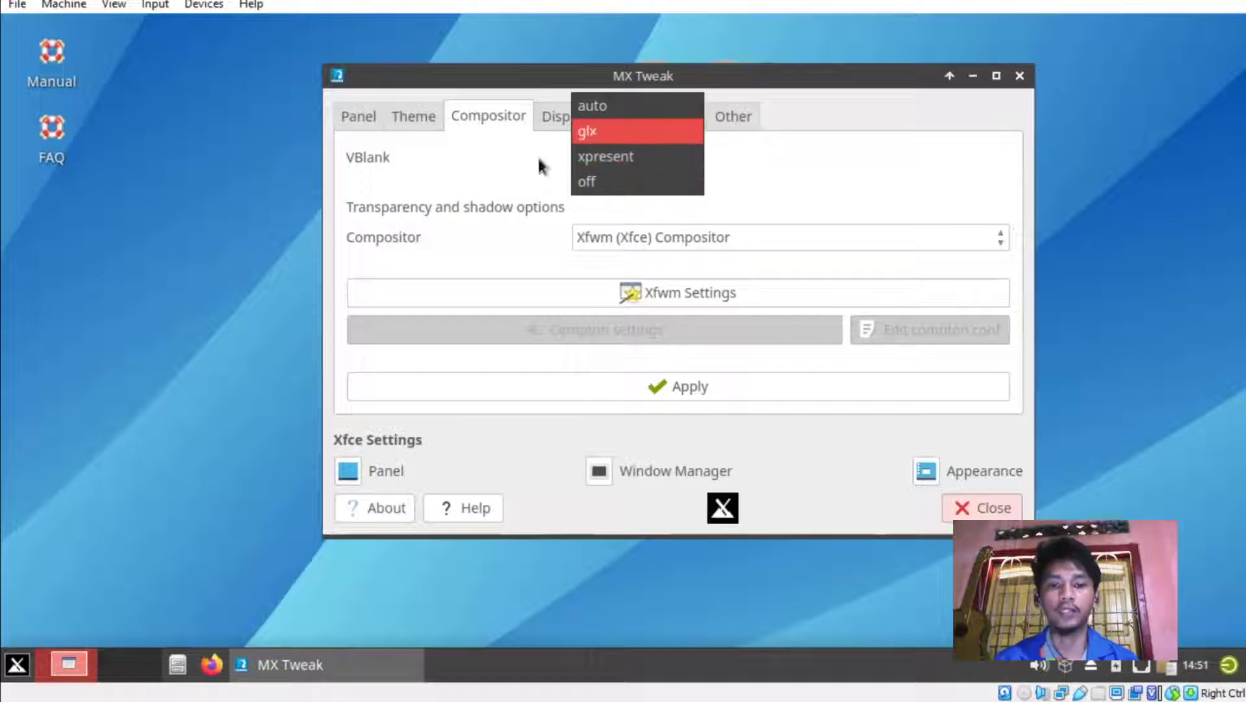
pyautogui.click(620, 157)
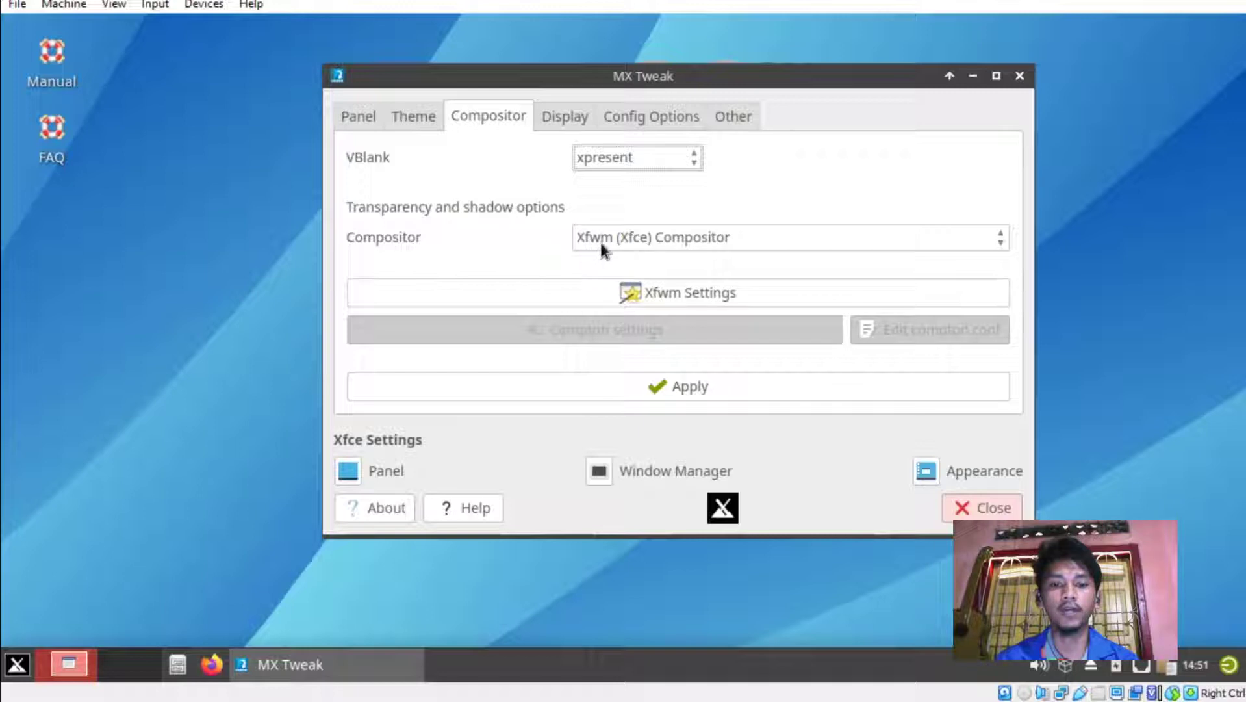
pyautogui.click(635, 387)
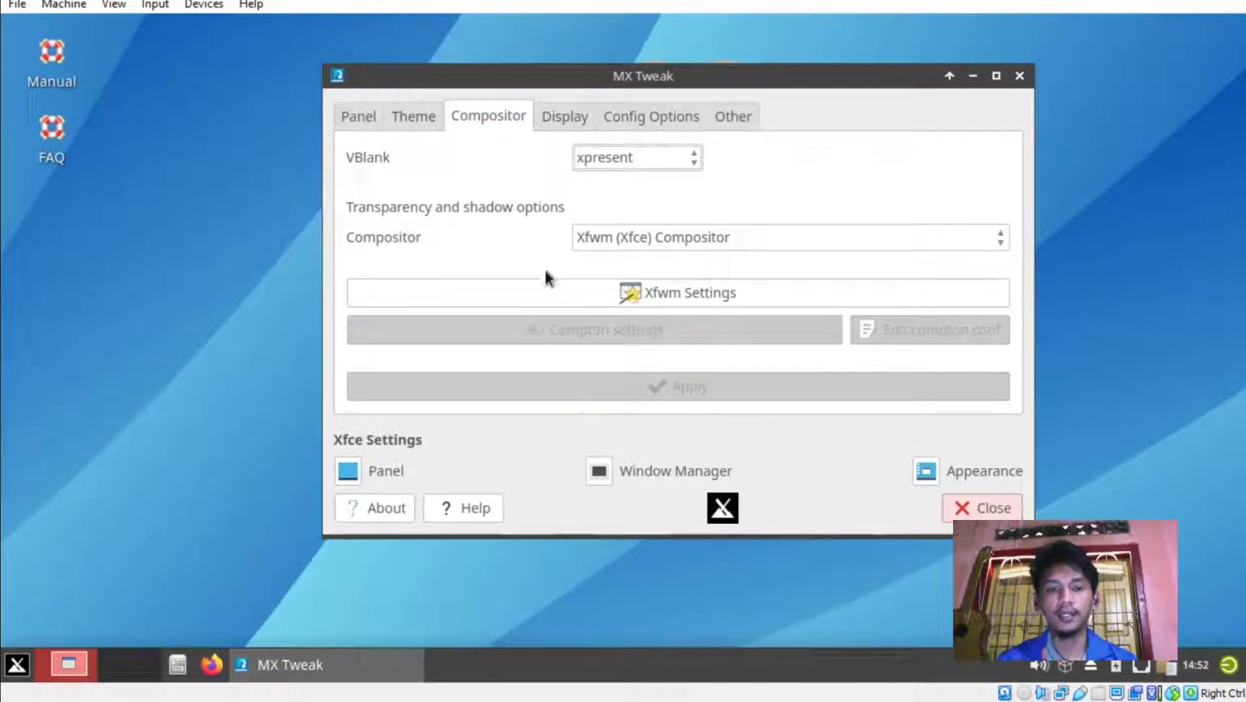
pyautogui.click(562, 117)
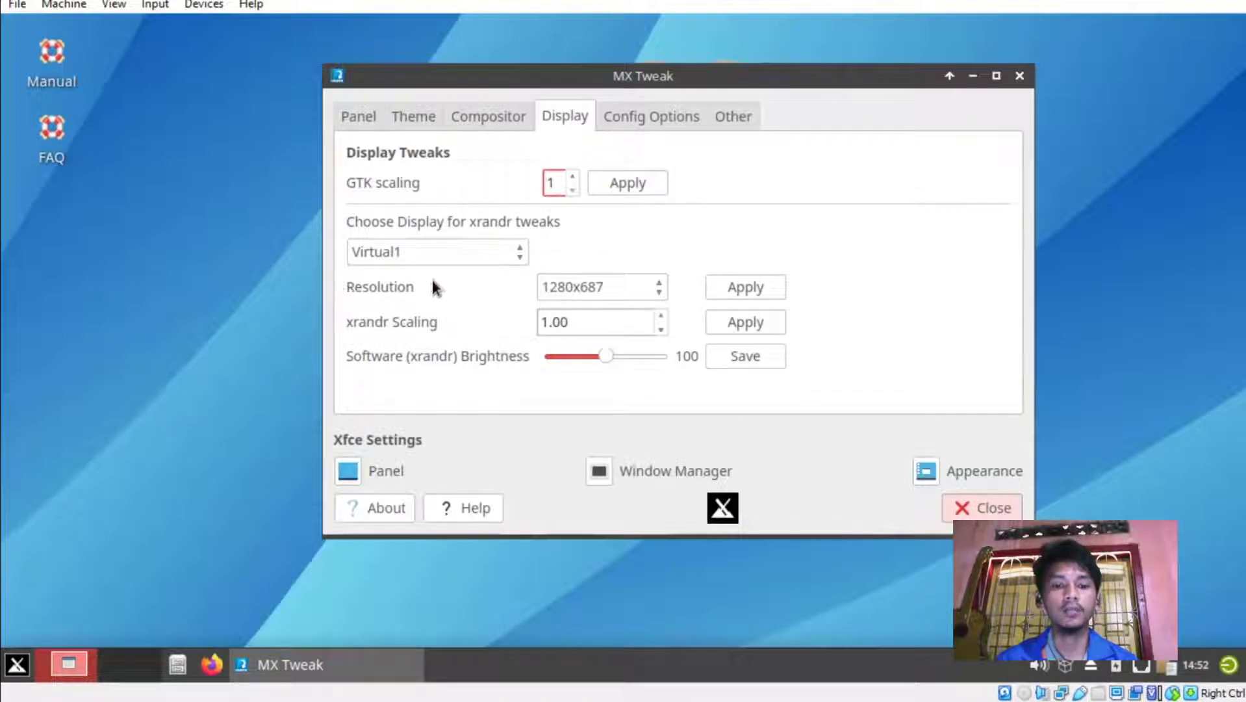
pyautogui.click(633, 287)
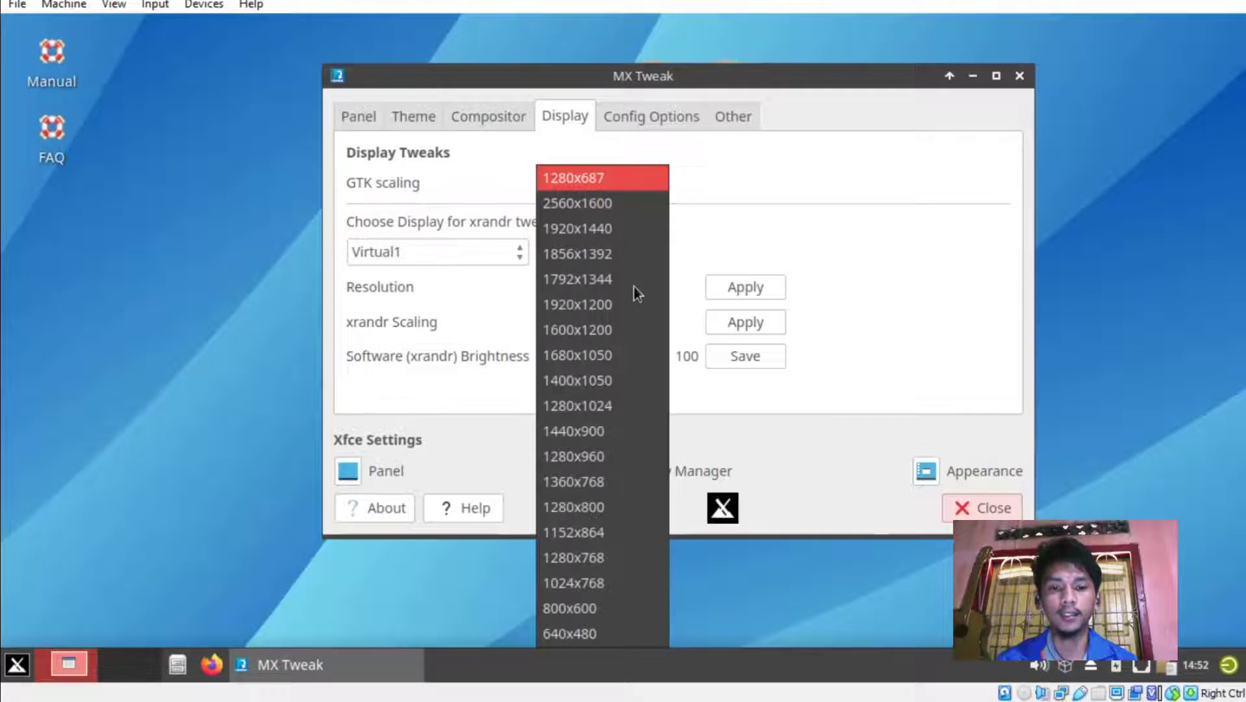
pyautogui.click(743, 188)
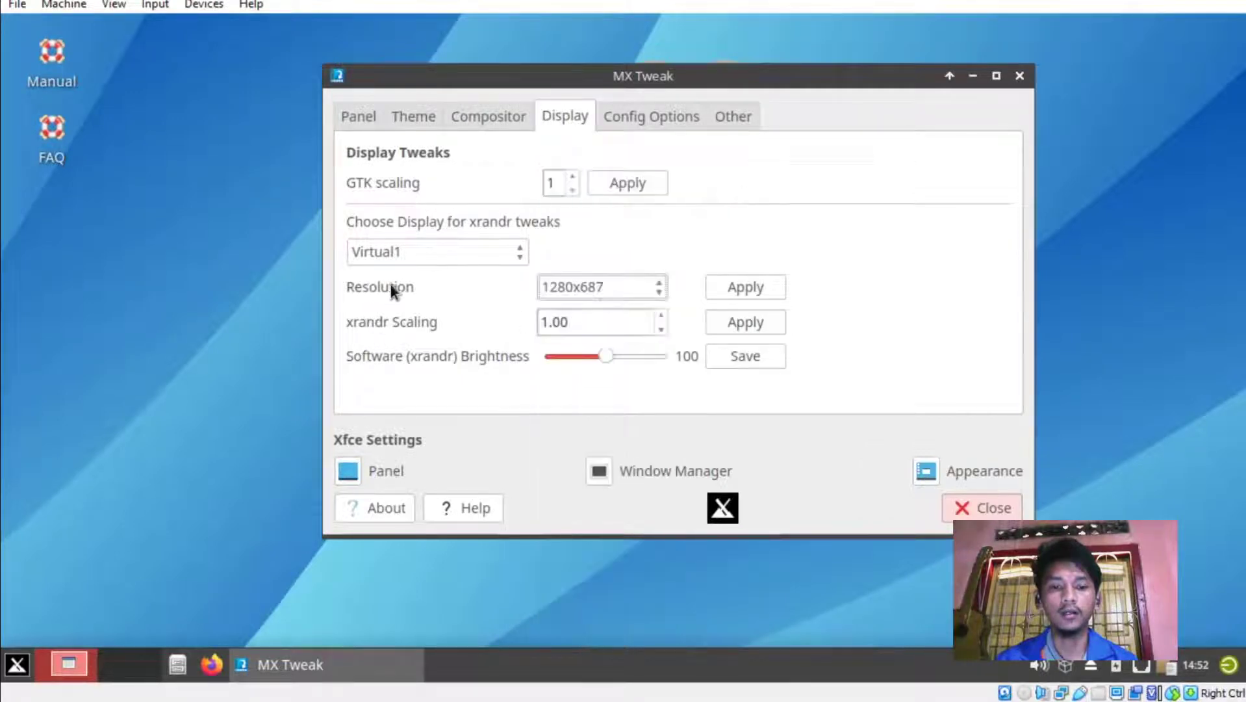
pyautogui.click(635, 292)
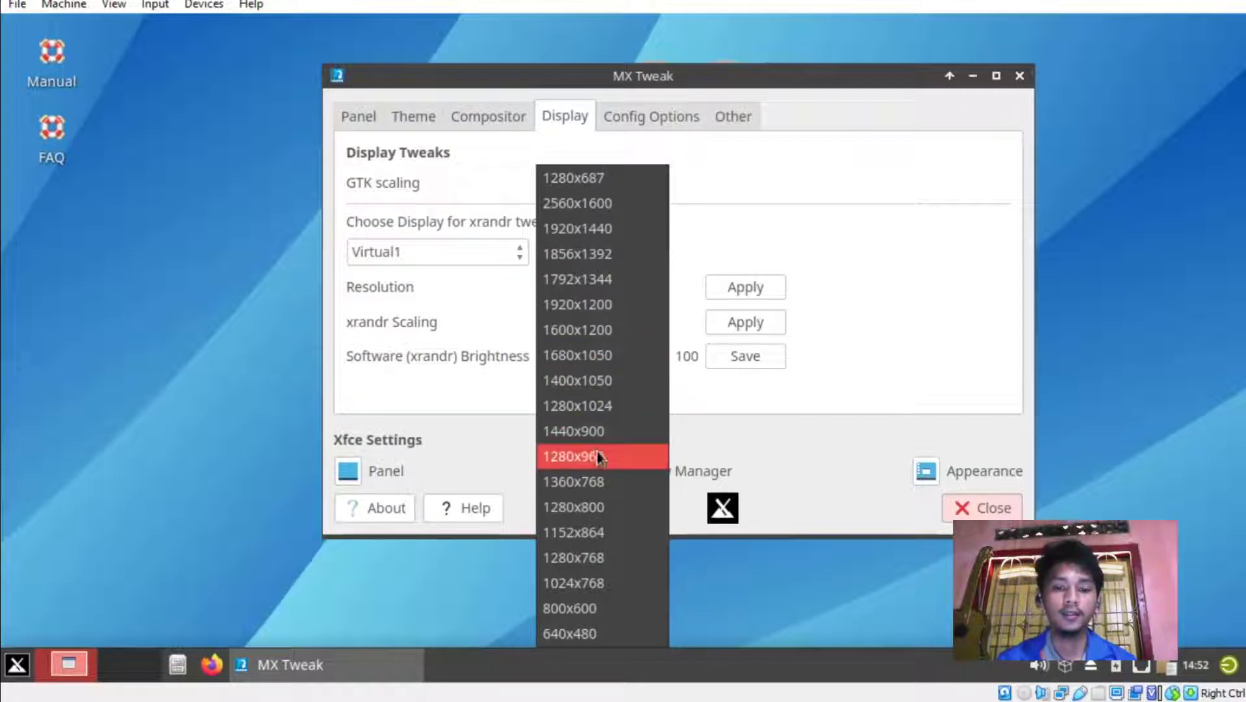
pyautogui.click(782, 401)
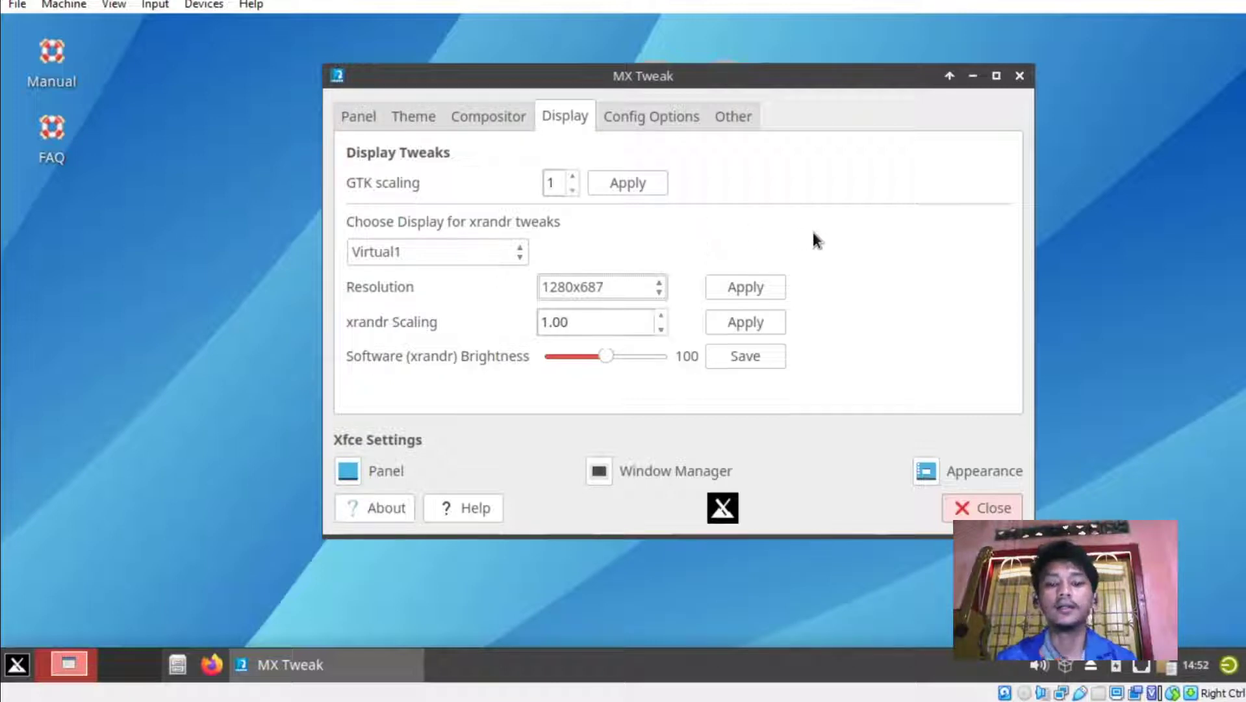
pyautogui.click(653, 121)
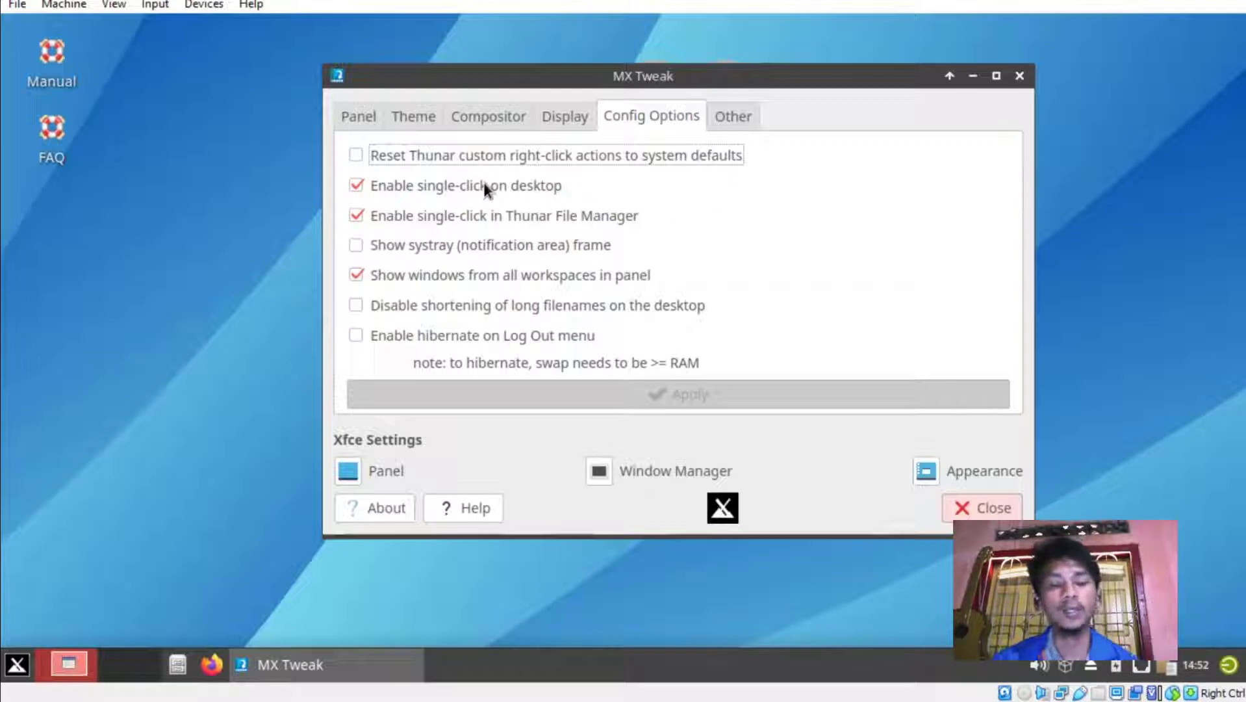
# Turn off single-click on the desktop and in Thunar, and apply.
pyautogui.click(355, 185)
pyautogui.click(357, 214)
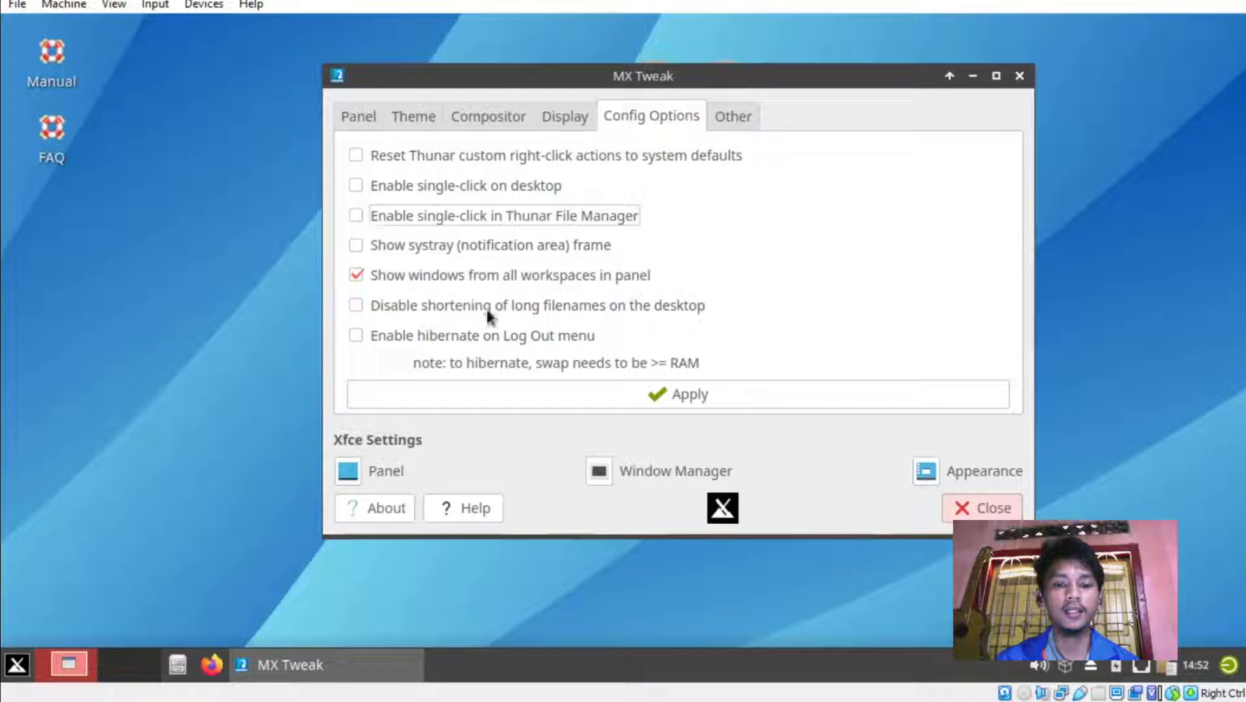
pyautogui.click(649, 397)
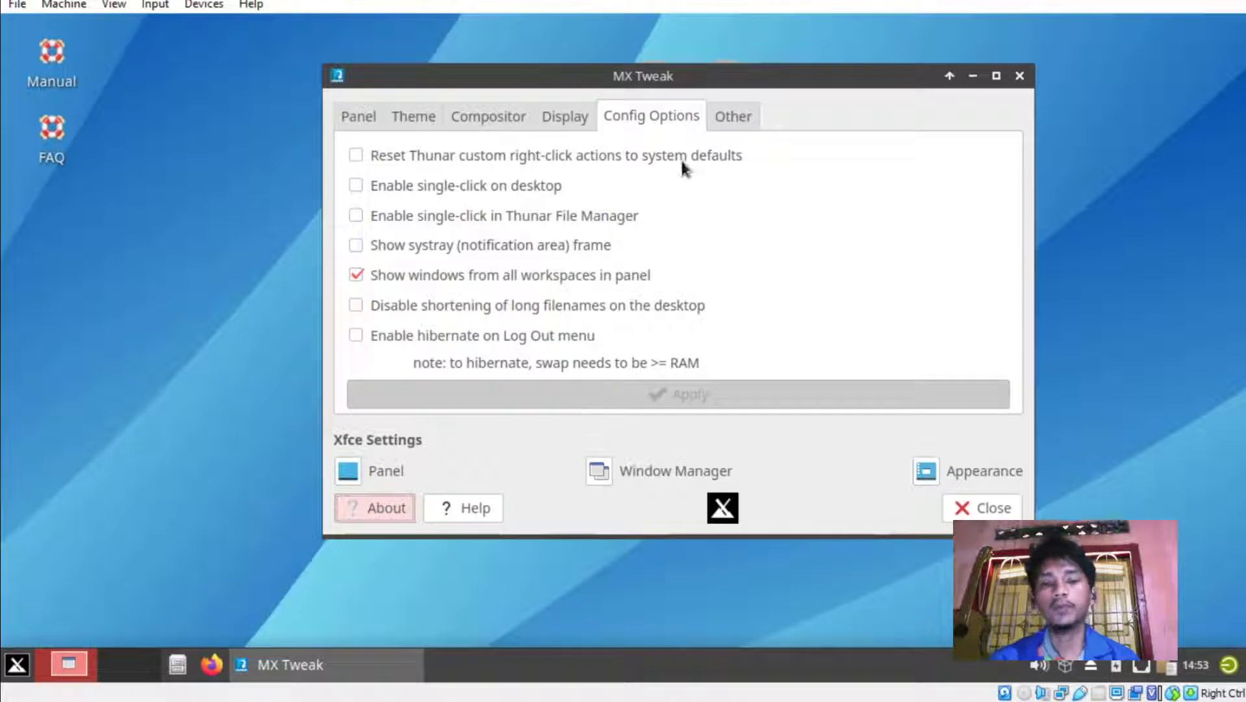
# Make admin tasks require the user password, authenticate with the root password, then close MX Tweak.
pyautogui.click(731, 121)
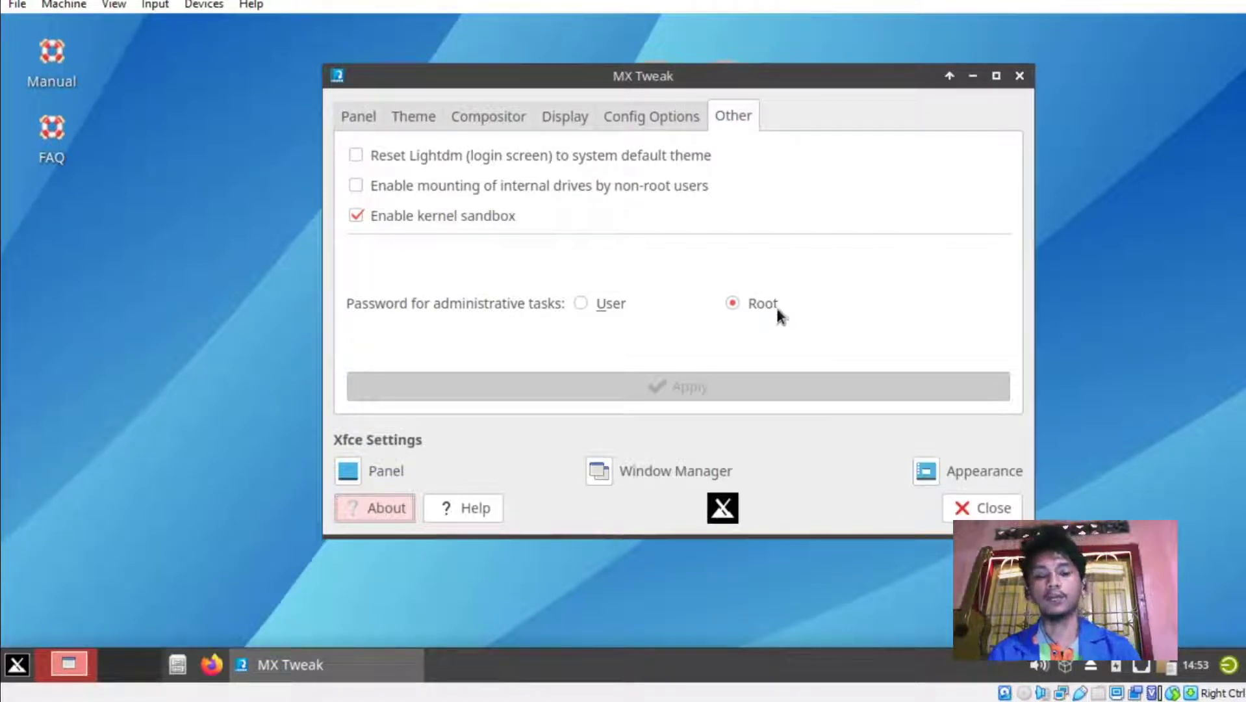
pyautogui.click(581, 302)
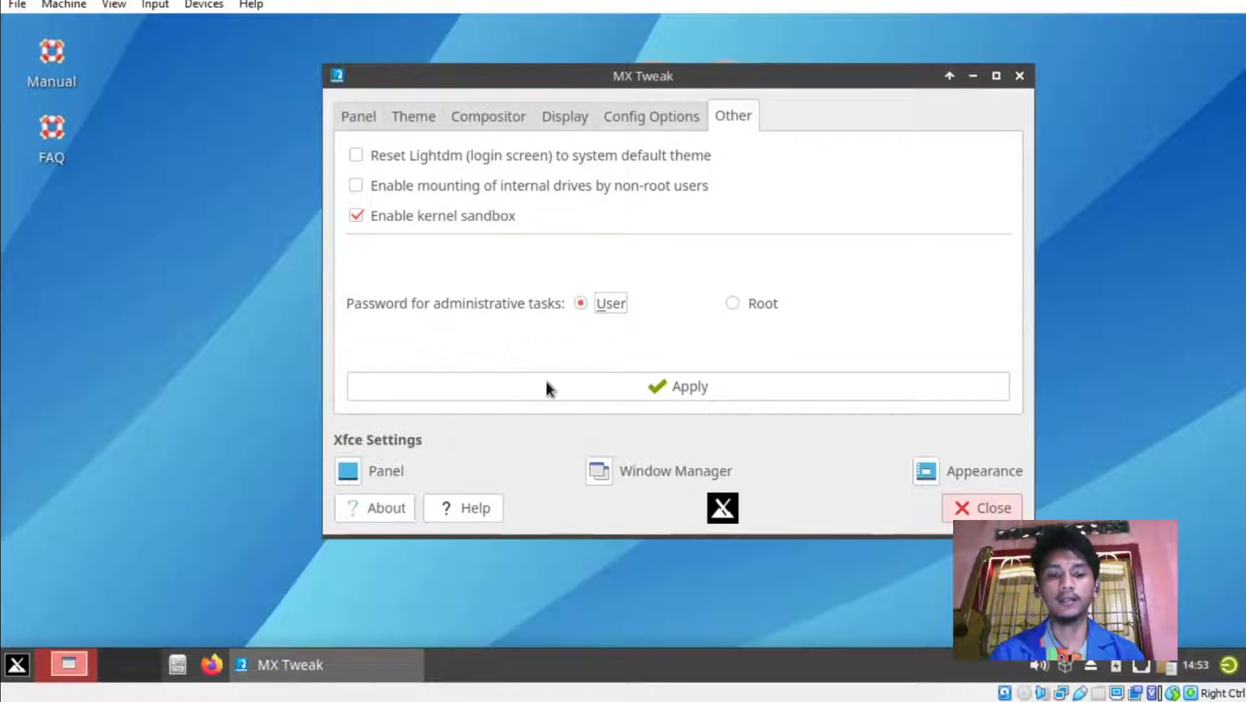
pyautogui.click(617, 386)
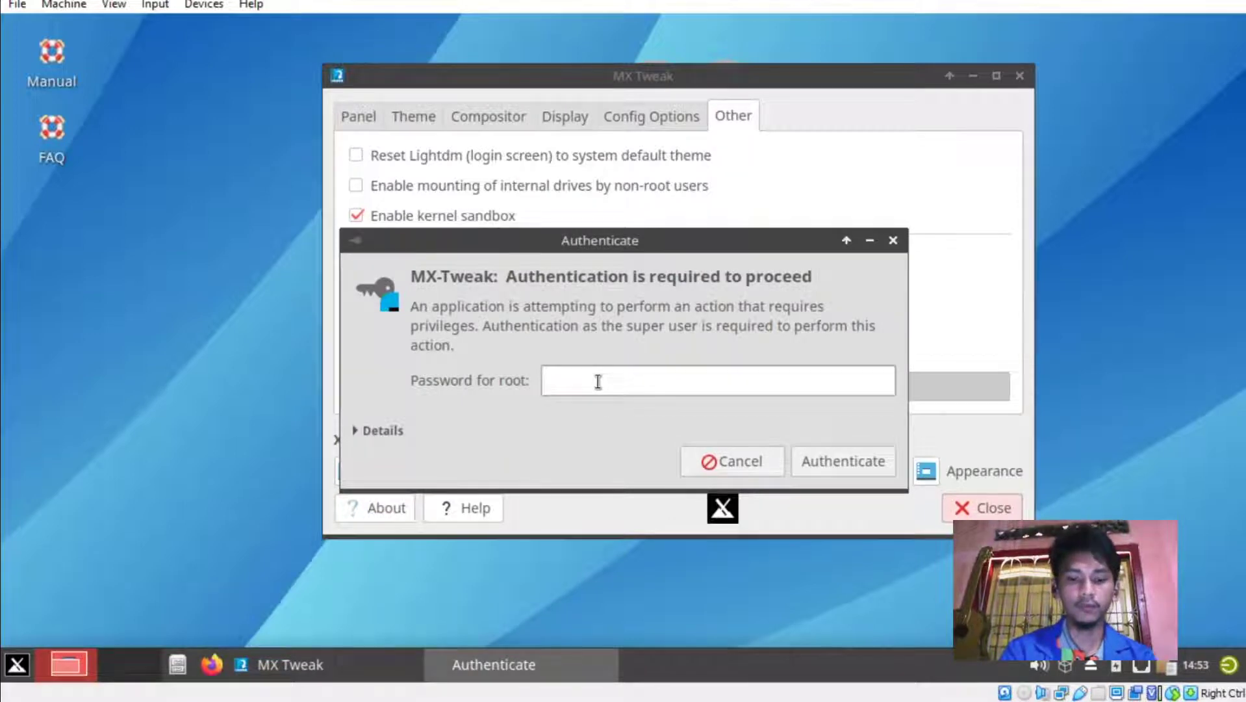
pyautogui.write('•••••••')
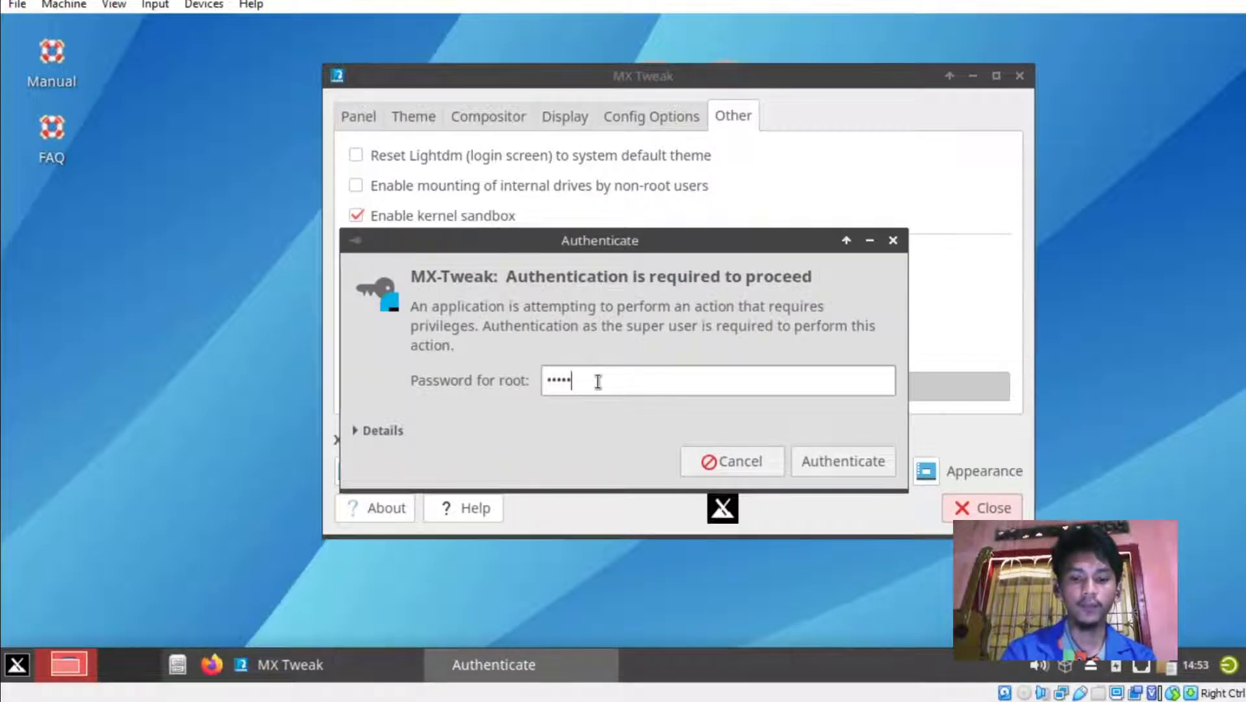
pyautogui.press('Return')
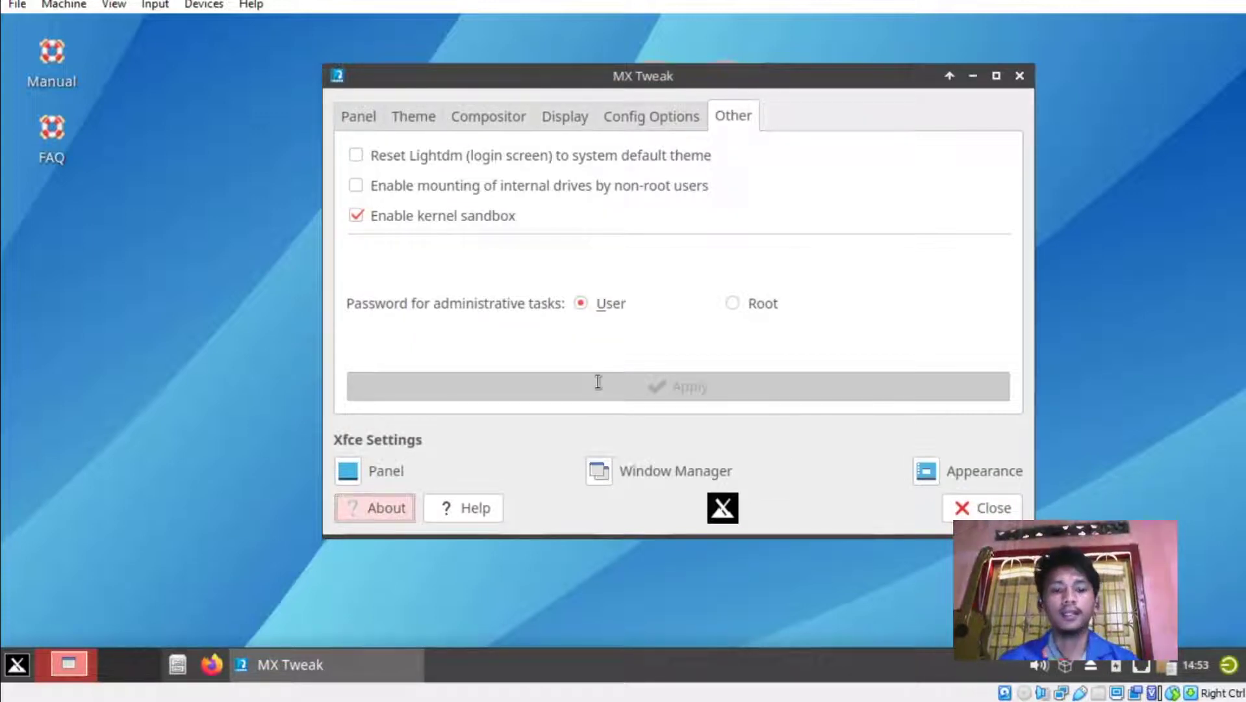
pyautogui.click(948, 516)
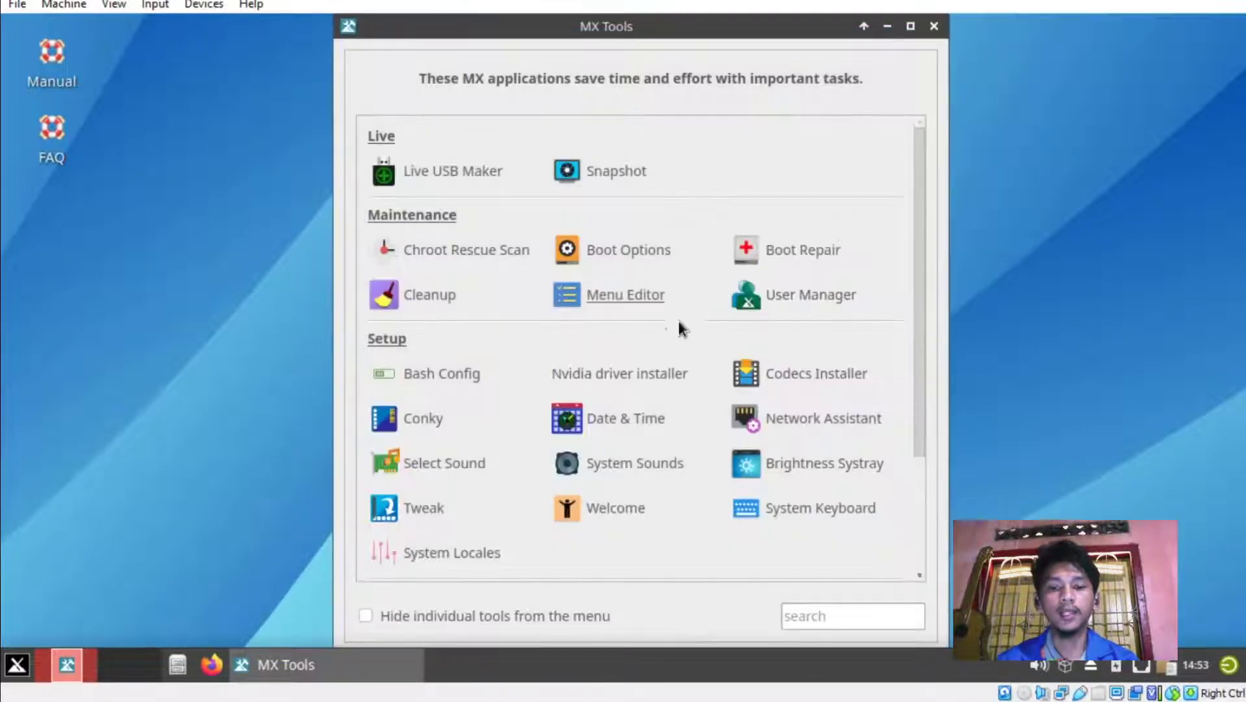
pyautogui.click(290, 664)
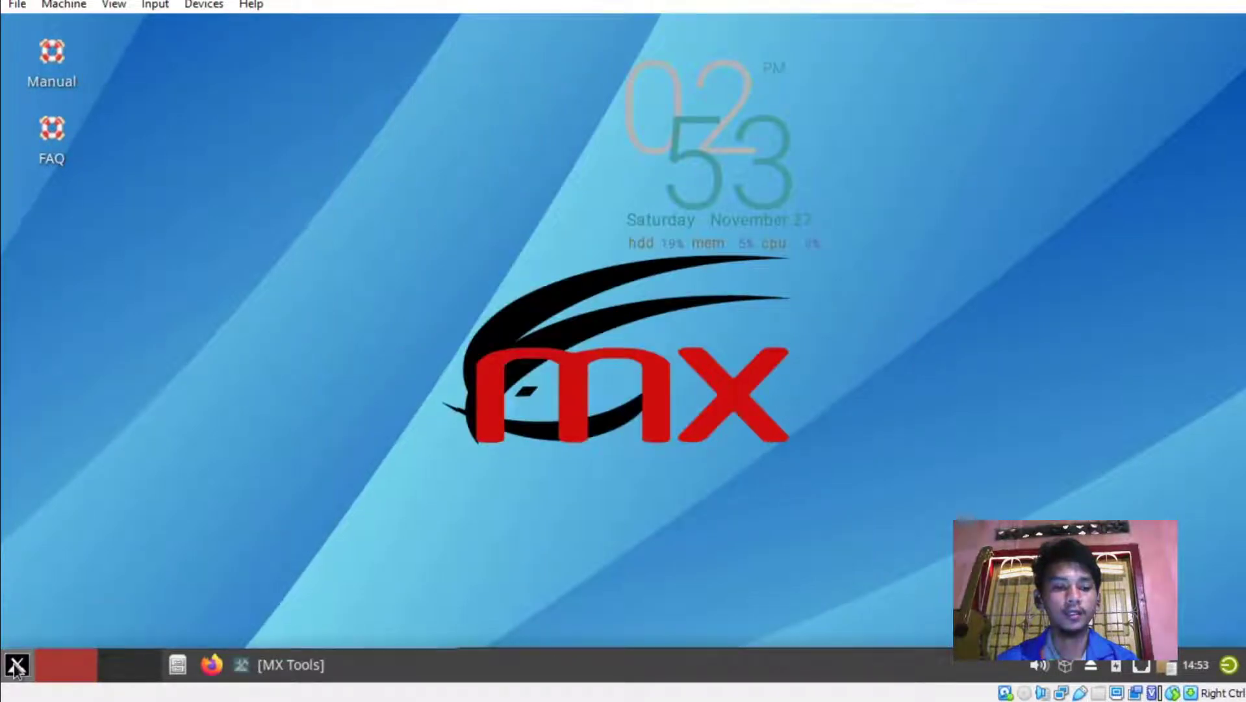
# Open Appearance from the Settings Manager and choose the Numix Light icon theme.
pyautogui.click(15, 666)
pyautogui.click(328, 279)
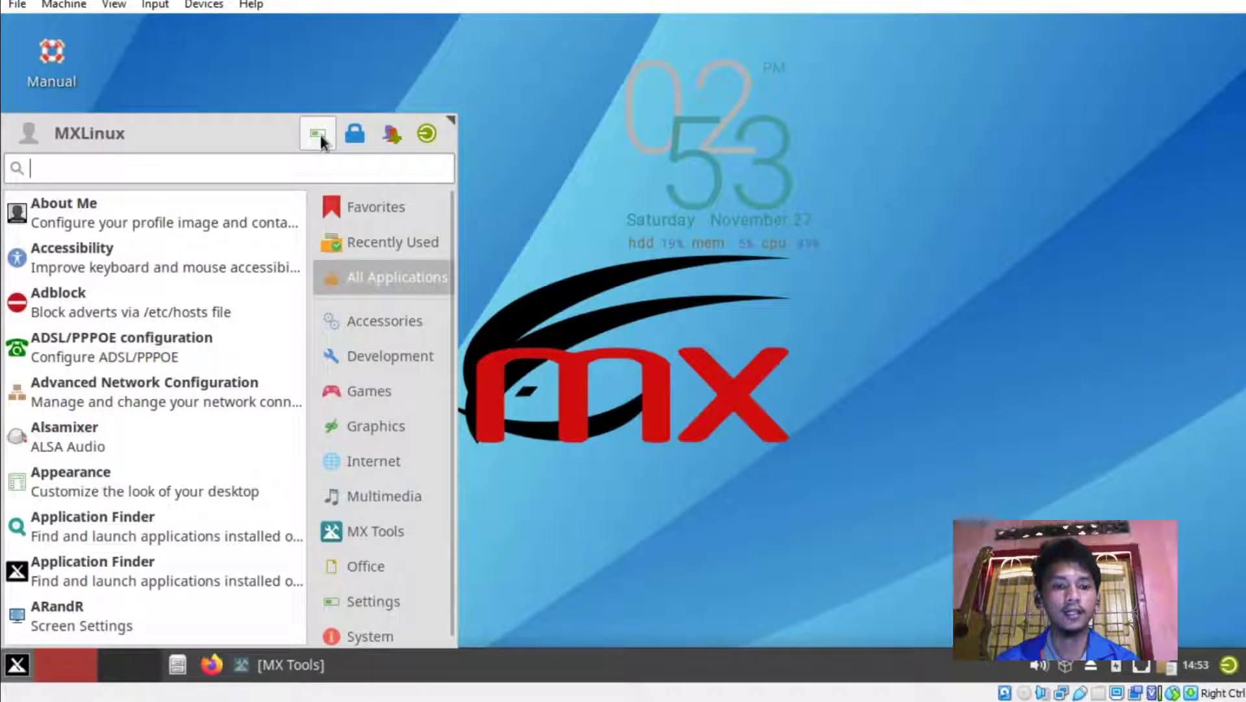
pyautogui.click(315, 135)
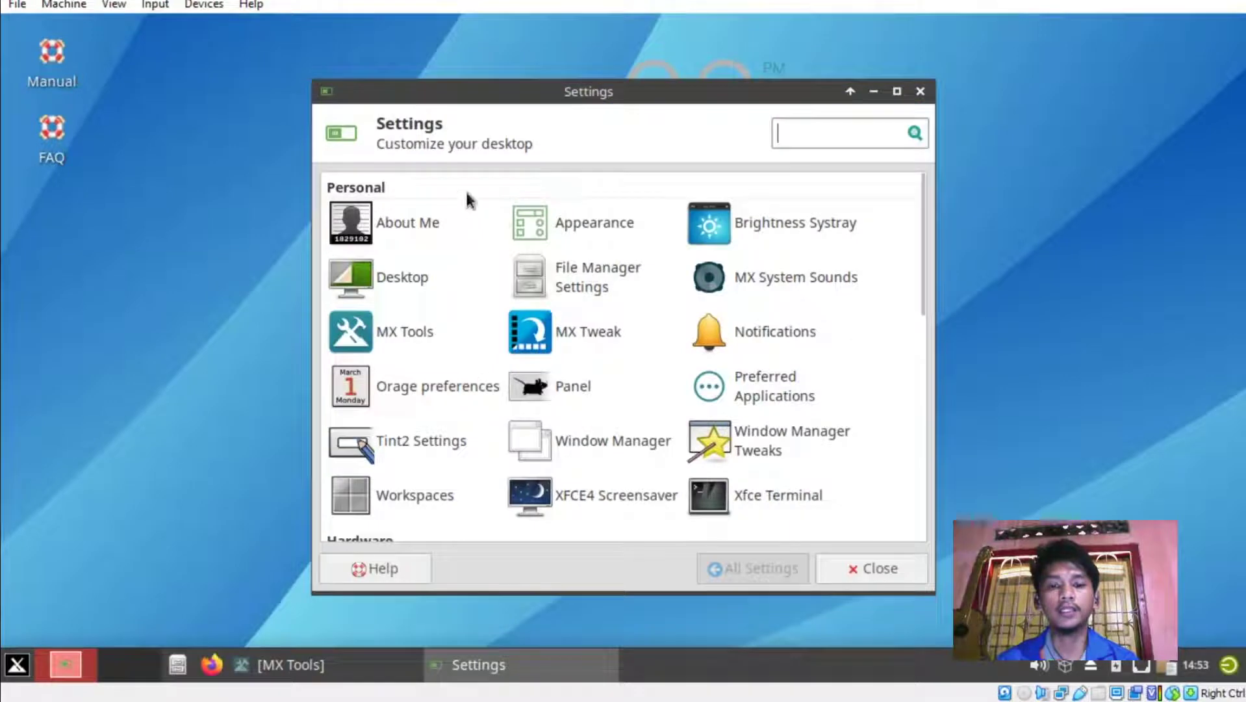
pyautogui.click(606, 231)
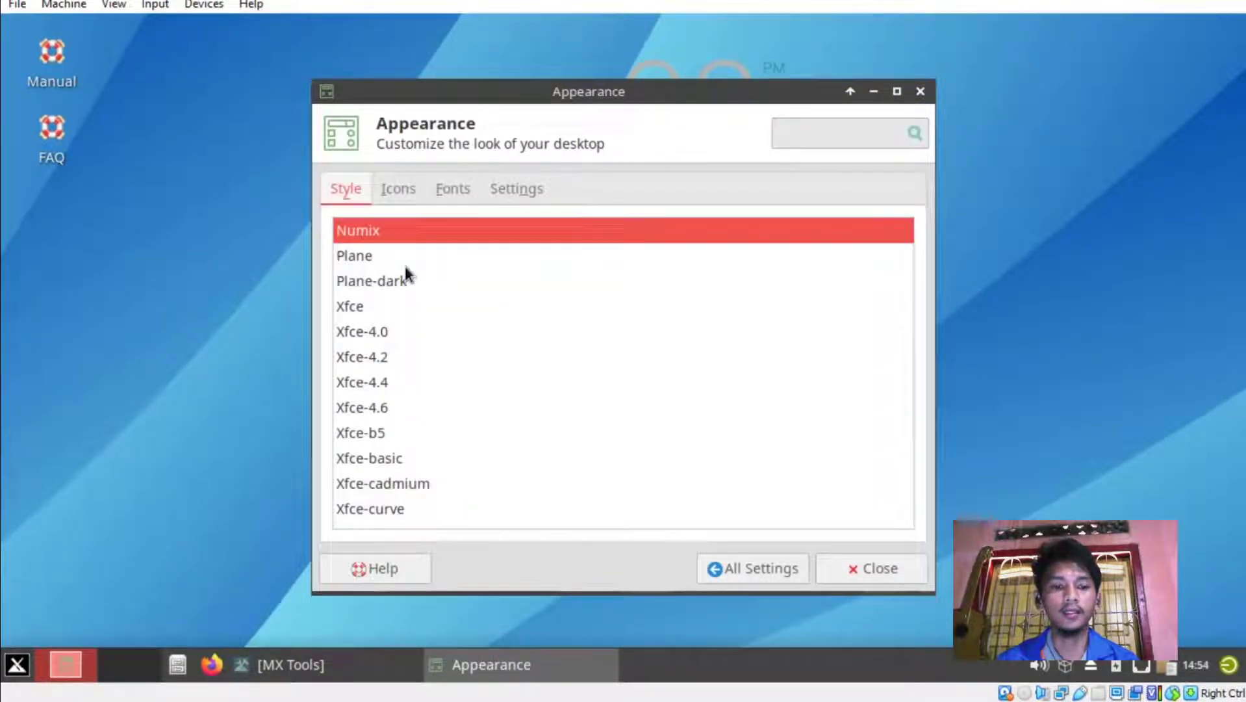
pyautogui.scroll(-5, 404, 326)
pyautogui.moveTo(518, 93); pyautogui.dragTo(680, 85)
pyautogui.scroll(-3, 995, 449)
pyautogui.scroll(12, 996, 449)
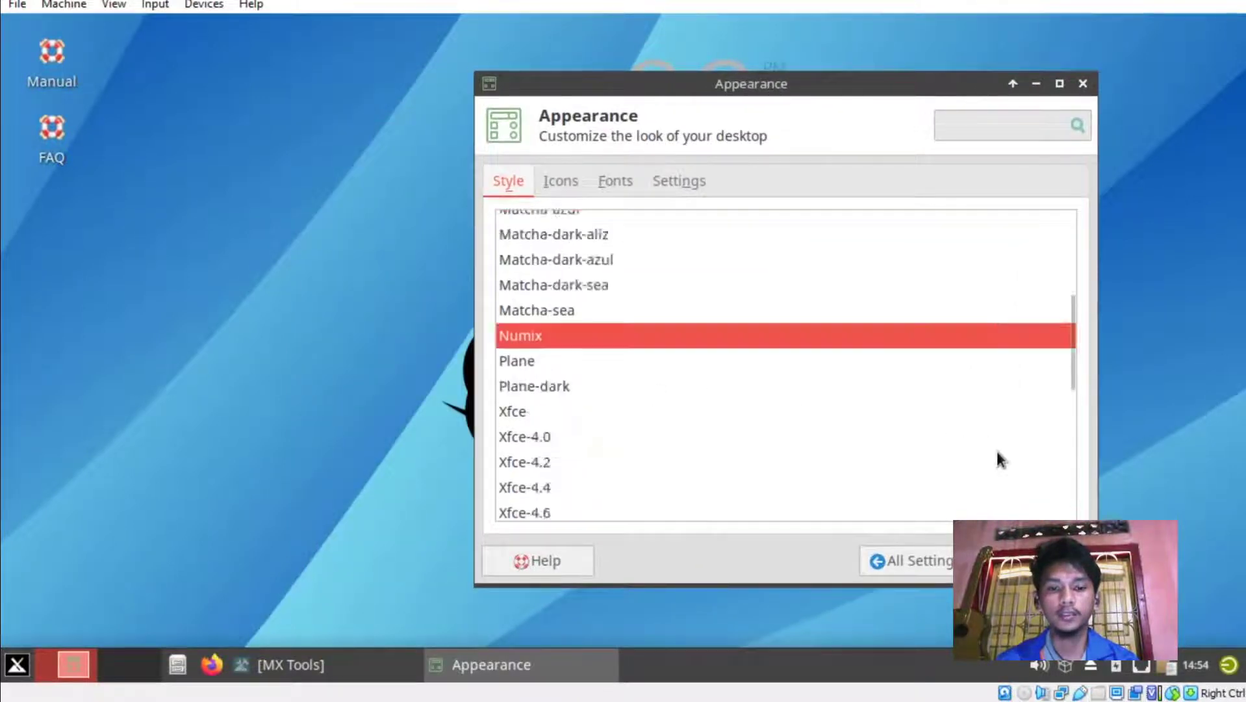
pyautogui.click(563, 181)
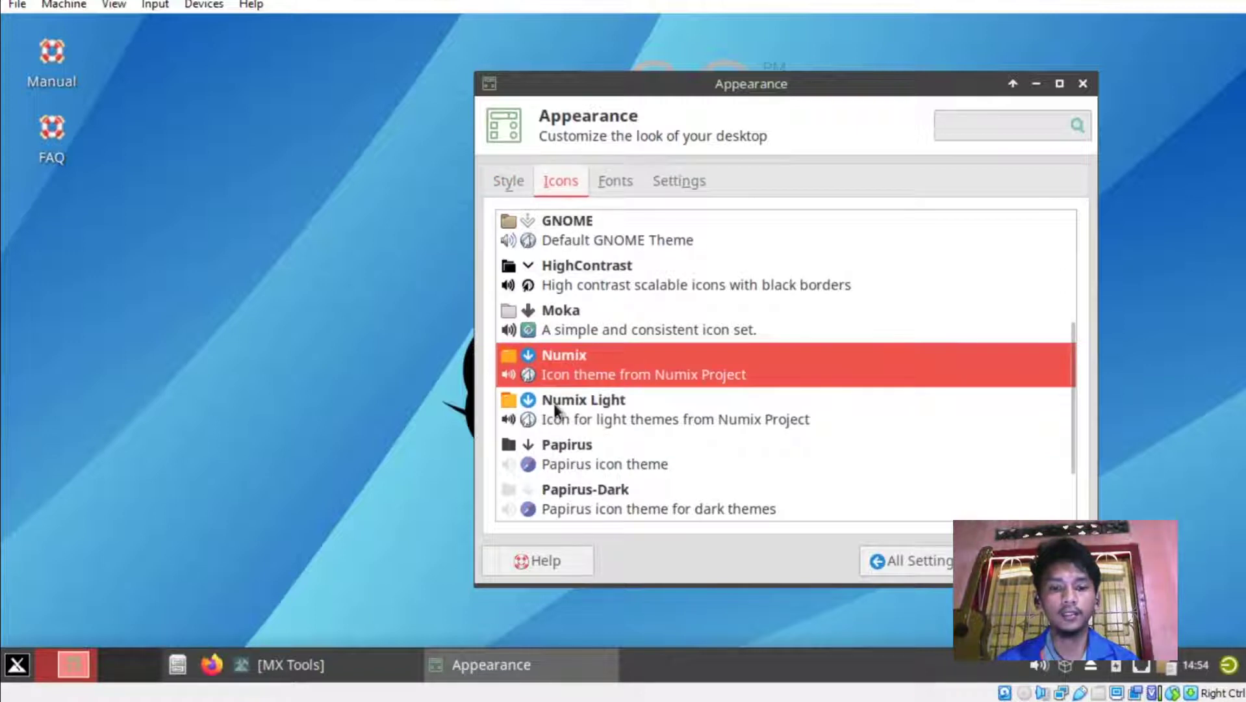
pyautogui.click(571, 404)
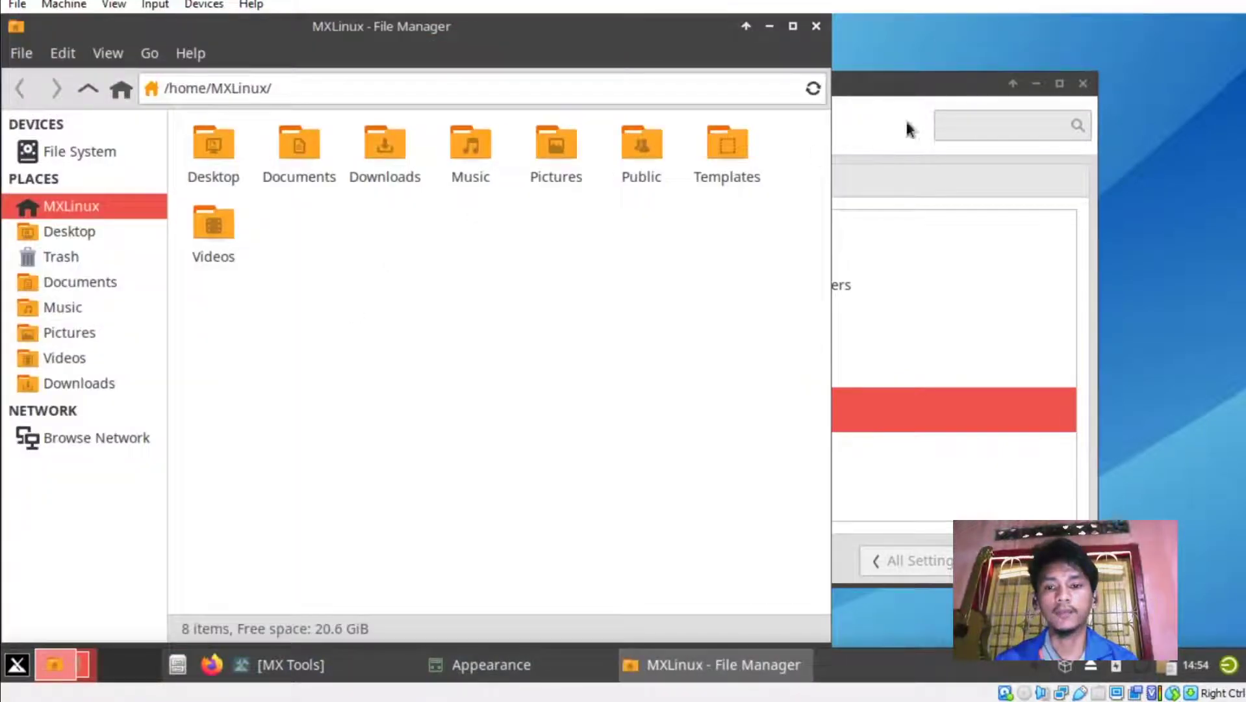
# Preview the GNOME, HighContrast and Moka icon themes, settle on Numix Light, then view Fonts.
pyautogui.moveTo(926, 94); pyautogui.dragTo(997, 79)
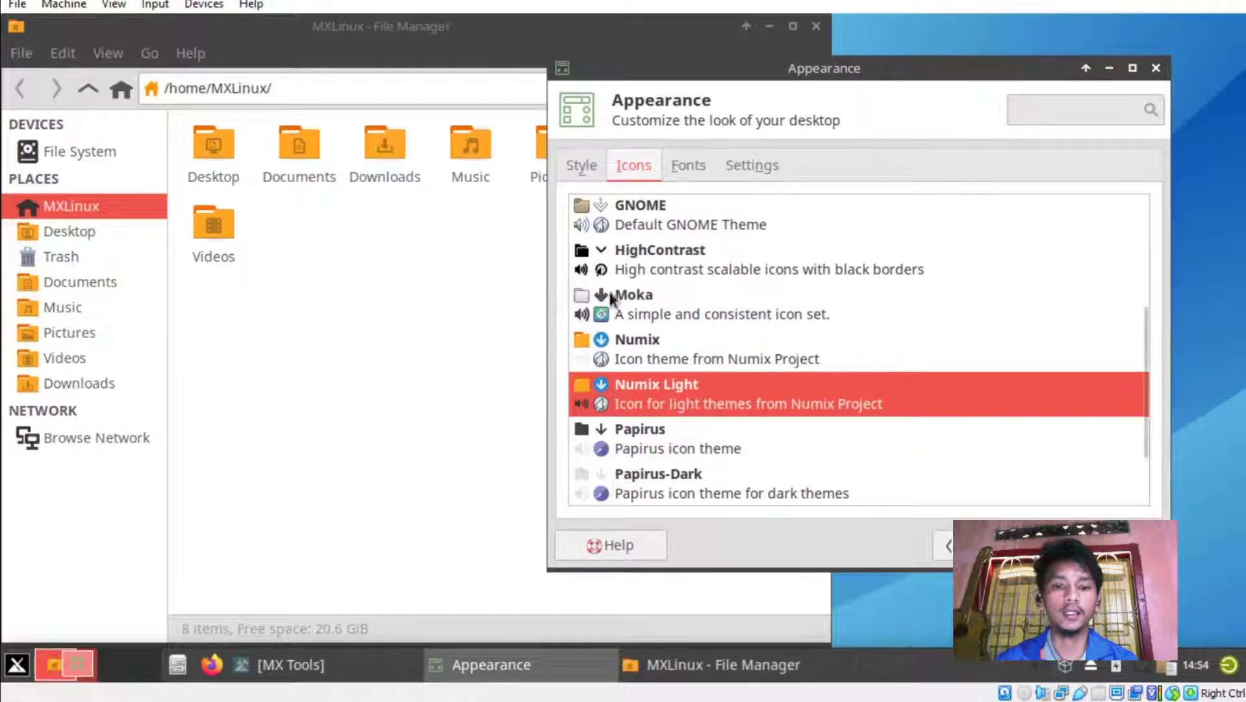
pyautogui.click(628, 213)
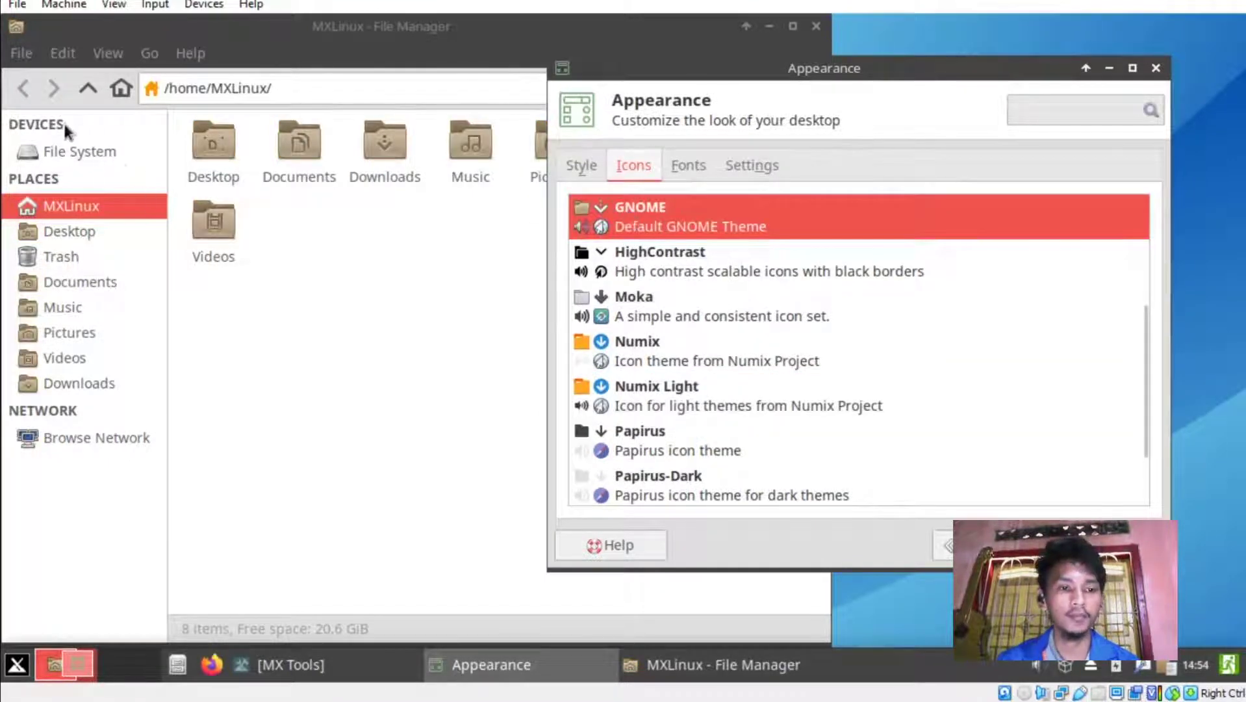
pyautogui.click(714, 270)
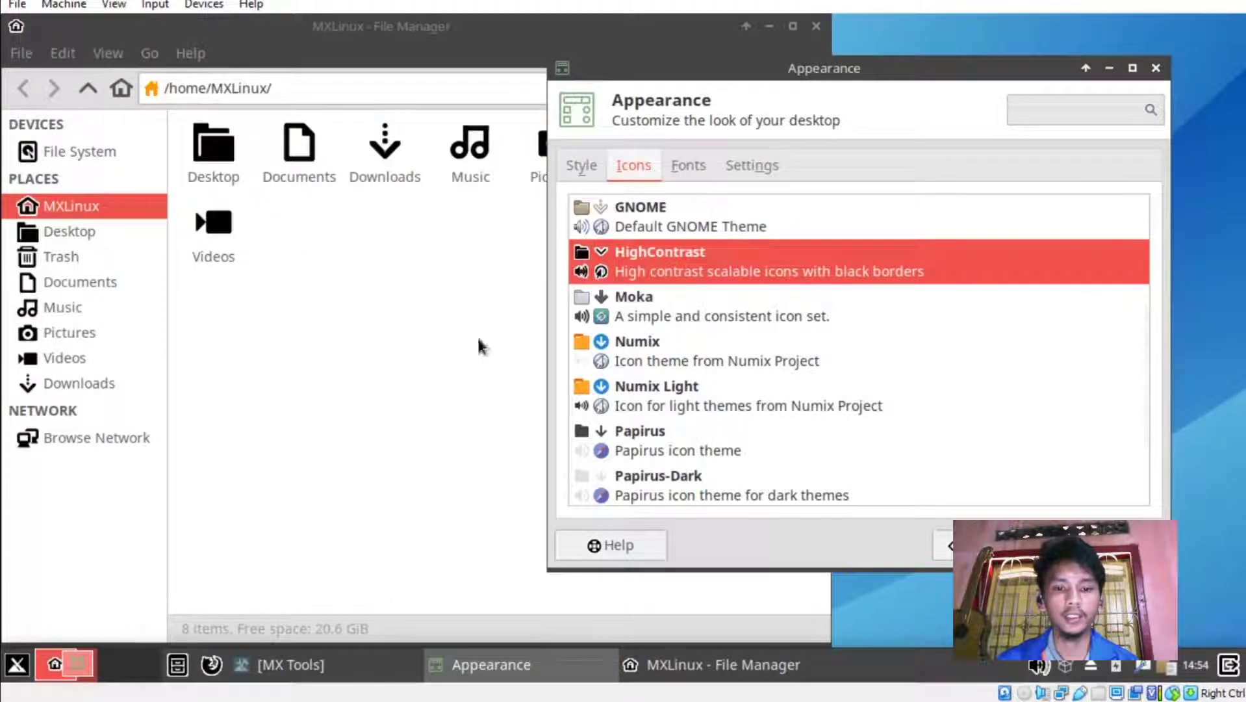
pyautogui.click(633, 317)
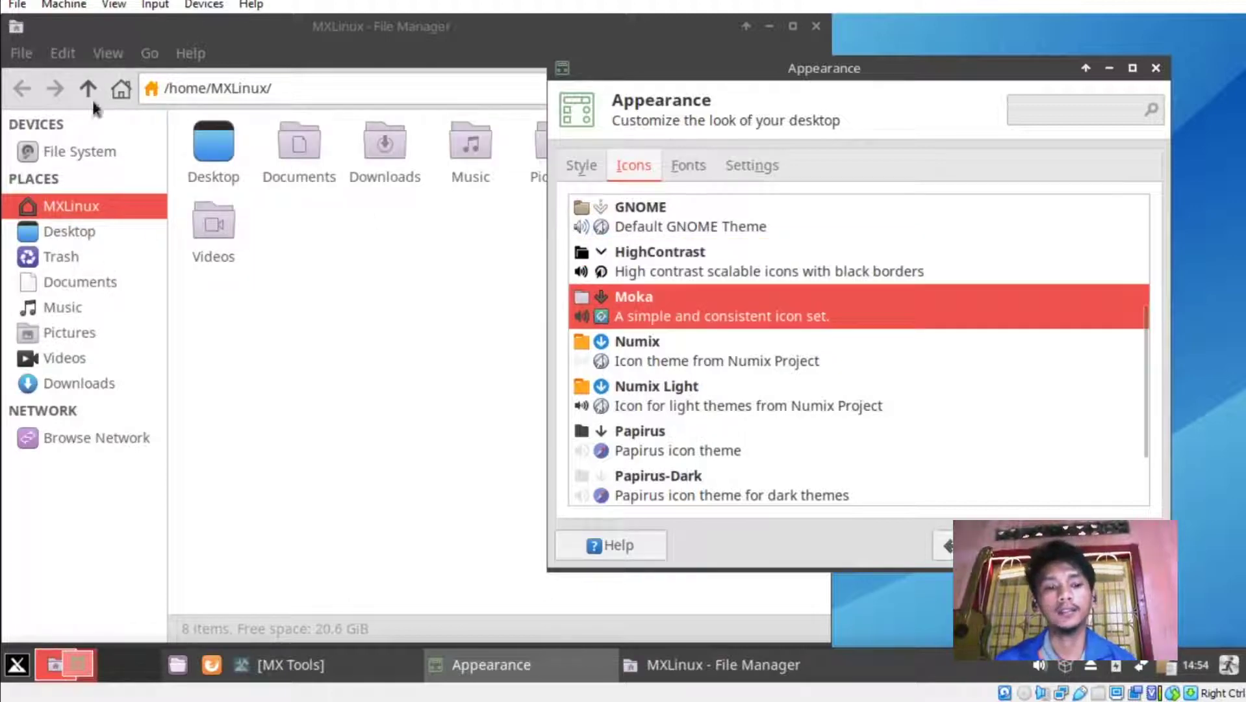
pyautogui.click(642, 389)
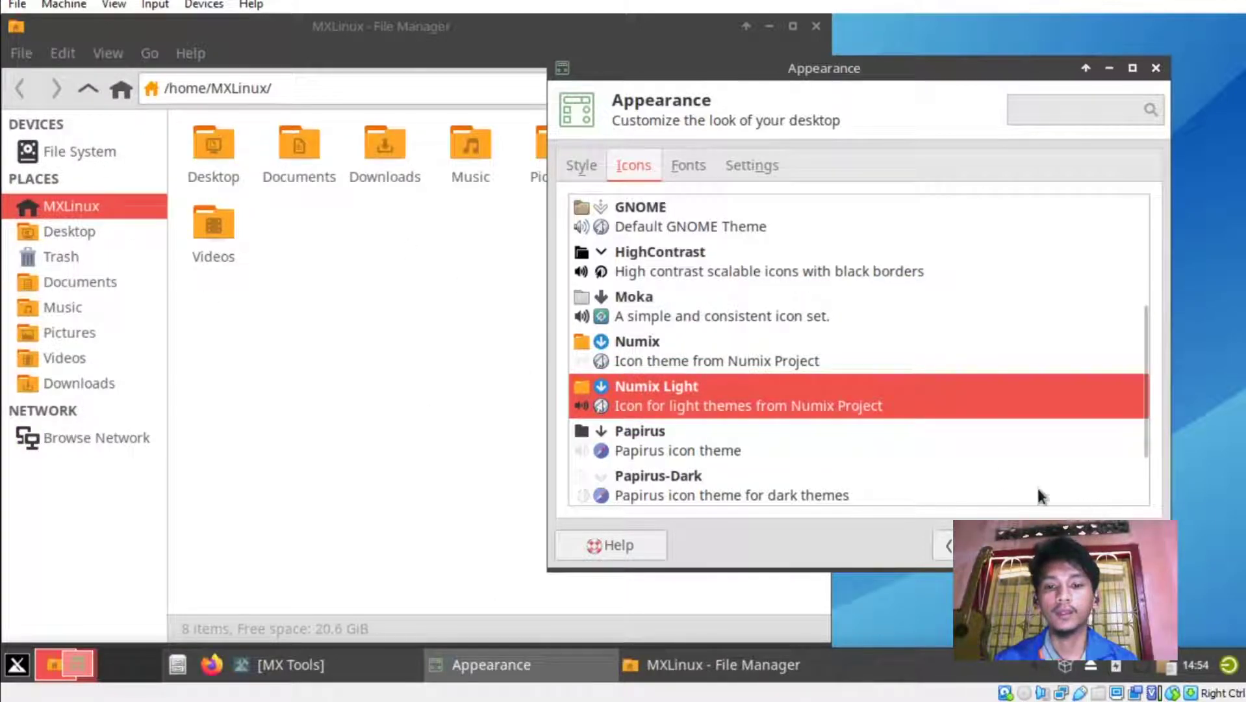
pyautogui.click(691, 166)
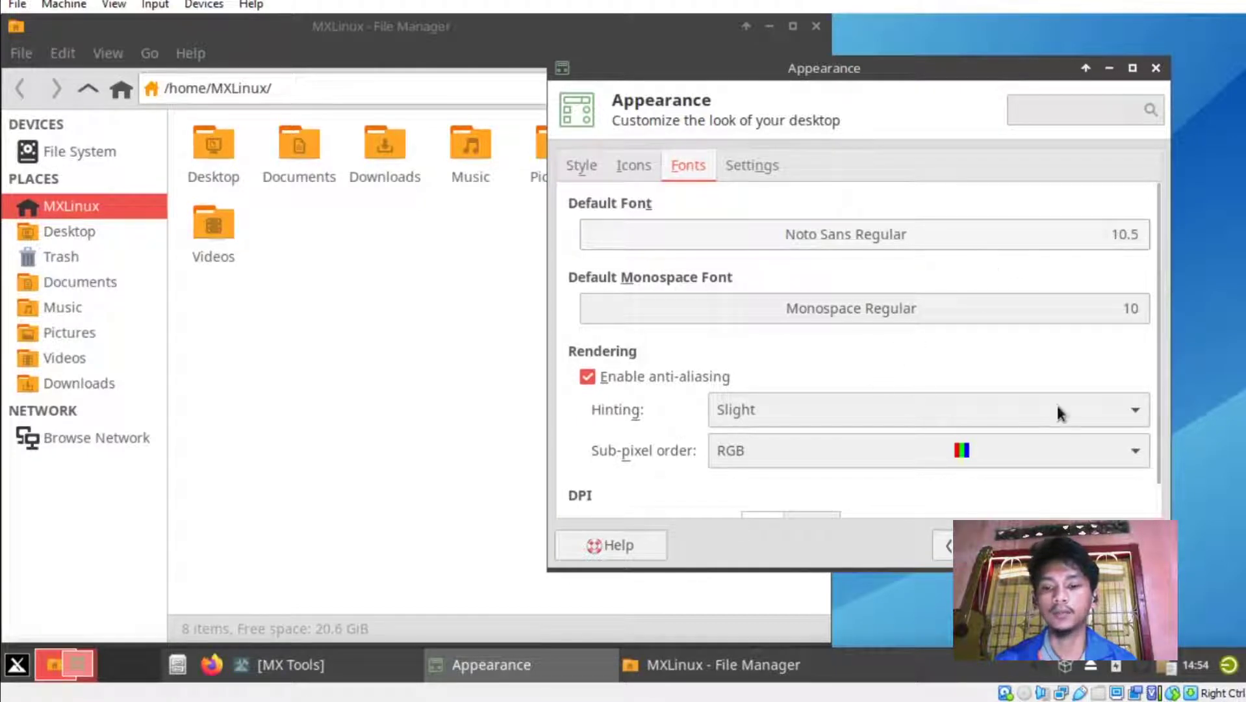
# Review the toolbar and menu Settings page, then close Appearance and the file manager.
pyautogui.click(750, 167)
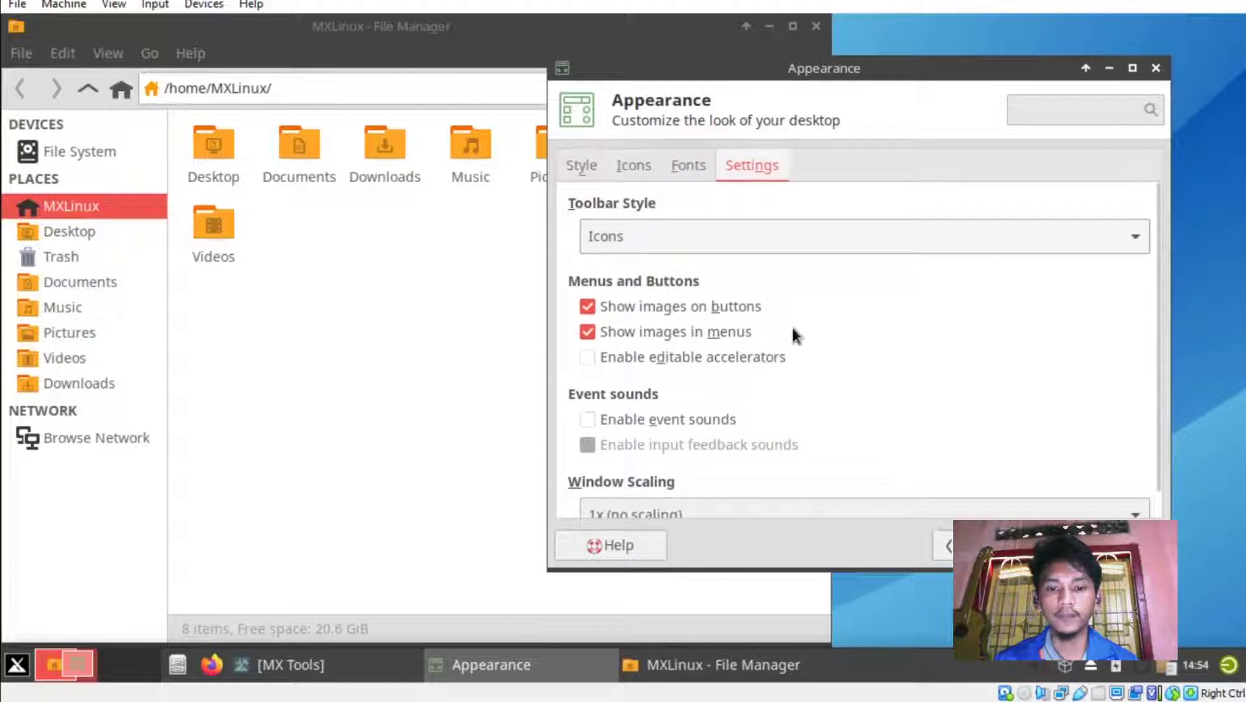
pyautogui.scroll(-1, 792, 327)
pyautogui.scroll(1, 754, 313)
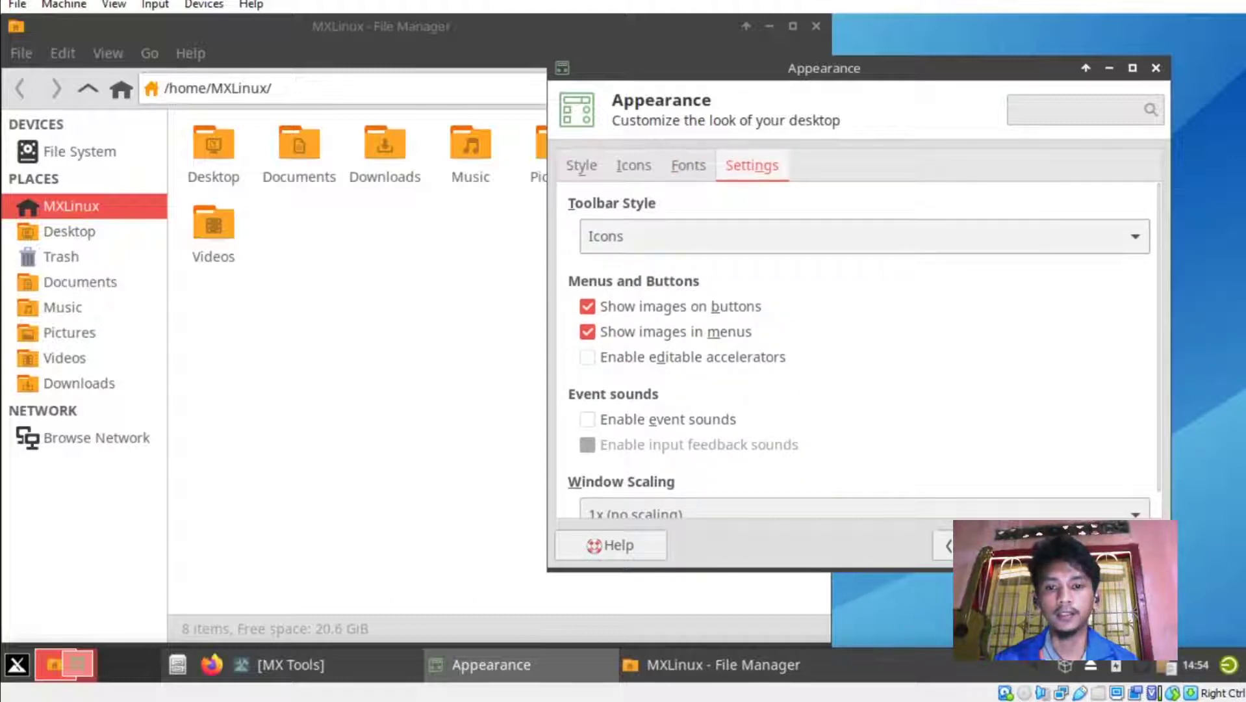
pyautogui.click(1156, 67)
pyautogui.click(817, 26)
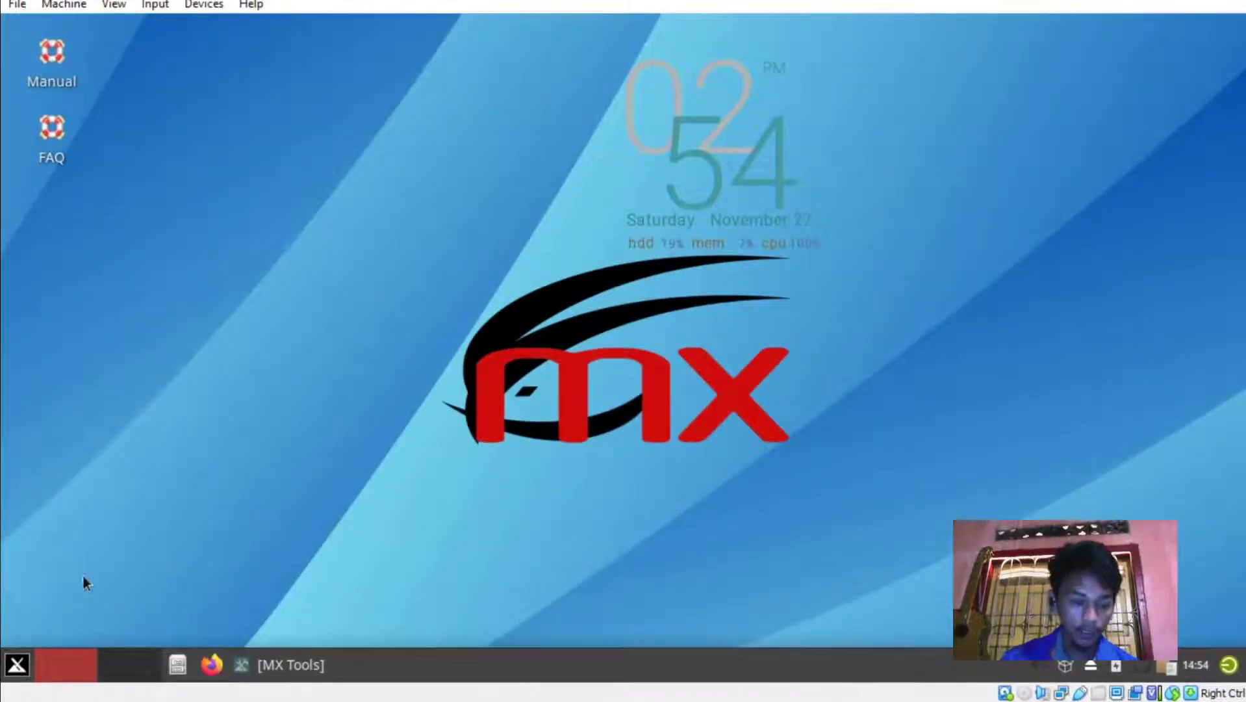
# Open the Whisker Menu properties and check the menu's current layout.
pyautogui.click(16, 664)
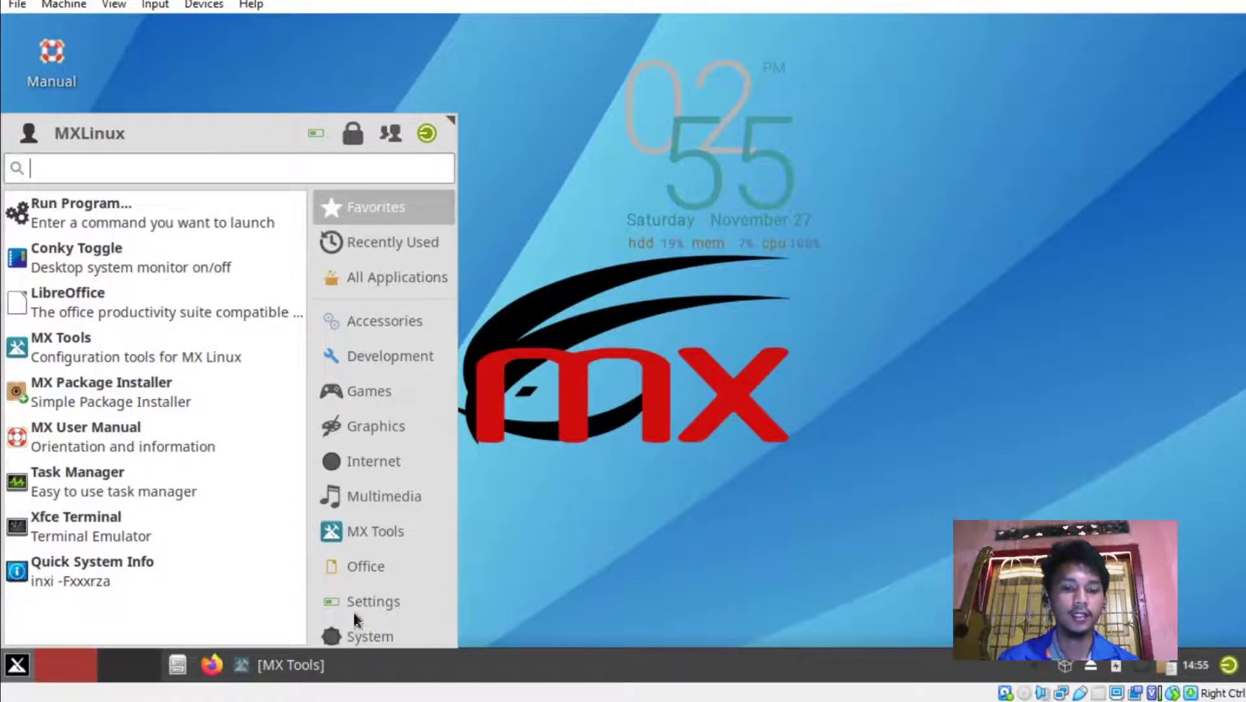
pyautogui.click(793, 463)
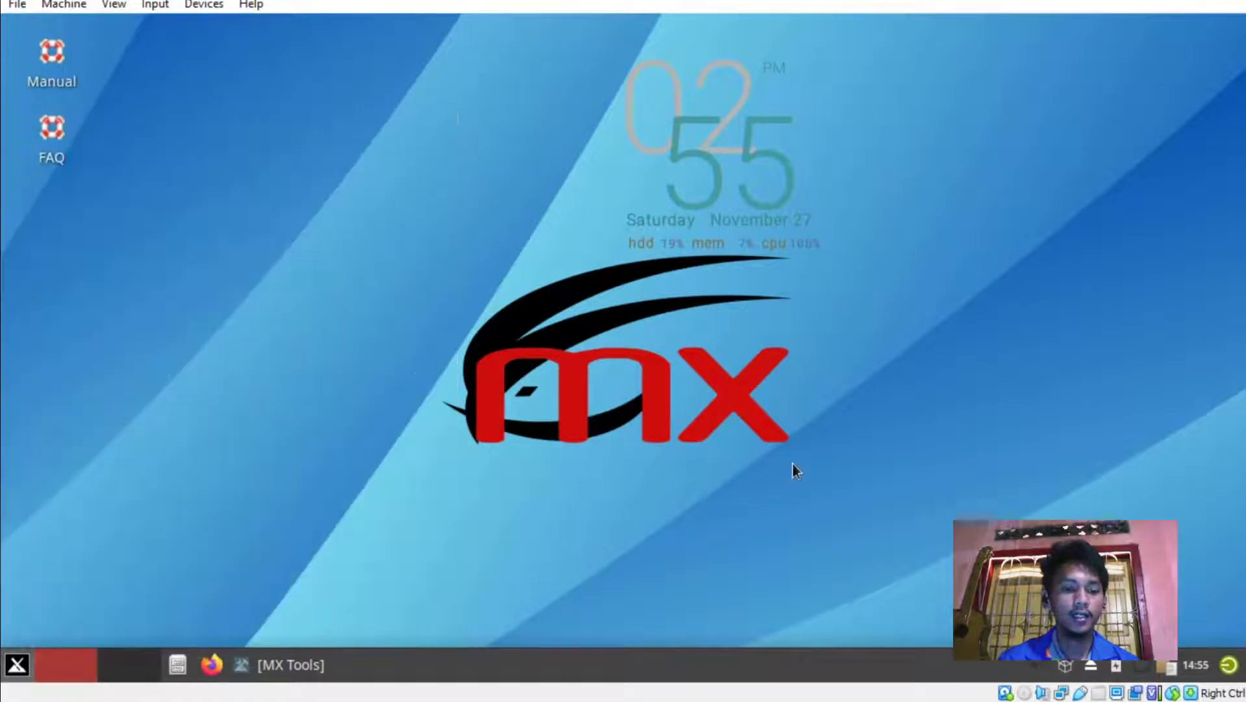
pyautogui.rightClick(18, 665)
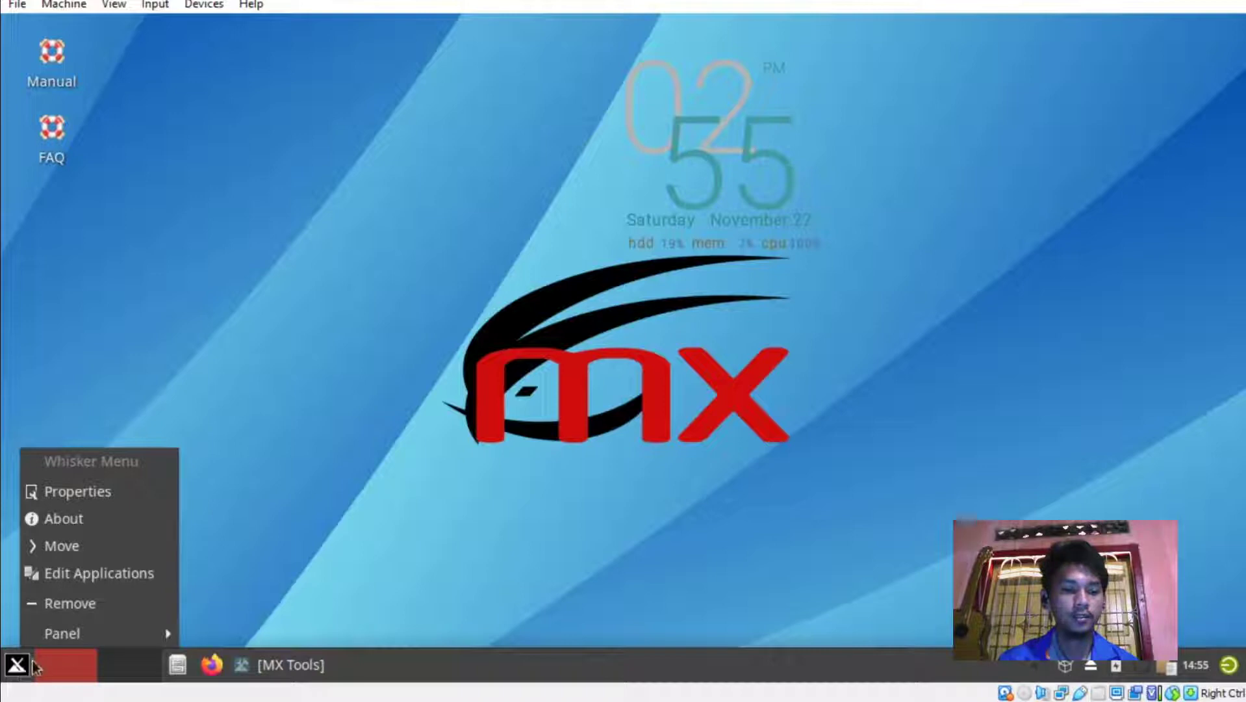
pyautogui.click(92, 490)
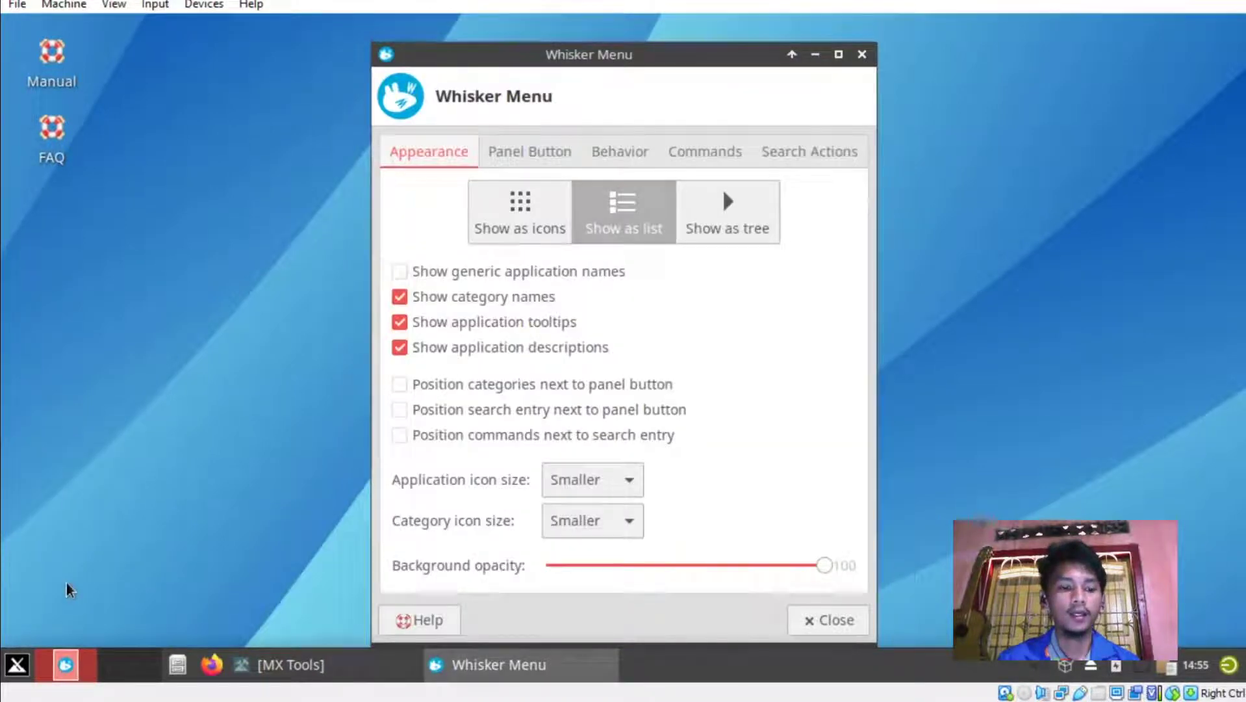
pyautogui.click(17, 664)
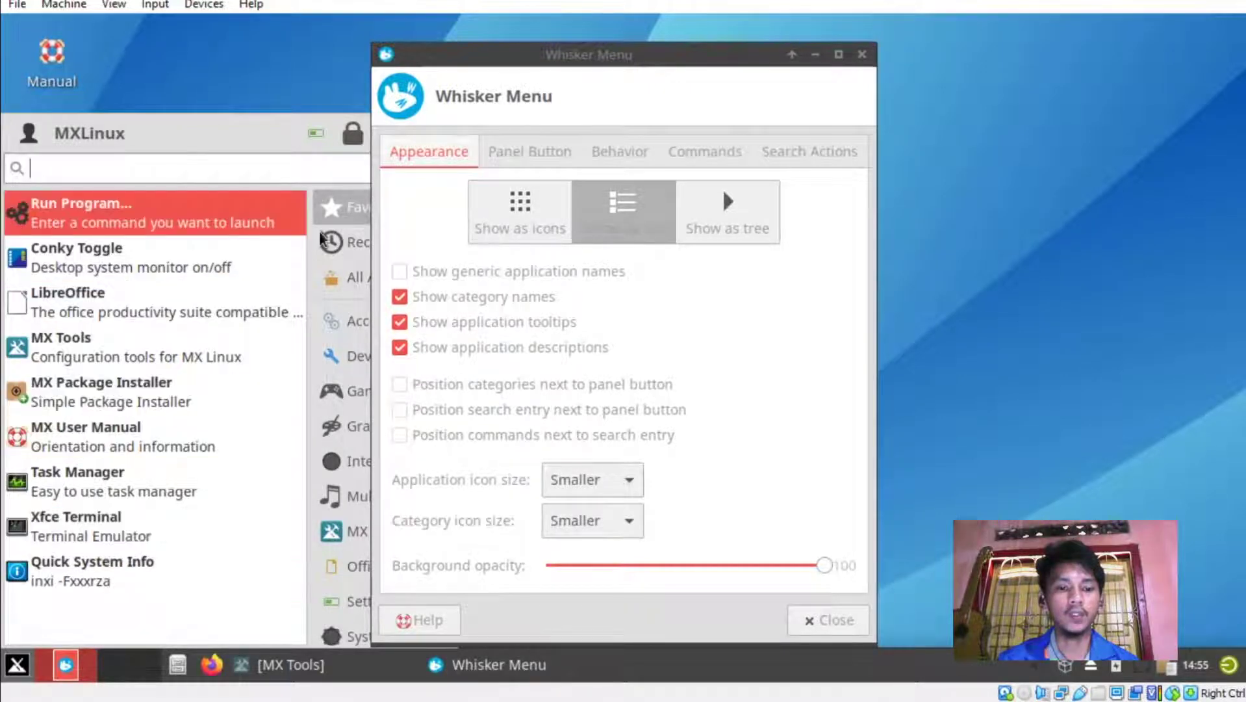
pyautogui.click(338, 242)
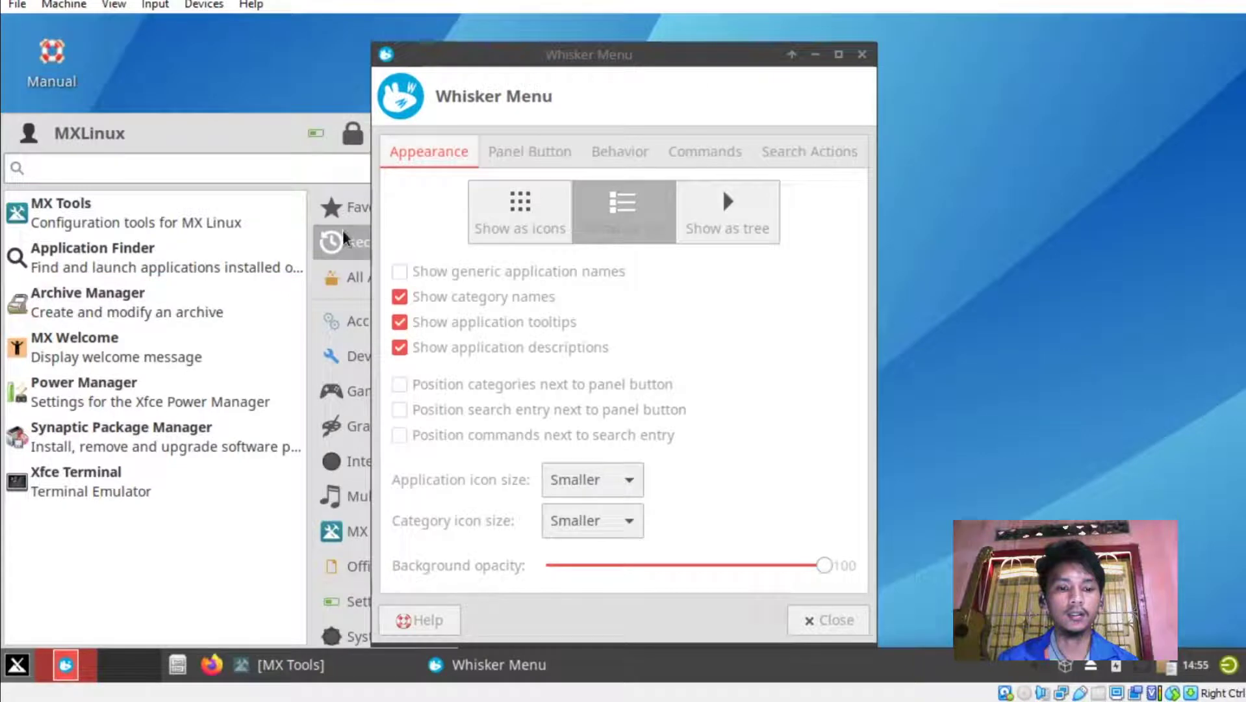
# Position the menu categories next to the panel button and check the new layout.
pyautogui.moveTo(356, 439)
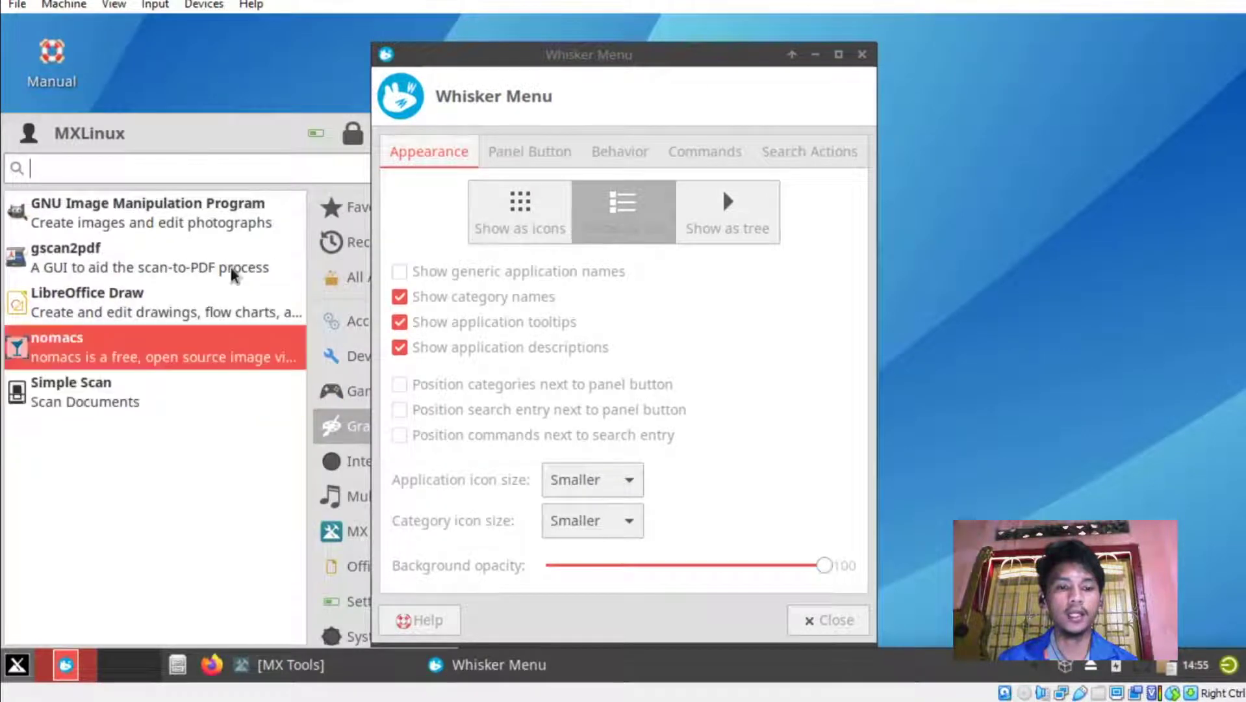
pyautogui.moveTo(351, 321)
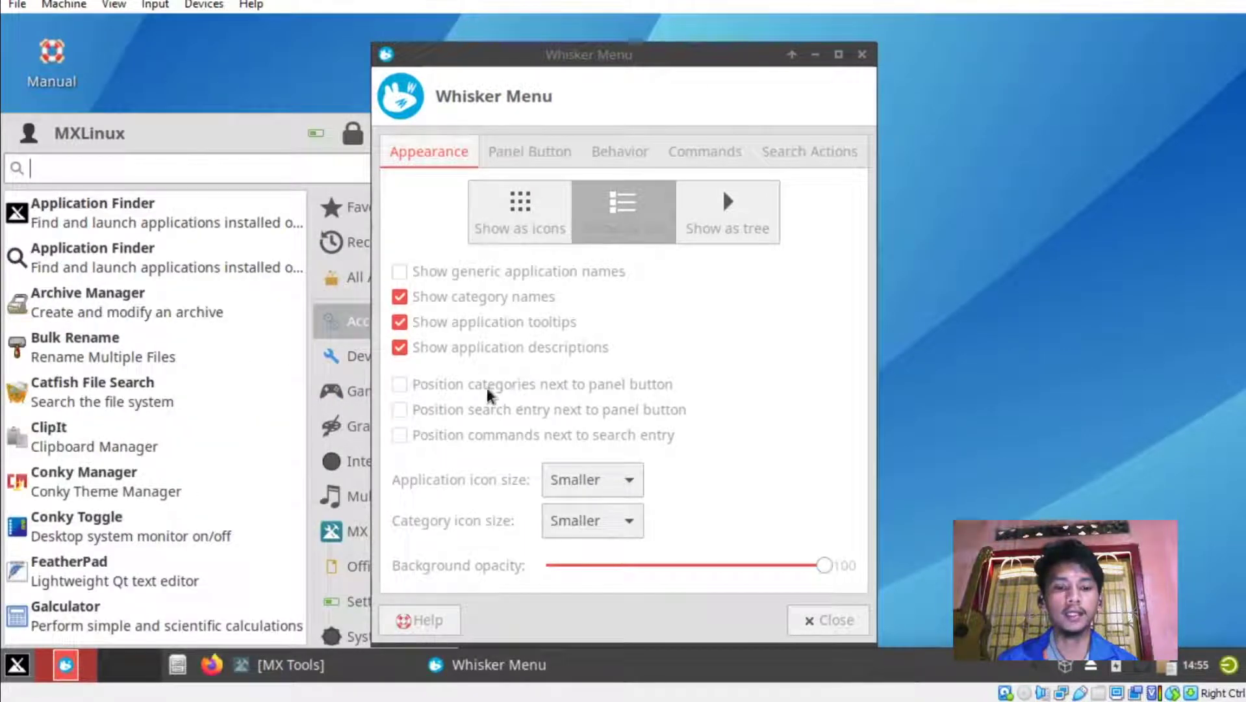
pyautogui.click(399, 384)
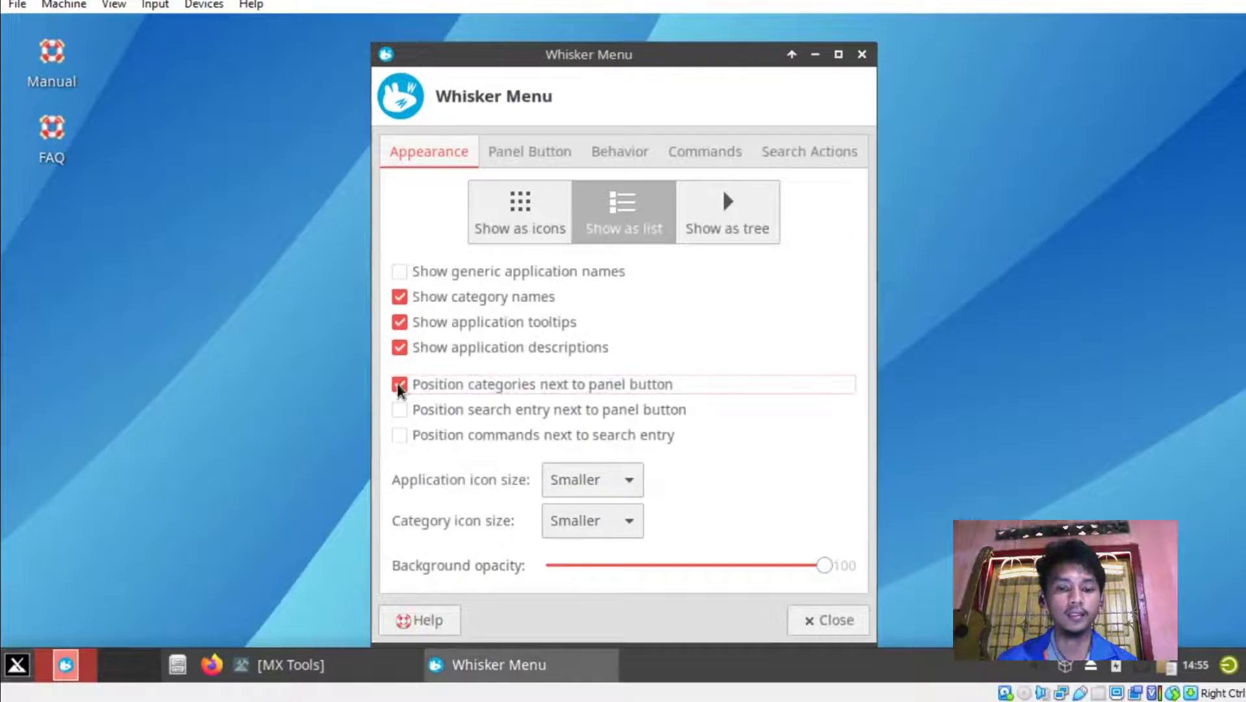
pyautogui.click(16, 663)
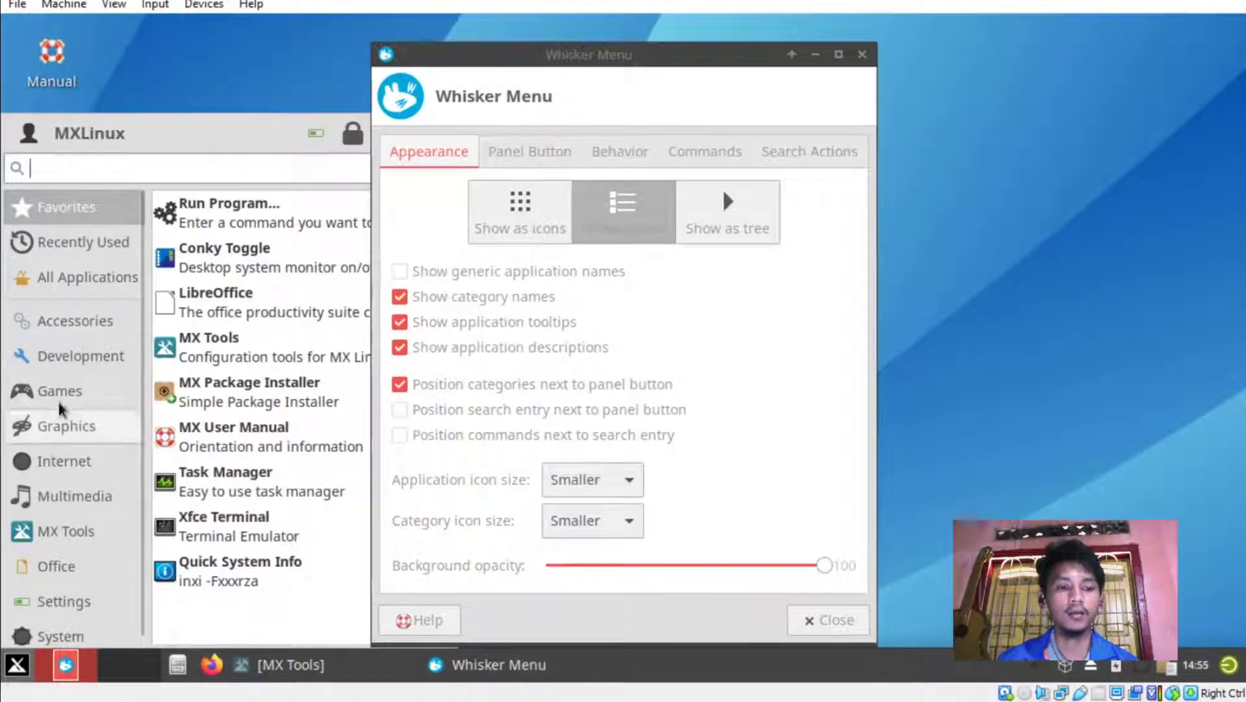
pyautogui.click(61, 352)
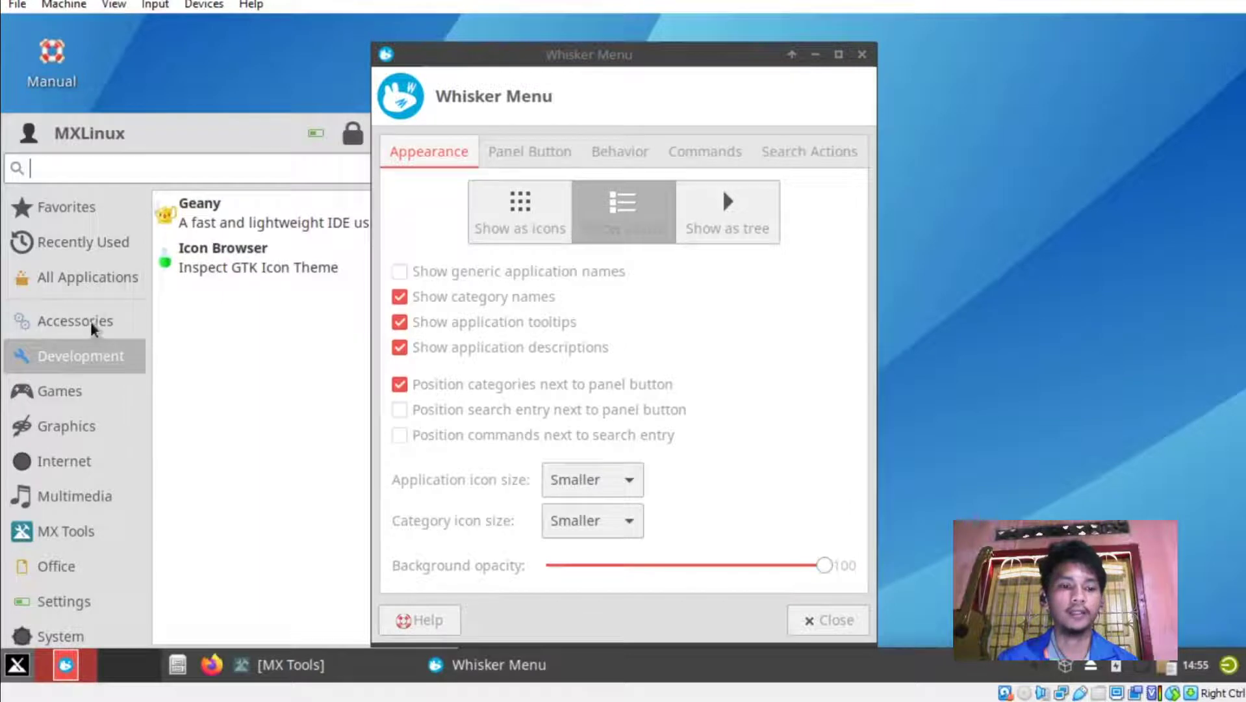
pyautogui.click(71, 242)
pyautogui.click(192, 76)
# Browse the Panel Button, Behavior, Commands and Search Actions settings.
pyautogui.click(537, 153)
pyautogui.click(605, 149)
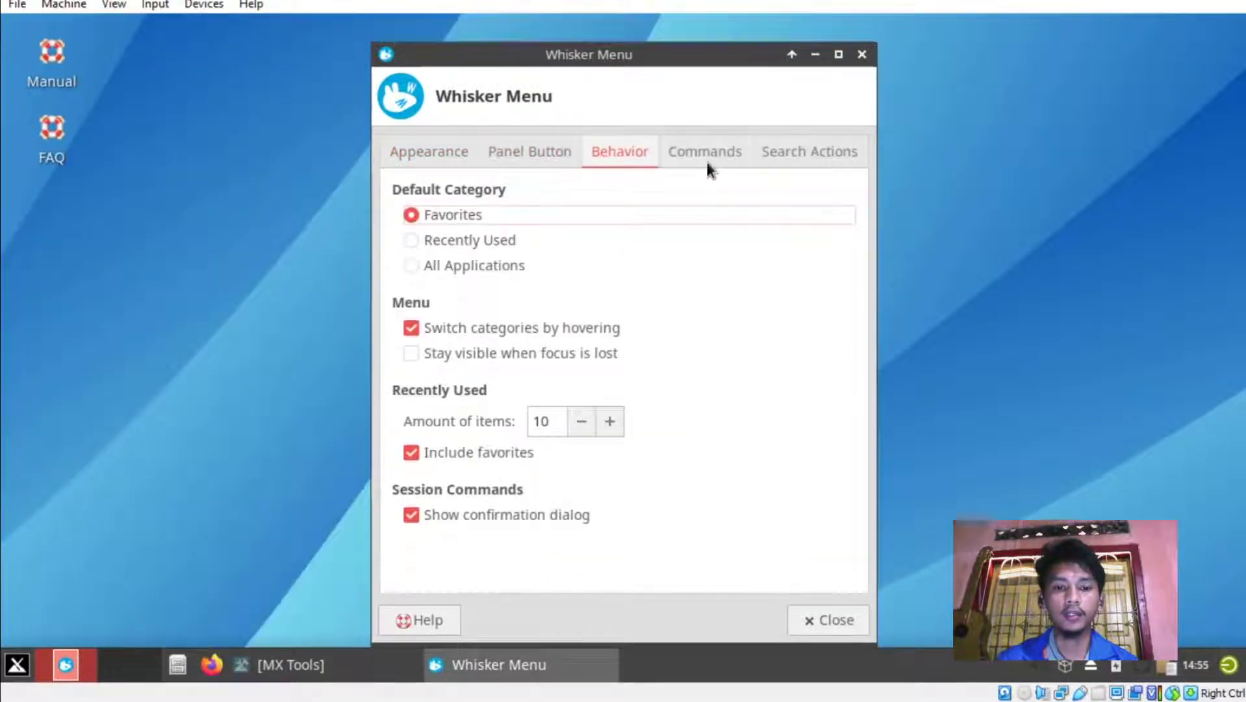
pyautogui.click(708, 155)
pyautogui.click(807, 151)
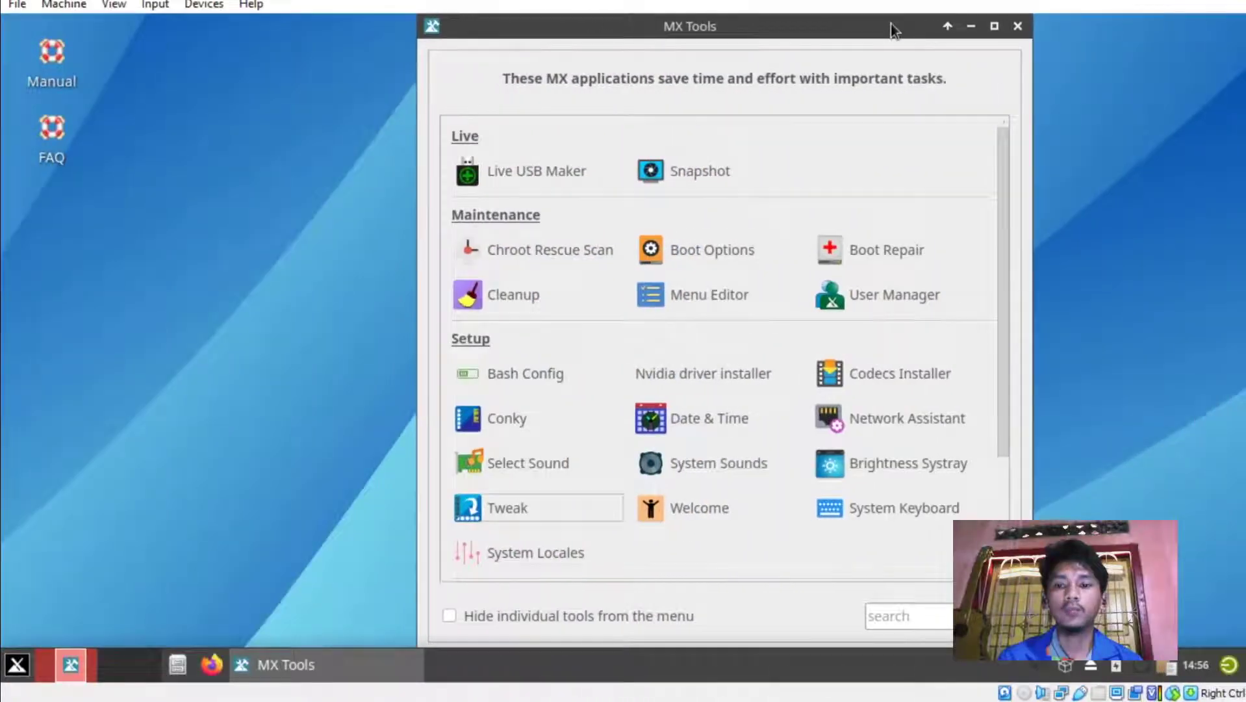
# Minimize MX Tools and launch Conky Manager by searching 'conky' in the menu.
pyautogui.click(970, 25)
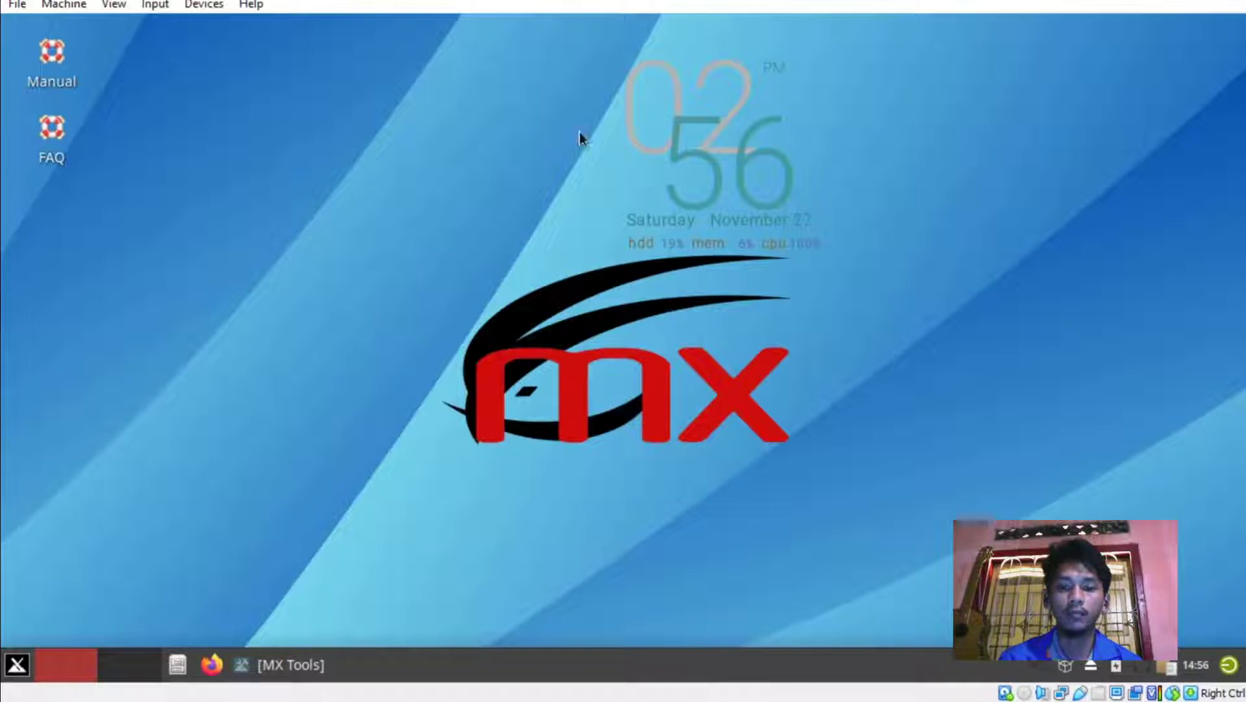
pyautogui.click(16, 663)
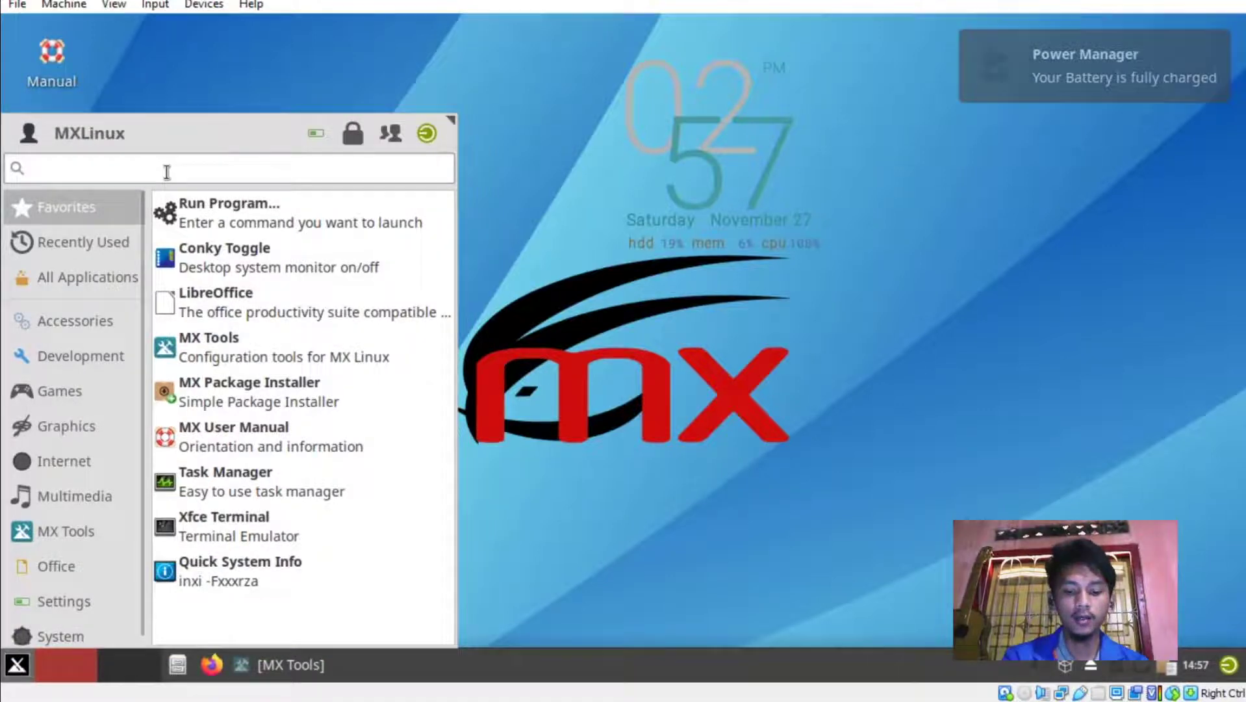
pyautogui.write('conky')
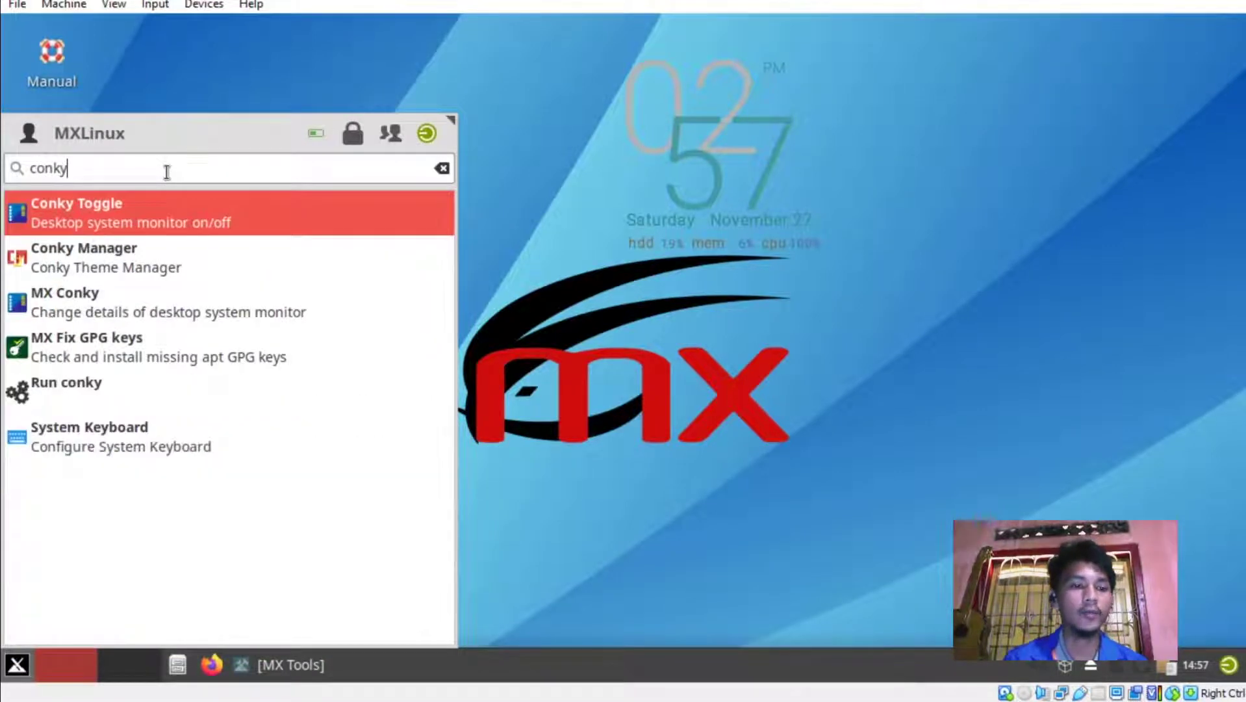
pyautogui.click(103, 261)
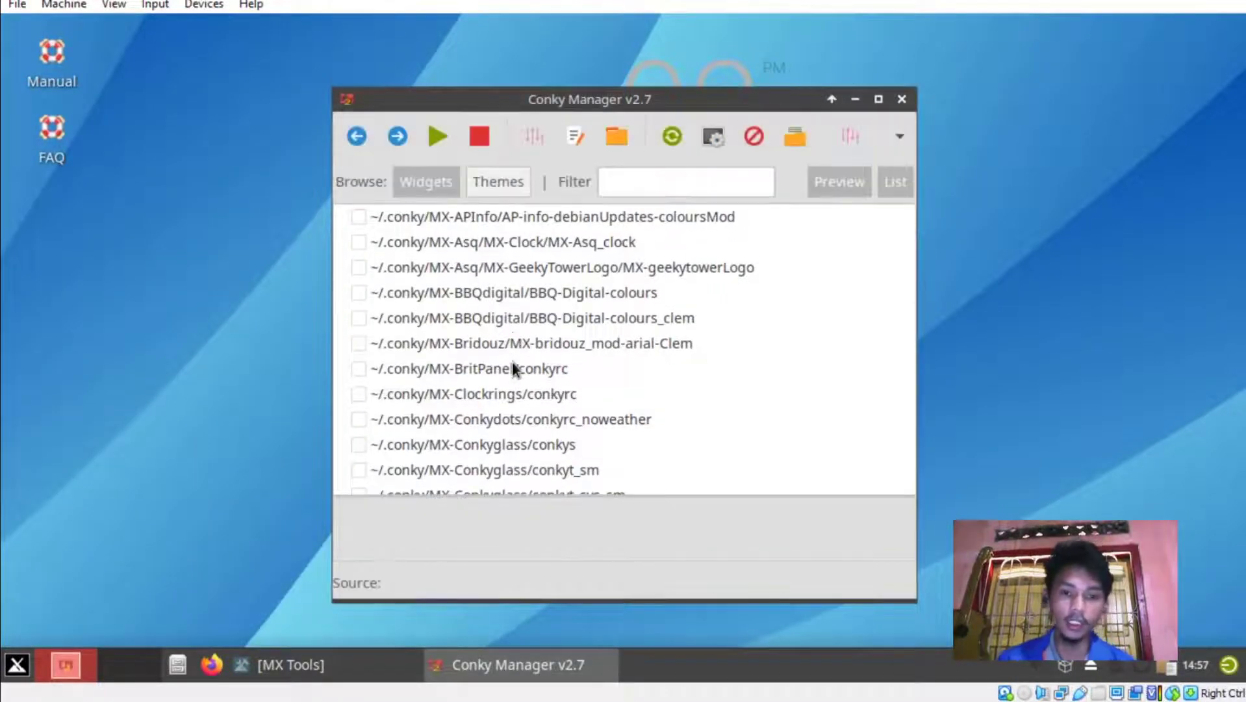
pyautogui.scroll(-3, 503, 376)
pyautogui.moveTo(532, 106); pyautogui.dragTo(182, 103)
pyautogui.moveTo(386, 95); pyautogui.dragTo(787, 78)
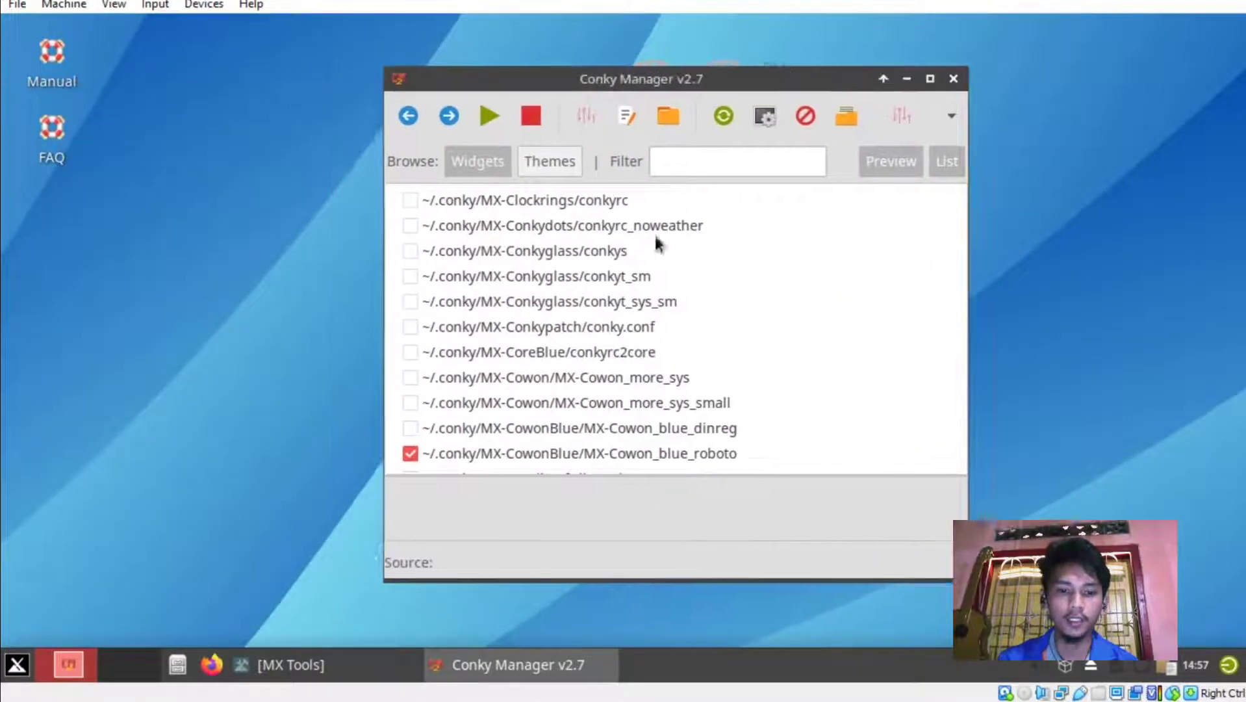
# Toggle the MX-Cowon_blue_roboto and MIUI widgets, leaving the MIUI clock turned off.
pyautogui.click(409, 454)
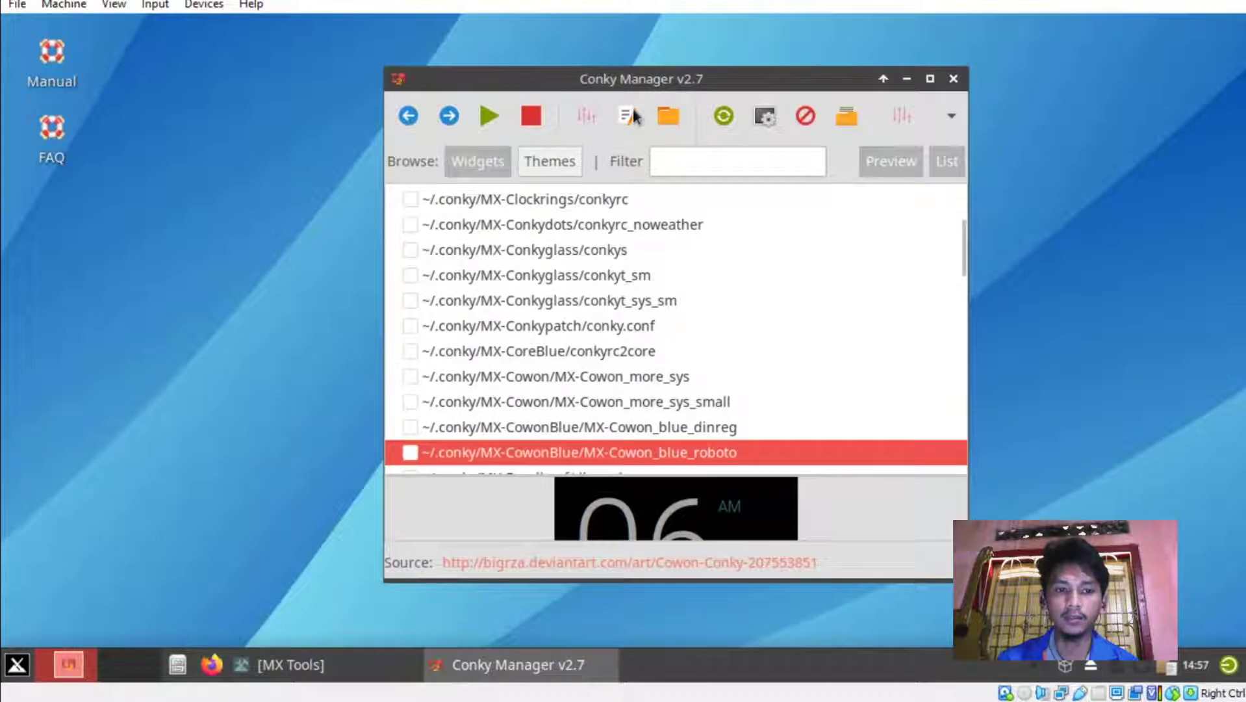
pyautogui.moveTo(636, 69); pyautogui.dragTo(636, 132)
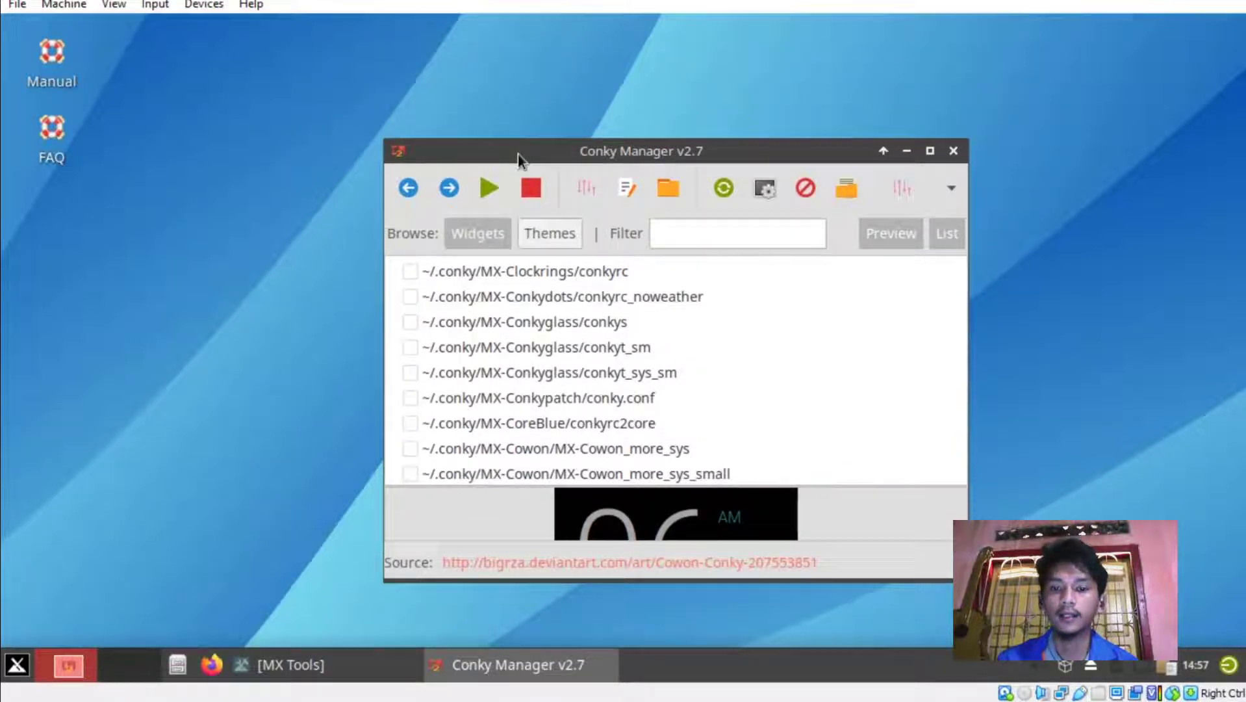
pyautogui.moveTo(518, 152); pyautogui.dragTo(512, 120)
pyautogui.scroll(-2, 611, 430)
pyautogui.scroll(-4, 611, 430)
pyautogui.scroll(-2, 612, 431)
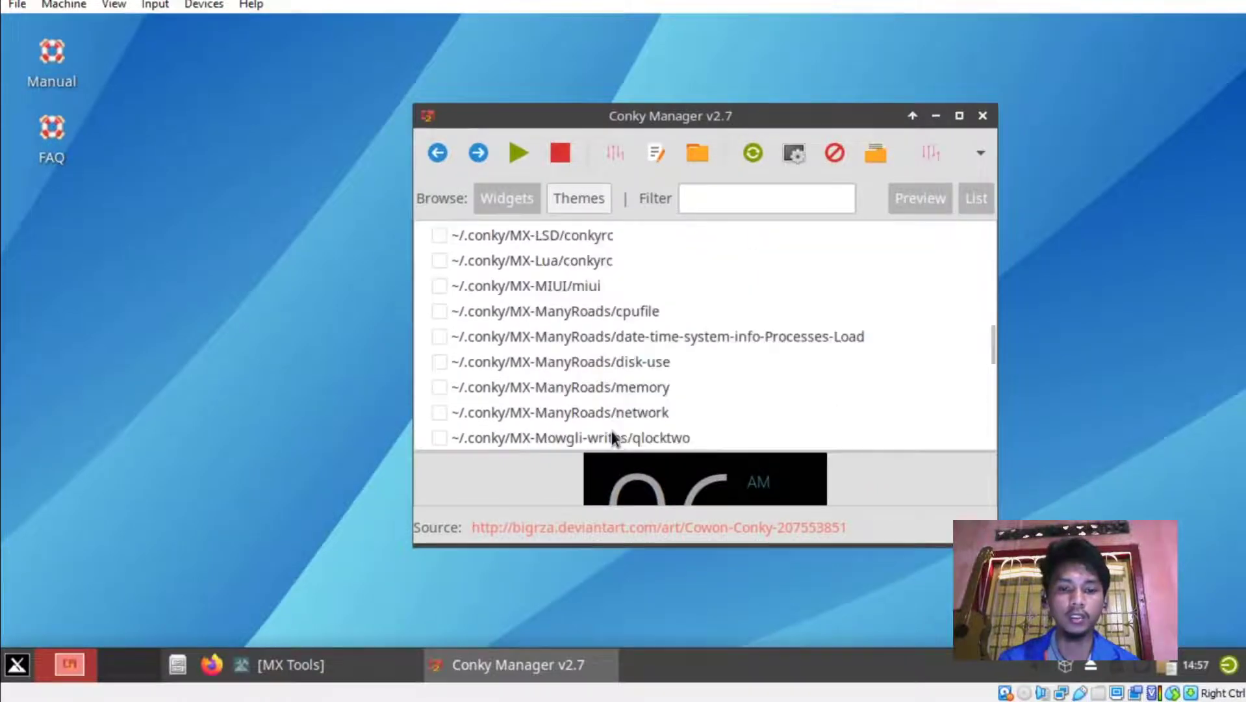
pyautogui.scroll(5, 612, 431)
pyautogui.scroll(-2, 561, 397)
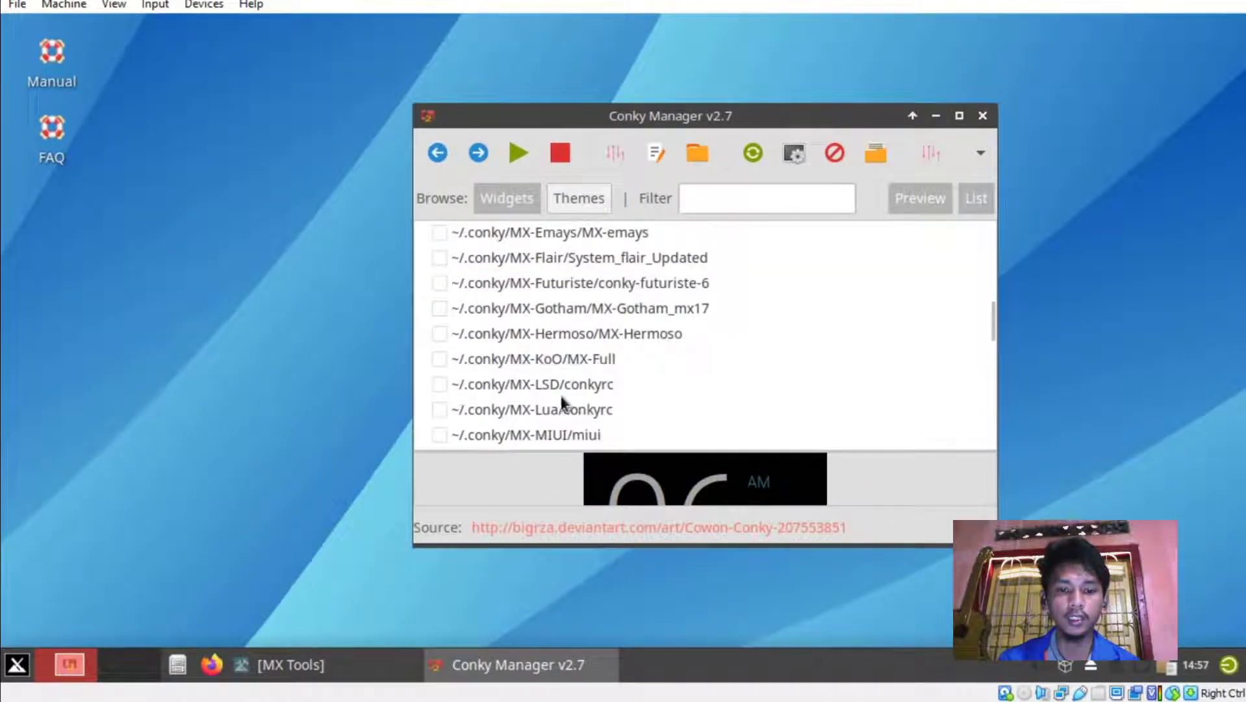
pyautogui.click(440, 435)
pyautogui.moveTo(707, 117); pyautogui.dragTo(673, 121)
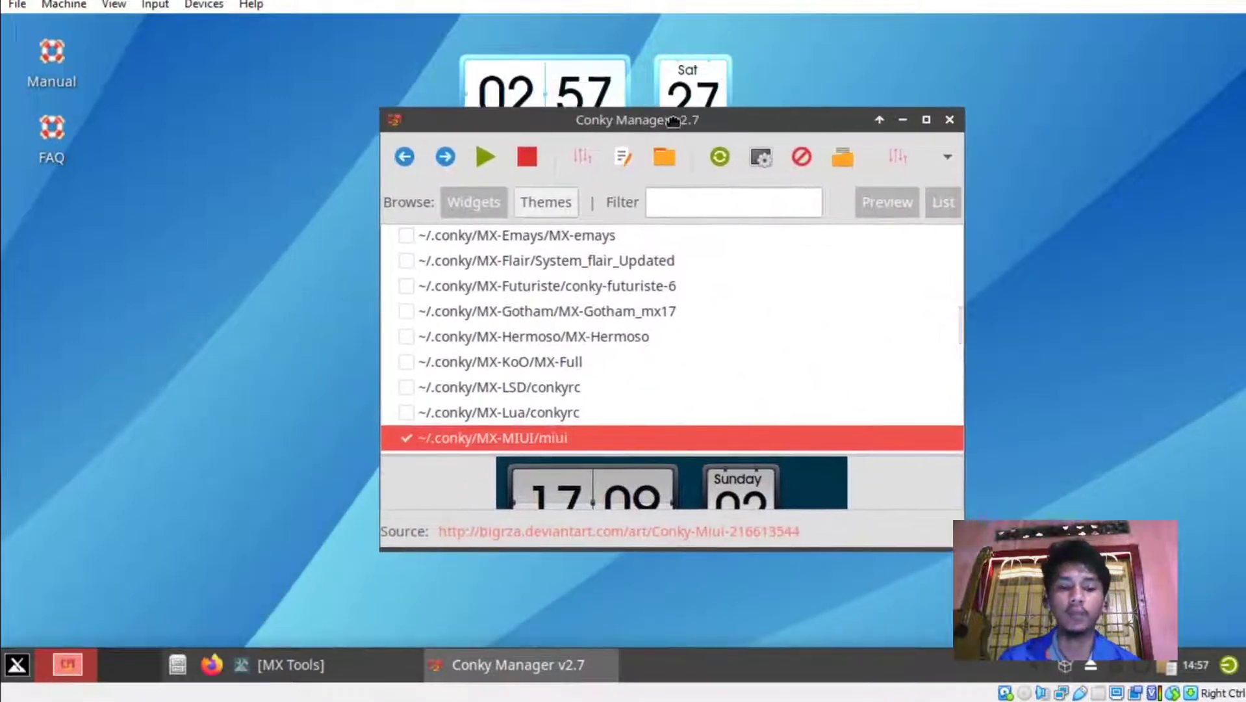
pyautogui.click(405, 437)
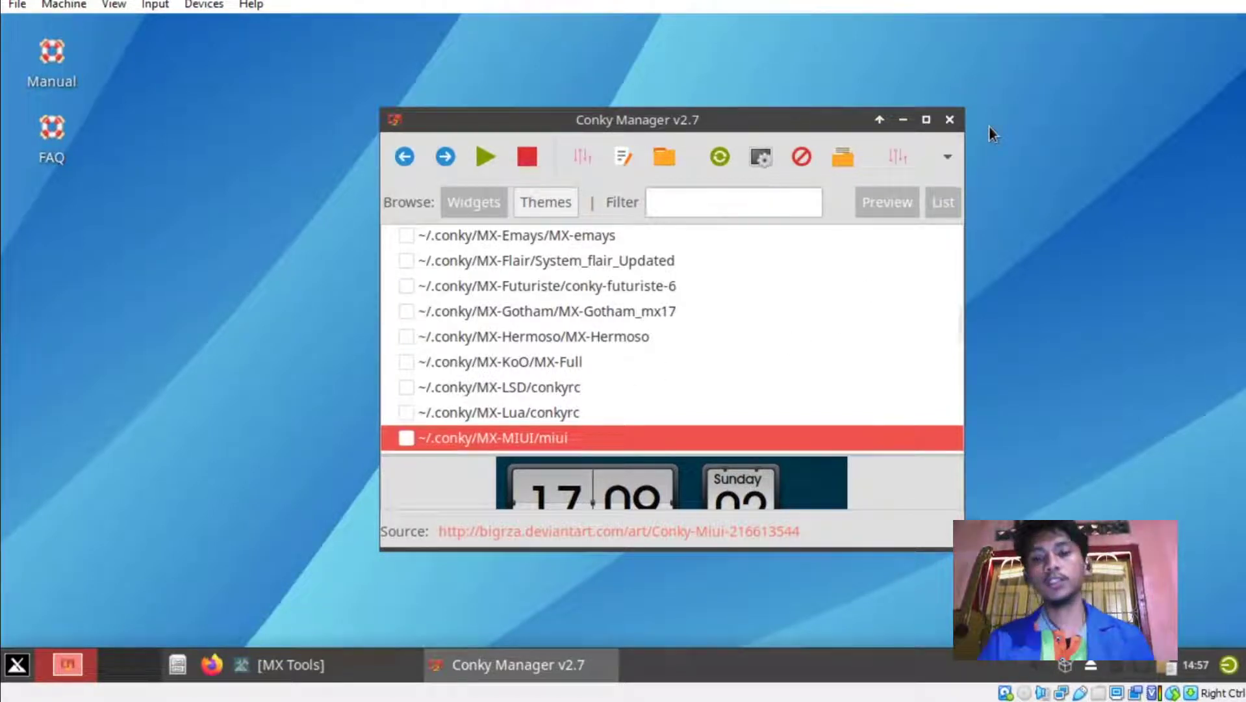
# Close Conky Manager and bring MX Tools back, shifting it slightly left.
pyautogui.click(951, 121)
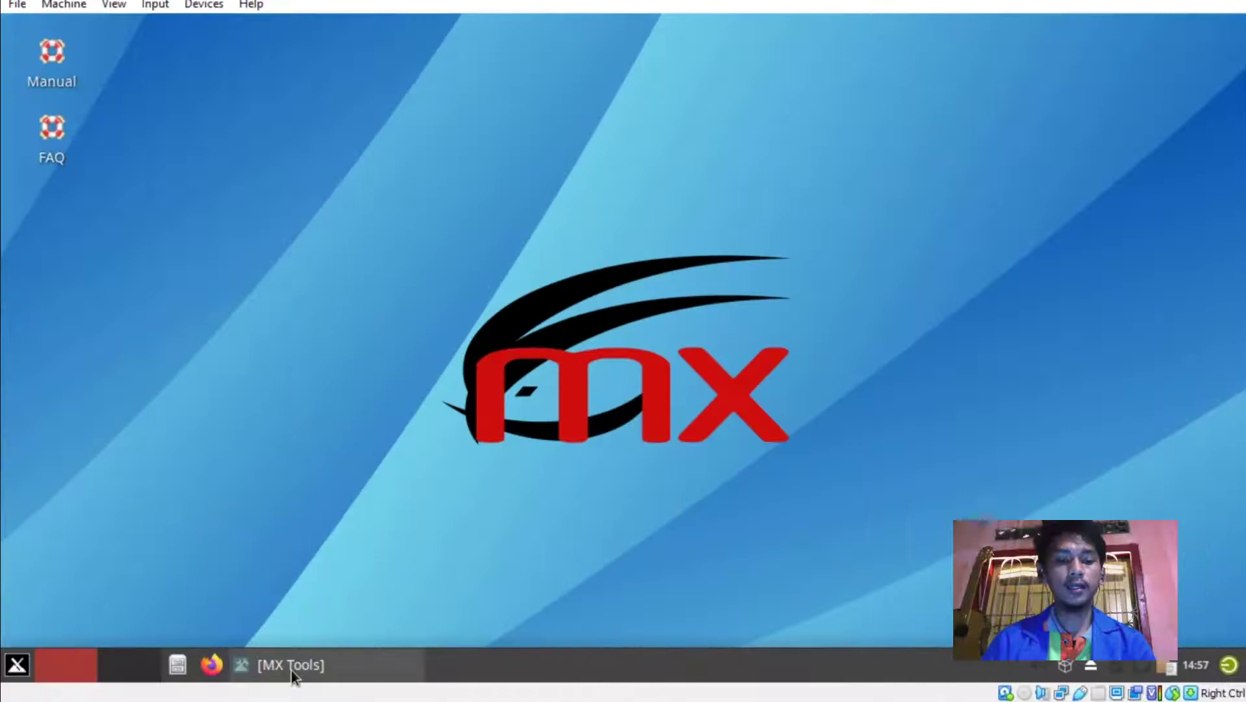
pyautogui.click(291, 670)
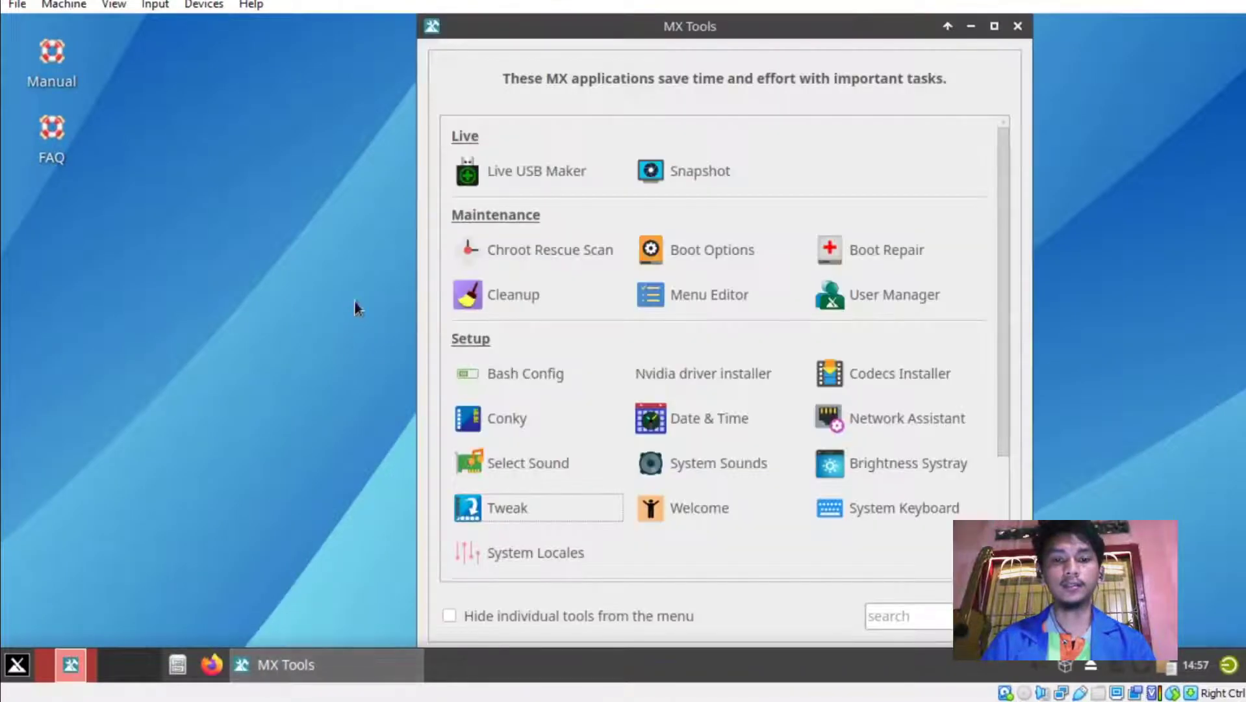
pyautogui.moveTo(652, 33); pyautogui.dragTo(609, 34)
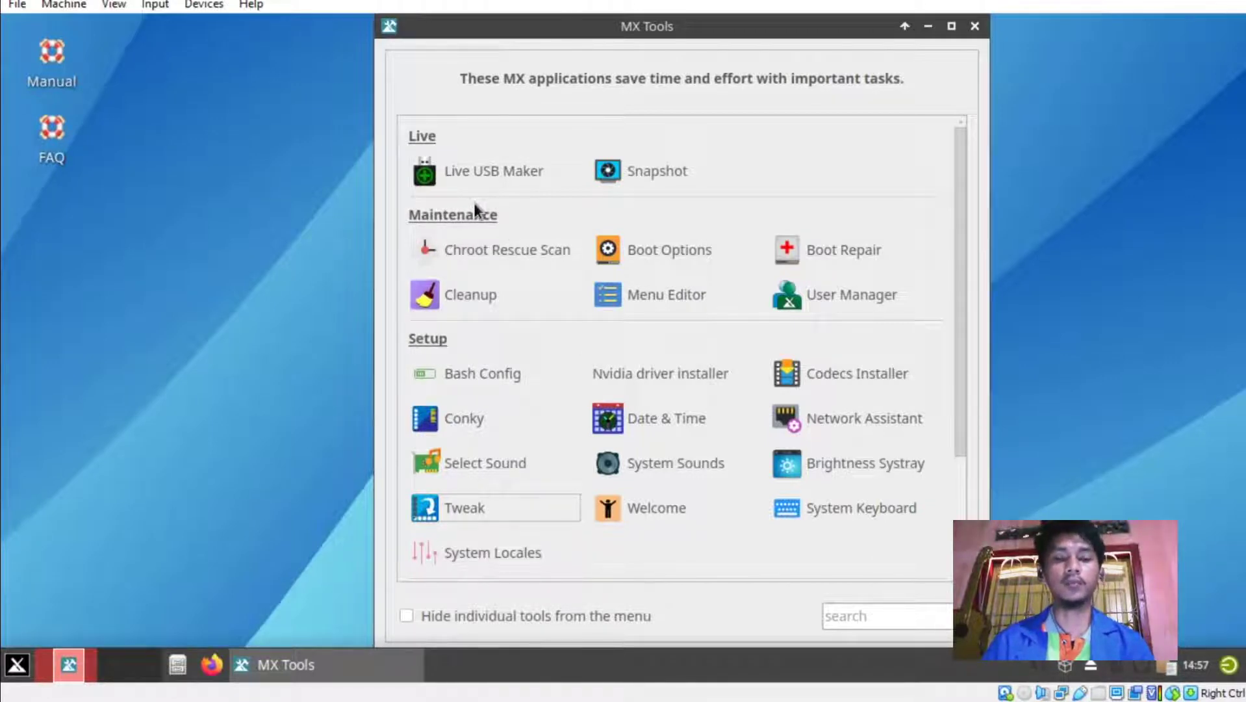
# Open Boot Options from MX Tools and authenticate with the password.
pyautogui.click(652, 251)
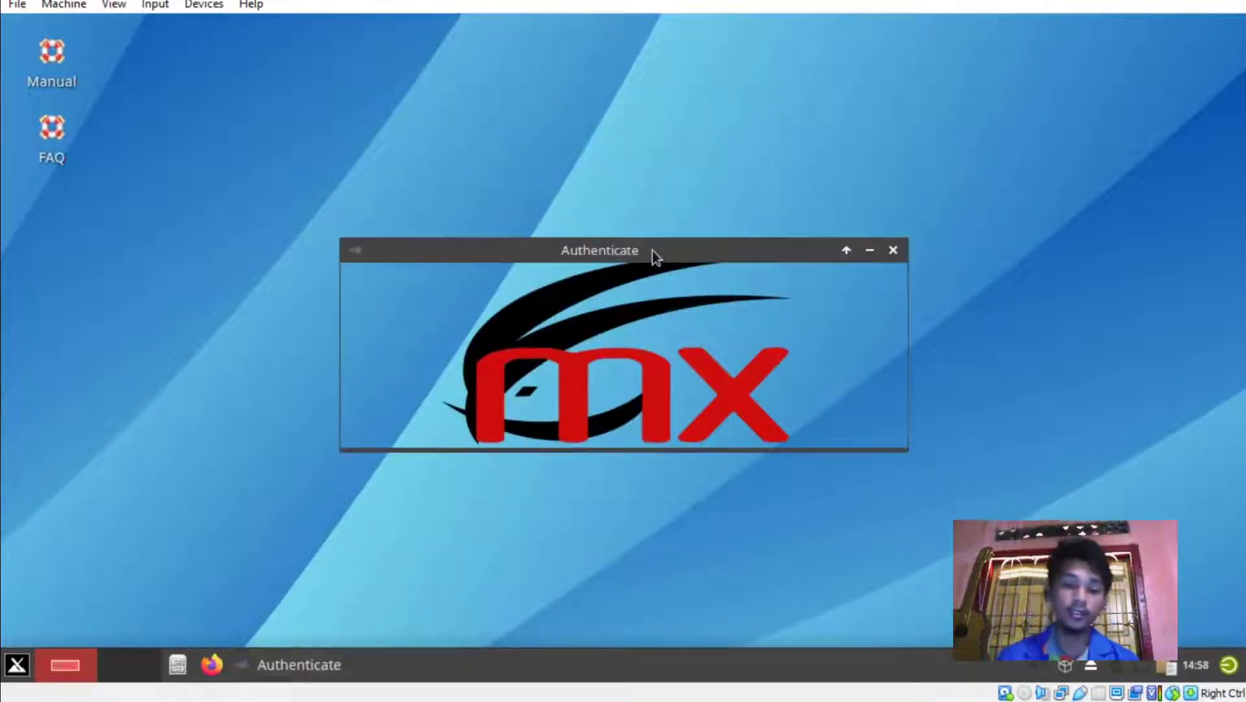
pyautogui.write('•••••••')
pyautogui.press('Return')
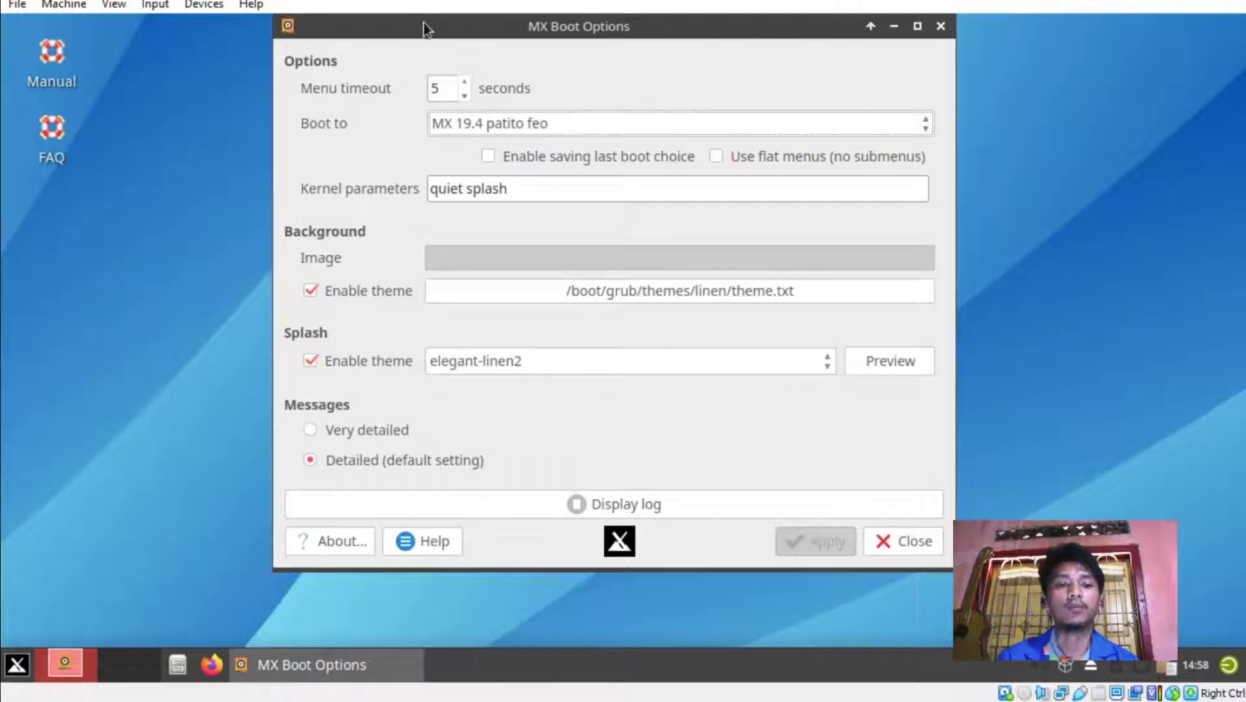
pyautogui.moveTo(424, 22); pyautogui.dragTo(484, 53)
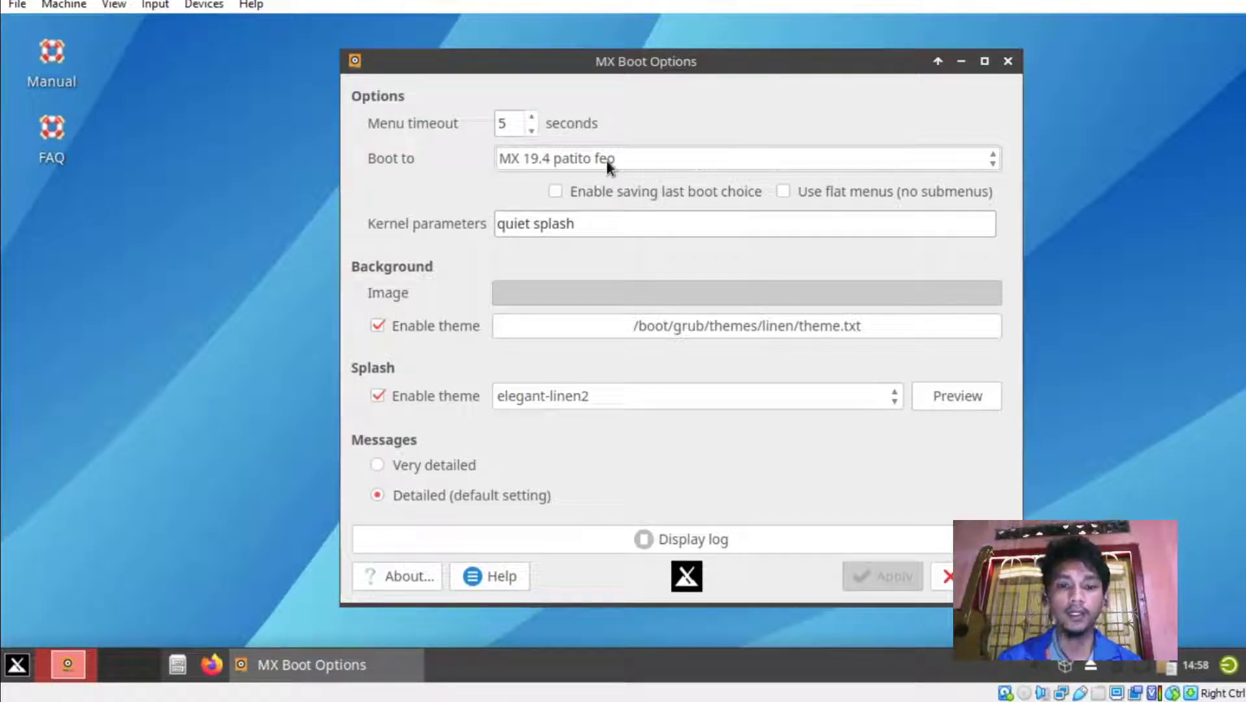
# Set the boot menu timeout to 0 seconds, apply, and close Boot Options and MX Tools.
pyautogui.click(528, 119)
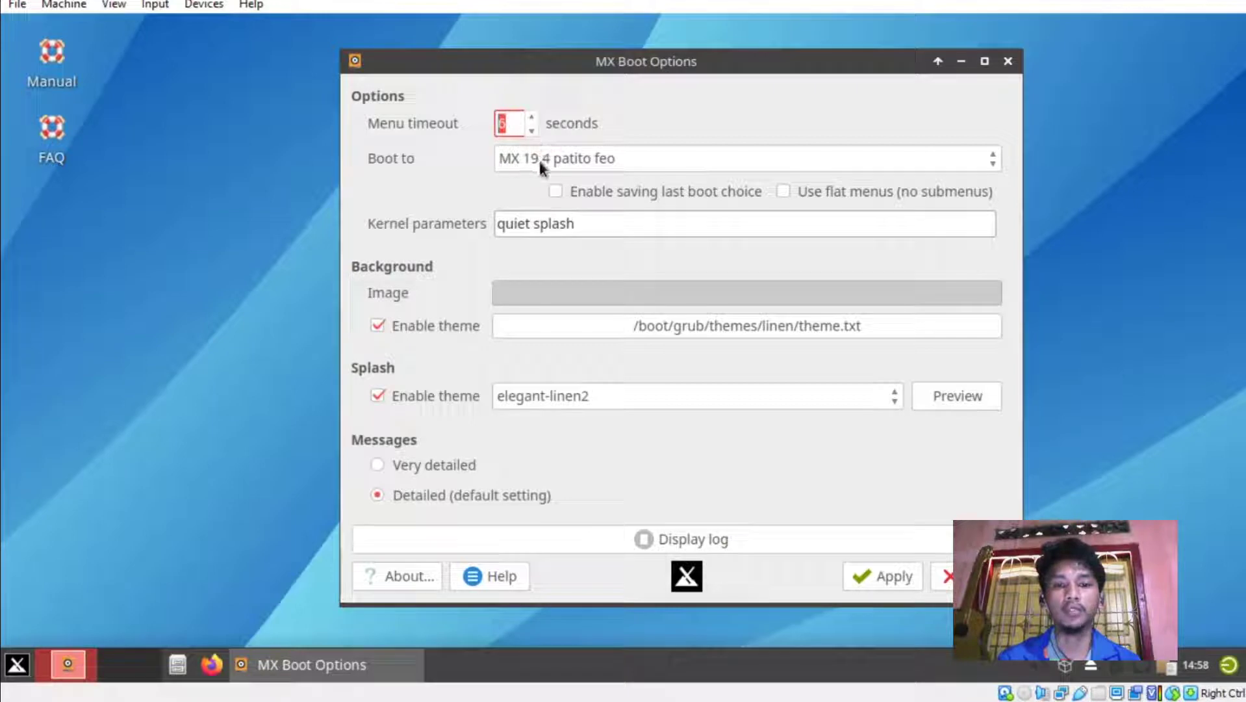
pyautogui.click(532, 131)
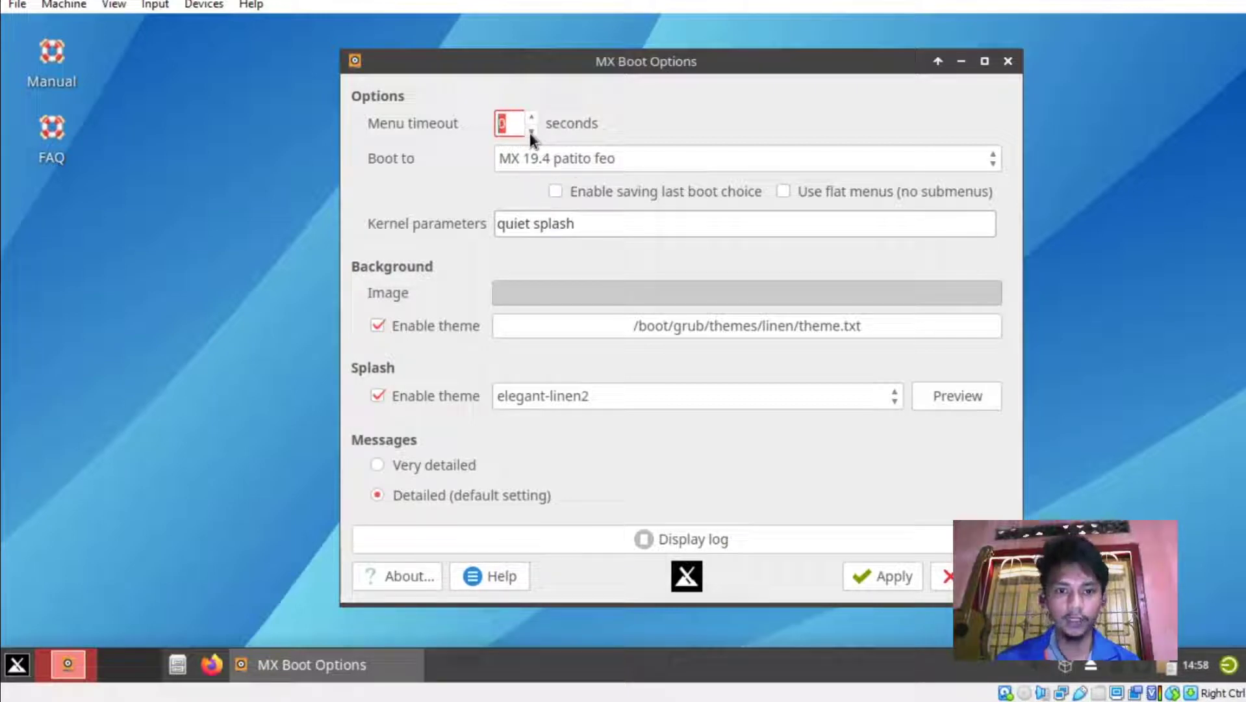
pyautogui.click(885, 578)
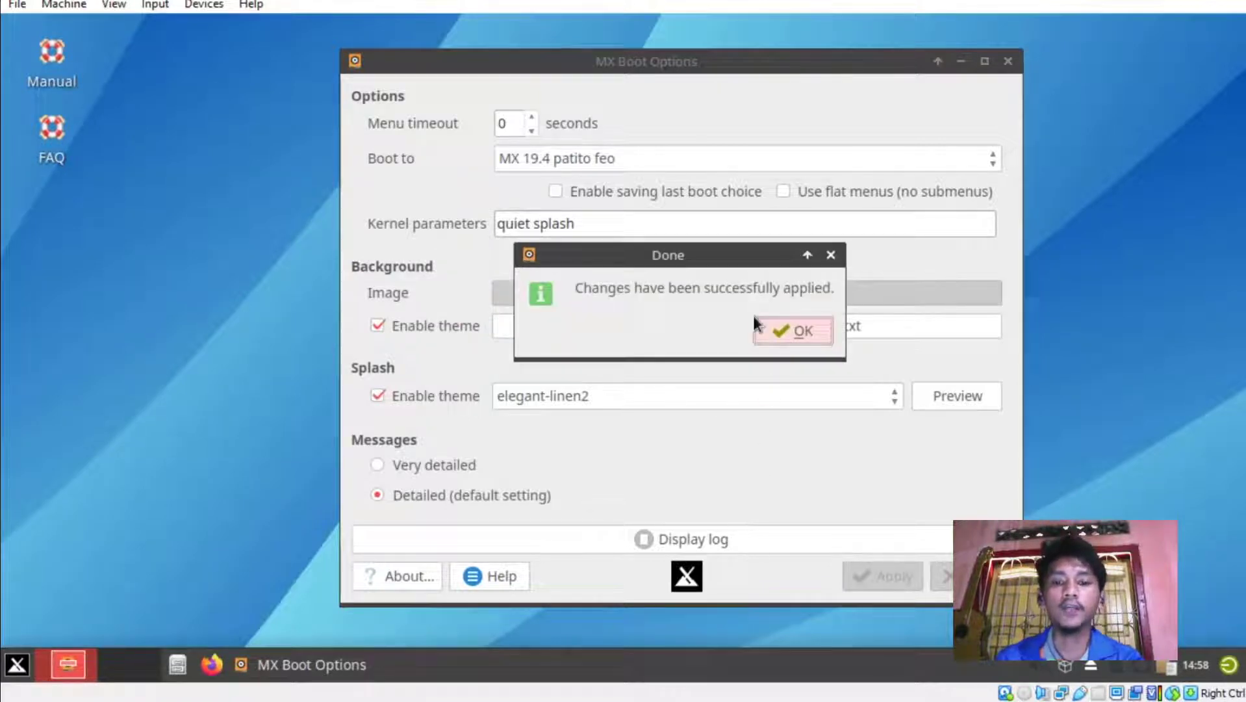
pyautogui.click(796, 331)
pyautogui.click(968, 576)
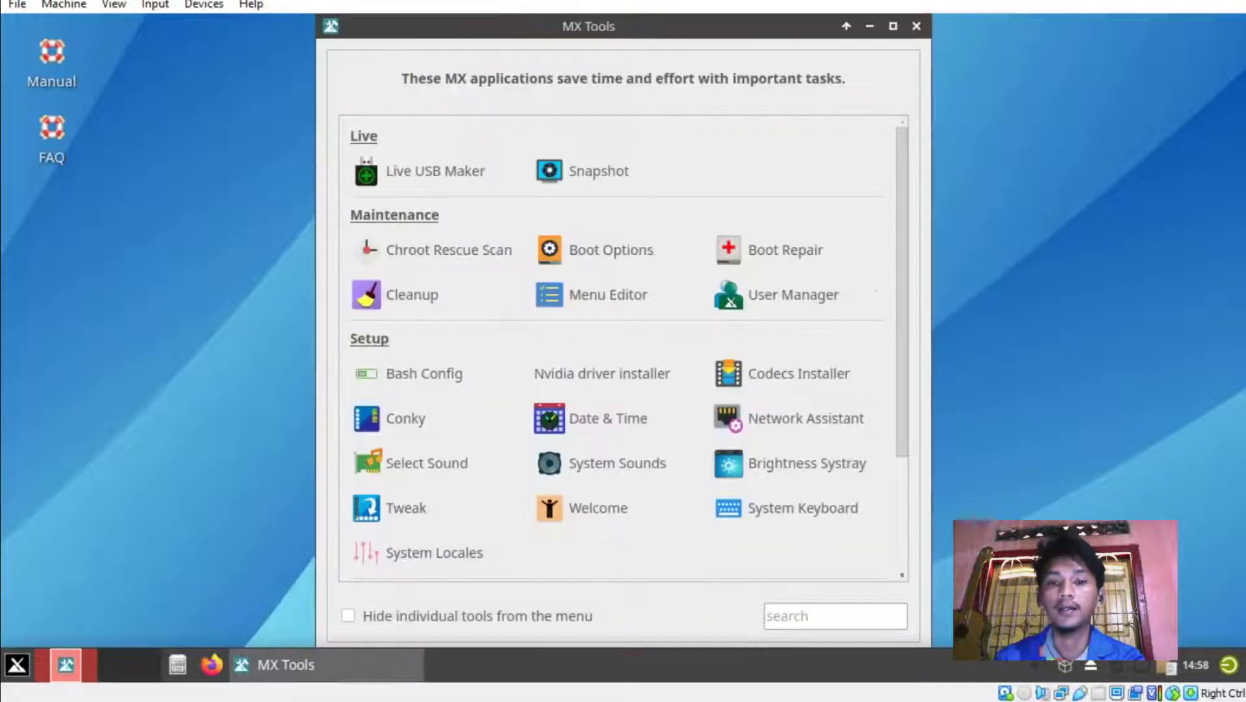
pyautogui.click(916, 26)
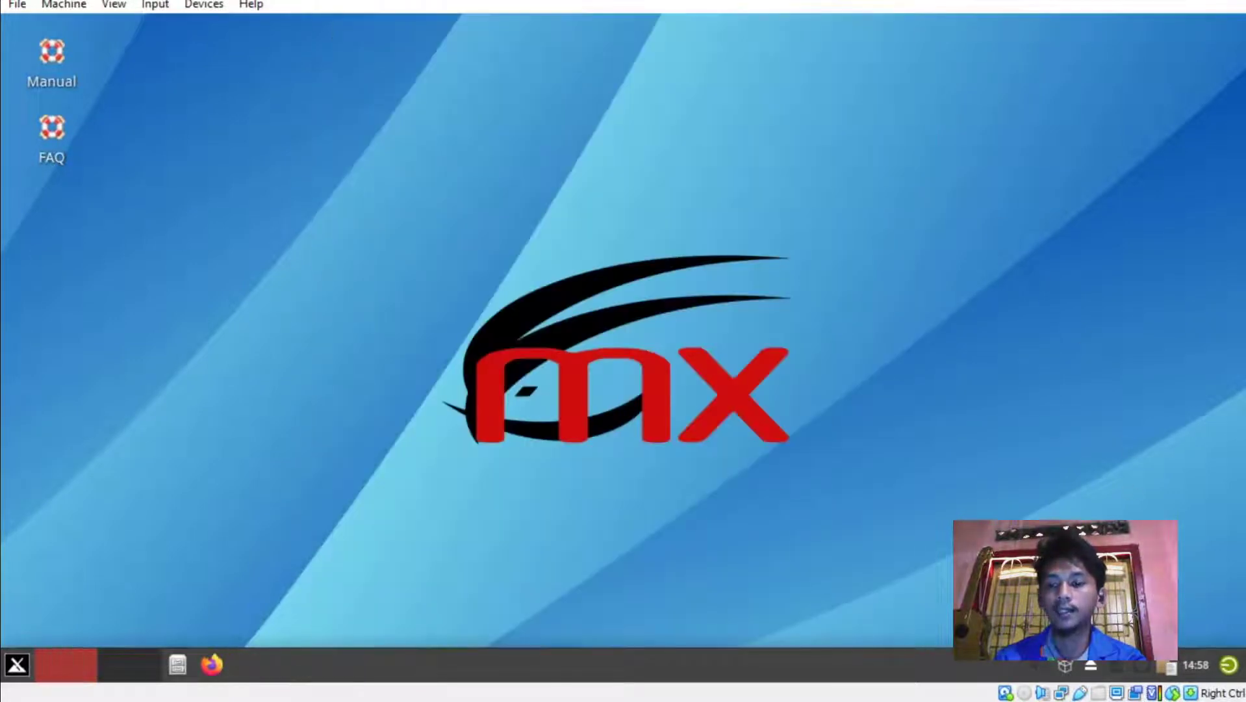
# Restart MX Linux from the panel's power icon via the Log out dialog.
pyautogui.click(1227, 669)
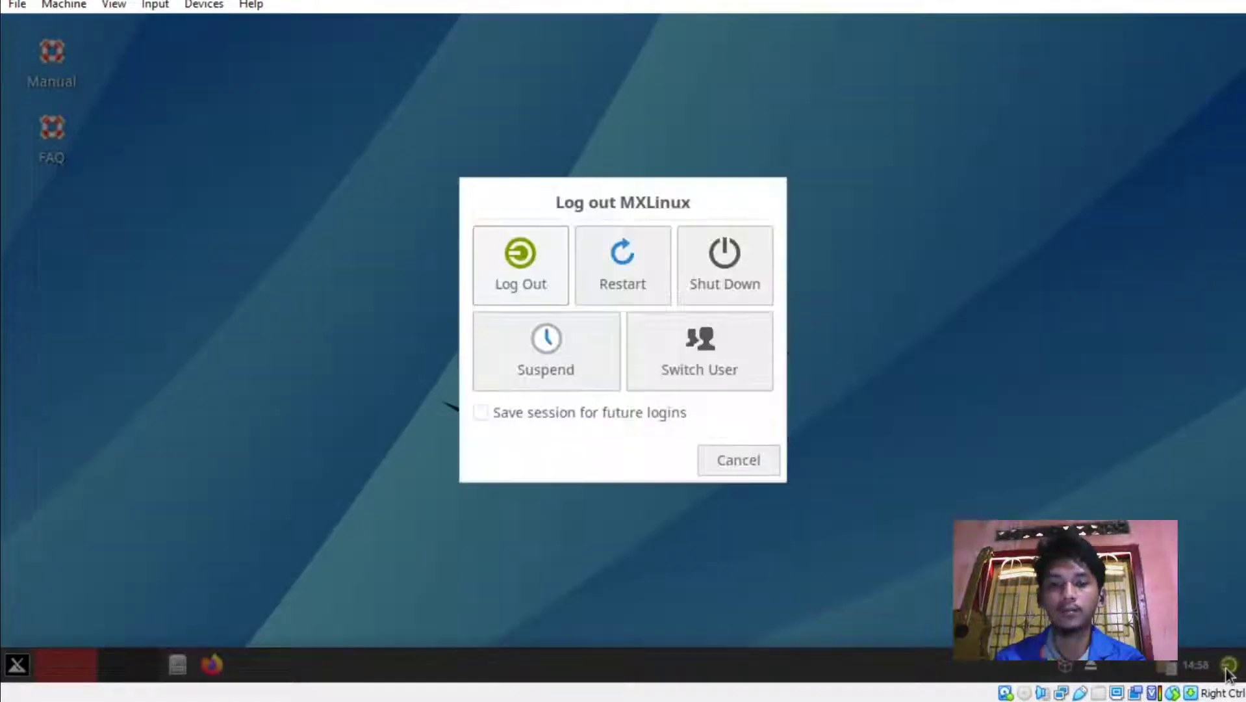
pyautogui.click(617, 263)
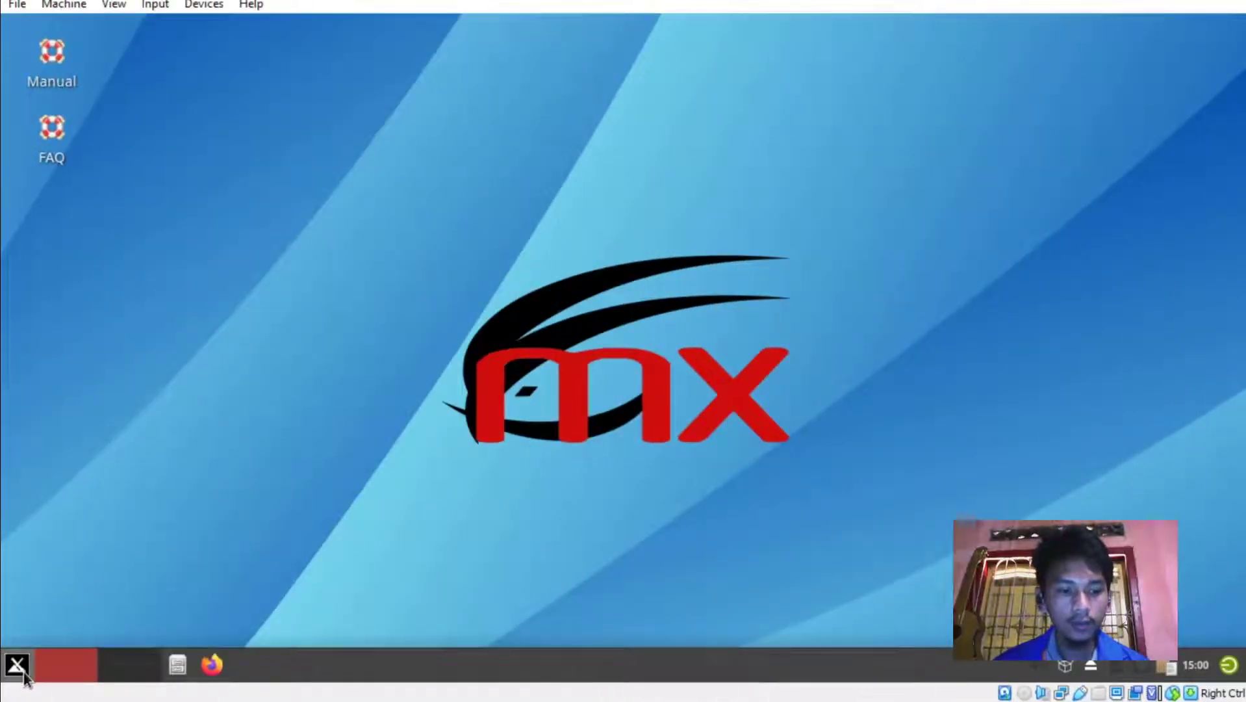
# Launch MX Tools by searching 'mx t' in the applications menu.
pyautogui.click(19, 669)
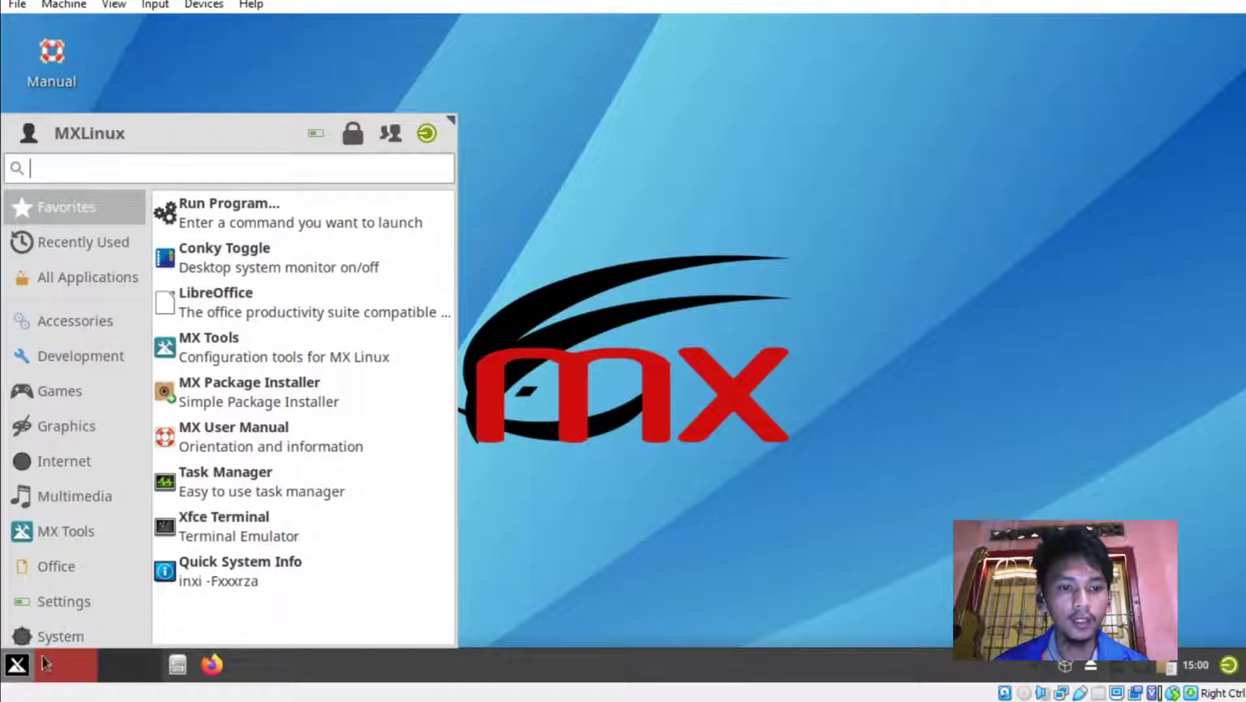
pyautogui.click(65, 566)
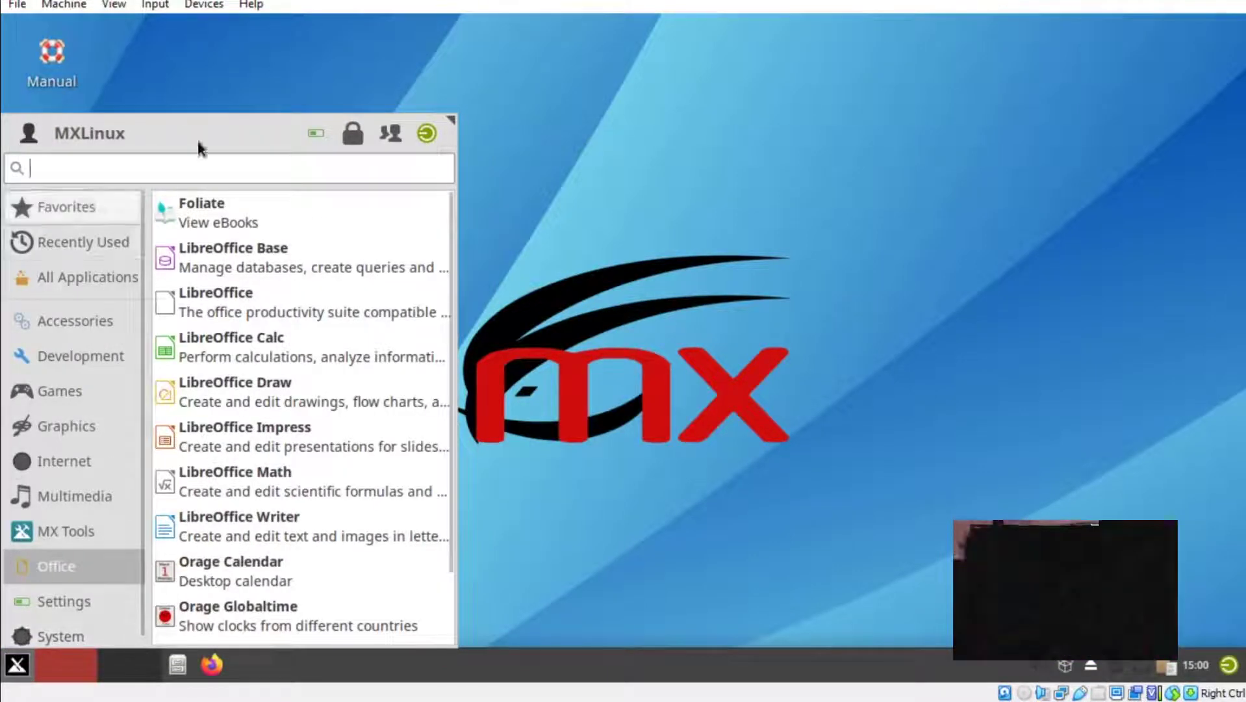
pyautogui.write('mx t')
pyautogui.press('Down')
pyautogui.click(134, 224)
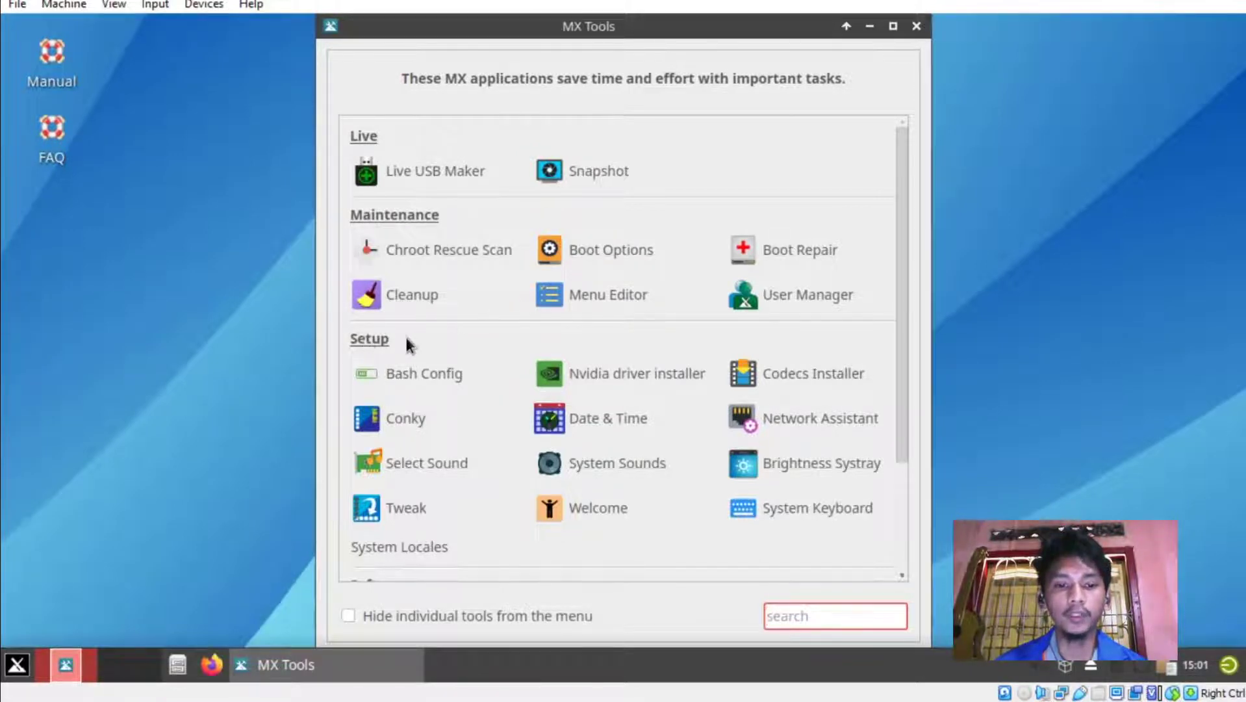
# Run the Codecs Installer with the password and download the restricted codecs to completion.
pyautogui.click(797, 373)
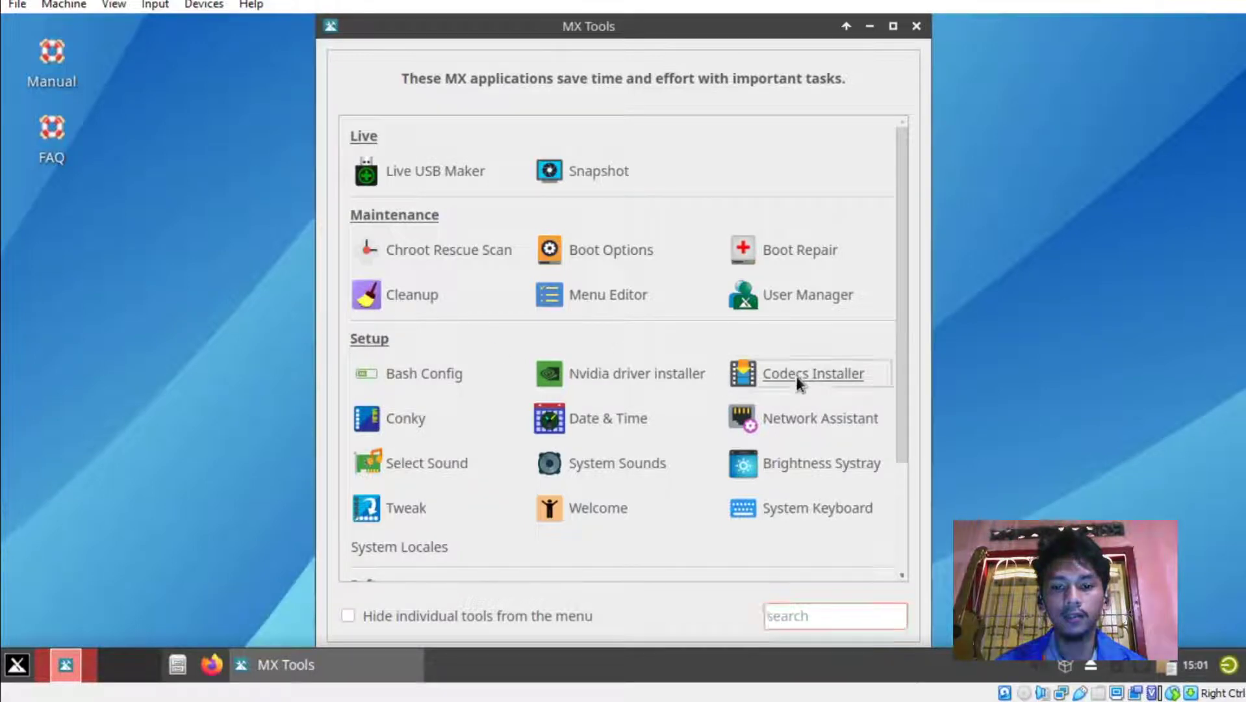
pyautogui.write('•••••••')
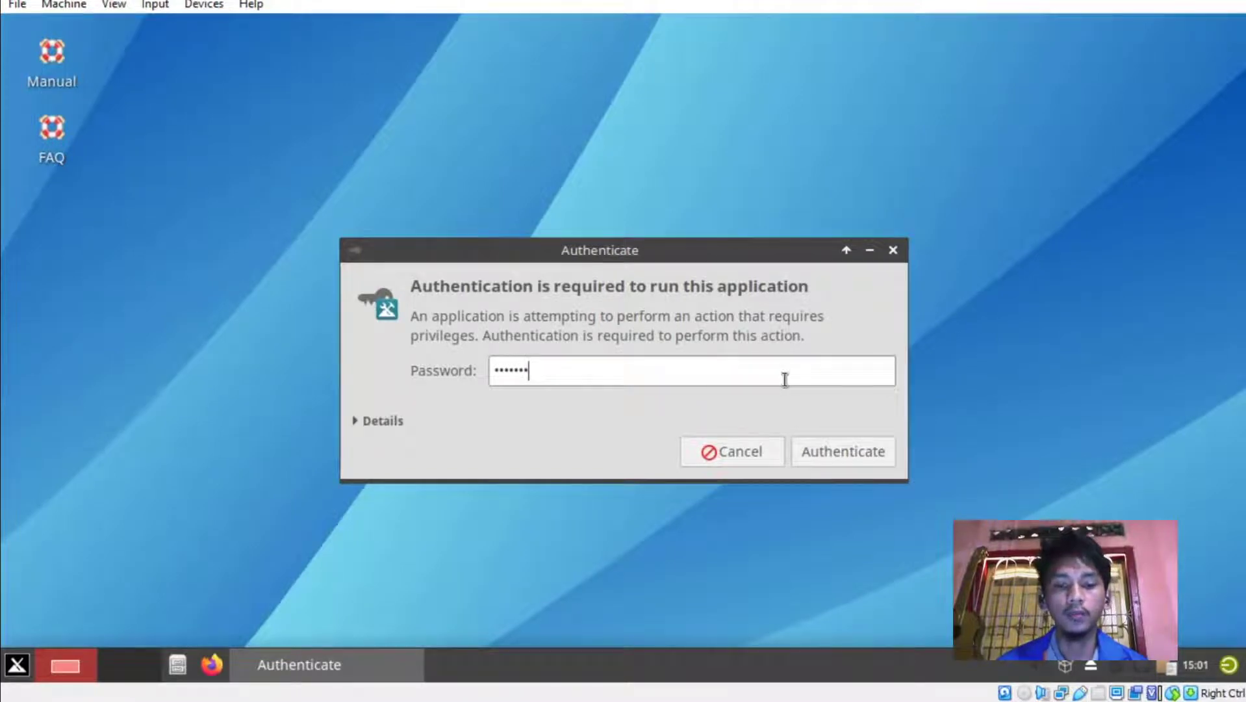
pyautogui.press('Return')
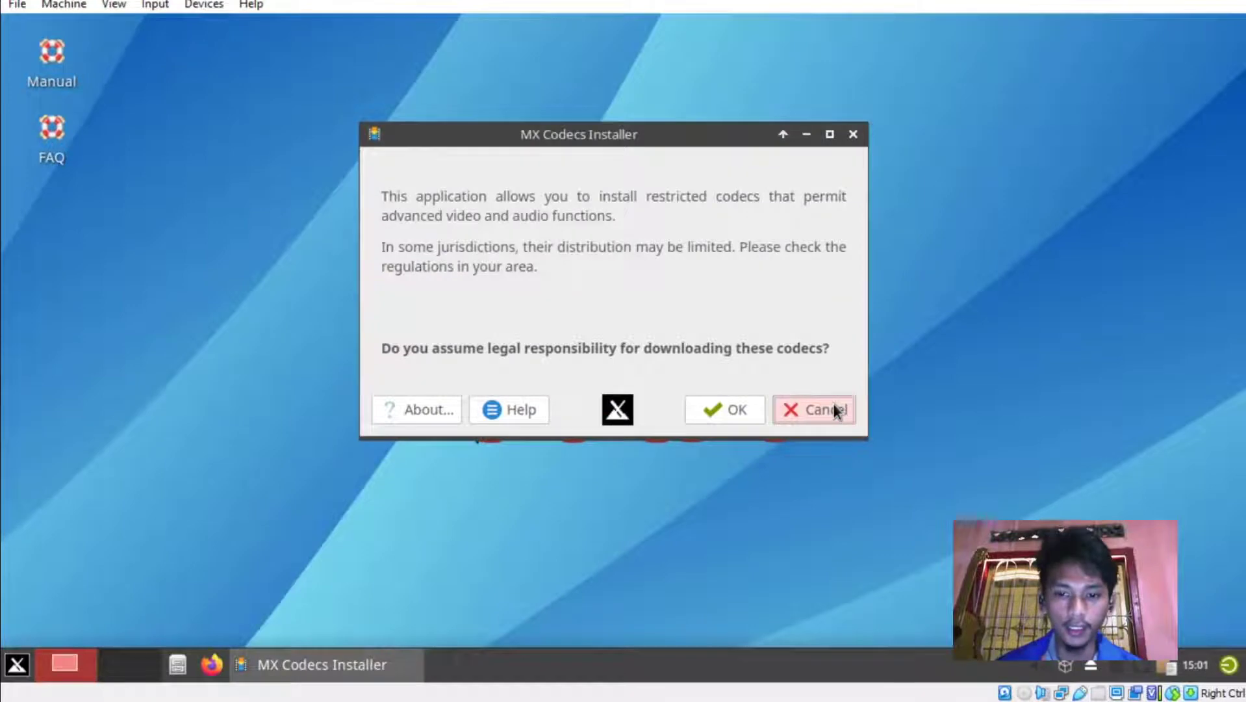
pyautogui.click(714, 410)
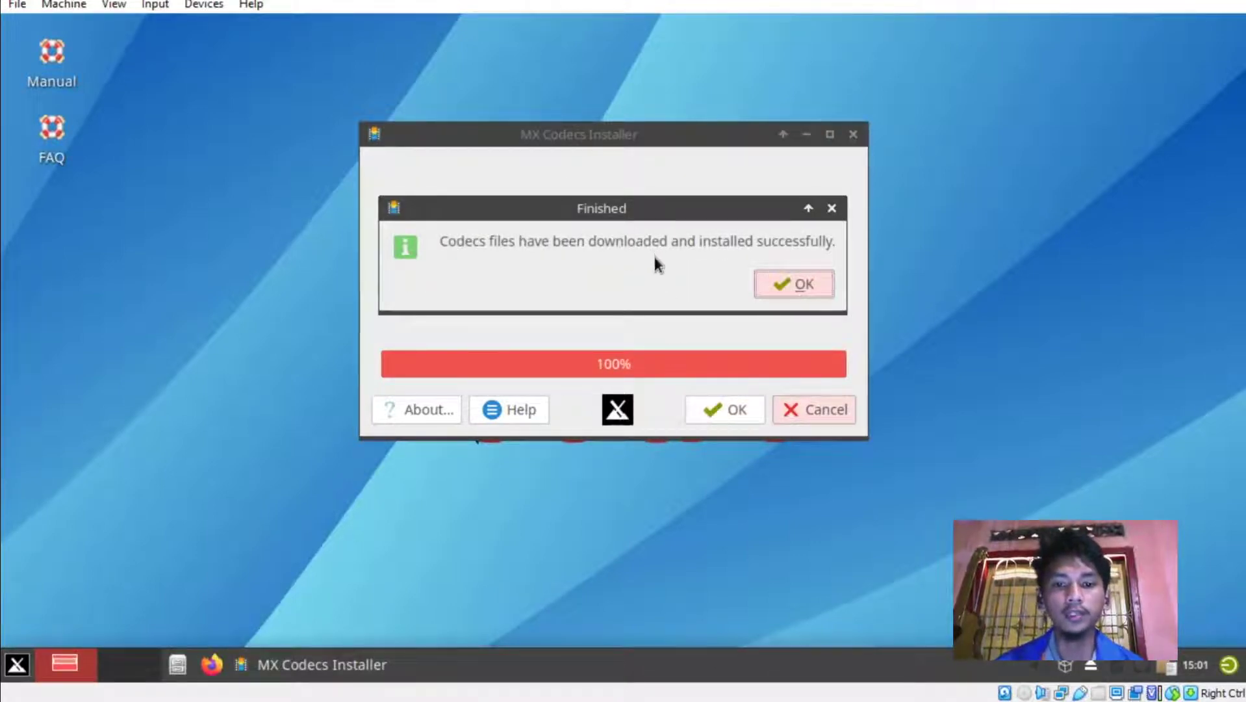
pyautogui.click(804, 282)
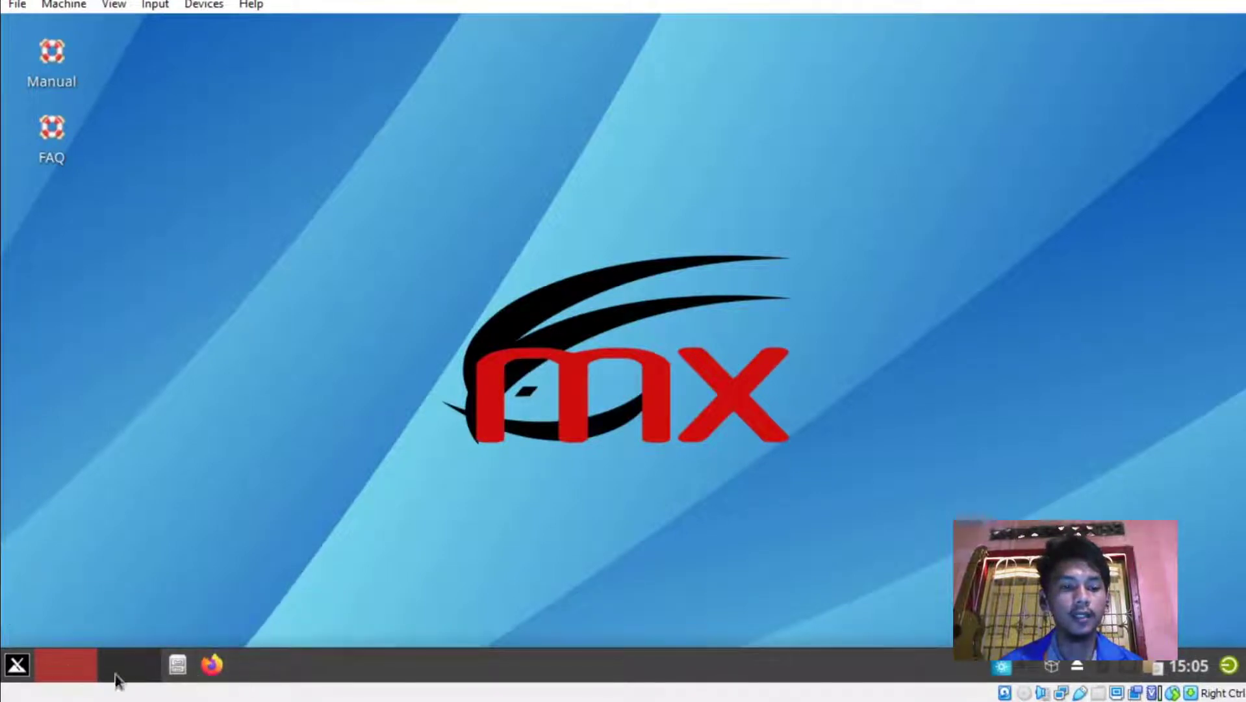
# Launch MX Package Installer, authenticate, and show the full Stable Repo package list.
pyautogui.click(18, 663)
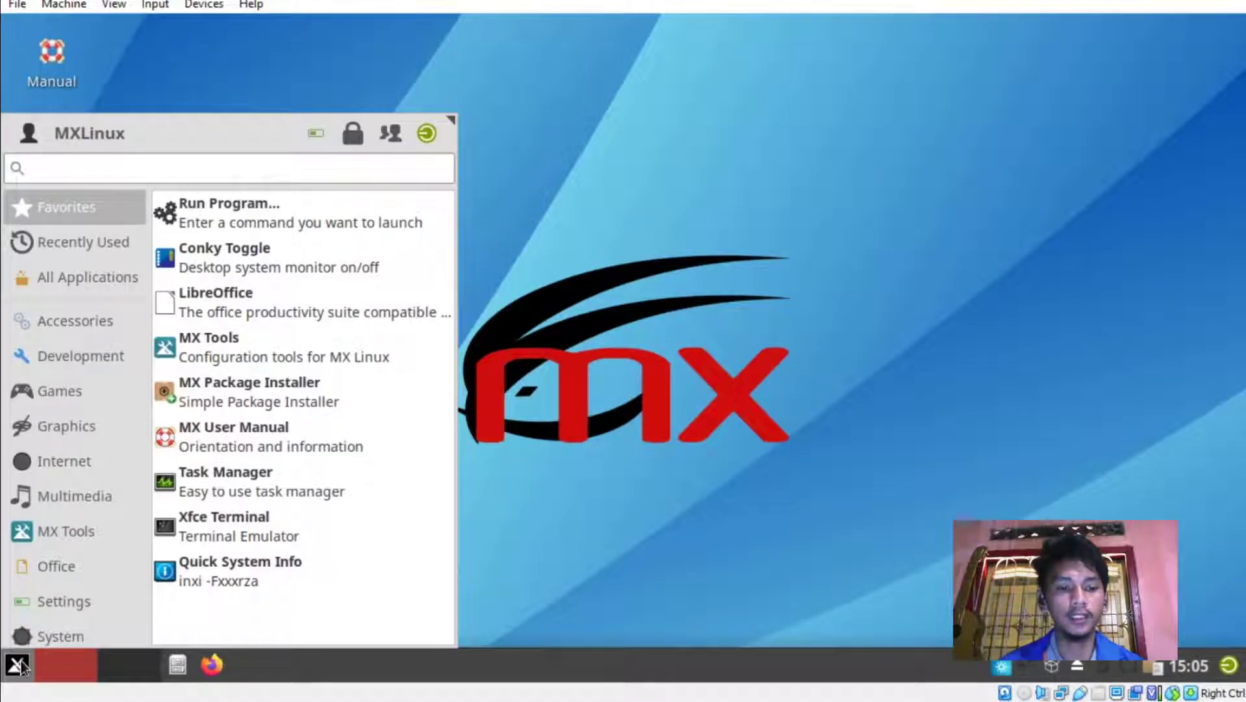
pyautogui.click(291, 393)
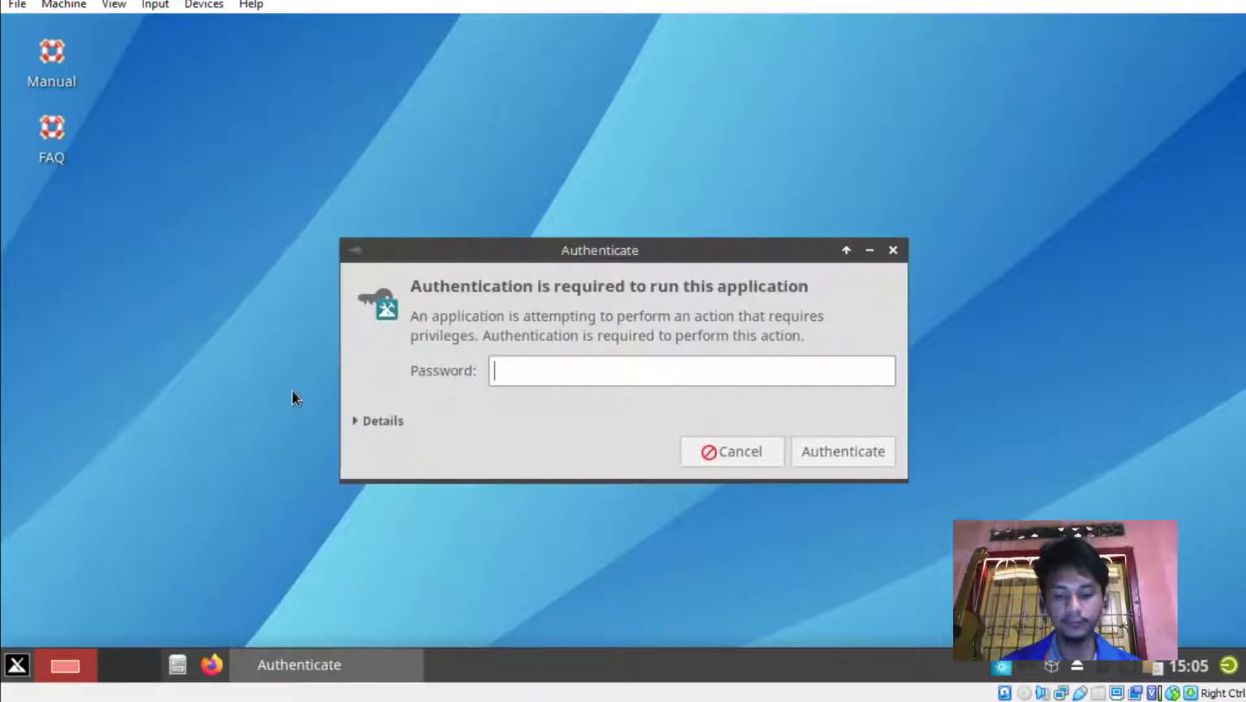
pyautogui.write('******')
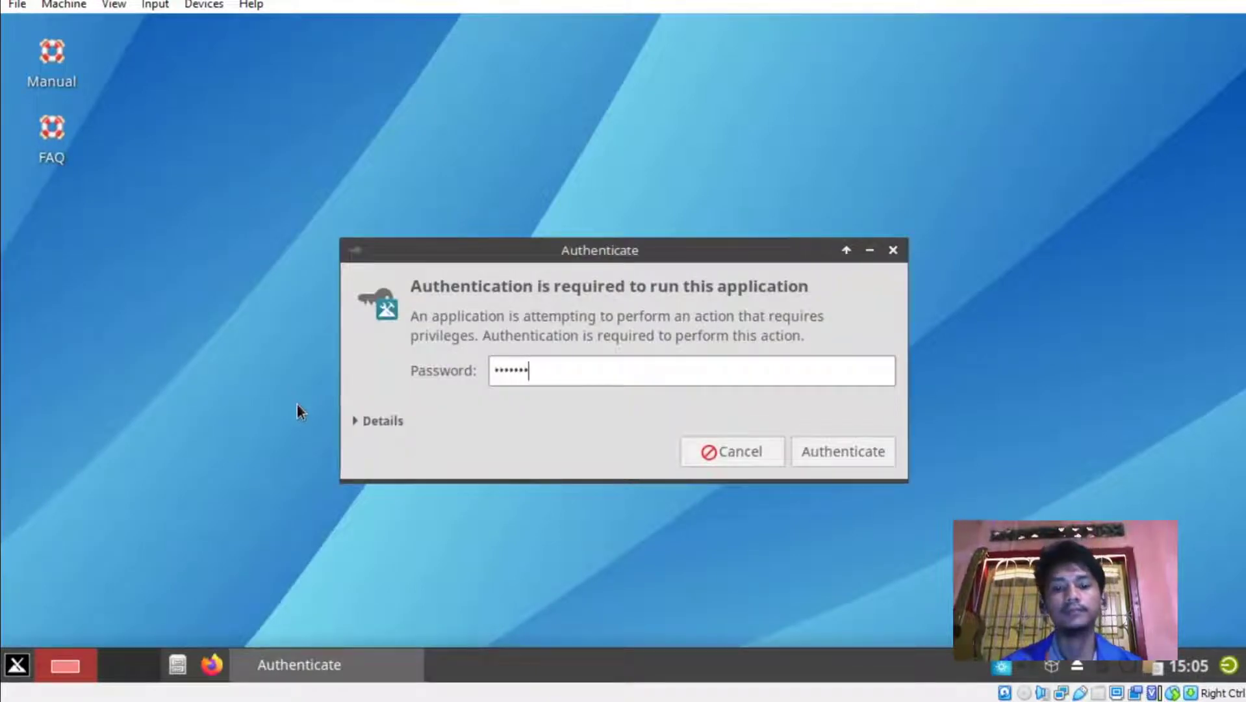
pyautogui.press('Return')
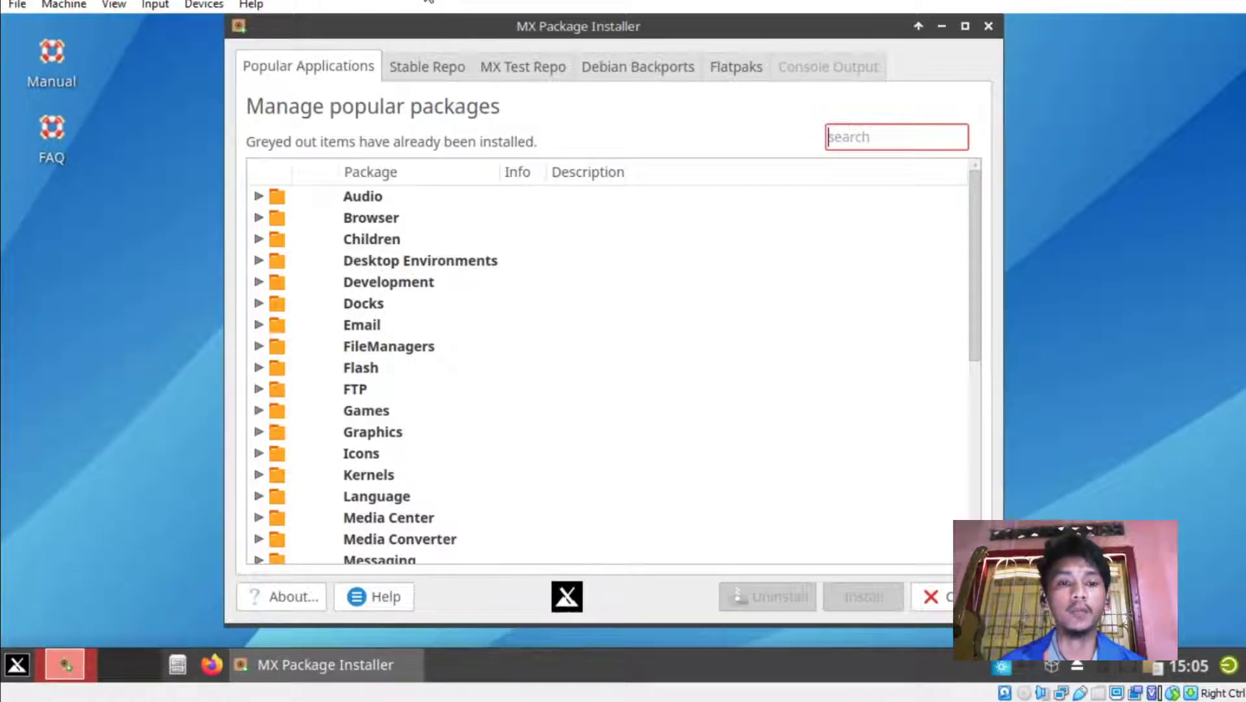
pyautogui.click(425, 70)
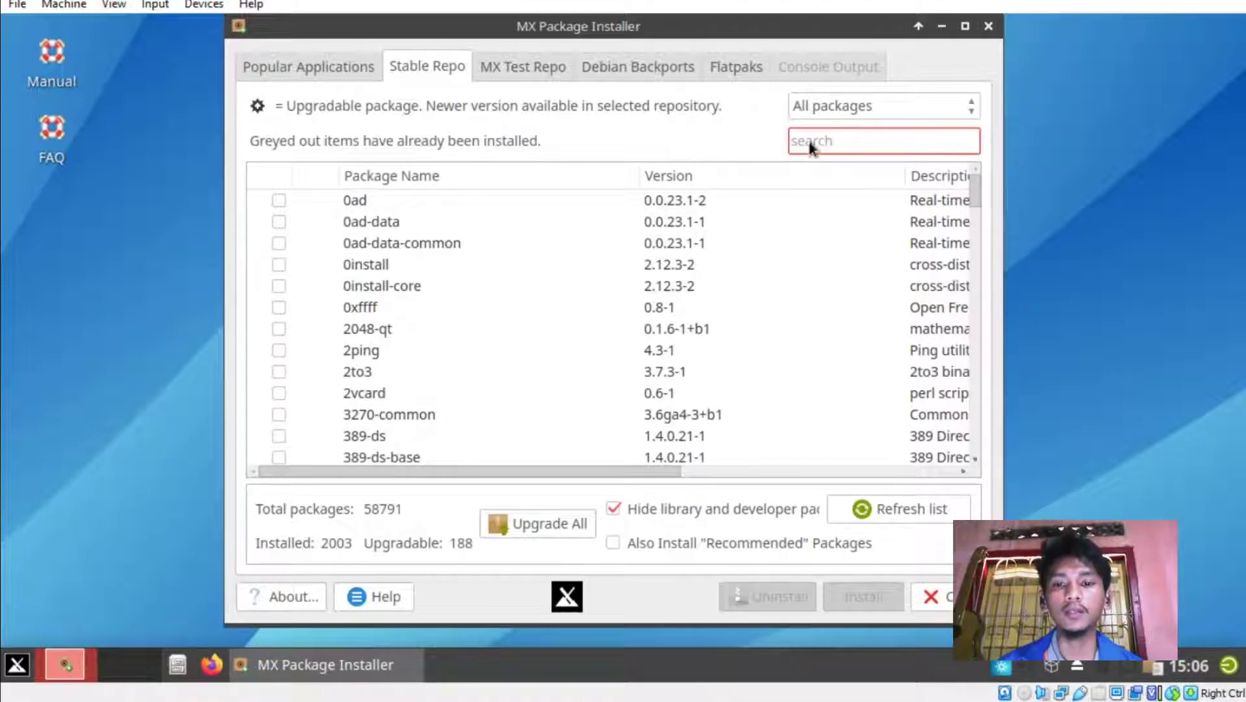
# Search 'dockbar', install dockbarx and xfce4-dockbarx-plugin, then minimise the installer.
pyautogui.write('dock')
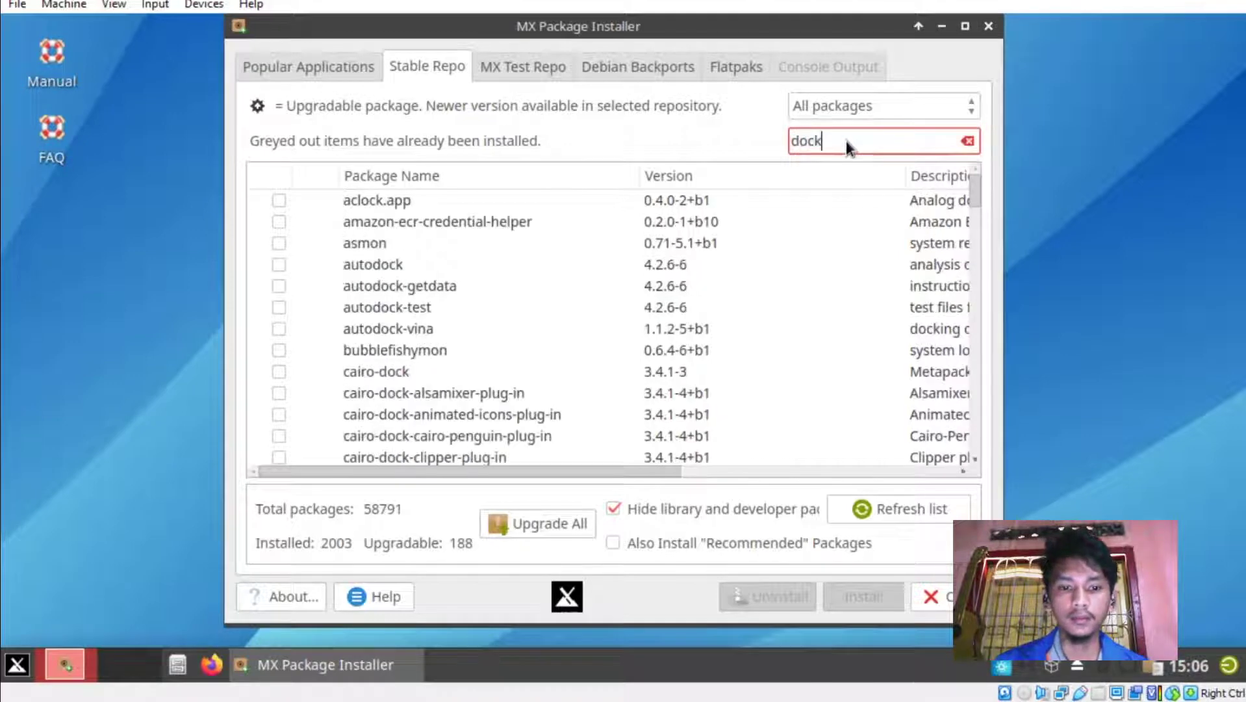
pyautogui.write('bar')
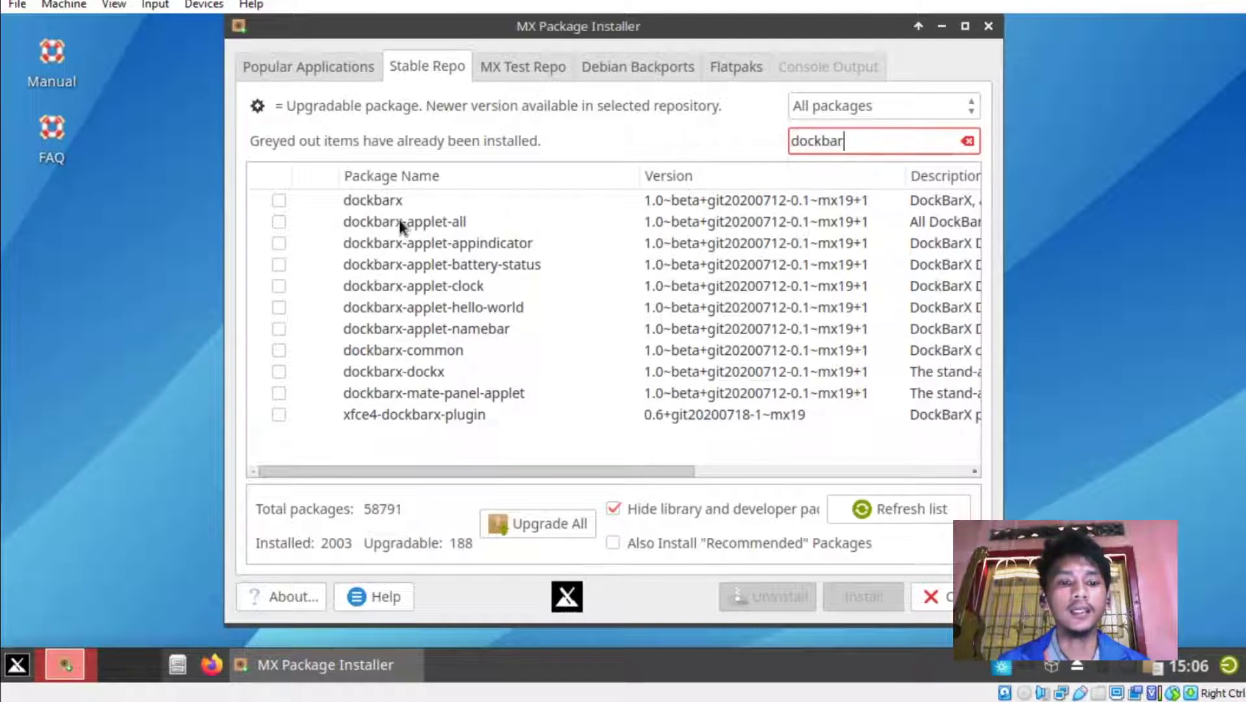
pyautogui.click(278, 200)
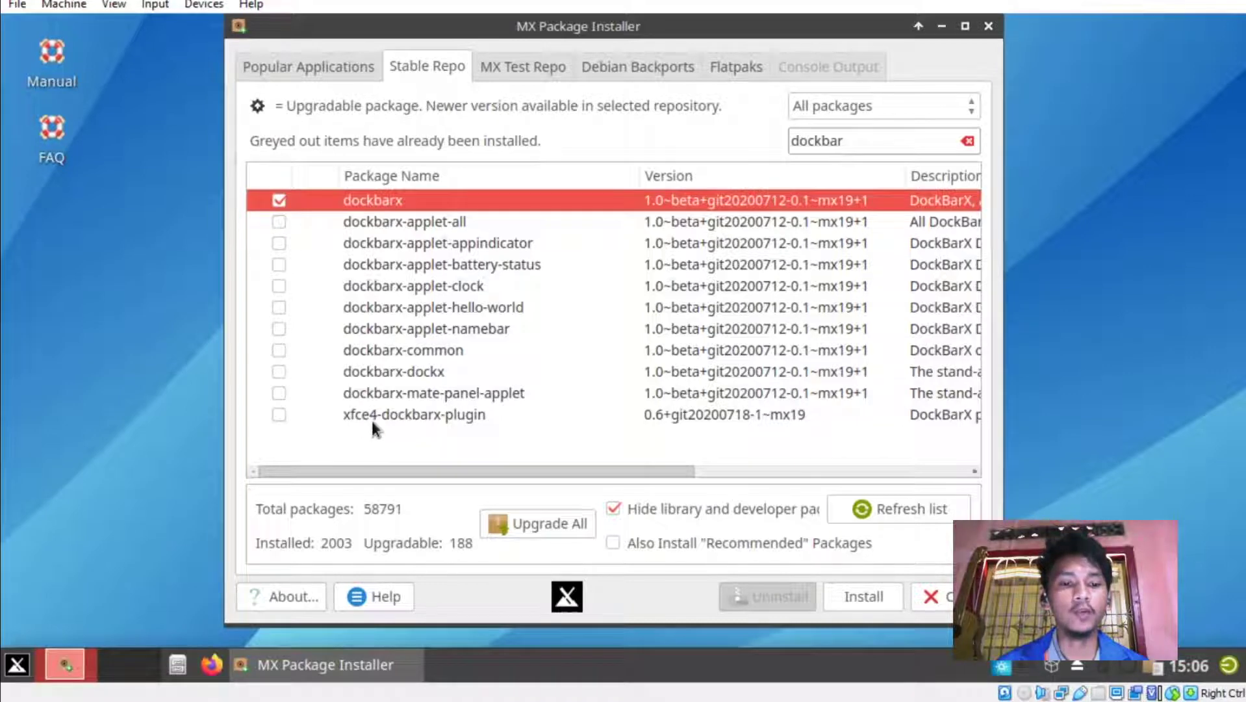
pyautogui.click(279, 414)
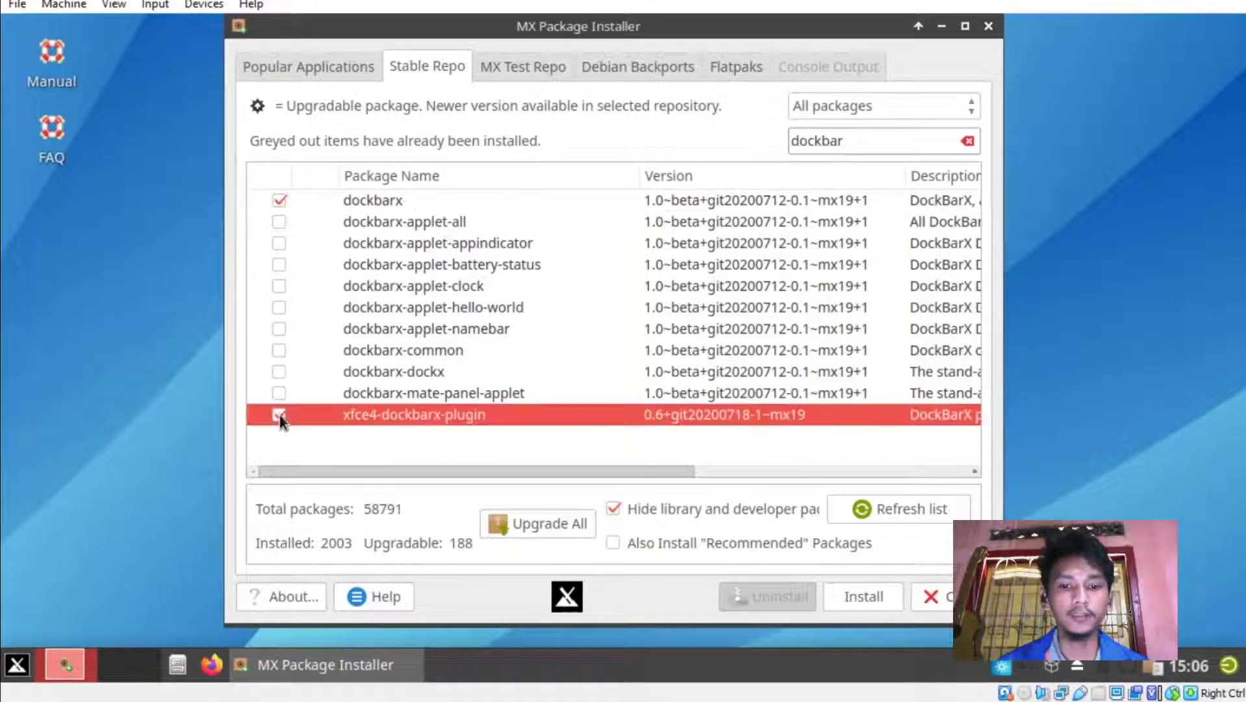
pyautogui.click(876, 599)
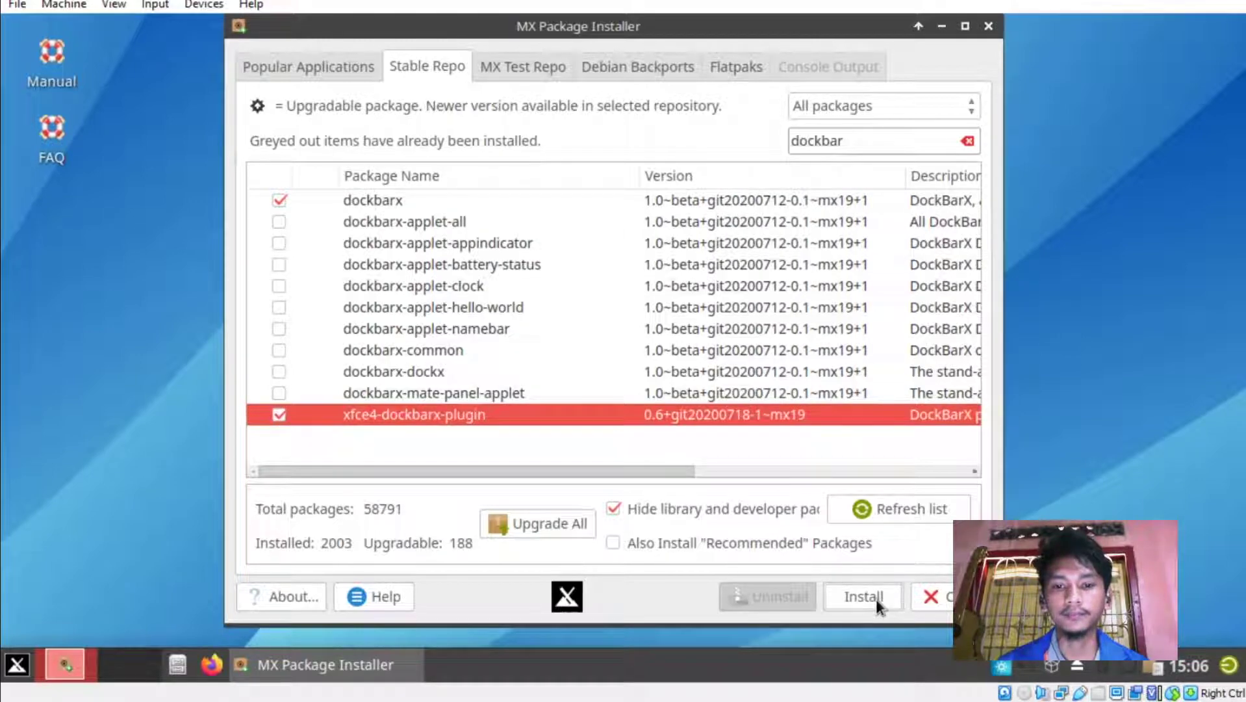
pyautogui.click(897, 365)
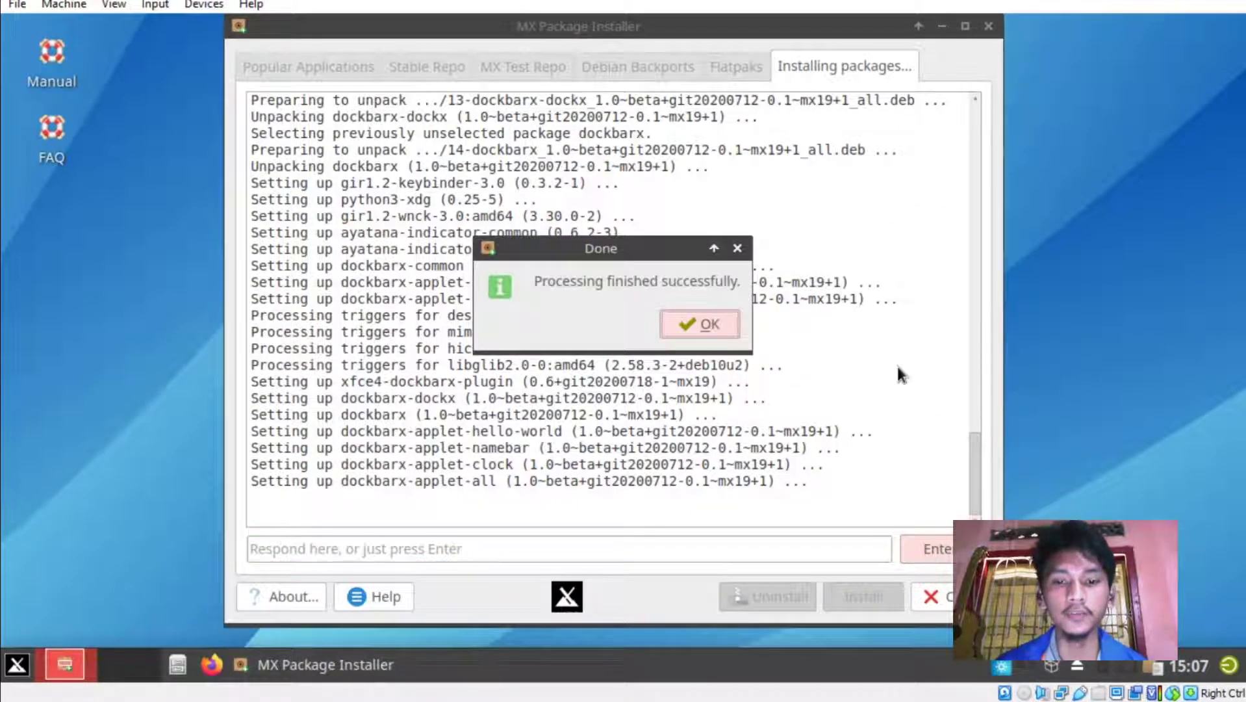
pyautogui.click(709, 324)
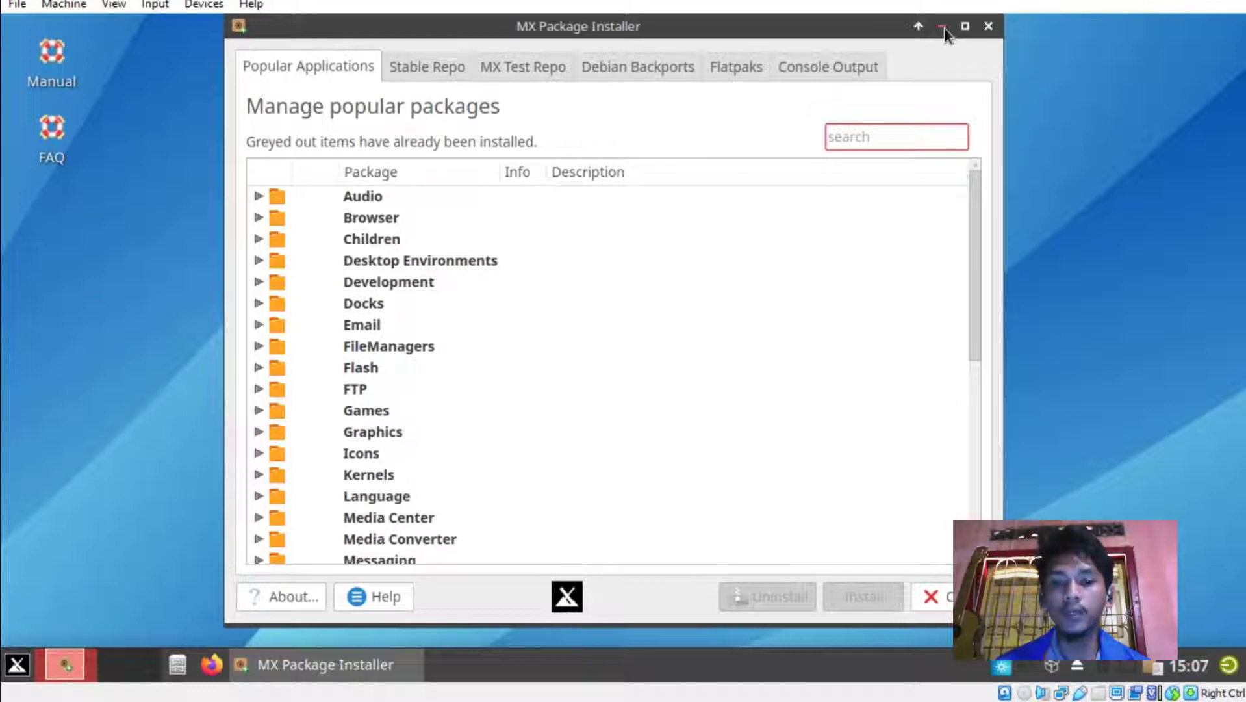
pyautogui.click(941, 26)
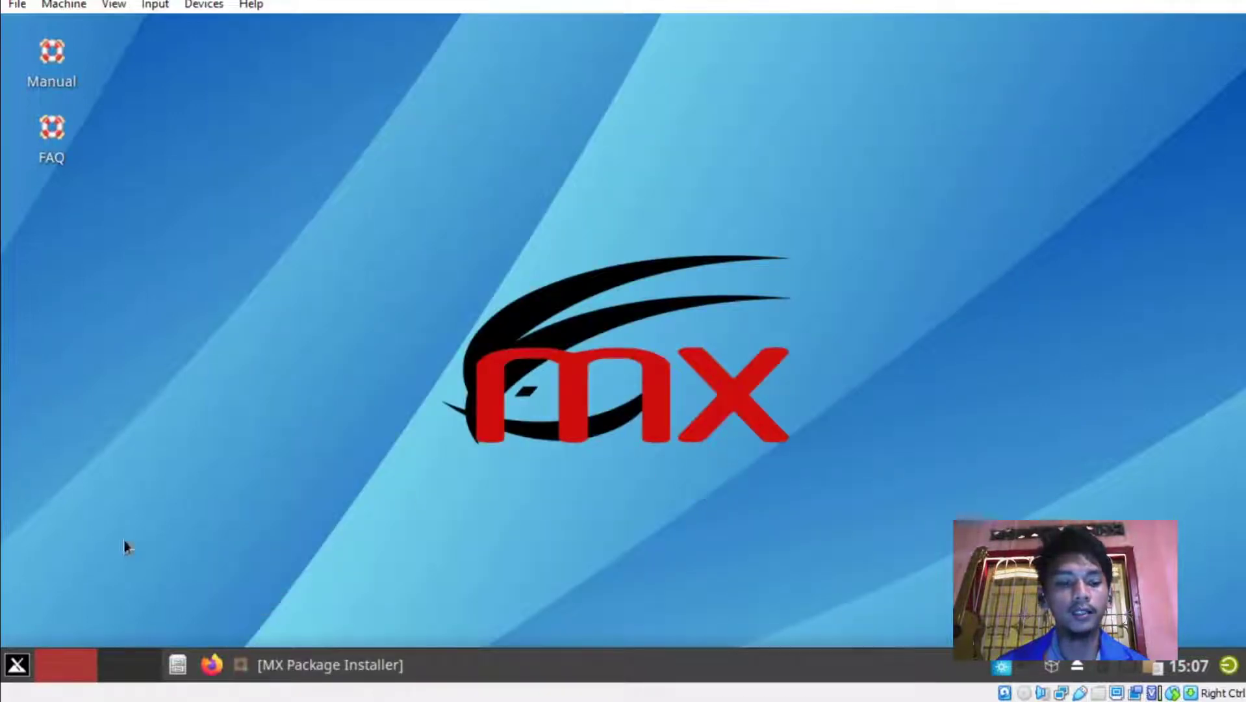
# Launch DockbarX Preference from a Whisker menu search for 'do' and show its Appearance settings.
pyautogui.click(17, 665)
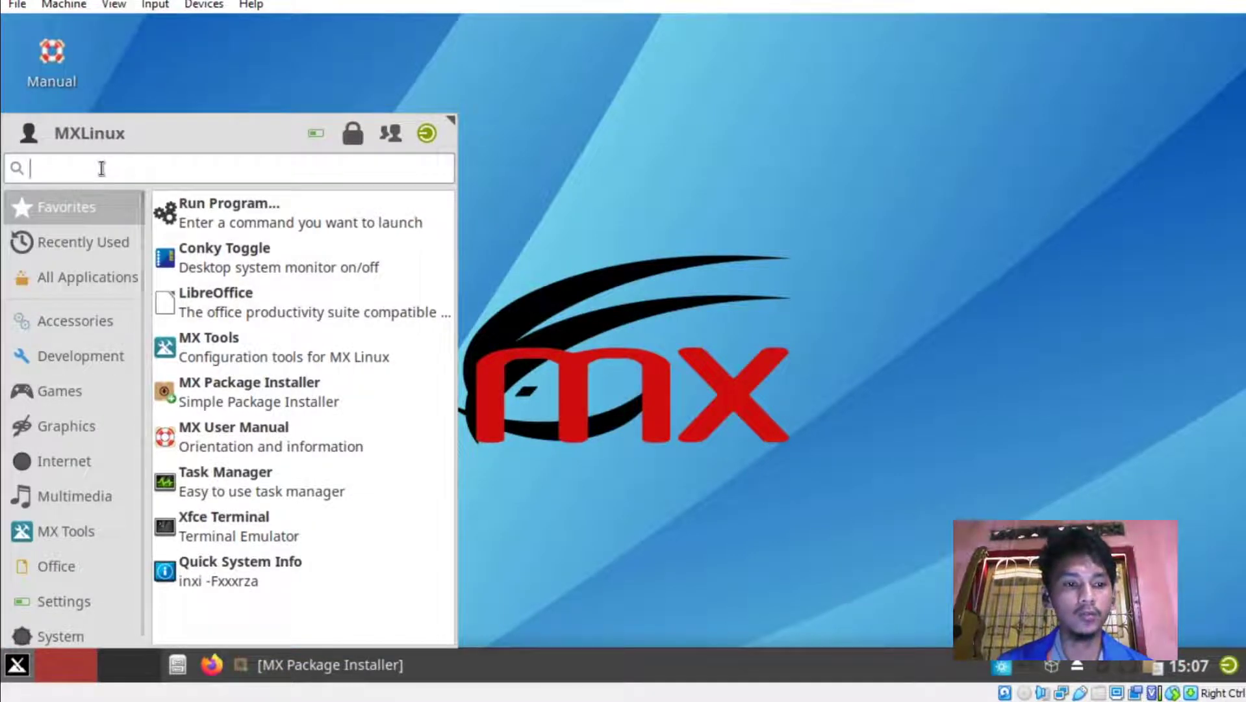
pyautogui.write('do')
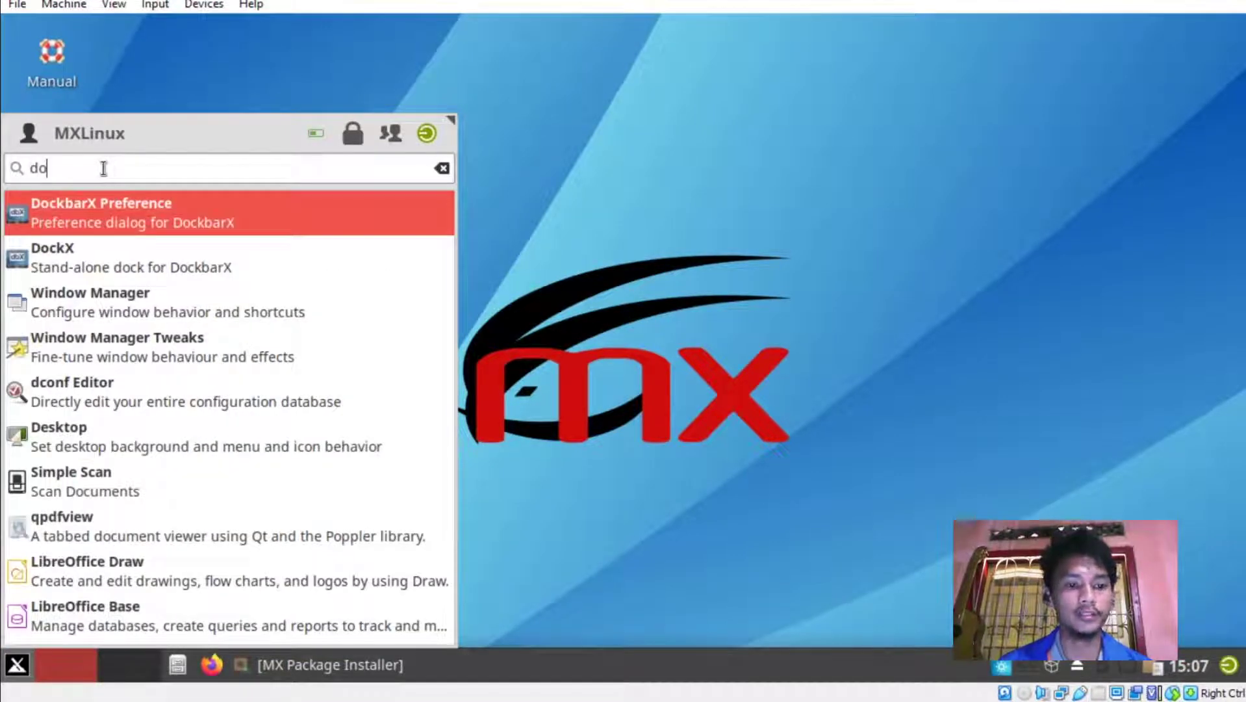
pyautogui.click(106, 208)
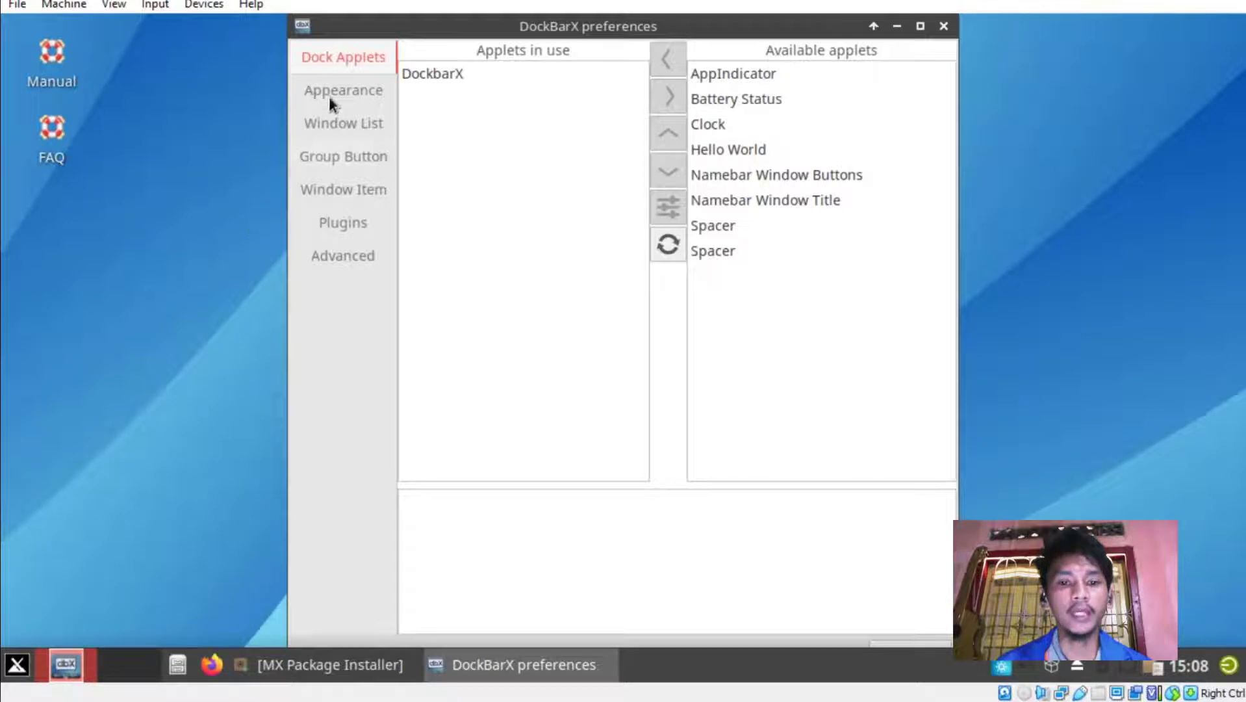
pyautogui.click(332, 85)
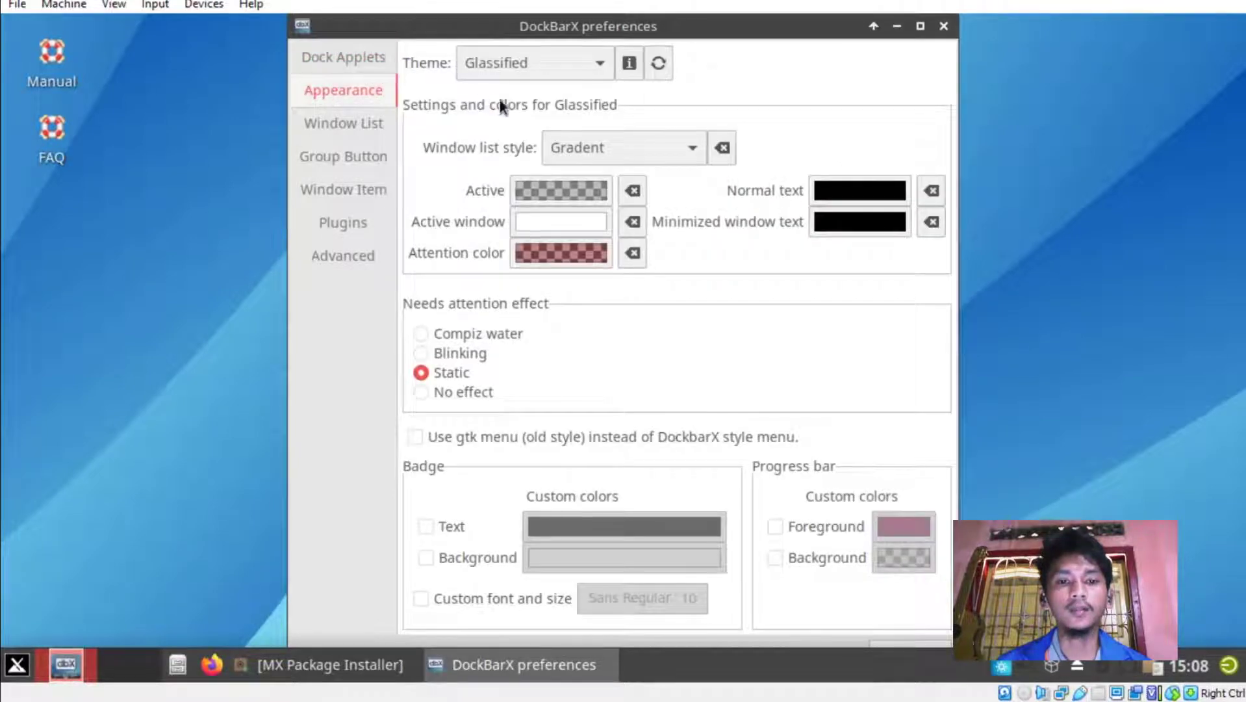
# Set both the DockBarX theme and the window list style to Deep, reload, then close the preferences.
pyautogui.click(633, 150)
pyautogui.click(621, 85)
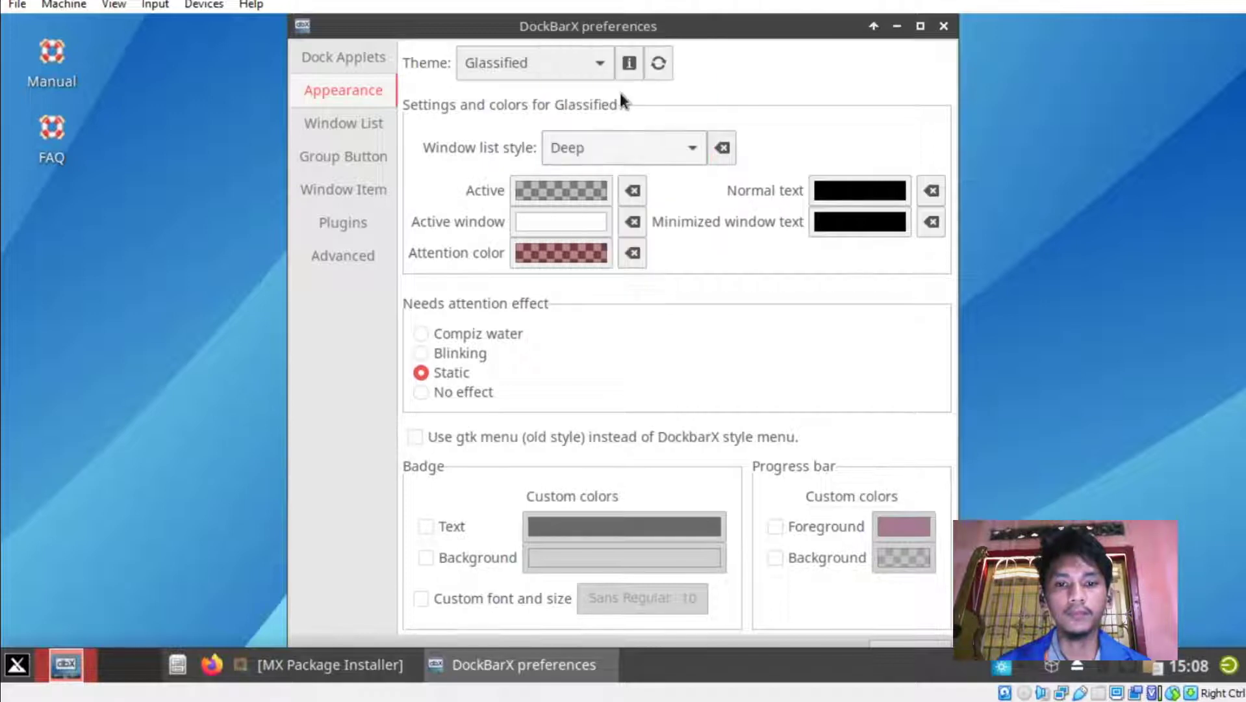
pyautogui.click(657, 67)
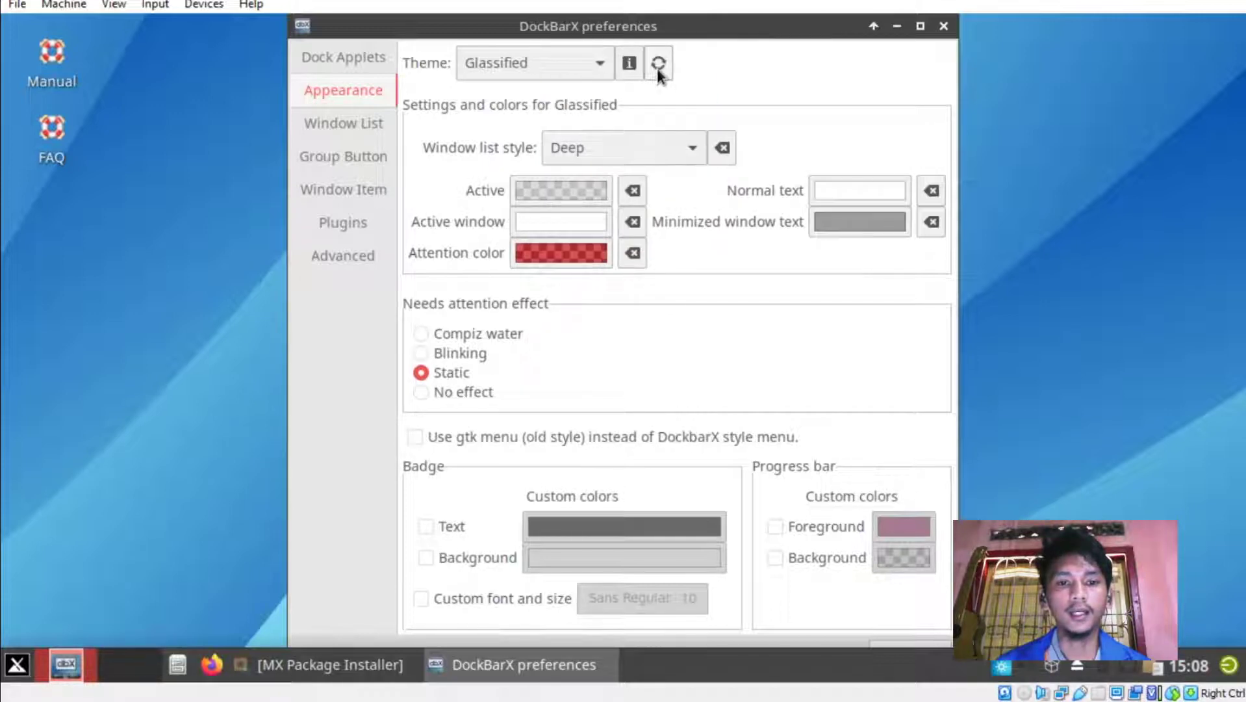
pyautogui.click(544, 59)
pyautogui.scroll(3, 535, 74)
pyautogui.click(535, 84)
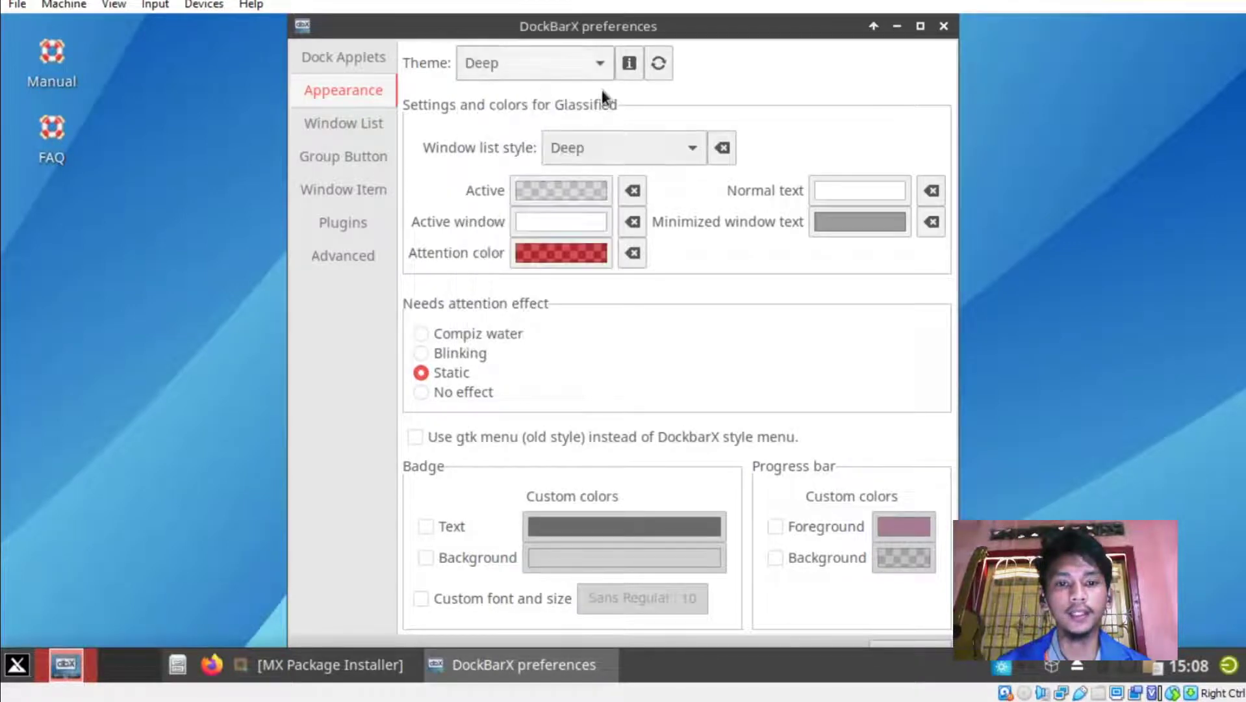
pyautogui.click(661, 64)
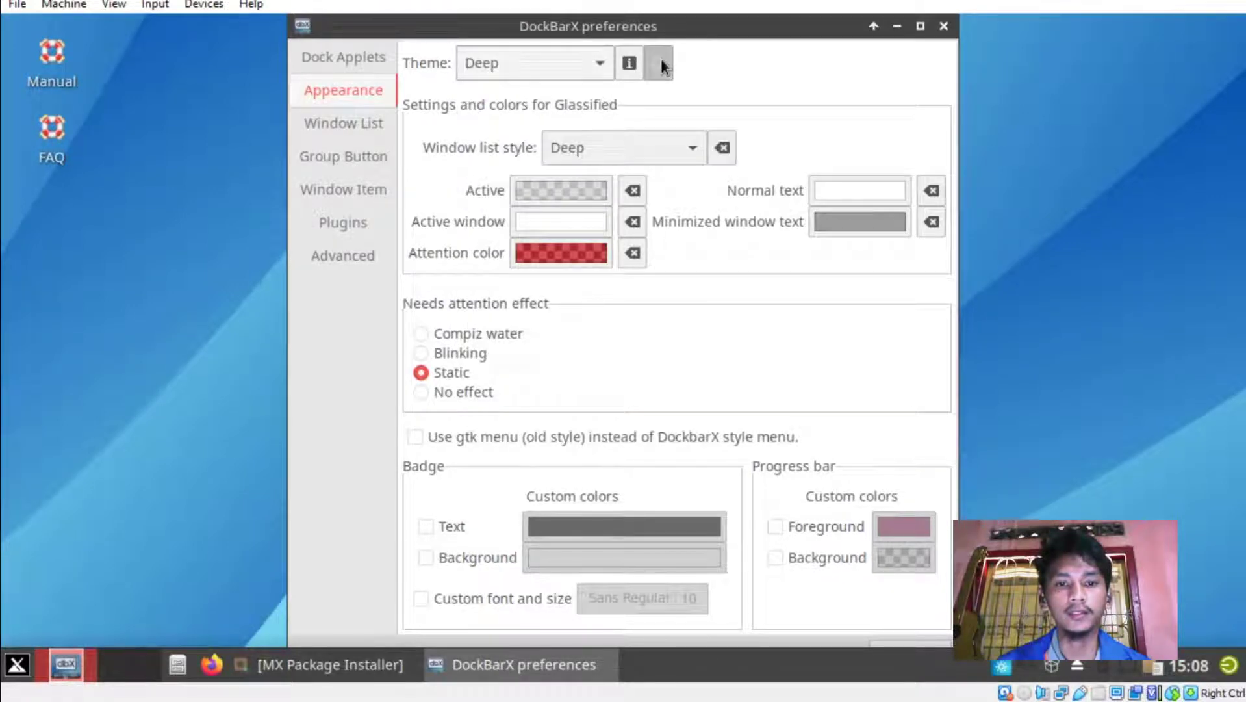
pyautogui.click(647, 145)
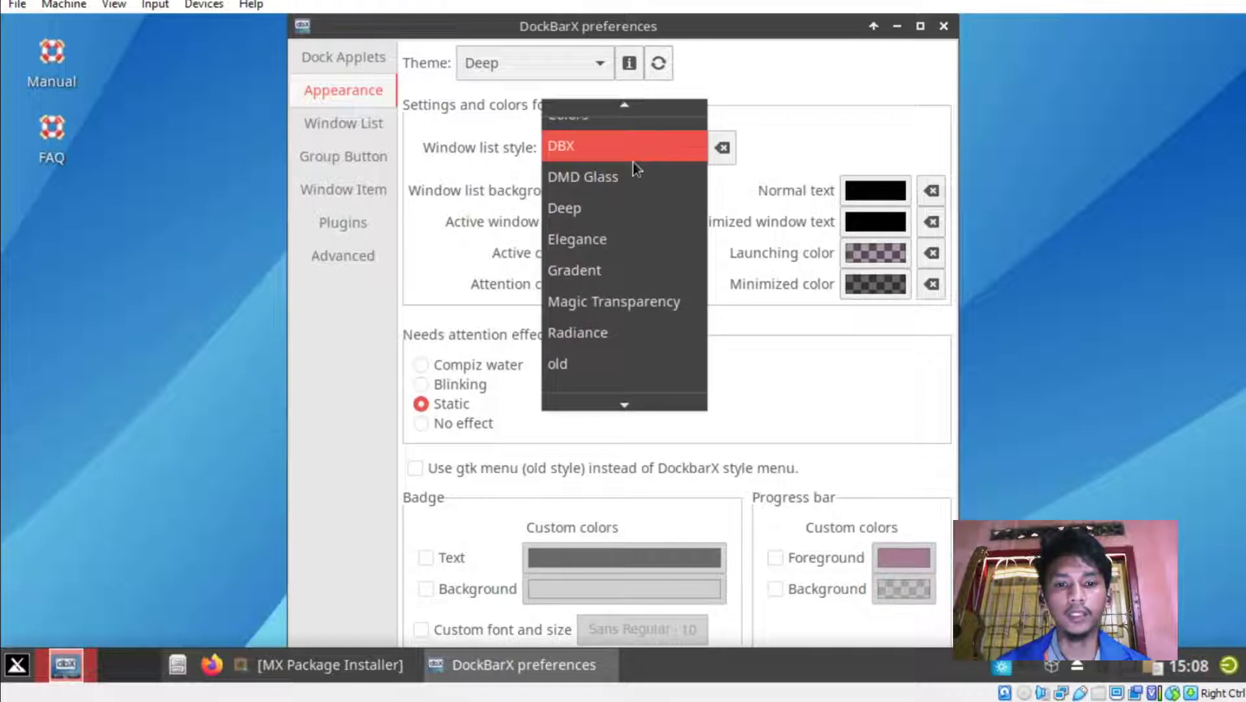
pyautogui.click(622, 207)
pyautogui.click(654, 75)
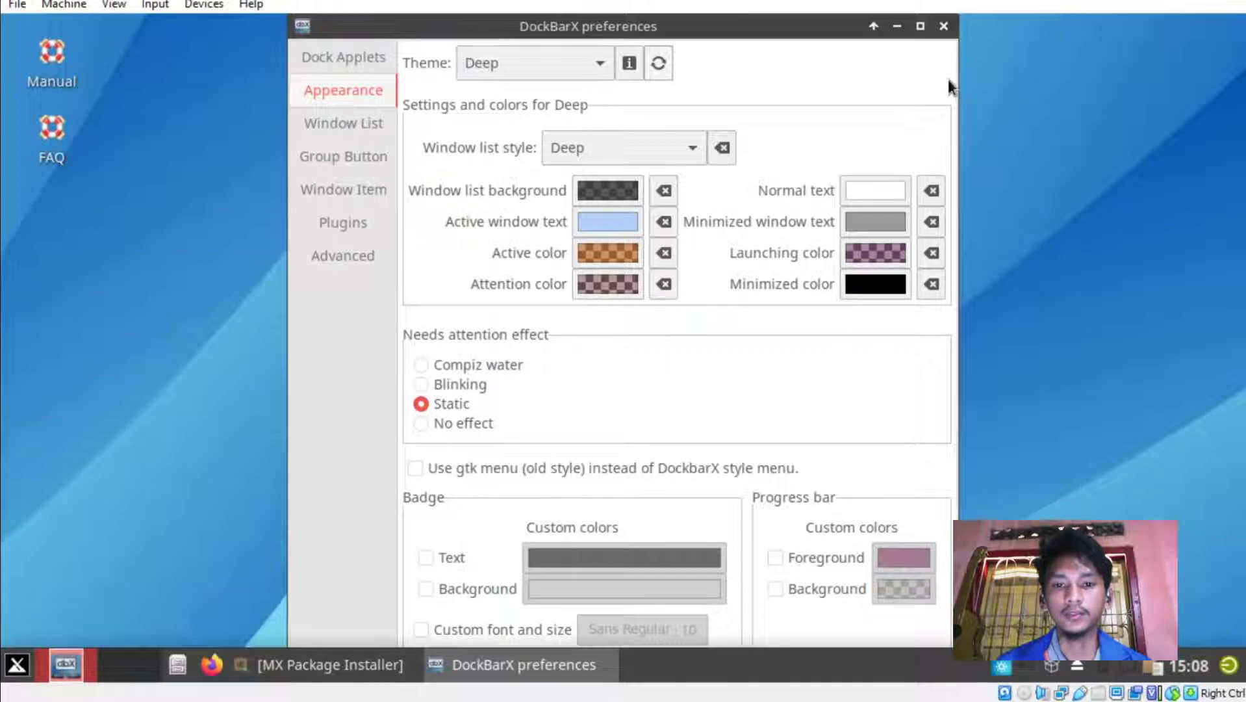
pyautogui.click(944, 26)
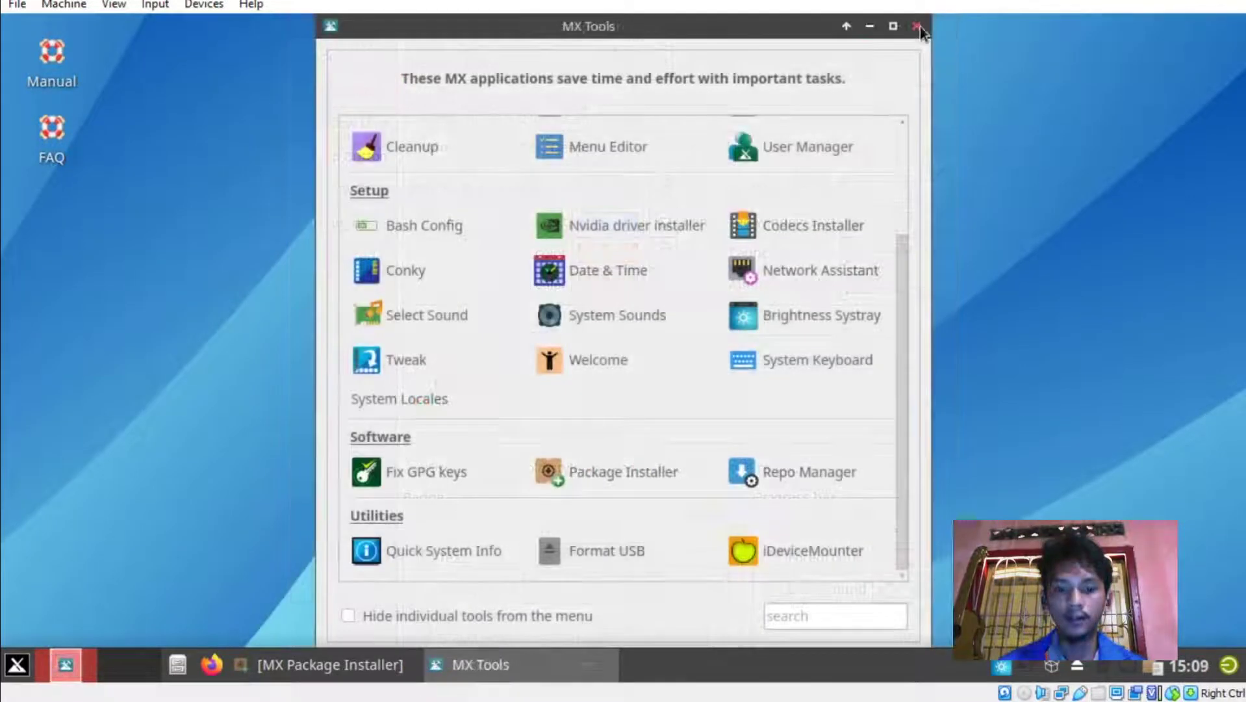
# Close MX Tools and open the Items list in the panel's Panel Preferences.
pyautogui.click(922, 23)
pyautogui.rightClick(537, 668)
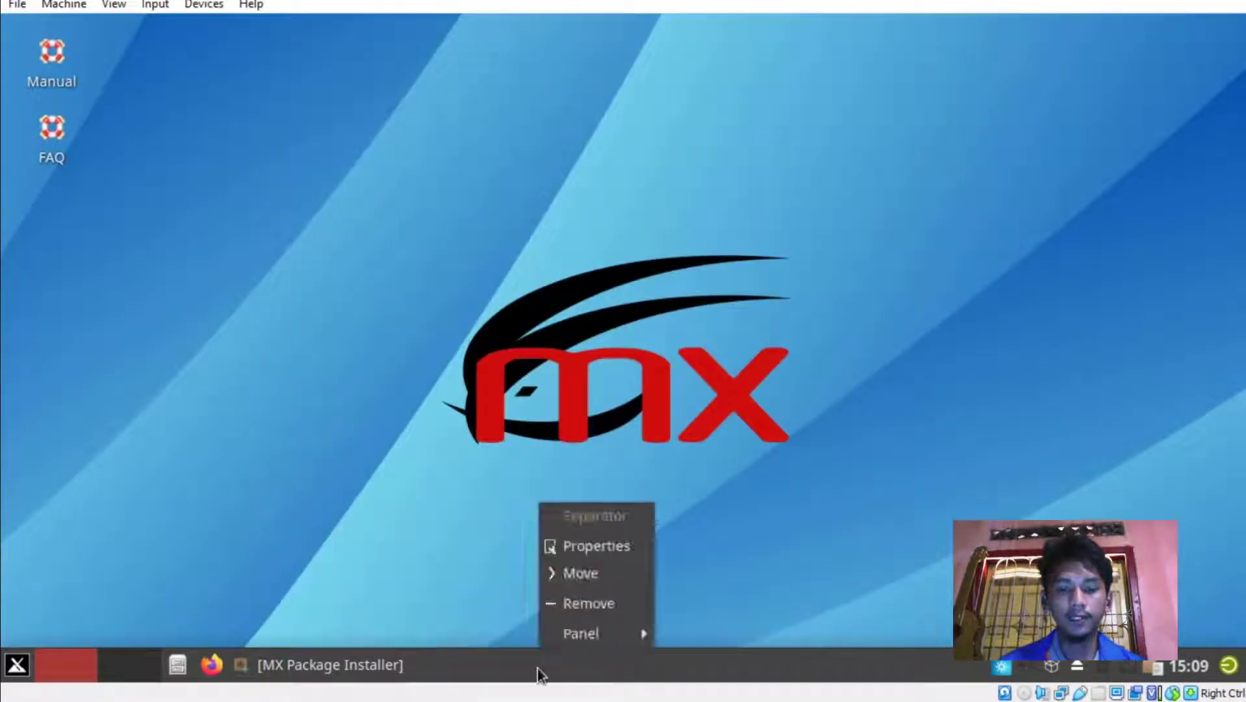
pyautogui.moveTo(587, 642)
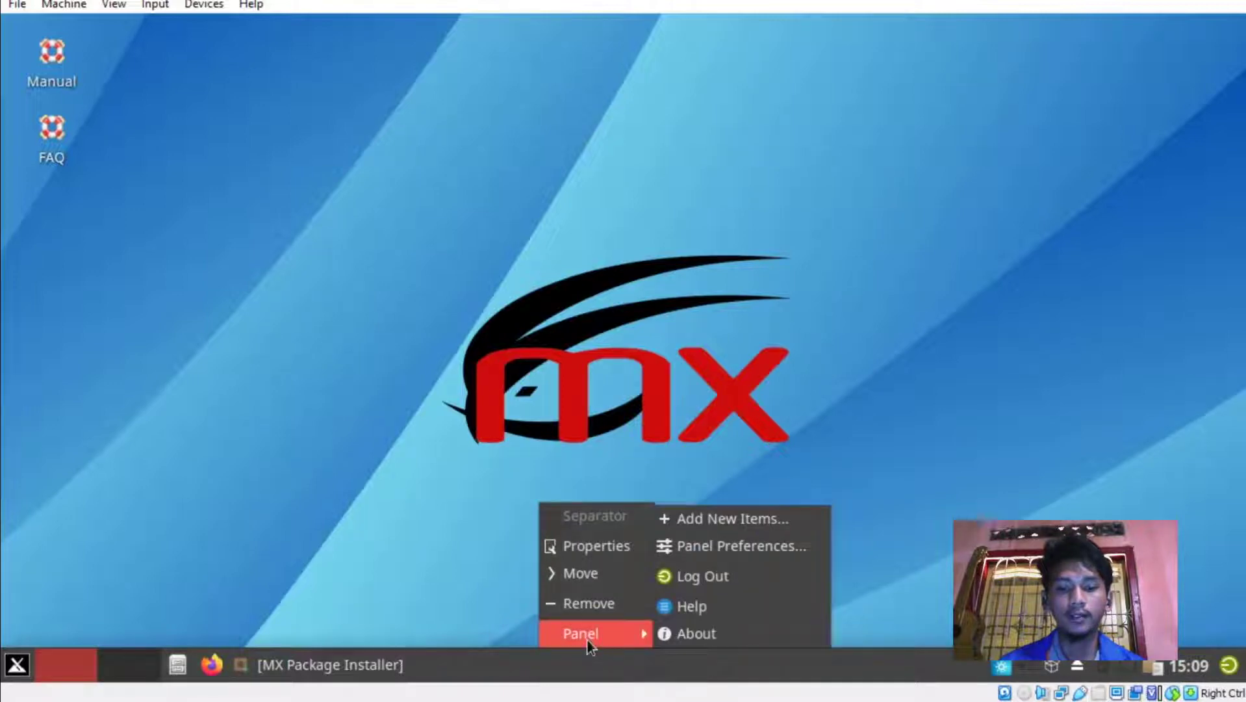
pyautogui.click(712, 546)
pyautogui.moveTo(151, 26); pyautogui.dragTo(634, 58)
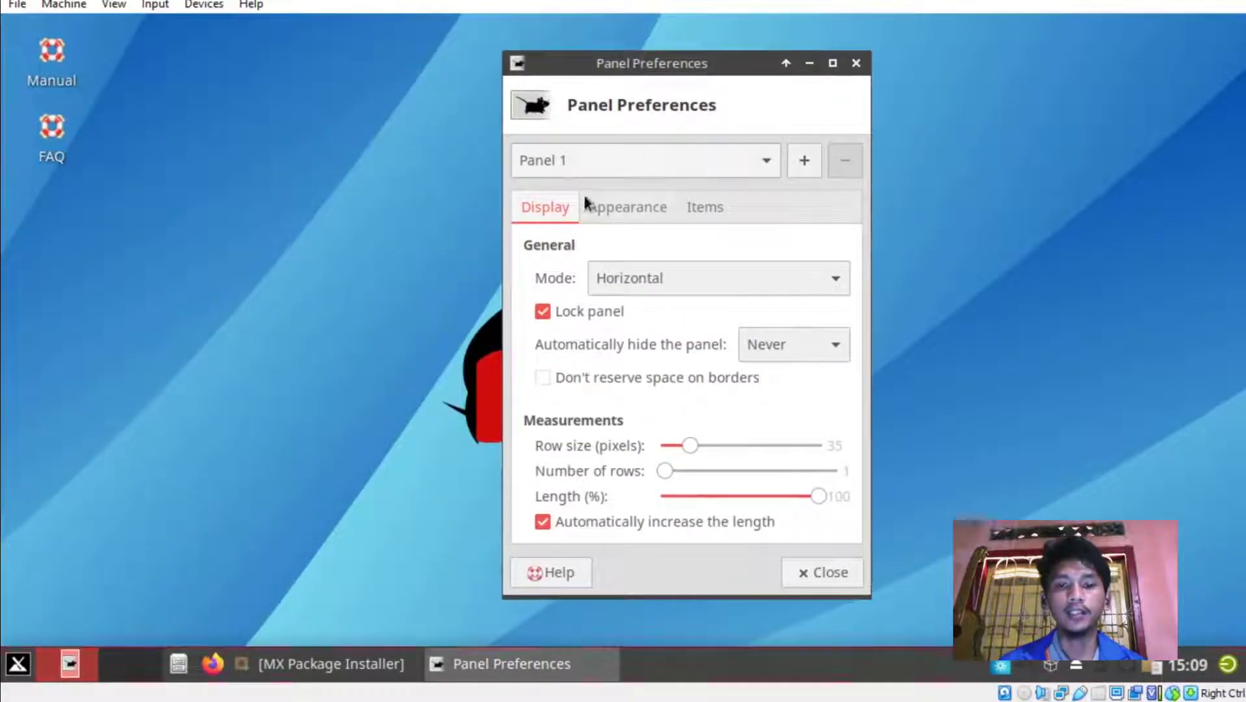
pyautogui.click(700, 212)
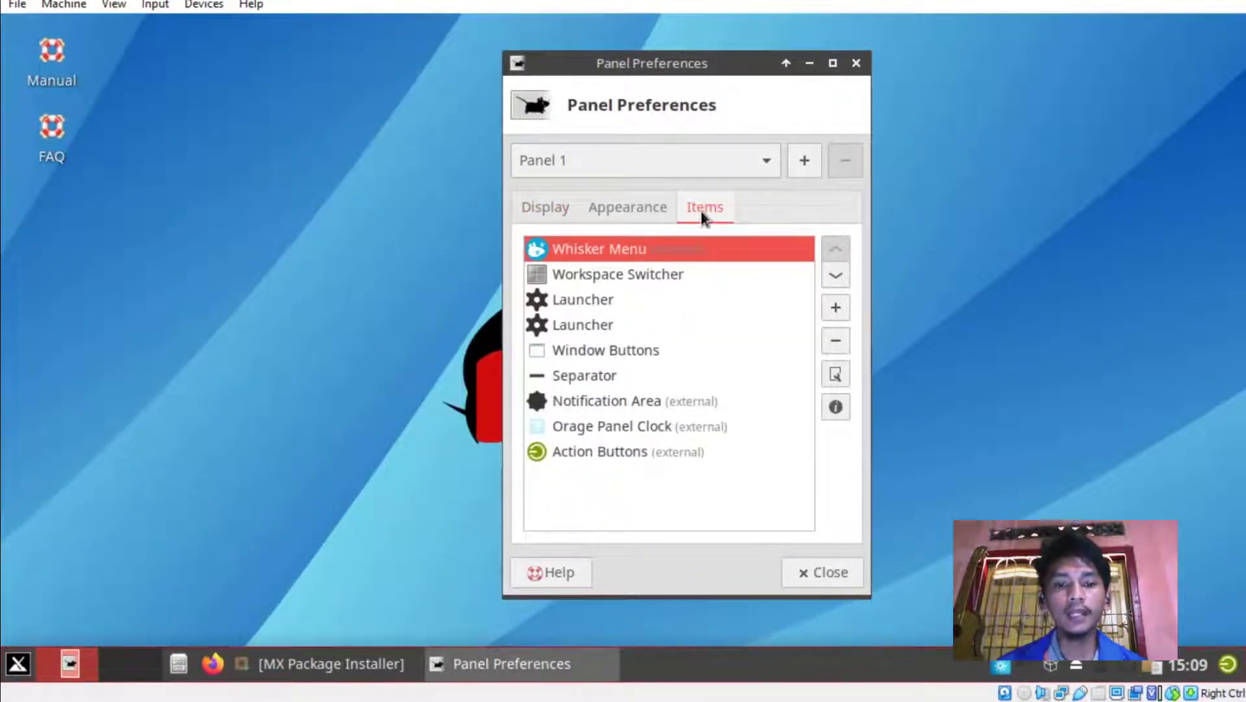
# Remove both Launcher items and the Window Buttons item from Panel 1.
pyautogui.click(632, 297)
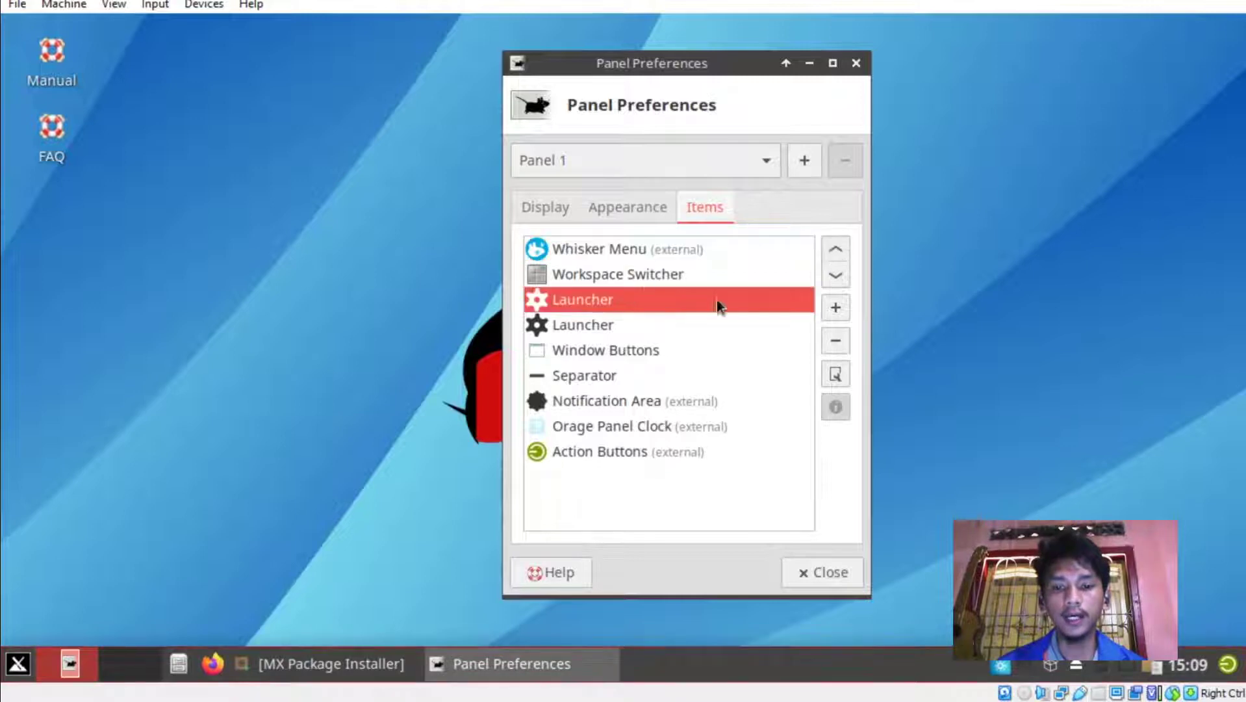
pyautogui.click(834, 342)
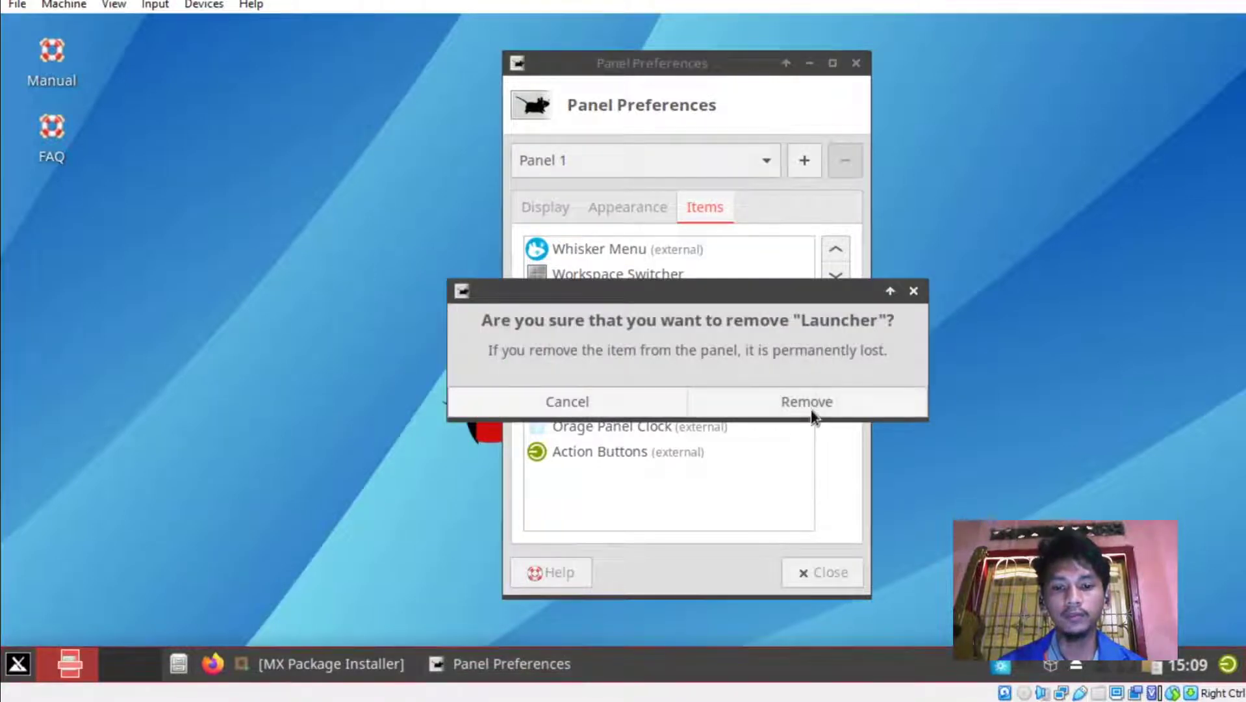
pyautogui.click(809, 408)
pyautogui.click(601, 301)
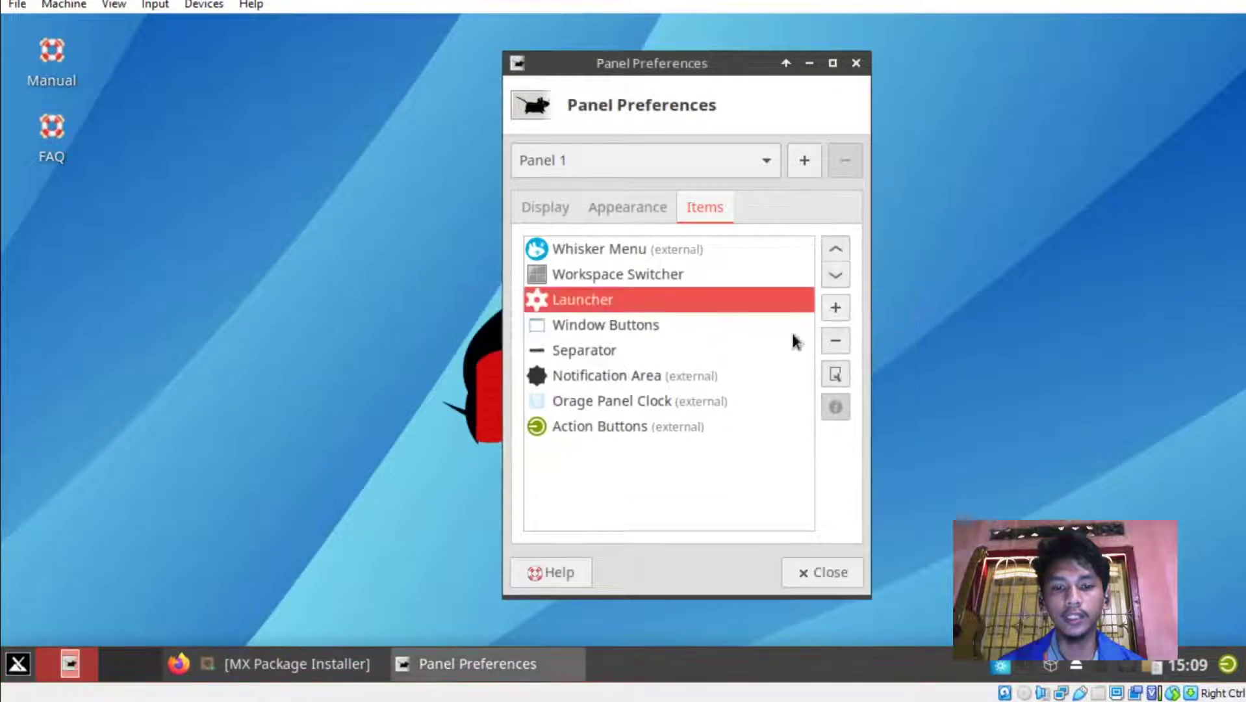
pyautogui.click(834, 341)
pyautogui.click(765, 407)
pyautogui.click(579, 299)
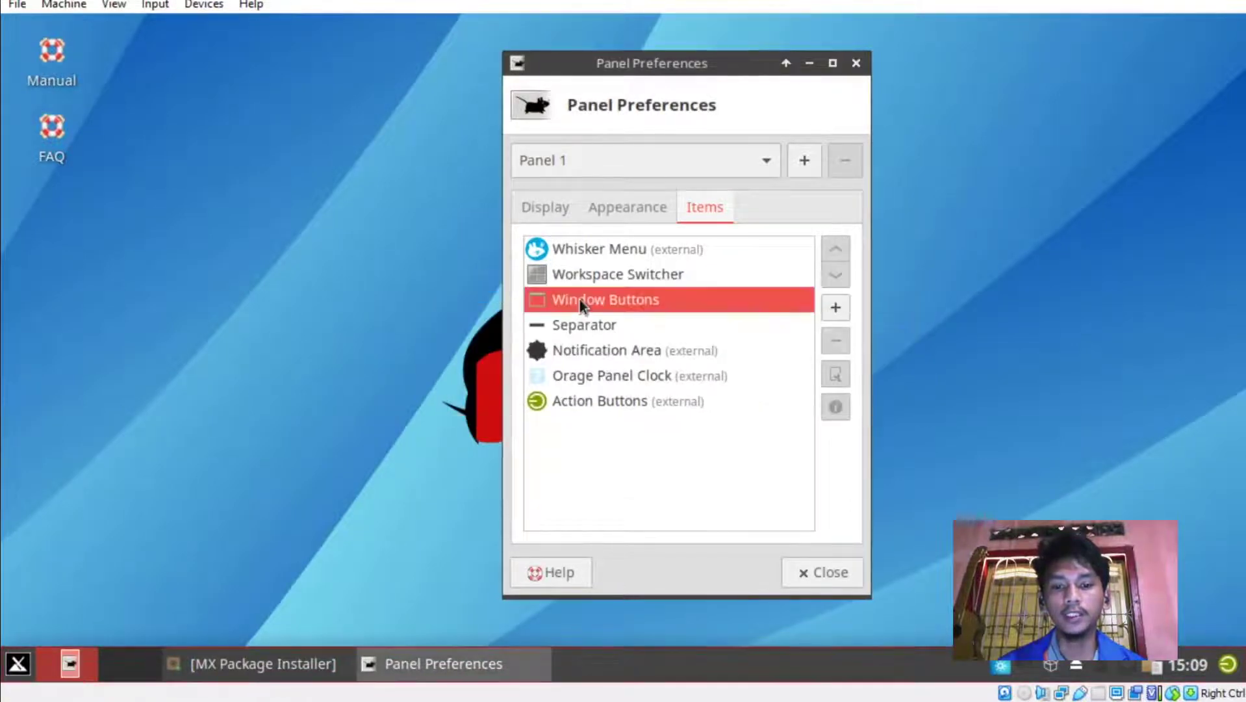
pyautogui.click(839, 337)
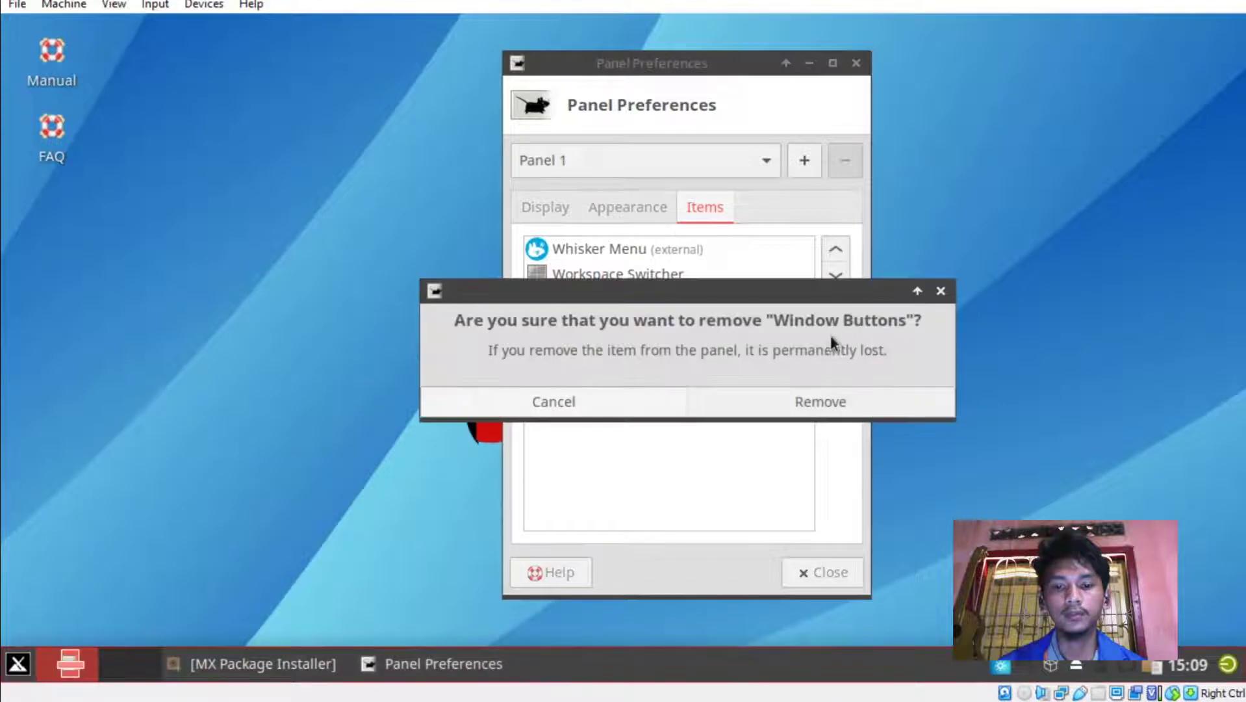
pyautogui.click(806, 402)
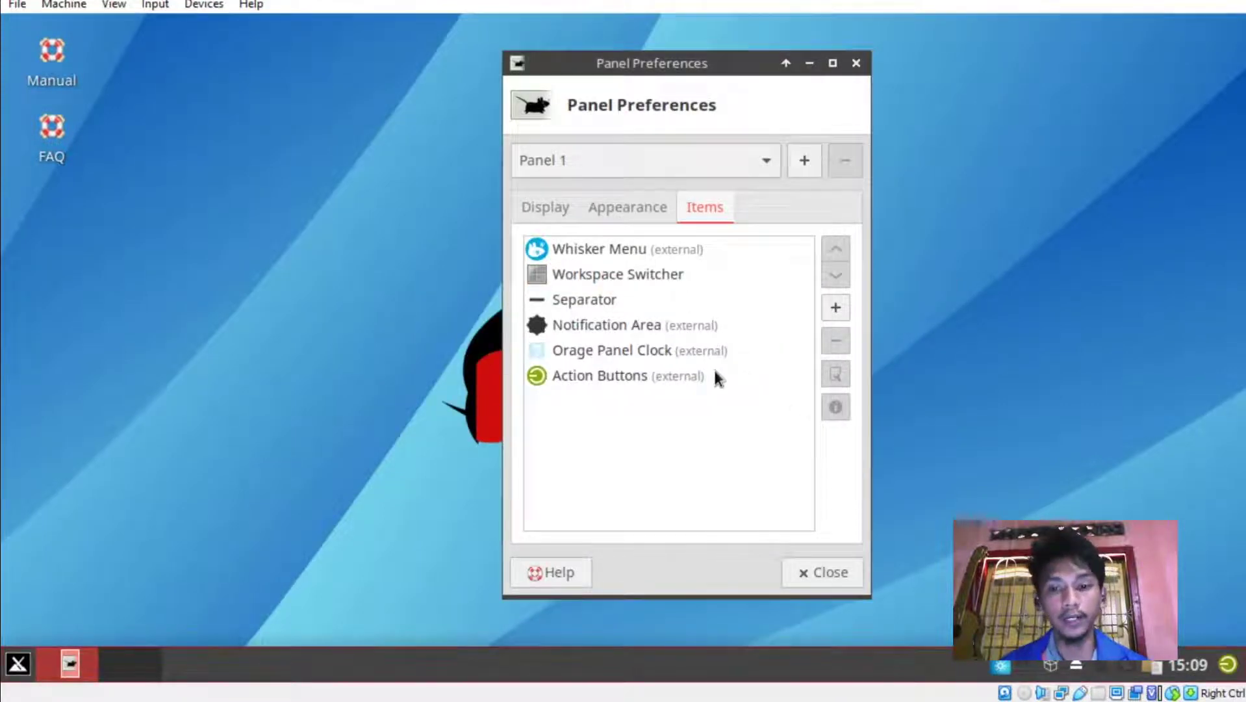
# Add the DockbarX plugin to the panel, found by searching 'doc' in Add New Items.
pyautogui.click(836, 307)
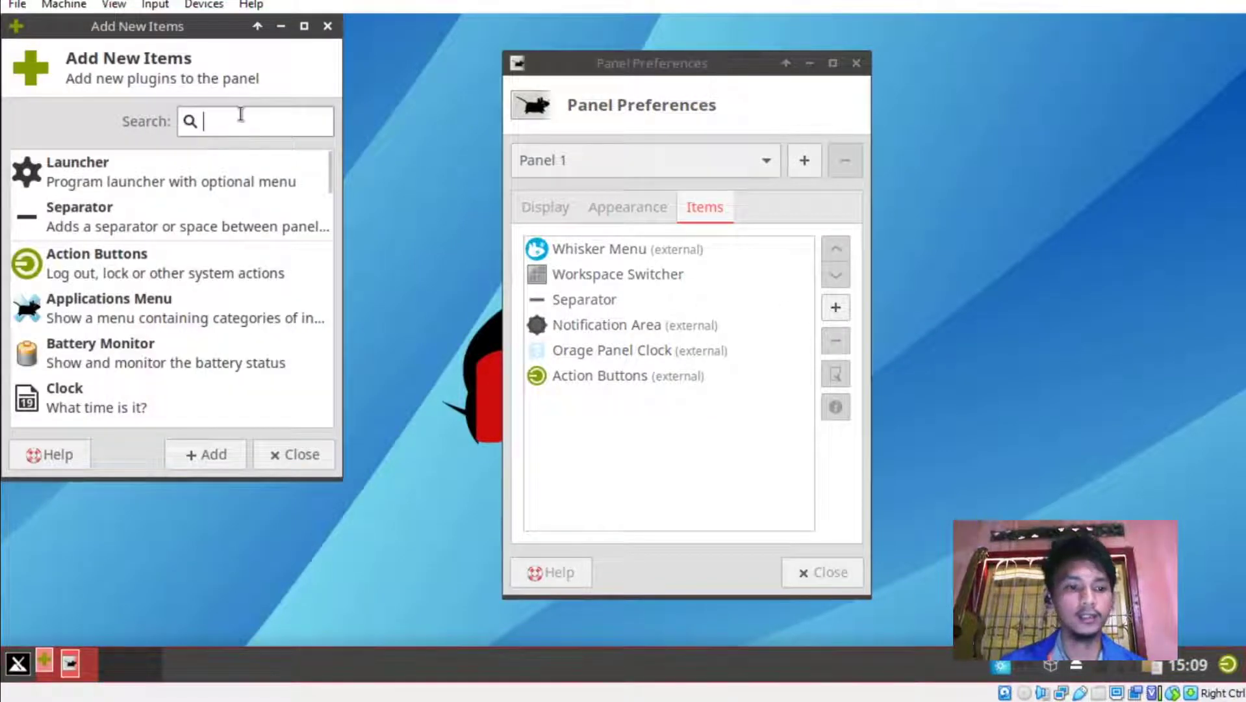
pyautogui.write('doc')
pyautogui.click(150, 162)
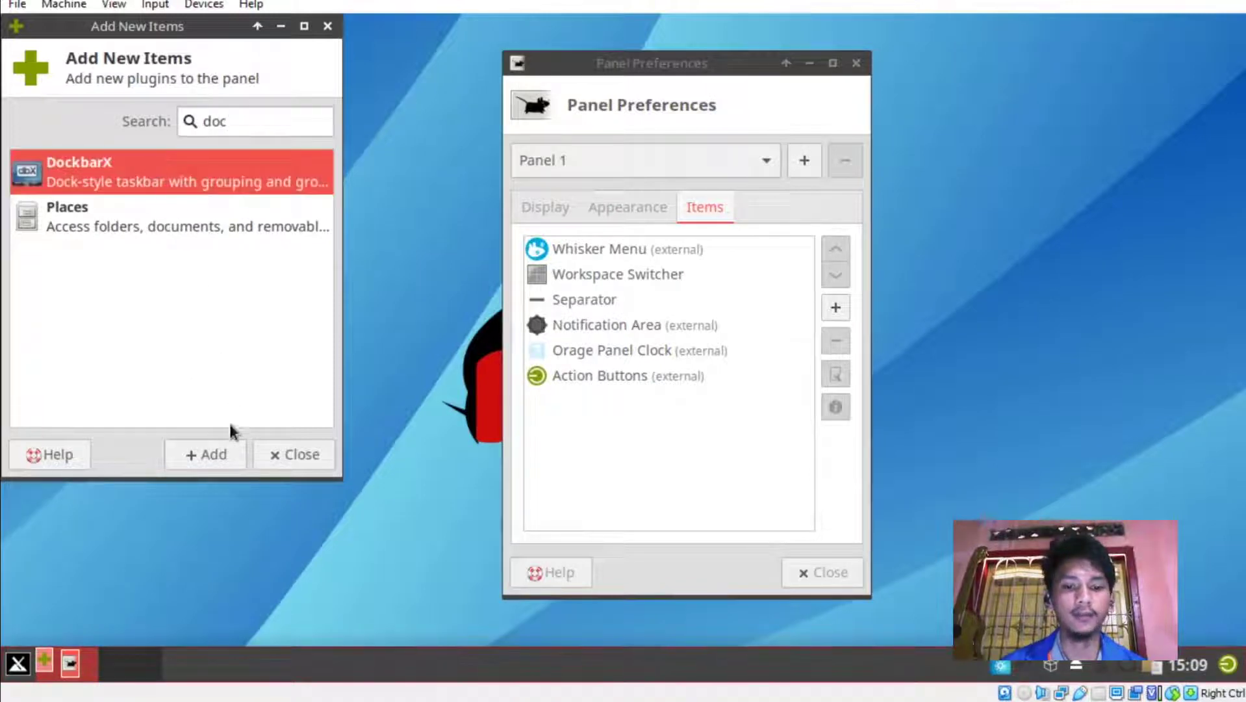
pyautogui.click(208, 462)
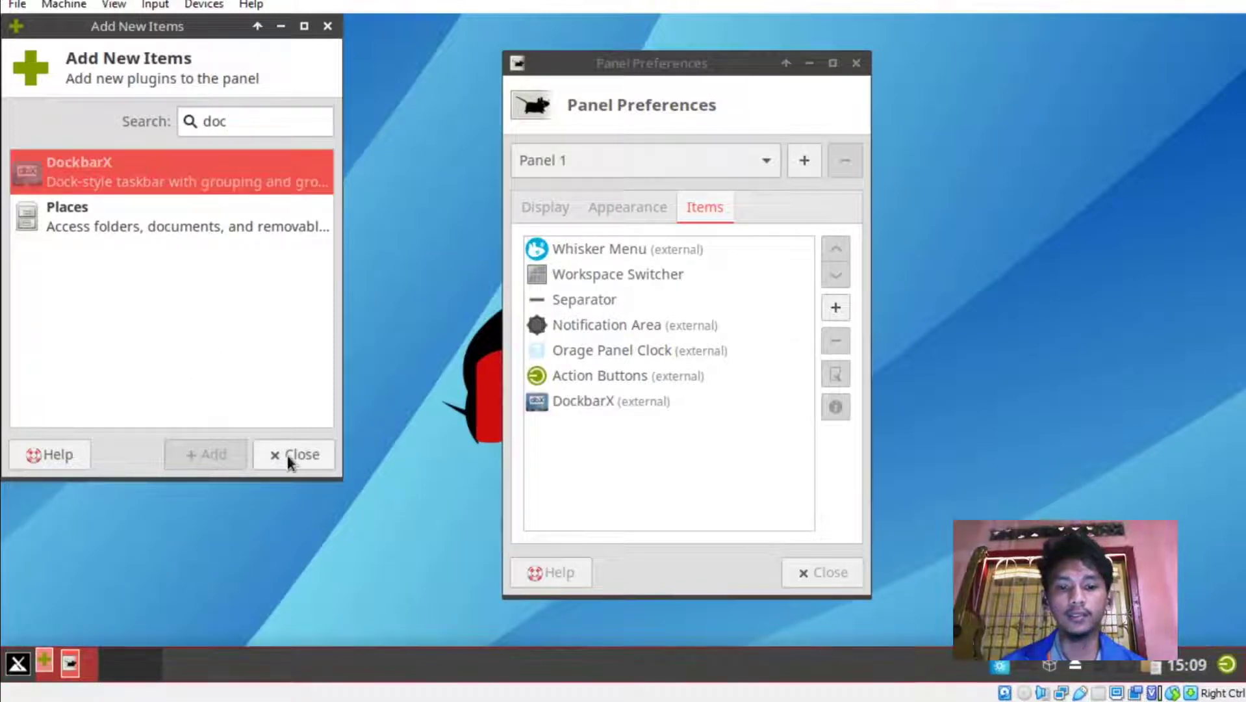
pyautogui.click(288, 455)
# Move DockbarX up the panel item list to sit just after the Workspace Switcher.
pyautogui.click(589, 401)
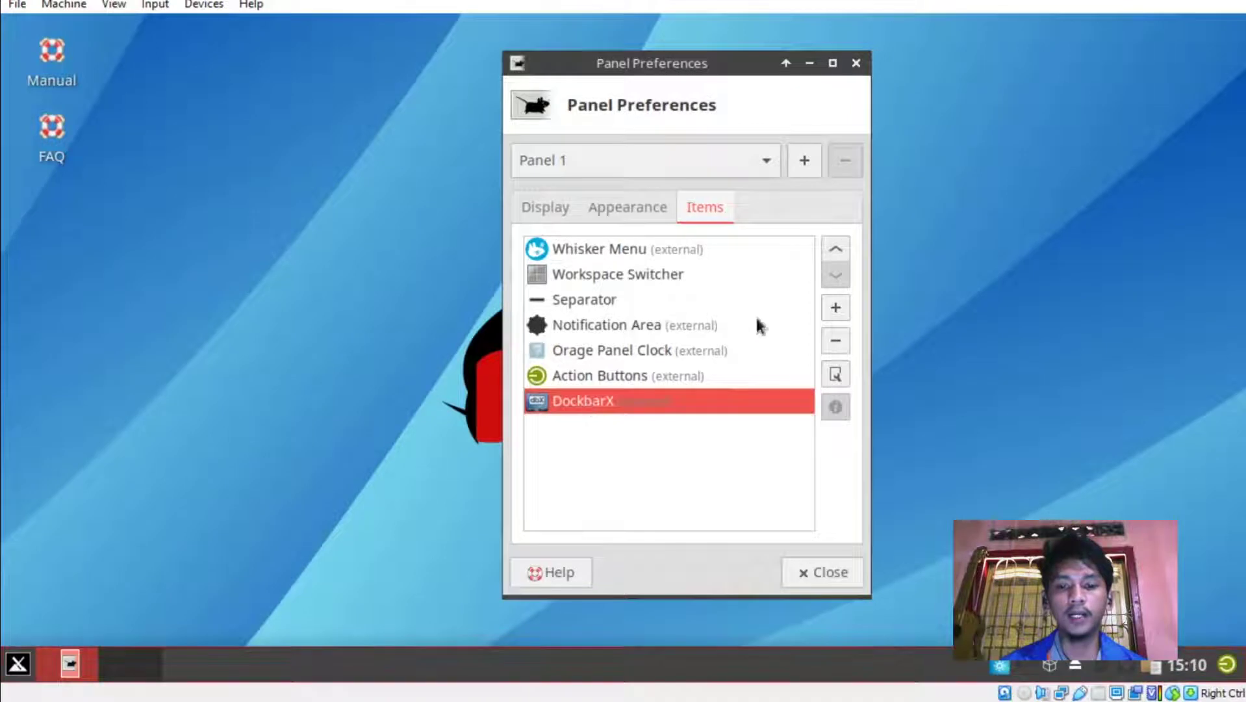
pyautogui.click(831, 252)
pyautogui.click(830, 252)
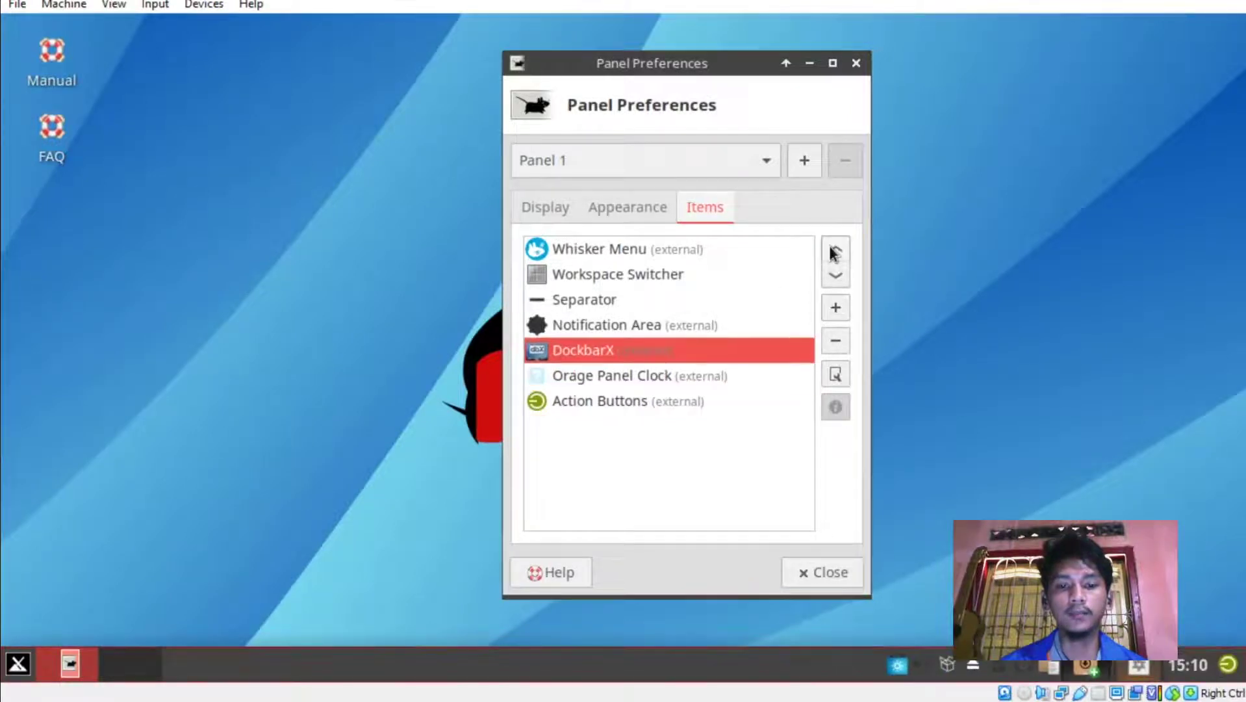
pyautogui.click(831, 252)
pyautogui.click(830, 248)
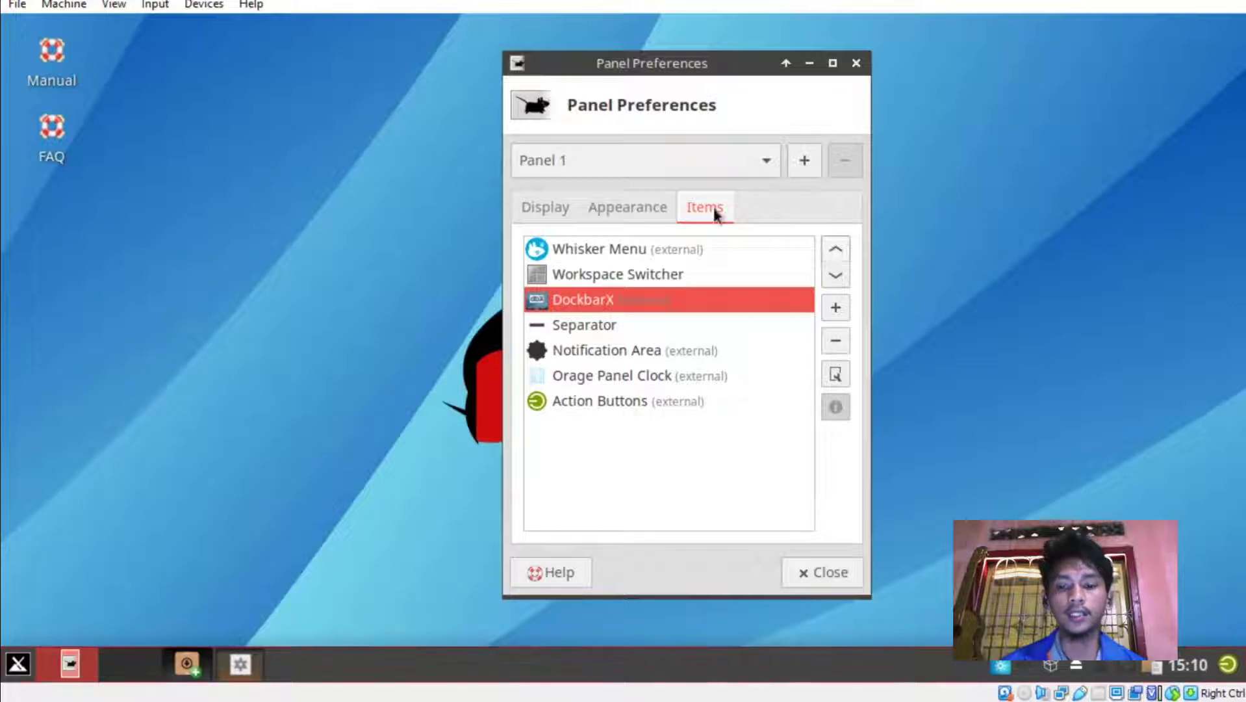
# Close Panel Preferences and bring the MX Package Installer window back from the taskbar.
pyautogui.click(808, 575)
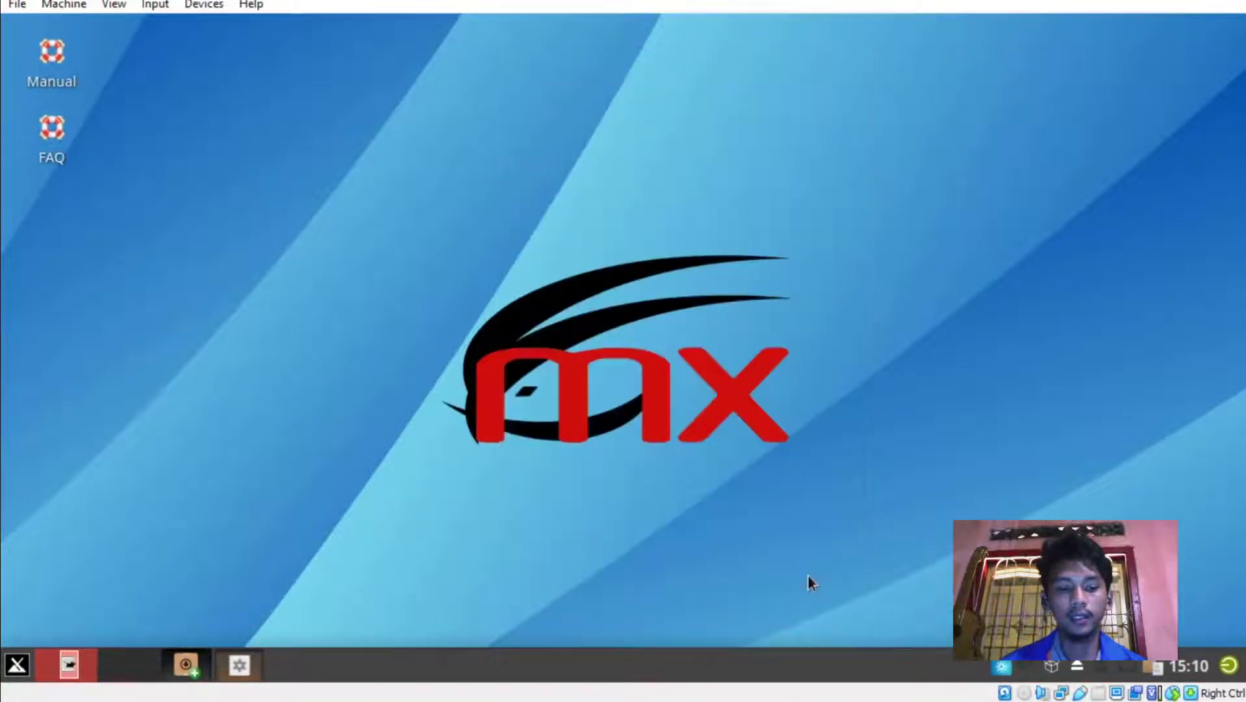
pyautogui.moveTo(191, 664)
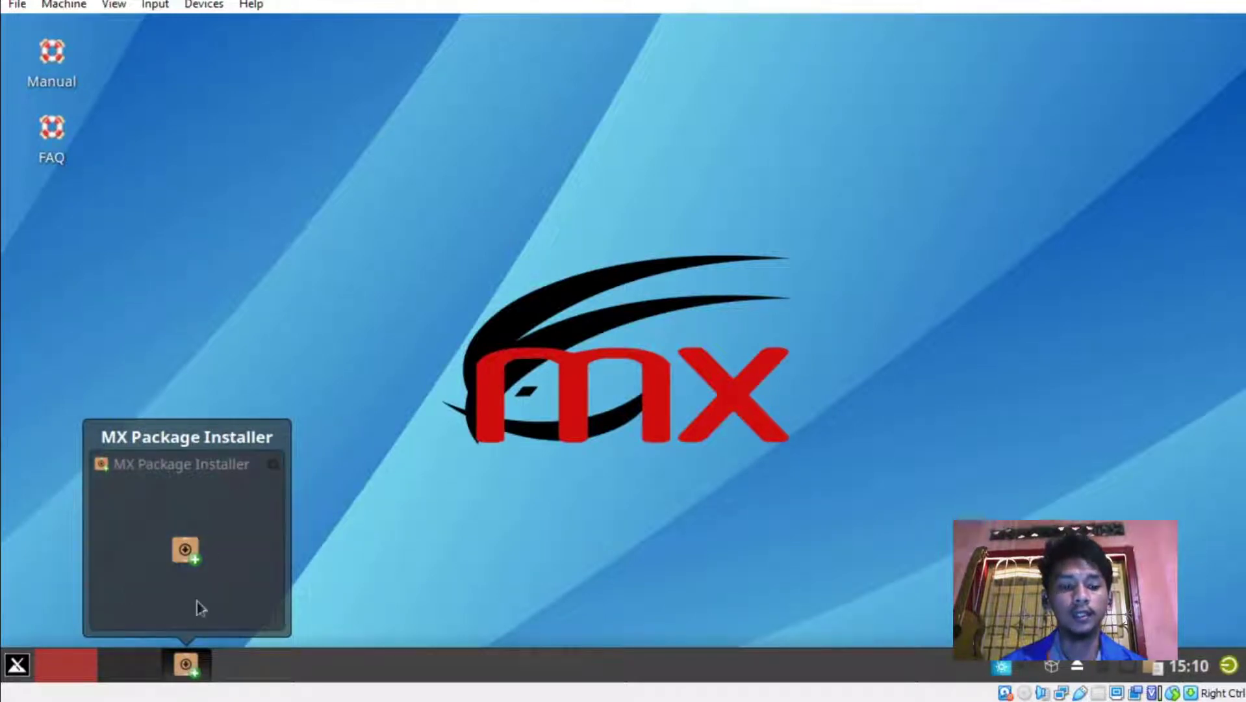
pyautogui.click(186, 669)
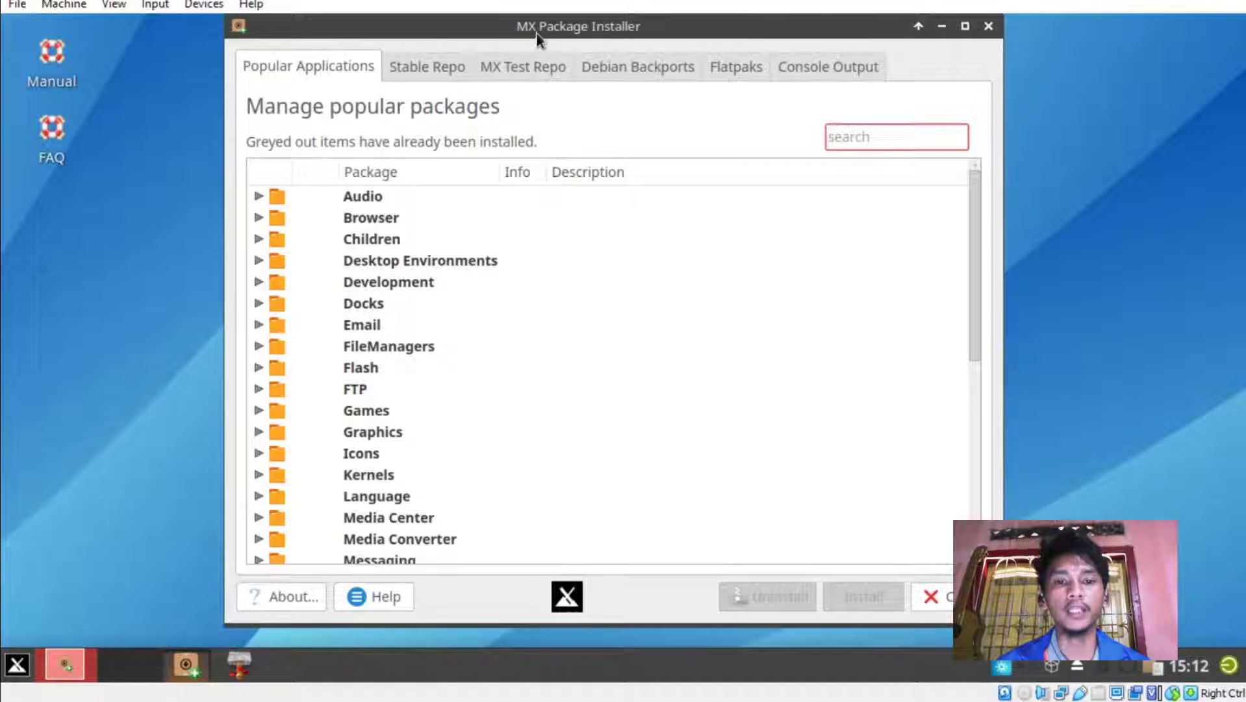
pyautogui.moveTo(538, 31); pyautogui.dragTo(538, 51)
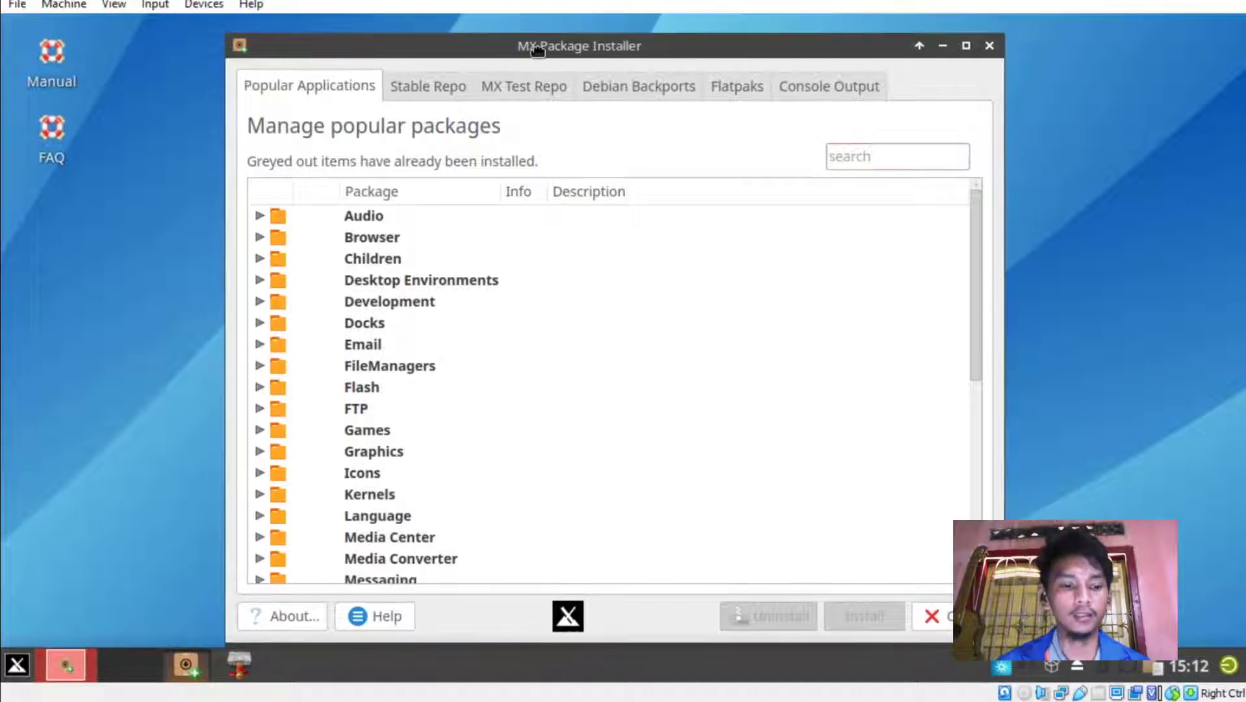
# Search the application menu for 'syp' to find Synaptic, then clear the search.
pyautogui.click(12, 668)
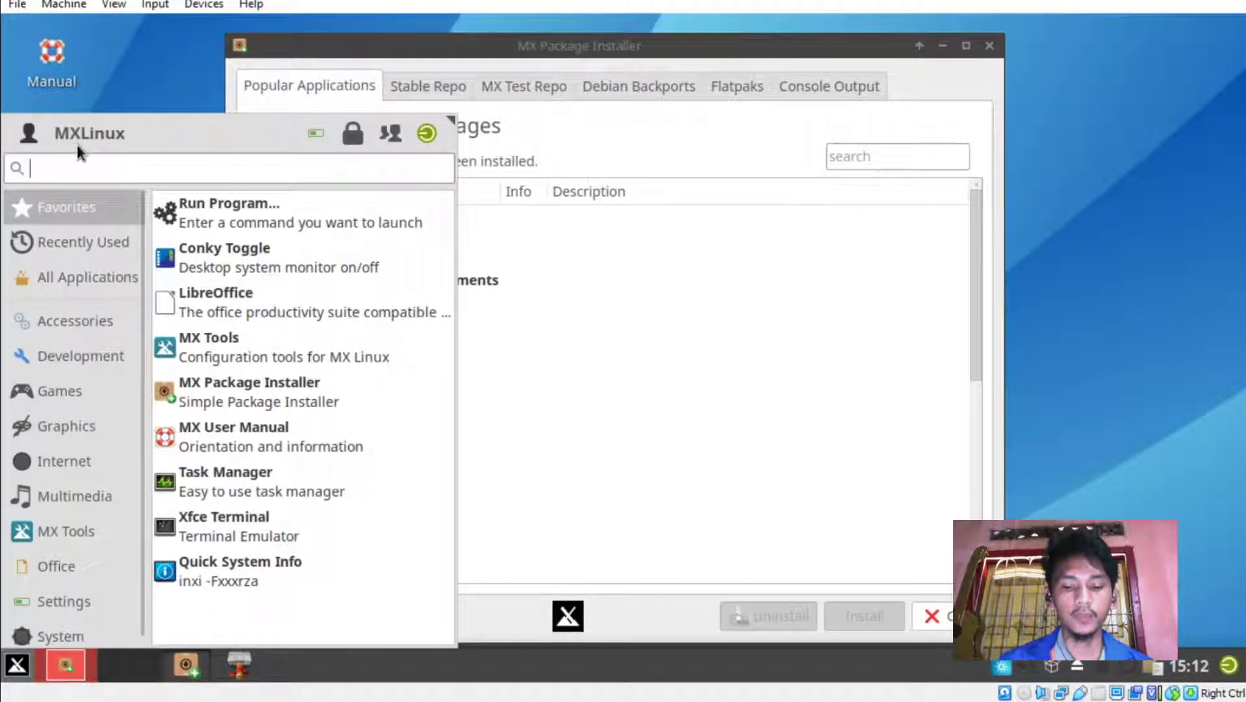
pyautogui.write('syp')
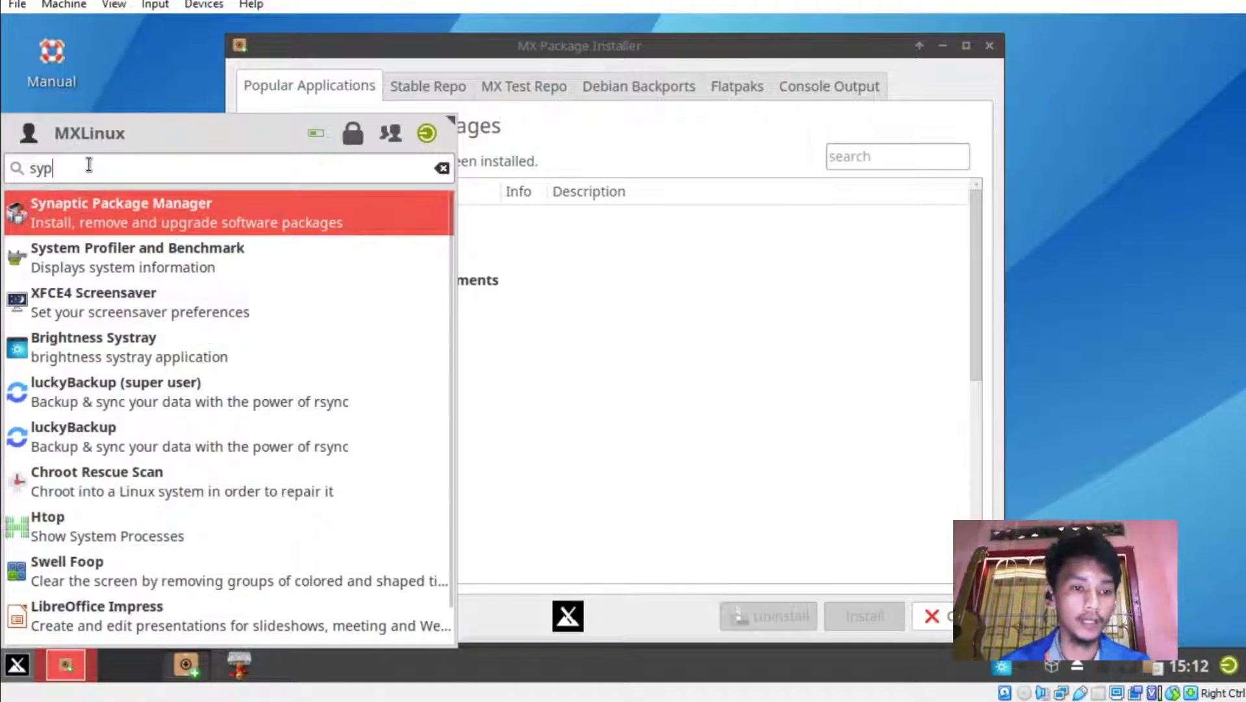
pyautogui.press('BackSpace')
pyautogui.press('BackSpace')
pyautogui.press('BackSpace')
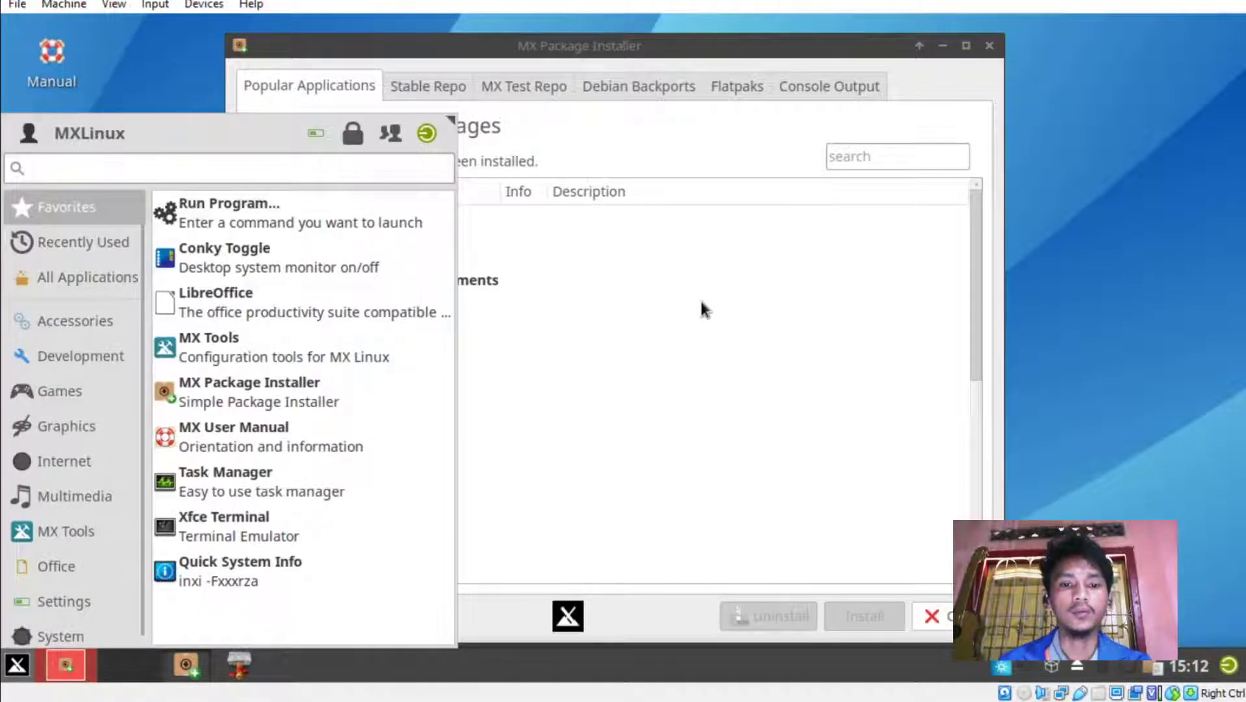
# Mark Spotify under Audio and Google Chrome under Browser for installation.
pyautogui.click(734, 159)
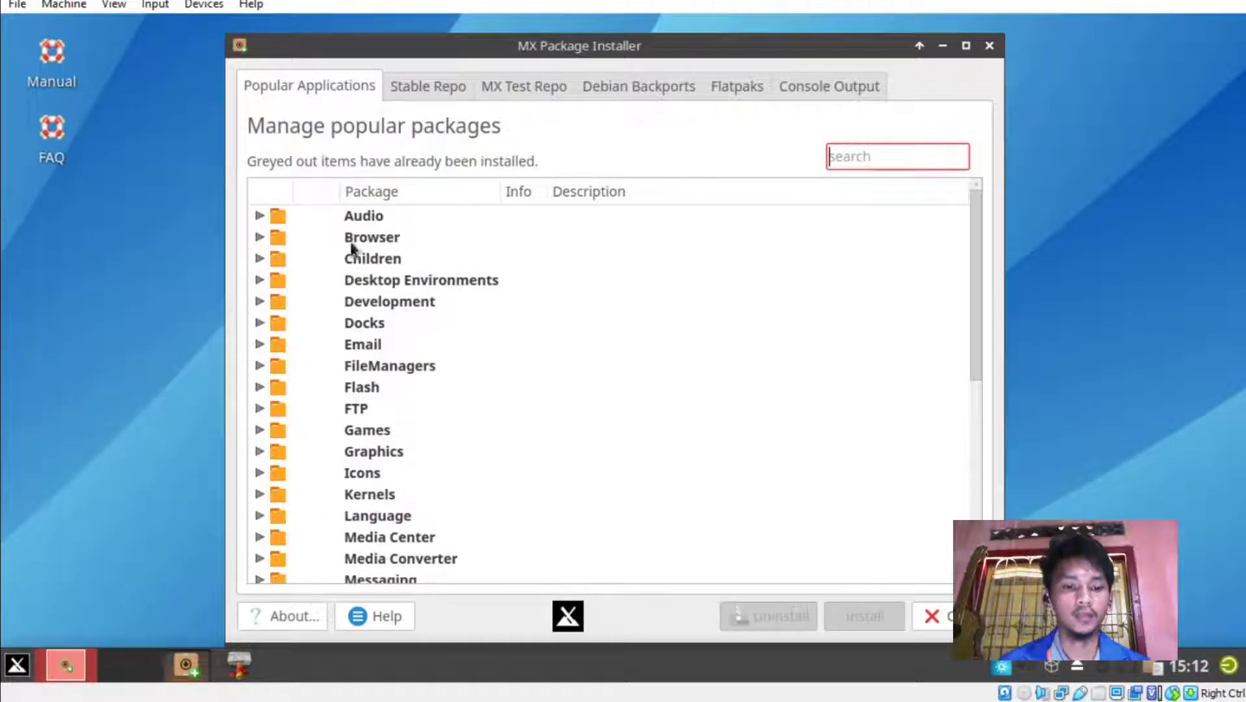
pyautogui.scroll(-6, 274, 383)
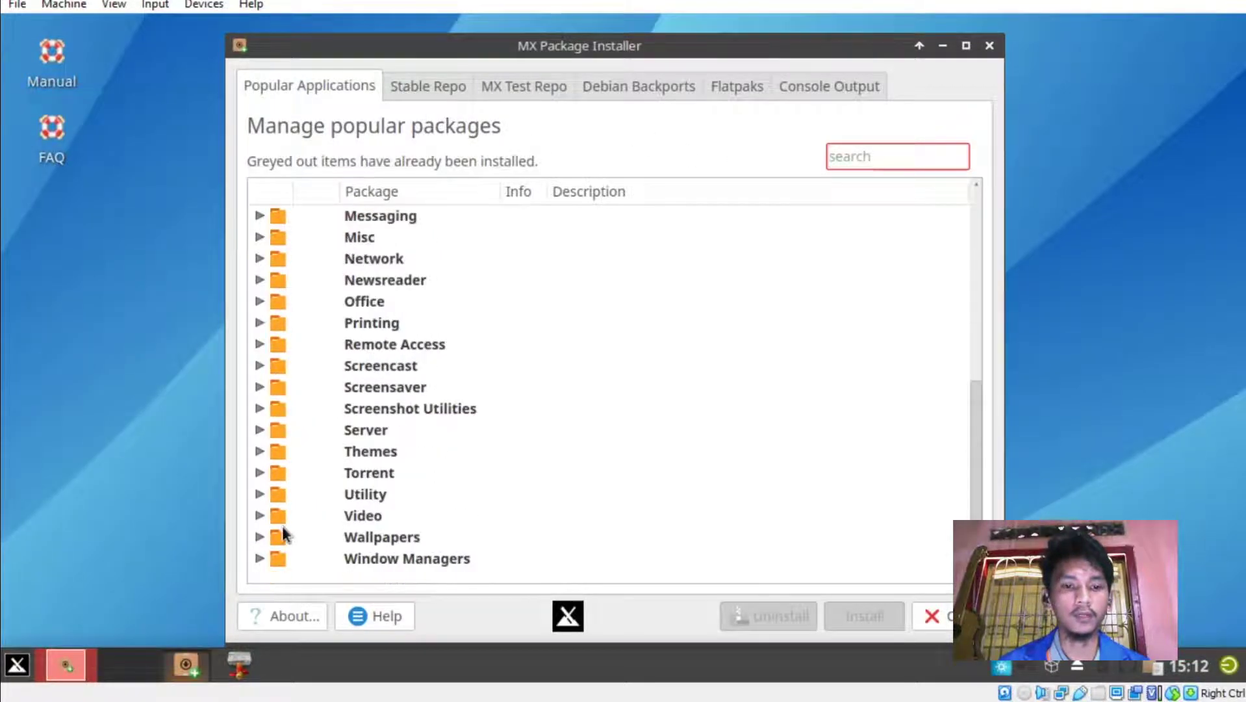
pyautogui.scroll(6, 281, 535)
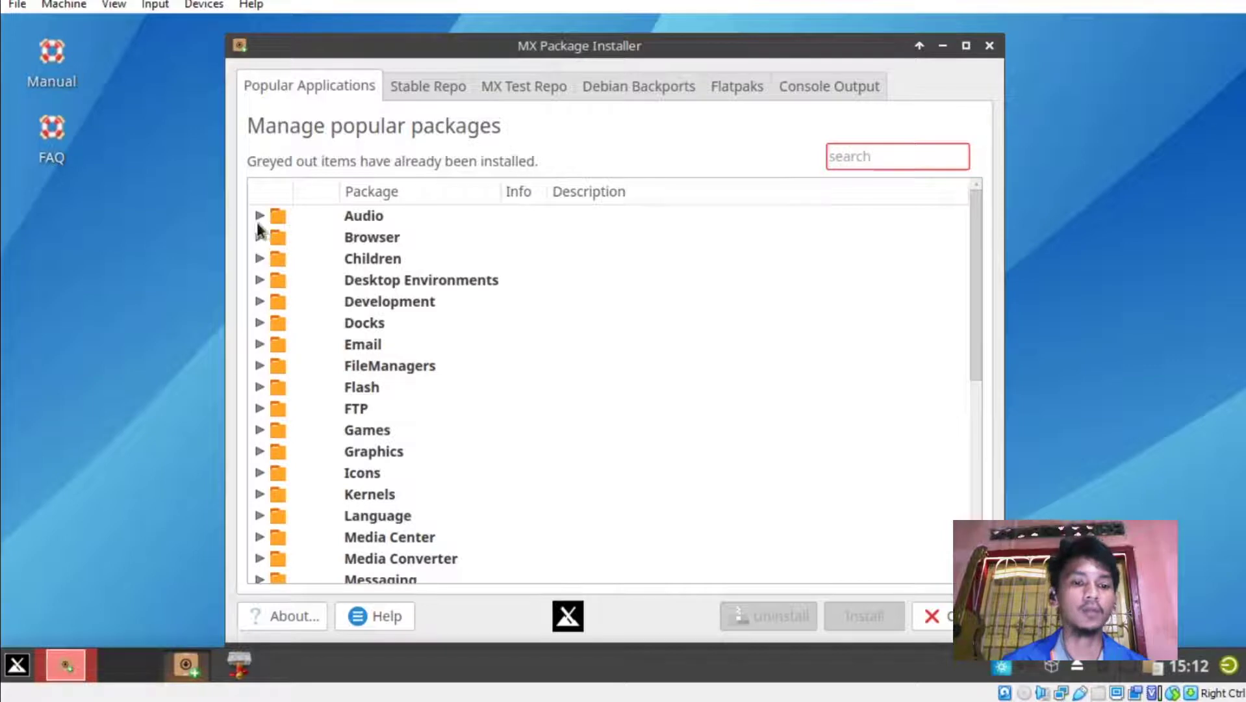
pyautogui.click(259, 216)
pyautogui.click(259, 216)
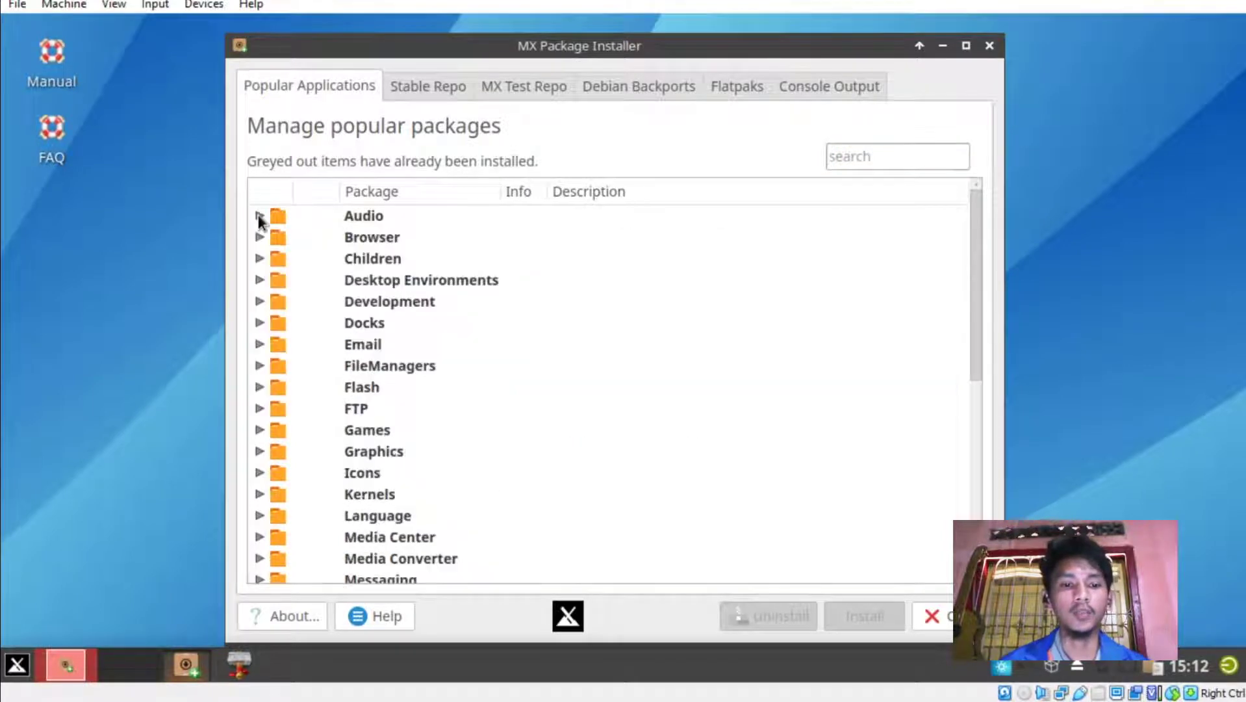
pyautogui.click(259, 215)
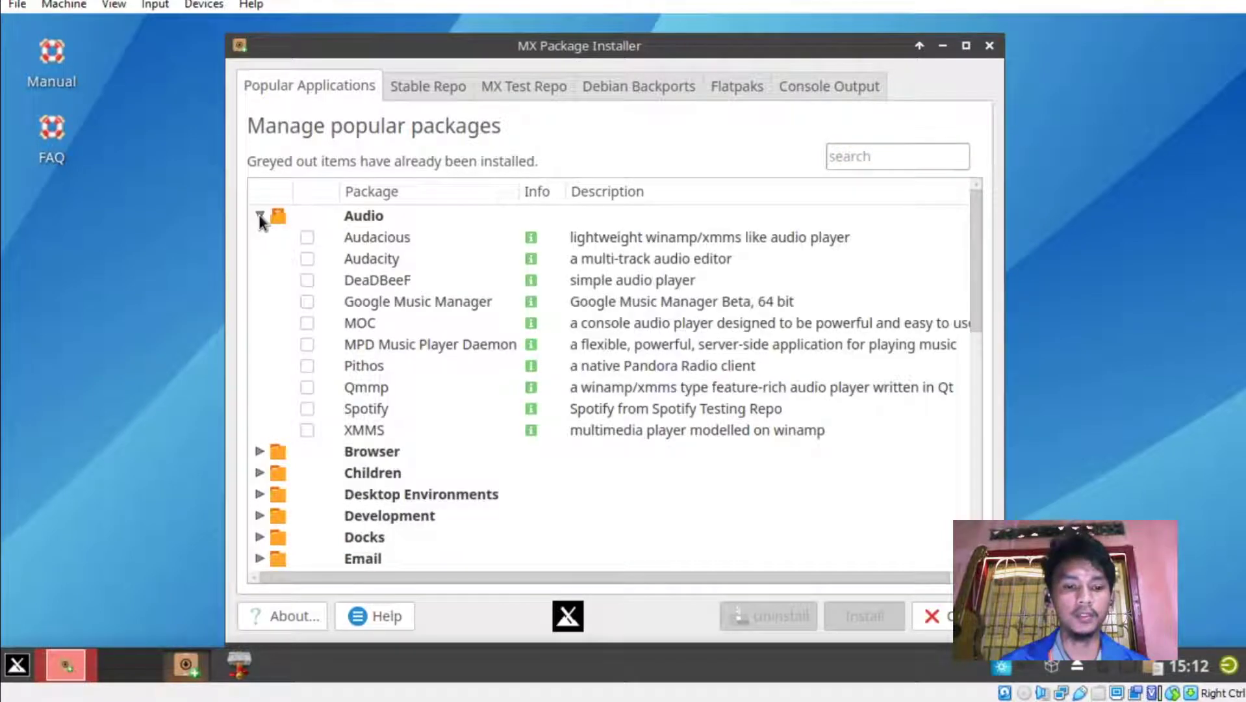
pyautogui.click(307, 409)
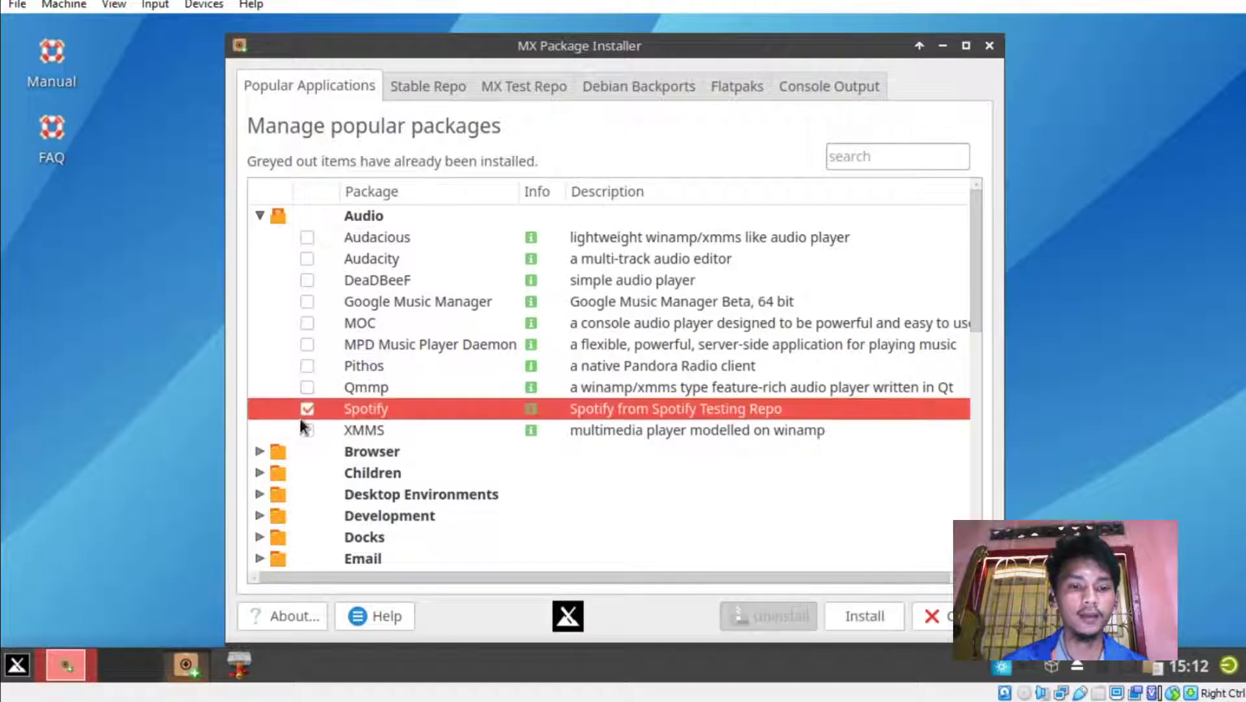
pyautogui.click(260, 215)
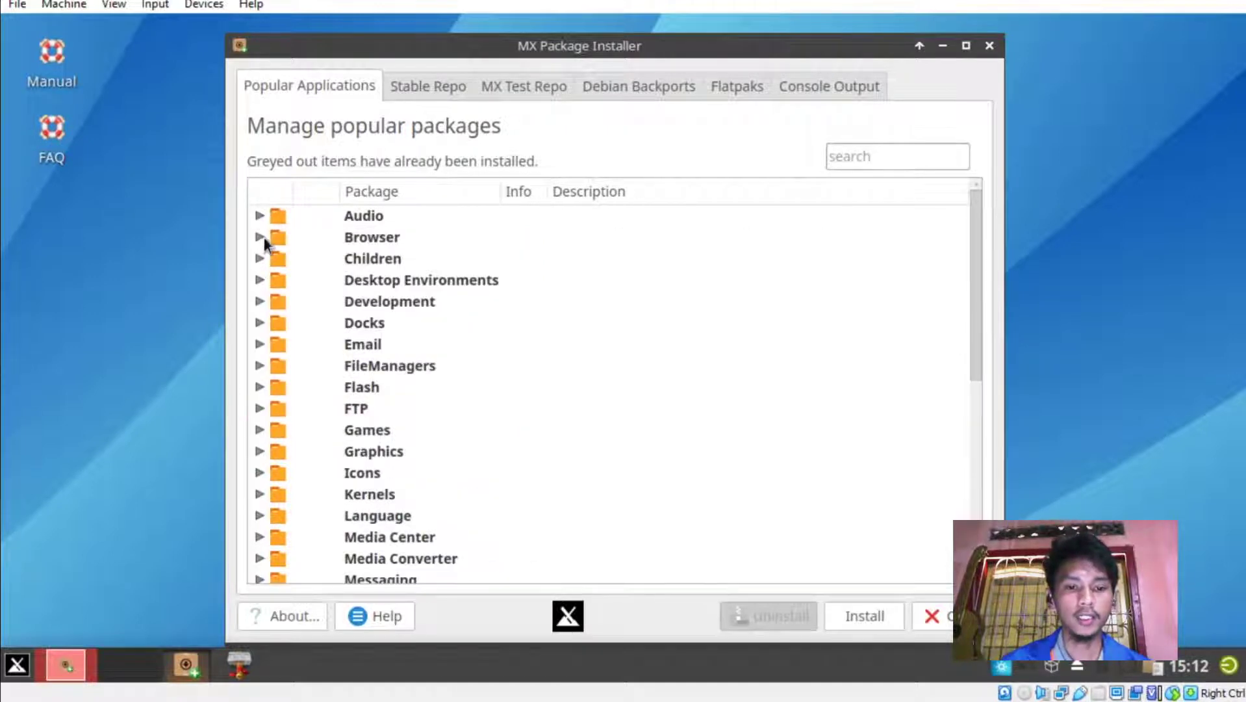
pyautogui.click(261, 238)
pyautogui.click(306, 366)
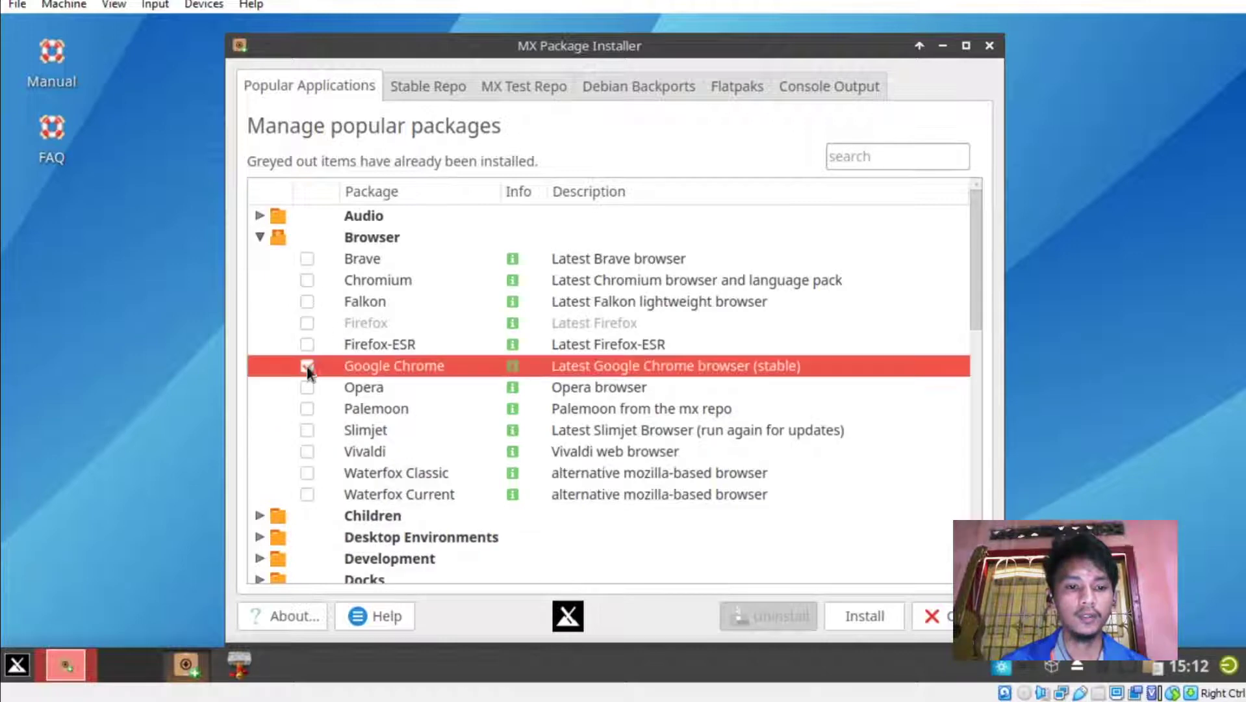
pyautogui.click(259, 238)
# Mark Local Web Server under the Server category for installation.
pyautogui.scroll(-2, 286, 325)
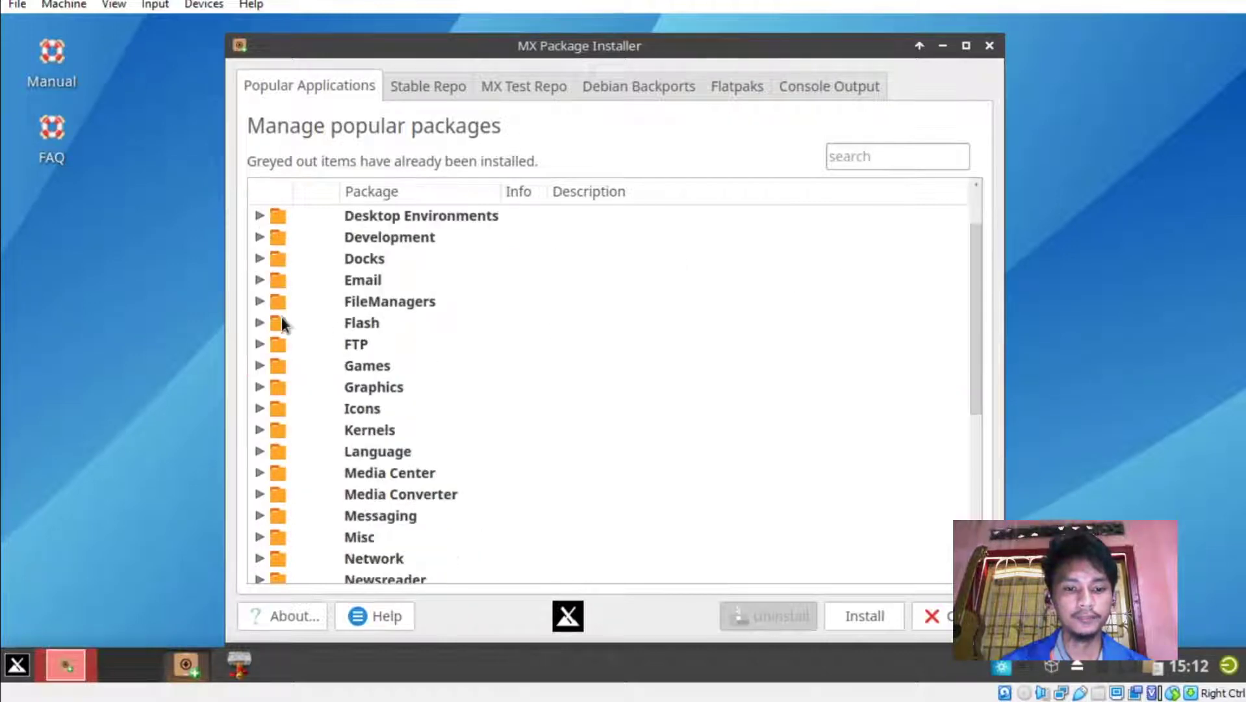
pyautogui.scroll(-2, 314, 343)
pyautogui.scroll(-2, 314, 344)
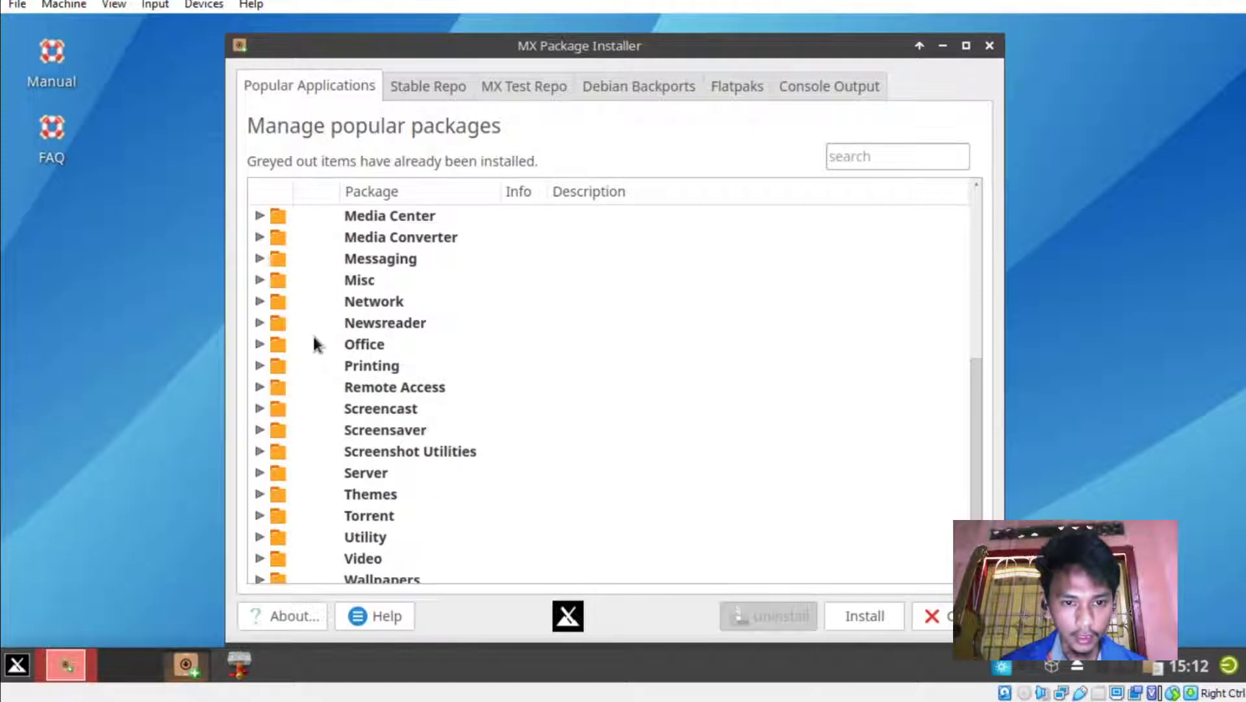
pyautogui.scroll(2, 314, 339)
pyautogui.scroll(-2, 315, 339)
pyautogui.click(259, 429)
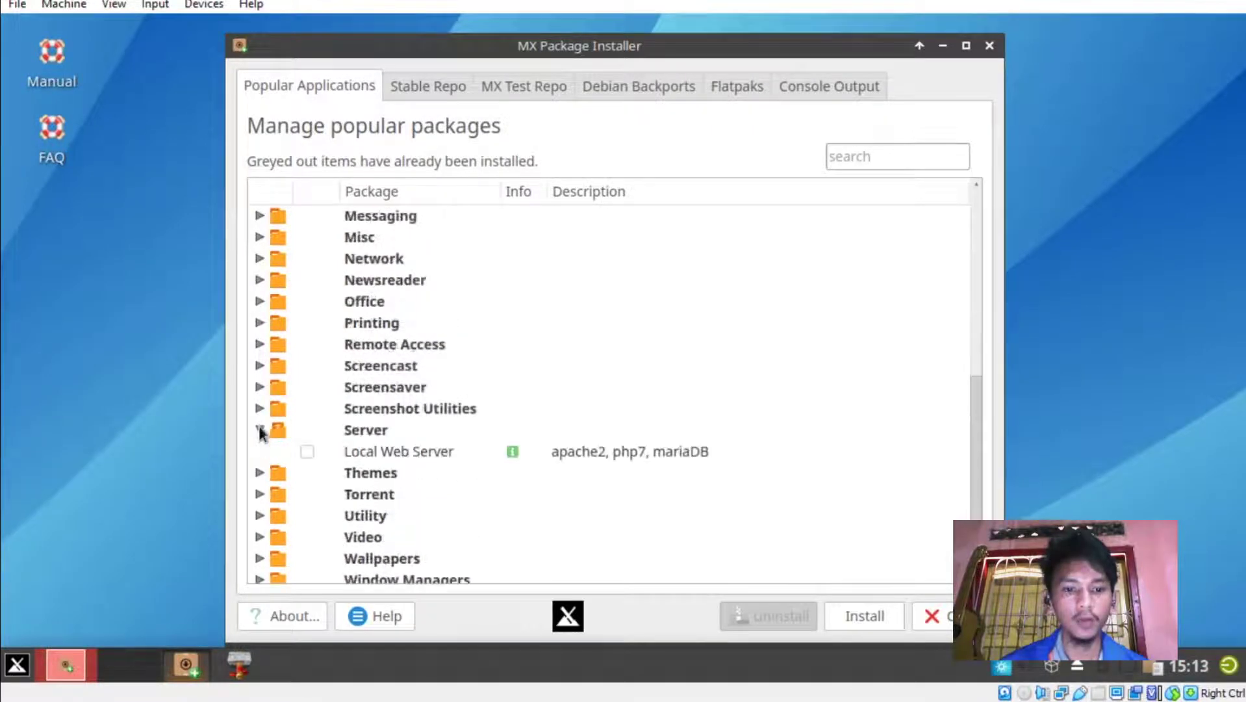
pyautogui.click(306, 451)
pyautogui.scroll(6, 333, 437)
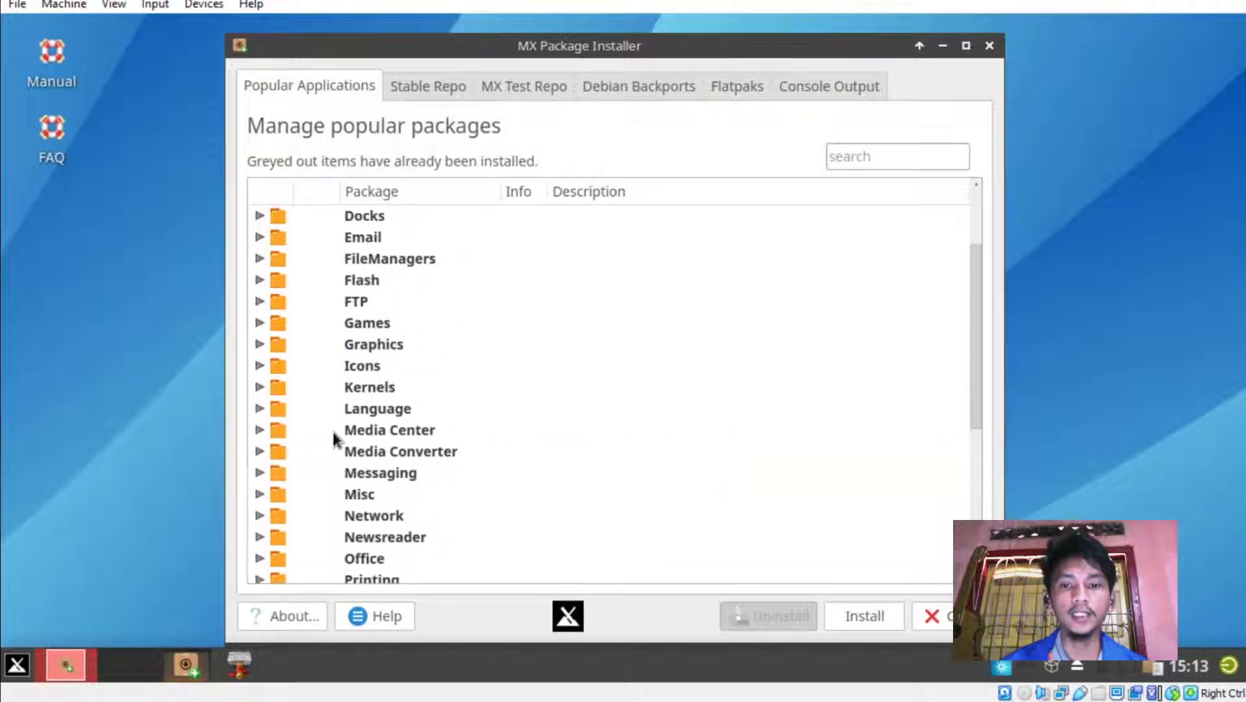
pyautogui.scroll(-6, 332, 428)
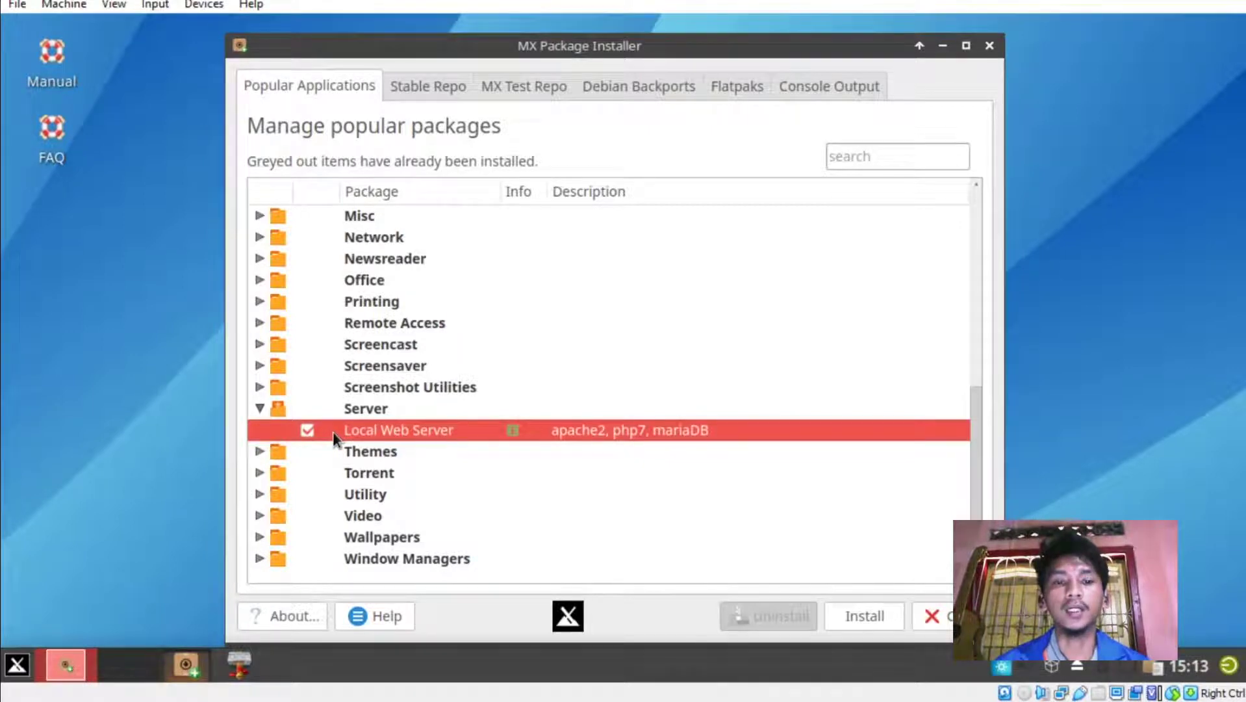
# Maximize the package installer, then start and confirm installing the marked packages.
pyautogui.doubleClick(563, 47)
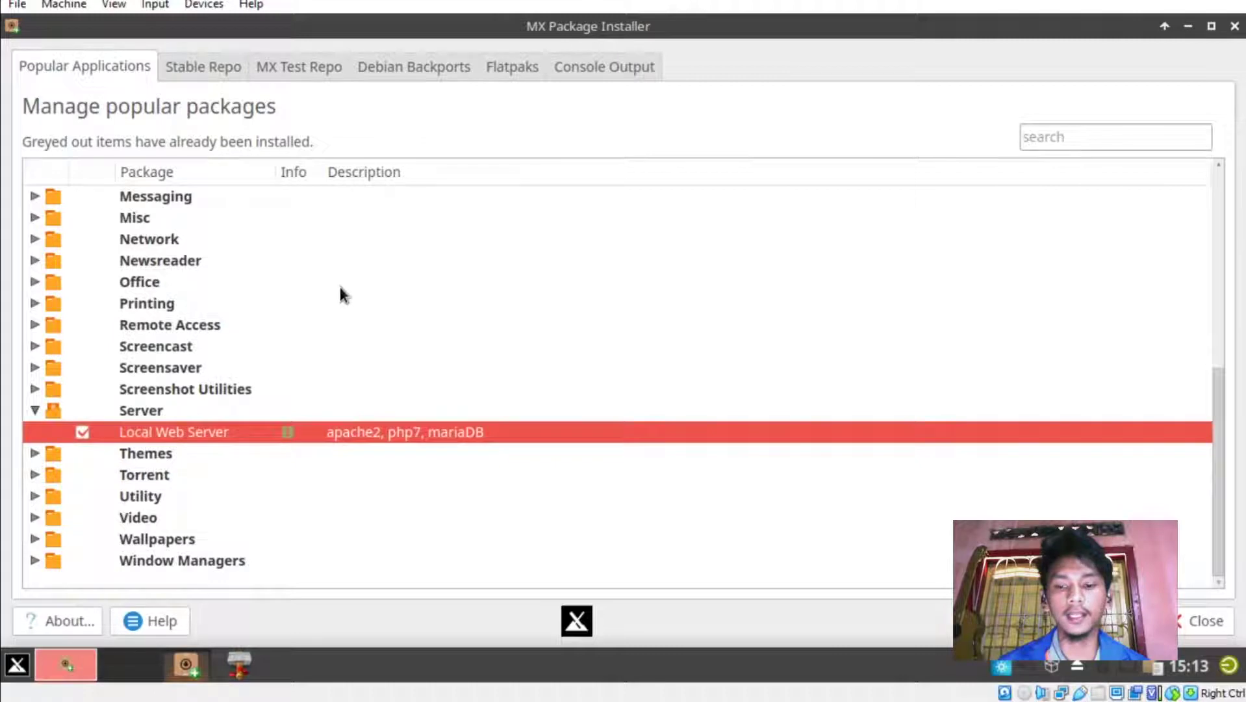
pyautogui.scroll(4, 340, 286)
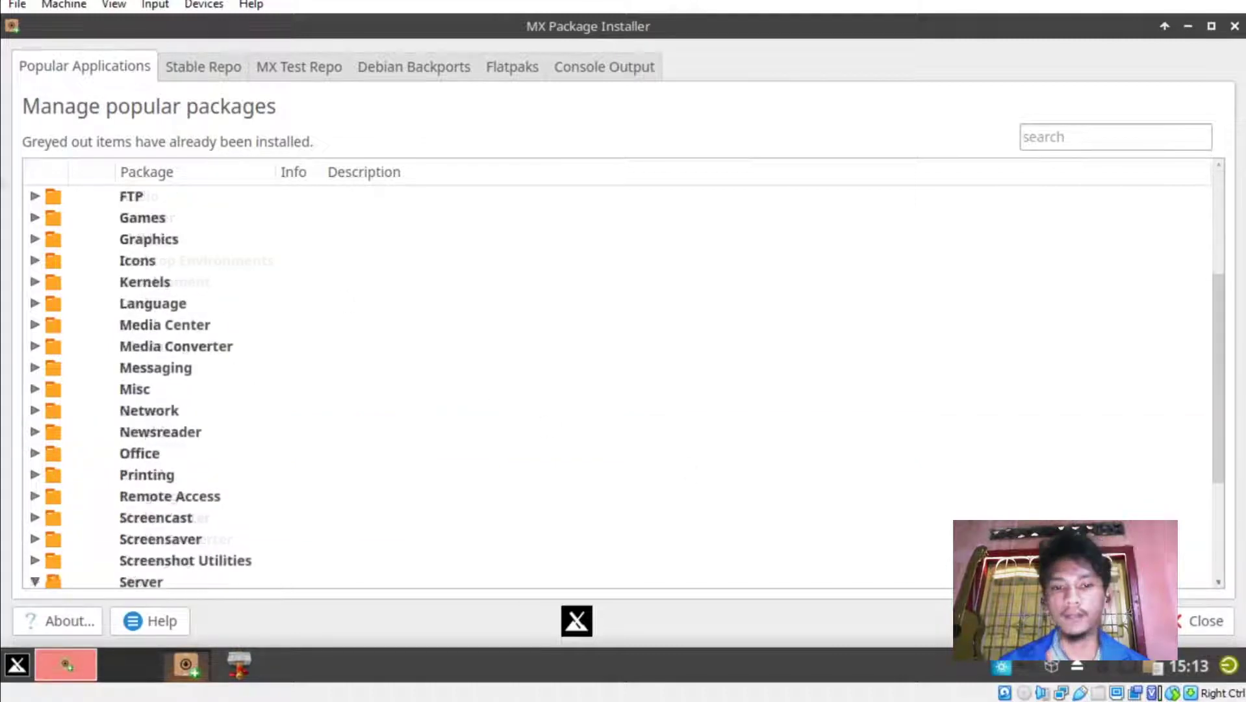
pyautogui.click(1130, 620)
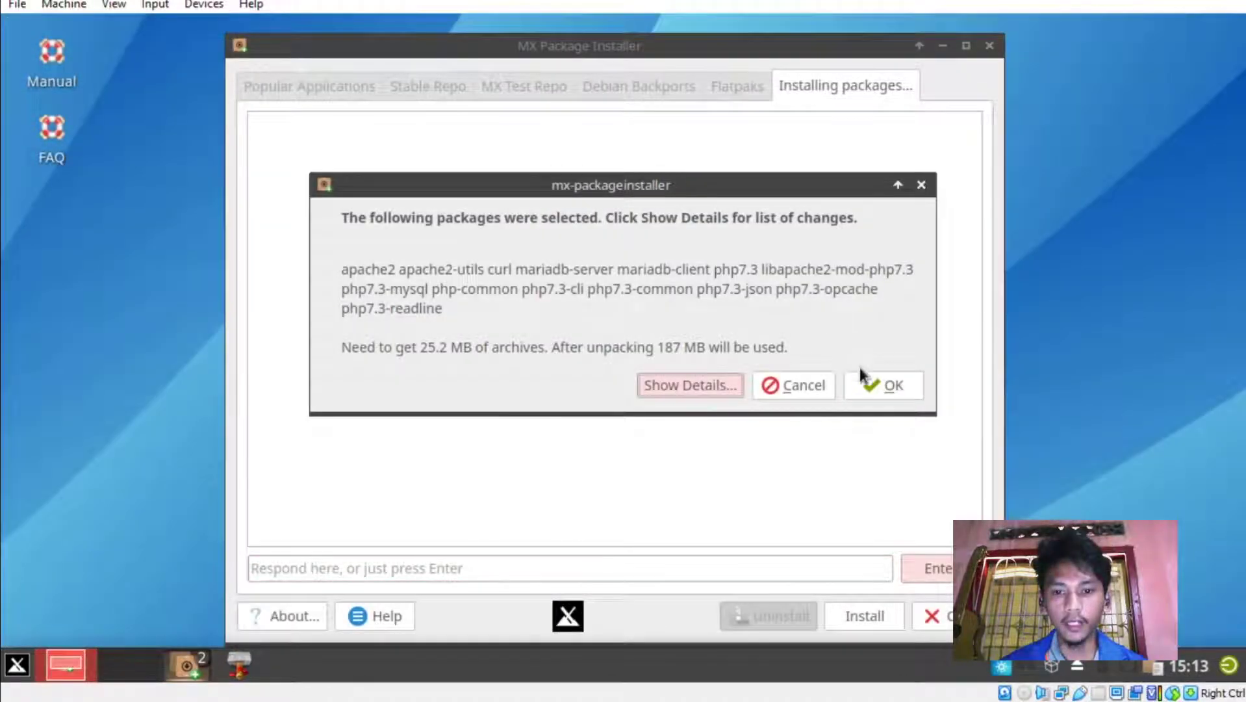
pyautogui.click(887, 387)
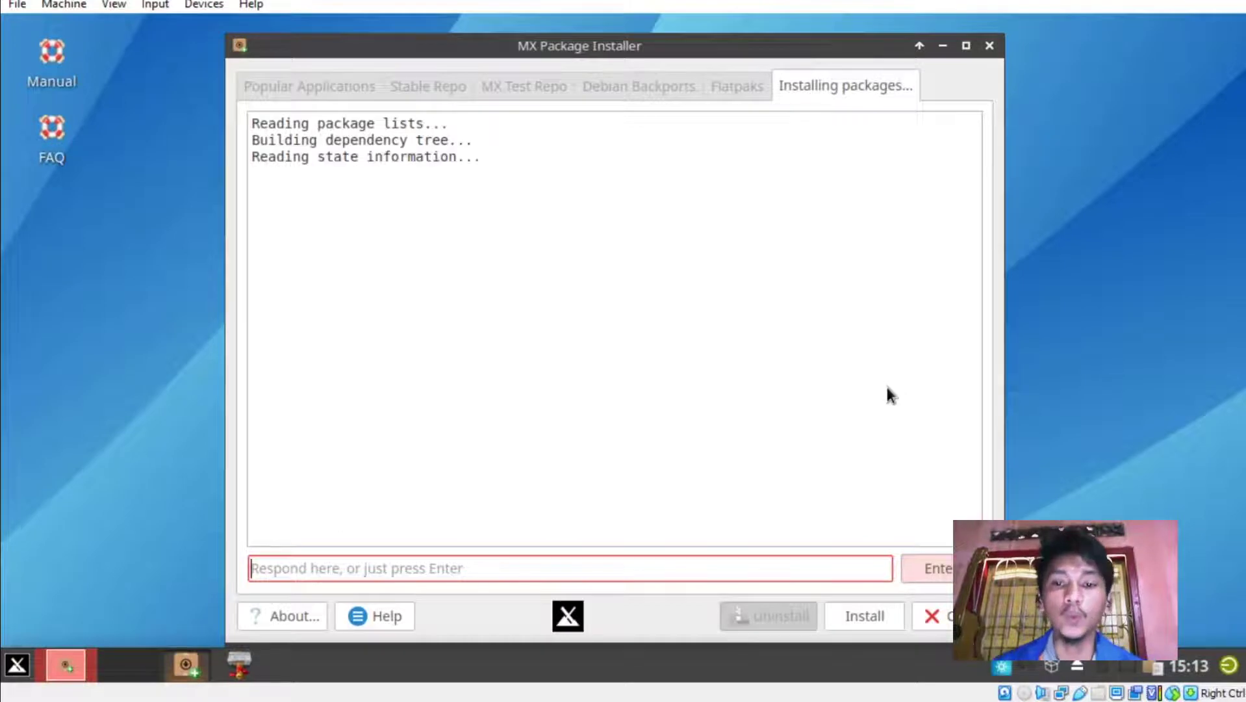
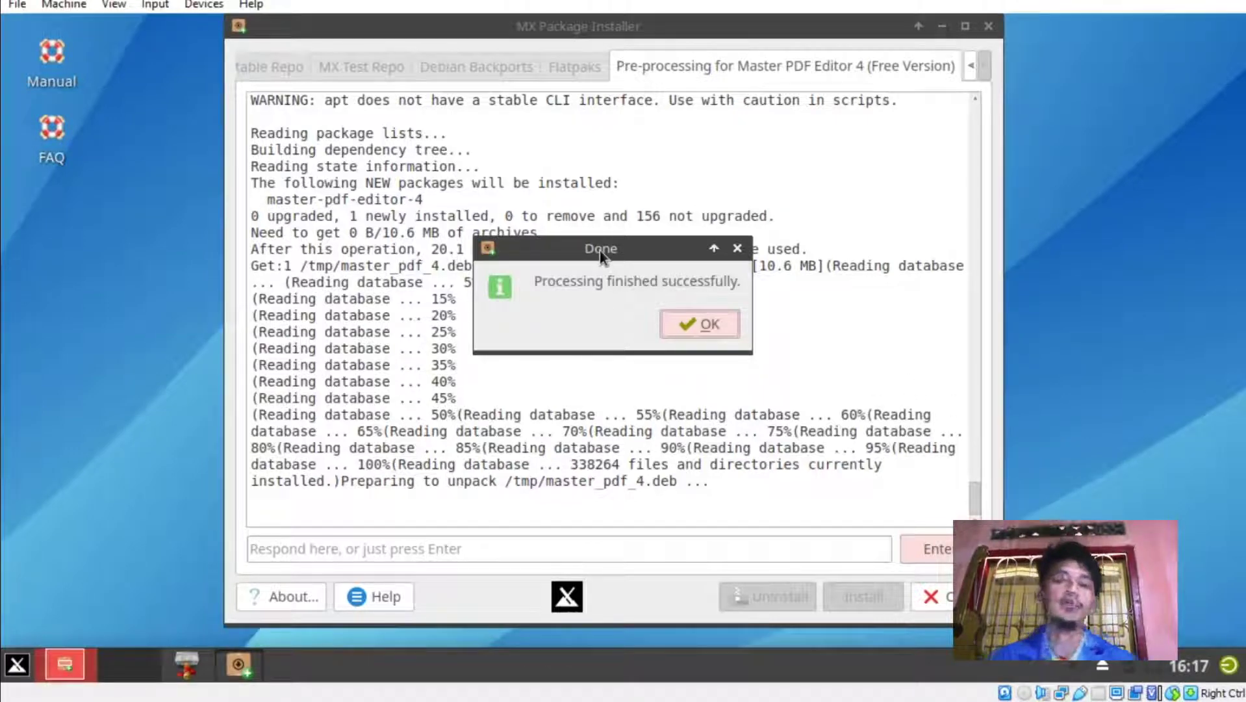
# Dismiss the Master PDF Editor 4 install-finished notice and close MX Package Installer.
pyautogui.click(677, 319)
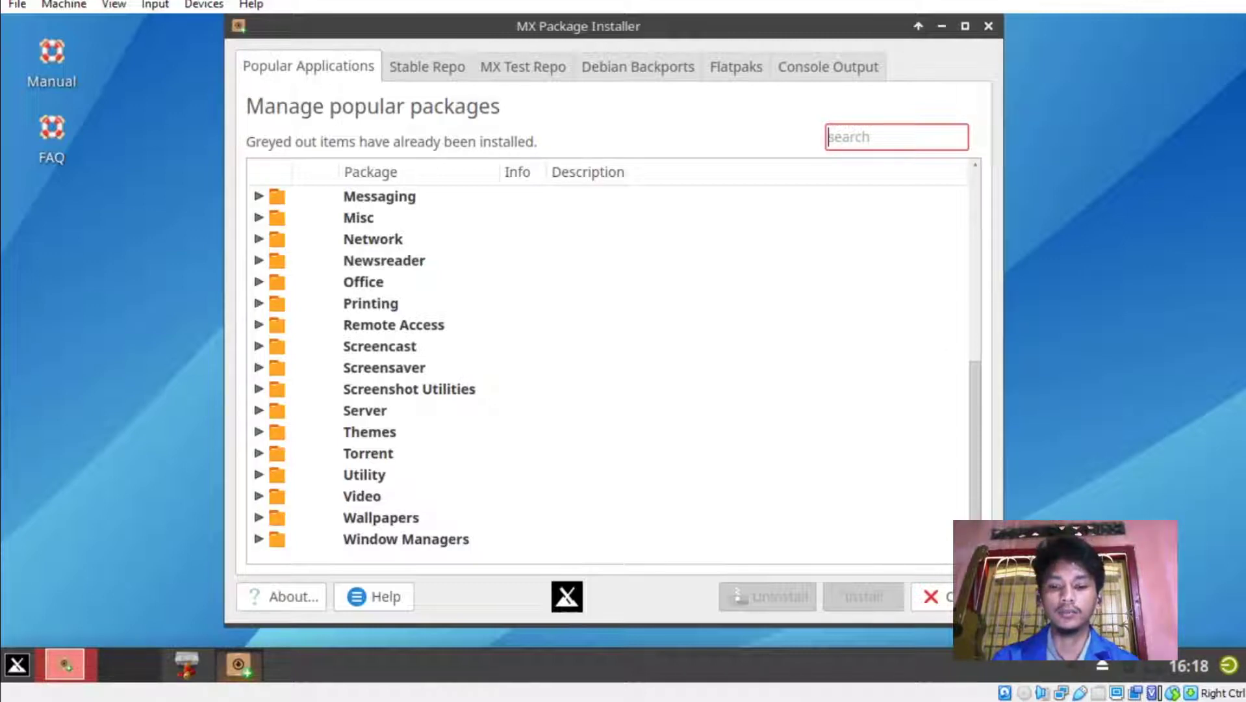
pyautogui.hotkey('alt', 'F4')
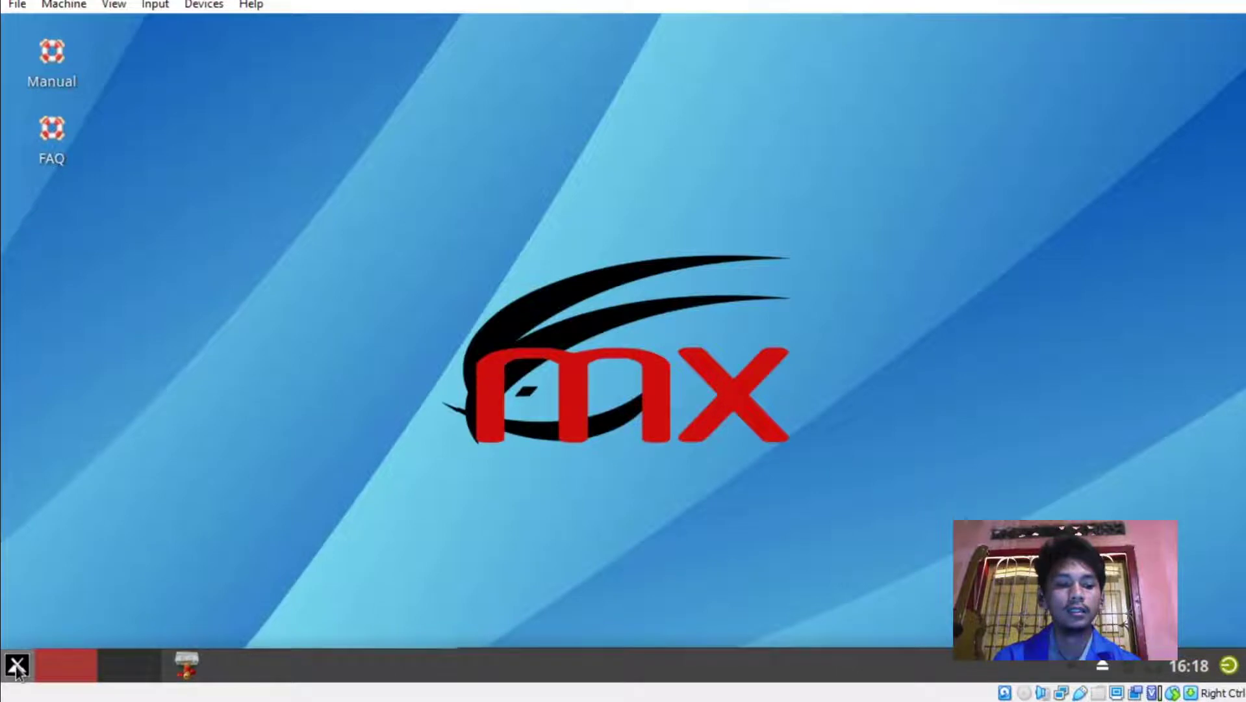
# Launch Synaptic Package Manager from the menu search 'sy', entering the administrator password.
pyautogui.click(17, 665)
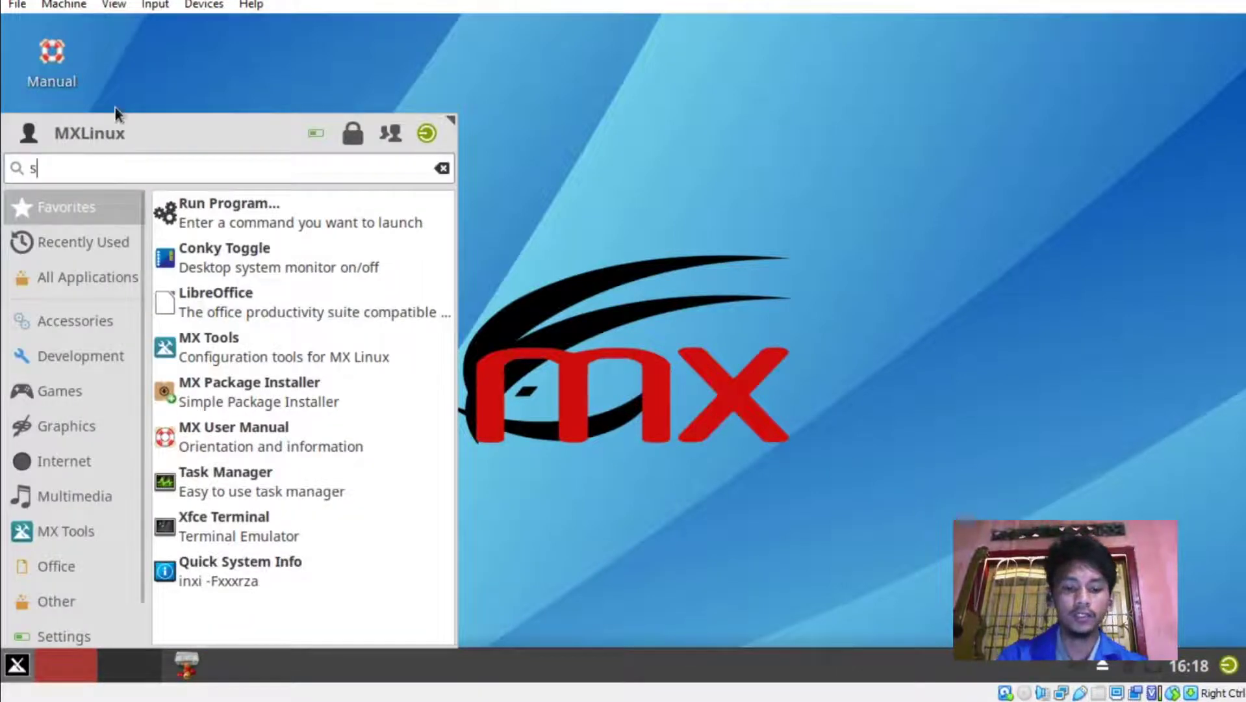
pyautogui.write('sy')
pyautogui.click(131, 205)
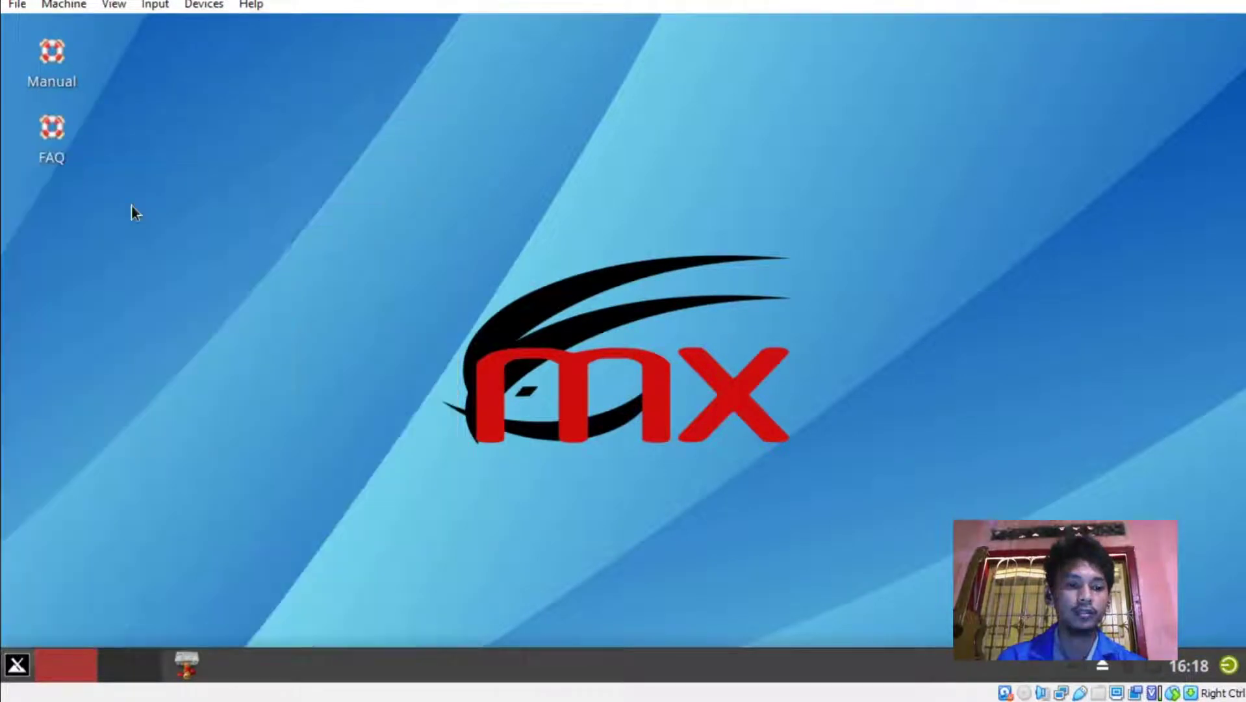
pyautogui.write('•••••••')
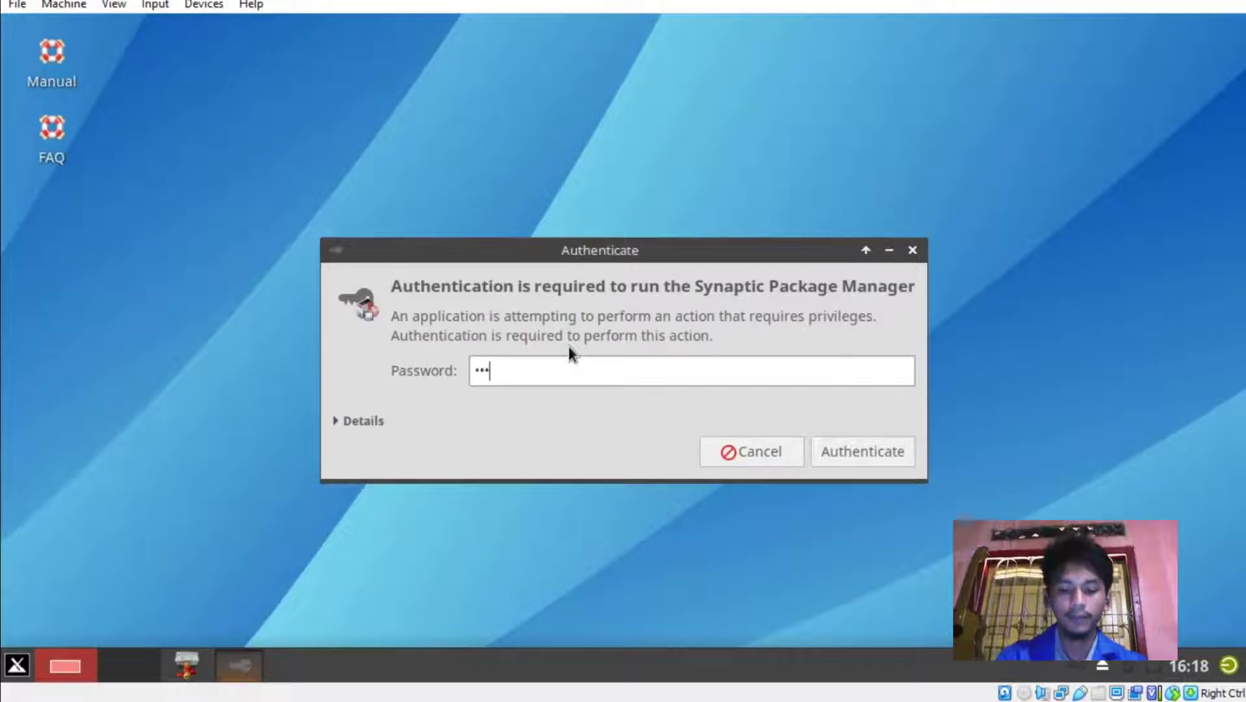
pyautogui.press('Return')
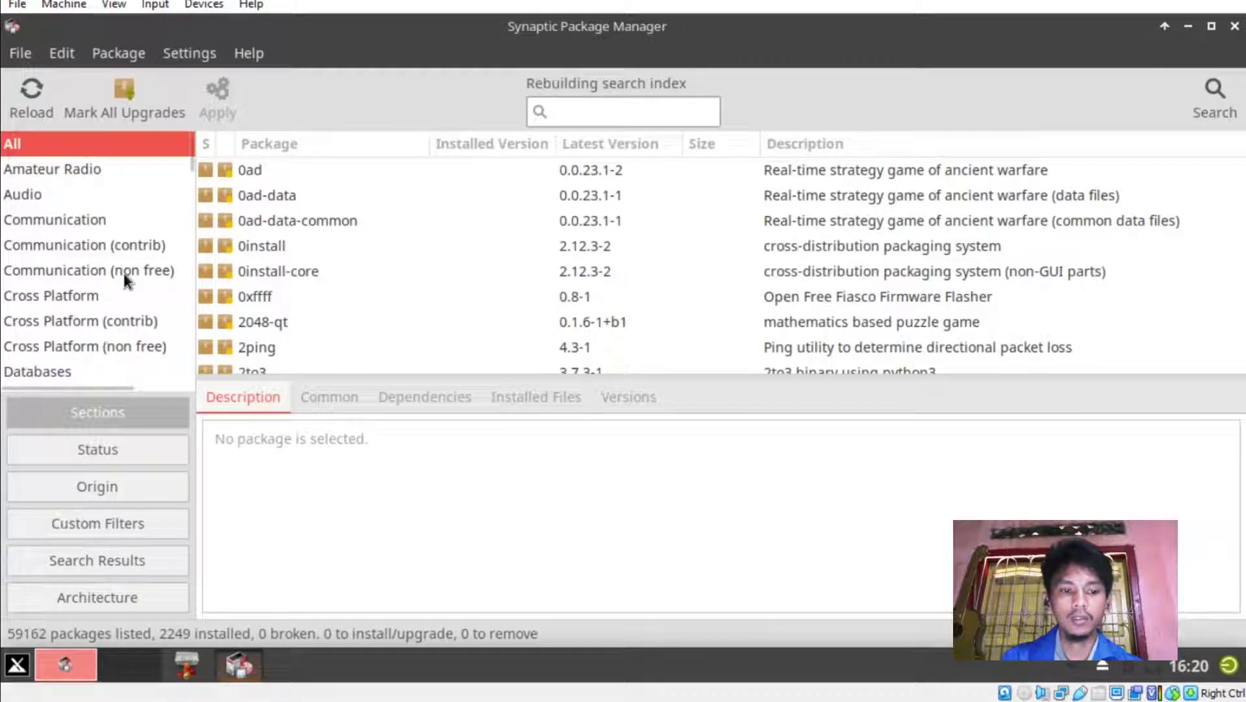
# Browse the Databases and Editors sections, then filter to Video software and select webcamoid.
pyautogui.scroll(-2, 124, 273)
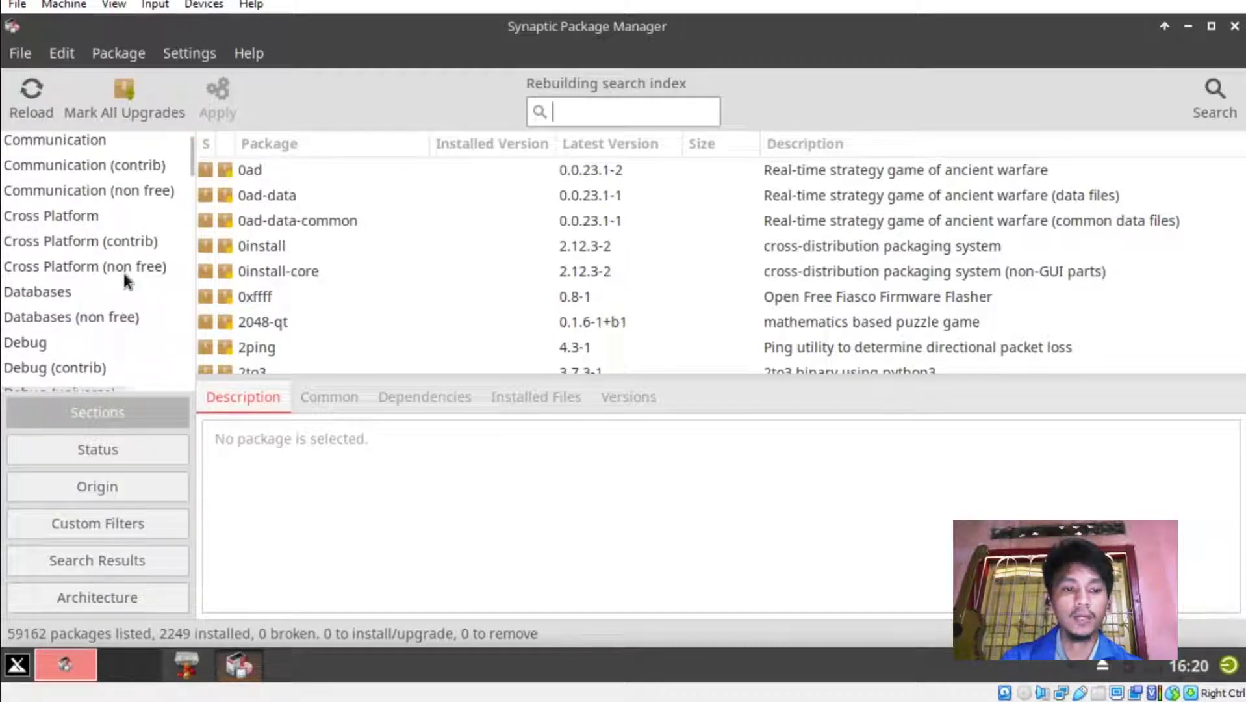
pyautogui.scroll(-1, 123, 273)
pyautogui.click(63, 253)
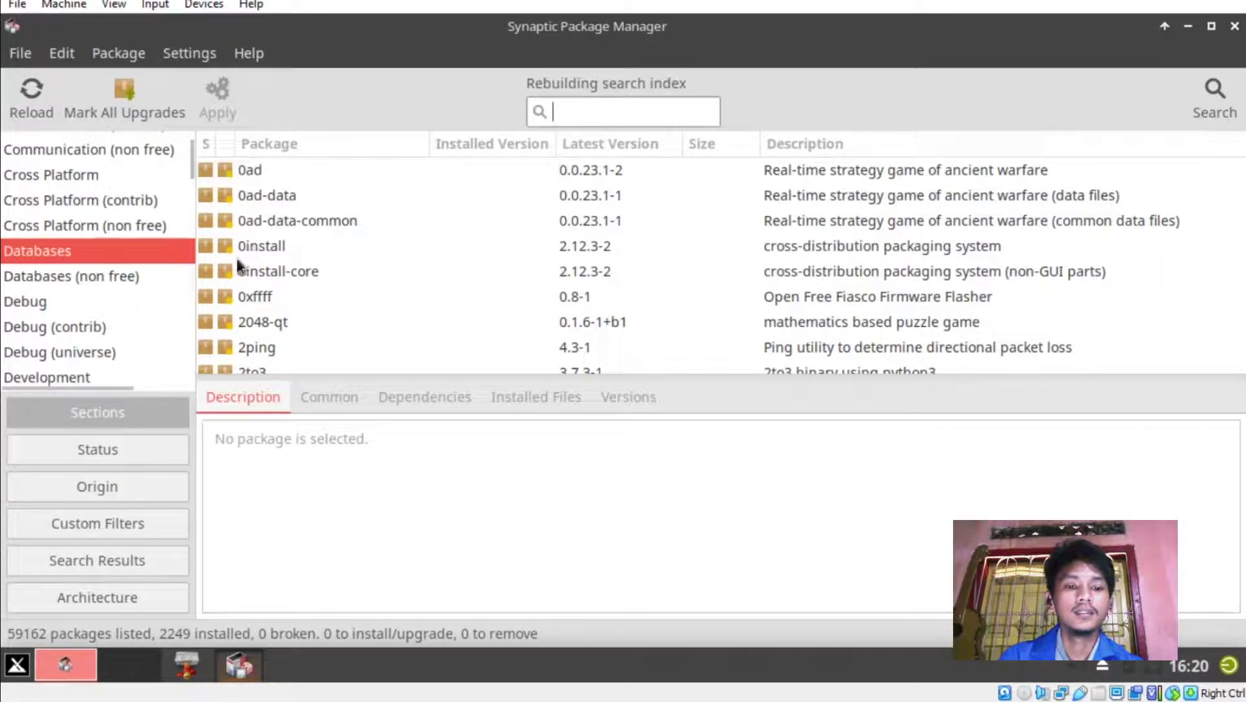
pyautogui.scroll(-5, 116, 244)
pyautogui.click(115, 246)
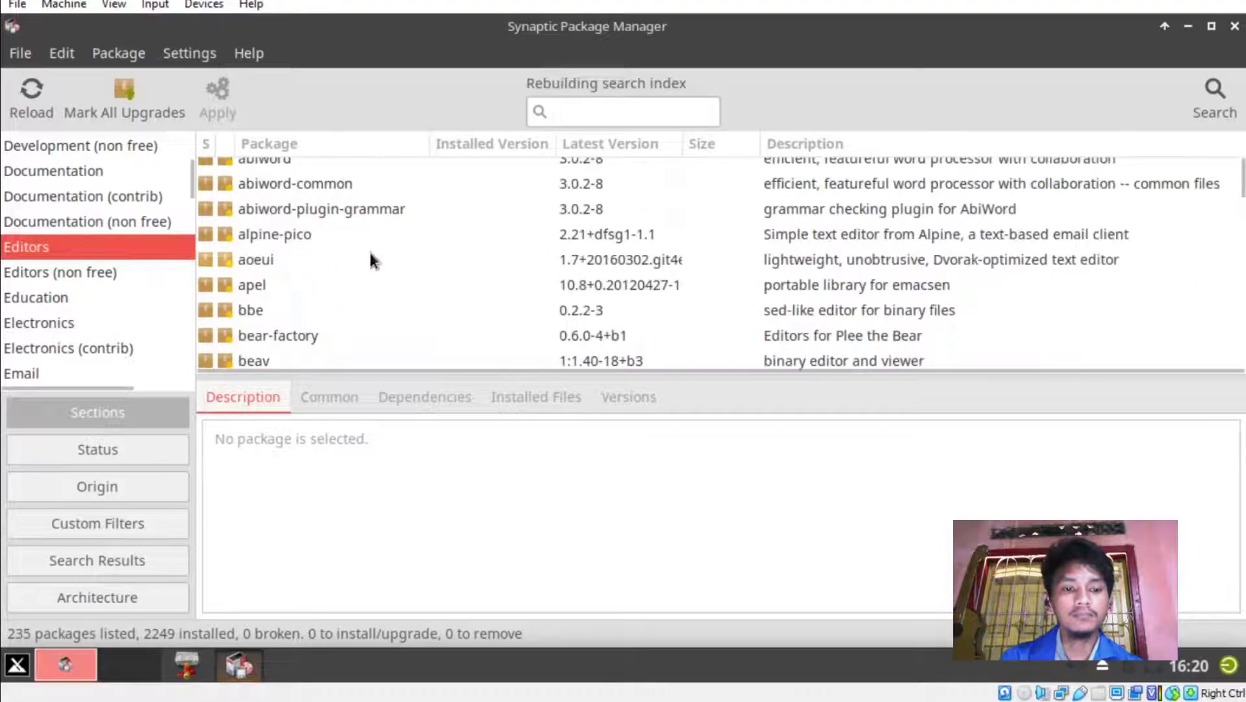
pyautogui.scroll(-7, 370, 260)
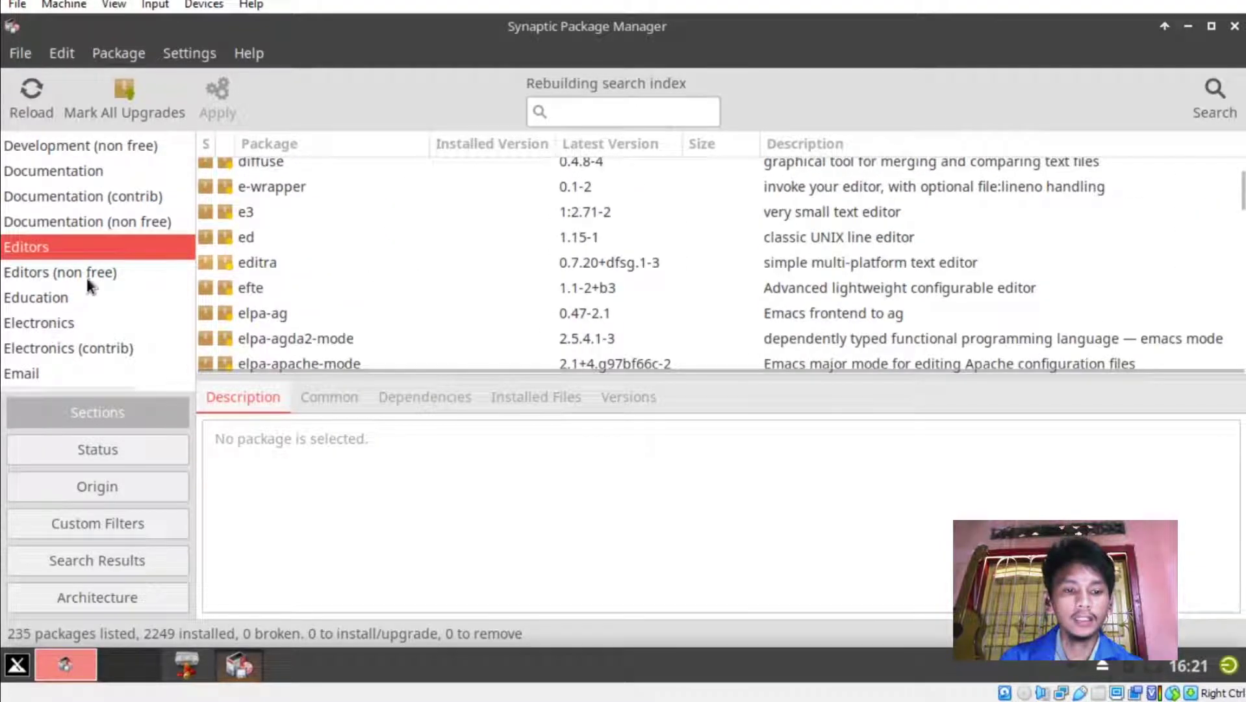
pyautogui.scroll(-12, 82, 286)
pyautogui.scroll(-9, 82, 285)
pyautogui.moveTo(191, 270); pyautogui.dragTo(197, 369)
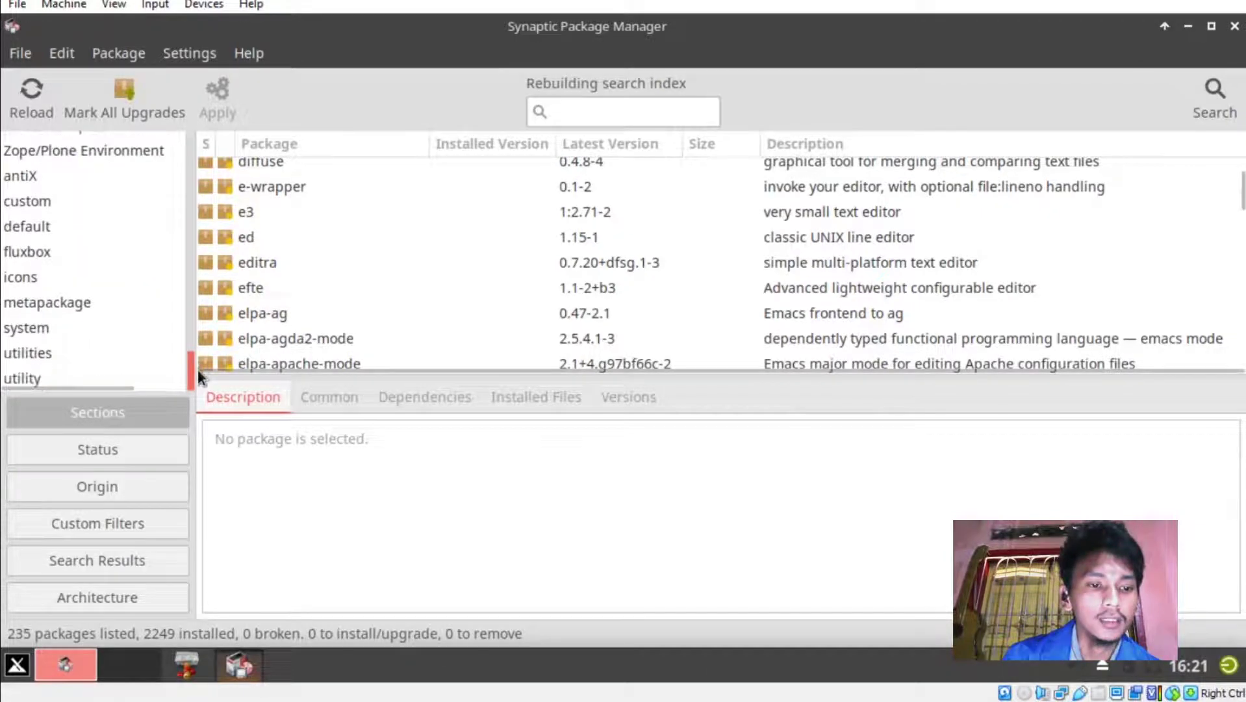
pyautogui.scroll(1, 67, 257)
pyautogui.scroll(7, 67, 257)
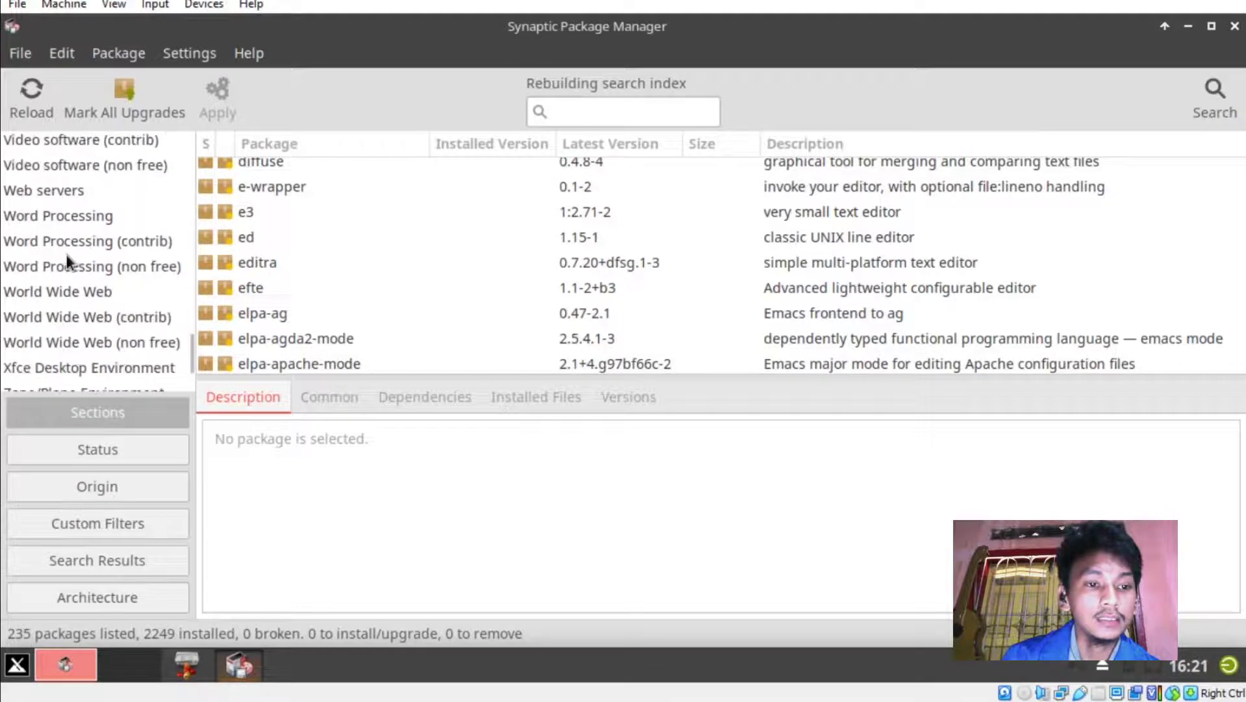
pyautogui.scroll(1, 66, 254)
pyautogui.click(65, 236)
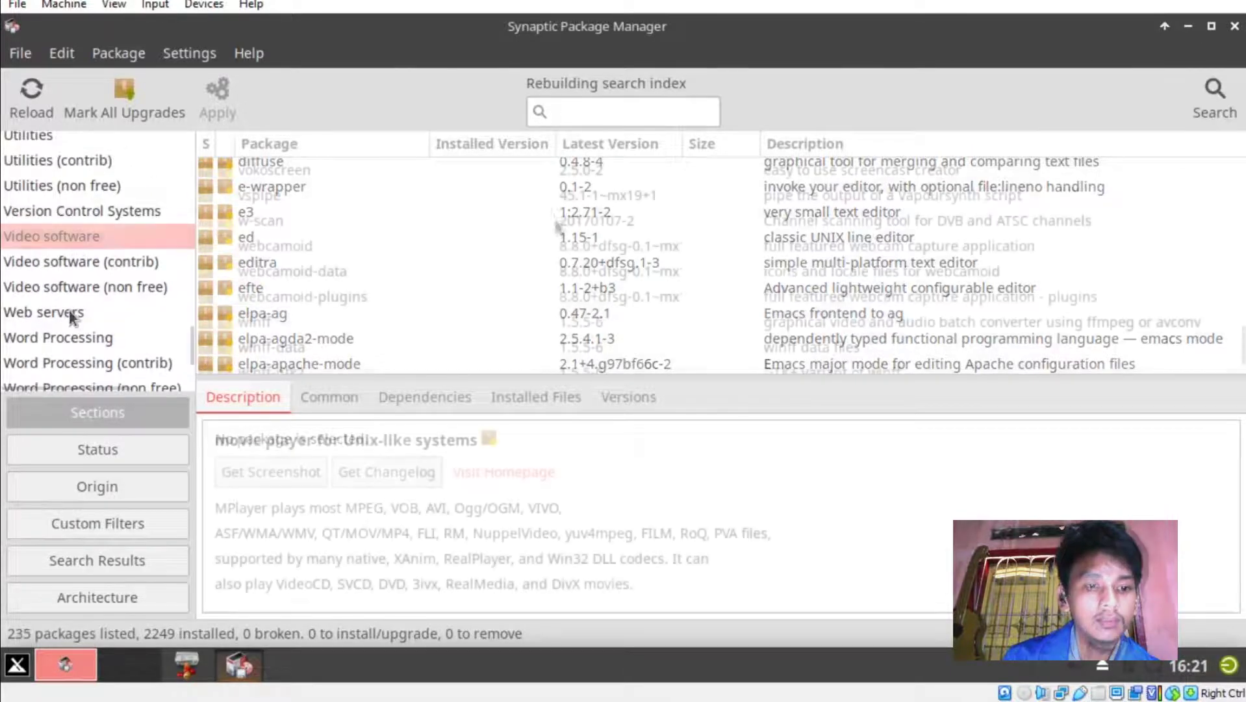
pyautogui.click(306, 250)
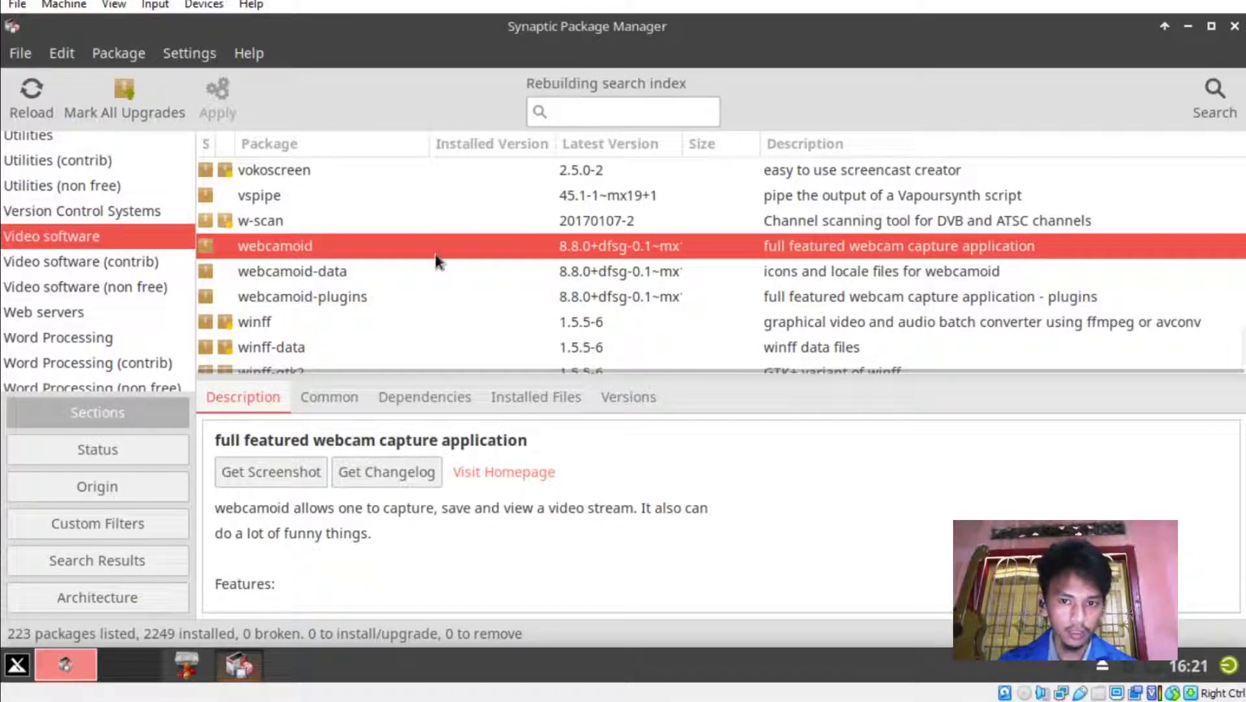
# Mark webcamoid for installation and accept its additional required packages.
pyautogui.rightClick(309, 246)
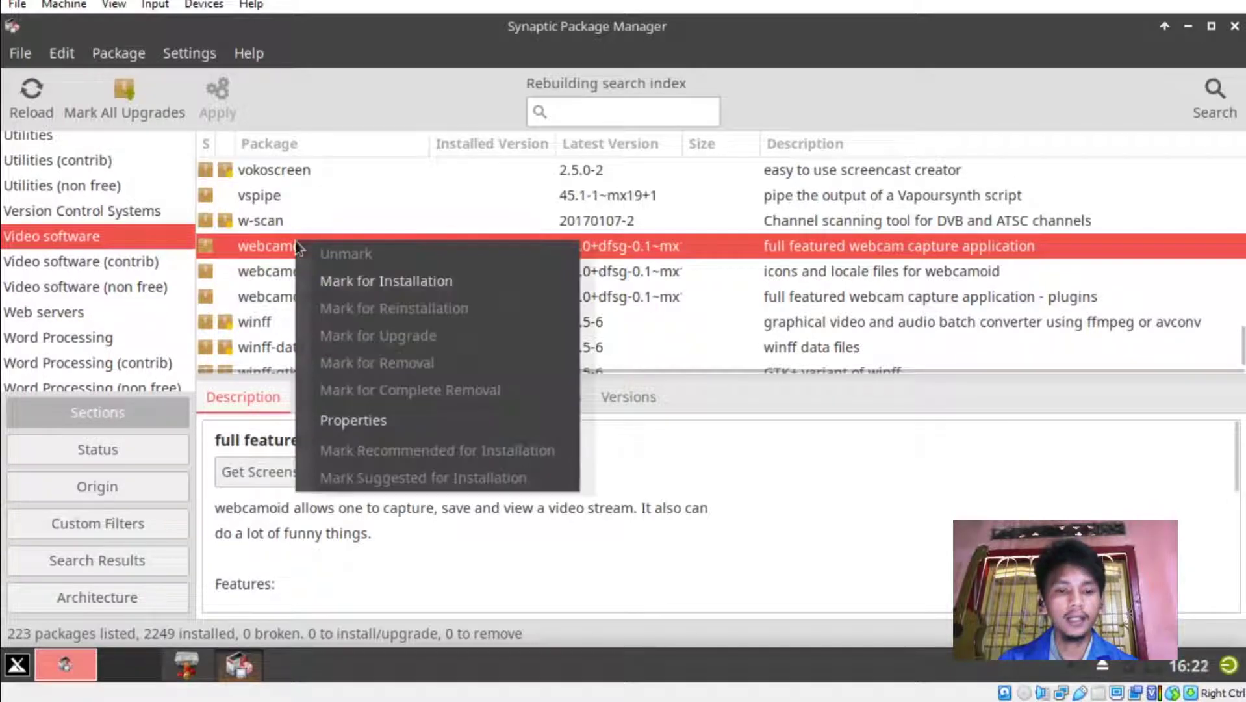
pyautogui.click(334, 279)
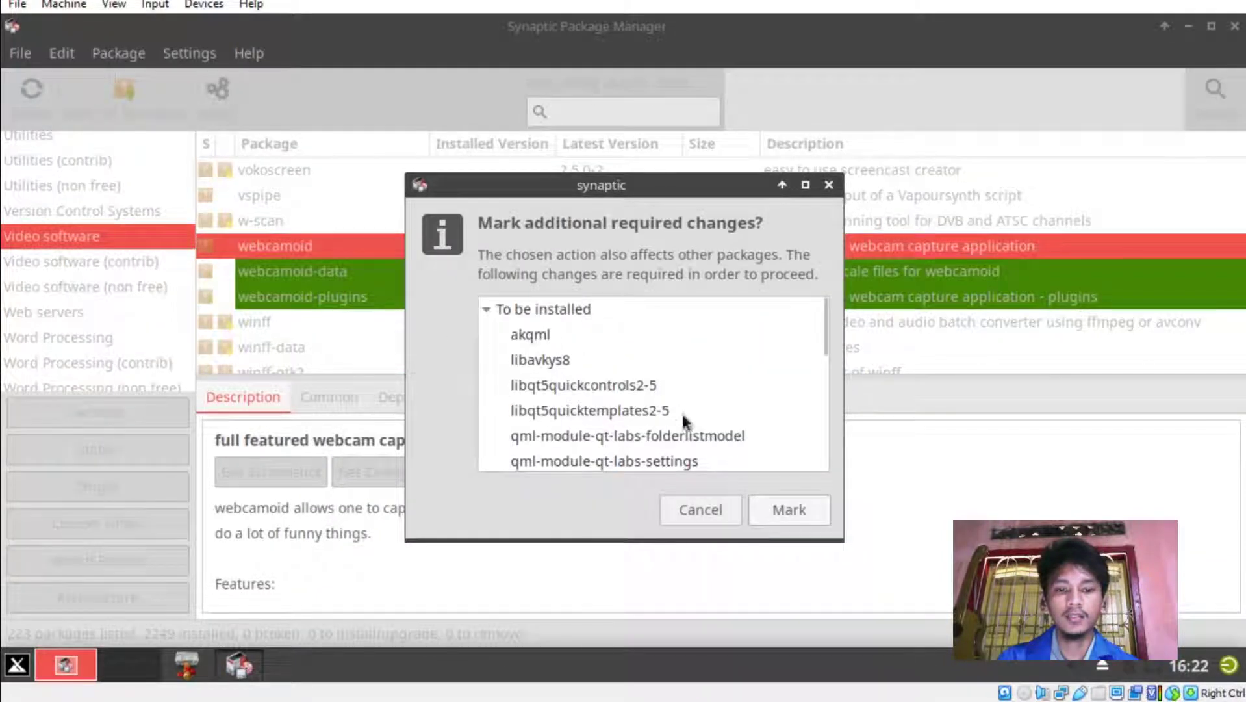
pyautogui.scroll(-3, 680, 374)
pyautogui.scroll(-3, 679, 369)
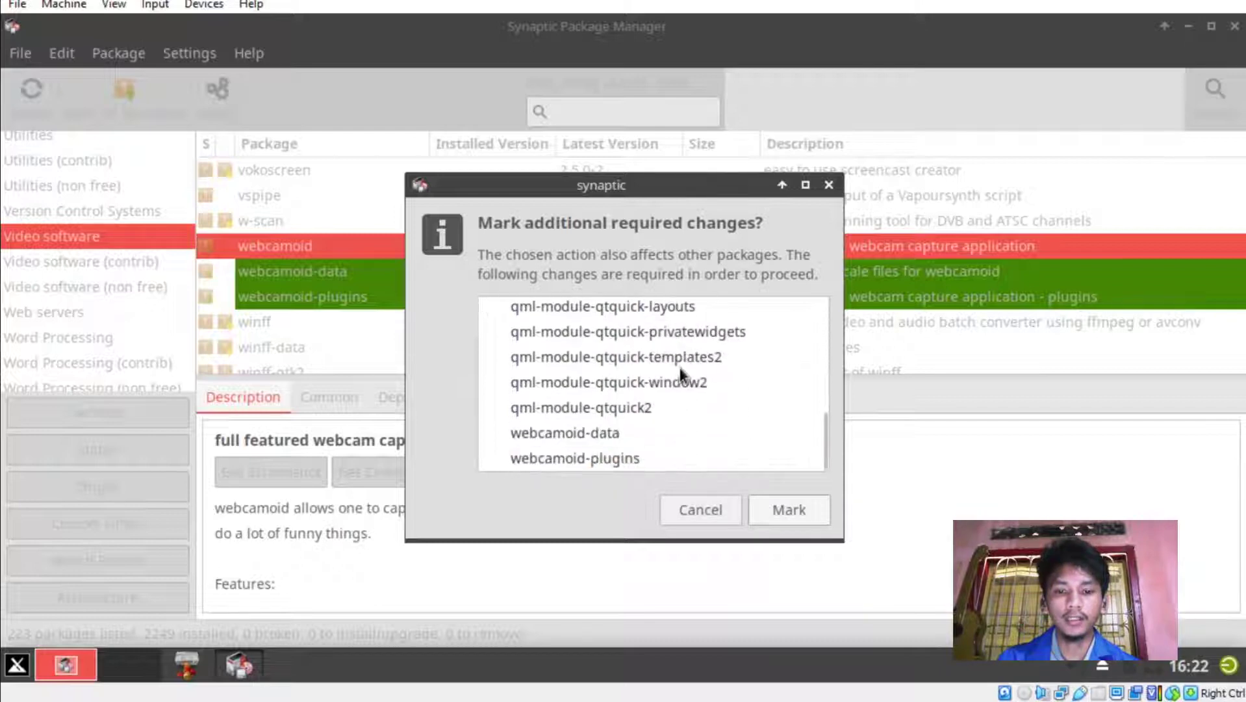
pyautogui.click(787, 512)
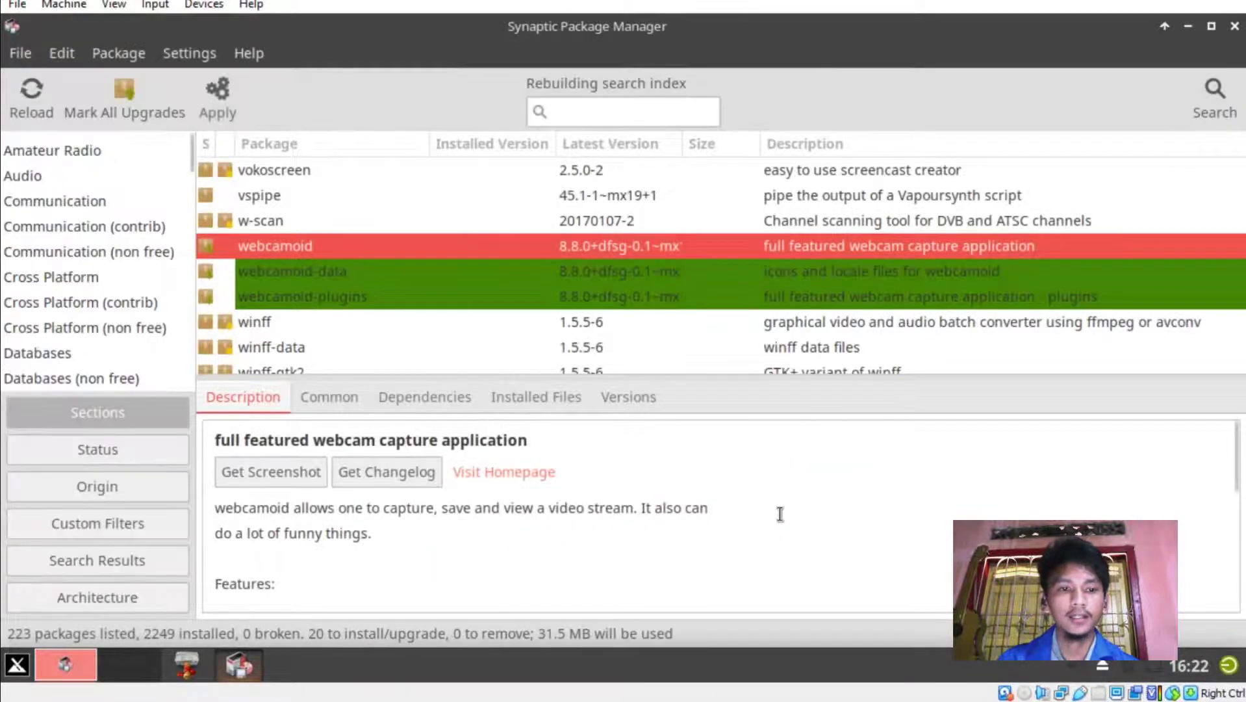
# Apply the marked changes after reviewing the summary, then dismiss the completion notice.
pyautogui.click(228, 105)
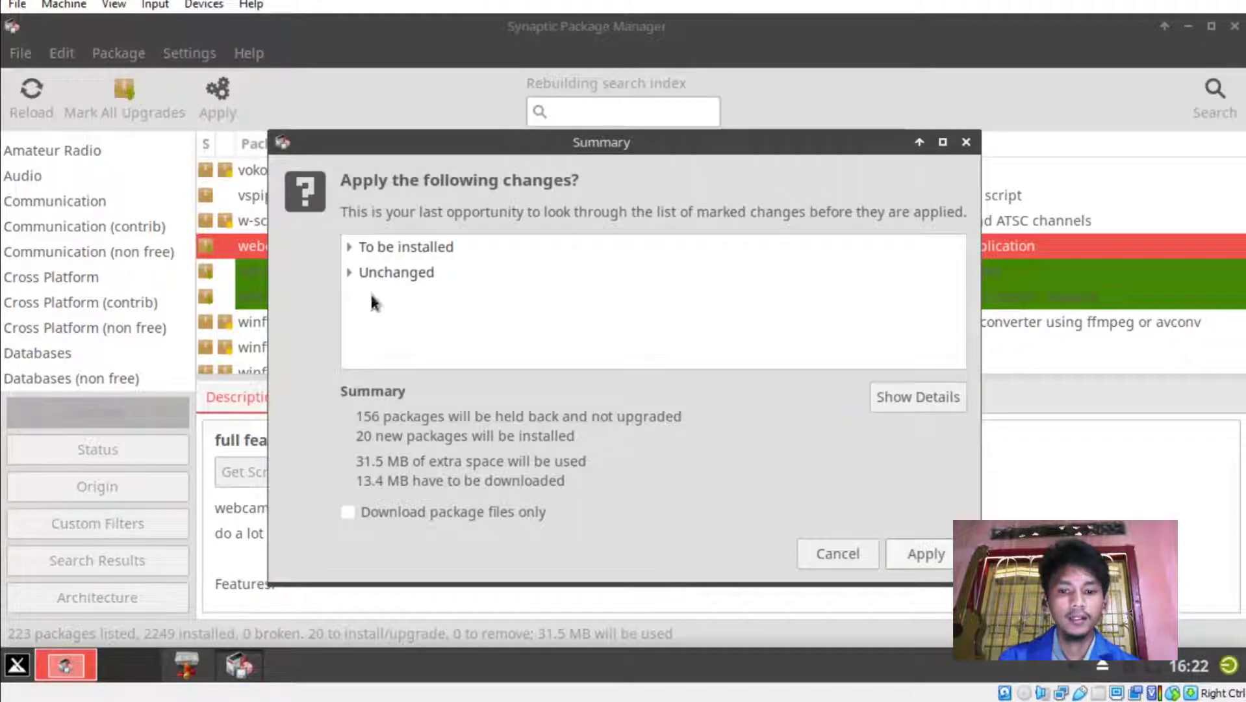
pyautogui.click(902, 399)
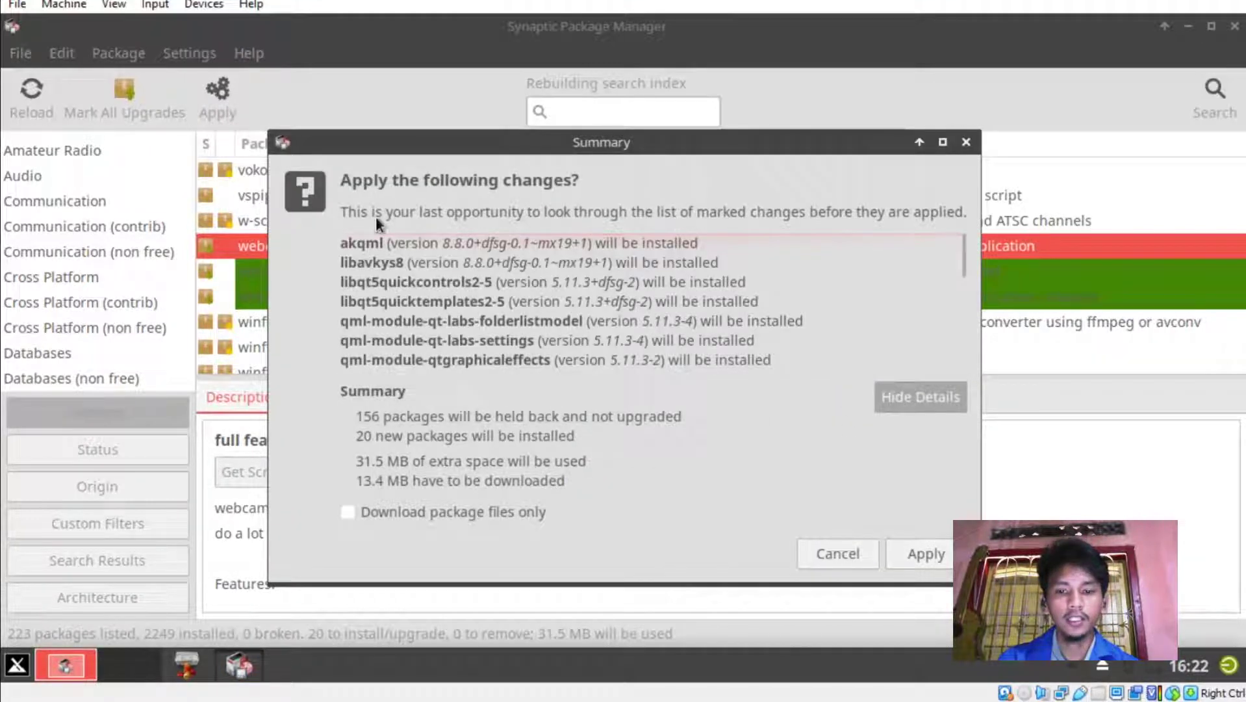
pyautogui.scroll(-5, 585, 299)
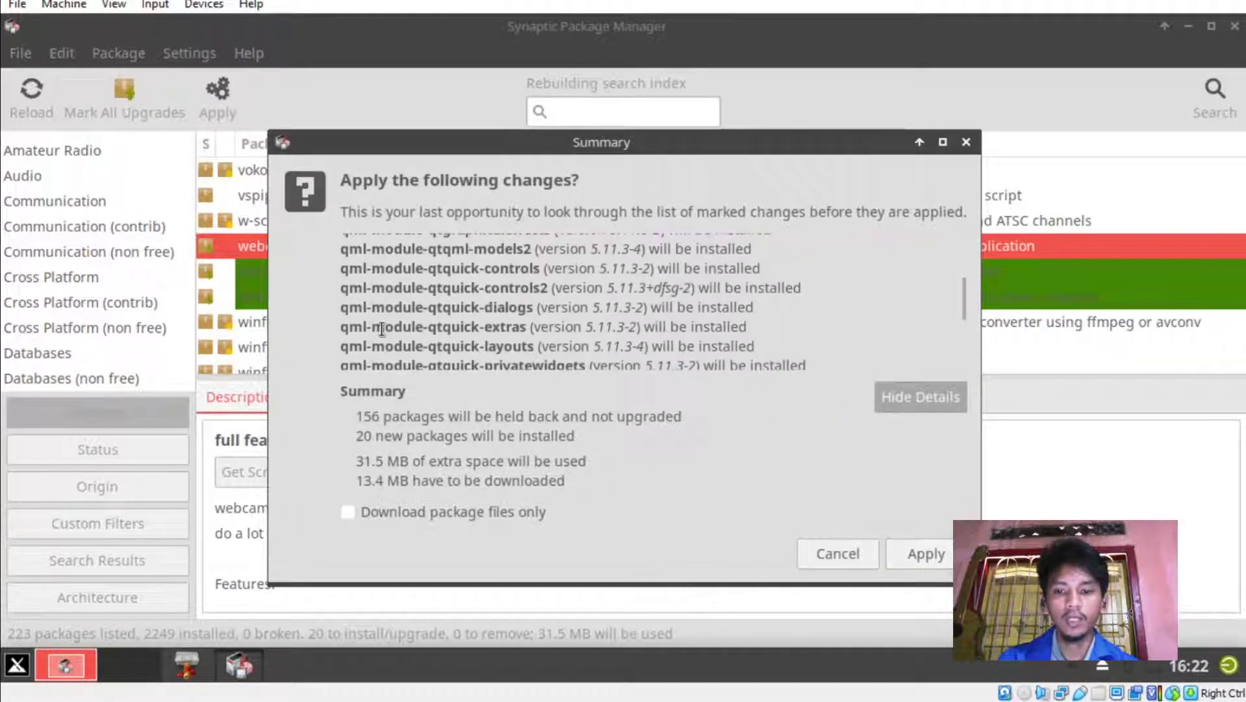
pyautogui.click(917, 408)
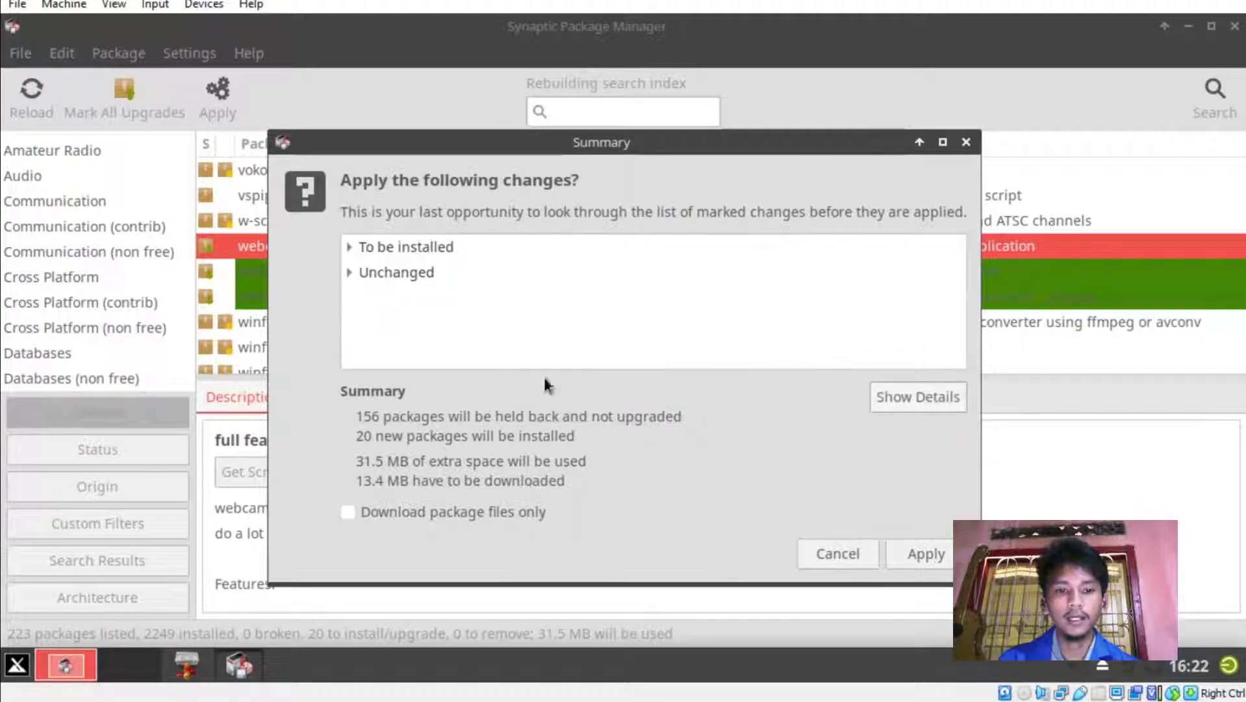
pyautogui.click(931, 553)
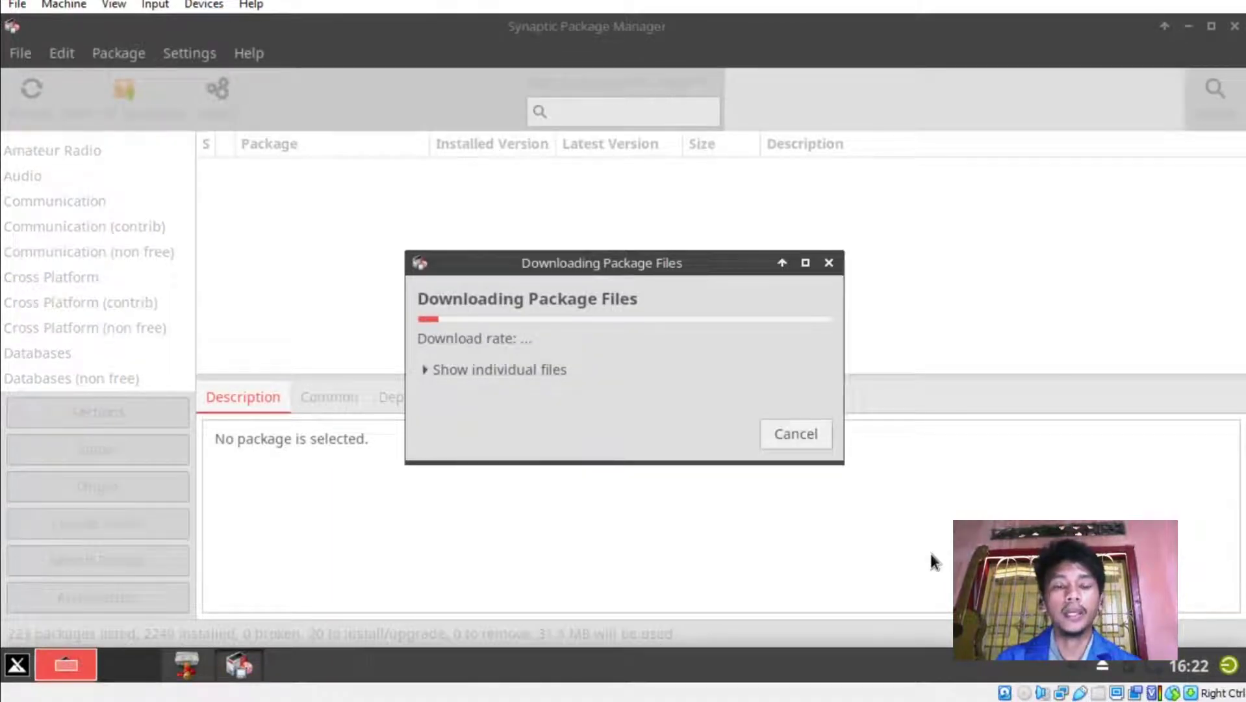
pyautogui.click(426, 370)
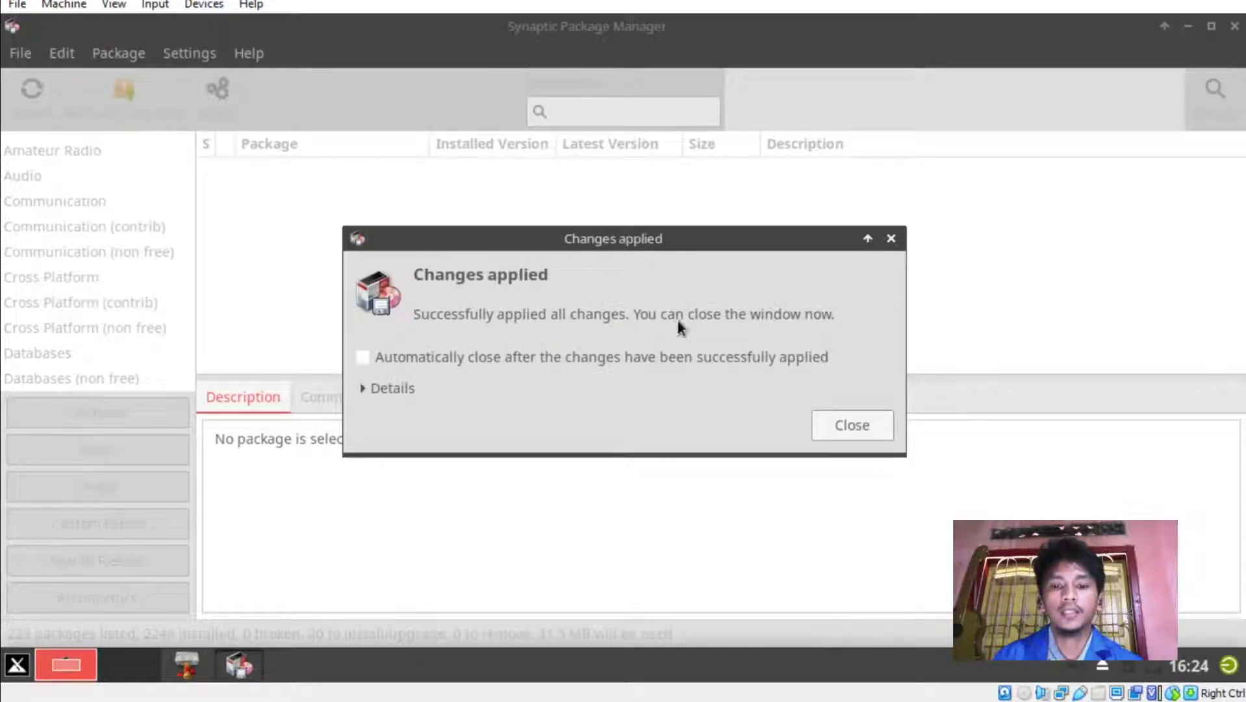
pyautogui.click(855, 427)
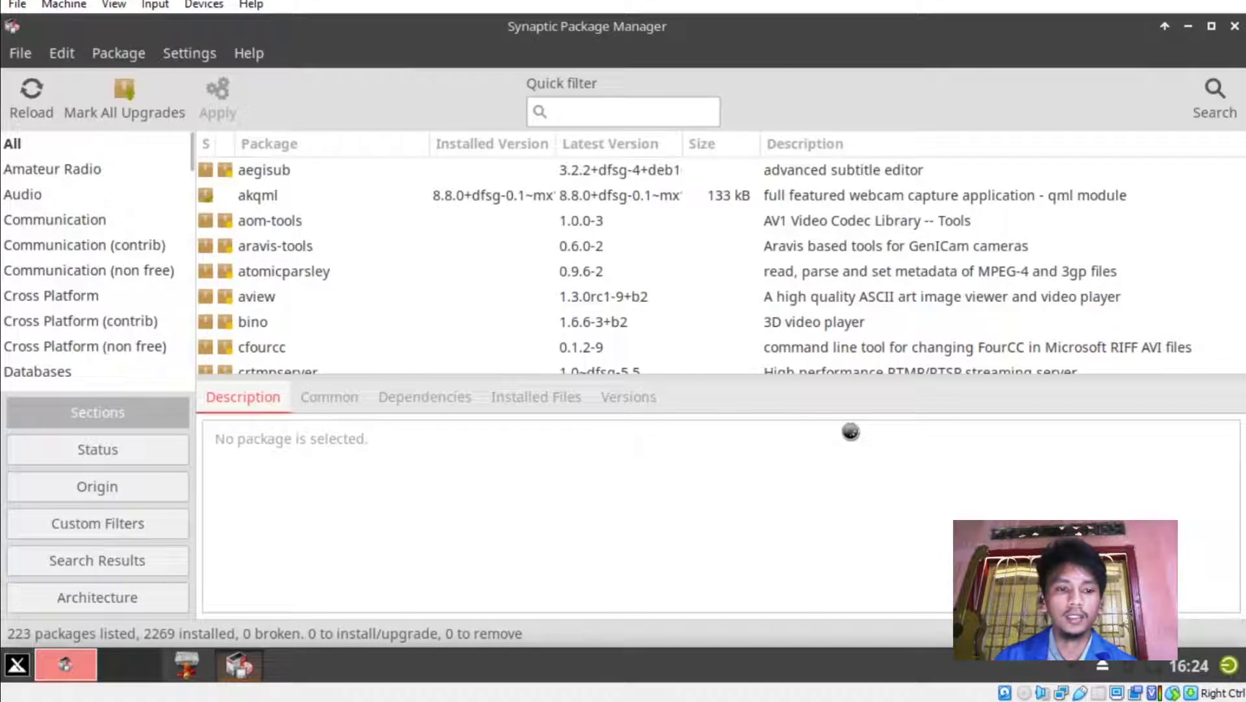
# Show Games and Amusement packages sorted installed-first and view gnome-mahjongg's details.
pyautogui.scroll(-5, 174, 187)
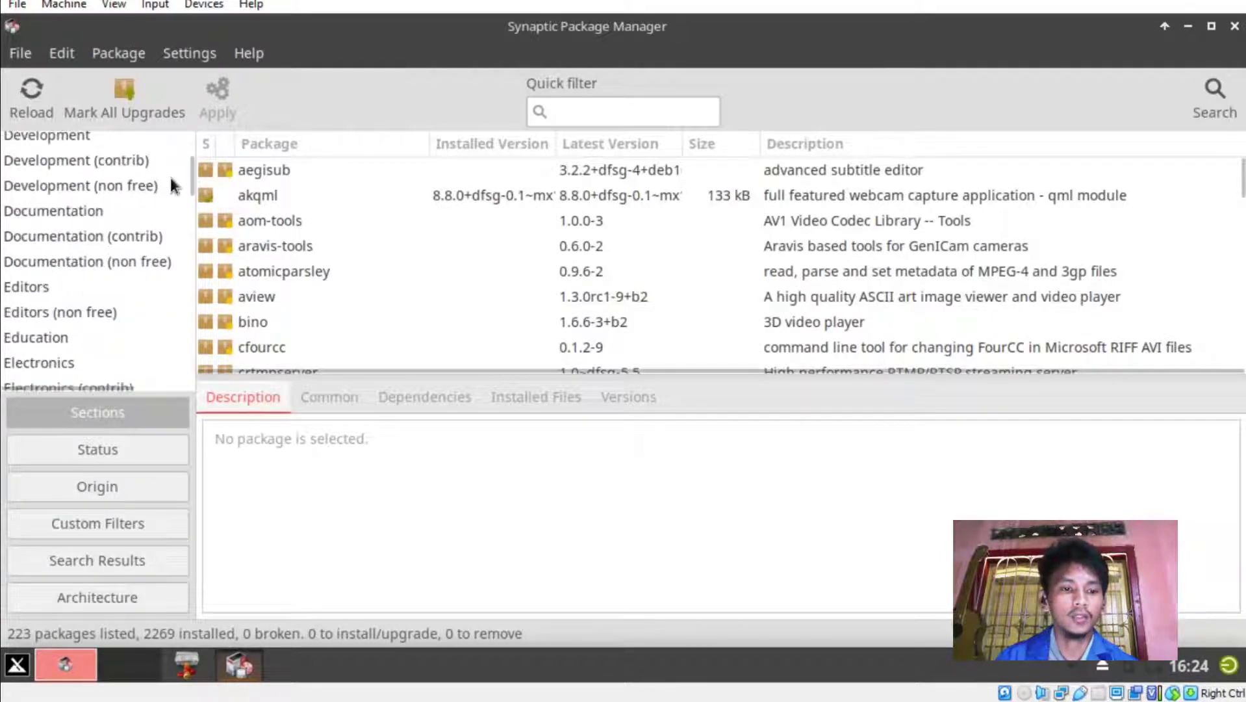
pyautogui.moveTo(189, 173); pyautogui.dragTo(191, 211)
pyautogui.click(129, 212)
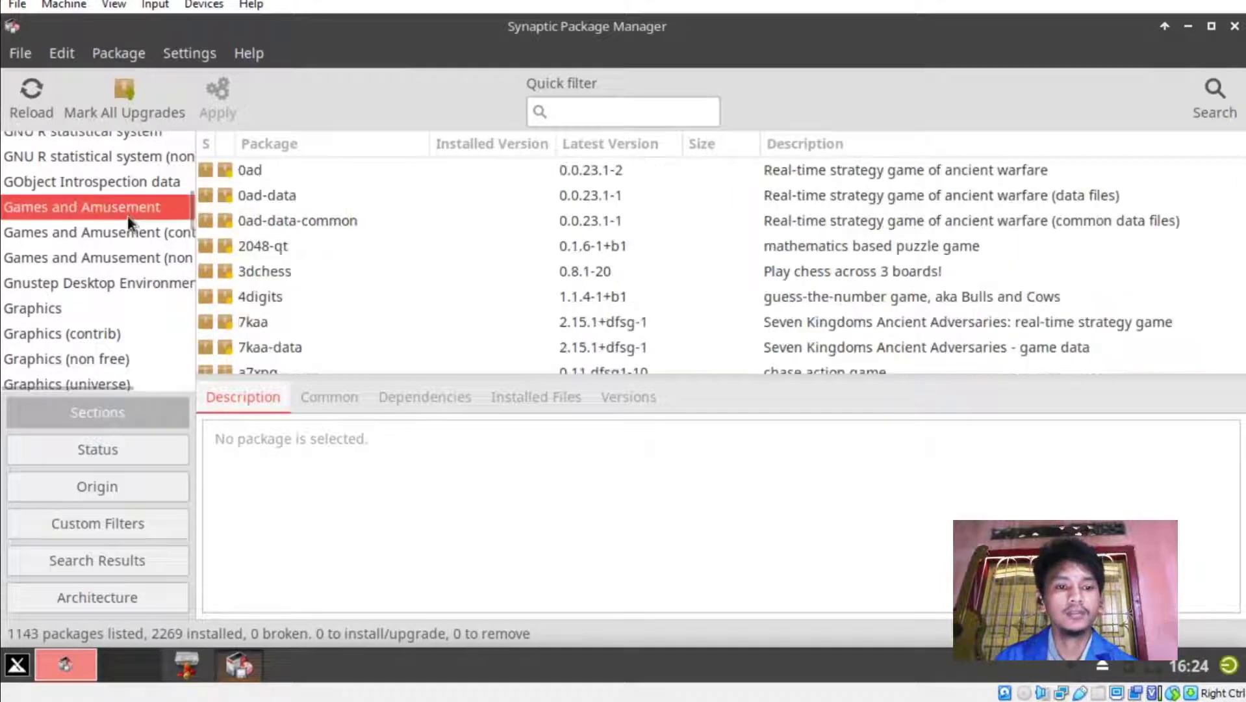
pyautogui.click(204, 143)
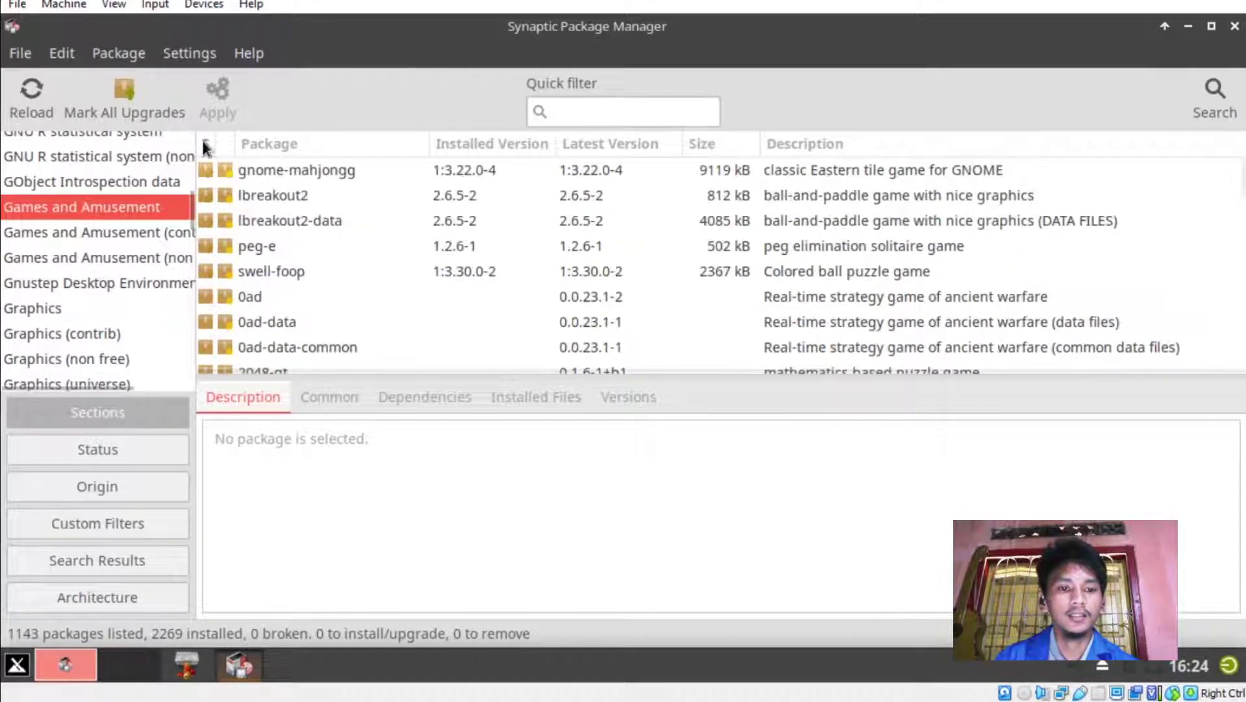
pyautogui.click(340, 170)
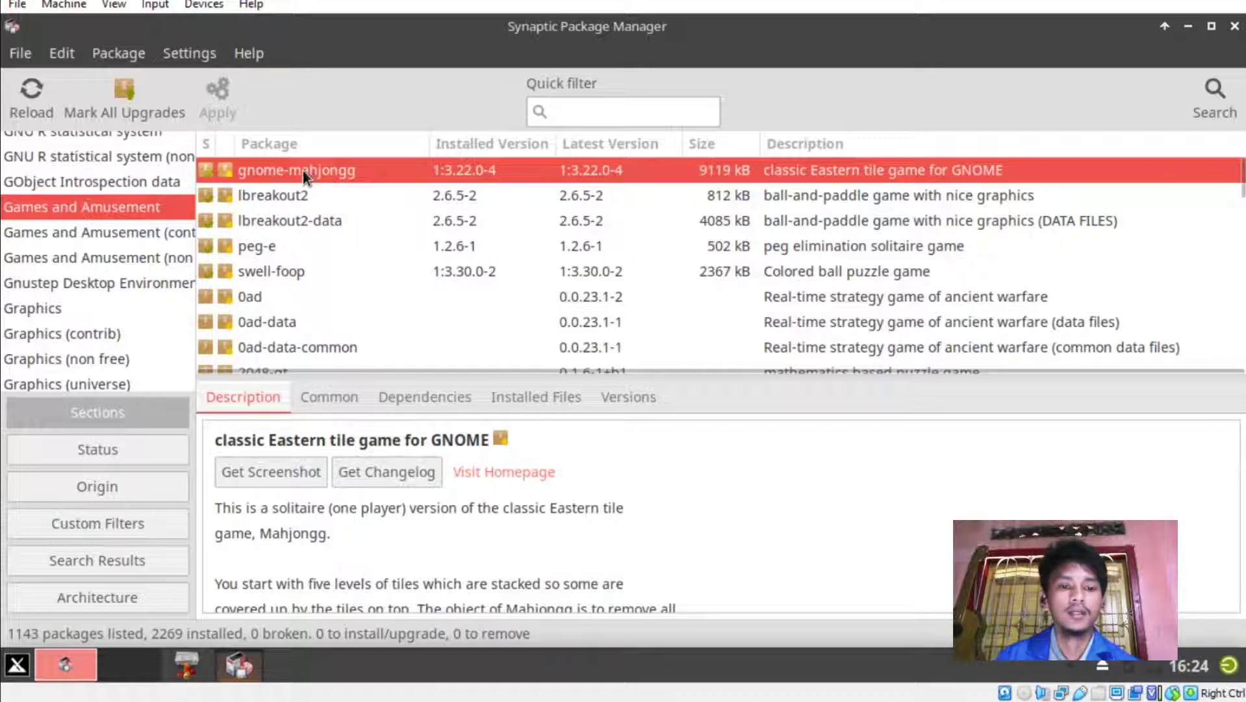
# Leave gnome-mahjongg unmarked and close Synaptic Package Manager.
pyautogui.rightClick(303, 171)
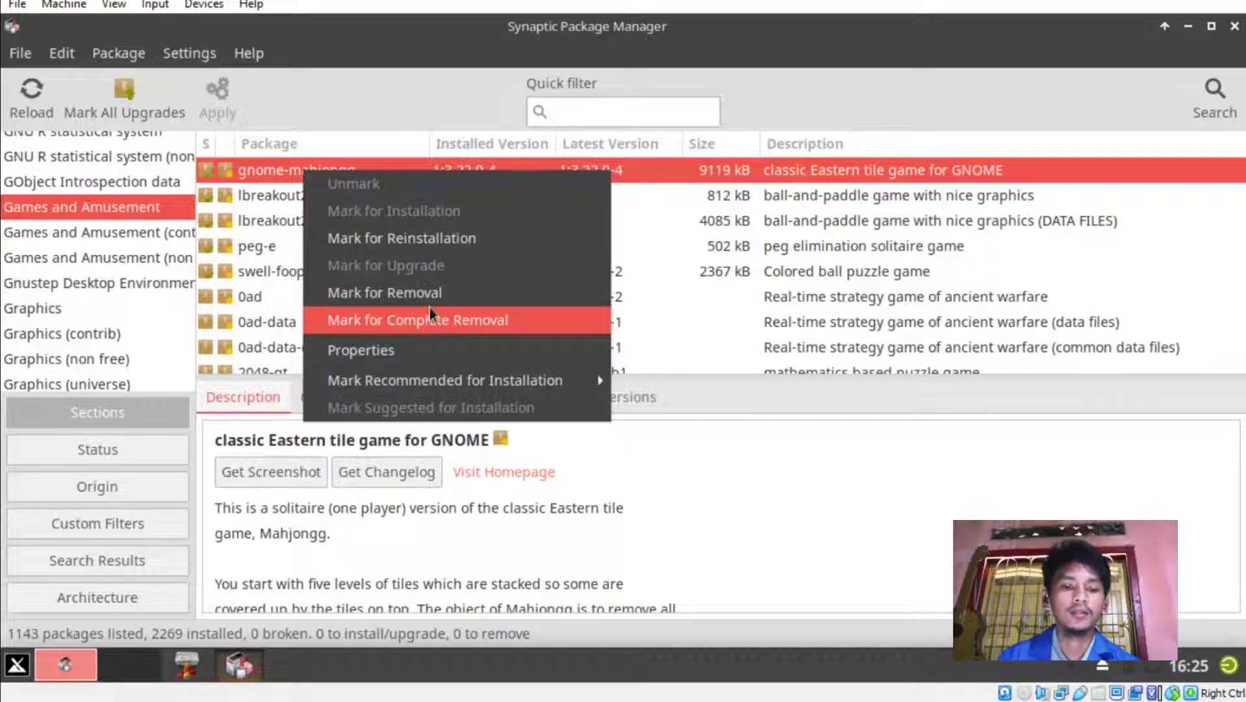
pyautogui.click(860, 396)
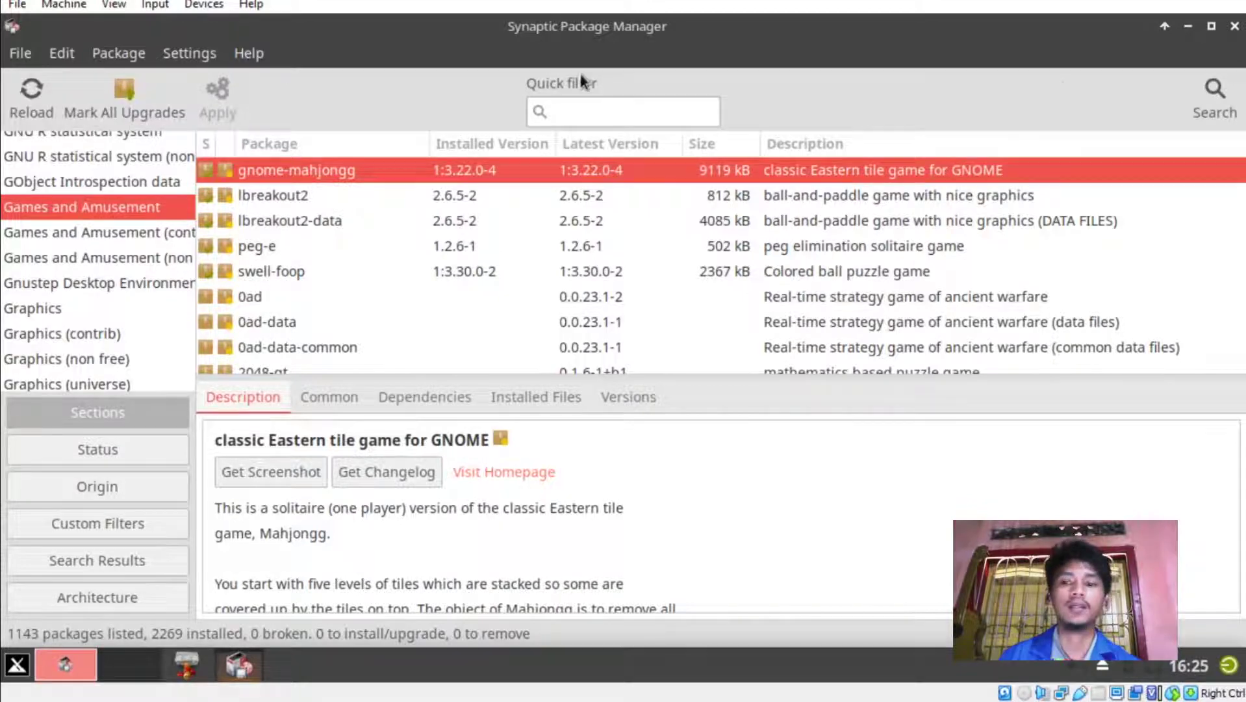
pyautogui.click(1235, 27)
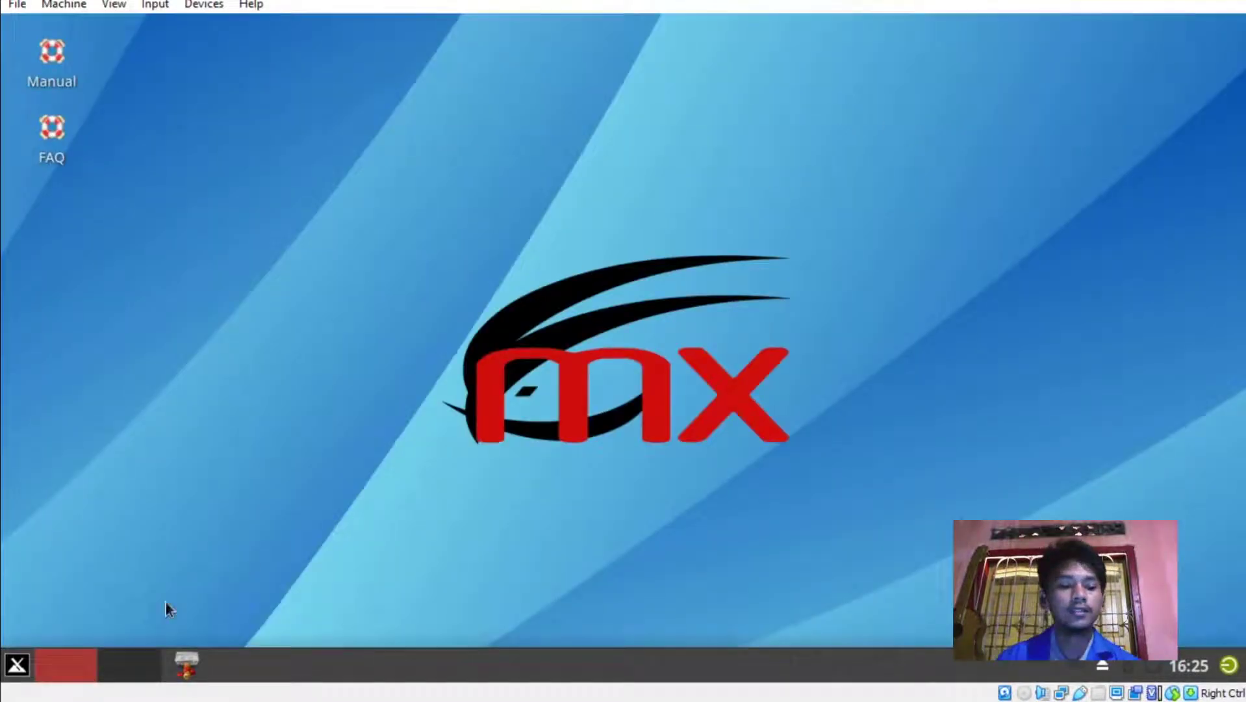
# Launch Google Chrome via menu search 'ch' and dismiss the not-default-browser notice.
pyautogui.click(9, 672)
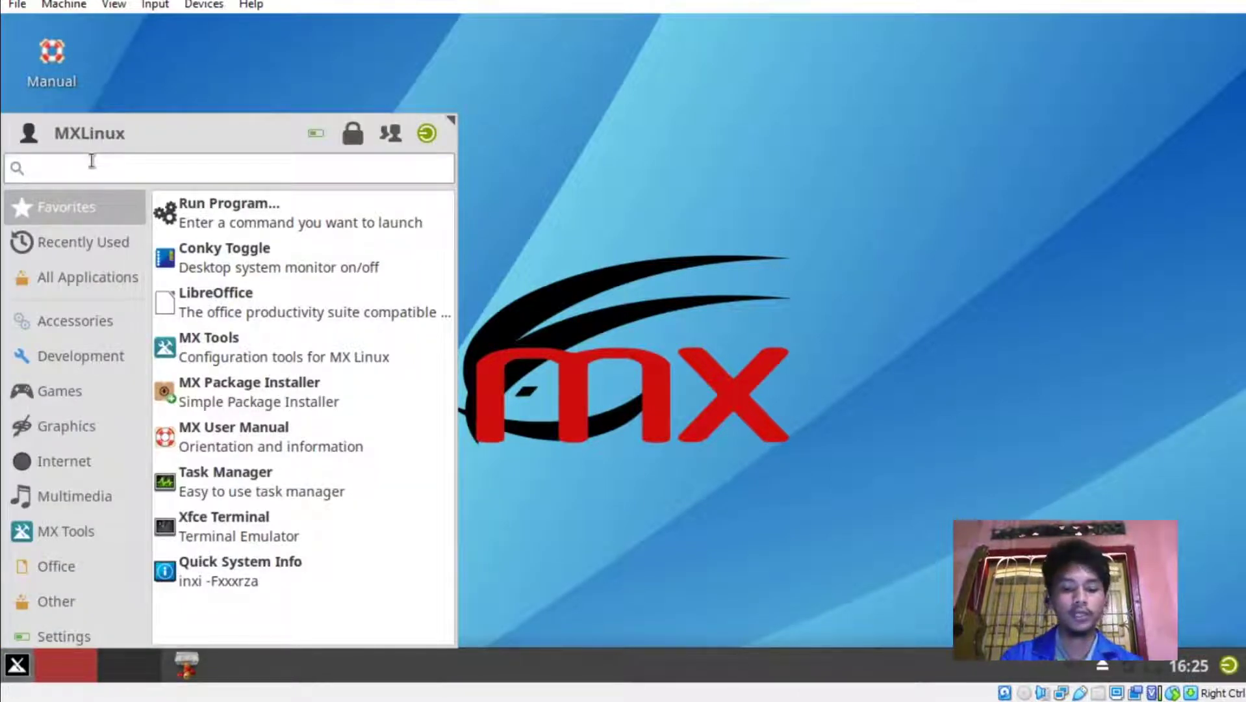
pyautogui.write('ch')
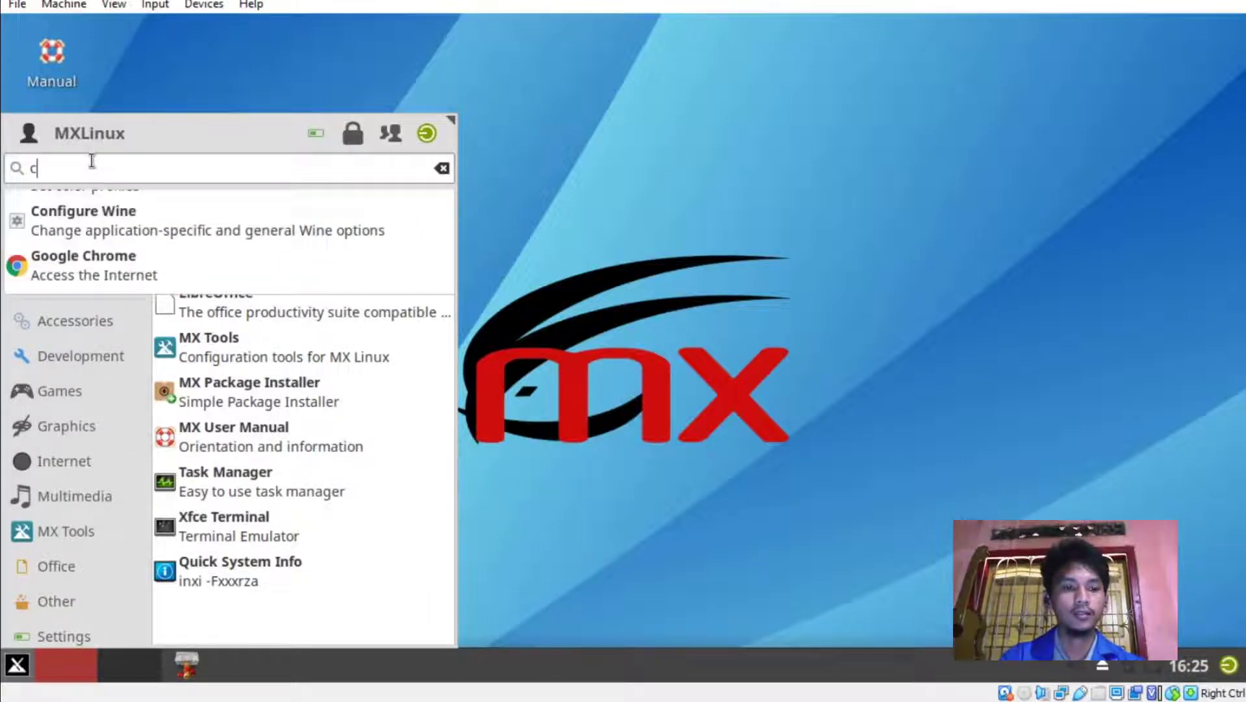
pyautogui.click(97, 251)
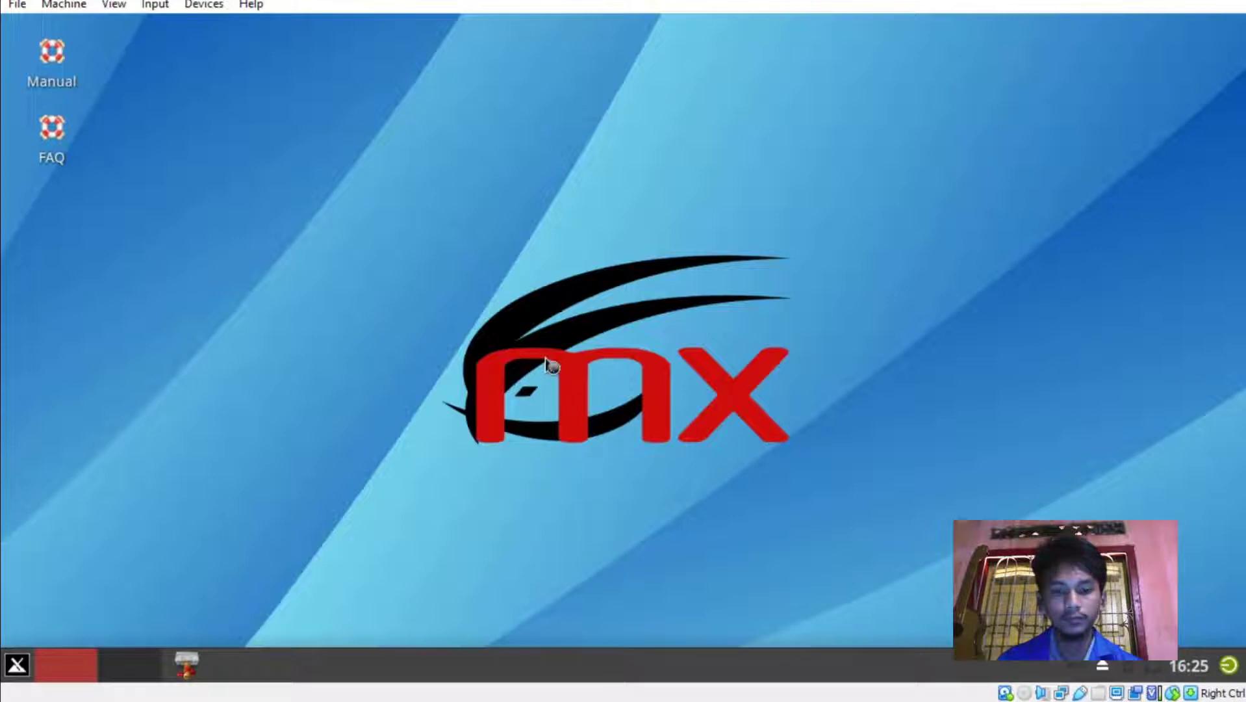
pyautogui.moveTo(239, 669)
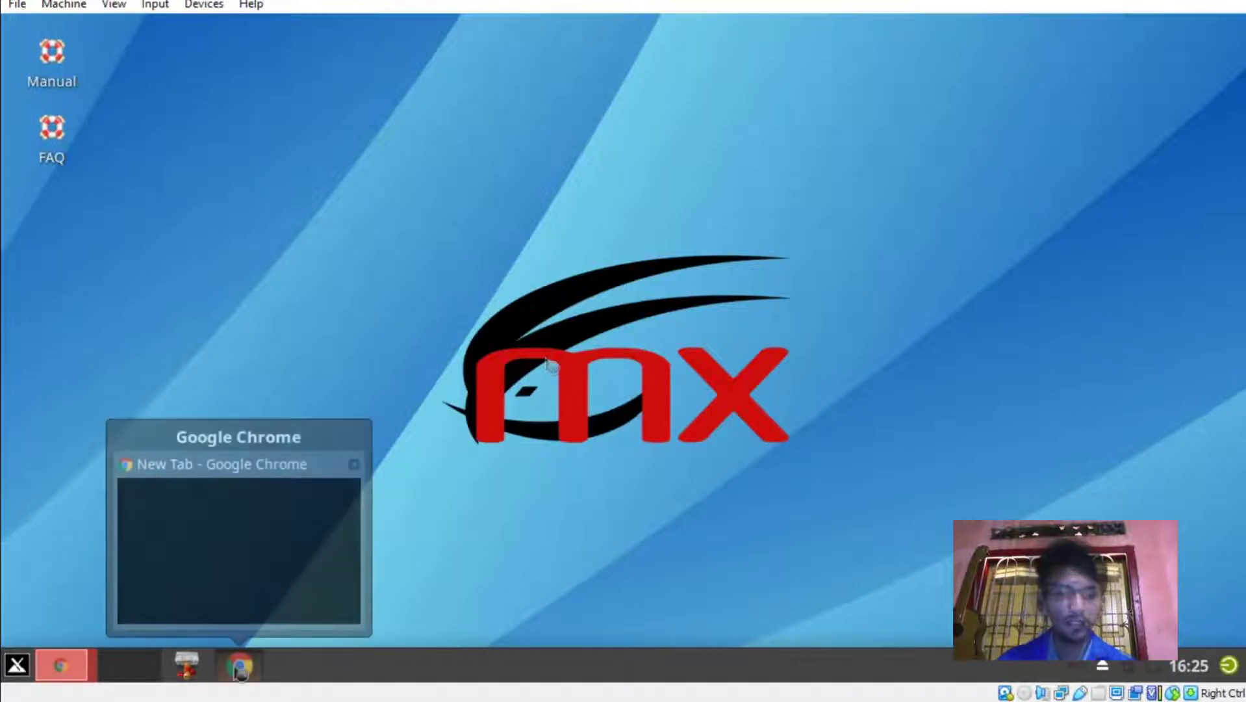
pyautogui.rightClick(239, 671)
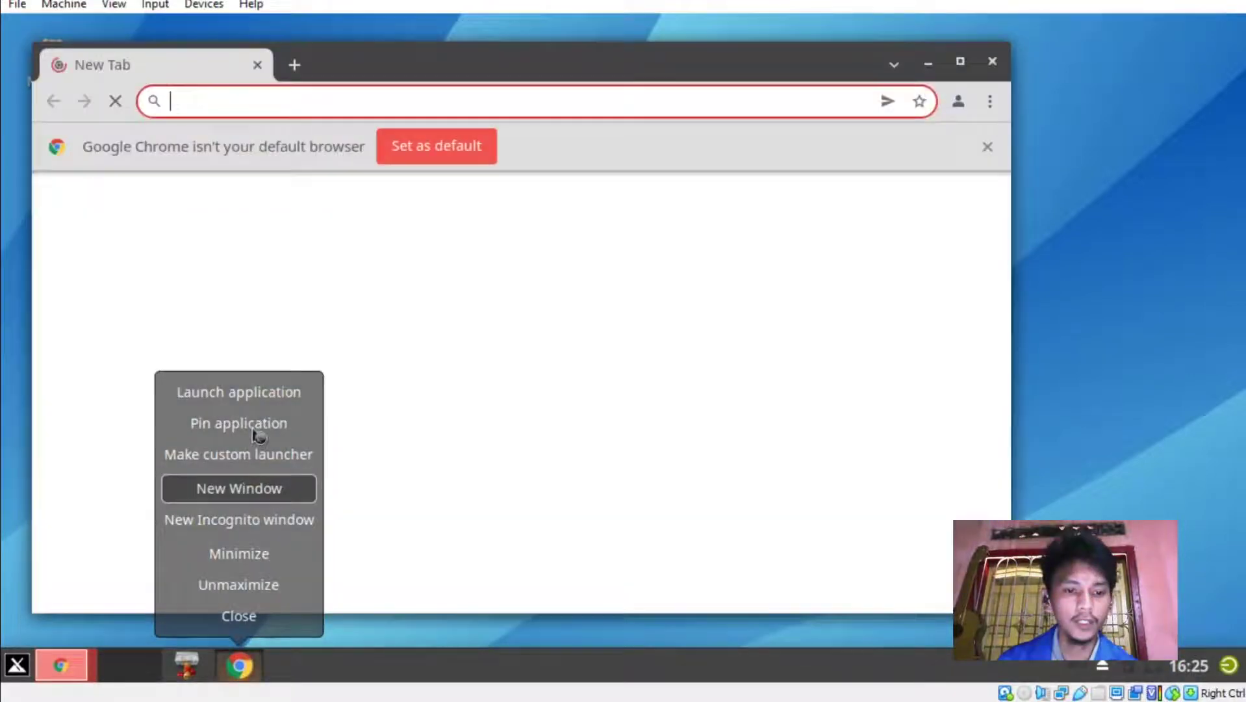
pyautogui.click(253, 426)
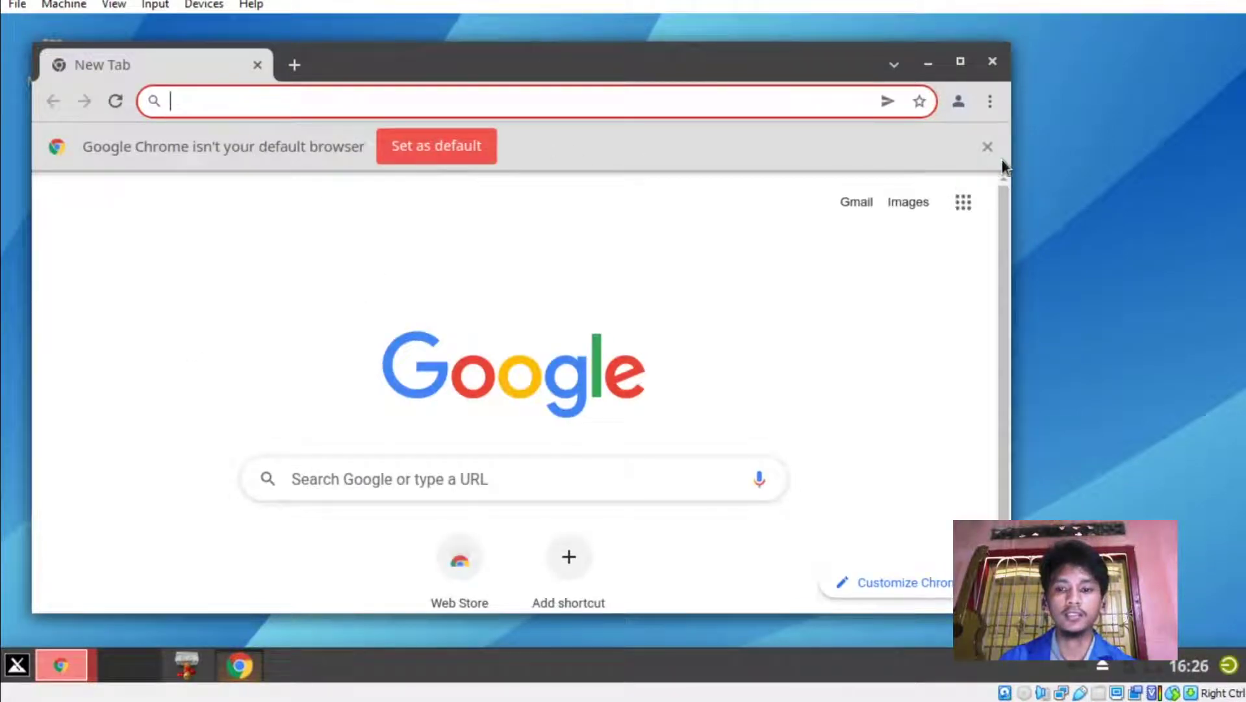
pyautogui.click(987, 147)
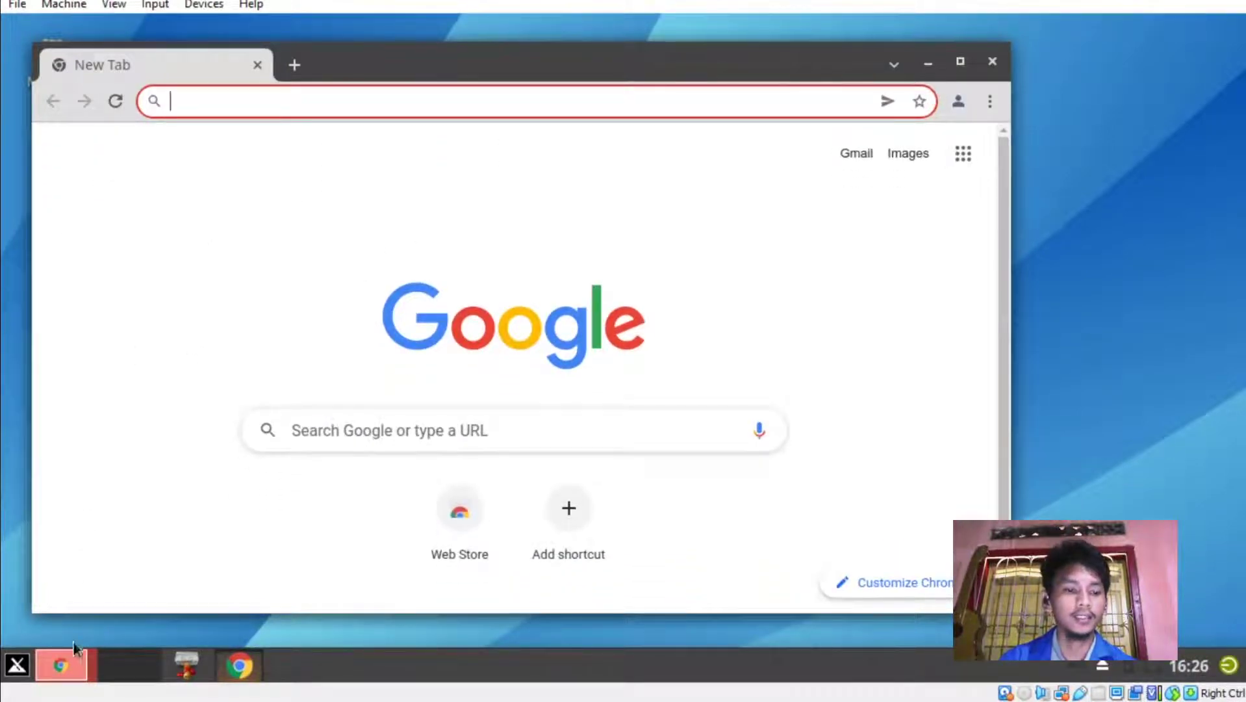
# Launch Webcamoid from the application menu search 'web'.
pyautogui.click(18, 666)
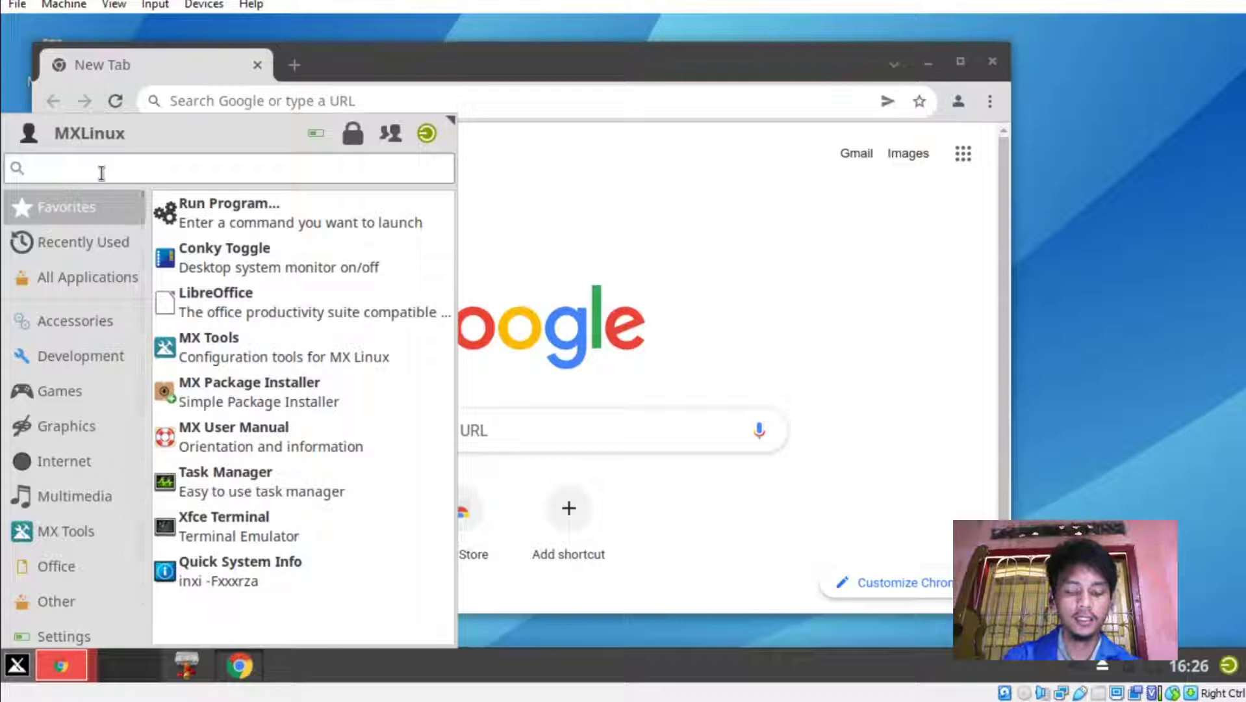
pyautogui.write('web')
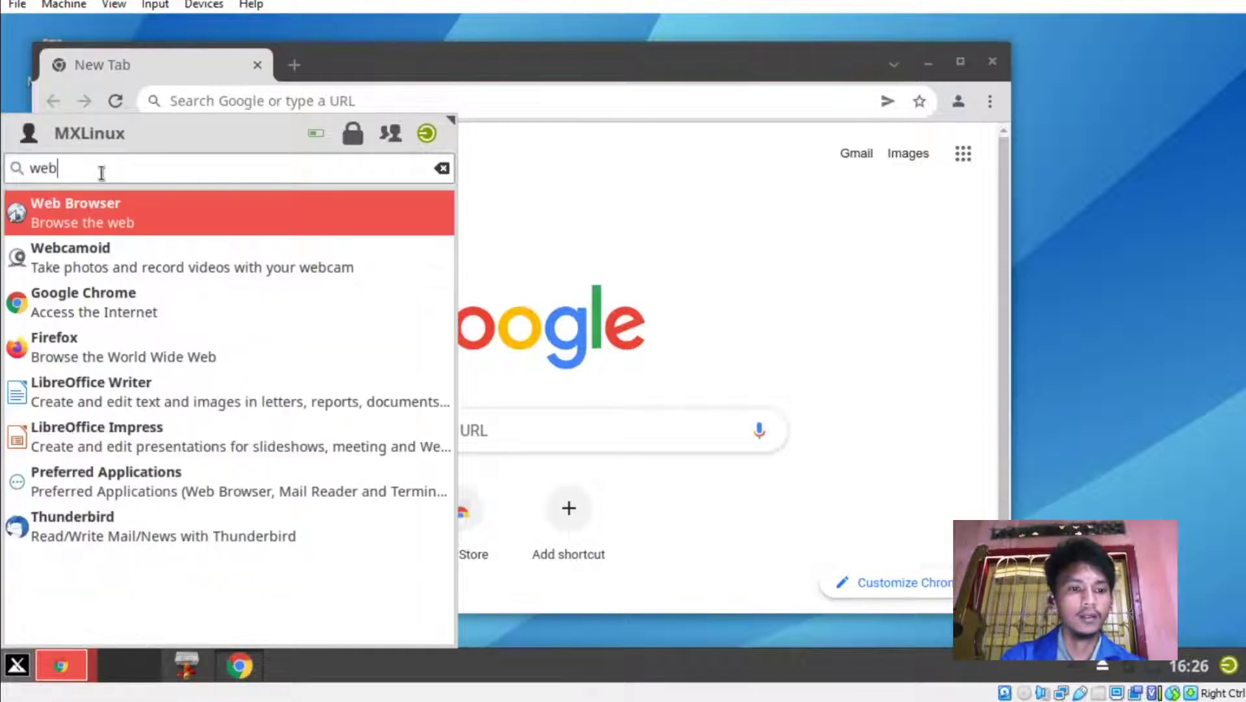
pyautogui.click(112, 258)
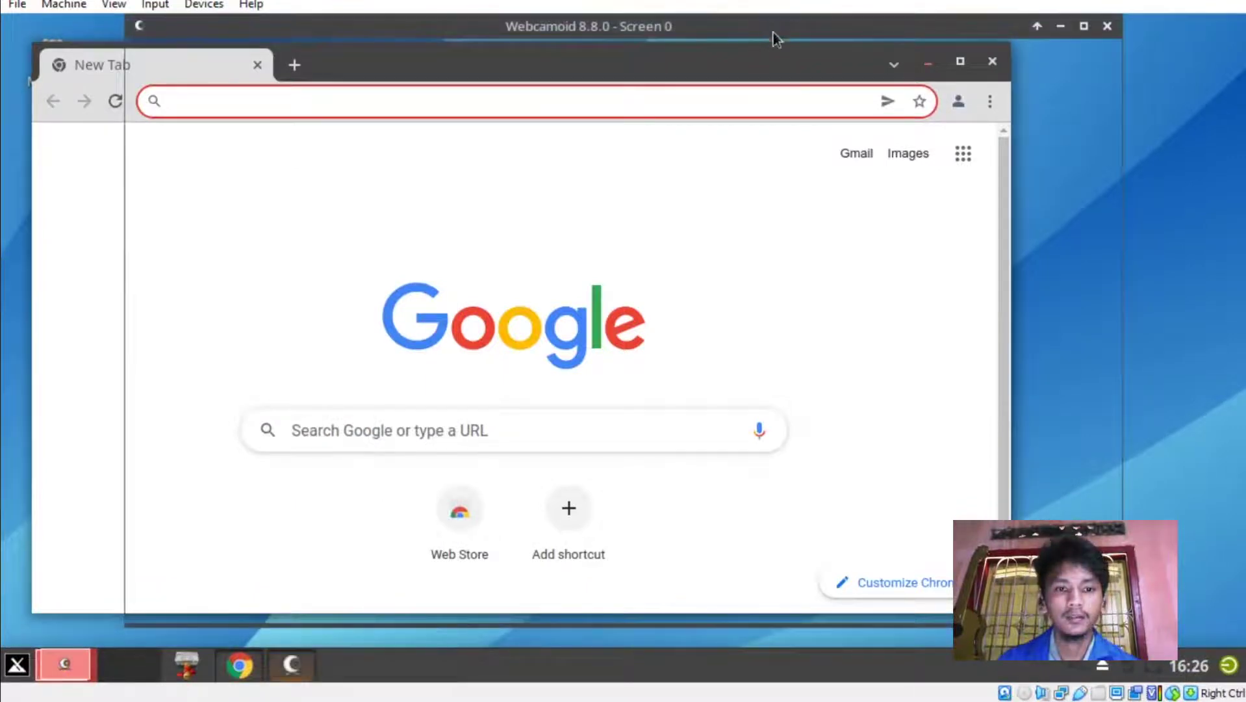
# Load kaba12.co.id in Chrome and scroll through its front-page articles.
pyautogui.click(773, 31)
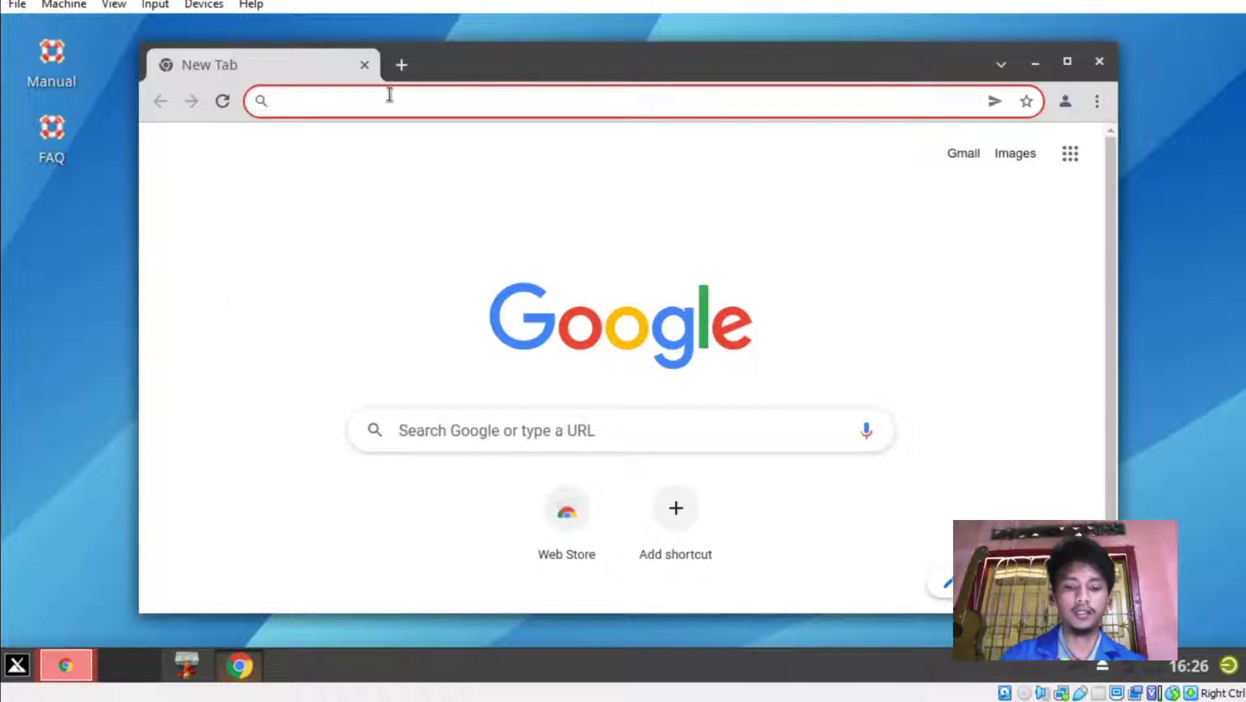
pyautogui.write('kaba12.co.i')
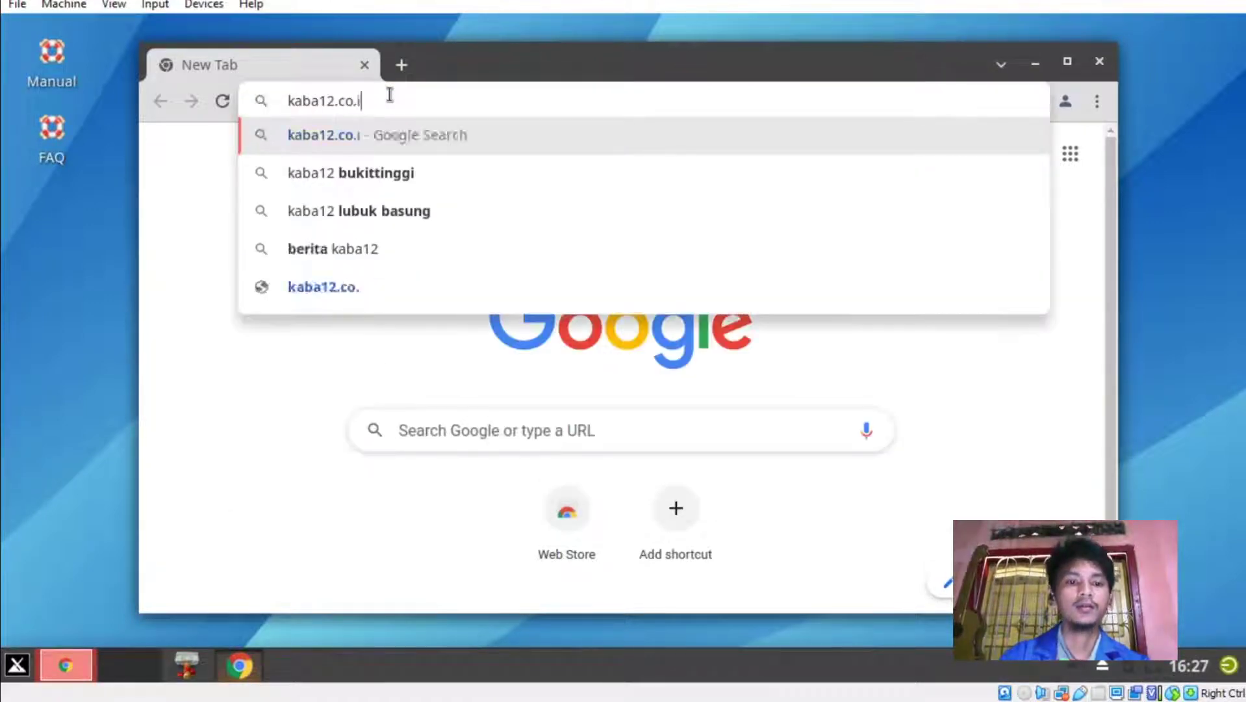
pyautogui.write('d')
pyautogui.press('Return')
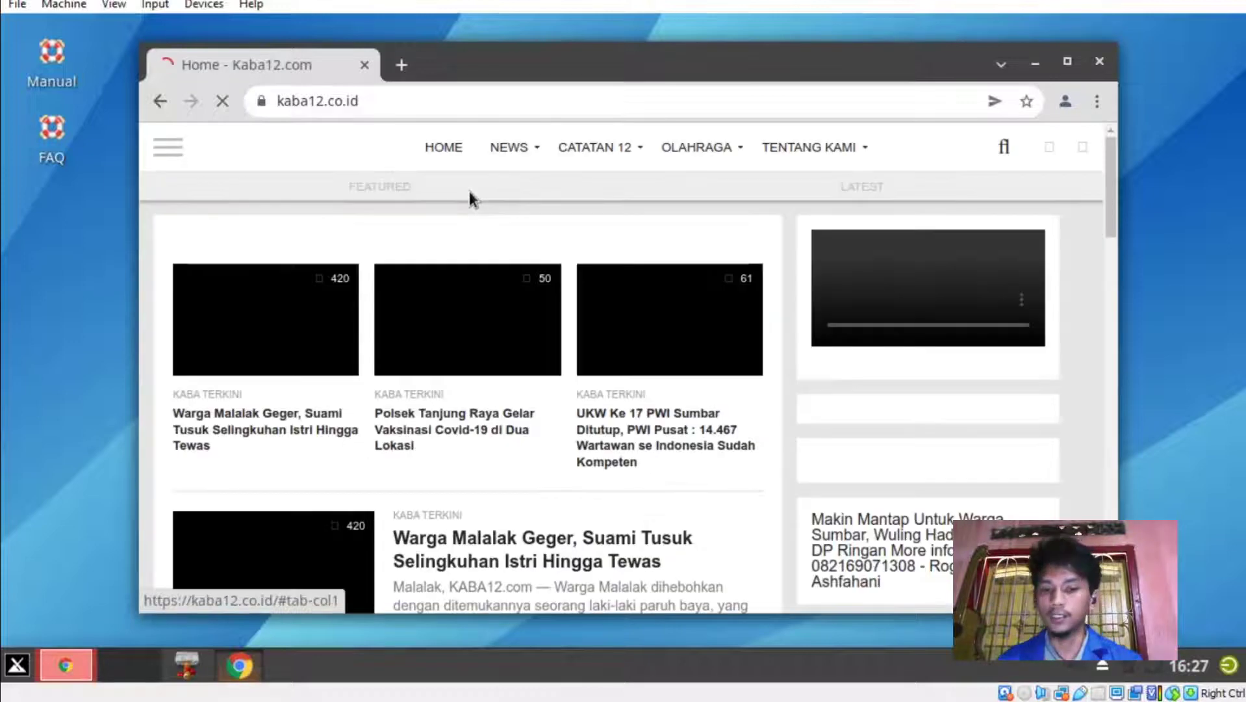
pyautogui.scroll(-10, 618, 332)
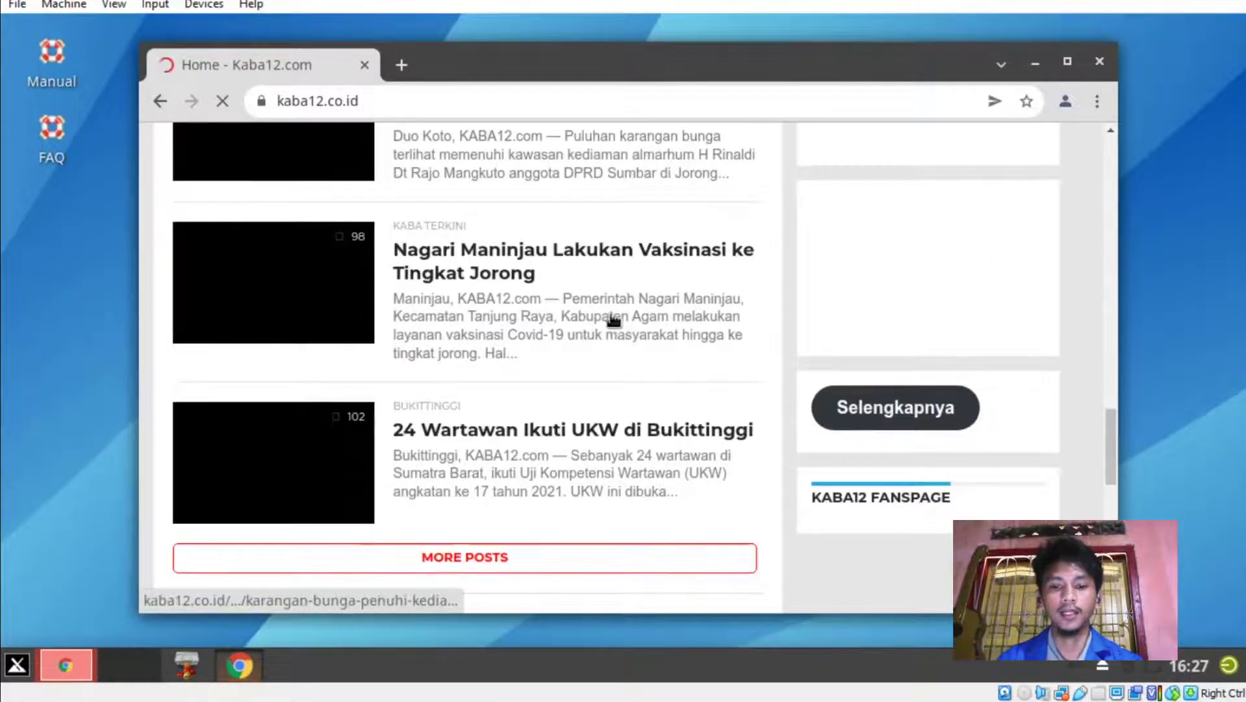
pyautogui.scroll(-3, 617, 365)
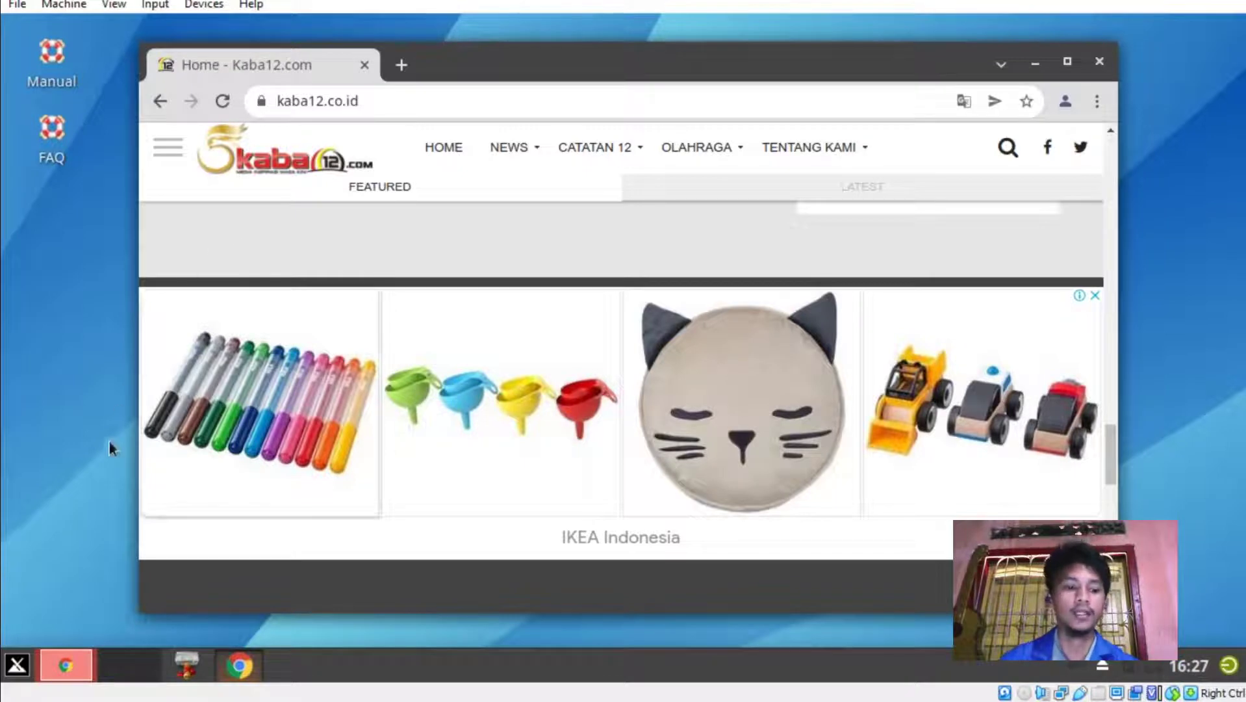
pyautogui.click(16, 665)
# Launch the antiX Advert Blocker via search 'adbl', authenticating with the administrator password.
pyautogui.write('adbl')
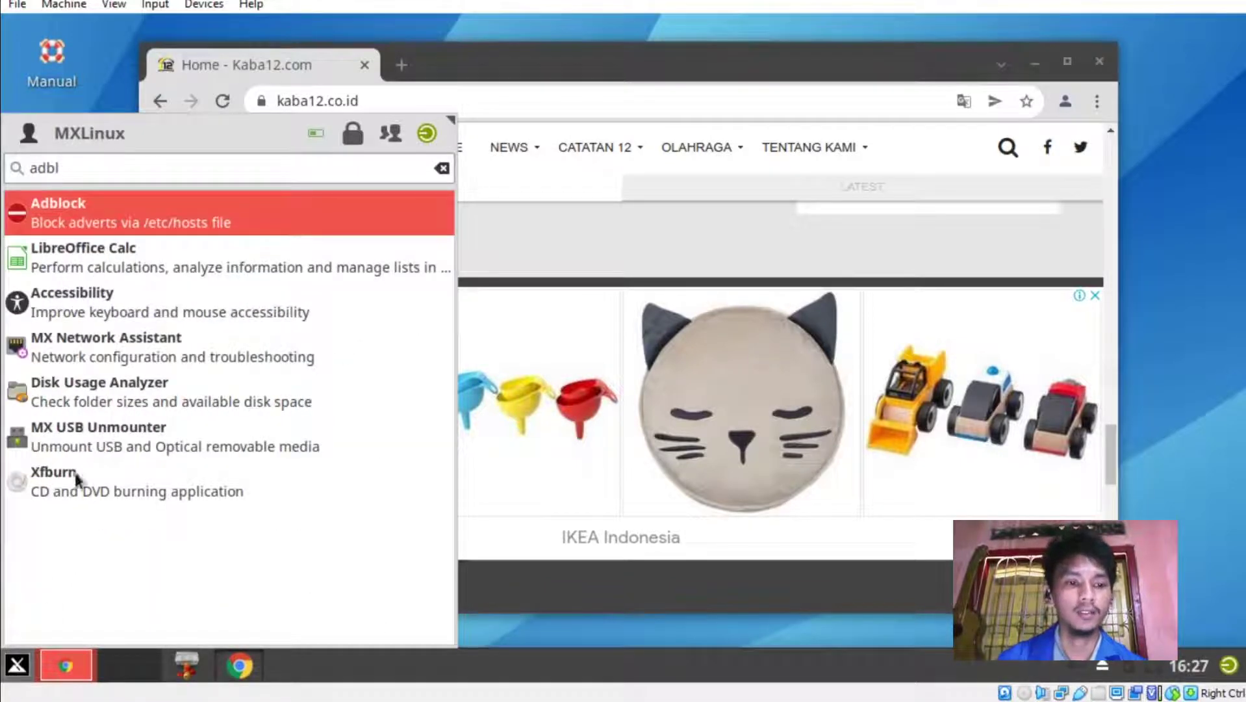
pyautogui.click(97, 202)
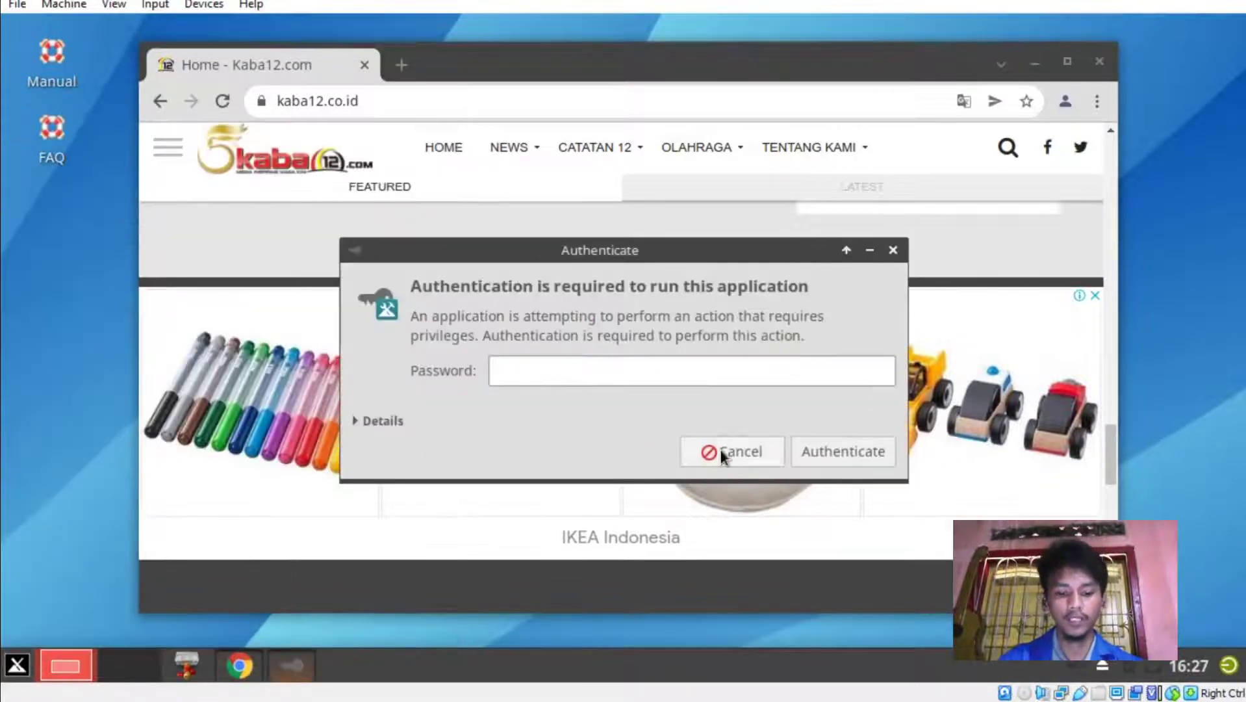
pyautogui.write('•••••••')
pyautogui.press('Return')
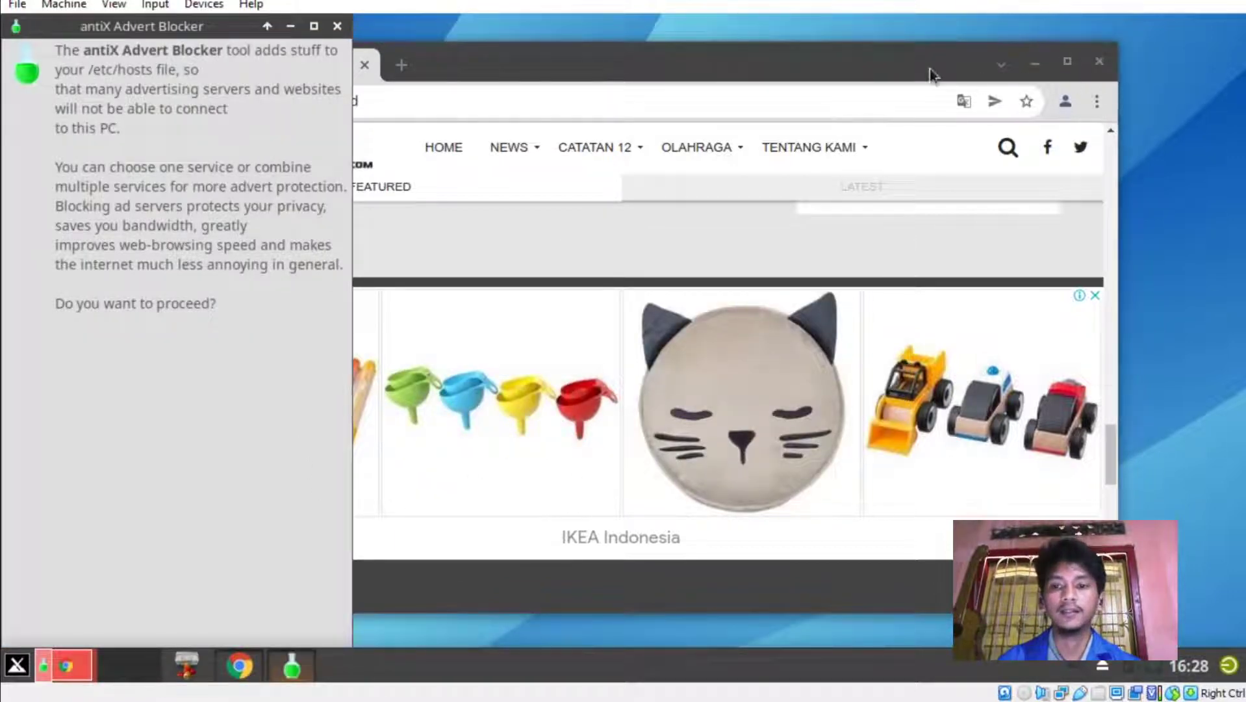
# Minimise Chrome and browse the Other, Office and MX Tools menu categories.
pyautogui.click(1035, 65)
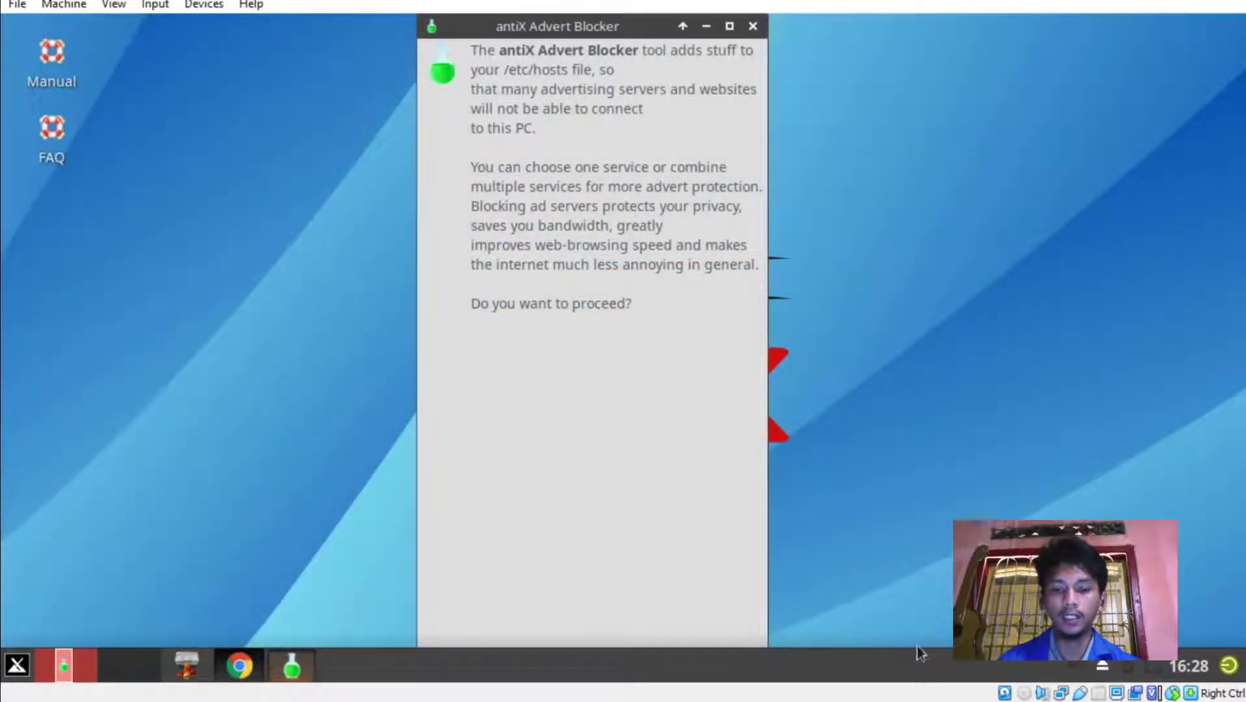
pyautogui.click(17, 664)
pyautogui.click(33, 607)
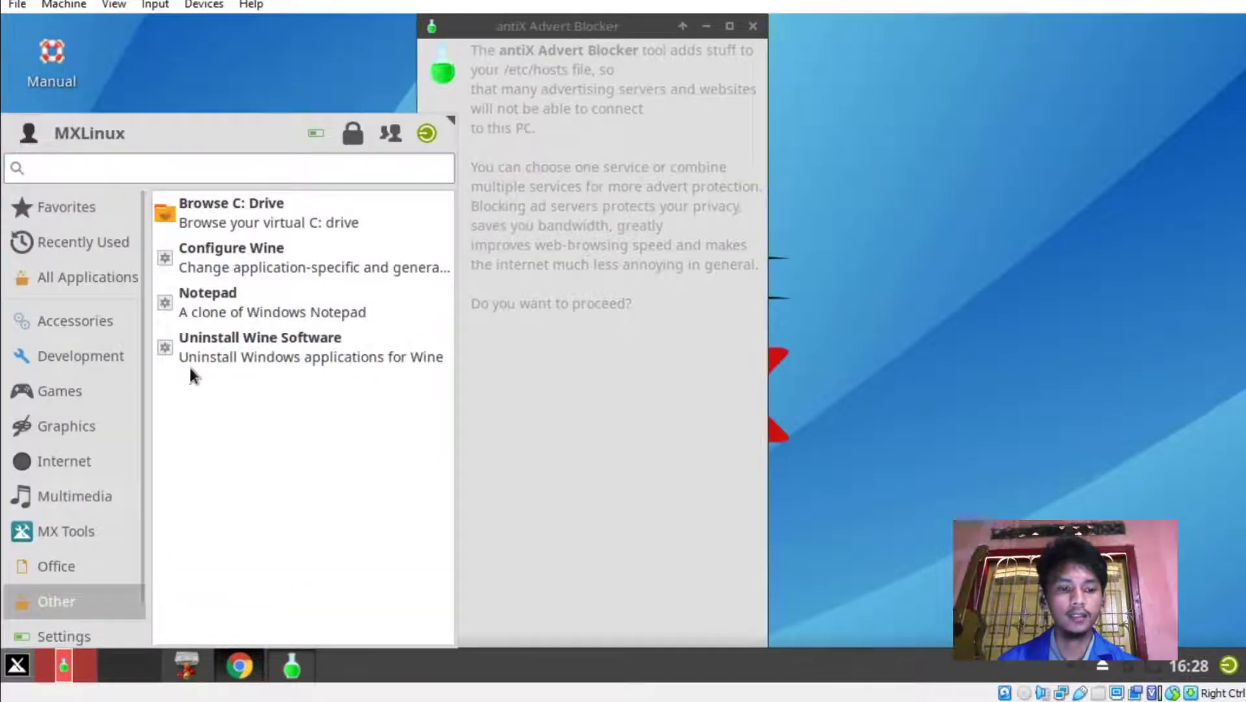
pyautogui.click(23, 575)
pyautogui.click(63, 536)
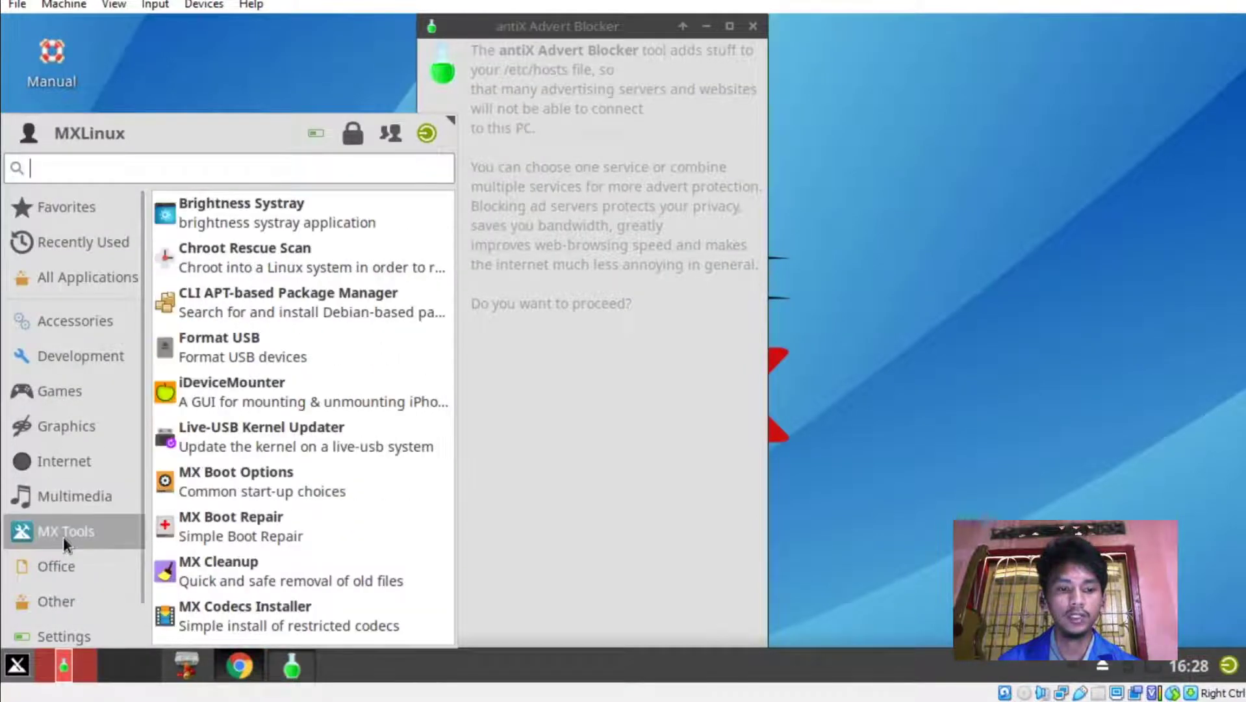
pyautogui.scroll(-5, 213, 494)
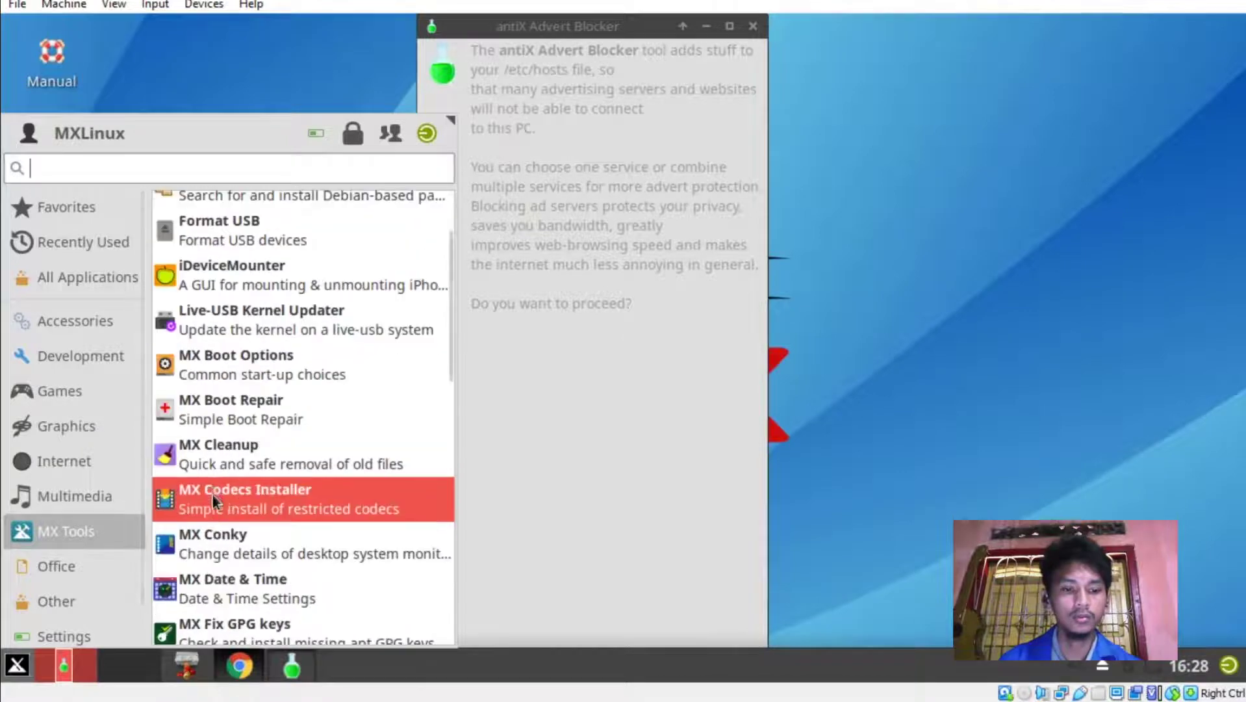
pyautogui.scroll(-10, 210, 511)
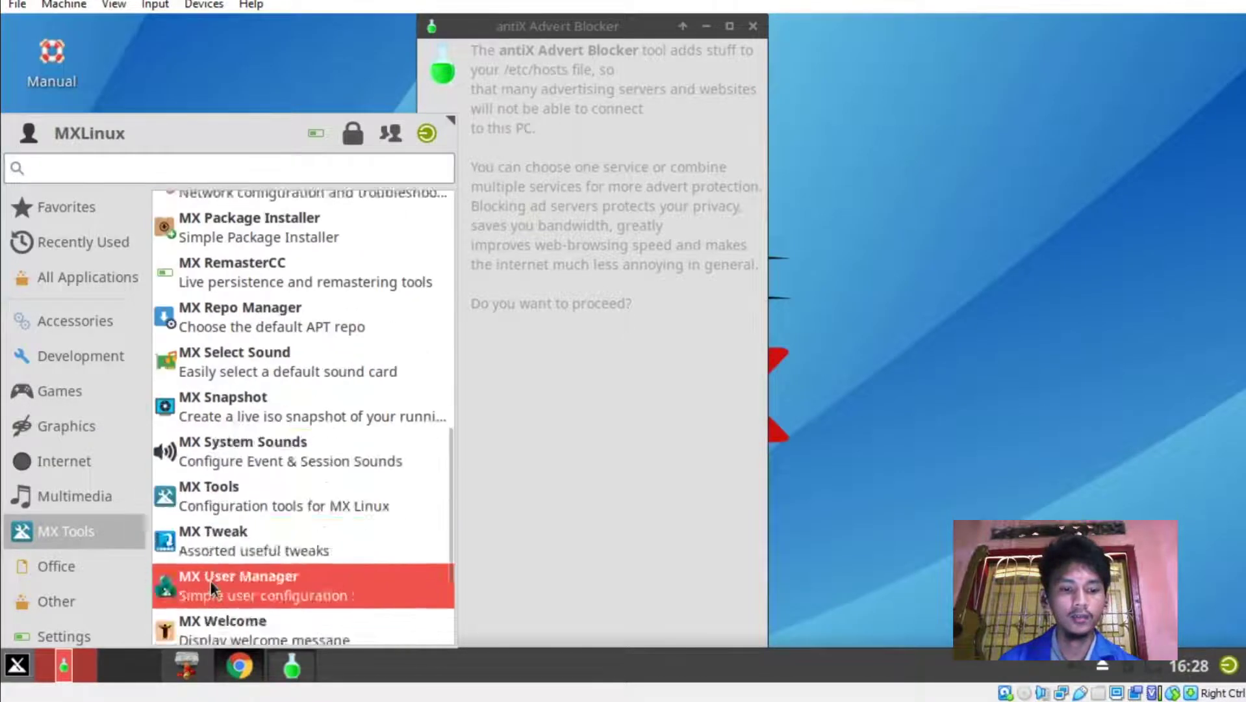
# In MX Tweak, display the panel vertically on the right side and apply.
pyautogui.click(231, 364)
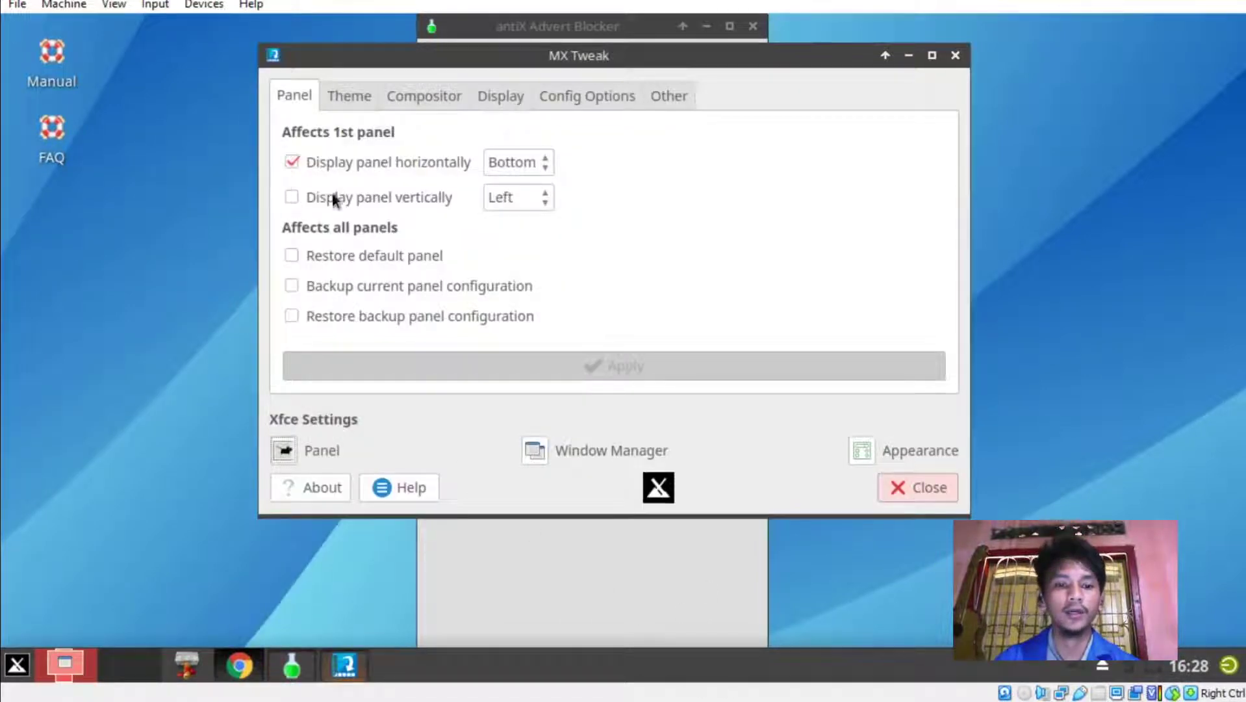
pyautogui.click(290, 195)
pyautogui.click(522, 199)
pyautogui.click(523, 224)
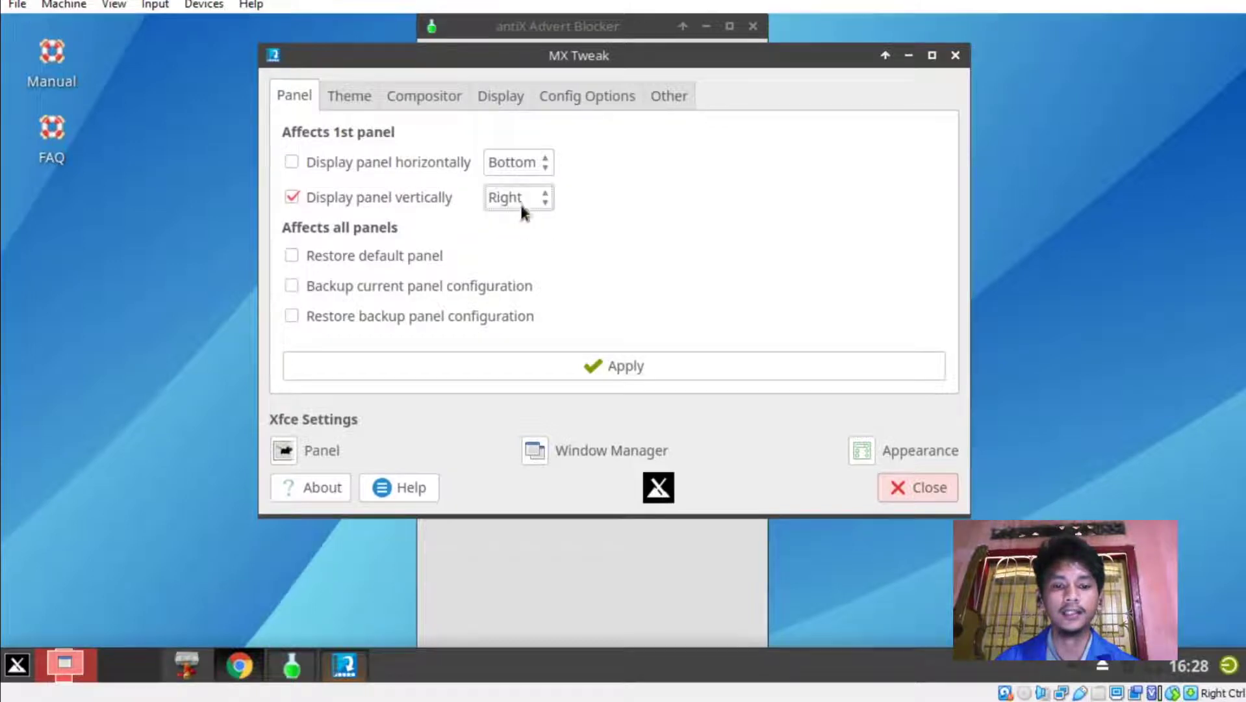
pyautogui.click(605, 362)
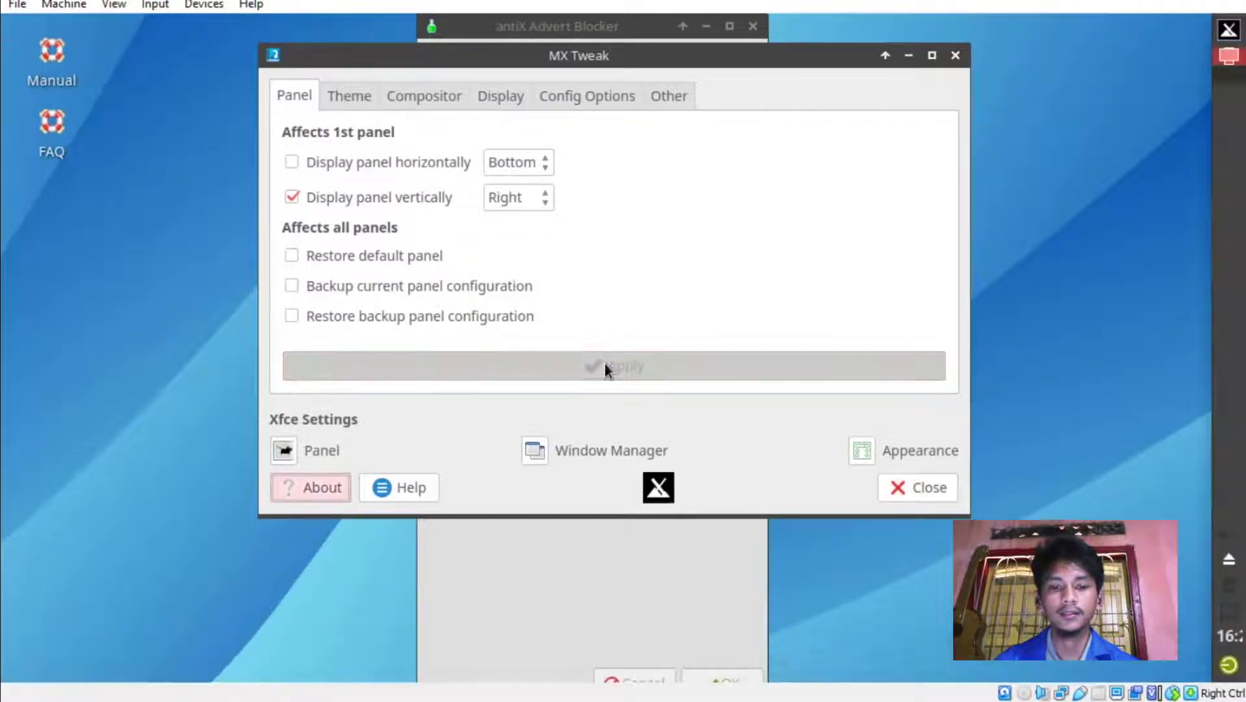
pyautogui.click(921, 489)
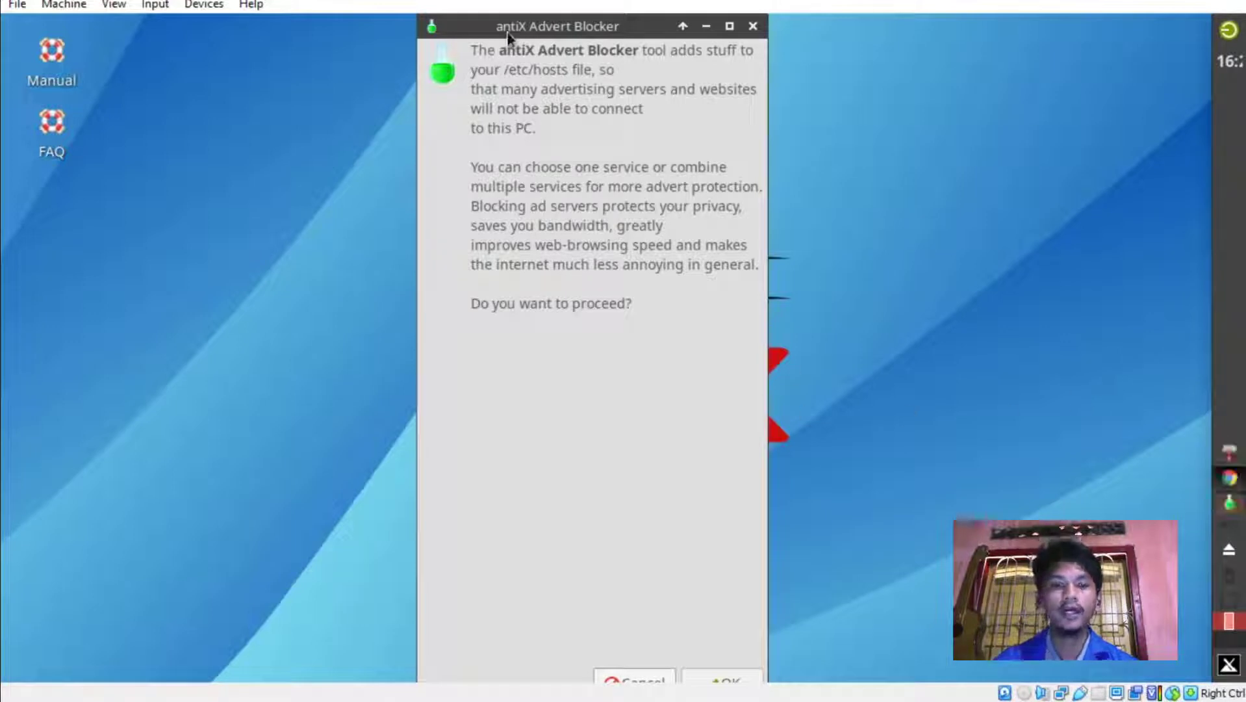
# Enable mvps.org, sysctl.org, someonewhocares.org, yoyo.org, adservers.org and UNBLOCK, then confirm the hosts update.
pyautogui.click(719, 681)
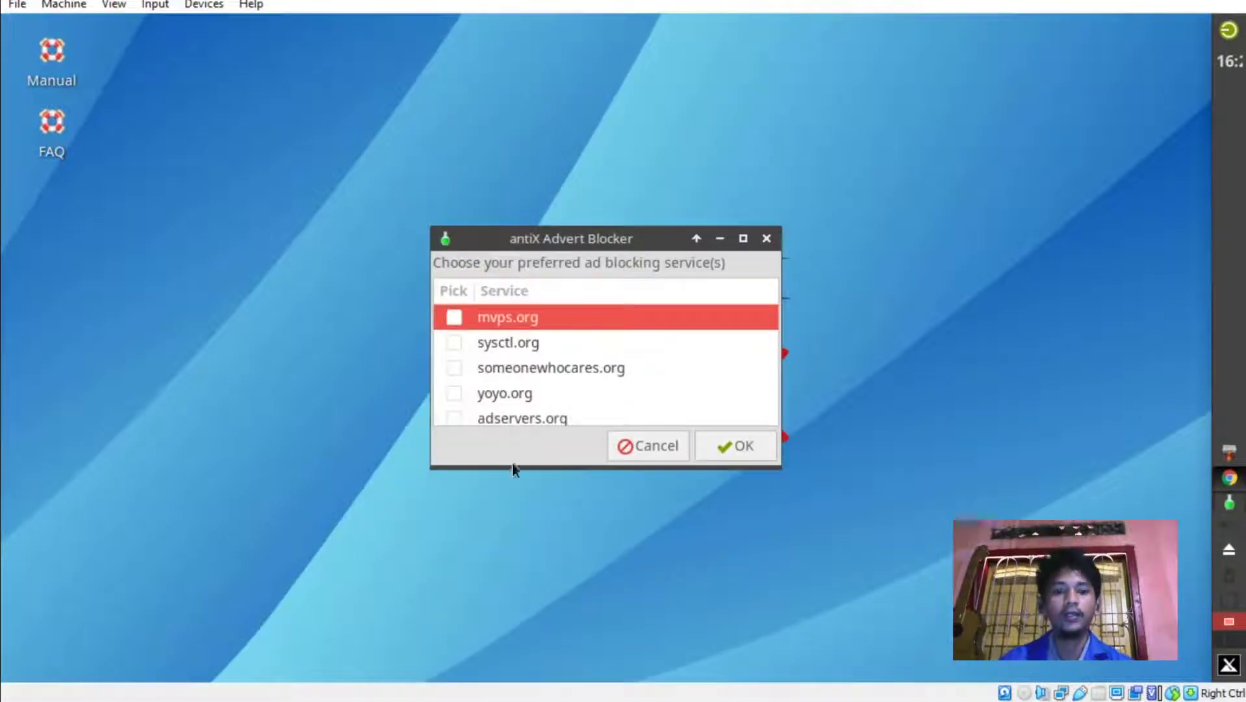
pyautogui.click(455, 317)
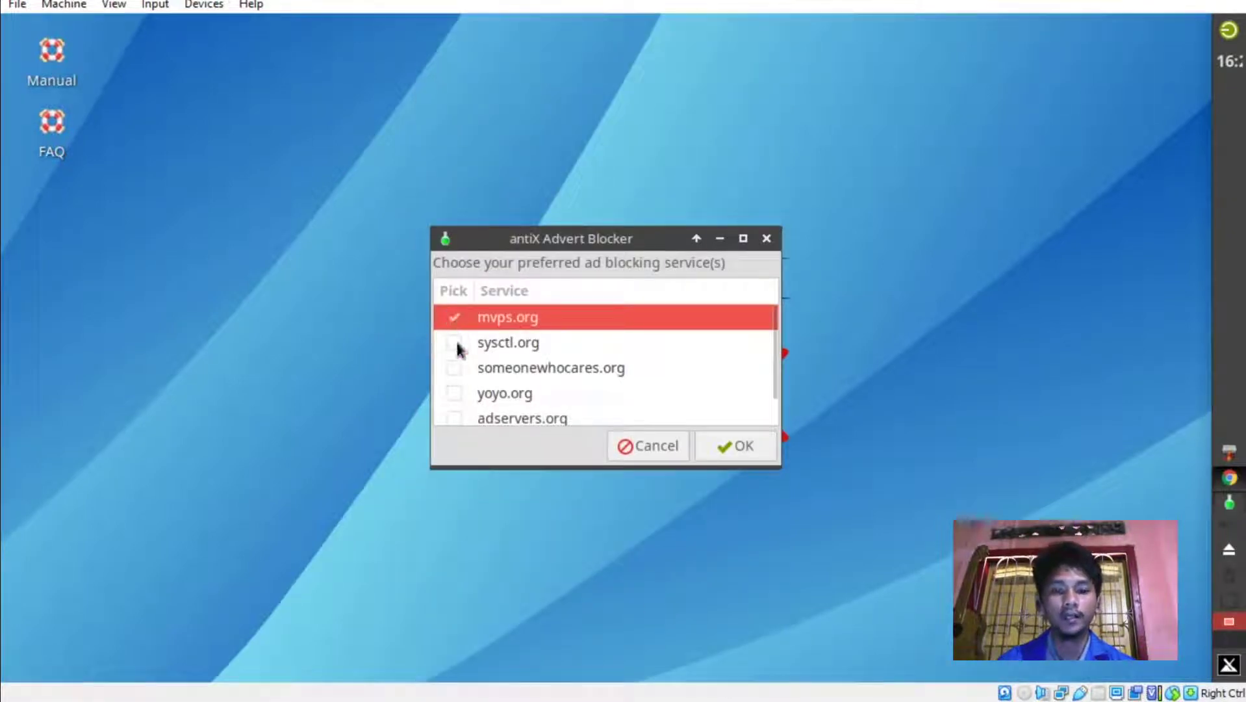
pyautogui.click(455, 342)
pyautogui.click(455, 366)
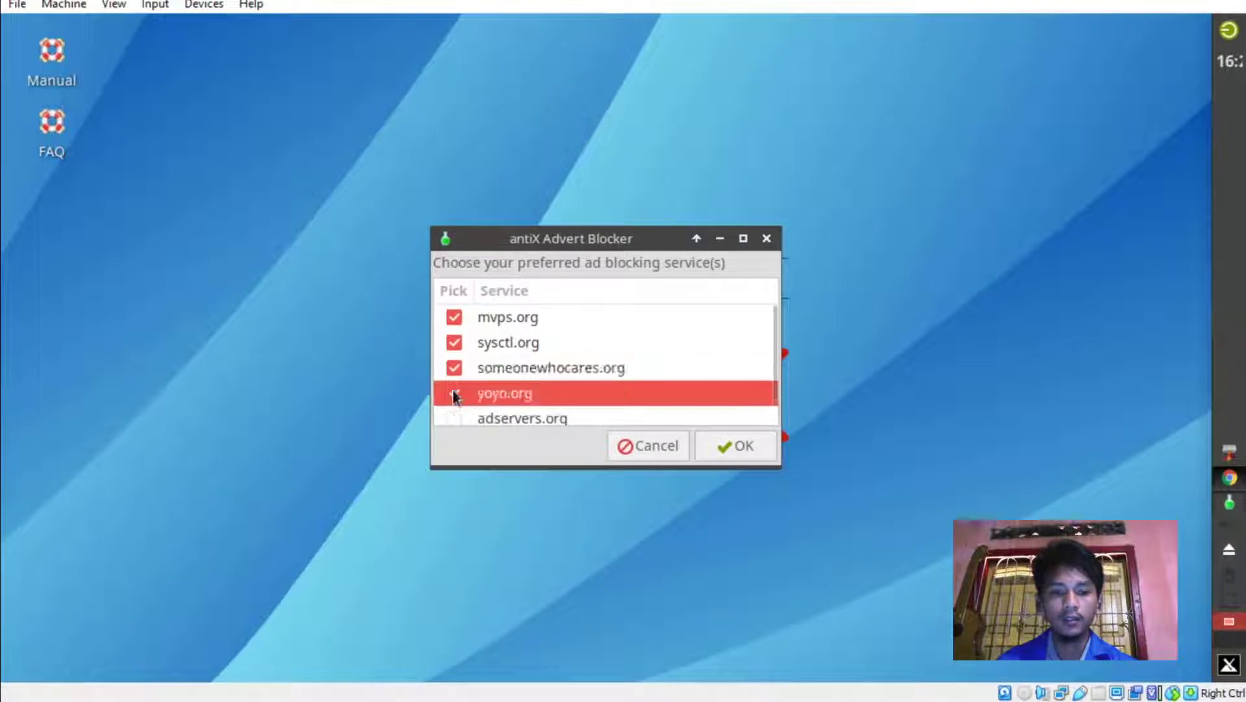
pyautogui.click(454, 394)
pyautogui.click(453, 388)
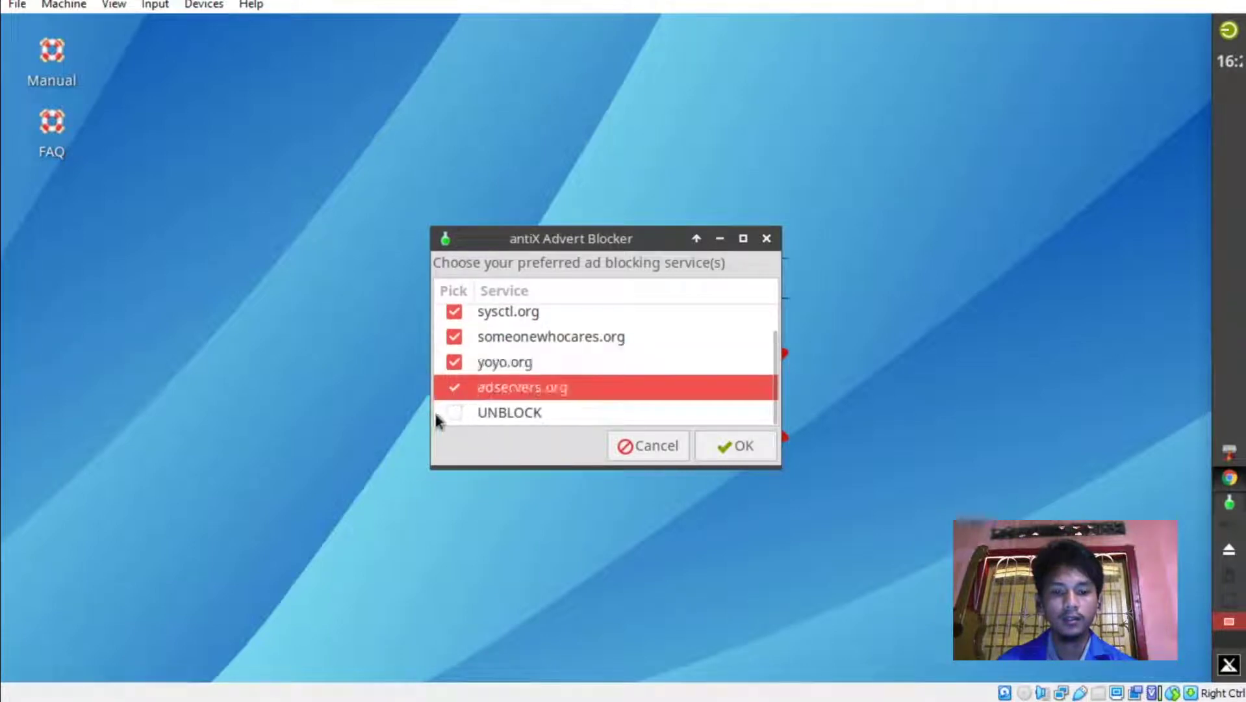
pyautogui.press('Return')
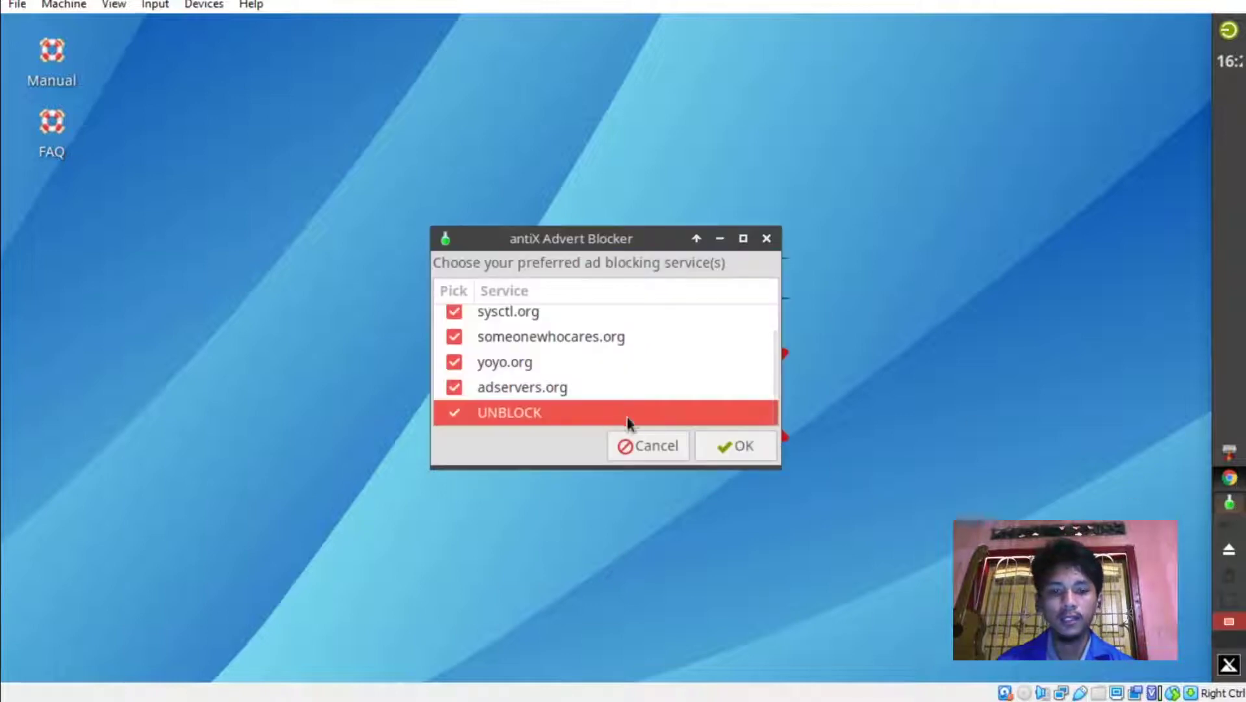
pyautogui.click(744, 454)
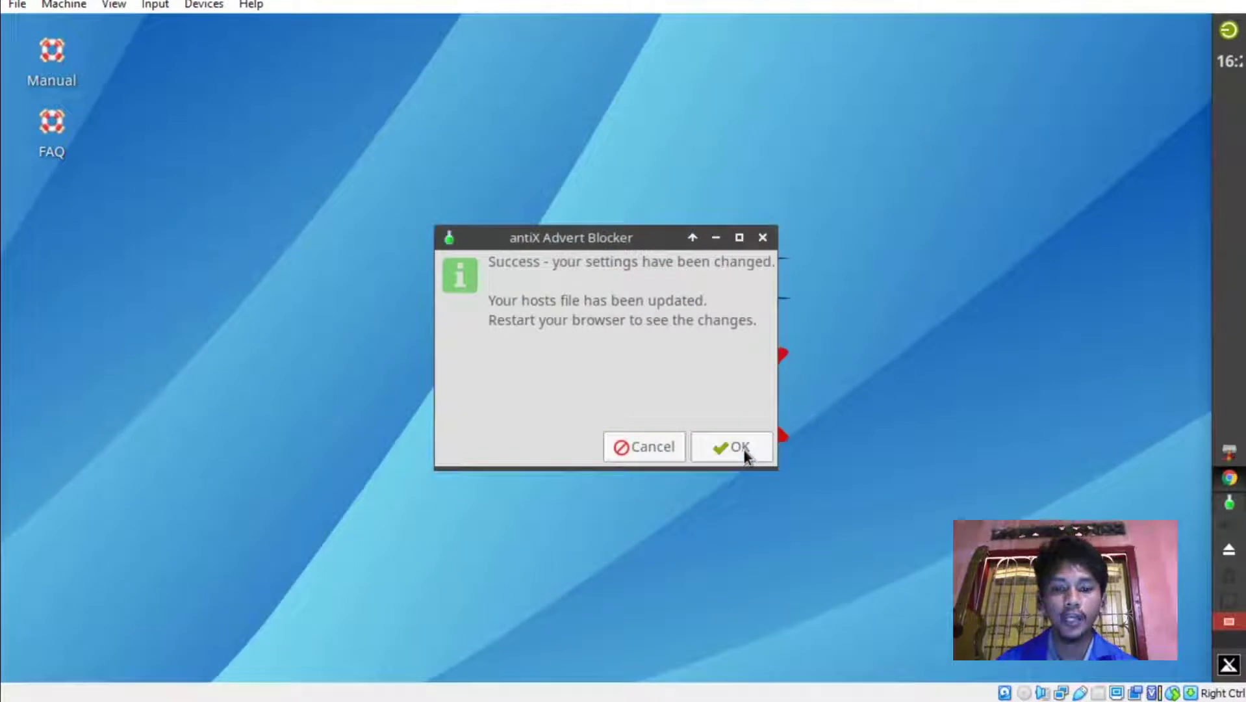
pyautogui.click(744, 449)
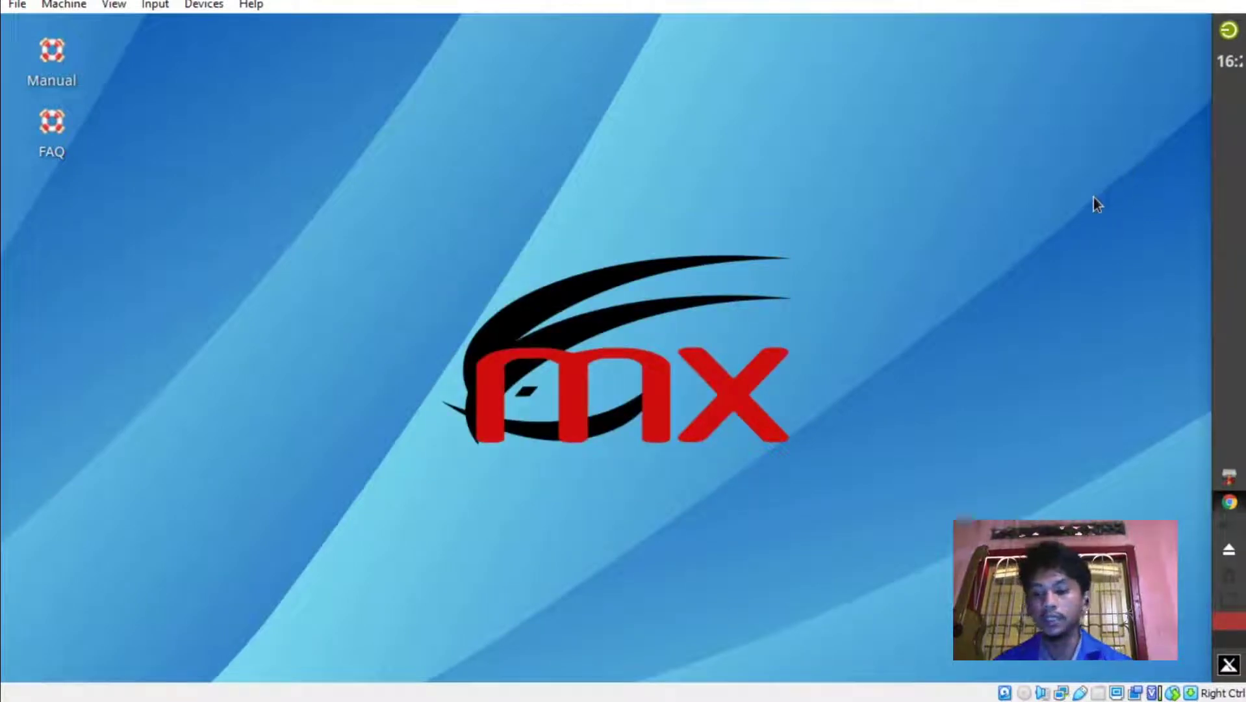
# Minimise Chrome and launch Firewall Configuration via search 'fi' with the administrator password.
pyautogui.click(1228, 503)
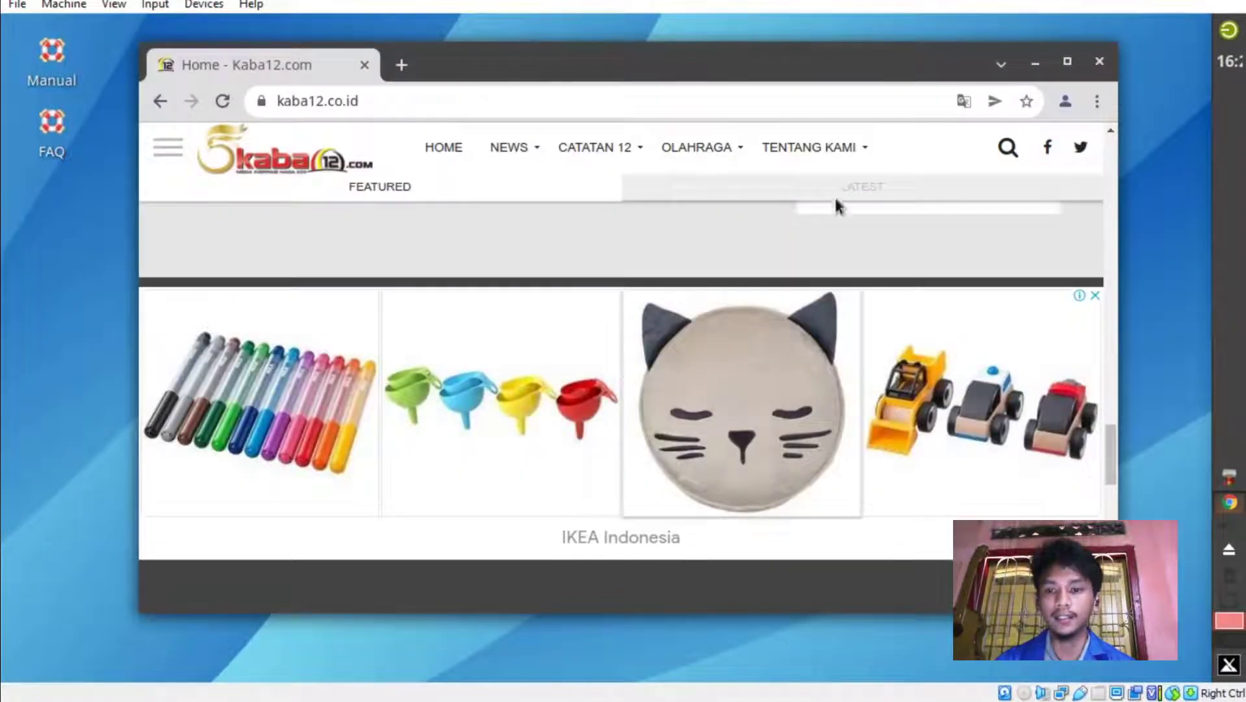
pyautogui.click(1036, 64)
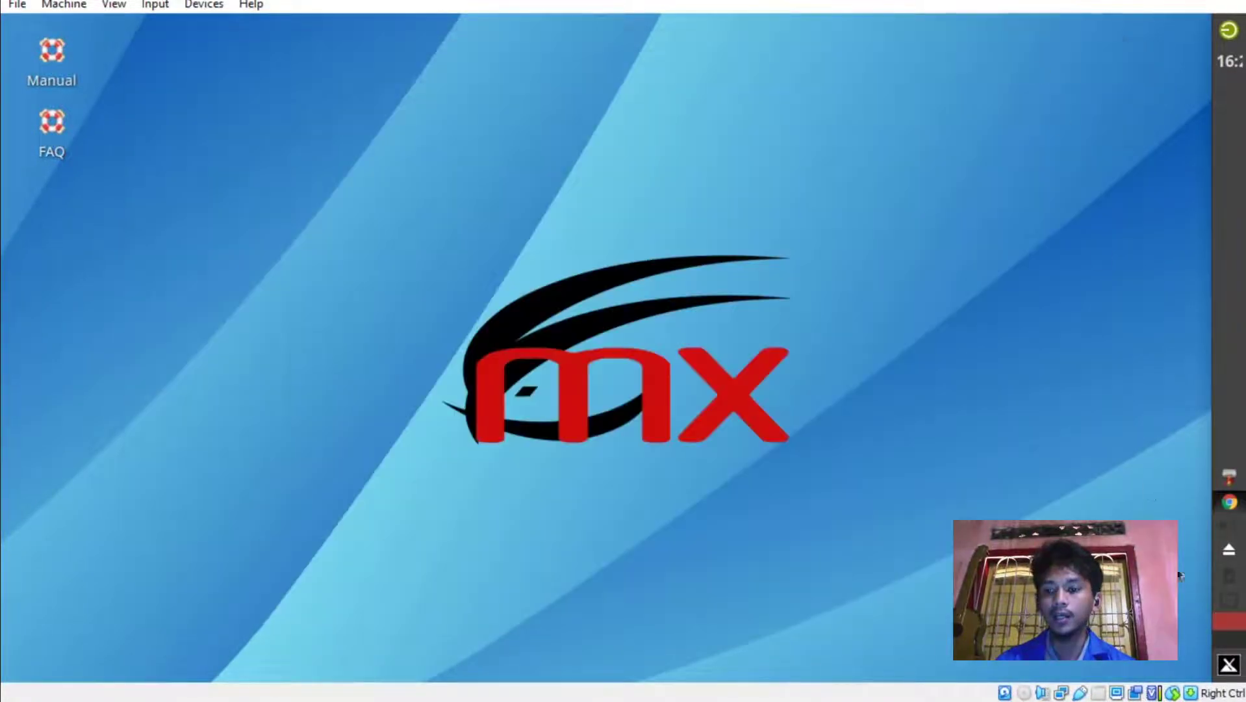
pyautogui.click(1229, 664)
pyautogui.write('fi')
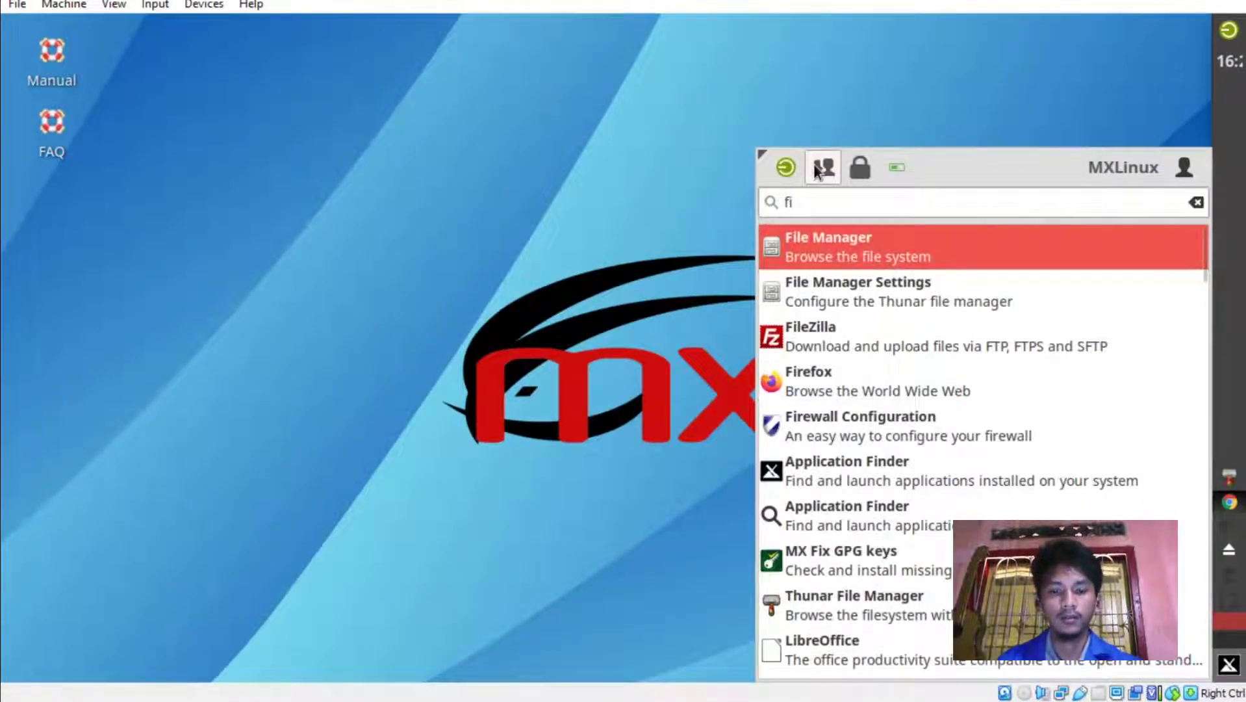
pyautogui.click(826, 439)
pyautogui.write('******')
pyautogui.press('Return')
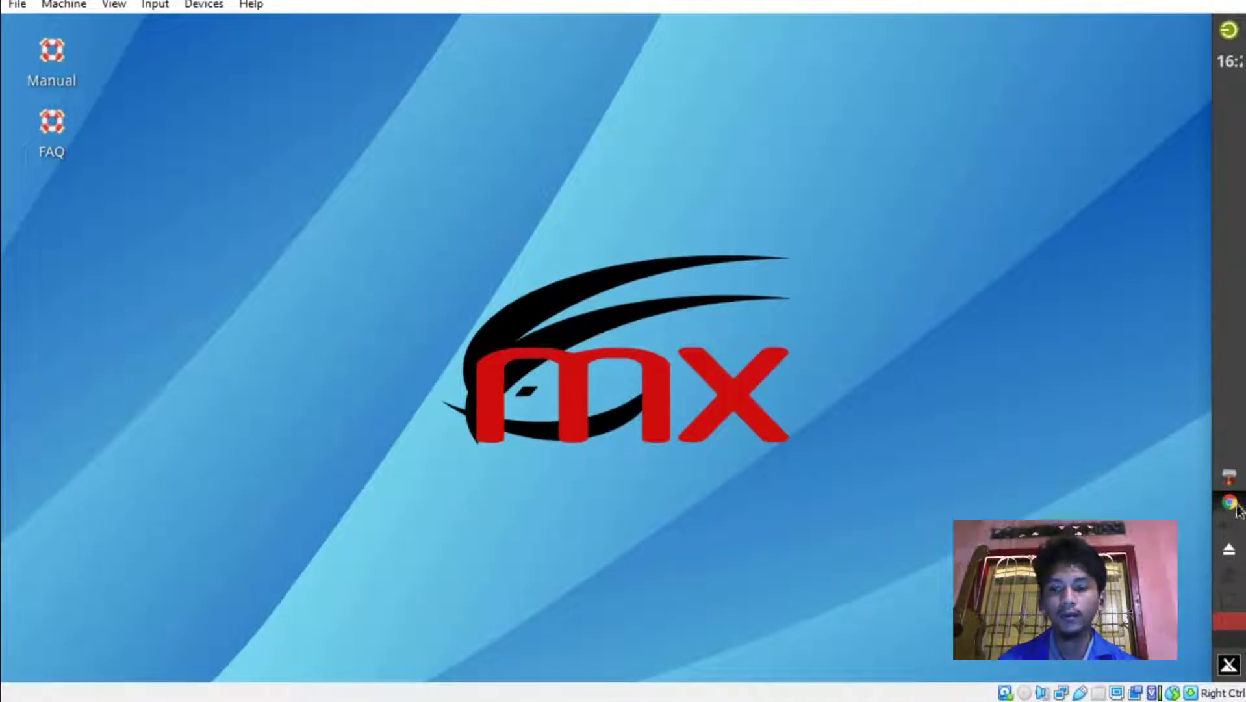
# Centre the Firewall window, switch Status on with the Home profile, and close it.
pyautogui.moveTo(1229, 502)
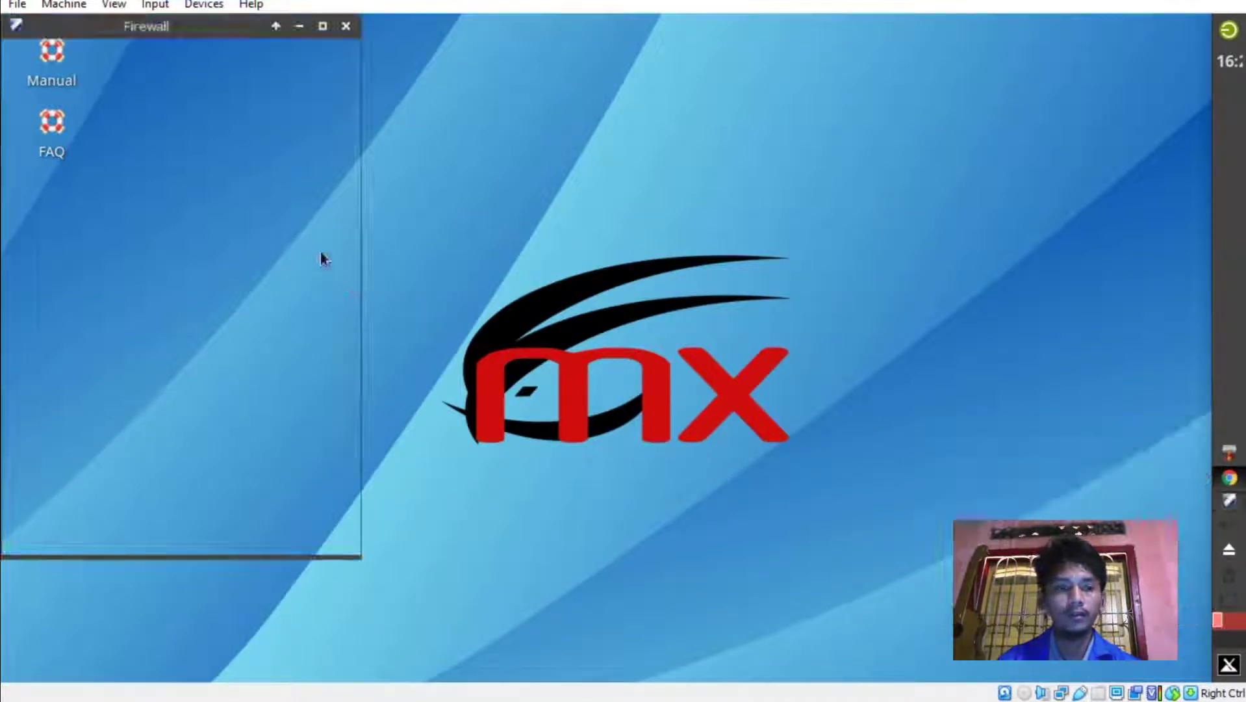
pyautogui.moveTo(172, 34); pyautogui.dragTo(564, 75)
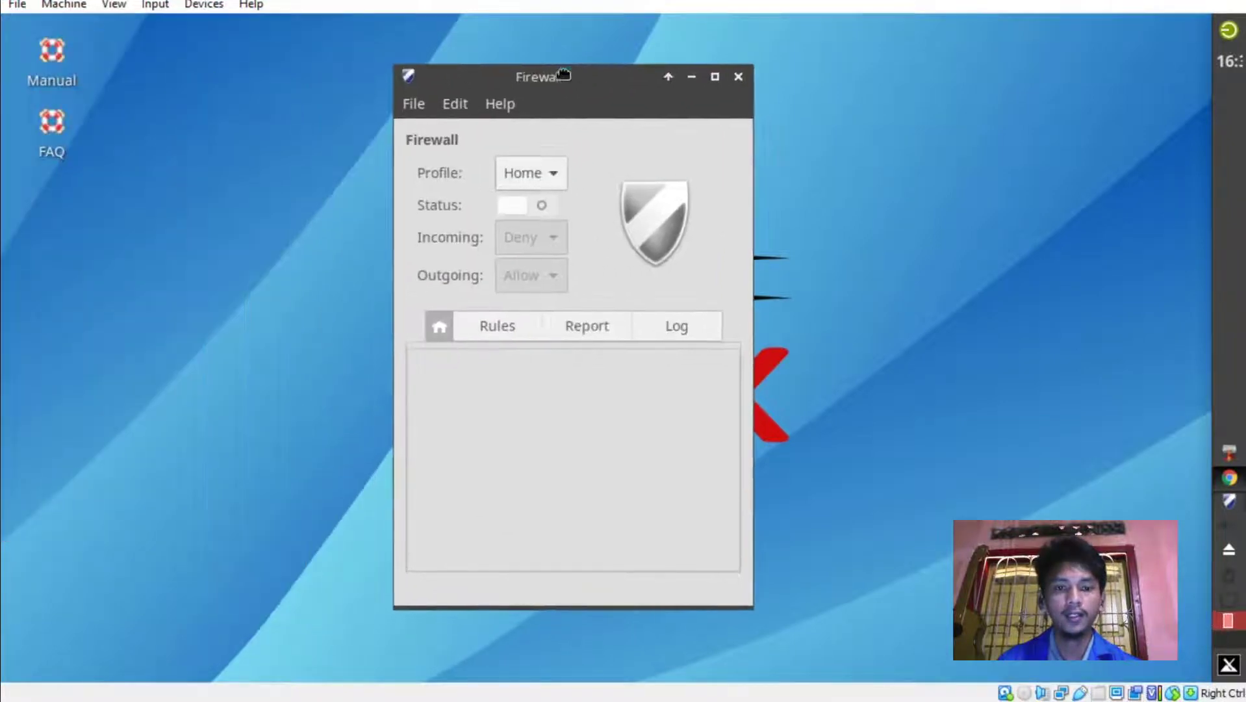
pyautogui.click(523, 207)
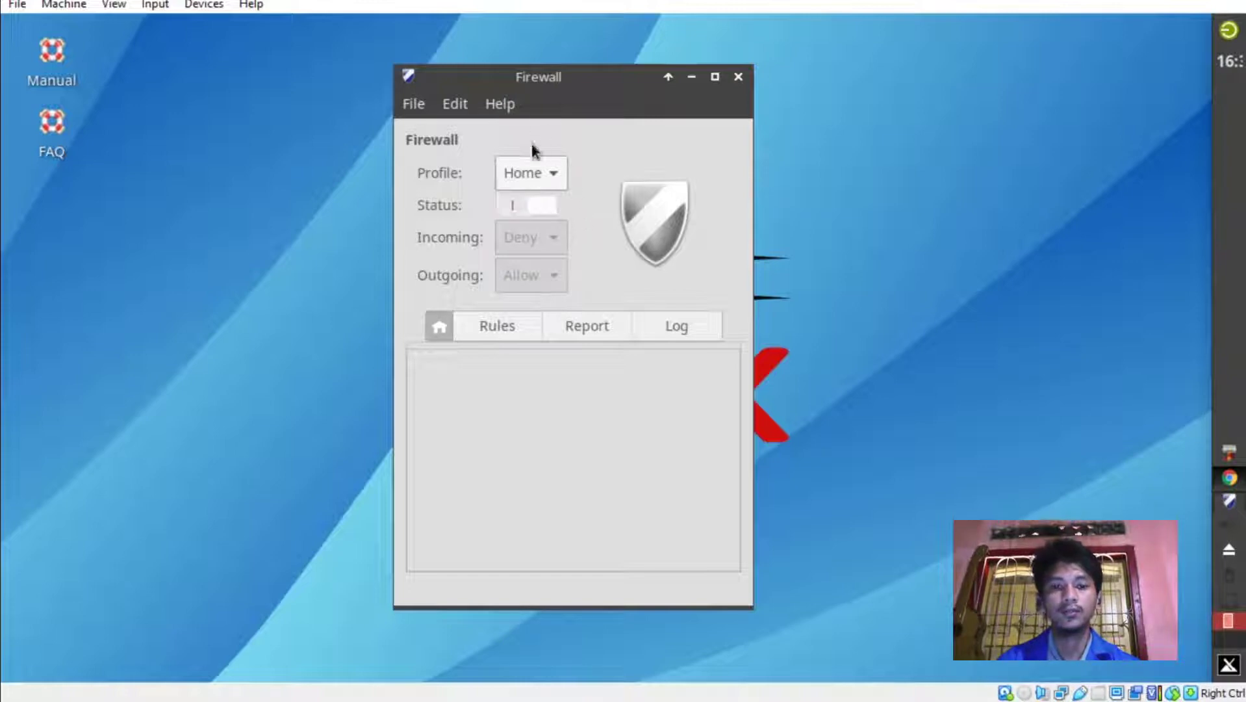
pyautogui.click(518, 204)
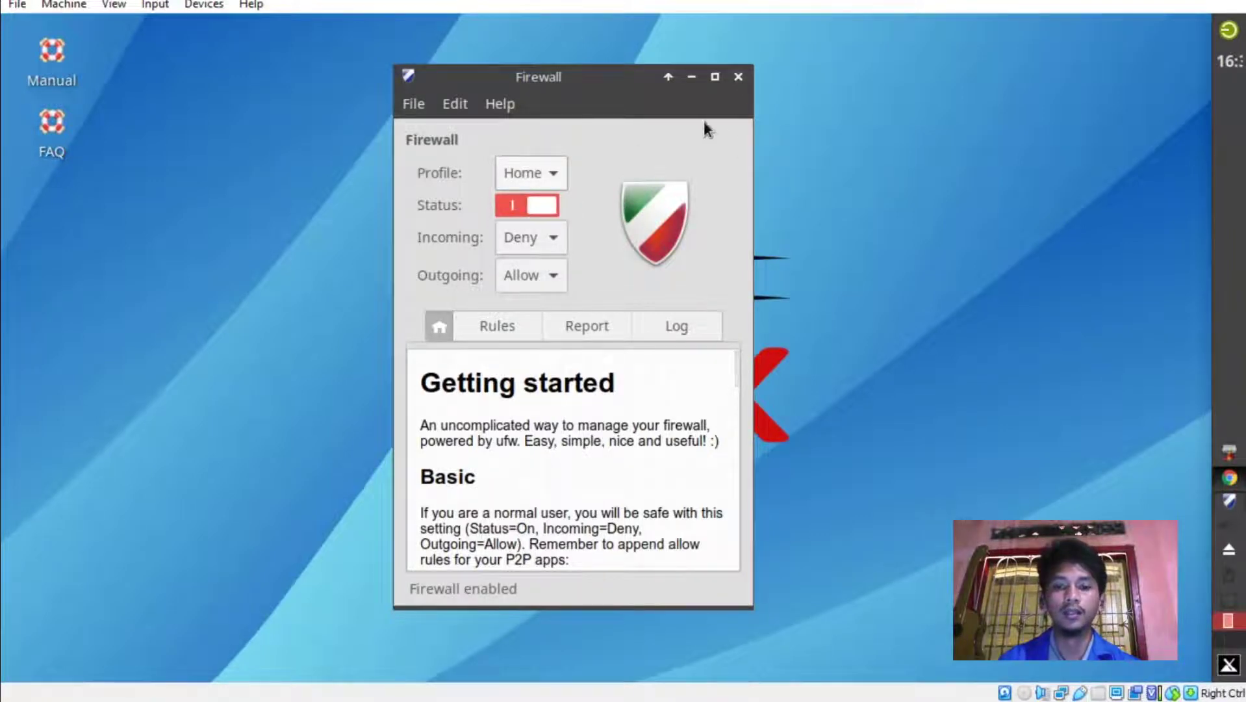
pyautogui.click(739, 77)
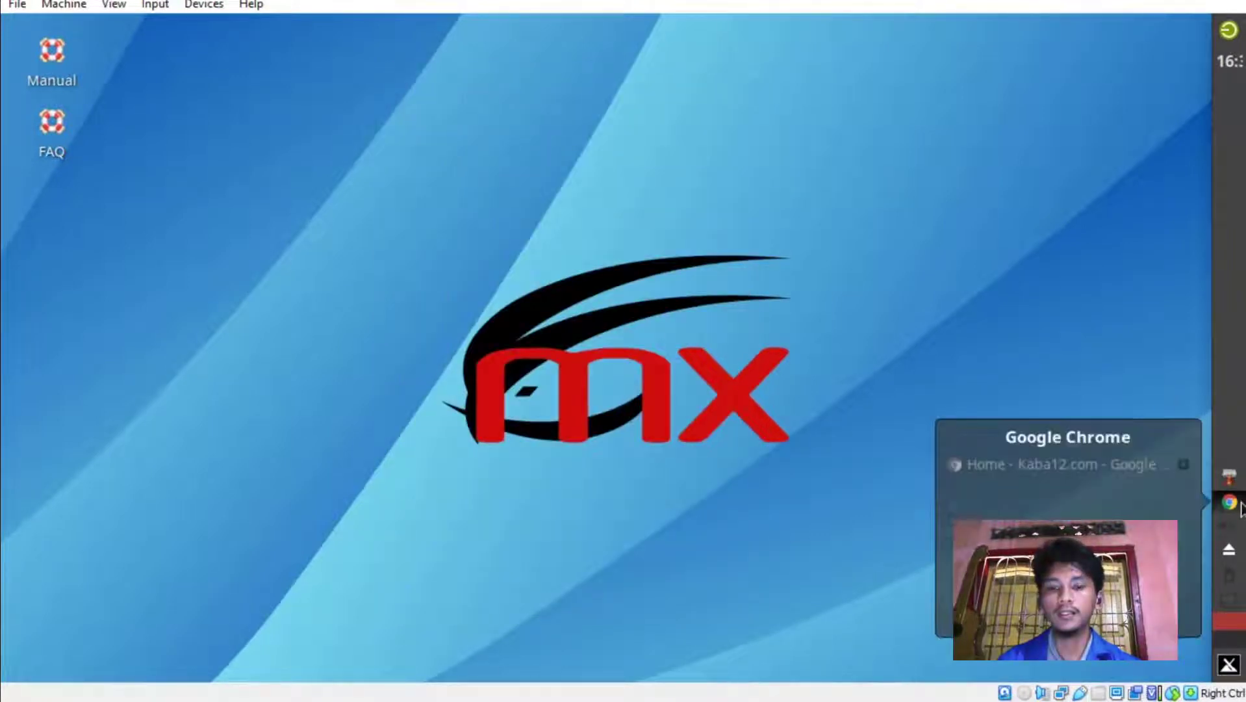
# Bring Chrome forward, reload the kaba12.co.id page and dismiss the translation offer.
pyautogui.click(1228, 501)
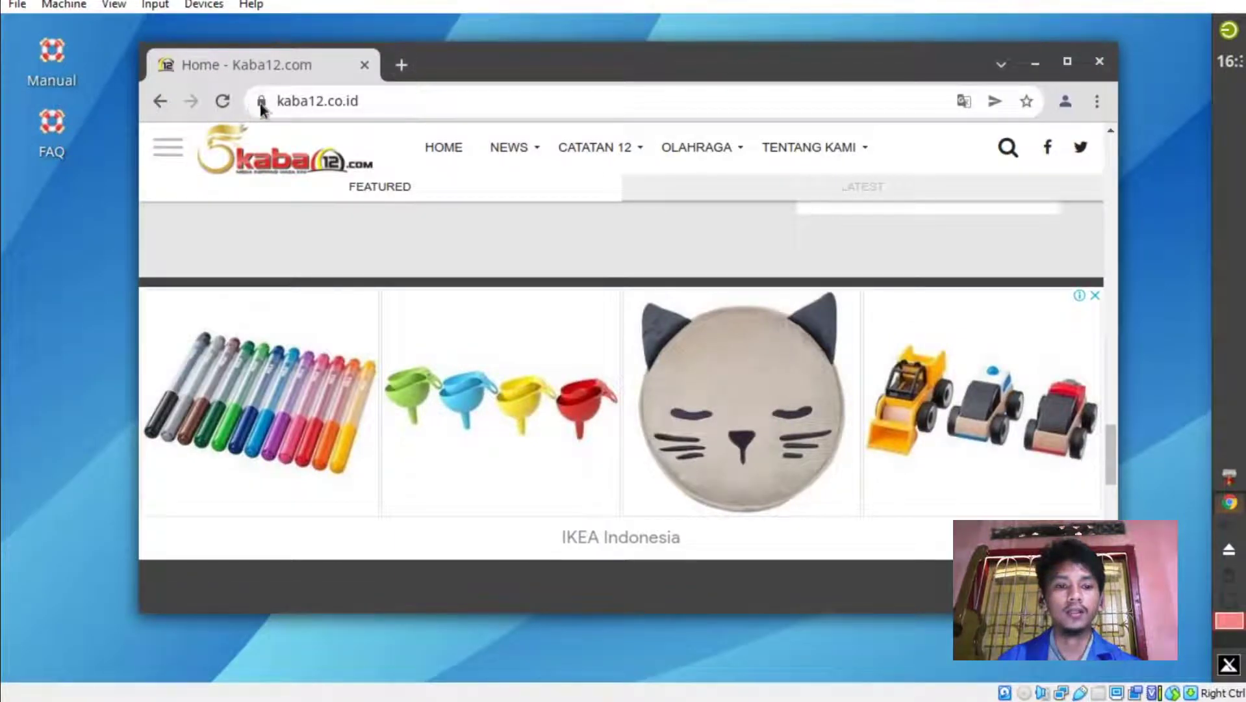
pyautogui.click(234, 108)
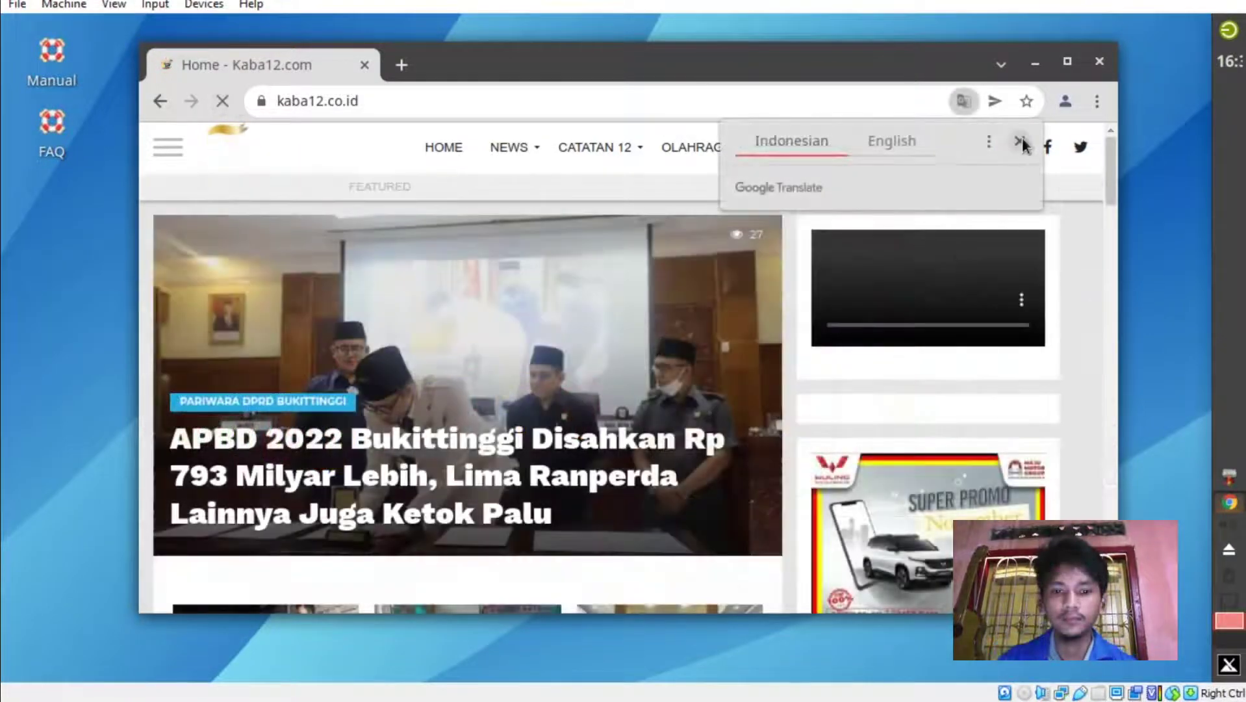
pyautogui.click(785, 253)
# Scroll up and down through the news page, then close the Chrome browser.
pyautogui.scroll(-8, 785, 254)
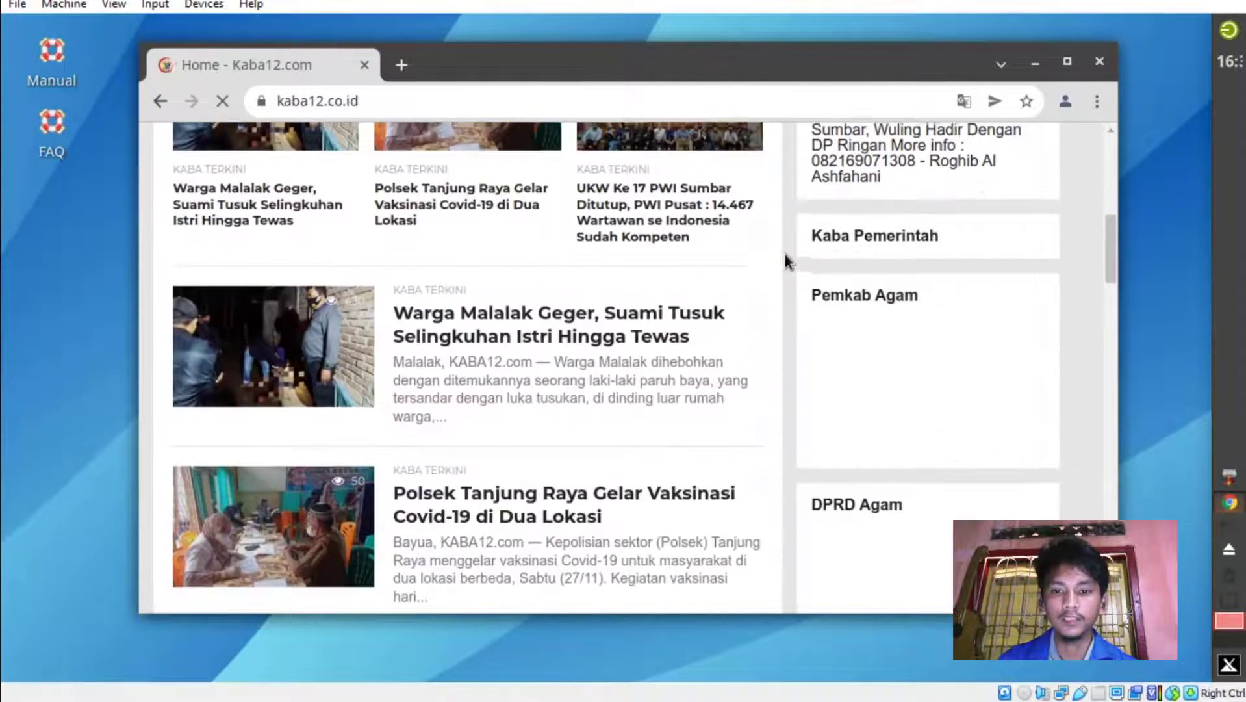
pyautogui.scroll(4, 784, 254)
pyautogui.scroll(-10, 767, 298)
pyautogui.scroll(-12, 844, 280)
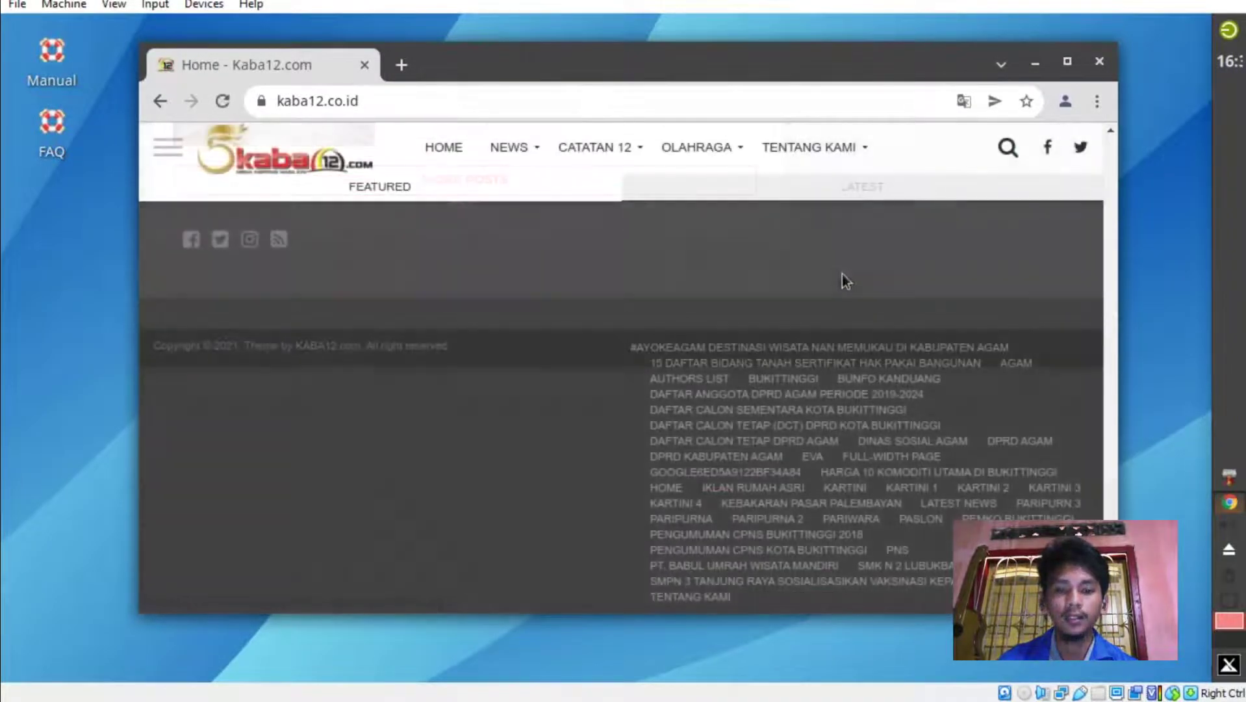
pyautogui.scroll(5, 842, 274)
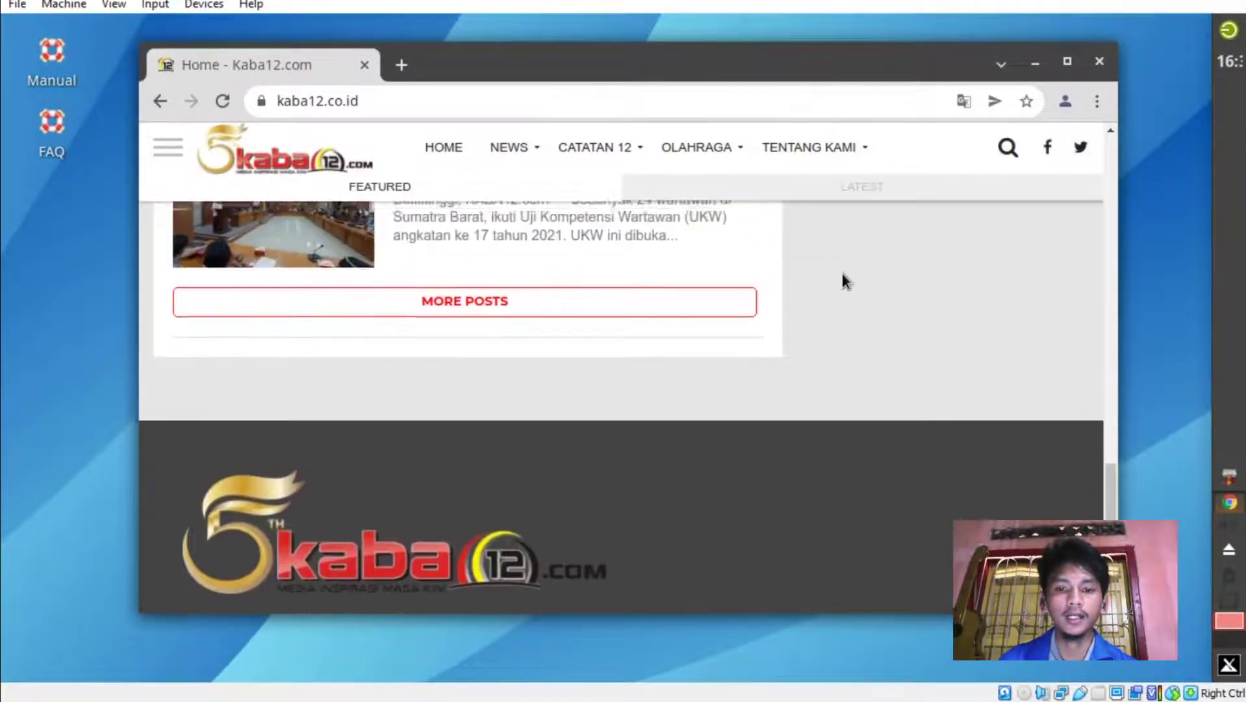
pyautogui.scroll(15, 841, 271)
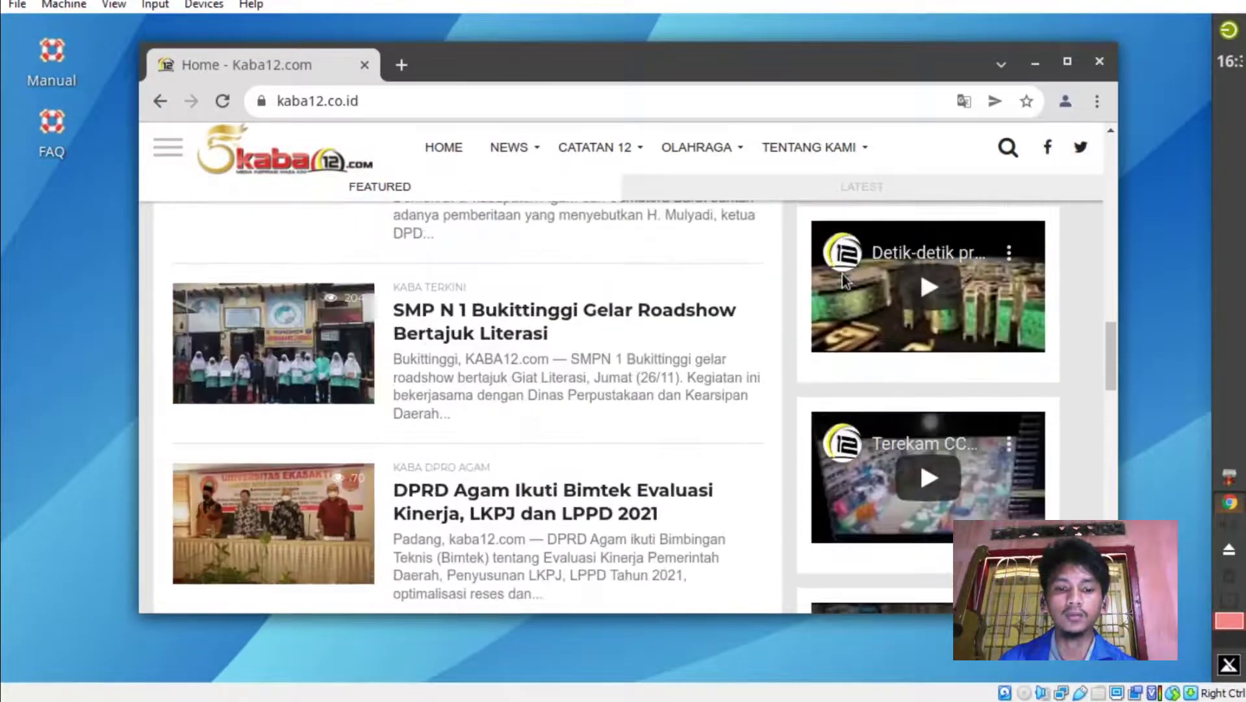
pyautogui.scroll(4, 842, 273)
pyautogui.scroll(-10, 842, 274)
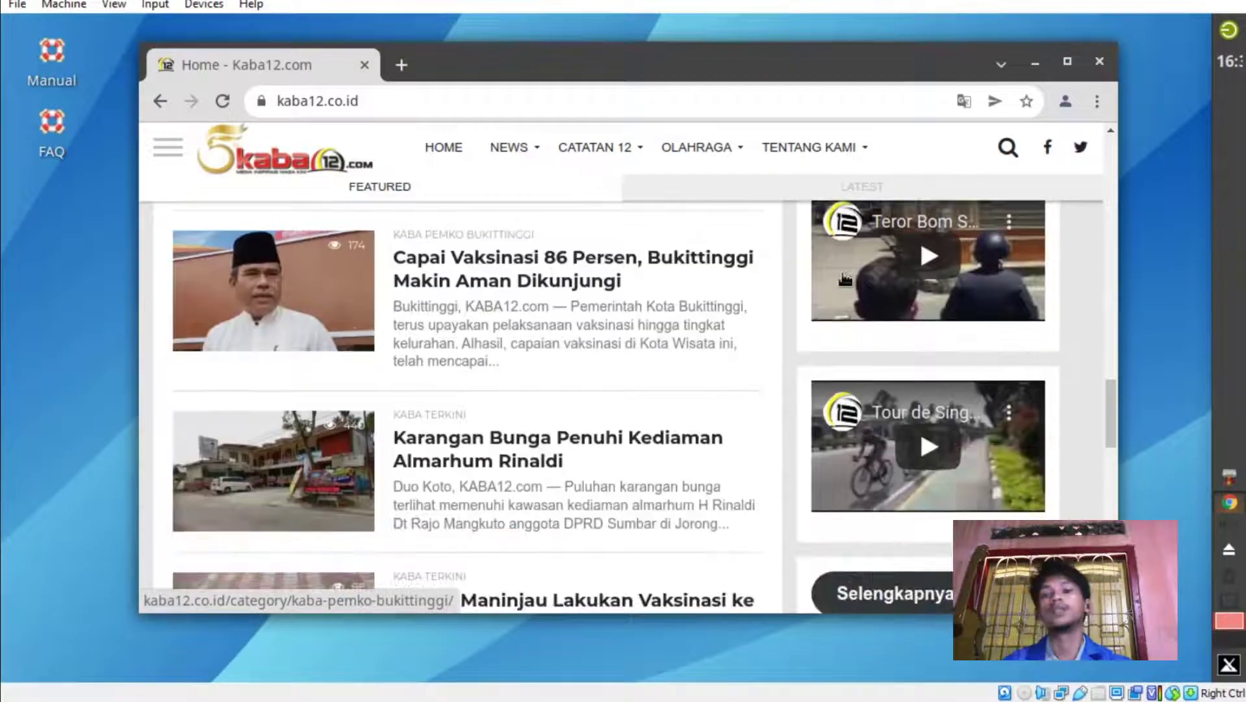
pyautogui.click(1100, 63)
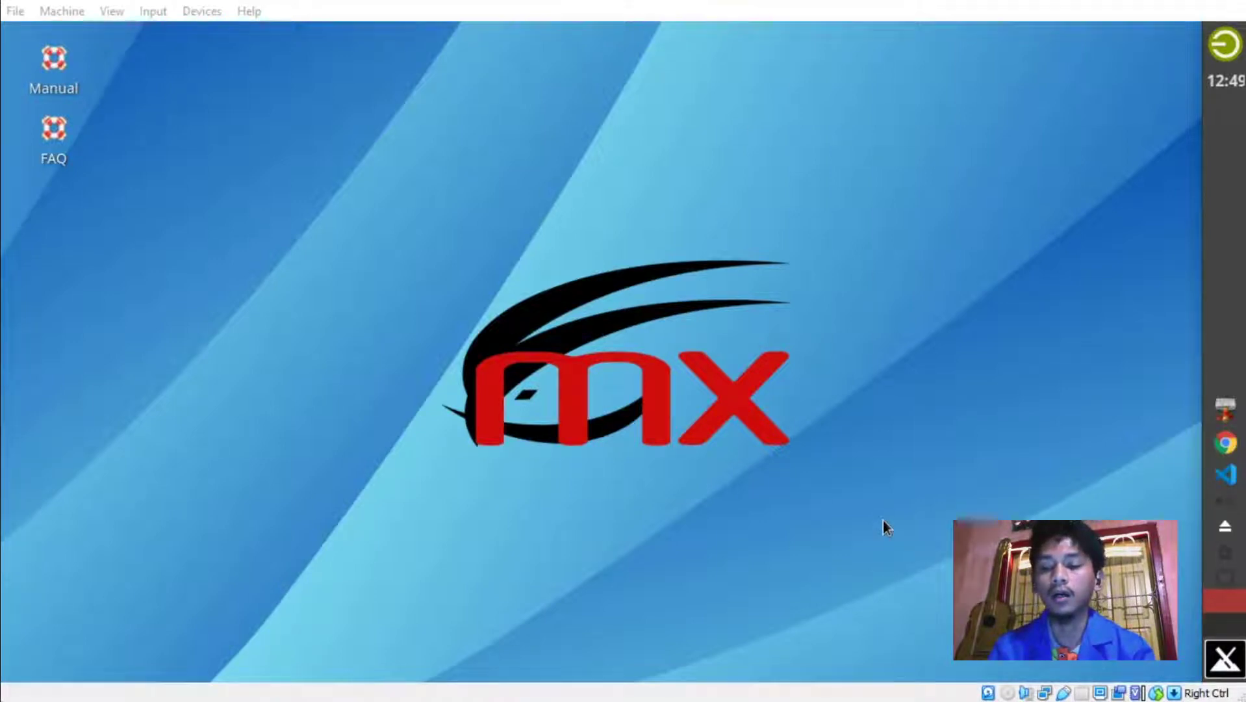
# Launch Xfce Terminal from the Whisker menu and place its window near the desktop centre.
pyautogui.click(1223, 669)
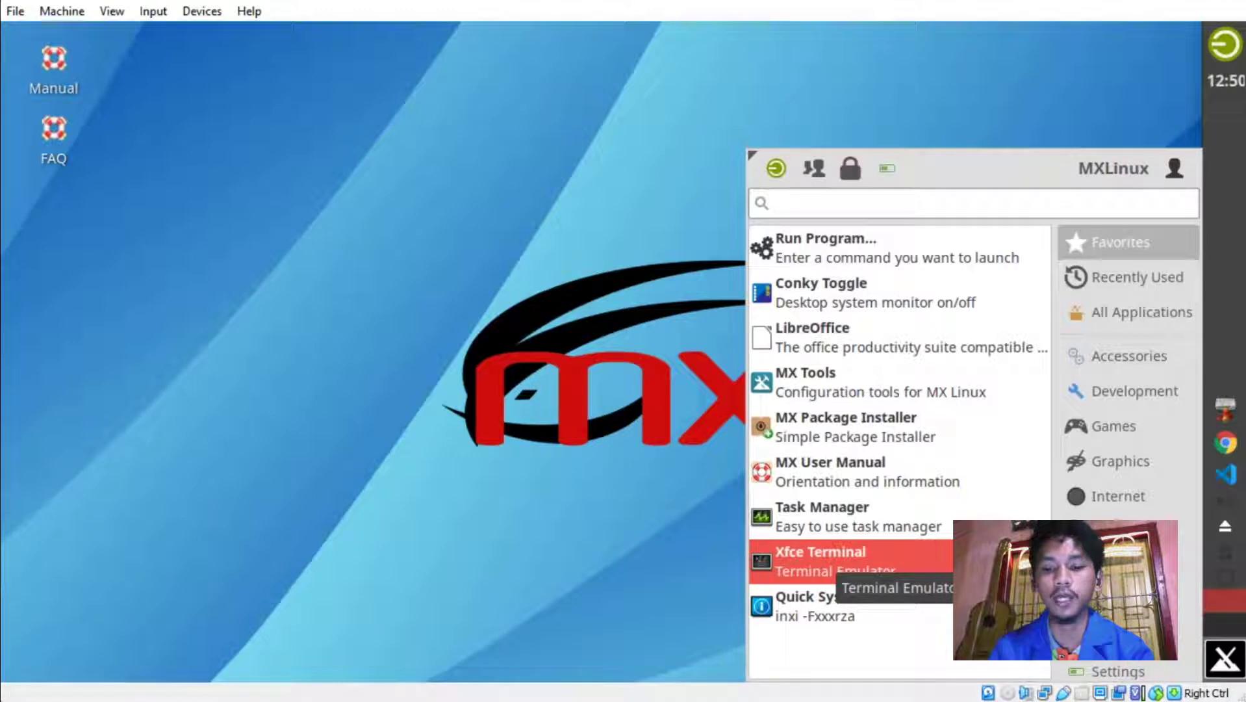
pyautogui.click(832, 562)
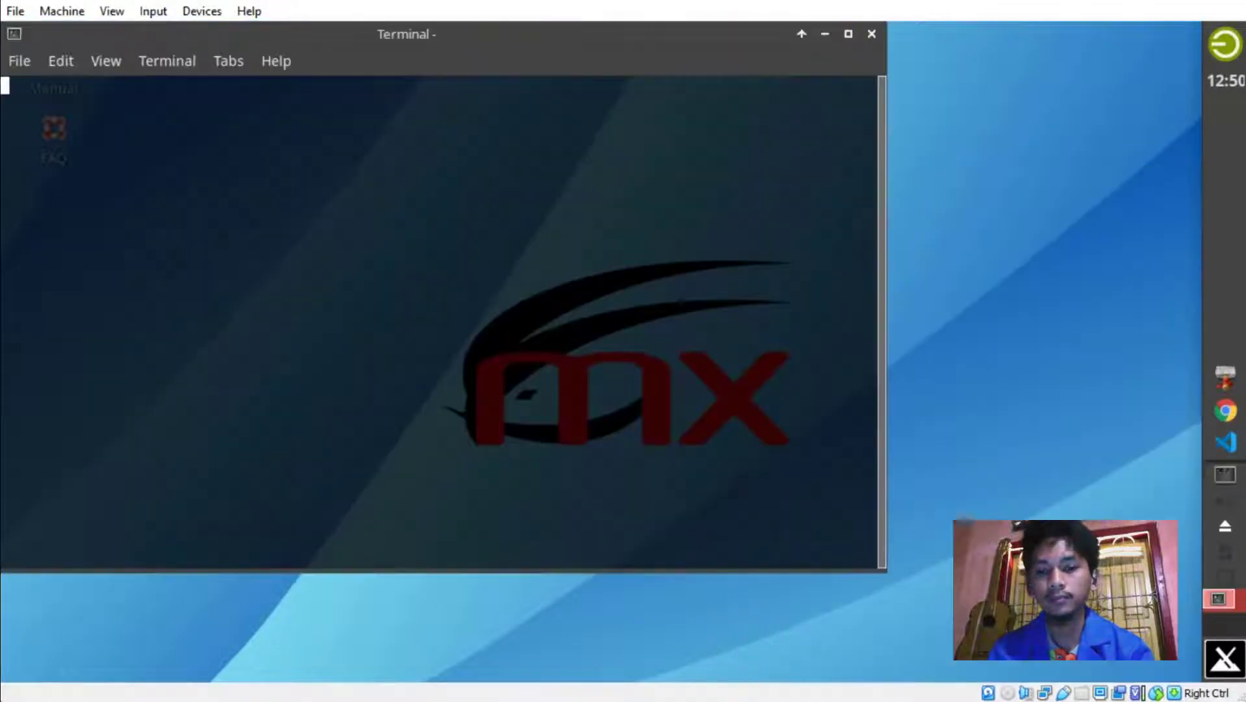
pyautogui.moveTo(566, 37); pyautogui.dragTo(779, 83)
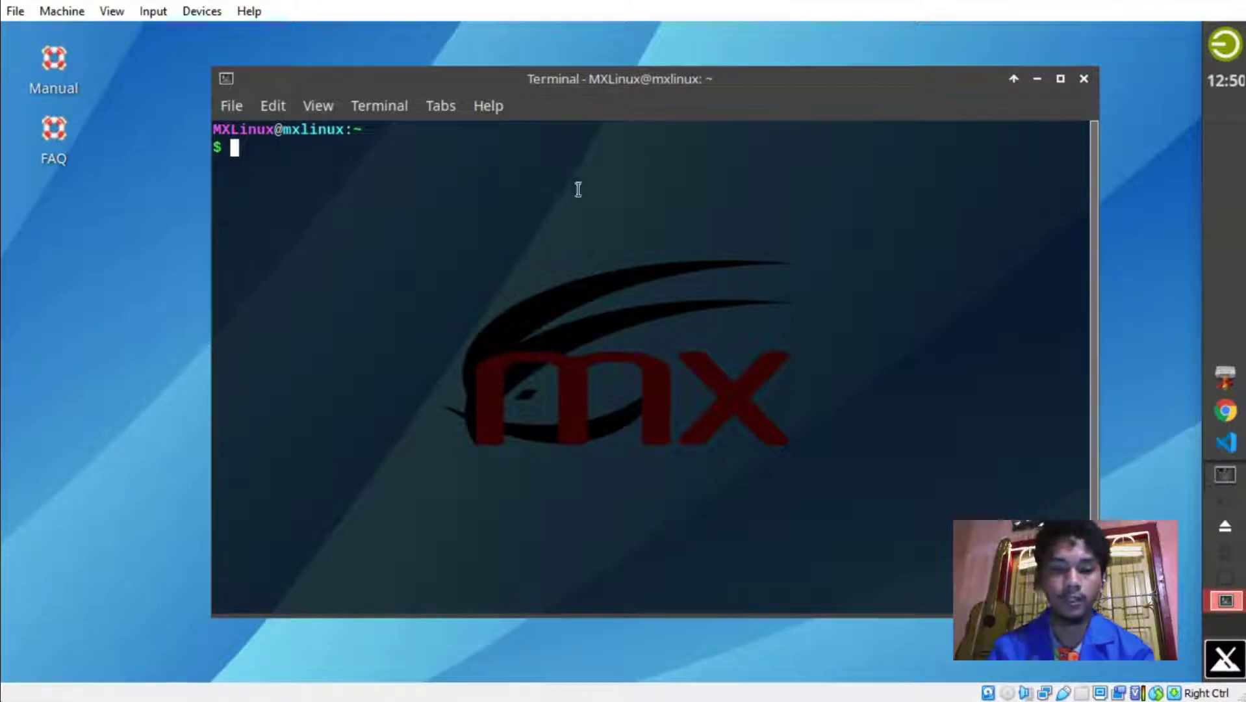
pyautogui.moveTo(589, 87); pyautogui.dragTo(633, 105)
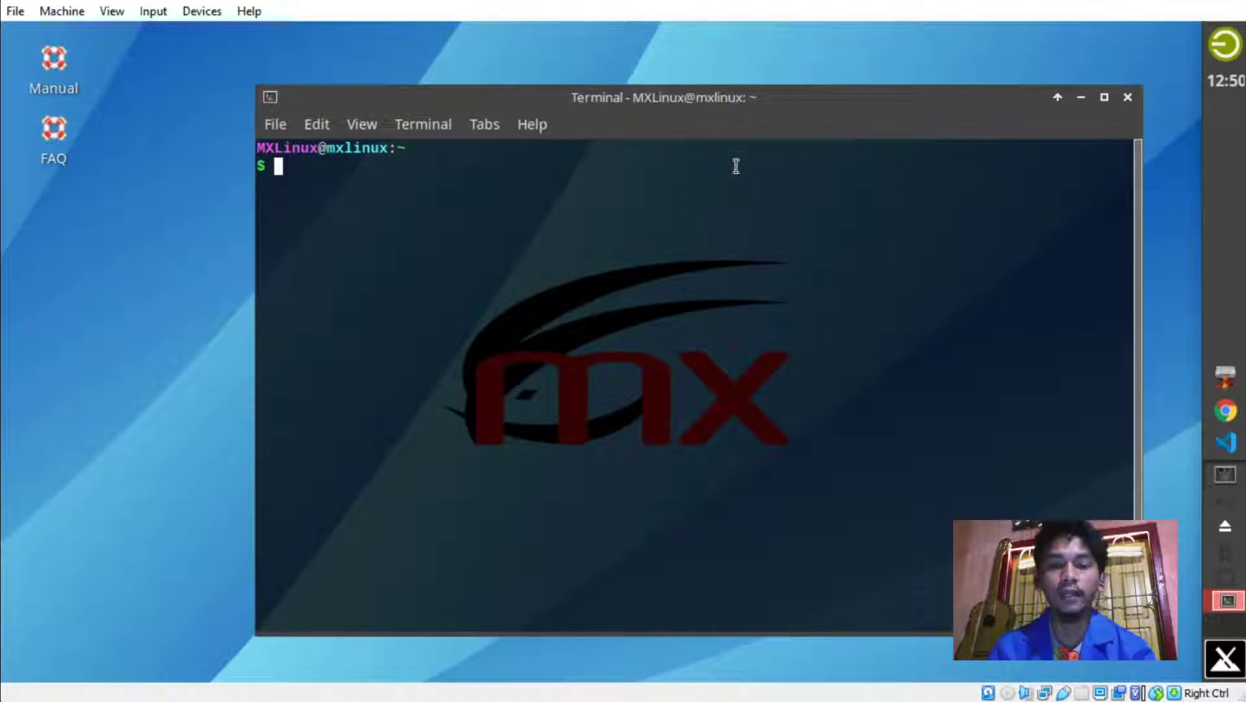
# In Terminal Preferences, set the background opacity slider to 1.00 and glance at the Colors settings.
pyautogui.rightClick(669, 245)
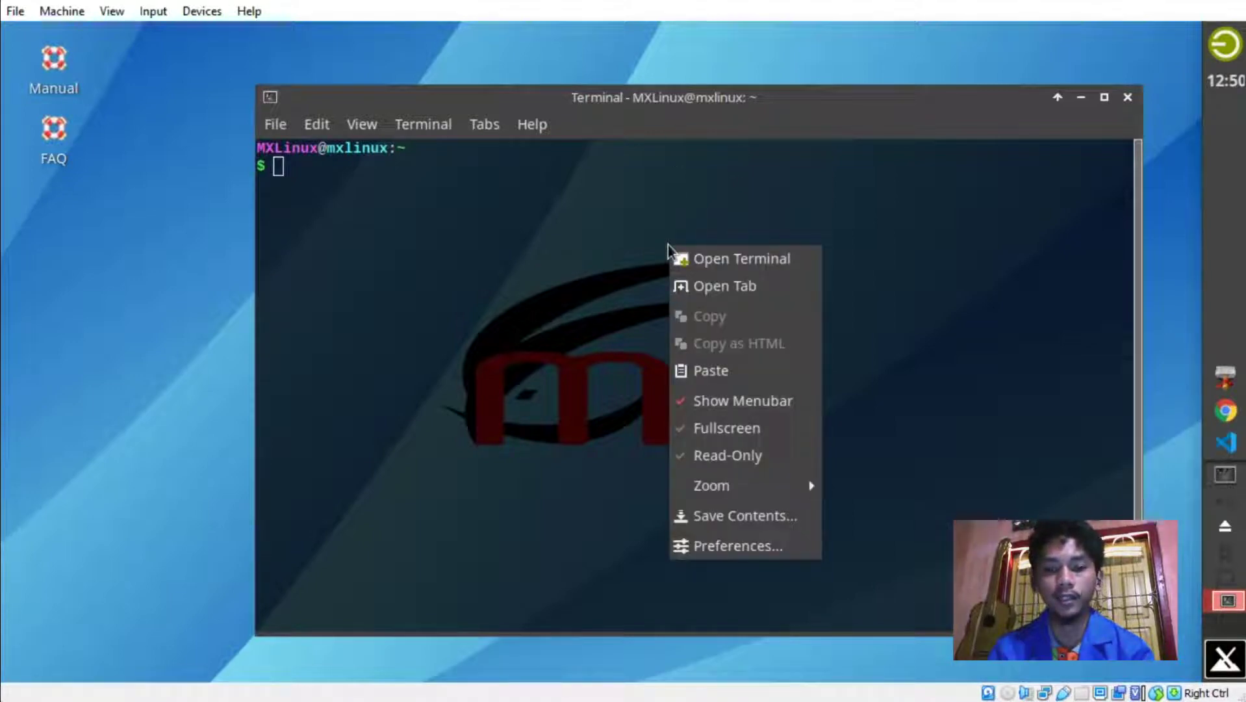
pyautogui.click(737, 556)
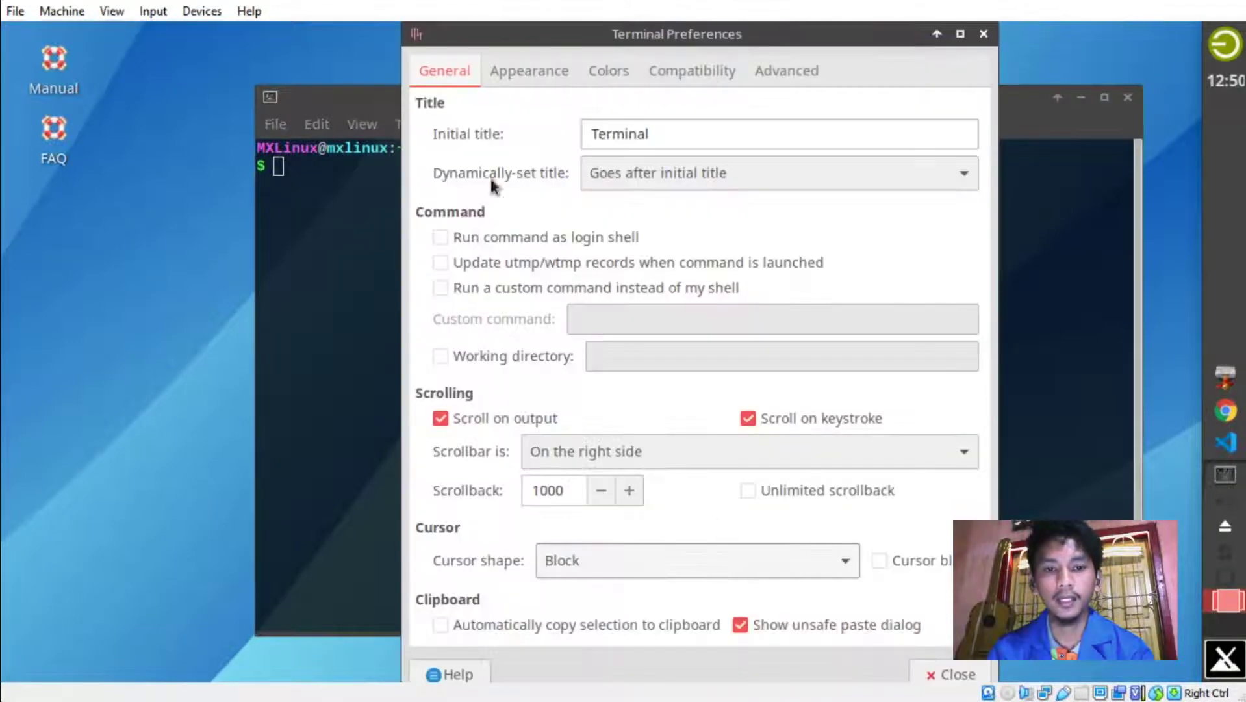
pyautogui.click(540, 73)
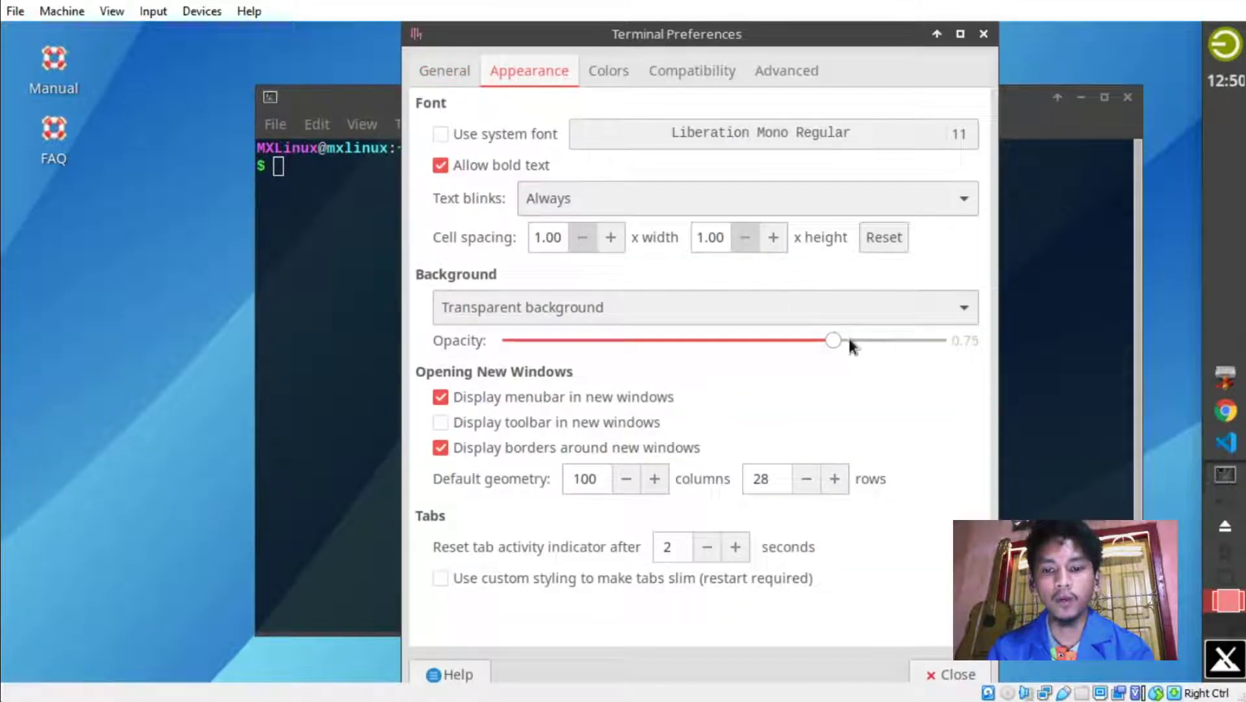
pyautogui.moveTo(826, 340); pyautogui.dragTo(480, 337)
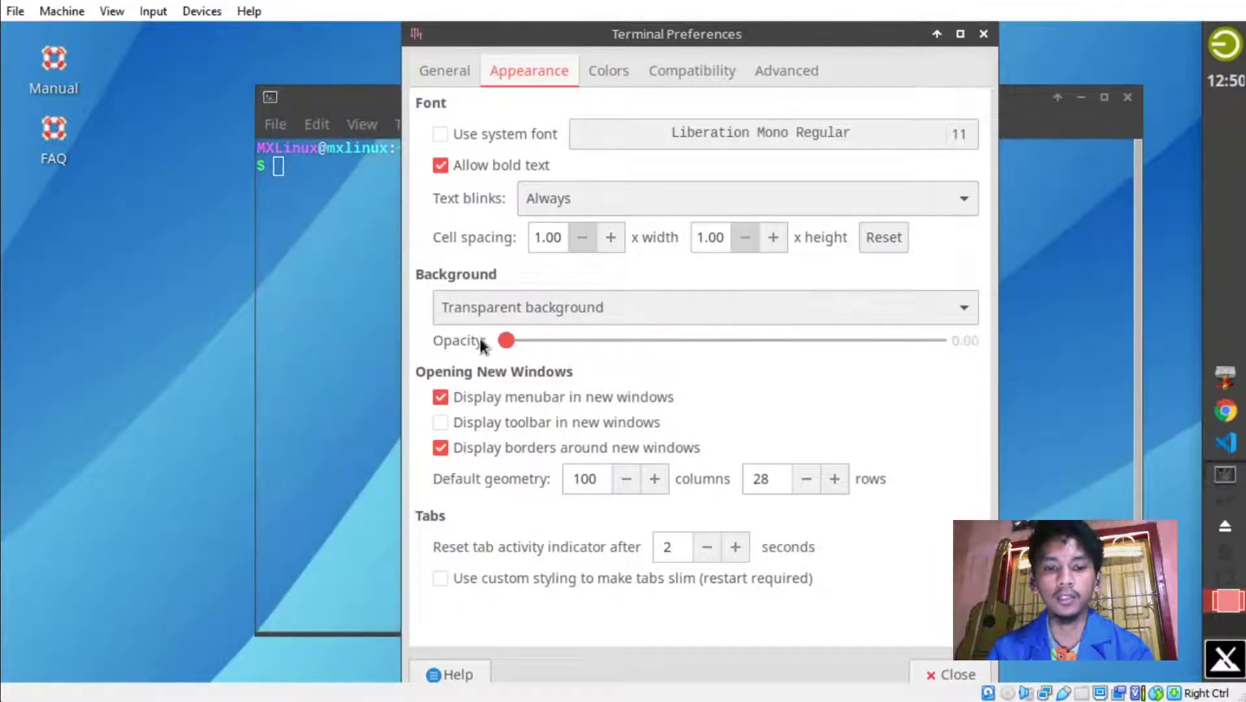
pyautogui.moveTo(480, 338); pyautogui.dragTo(1008, 361)
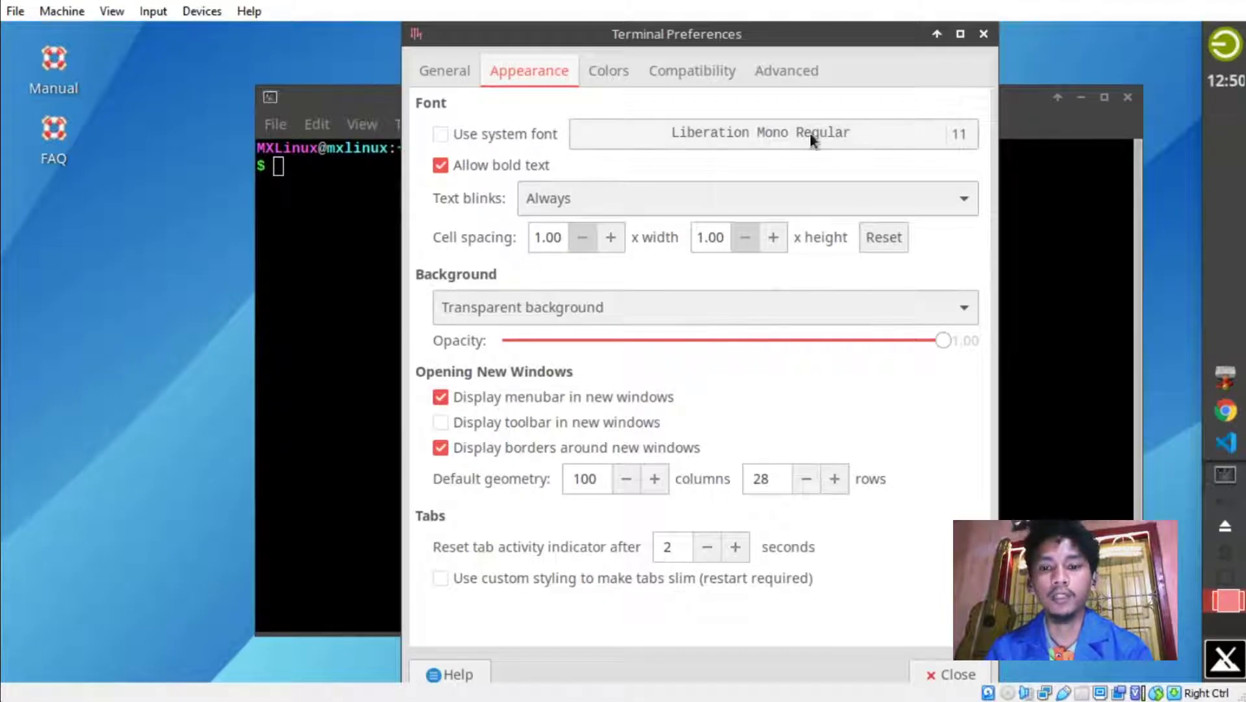
pyautogui.click(611, 76)
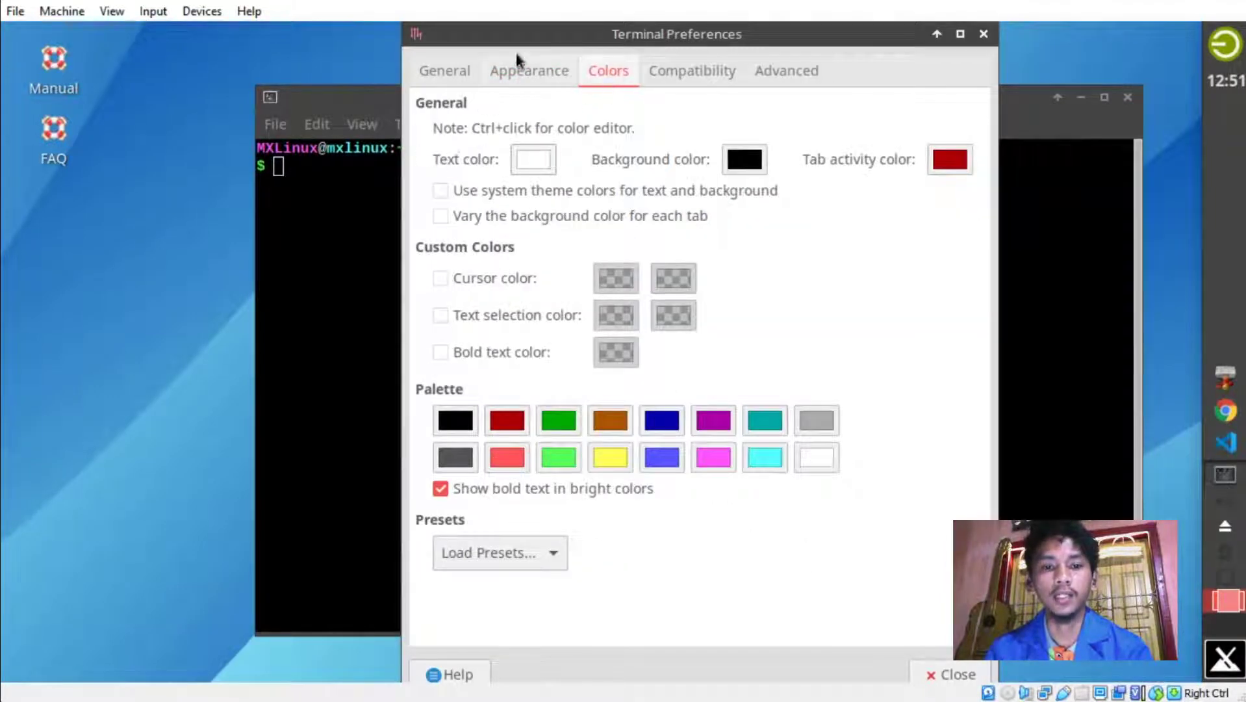
# Close the terminal preferences and open the home folder /home/MXLinux in File Manager.
pyautogui.moveTo(598, 28); pyautogui.dragTo(512, 20)
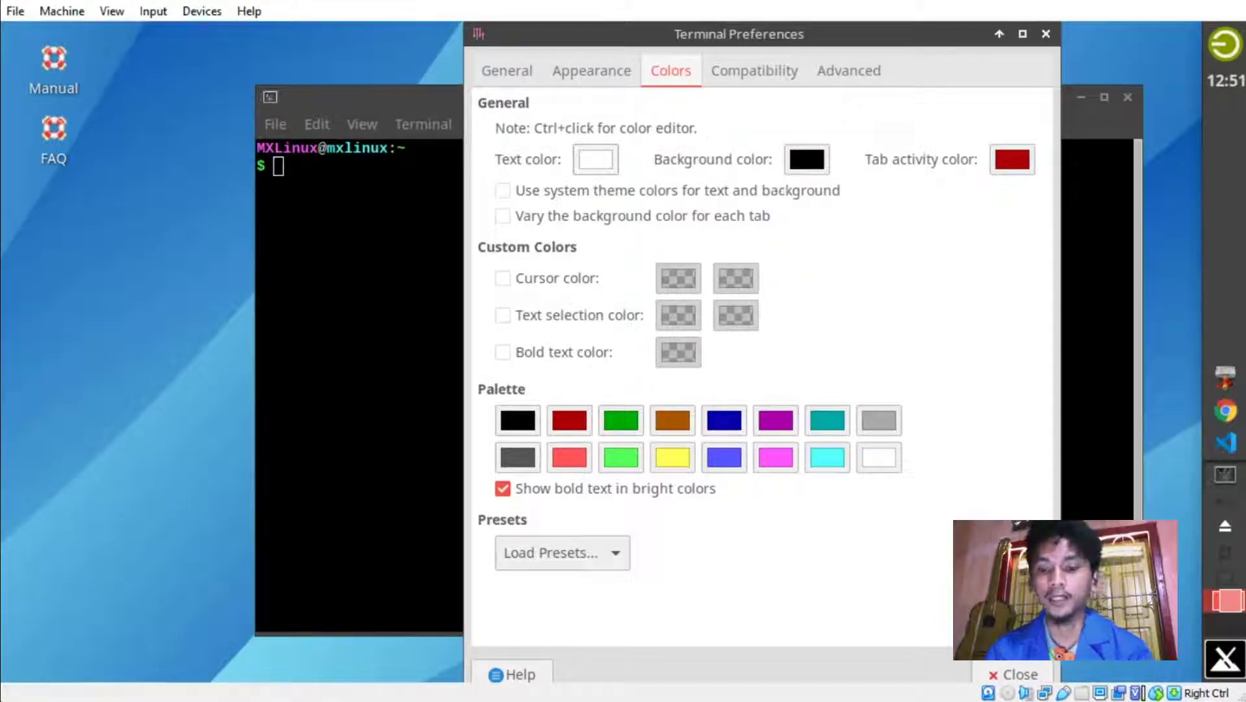
pyautogui.click(1006, 673)
pyautogui.moveTo(747, 99); pyautogui.dragTo(779, 88)
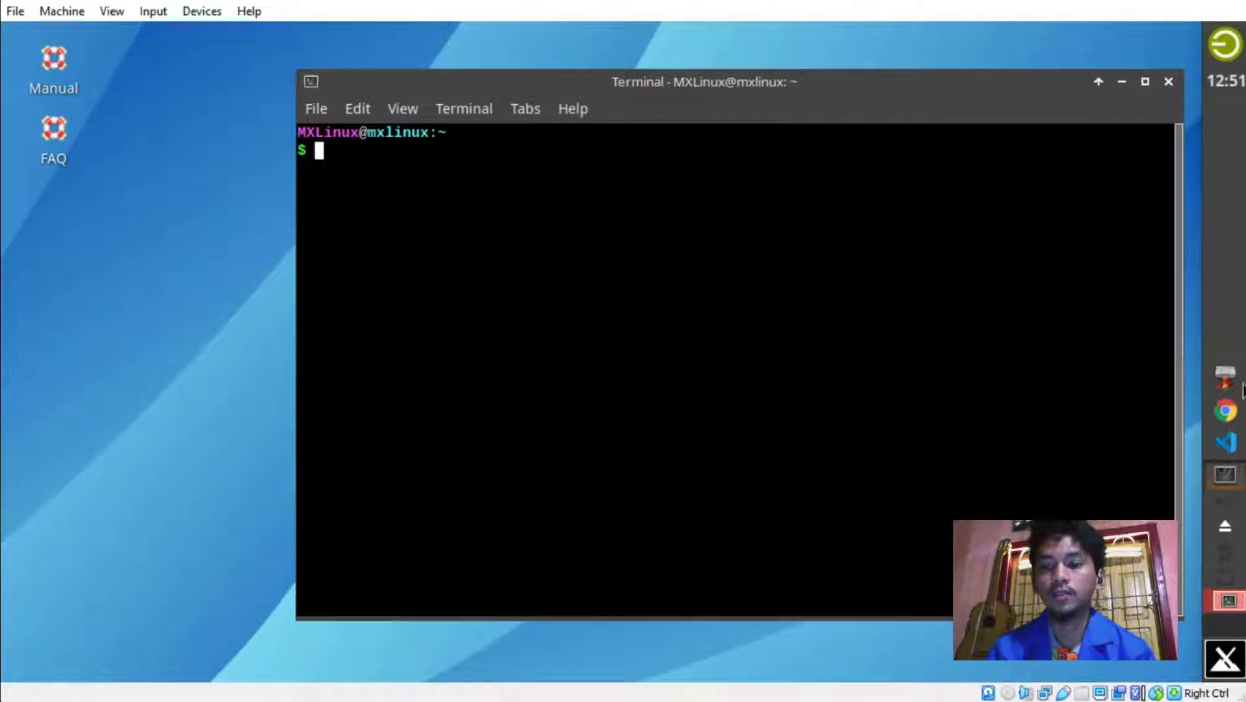
pyautogui.click(1225, 378)
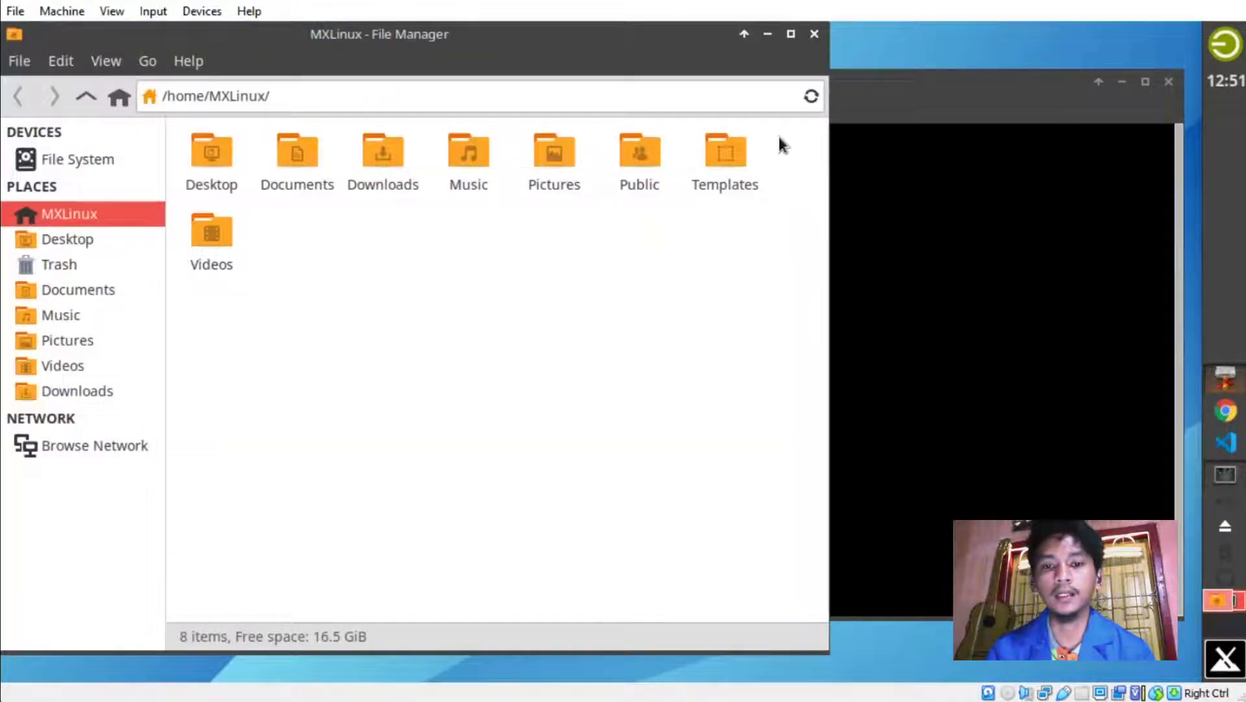
# Place the terminal beside File Manager and list the home folder with ls and dir.
pyautogui.click(886, 88)
pyautogui.moveTo(862, 78); pyautogui.dragTo(861, 121)
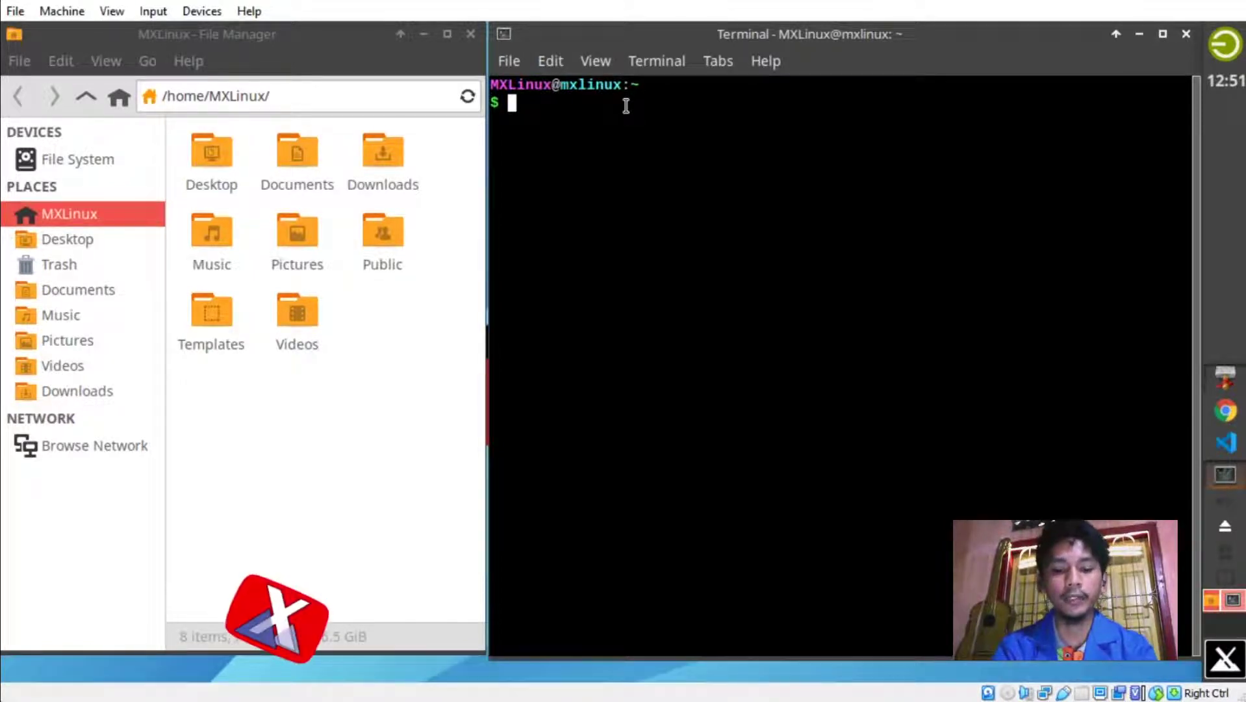
pyautogui.write('ls')
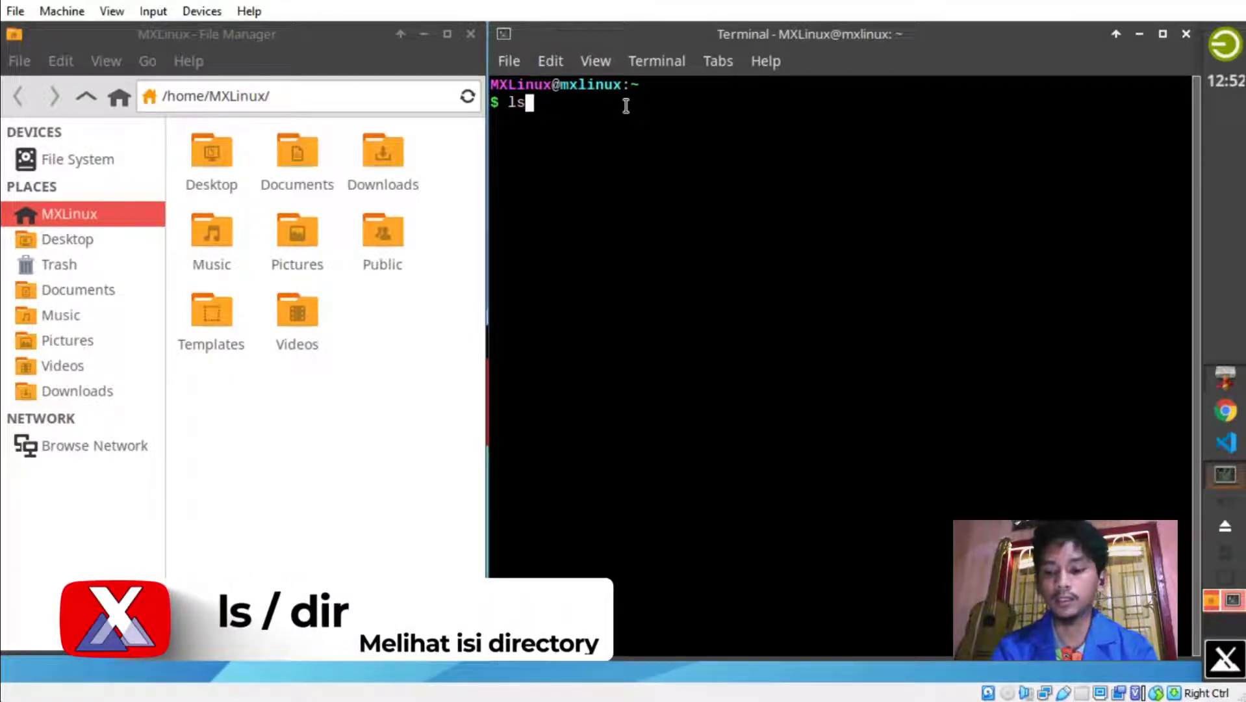
pyautogui.press('Return')
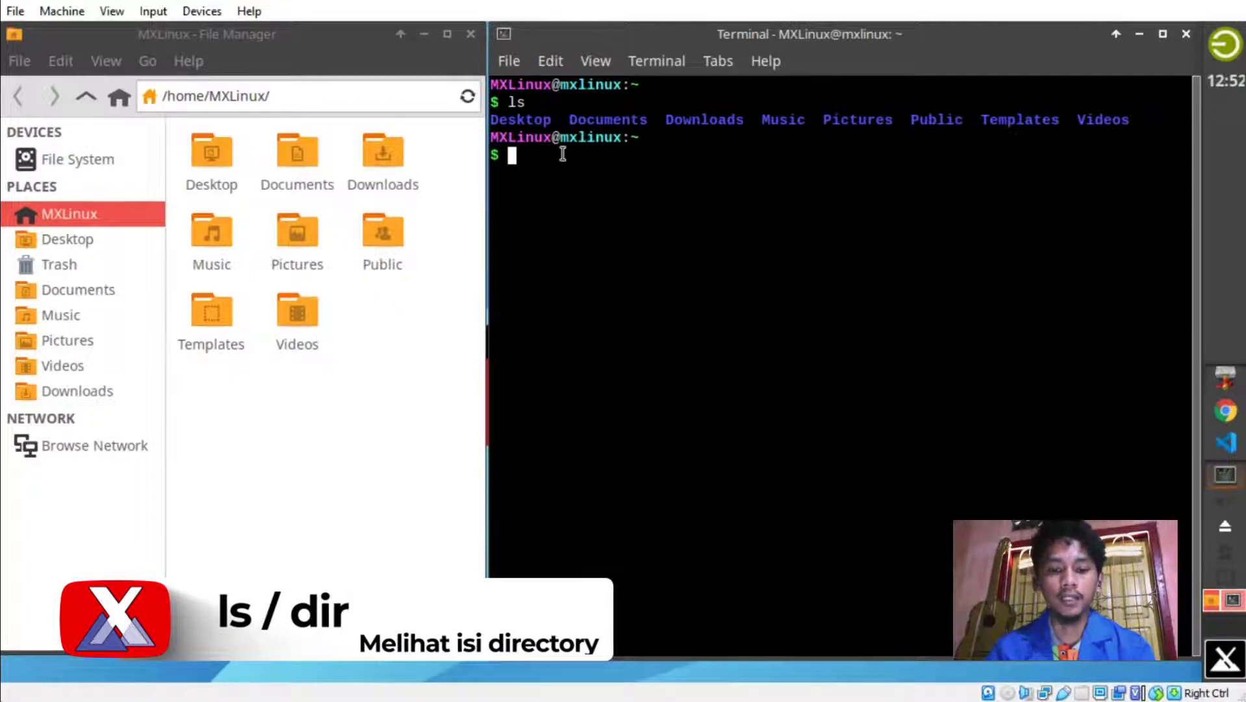
pyautogui.write('dir')
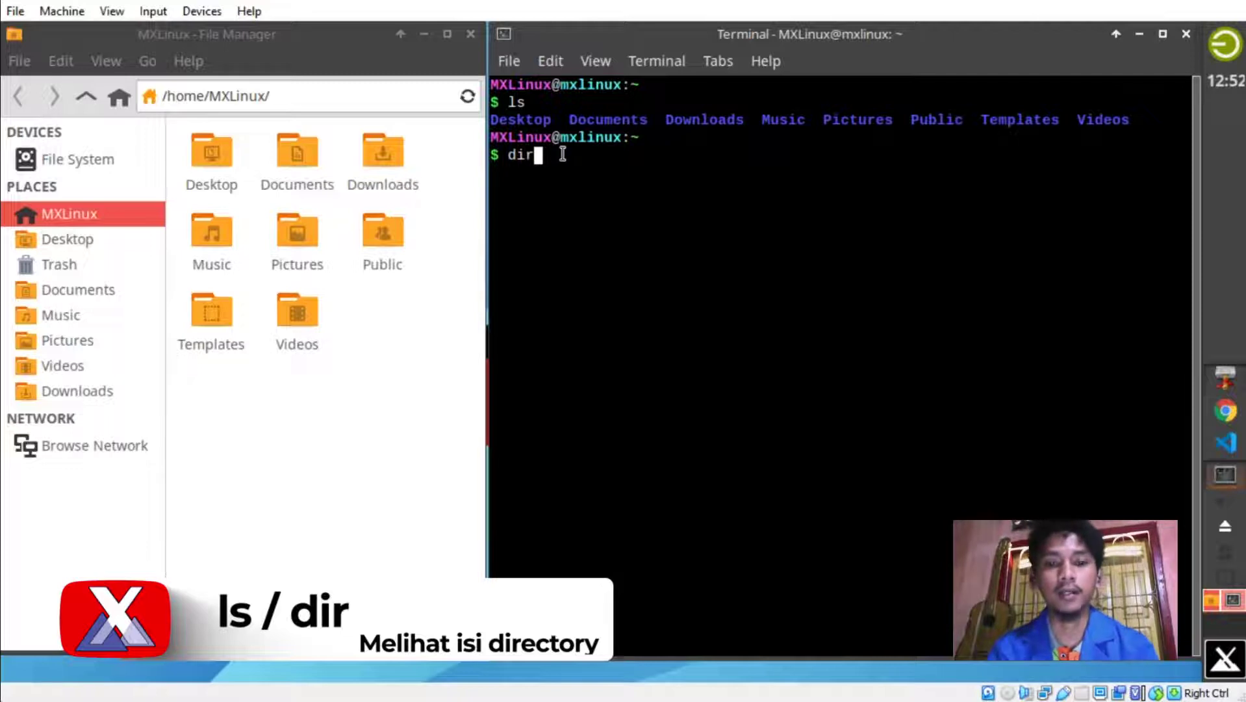
pyautogui.press('Return')
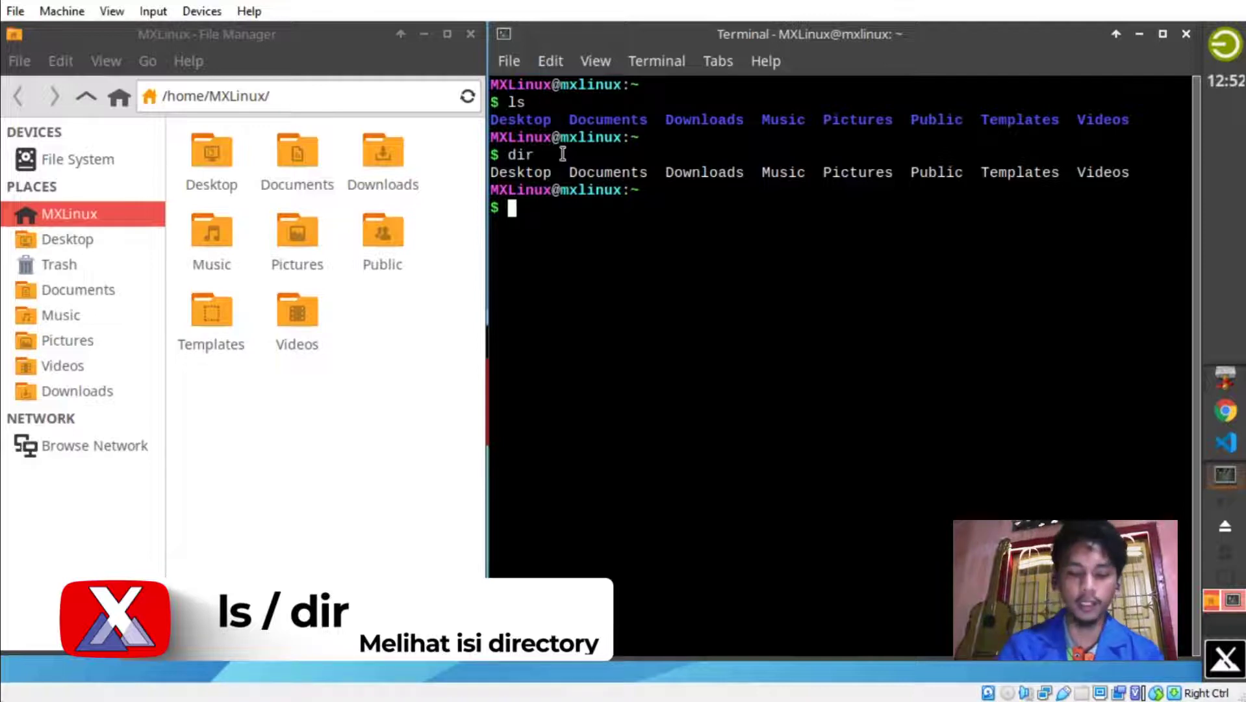
# List Documents with ls Documents and dir Documents, showing latihan.html, then start a cd command.
pyautogui.write('ls Docu')
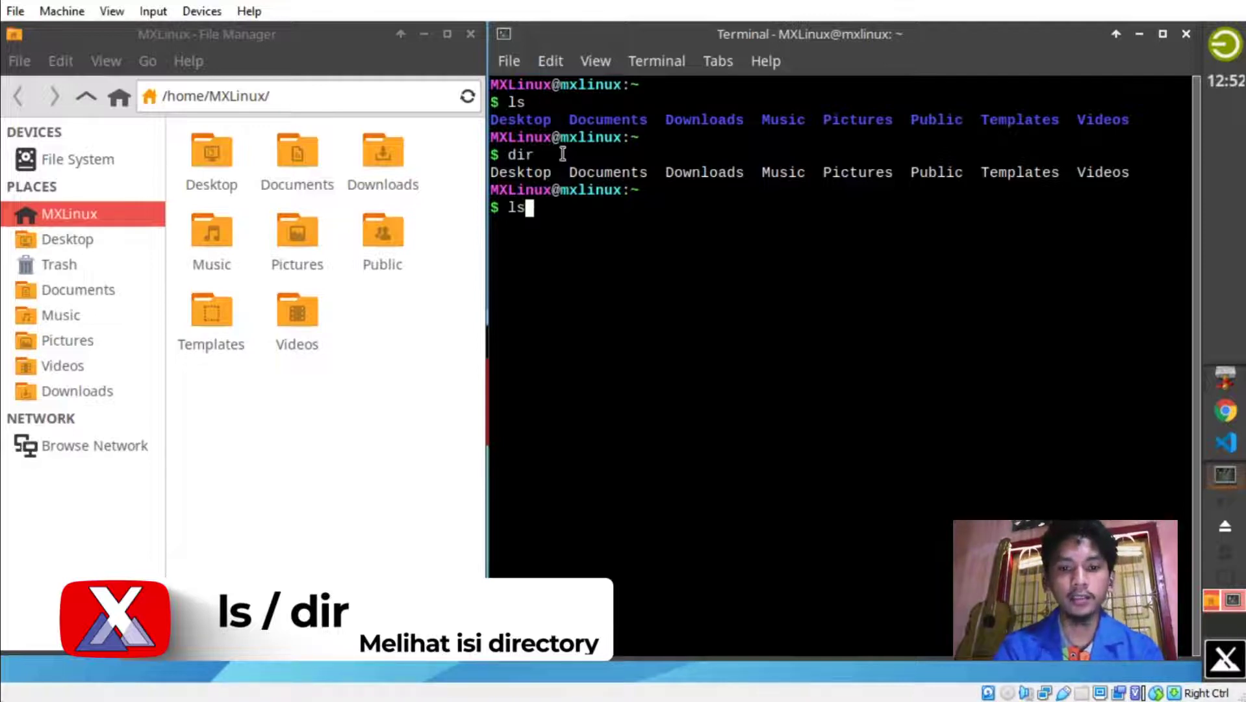
pyautogui.write('ments')
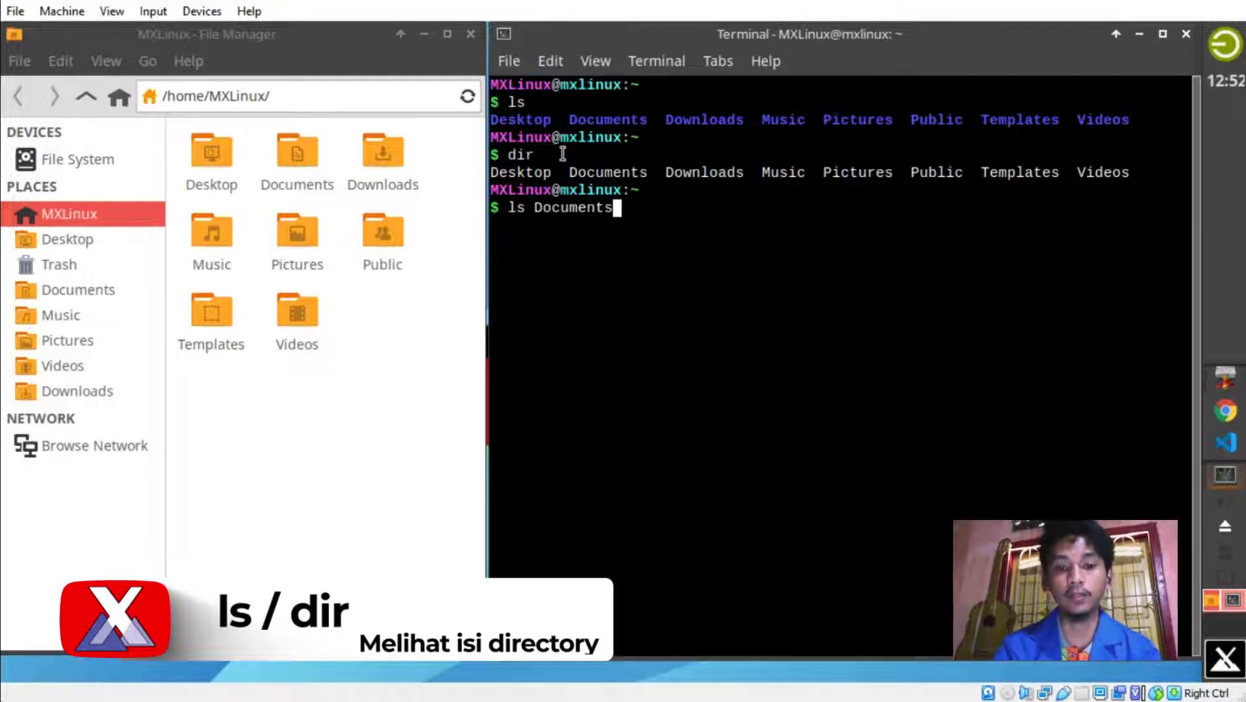
pyautogui.press('Return')
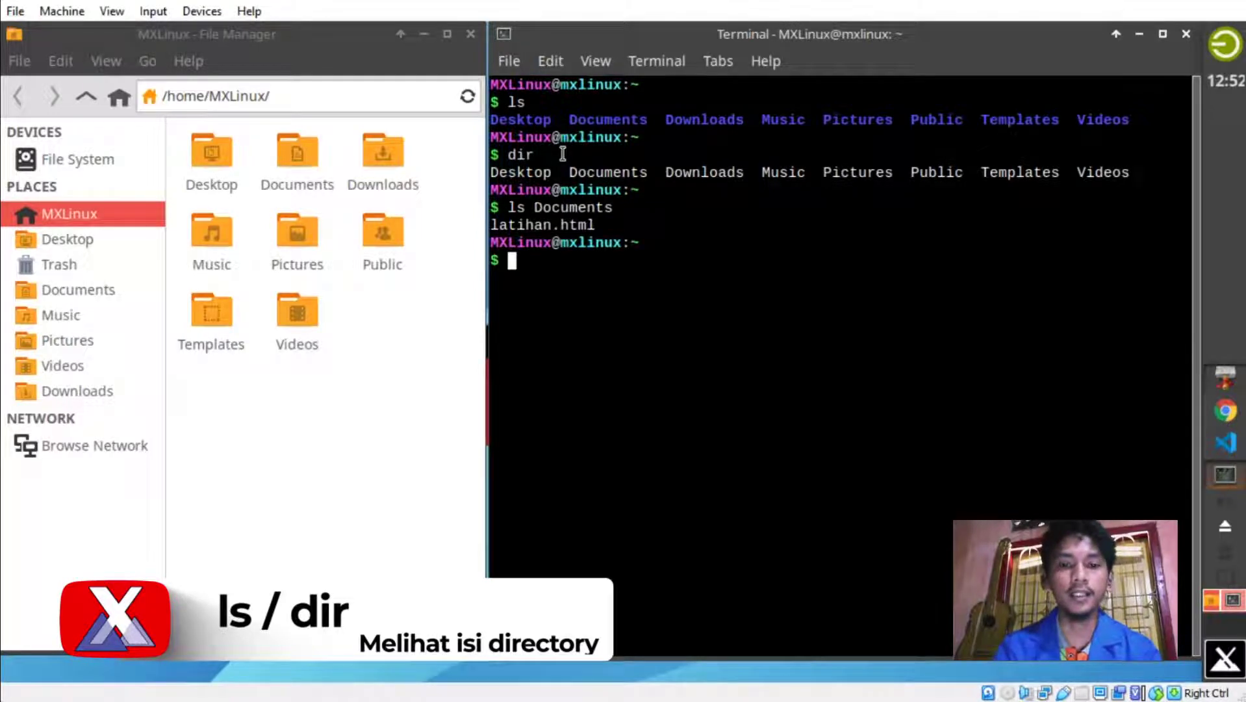
pyautogui.write('ir')
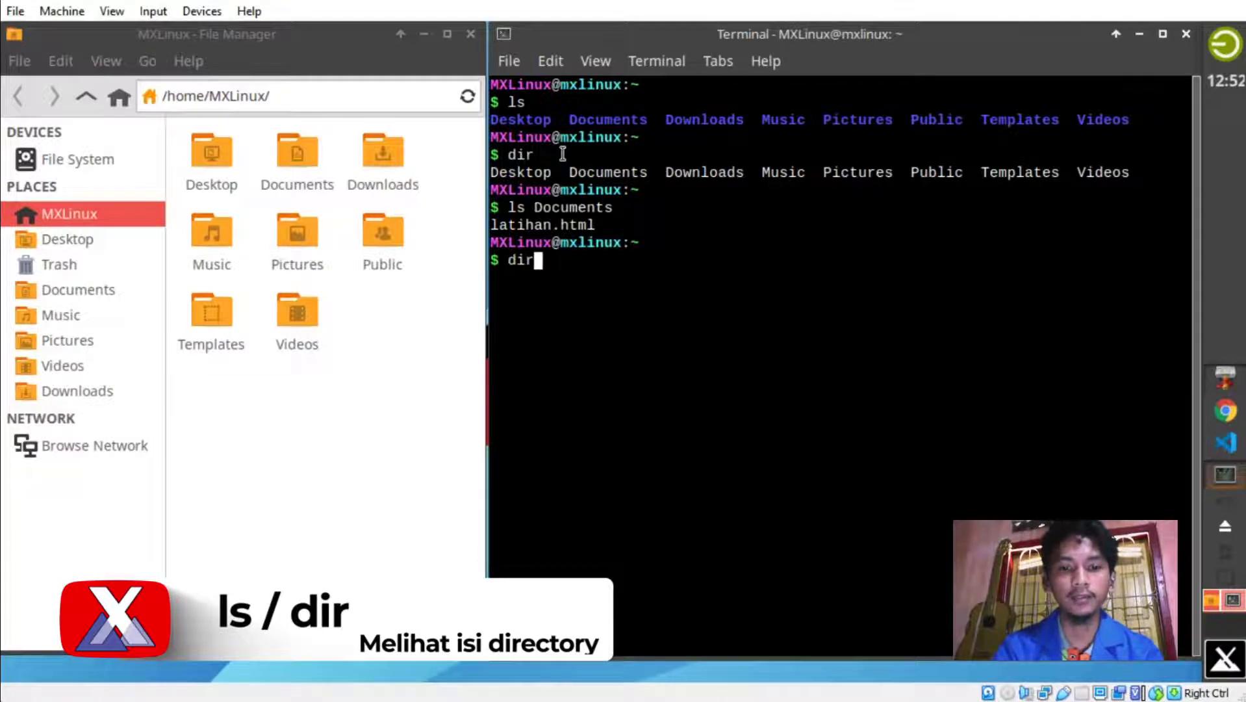
pyautogui.write(' Documents')
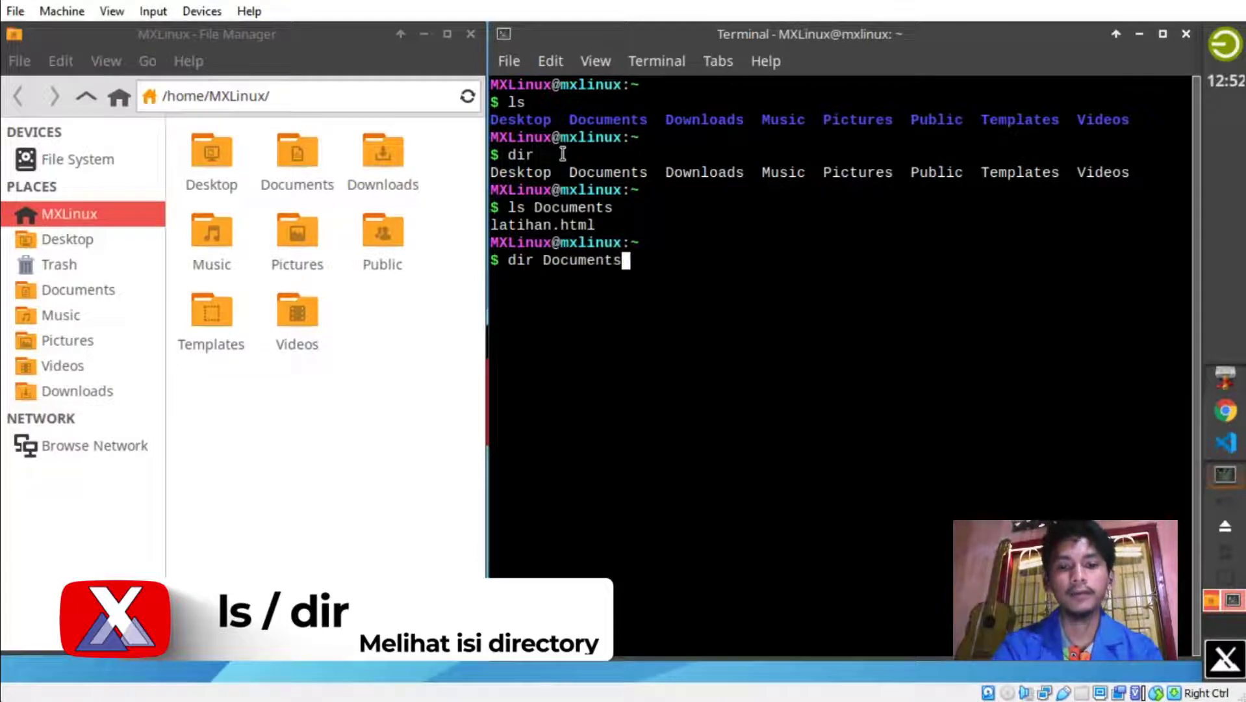
pyautogui.press('Return')
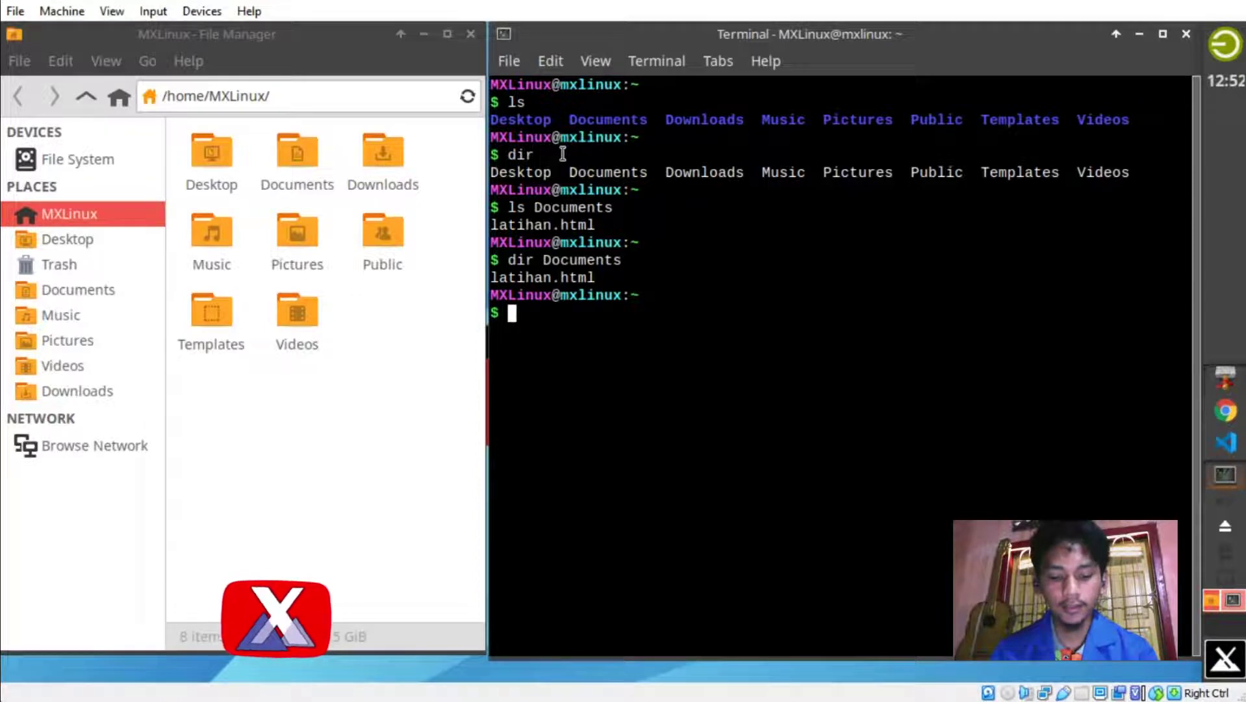
pyautogui.write('cd')
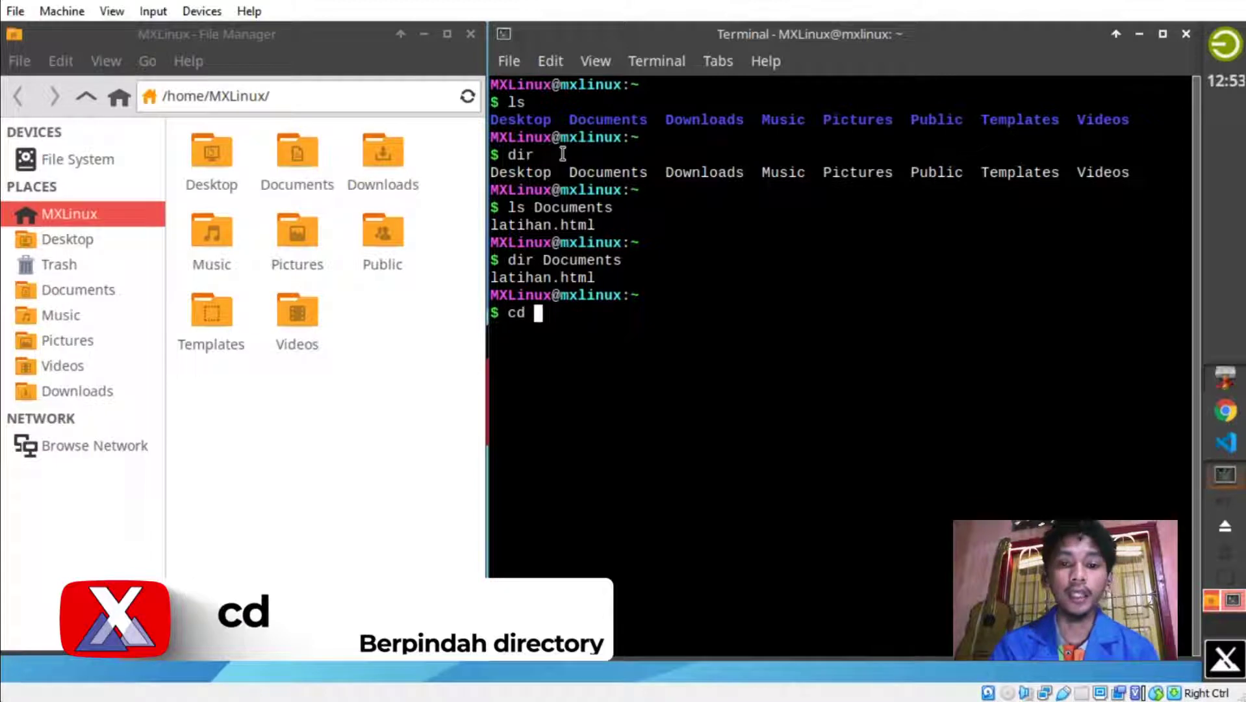
# Run cd Documents and open the same Documents folder in File Manager.
pyautogui.write('Documents')
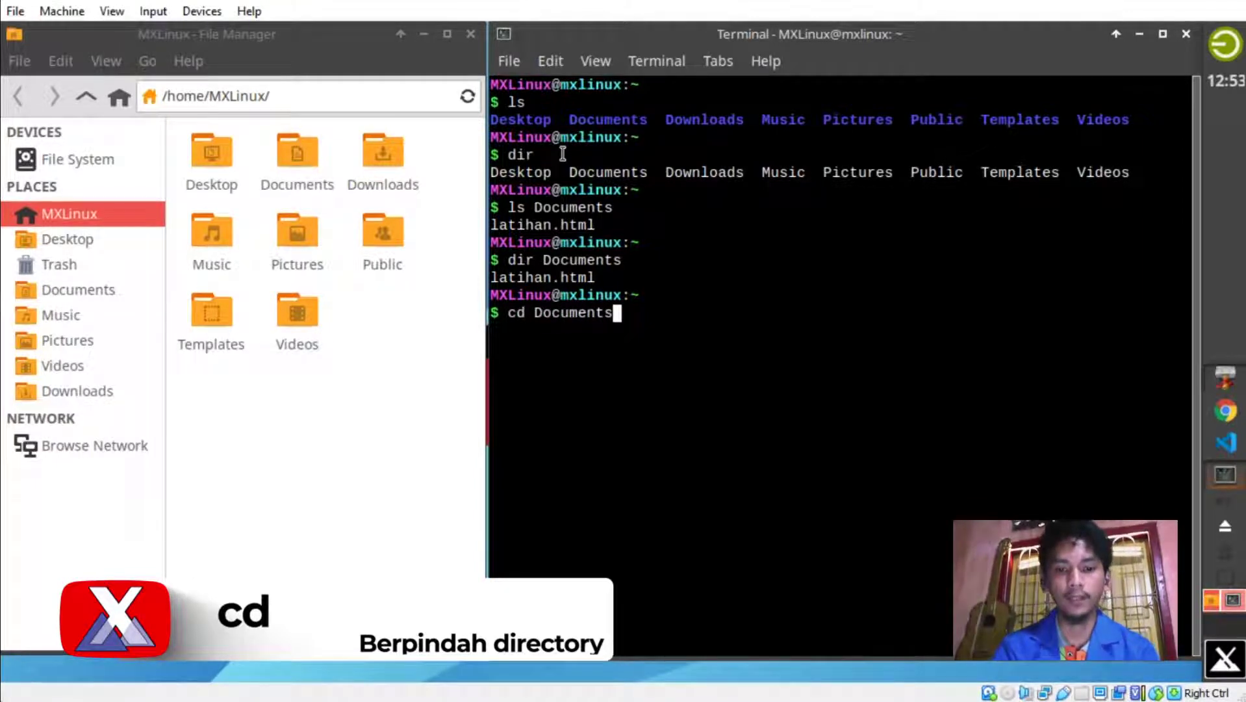
pyautogui.press('Return')
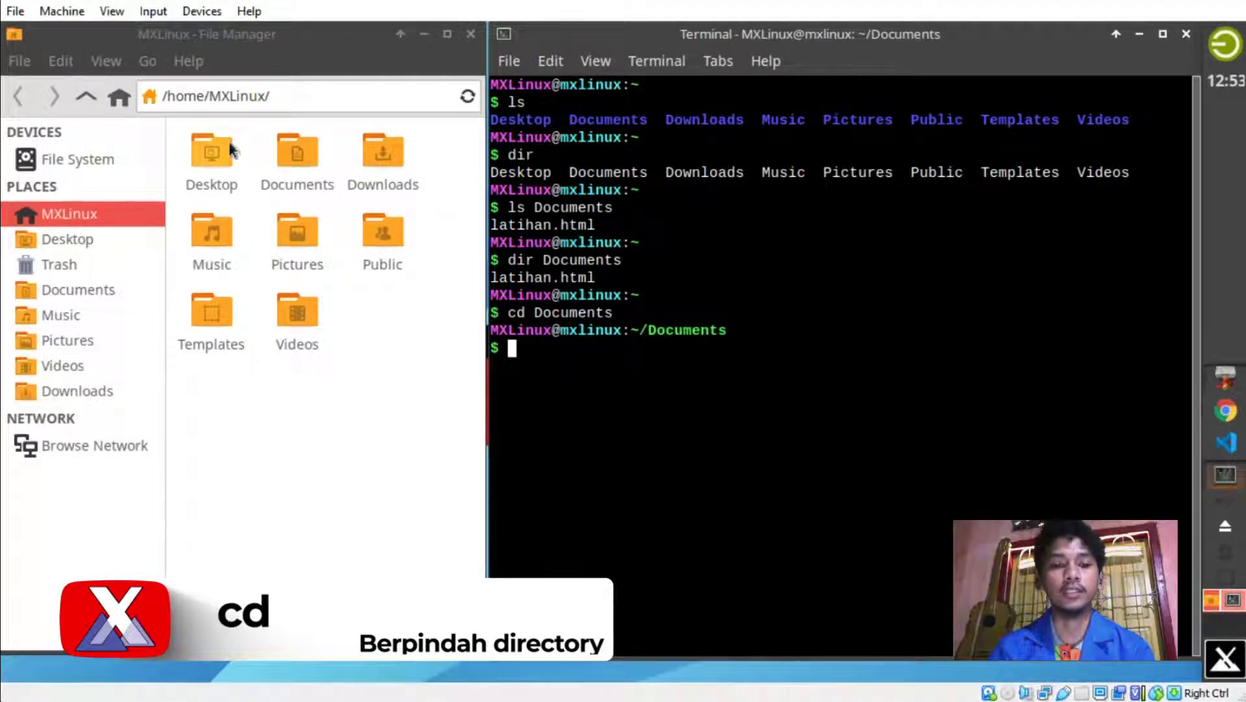
pyautogui.doubleClick(296, 153)
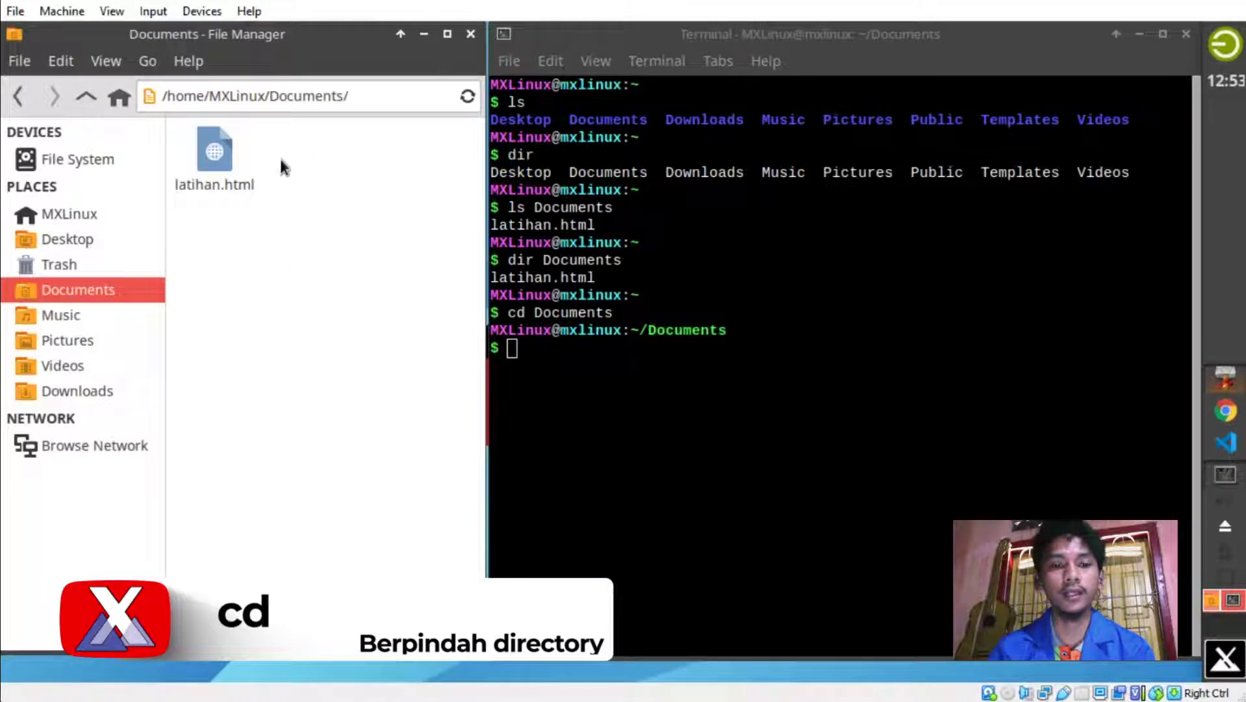
pyautogui.click(621, 341)
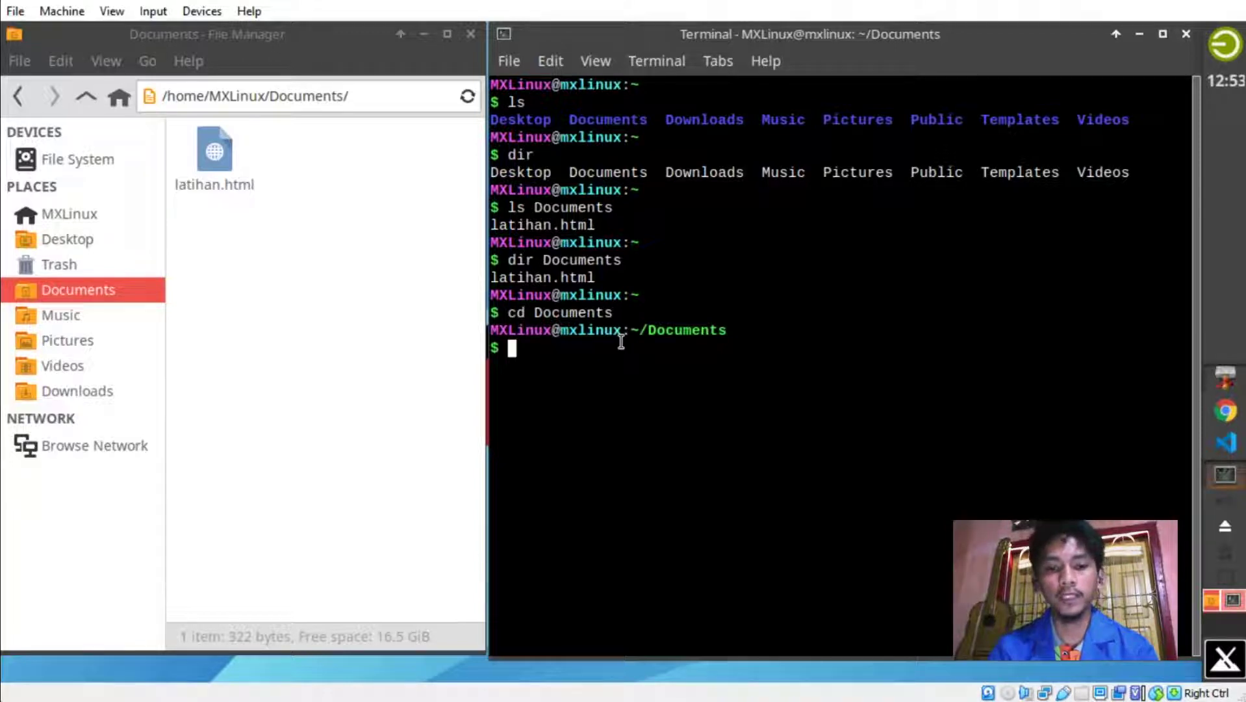
# Begin a mkdir command at the ~/Documents prompt.
pyautogui.write('mkdir')
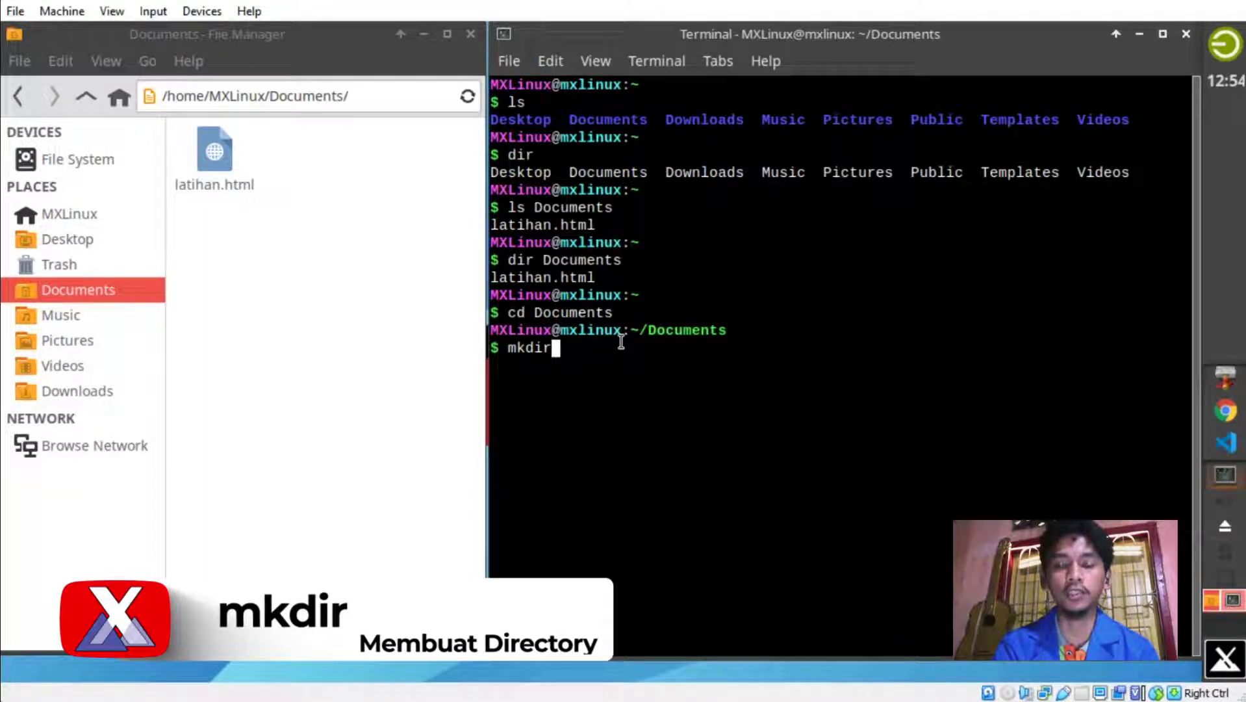
# Create the Latihan folder with mkdir Latihan, then begin a cp command.
pyautogui.write('Lati')
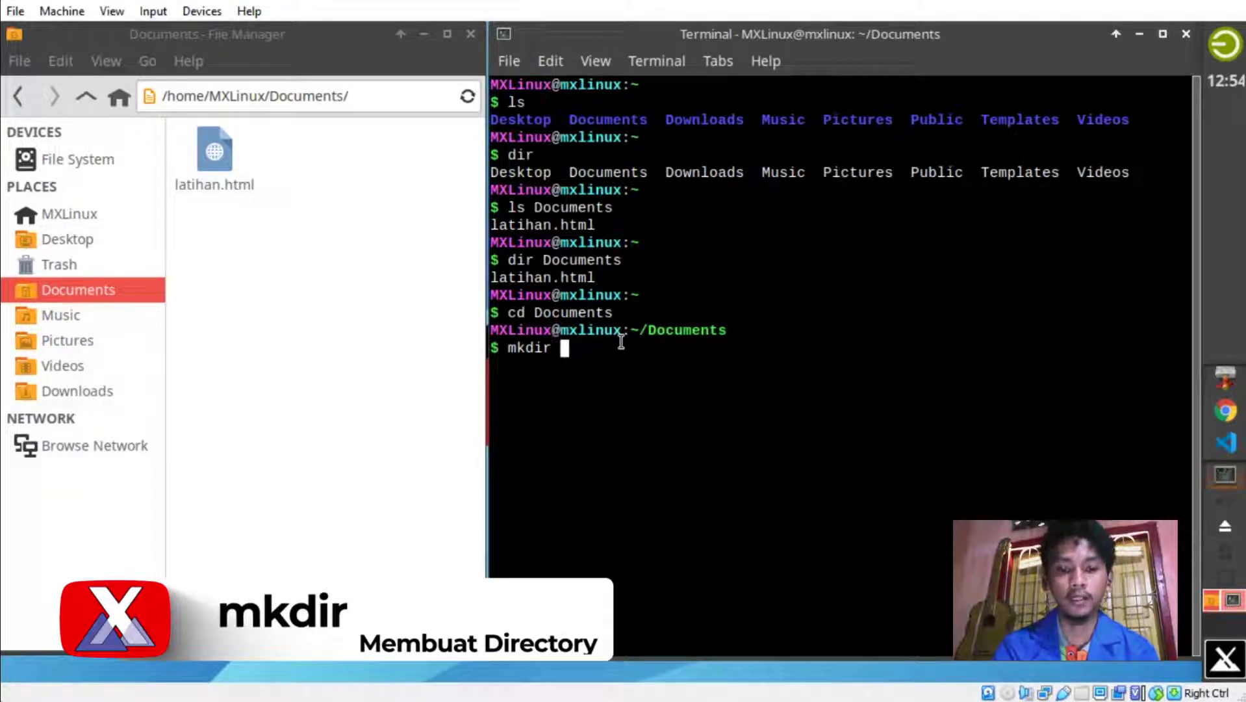
pyautogui.write('han')
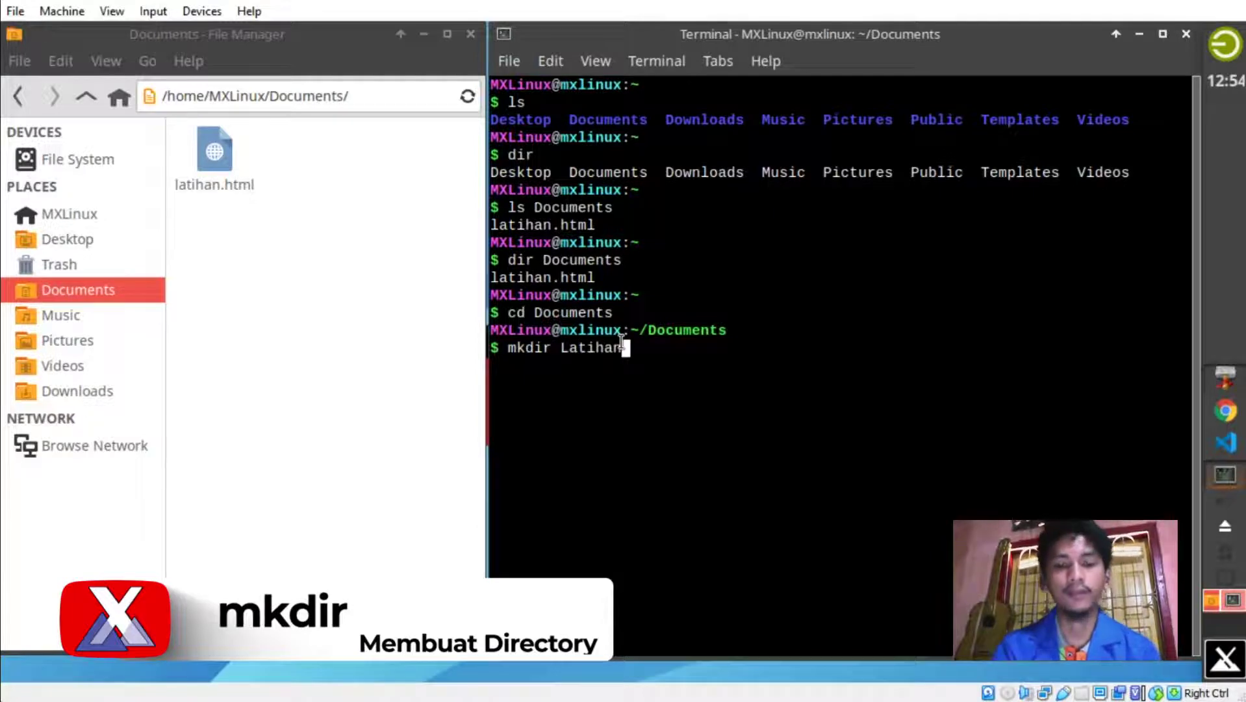
pyautogui.press('Return')
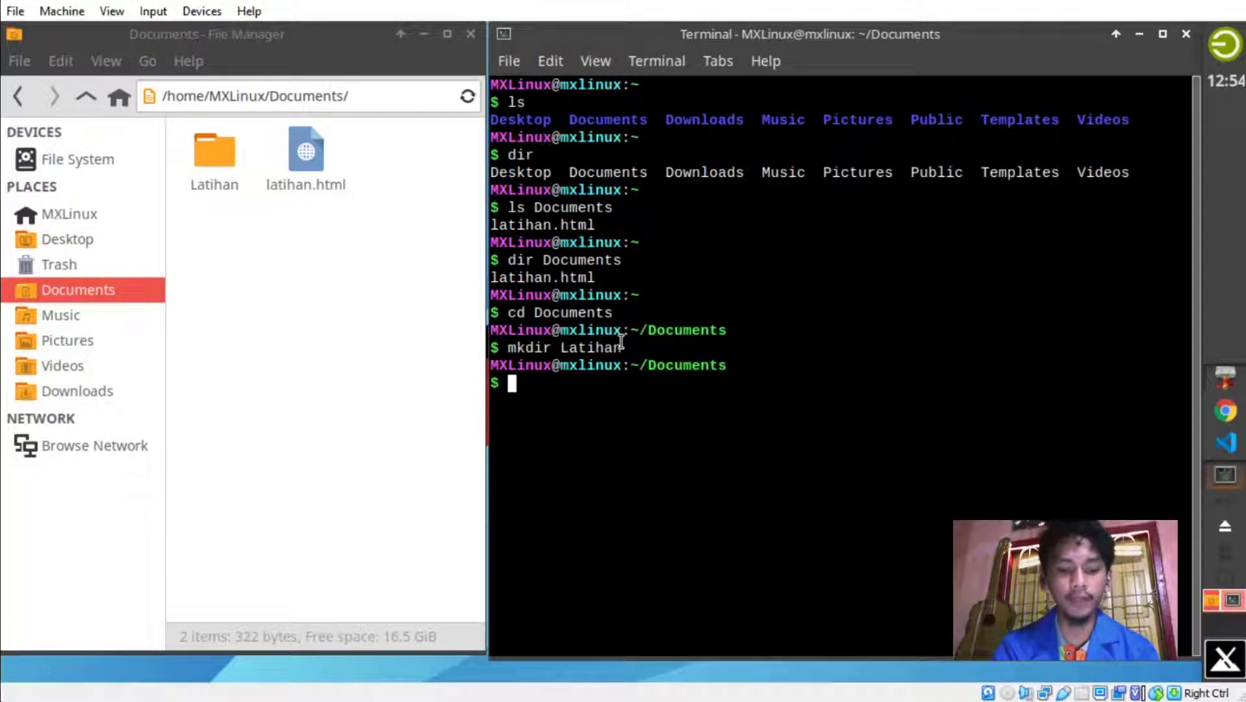
pyautogui.write('cp')
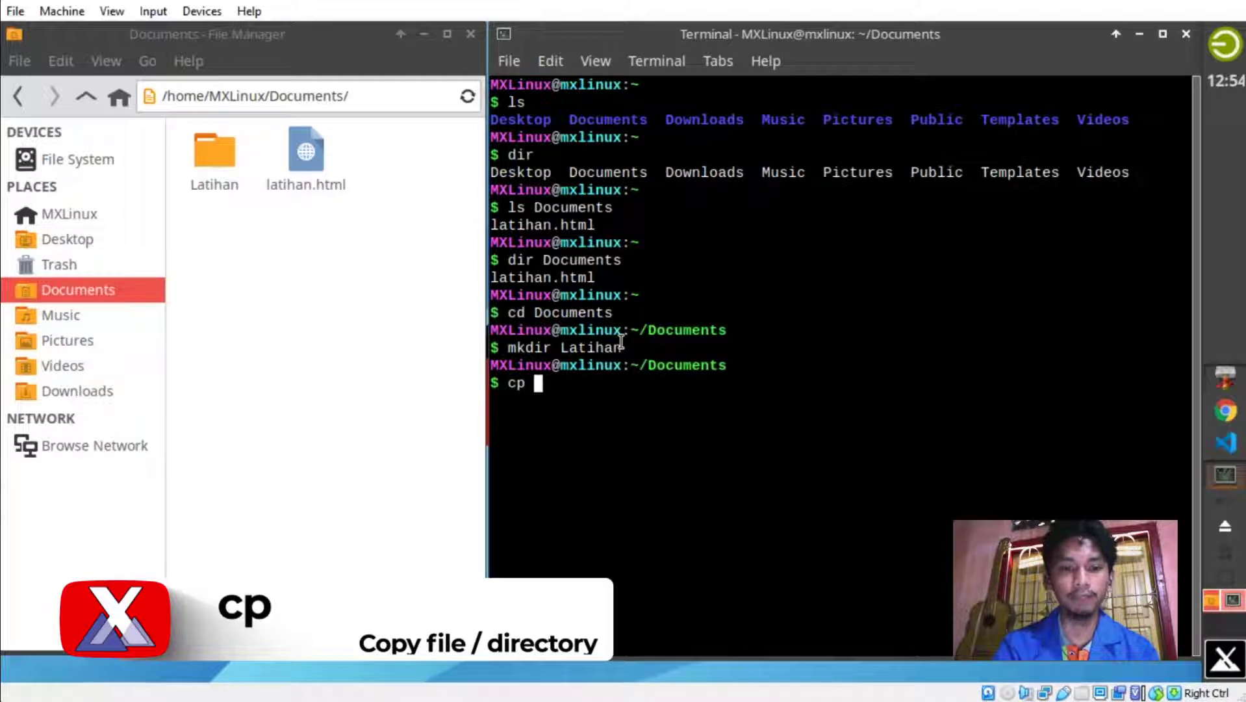
# Enter the cp source path home/MXLinux/Documents/latihan.html, correcting typos.
pyautogui.write('home/M')
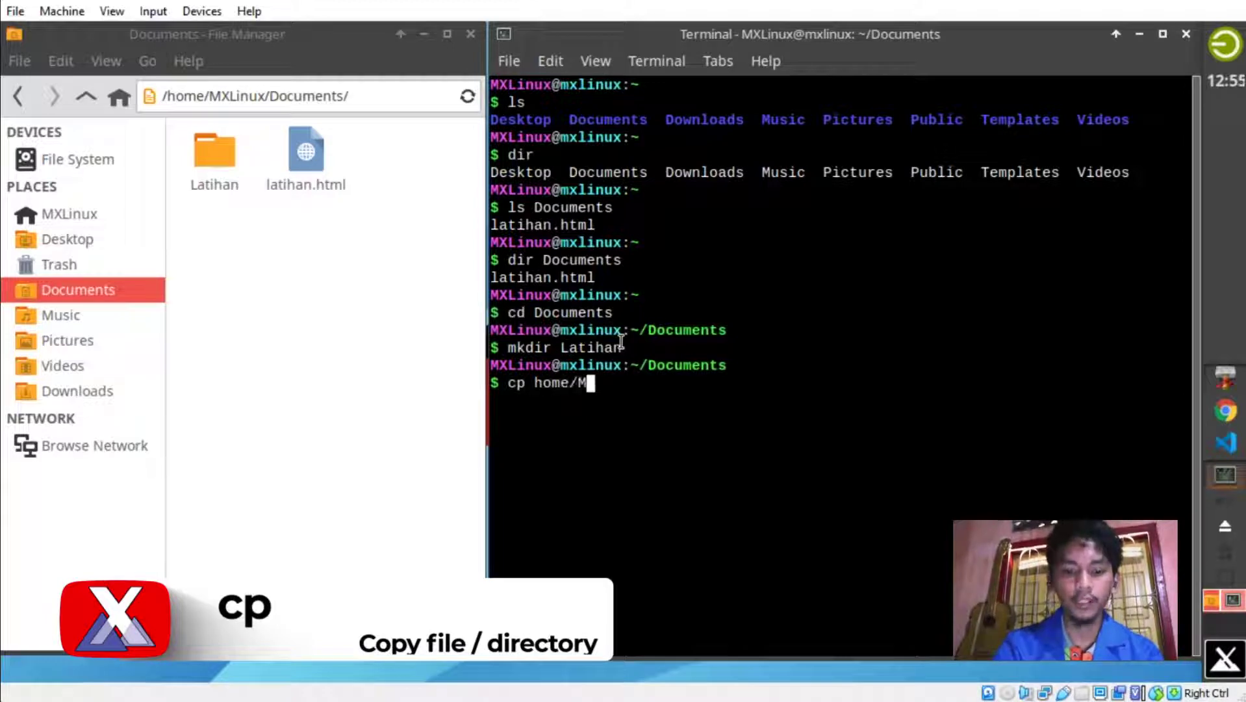
pyautogui.write('XLinu')
pyautogui.press('BackSpace')
pyautogui.press('BackSpace')
pyautogui.press('BackSpace')
pyautogui.press('BackSpace')
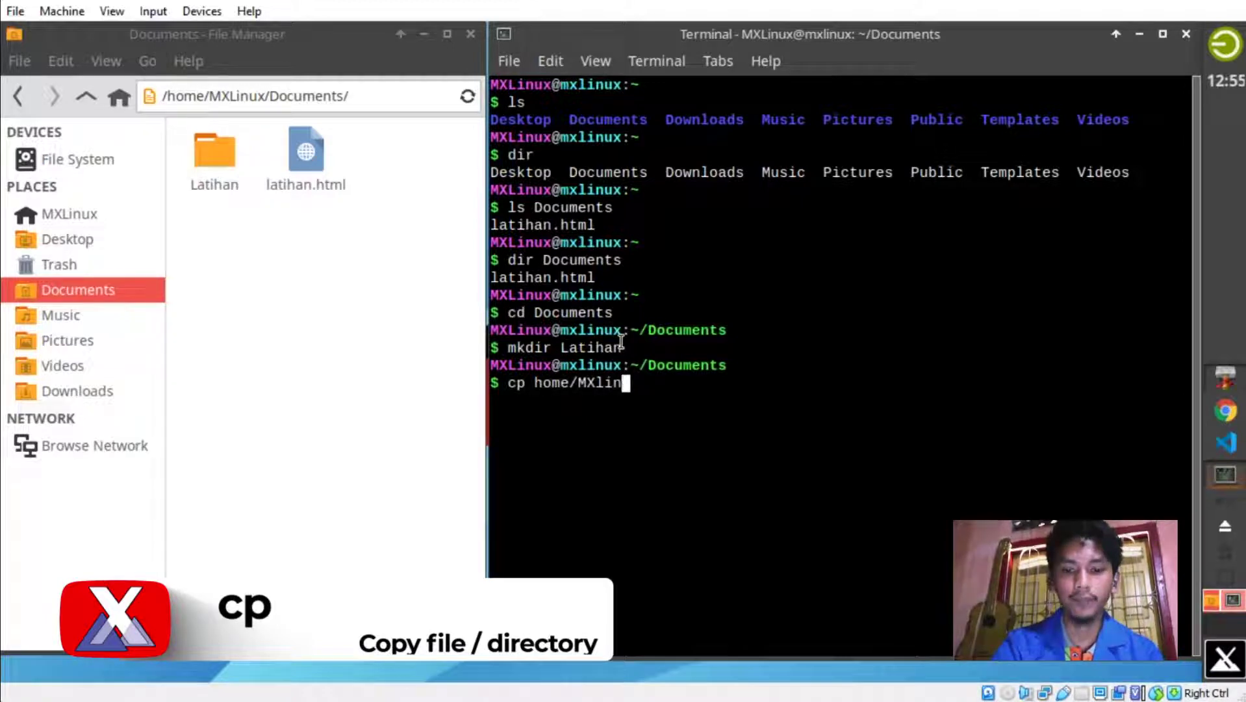
pyautogui.write('Linux')
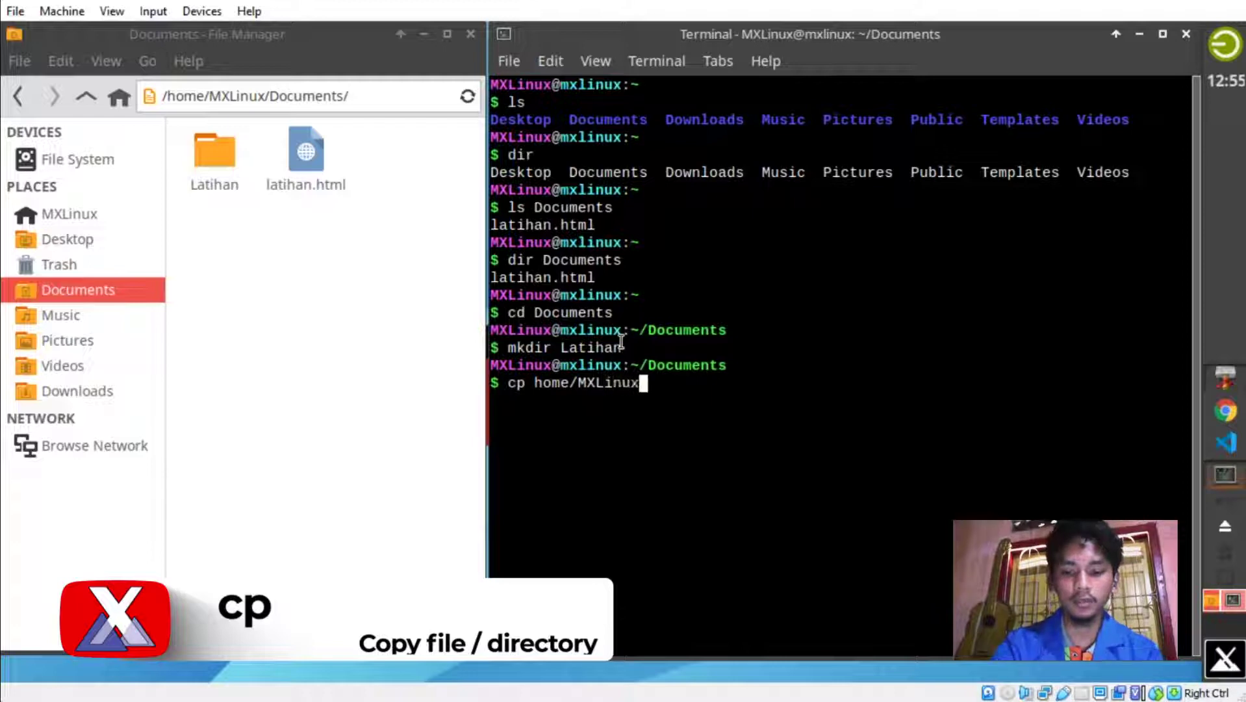
pyautogui.write('/Docum')
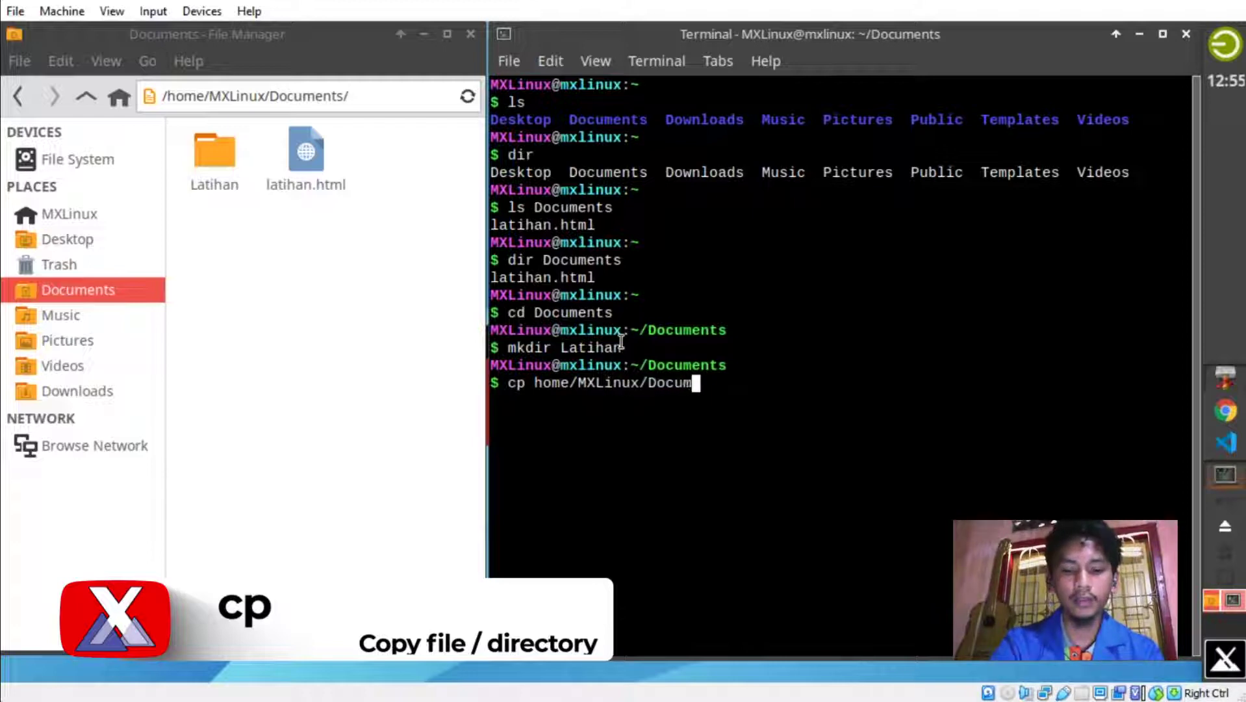
pyautogui.write('ents/')
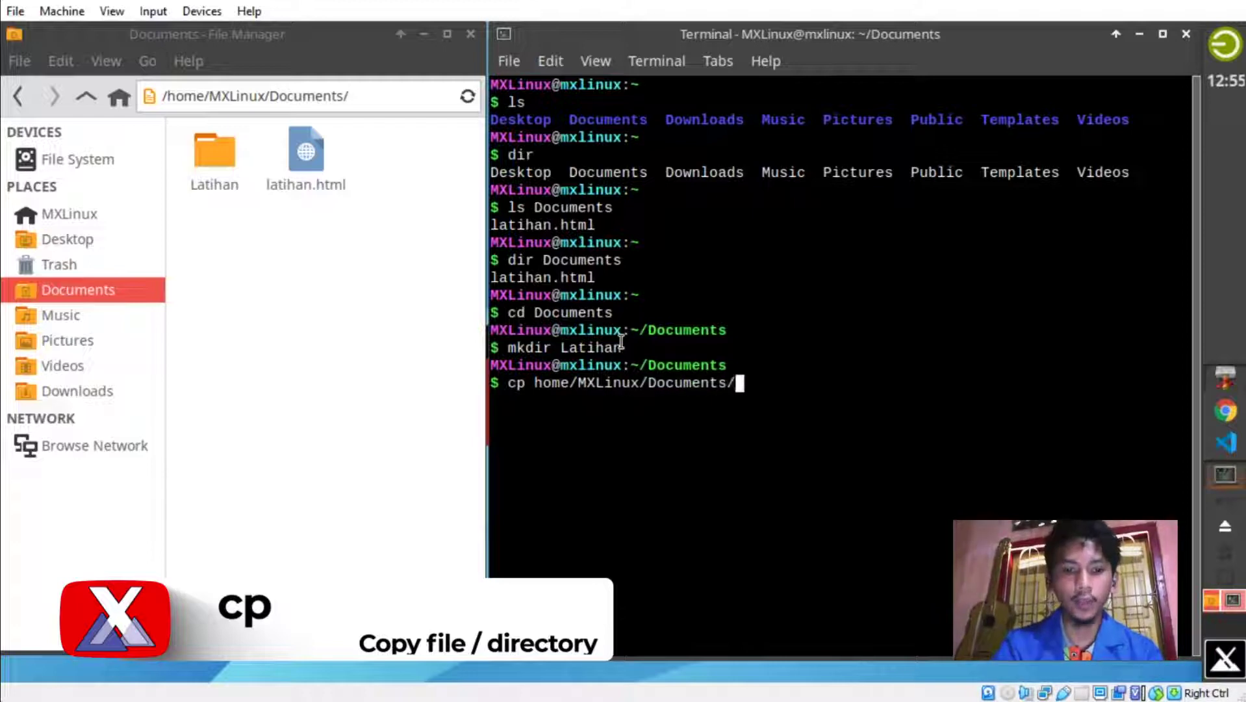
pyautogui.write('latihan ')
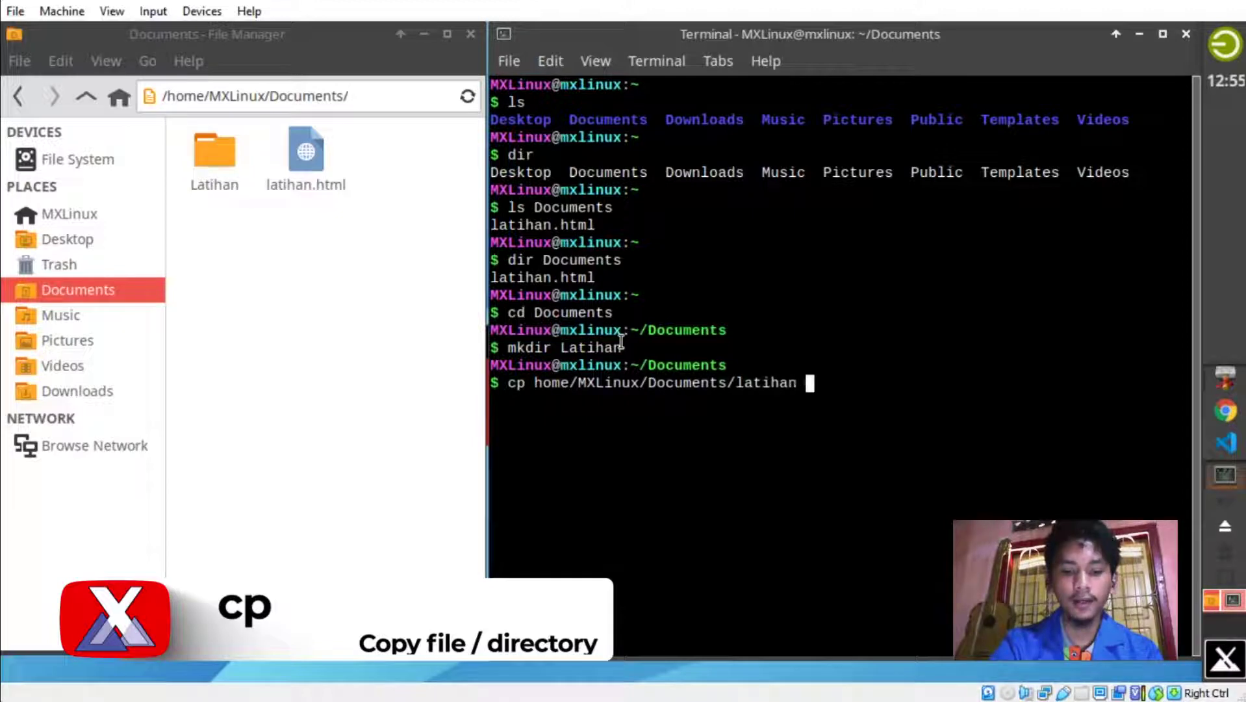
pyautogui.write('html')
pyautogui.press('BackSpace')
pyautogui.press('BackSpace')
pyautogui.press('BackSpace')
pyautogui.press('BackSpace')
pyautogui.press('BackSpace')
pyautogui.write('.html')
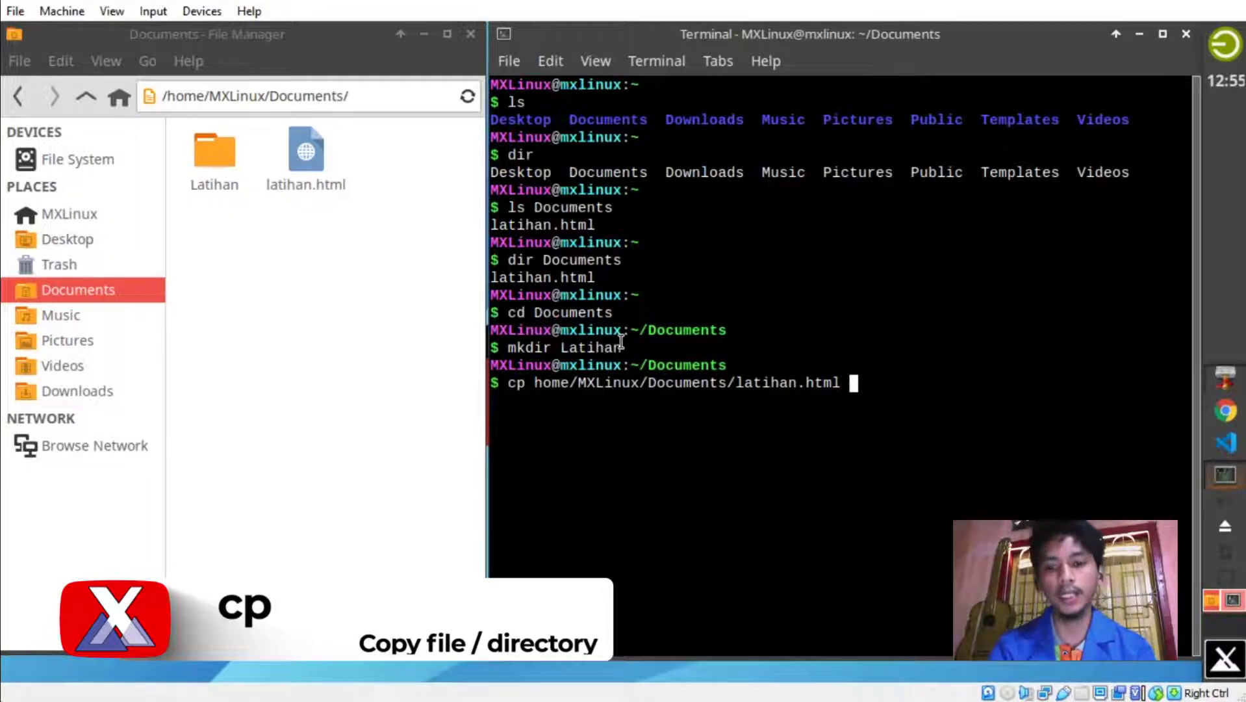
# Add the leading slash and destination /home/MXLinux/Documents/Latihan/latihan.html, then run the copy.
pyautogui.write('/')
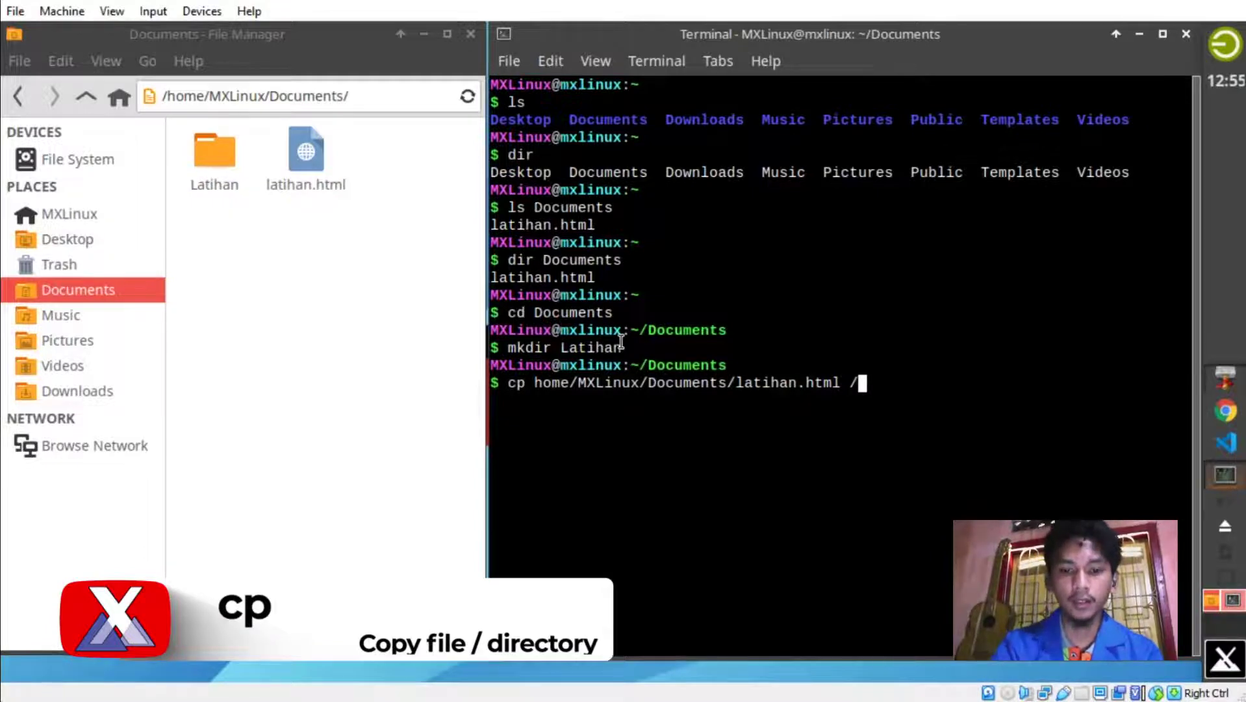
pyautogui.press('Left')
pyautogui.press('Left')
pyautogui.press('Left')
pyautogui.press('Left')
pyautogui.press('Left')
pyautogui.press('Left')
pyautogui.press('Left')
pyautogui.press('Left')
pyautogui.press('Left')
pyautogui.press('Left')
pyautogui.press('Left')
pyautogui.press('Left')
pyautogui.press('Left')
pyautogui.press('Left')
pyautogui.press('Left')
pyautogui.press('Left')
pyautogui.press('Left')
pyautogui.press('Left')
pyautogui.press('Left')
pyautogui.press('Left')
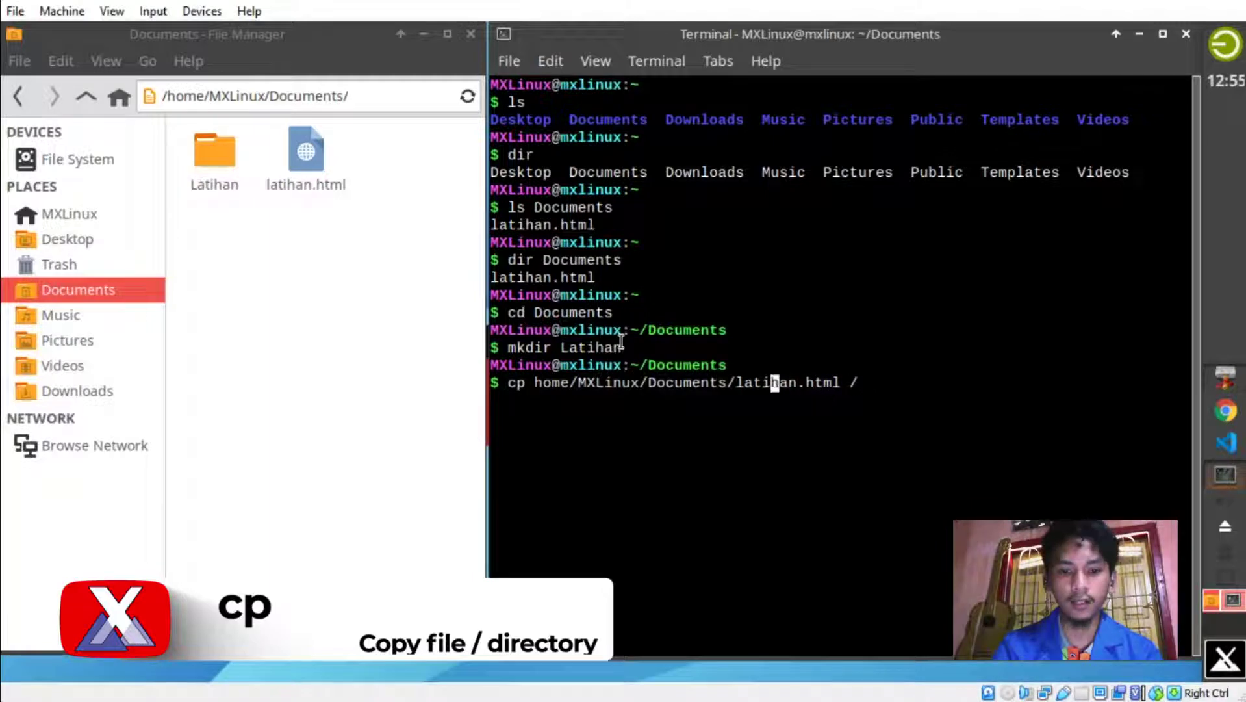
pyautogui.press('Left')
pyautogui.press('Left')
pyautogui.press('Left')
pyautogui.press('Left')
pyautogui.press('Left')
pyautogui.press('Left')
pyautogui.press('Left')
pyautogui.press('Left')
pyautogui.press('Left')
pyautogui.press('Left')
pyautogui.press('Left')
pyautogui.press('Left')
pyautogui.press('Left')
pyautogui.press('Left')
pyautogui.press('Left')
pyautogui.press('Left')
pyautogui.press('Left')
pyautogui.press('Left')
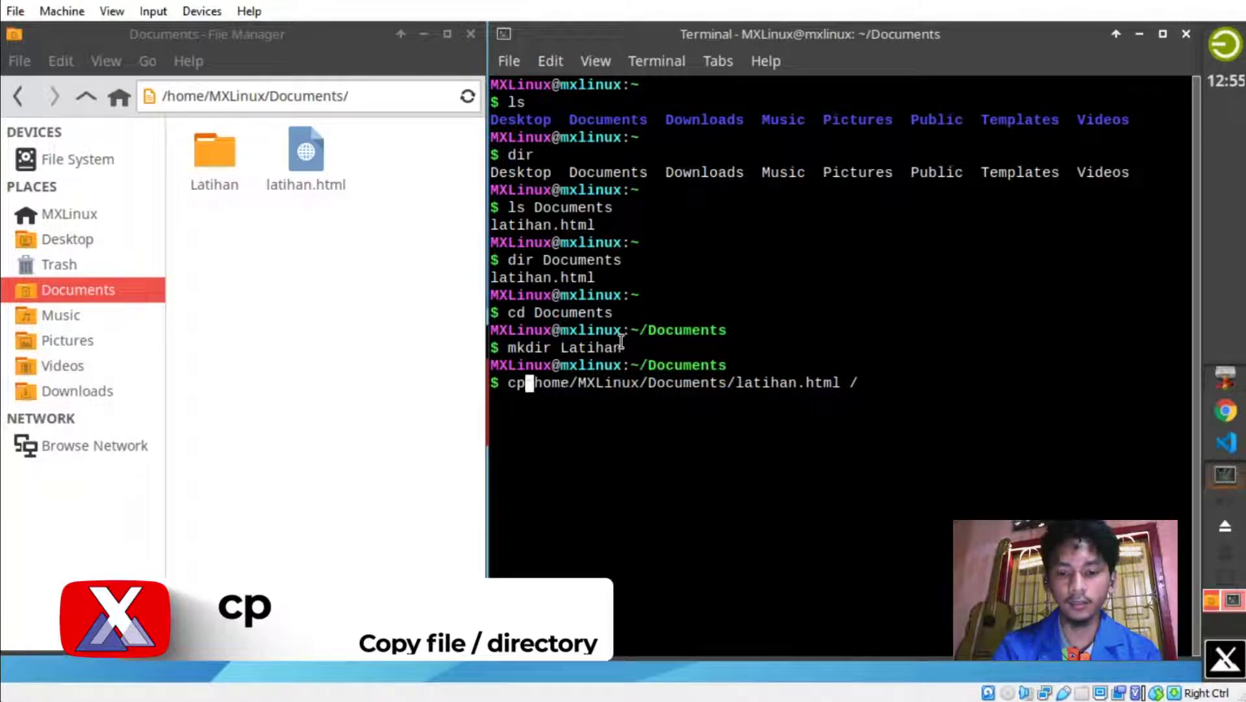
pyautogui.write('/')
pyautogui.press('BackSpace')
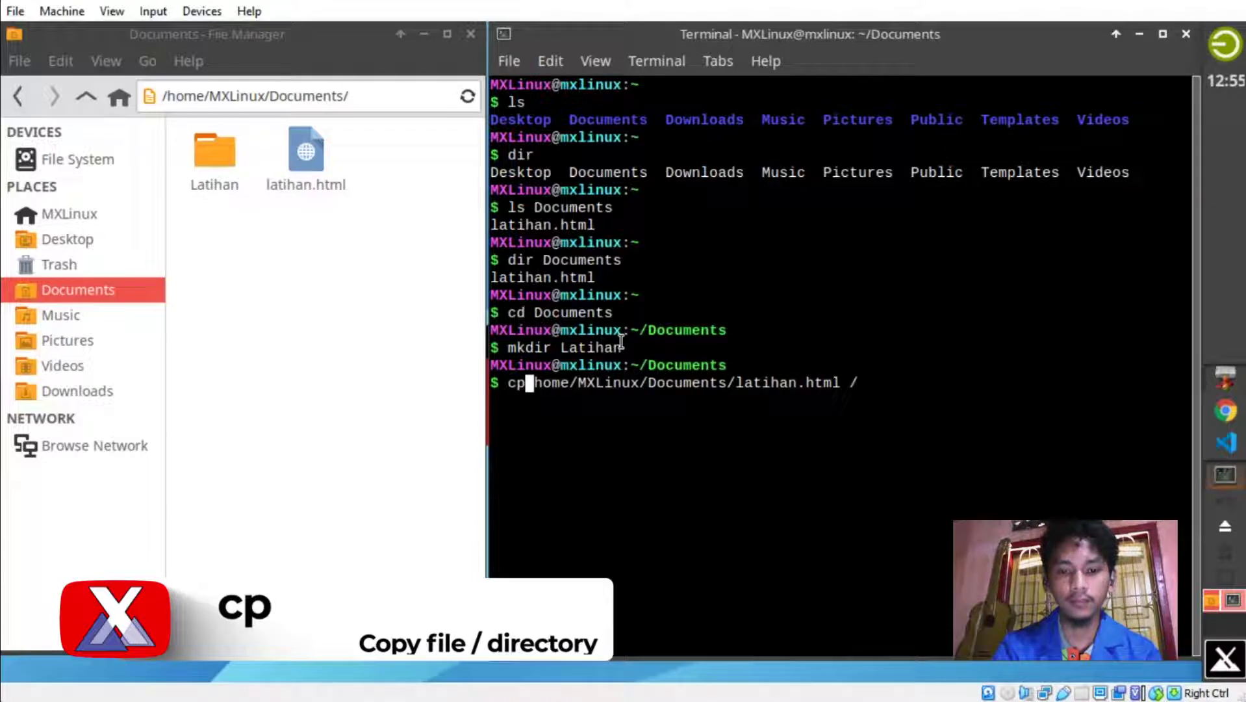
pyautogui.press('Right')
pyautogui.write('/')
pyautogui.press('Right')
pyautogui.press('Right')
pyautogui.press('Right')
pyautogui.press('Right')
pyautogui.press('Right')
pyautogui.press('Right')
pyautogui.press('Right')
pyautogui.press('Right')
pyautogui.press('Right')
pyautogui.press('Right')
pyautogui.press('Right')
pyautogui.press('Right')
pyautogui.press('Right')
pyautogui.press('Right')
pyautogui.press('Right')
pyautogui.press('Right')
pyautogui.press('Right')
pyautogui.press('Right')
pyautogui.press('Right')
pyautogui.press('Right')
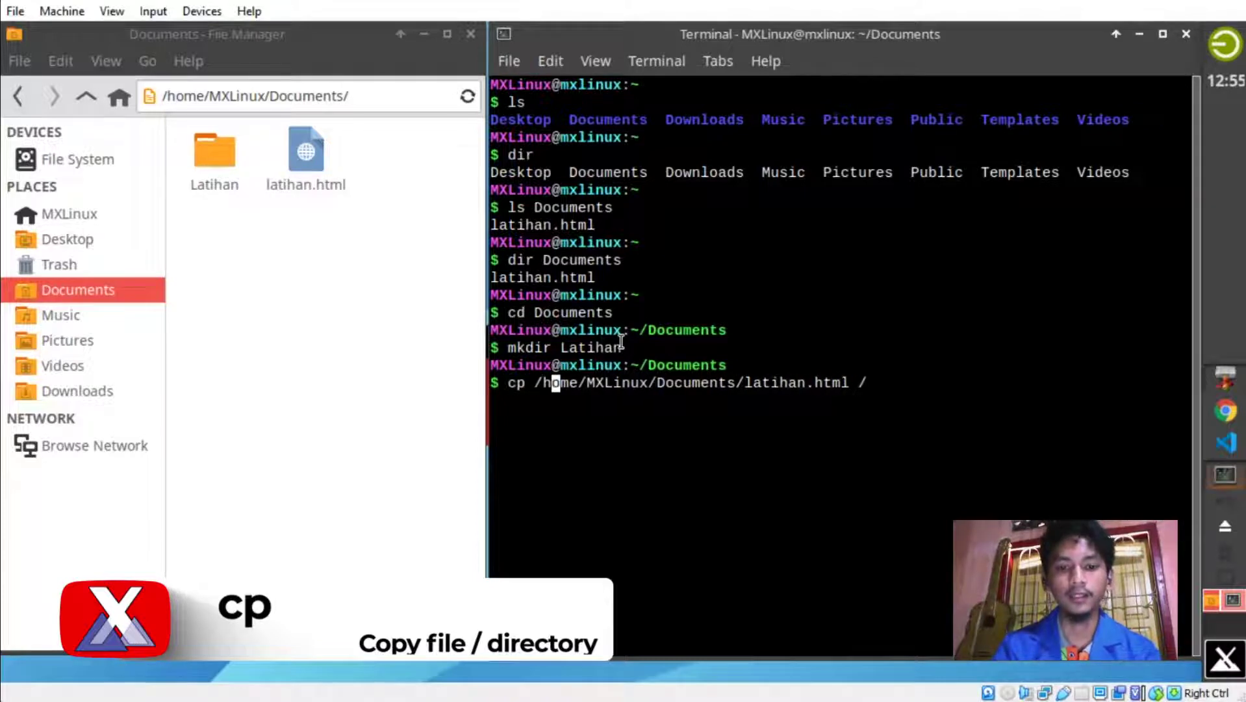
pyautogui.press('Right')
pyautogui.press('Right')
pyautogui.press('Right')
pyautogui.press('Right')
pyautogui.press('Right')
pyautogui.press('Right')
pyautogui.press('Right')
pyautogui.press('Right')
pyautogui.press('Right')
pyautogui.press('Right')
pyautogui.press('Right')
pyautogui.press('Right')
pyautogui.press('Right')
pyautogui.press('Right')
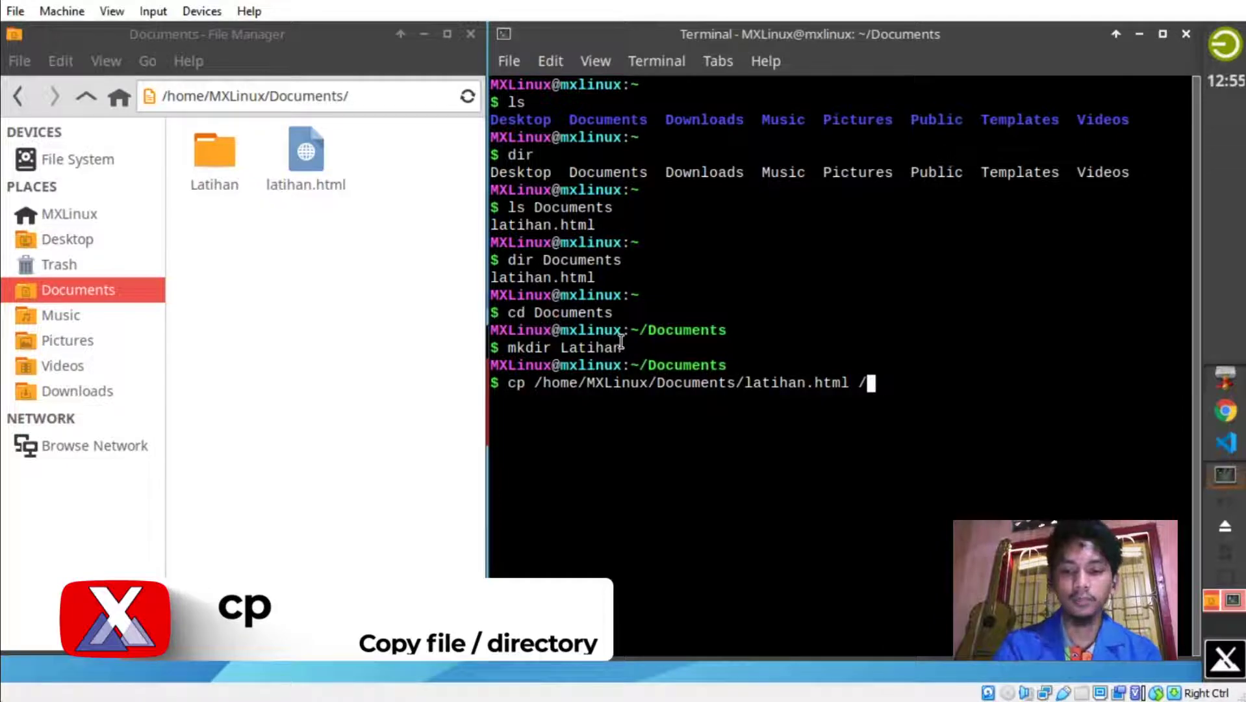
pyautogui.write('home/M')
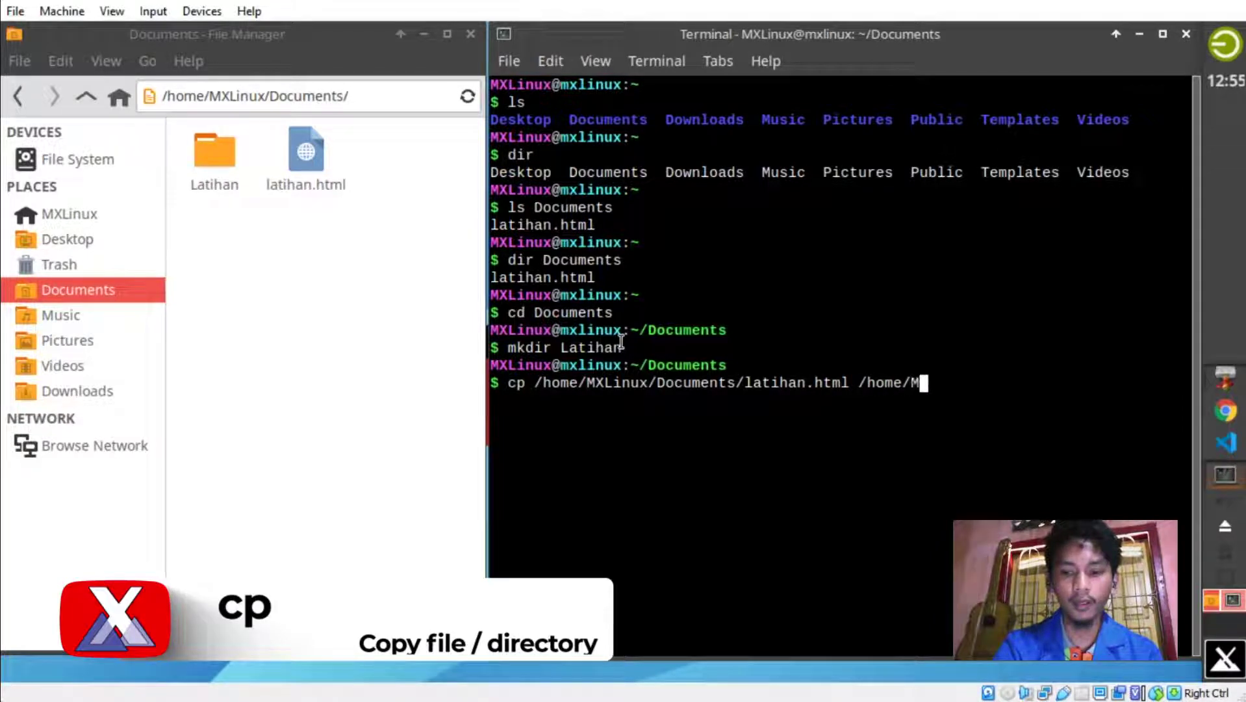
pyautogui.write('XLinux')
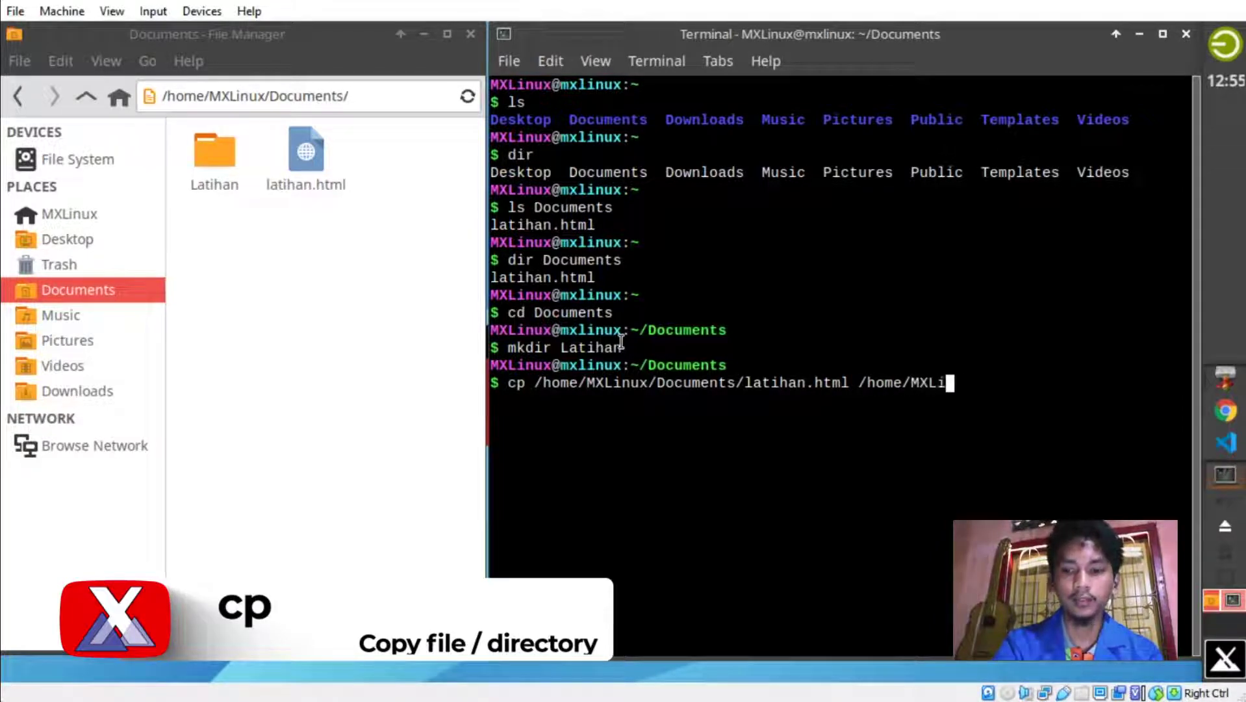
pyautogui.write('/Docum')
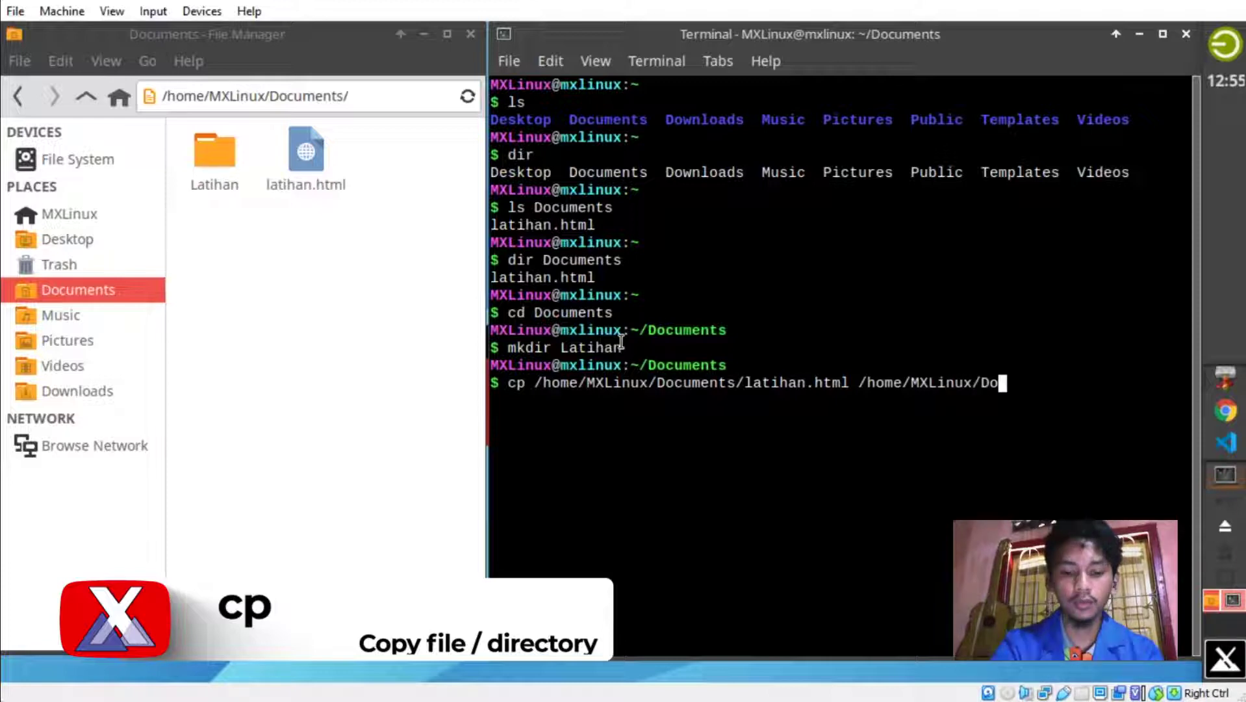
pyautogui.write('ents/')
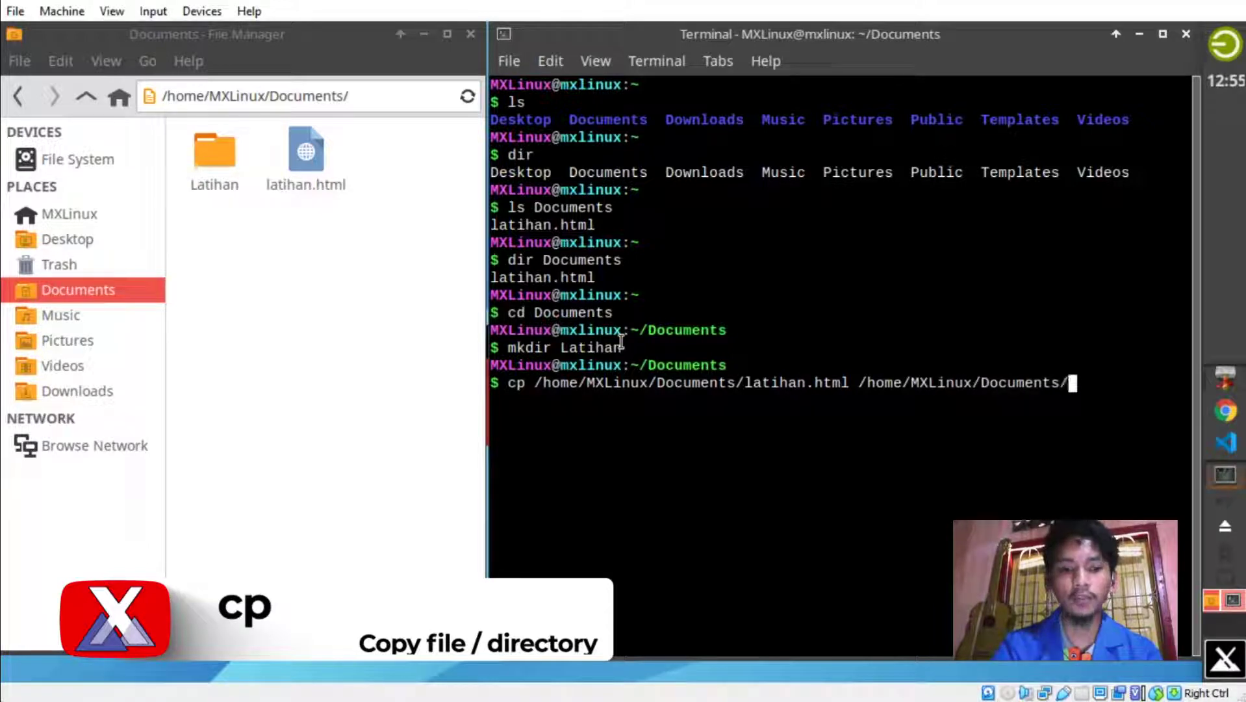
pyautogui.write('Latihan')
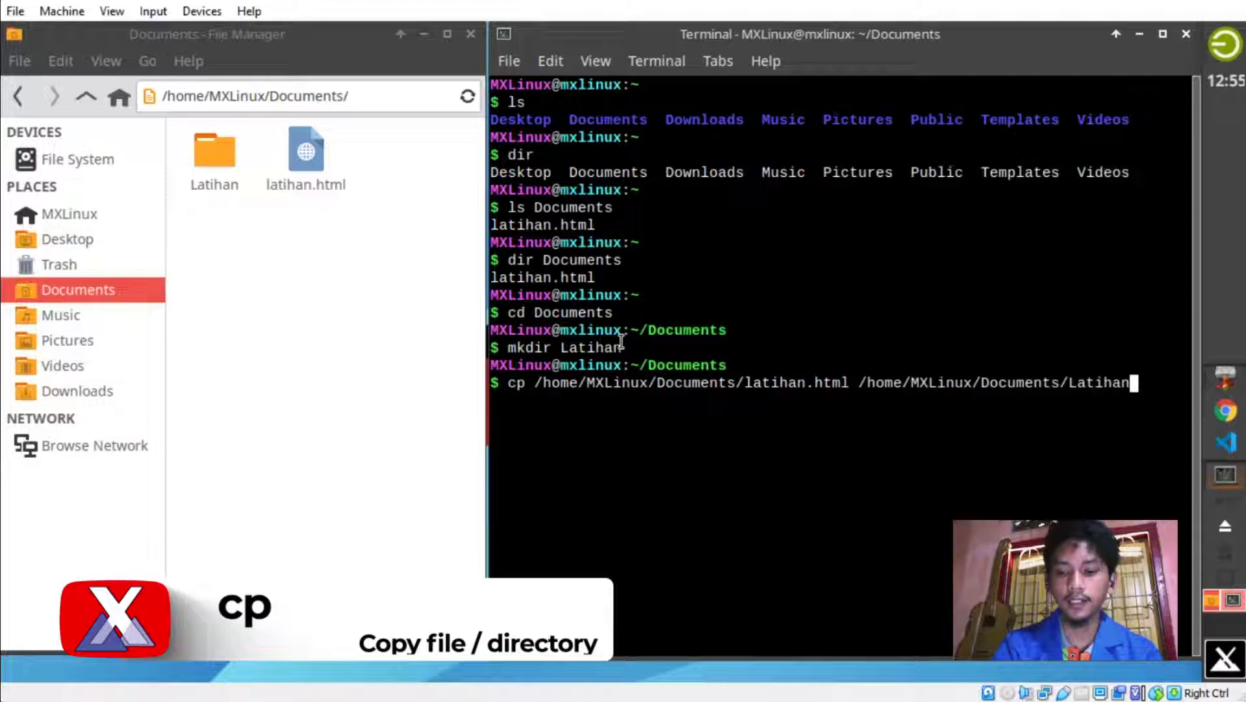
pyautogui.write('/latihan')
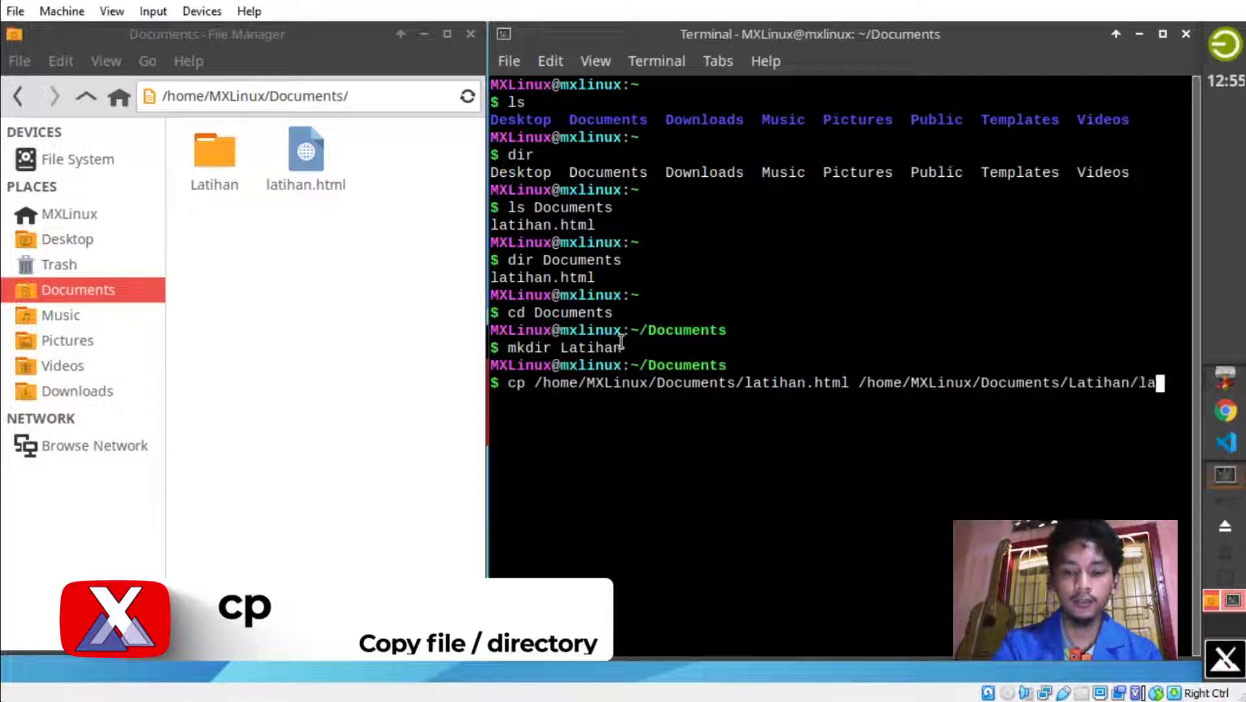
pyautogui.write('.html')
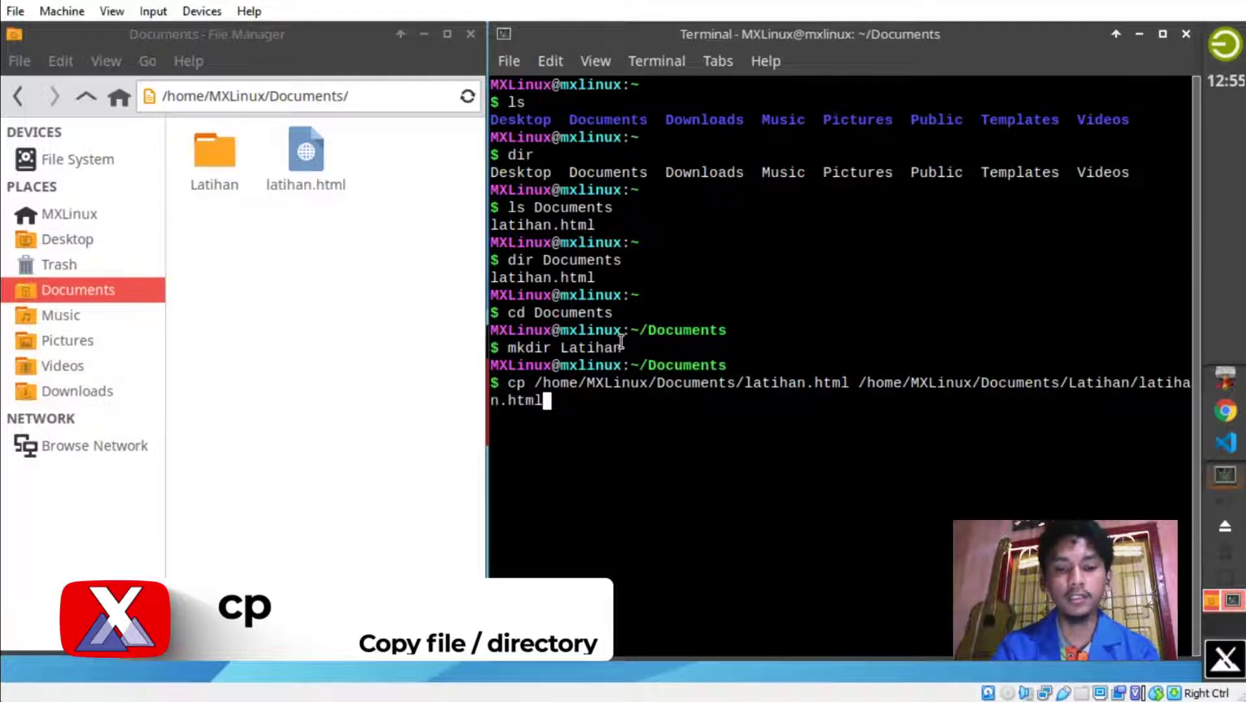
pyautogui.press('Return')
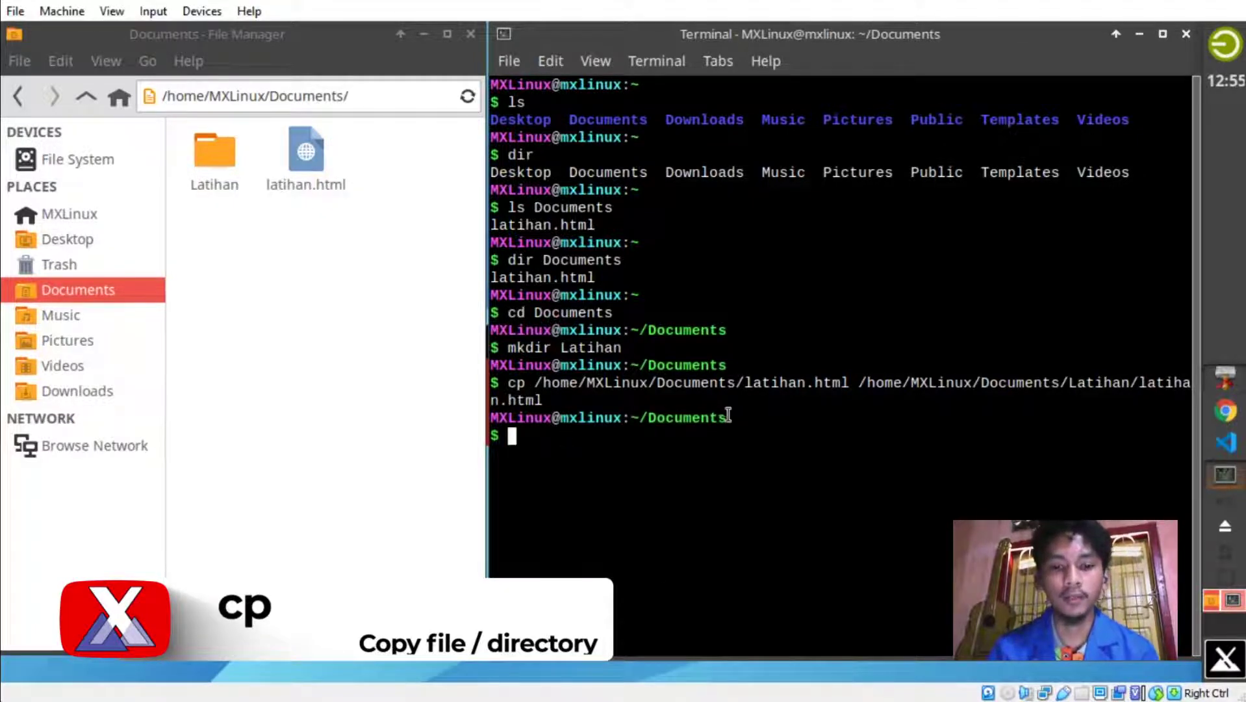
pyautogui.doubleClick(207, 160)
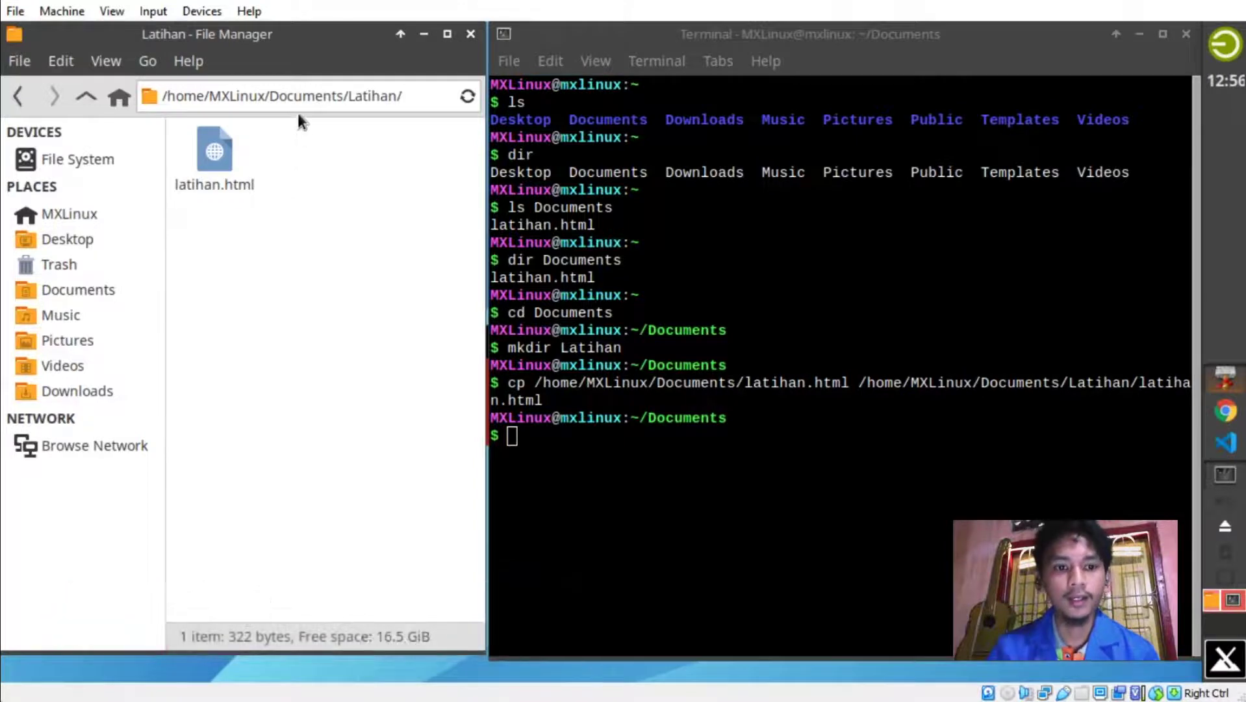
pyautogui.click(17, 96)
pyautogui.click(617, 440)
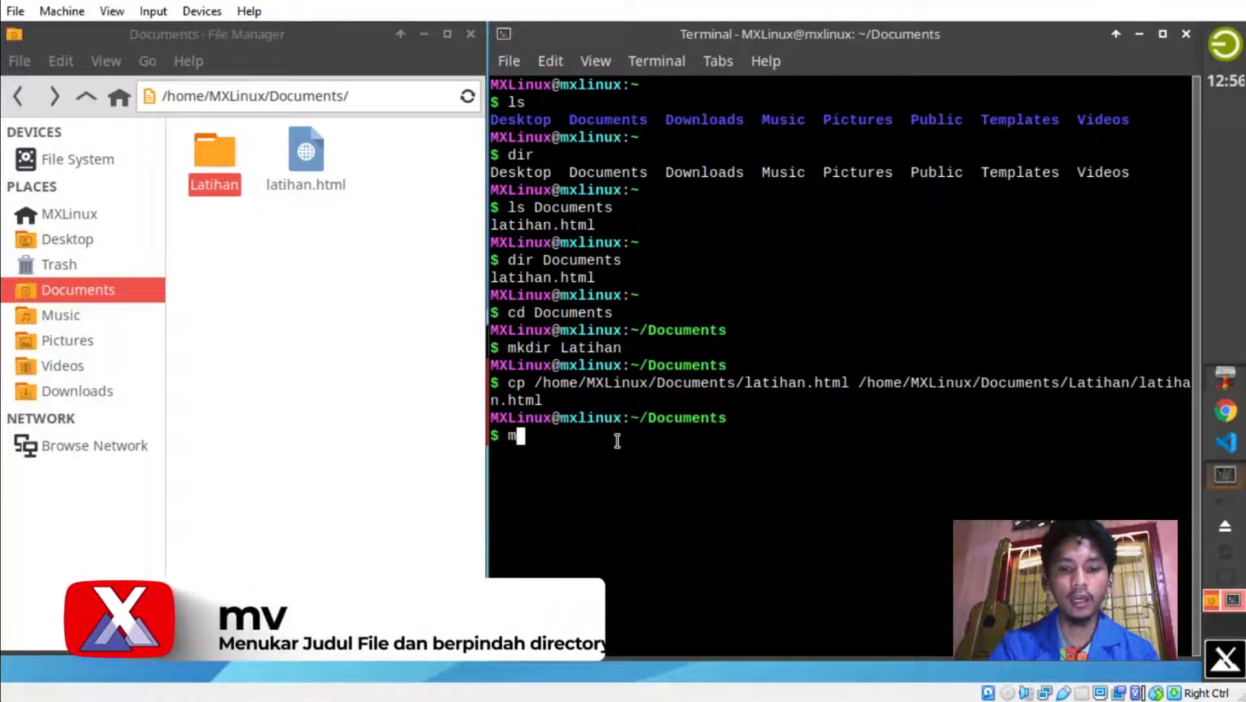
# Rename latihan.html to tugas1.html with mv, then begin another mv command.
pyautogui.write('mv')
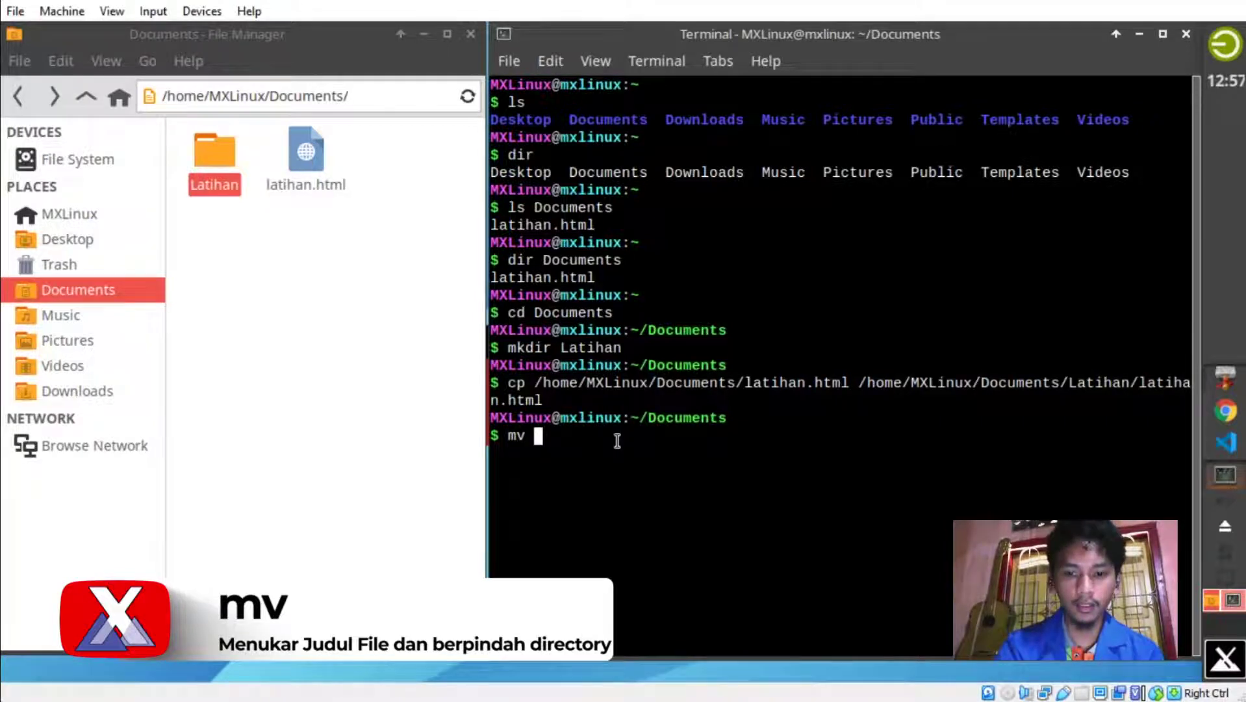
pyautogui.write('latihan')
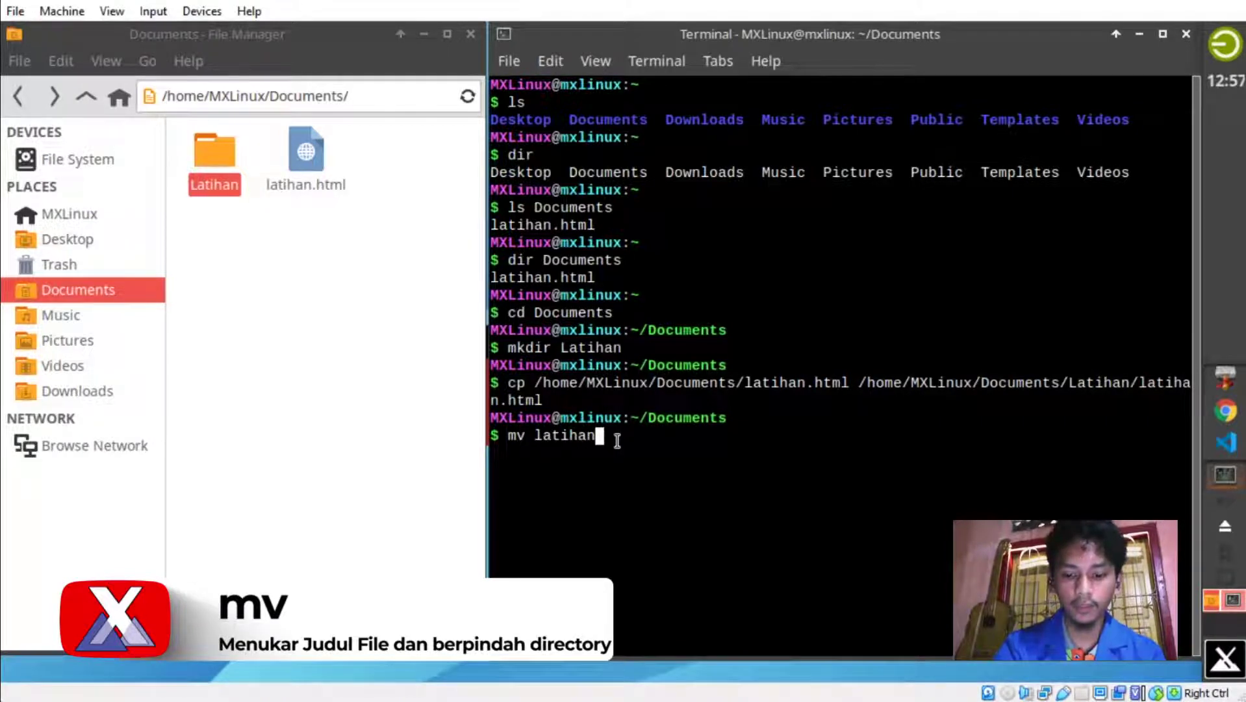
pyautogui.write('.html')
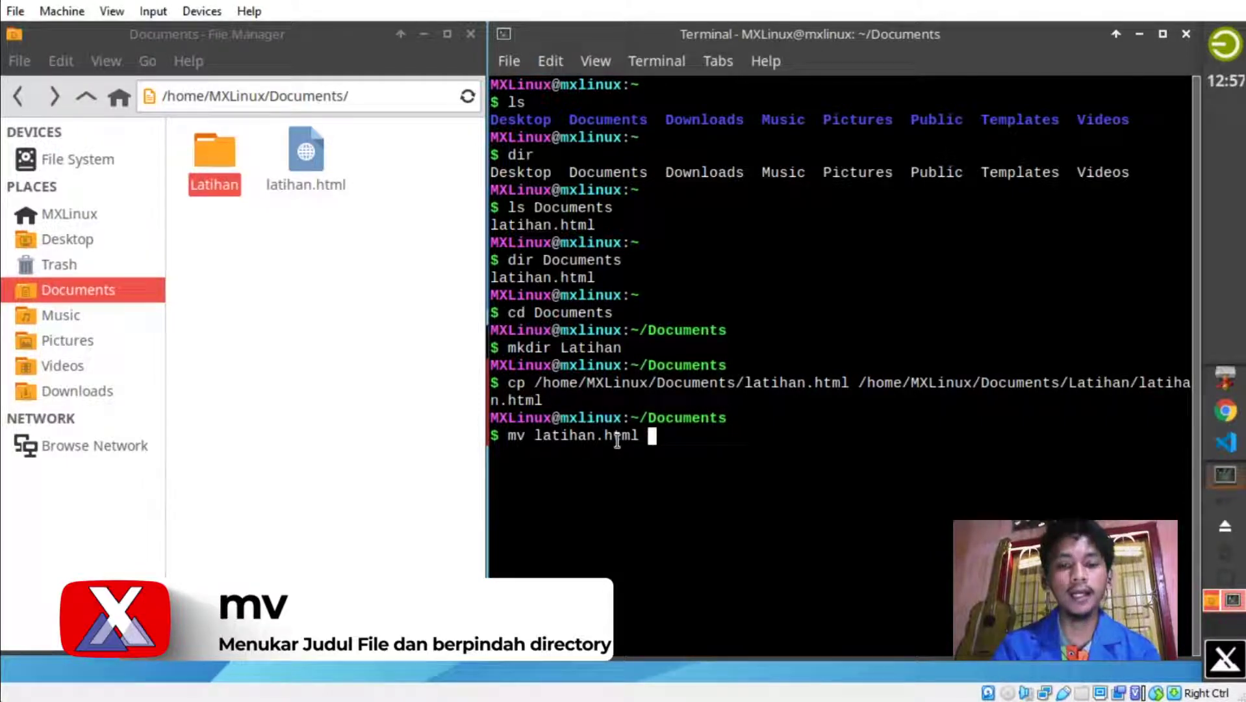
pyautogui.write('tugas1.html')
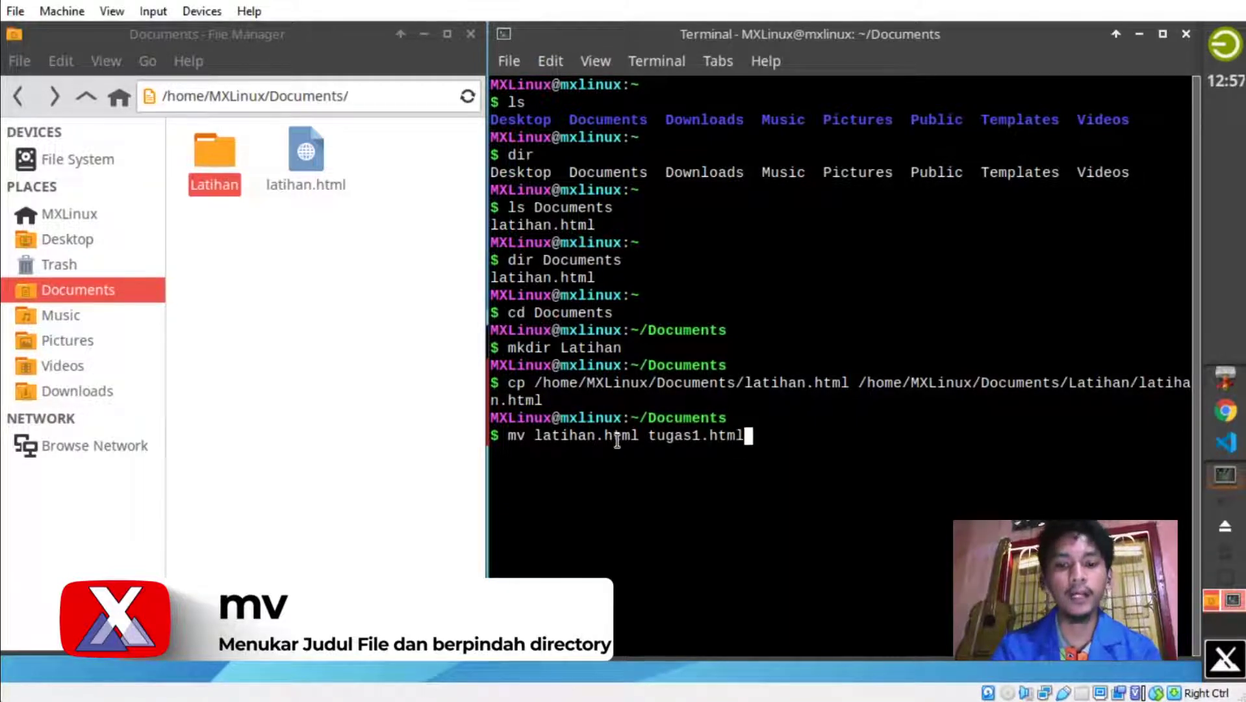
pyautogui.press('Return')
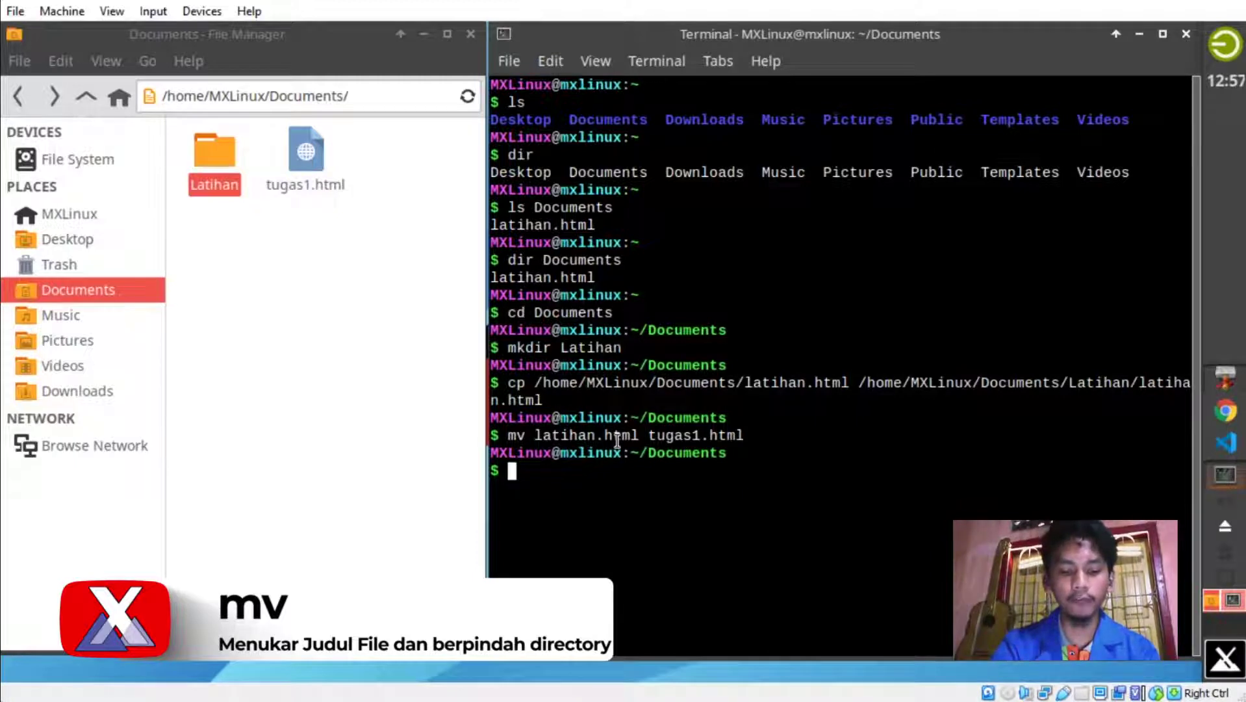
pyautogui.write('mv')
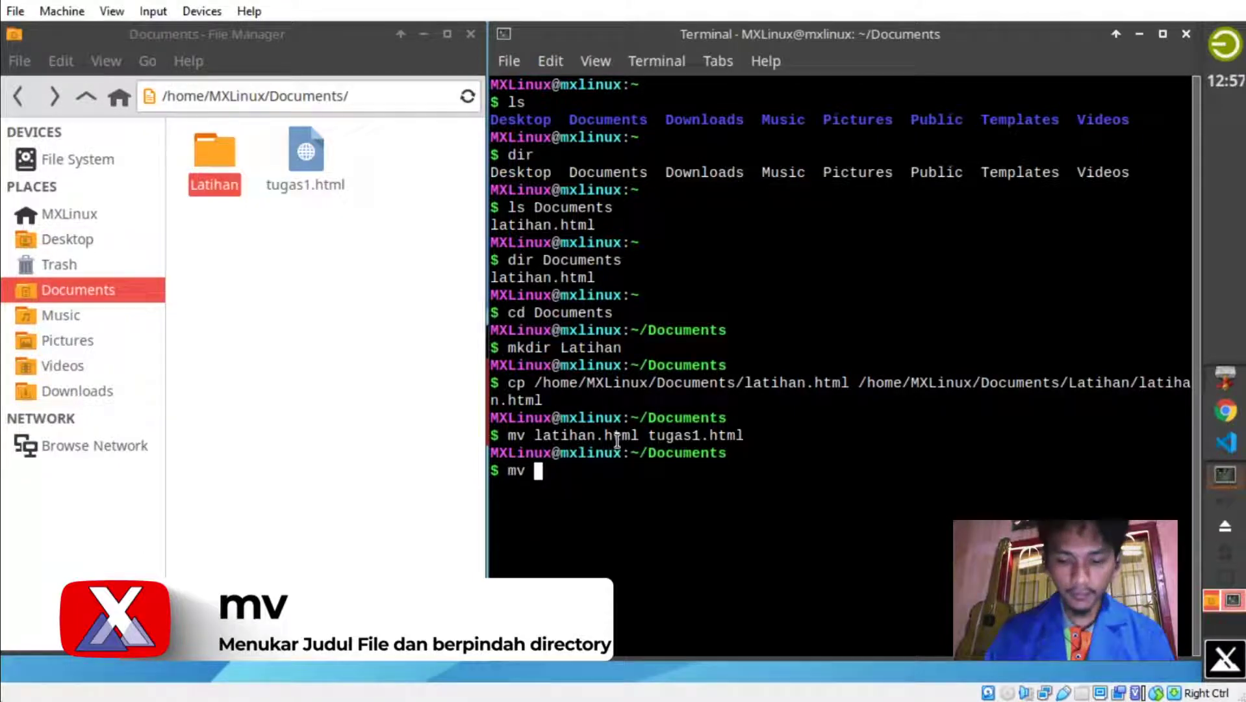
# Run mv /home/MXLinux/Documents/tugas1.html /home/MXLinux/Documents/Latihan/uas.html.
pyautogui.write('/')
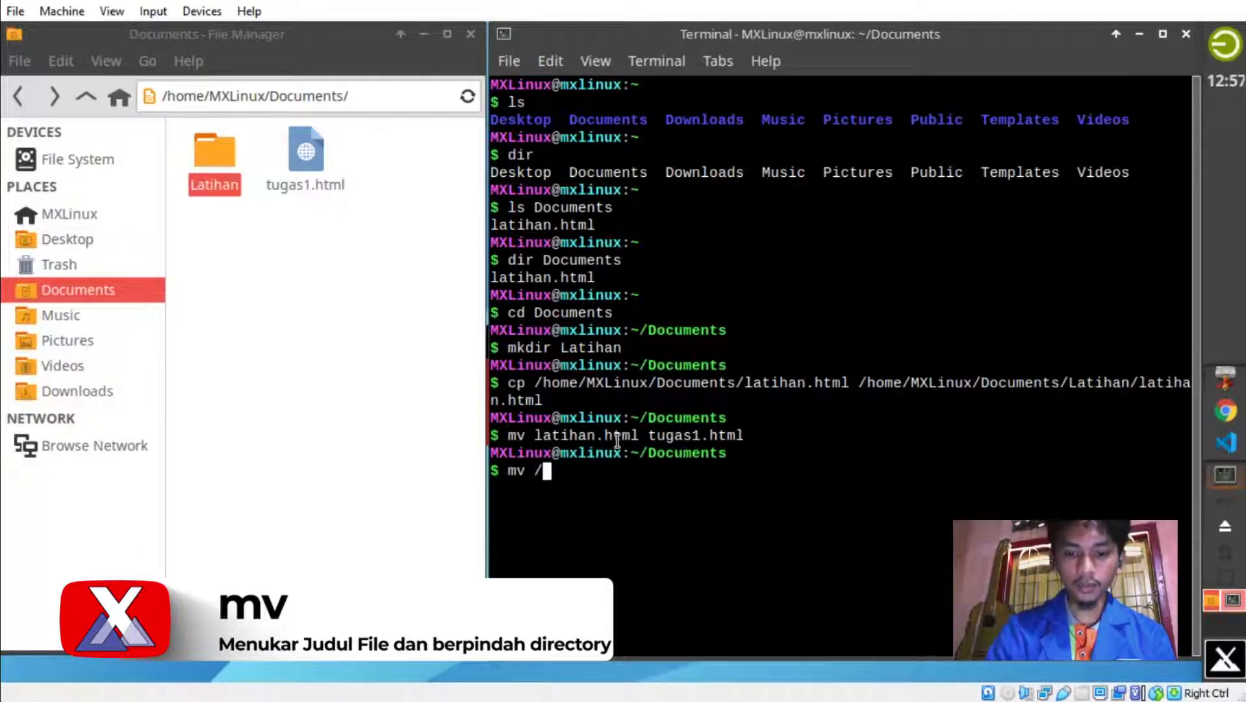
pyautogui.write('home/M')
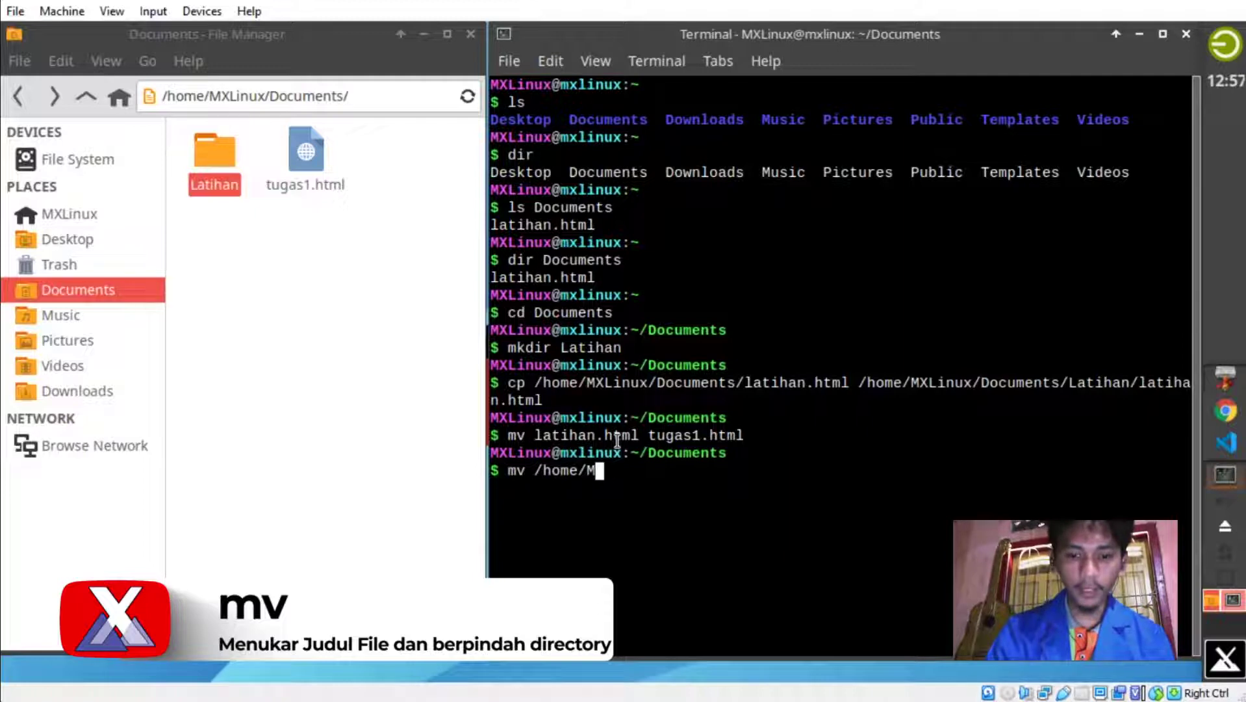
pyautogui.write('XLinux/Documents')
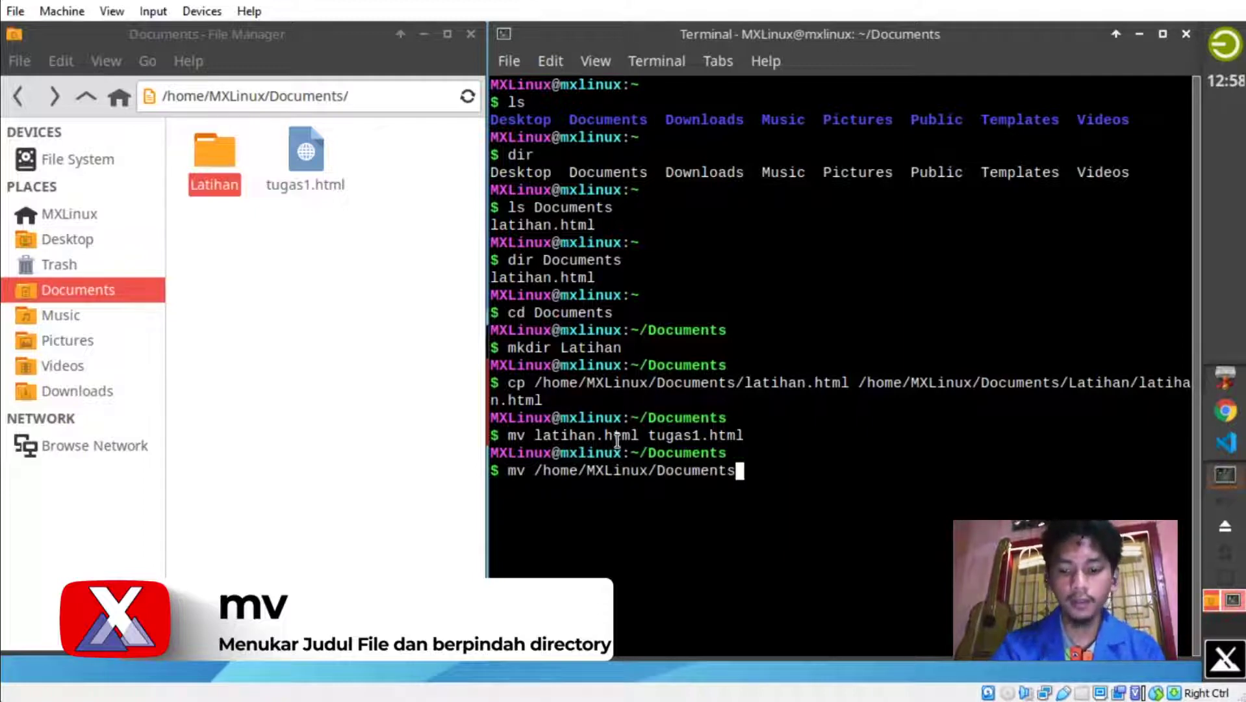
pyautogui.write('/')
pyautogui.write('tu')
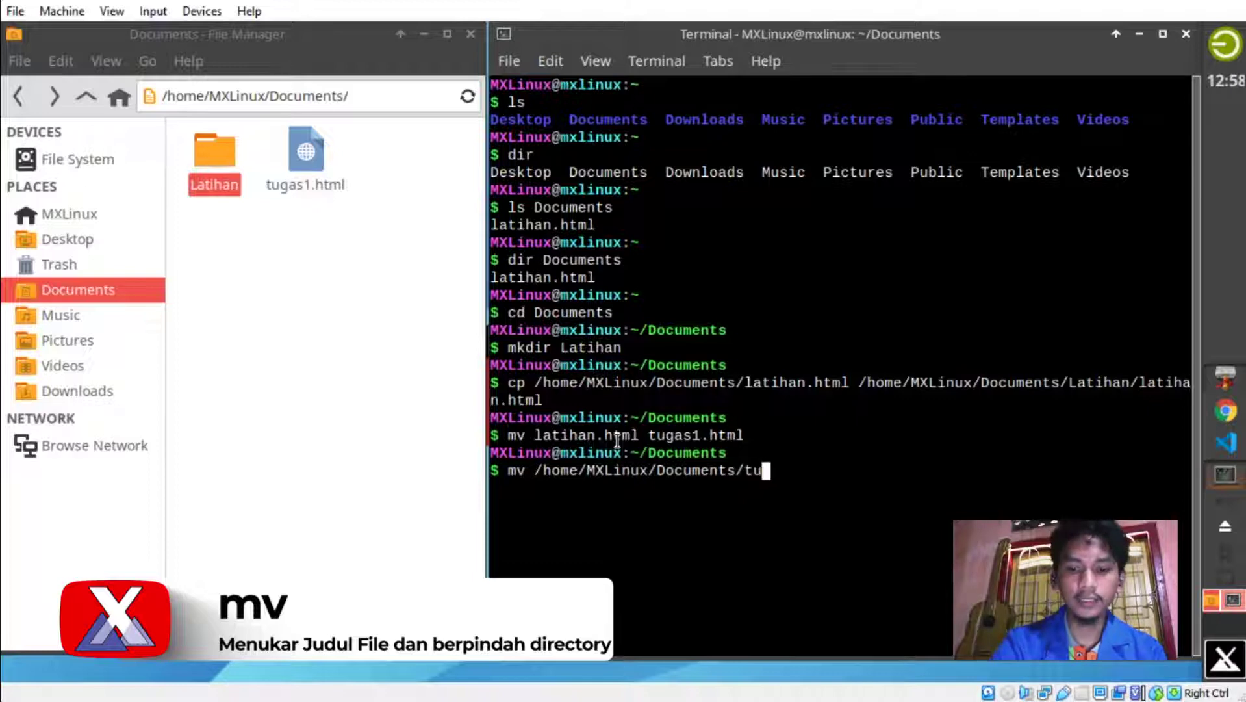
pyautogui.write('gas1.html')
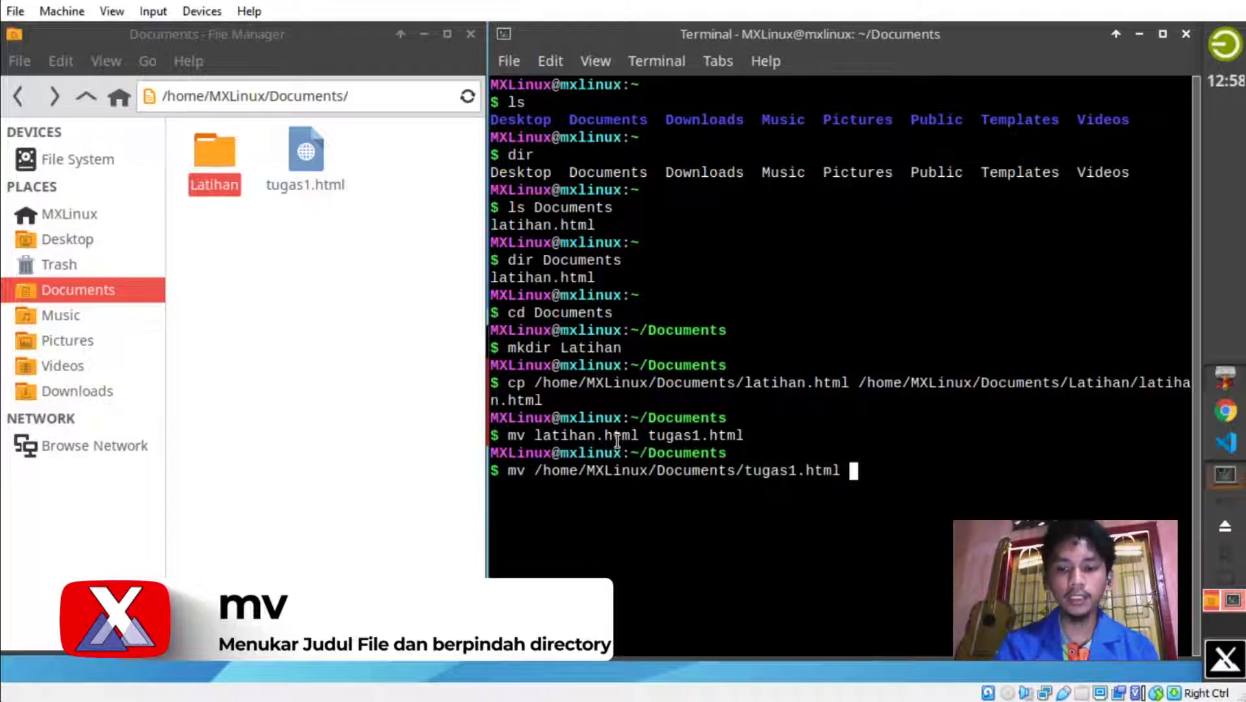
pyautogui.write('/home/MXLi')
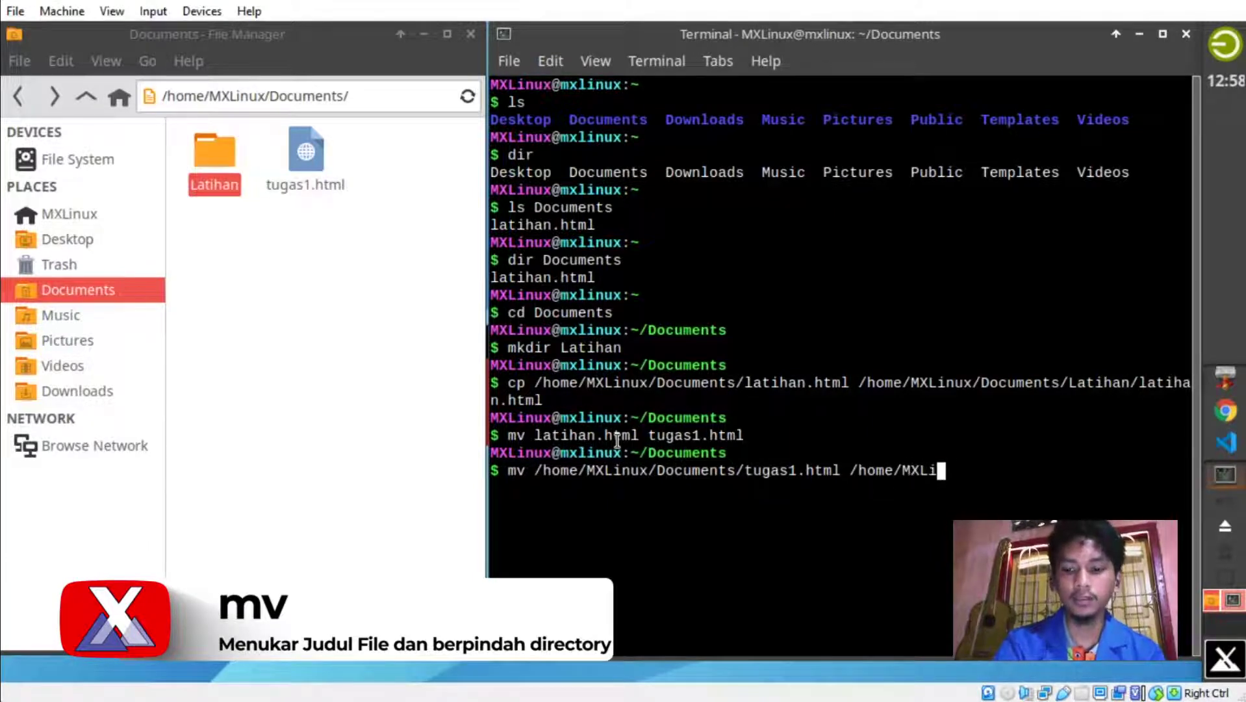
pyautogui.write('nux/Documen')
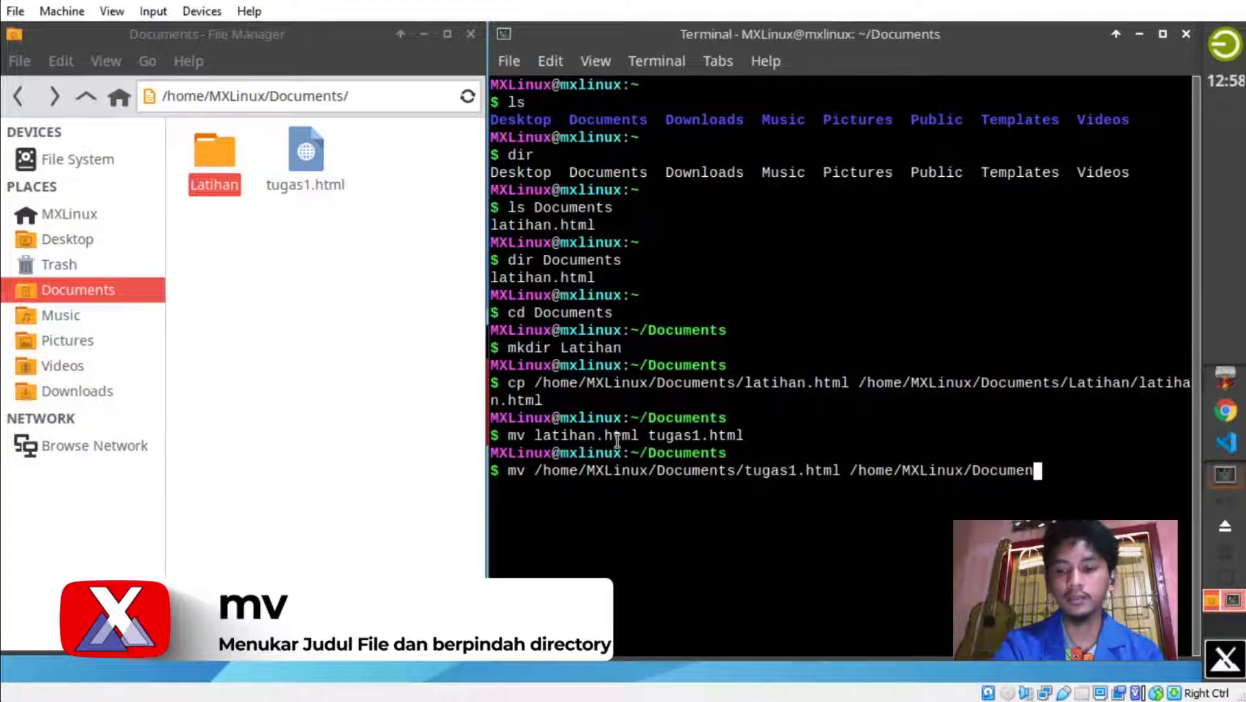
pyautogui.write('ts')
pyautogui.write('/Lati')
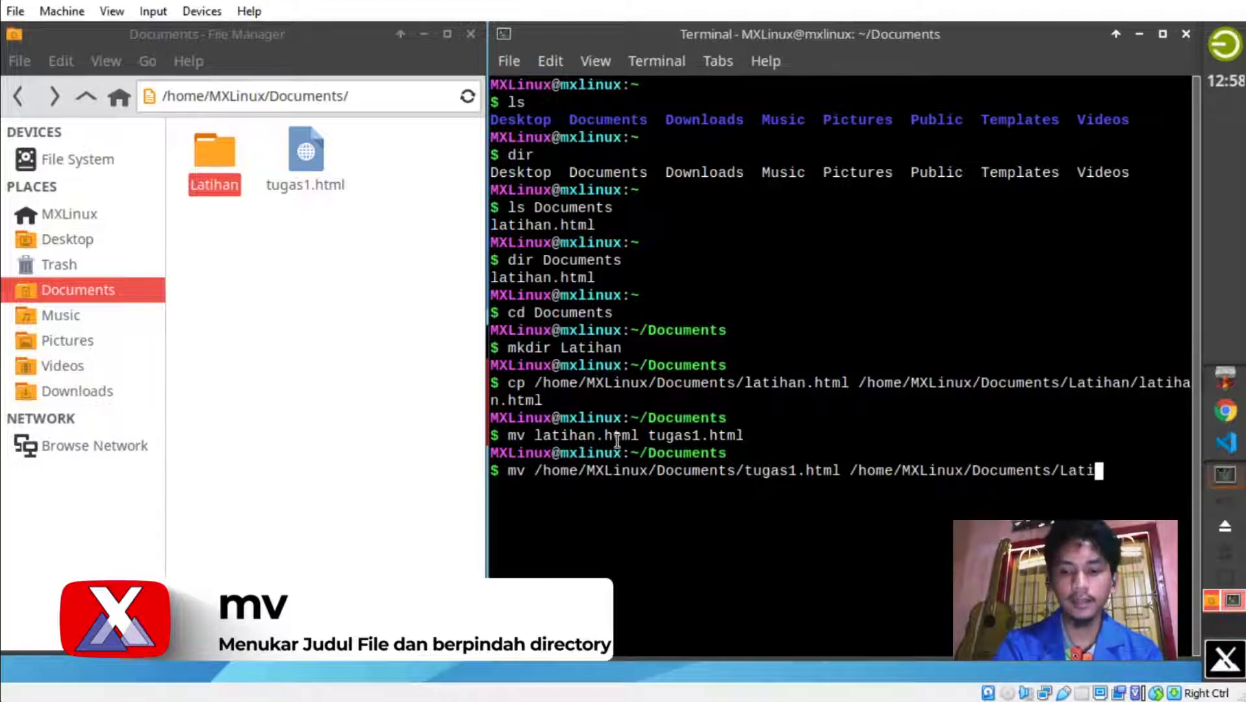
pyautogui.write('han/')
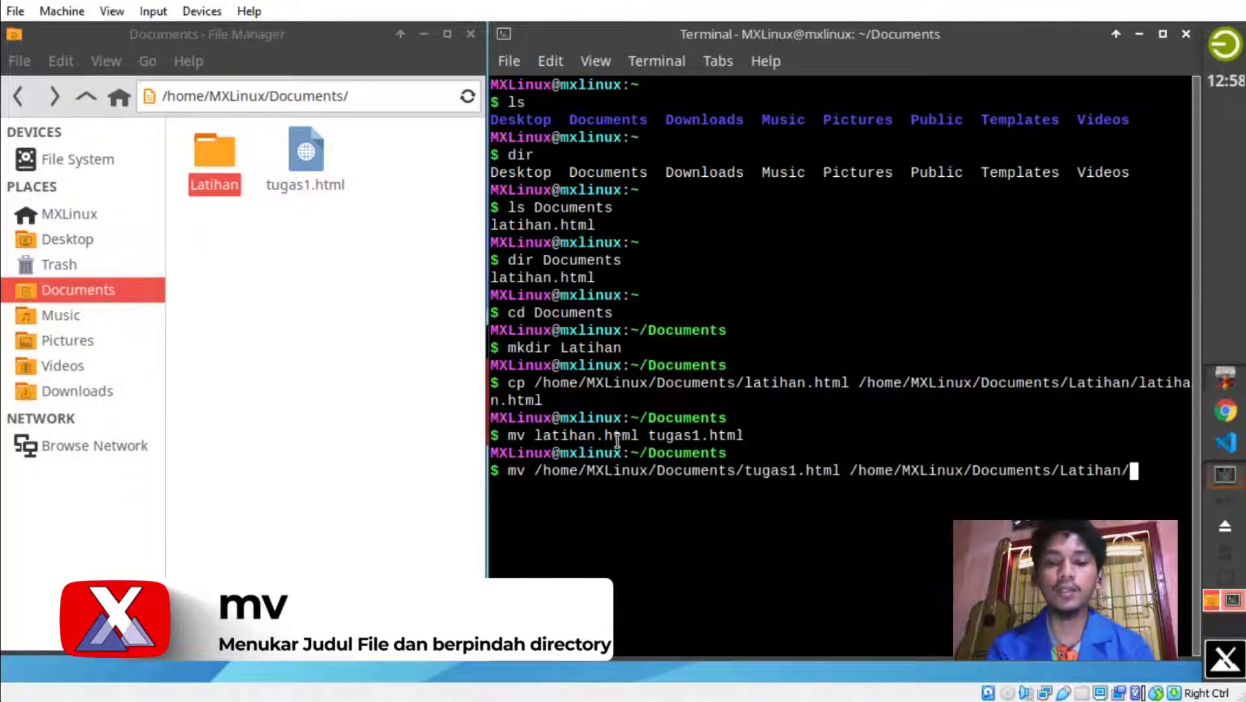
pyautogui.write('uas.html')
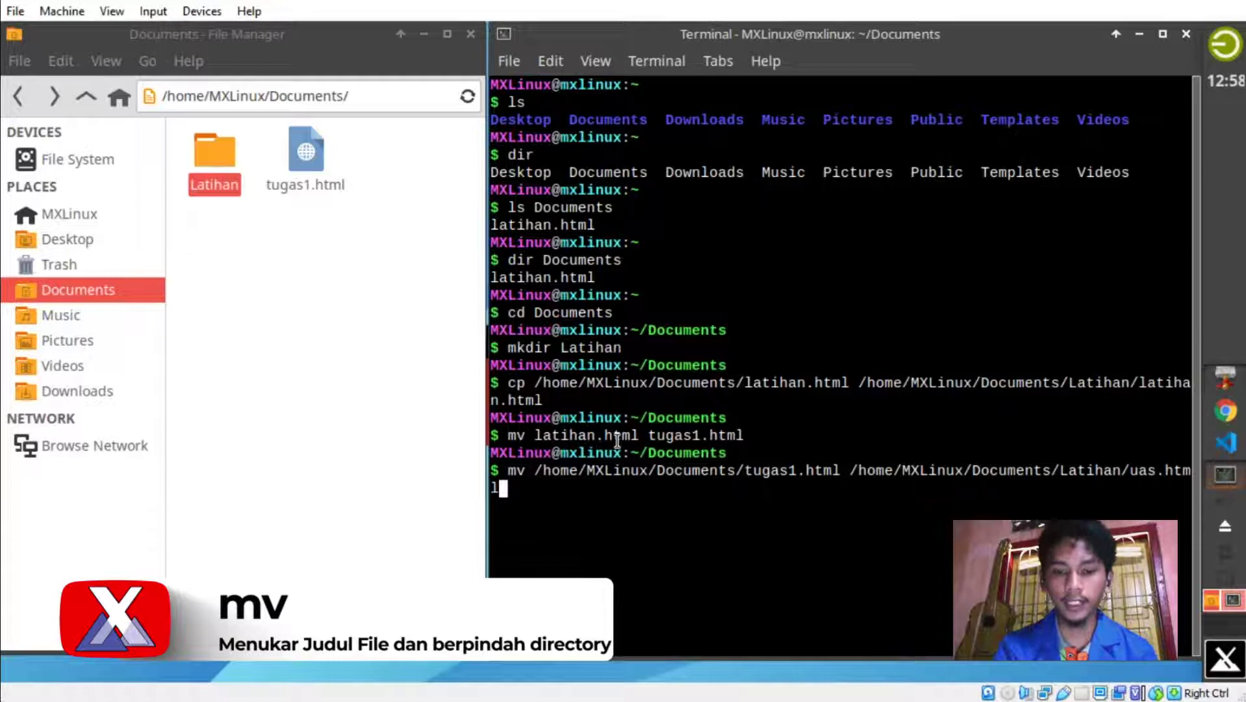
pyautogui.press('Return')
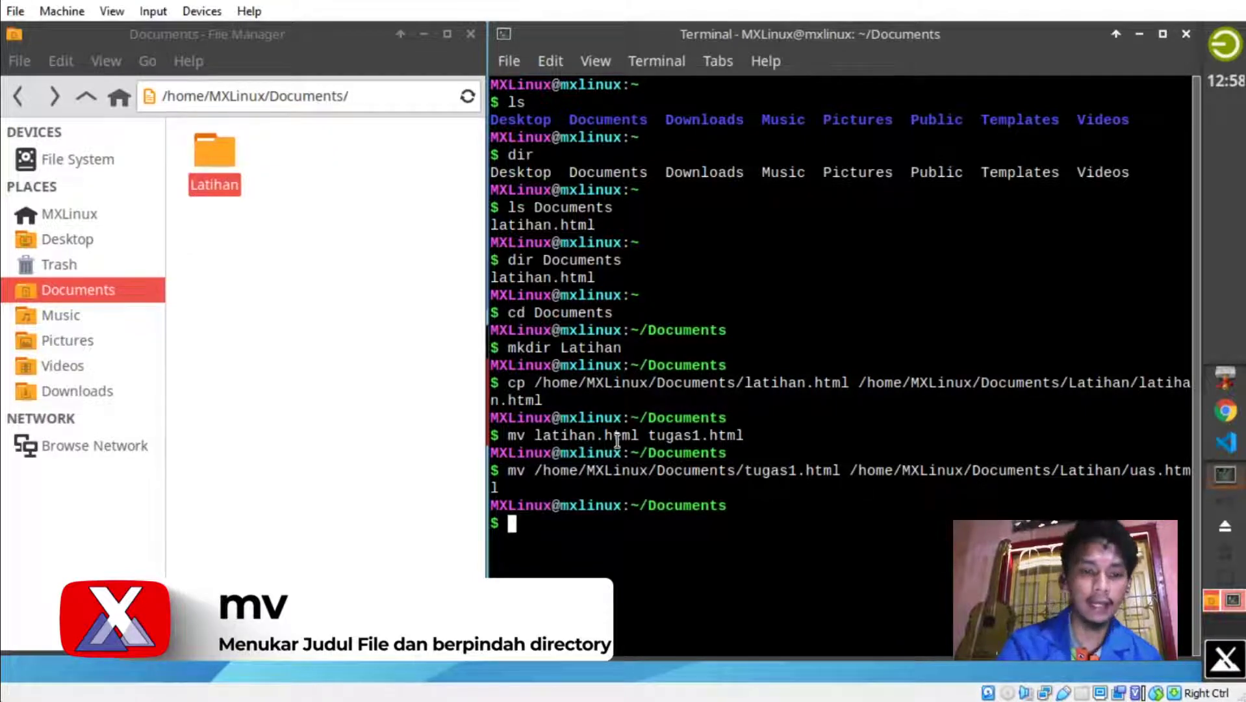
# Open Latihan in File Manager to see latihan.html and uas.html, then refocus the terminal.
pyautogui.click(293, 174)
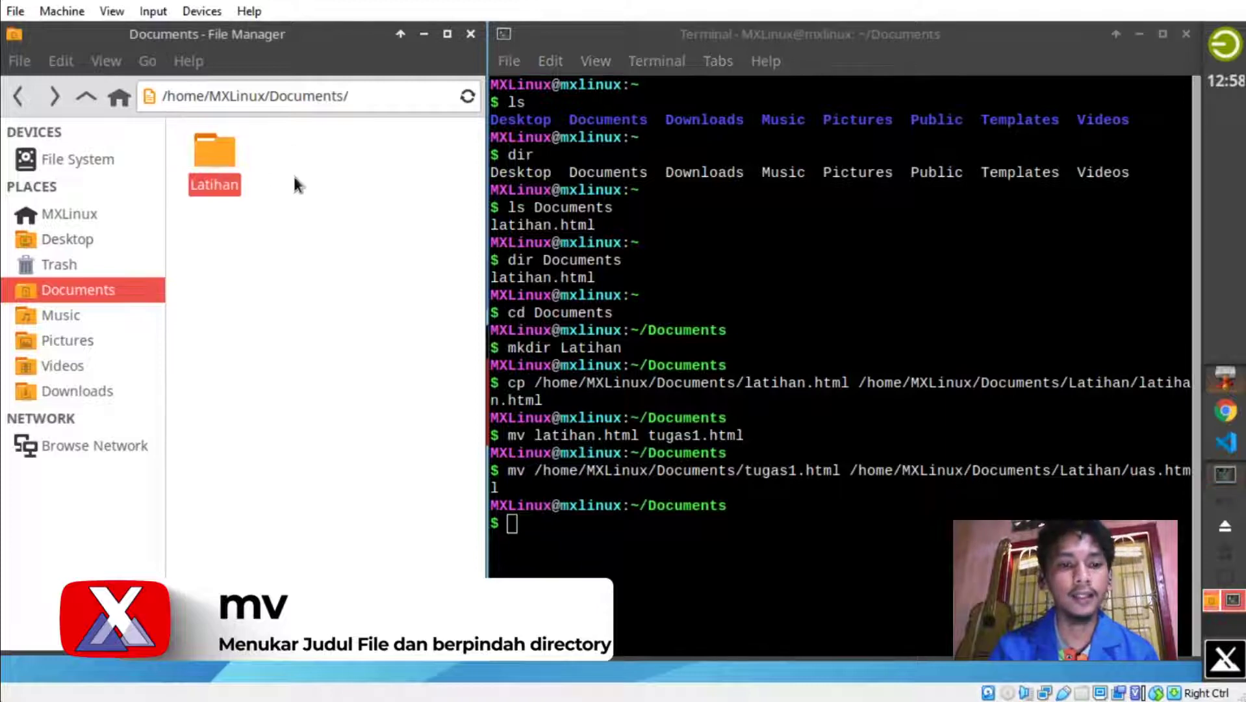
pyautogui.doubleClick(227, 156)
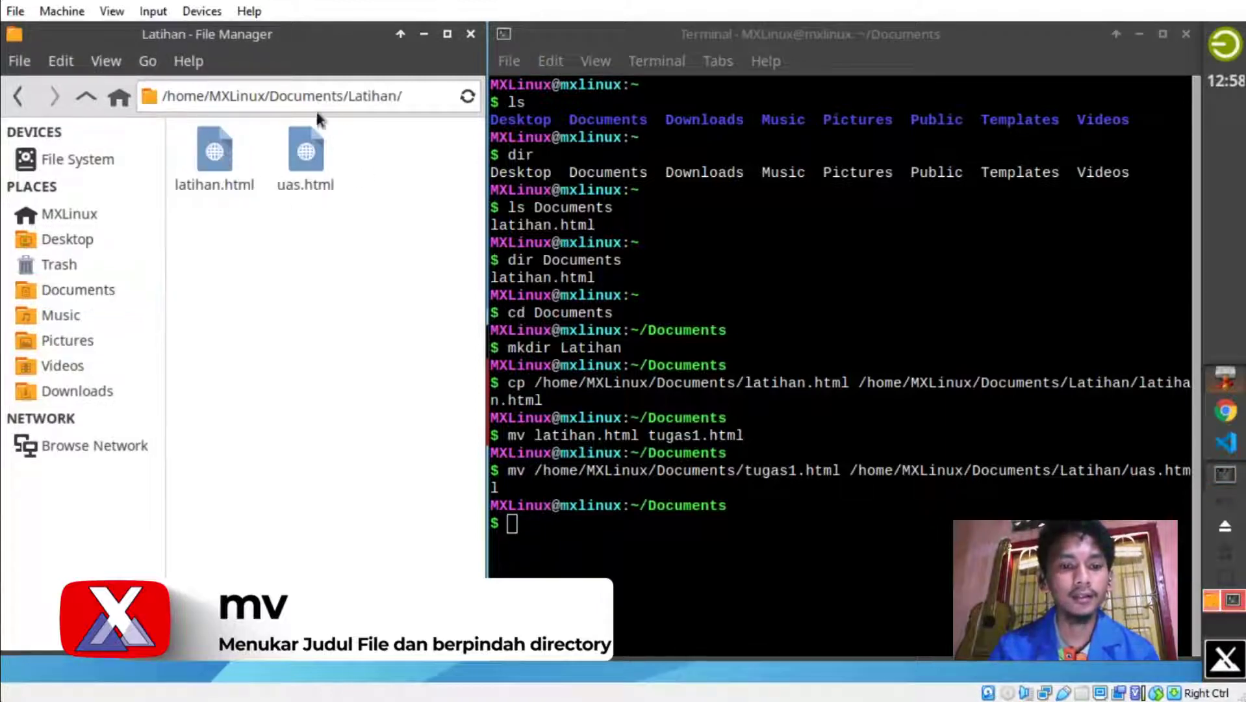
pyautogui.moveTo(361, 228); pyautogui.dragTo(277, 133)
pyautogui.click(328, 320)
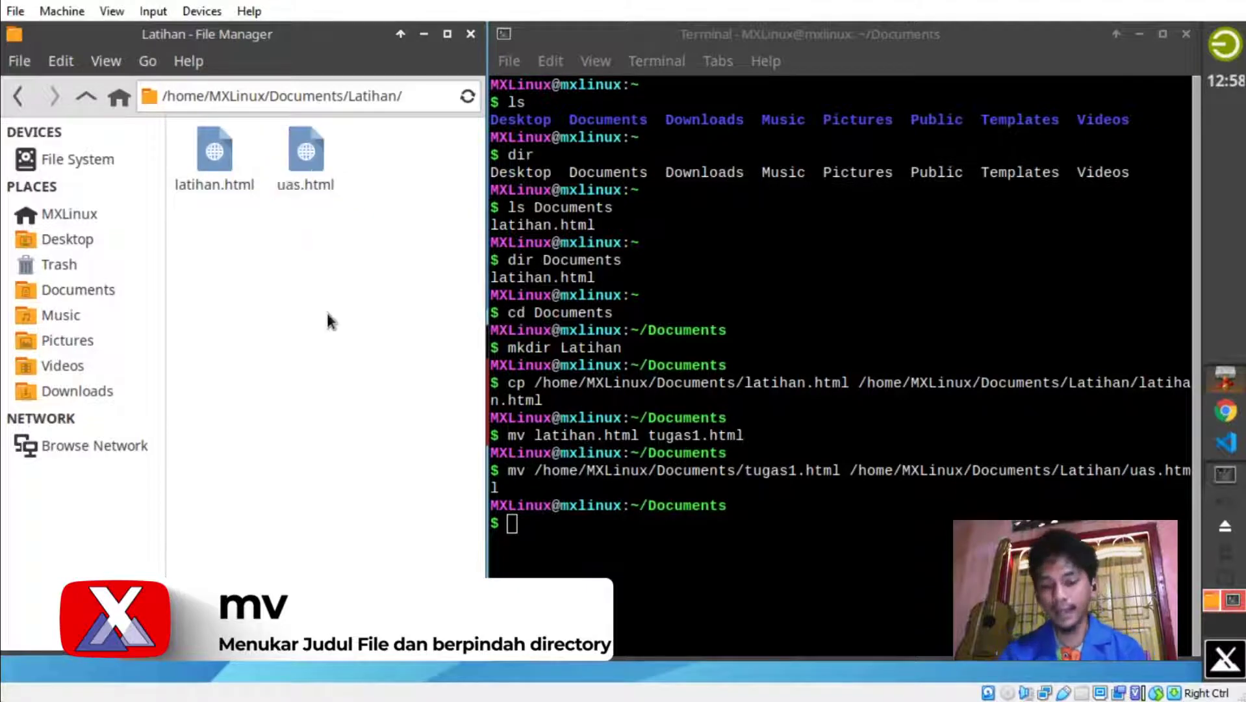
pyautogui.click(546, 526)
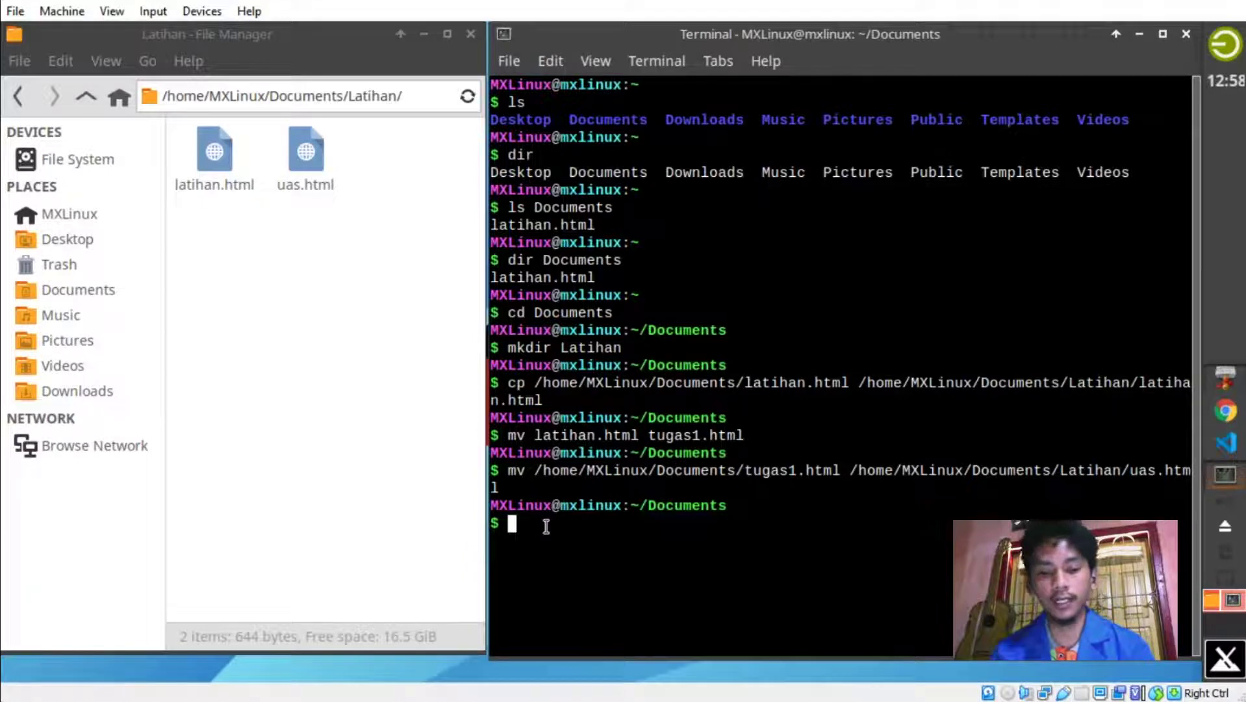
# Run cd .. to go back to the home directory and show the MXLinux home folder in the file manager.
pyautogui.write('cd')
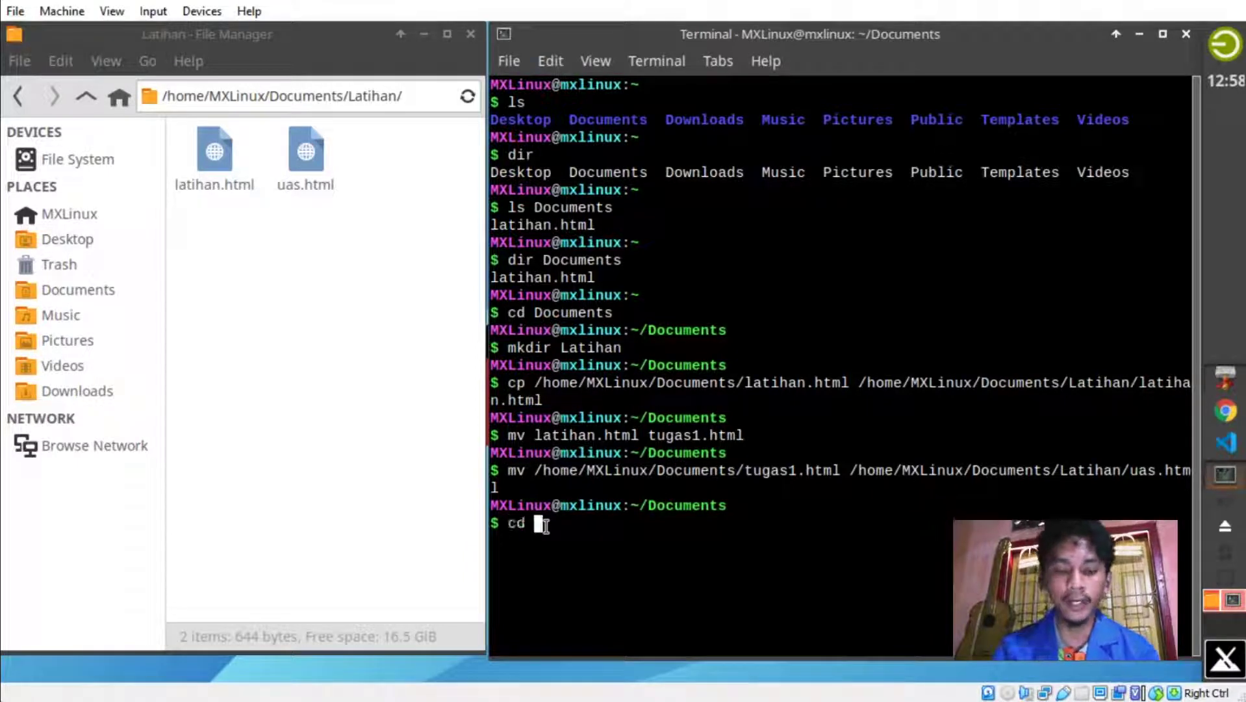
pyautogui.write(' ..')
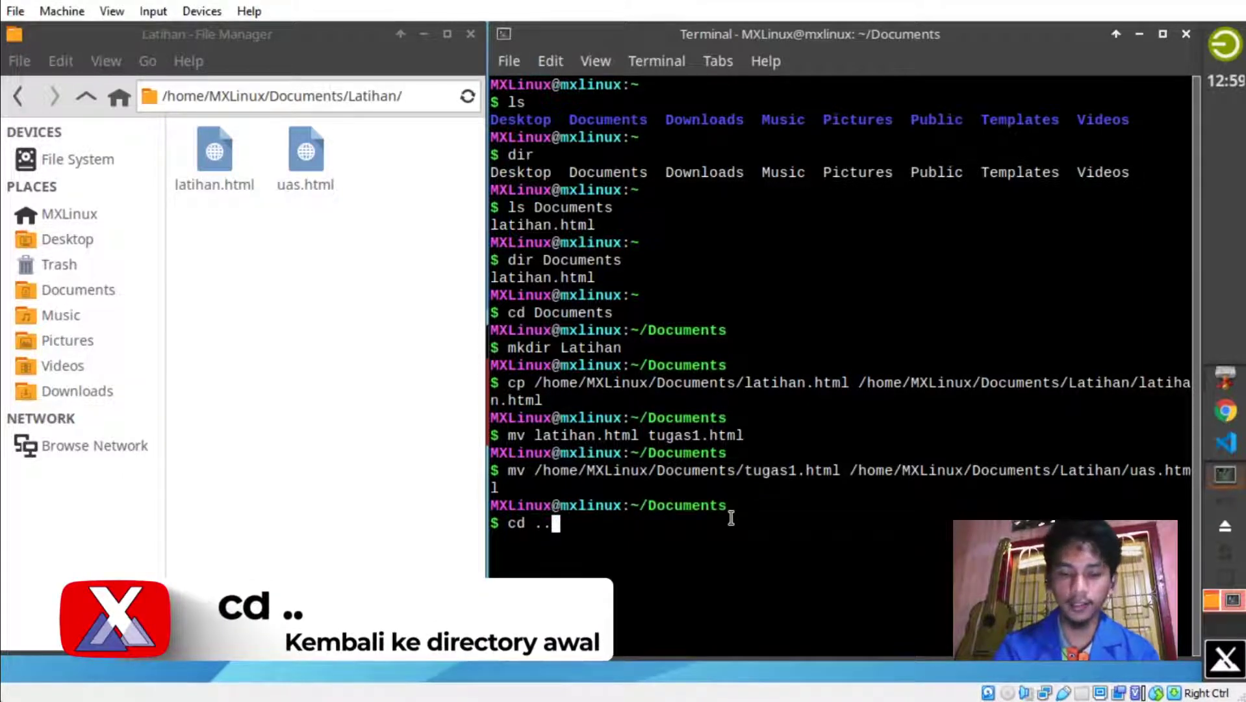
pyautogui.press('Return')
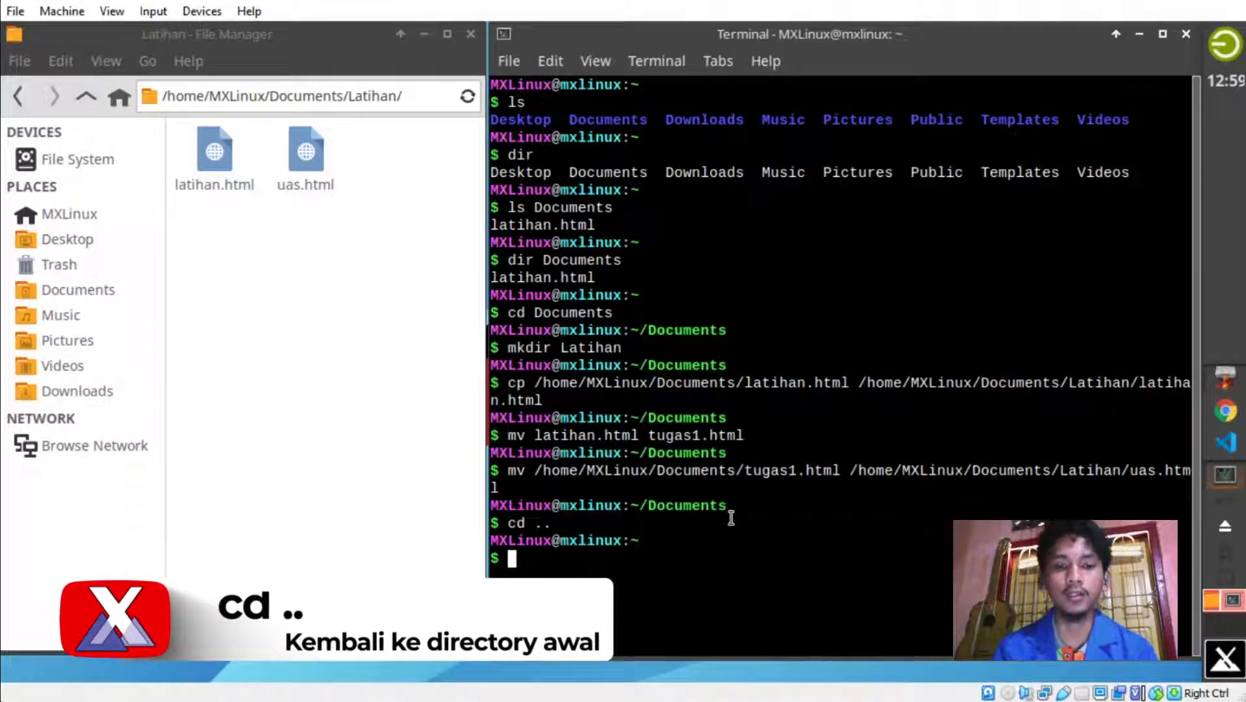
pyautogui.click(57, 214)
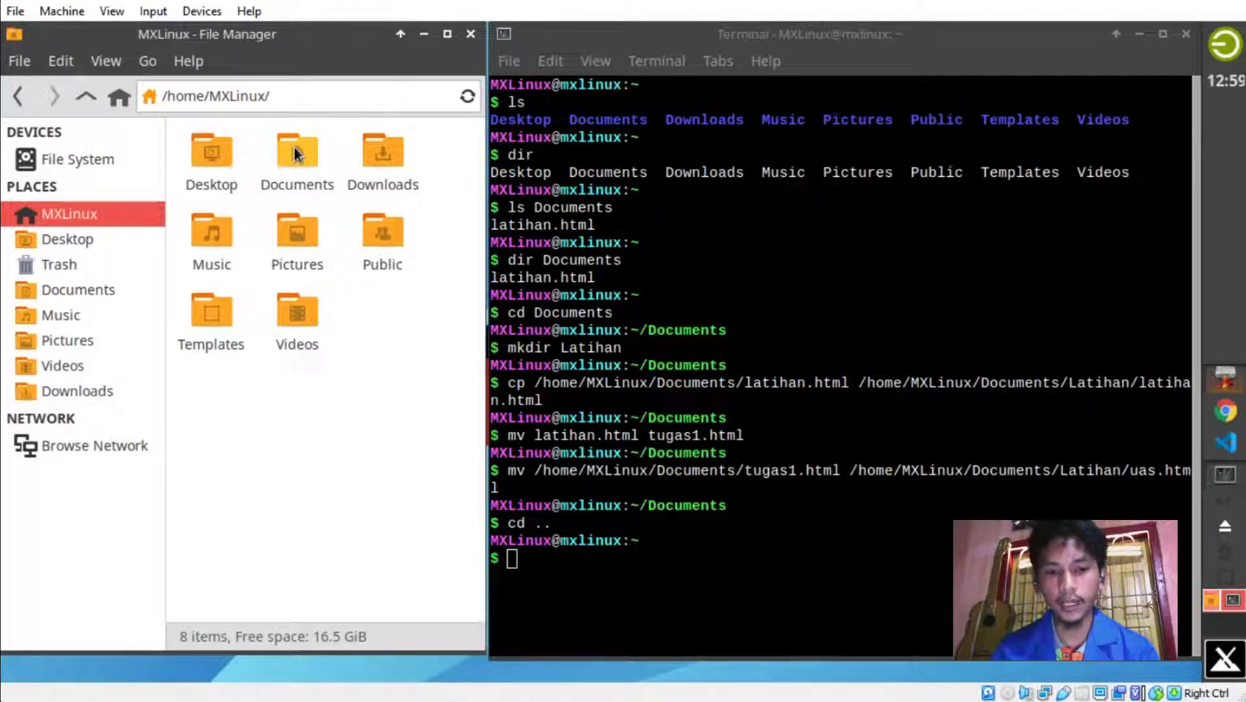
pyautogui.write('ps')
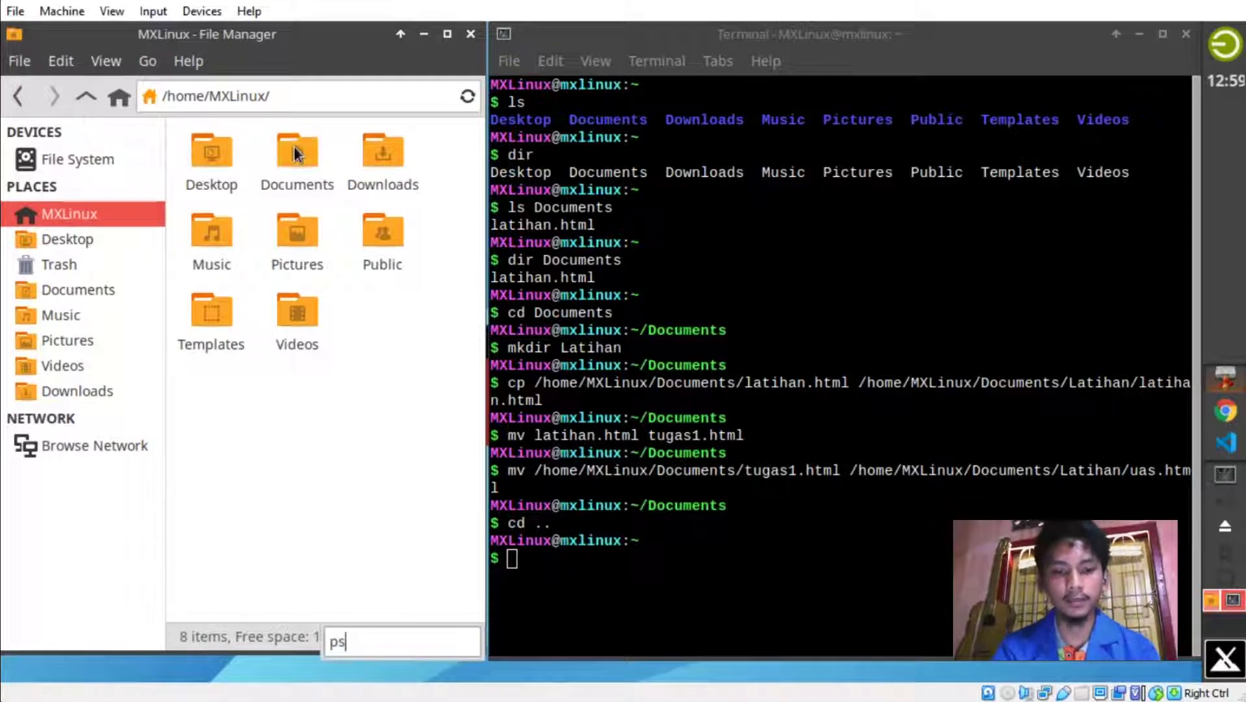
pyautogui.press('BackSpace')
pyautogui.write('i')
pyautogui.press('BackSpace')
pyautogui.press('BackSpace')
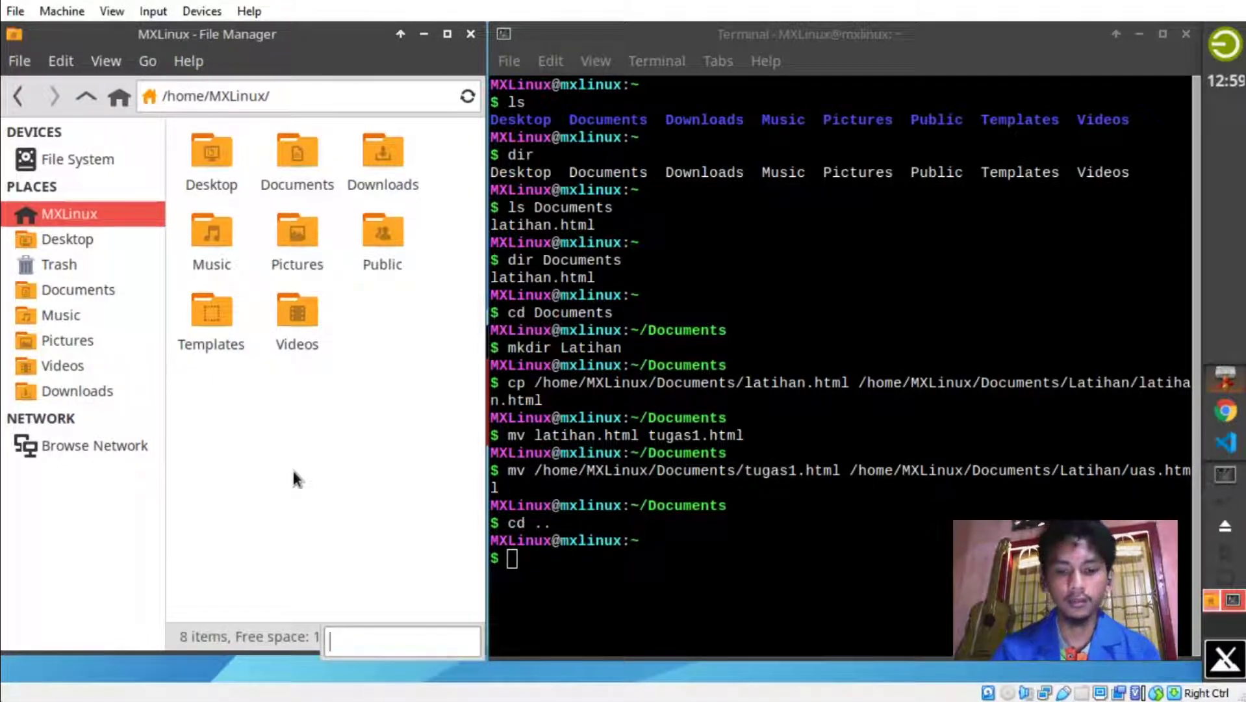
pyautogui.click(674, 593)
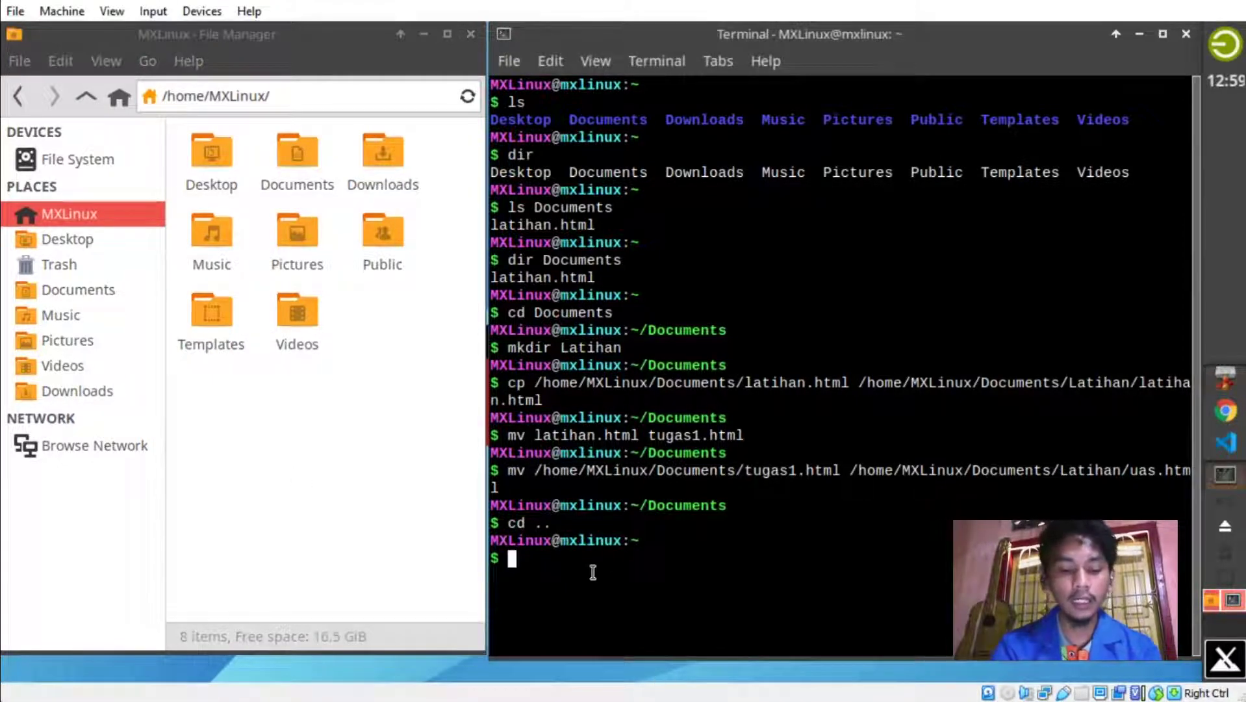
# Run ps -aux and scroll through the resulting list of all running processes.
pyautogui.write('ps')
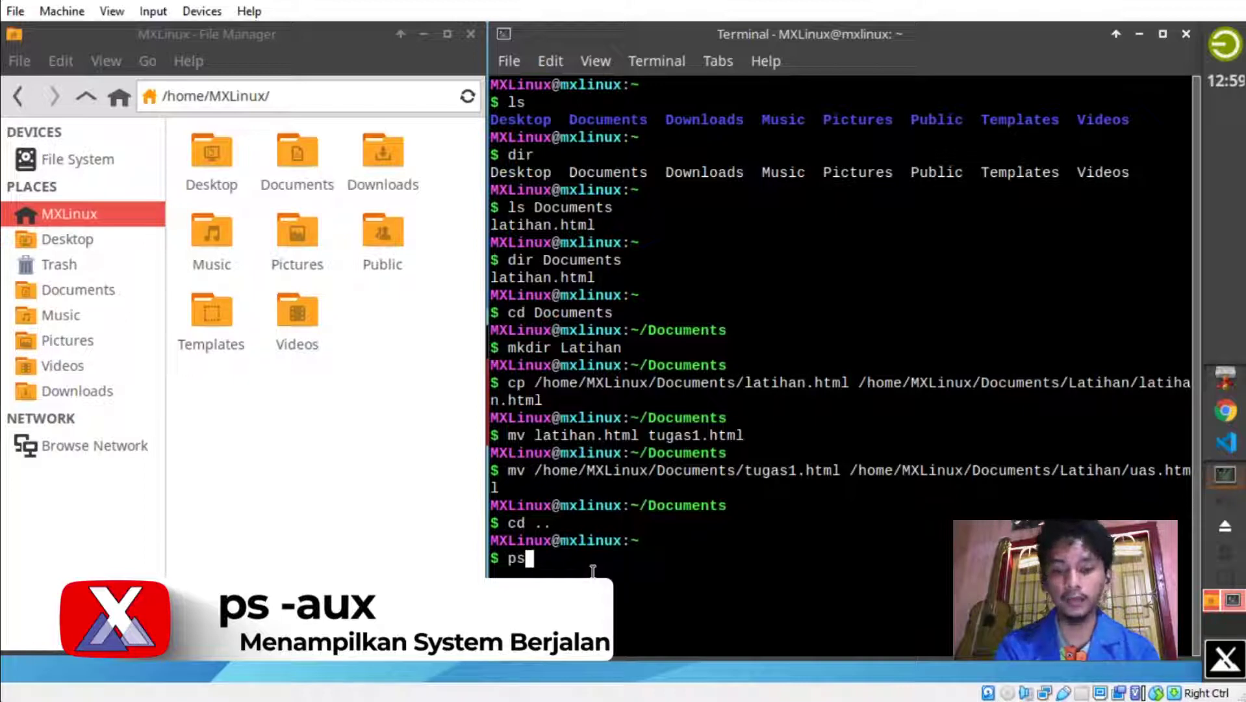
pyautogui.write('-aux')
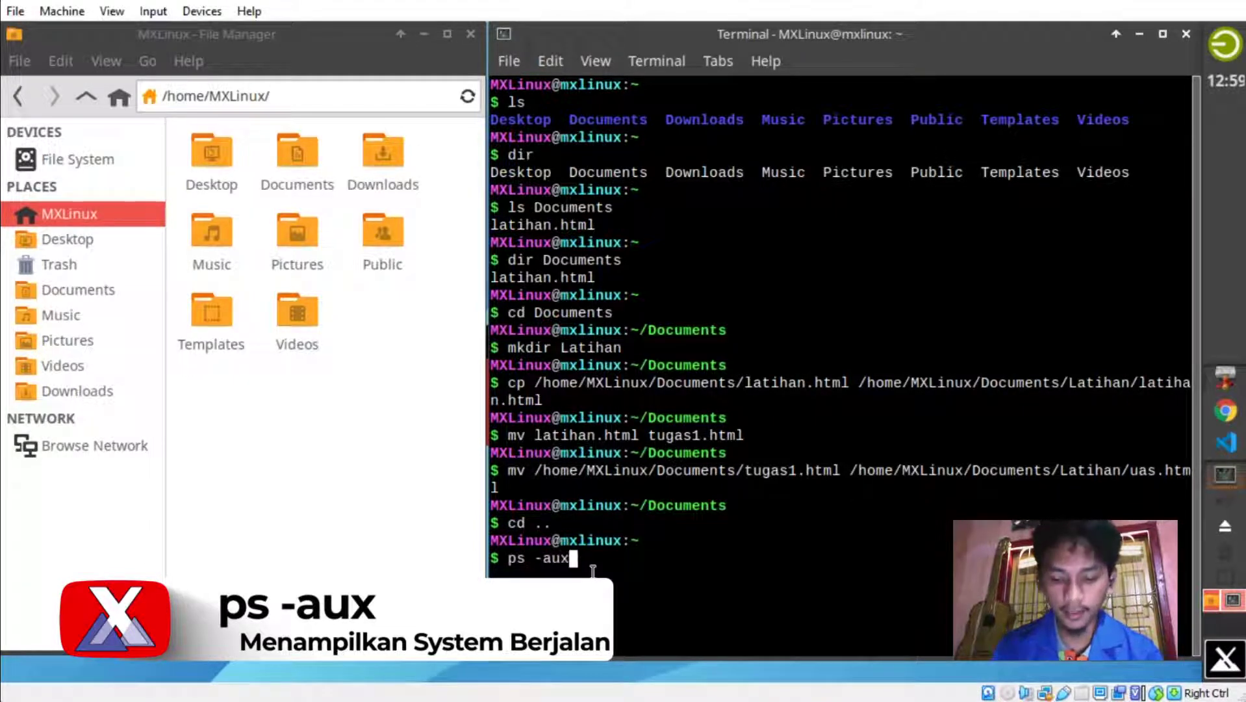
pyautogui.press('Return')
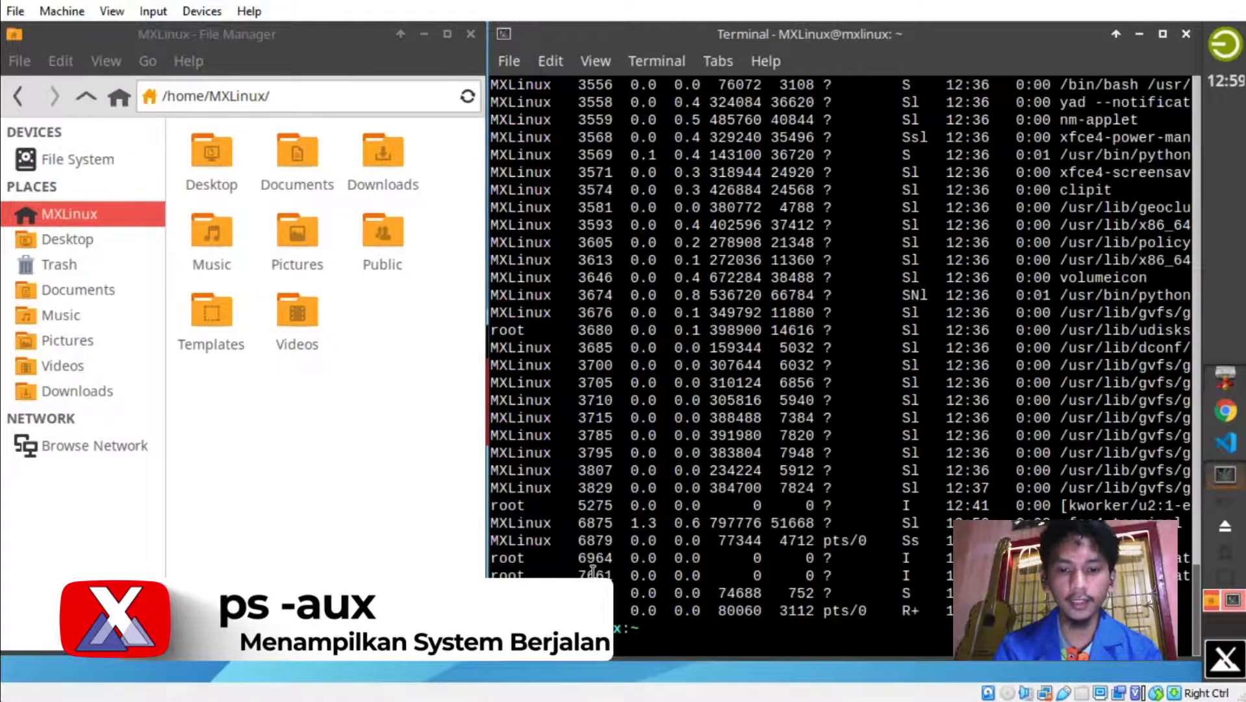
pyautogui.scroll(10, 888, 466)
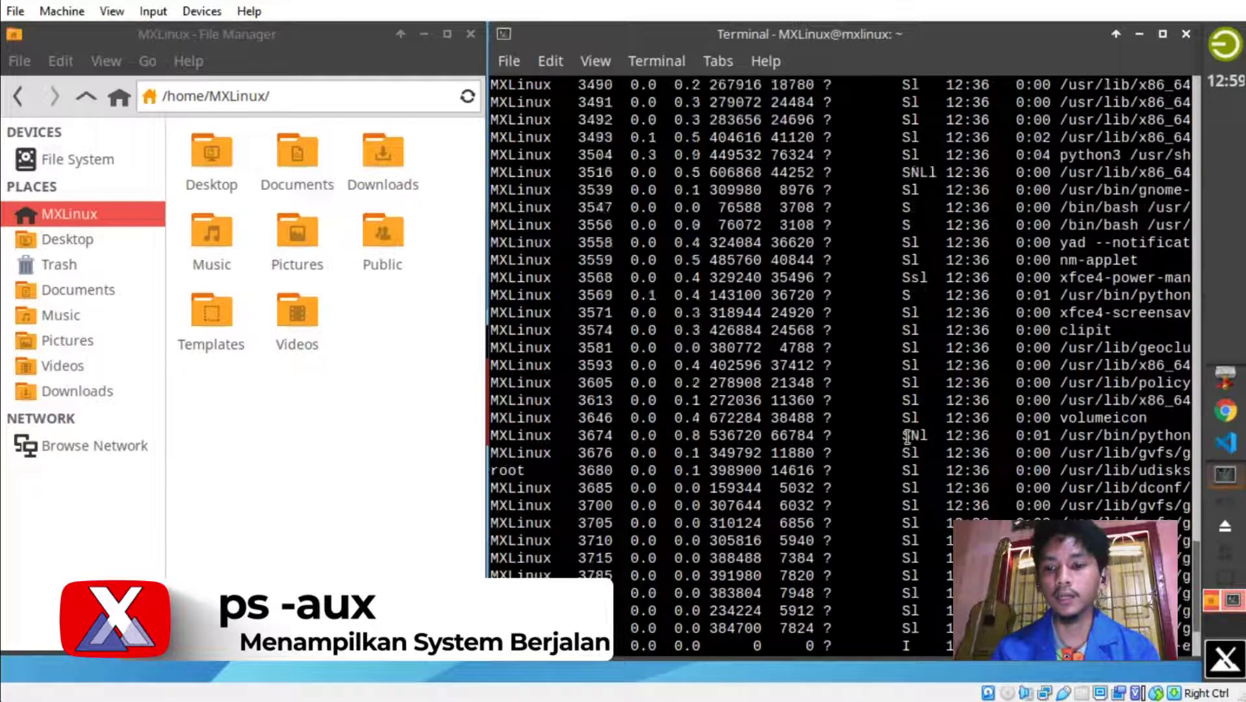
pyautogui.scroll(20, 907, 436)
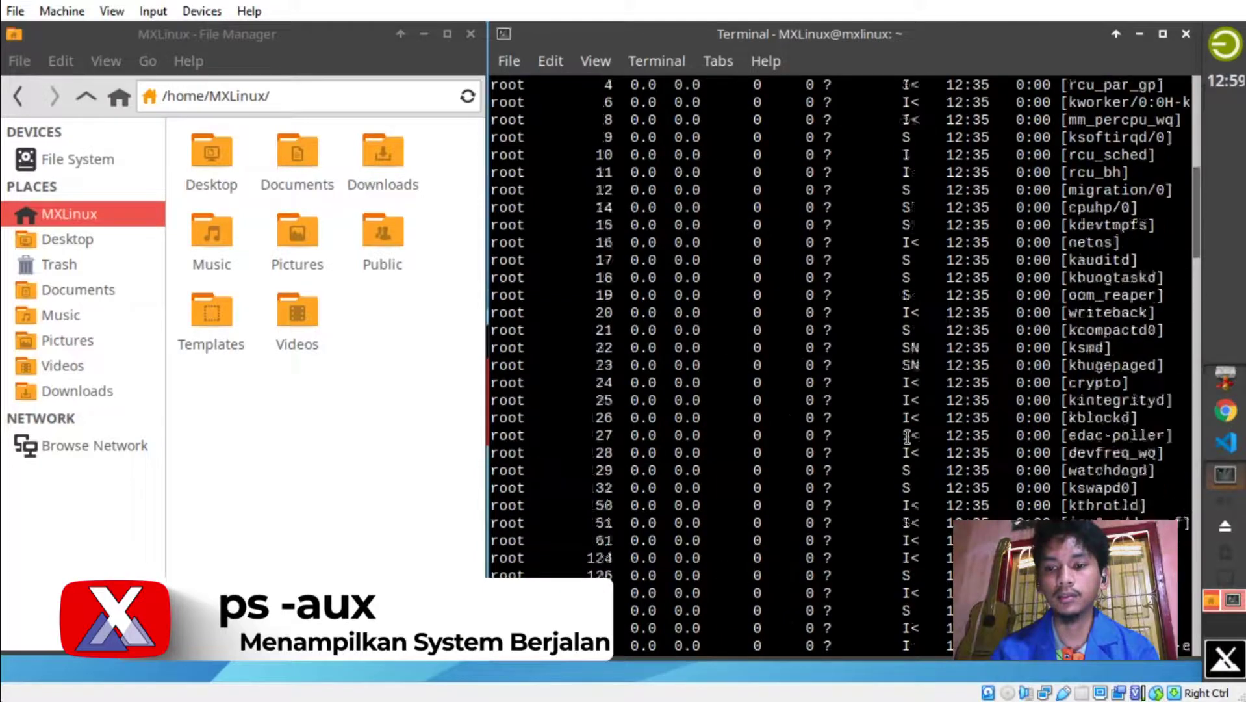
pyautogui.scroll(-20, 907, 436)
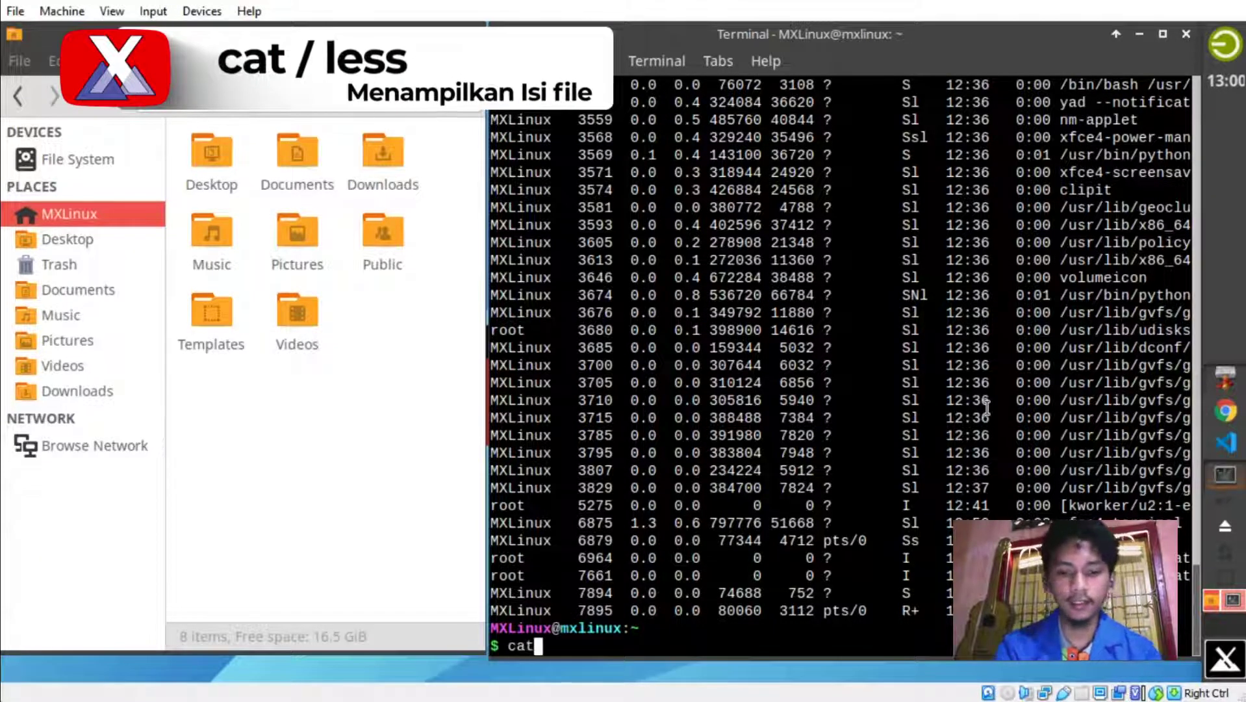
# Print /home/MXLinux/Documents/Latihan/latihan.html with cat, locating the Latihan folder in the file manager.
pyautogui.write('ss')
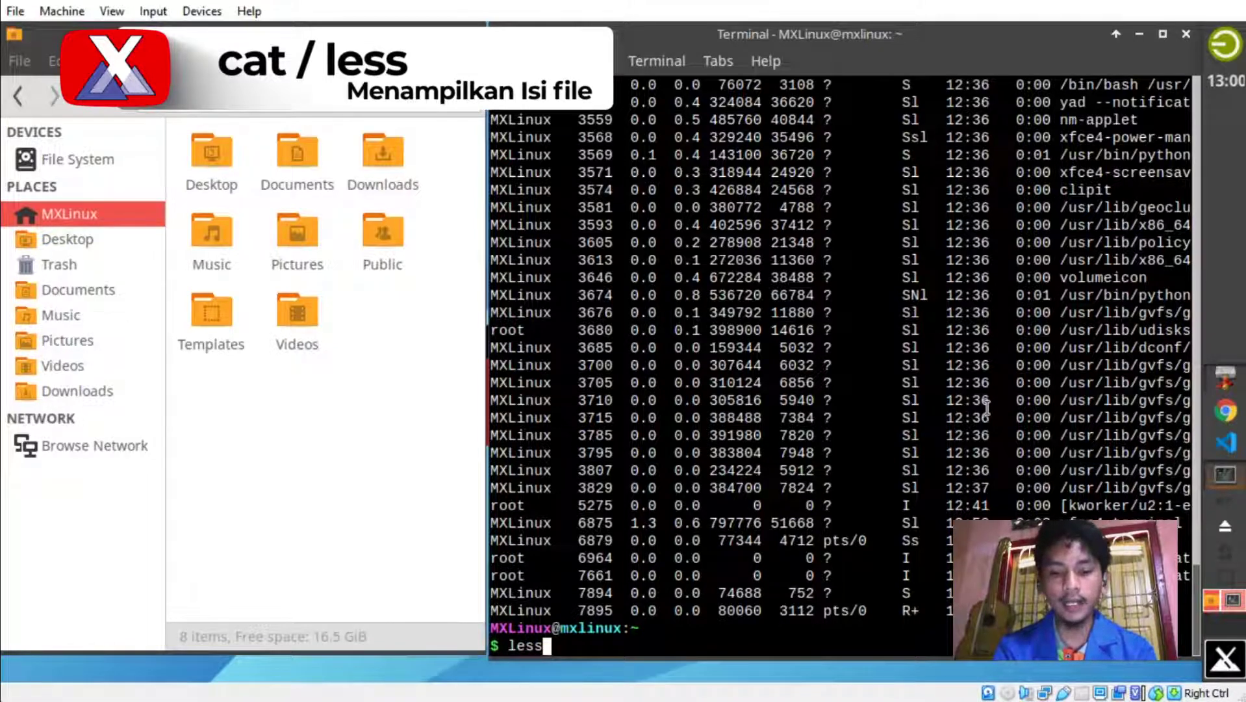
pyautogui.press('BackSpace')
pyautogui.press('BackSpace')
pyautogui.press('BackSpace')
pyautogui.press('BackSpace')
pyautogui.write('cat')
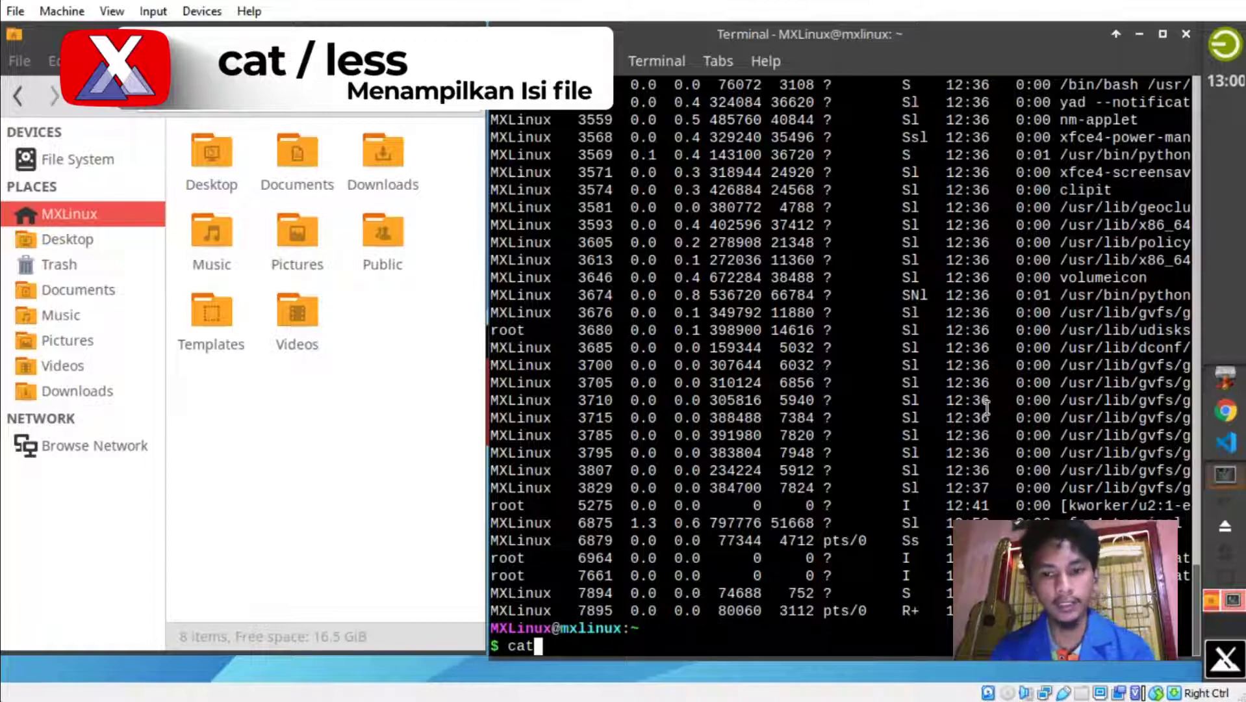
pyautogui.write(' /')
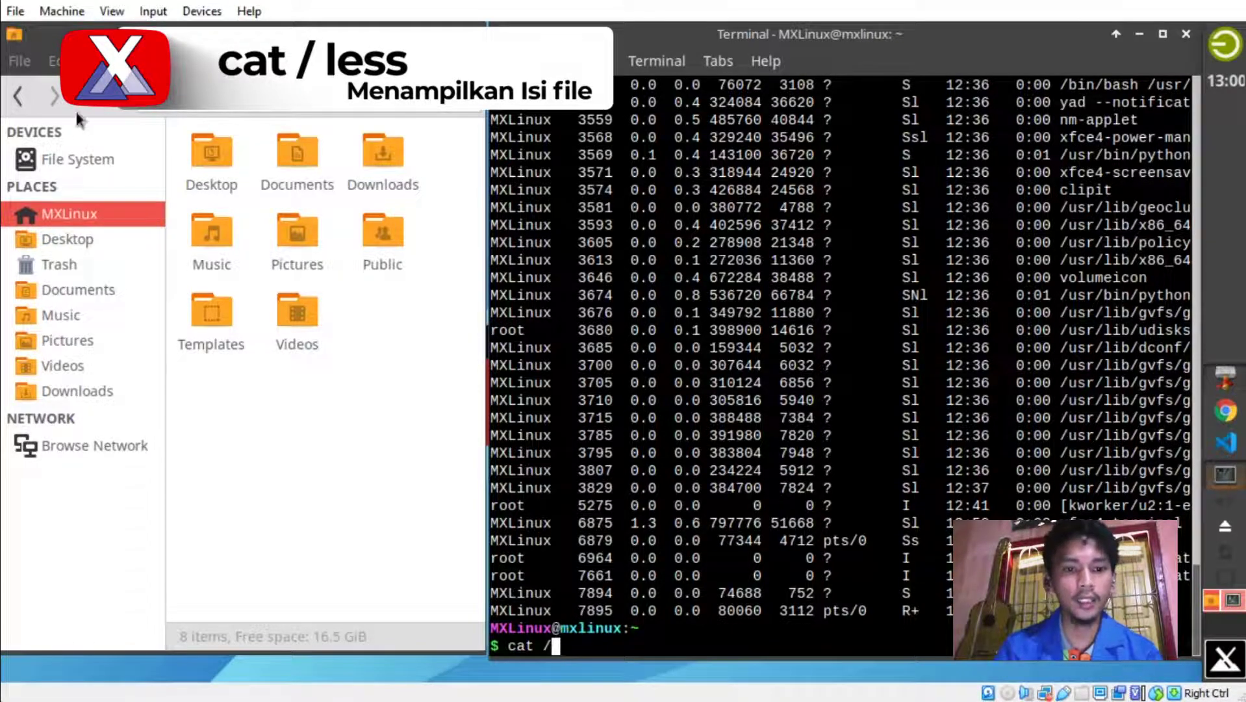
pyautogui.doubleClick(297, 153)
pyautogui.click(191, 164)
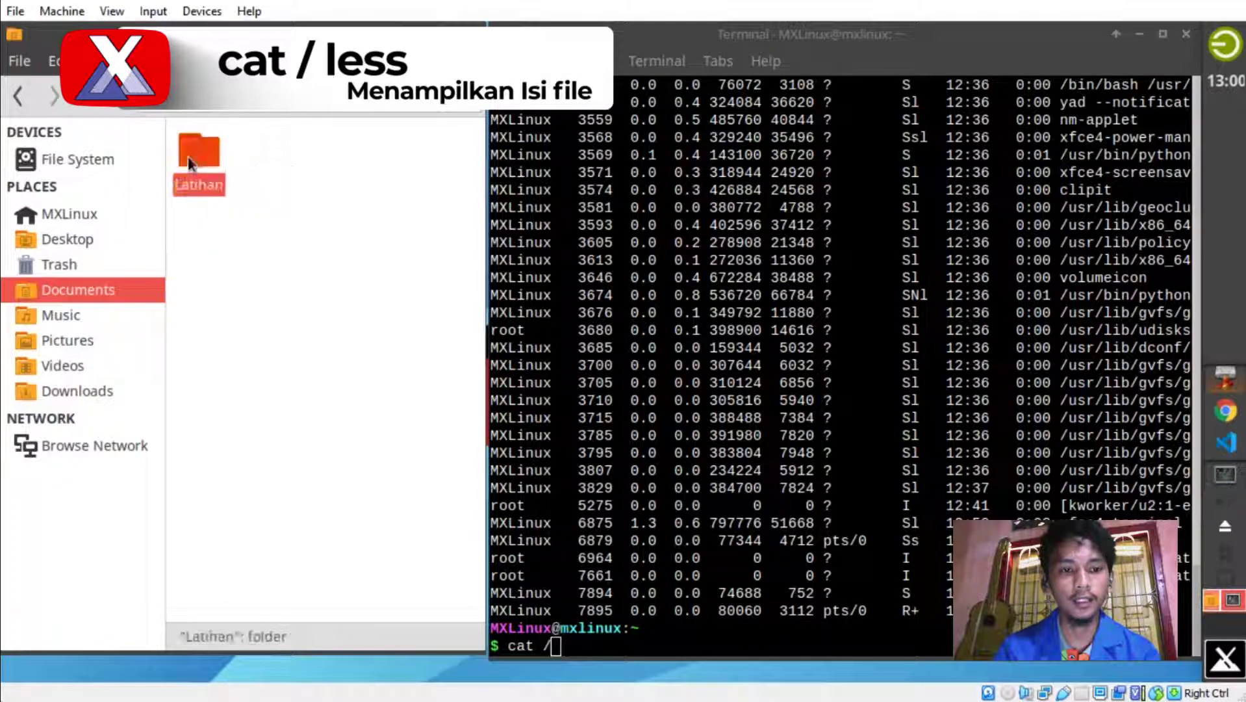
pyautogui.doubleClick(203, 167)
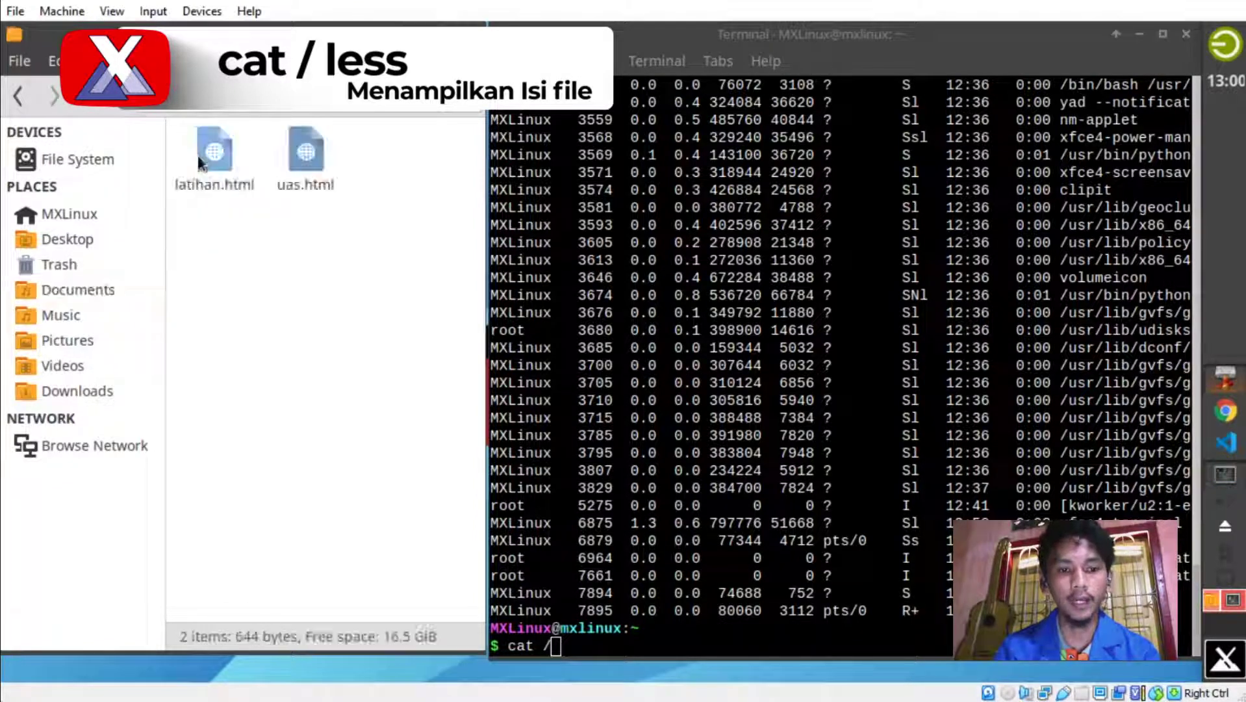
pyautogui.click(636, 651)
pyautogui.write('cat /home/M')
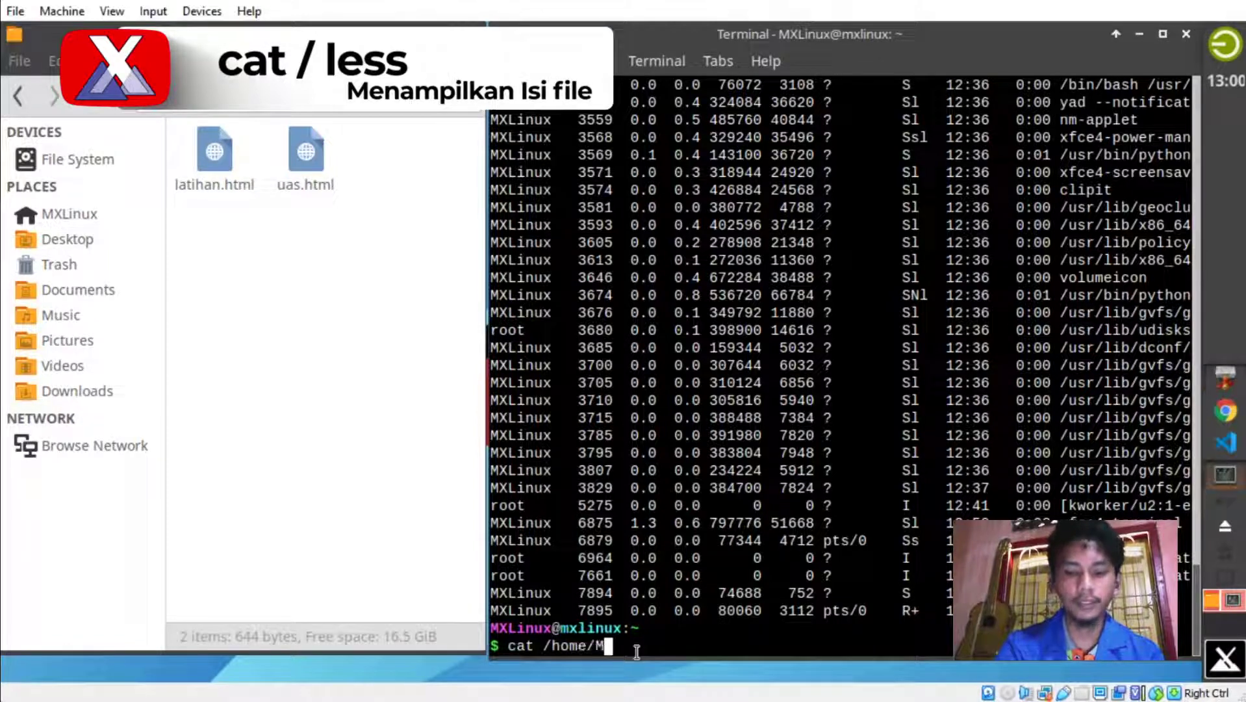
pyautogui.write('XLinux')
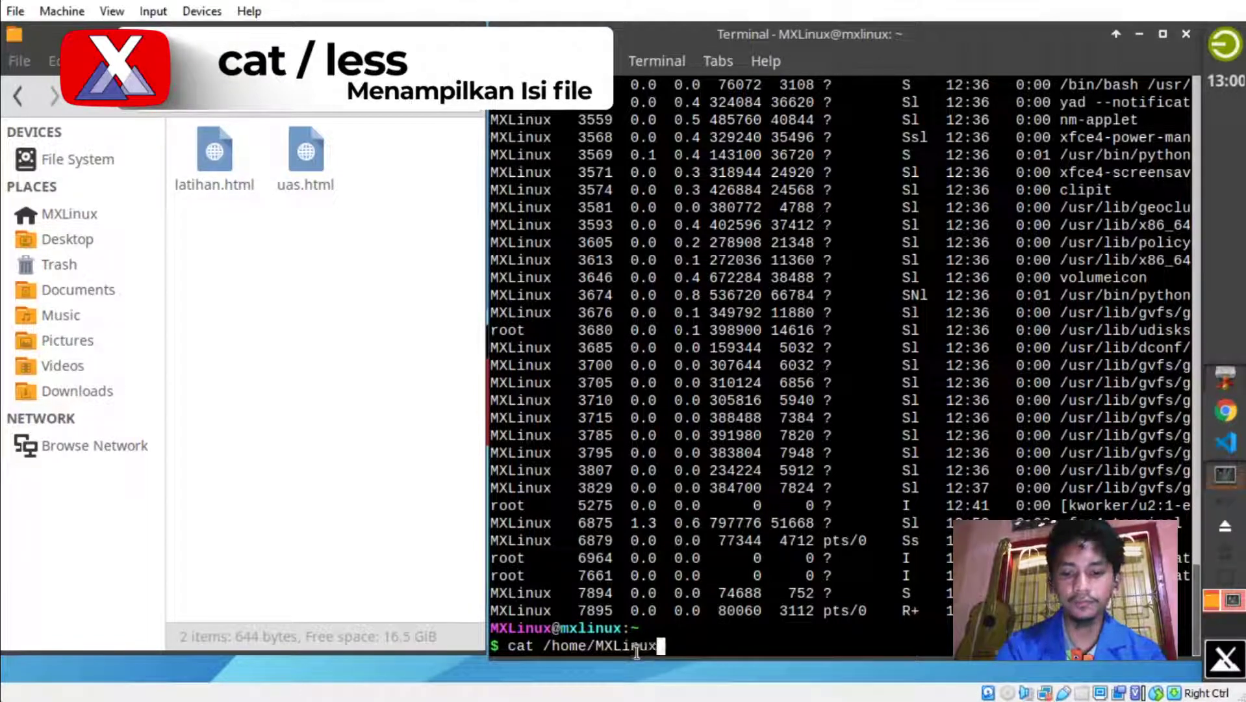
pyautogui.write('/')
pyautogui.write('Do')
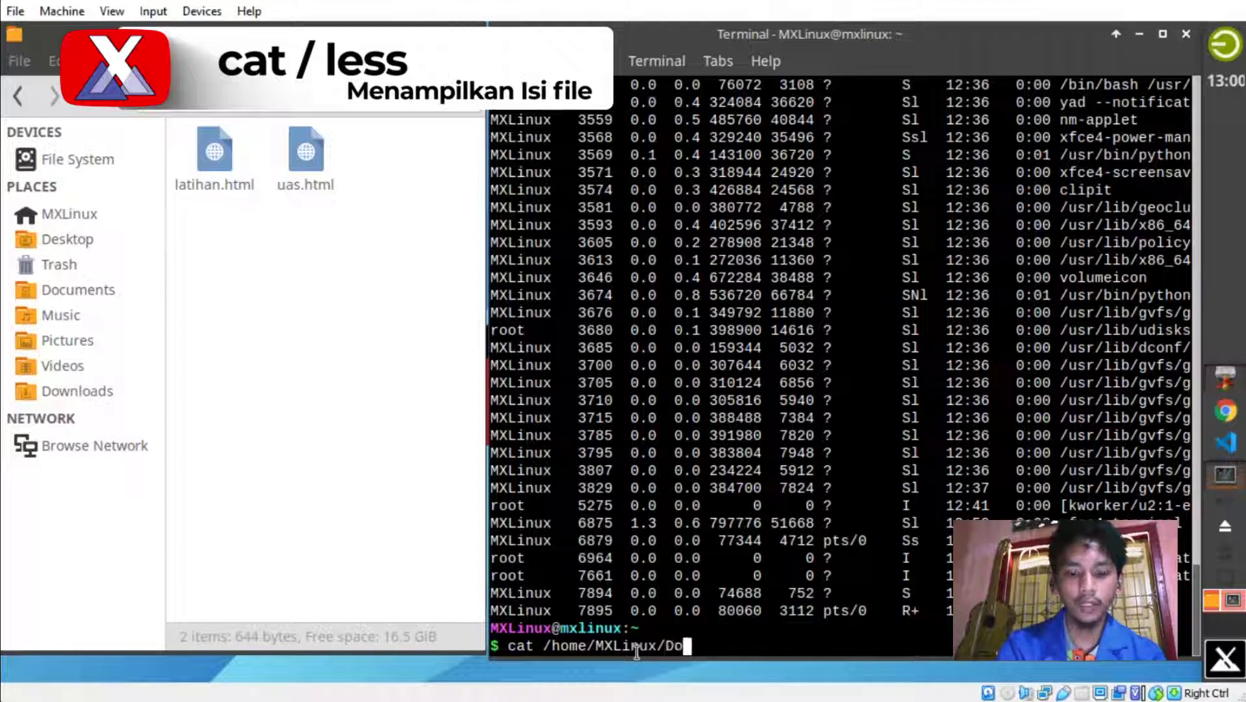
pyautogui.write('cuments/Latihan')
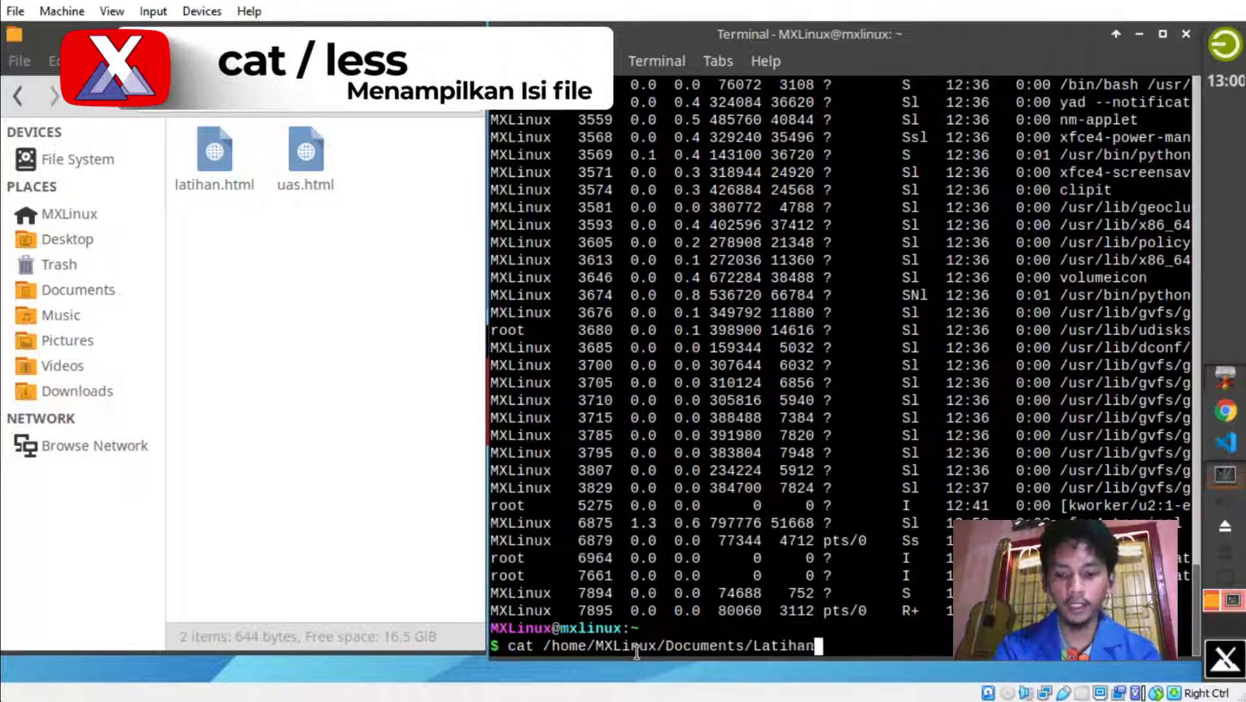
pyautogui.write('/latihan.html')
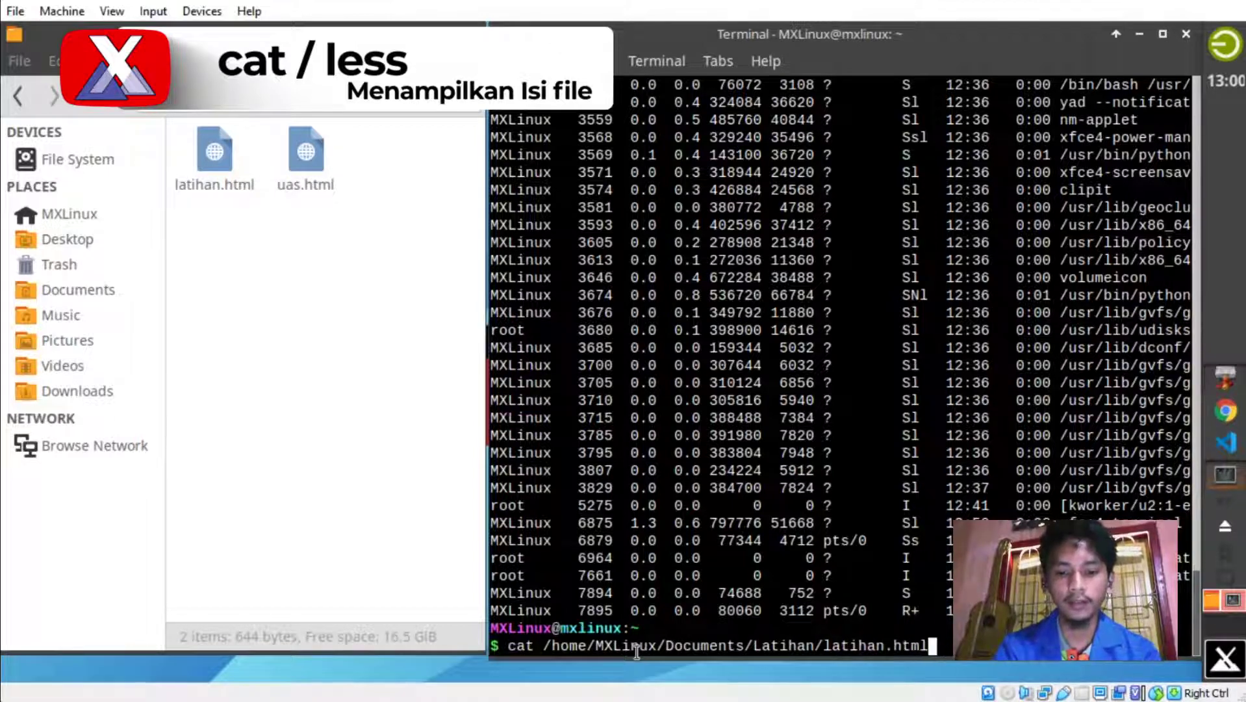
pyautogui.press('Return')
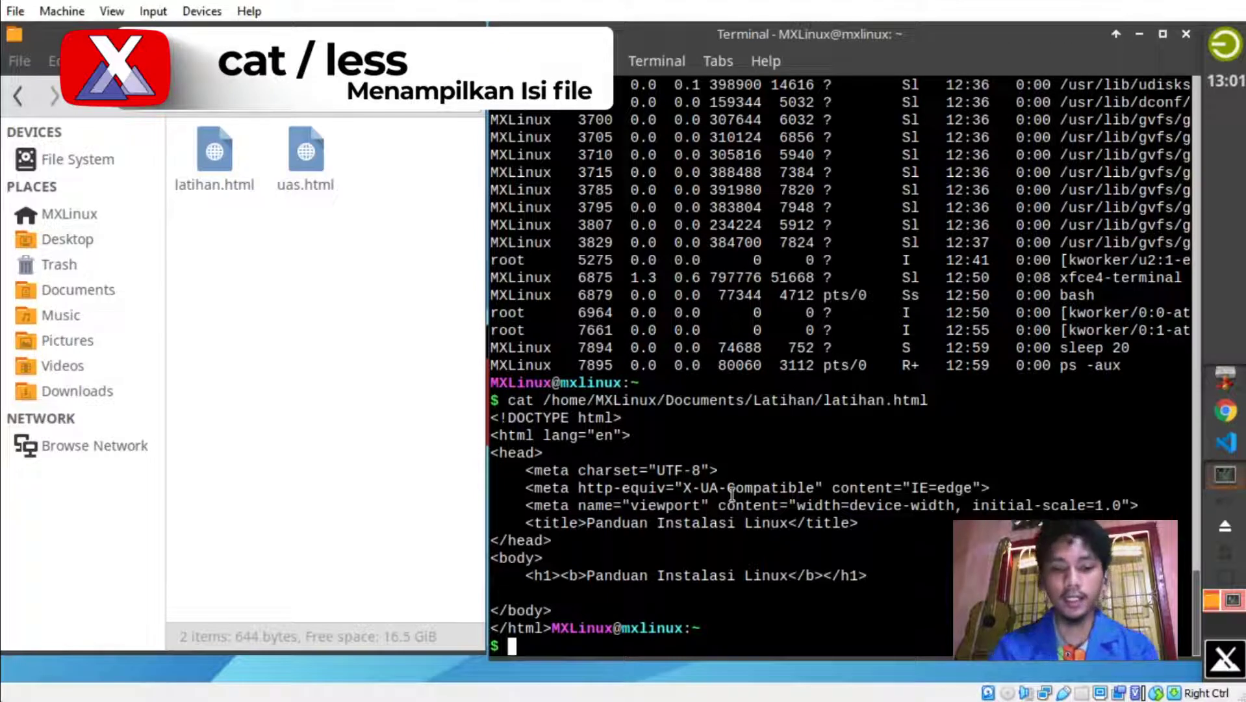
# Open /home/MXLinux/Documents/Latihan/uas.html in less and highlight its HTML lines.
pyautogui.write('less')
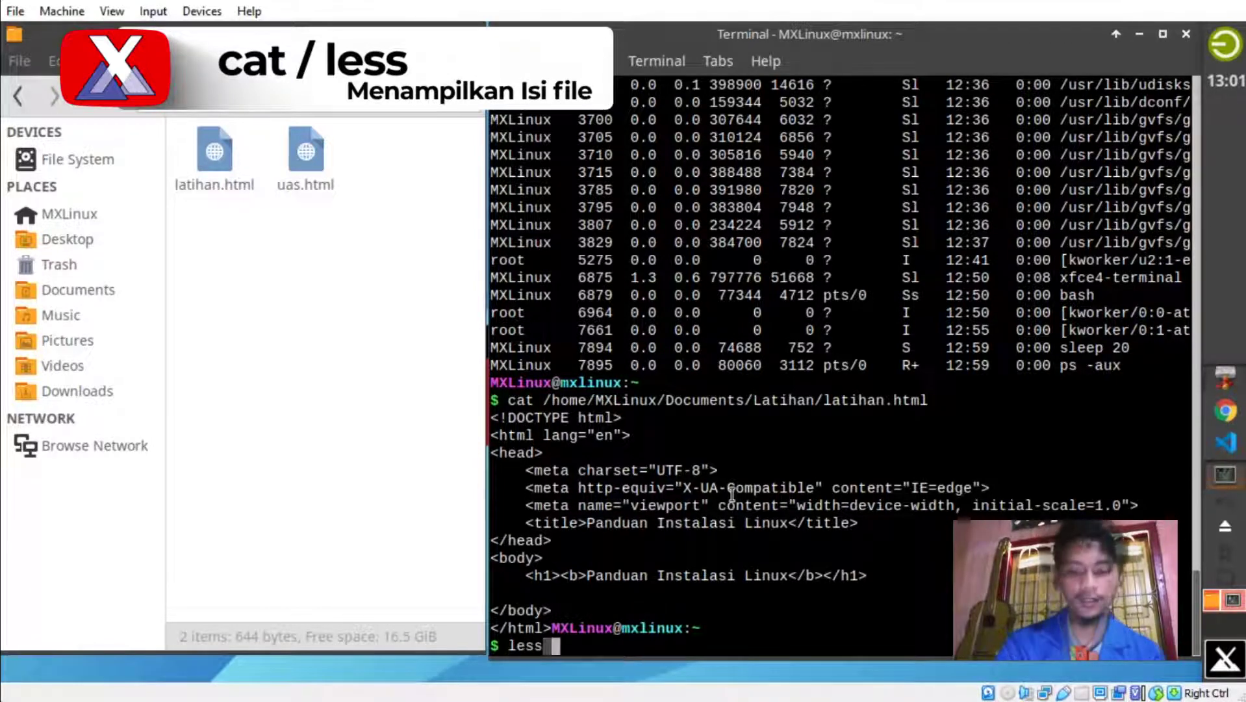
pyautogui.write(' /home/M')
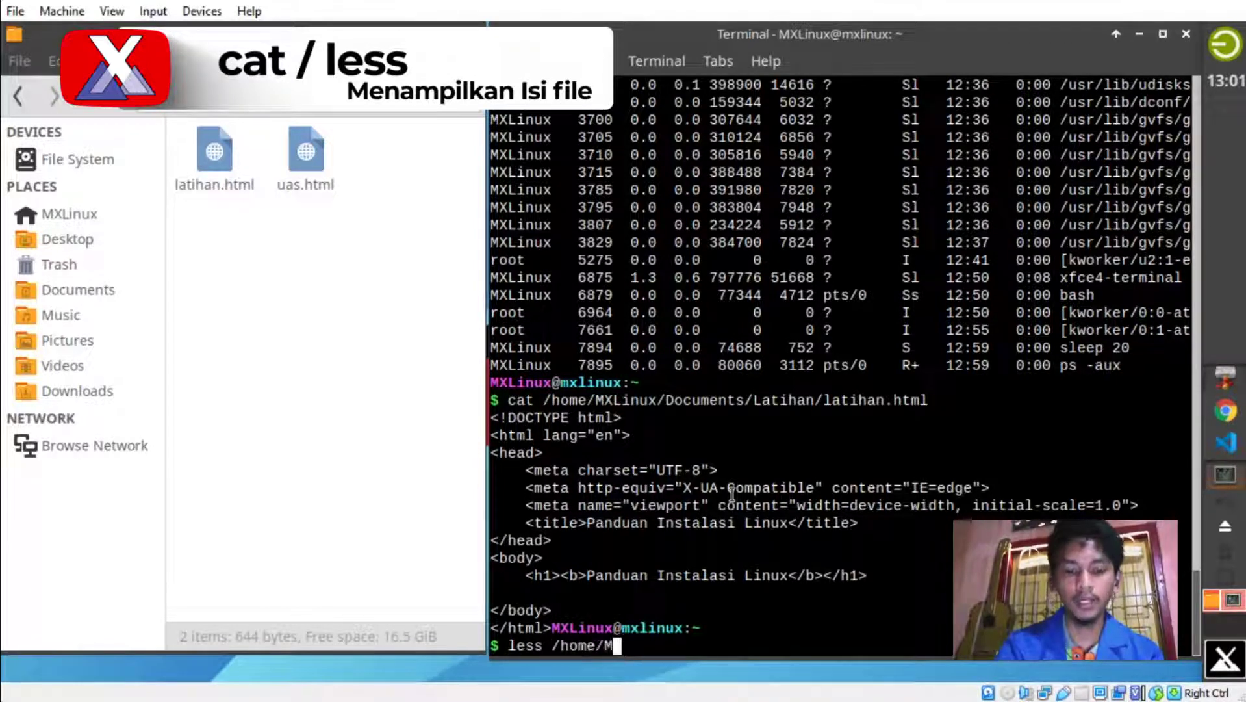
pyautogui.write('XLinux')
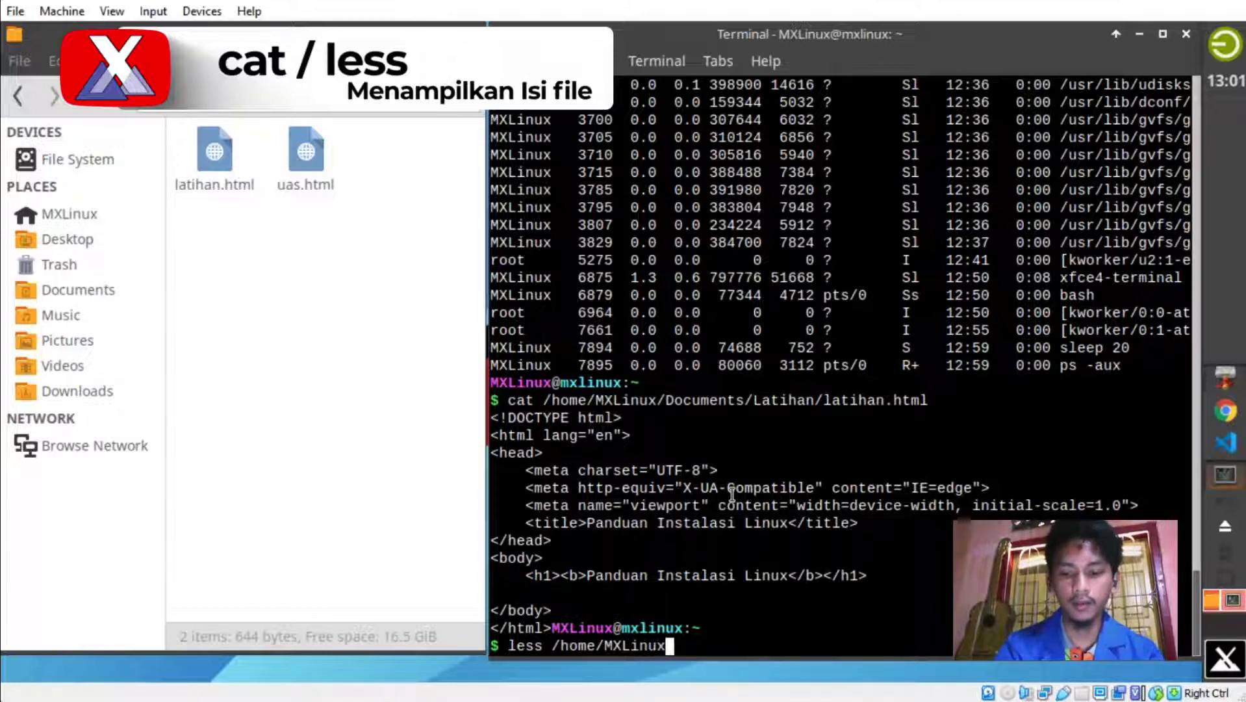
pyautogui.write('/Documen')
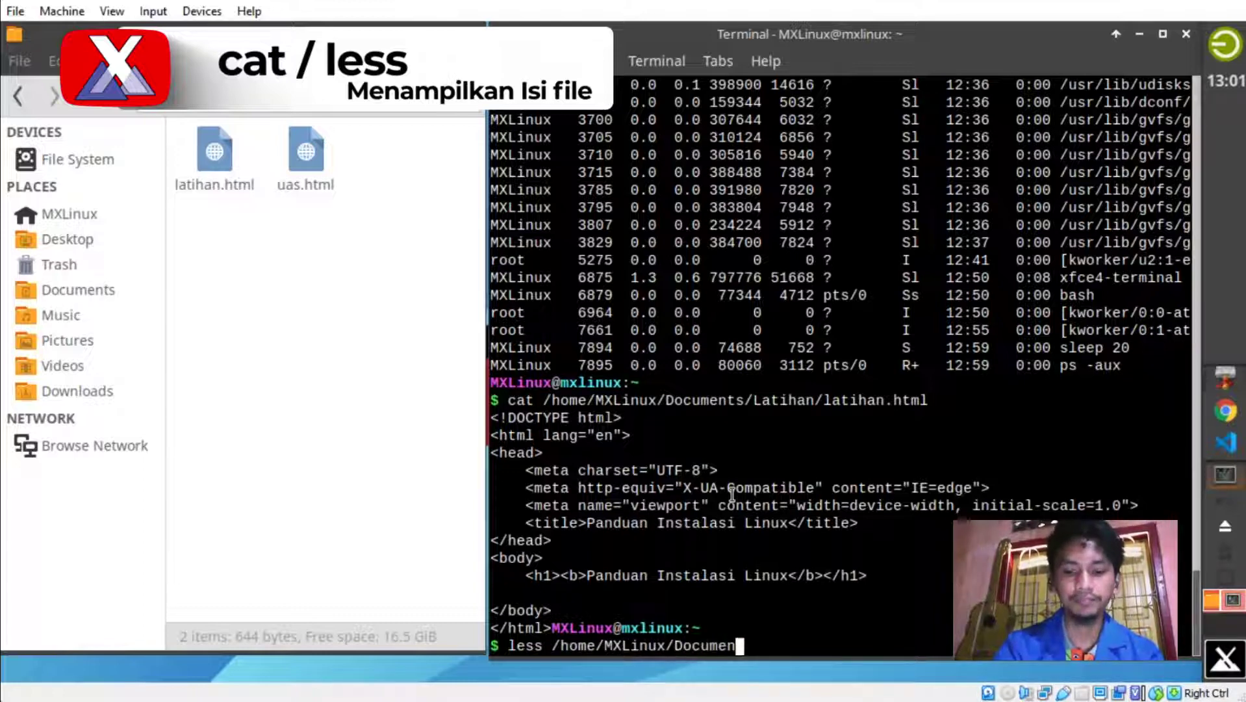
pyautogui.write('ts/L')
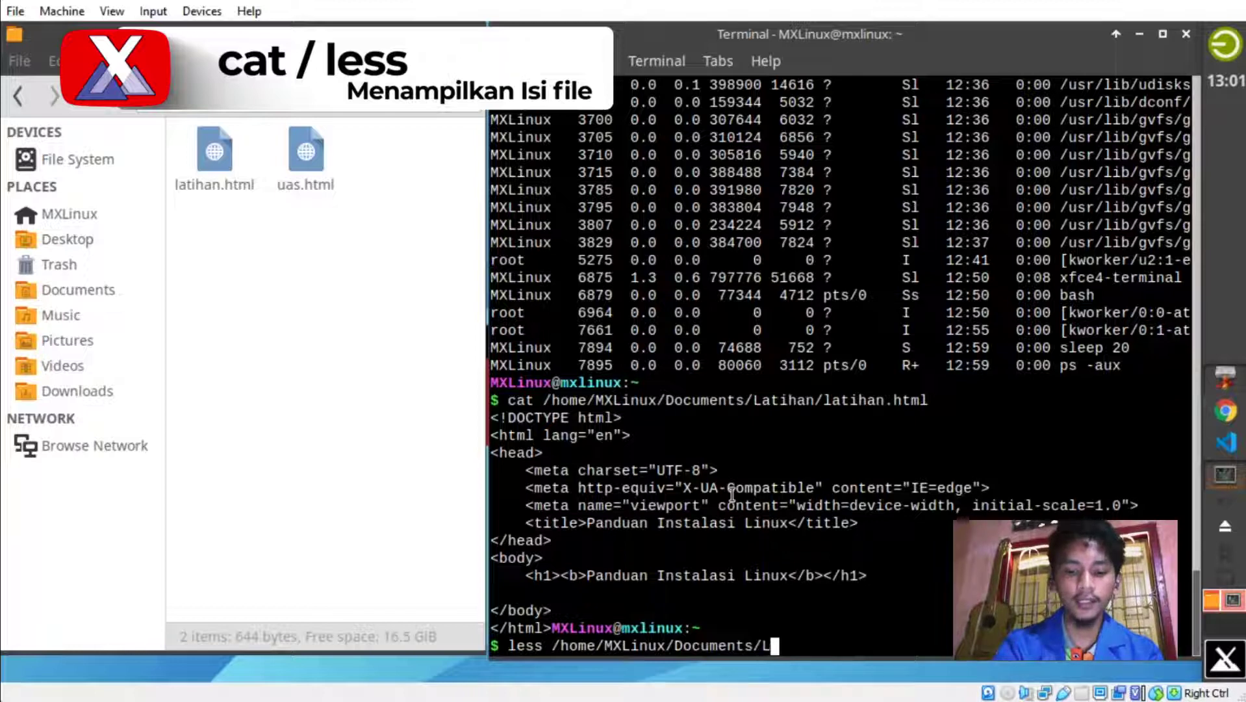
pyautogui.write('atihan/ua')
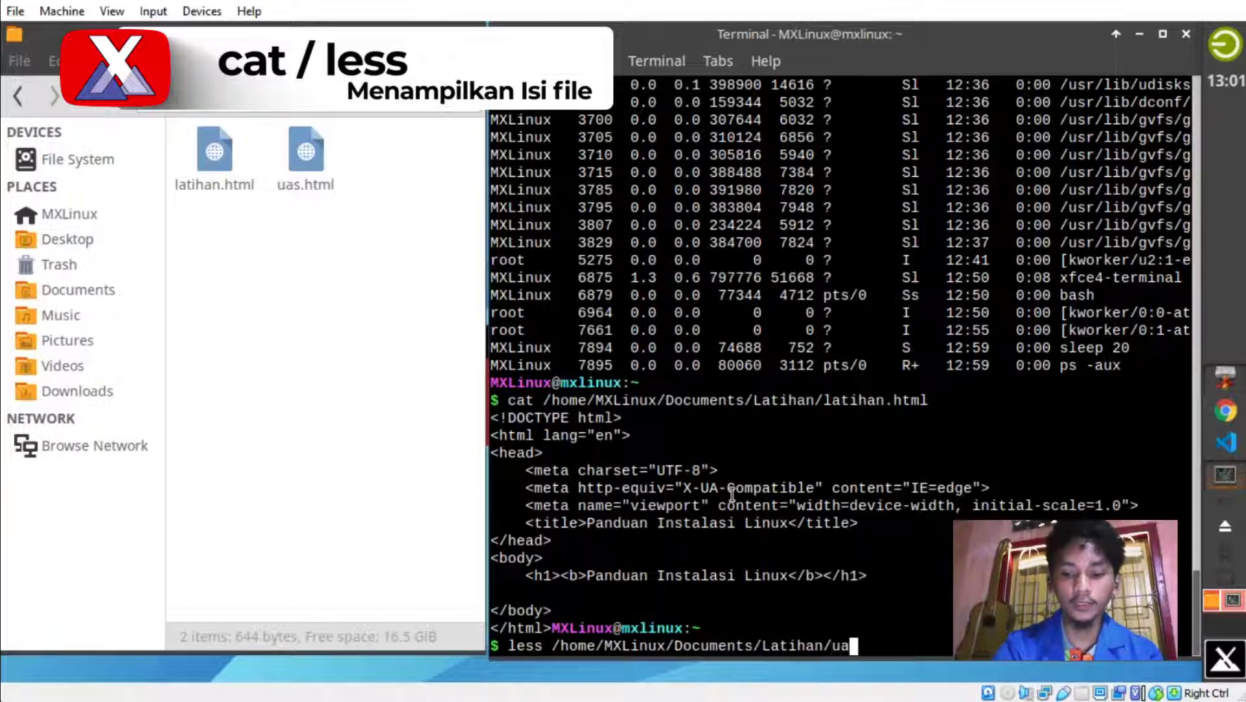
pyautogui.write('s.html')
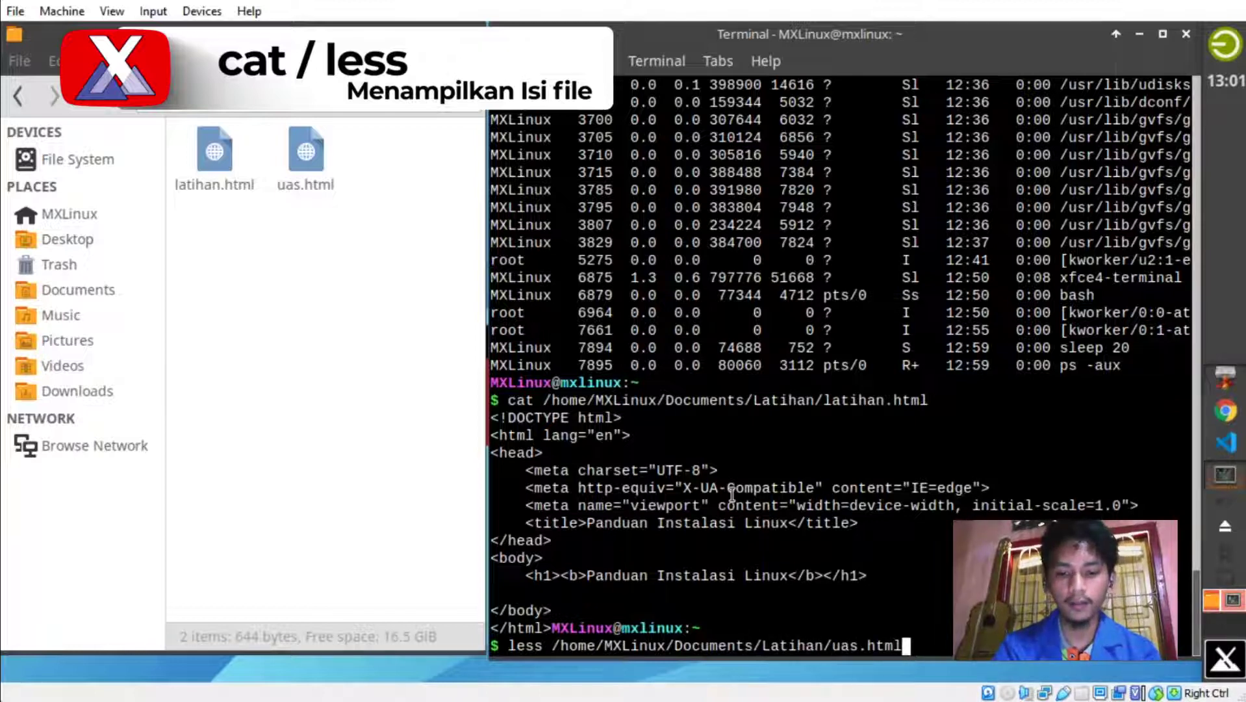
pyautogui.press('Return')
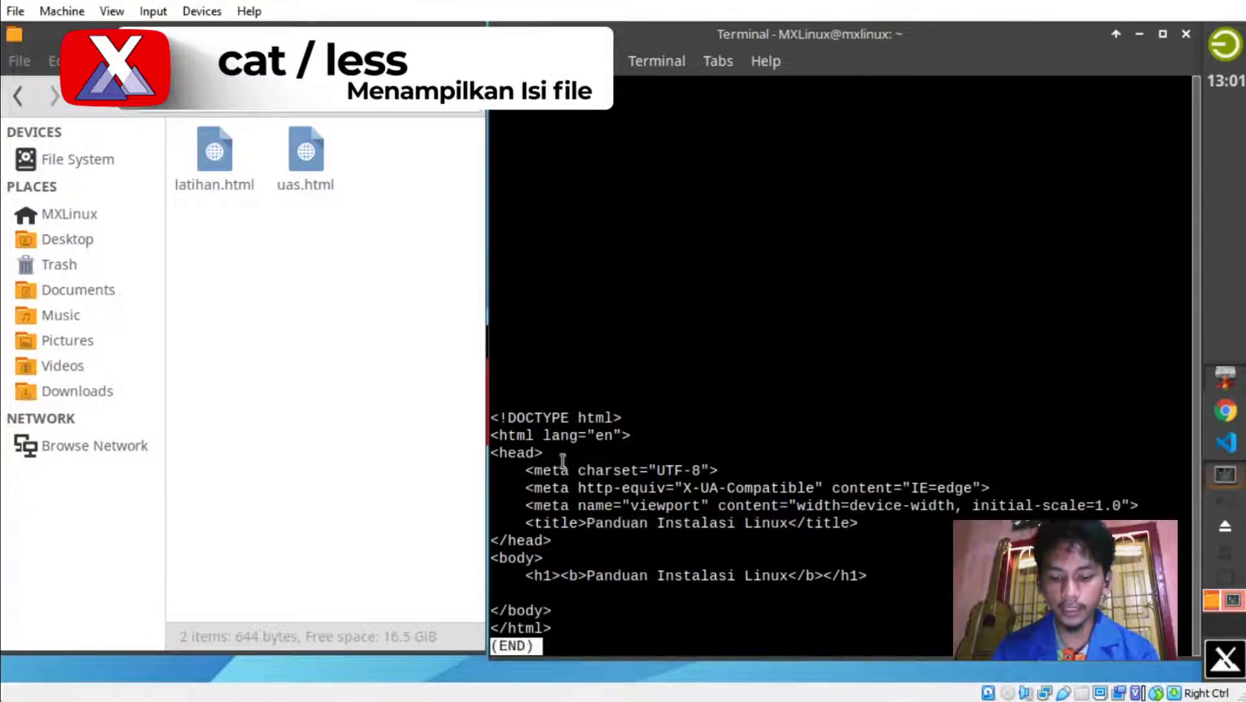
pyautogui.moveTo(528, 472); pyautogui.dragTo(731, 518)
pyautogui.click(693, 559)
pyautogui.moveTo(584, 623); pyautogui.dragTo(491, 498)
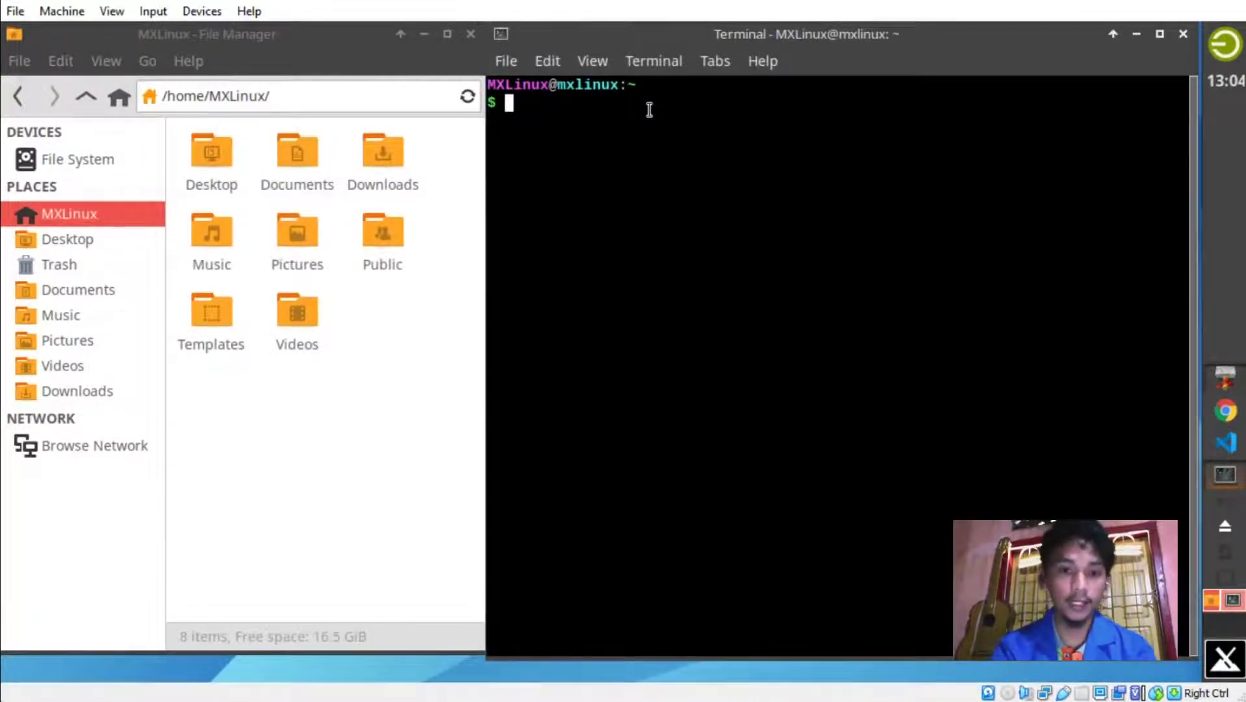
# Show the working directory with pwd, cd into Documents, and confirm /home/MXLinux/Documents.
pyautogui.write('pwd')
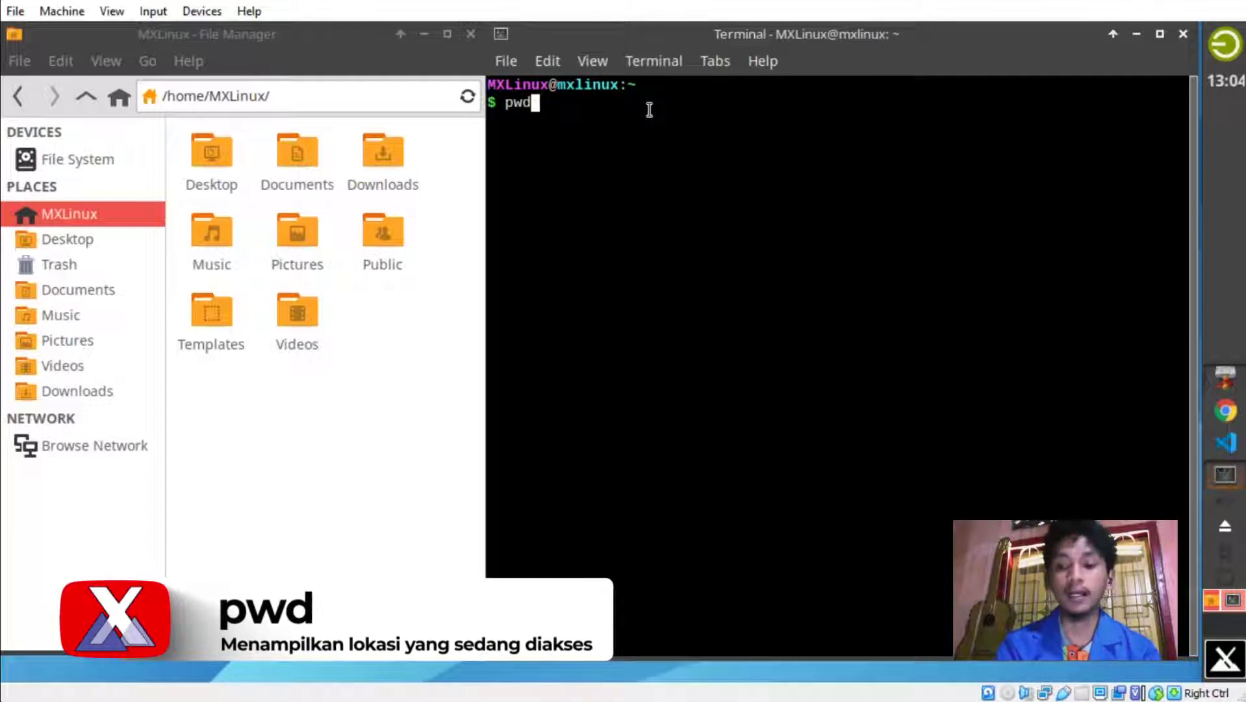
pyautogui.press('Return')
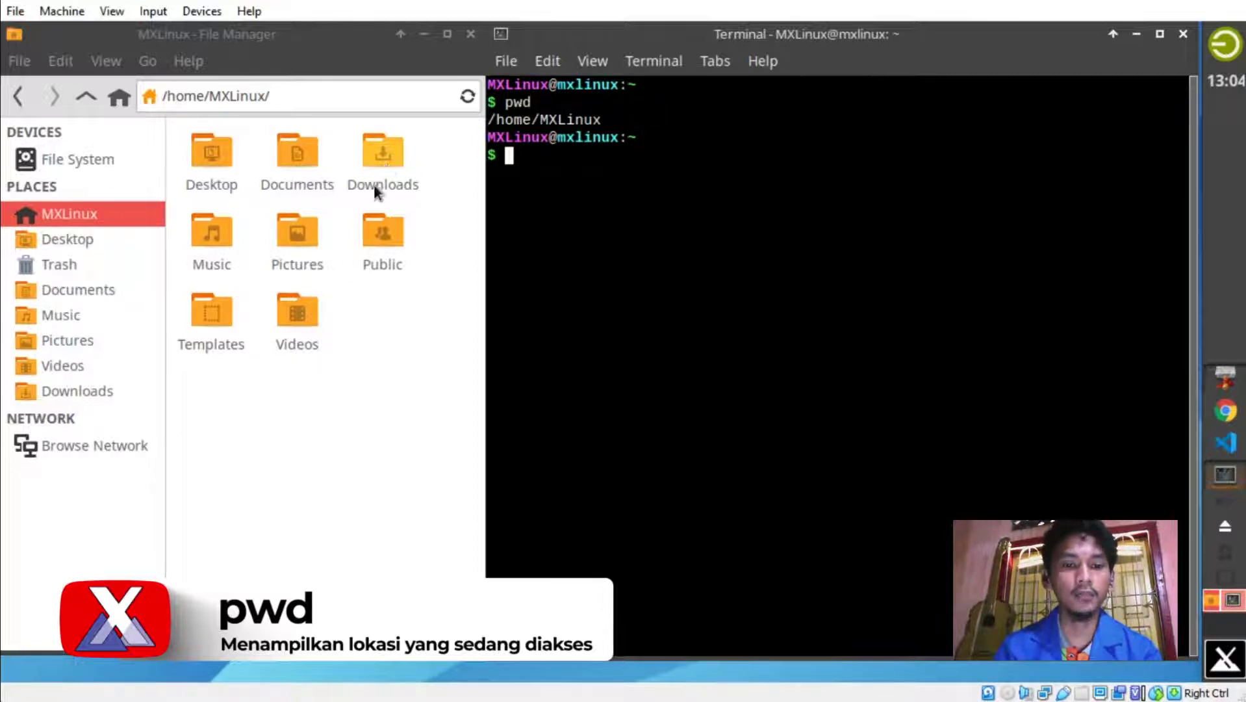
pyautogui.doubleClick(293, 157)
pyautogui.click(587, 169)
pyautogui.write('cd Documents')
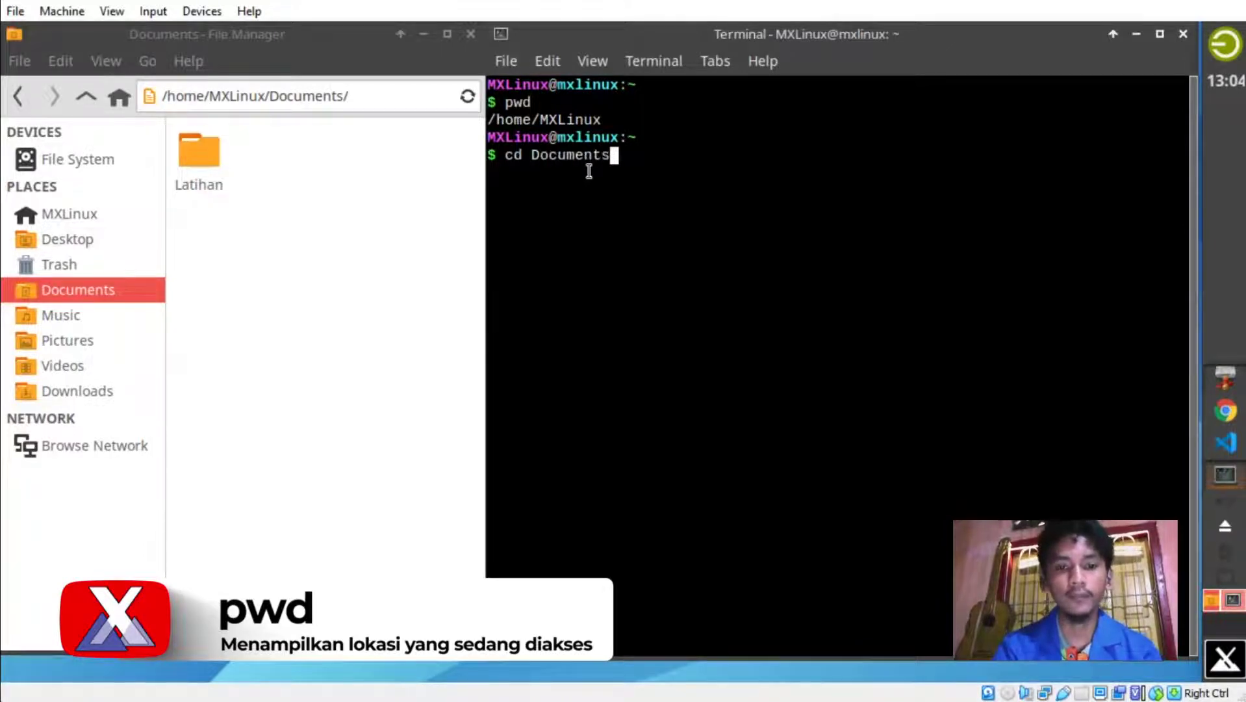
pyautogui.press('Return')
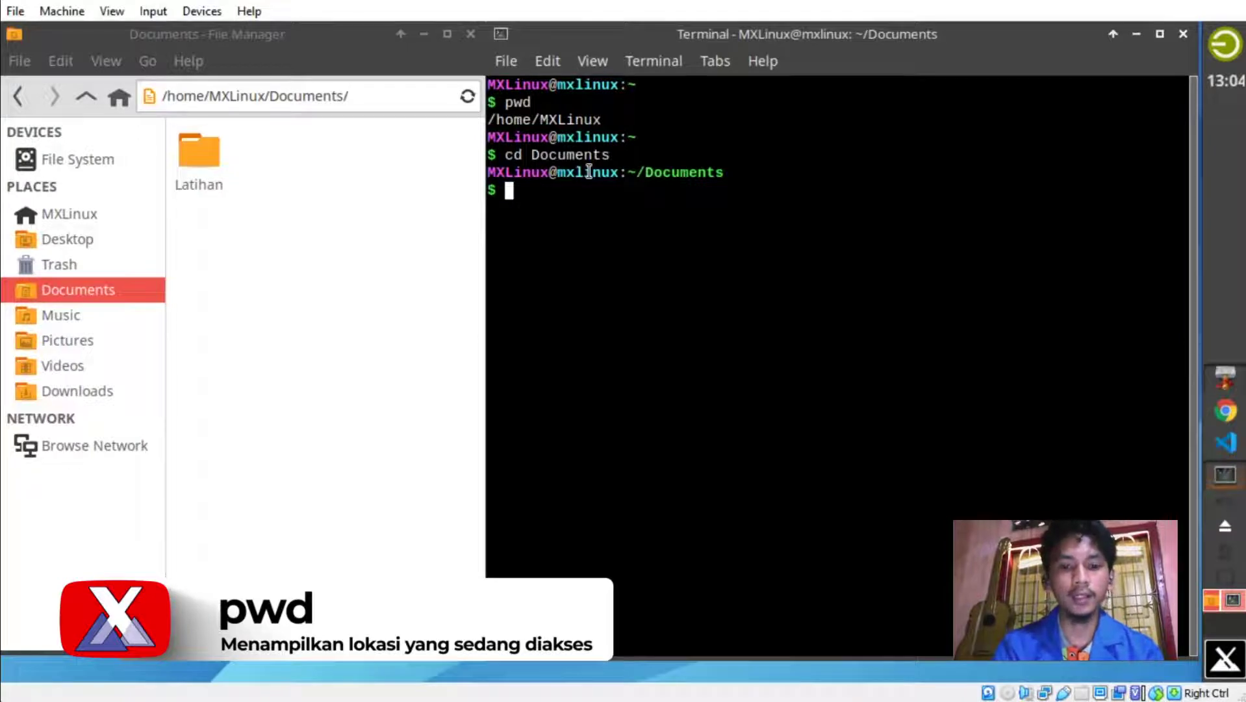
pyautogui.write('pwd')
pyautogui.press('Return')
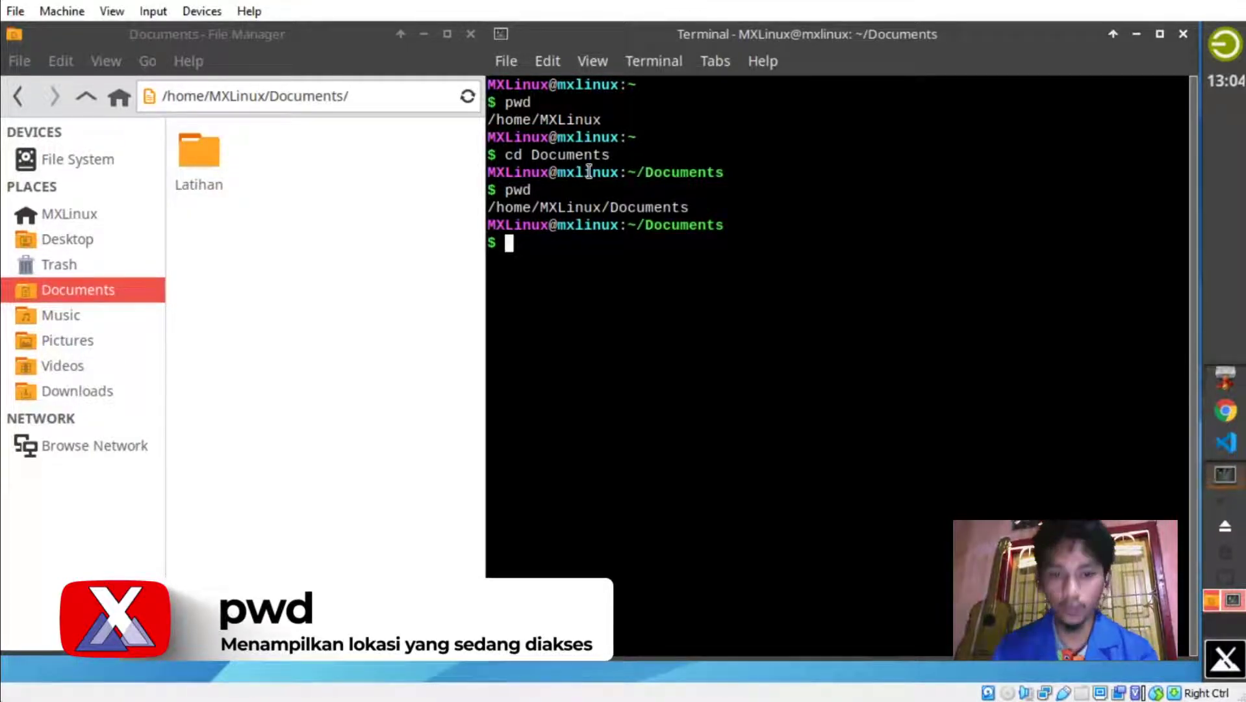
# Return to the home directory with cd .. and show the MXLinux home folder in the file manager.
pyautogui.write('cd')
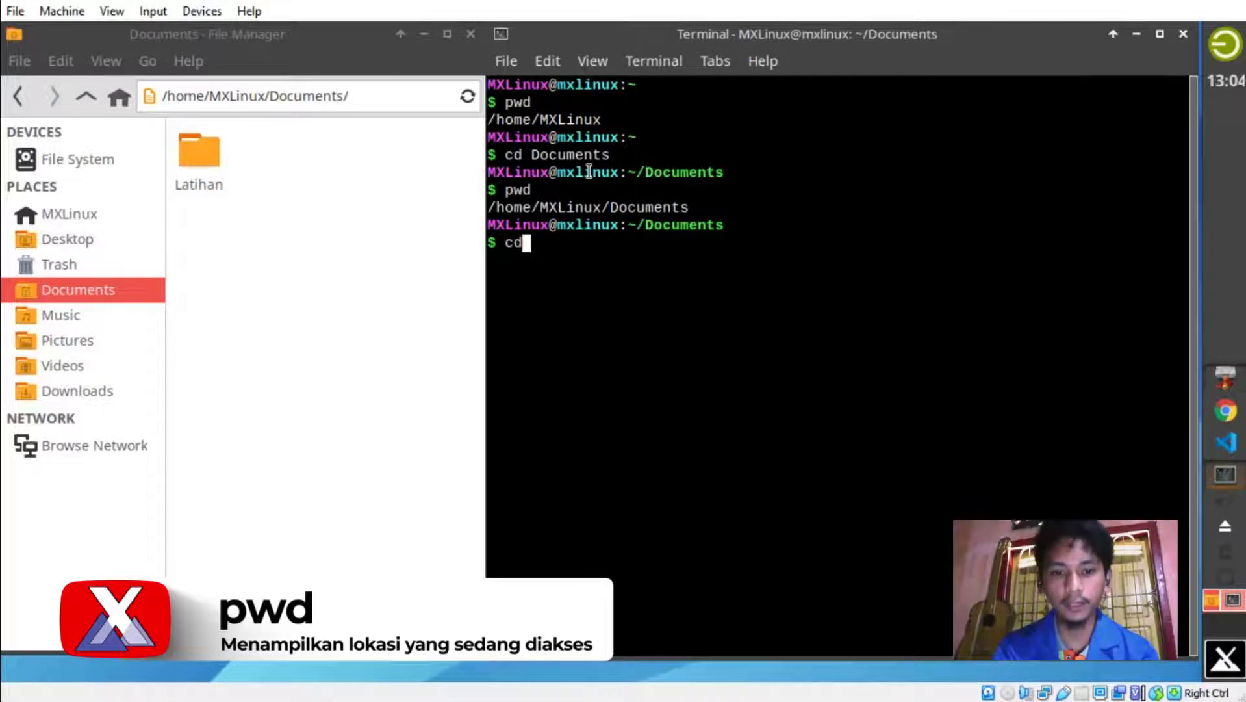
pyautogui.write(' ..')
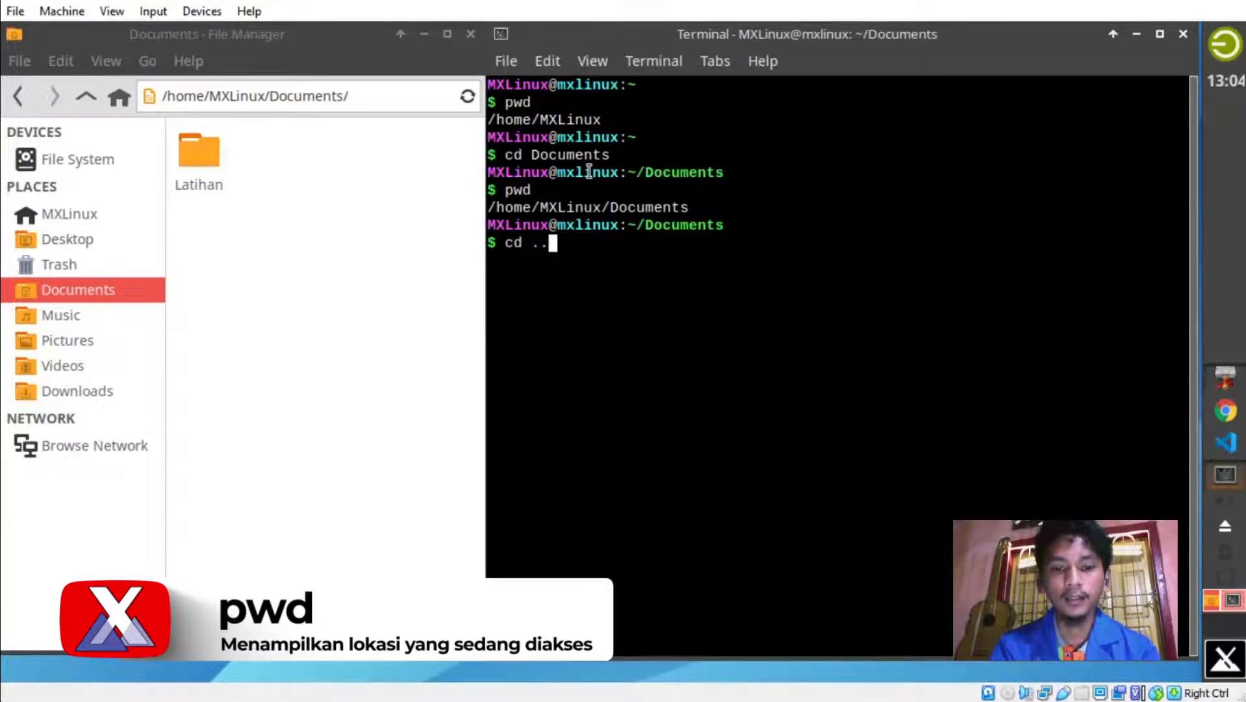
pyautogui.press('Return')
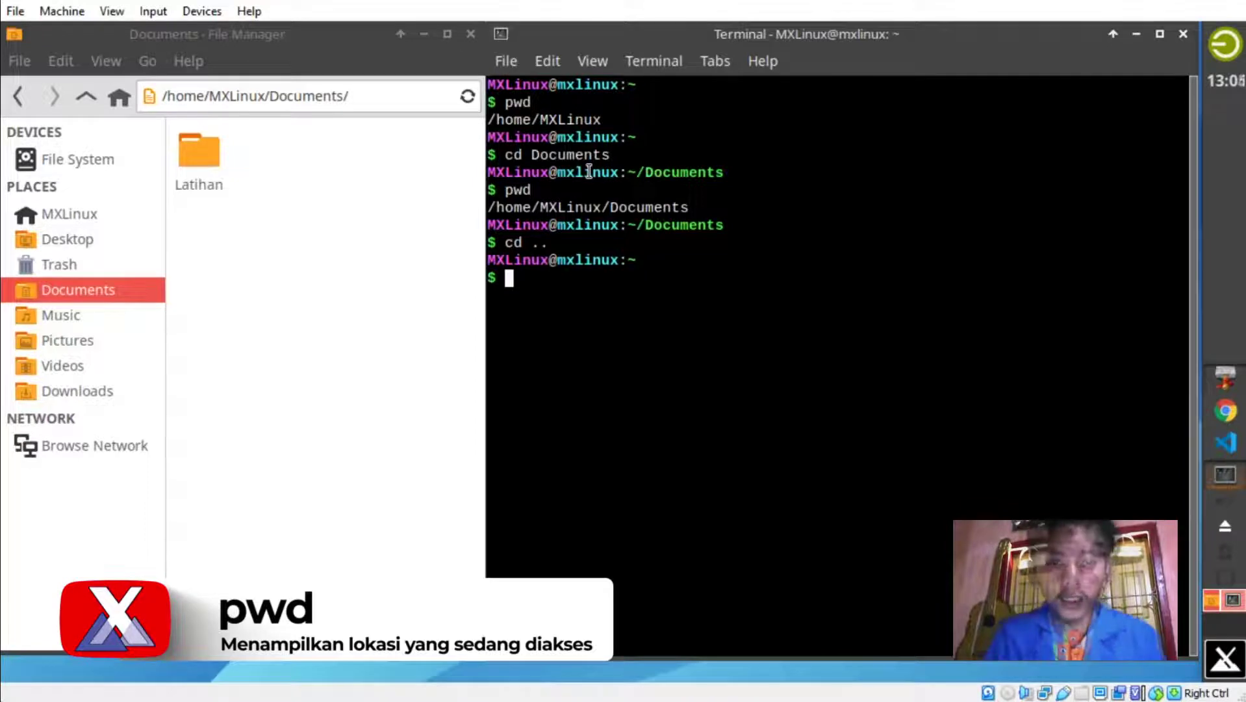
pyautogui.click(70, 214)
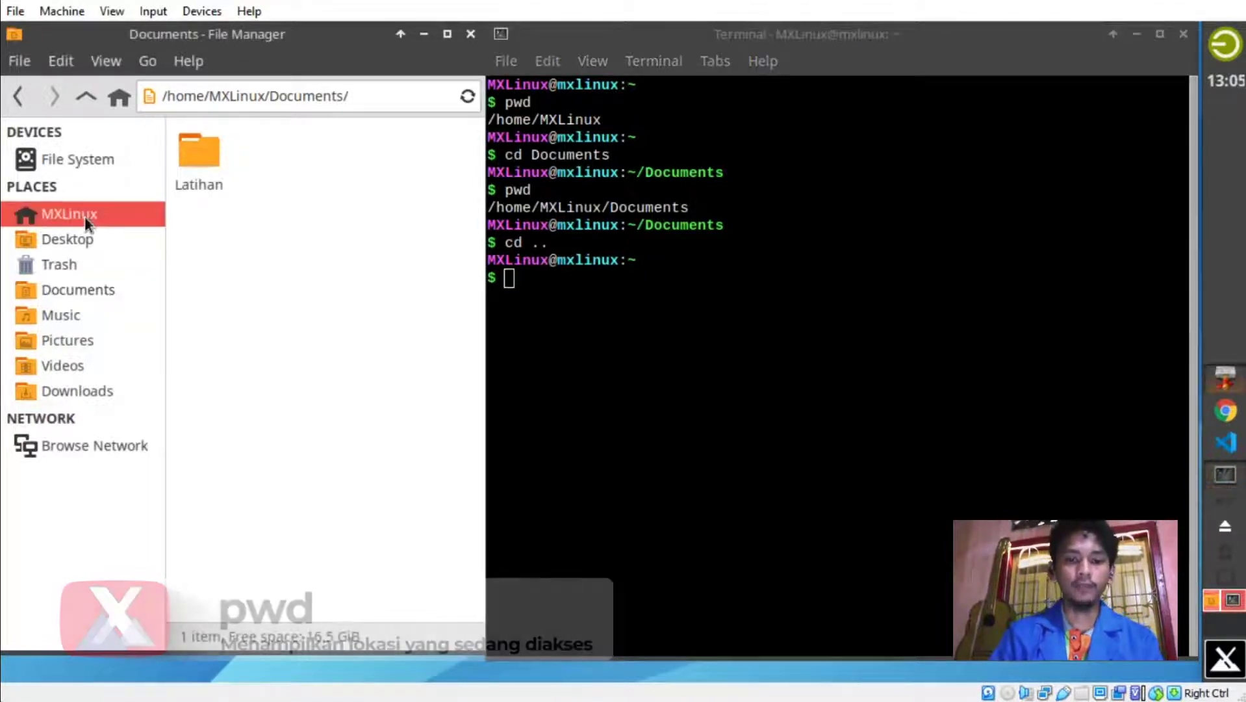
pyautogui.click(676, 297)
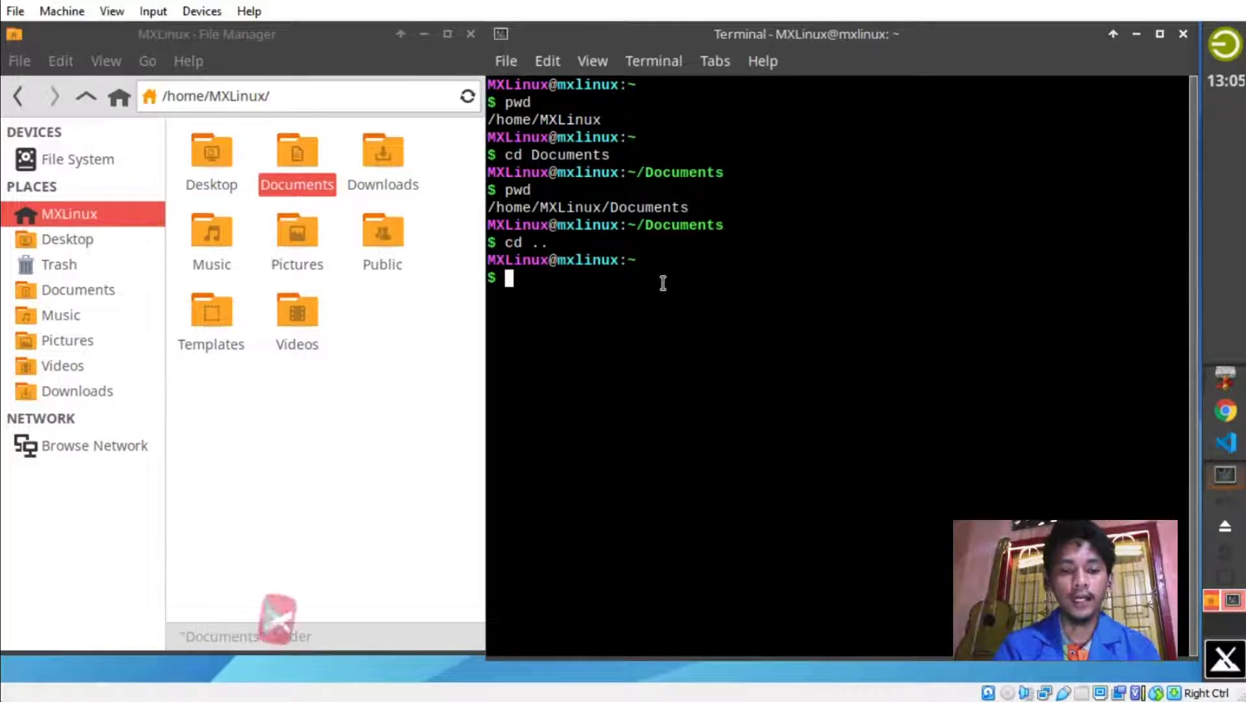
pyautogui.write('clear')
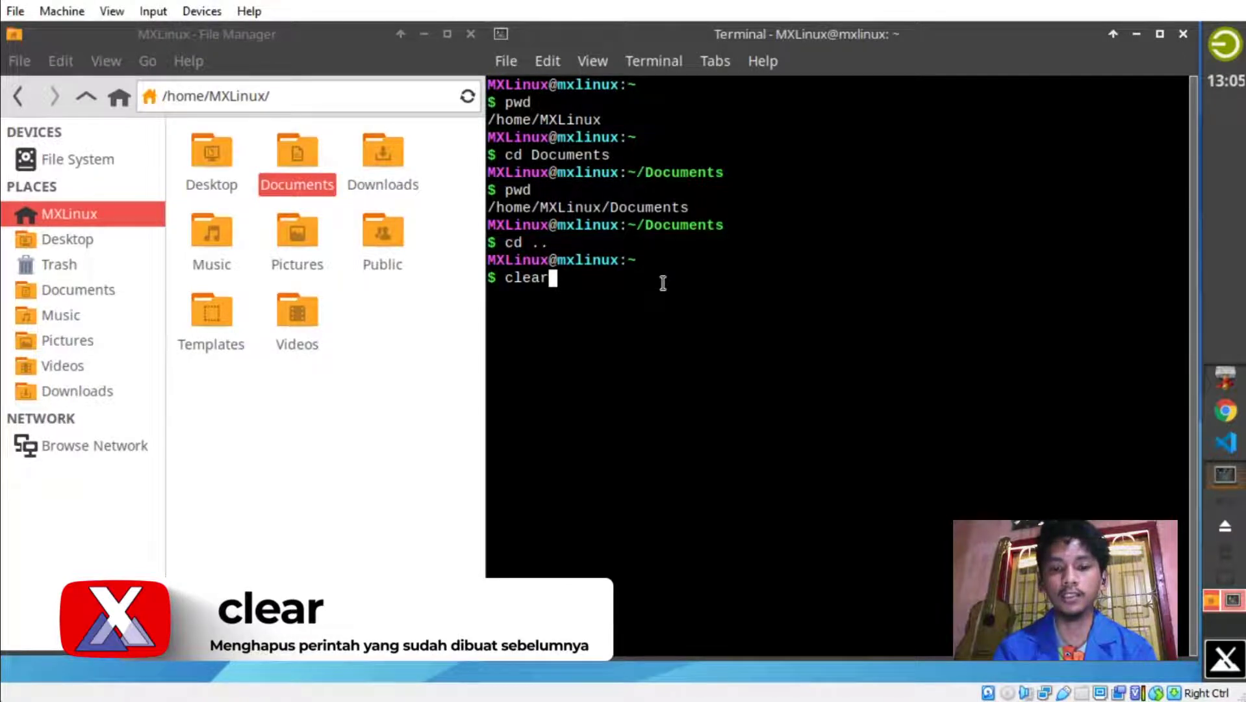
# Execute clear so the terminal shows only an empty prompt.
pyautogui.press('Return')
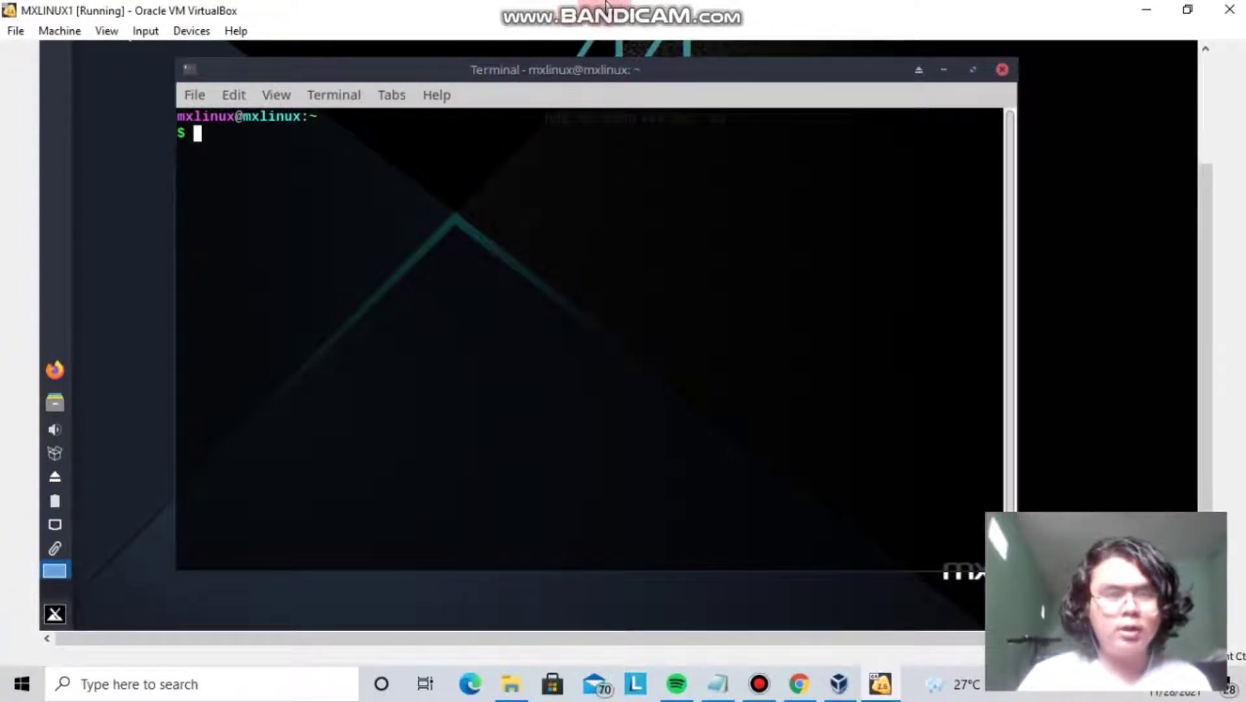
# Run sudo apt update to refresh the package lists, fixing typos in the command.
pyautogui.moveTo(676, 5)
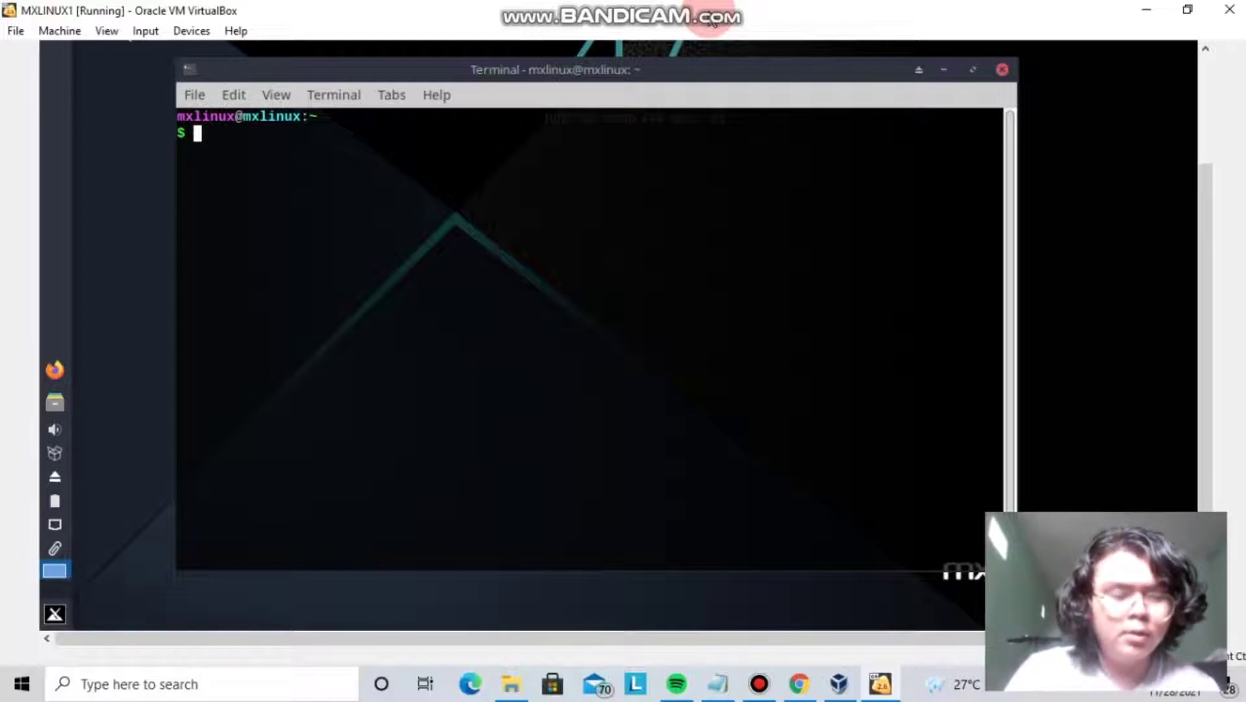
pyautogui.write('s')
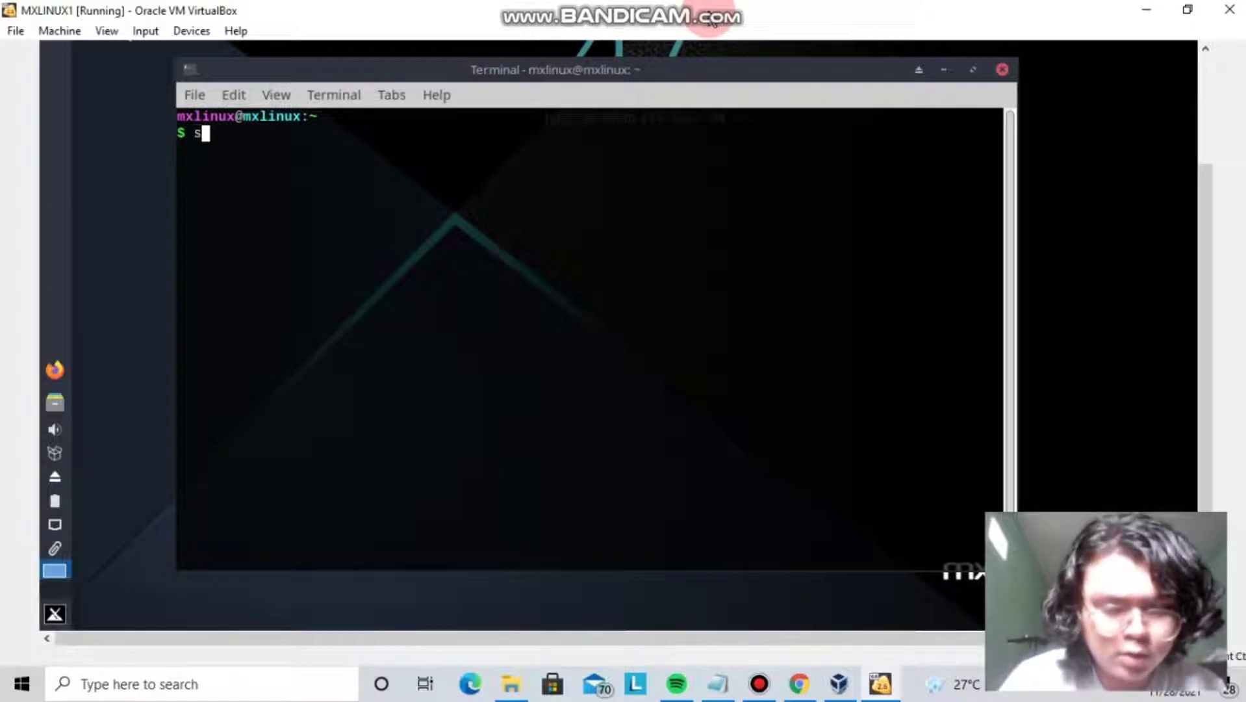
pyautogui.write('udo')
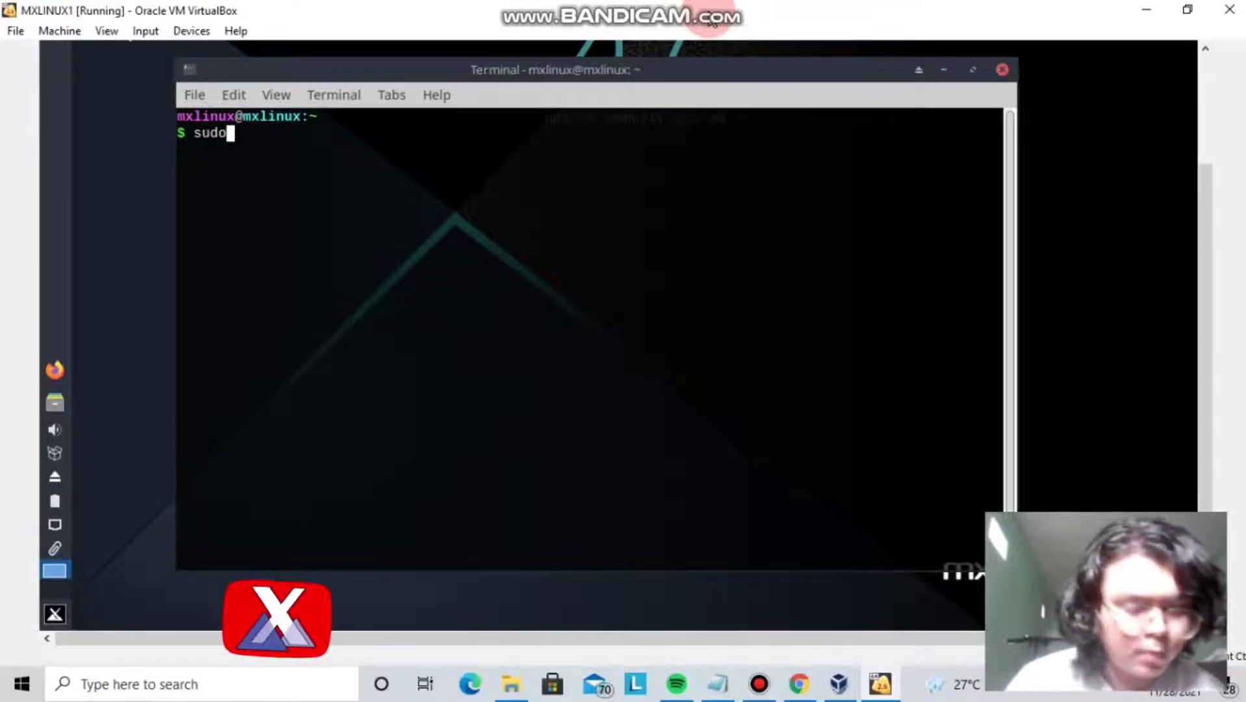
pyautogui.write(' apt')
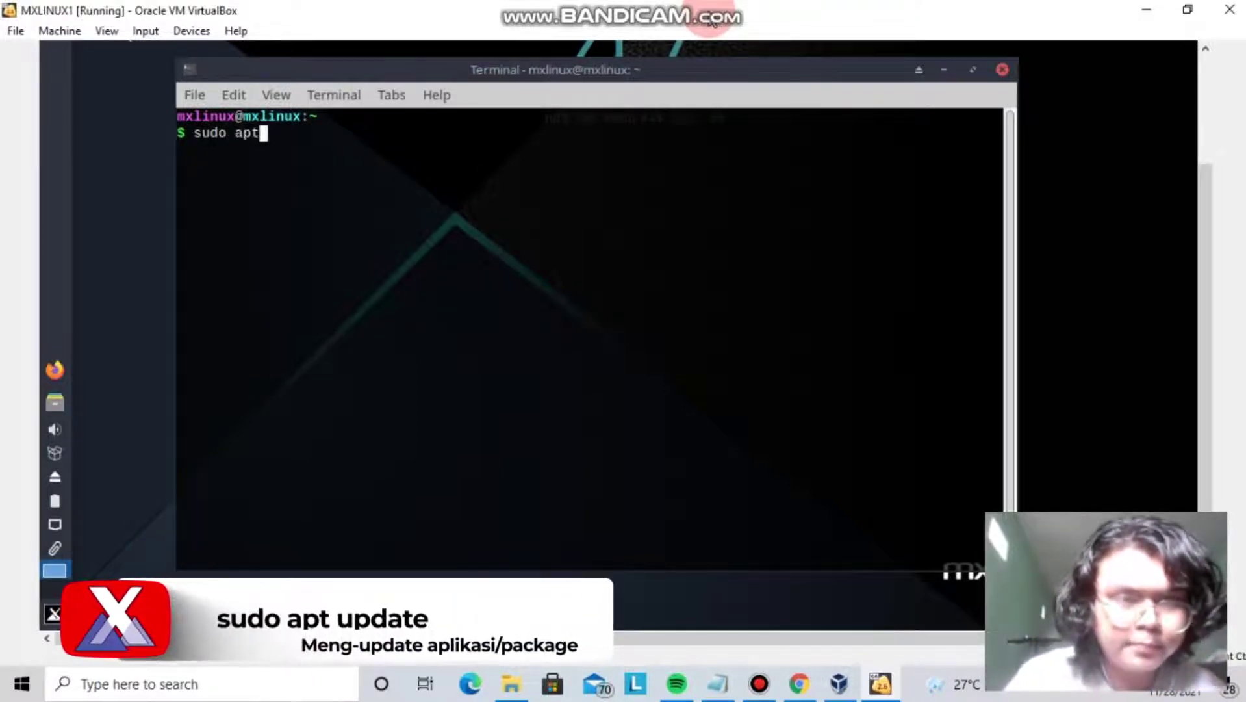
pyautogui.write(' y')
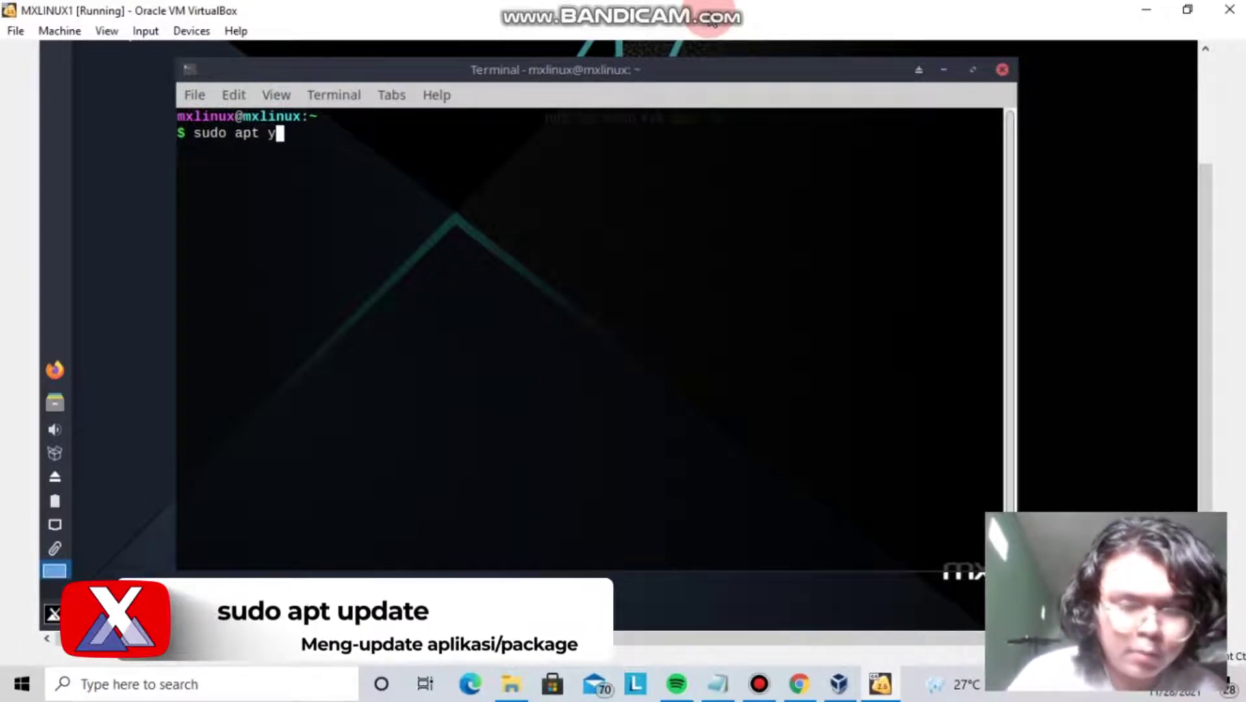
pyautogui.press('BackSpace')
pyautogui.write('up')
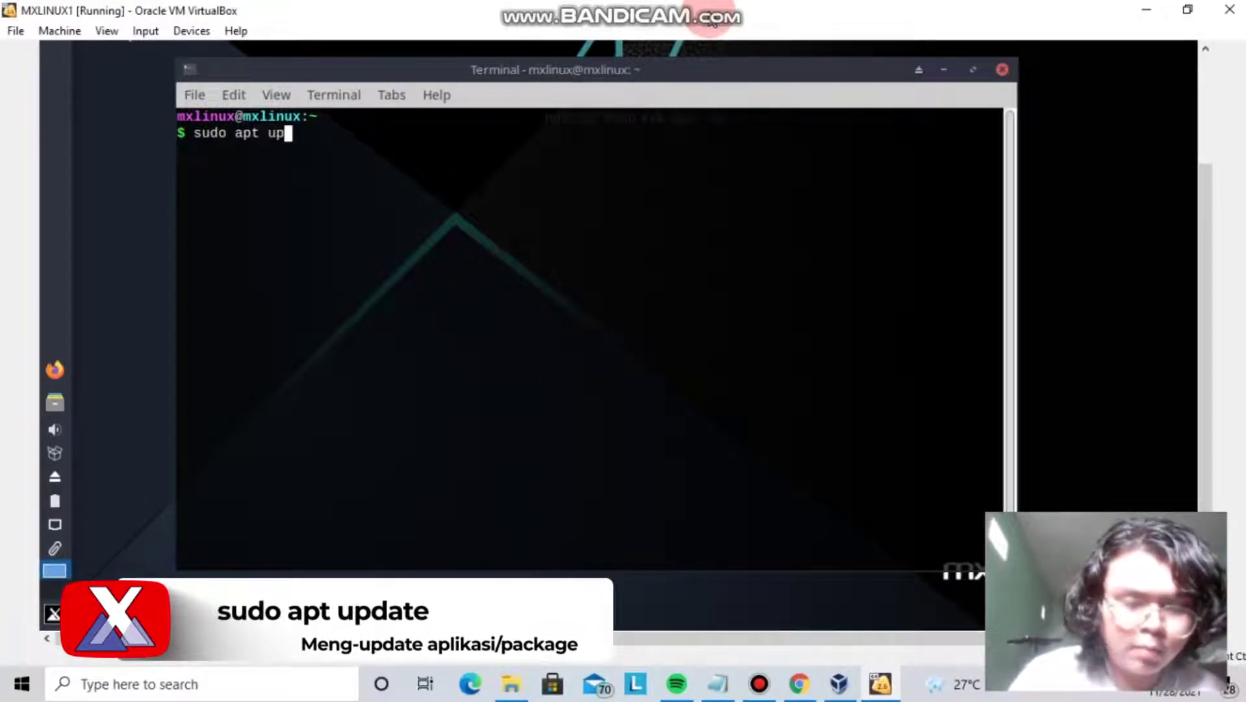
pyautogui.write('adte')
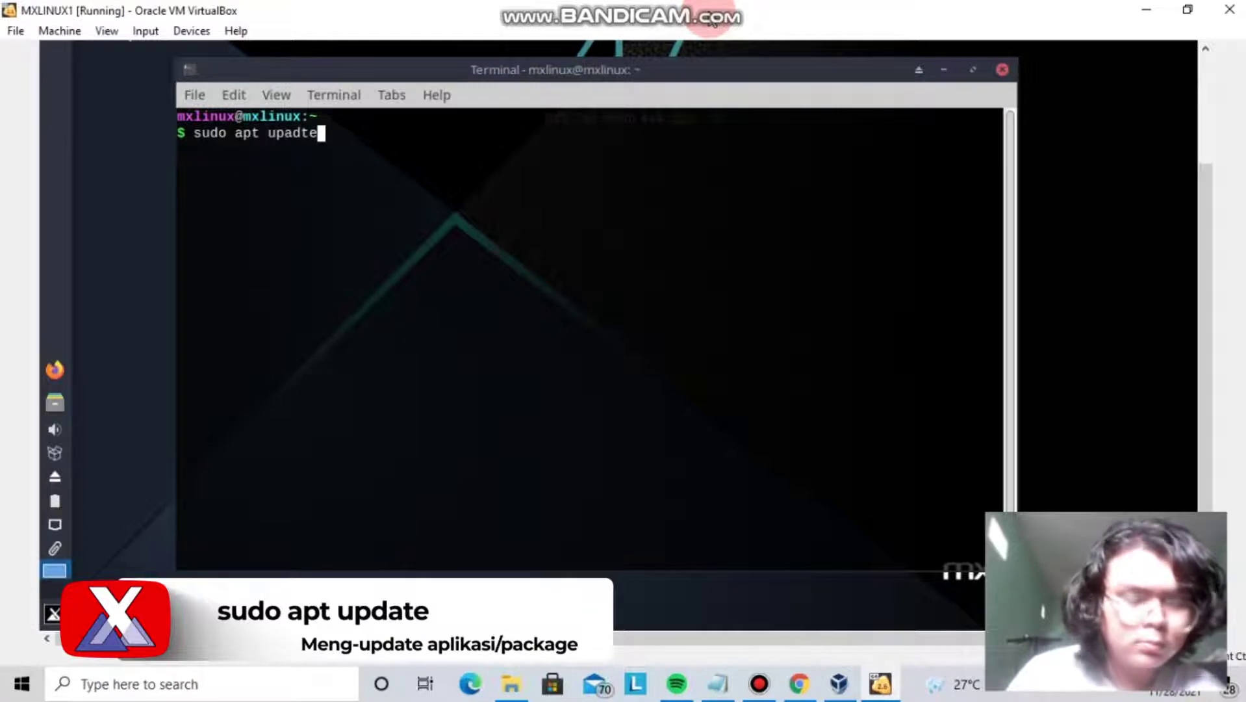
pyautogui.press('BackSpace')
pyautogui.press('BackSpace')
pyautogui.press('BackSpace')
pyautogui.press('BackSpace')
pyautogui.write('dsa')
pyautogui.press('BackSpace')
pyautogui.press('BackSpace')
pyautogui.write('ate')
pyautogui.press('Return')
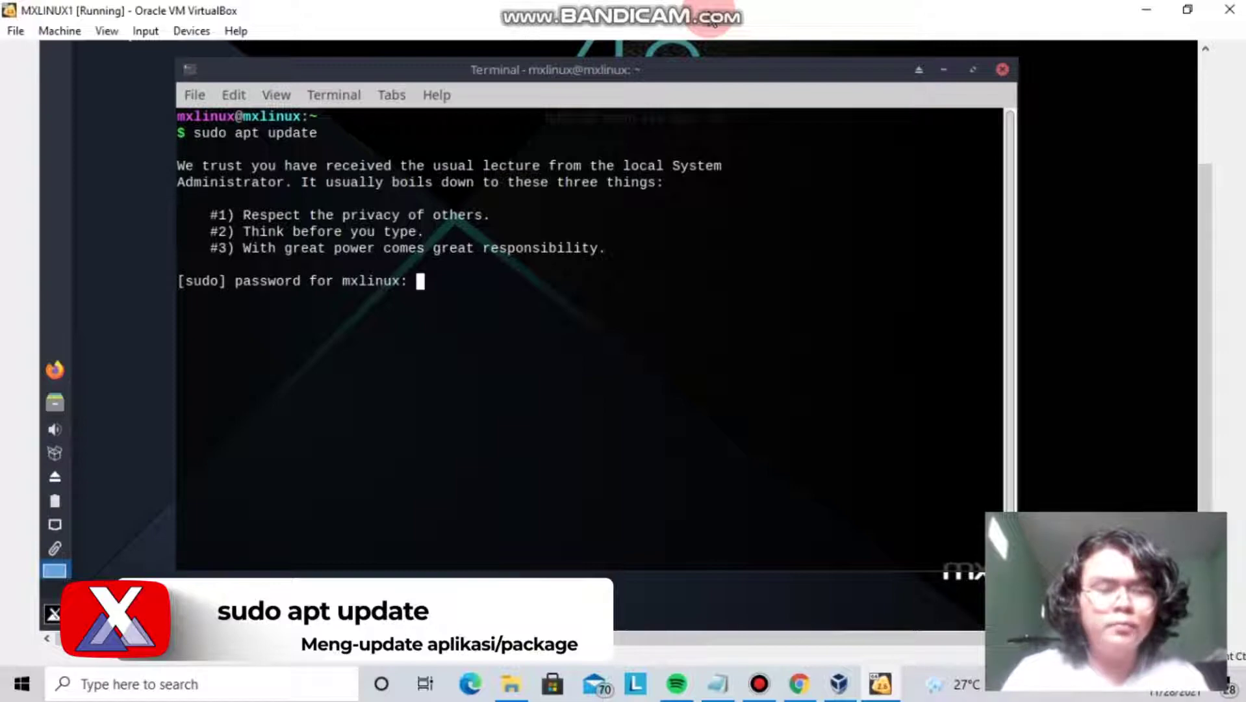
# Enter the sudo password and review the 23.3 MB fetch output with its mirror errors.
pyautogui.press('Return')
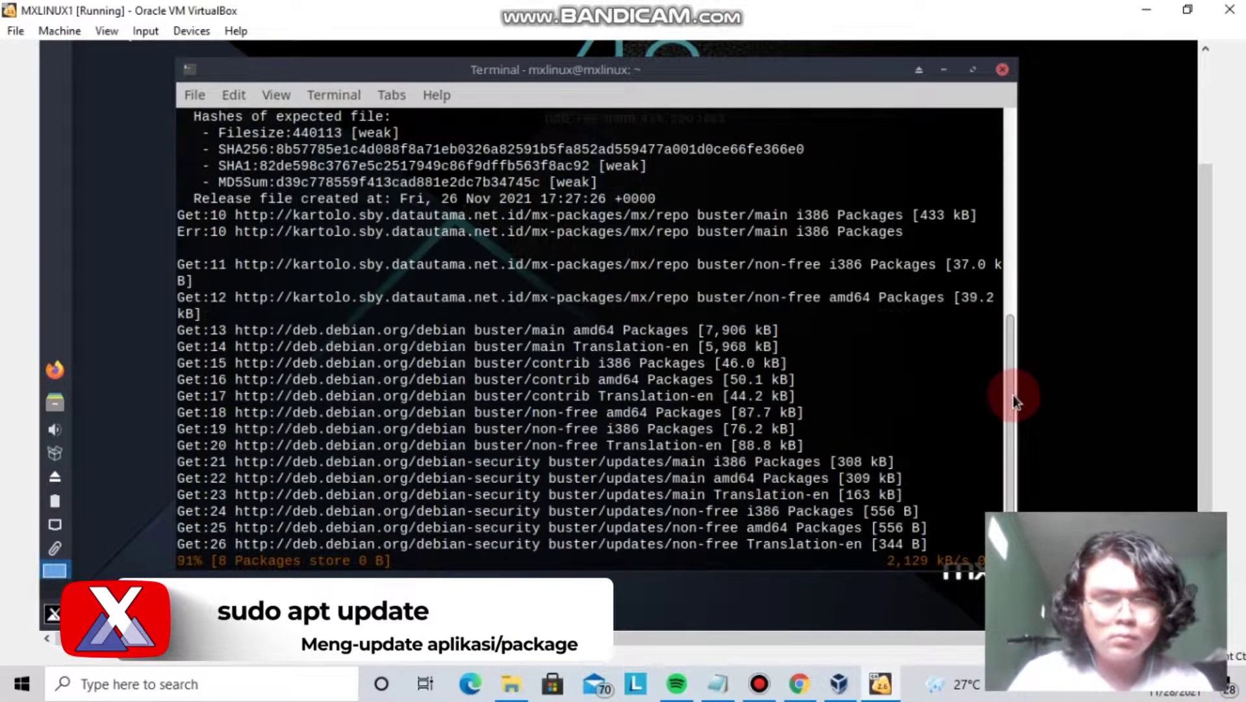
pyautogui.moveTo(390, 556); pyautogui.dragTo(533, 560)
pyautogui.click(533, 560)
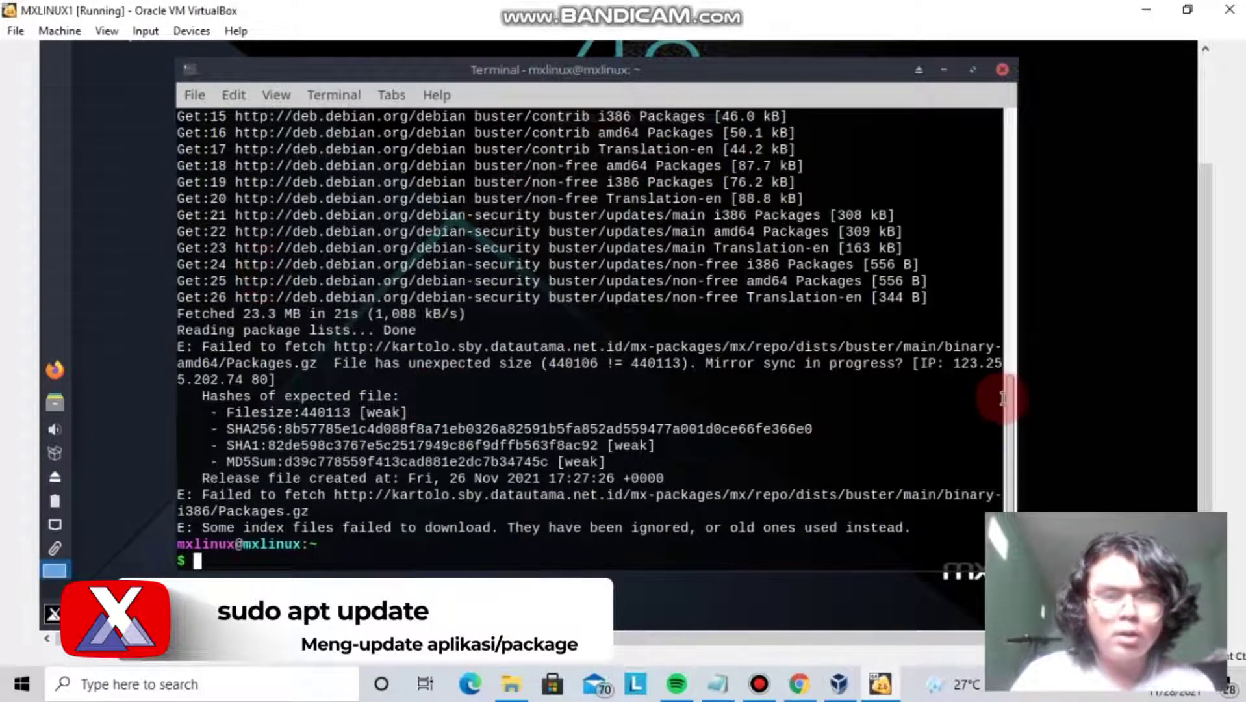
pyautogui.moveTo(1012, 465); pyautogui.dragTo(1032, 519)
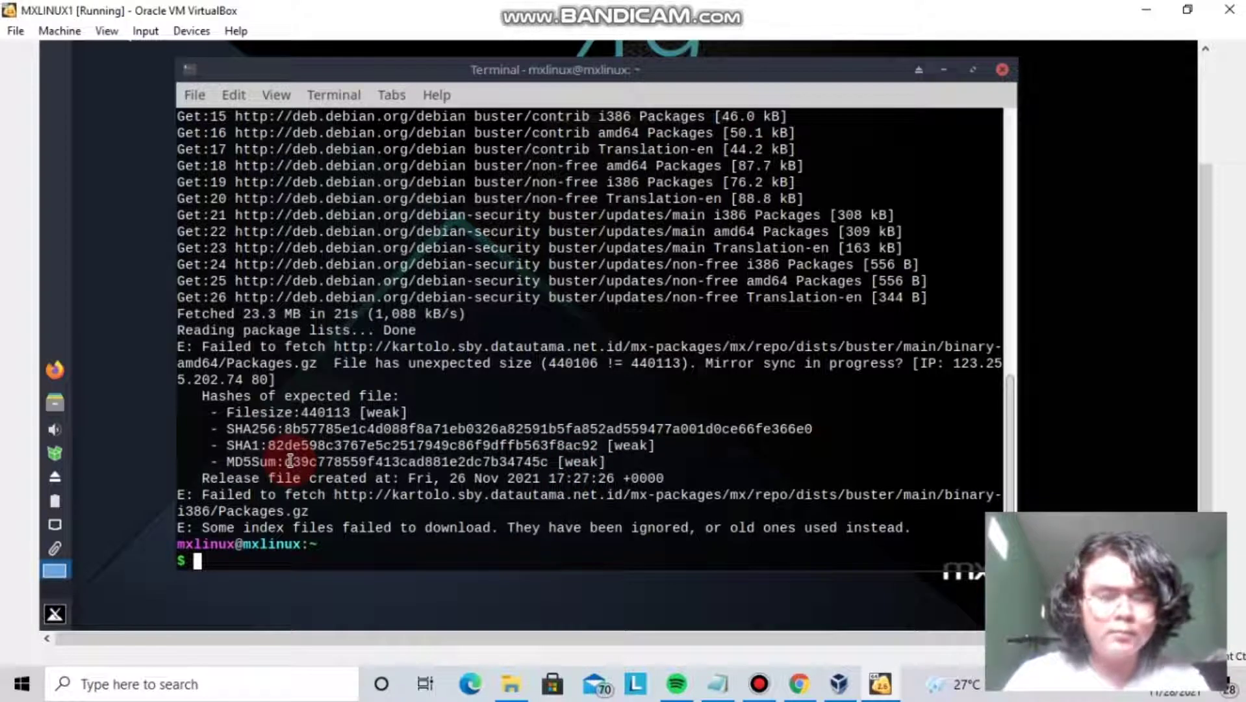
# Run sudo apt upgrade and answer y to install upgrades including the 4.19.0-18 kernel packages.
pyautogui.write('sudo ')
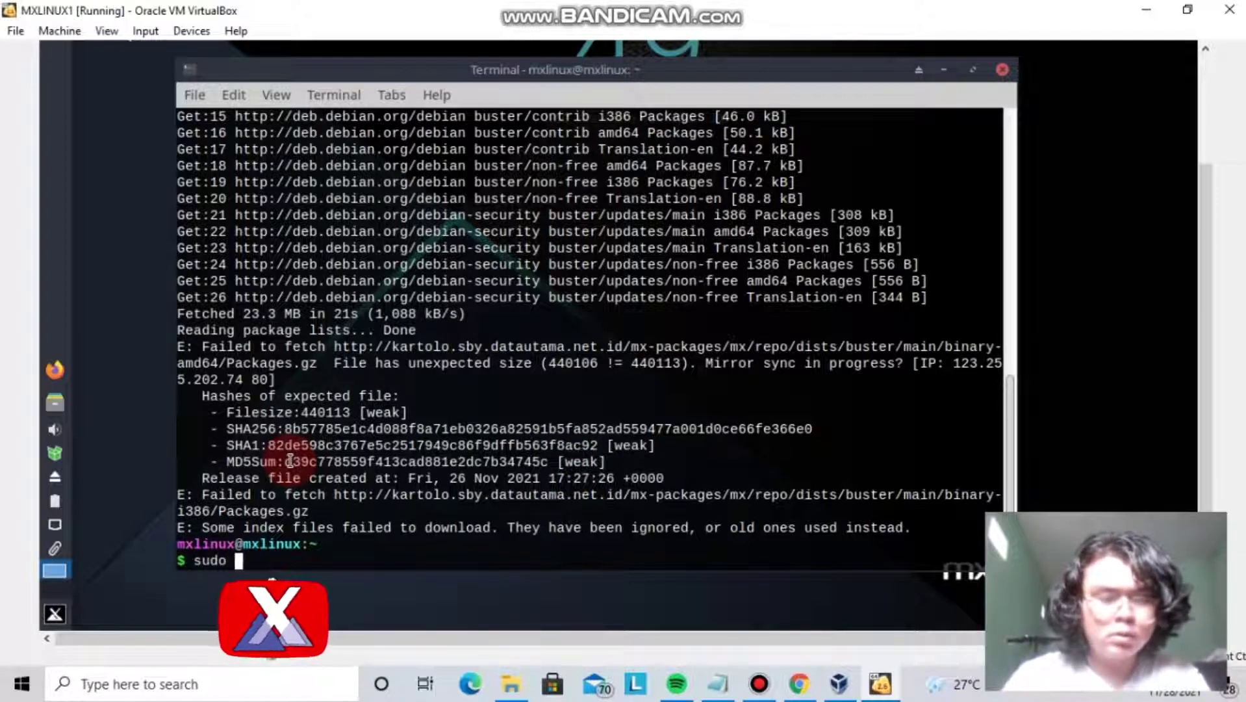
pyautogui.write('apt upgrade')
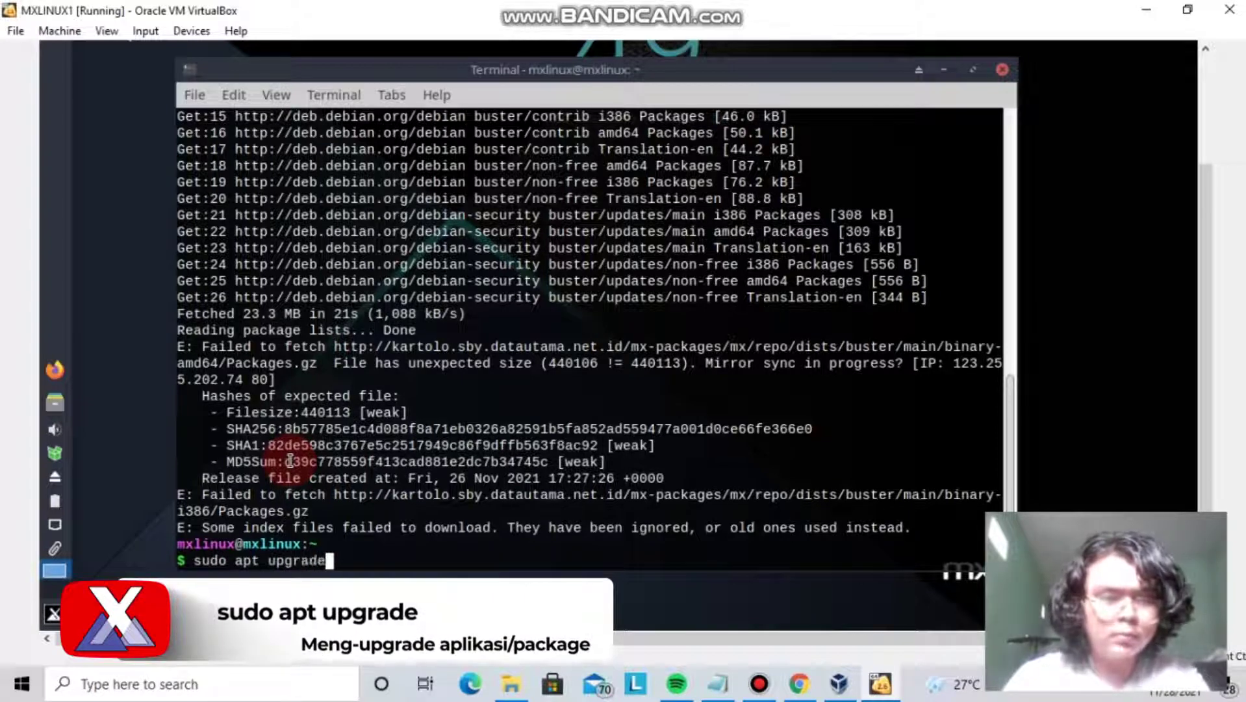
pyautogui.press('Return')
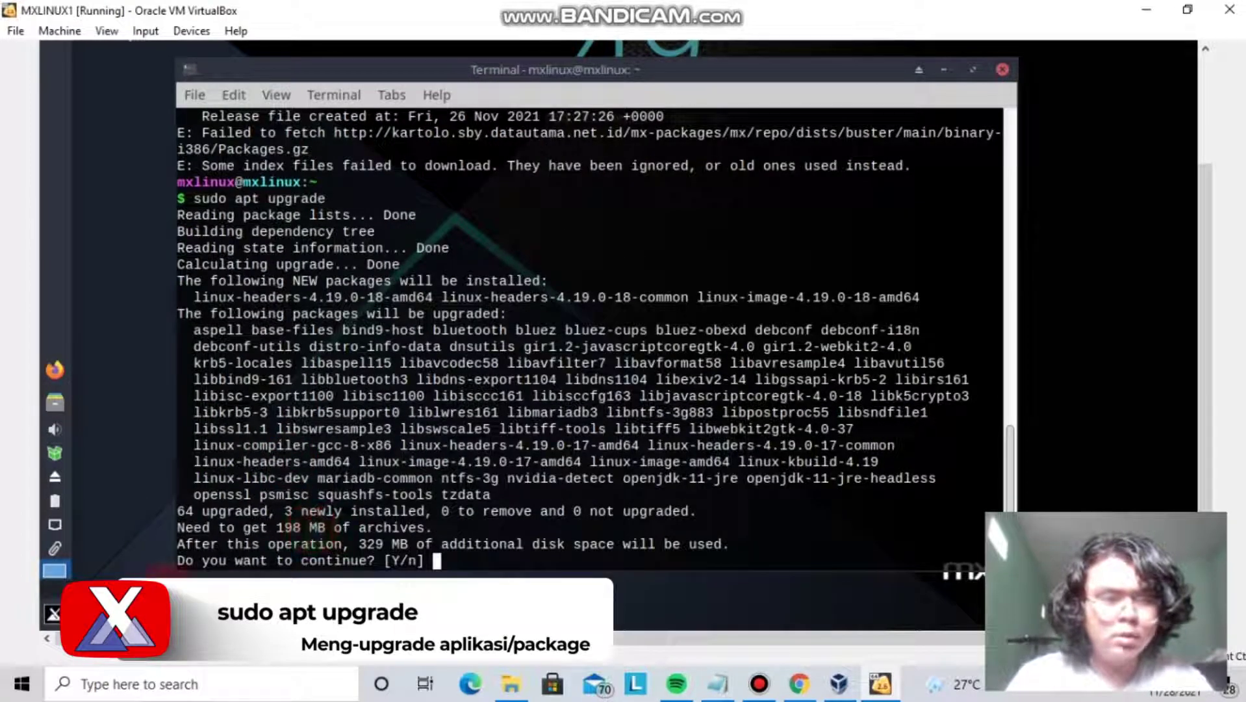
pyautogui.write('y')
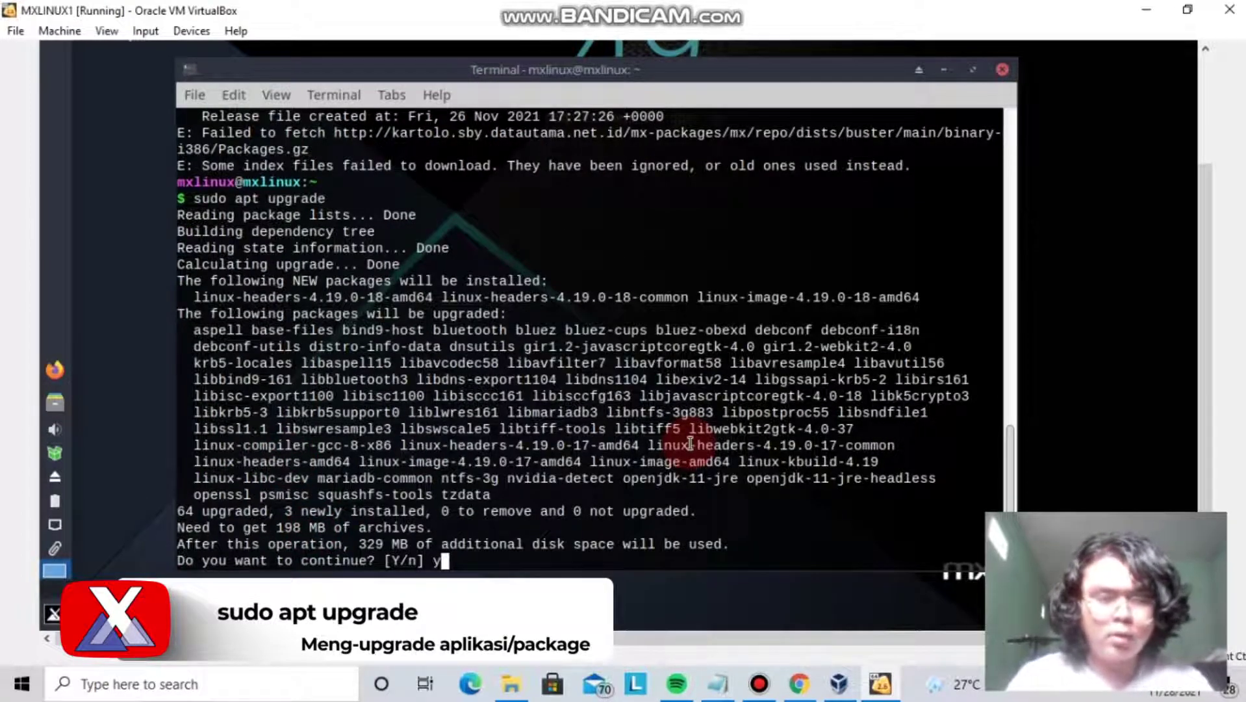
pyautogui.press('Return')
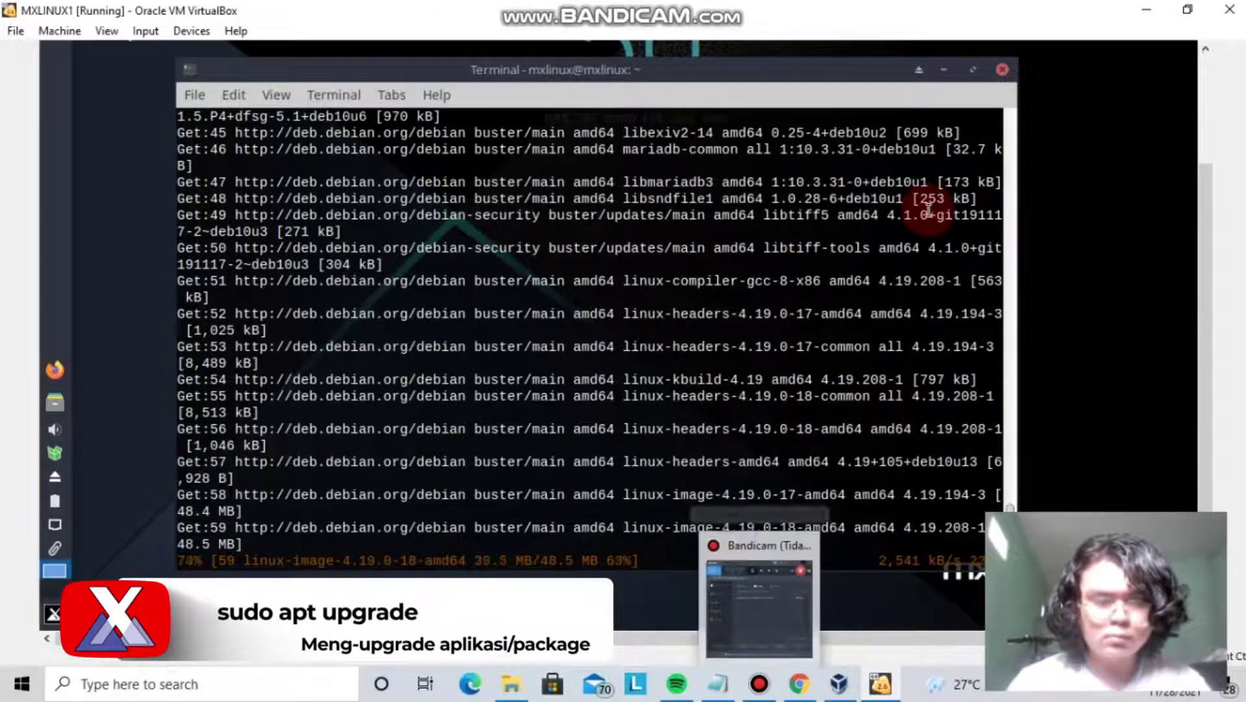
pyautogui.moveTo(661, 70); pyautogui.dragTo(674, 75)
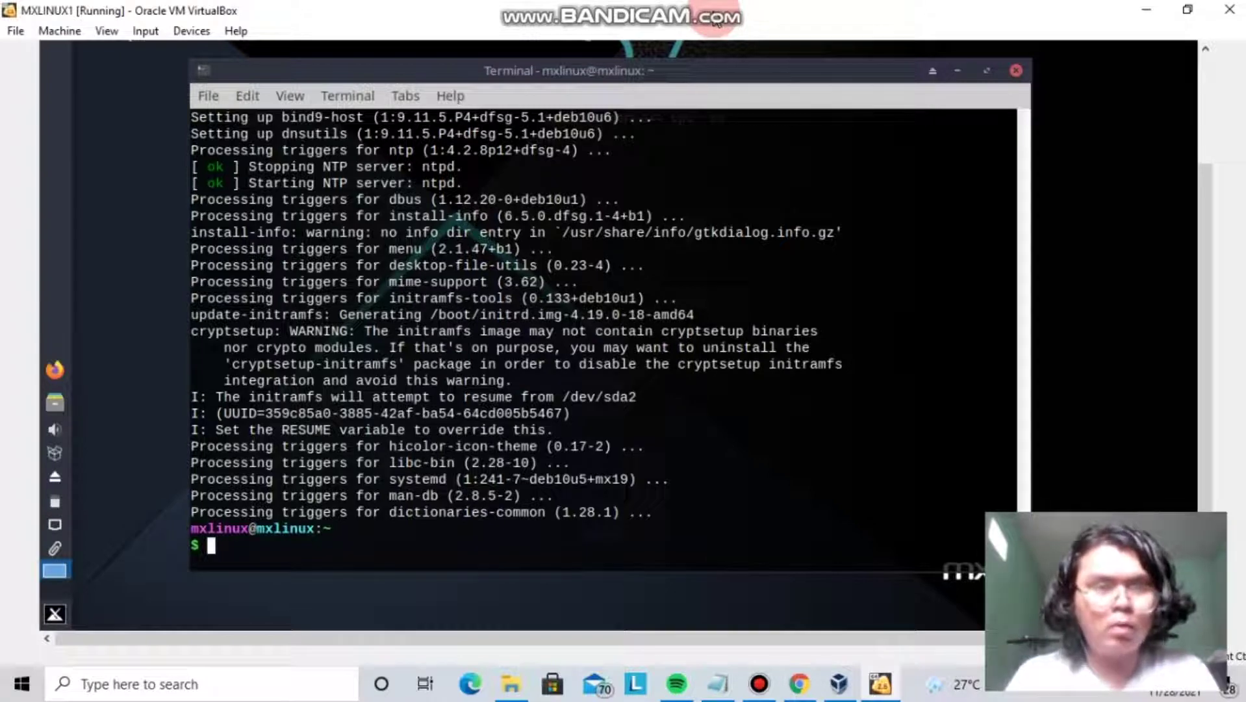
# Run sudo apt install htop, correcting the 'istall' typo; htop is already the newest version.
pyautogui.write('sudo apt istall')
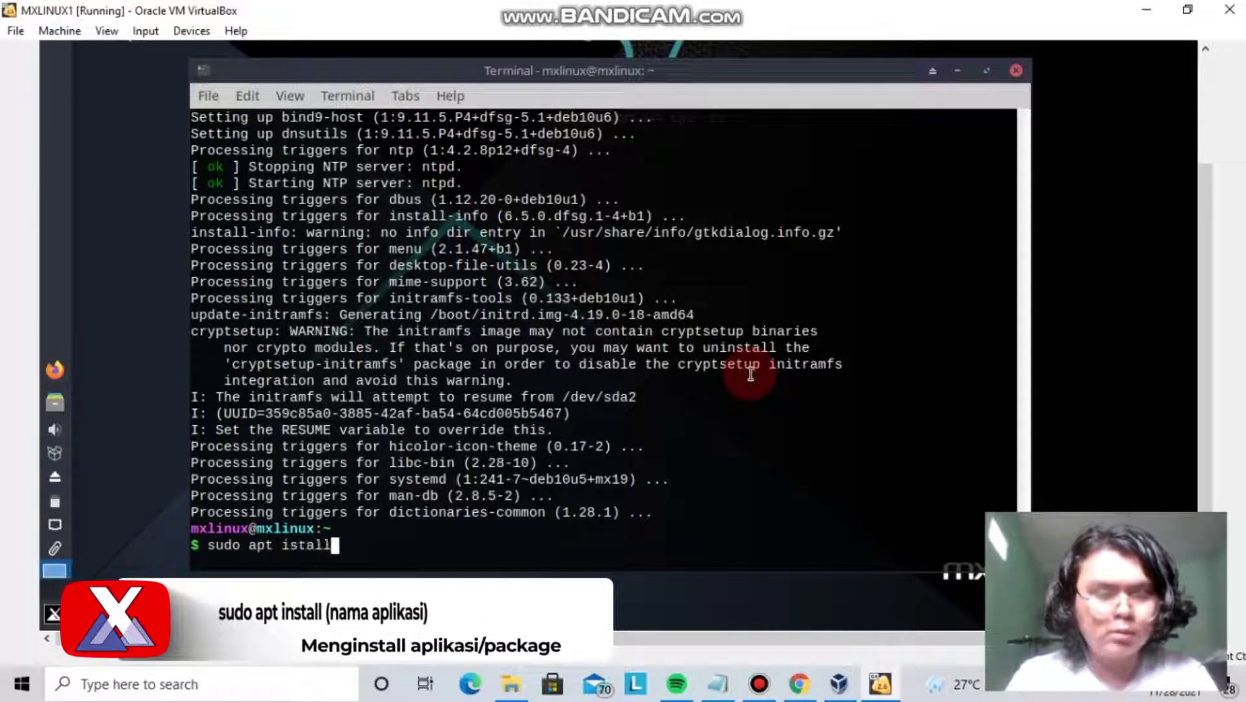
pyautogui.press('Left')
pyautogui.press('Left')
pyautogui.press('Left')
pyautogui.press('Left')
pyautogui.press('Left')
pyautogui.write('n')
pyautogui.press('Right')
pyautogui.press('Right')
pyautogui.press('Right')
pyautogui.press('Right')
pyautogui.press('Right')
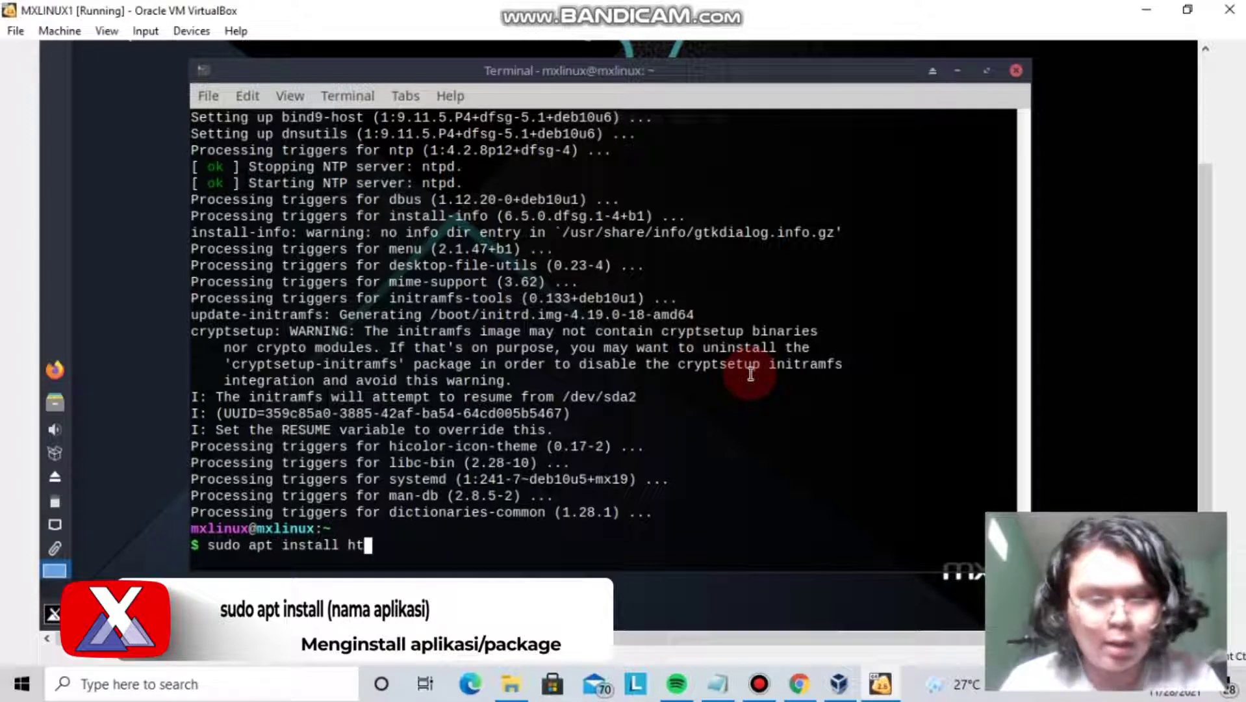
pyautogui.press('Return')
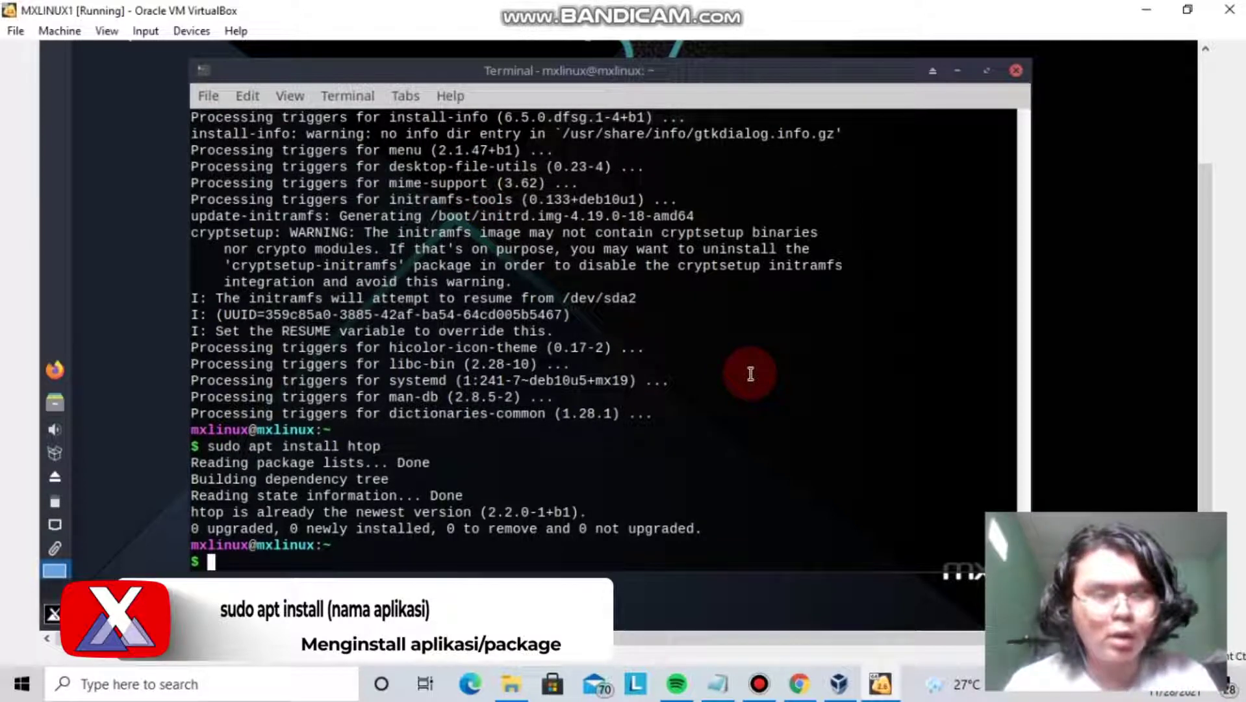
# Try sudo apt install novim, which apt cannot locate, then launch htop.
pyautogui.write('sudo apt install')
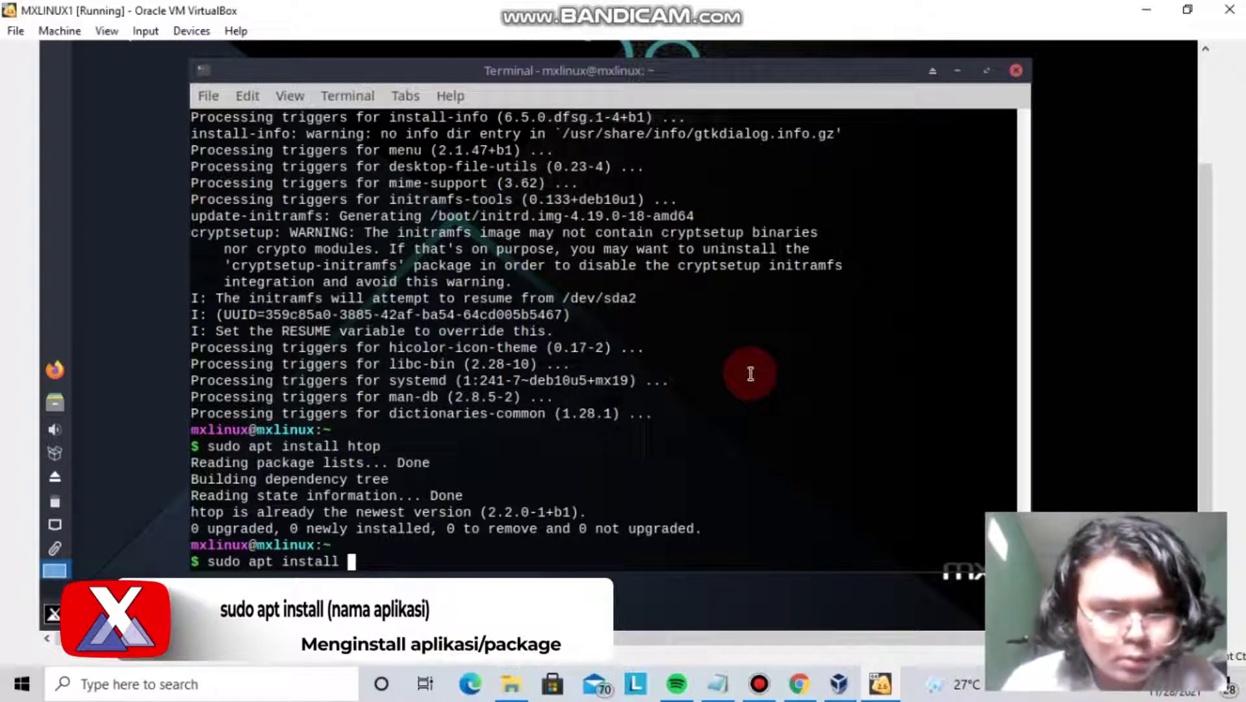
pyautogui.write('vim')
pyautogui.press('Return')
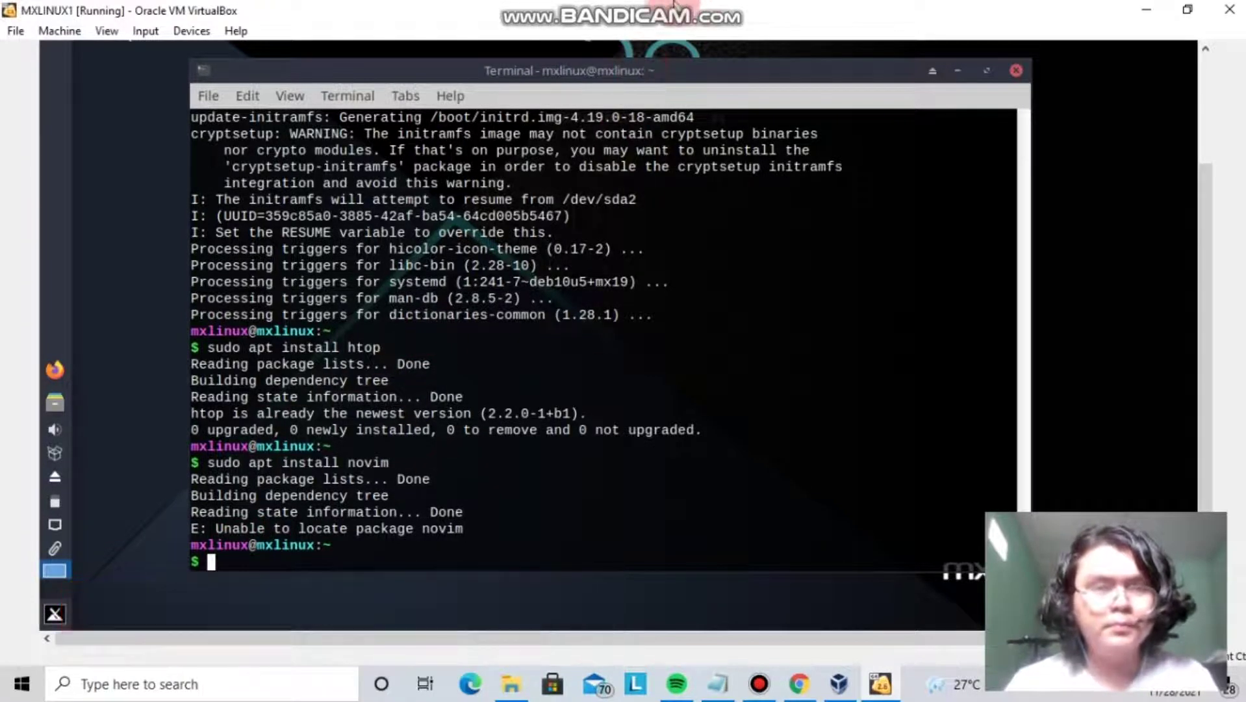
pyautogui.write('htop')
pyautogui.press('Return')
# Reposition the terminal window while htop runs, then launch Neovim v0.3.4 with nvim.
pyautogui.moveTo(814, 69); pyautogui.dragTo(816, 38)
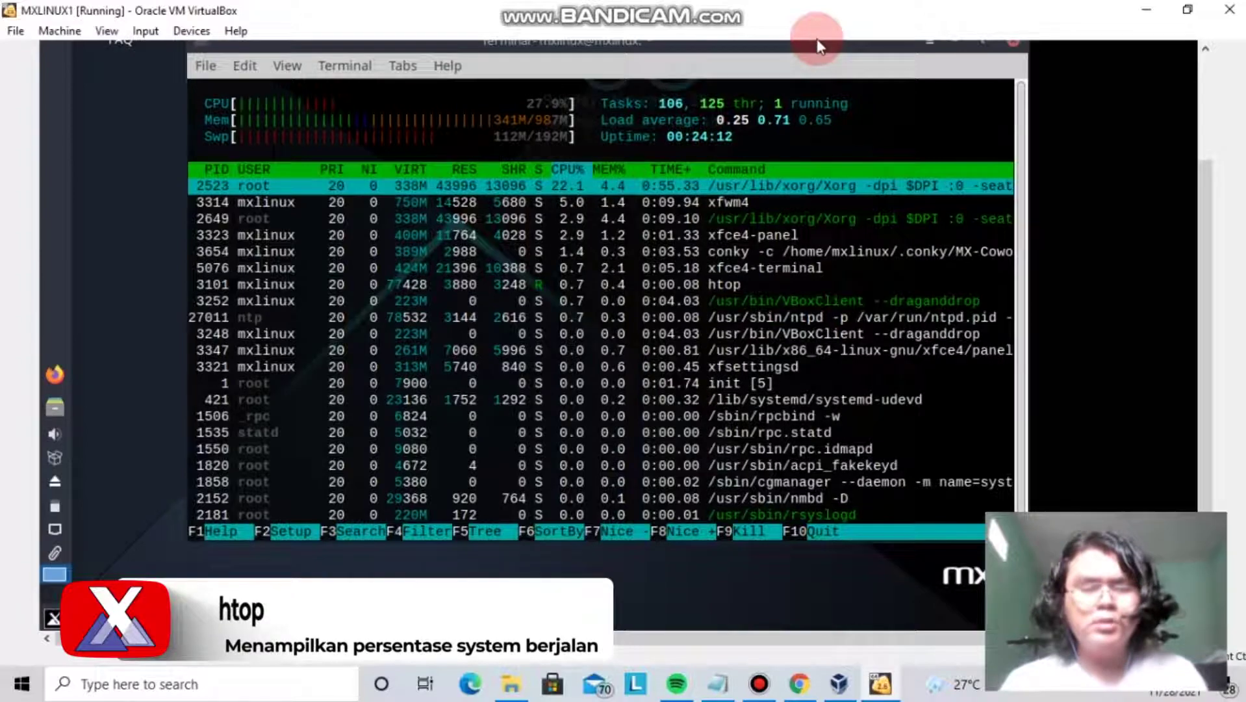
pyautogui.moveTo(884, 51); pyautogui.dragTo(885, 71)
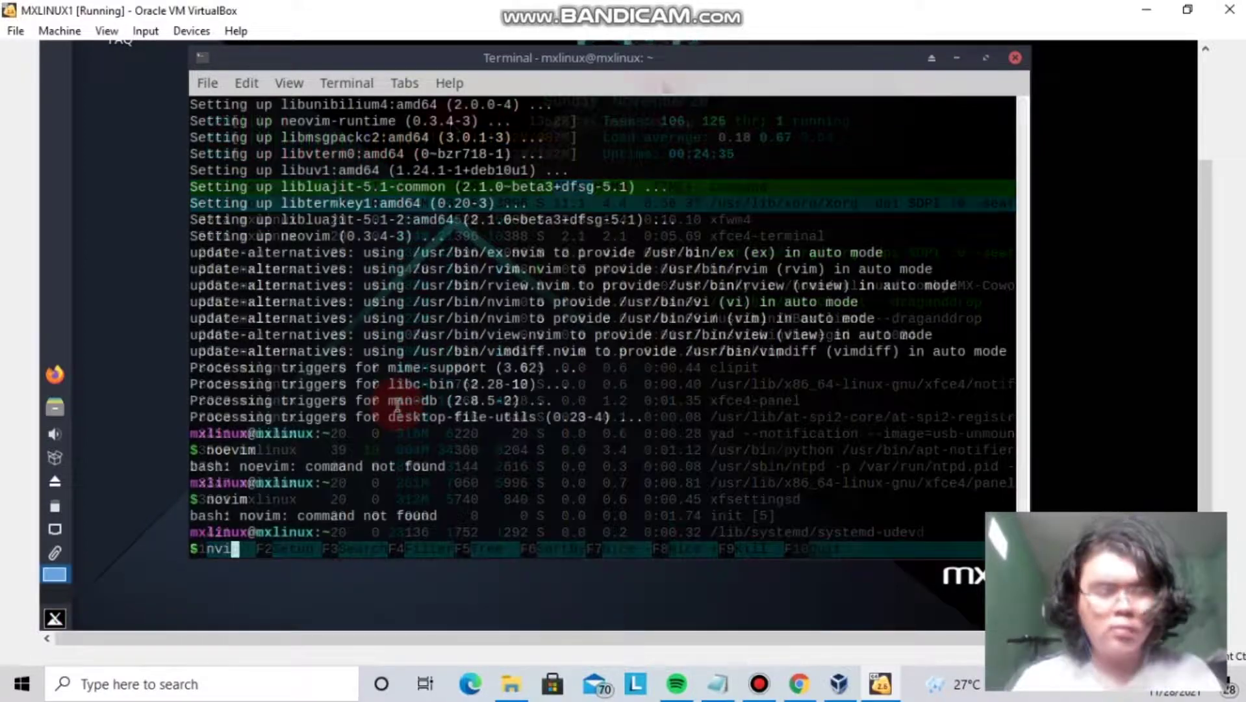
pyautogui.write('m')
pyautogui.press('Return')
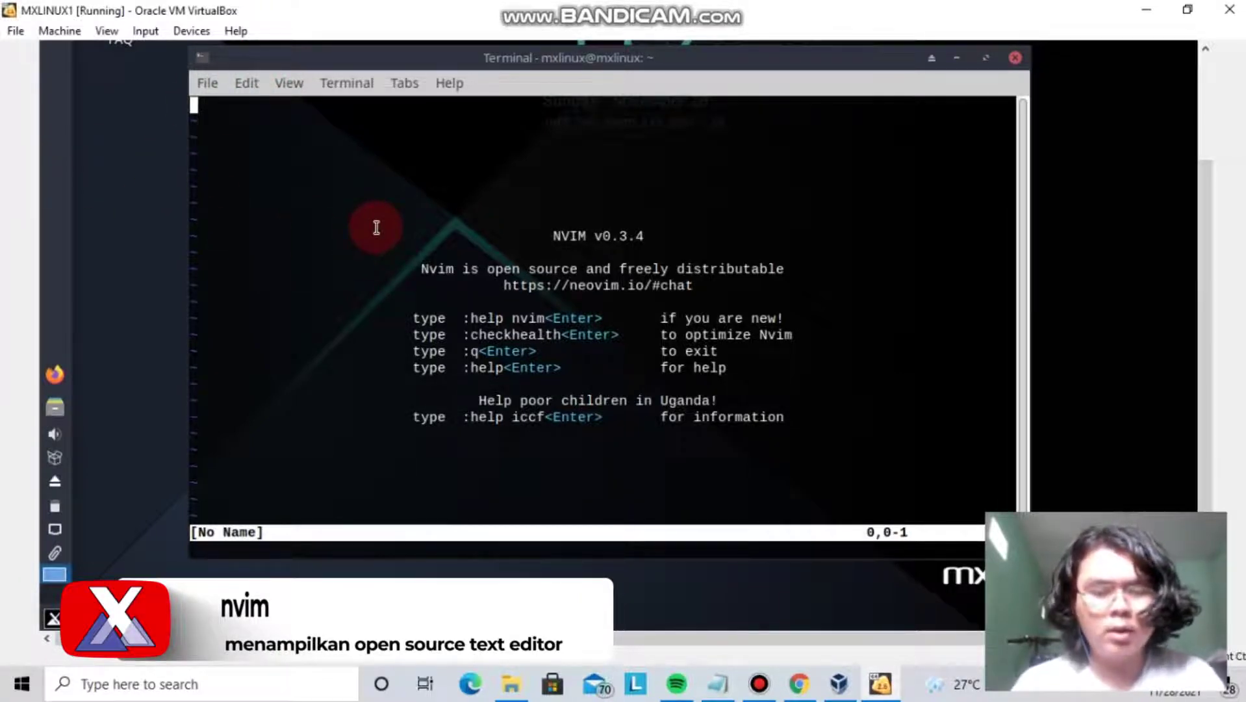
# Quit Neovim with :q to get back to the bash prompt.
pyautogui.write(':q')
pyautogui.press('Return')
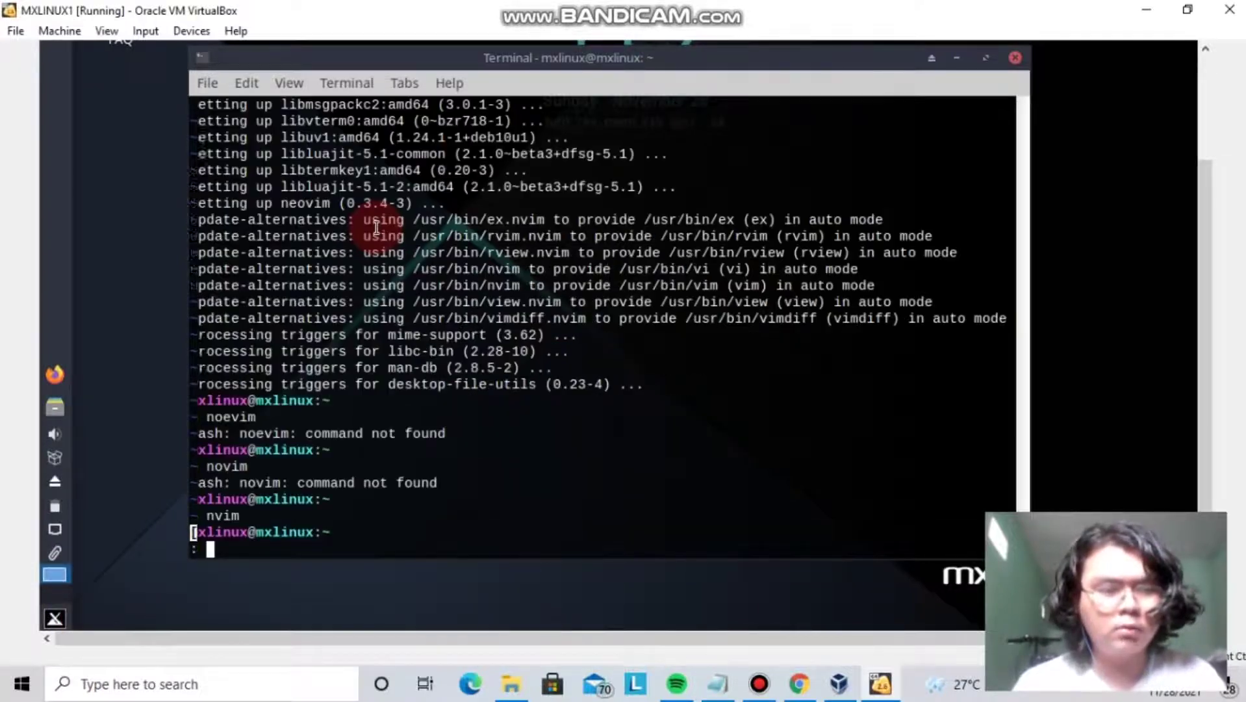
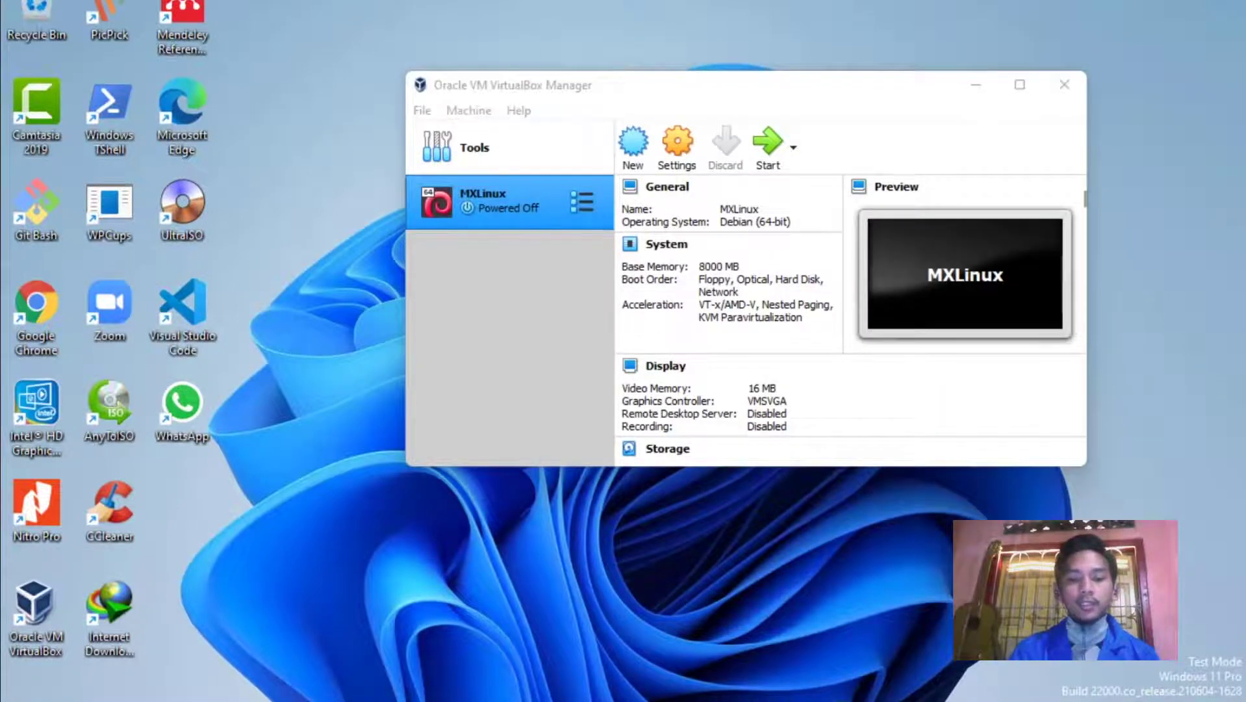
# Open New Volume (G:) in File Explorer and switch the view to Large icons.
pyautogui.scroll(-3, 97, 480)
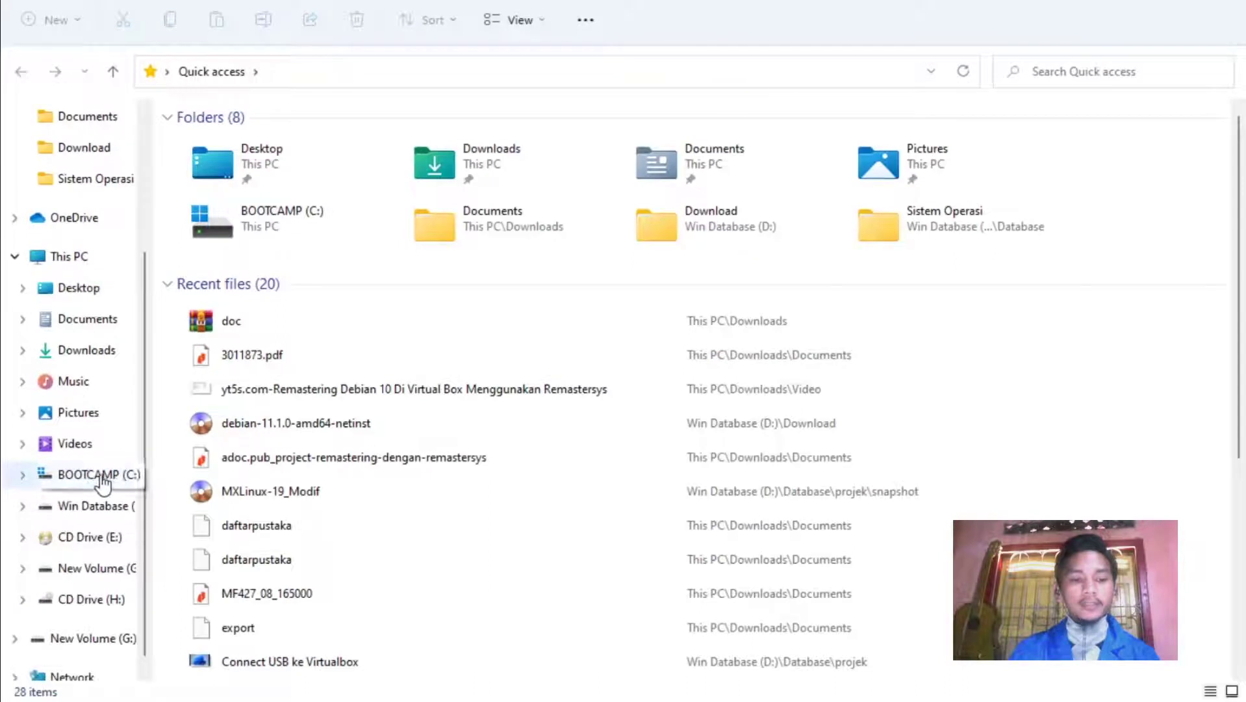
pyautogui.click(104, 637)
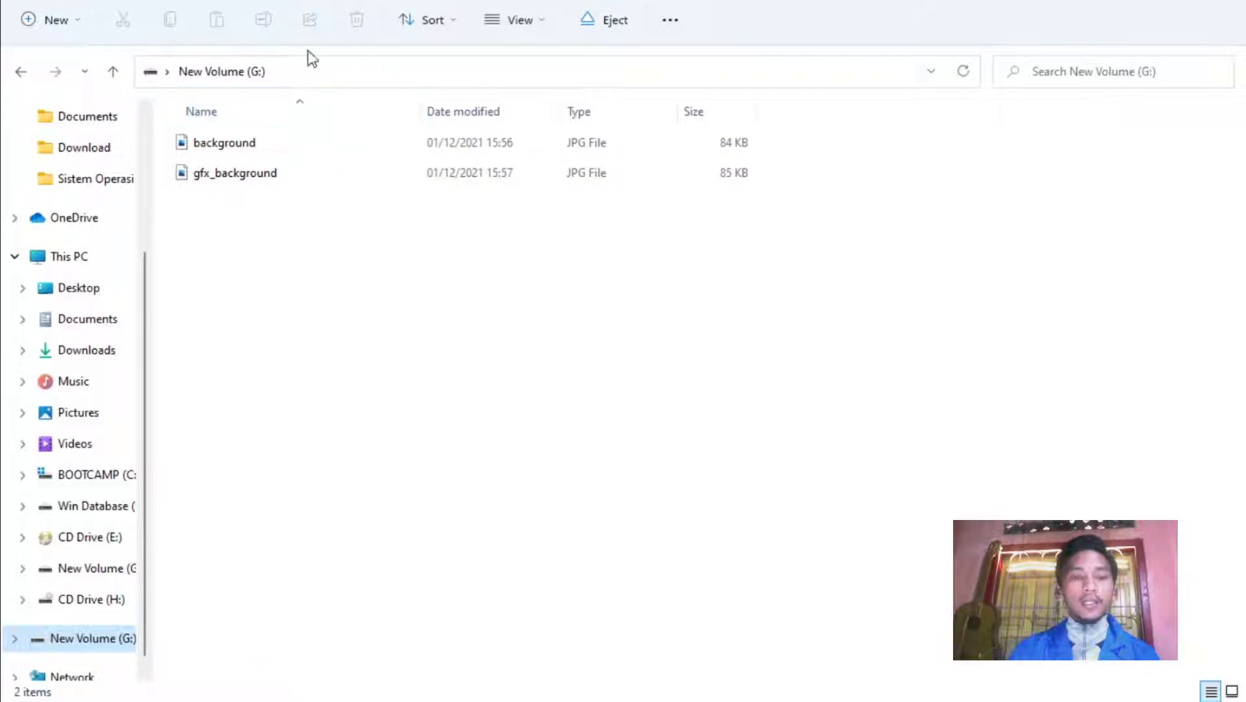
pyautogui.click(529, 22)
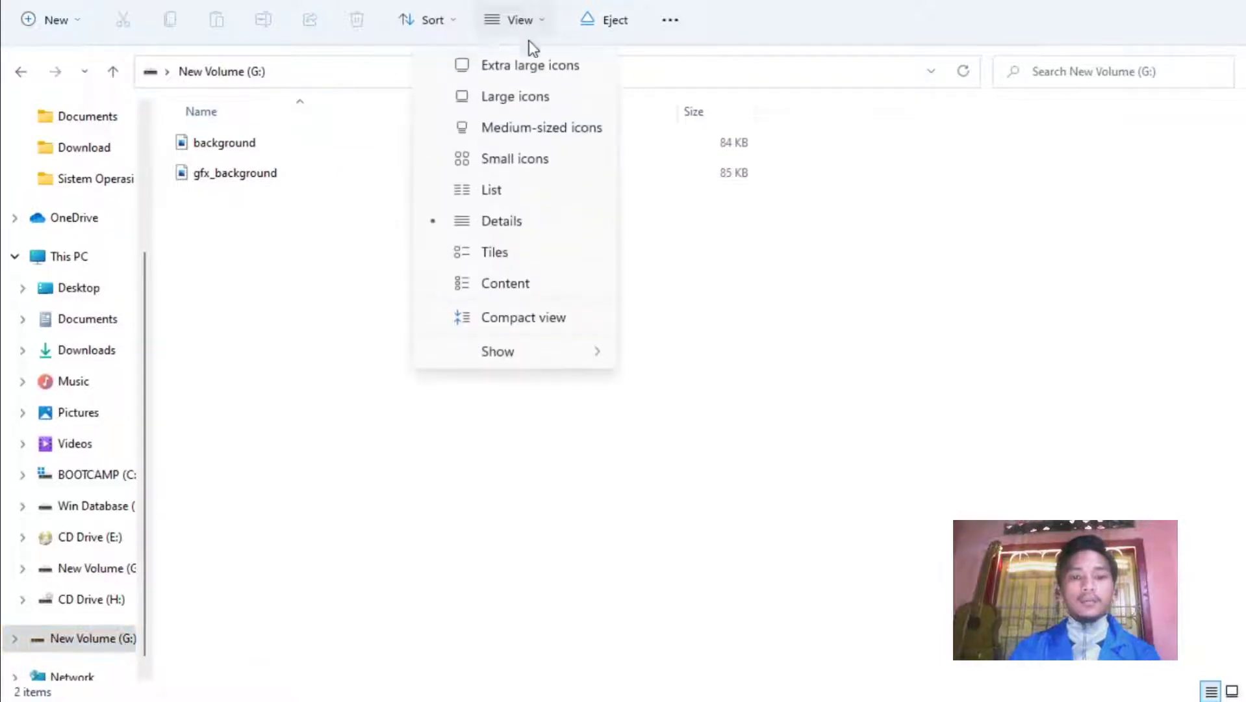
pyautogui.click(513, 96)
pyautogui.moveTo(199, 225); pyautogui.dragTo(272, 218)
pyautogui.click(587, 311)
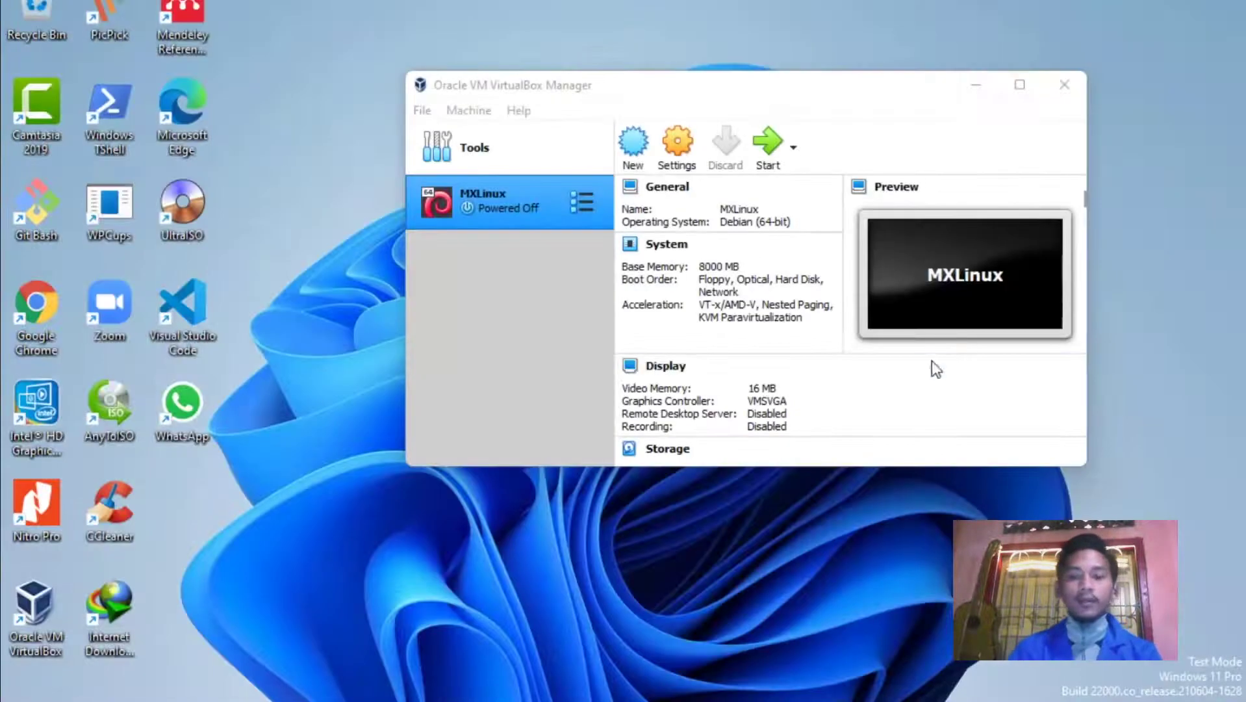
# Move VirtualBox Manager aside, open a second Explorer window on G:, then return to VirtualBox Manager.
pyautogui.moveTo(622, 83); pyautogui.dragTo(542, 103)
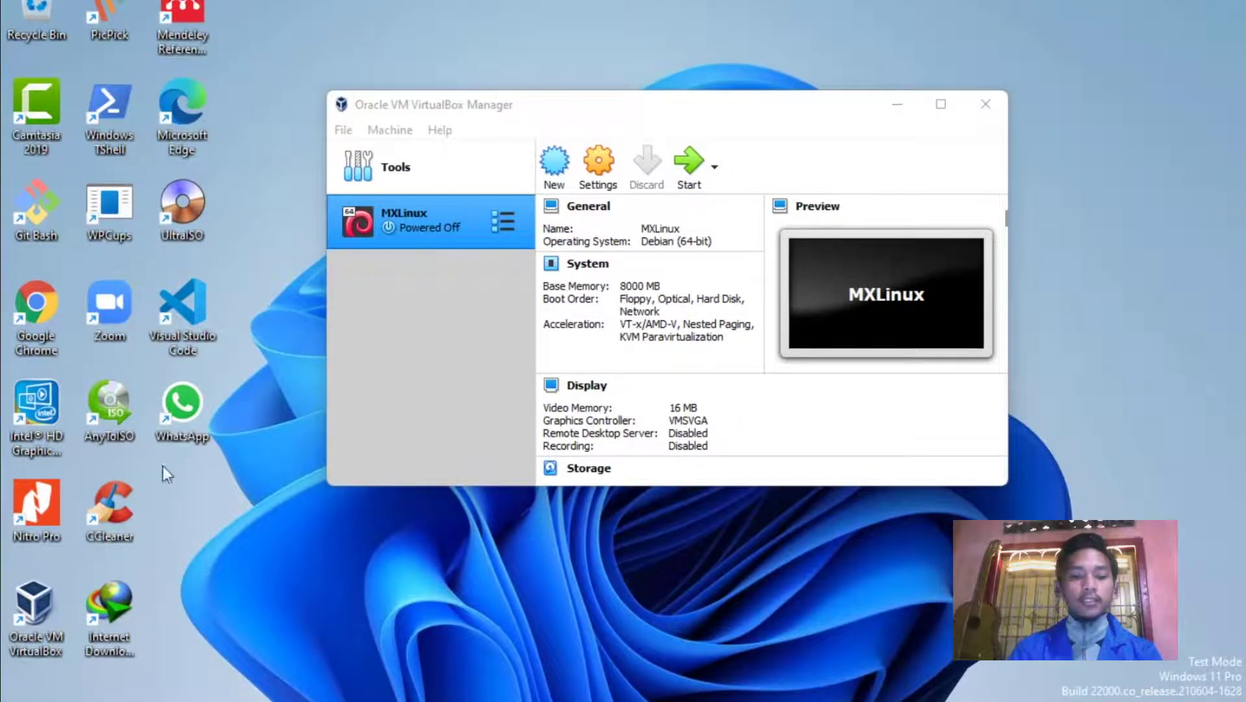
pyautogui.press('super+e')
pyautogui.scroll(-3, 128, 572)
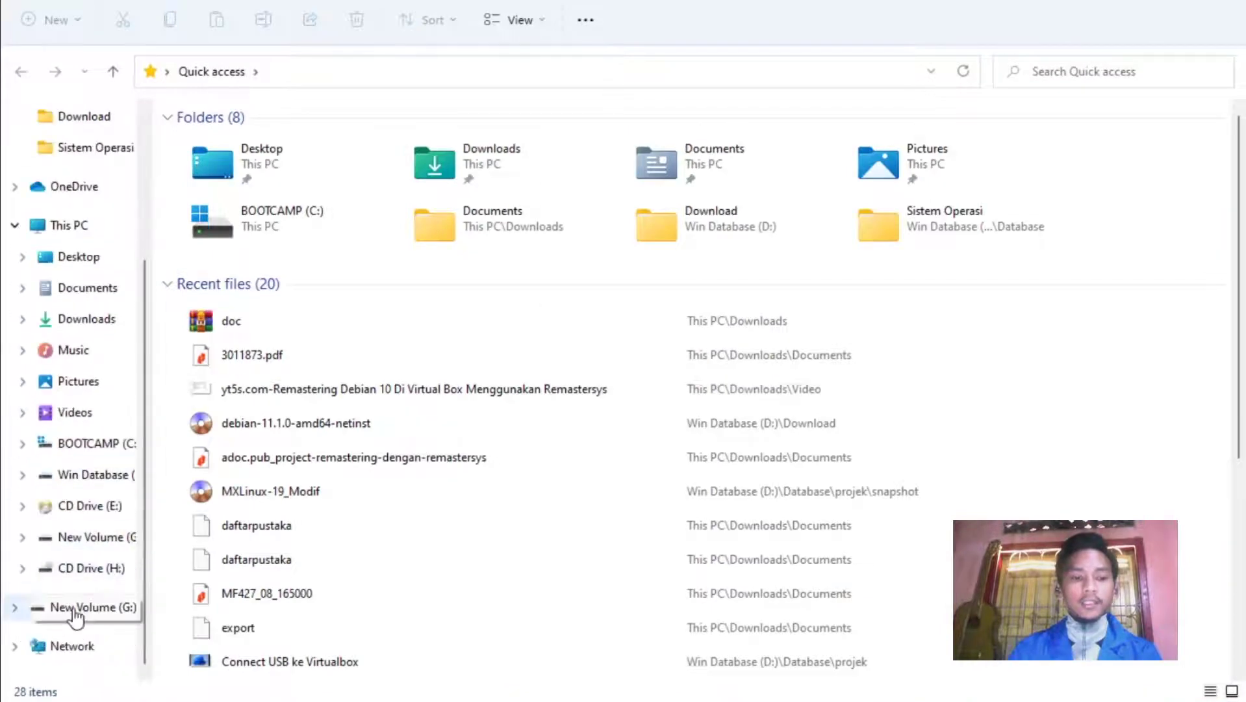
pyautogui.click(85, 606)
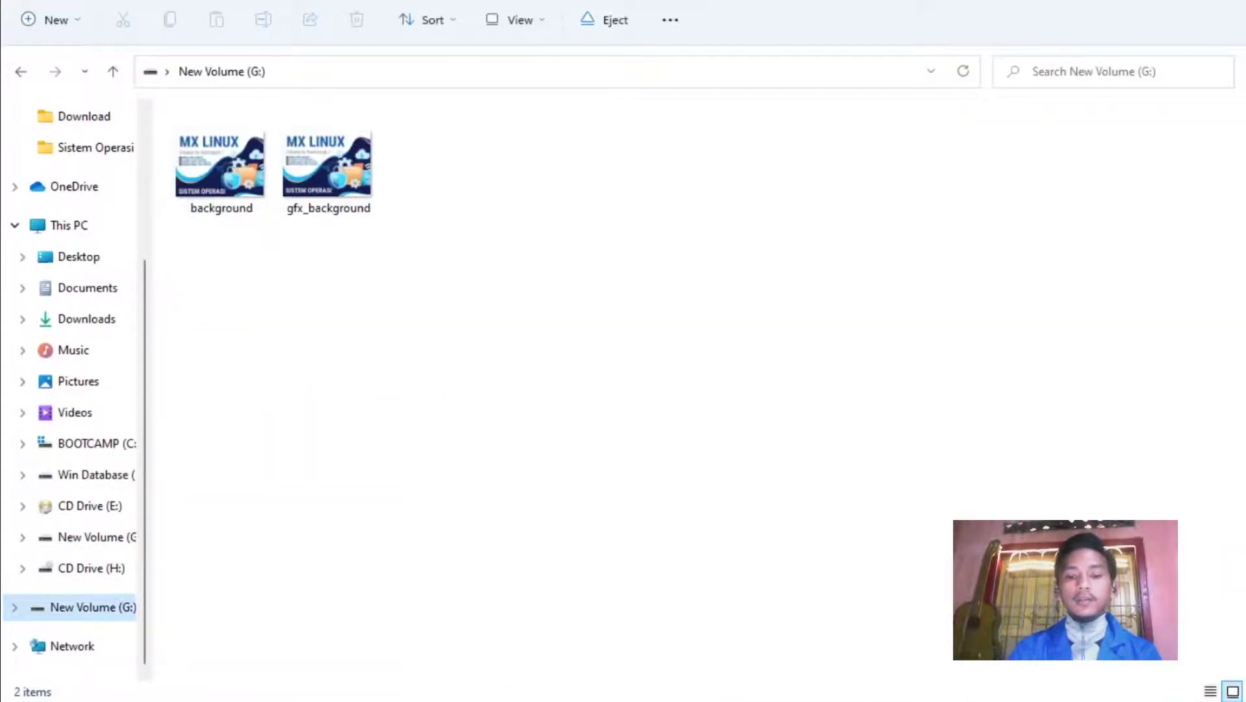
pyautogui.hotkey('alt', 'Tab')
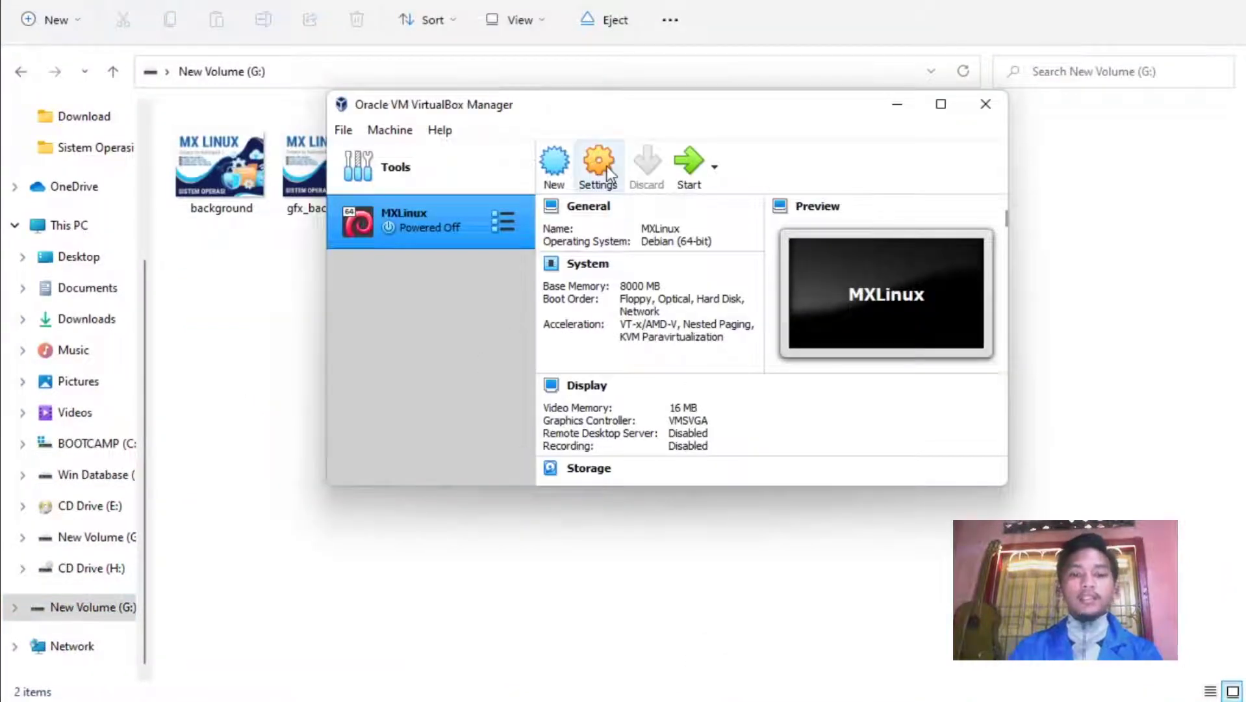
# Open the MXLinux machine's settings, move the dialog right, and cancel without saving.
pyautogui.click(599, 166)
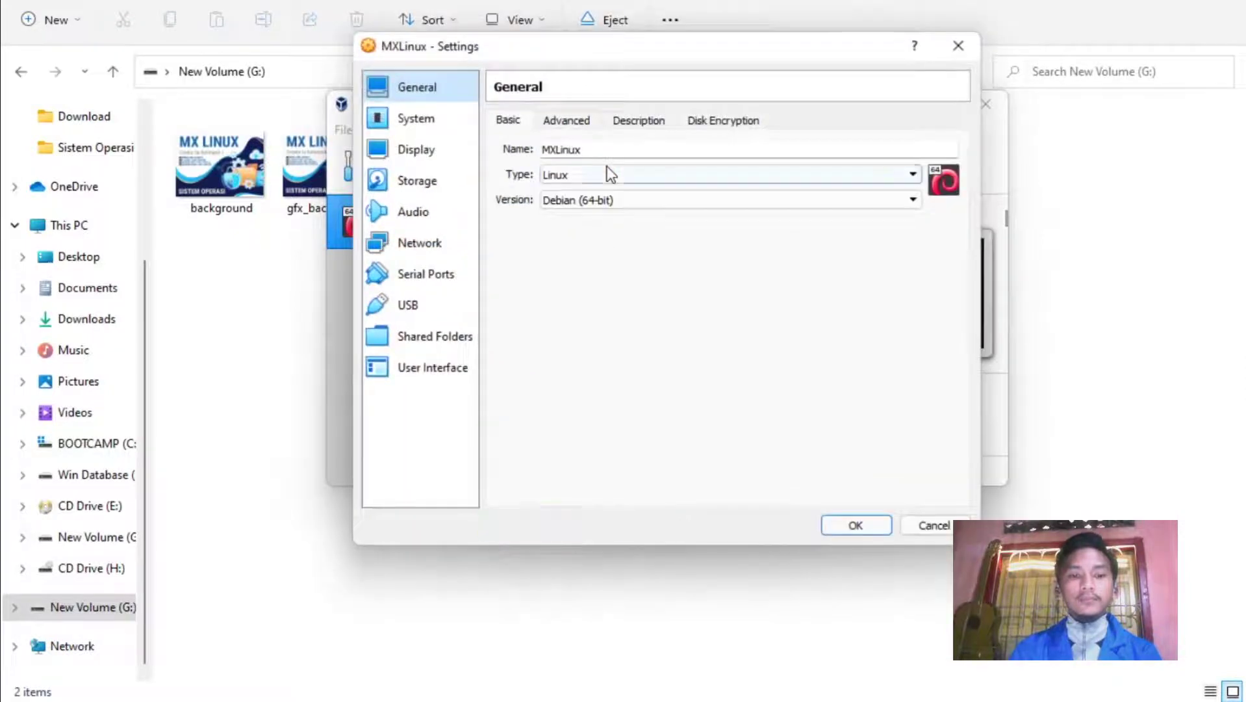
pyautogui.moveTo(601, 54); pyautogui.dragTo(768, 51)
pyautogui.click(380, 364)
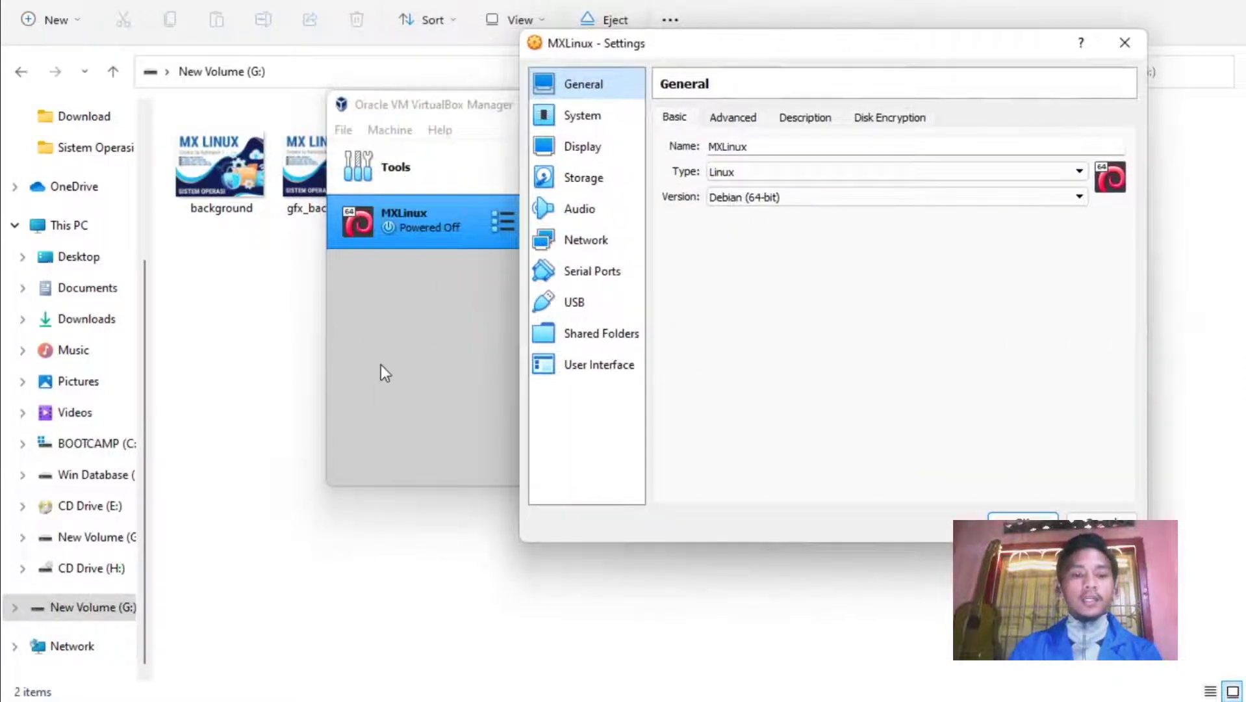
pyautogui.click(1101, 524)
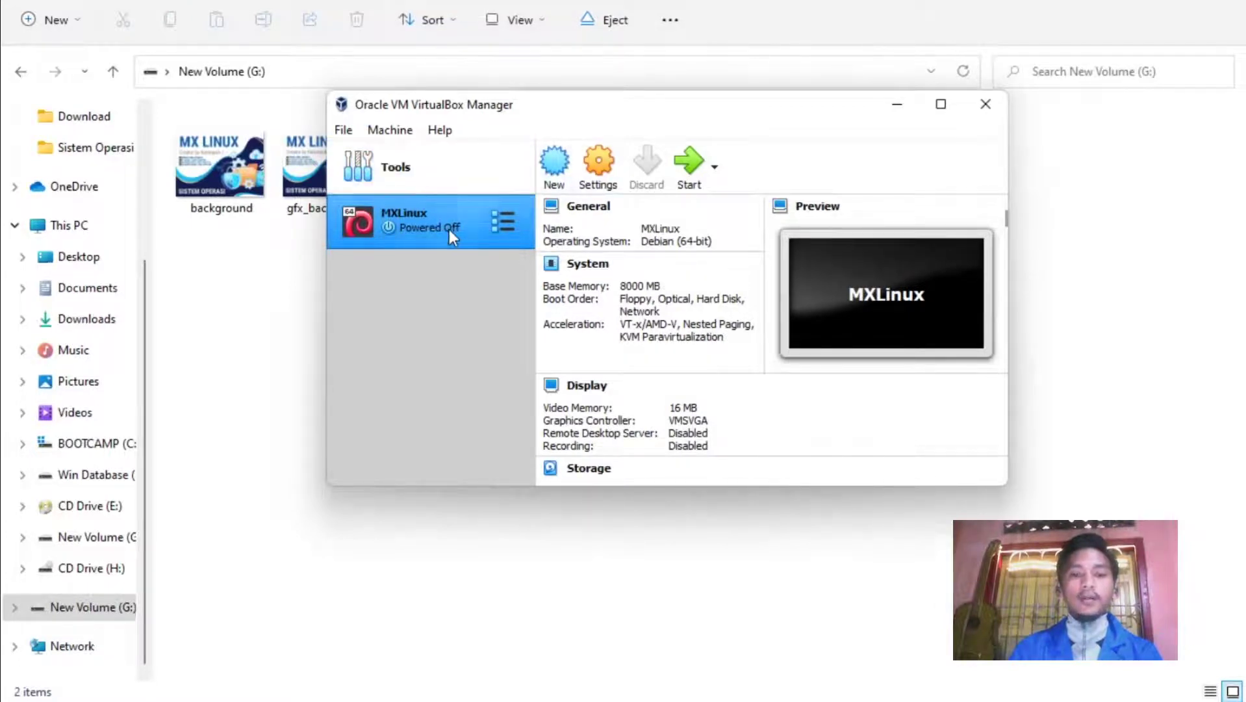
# Replace the old USB filter with Kingston DataTraveler 2.0 [0100] under the USB 2.0 controller and save.
pyautogui.click(600, 164)
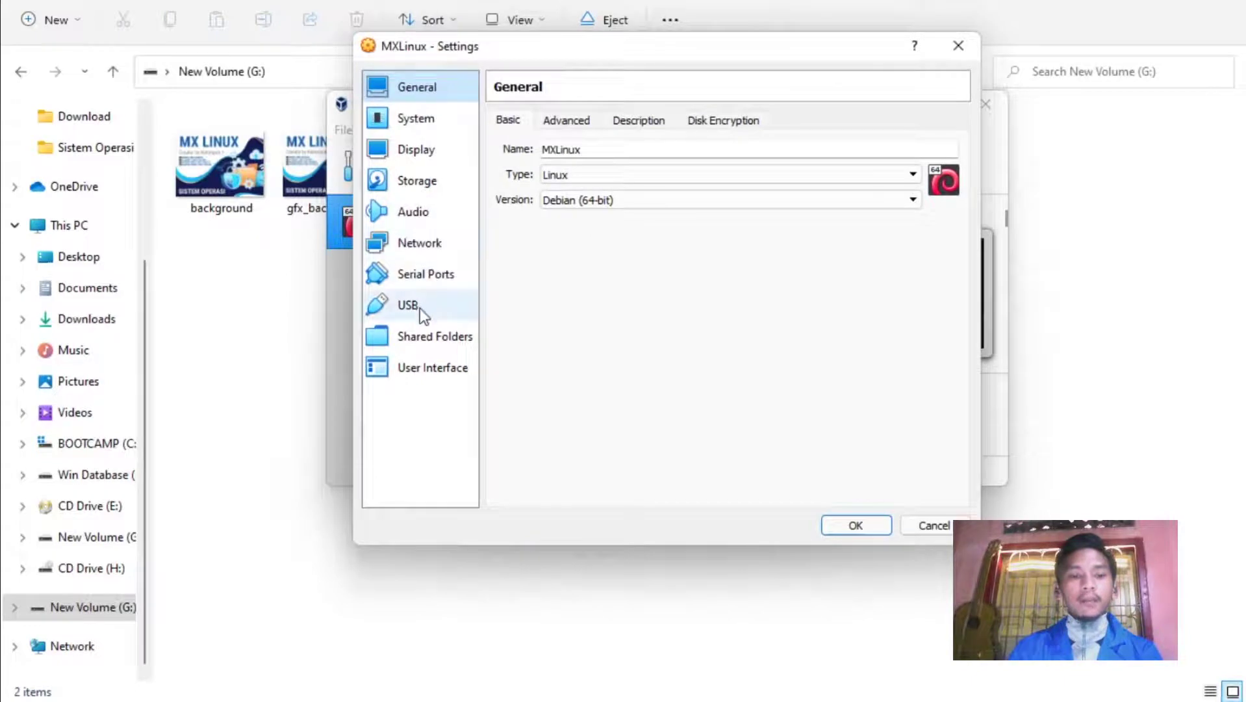
pyautogui.click(420, 308)
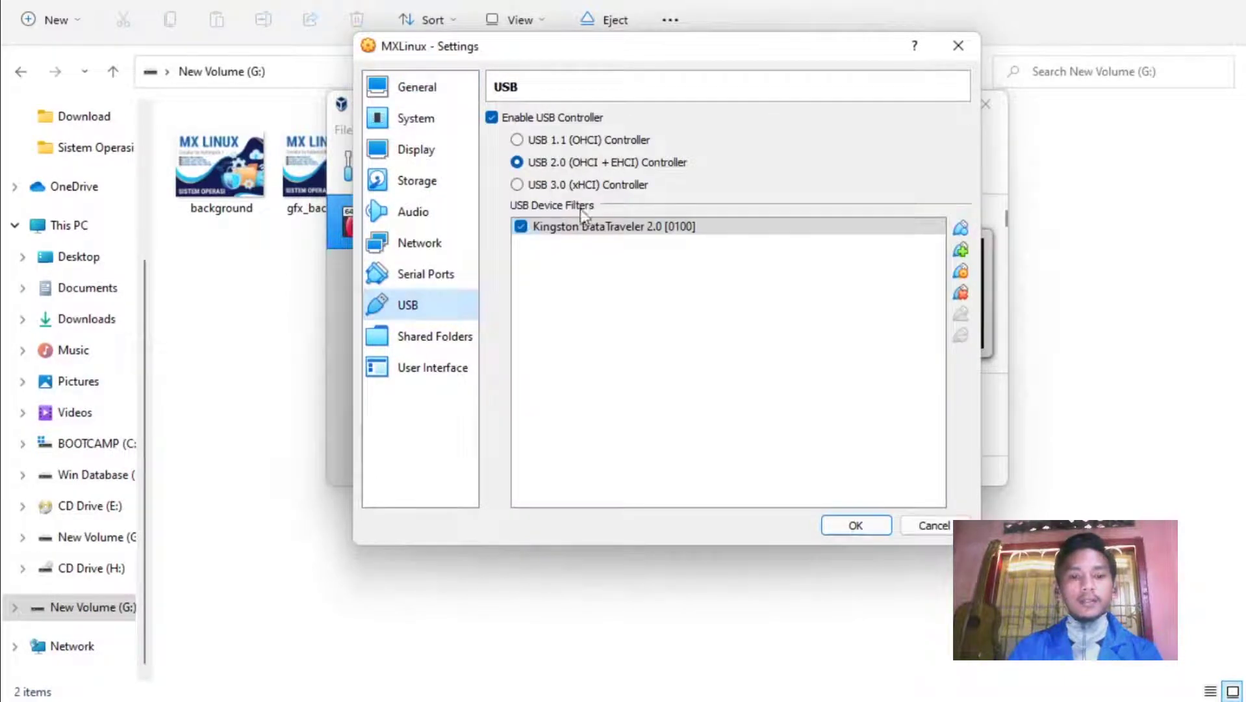
pyautogui.click(960, 291)
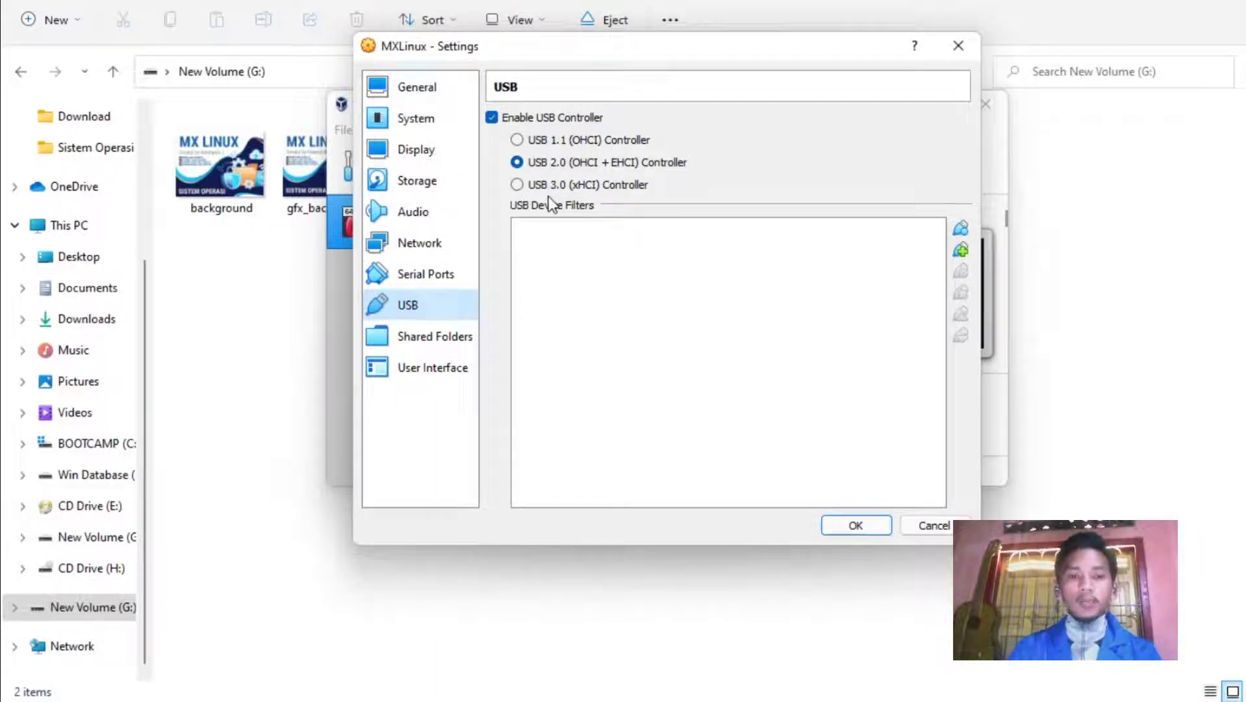
pyautogui.click(550, 185)
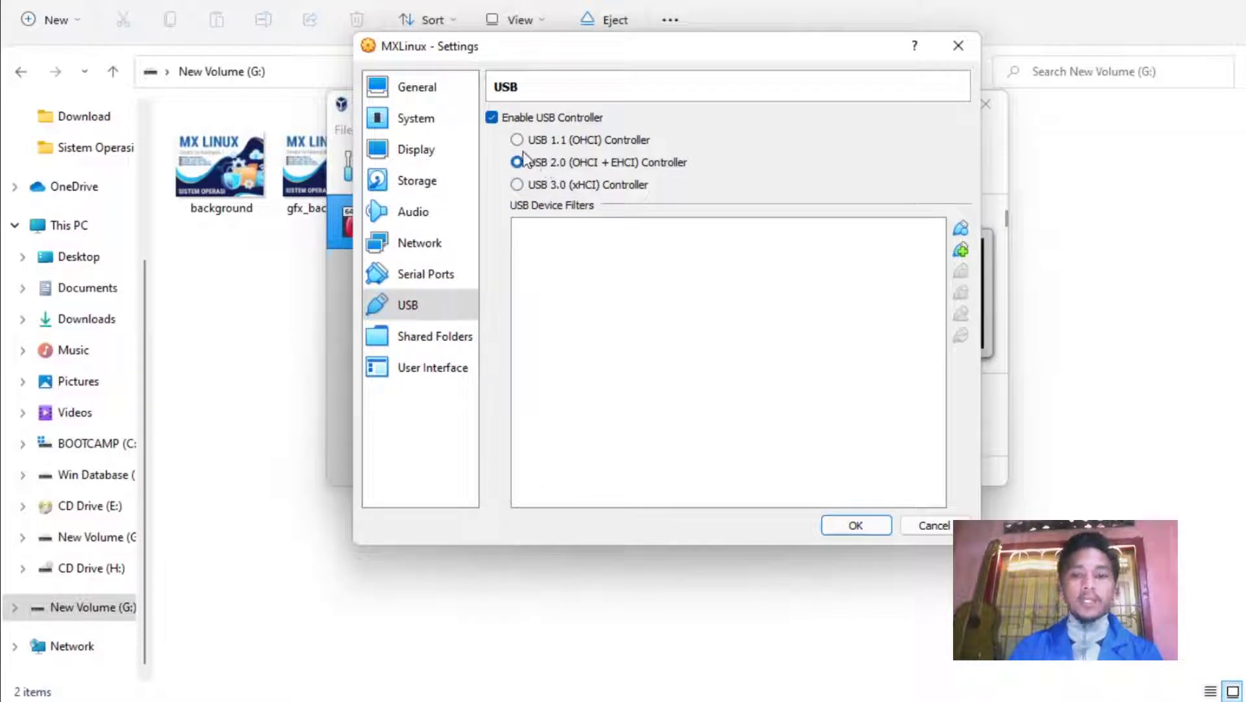
pyautogui.click(960, 252)
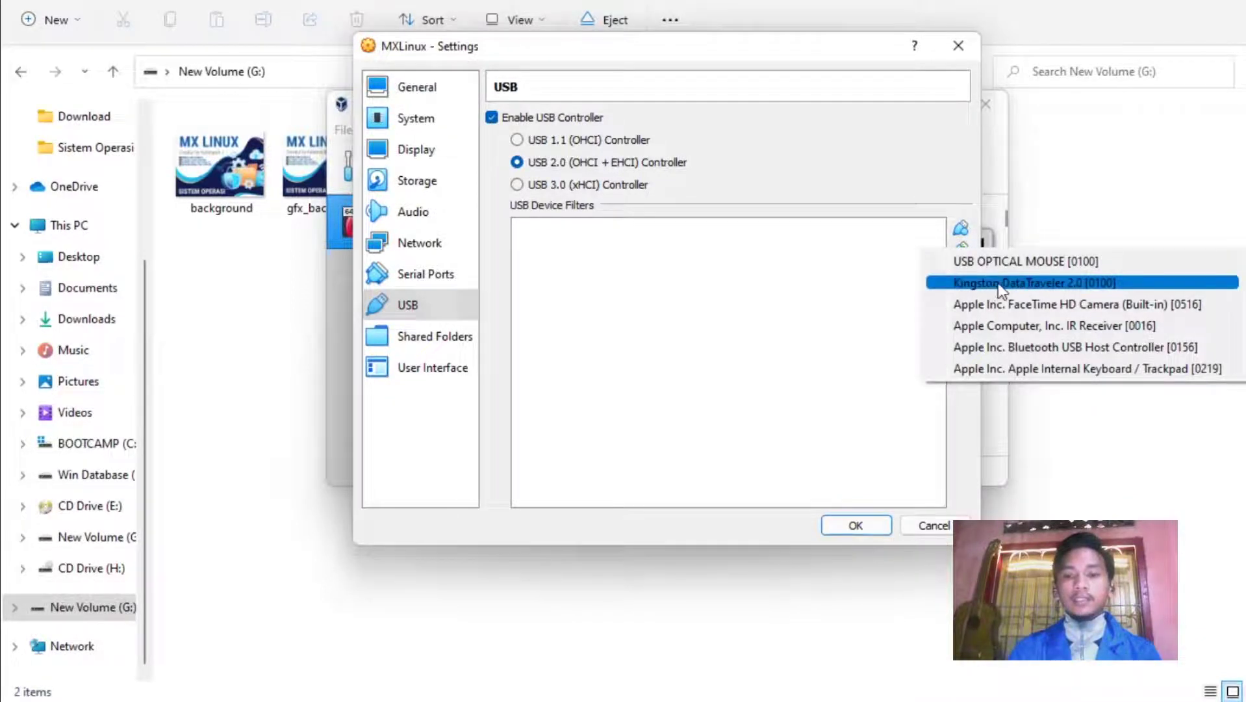
pyautogui.moveTo(1068, 287)
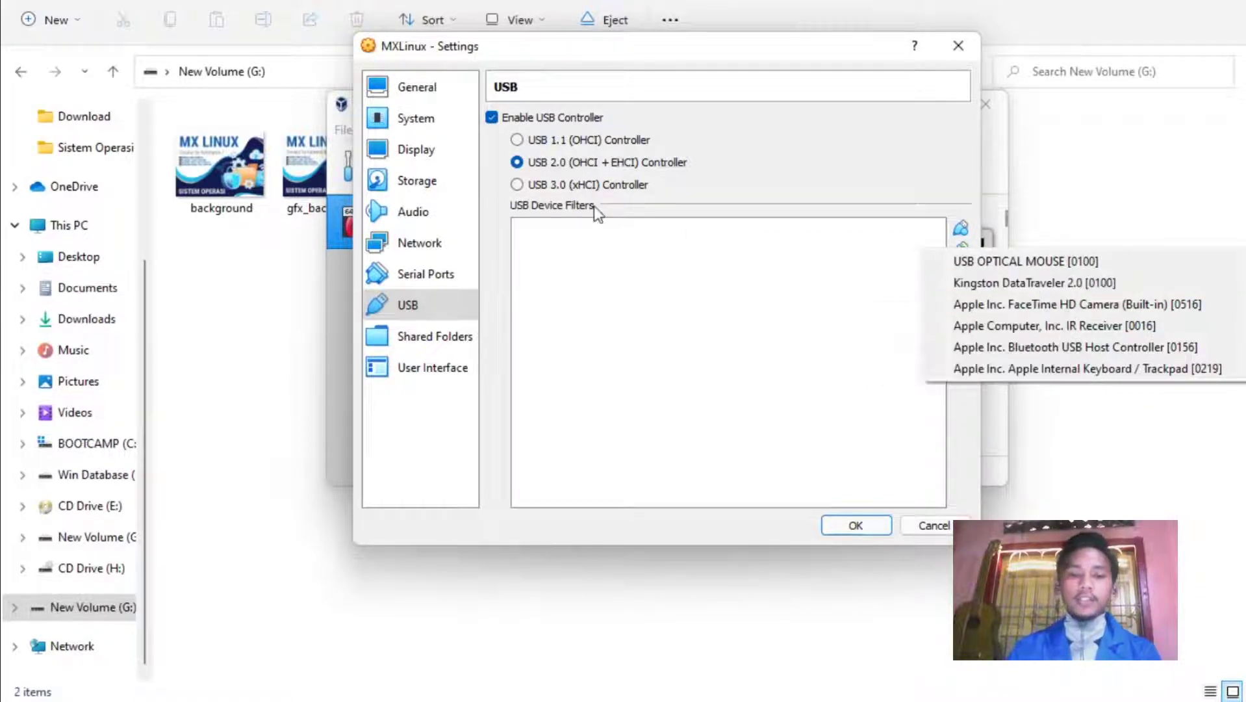
pyautogui.click(966, 283)
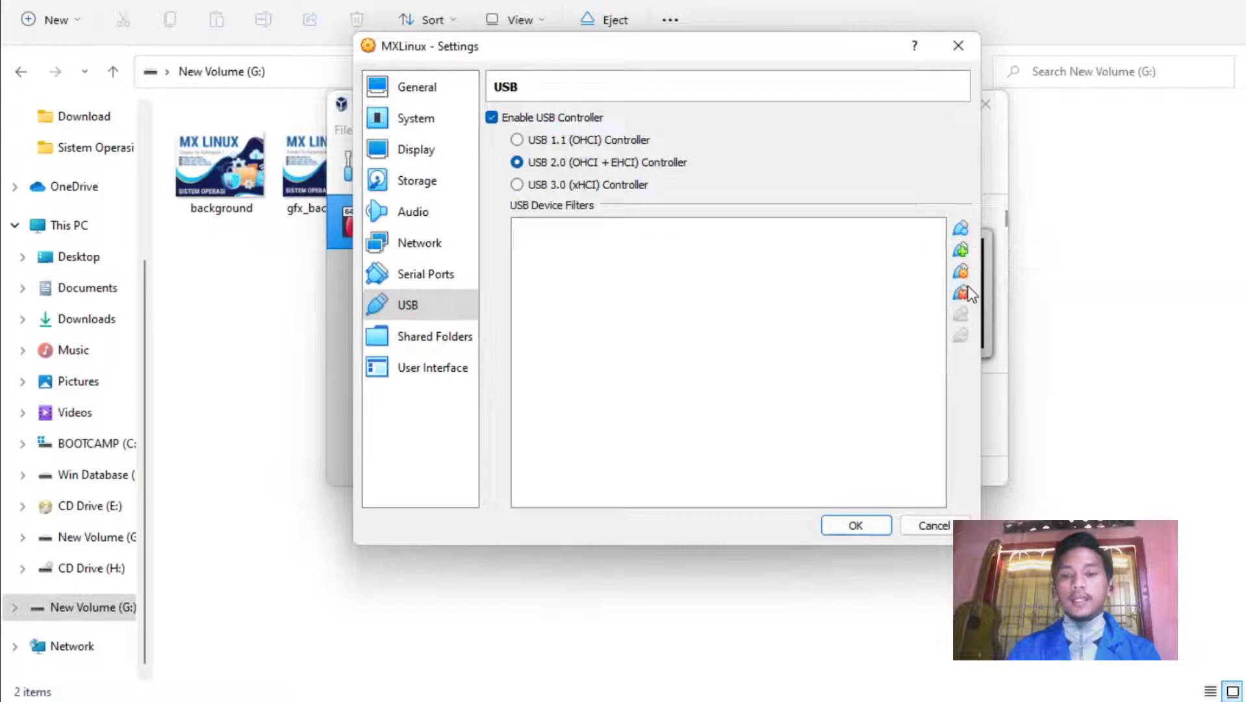
pyautogui.click(857, 523)
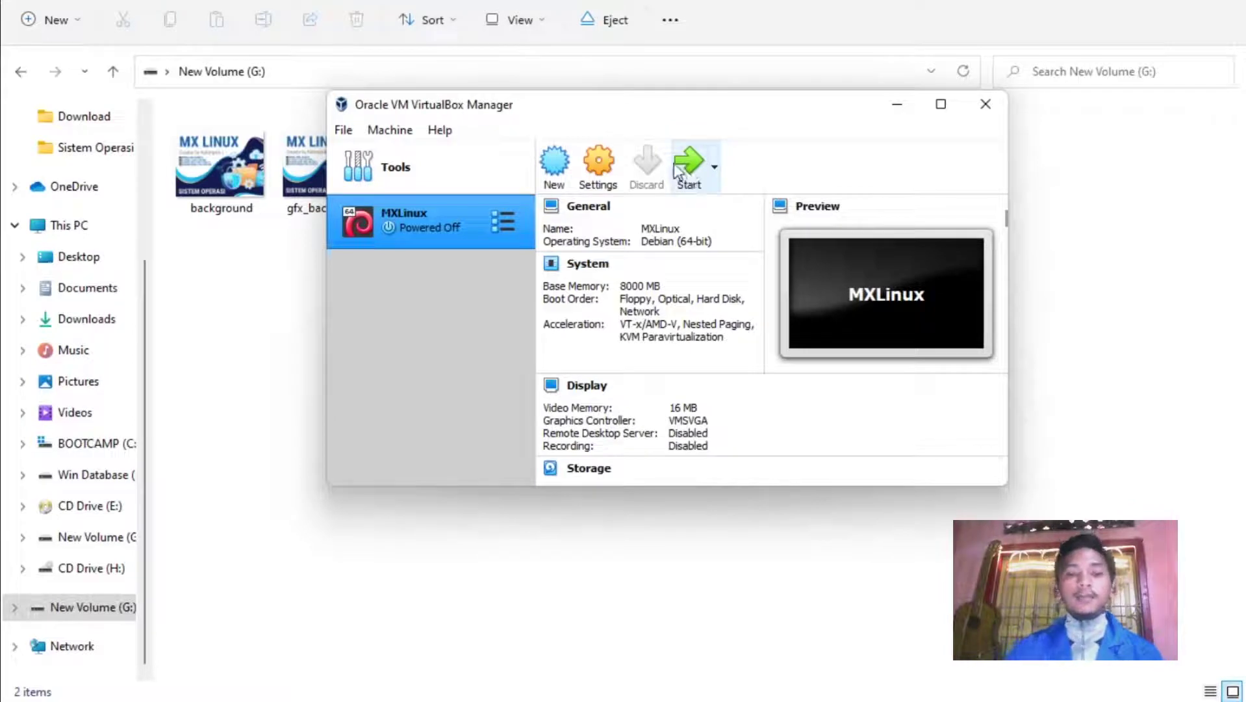
# Start the MXLinux VM, minimize VirtualBox Manager, and open the VM's File Manager at /home/MXLinux.
pyautogui.click(700, 163)
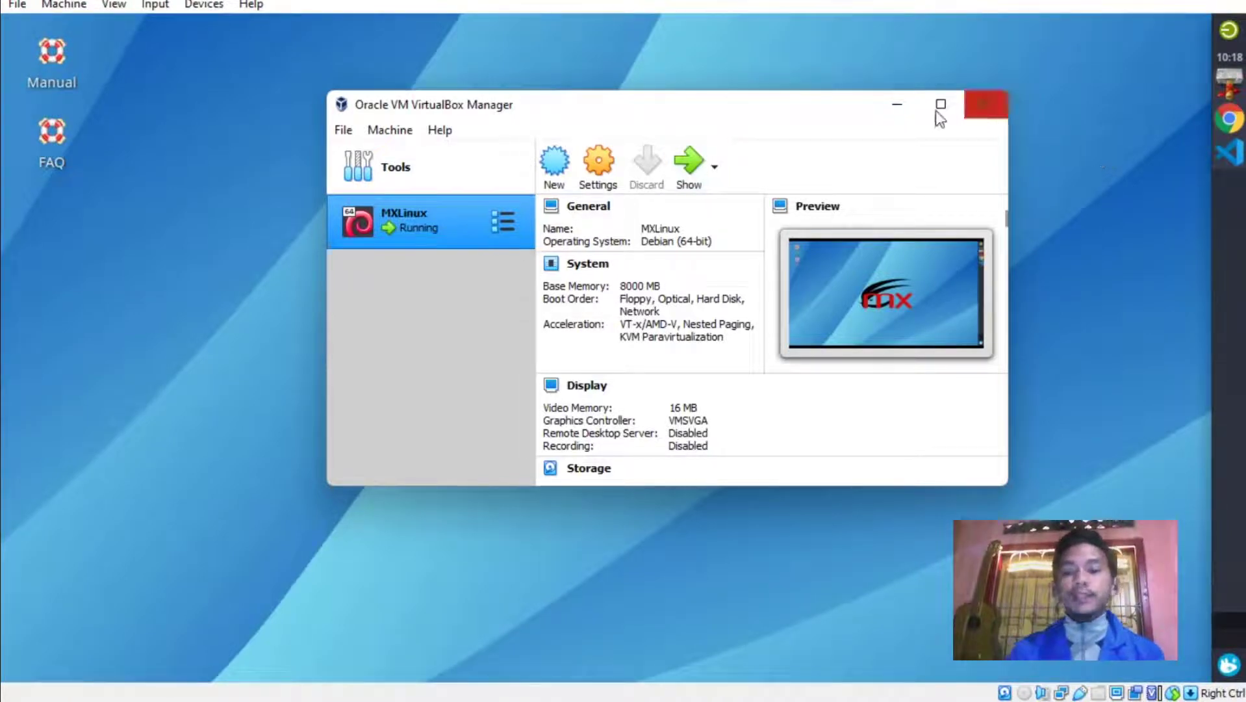
pyautogui.click(897, 105)
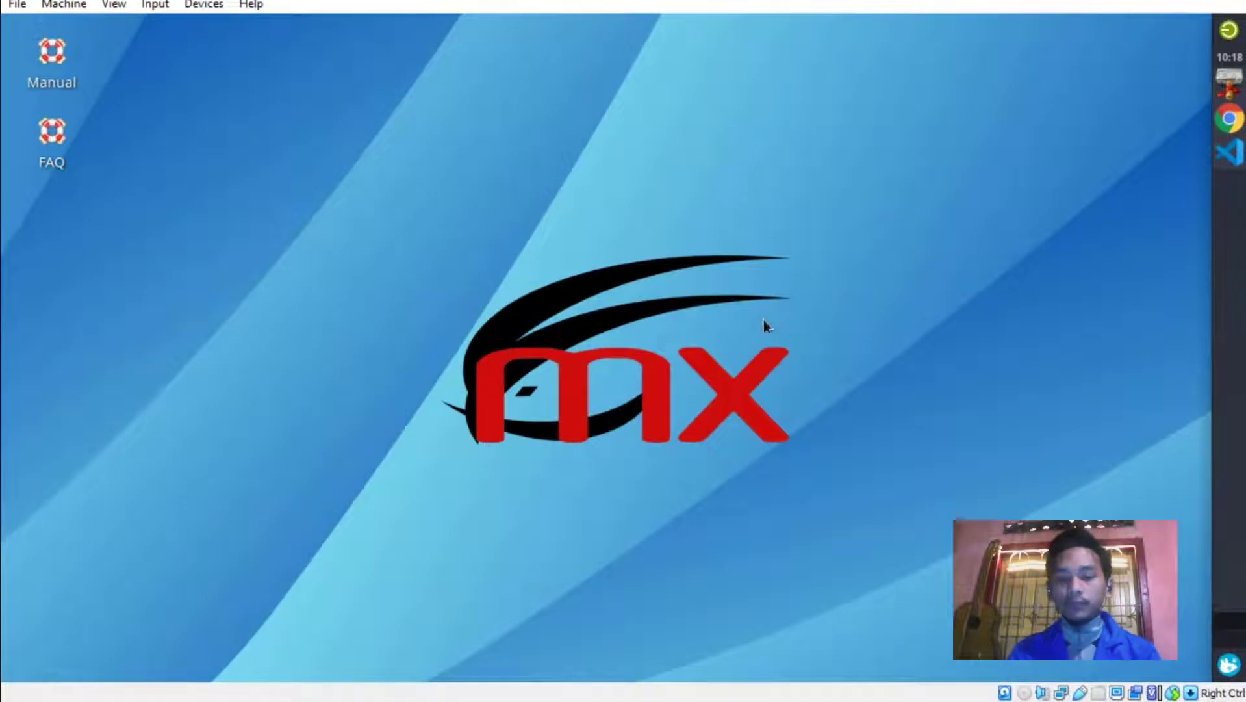
pyautogui.click(1236, 87)
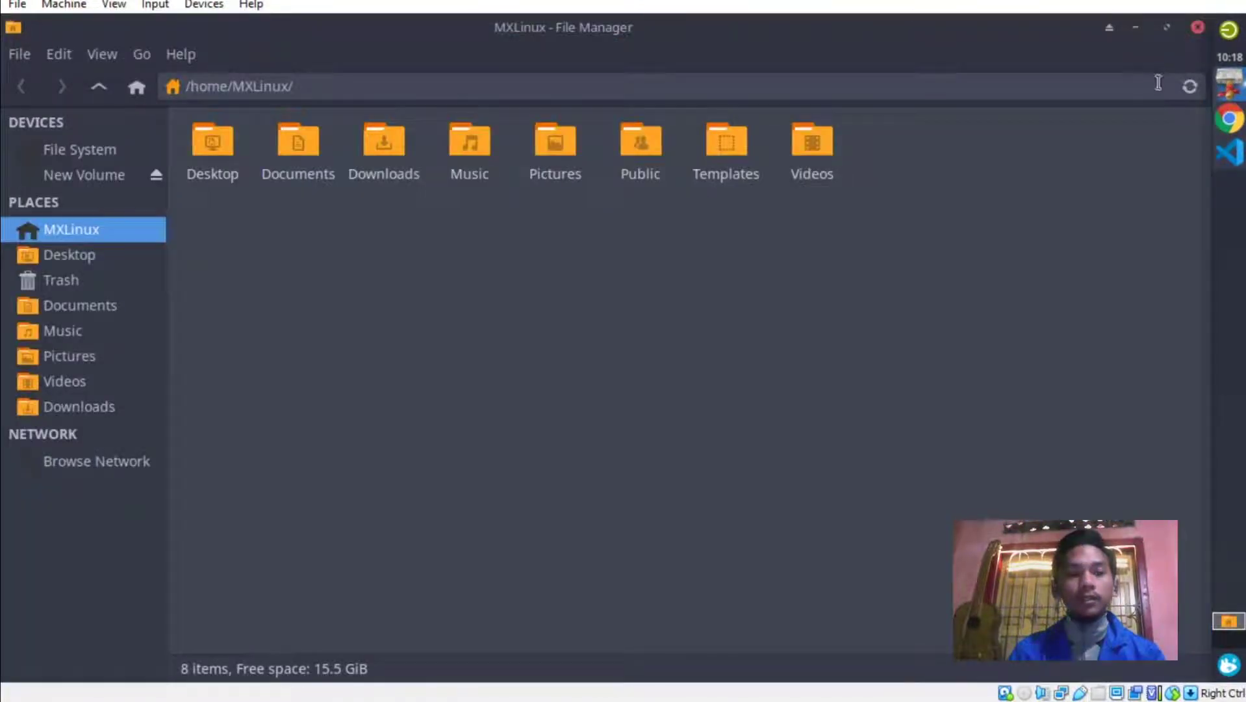
# Copy background.jpg from New Volume, paste it into Pictures, then minimize the File Manager.
pyautogui.click(74, 171)
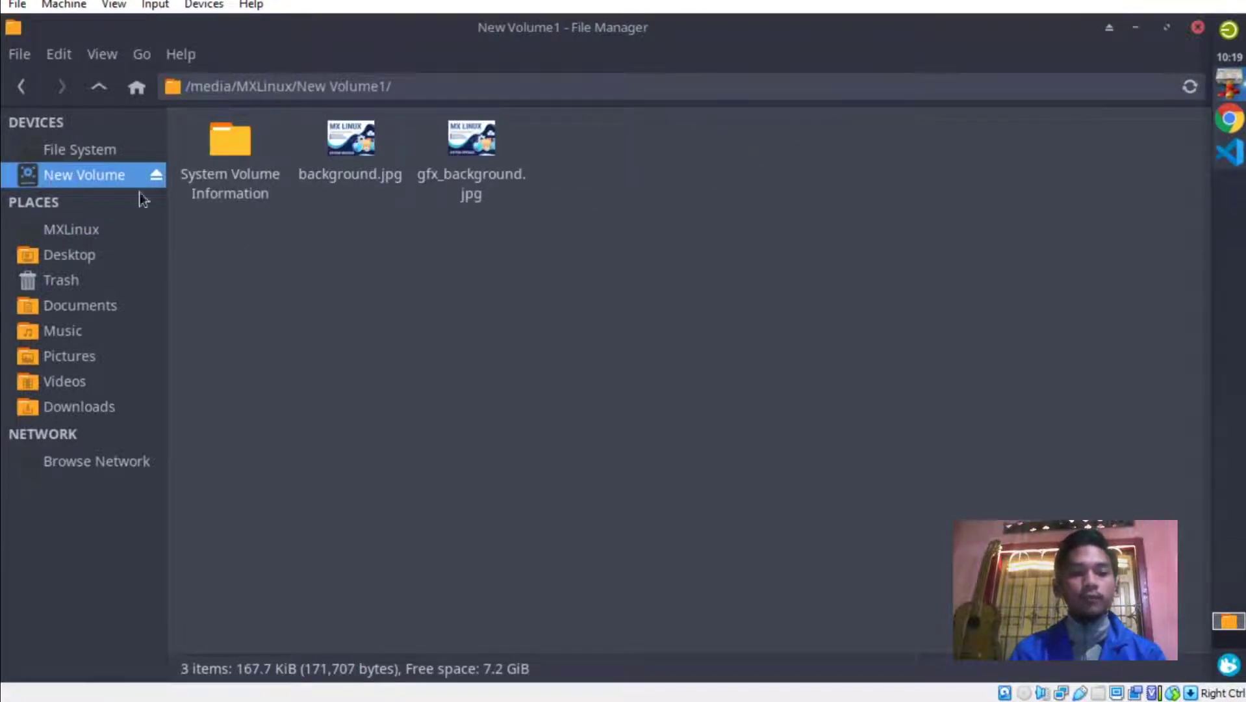
pyautogui.click(352, 159)
pyautogui.click(425, 254)
pyautogui.click(365, 163)
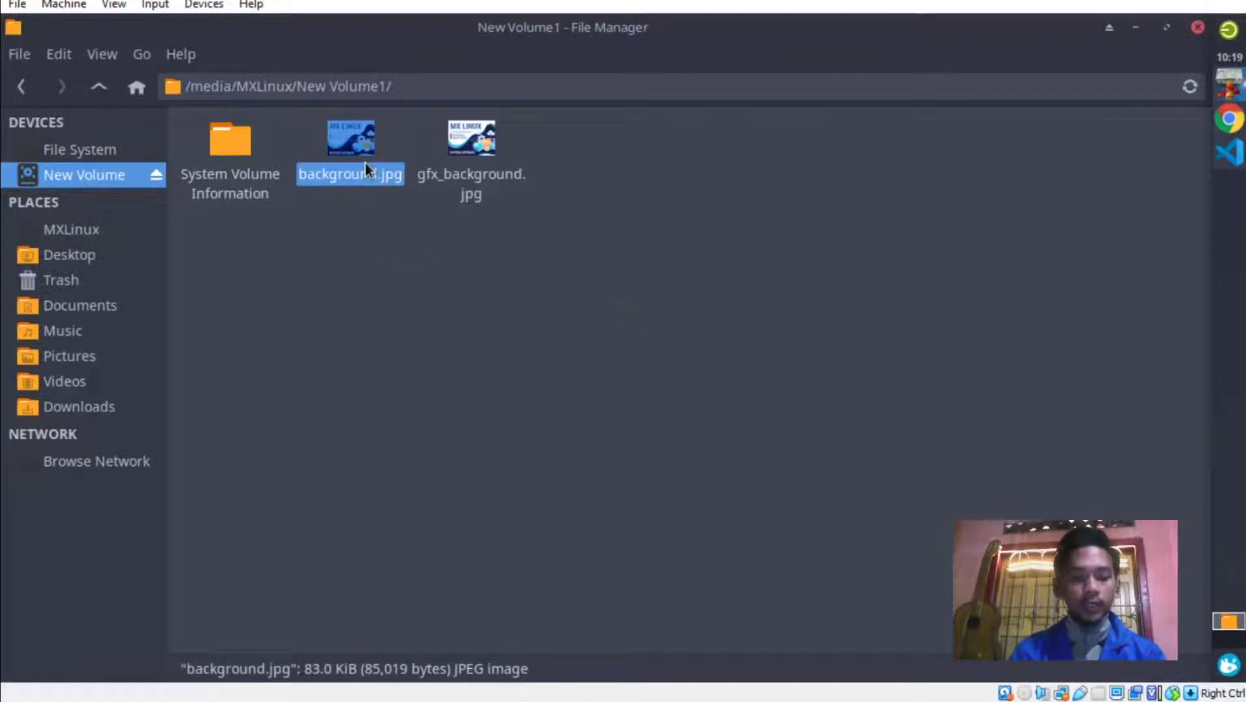
pyautogui.rightClick(365, 162)
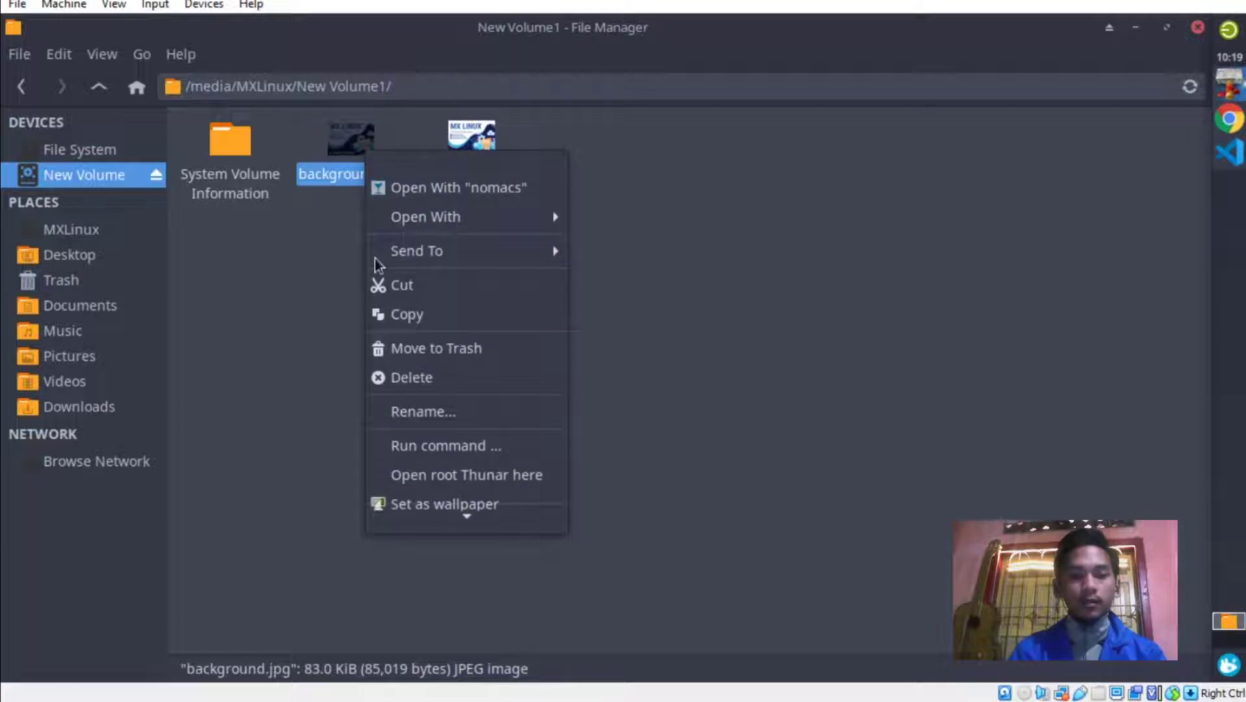
pyautogui.click(388, 315)
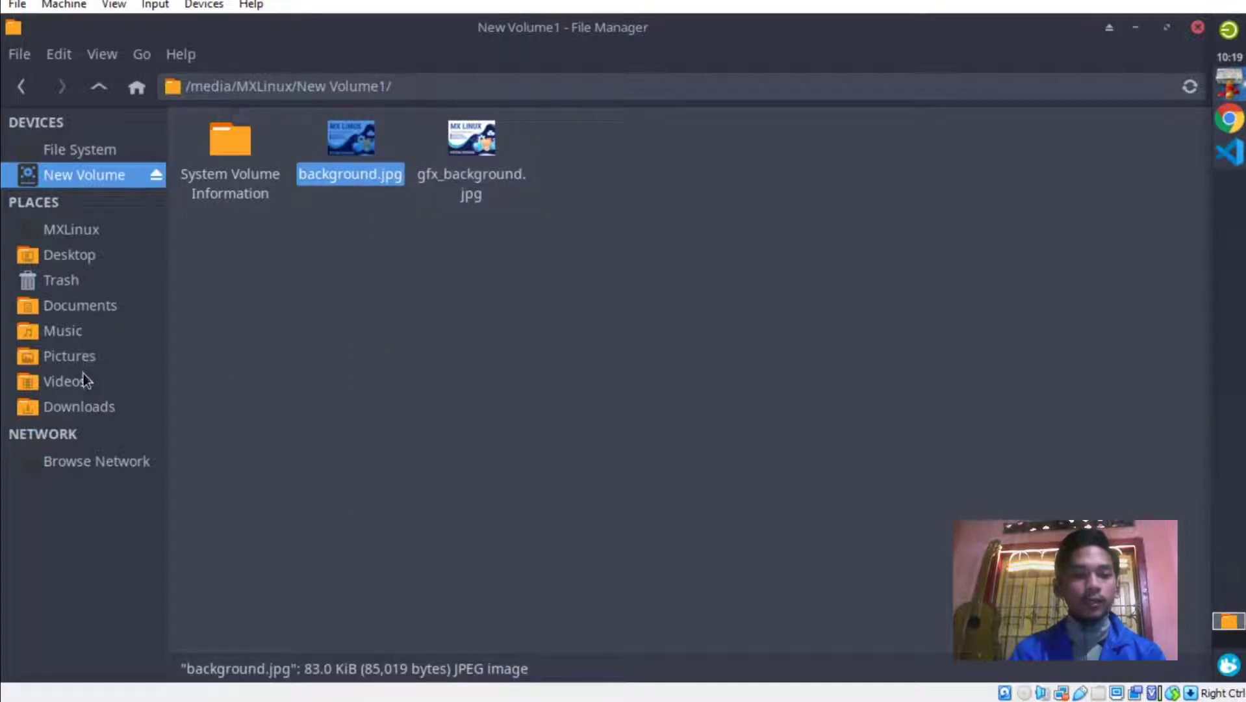
pyautogui.click(86, 357)
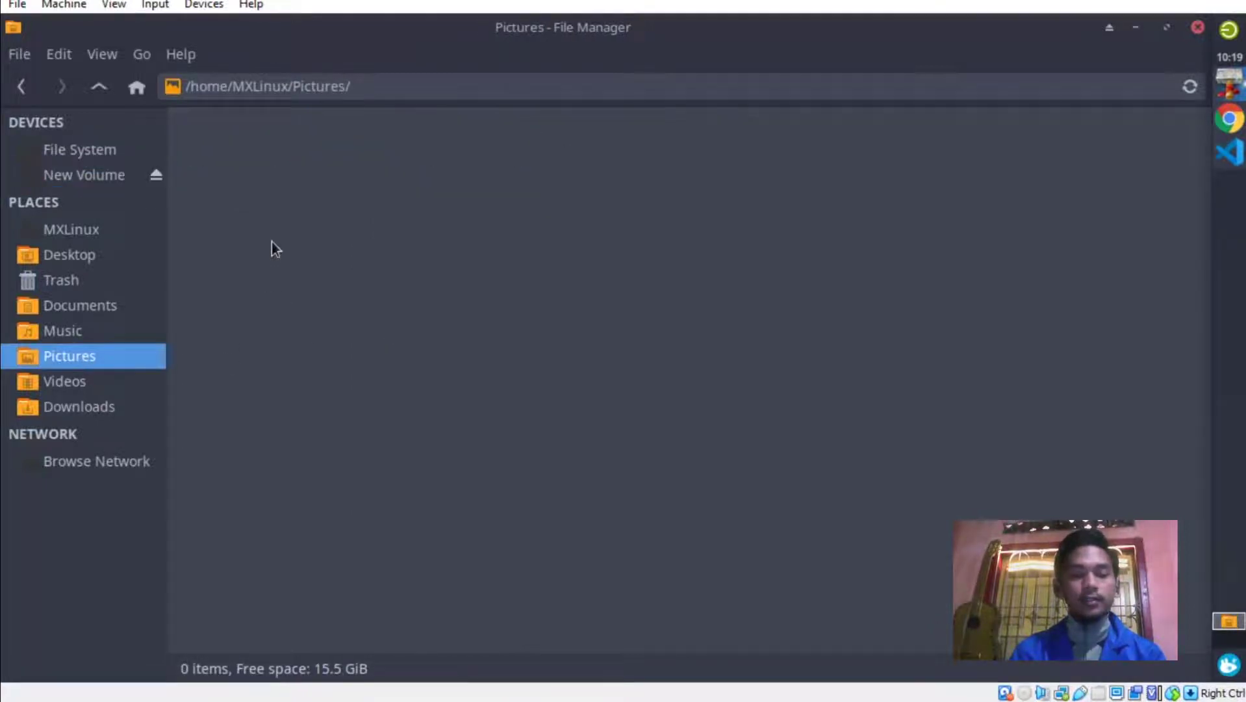
pyautogui.rightClick(271, 241)
pyautogui.click(329, 334)
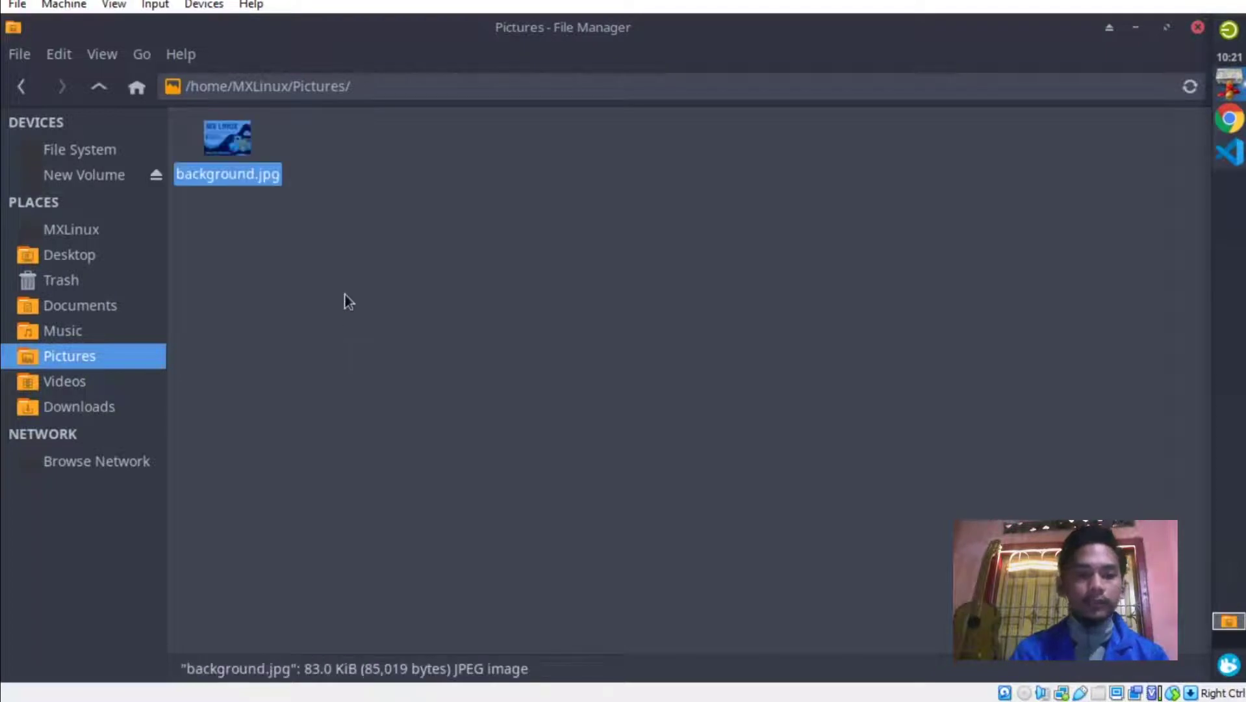
pyautogui.click(339, 302)
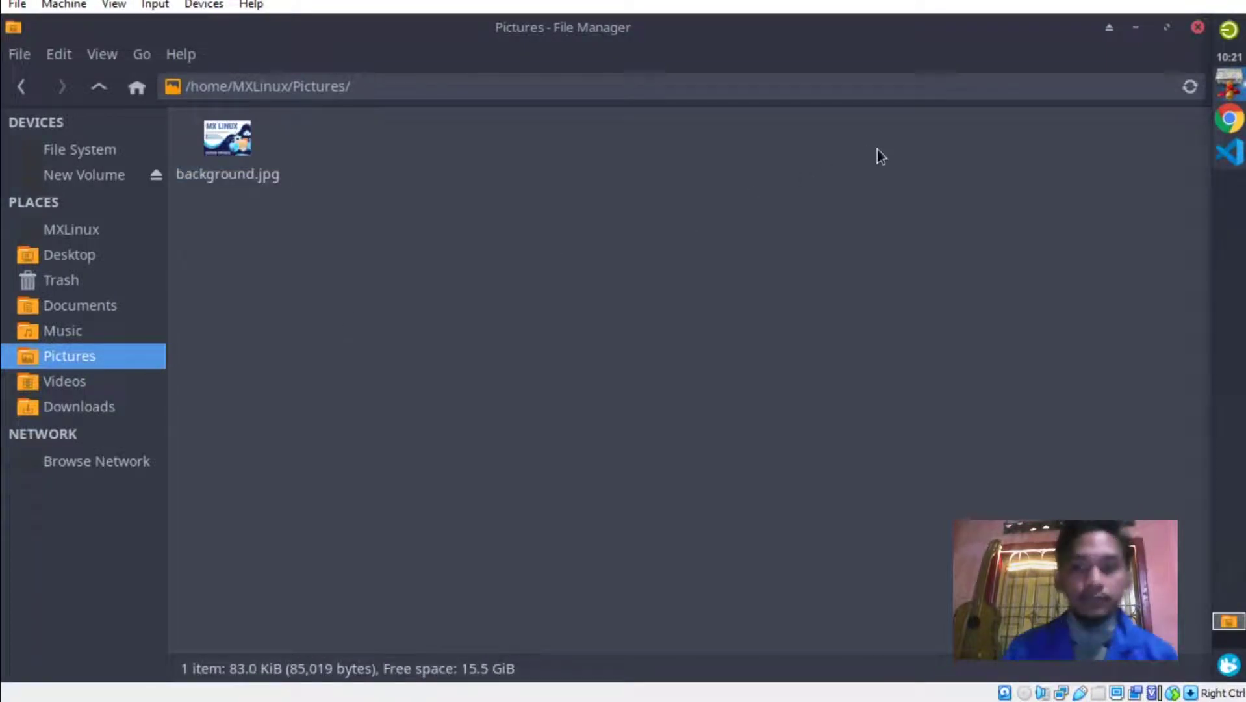
pyautogui.click(1136, 28)
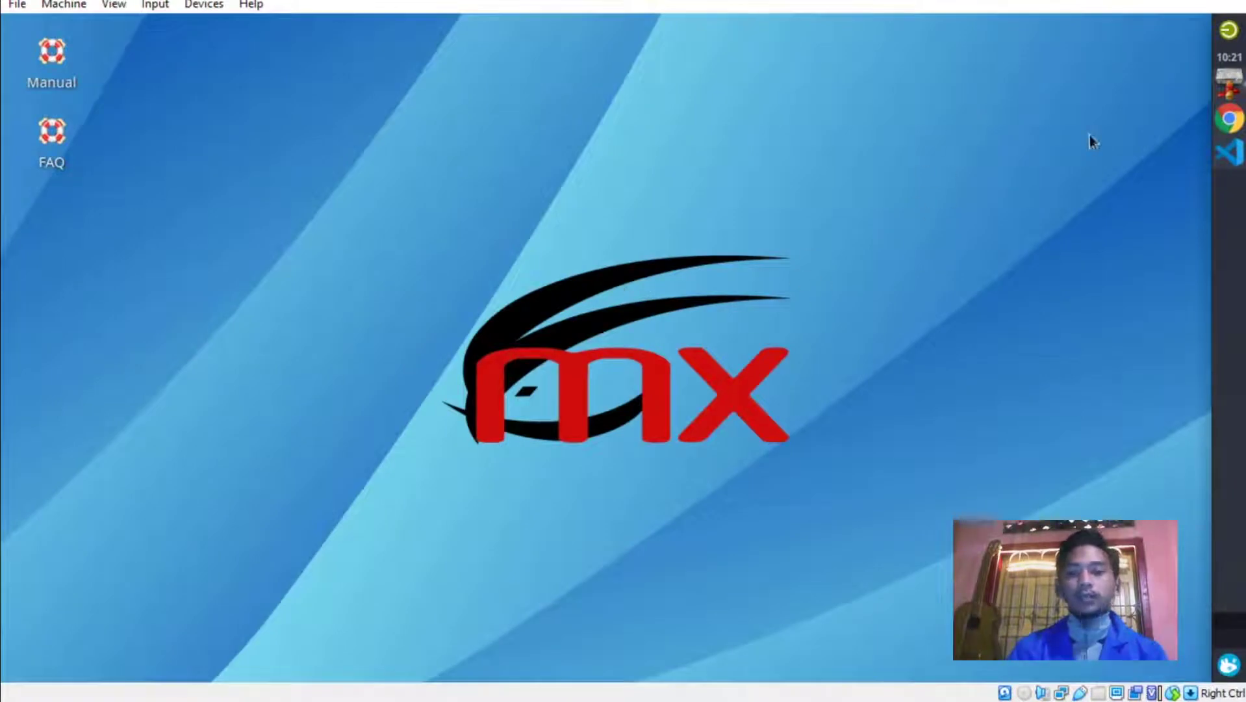
# Open Desktop Settings and set the MX Linux image from the Pictures folder as wallpaper.
pyautogui.moveTo(1230, 88)
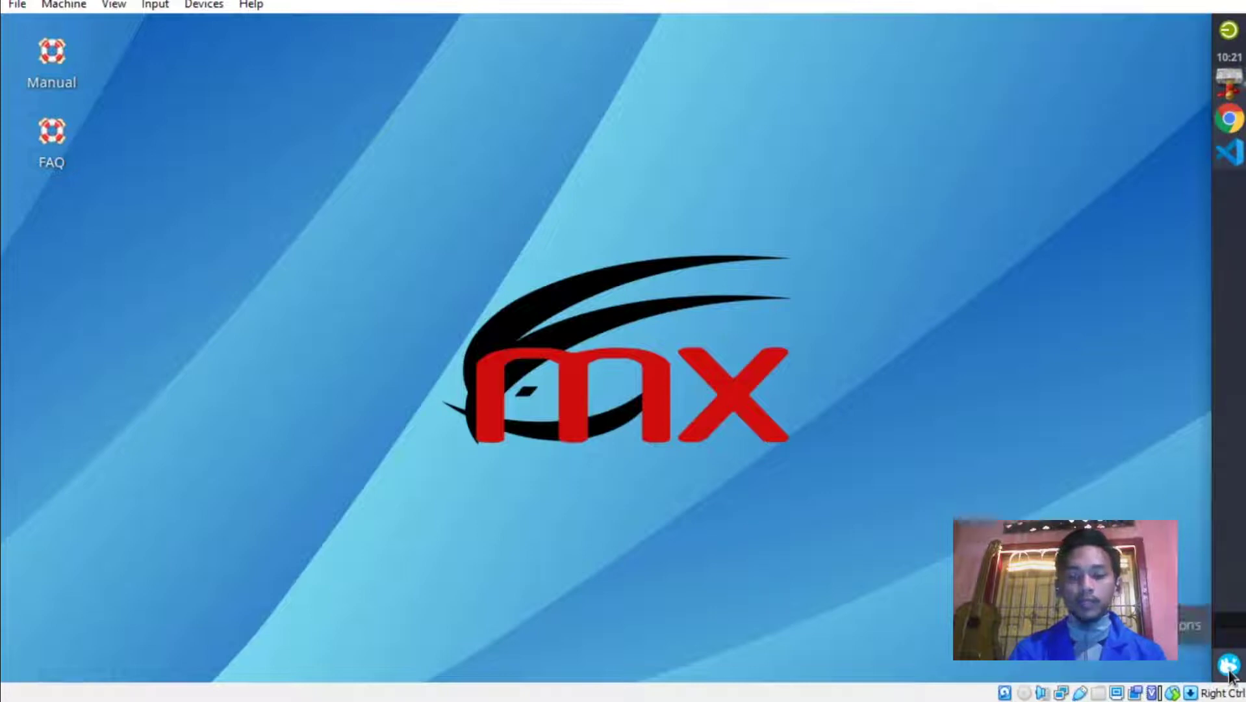
pyautogui.rightClick(783, 222)
pyautogui.click(847, 596)
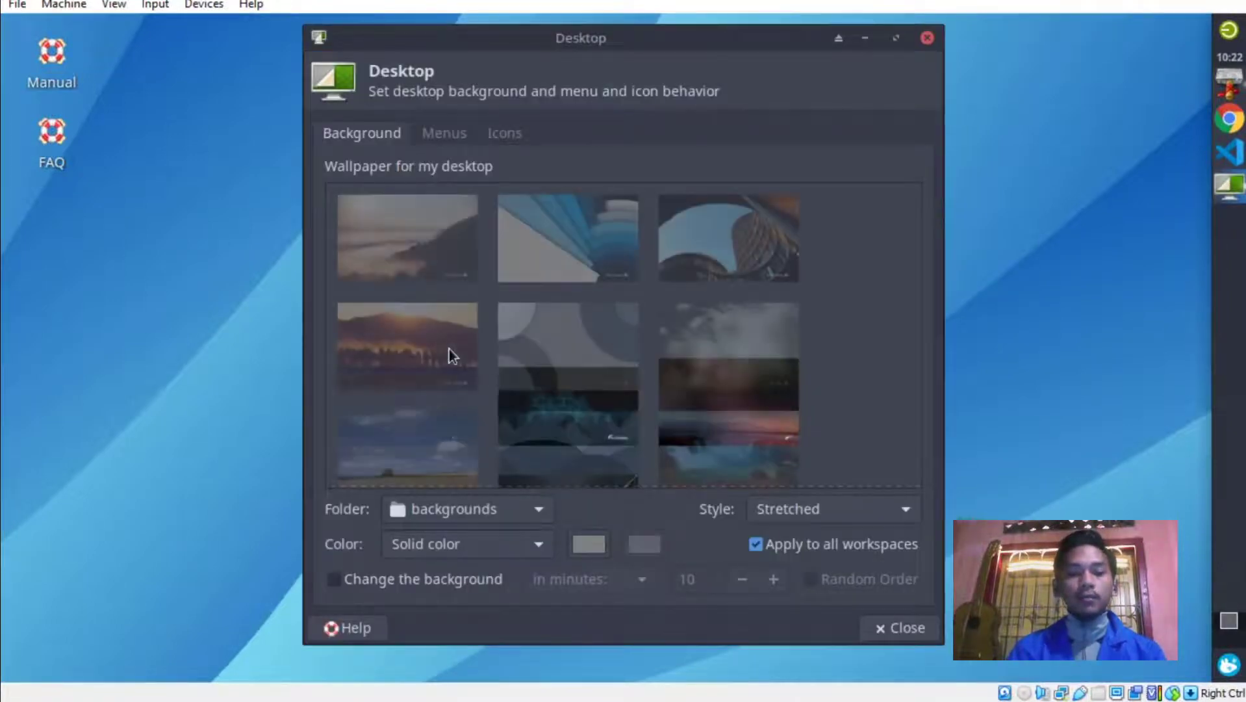
pyautogui.click(464, 513)
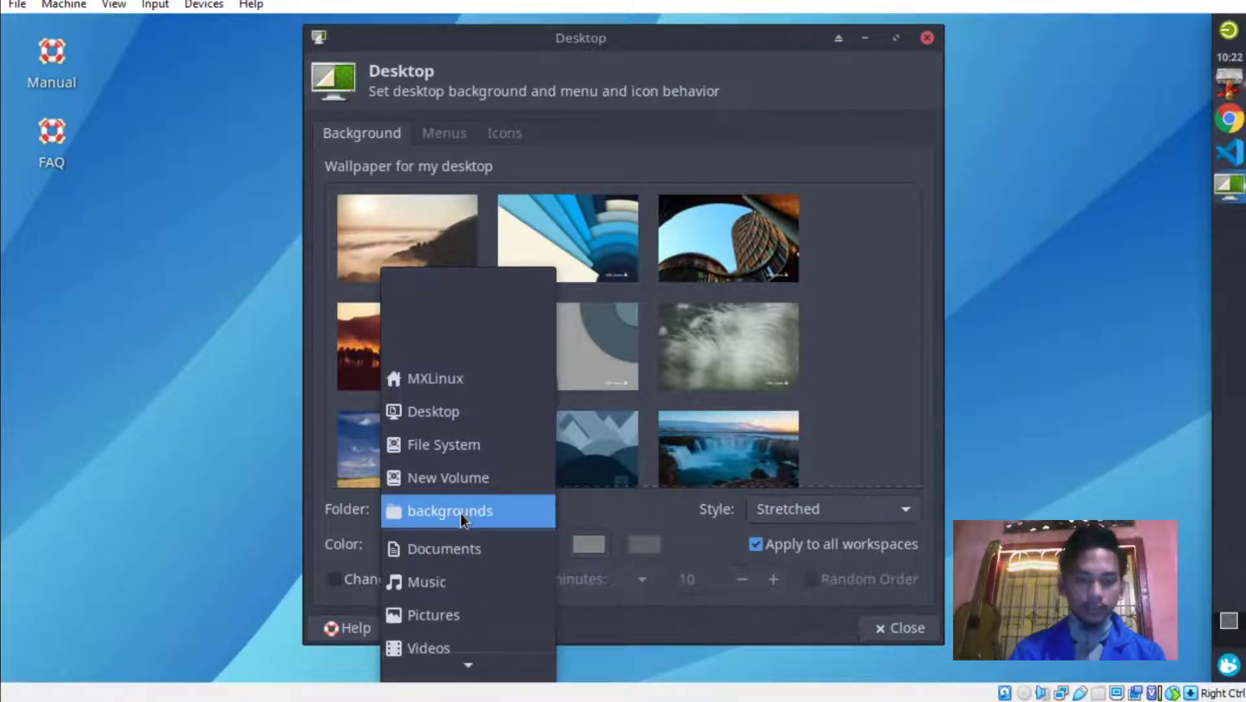
pyautogui.click(447, 614)
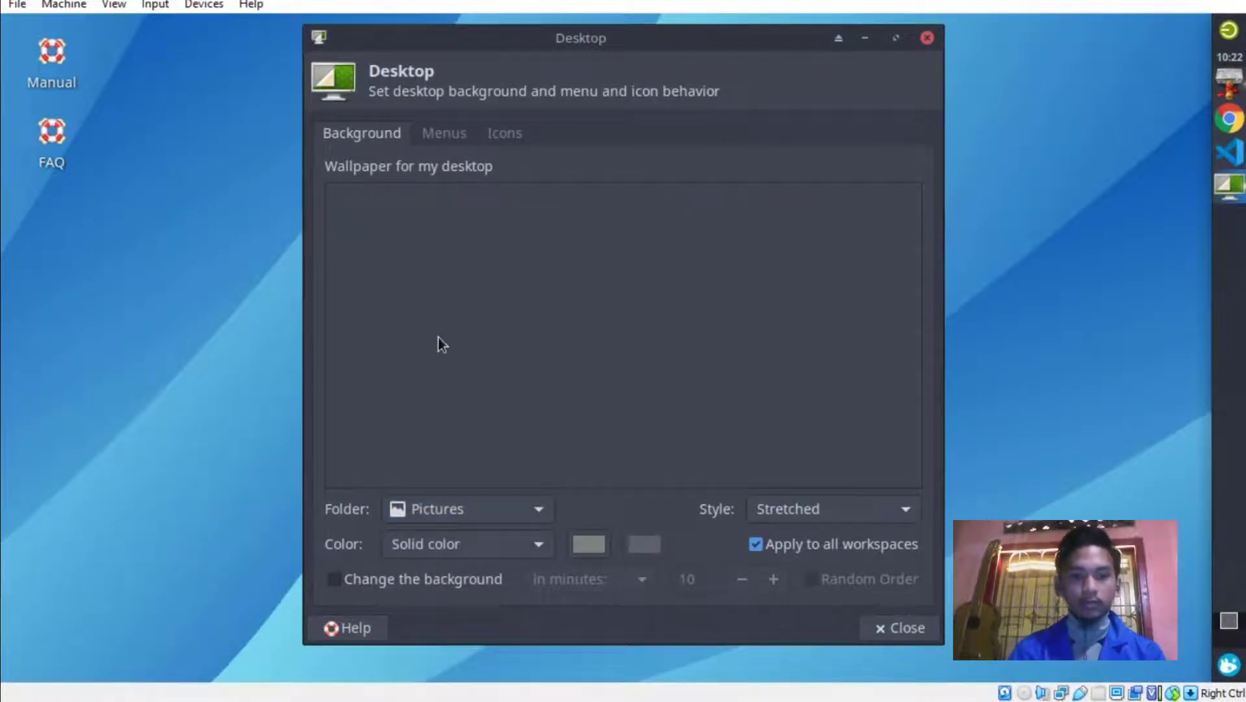
pyautogui.click(433, 273)
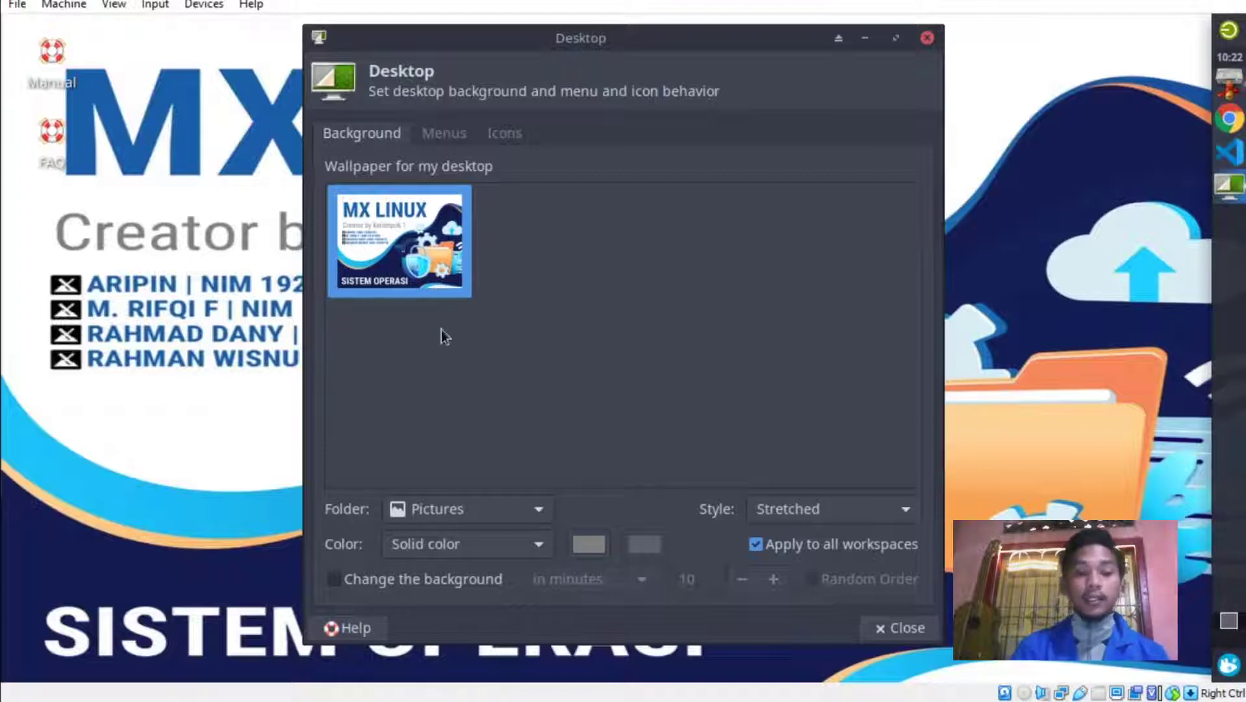
# Switch the wallpaper folder back to backgrounds, choose the blue MX image, and close the settings.
pyautogui.click(466, 516)
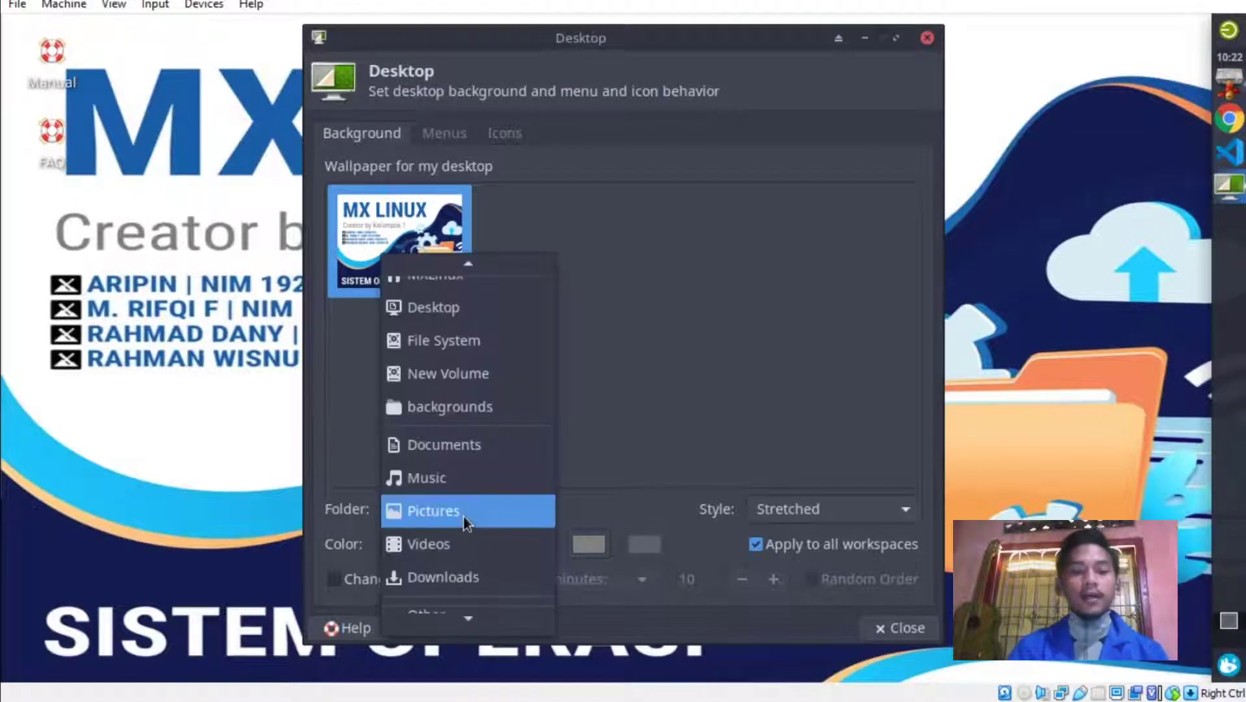
pyautogui.click(485, 401)
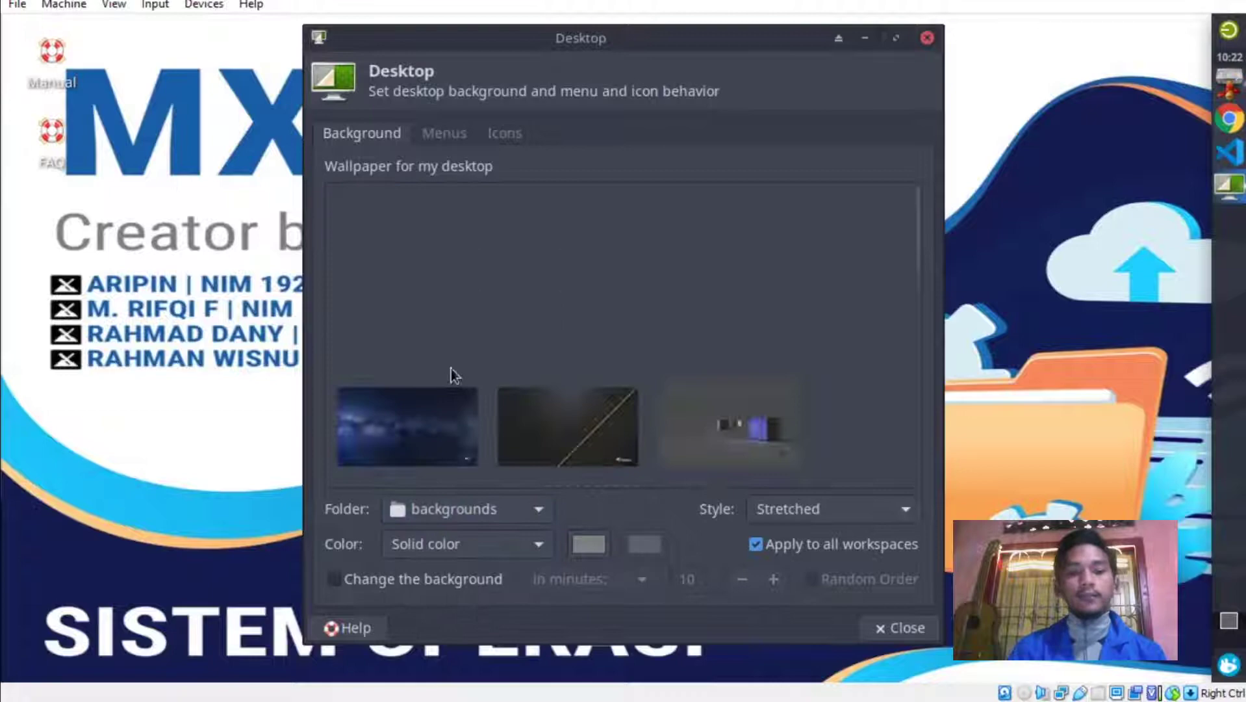
pyautogui.scroll(-2, 430, 376)
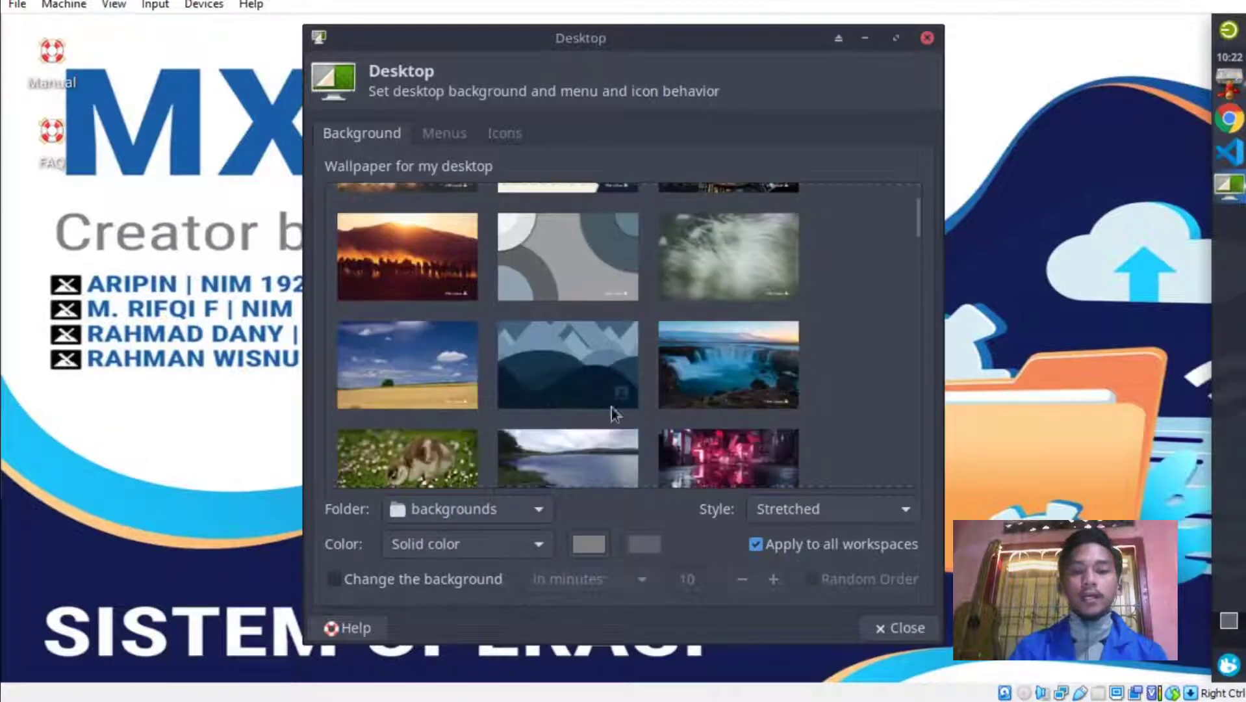
pyautogui.scroll(2, 389, 393)
pyautogui.scroll(-6, 389, 393)
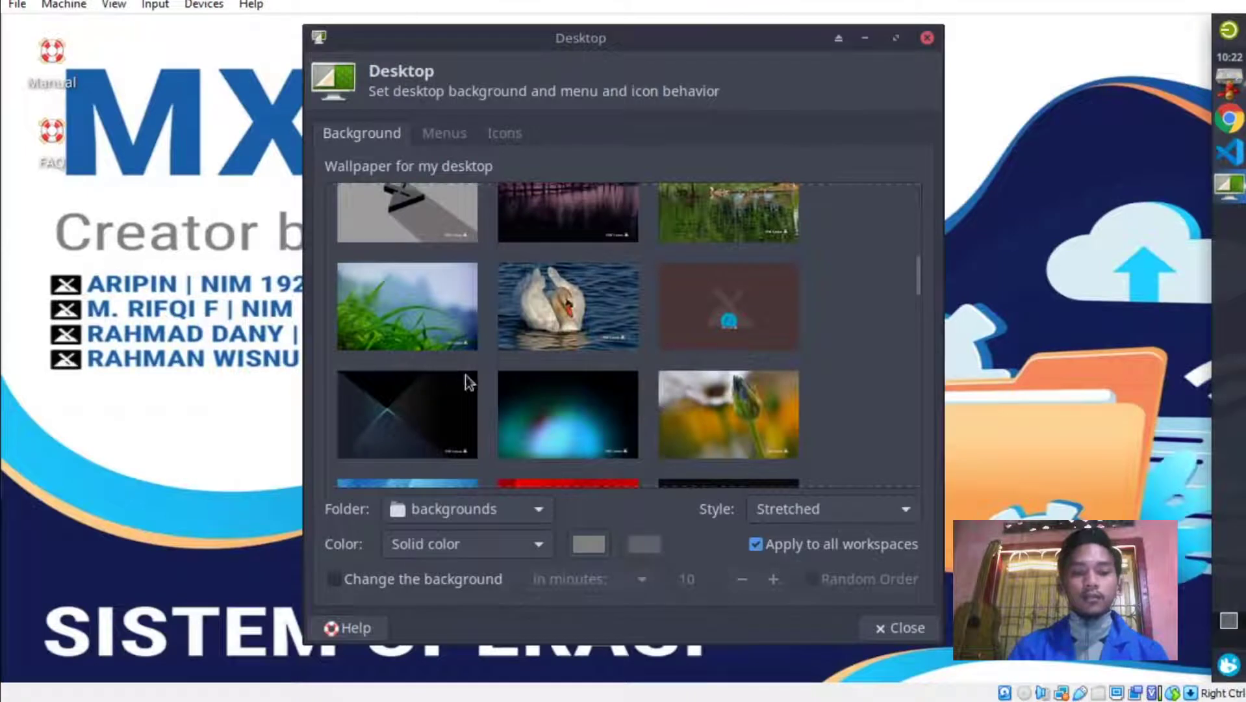
pyautogui.scroll(-3, 413, 336)
pyautogui.click(414, 336)
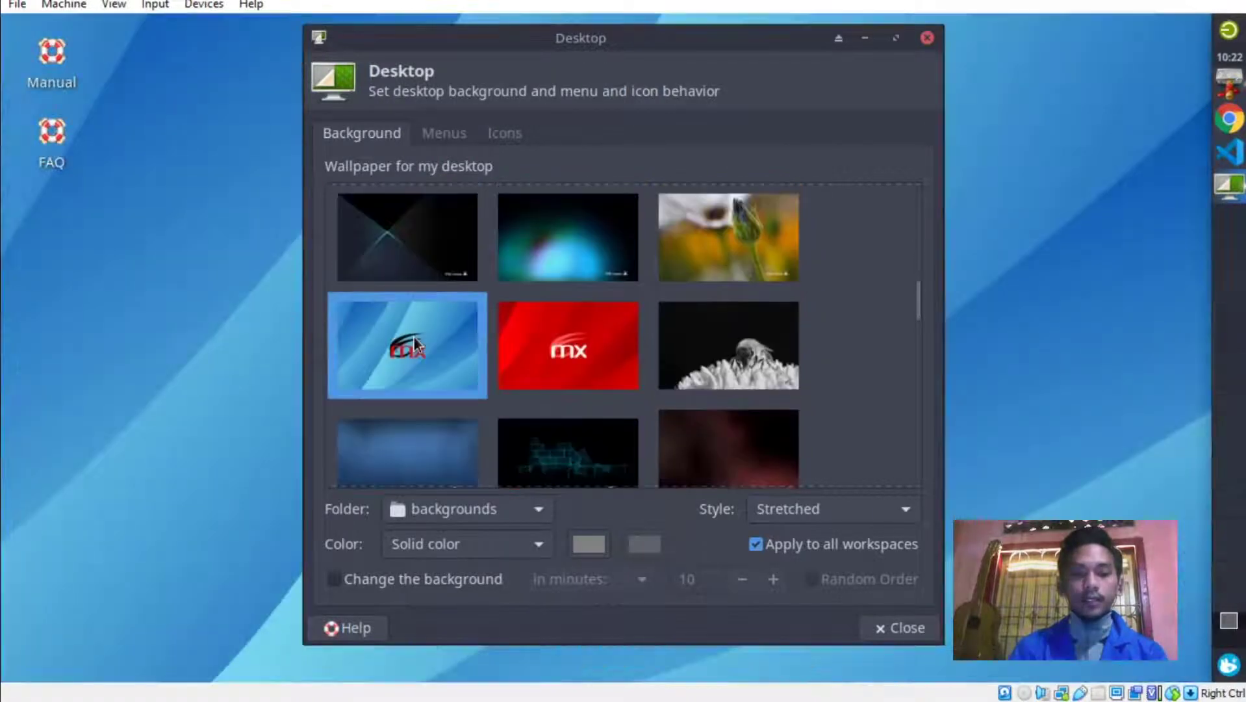
pyautogui.click(927, 37)
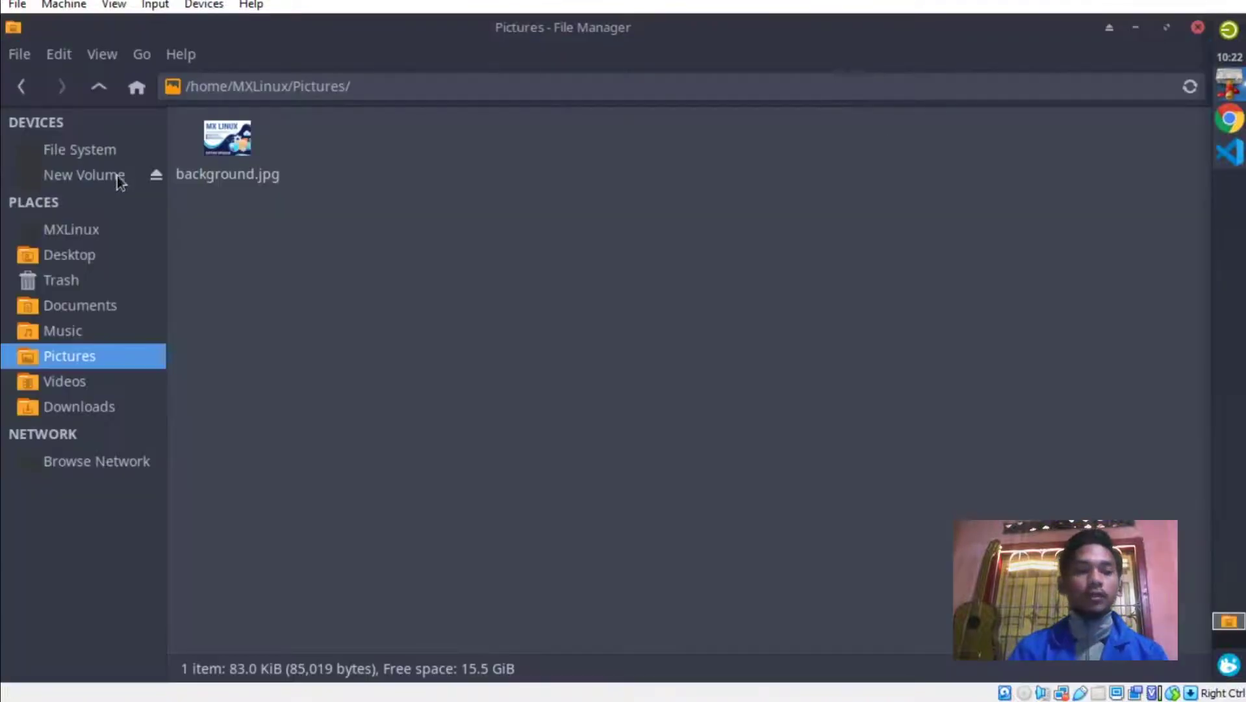
# Browse from File System through usr and share into /usr/share/backgrounds and scroll its contents.
pyautogui.click(111, 152)
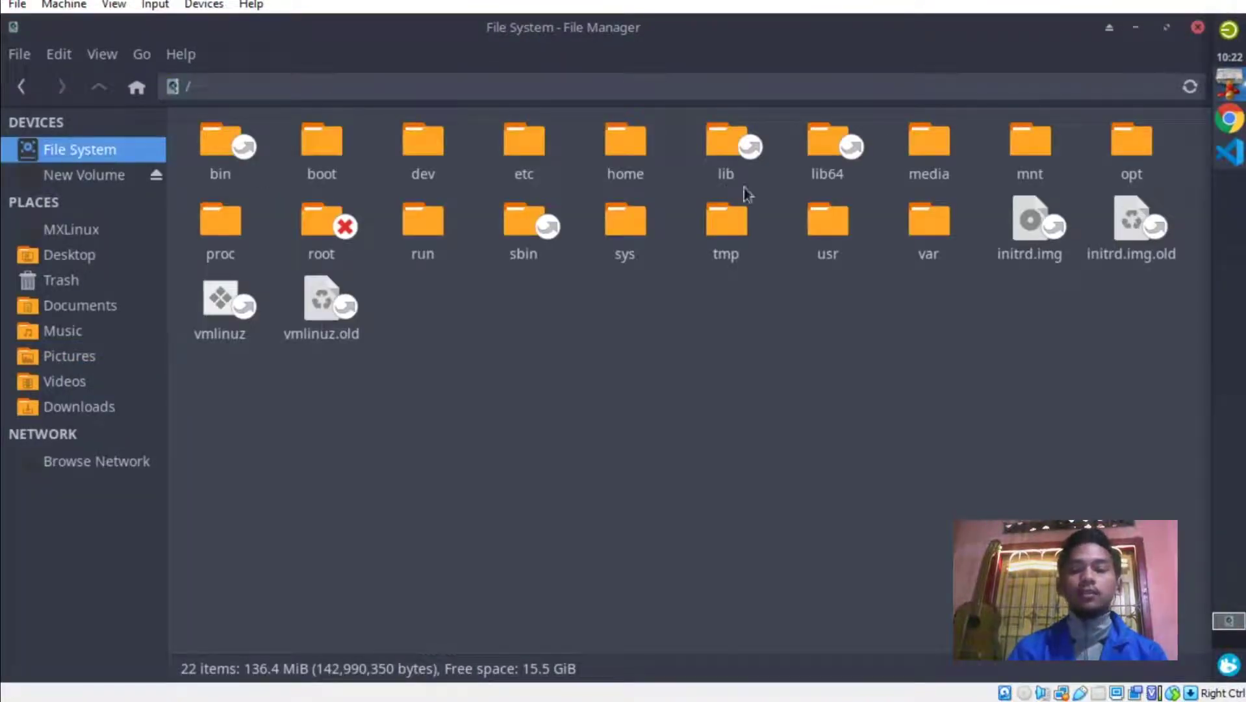
pyautogui.doubleClick(843, 235)
pyautogui.doubleClick(920, 137)
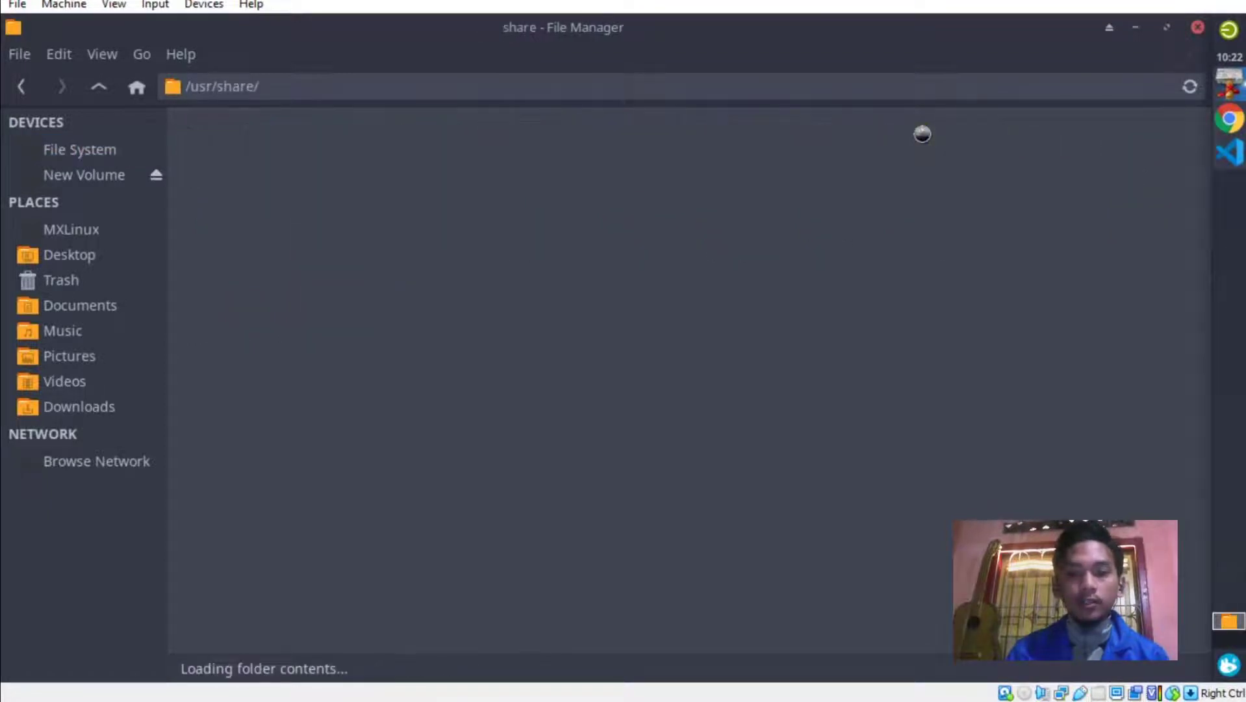
pyautogui.click(573, 328)
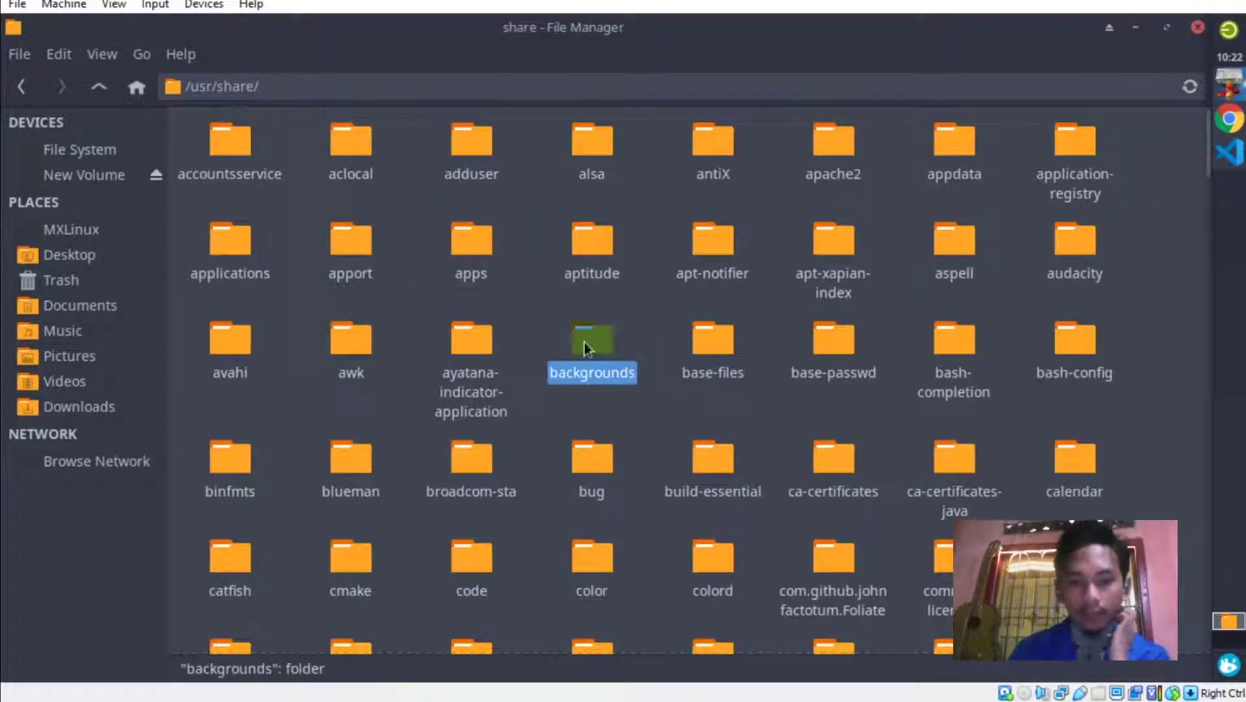
pyautogui.doubleClick(583, 343)
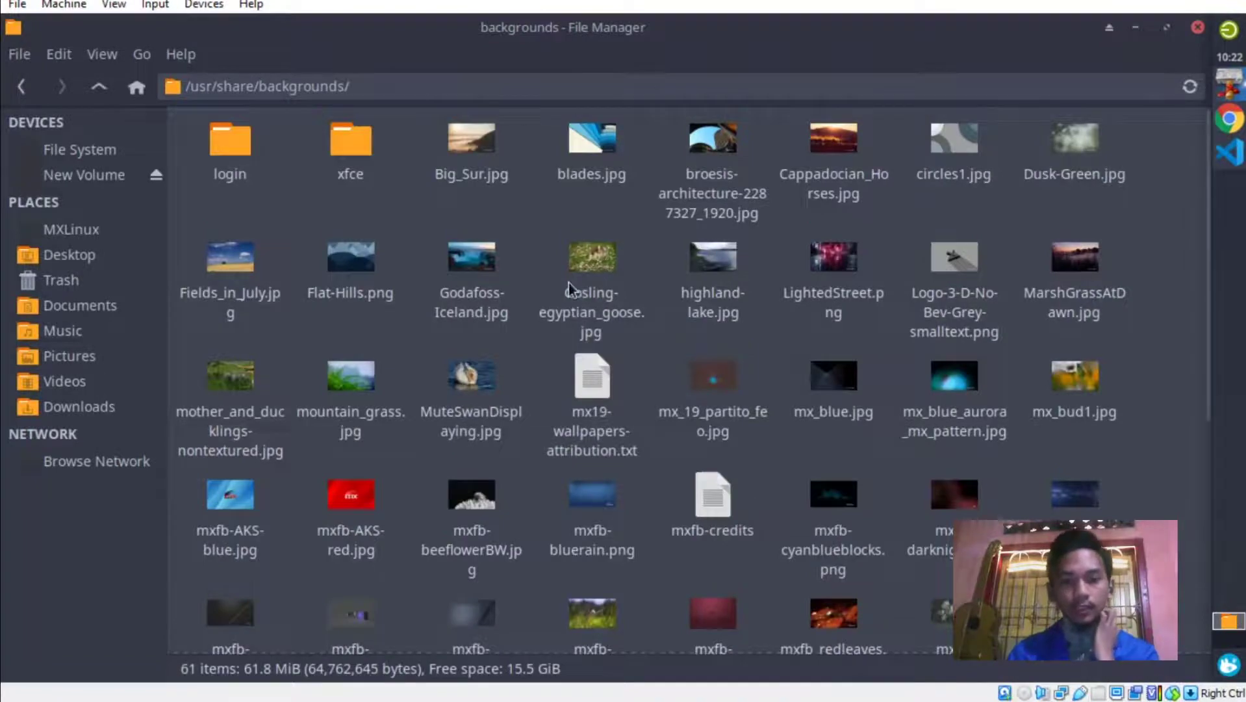
pyautogui.scroll(-5, 568, 283)
pyautogui.scroll(3, 569, 283)
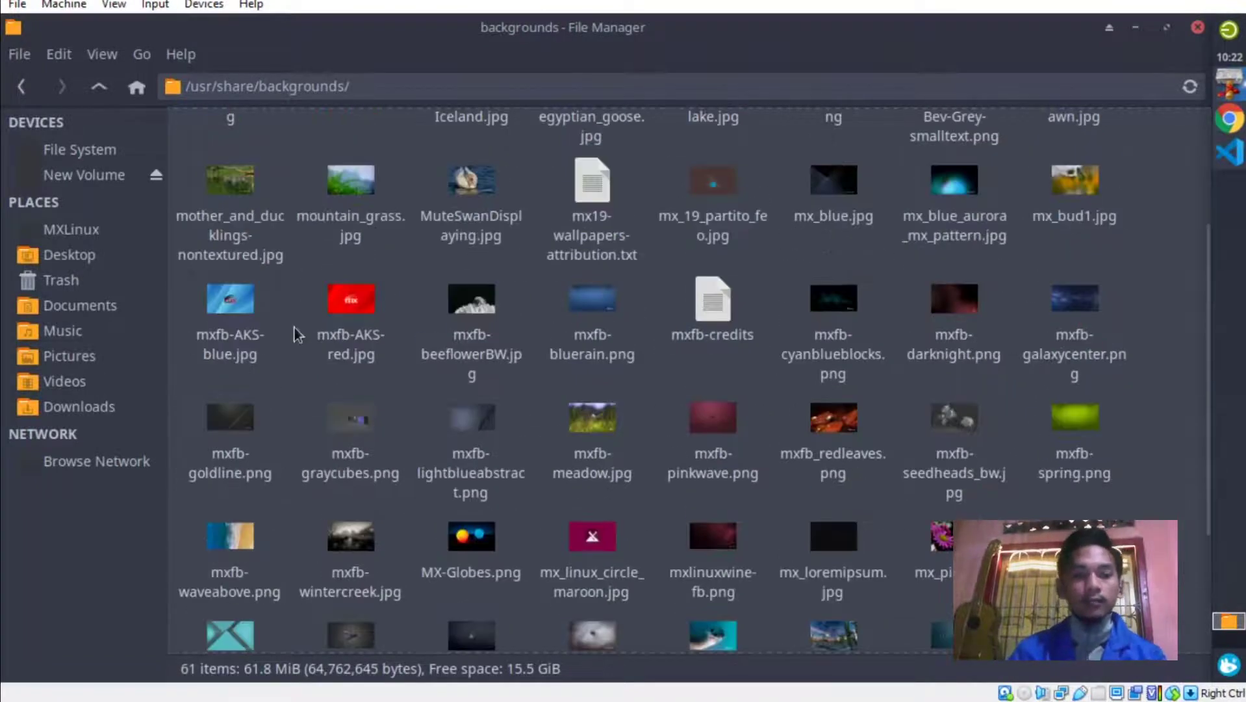
pyautogui.scroll(1, 294, 326)
pyautogui.scroll(-4, 294, 327)
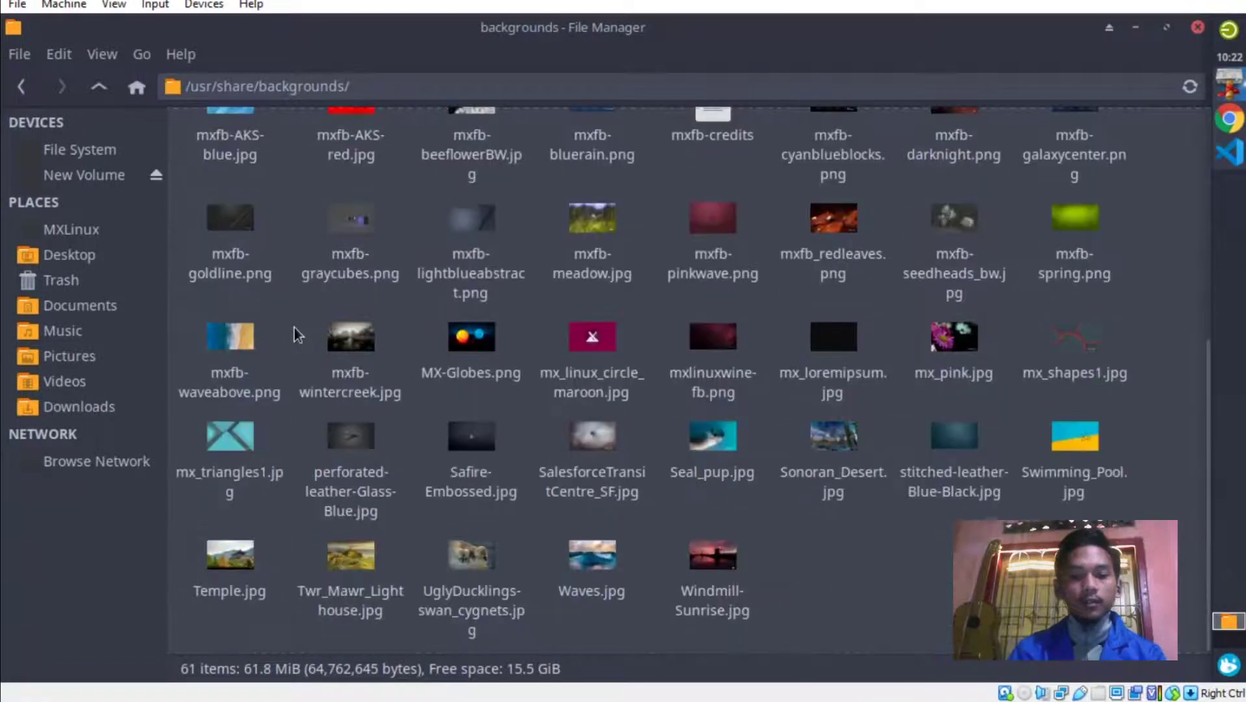
pyautogui.scroll(5, 294, 327)
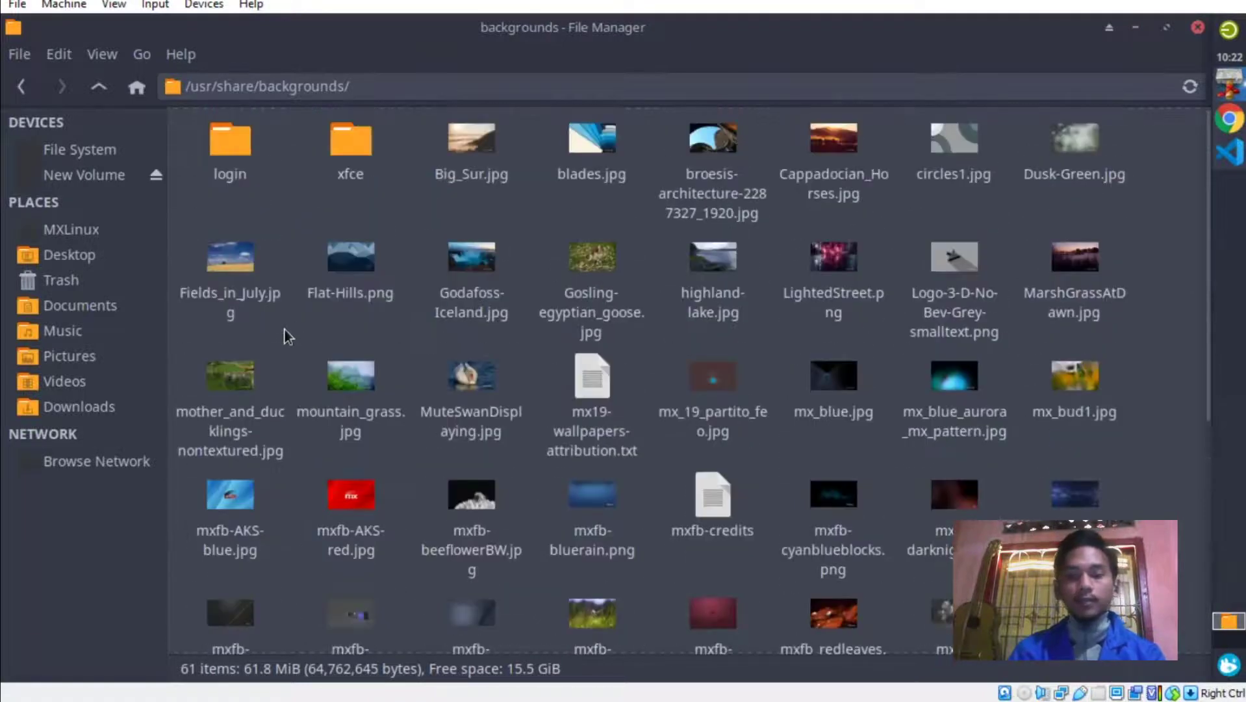
pyautogui.scroll(-1, 293, 327)
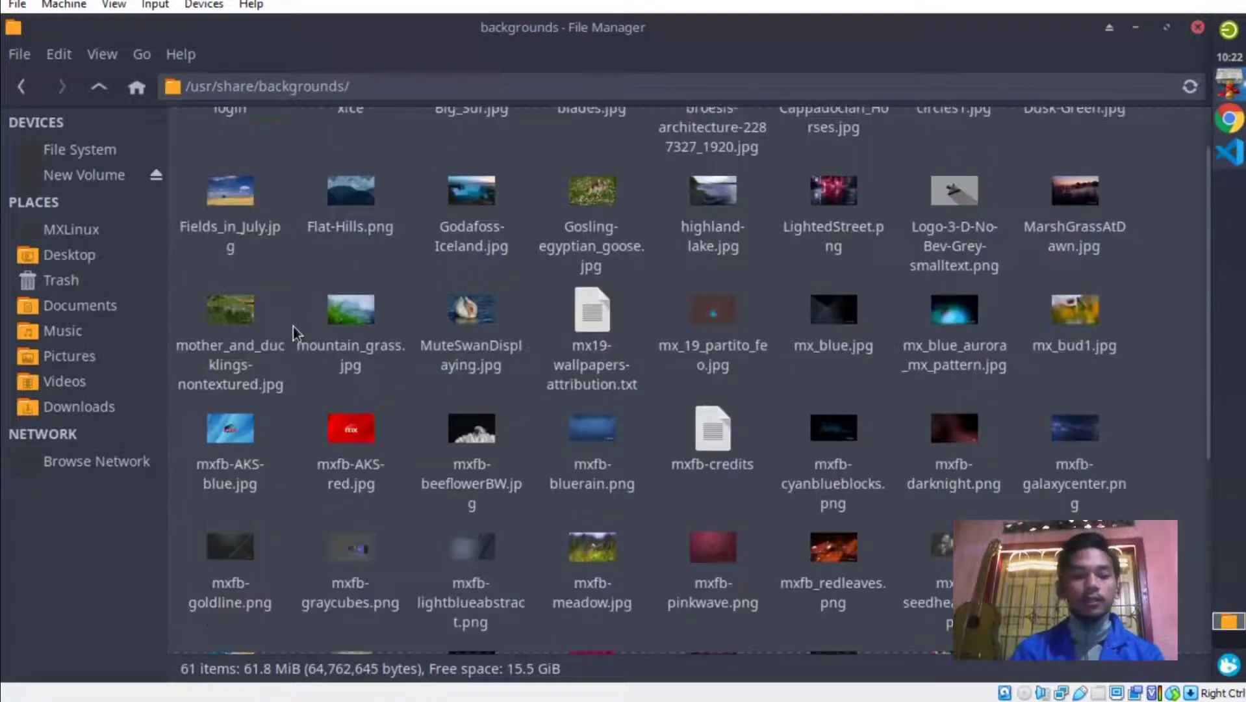
# Launch Terminal Emulator from the applications menu and move its window aside.
pyautogui.click(1238, 676)
pyautogui.click(993, 371)
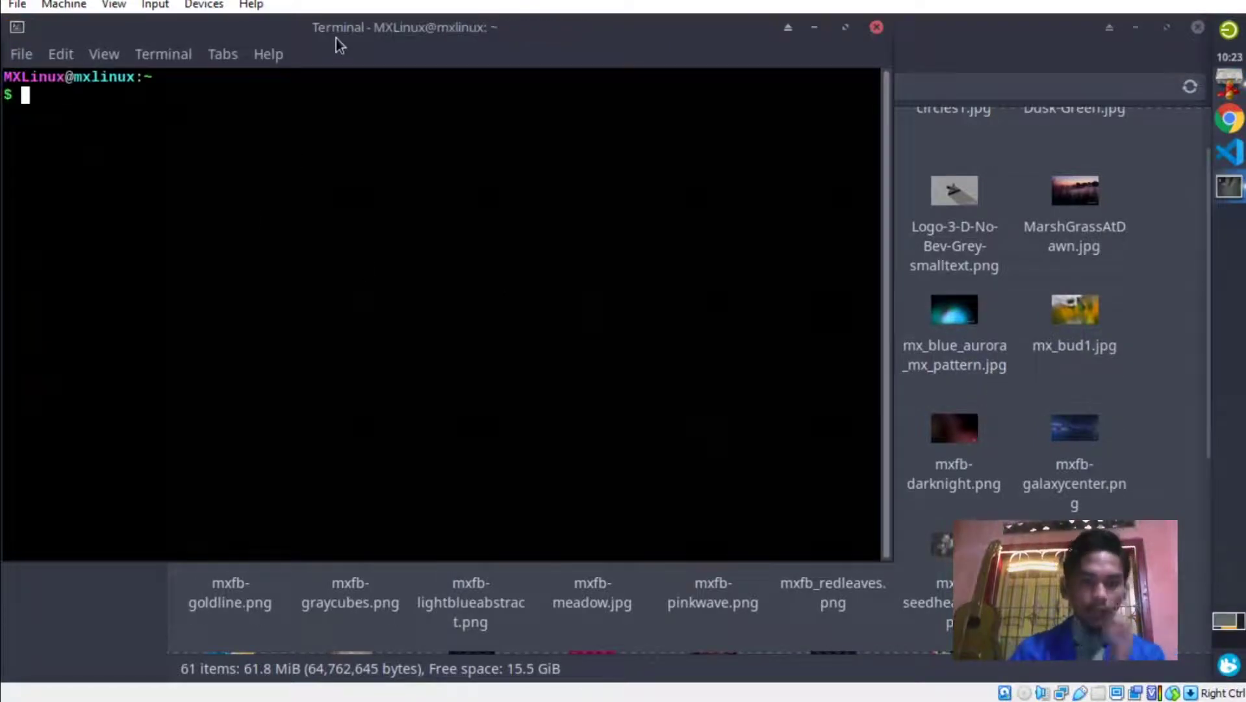
pyautogui.moveTo(336, 38); pyautogui.dragTo(614, 139)
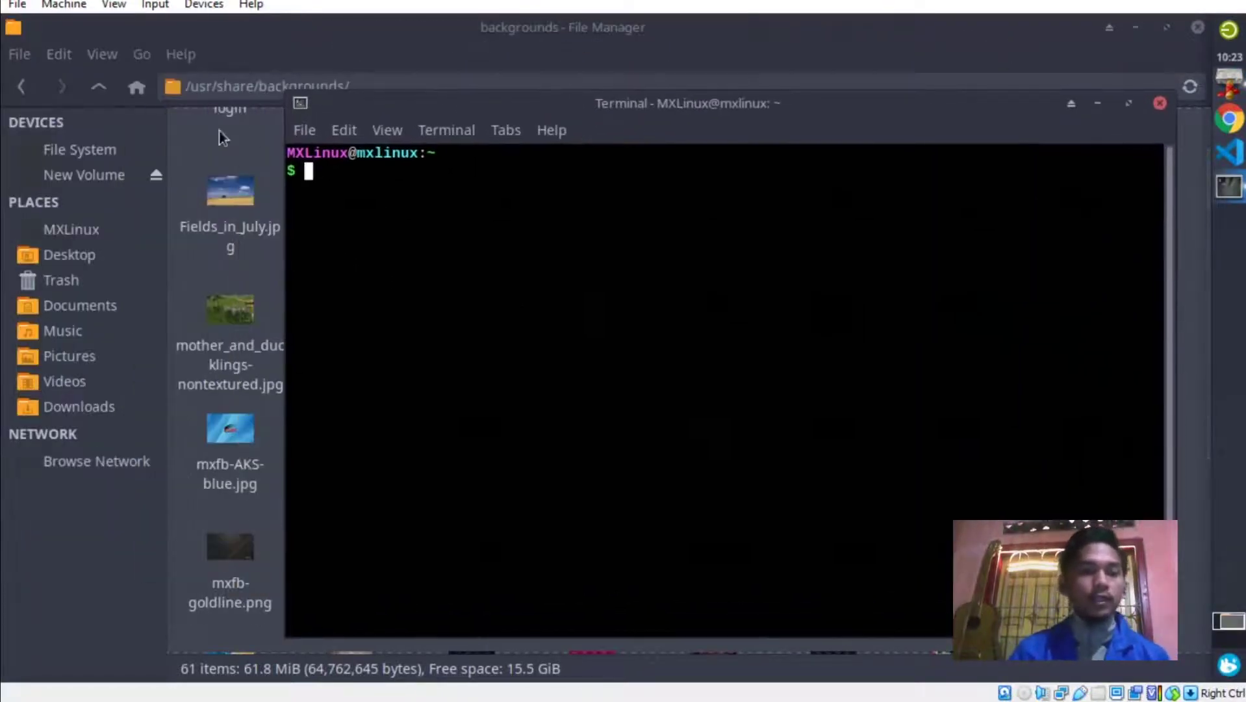
pyautogui.click(128, 150)
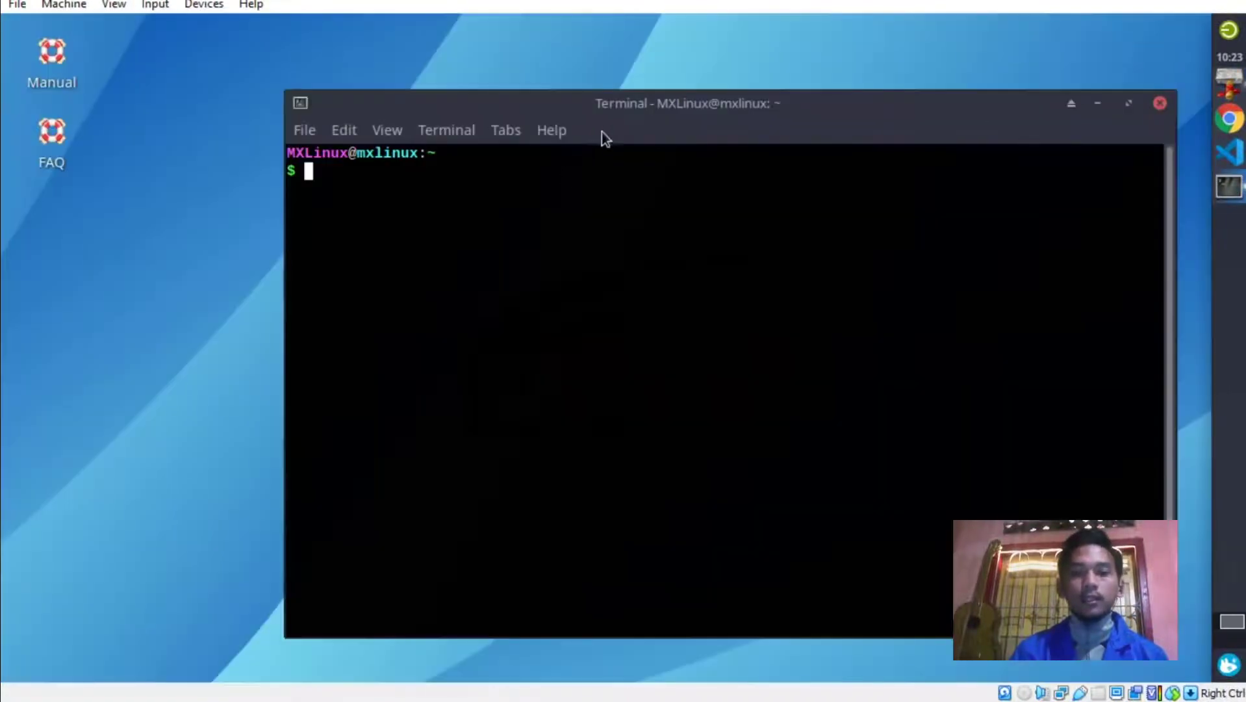
pyautogui.moveTo(689, 117); pyautogui.dragTo(654, 130)
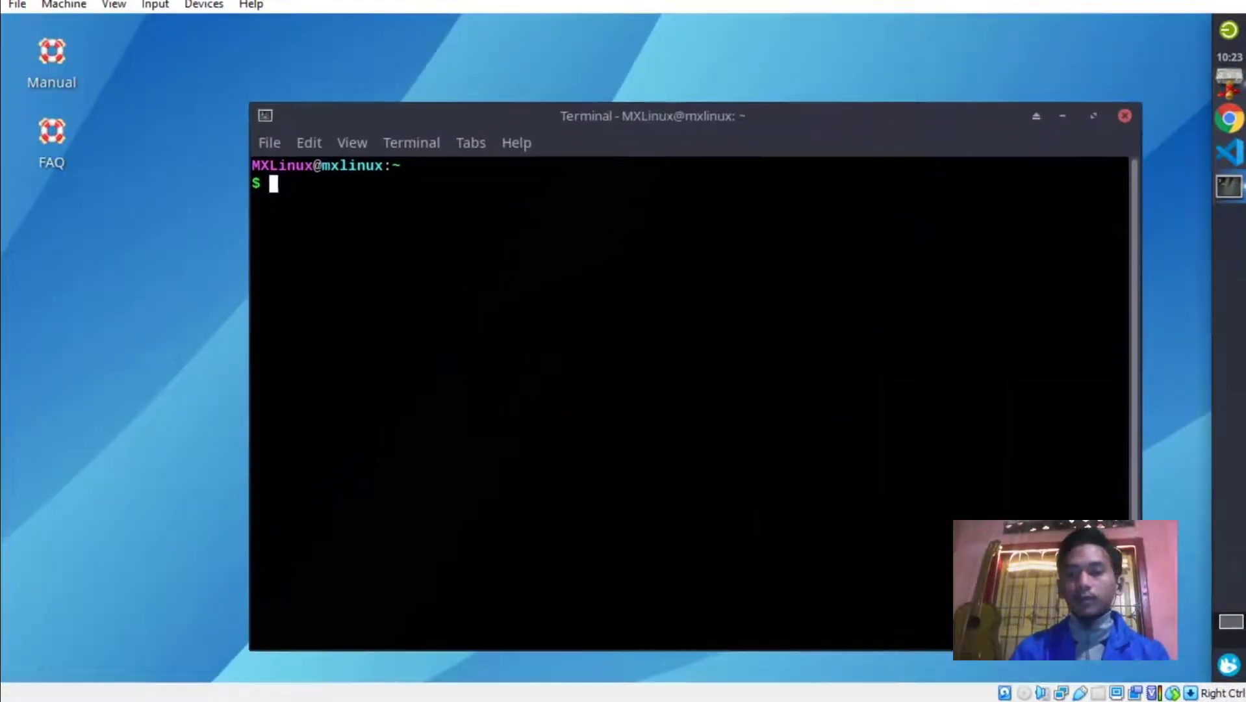
pyautogui.click(1229, 81)
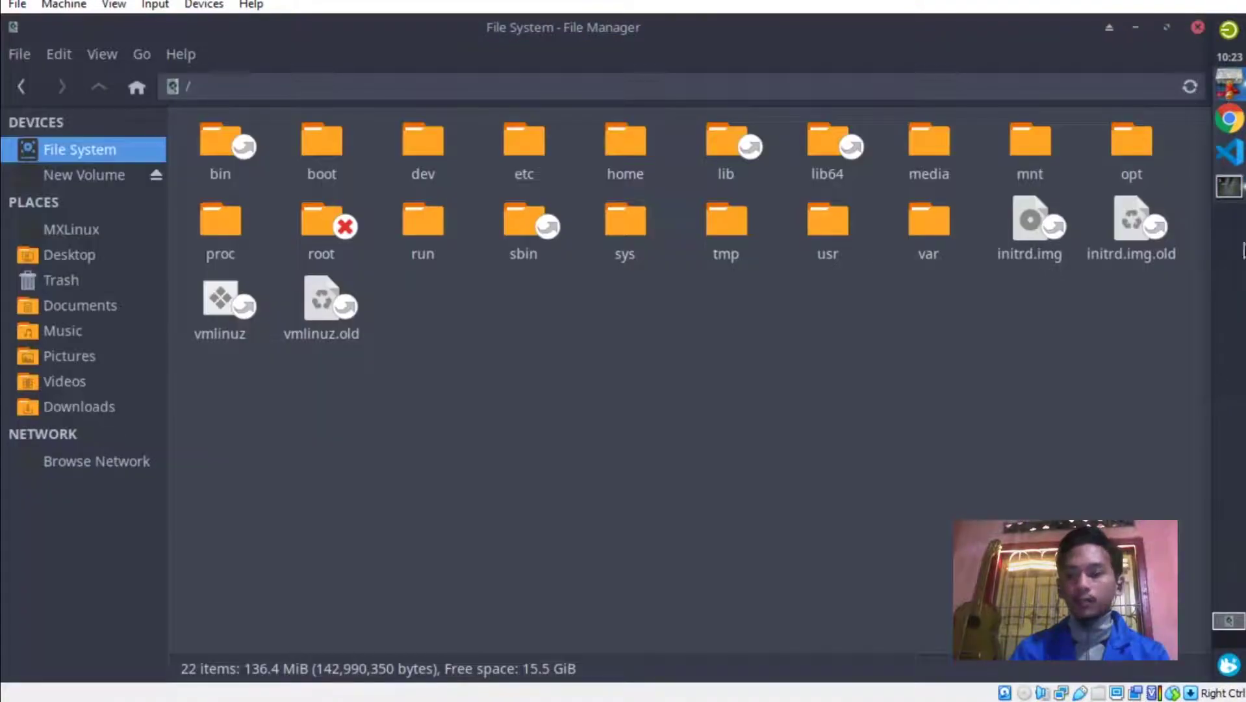
pyautogui.click(1229, 187)
pyautogui.moveTo(692, 117); pyautogui.dragTo(692, 191)
pyautogui.click(1163, 357)
pyautogui.click(844, 224)
pyautogui.doubleClick(844, 224)
pyautogui.doubleClick(923, 139)
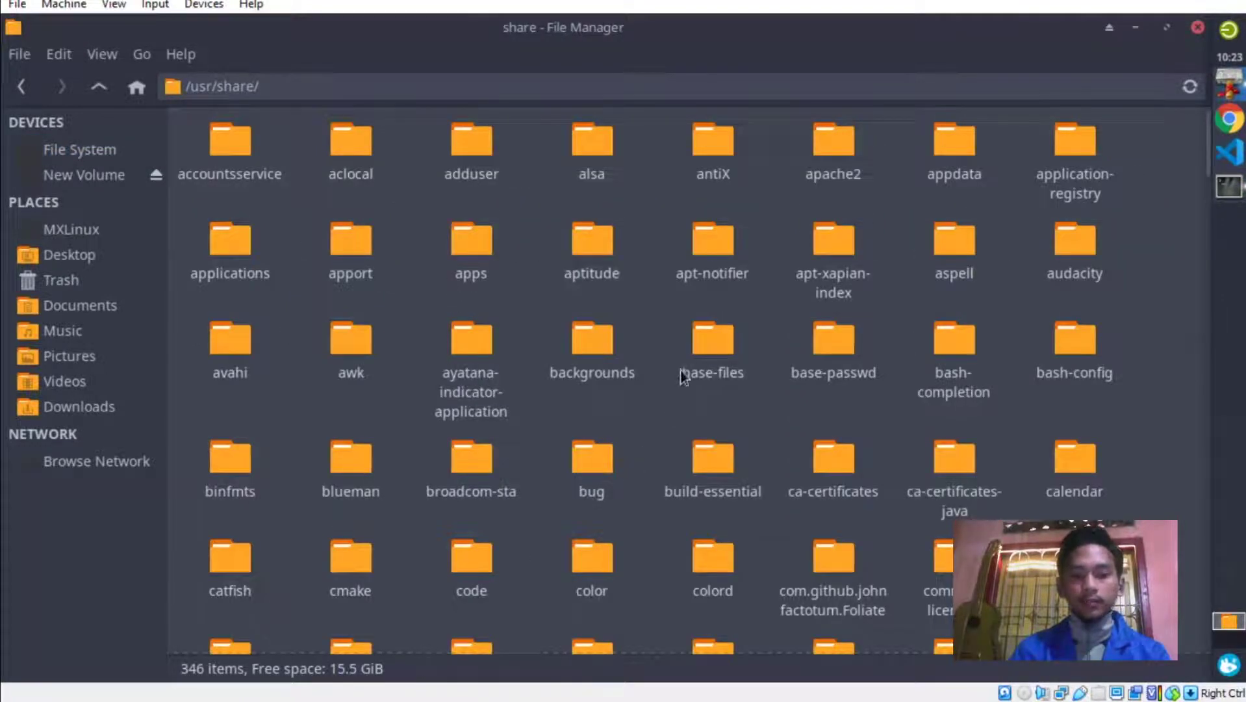
pyautogui.doubleClick(611, 358)
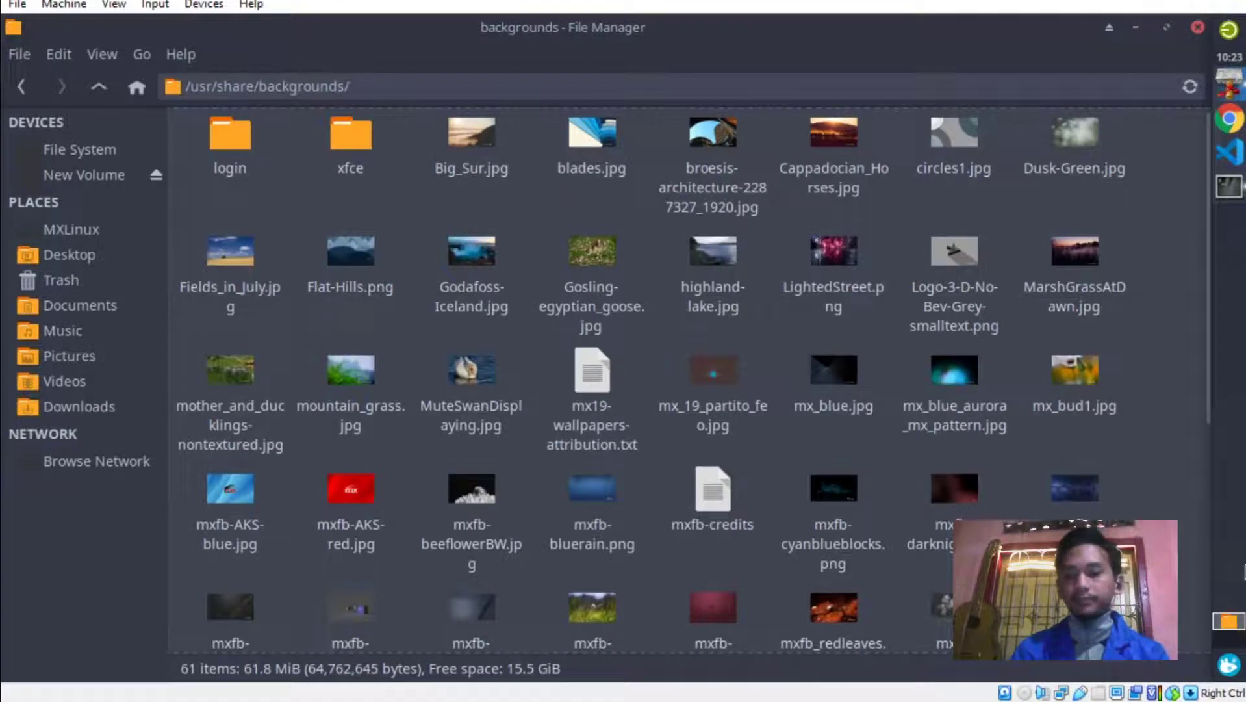
pyautogui.click(1228, 186)
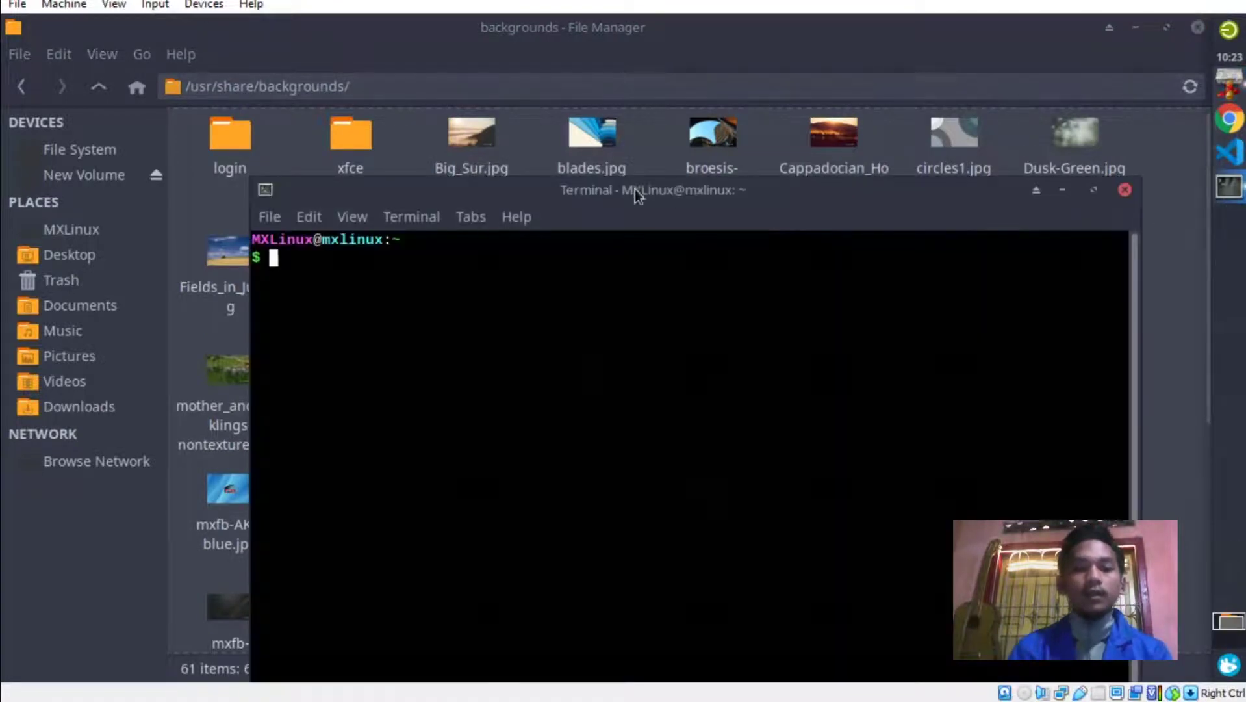
pyautogui.moveTo(634, 189); pyautogui.dragTo(676, 203)
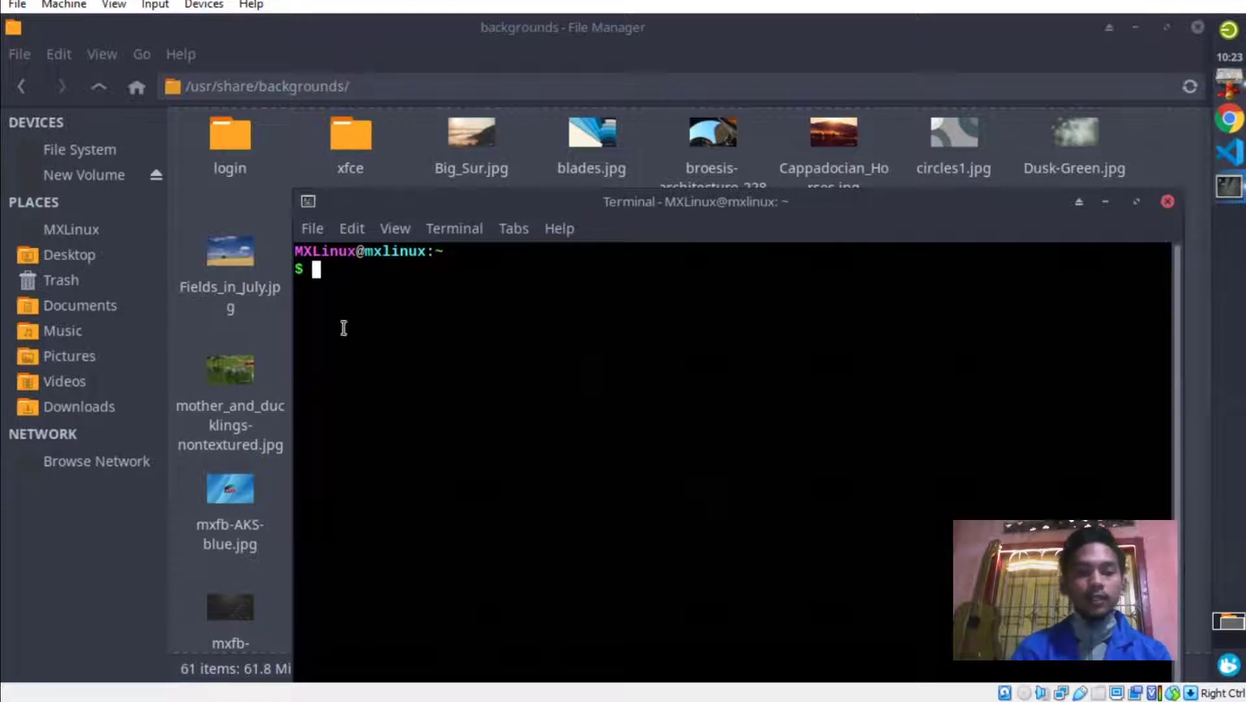
# Run sudo cp /home/MXLinux/Pictures/background.jpg /usr/share/backgrounds/background.jpg and enter the sudo password.
pyautogui.write('su')
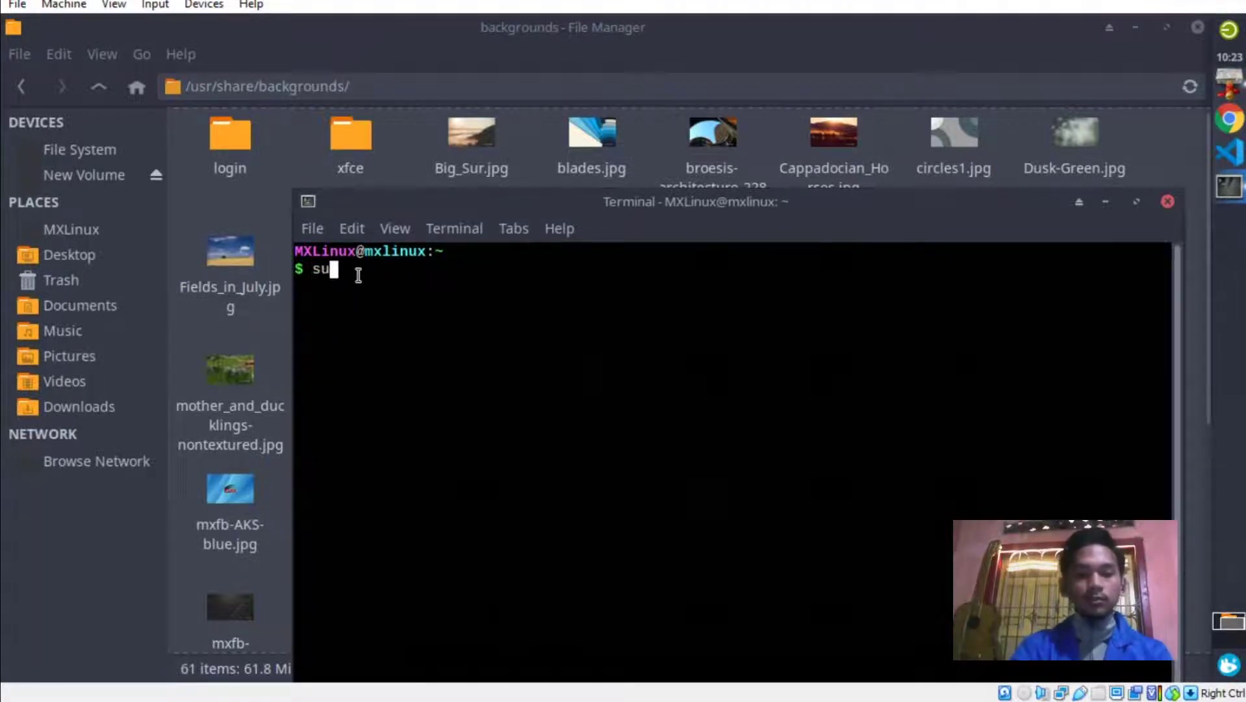
pyautogui.write('do cp')
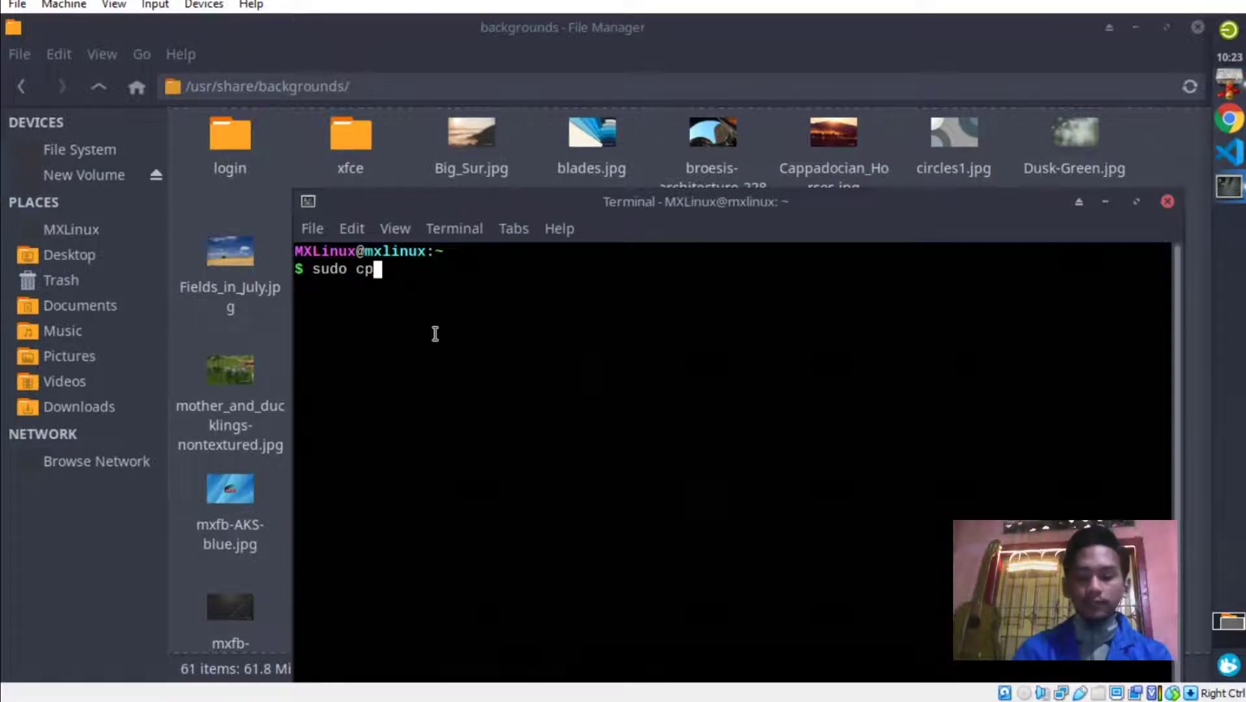
pyautogui.write(' /')
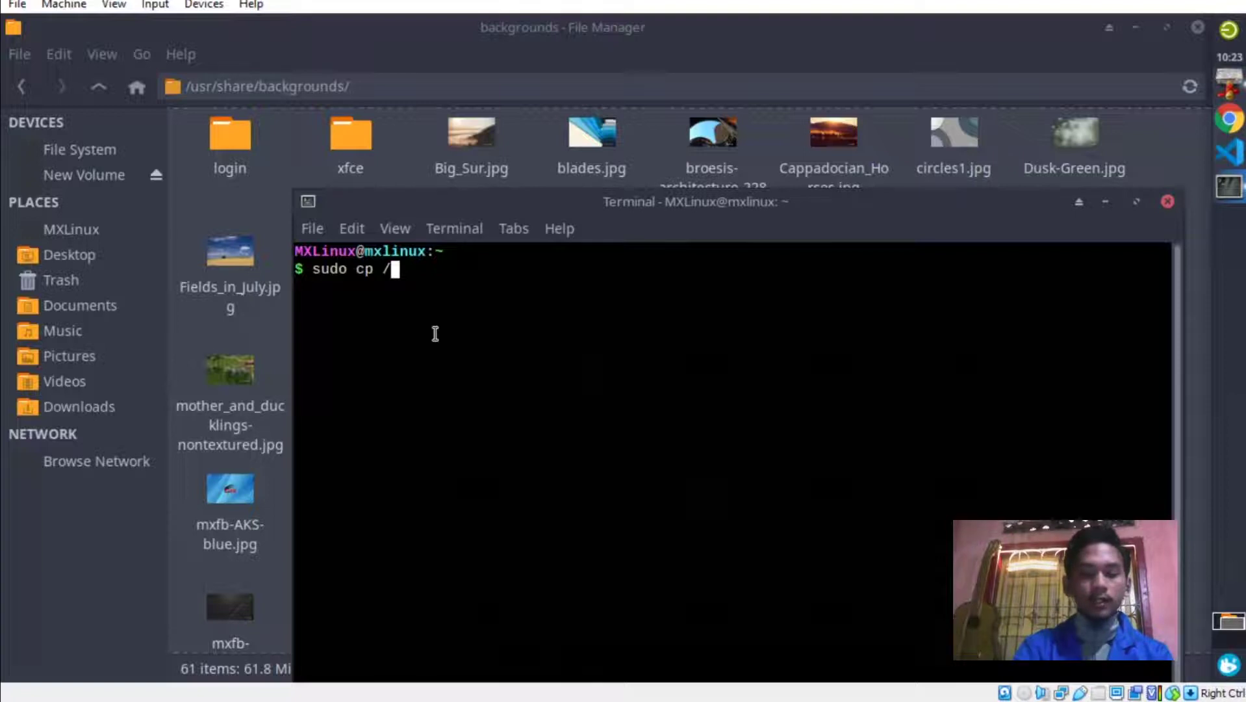
pyautogui.write('home/')
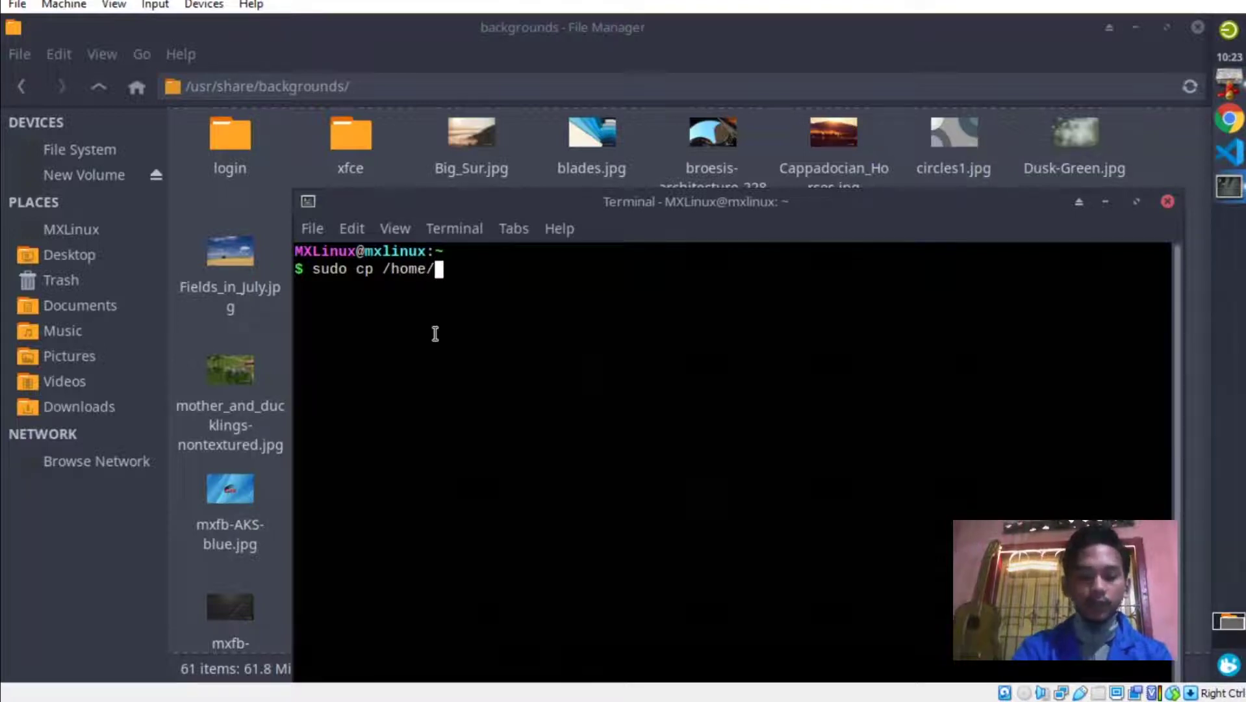
pyautogui.write('MXLin')
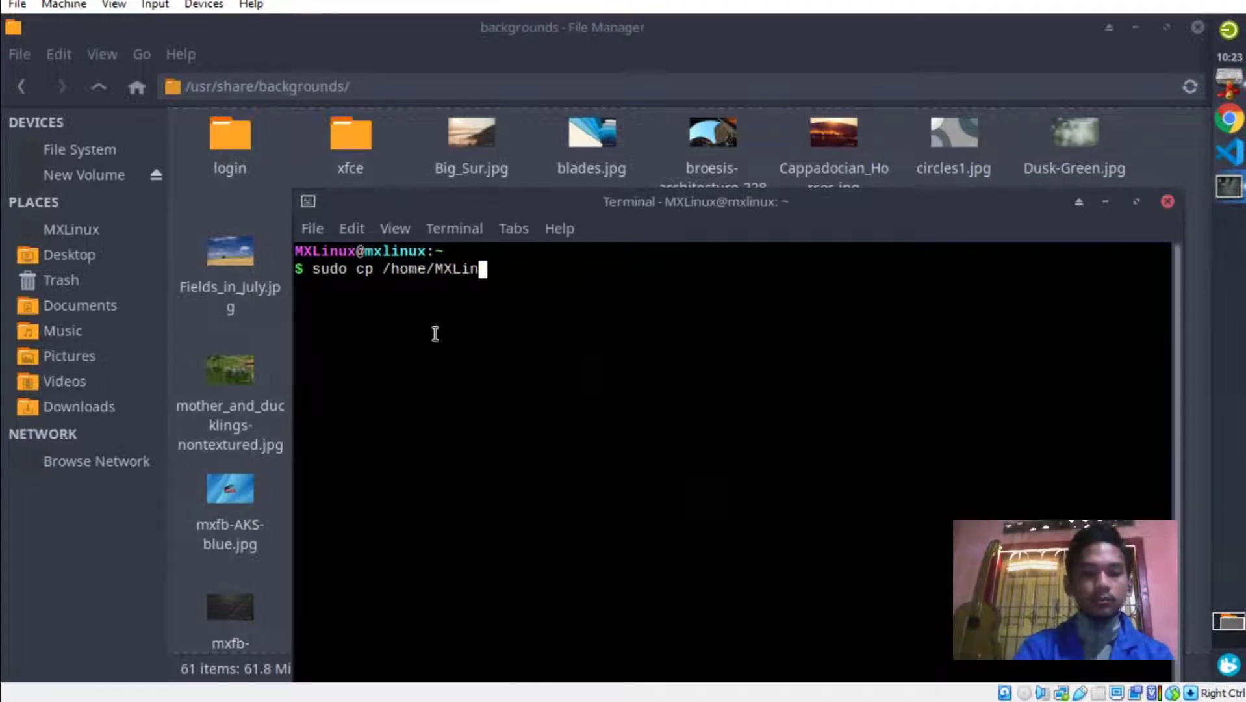
pyautogui.write('ux/P')
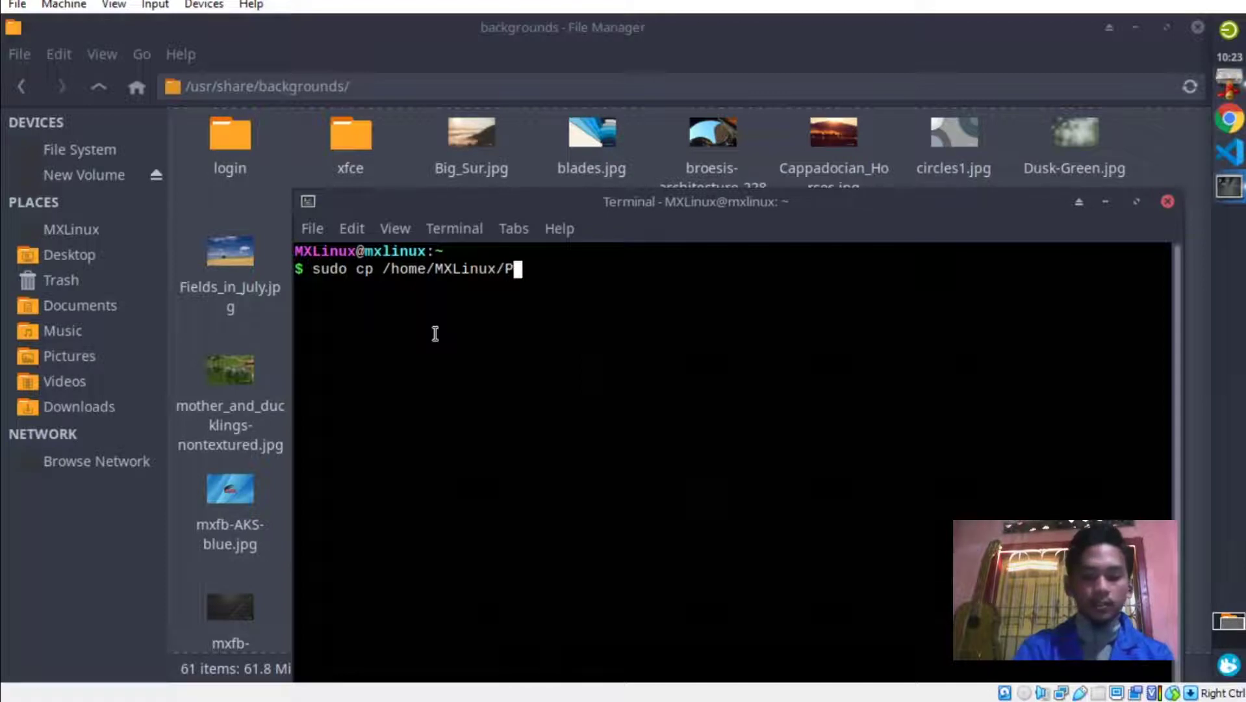
pyautogui.write('ictures/backgro')
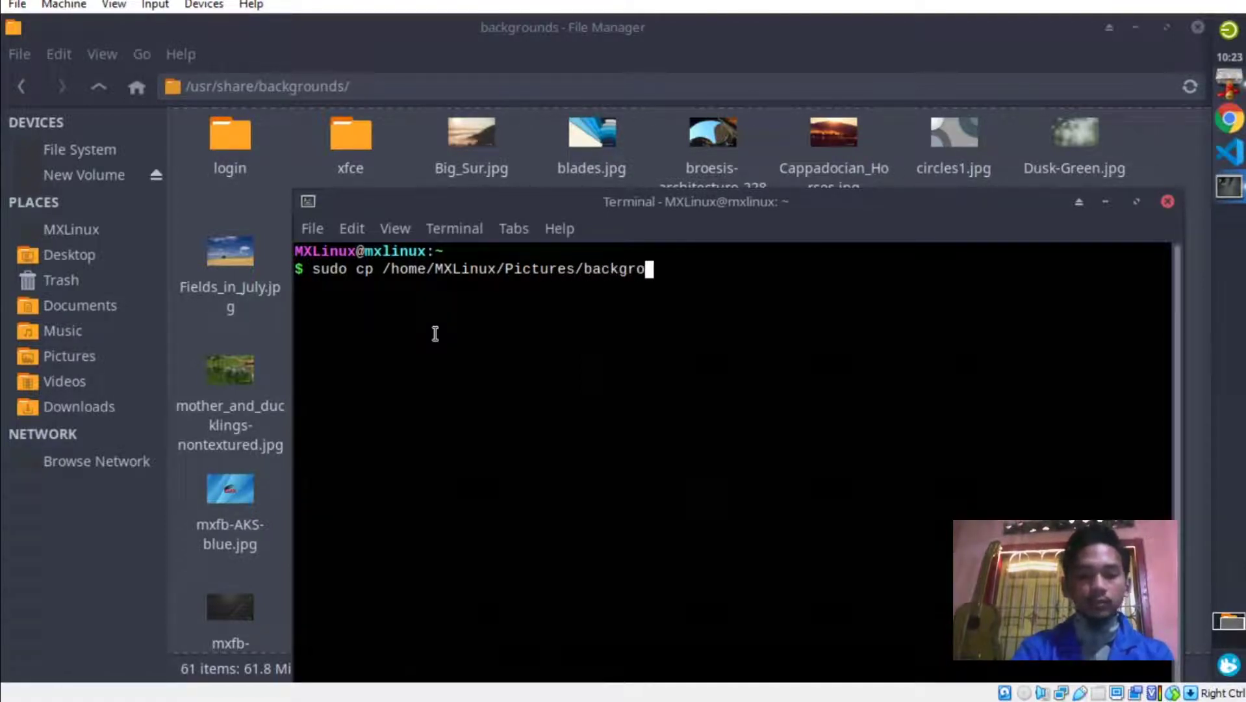
pyautogui.write('und.jpg')
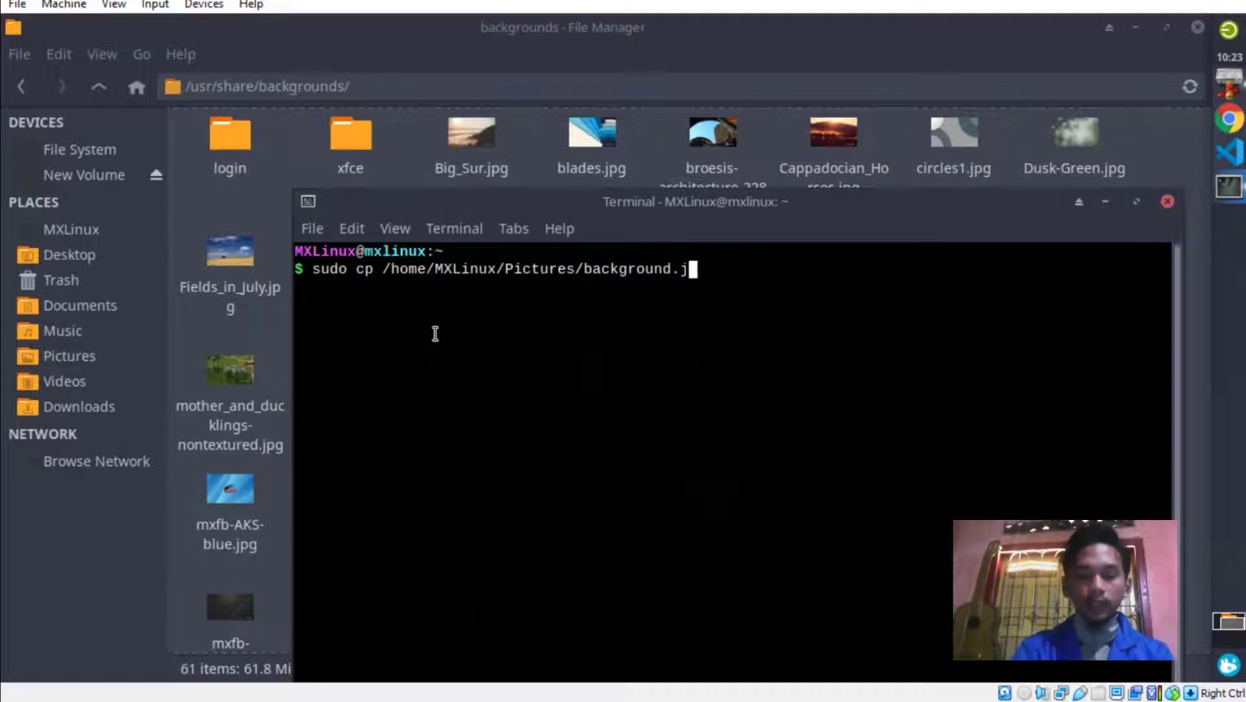
pyautogui.press('BackSpace')
pyautogui.press('BackSpace')
pyautogui.write('pg')
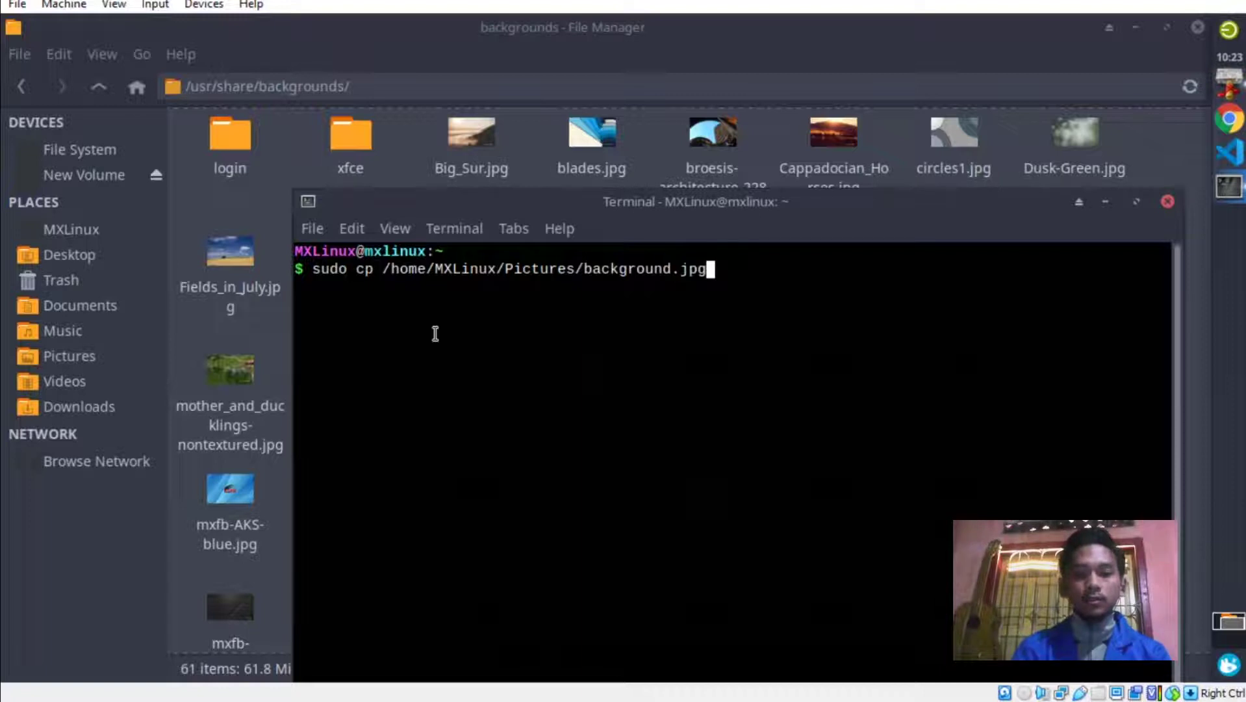
pyautogui.write(' /usr/share/background')
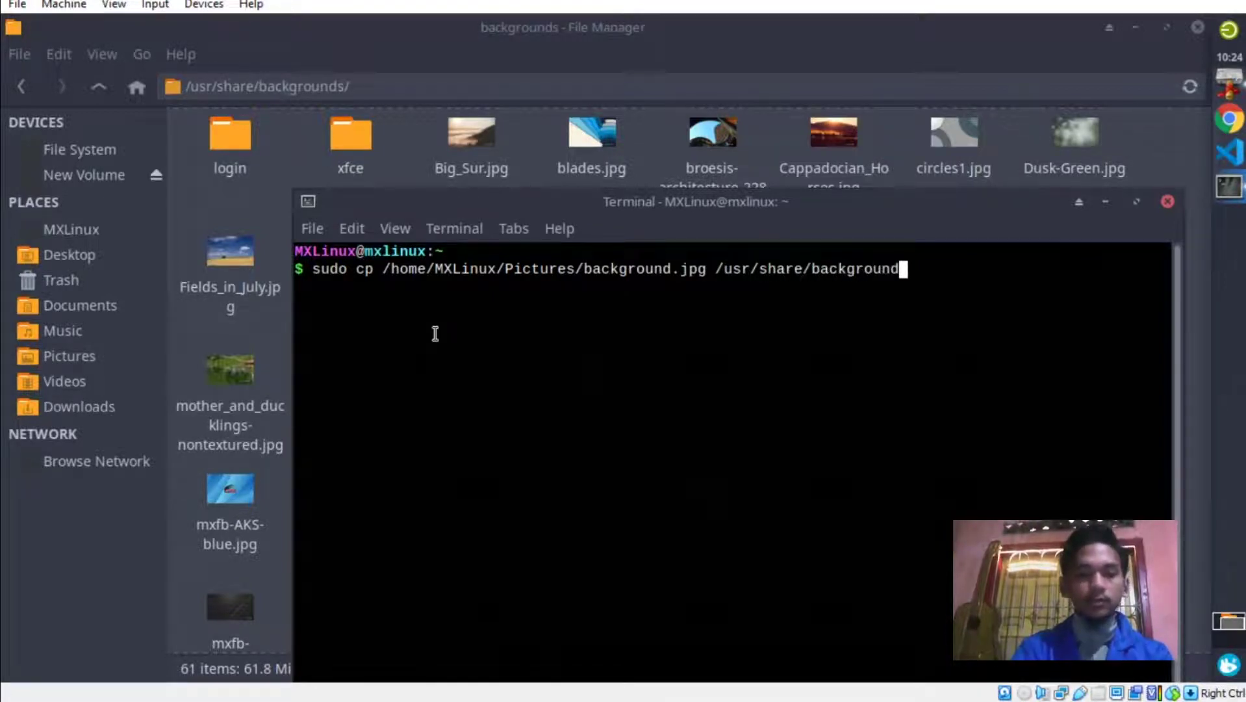
pyautogui.write('s')
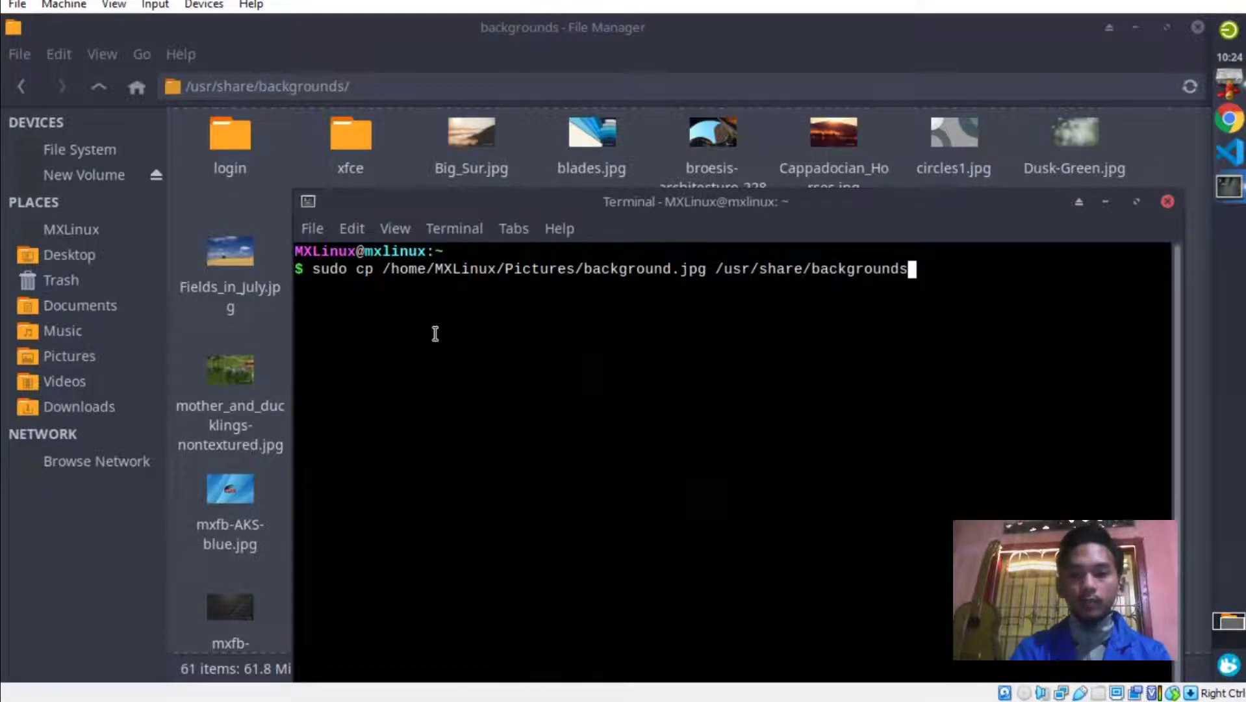
pyautogui.write('/')
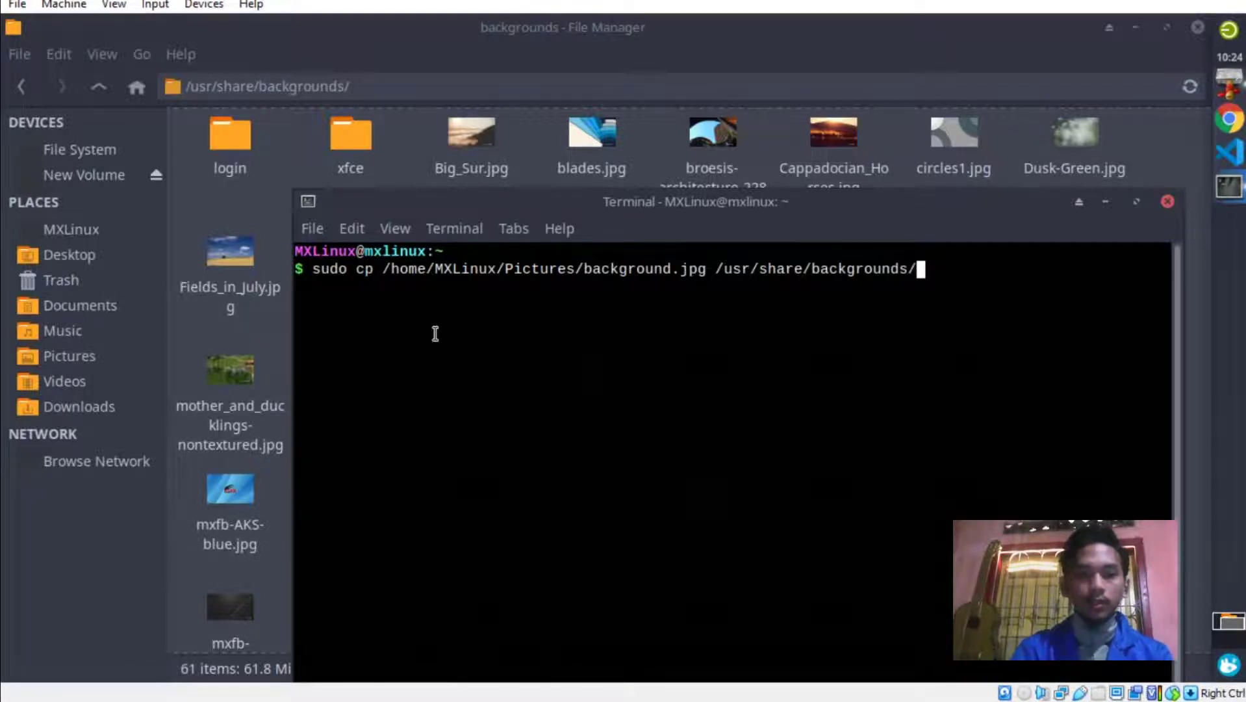
pyautogui.write('background')
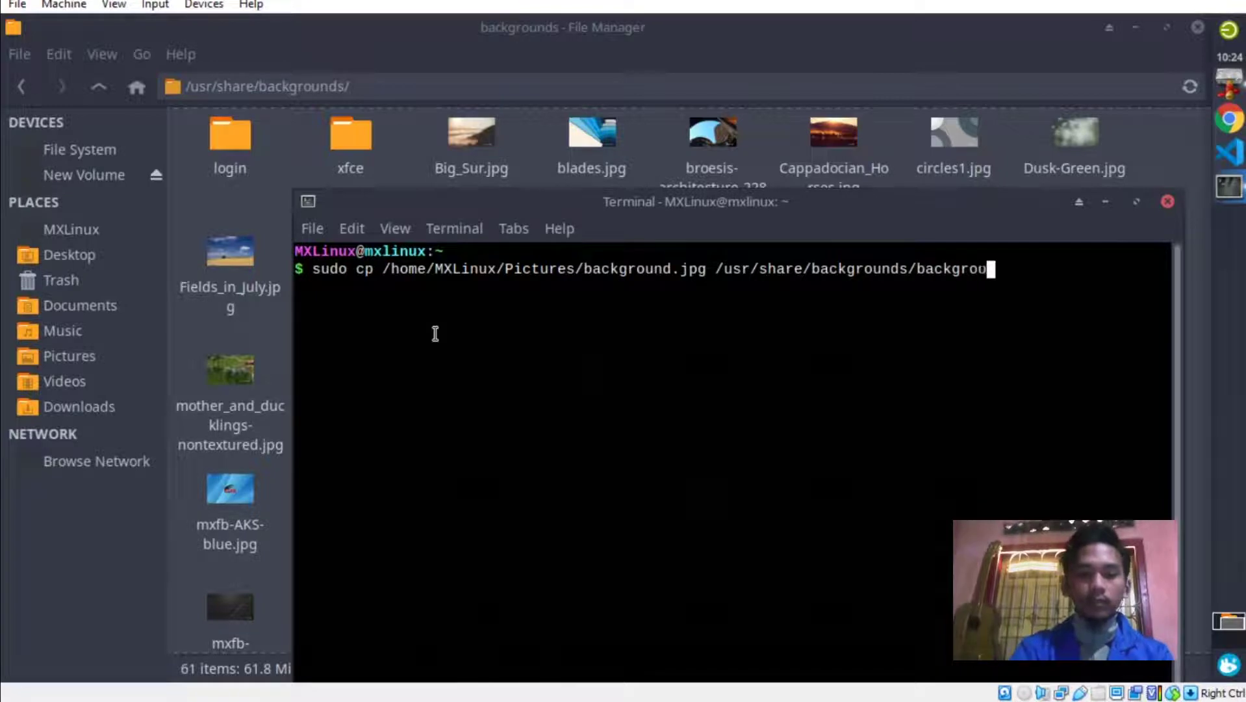
pyautogui.write('.jpg')
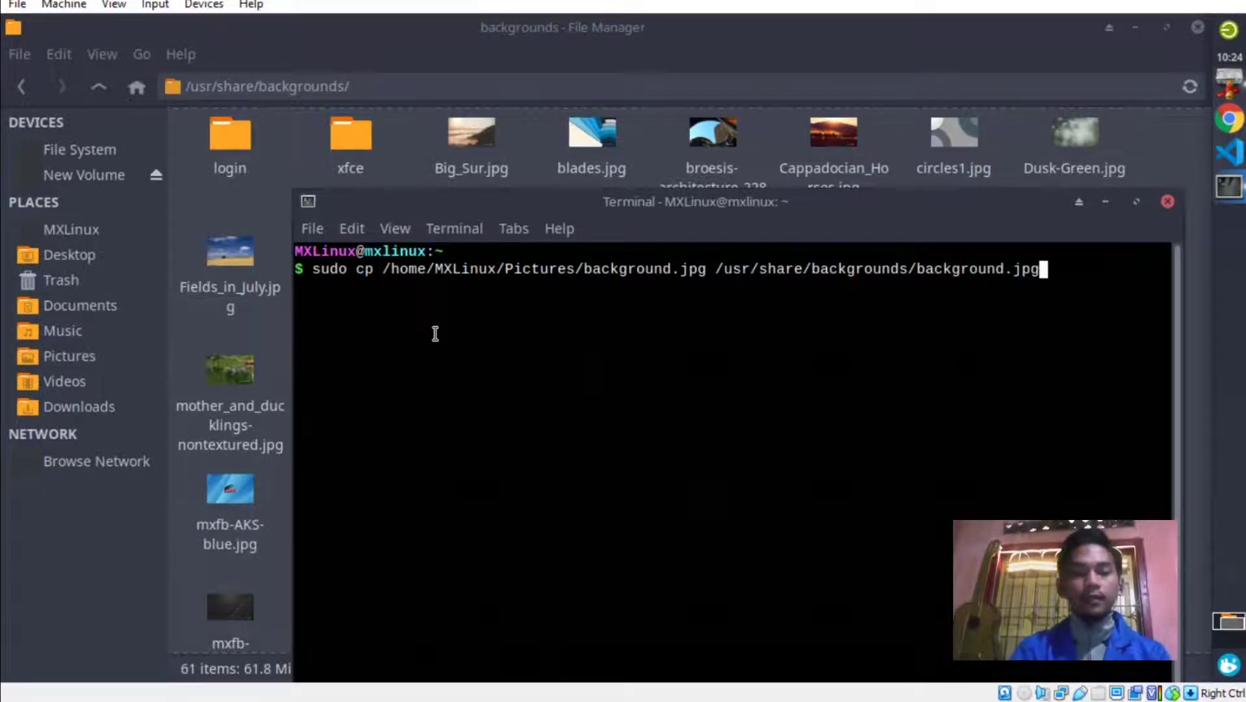
pyautogui.press('Return')
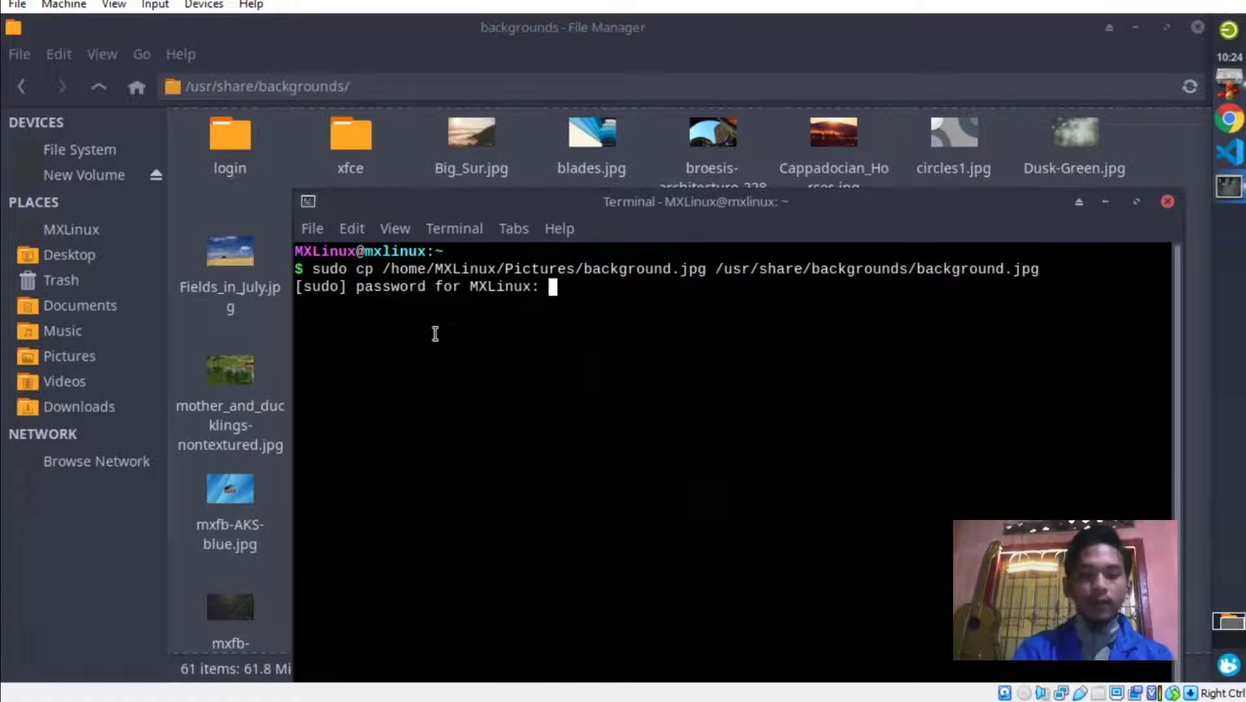
pyautogui.press('Return')
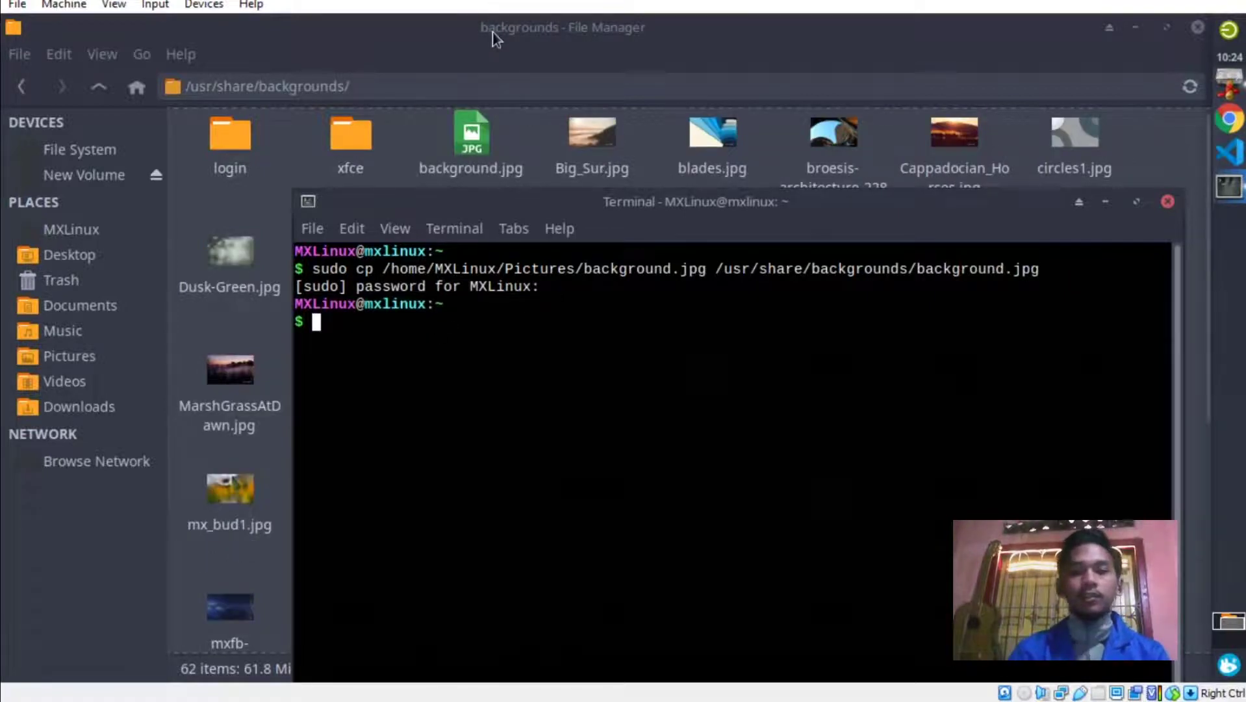
pyautogui.click(492, 32)
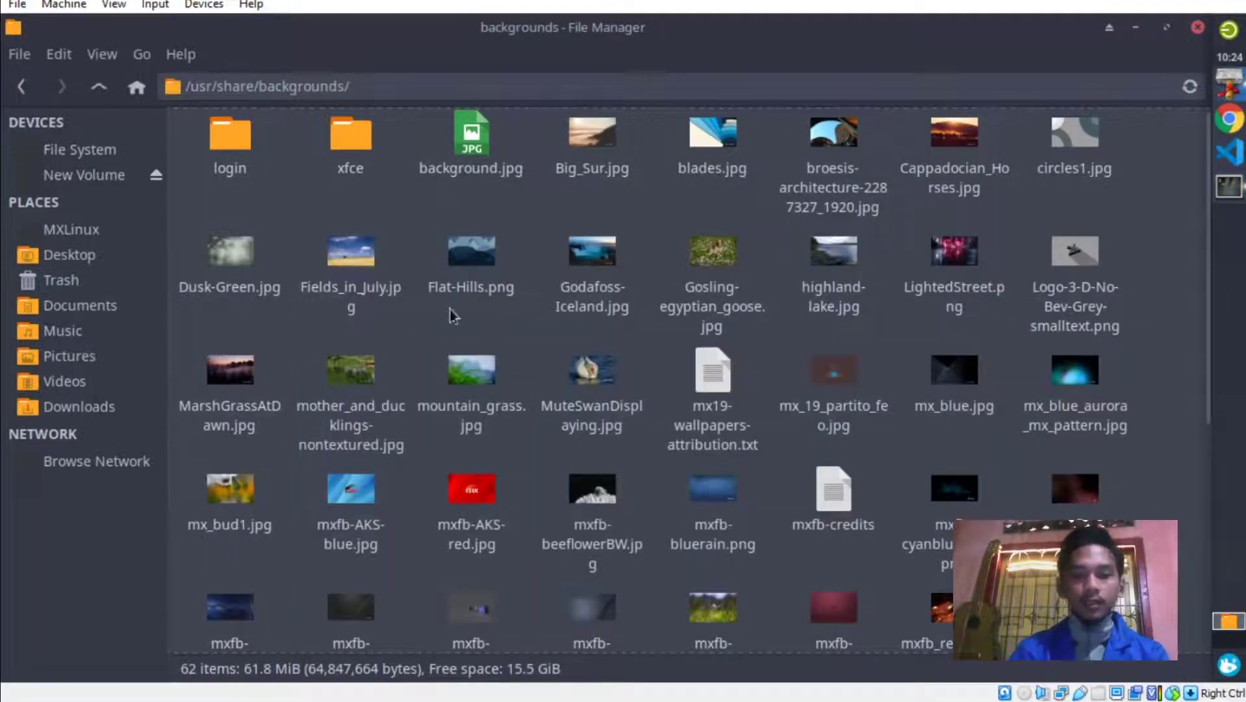
# Scroll the backgrounds grid to confirm background.jpg, then minimize the File Manager and Terminal.
pyautogui.scroll(1, 753, 238)
pyautogui.scroll(-5, 754, 238)
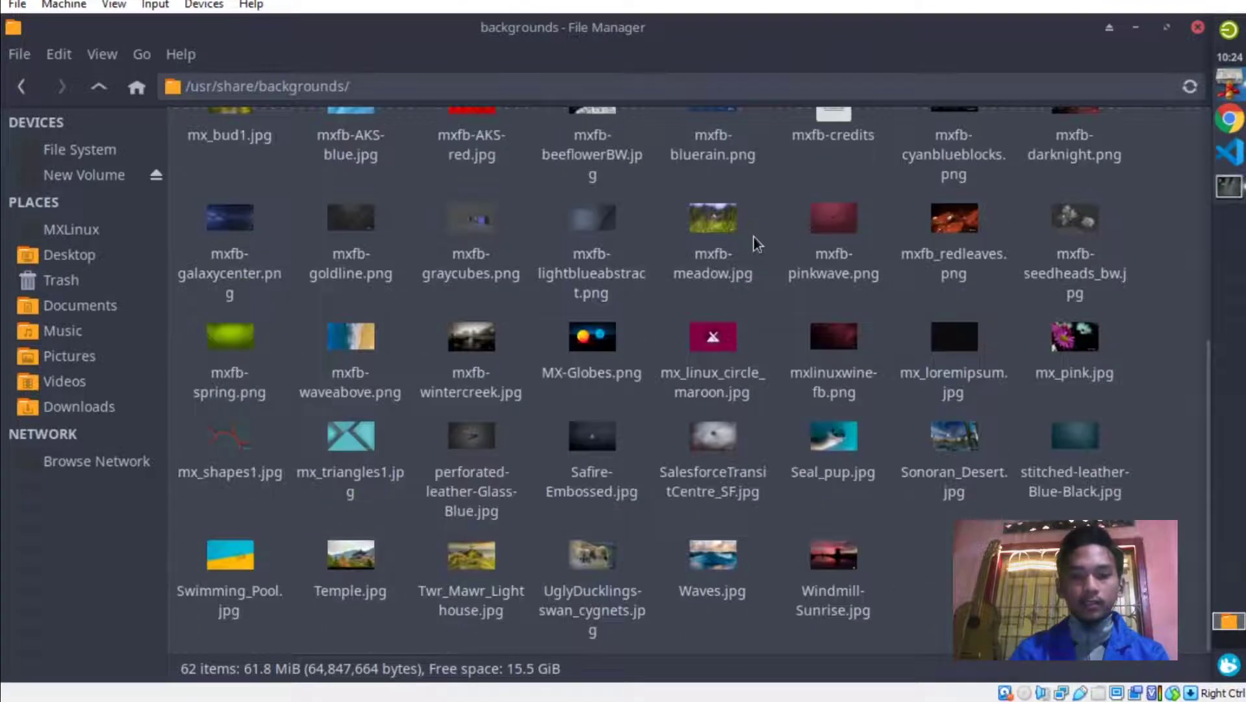
pyautogui.scroll(5, 767, 234)
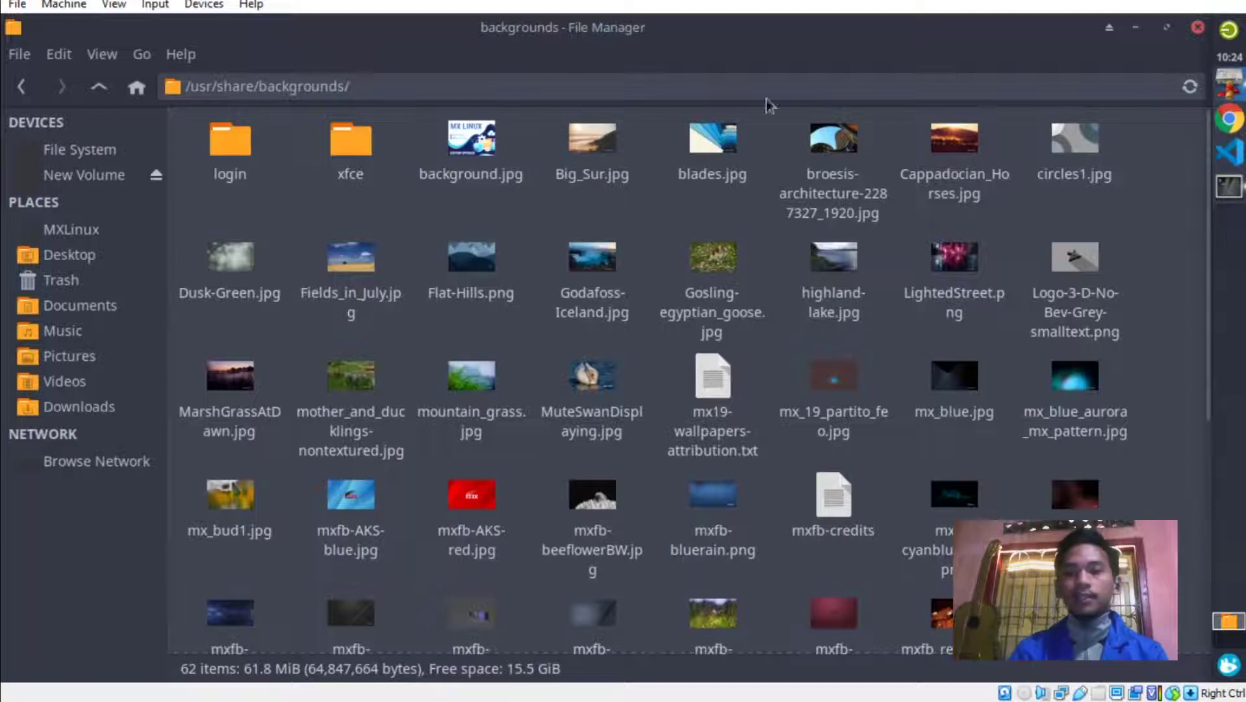
pyautogui.click(1134, 29)
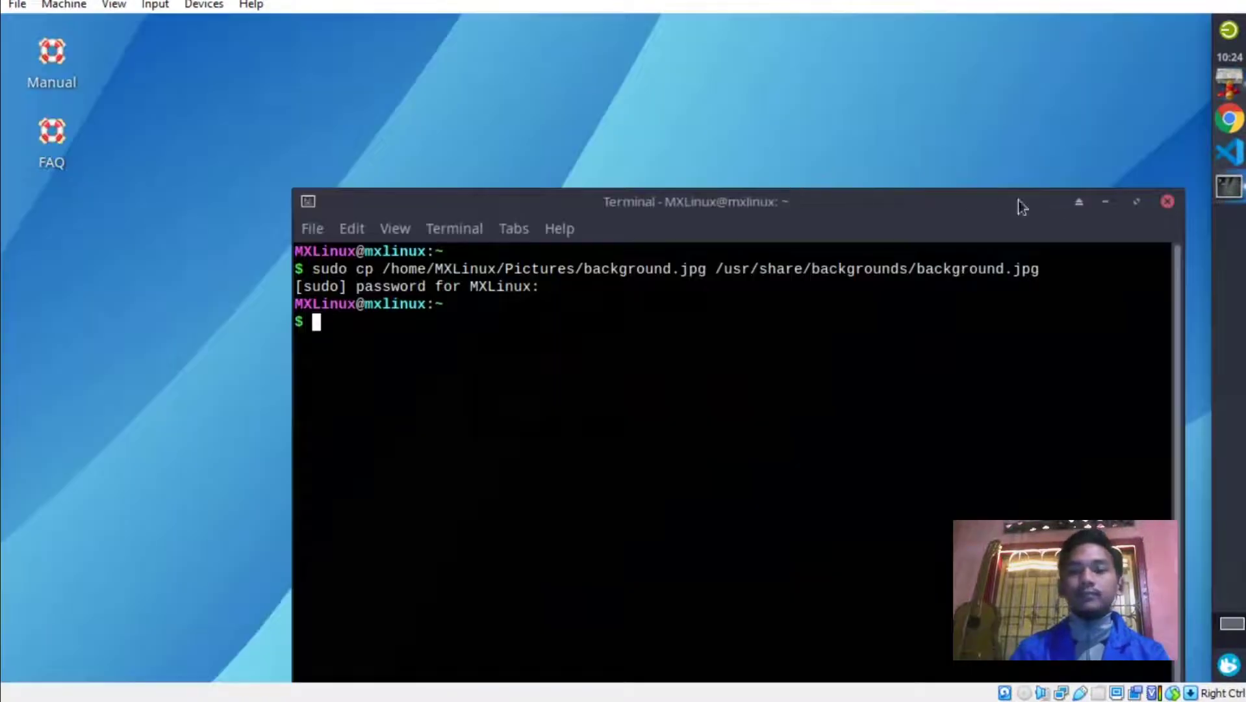
pyautogui.click(1098, 203)
# Open Desktop Settings from the desktop menu, pick the MX LINUX background.jpg thumbnail, and close it.
pyautogui.rightClick(655, 147)
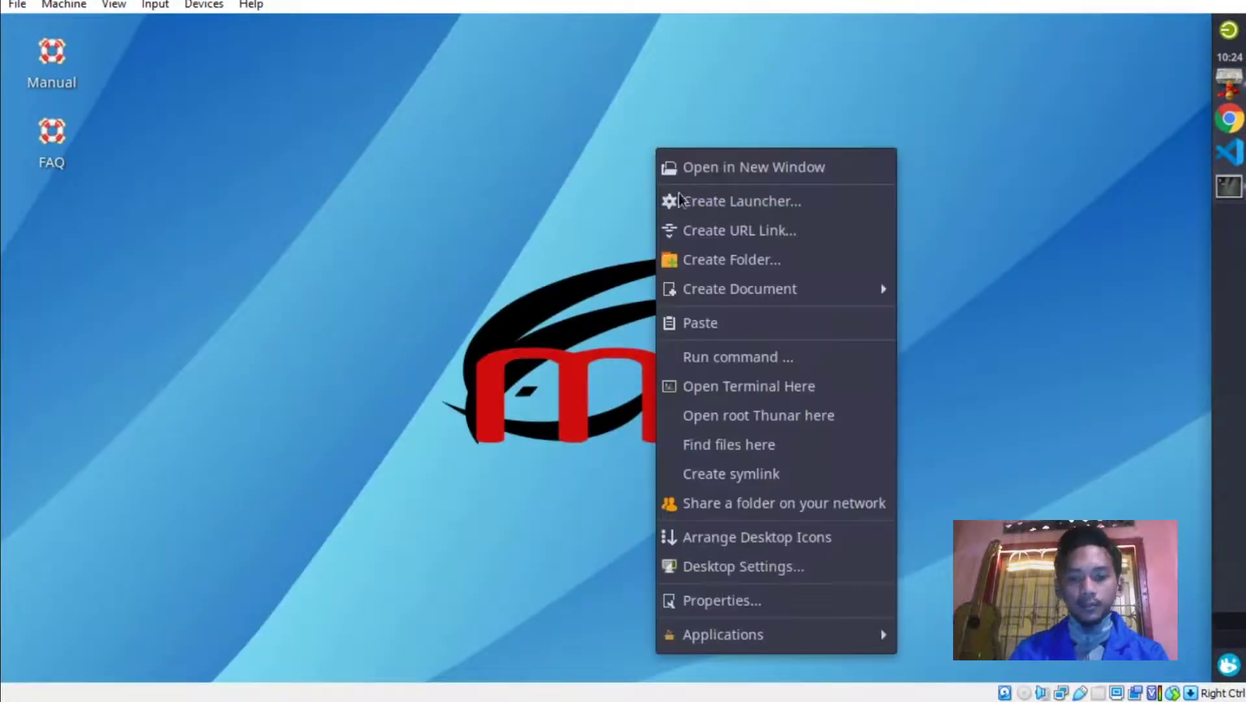
pyautogui.click(724, 577)
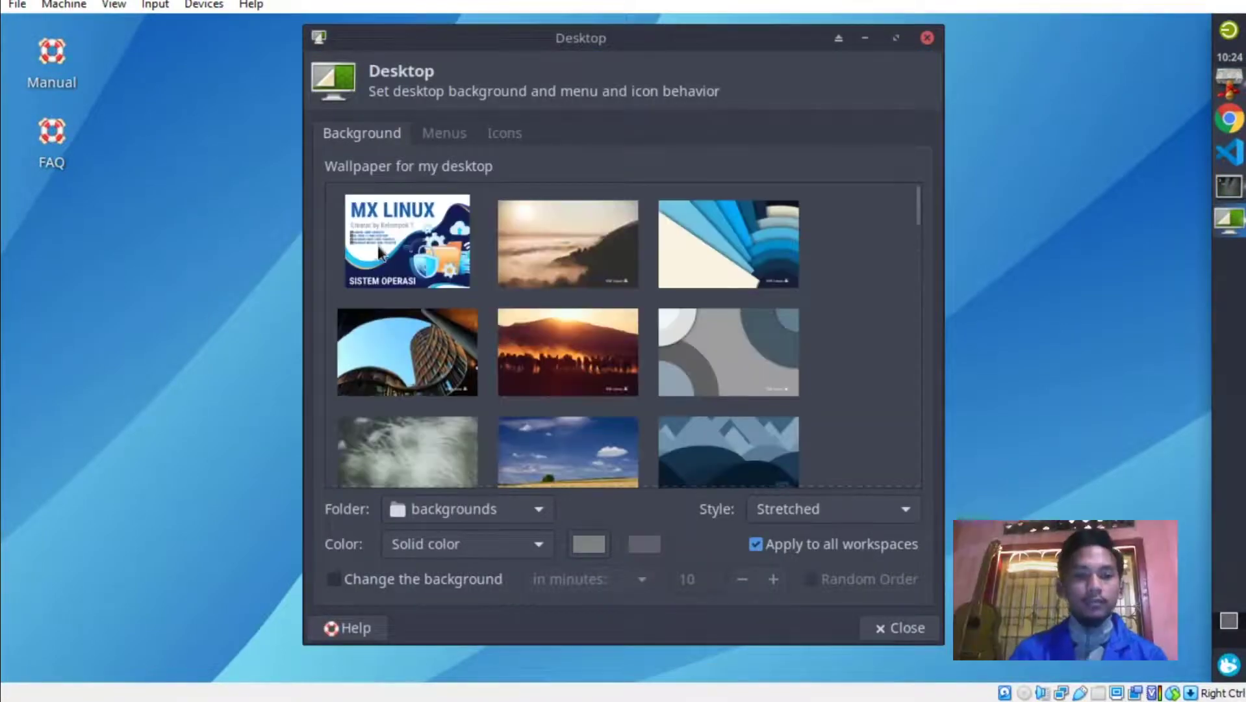
pyautogui.click(410, 248)
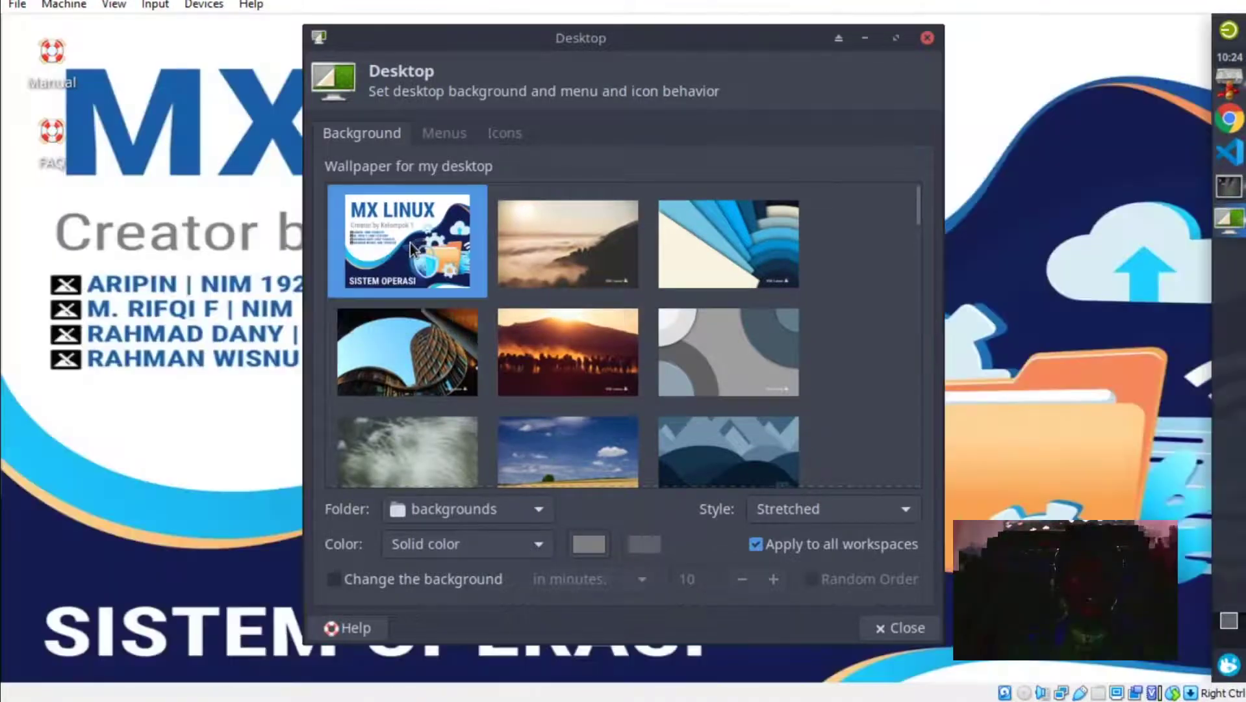
pyautogui.click(927, 38)
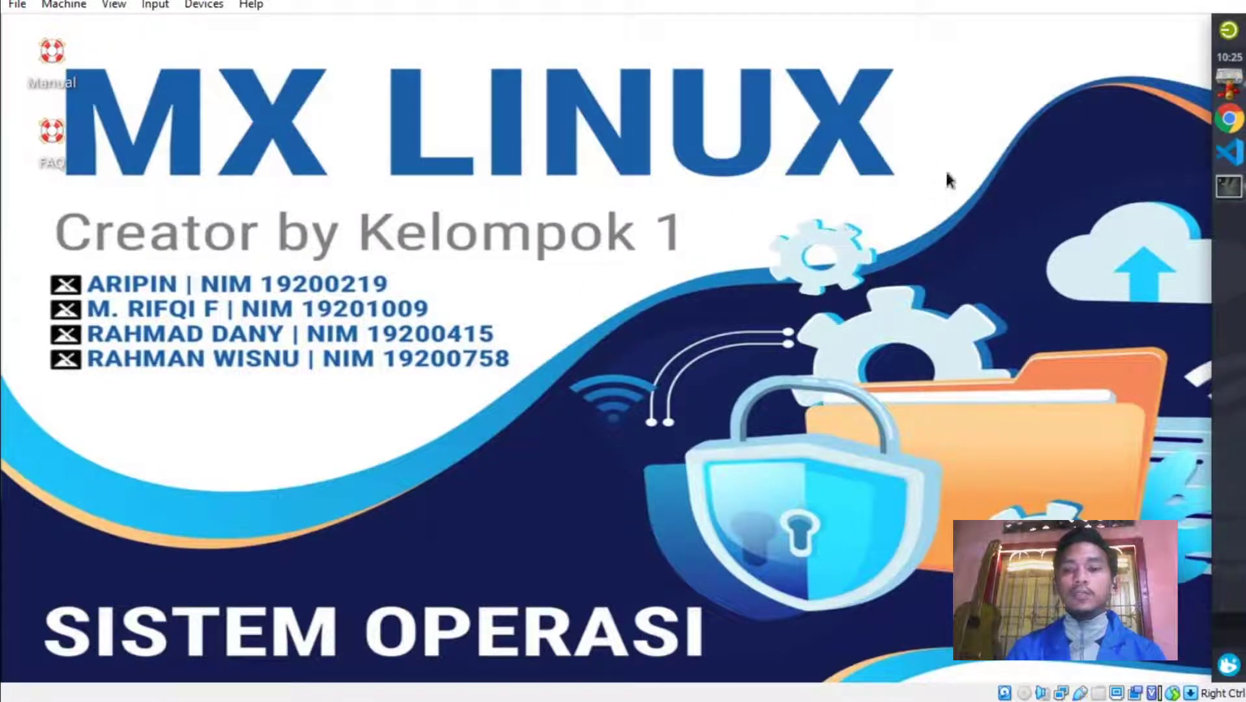
# Restore the File Manager and browse from the file system root into the boot folder.
pyautogui.click(1226, 88)
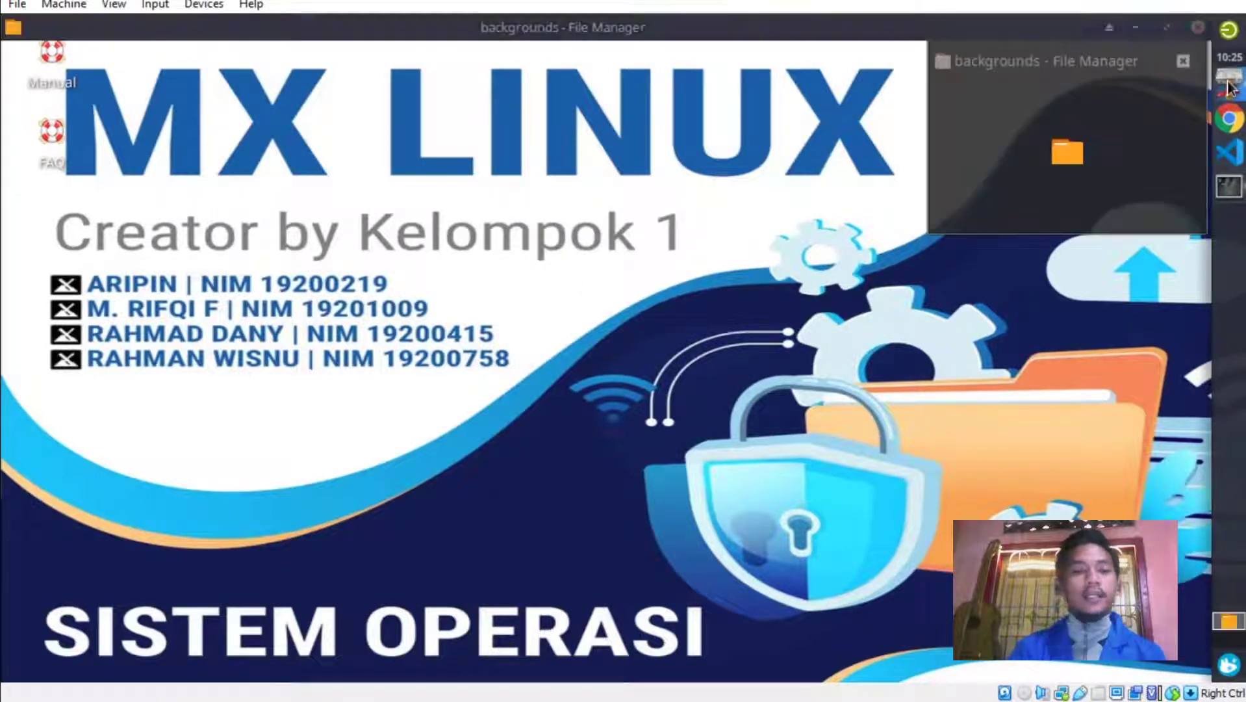
pyautogui.click(52, 156)
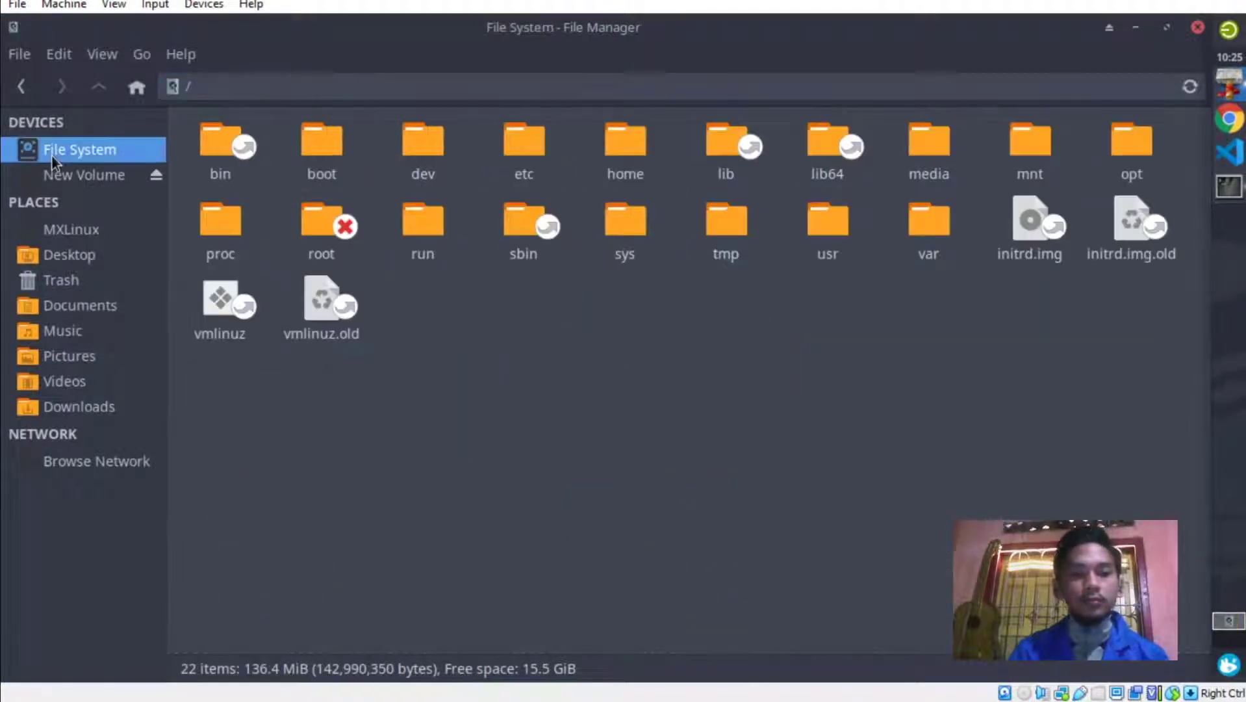
pyautogui.doubleClick(308, 152)
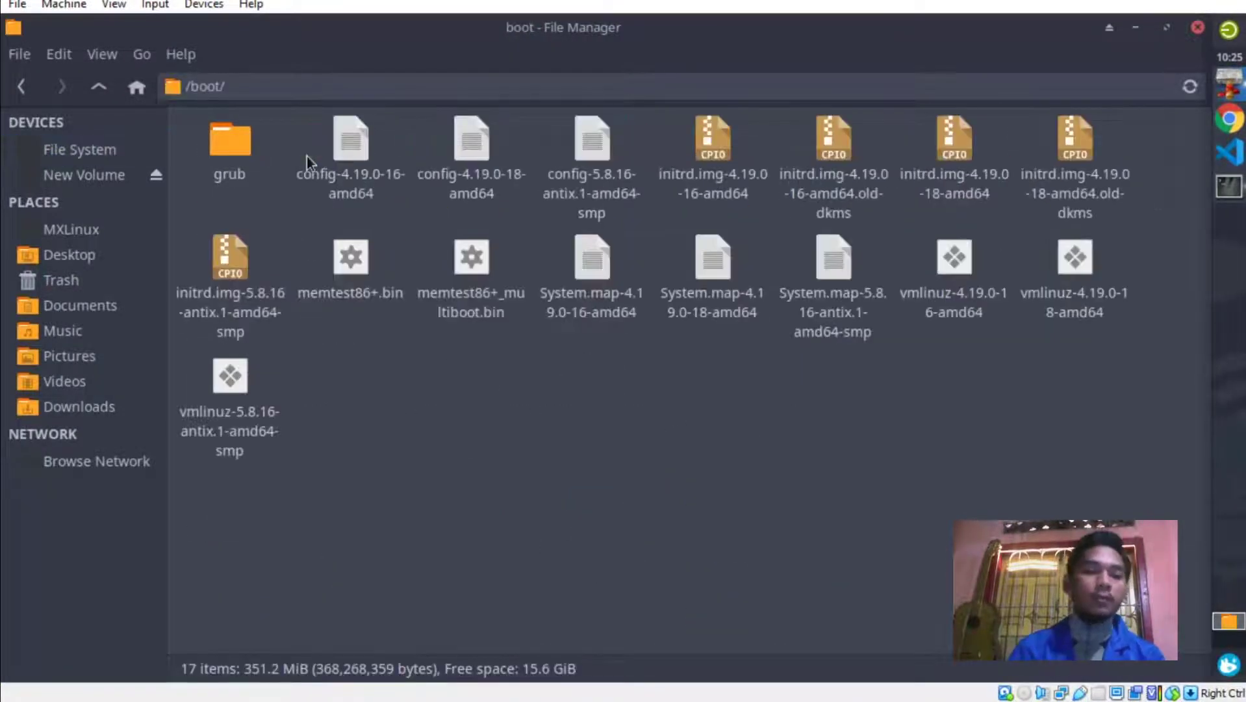
pyautogui.click(244, 150)
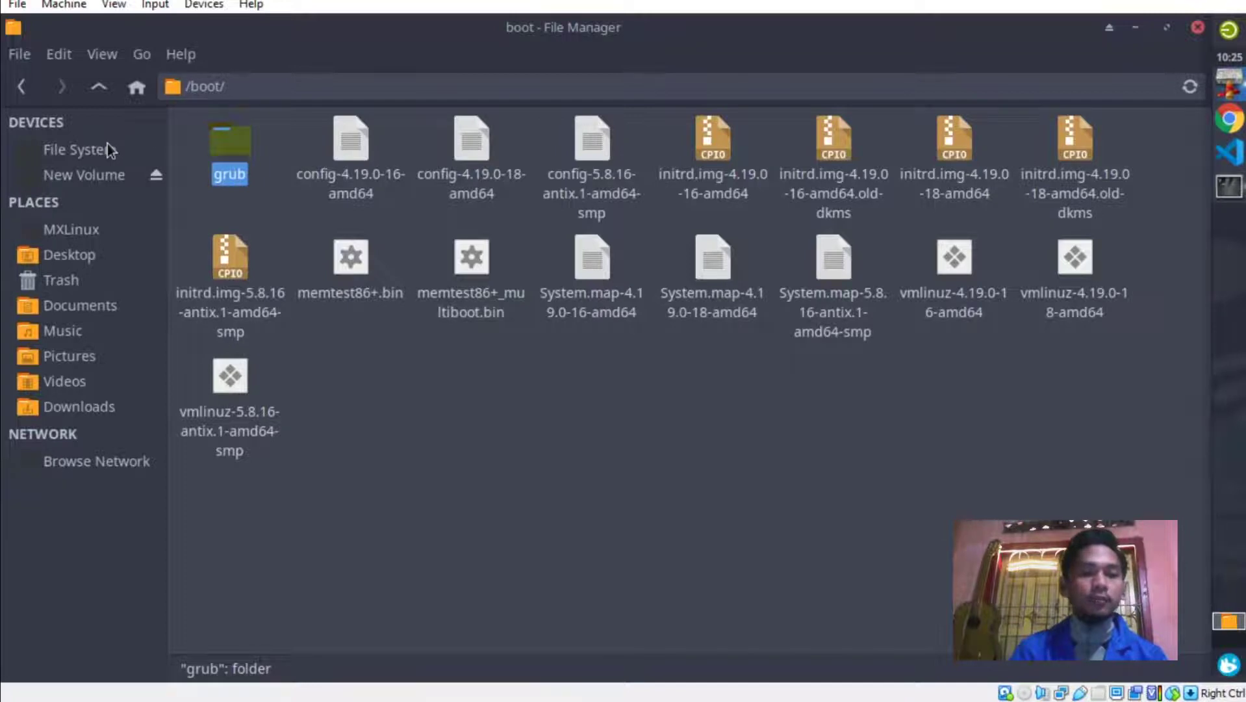
pyautogui.click(108, 146)
# Open /boot/grub/themes/mx_linux, inspect background.jpg's details, then return to the file system root.
pyautogui.doubleClick(331, 148)
pyautogui.doubleClick(249, 147)
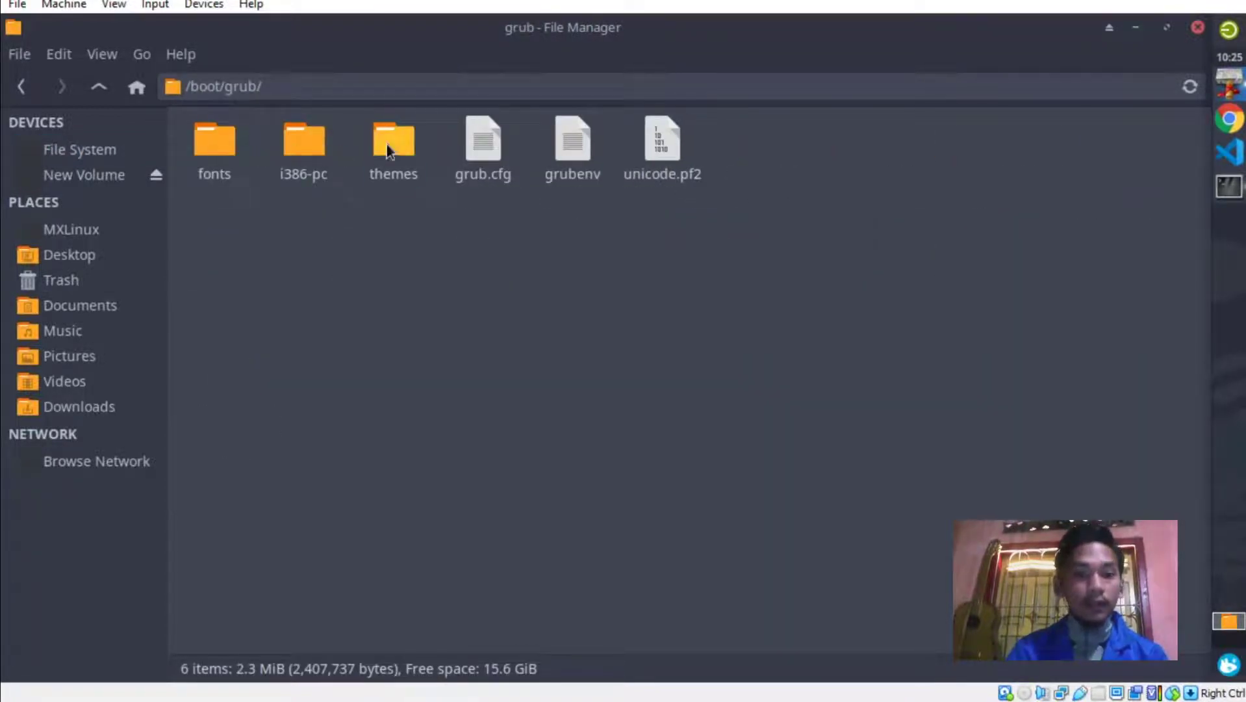
pyautogui.doubleClick(386, 144)
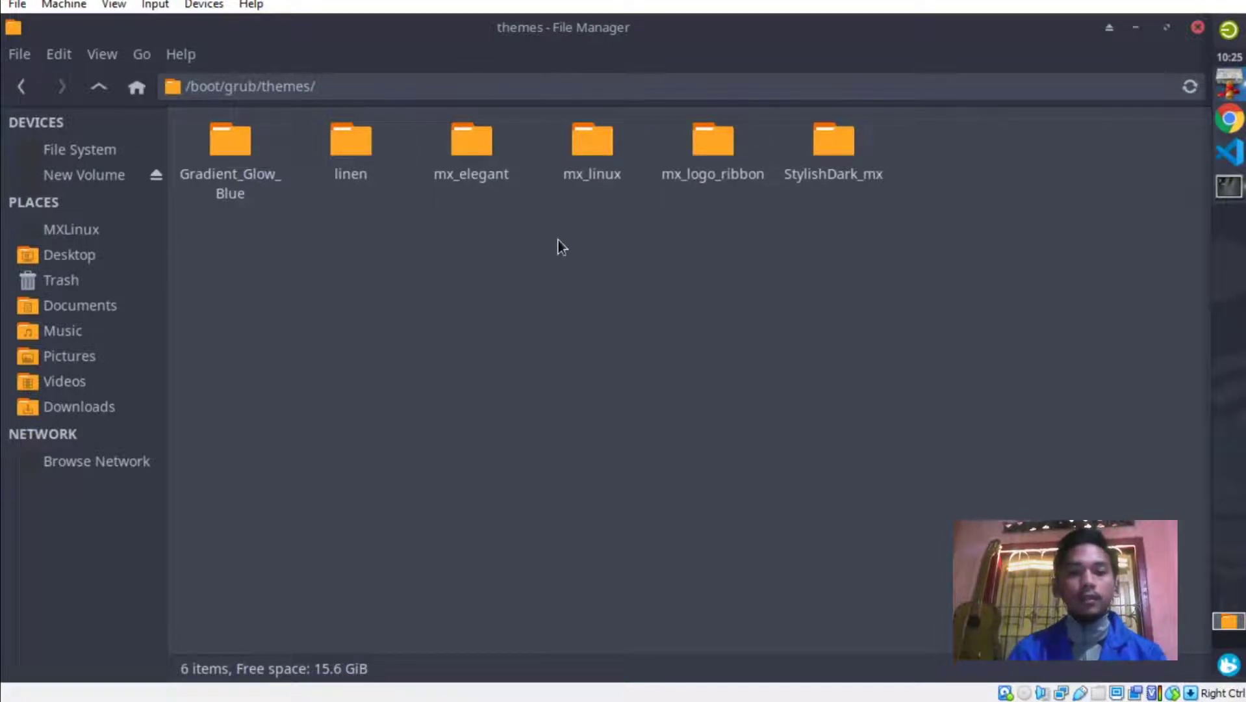
pyautogui.doubleClick(593, 148)
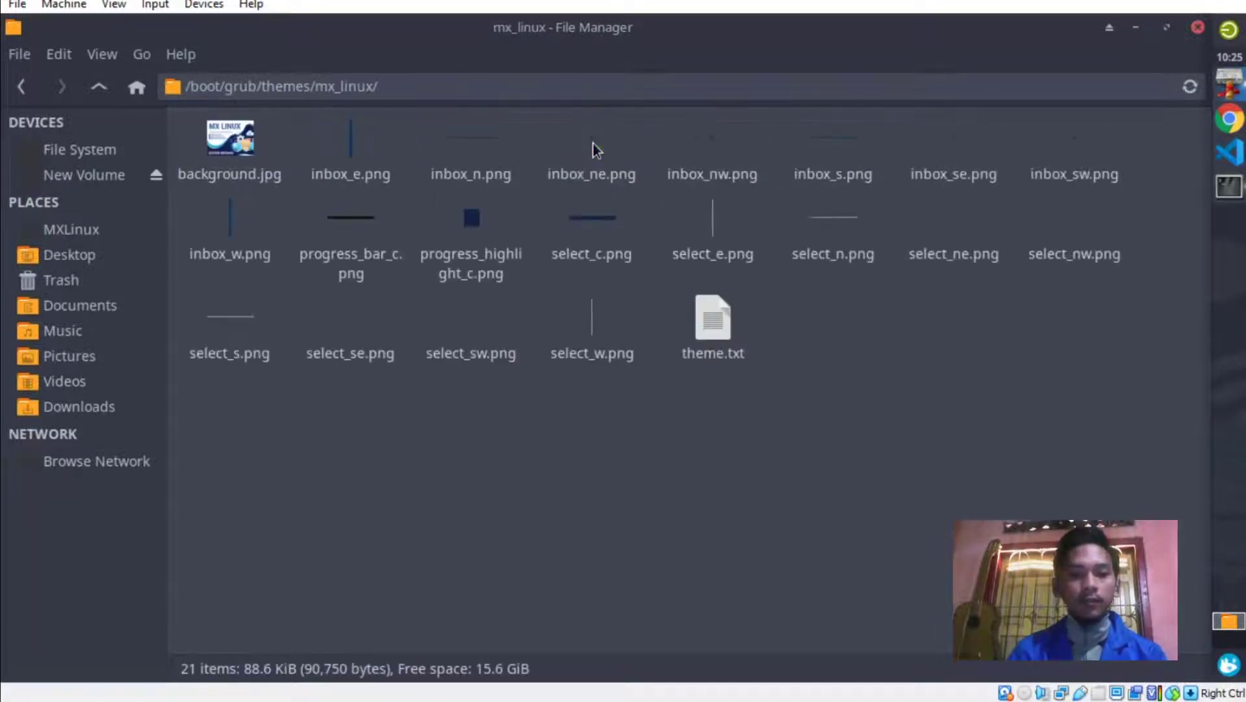
pyautogui.click(243, 144)
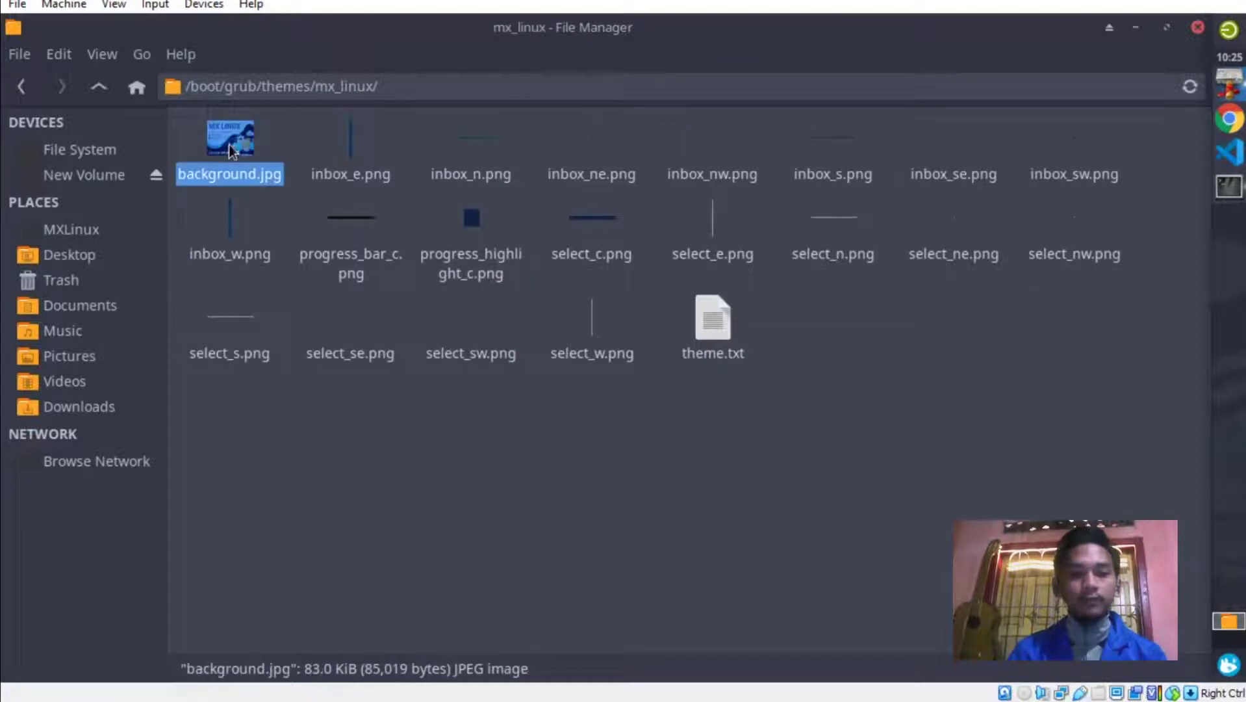
pyautogui.click(331, 370)
pyautogui.click(222, 133)
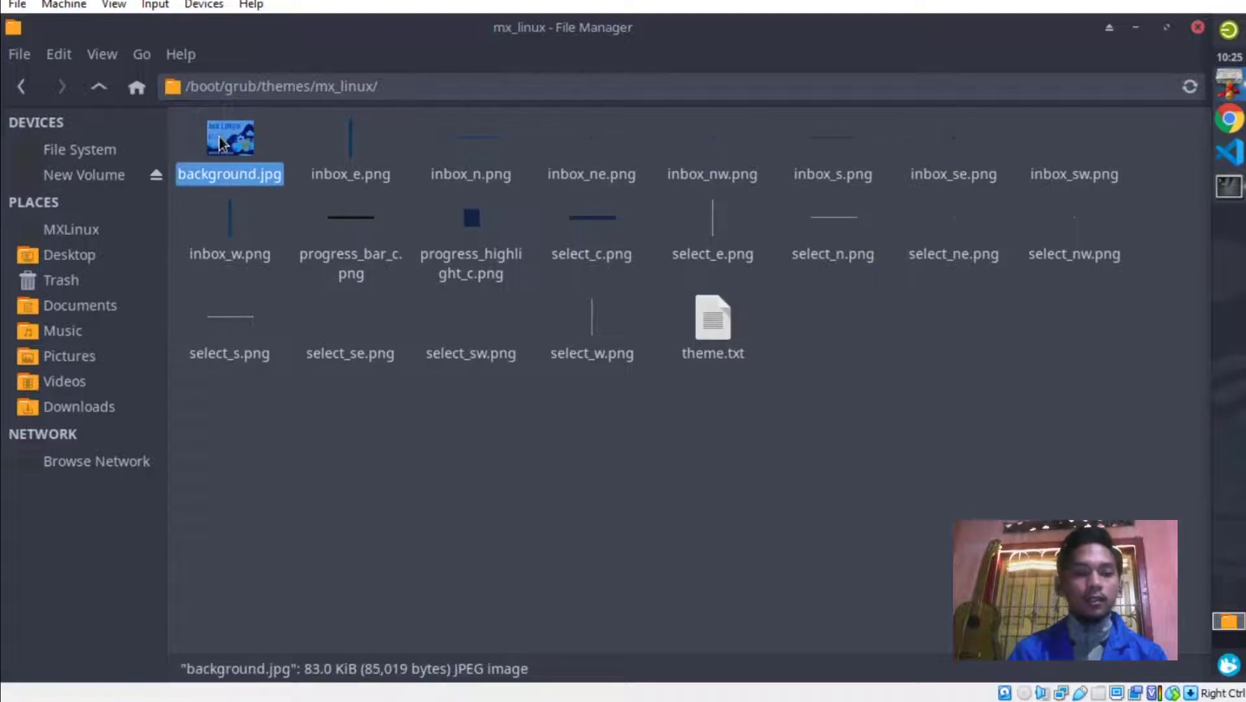
pyautogui.click(368, 448)
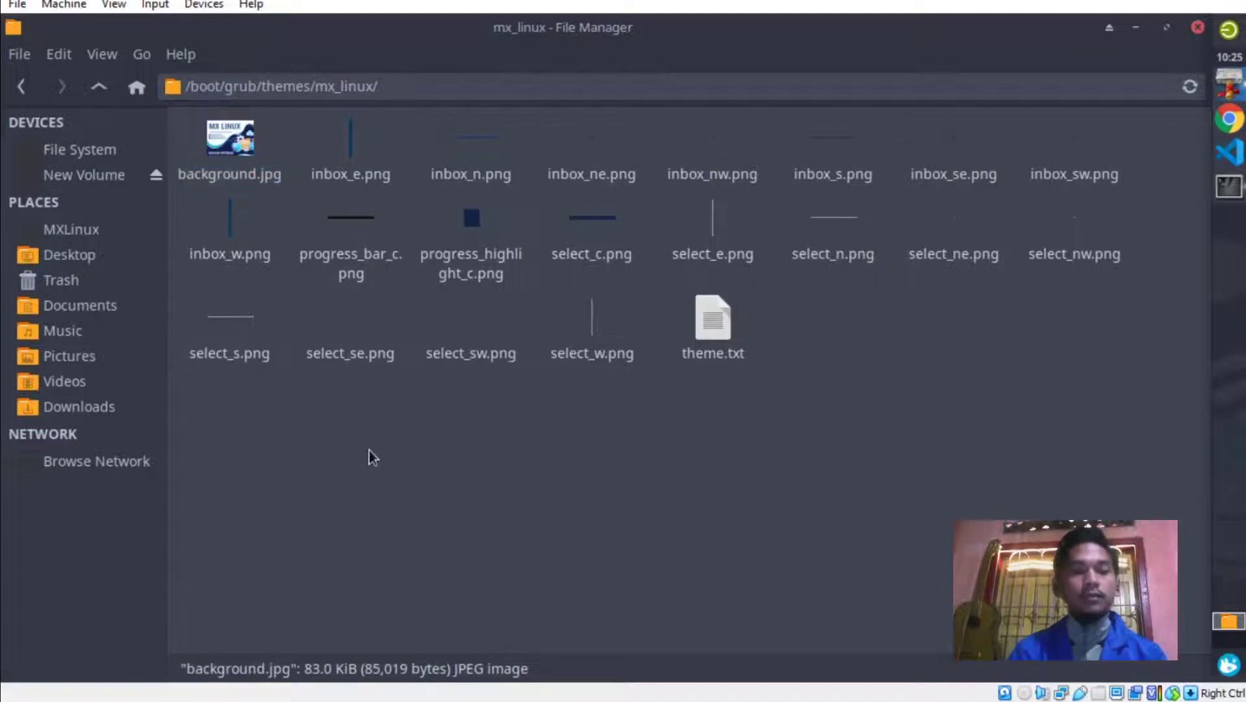
pyautogui.click(240, 145)
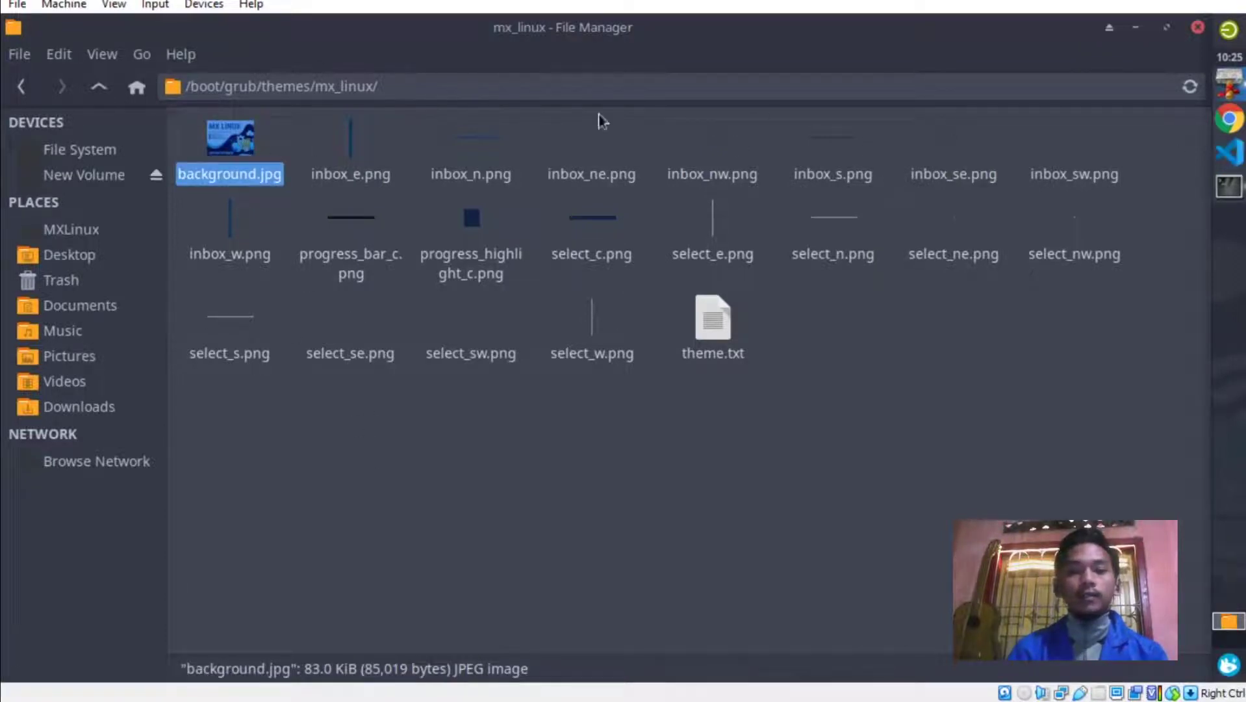
pyautogui.click(63, 148)
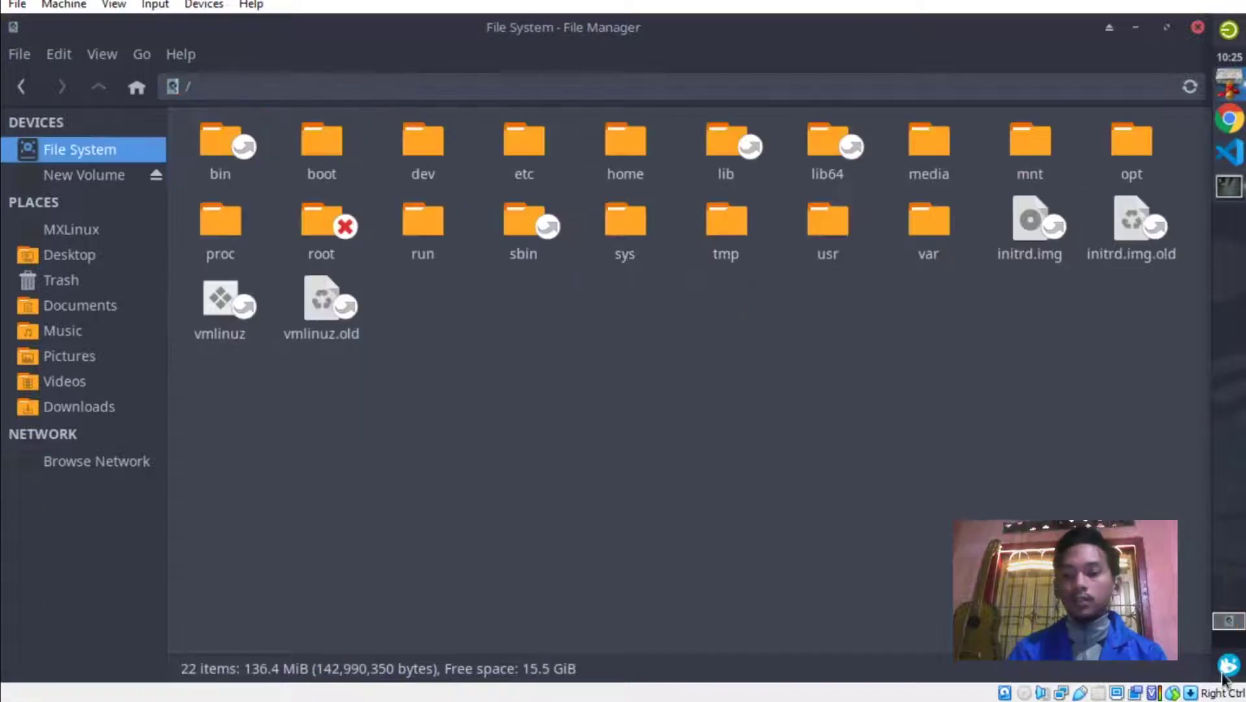
# Launch MX Tools by searching 'mx to' in the application launcher and move its window aside.
pyautogui.click(1227, 664)
pyautogui.write('mx to')
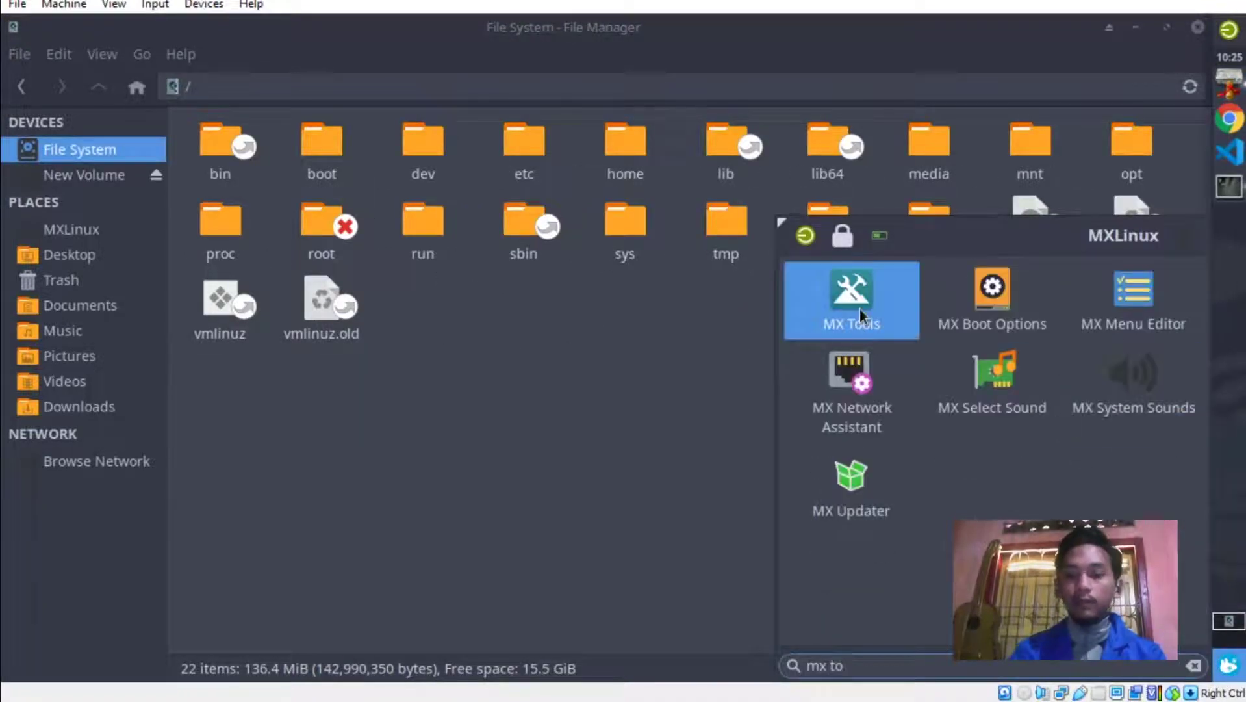
pyautogui.click(859, 309)
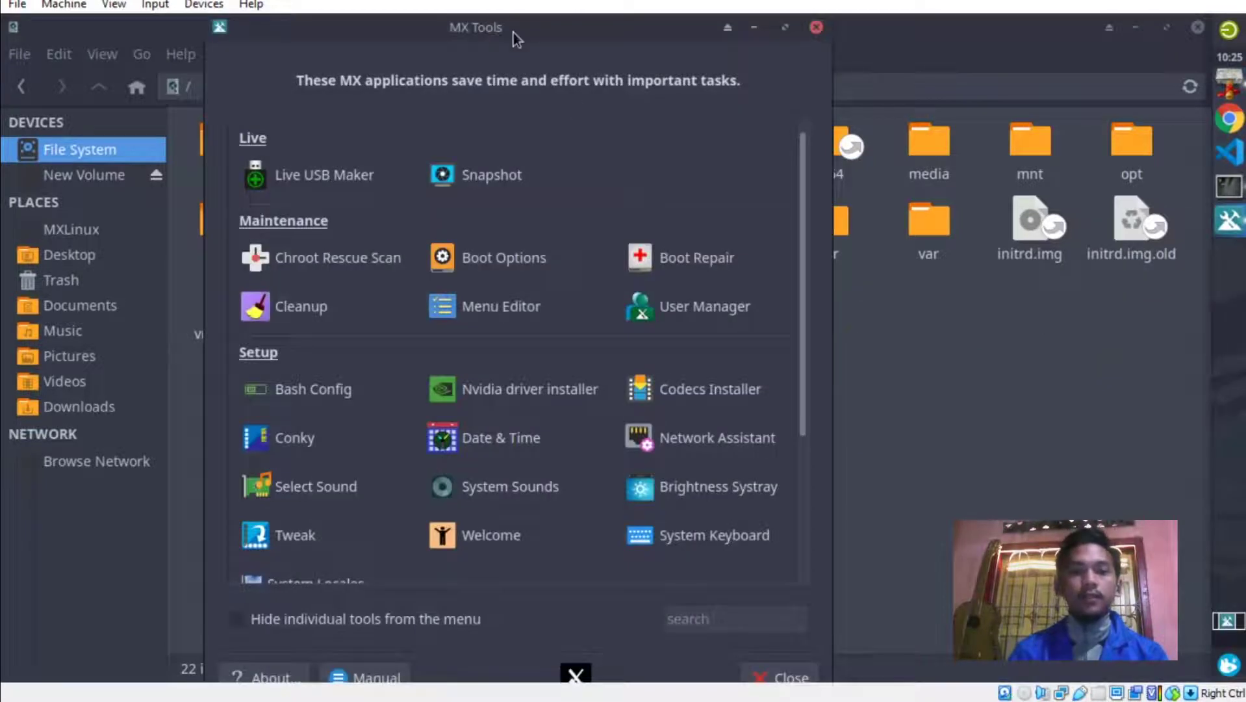
pyautogui.moveTo(514, 36); pyautogui.dragTo(660, 32)
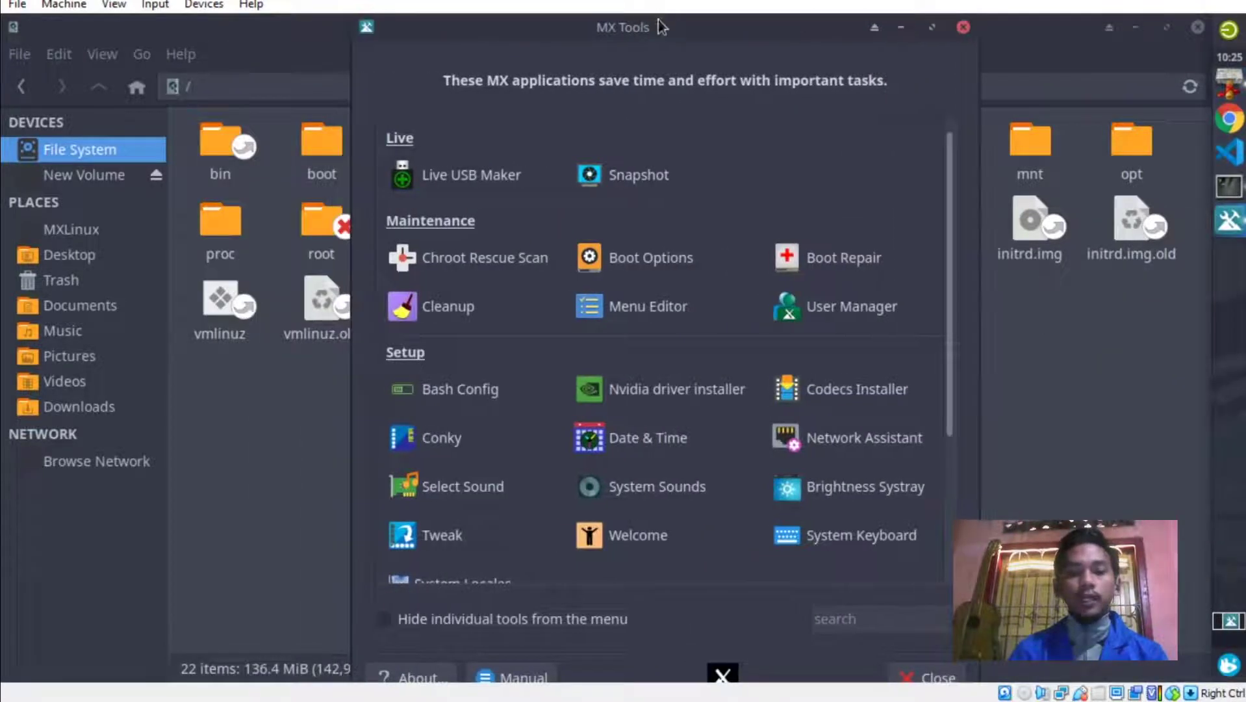
# Open MX Boot Options and authenticate with the root password.
pyautogui.click(666, 261)
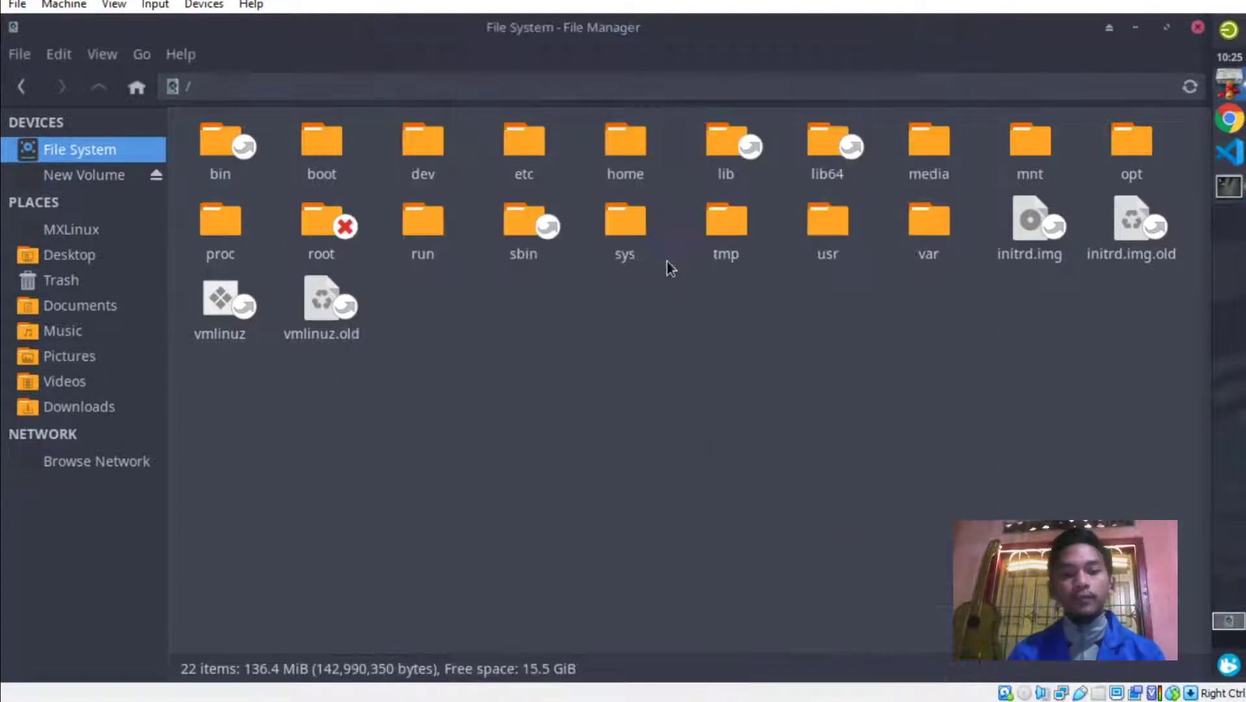
pyautogui.write('•••••••')
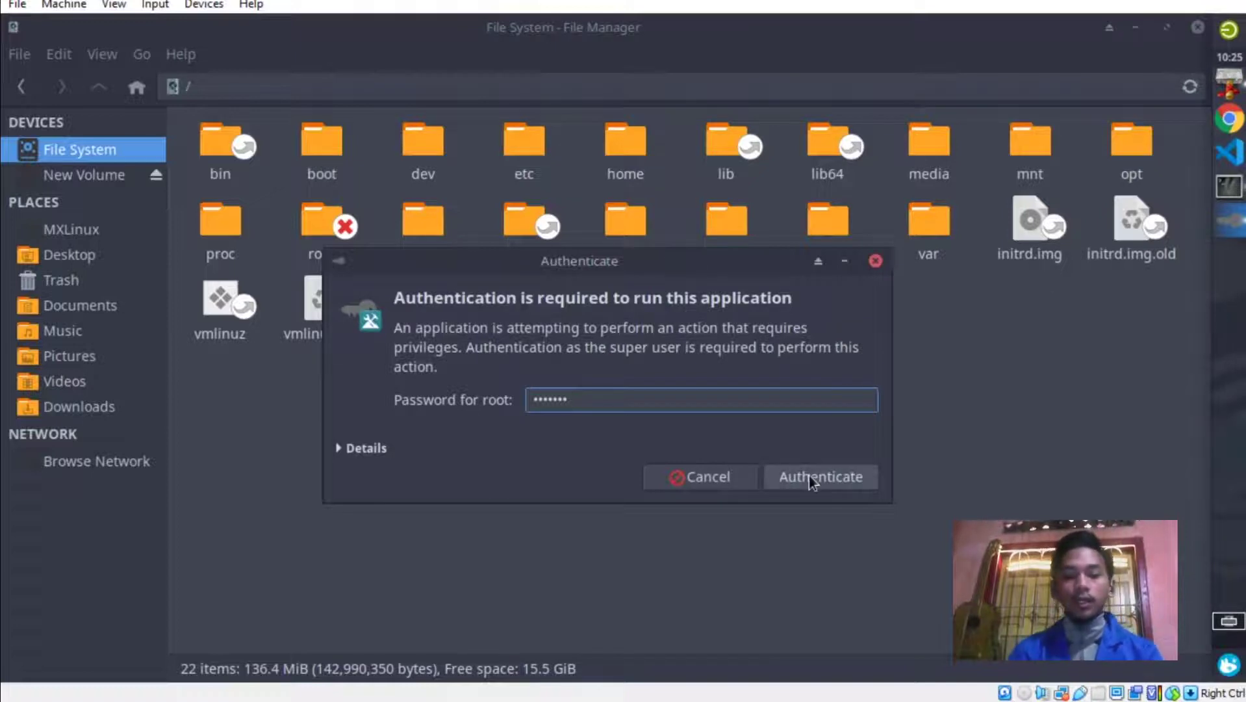
pyautogui.click(808, 479)
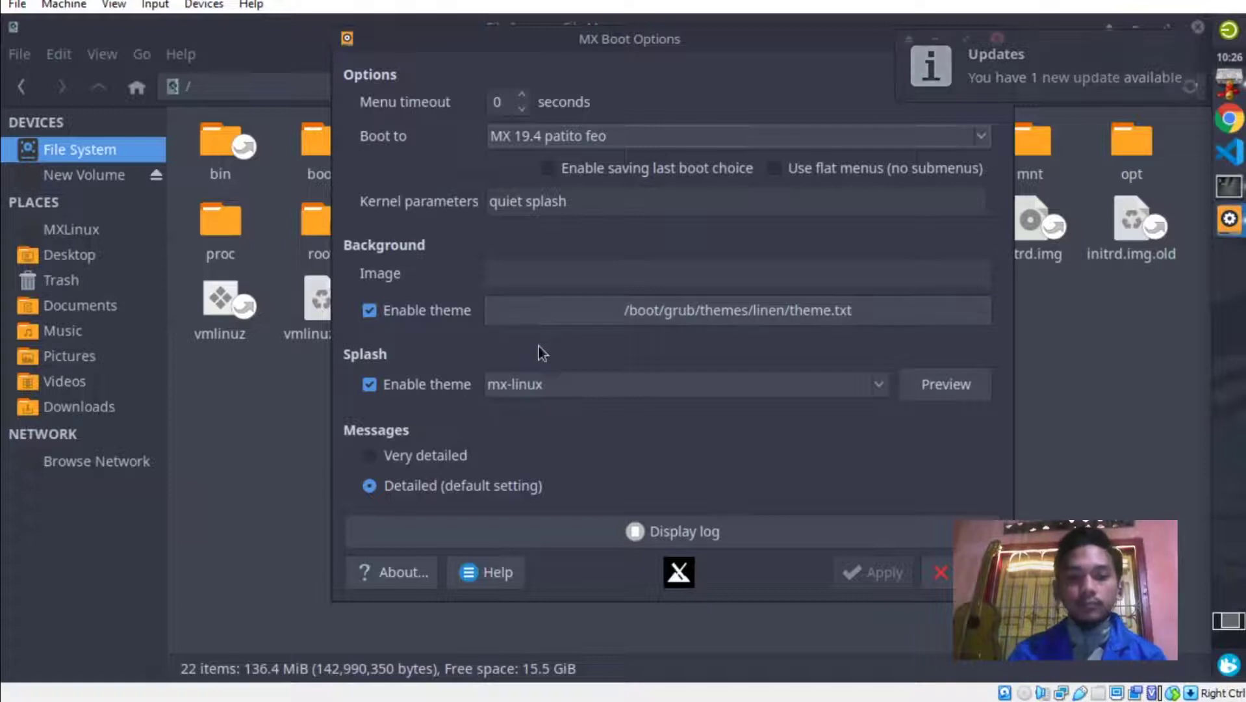
# Select /boot/grub/themes/mx_linux/theme.txt as the GRUB background theme, preview the splash, then return to File Manager.
pyautogui.click(671, 310)
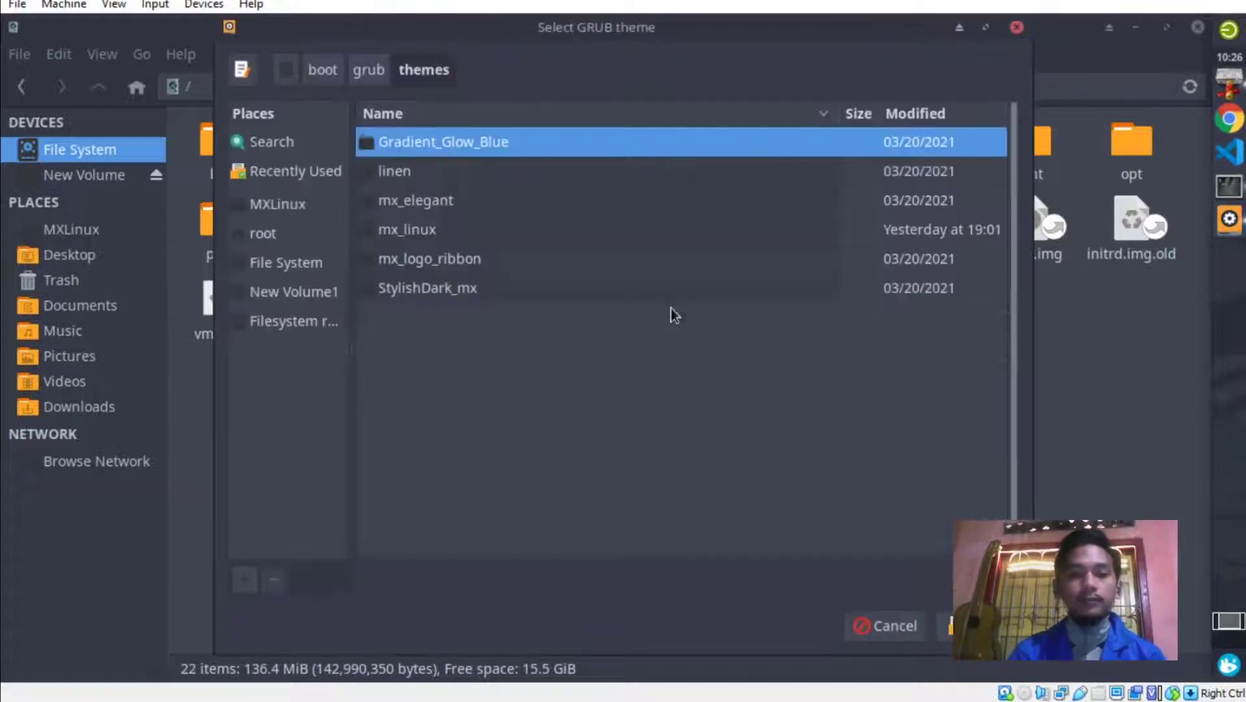
pyautogui.click(389, 233)
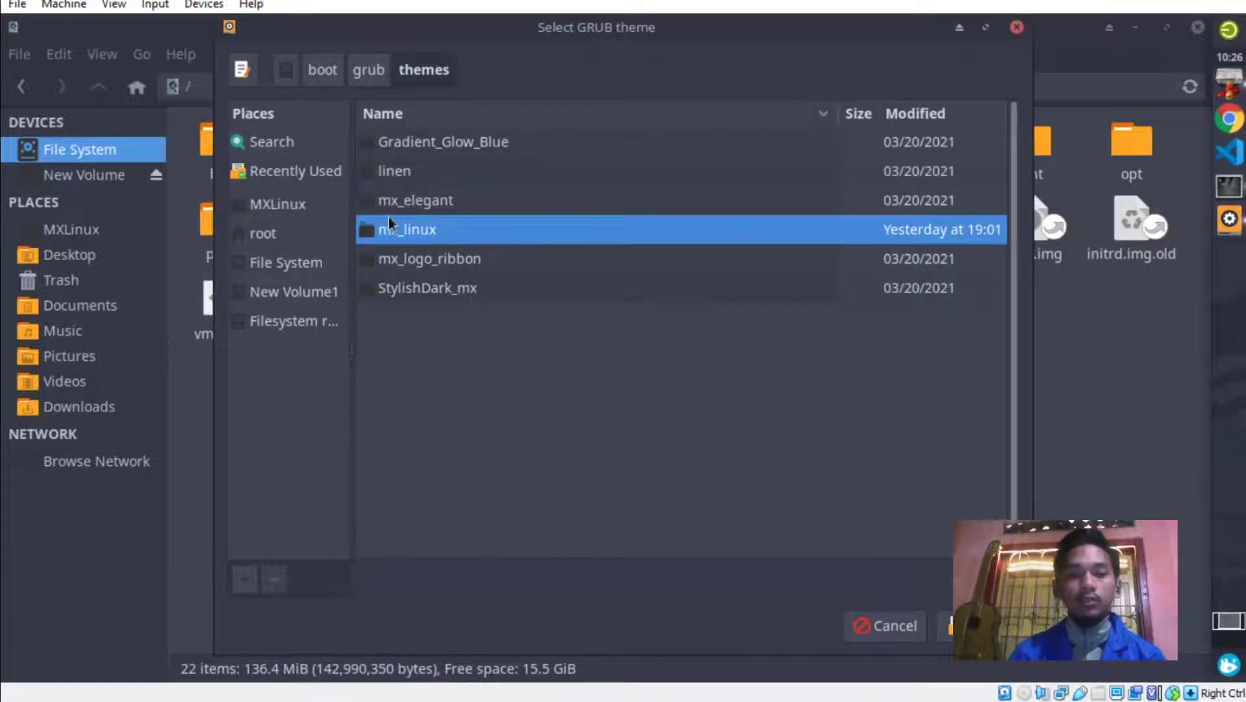
pyautogui.doubleClick(455, 224)
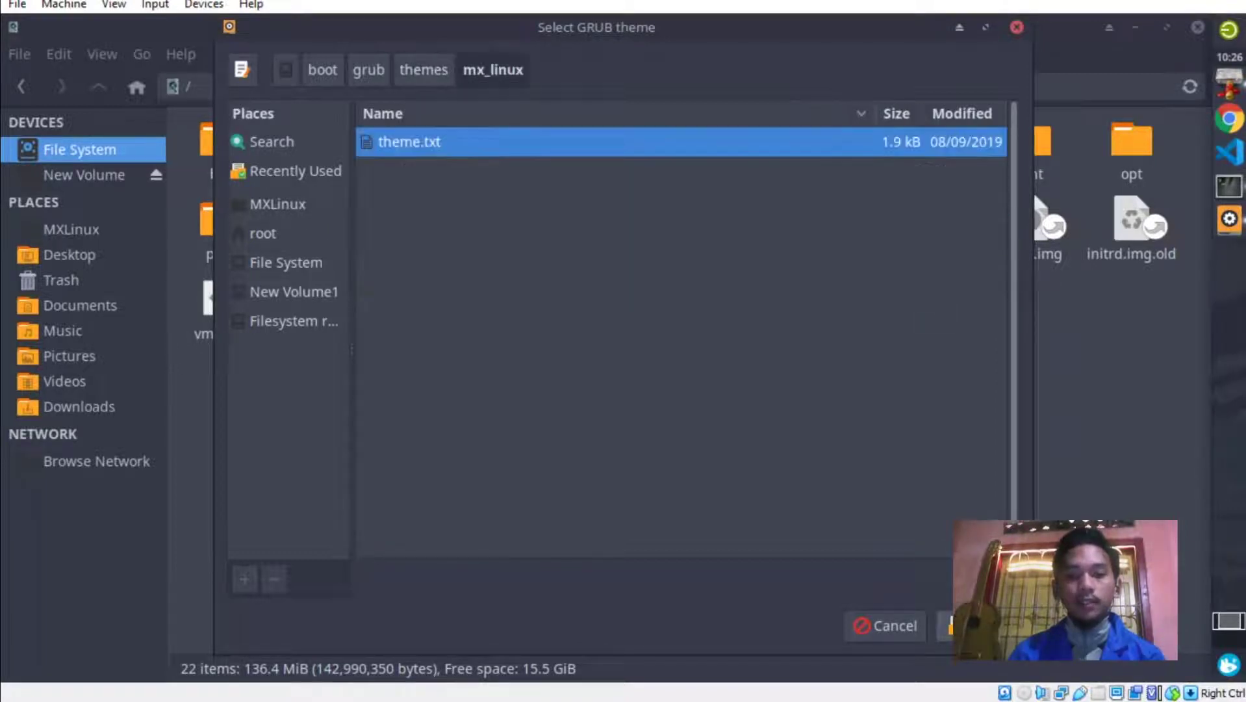
pyautogui.click(945, 625)
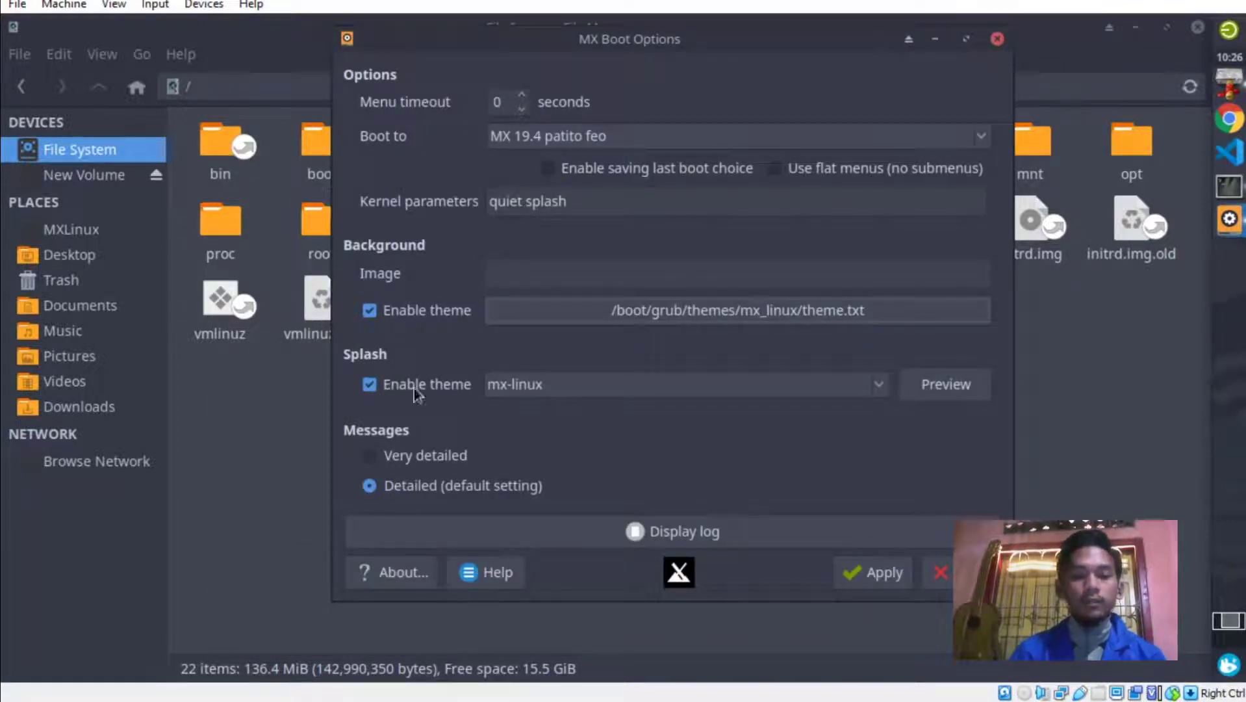
pyautogui.click(942, 385)
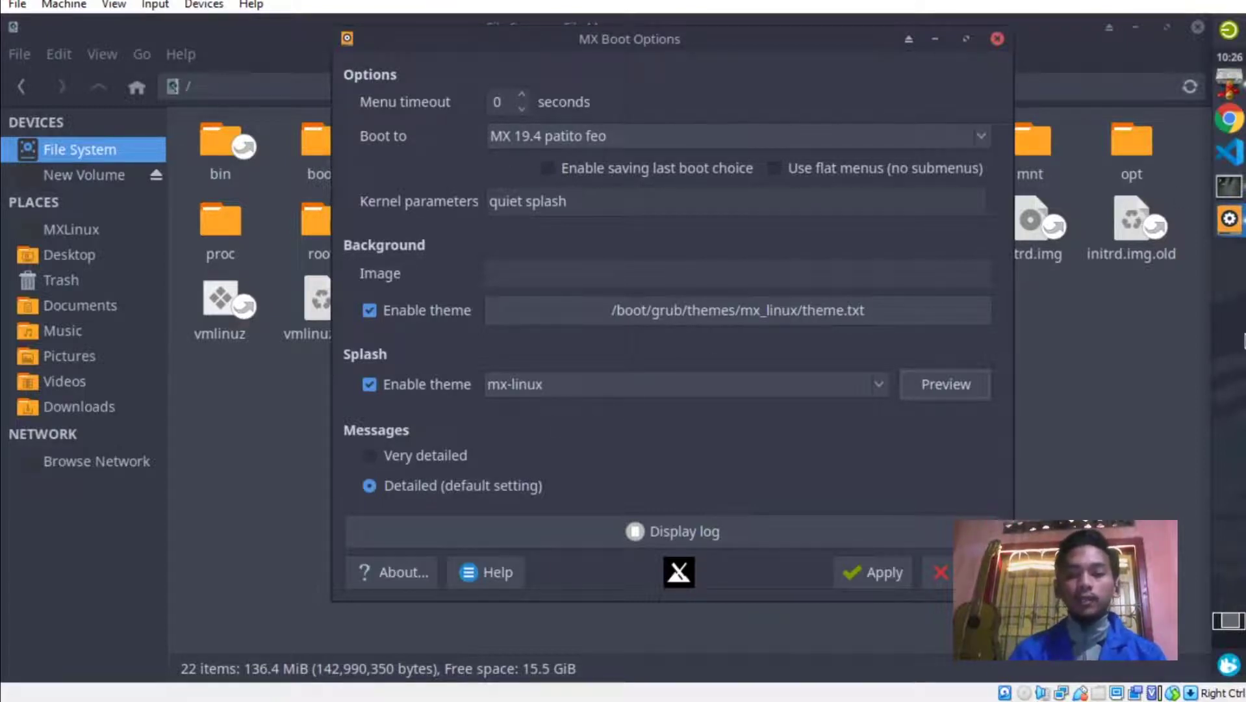
pyautogui.click(277, 429)
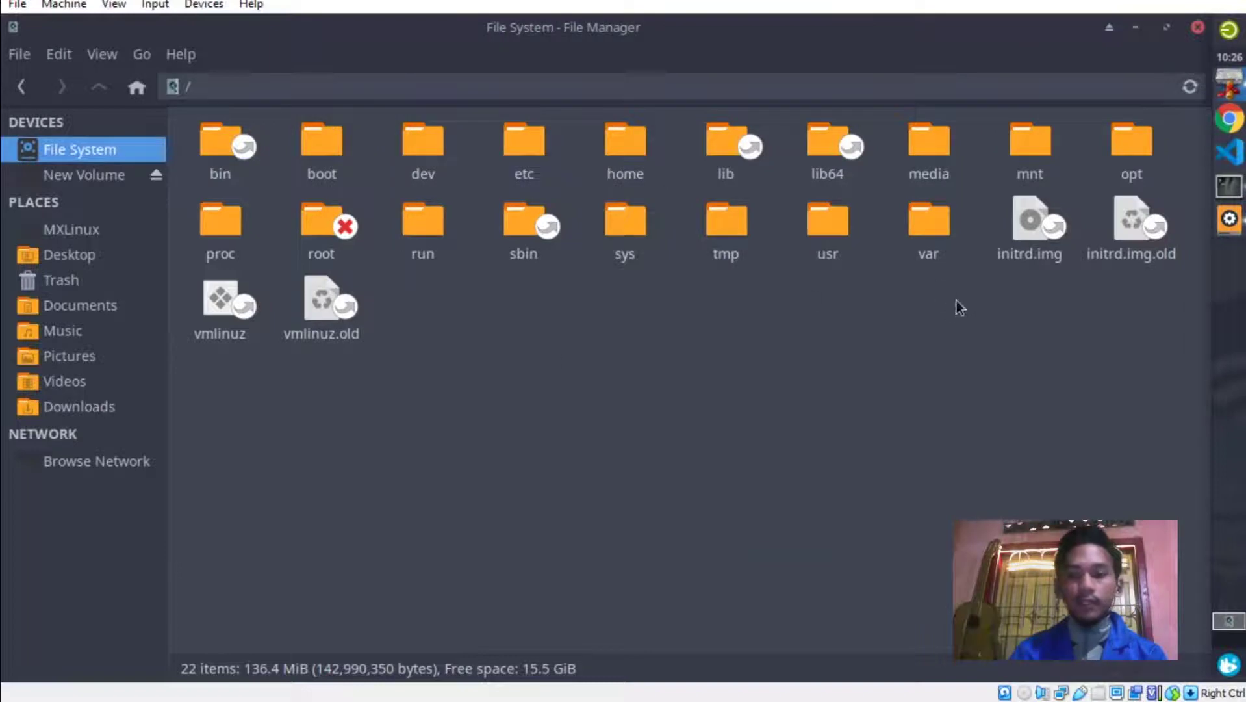
# Browse from usr through share and plymouth into themes, then raise MX Boot Options again.
pyautogui.doubleClick(815, 226)
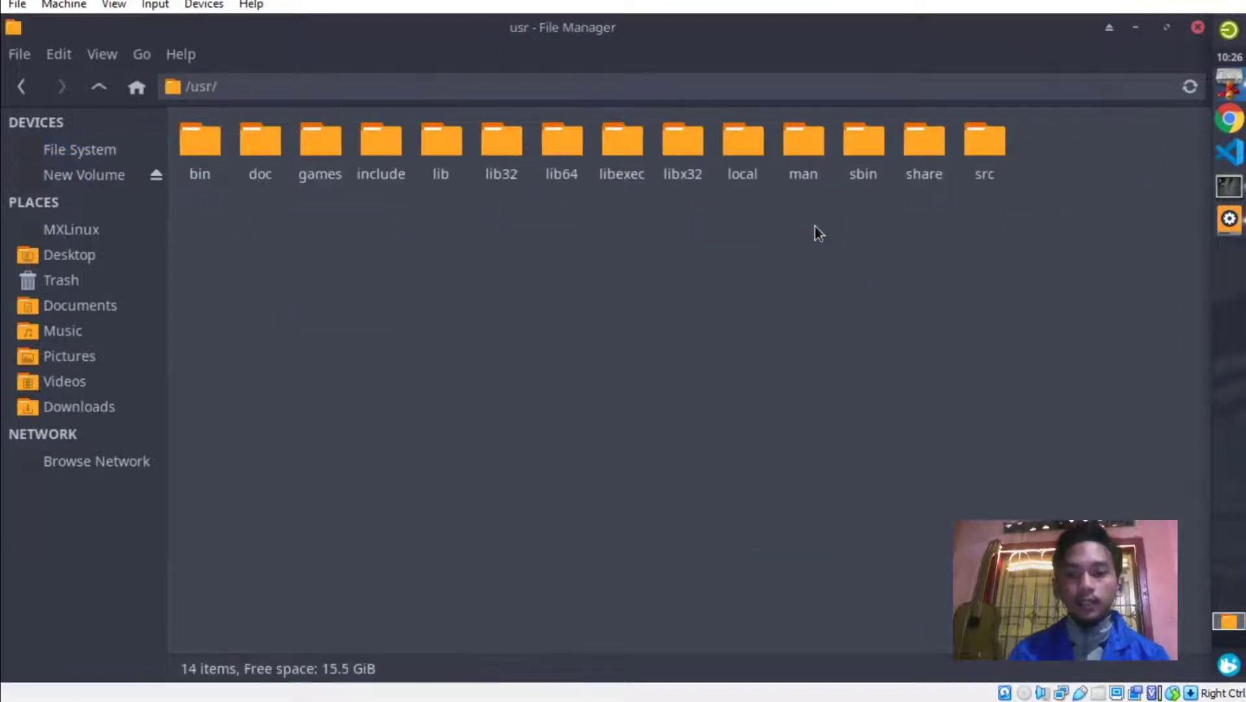
pyautogui.doubleClick(913, 155)
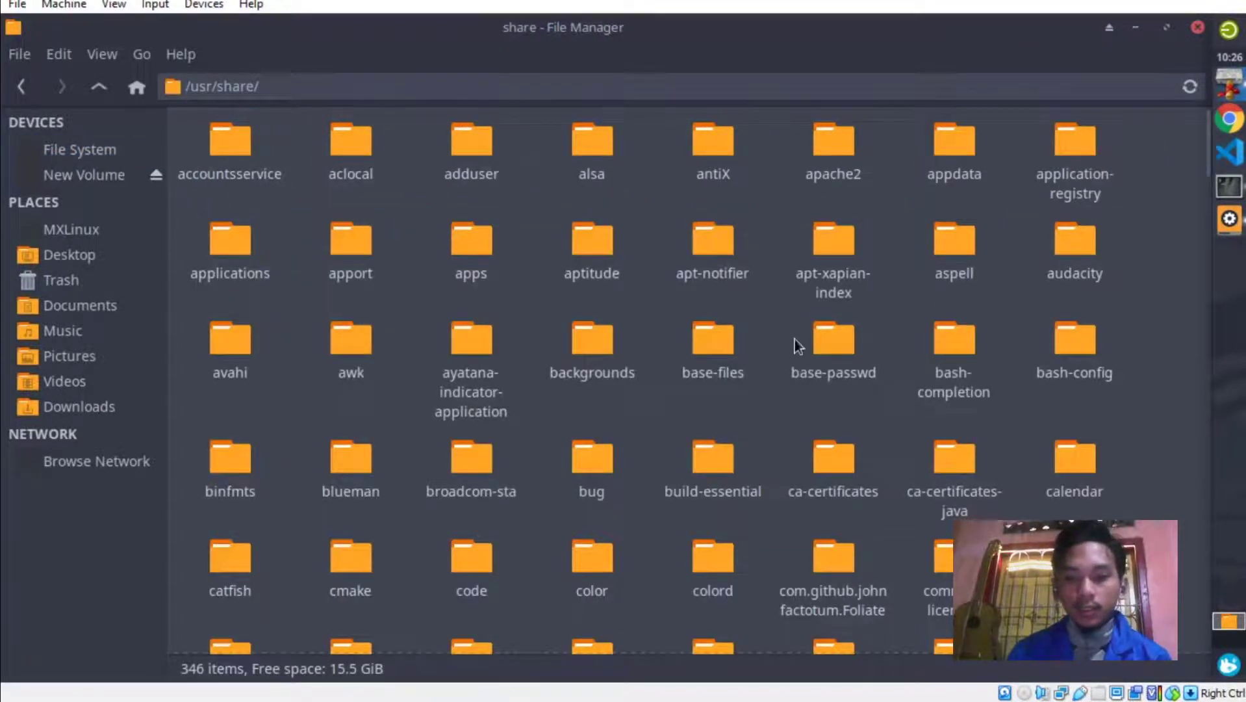
pyautogui.scroll(-1, 794, 338)
pyautogui.scroll(-6, 795, 339)
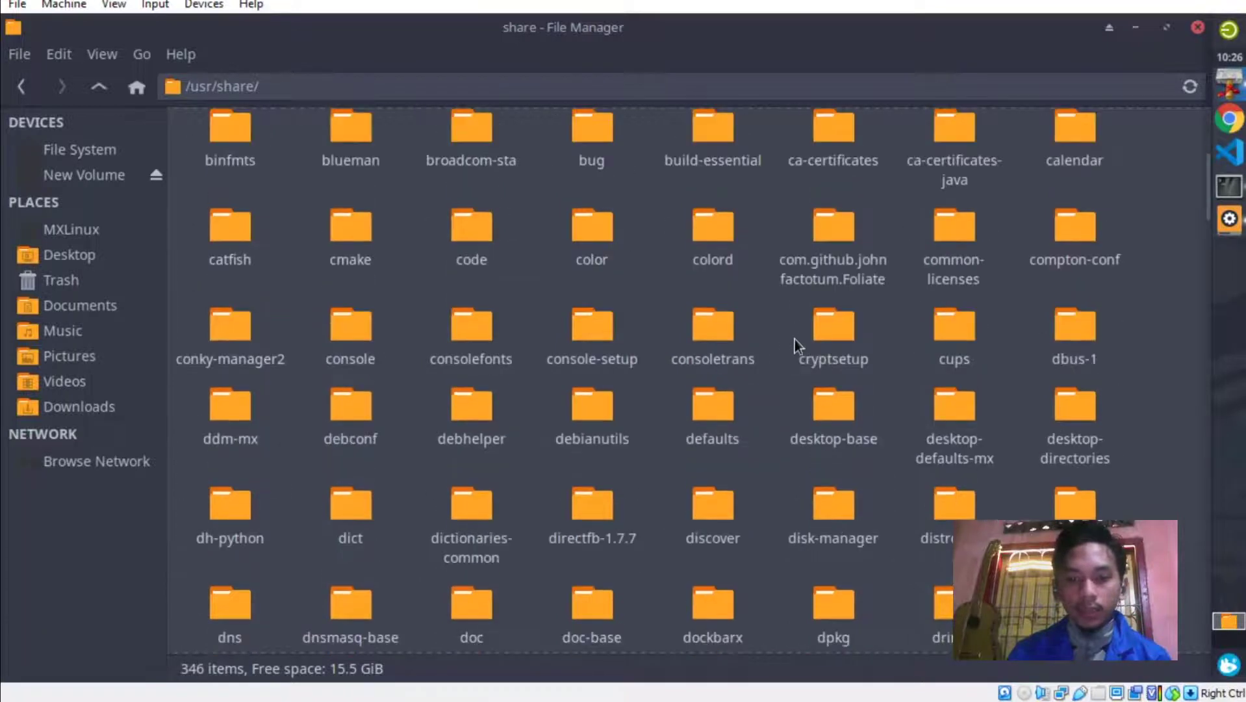
pyautogui.scroll(-15, 795, 338)
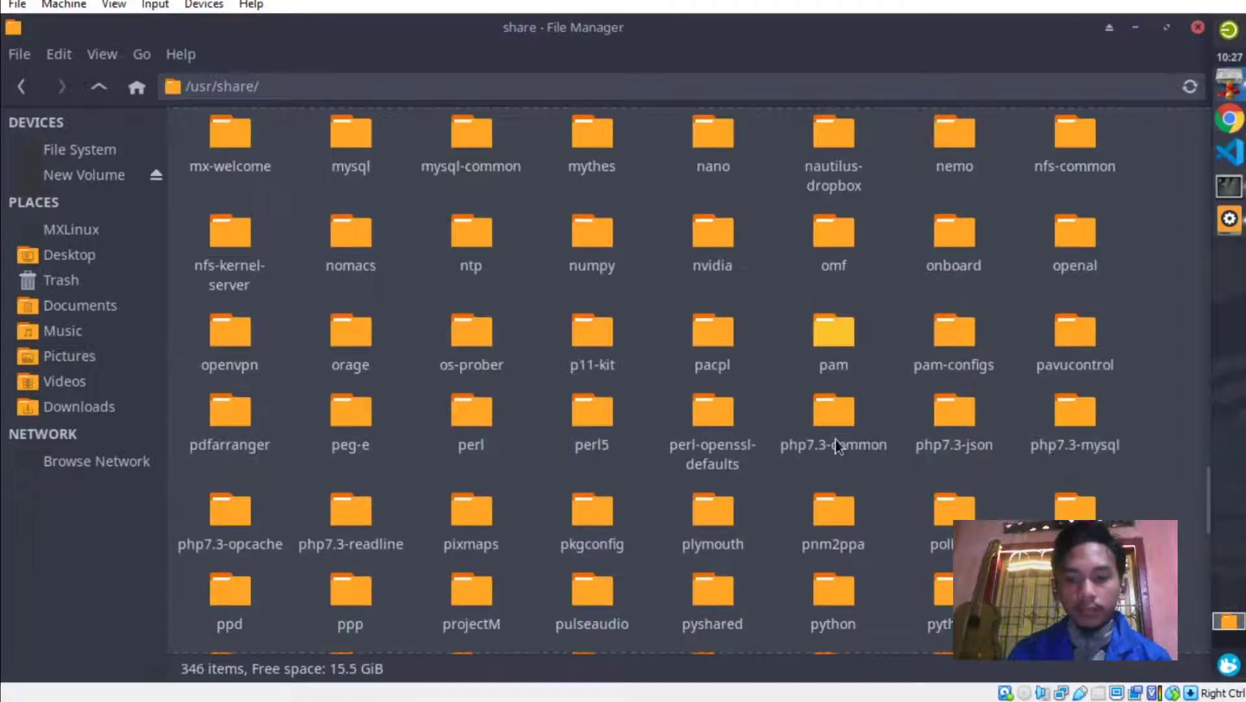
pyautogui.scroll(-1, 836, 445)
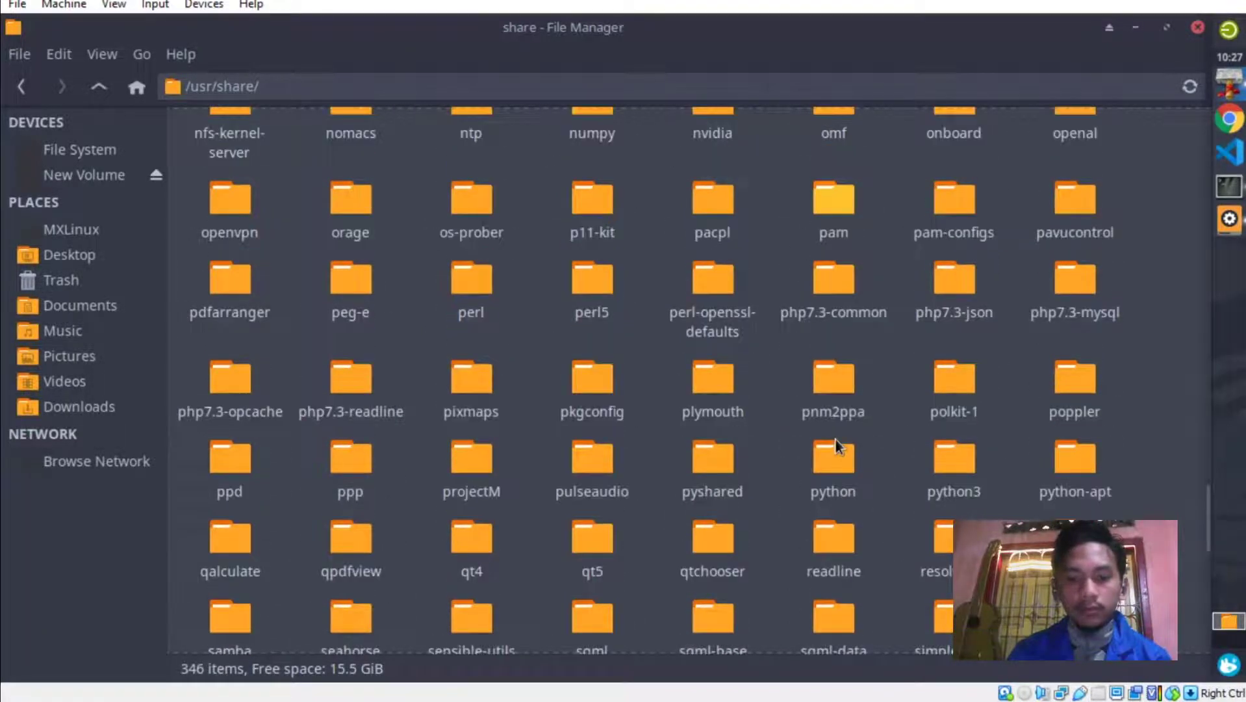
pyautogui.doubleClick(714, 379)
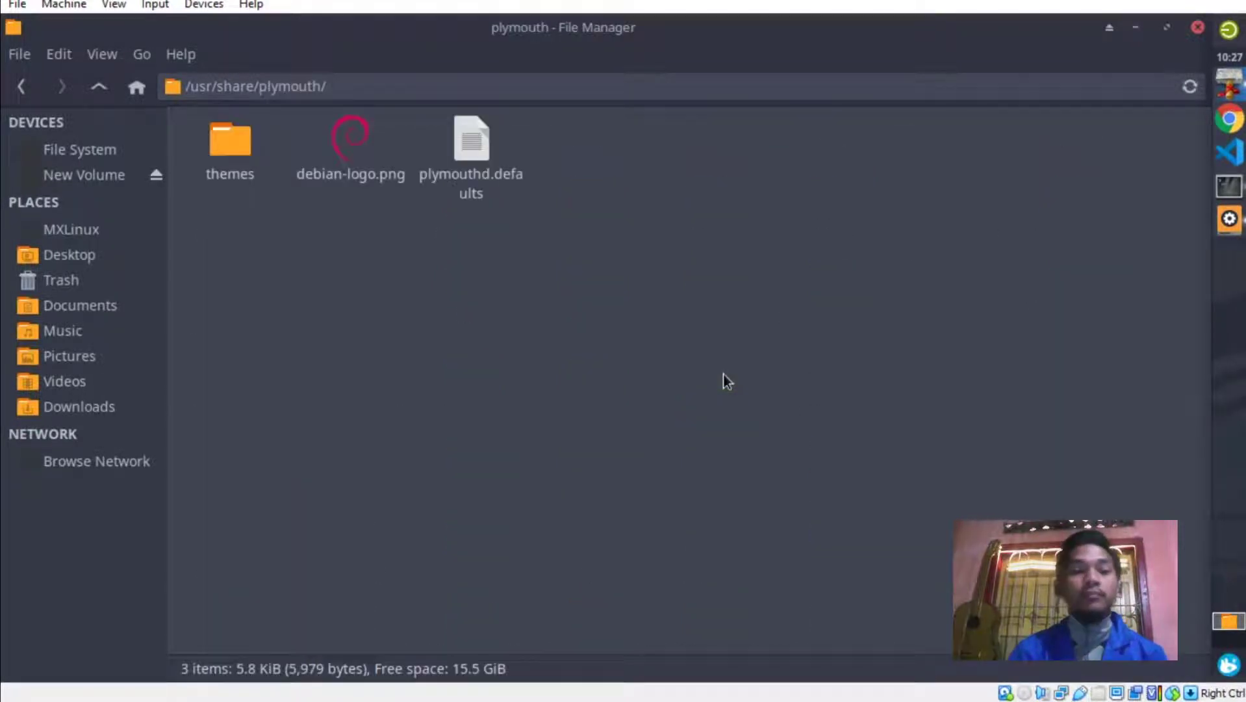
pyautogui.doubleClick(220, 153)
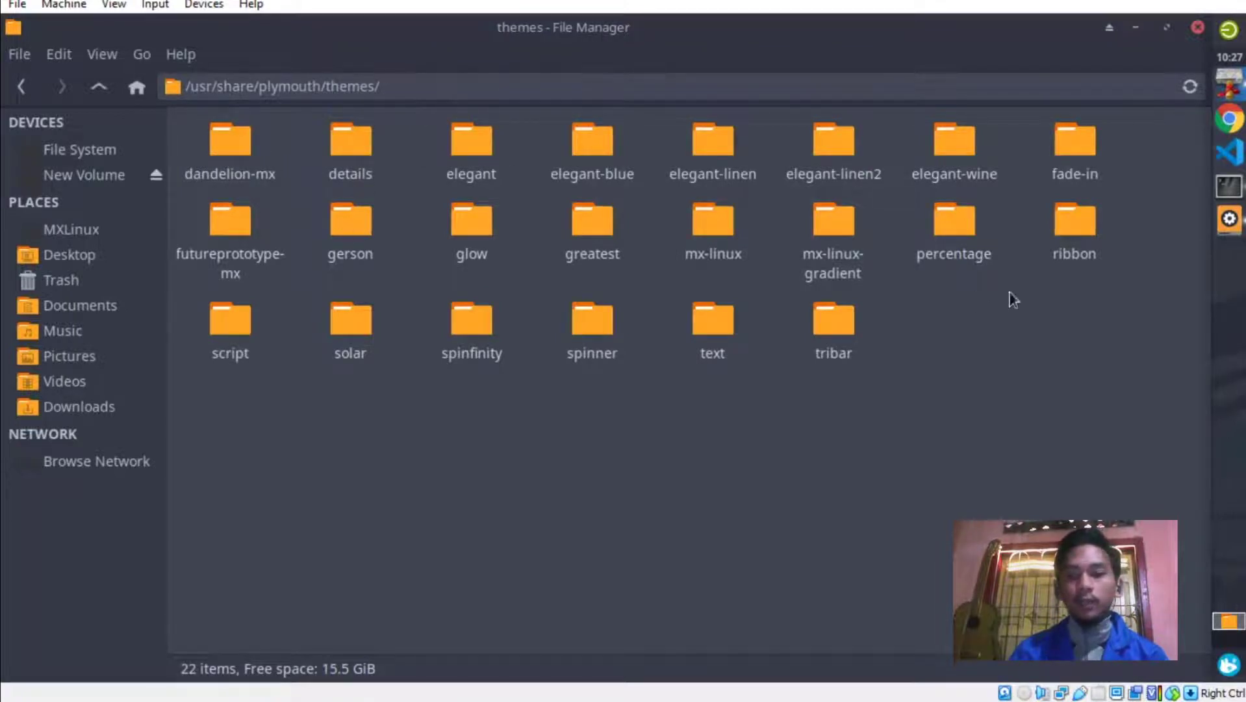
pyautogui.click(1234, 214)
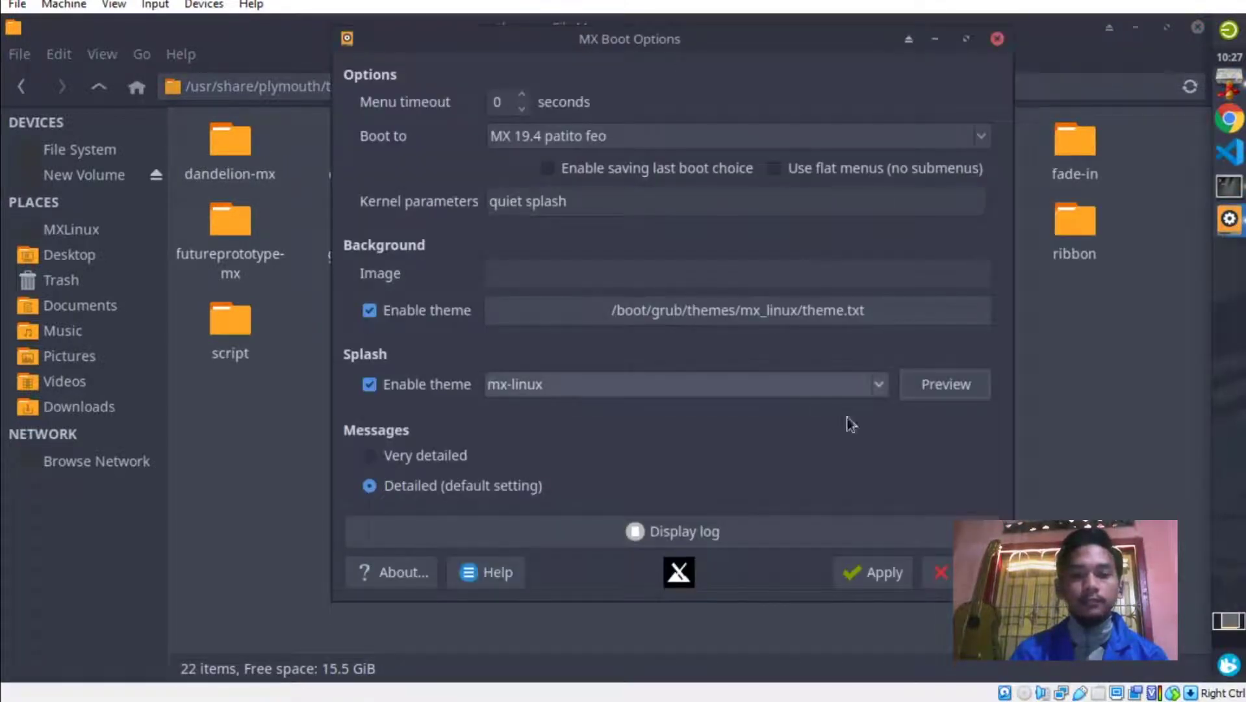
# Keep mx-linux as the splash theme, apply the changes, acknowledge Done and close Boot Options.
pyautogui.click(881, 384)
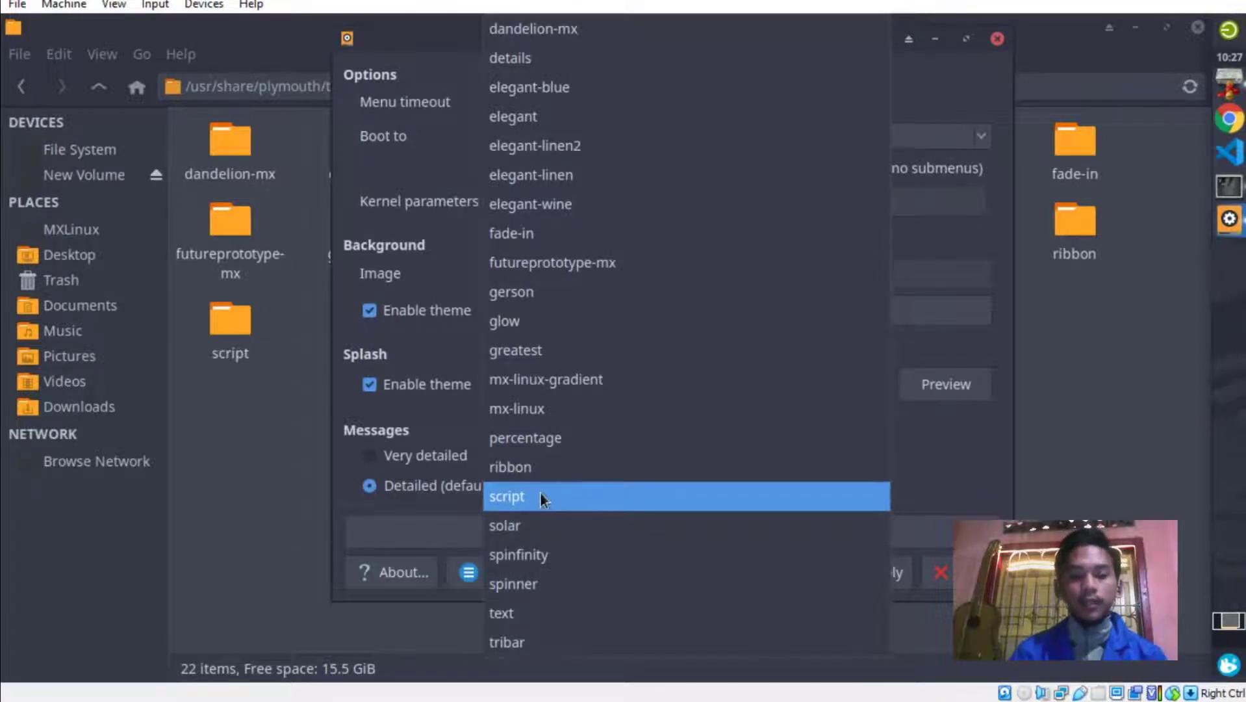
pyautogui.click(249, 476)
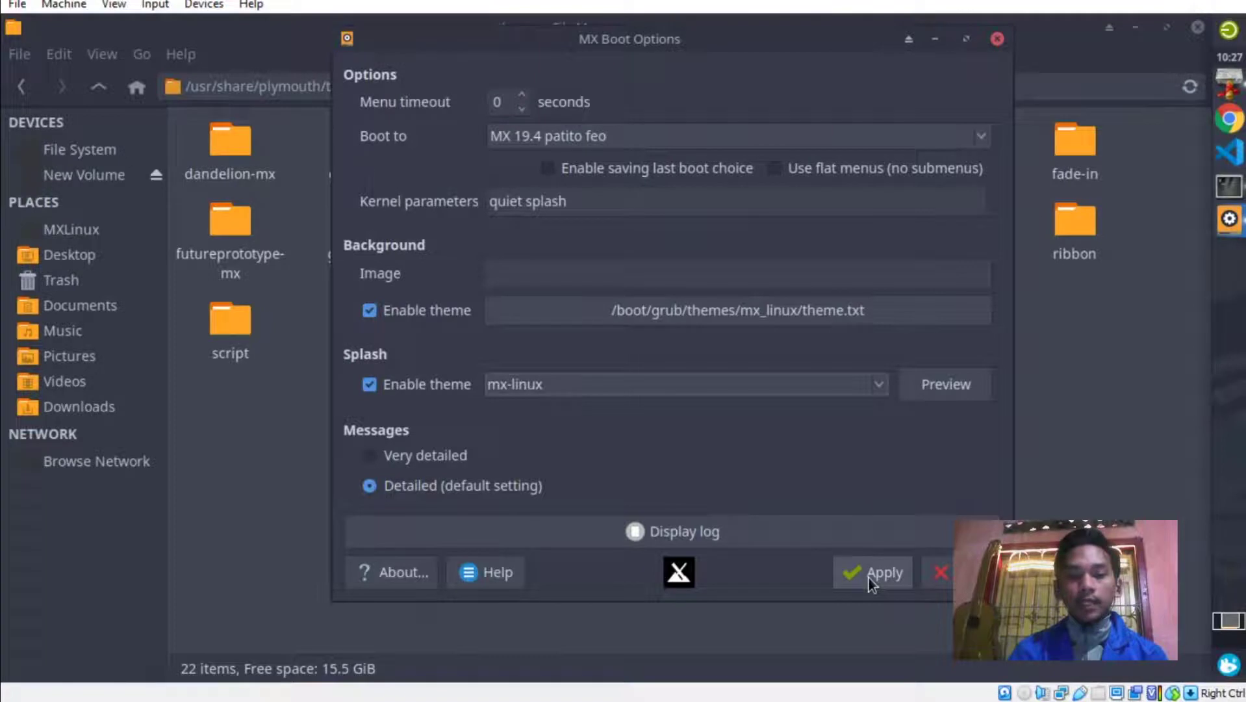
pyautogui.click(877, 384)
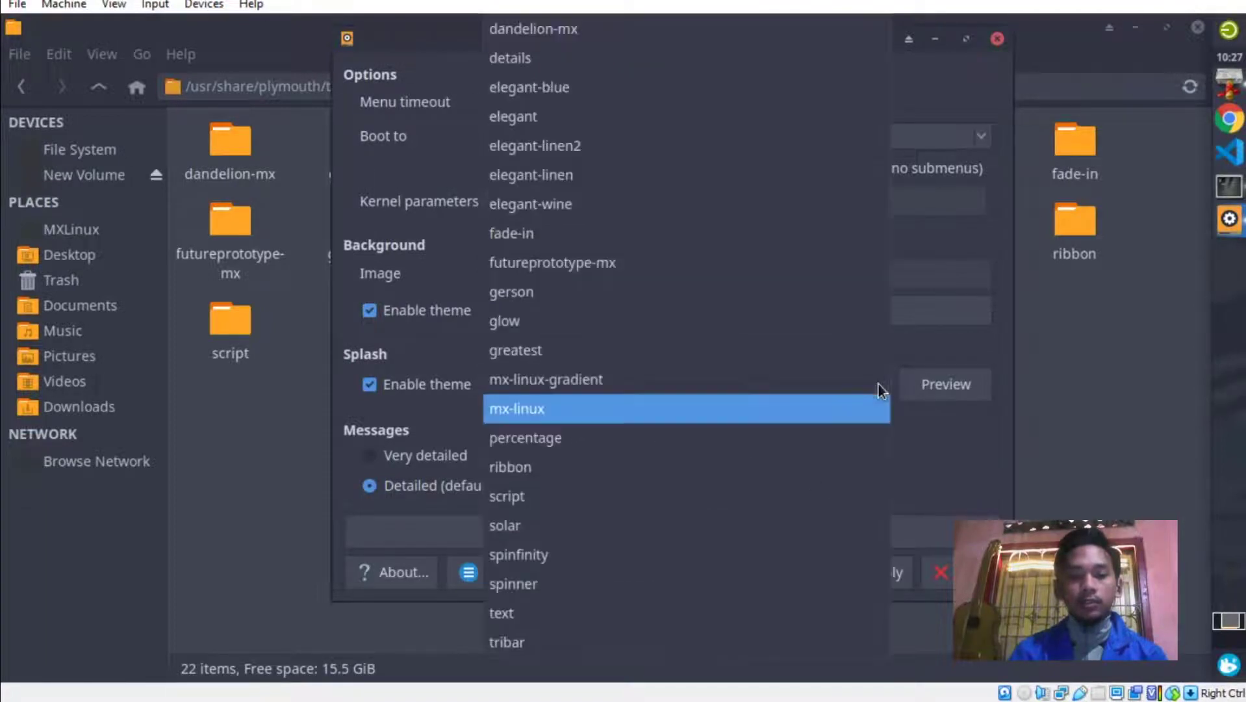
pyautogui.click(817, 413)
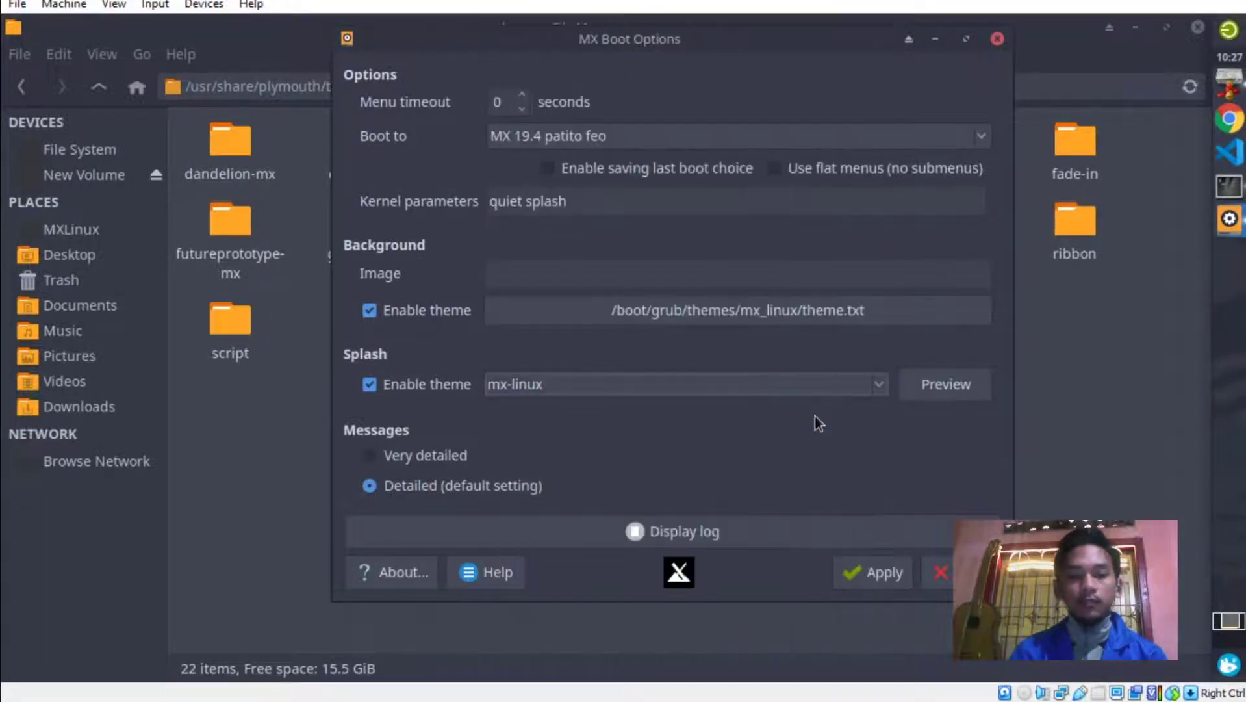
pyautogui.click(874, 580)
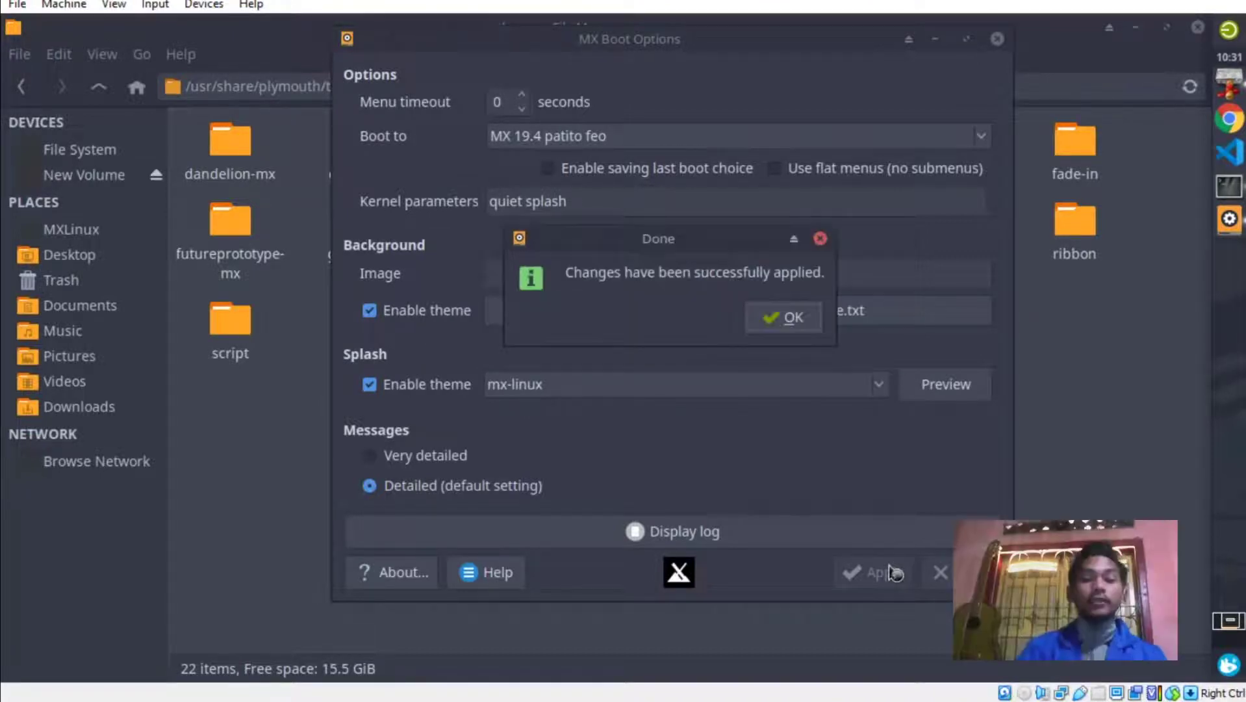
pyautogui.click(791, 318)
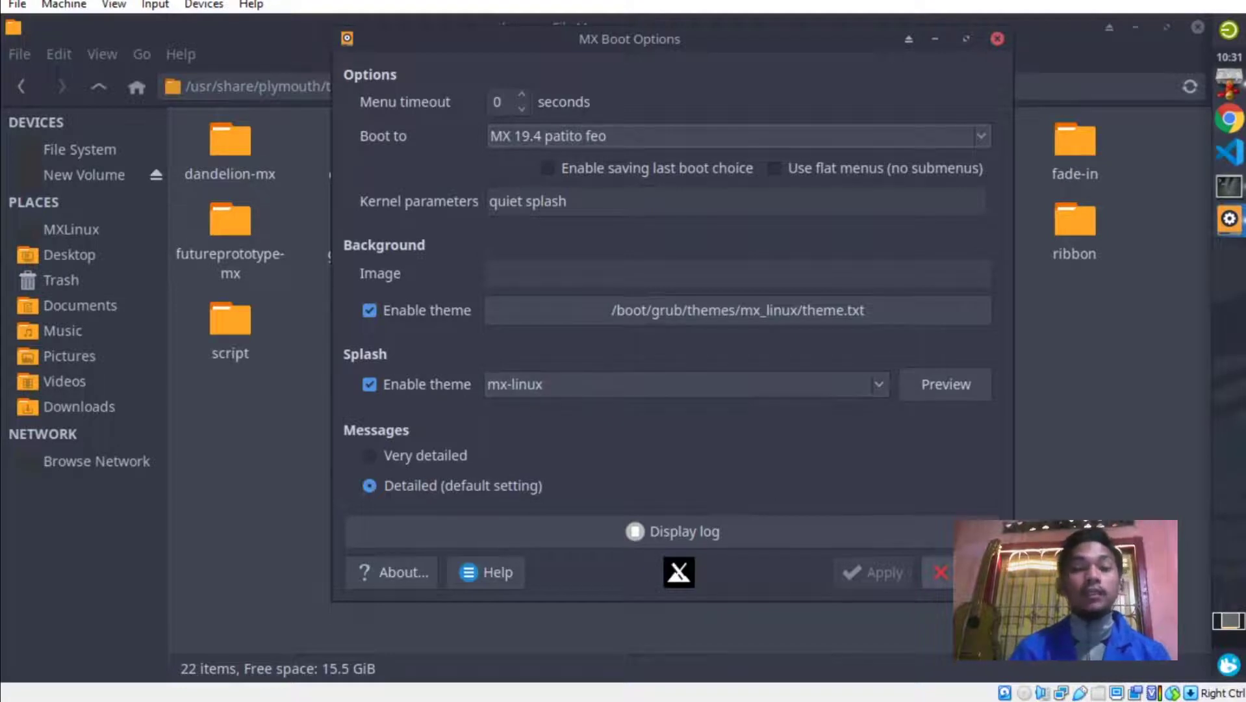
pyautogui.click(940, 571)
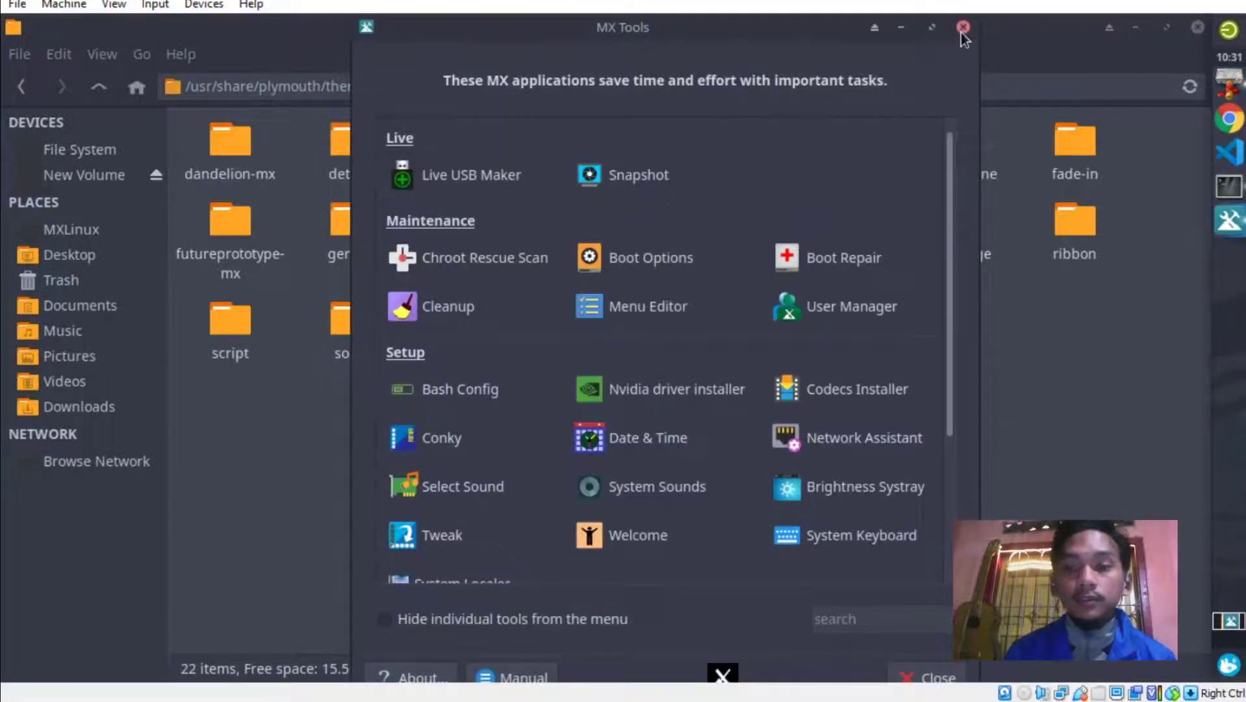
# Close MX Tools, open the mx-linux splash theme folder and read script.script in the text editor.
pyautogui.click(962, 28)
pyautogui.doubleClick(724, 224)
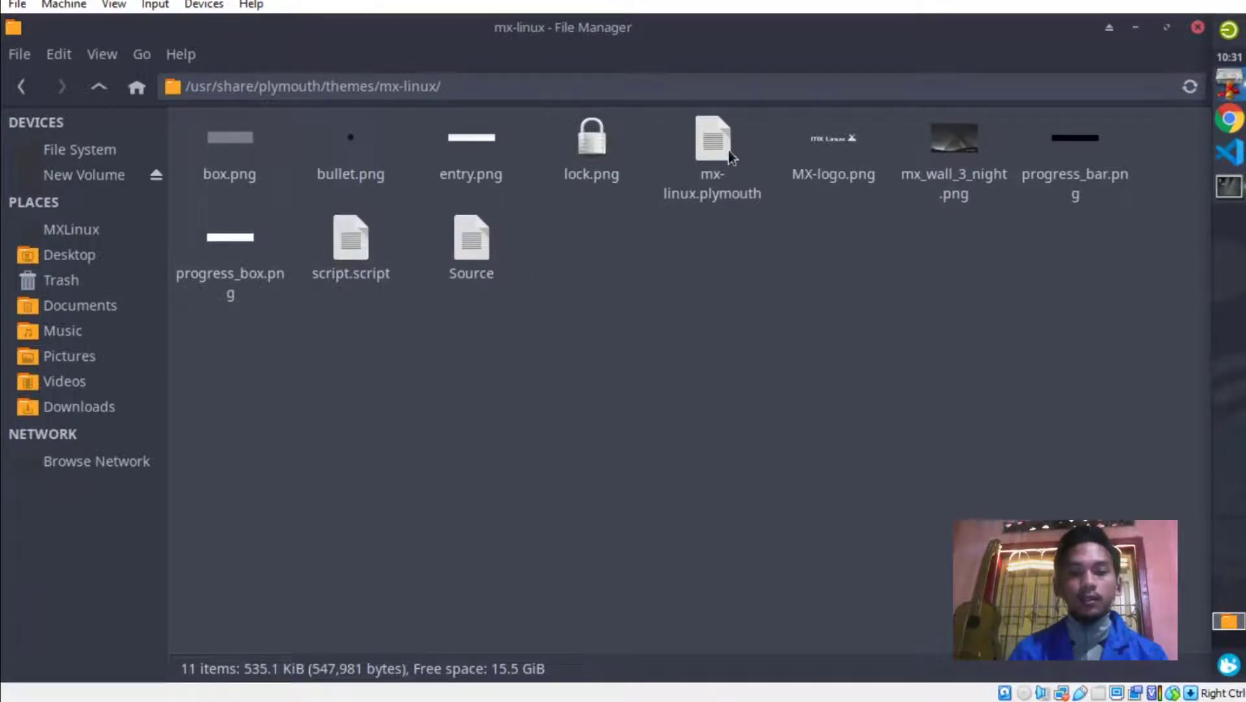
pyautogui.click(360, 247)
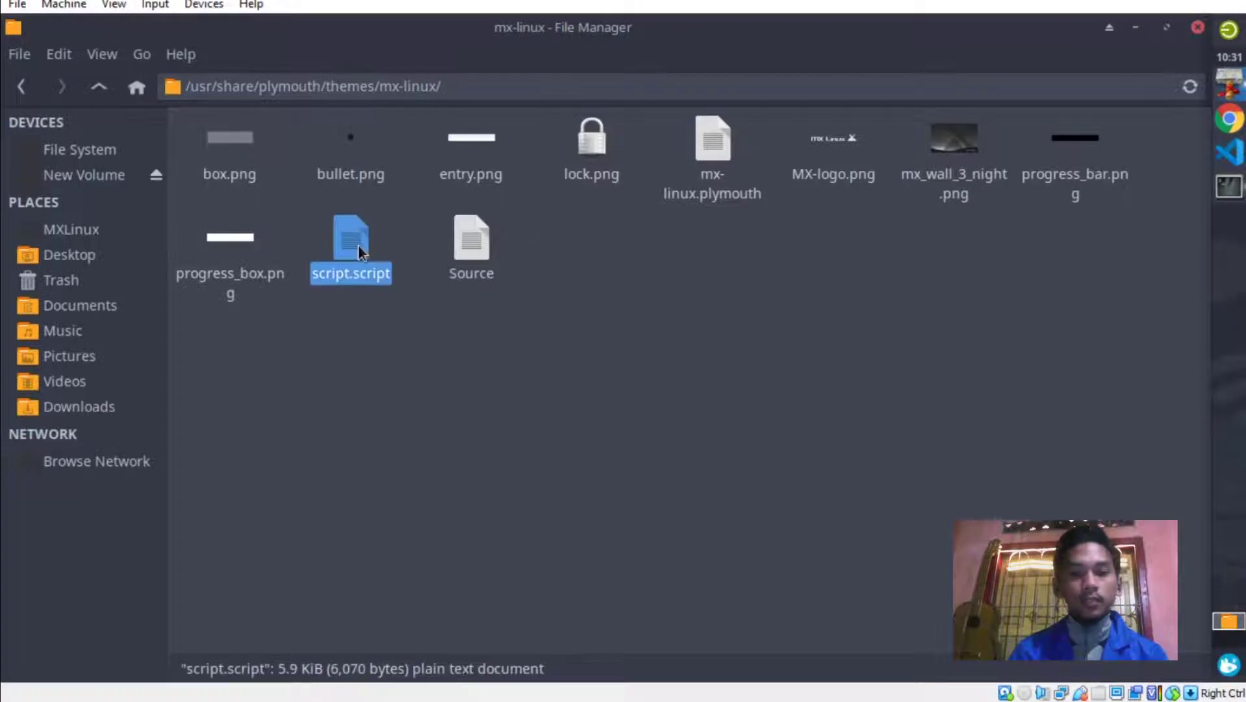
pyautogui.doubleClick(355, 242)
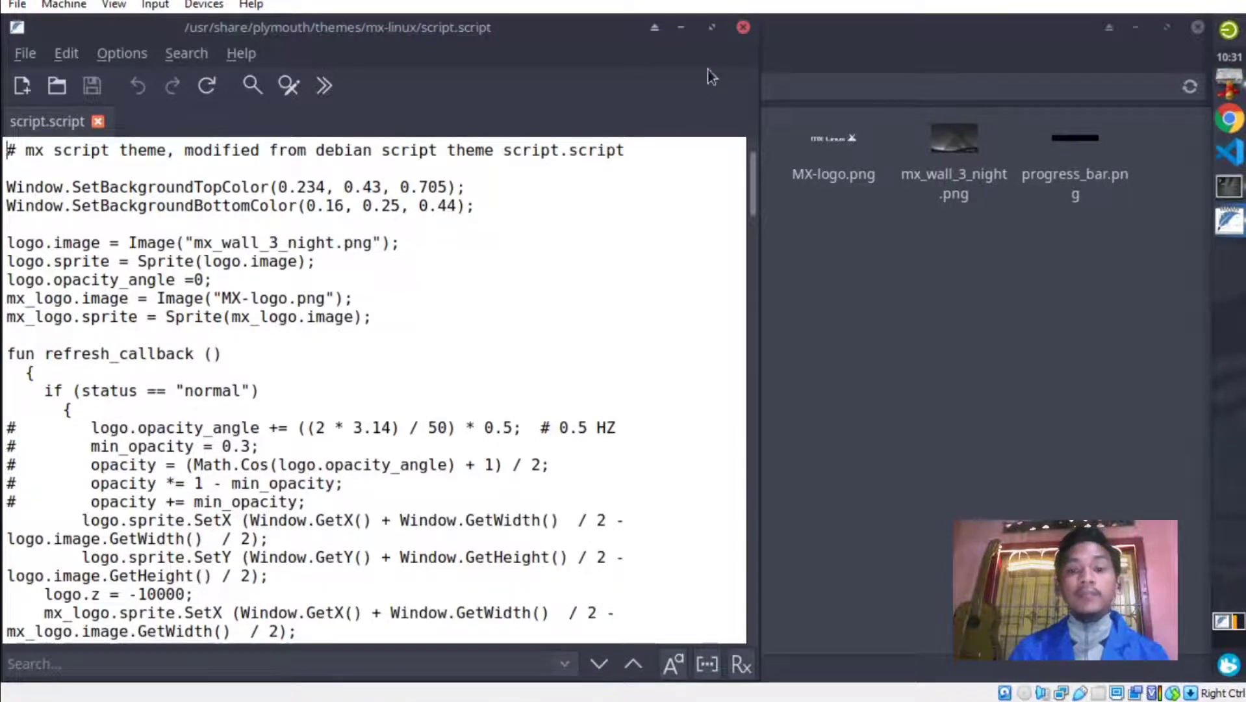
pyautogui.click(743, 26)
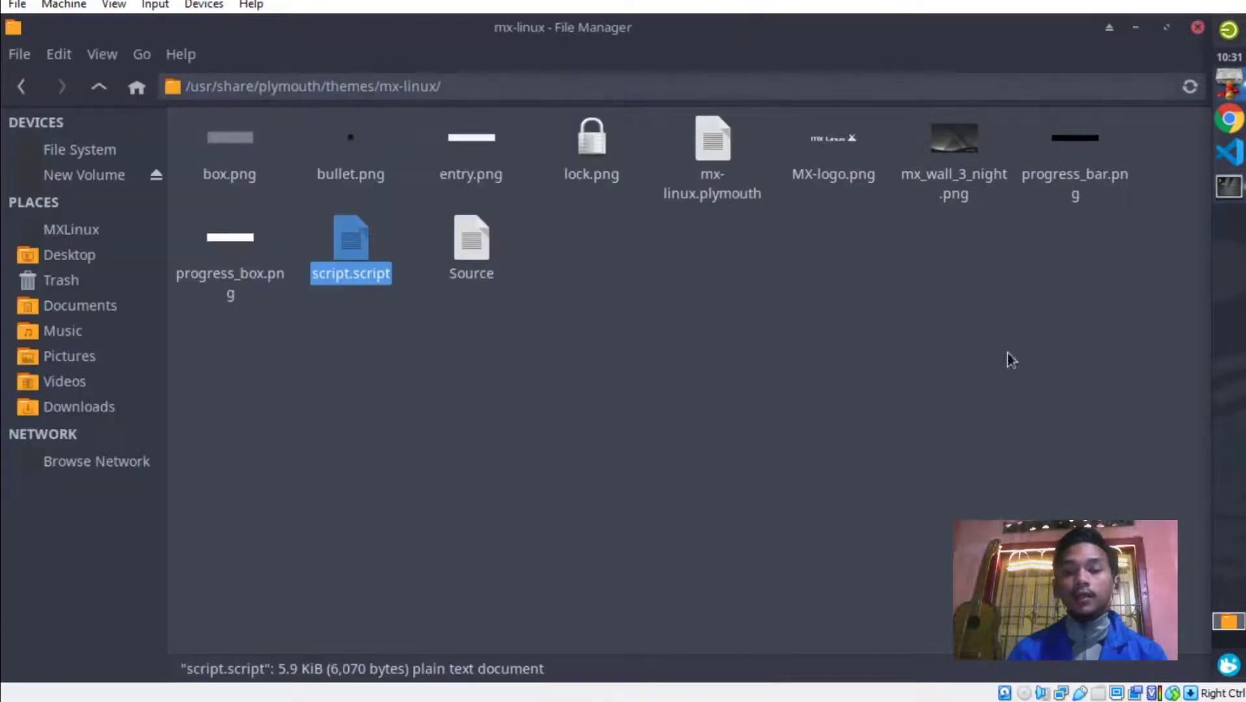
# Check the actions for mx_wall_3_night.png, then launch VS Code and return to File Manager.
pyautogui.click(956, 160)
pyautogui.rightClick(956, 160)
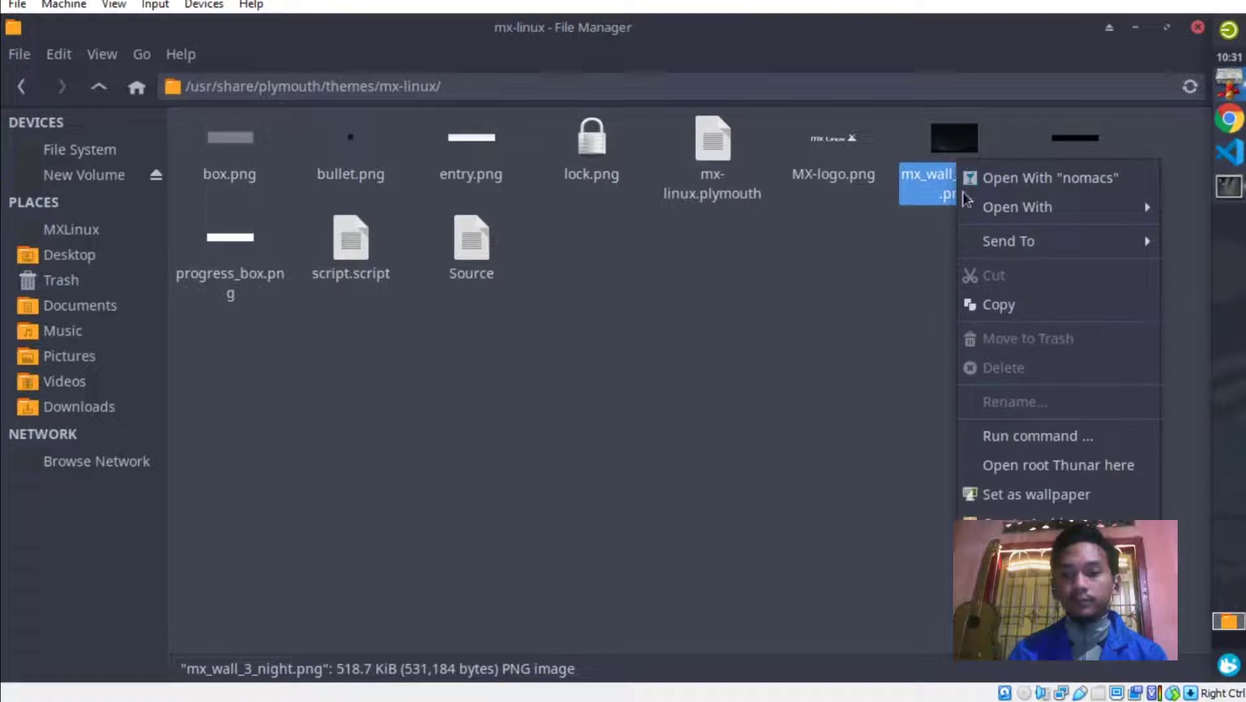
pyautogui.click(843, 297)
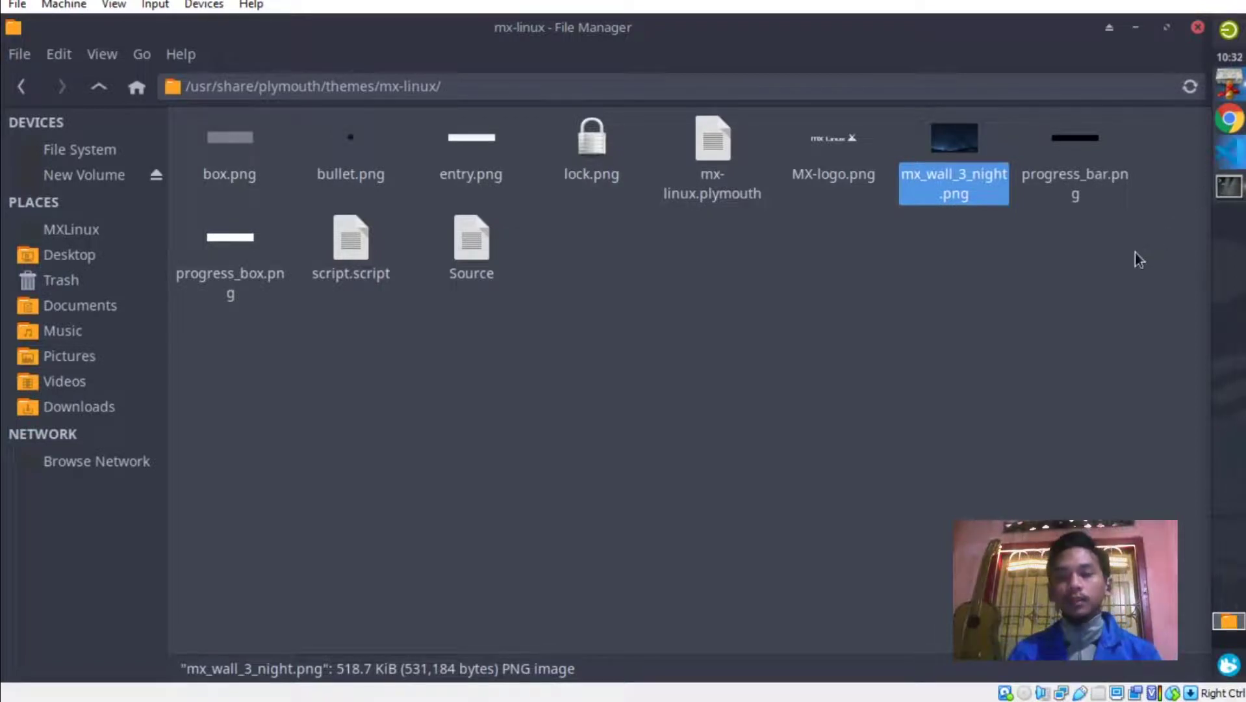
pyautogui.click(1230, 152)
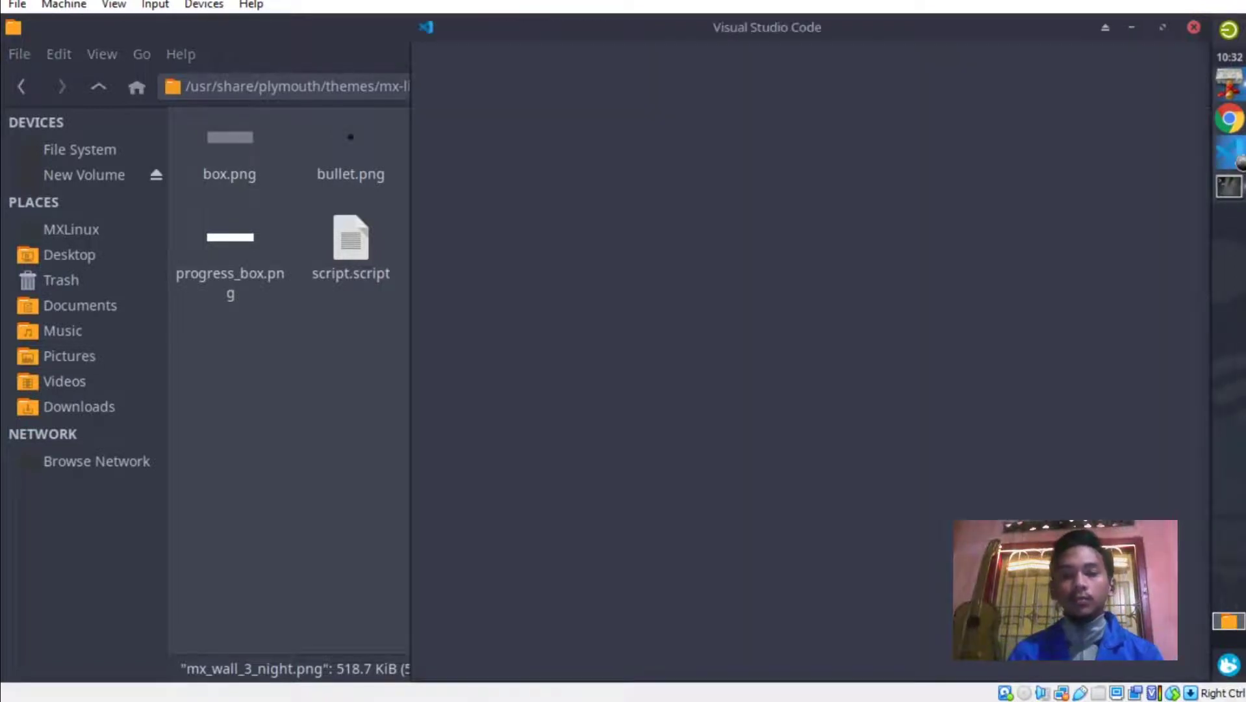
pyautogui.click(385, 365)
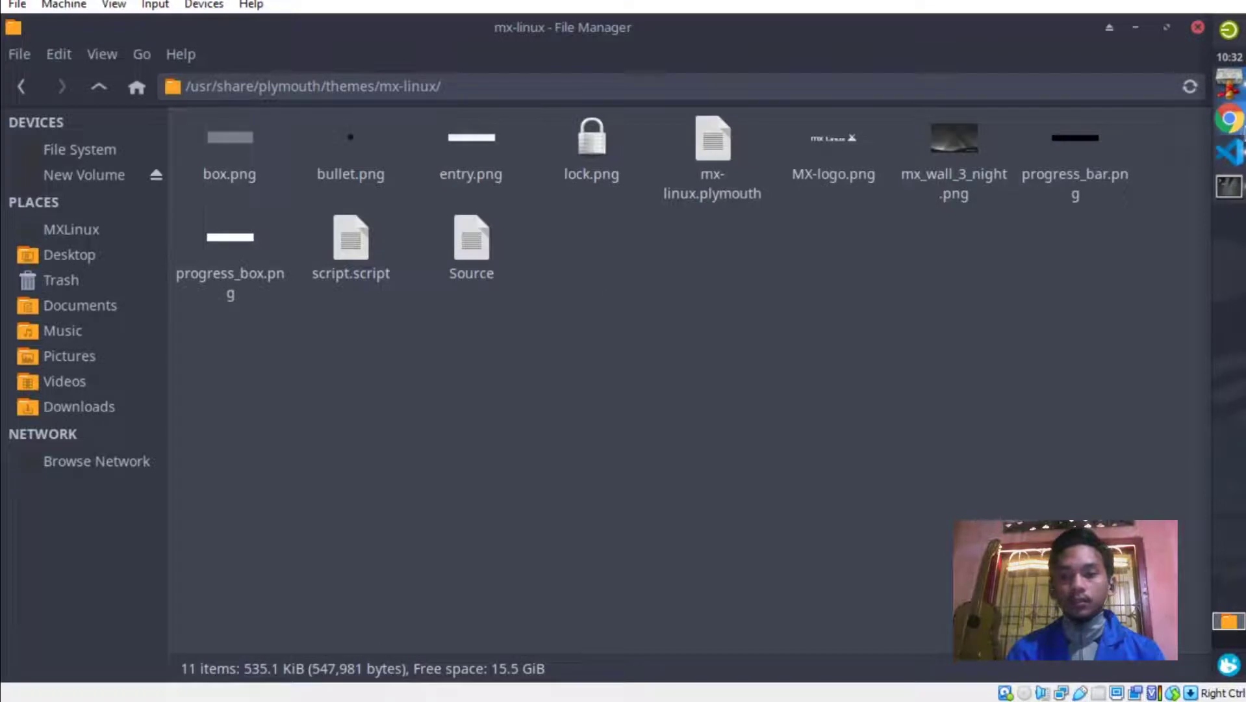
# Move the VS Code window to the left half and copy mx_wall_3_night.png.
pyautogui.click(1234, 152)
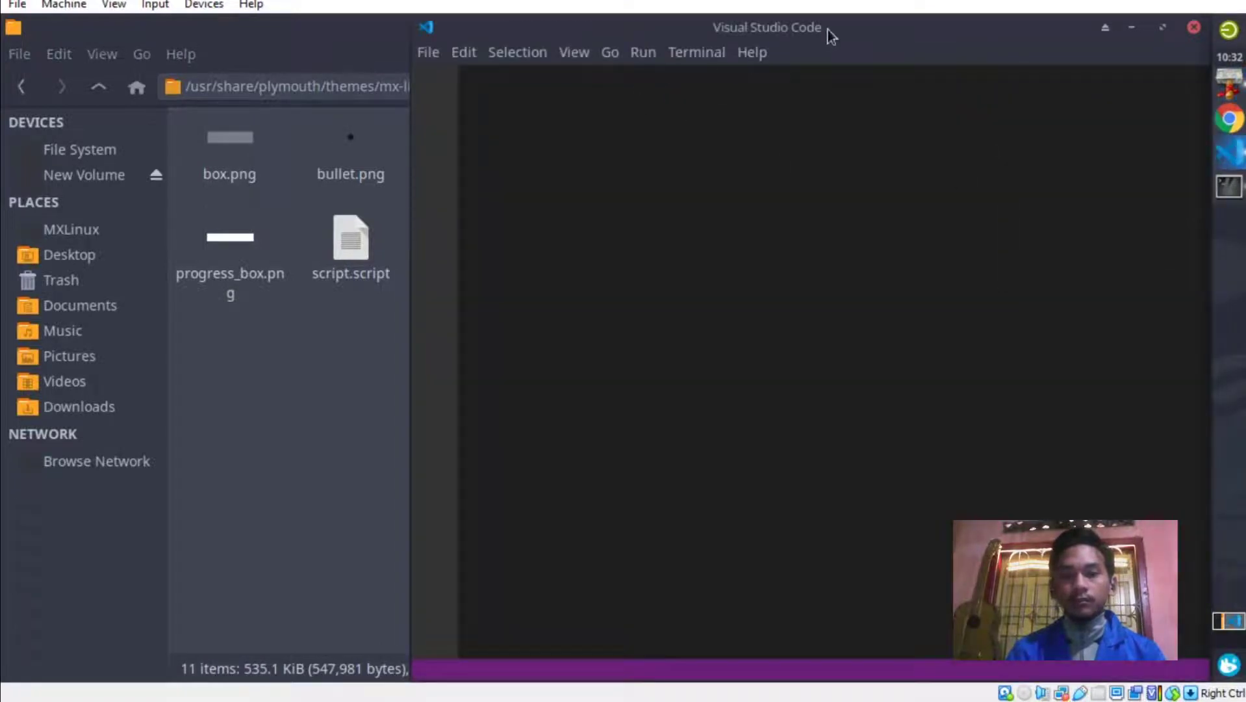
pyautogui.moveTo(829, 33); pyautogui.dragTo(352, 34)
pyautogui.click(954, 145)
pyautogui.rightClick(954, 144)
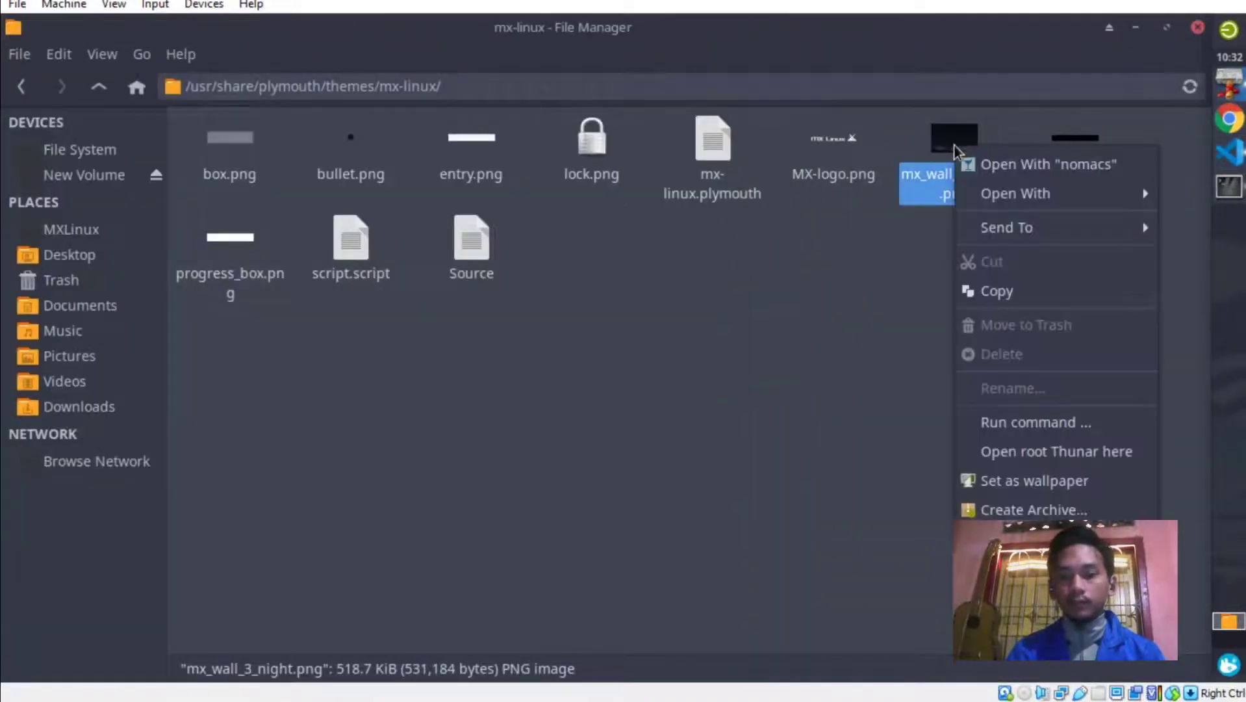
pyautogui.click(1003, 291)
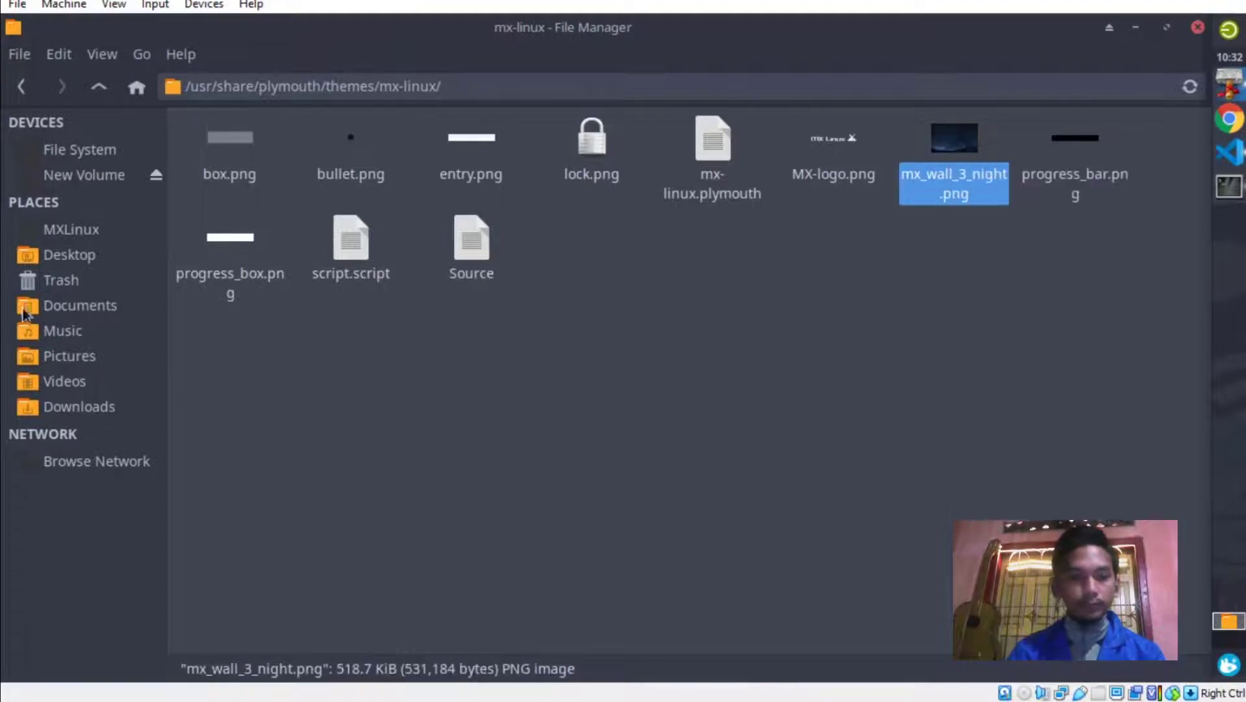
# Paste mx_wall_3_night.png into Pictures, keeping its original name.
pyautogui.click(72, 357)
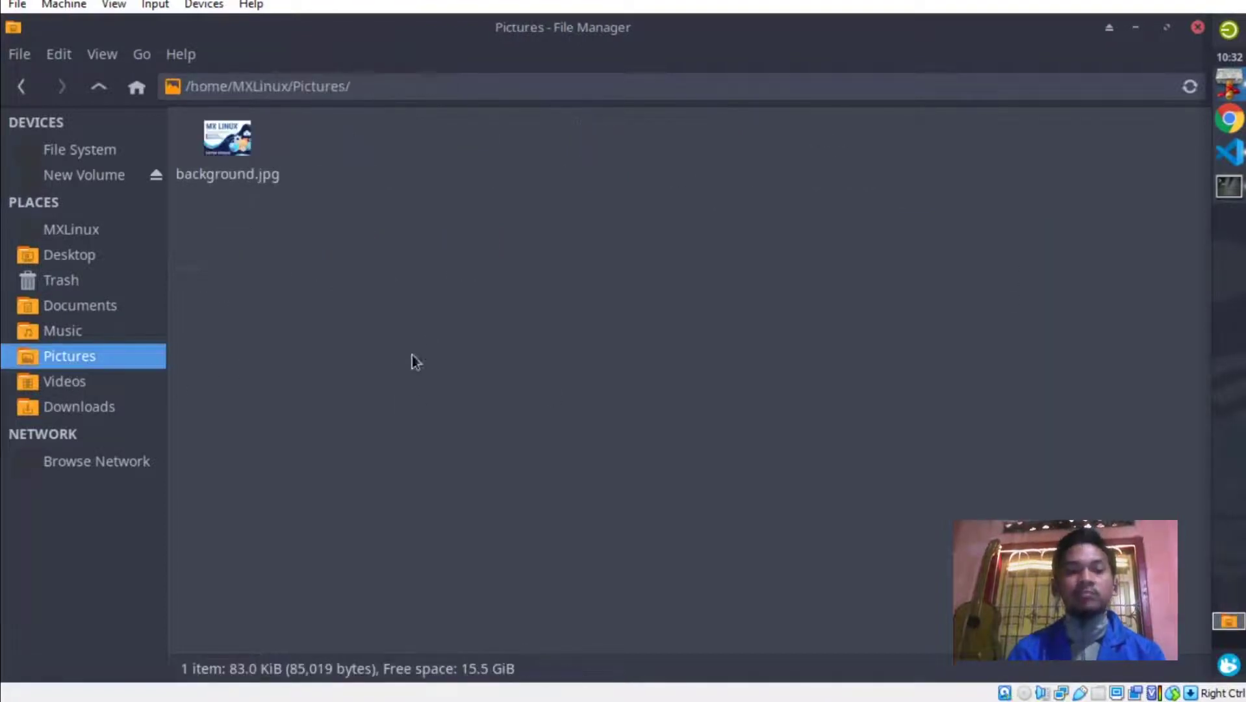
pyautogui.rightClick(486, 214)
pyautogui.click(545, 301)
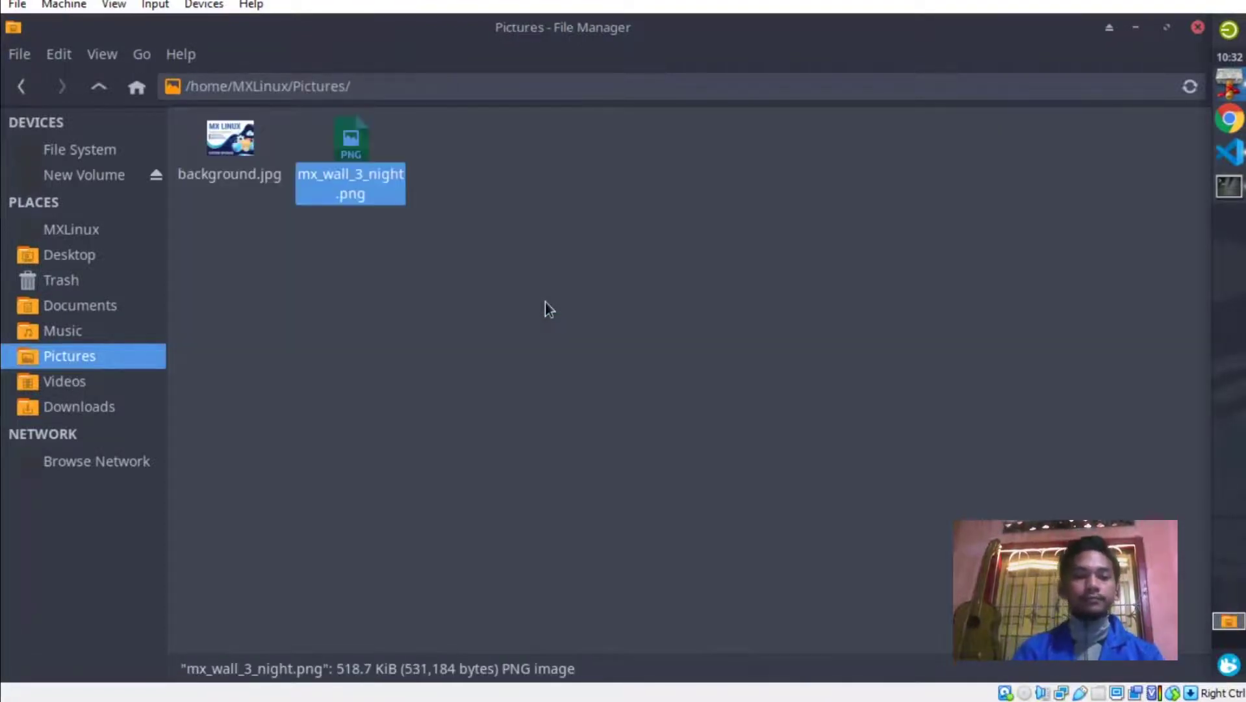
pyautogui.click(545, 302)
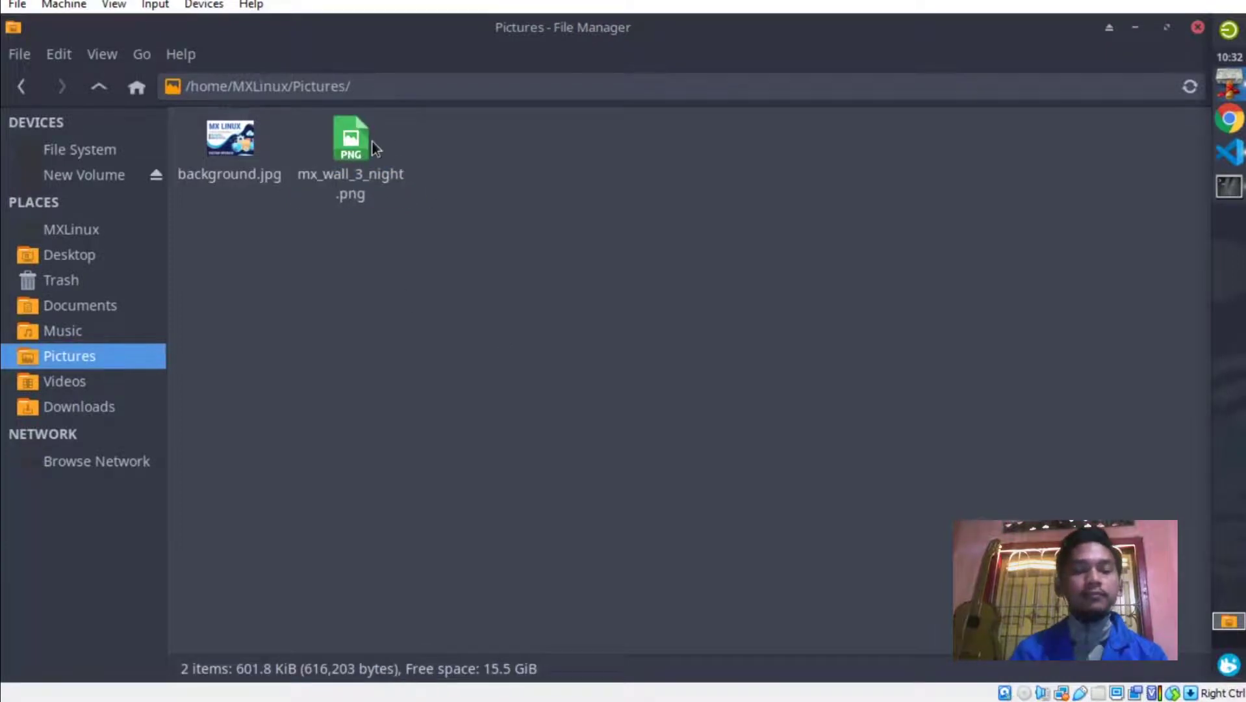
pyautogui.click(350, 152)
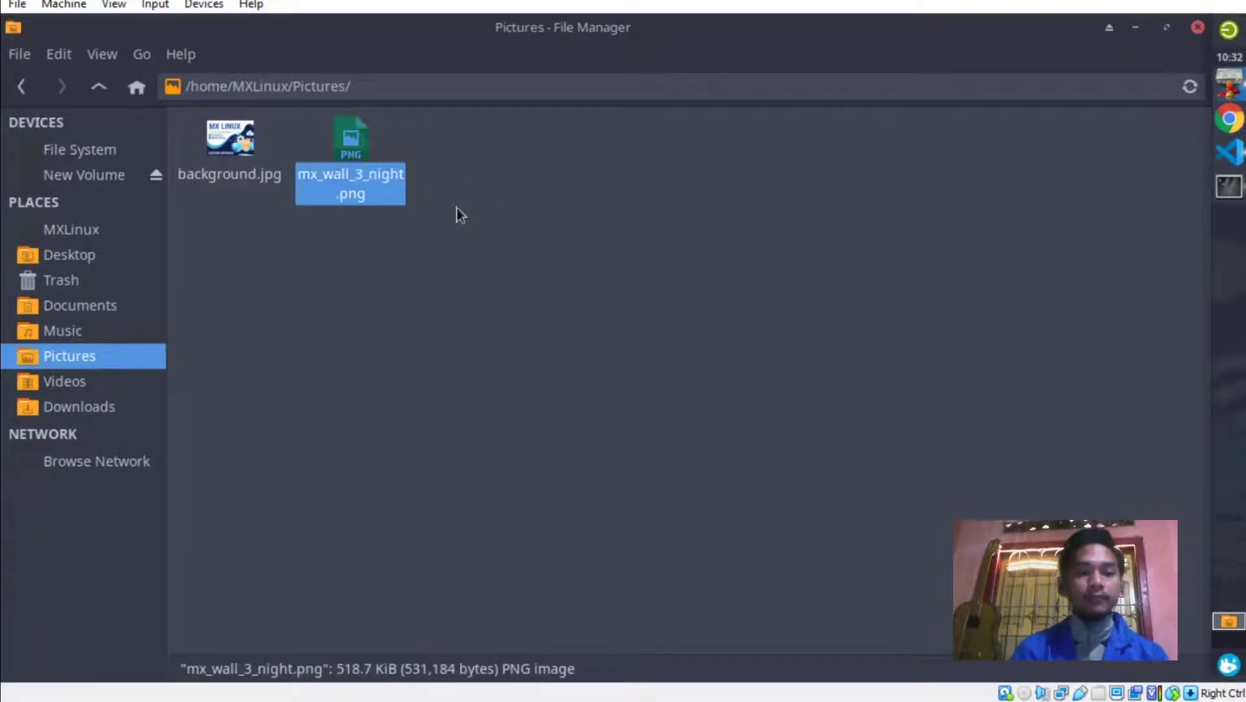
pyautogui.rightClick(367, 154)
pyautogui.click(425, 398)
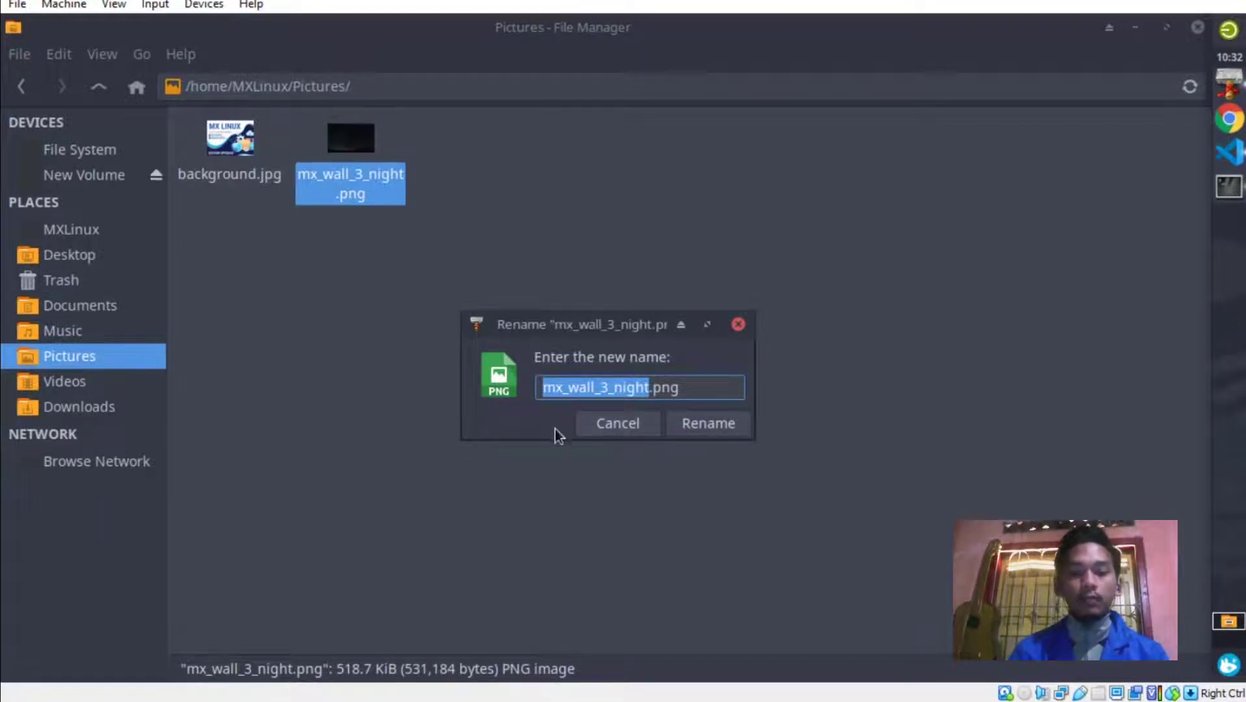
pyautogui.click(598, 429)
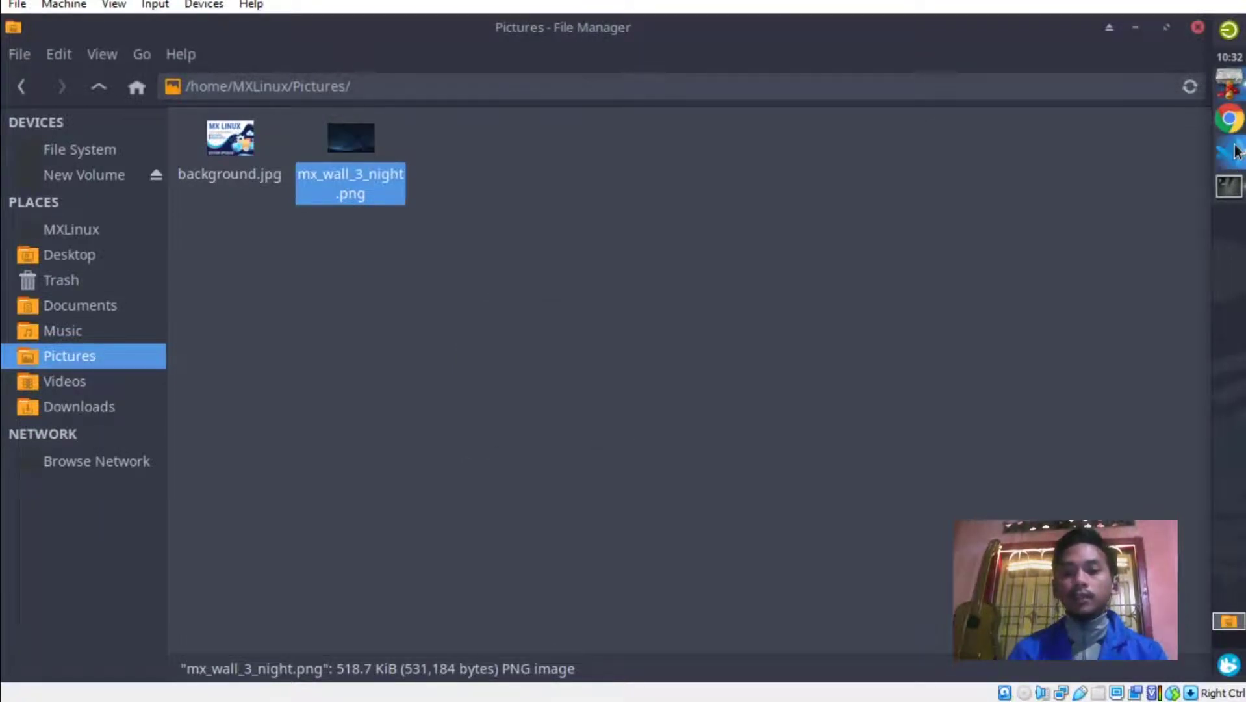
# In VS Code, discard the unsaved Global Property file and paste mx_wall_3_night into a new file.
pyautogui.click(1229, 150)
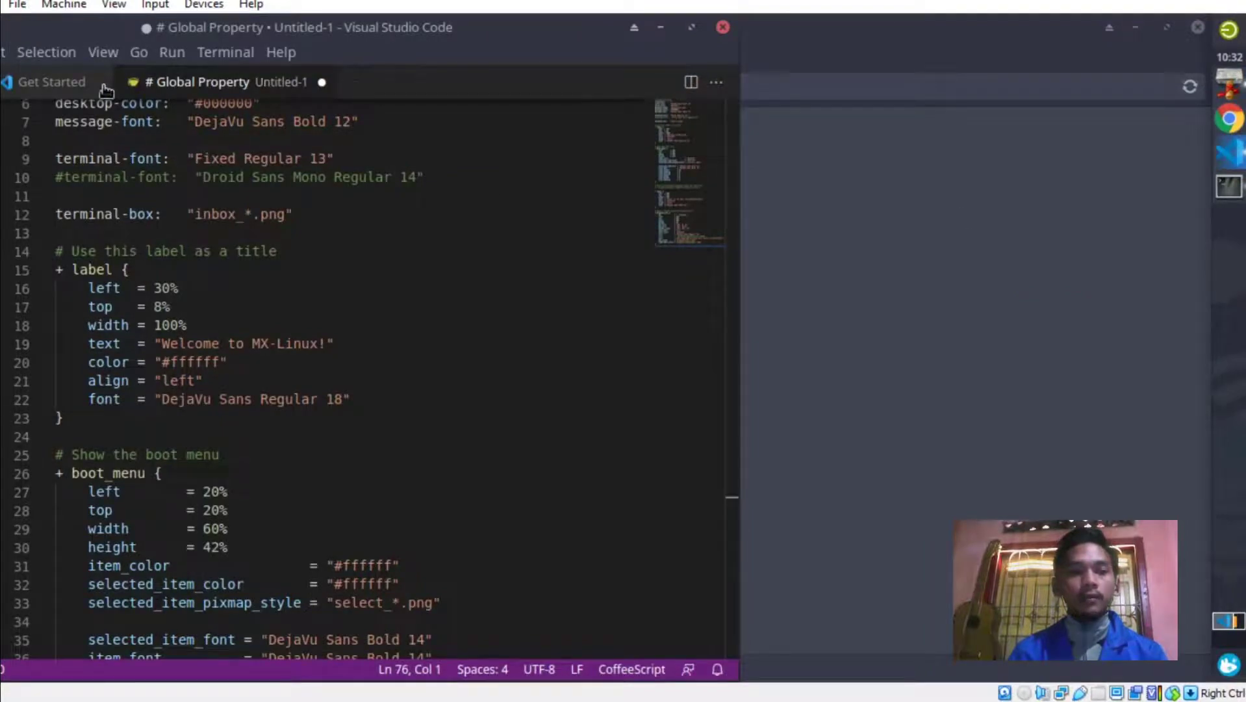
pyautogui.click(321, 82)
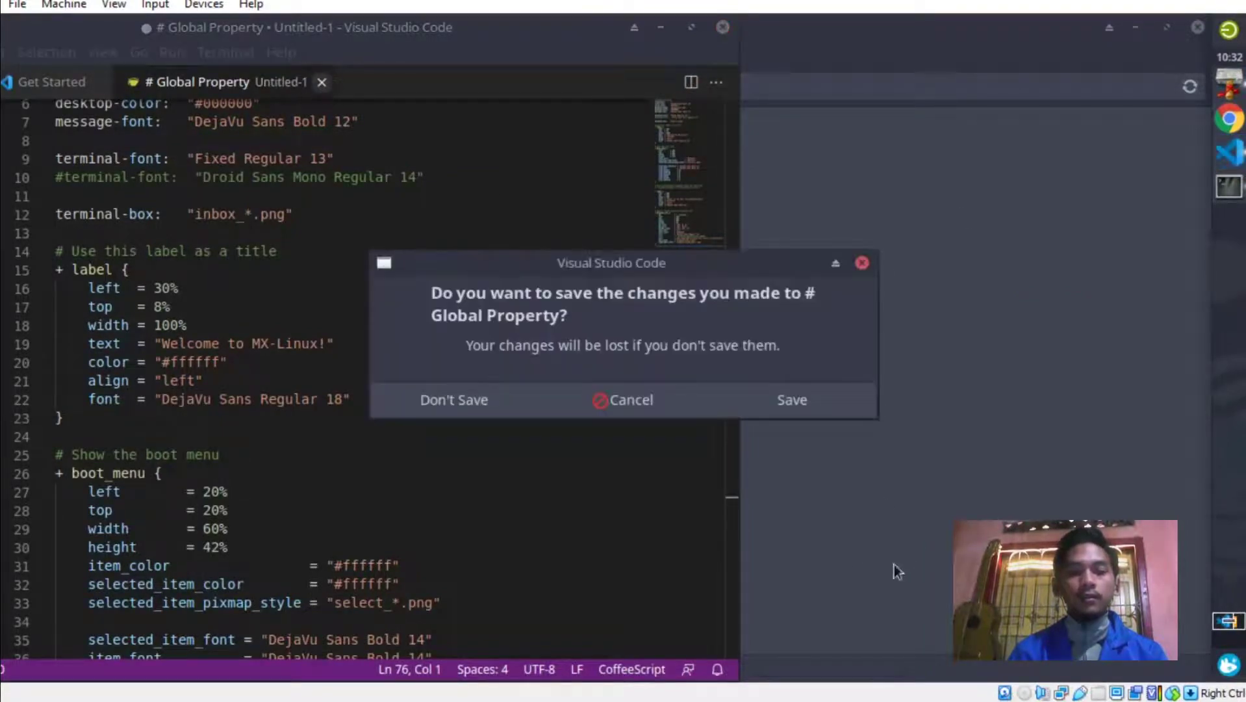
pyautogui.click(498, 397)
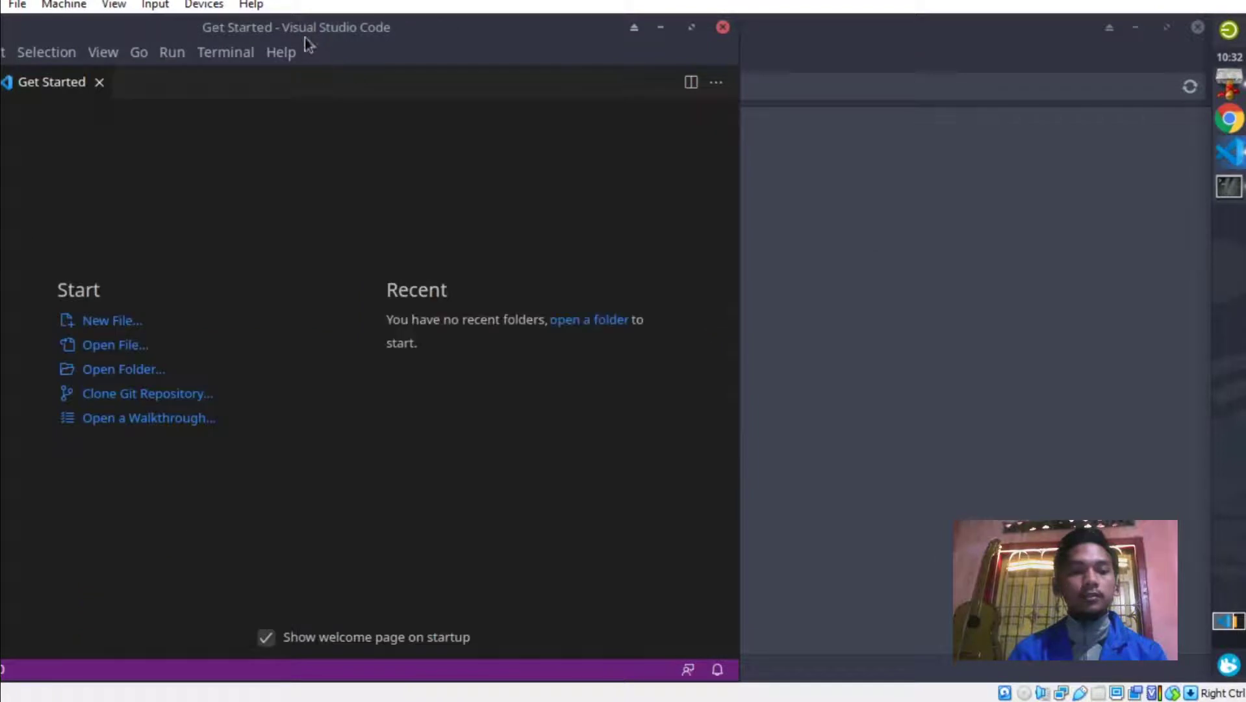
pyautogui.click(124, 322)
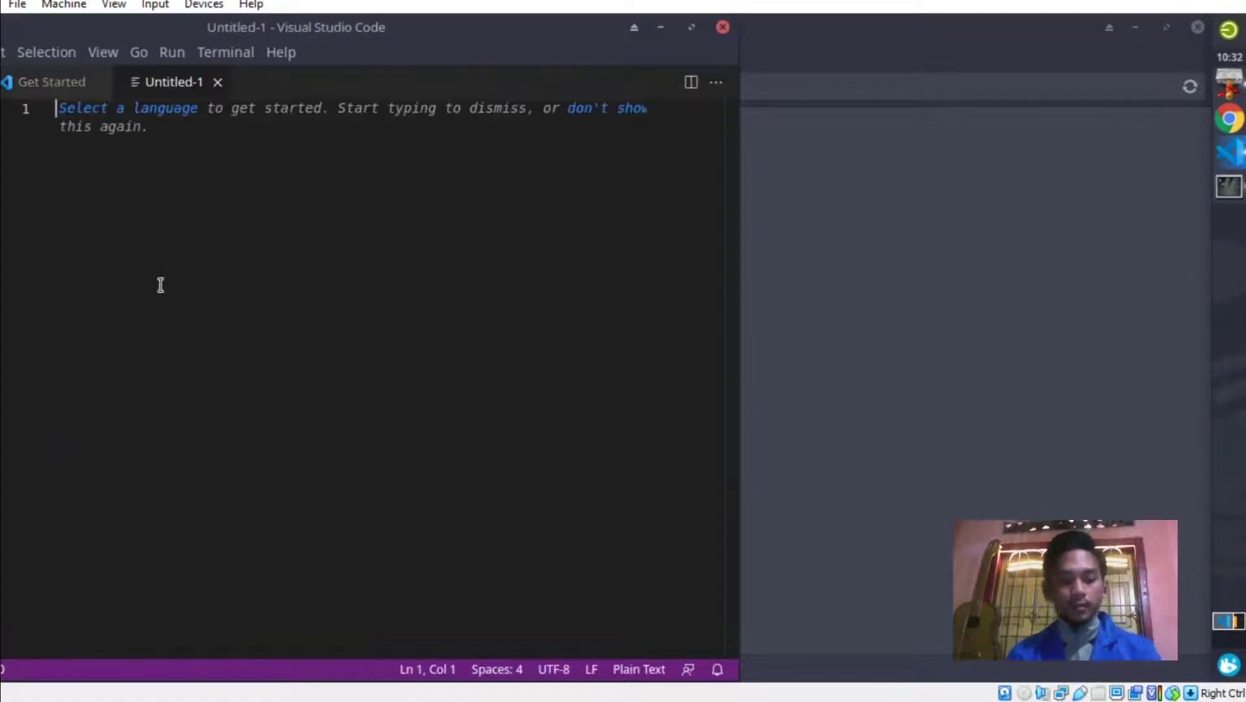
pyautogui.hotkey('ctrl', 'v')
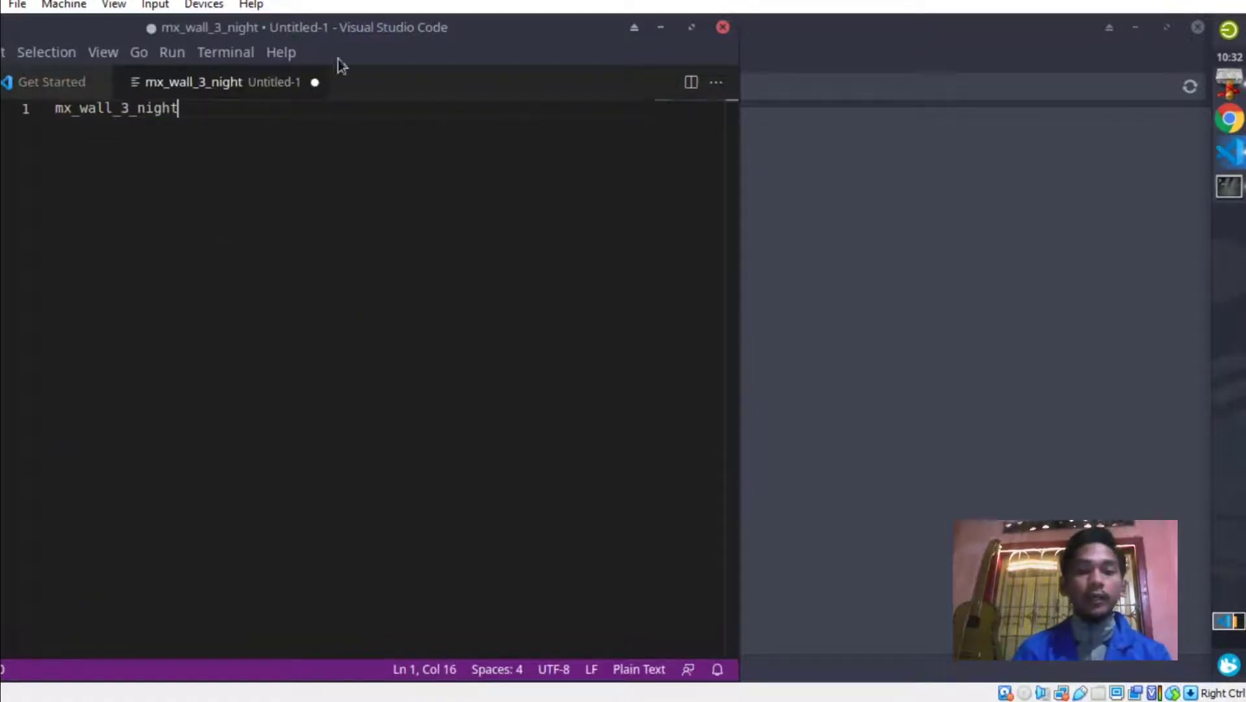
pyautogui.click(1003, 194)
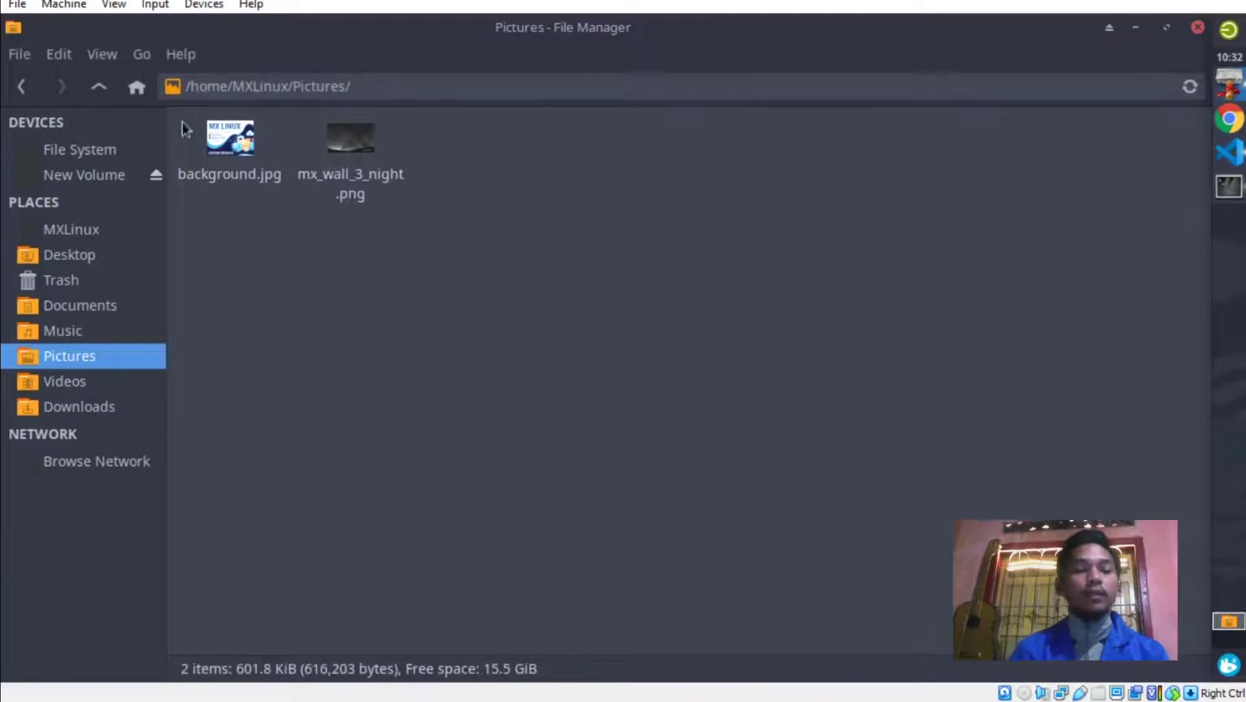
# Duplicate background.jpg in Pictures and rename the copy to background.png.
pyautogui.click(226, 141)
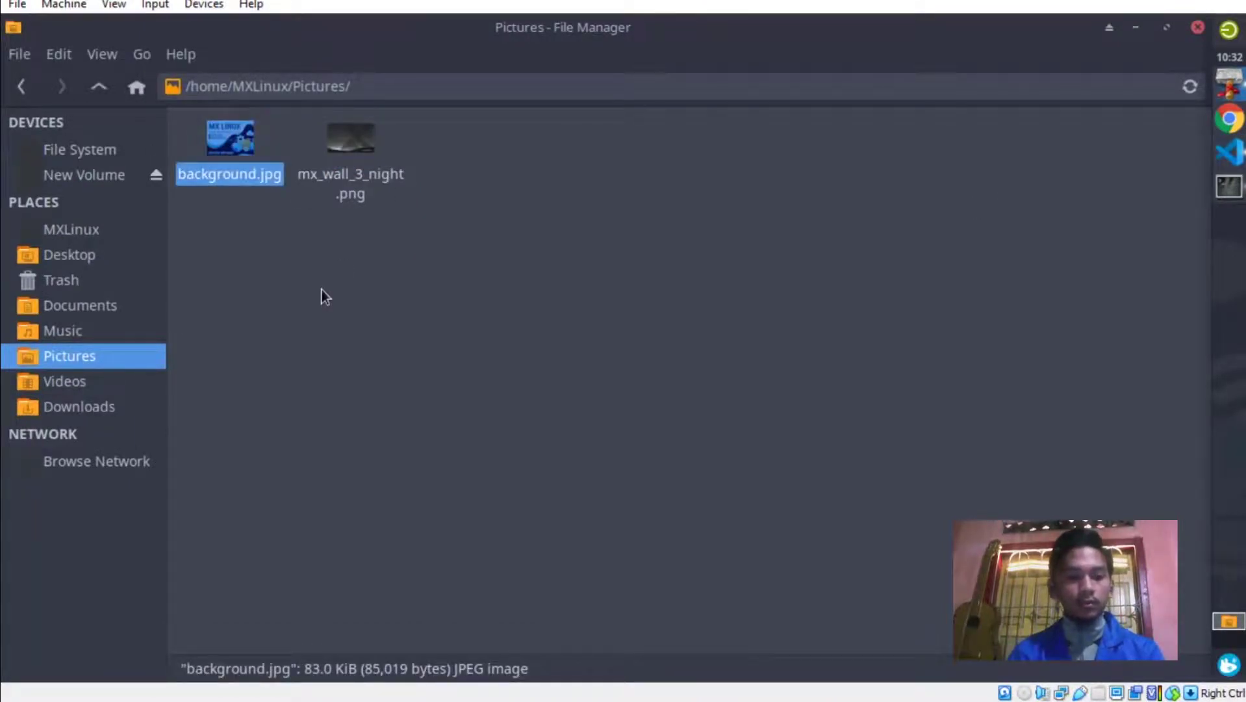
pyautogui.hotkey('ctrl', 'v')
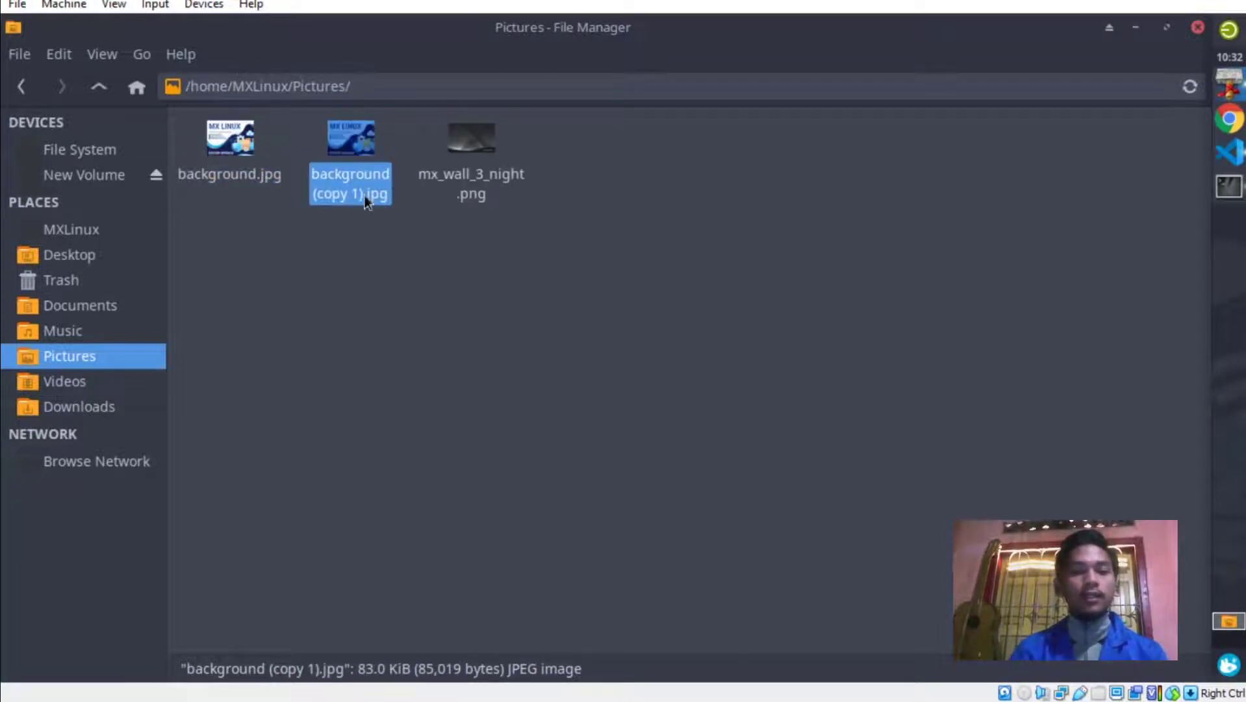
pyautogui.rightClick(356, 145)
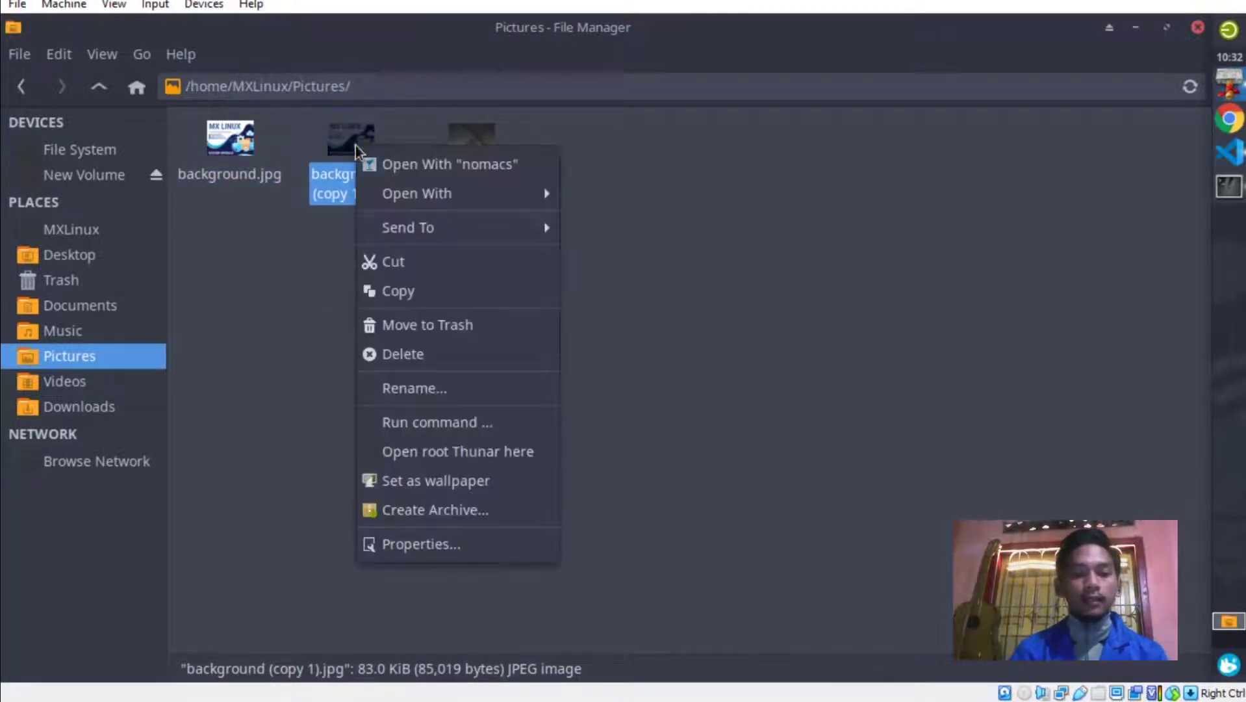
pyautogui.click(416, 388)
pyautogui.press('Right')
pyautogui.press('Right')
pyautogui.press('Right')
pyautogui.press('Right')
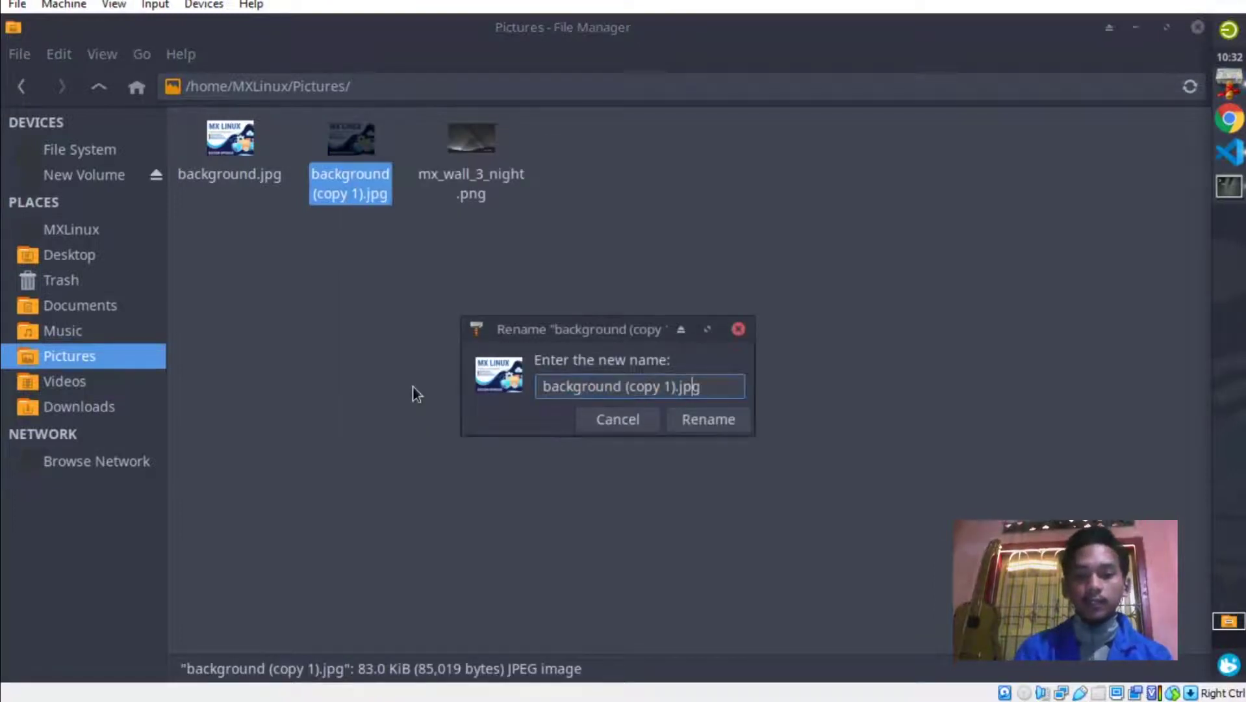
pyautogui.write('png')
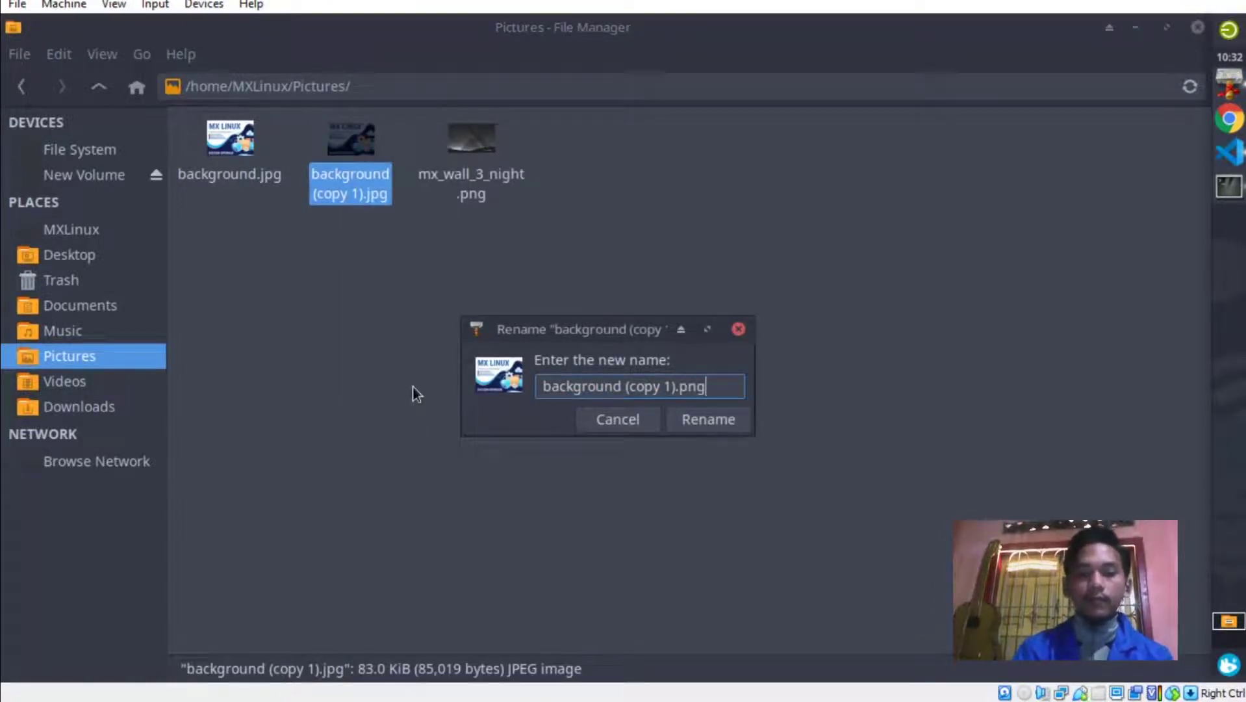
pyautogui.press('BackSpace')
pyautogui.press('BackSpace')
pyautogui.press('BackSpace')
pyautogui.press('BackSpace')
pyautogui.press('BackSpace')
pyautogui.press('BackSpace')
pyautogui.press('BackSpace')
pyautogui.press('BackSpace')
pyautogui.press('BackSpace')
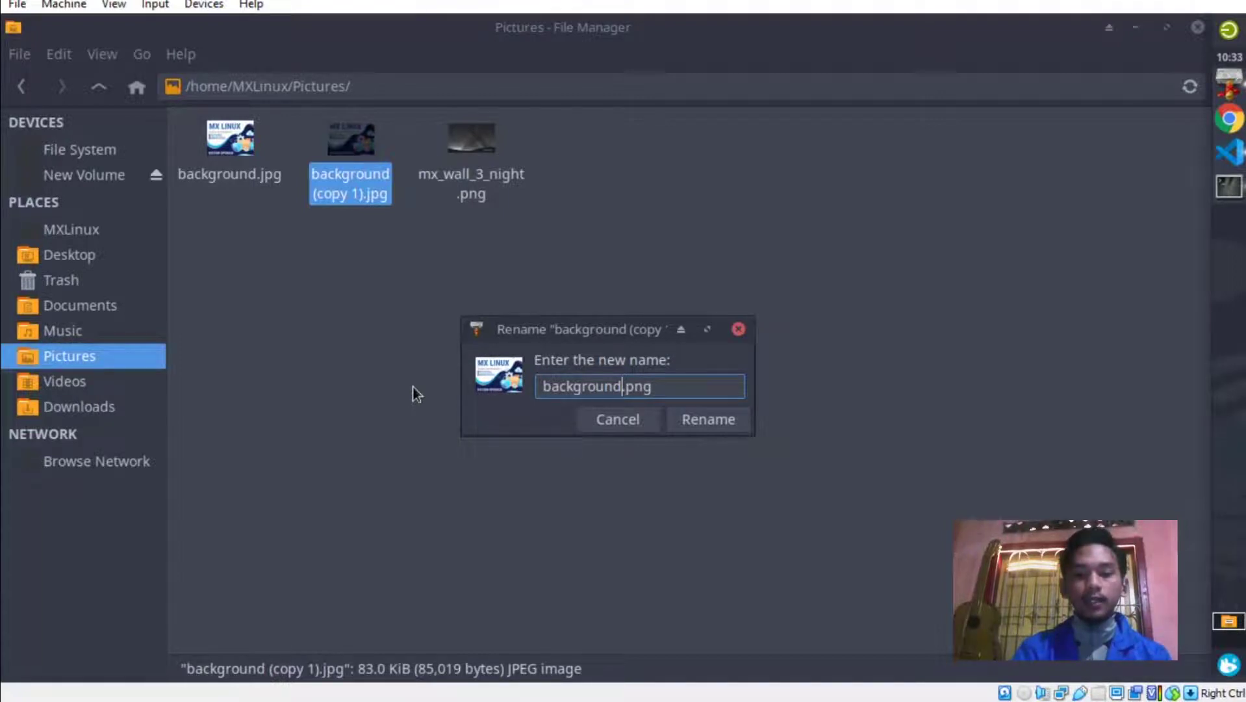
pyautogui.press('Return')
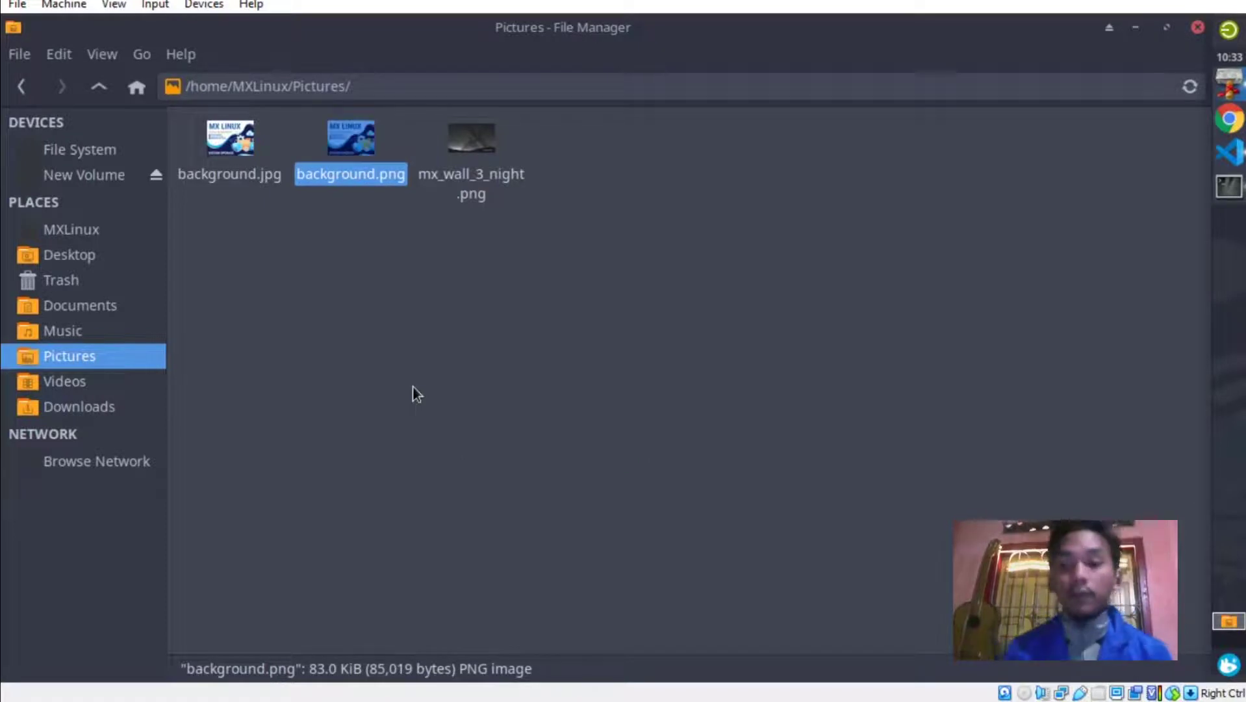
pyautogui.click(636, 297)
# Navigate from File System through usr, share, plymouth and themes into the mx-linux folder.
pyautogui.click(64, 156)
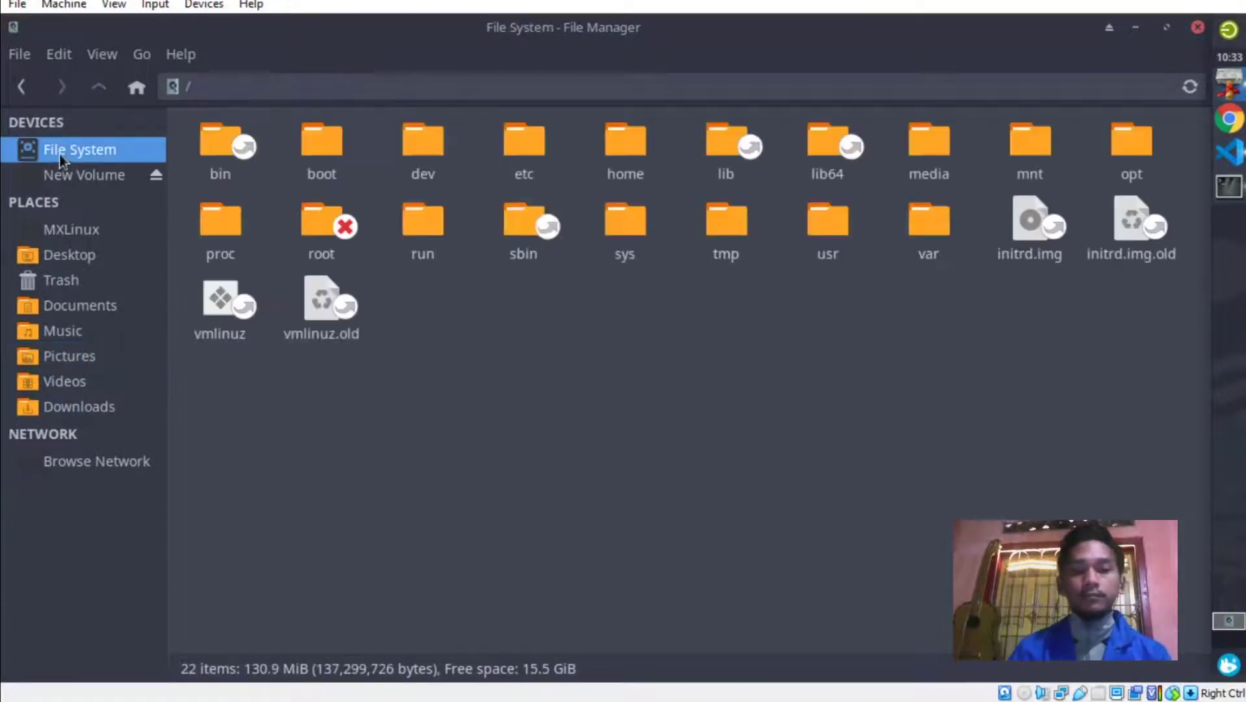
pyautogui.click(826, 229)
pyautogui.doubleClick(826, 228)
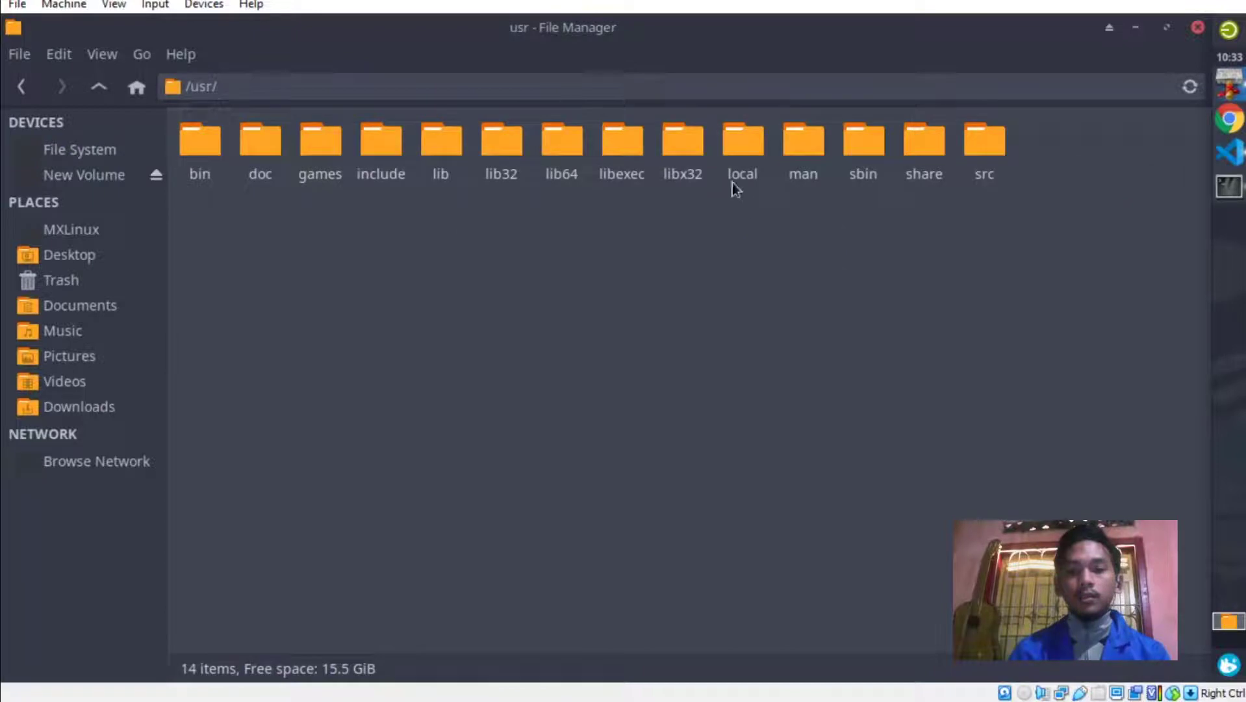
pyautogui.click(923, 138)
pyautogui.doubleClick(923, 138)
pyautogui.scroll(-10, 511, 401)
pyautogui.scroll(-5, 511, 403)
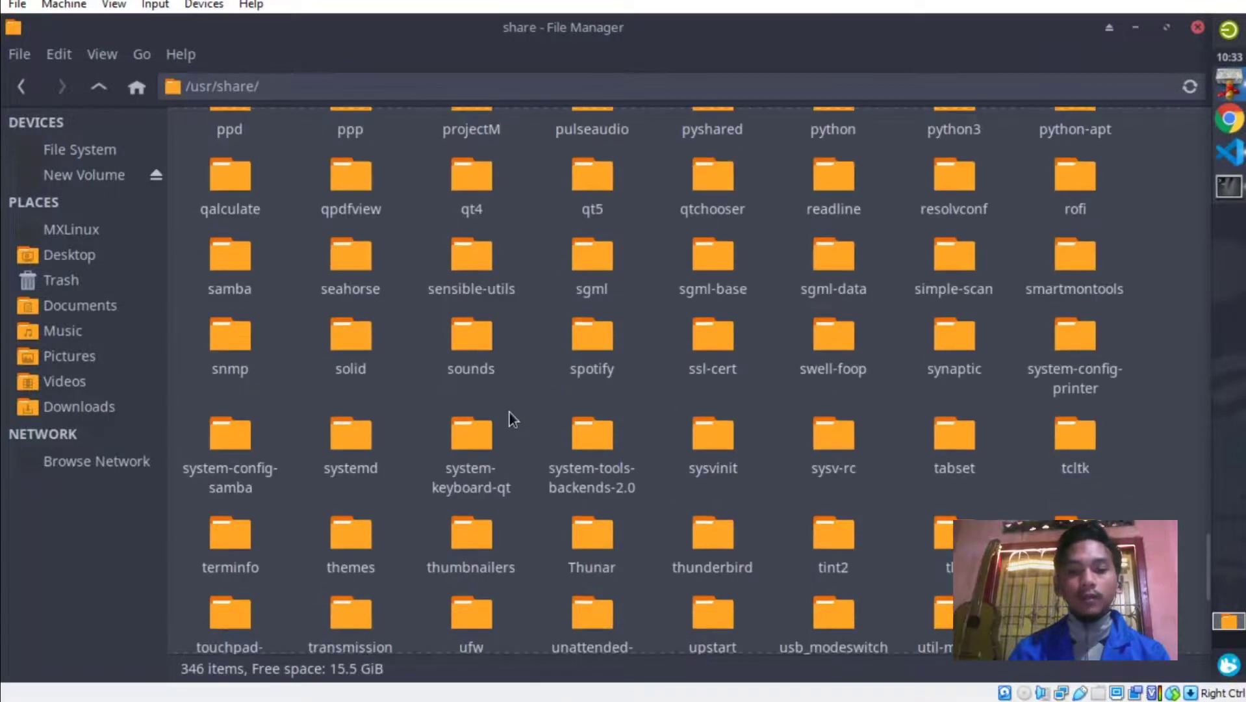
pyautogui.scroll(2, 519, 406)
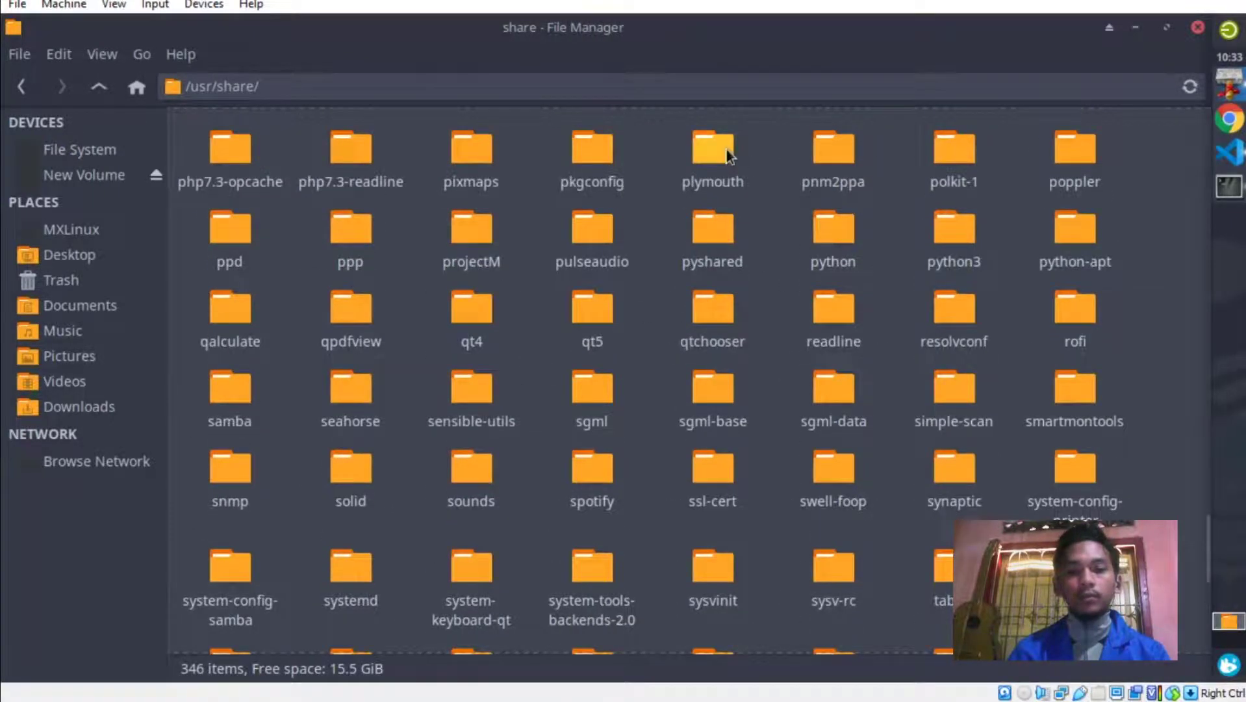
pyautogui.doubleClick(727, 154)
pyautogui.doubleClick(226, 141)
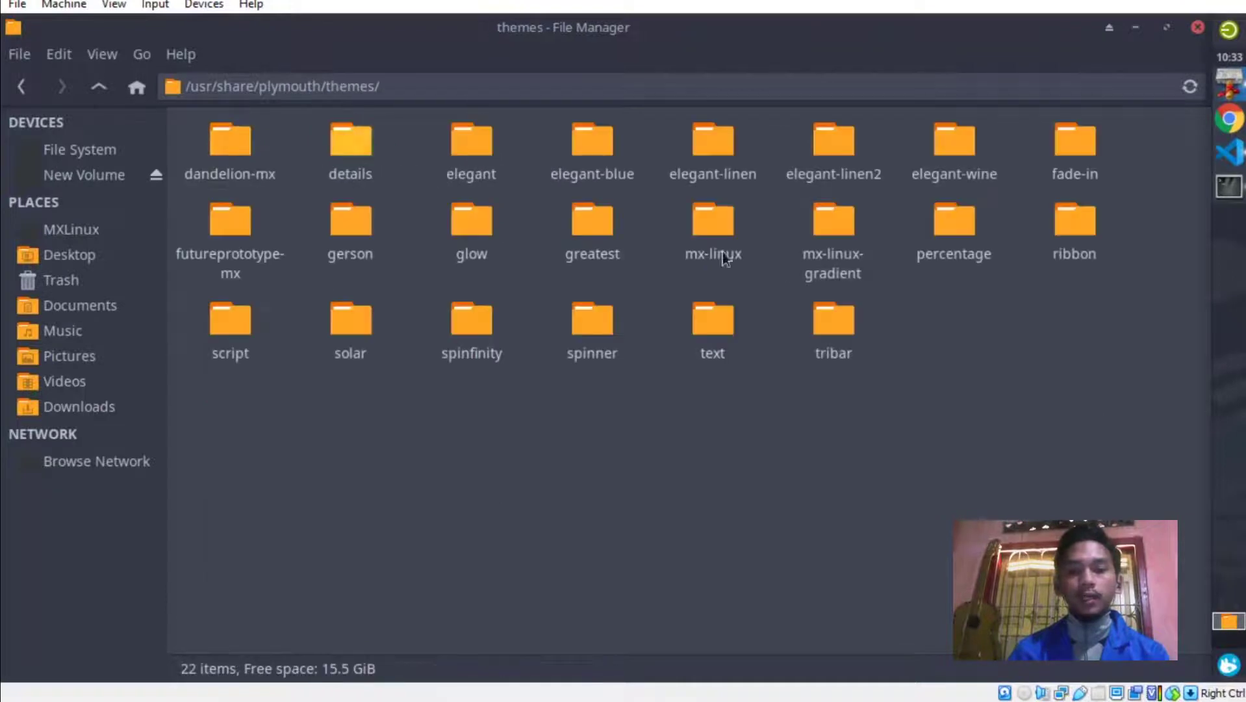
pyautogui.doubleClick(708, 227)
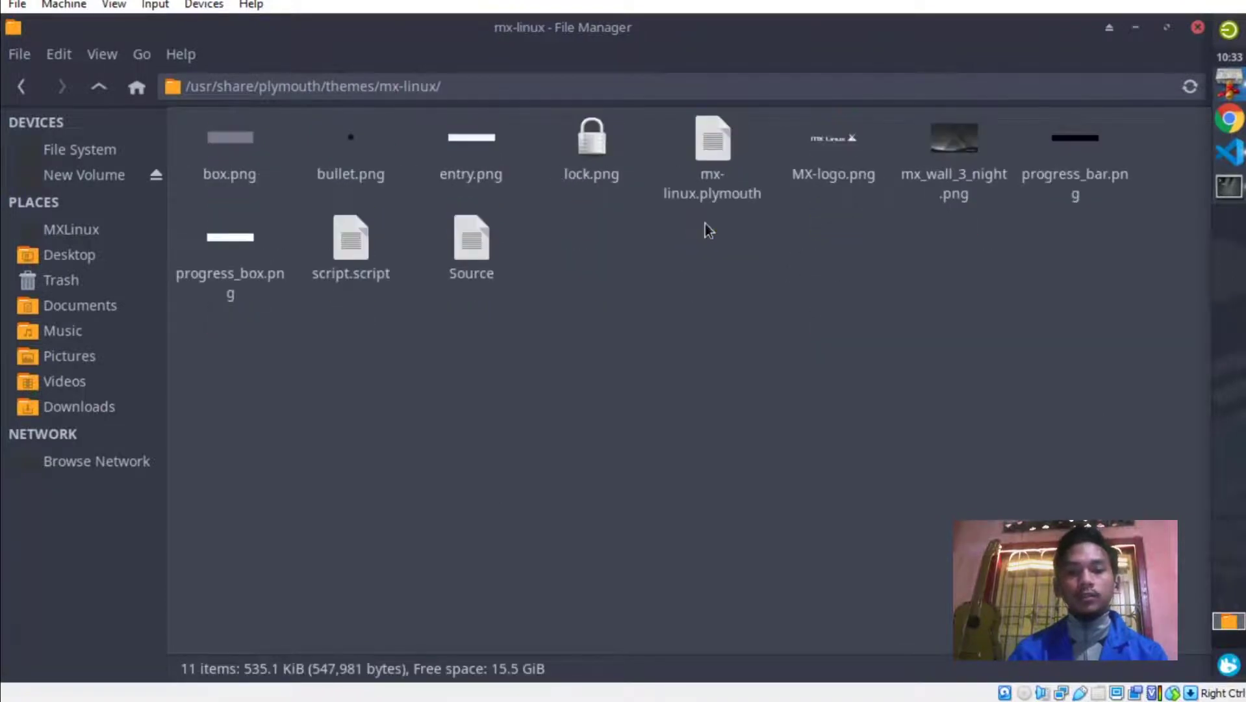
pyautogui.click(968, 137)
pyautogui.click(984, 428)
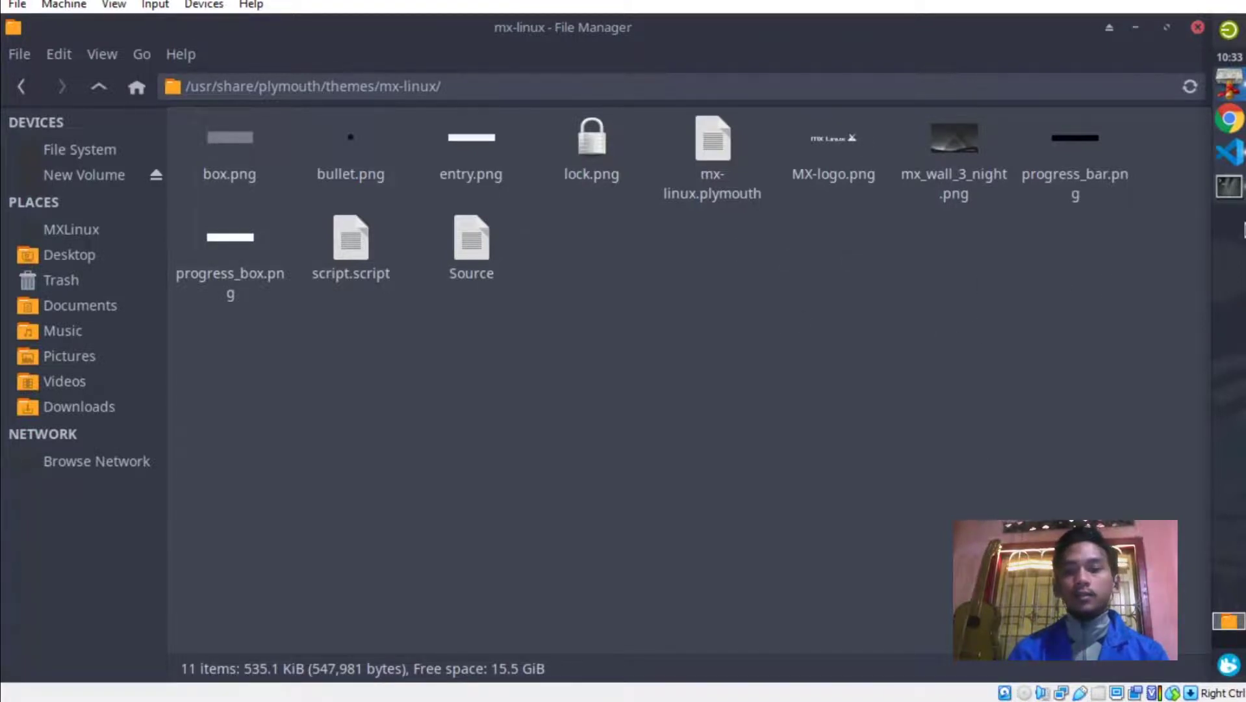
pyautogui.moveTo(1237, 196)
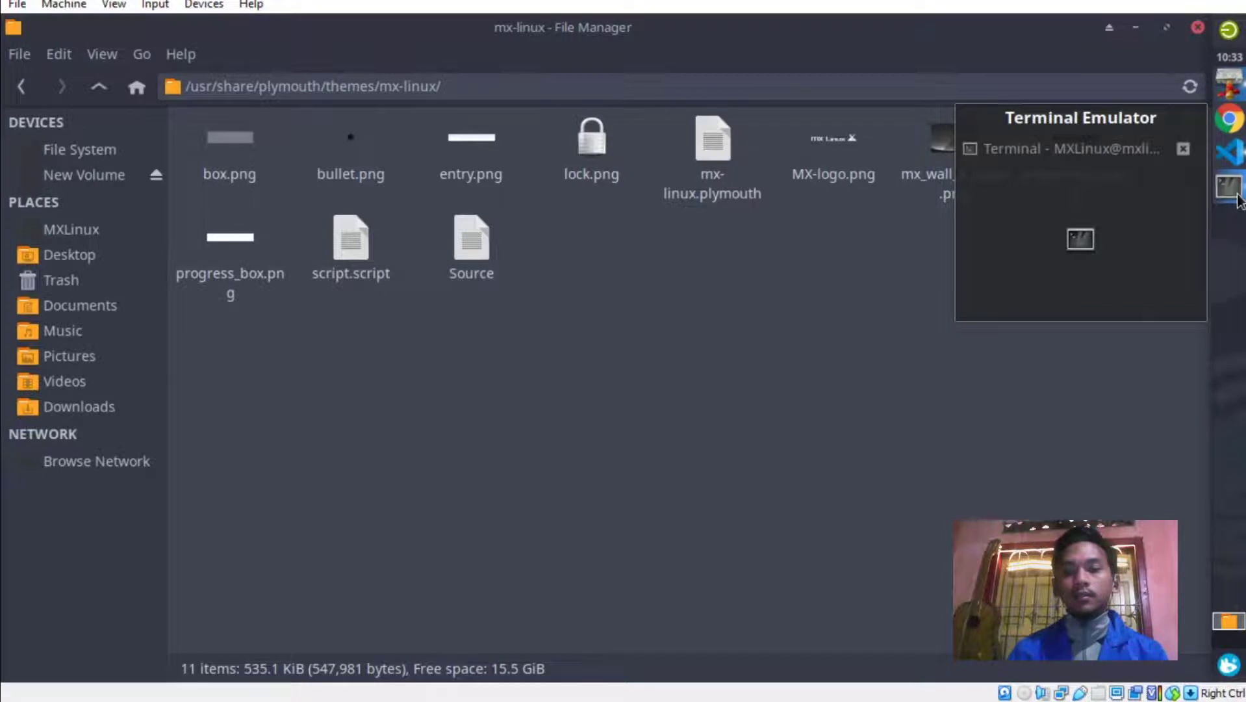
# In a terminal, run sudo cp of /home/MXLinux/pictures/background.png into the mx-linux theme folder, then start retyping it with Pictures.
pyautogui.click(1233, 197)
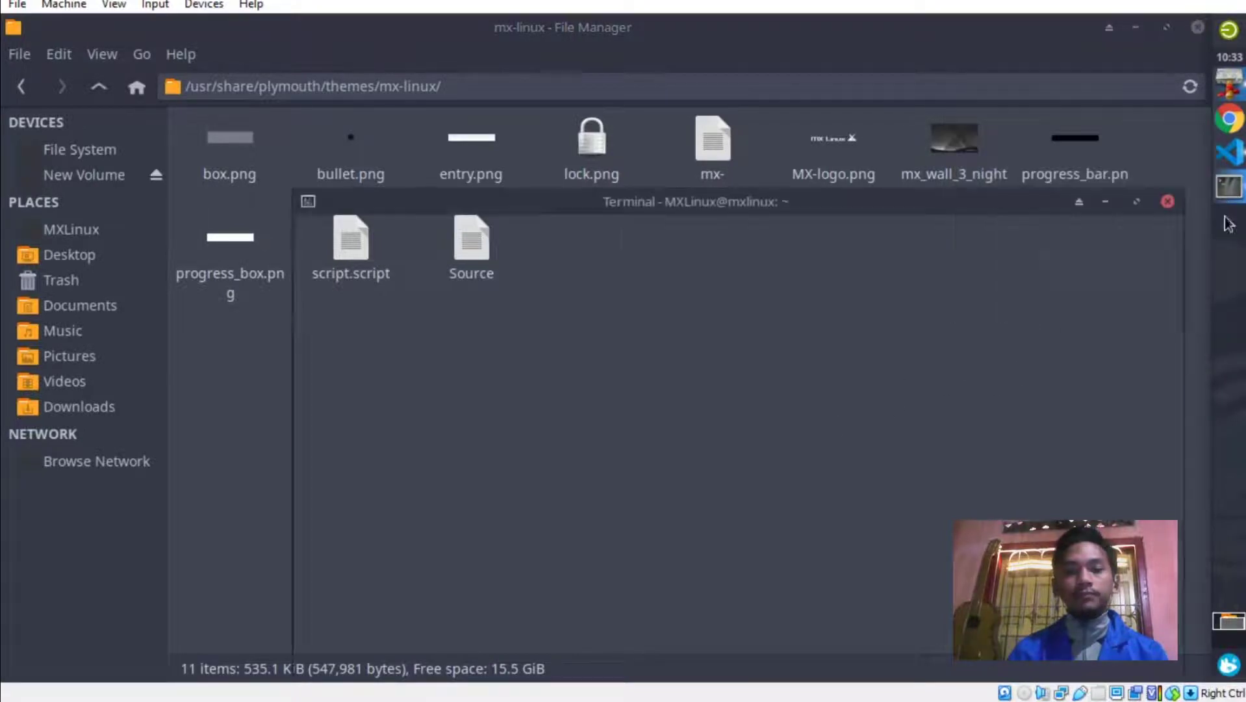
pyautogui.moveTo(700, 210); pyautogui.dragTo(749, 165)
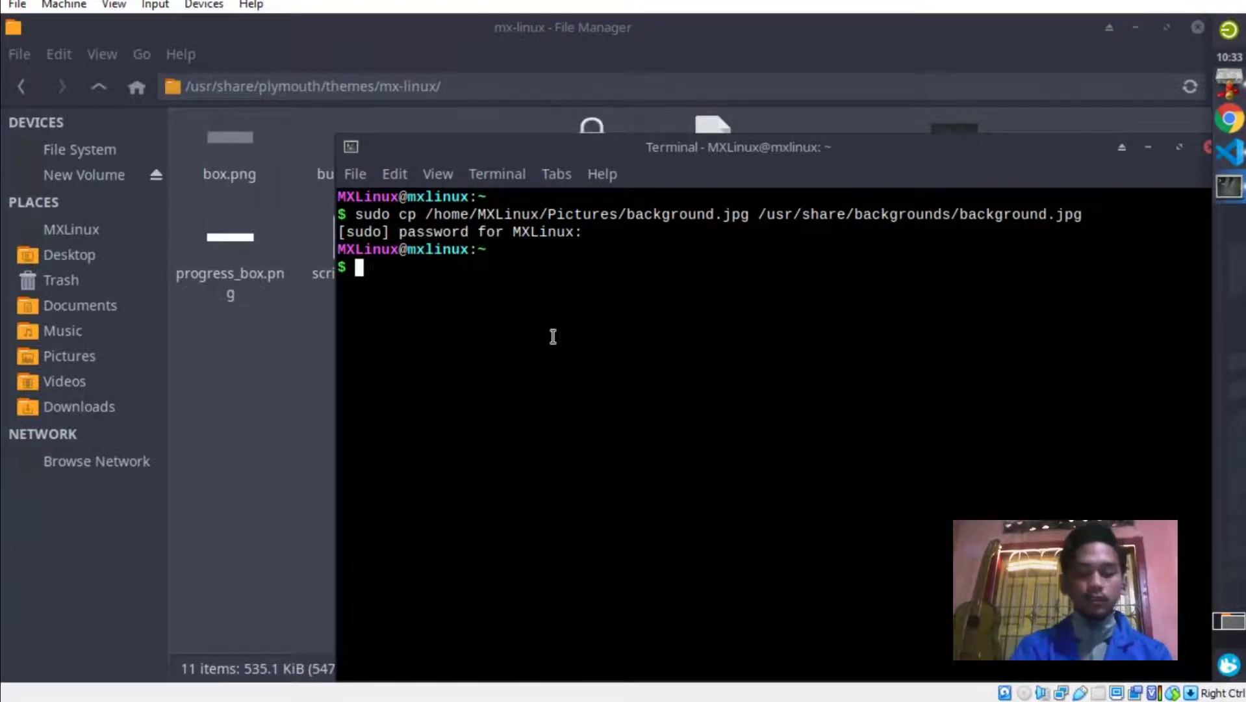
pyautogui.write('sudo c')
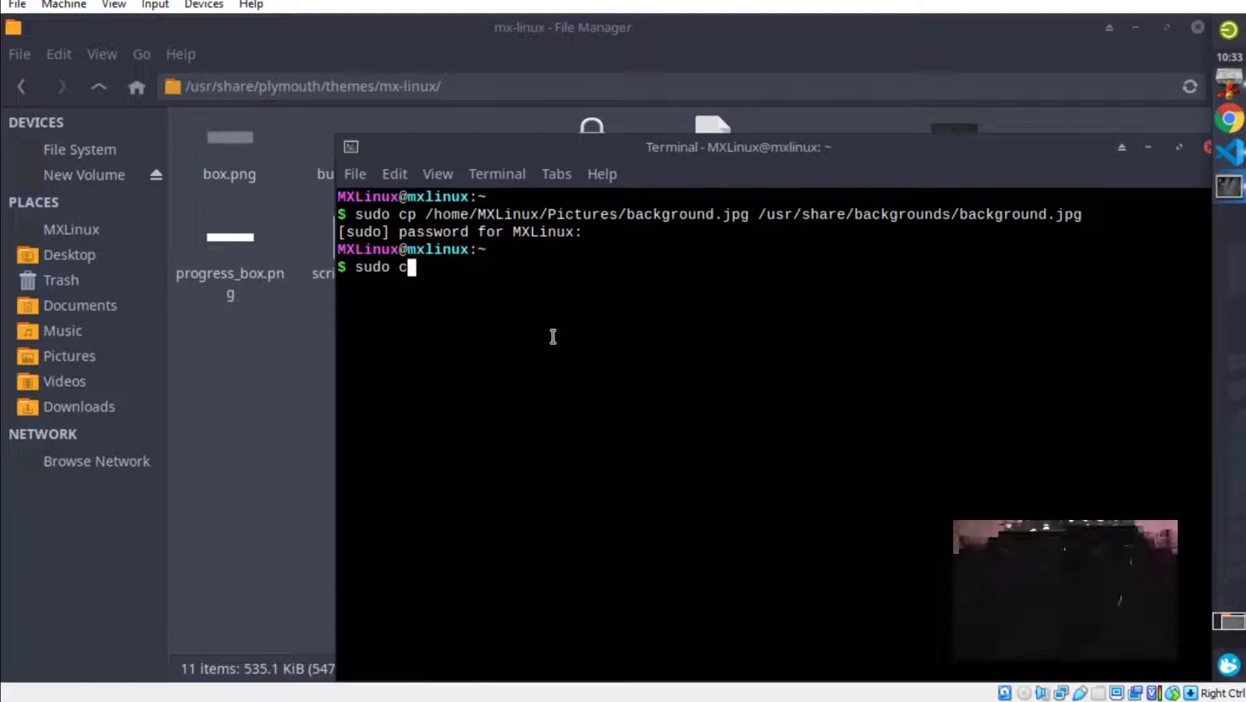
pyautogui.write('p /h')
pyautogui.write('ome')
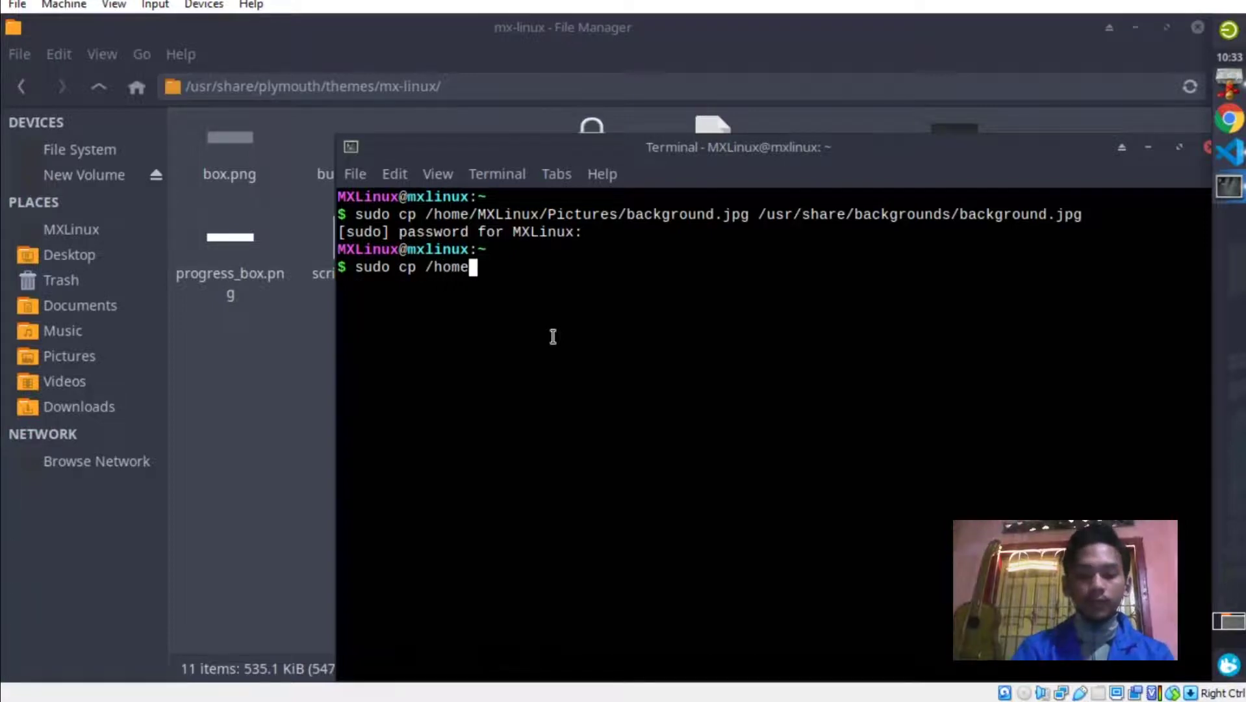
pyautogui.write('/MXLinux')
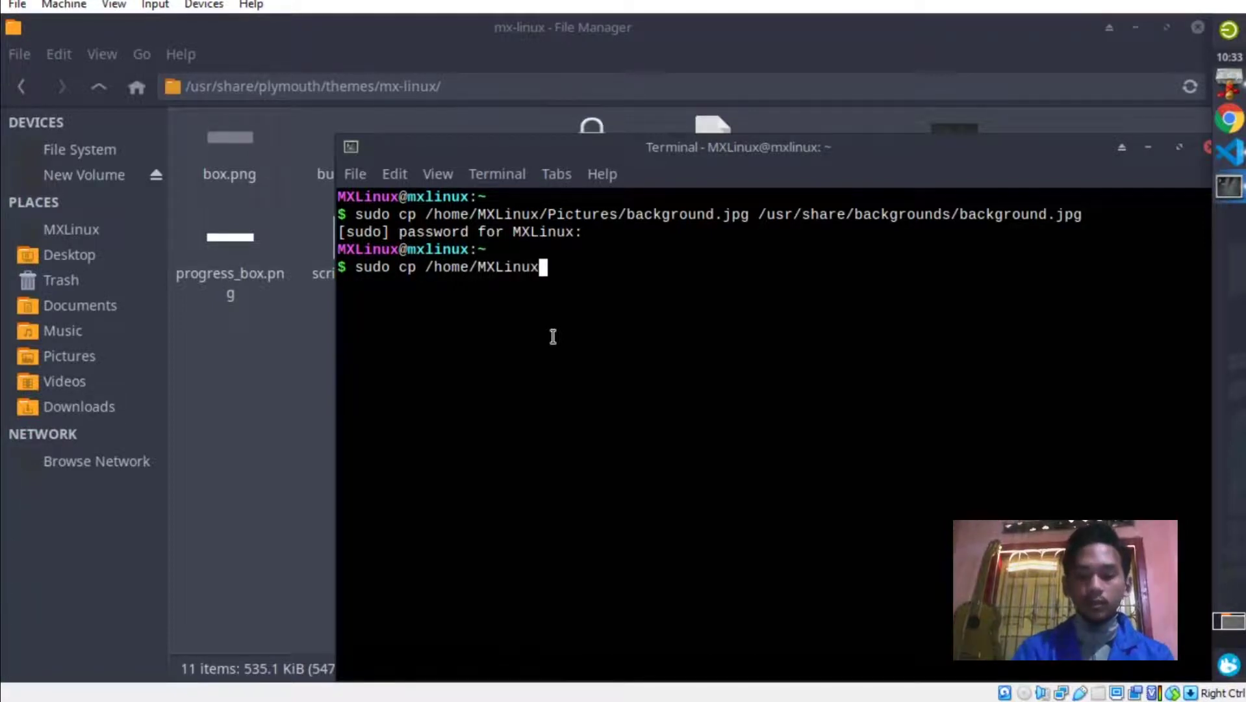
pyautogui.write('/picture')
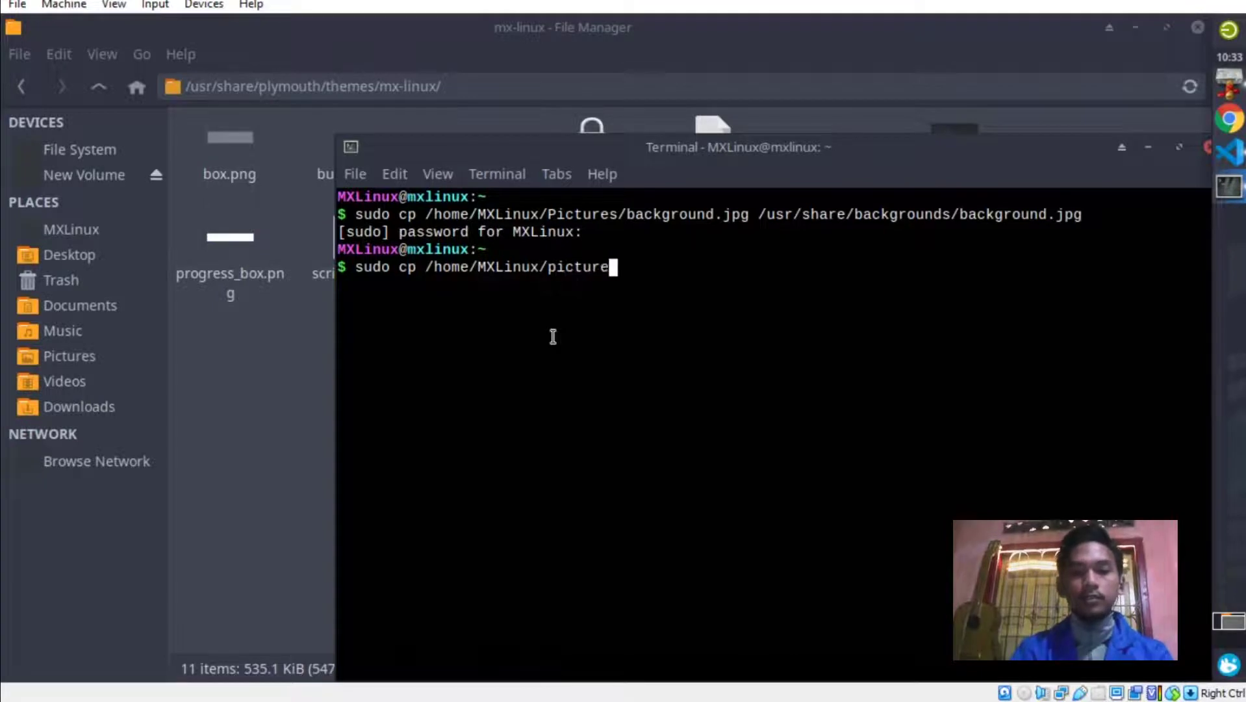
pyautogui.write('s/bac')
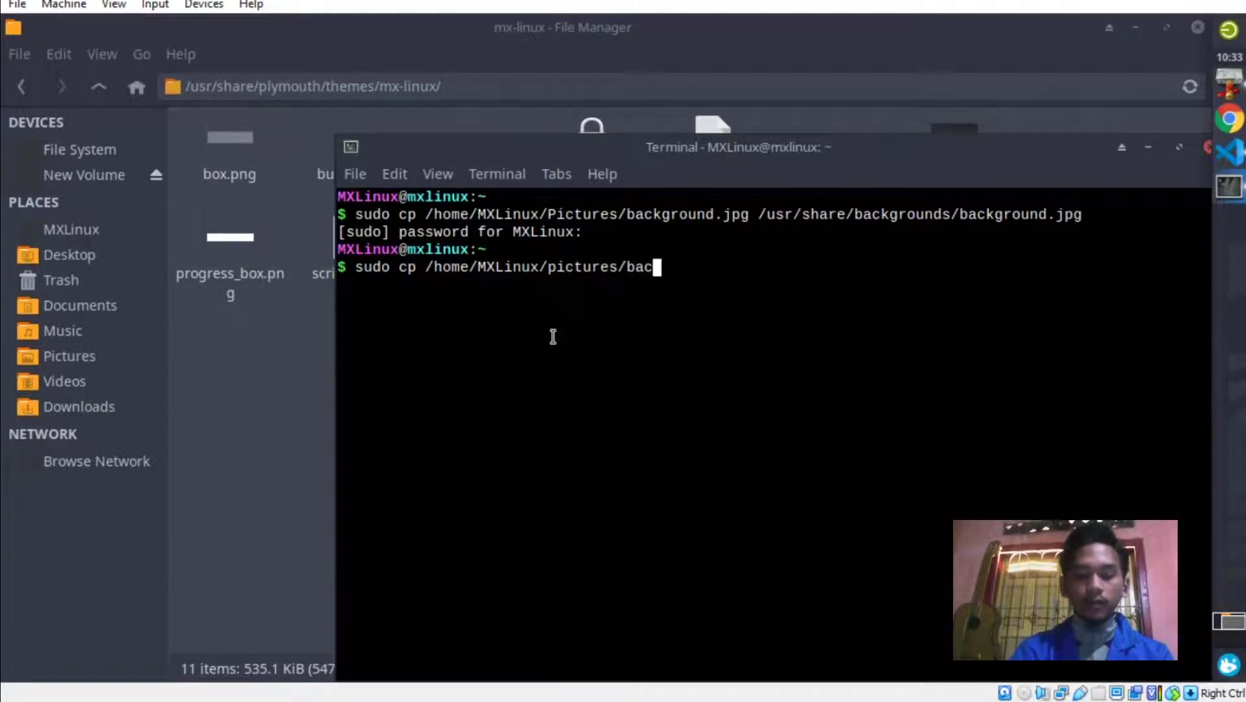
pyautogui.write('kground')
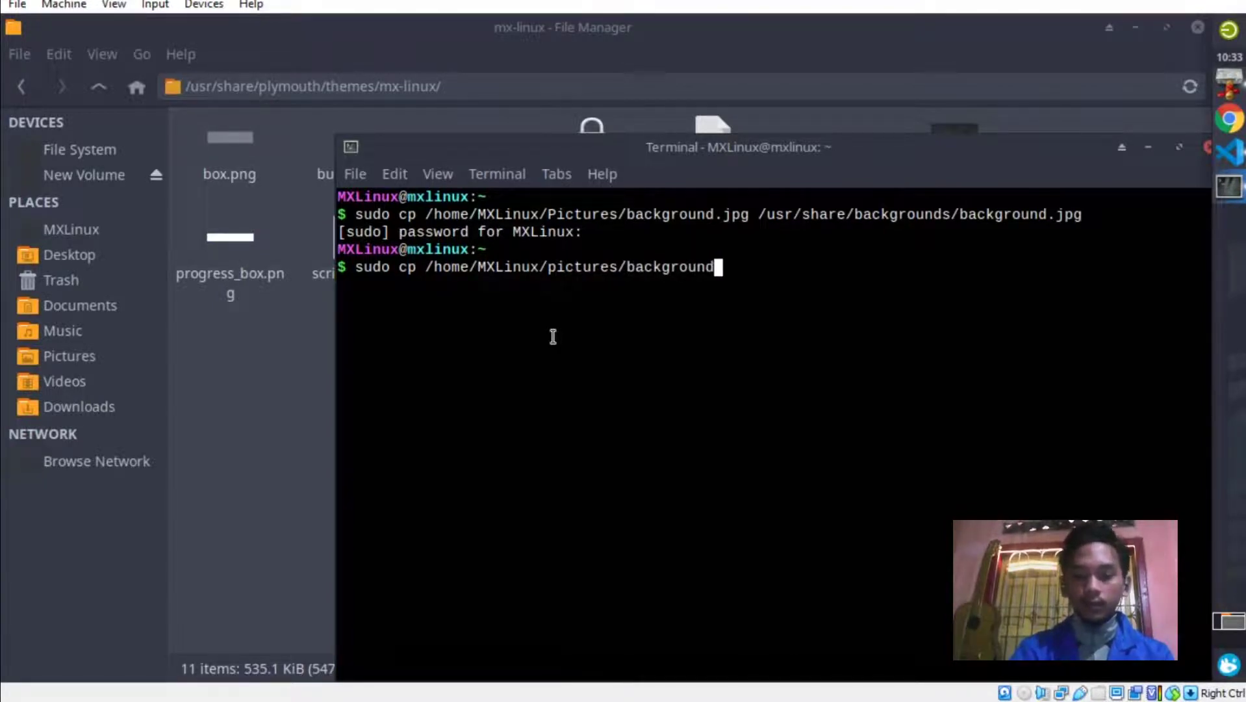
pyautogui.write('.png ')
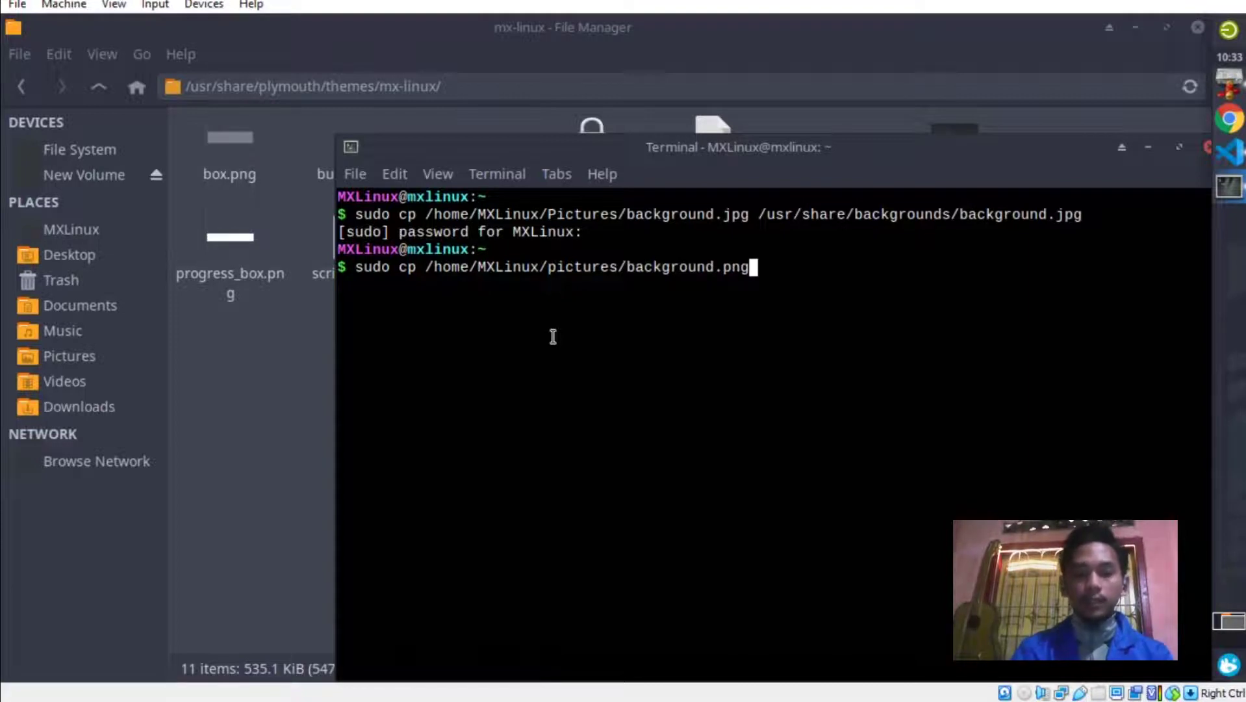
pyautogui.write('/usr')
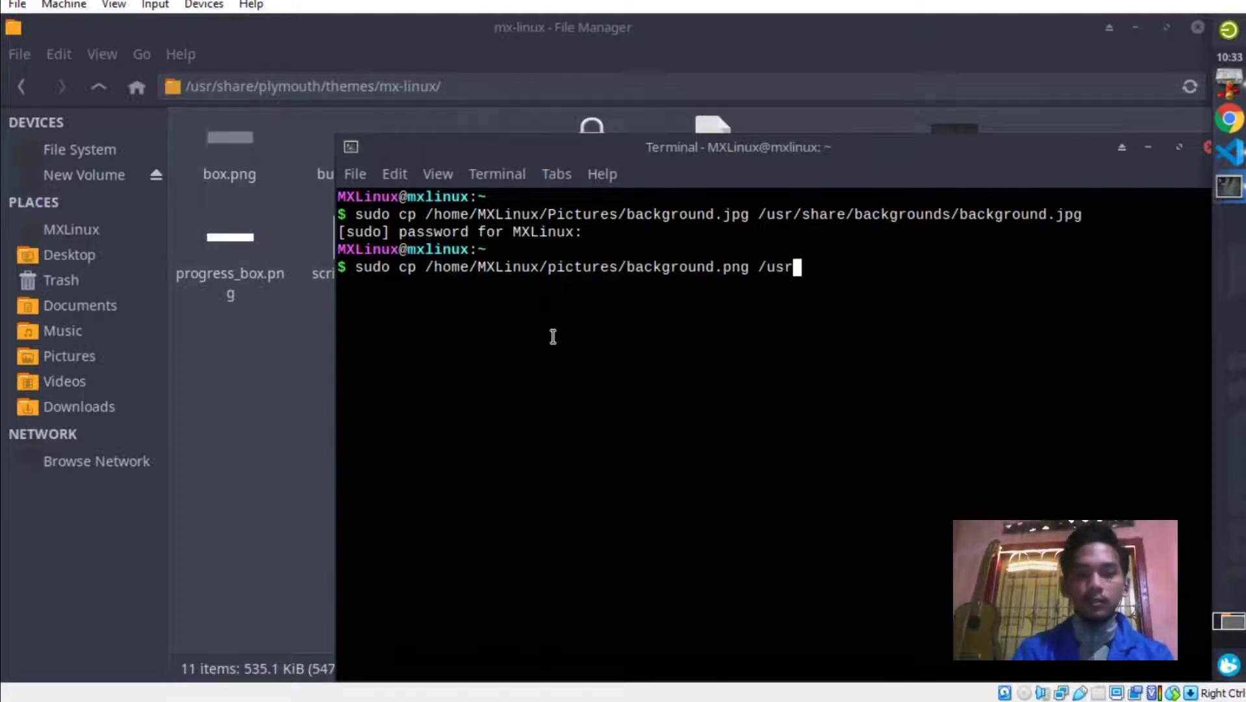
pyautogui.write('/share')
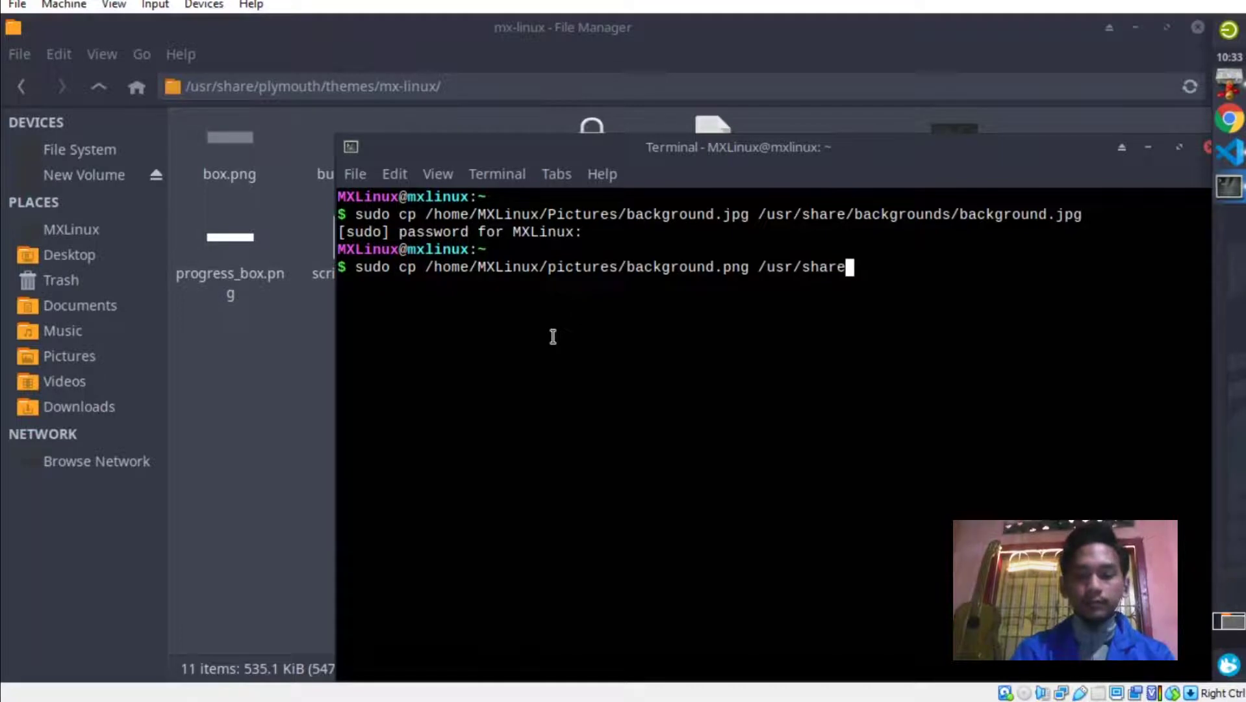
pyautogui.write('/pl')
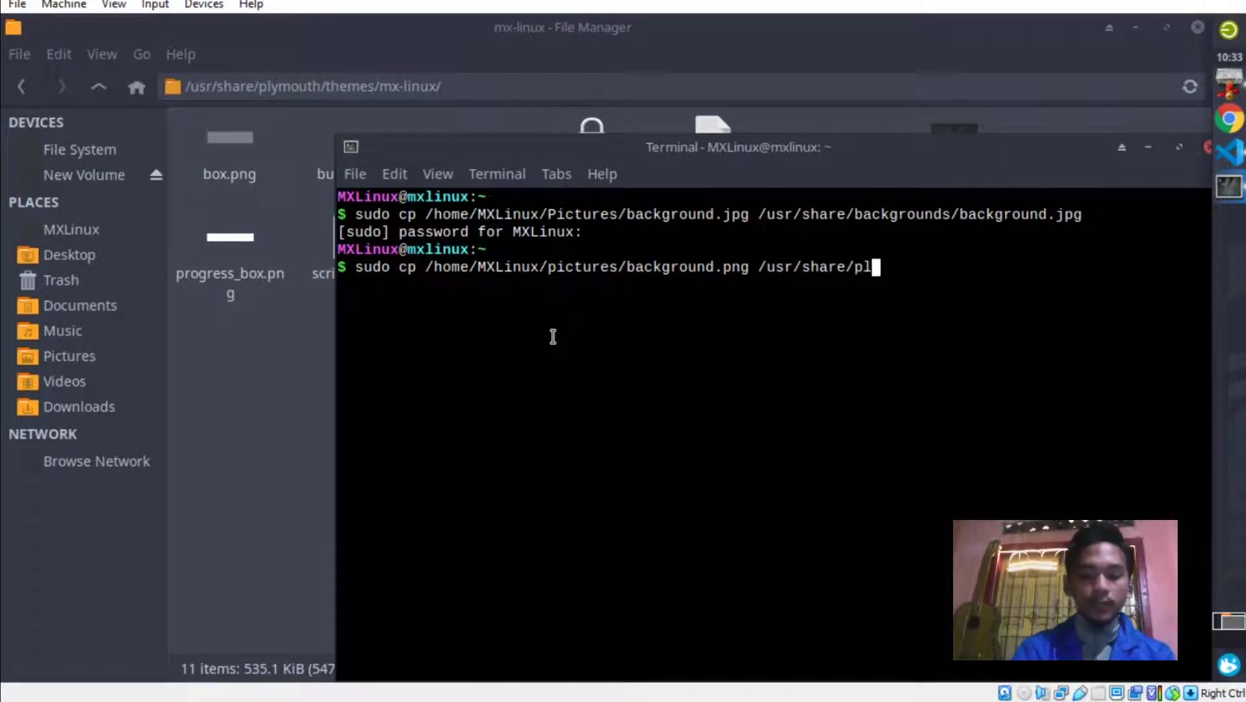
pyautogui.write('ymout')
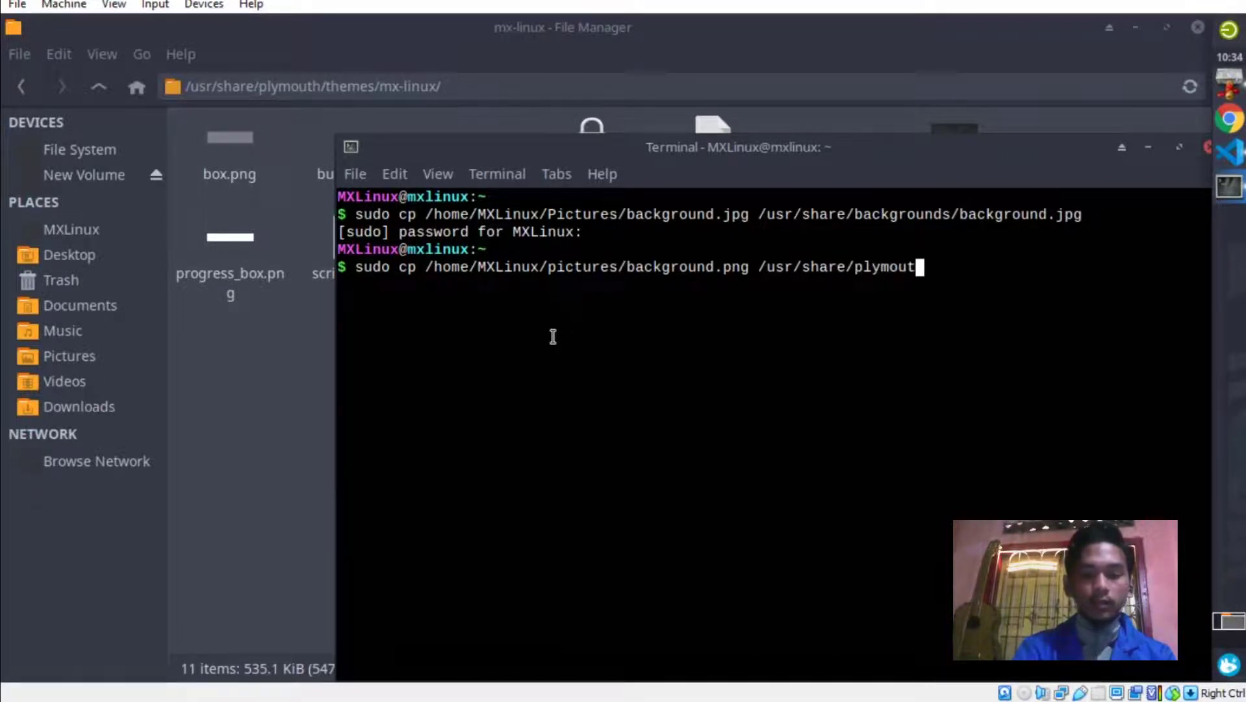
pyautogui.write('h')
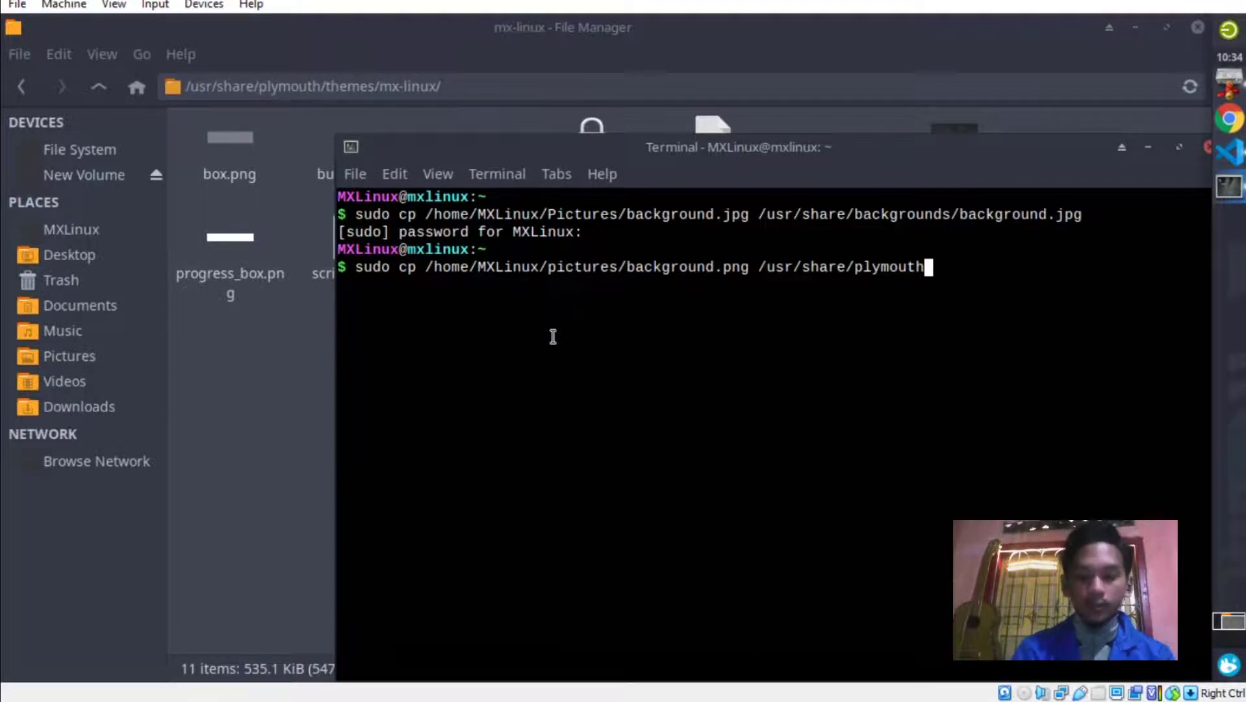
pyautogui.write('/theme')
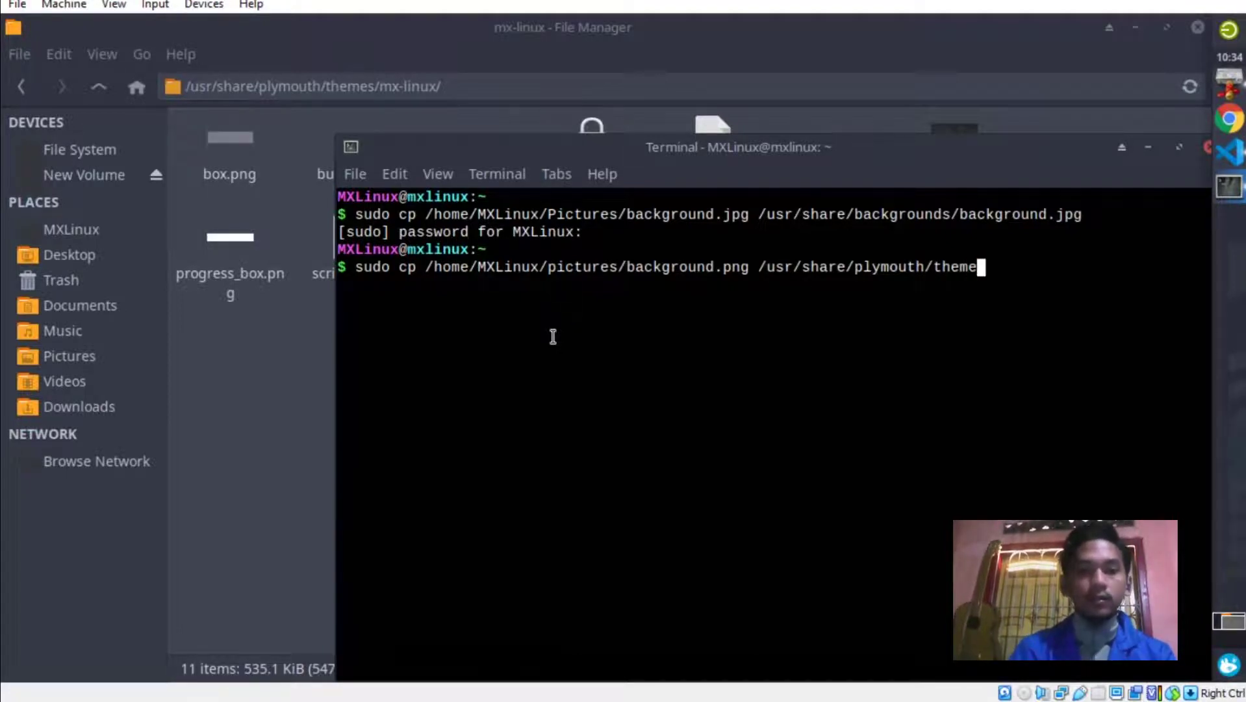
pyautogui.write('s')
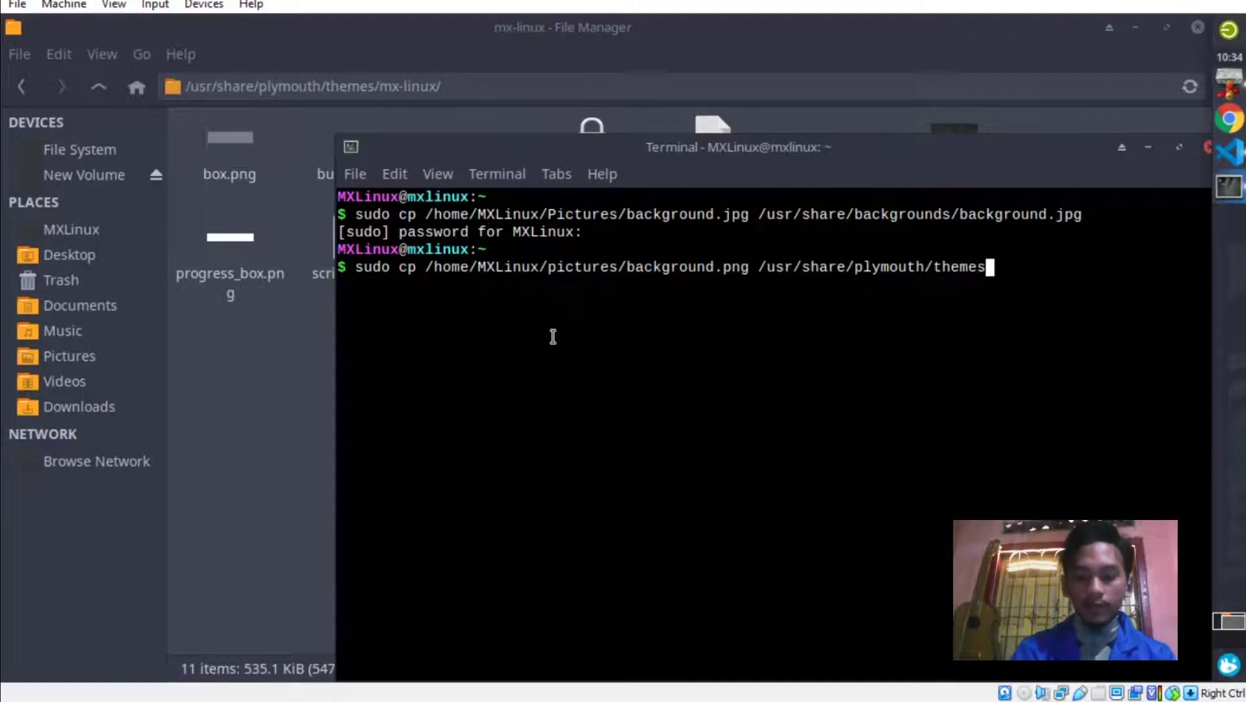
pyautogui.write('/mx')
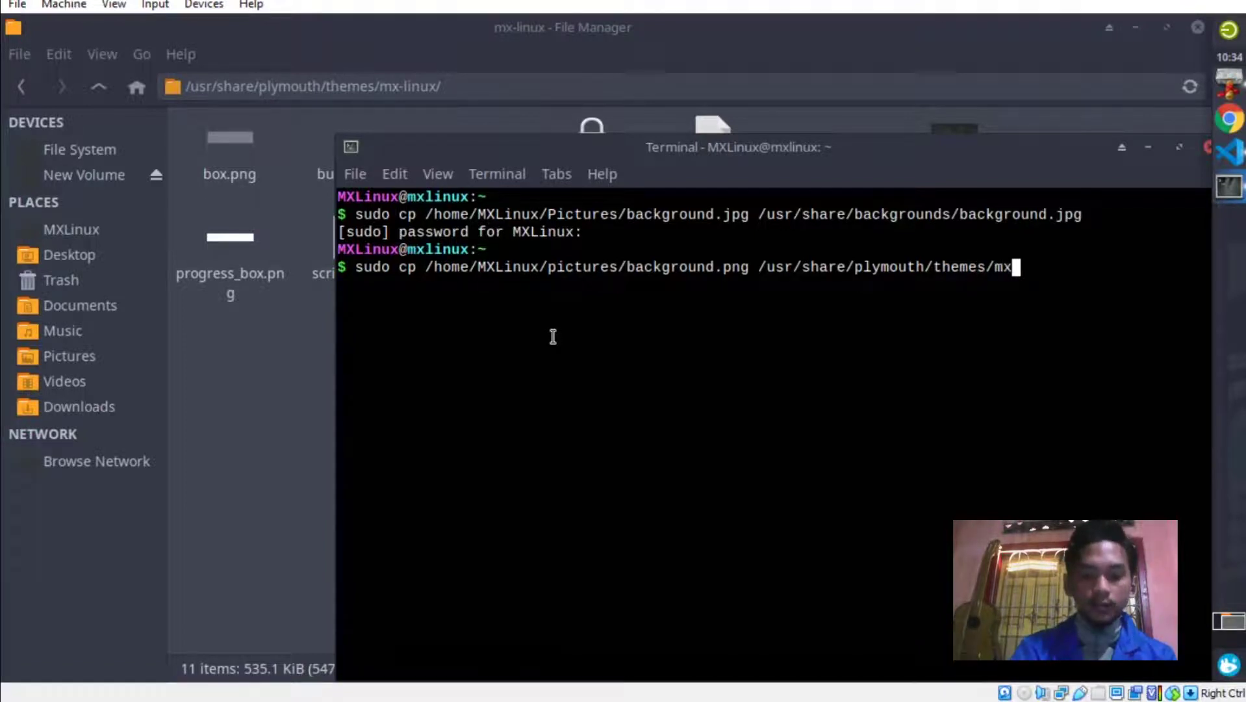
pyautogui.write('-linux')
pyautogui.write('/')
pyautogui.write('back')
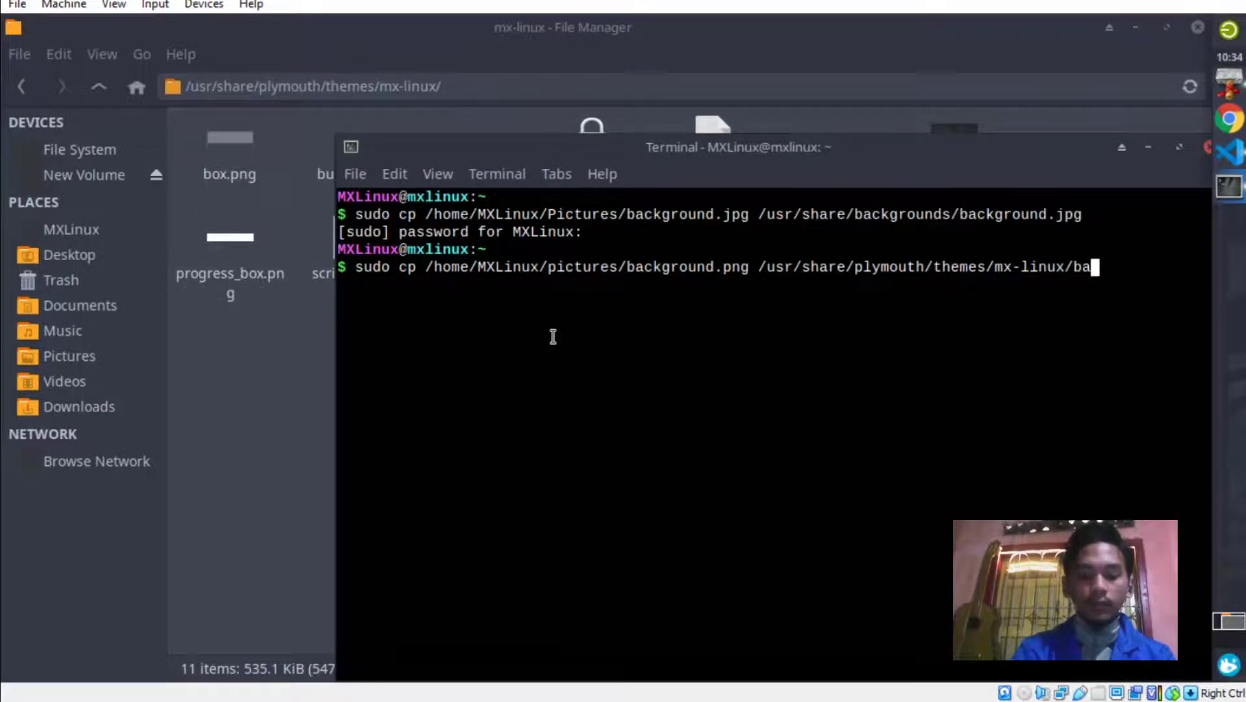
pyautogui.write('ground/')
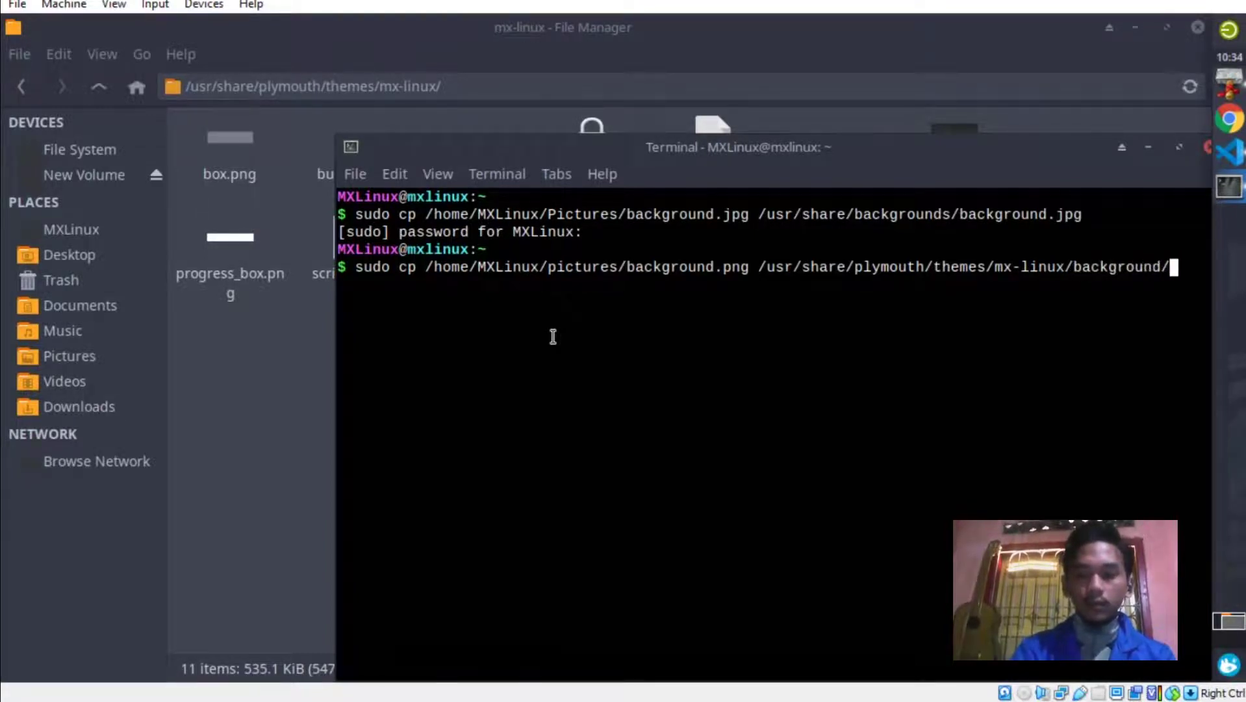
pyautogui.press('BackSpace')
pyautogui.write('.')
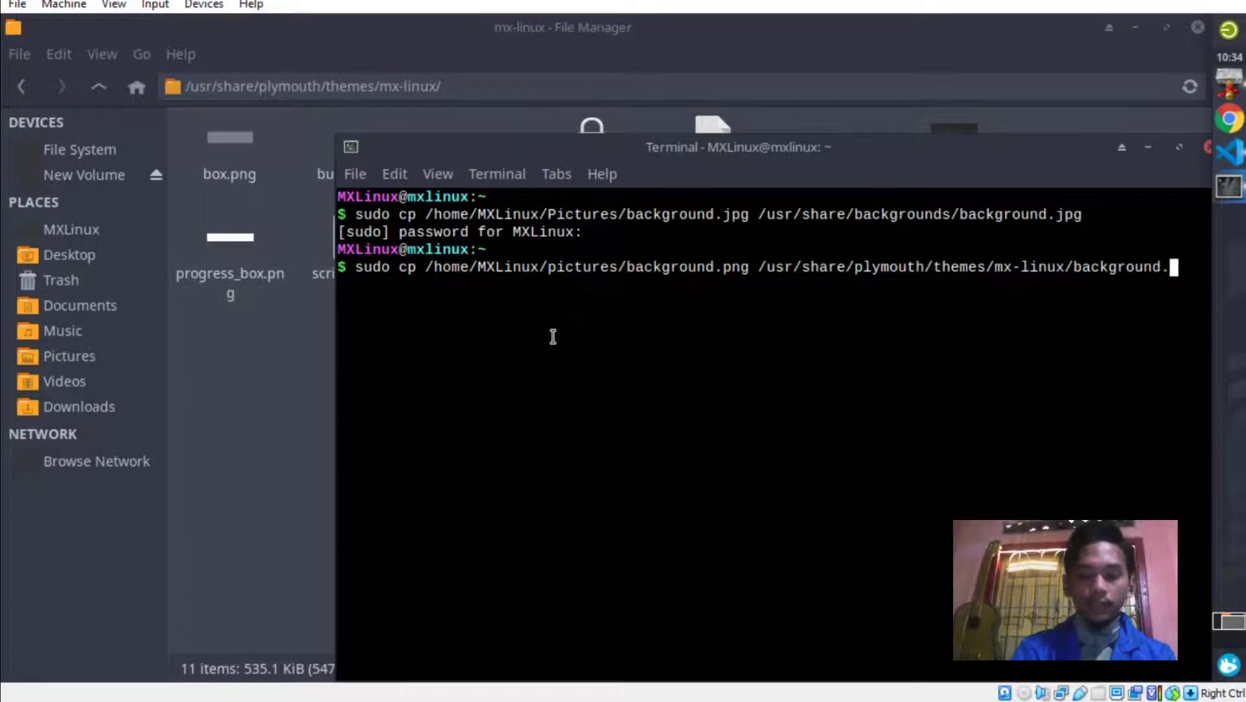
pyautogui.write('png')
pyautogui.press('Return')
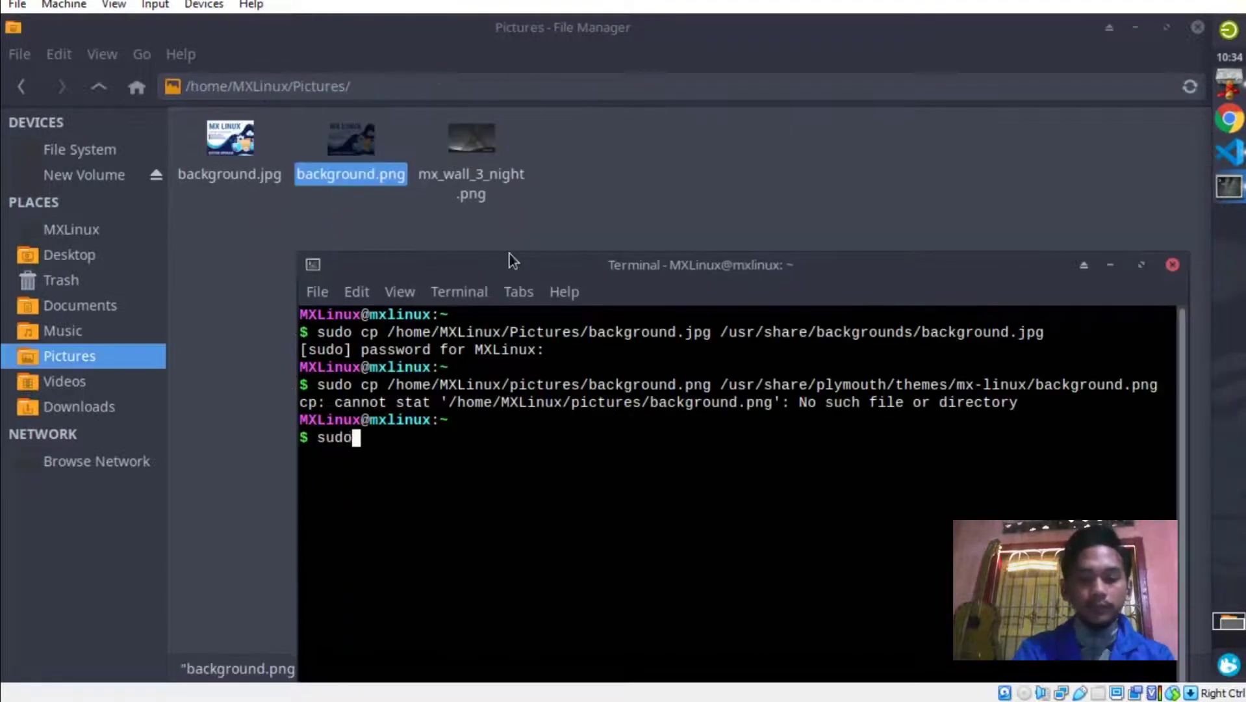
pyautogui.write('cp ')
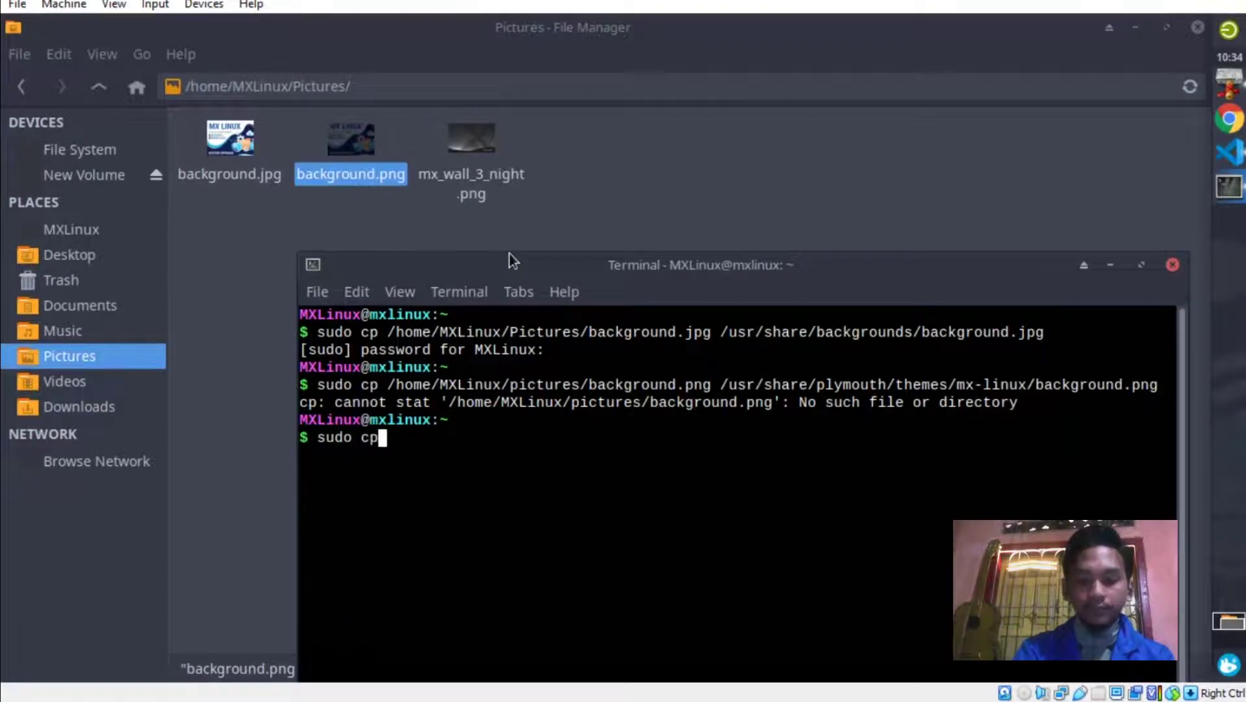
pyautogui.write('/home/MXLinux/Pictures/')
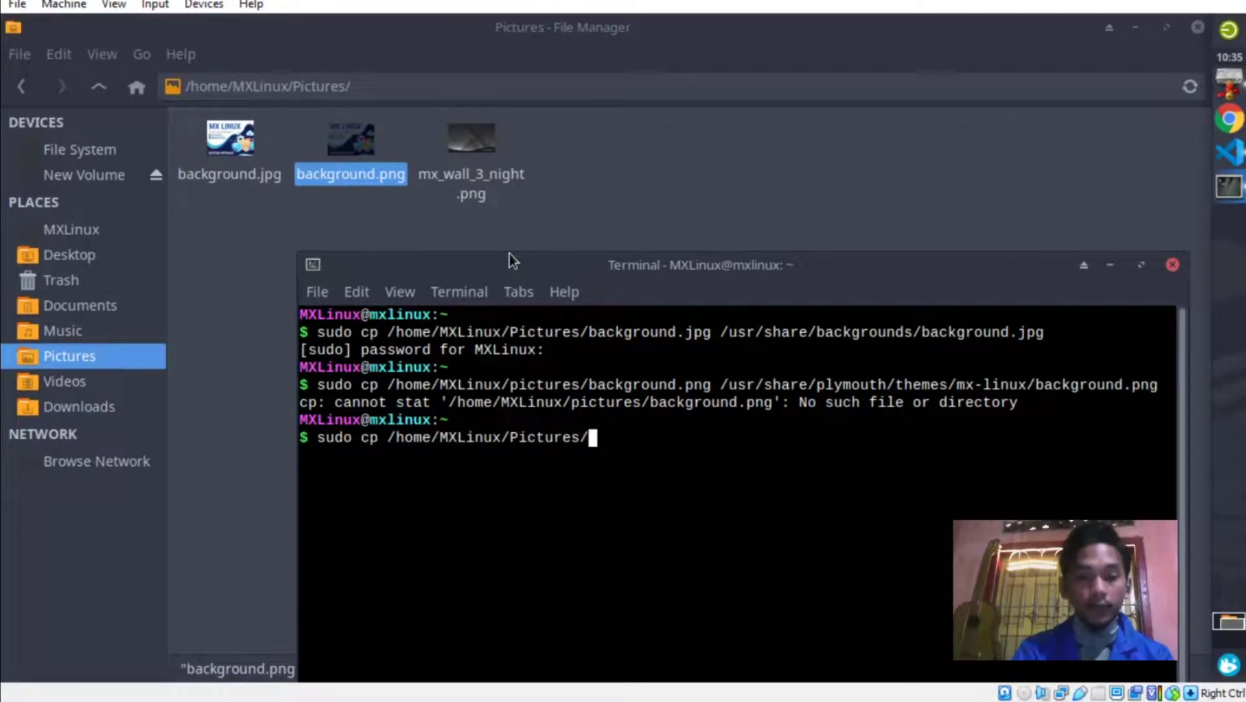
pyautogui.write('back')
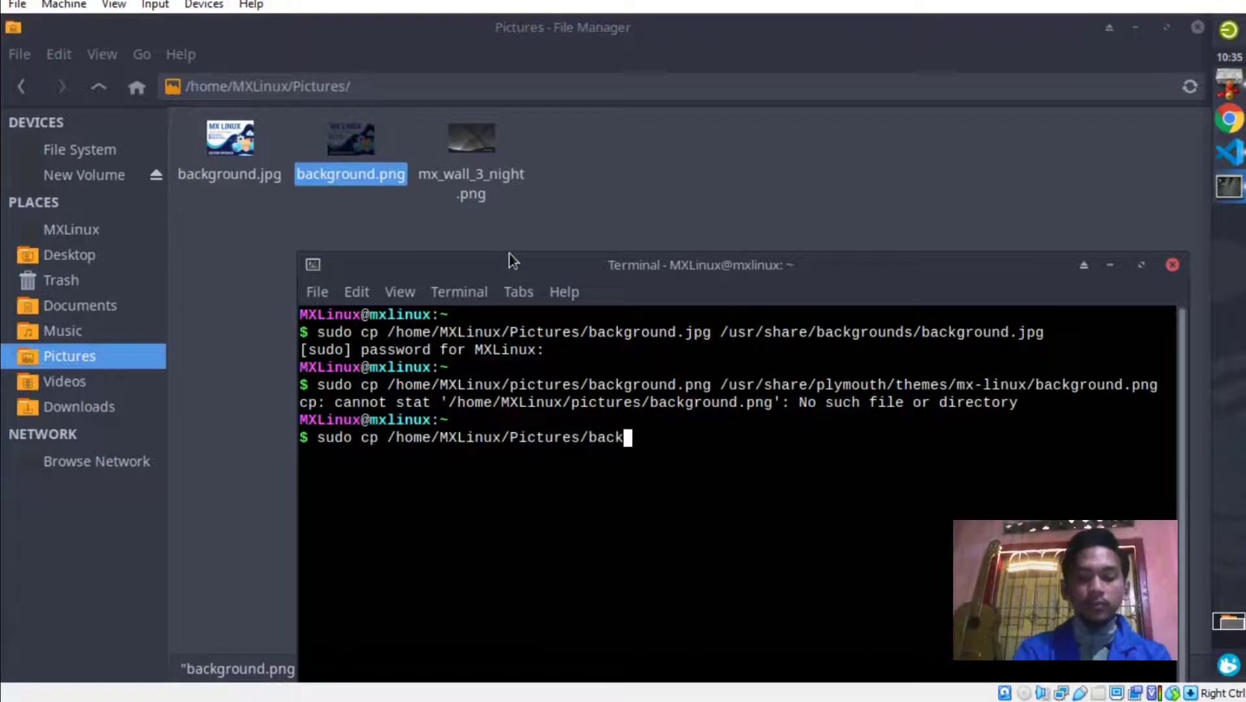
pyautogui.write('ground')
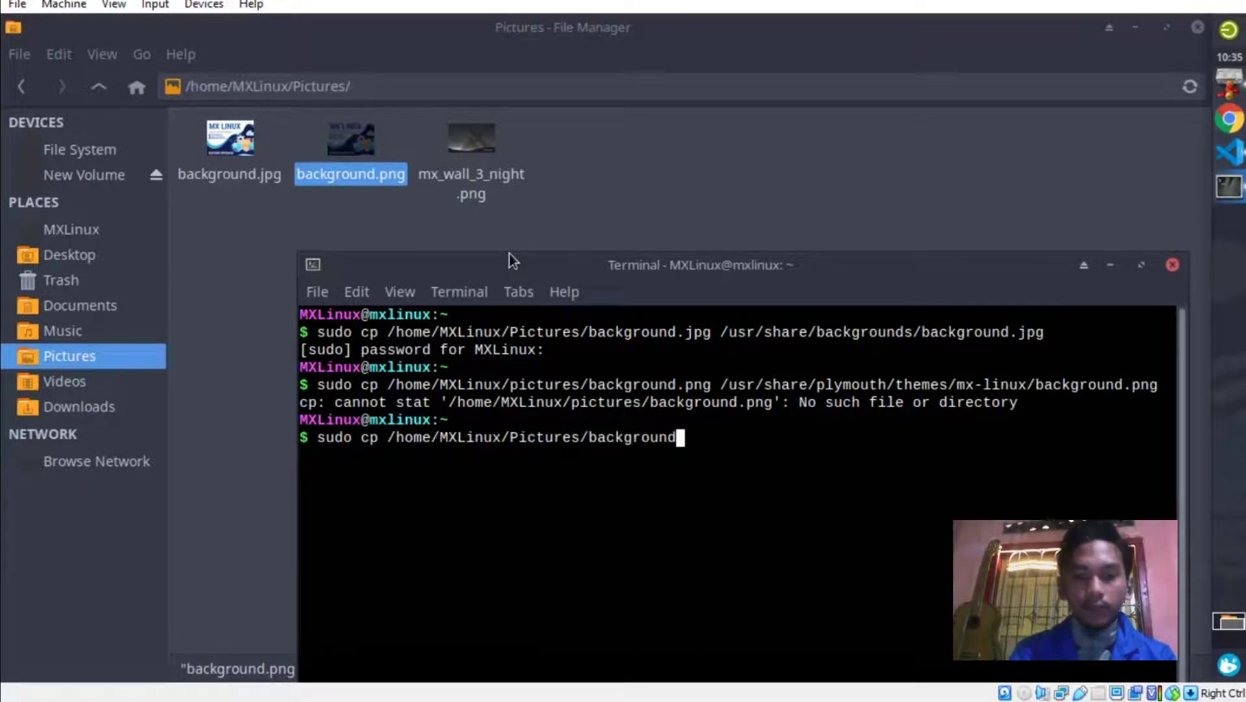
pyautogui.write('.png')
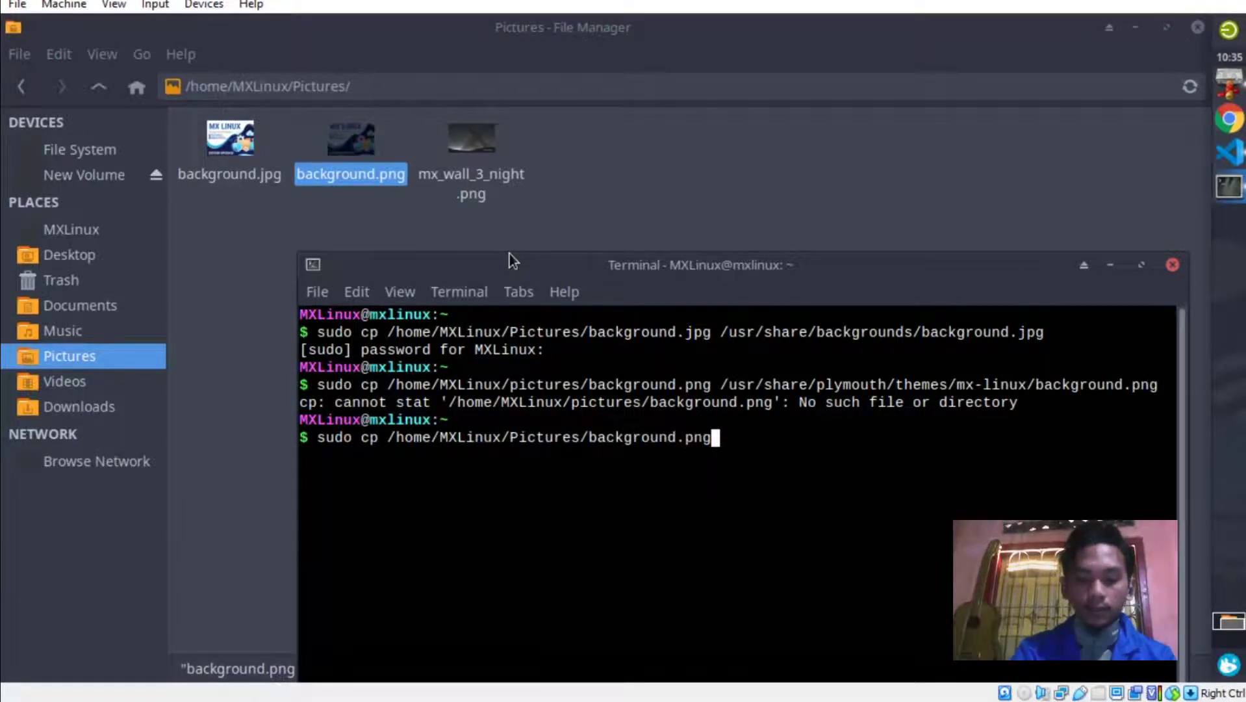
pyautogui.write(' /usr/share')
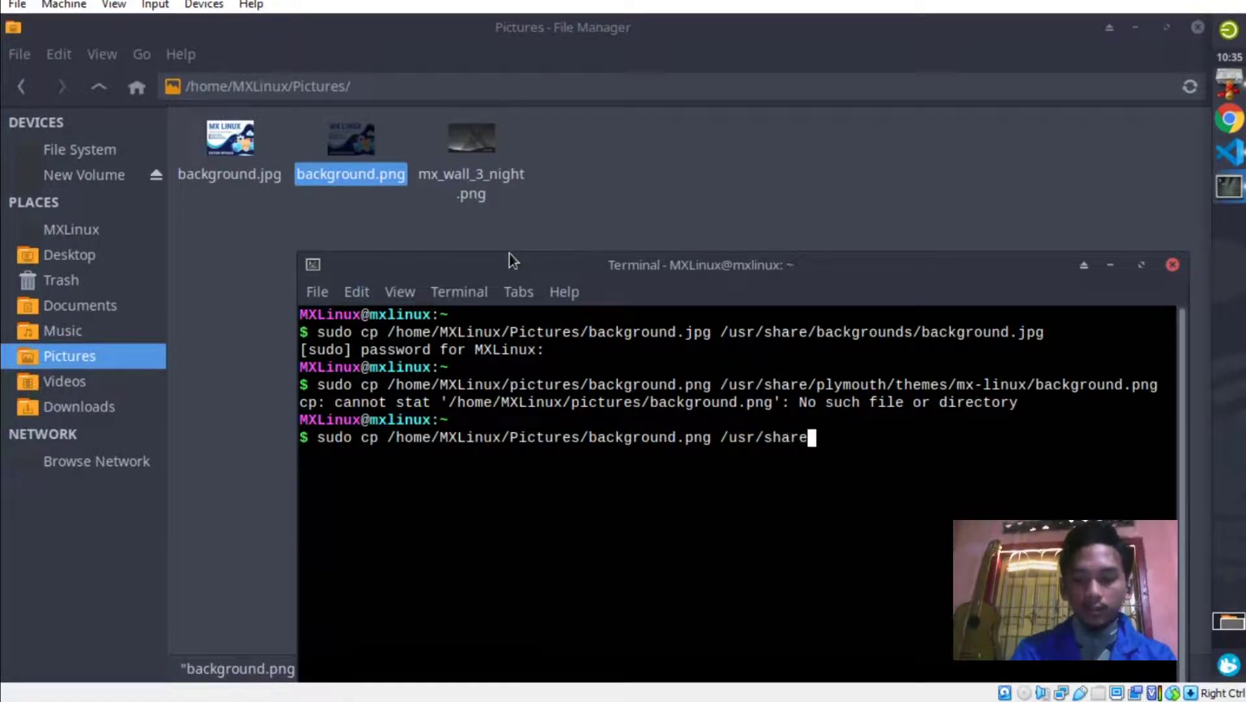
pyautogui.write('/plym')
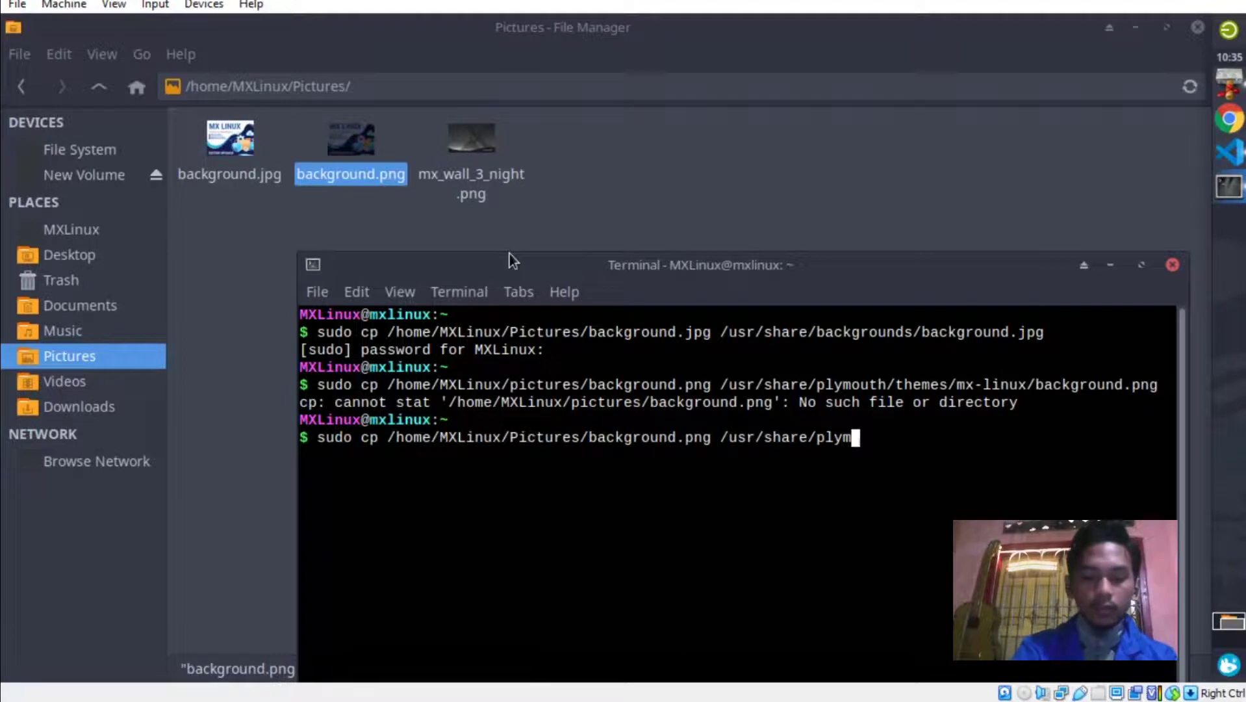
pyautogui.write('ut')
# Finish the path as /usr/share/plymouth/themes/mx-linux/background.png and run the corrected copy.
pyautogui.press('BackSpace')
pyautogui.press('BackSpace')
pyautogui.write('outh')
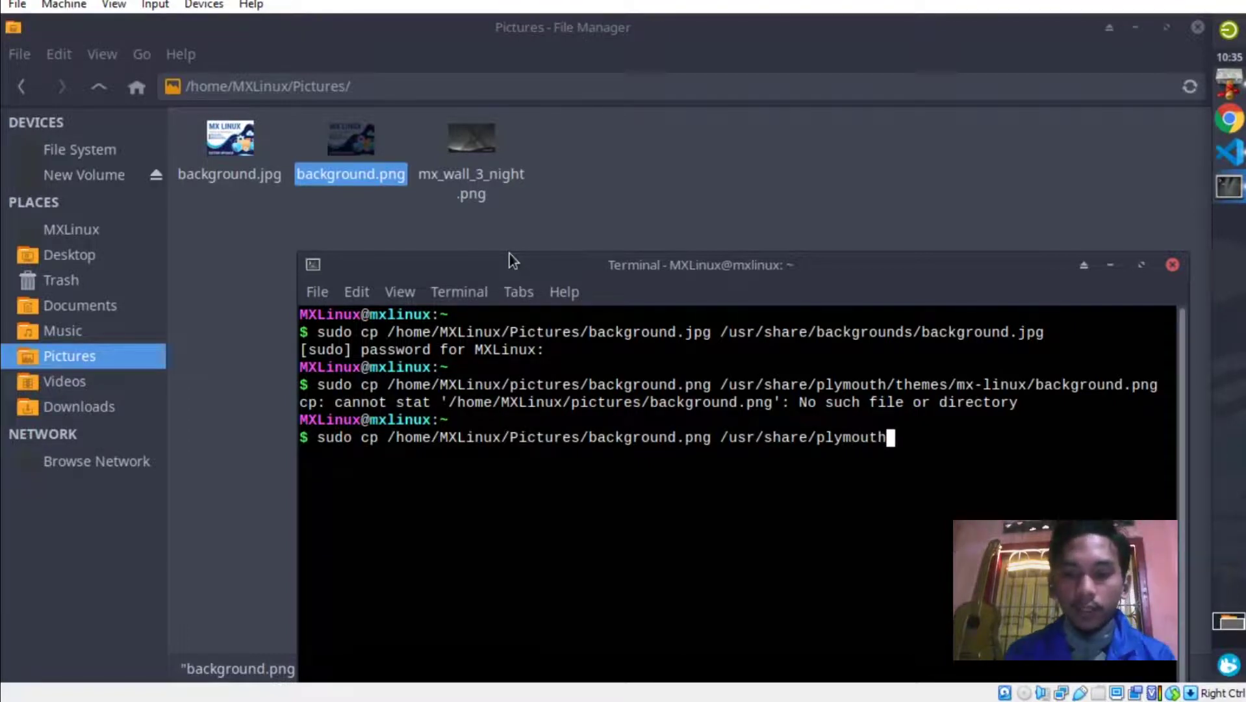
pyautogui.write('/themes')
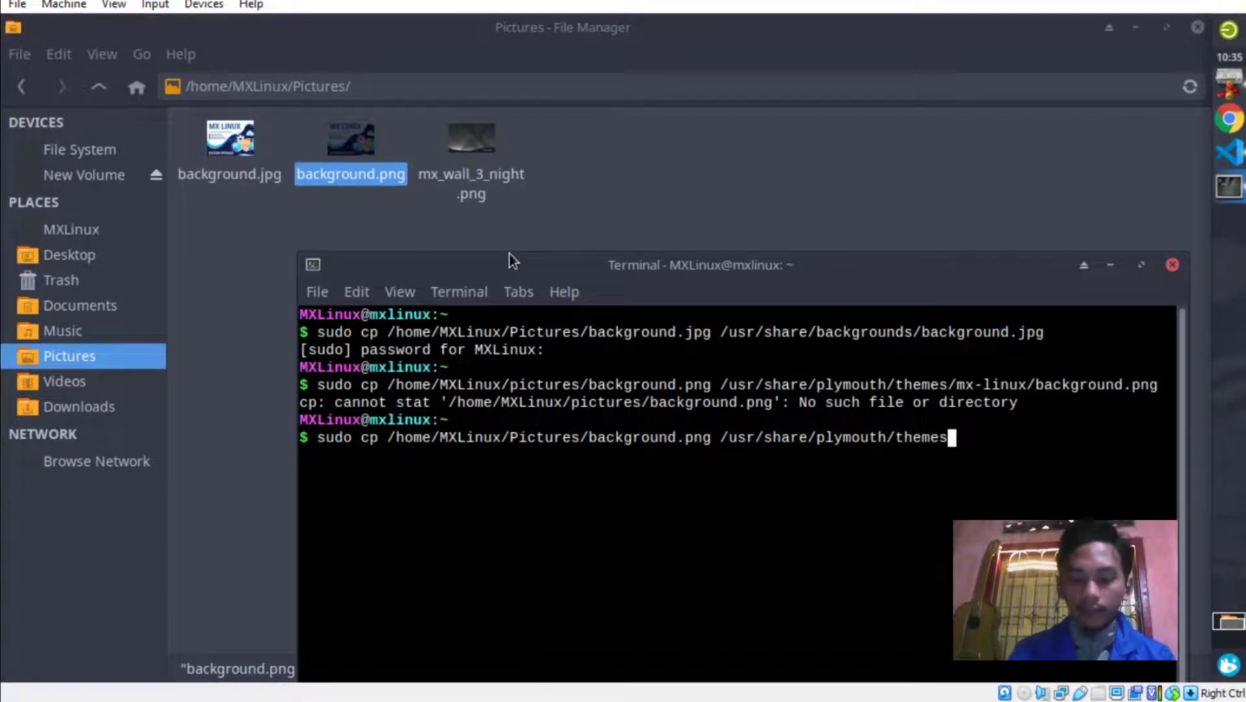
pyautogui.write('/mx-li')
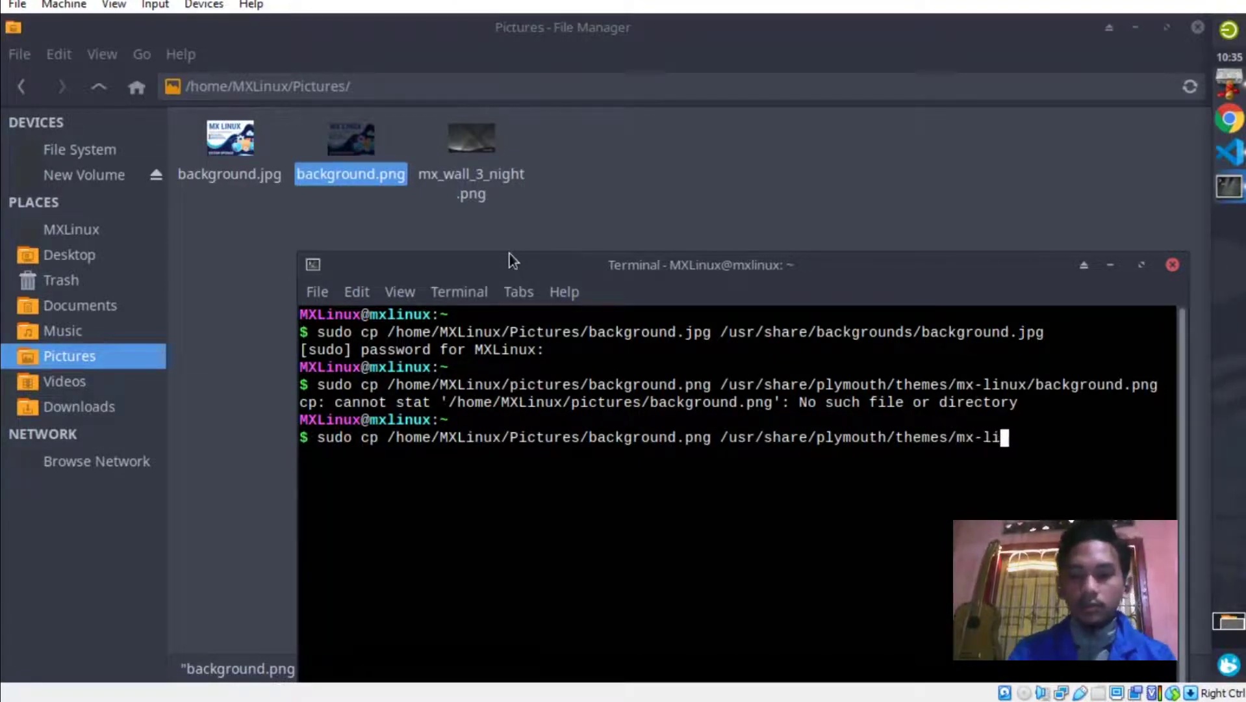
pyautogui.write('nux/bac')
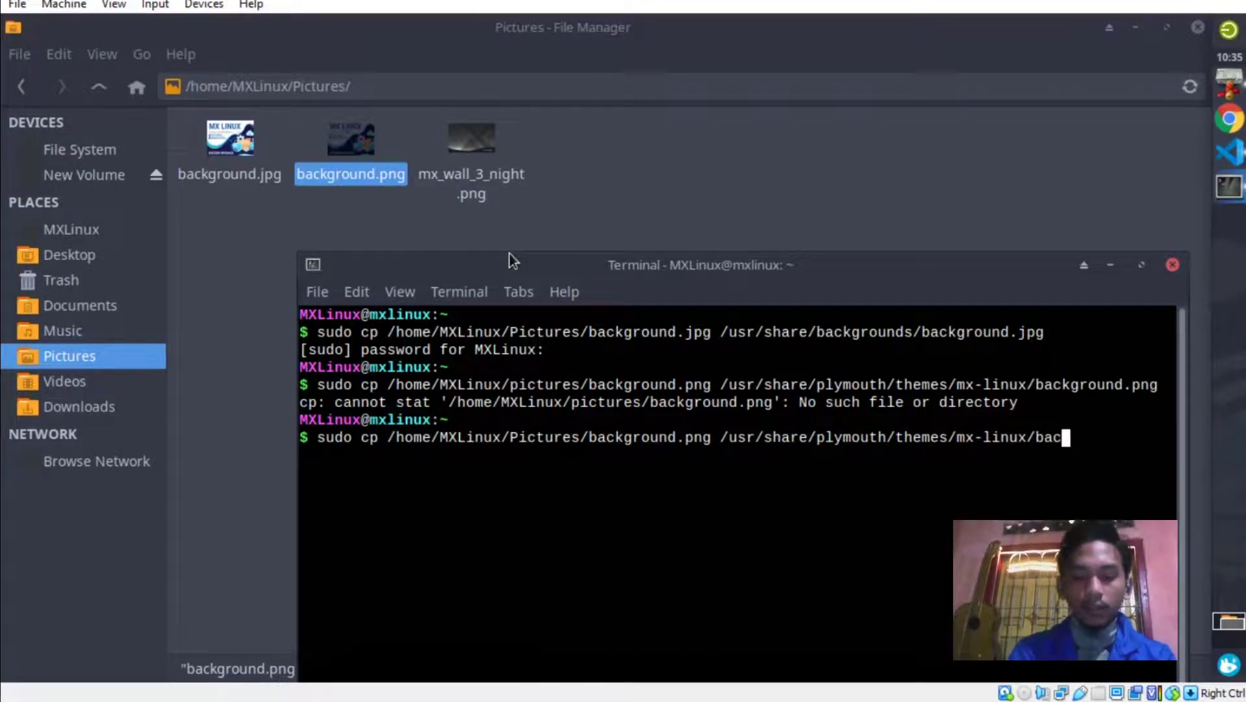
pyautogui.write('kground')
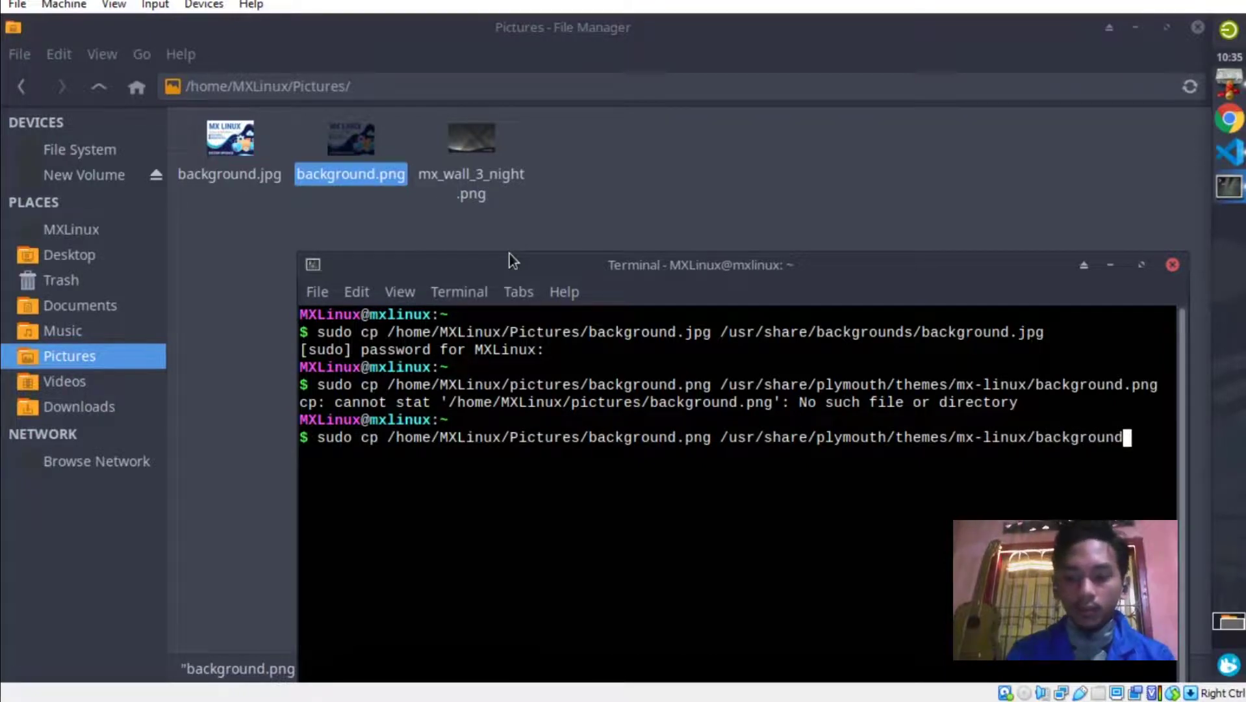
pyautogui.write('.png')
pyautogui.press('Return')
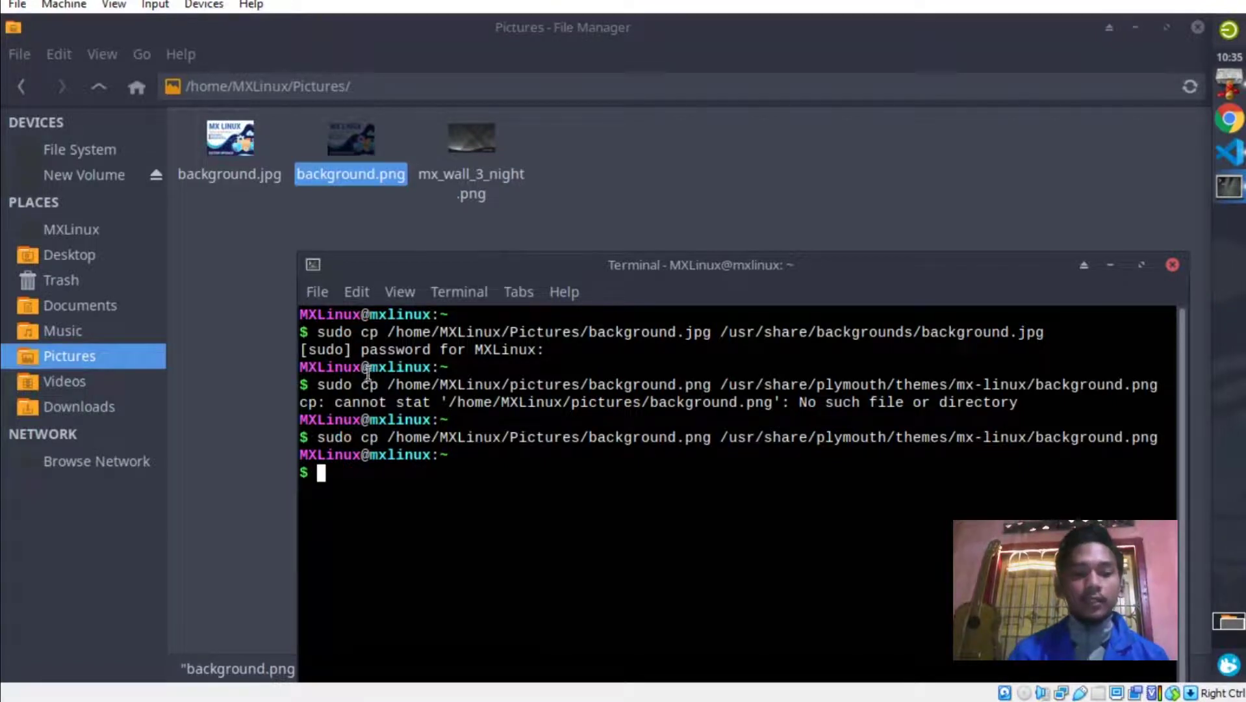
# Highlight the lowercase pictures versus capitalised Pictures paths, then move the terminal up.
pyautogui.moveTo(328, 402); pyautogui.dragTo(412, 402)
pyautogui.moveTo(511, 384); pyautogui.dragTo(521, 385)
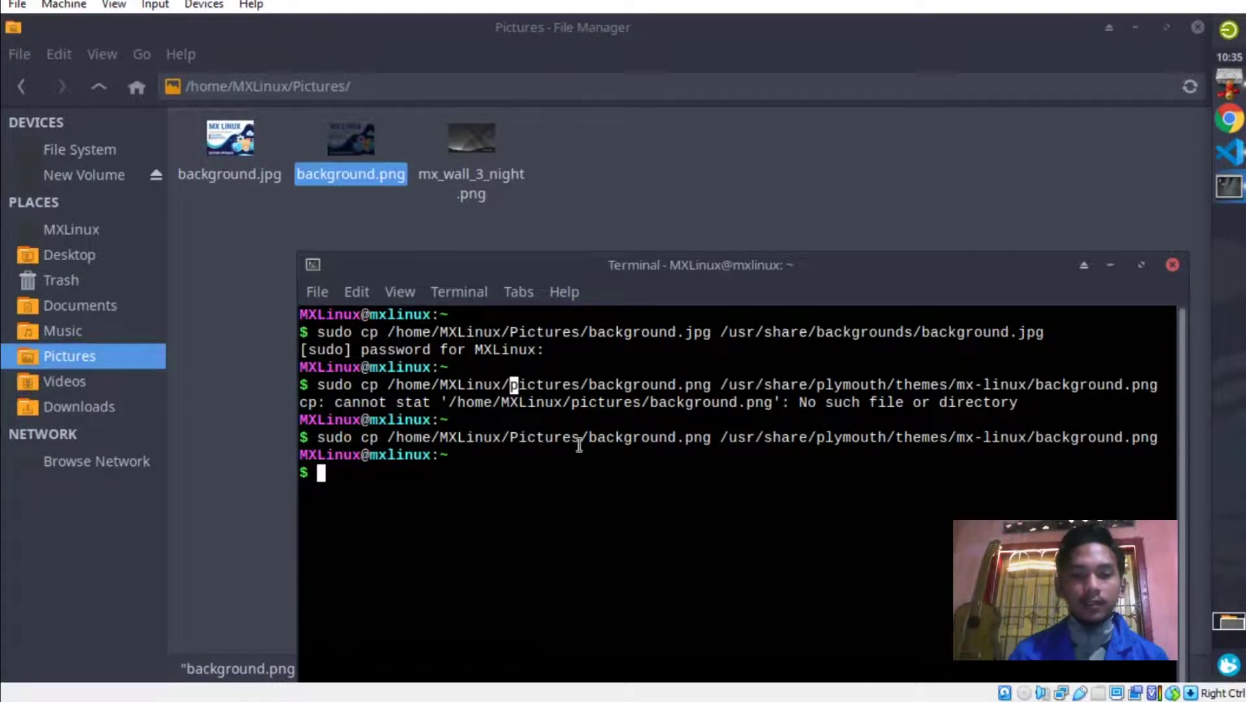
pyautogui.moveTo(511, 437); pyautogui.dragTo(512, 437)
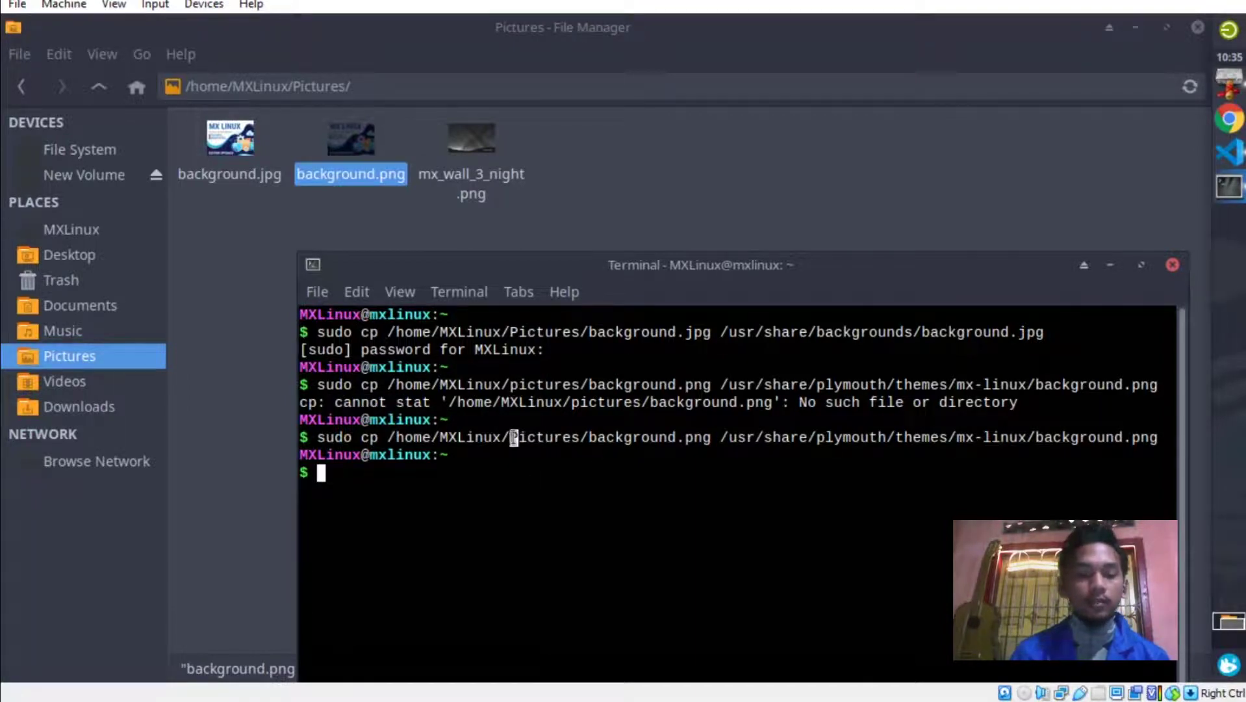
pyautogui.click(517, 473)
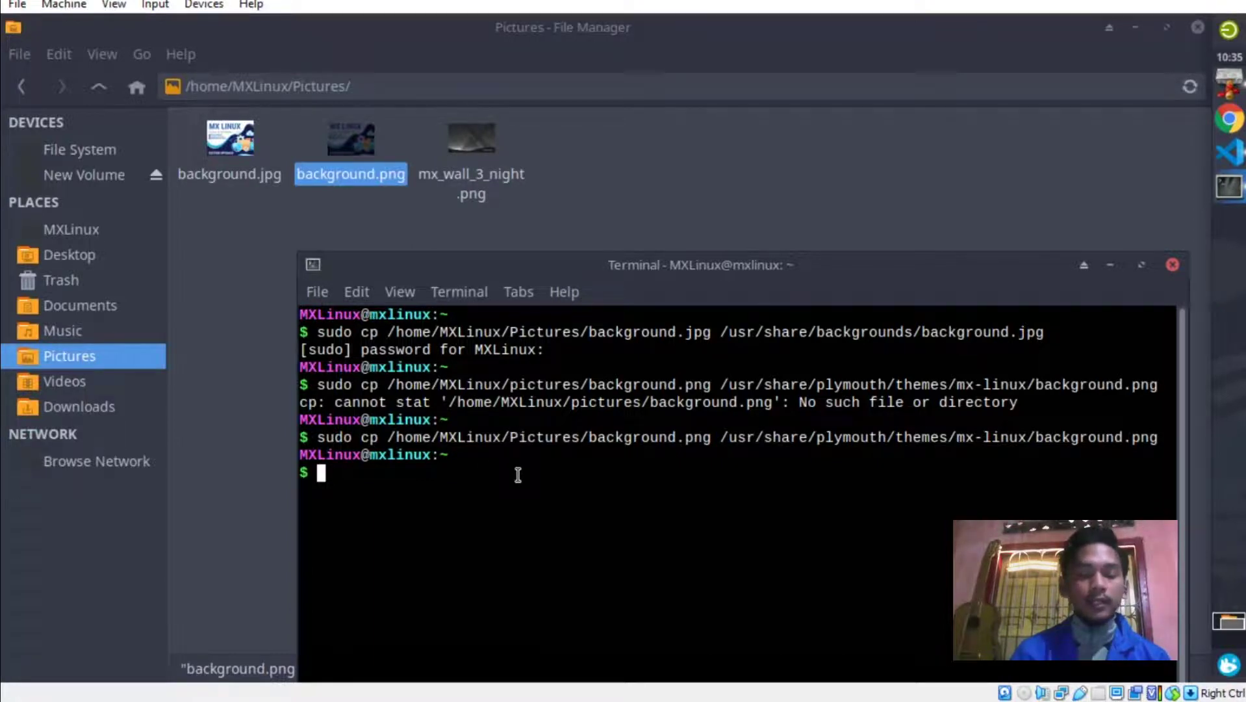
pyautogui.moveTo(579, 277); pyautogui.dragTo(564, 204)
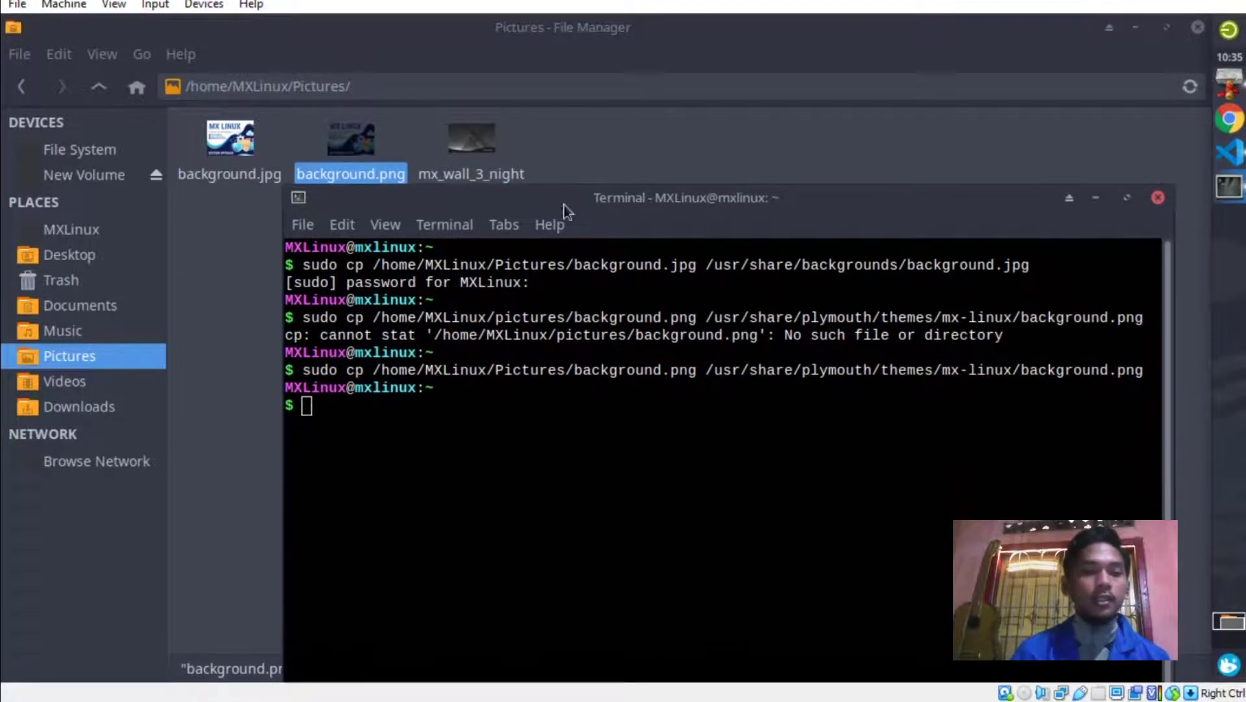
# Browse from the file system root to /usr/share/plymouth/themes/mx-linux in the file manager.
pyautogui.click(97, 145)
pyautogui.doubleClick(837, 228)
pyautogui.doubleClick(935, 143)
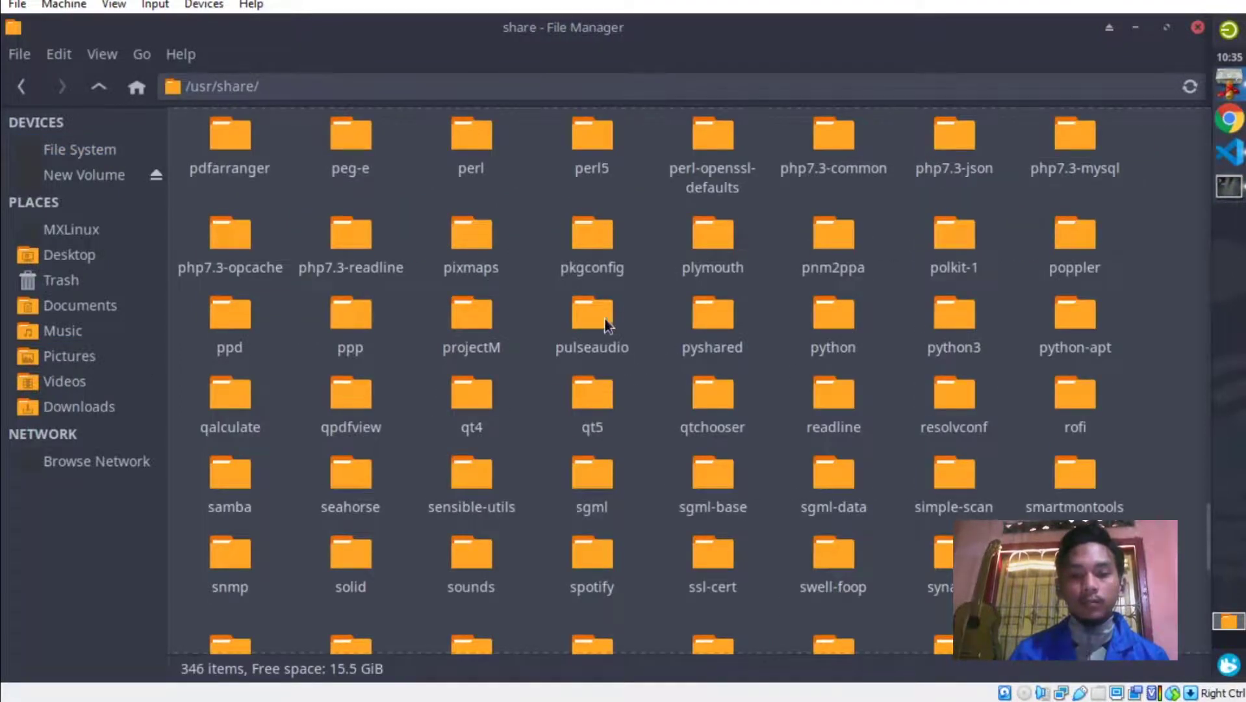
pyautogui.doubleClick(717, 248)
pyautogui.doubleClick(234, 148)
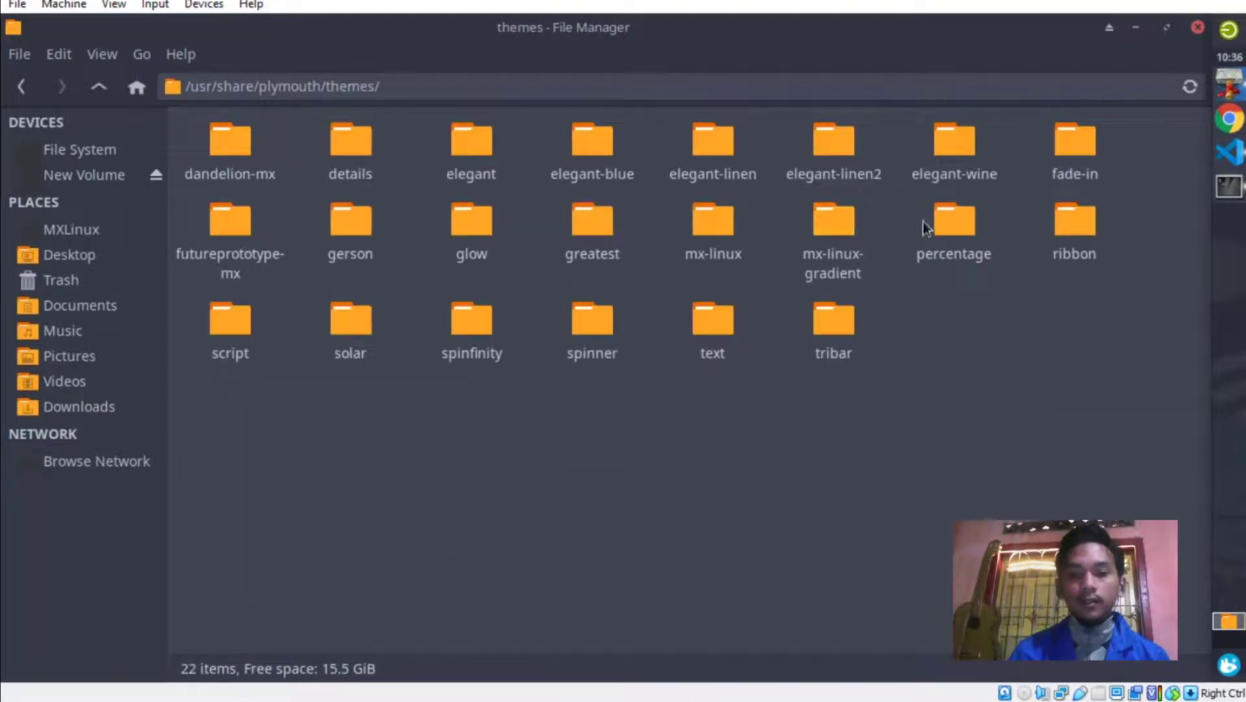
pyautogui.doubleClick(713, 219)
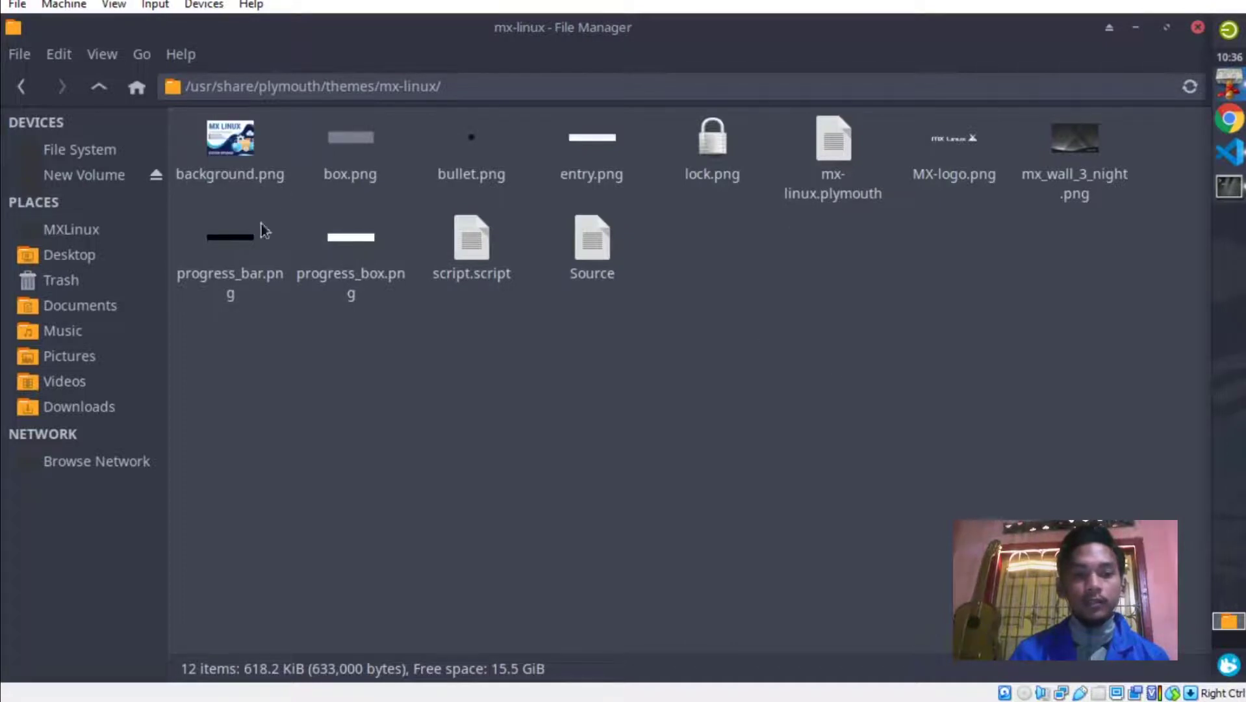
# Compare the sizes of background.png and mx_wall_3_night.png, then return to the terminal.
pyautogui.click(267, 164)
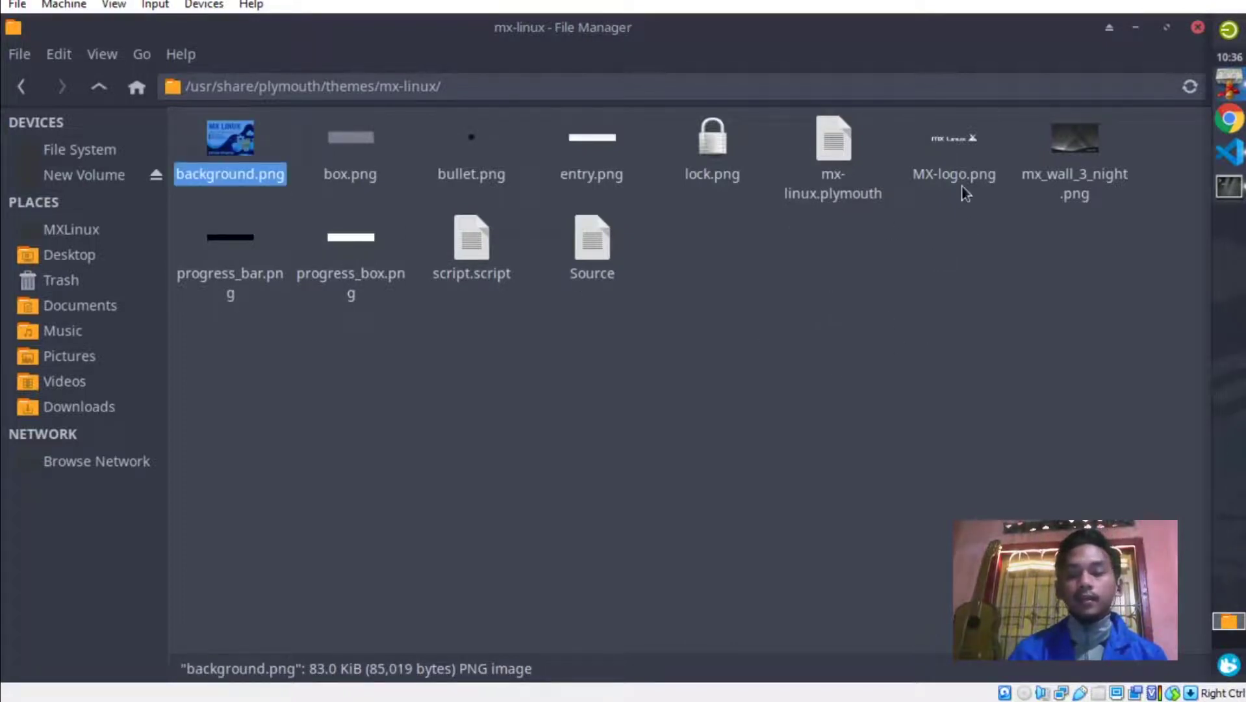
pyautogui.click(1066, 147)
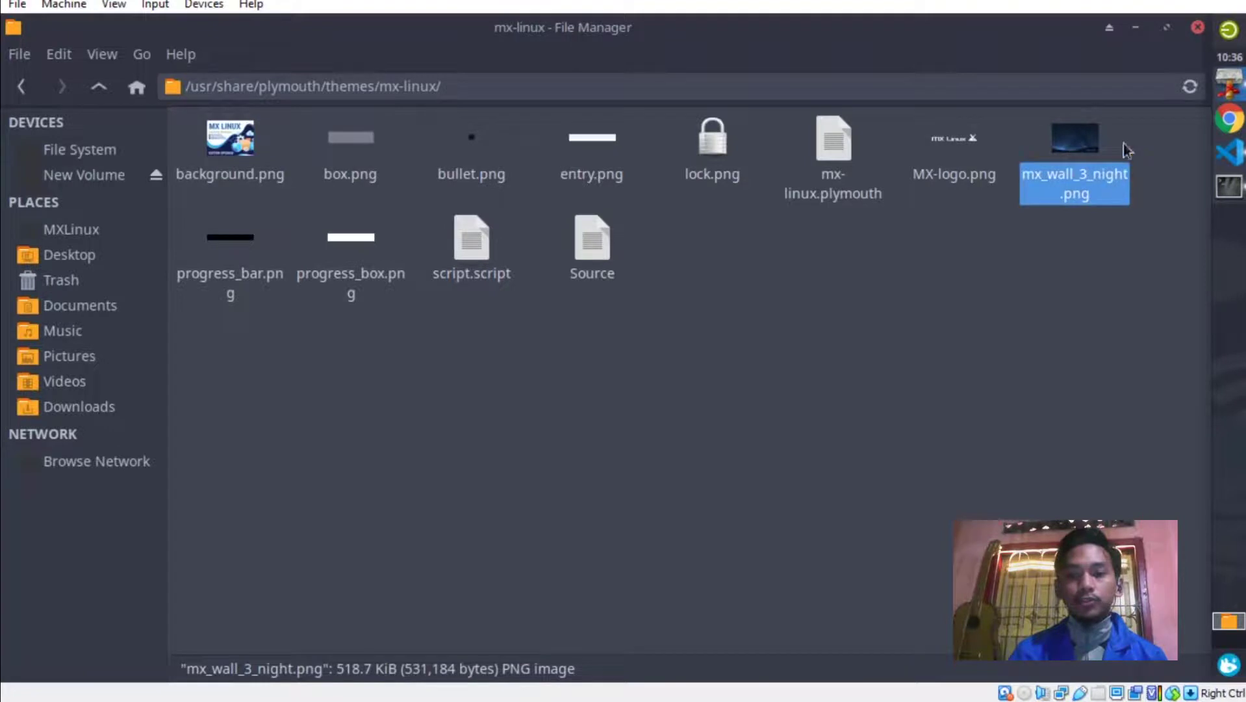
pyautogui.click(210, 181)
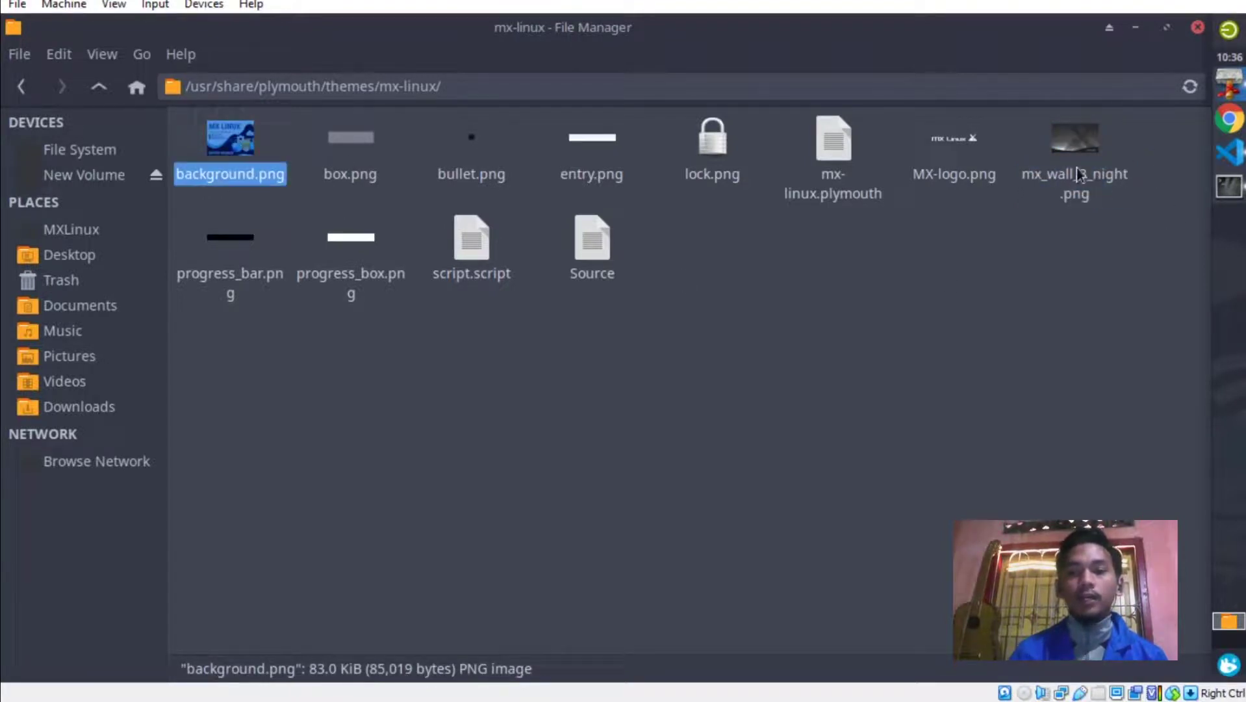
pyautogui.click(1074, 137)
pyautogui.moveTo(1227, 187)
pyautogui.click(1078, 240)
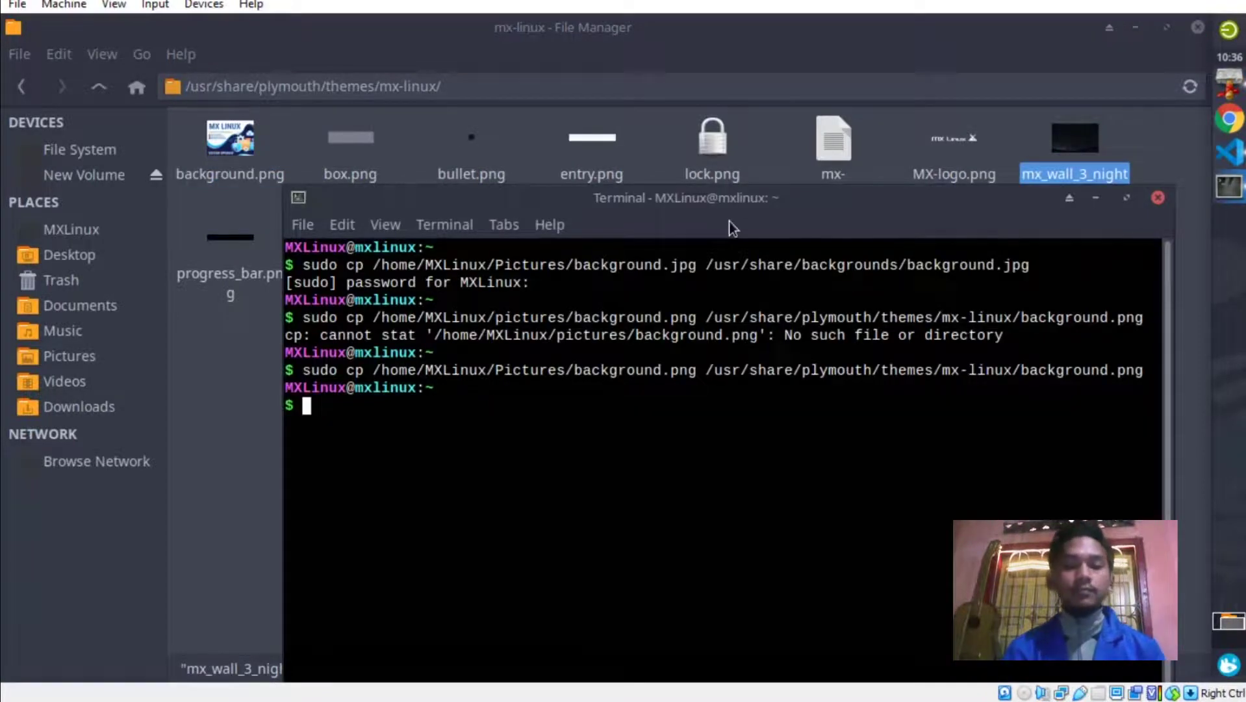
# Change the terminal directory through usr, share, plymouth and themes into mx-linux.
pyautogui.moveTo(731, 198); pyautogui.dragTo(739, 214)
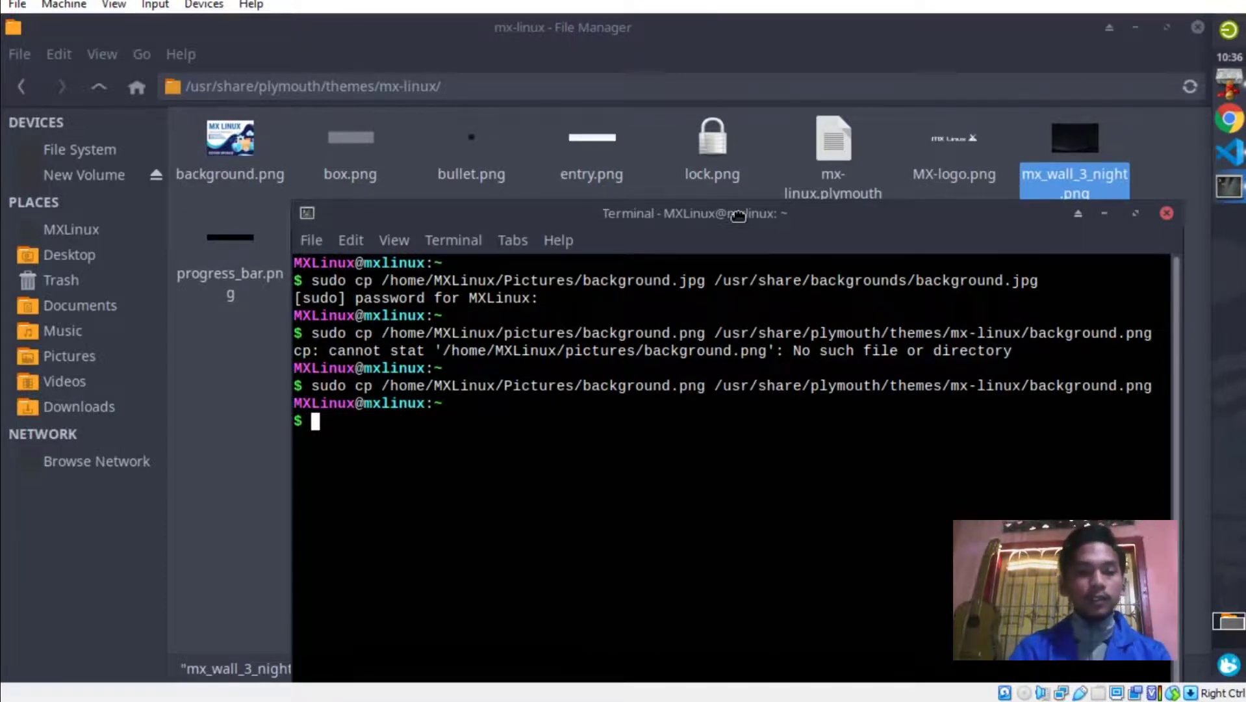
pyautogui.write('cd /usr')
pyautogui.press('Return')
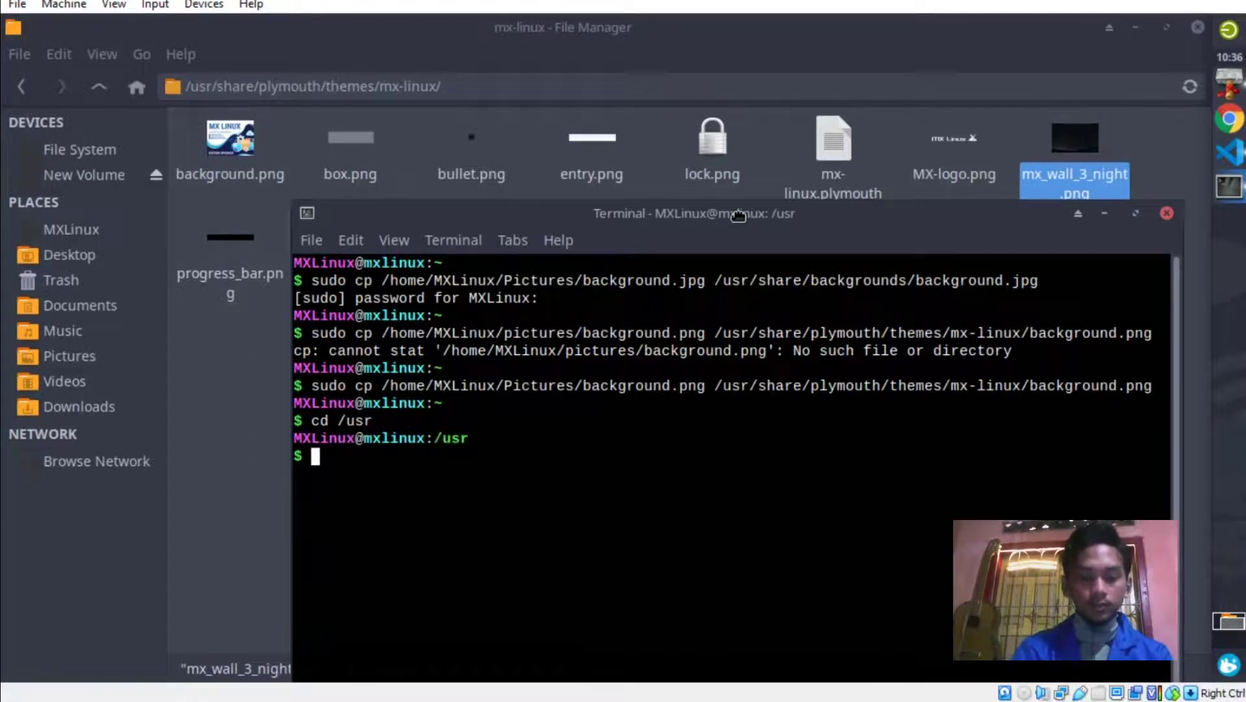
pyautogui.write('cd share')
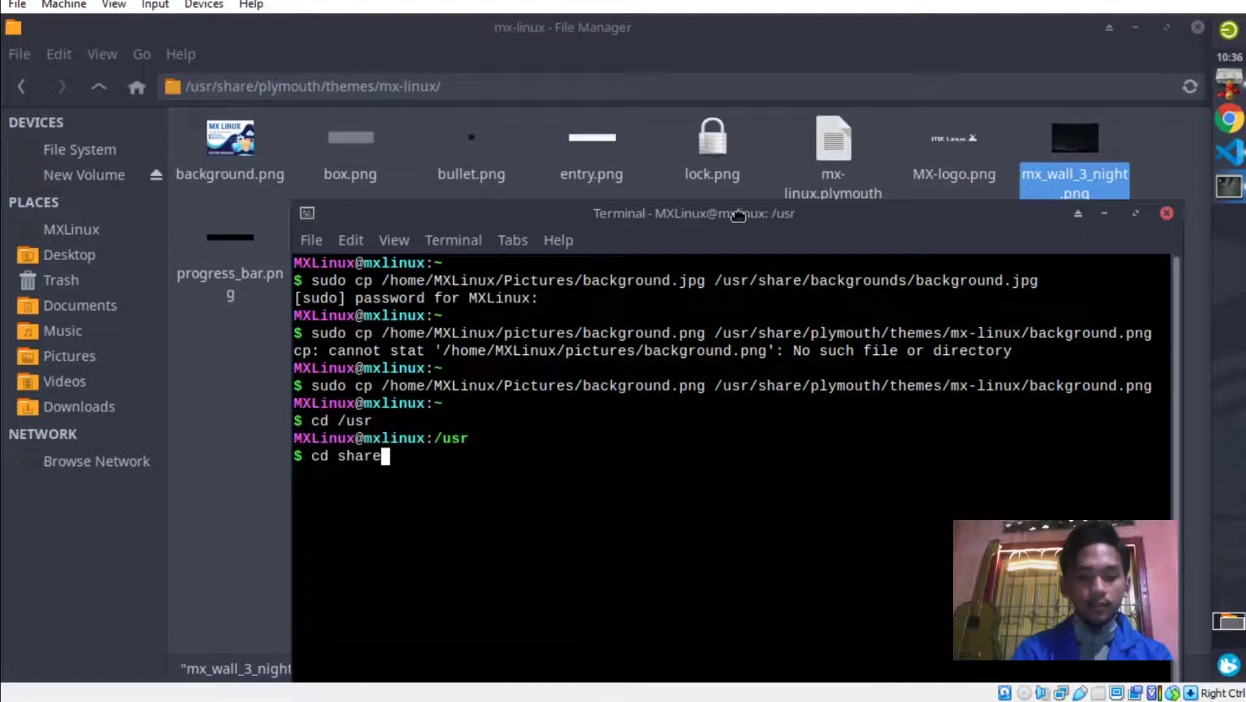
pyautogui.press('Return')
pyautogui.write('cd ')
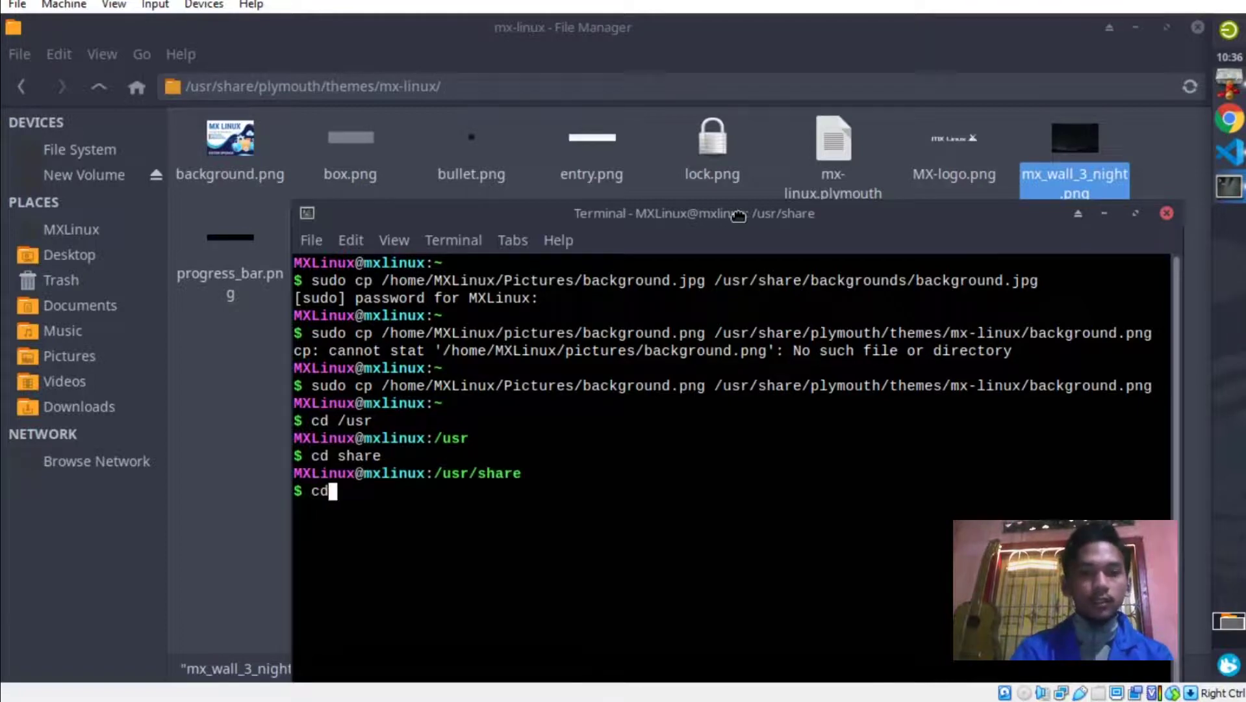
pyautogui.write('plymouth')
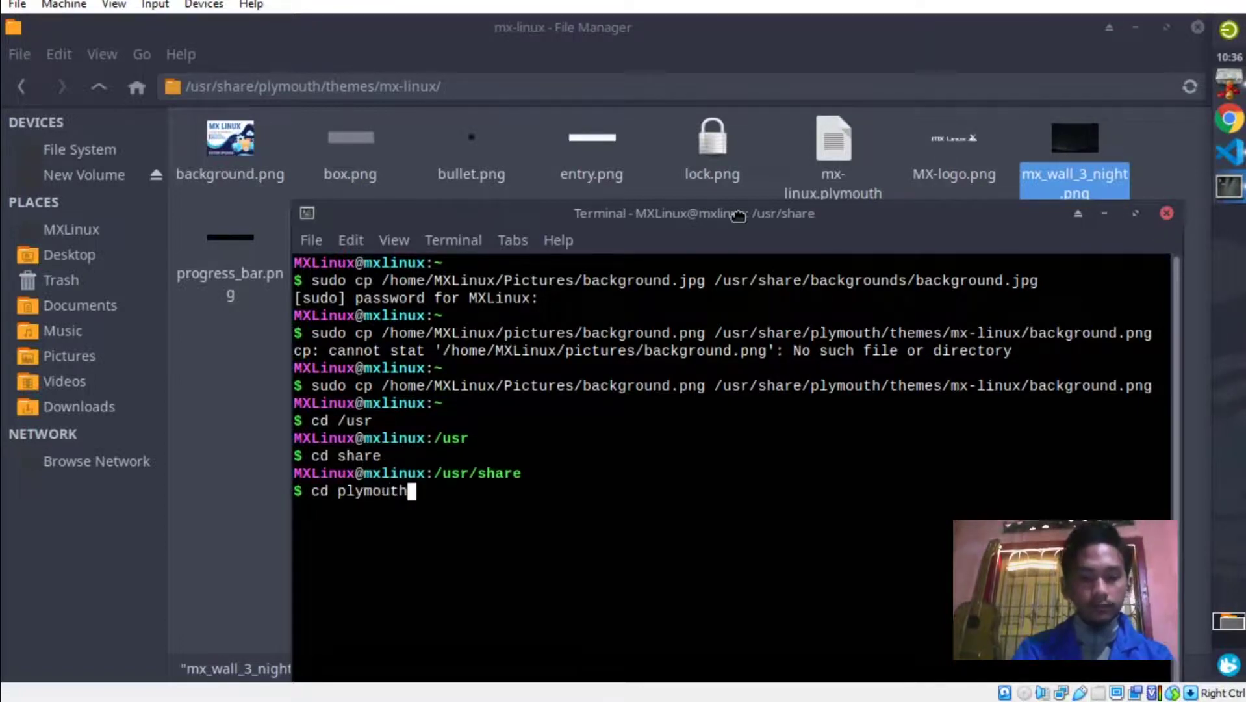
pyautogui.press('Return')
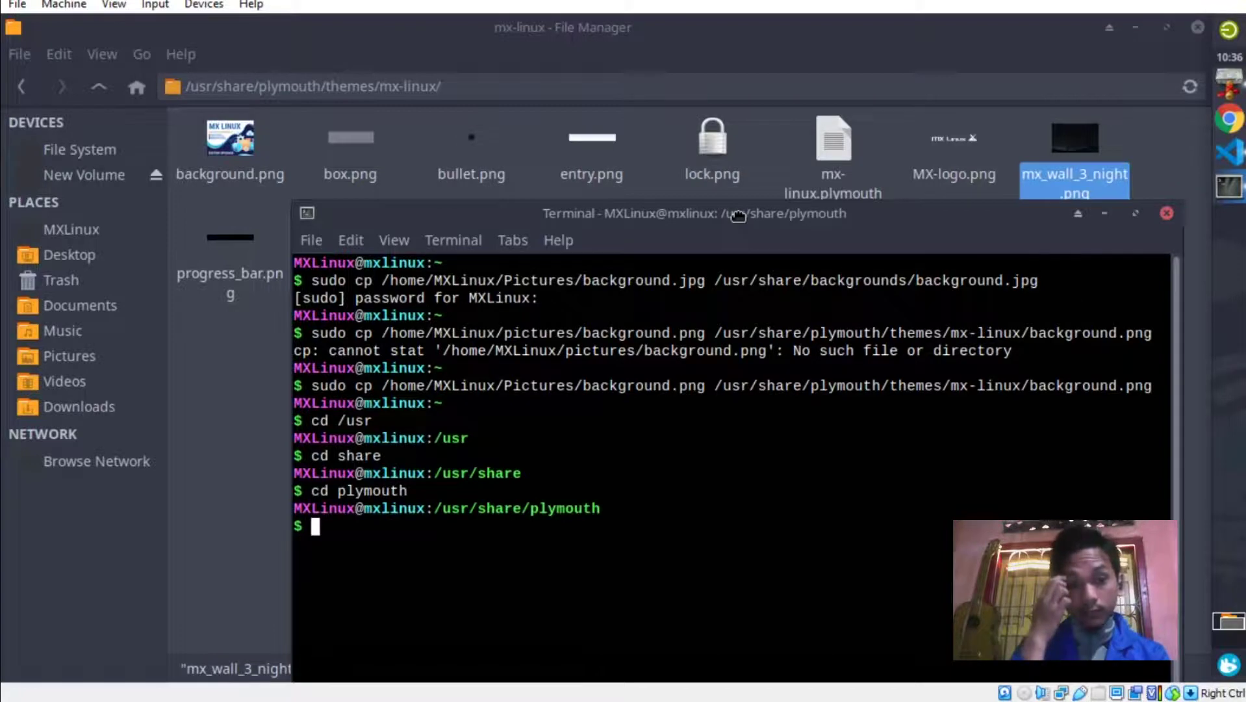
pyautogui.write('cd theme')
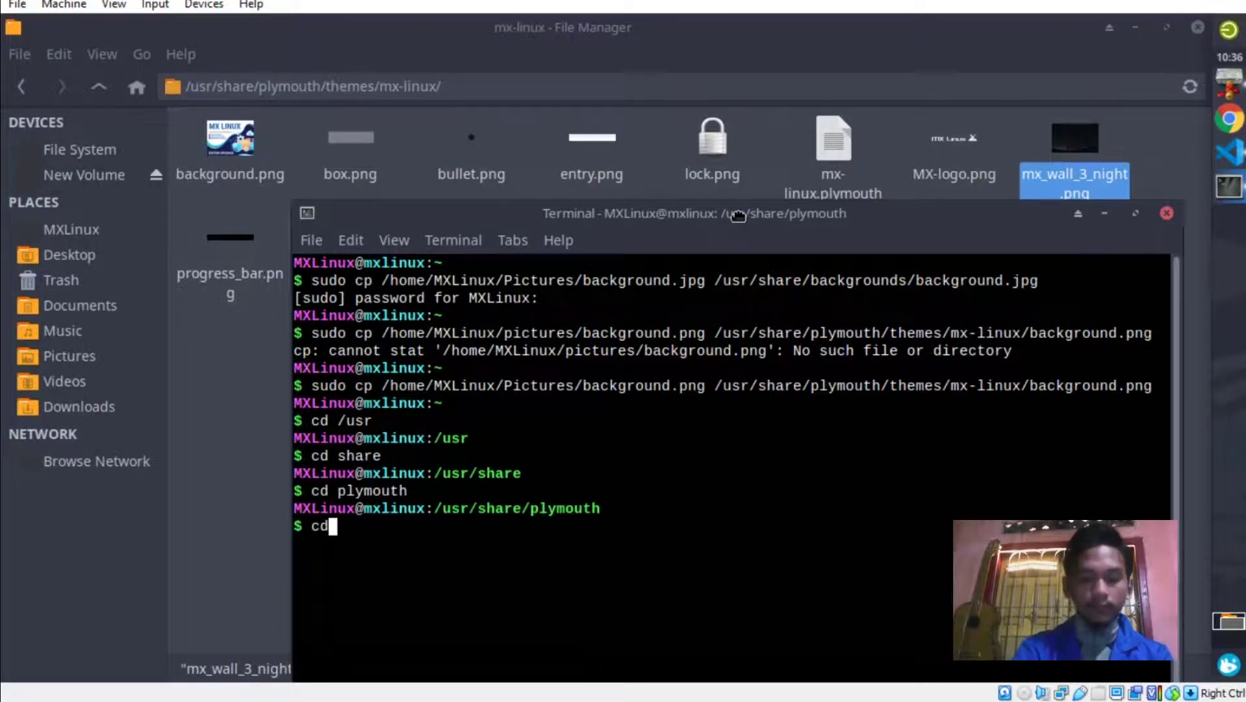
pyautogui.write('s')
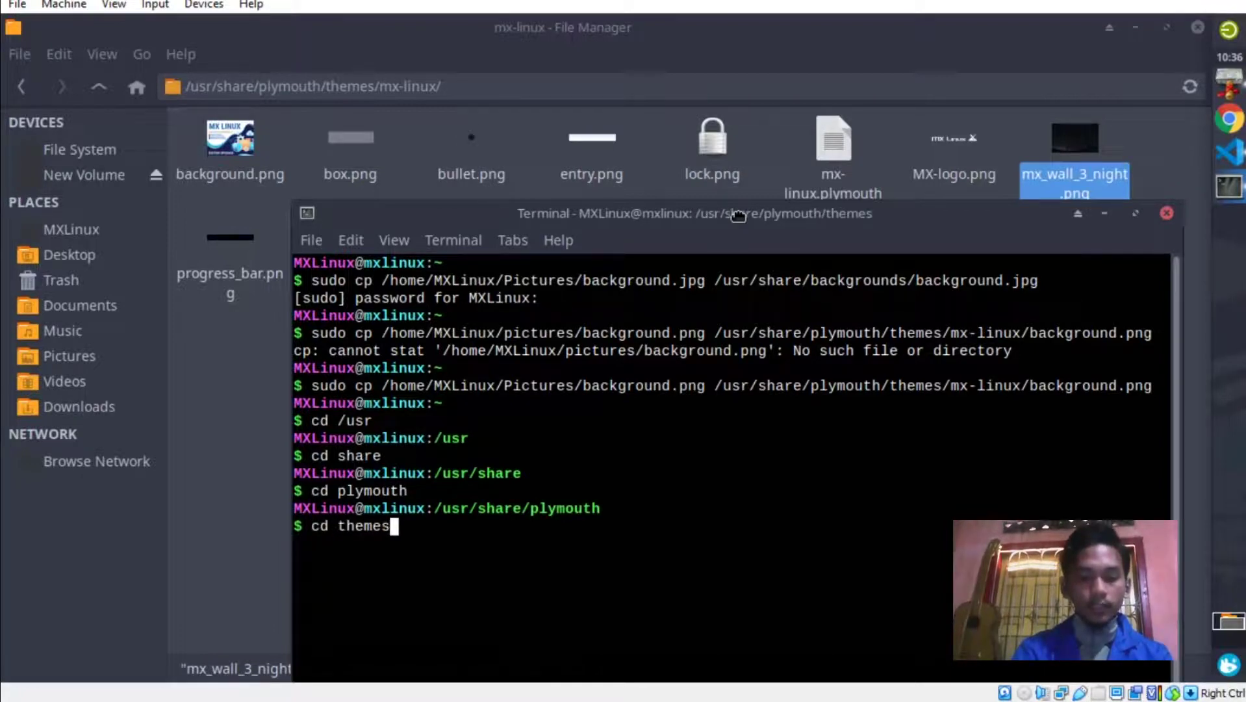
pyautogui.press('Return')
pyautogui.write('cd m')
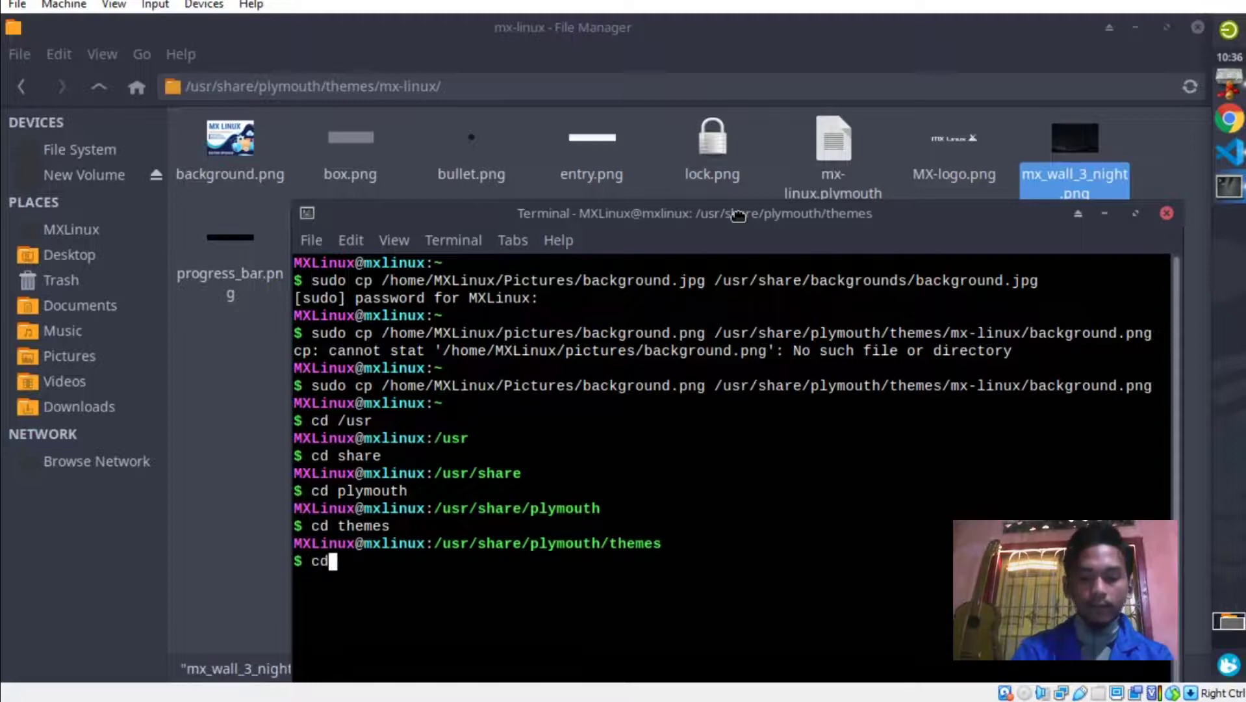
pyautogui.write('x-linux')
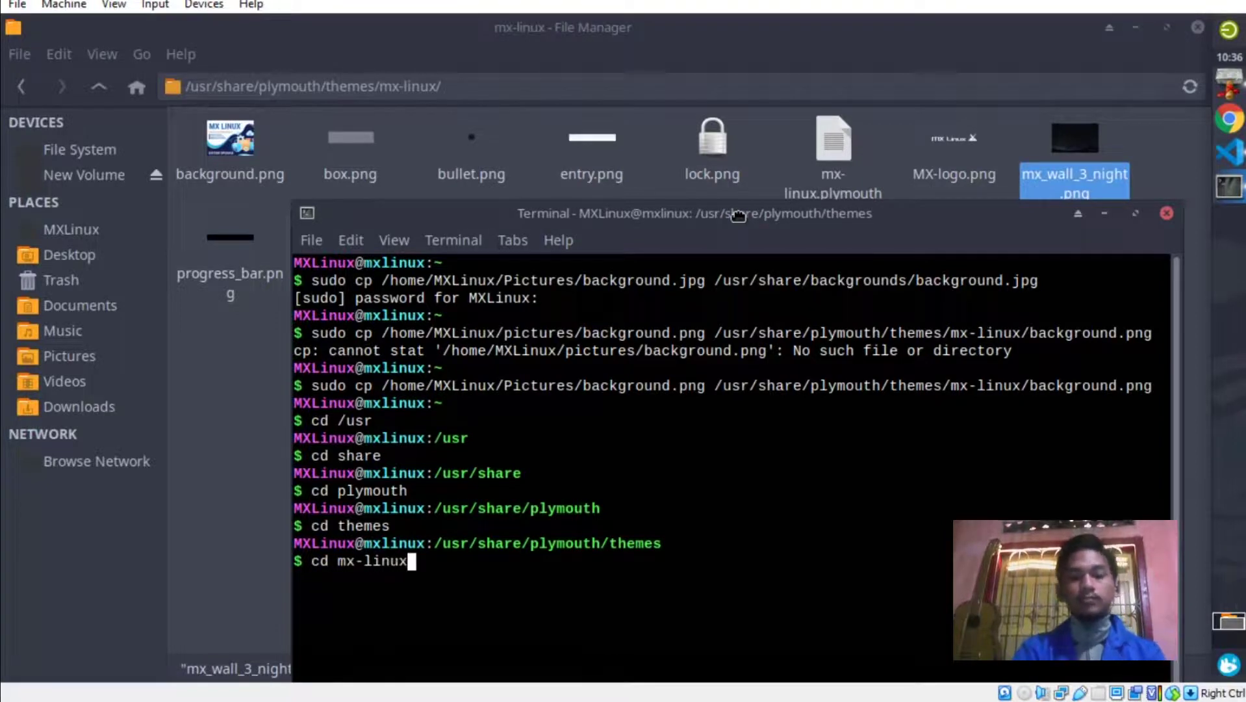
pyautogui.press('Return')
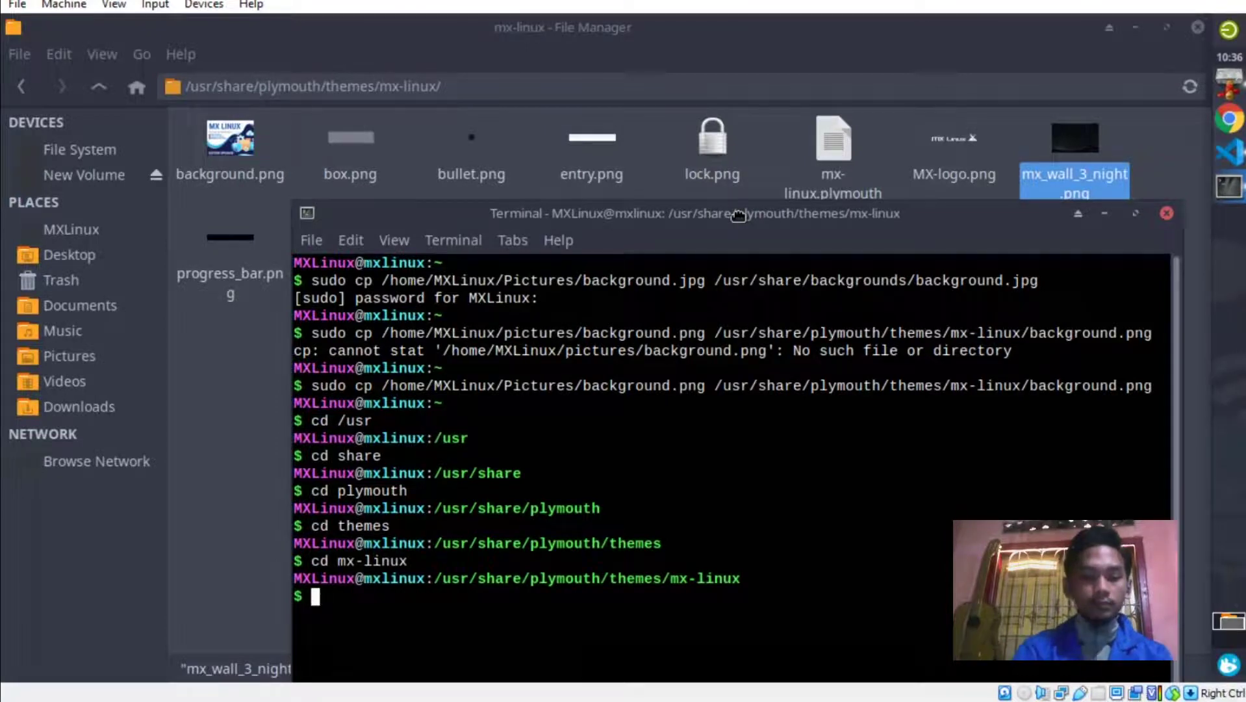
# Delete mx_wall_3_night.png with sudo rm, copy that file name, and move the terminal aside.
pyautogui.write('sudo')
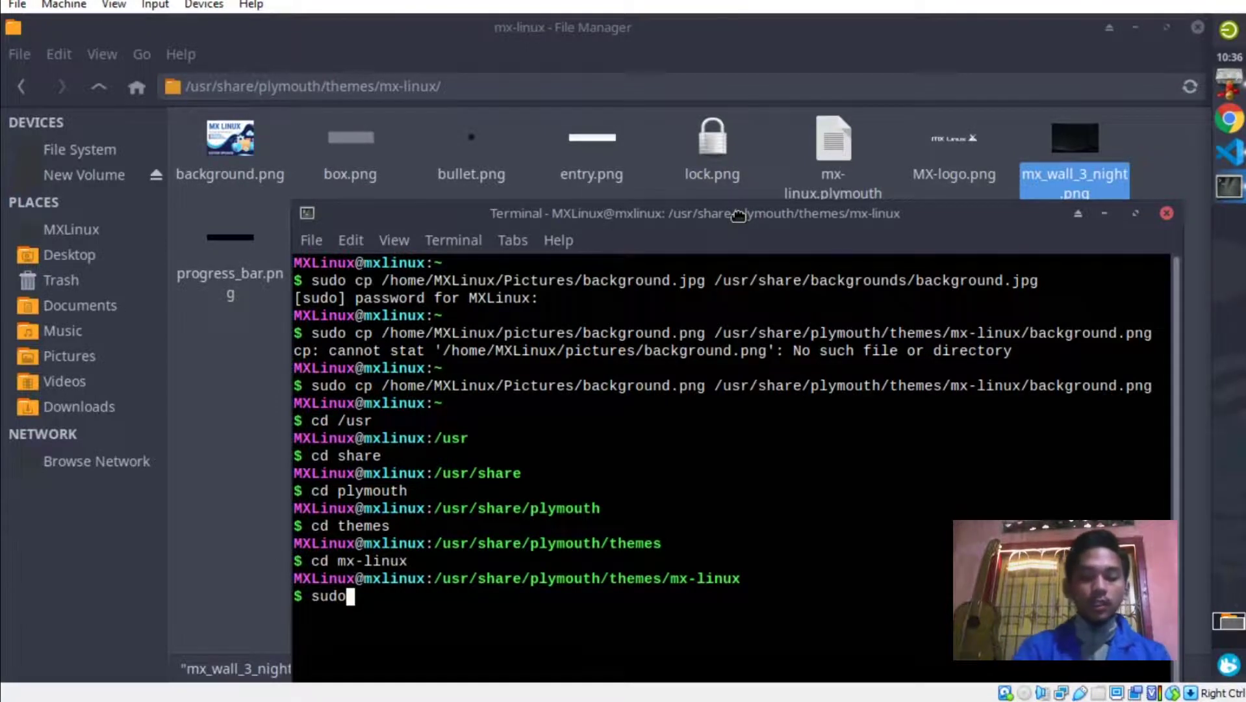
pyautogui.write(' rm')
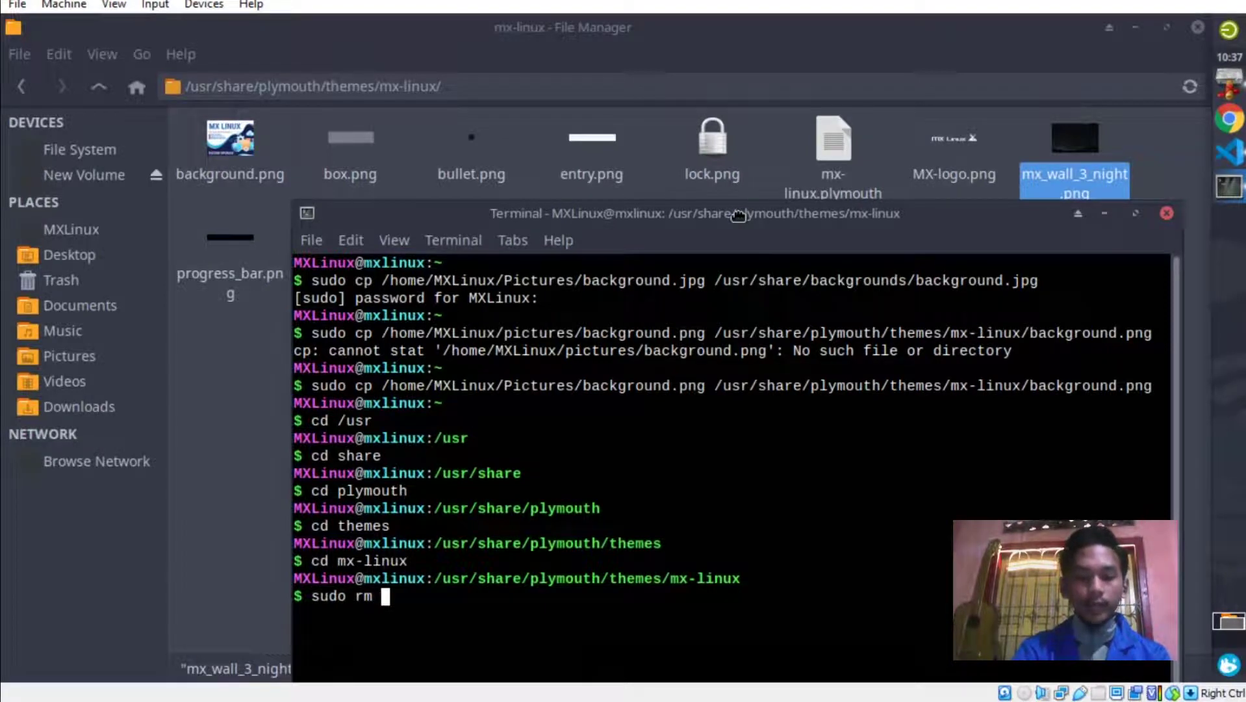
pyautogui.write(' mx_wall')
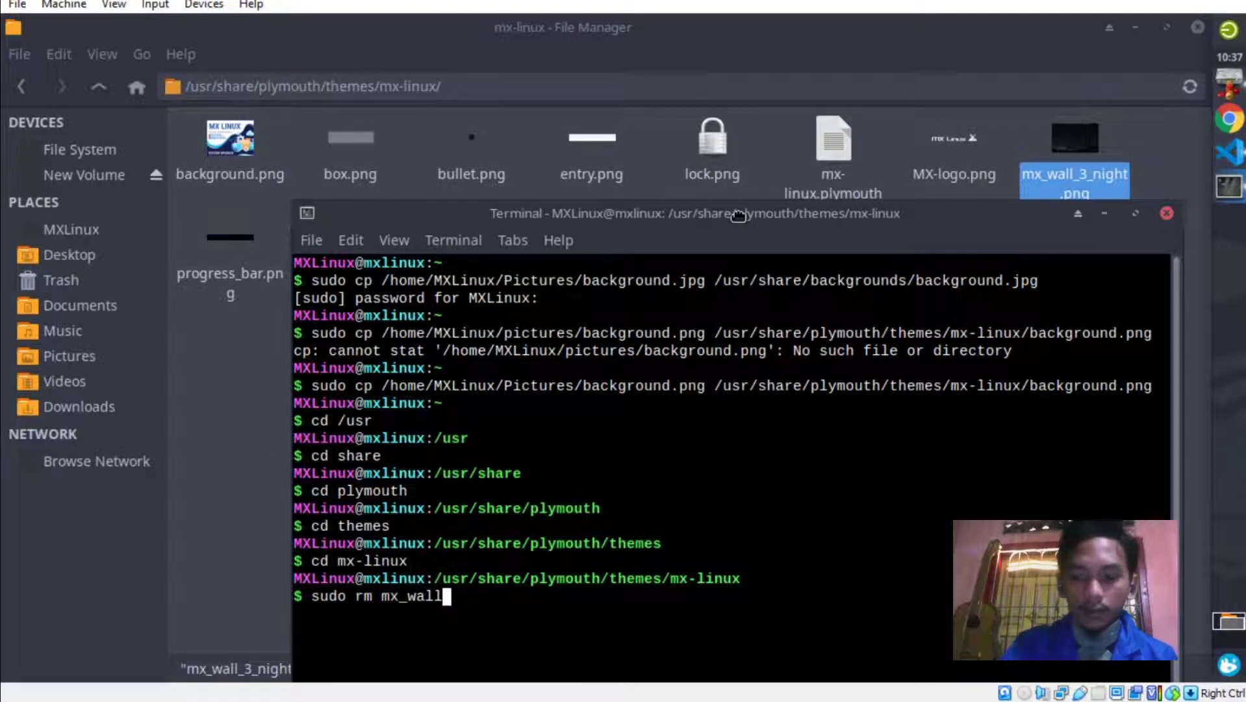
pyautogui.write('_')
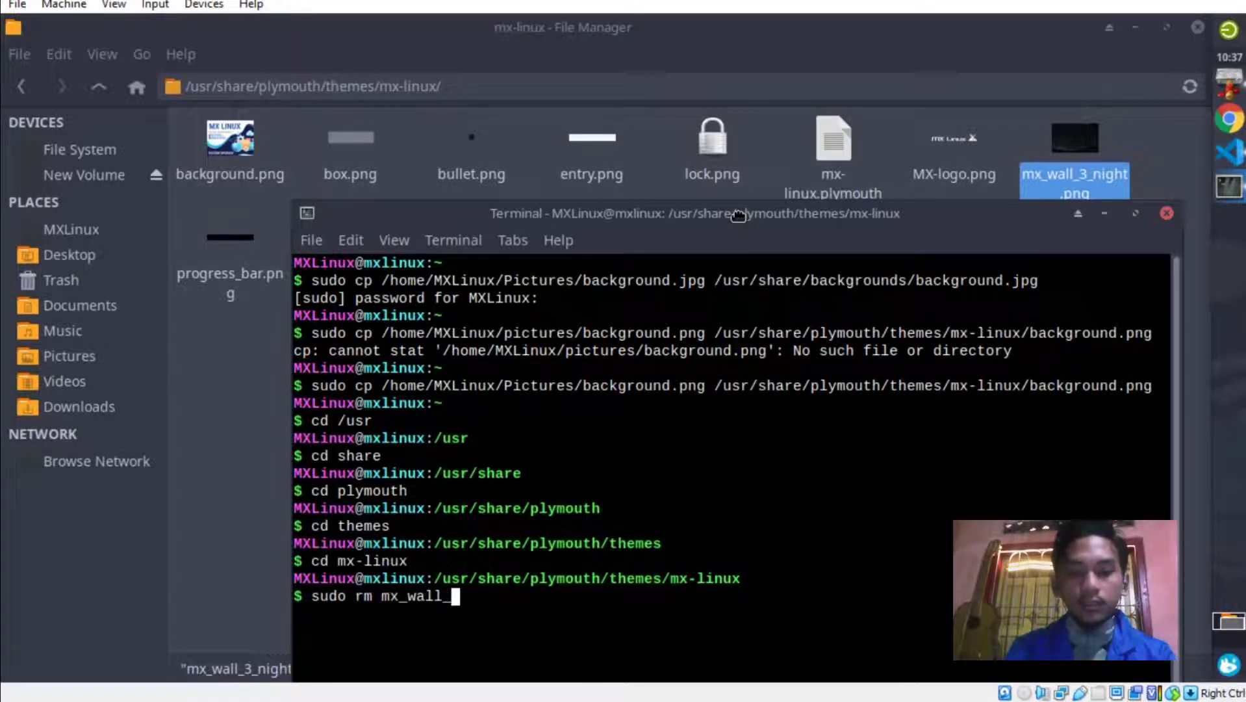
pyautogui.write('3')
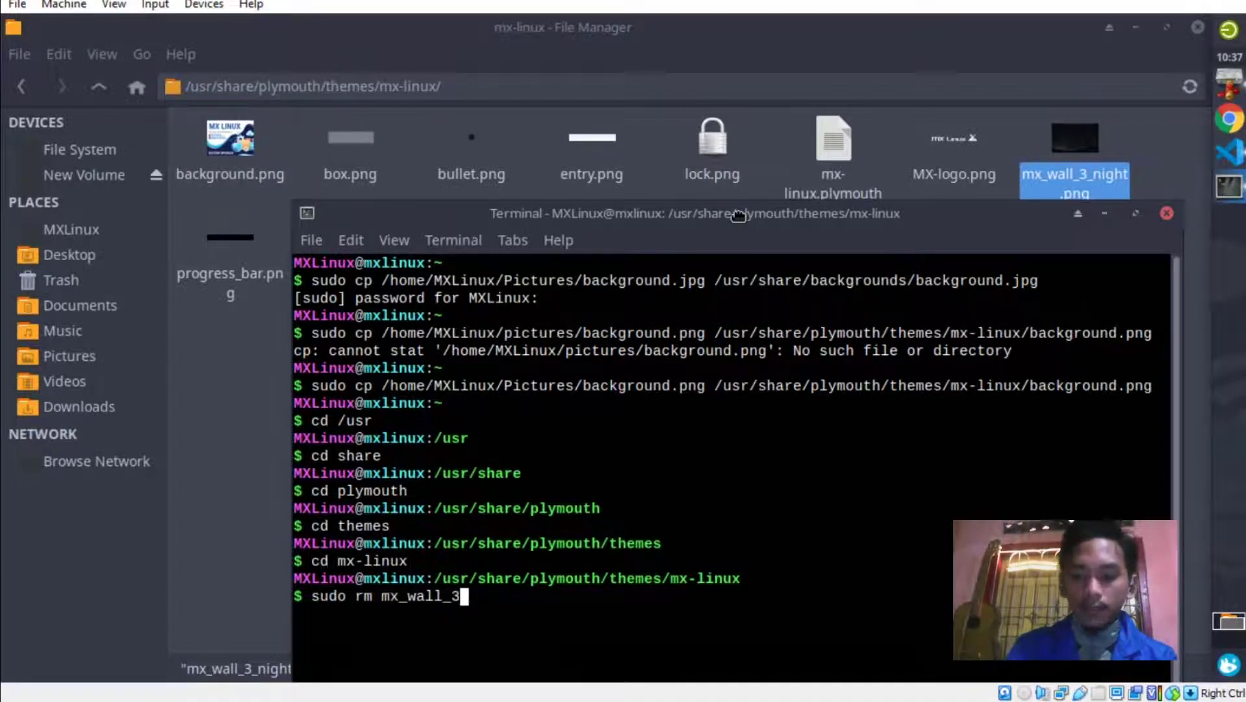
pyautogui.write('_nig')
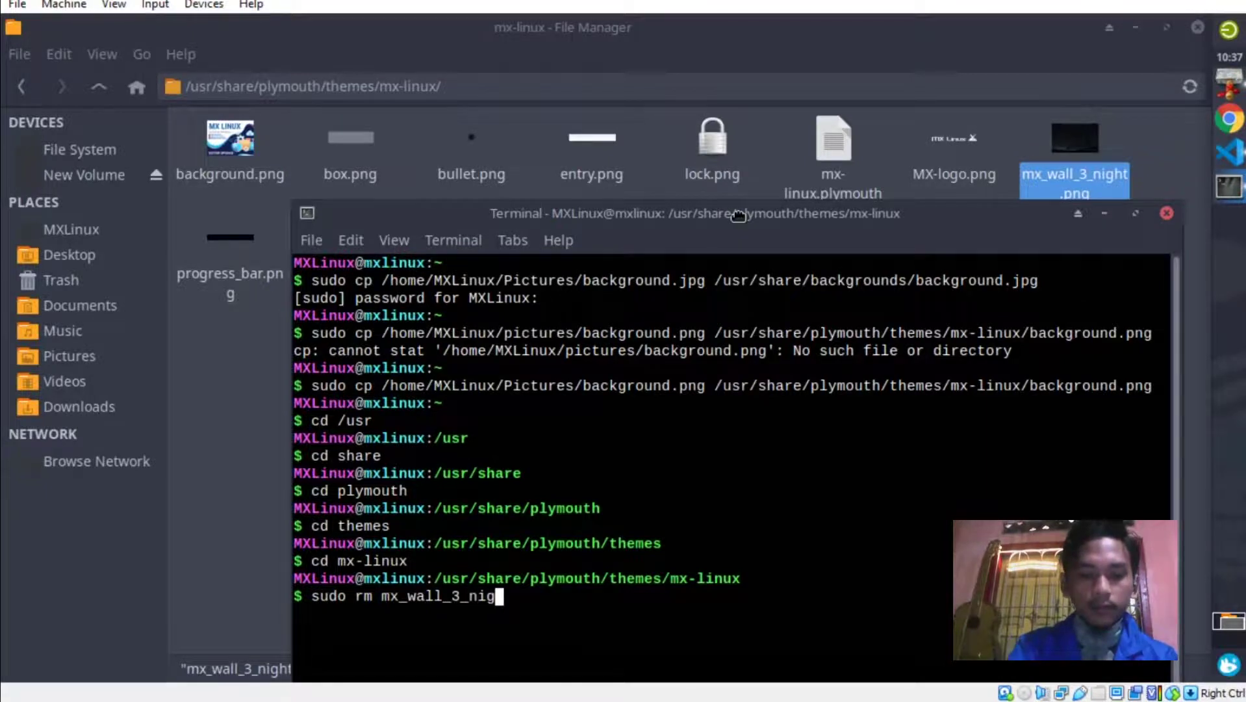
pyautogui.write('ht')
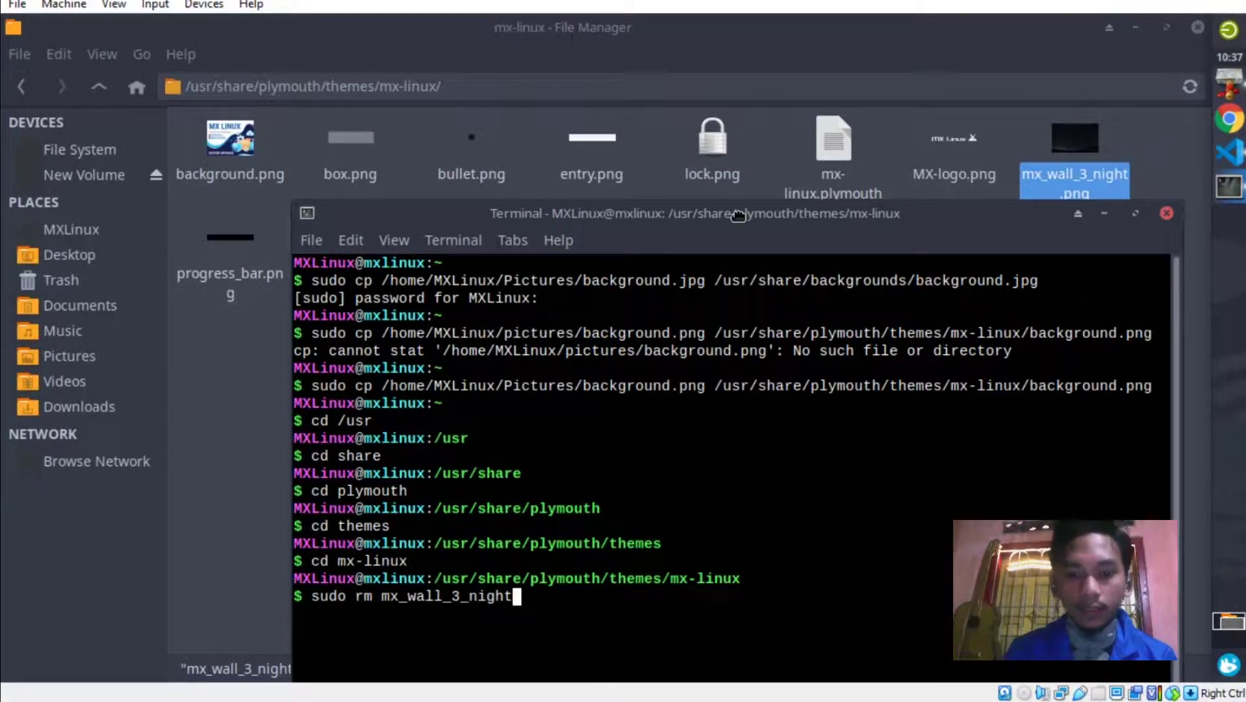
pyautogui.write('.png')
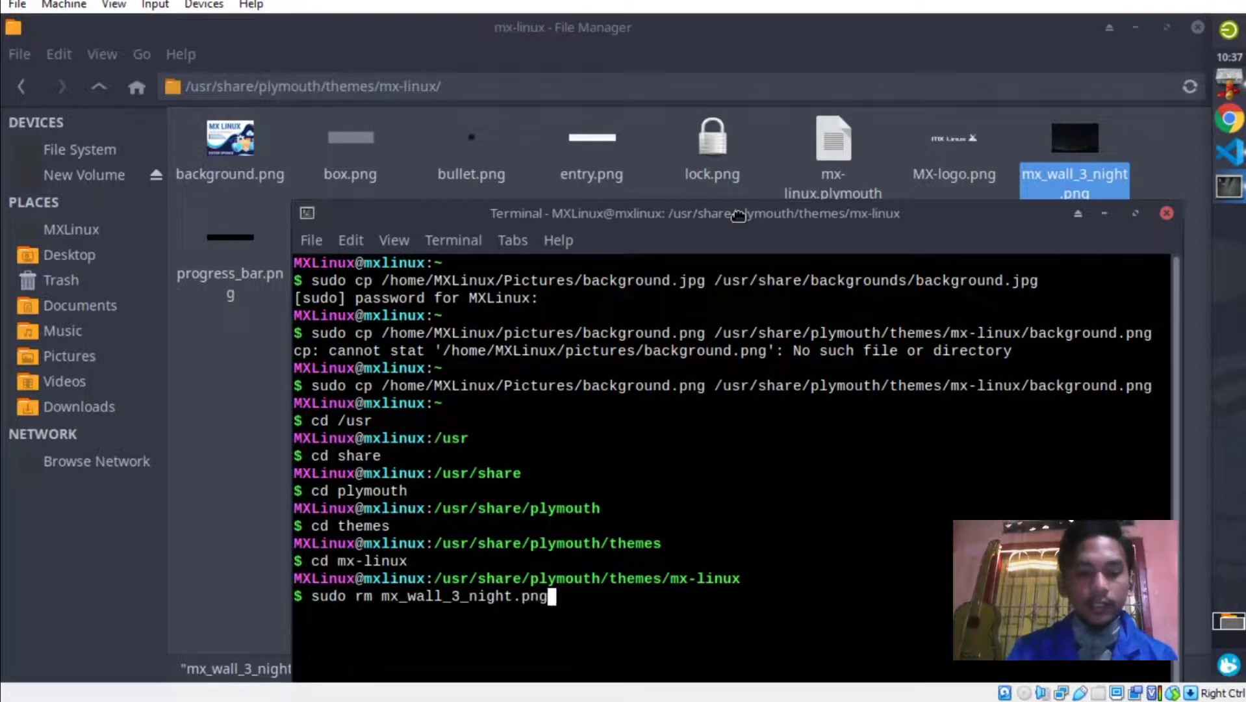
pyautogui.press('Return')
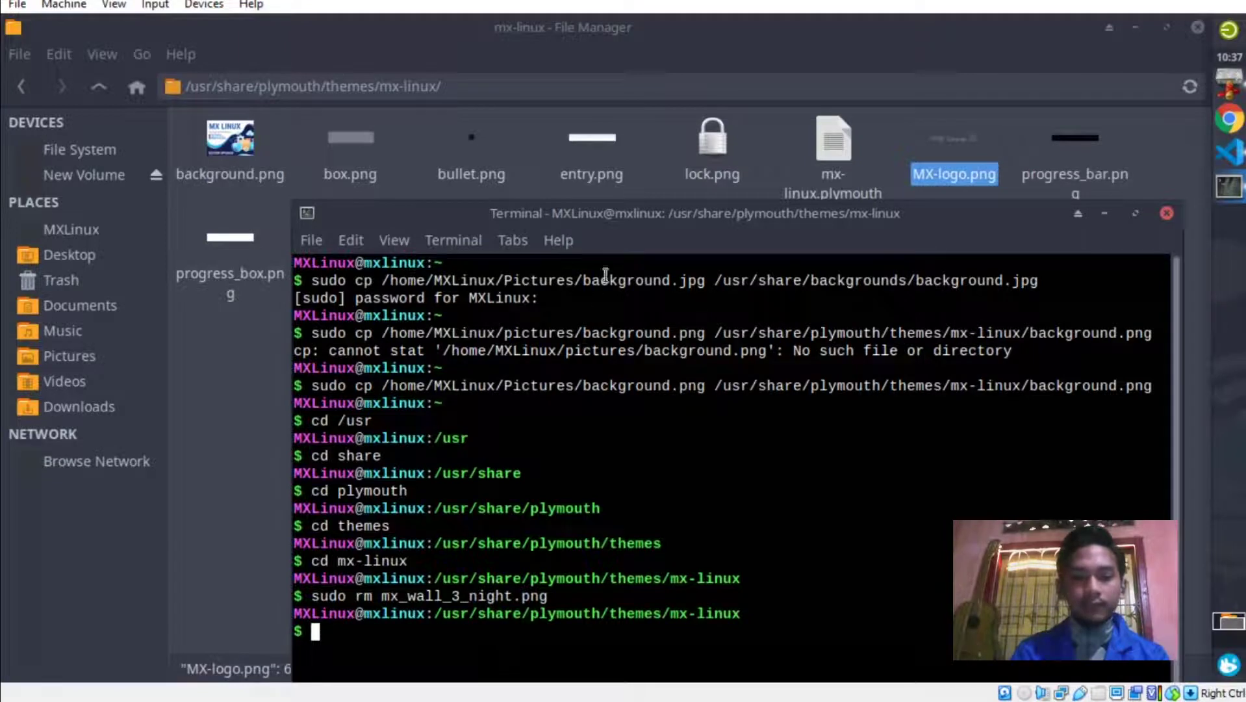
pyautogui.moveTo(555, 597)
pyautogui.mouseDown()
pyautogui.moveTo(387, 596)
pyautogui.moveTo(562, 597)
pyautogui.moveTo(549, 598)
pyautogui.mouseUp()
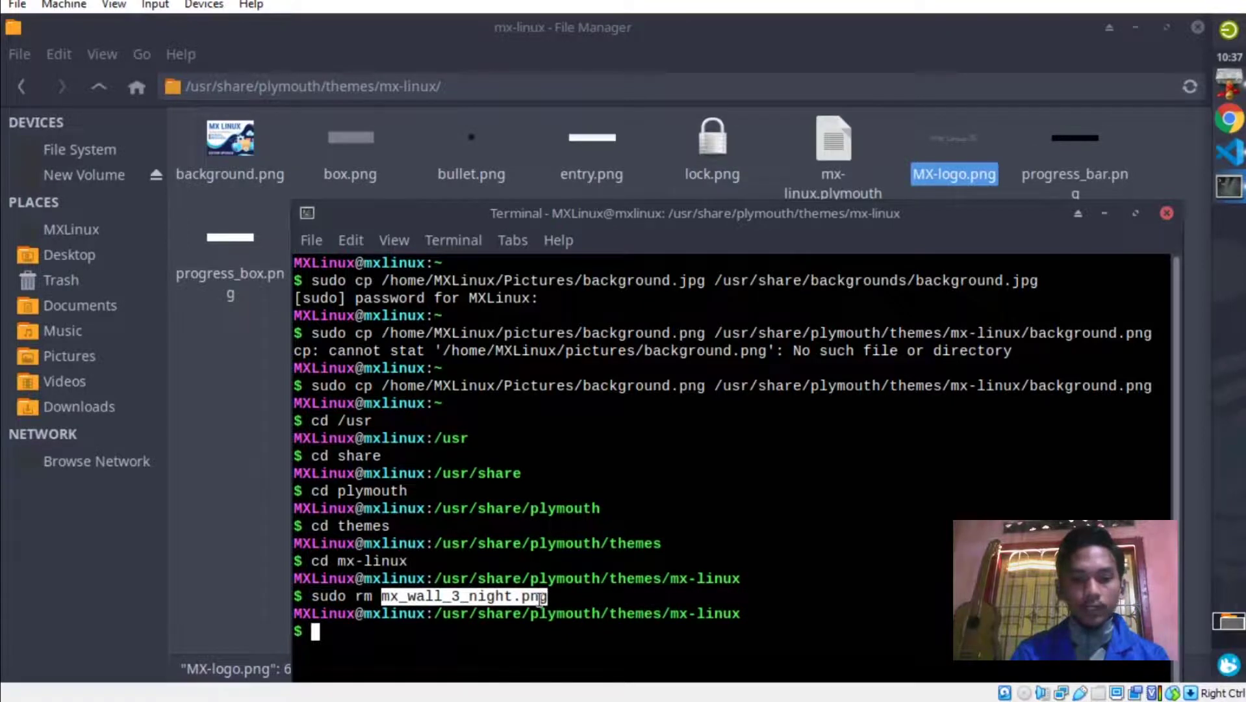
pyautogui.rightClick(539, 597)
pyautogui.click(616, 327)
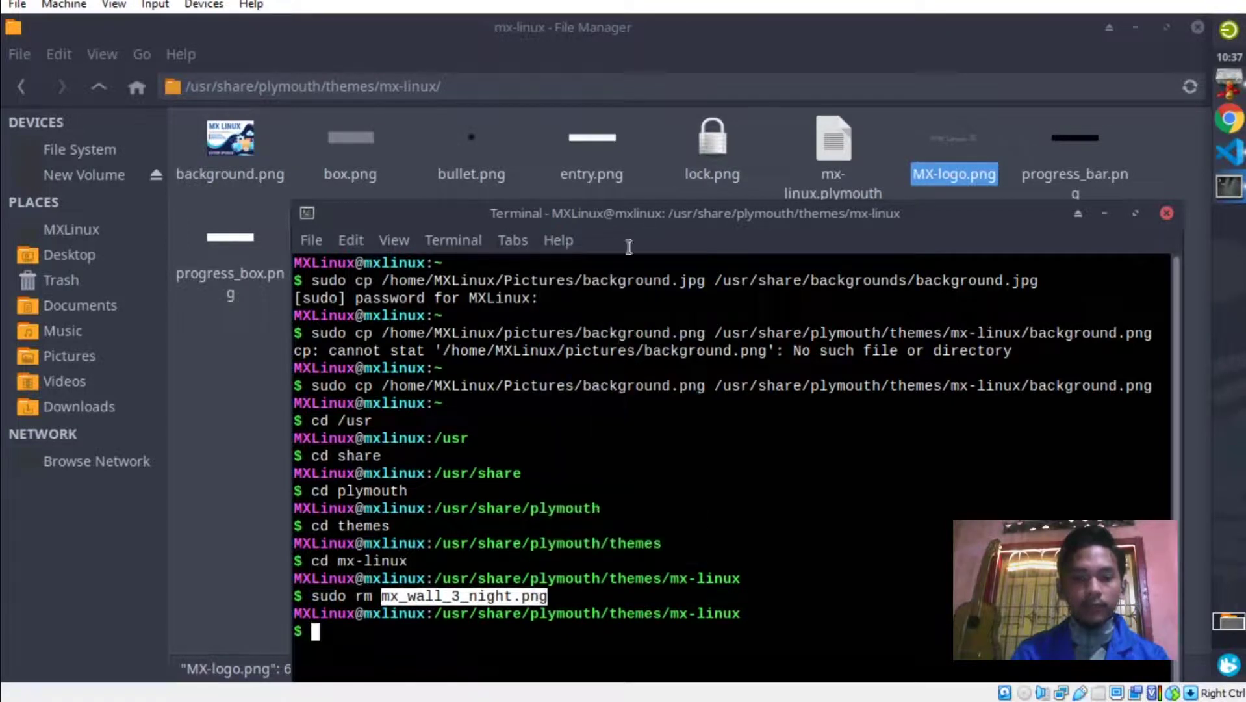
pyautogui.moveTo(632, 219); pyautogui.dragTo(659, 193)
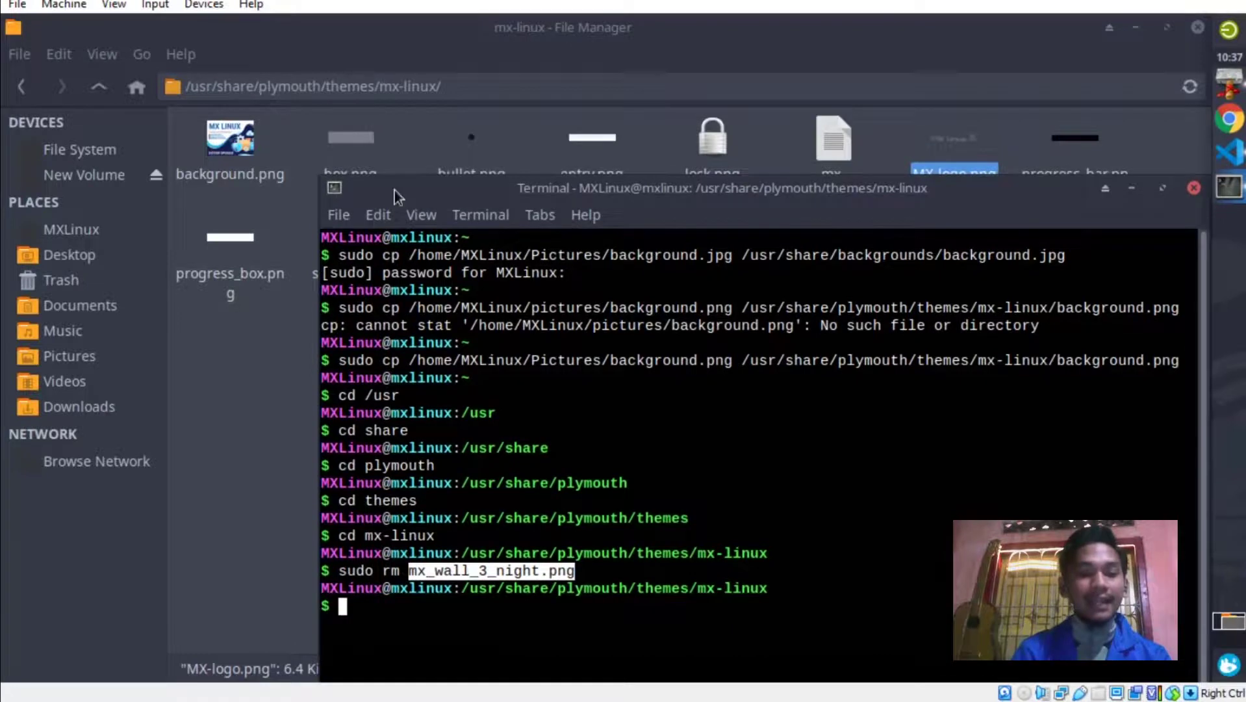
# Run sudo mv background.png mx_wall_3_night.png, pasting the copied name, then check the file manager.
pyautogui.click(396, 612)
pyautogui.write('sudo ')
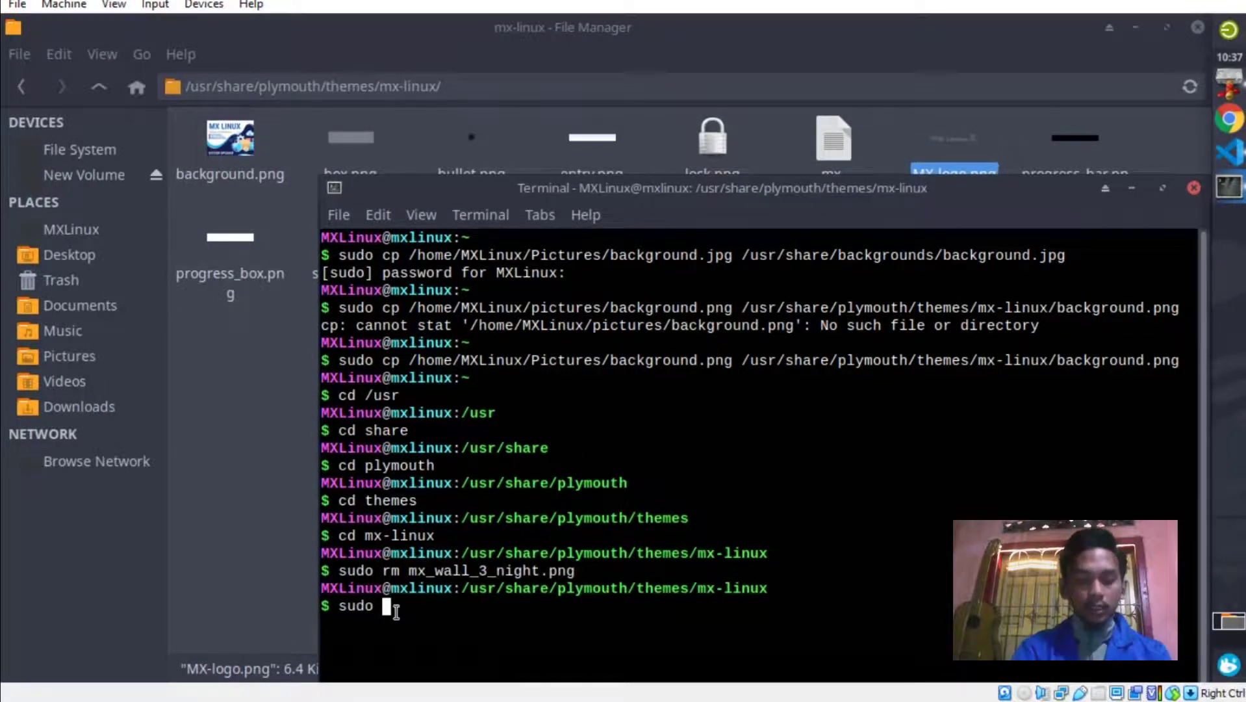
pyautogui.write('mv back')
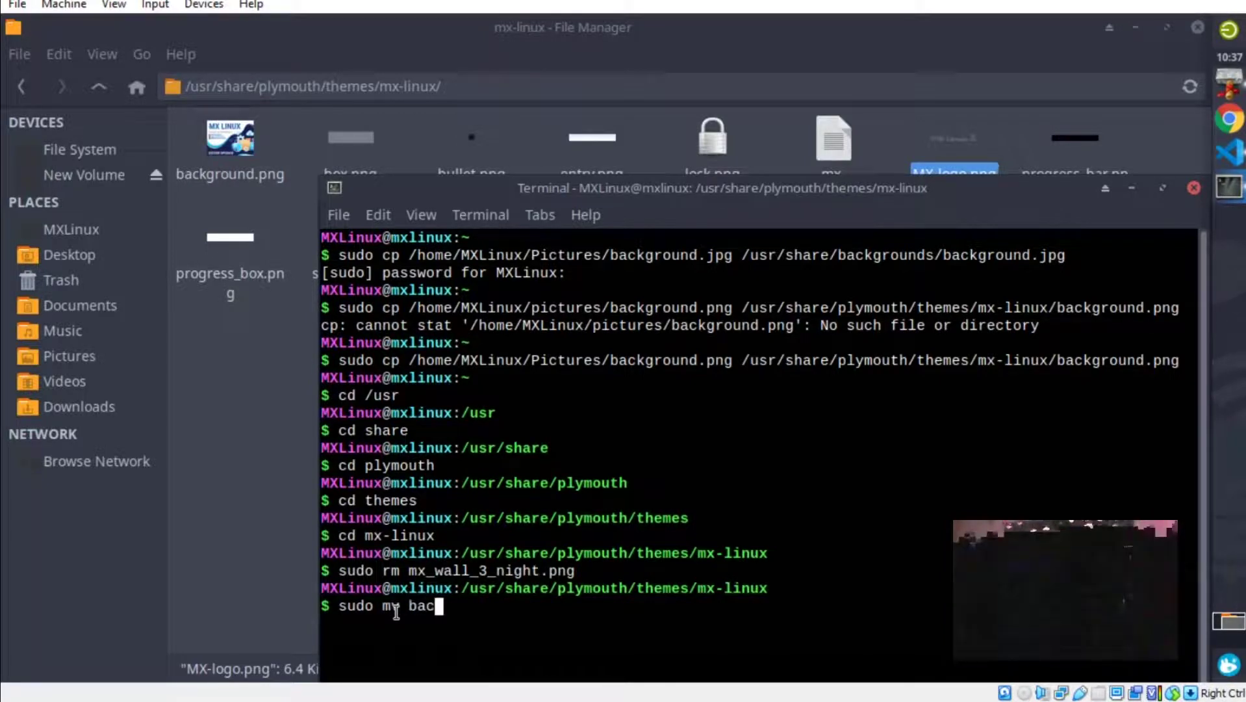
pyautogui.write('ground.png')
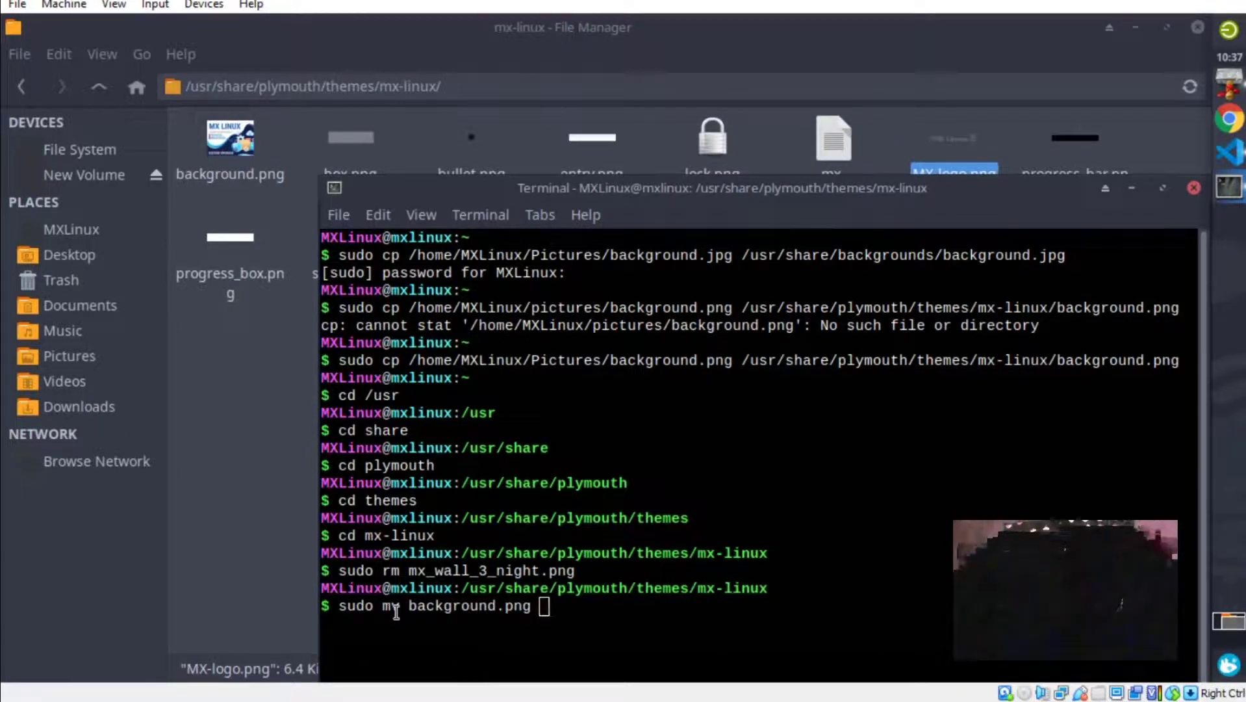
pyautogui.press('super')
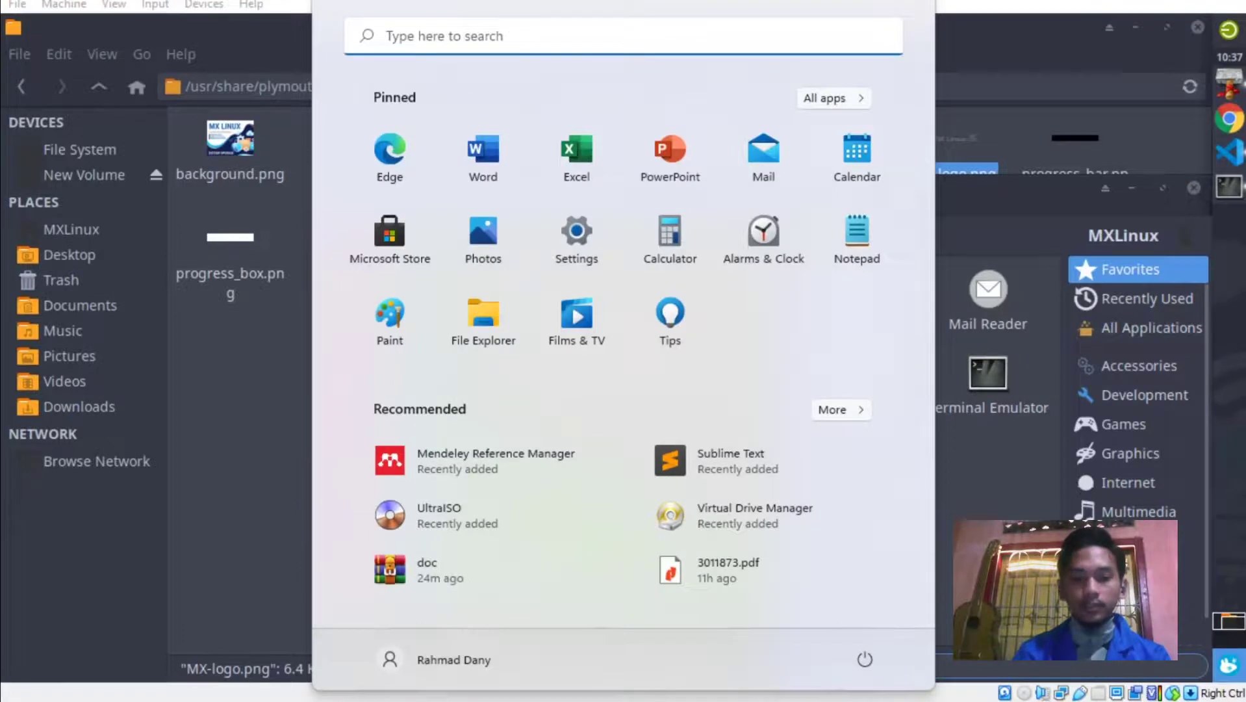
pyautogui.press('super')
pyautogui.click(553, 616)
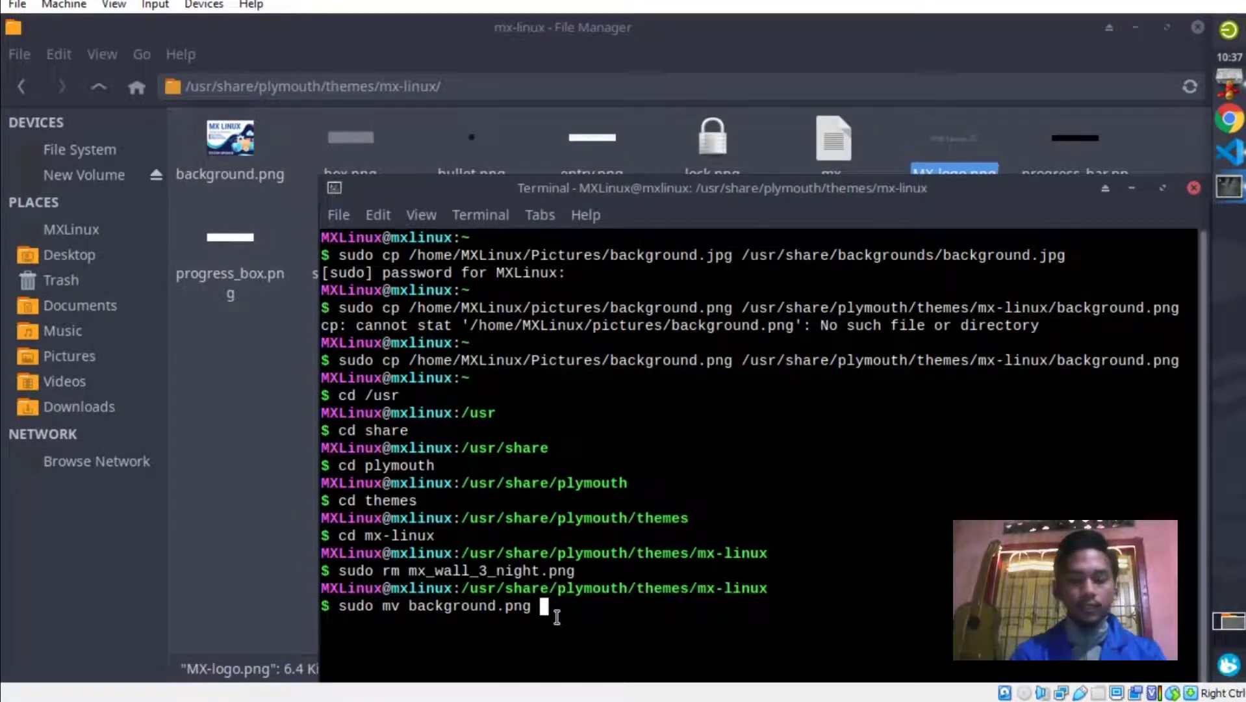
pyautogui.rightClick(557, 615)
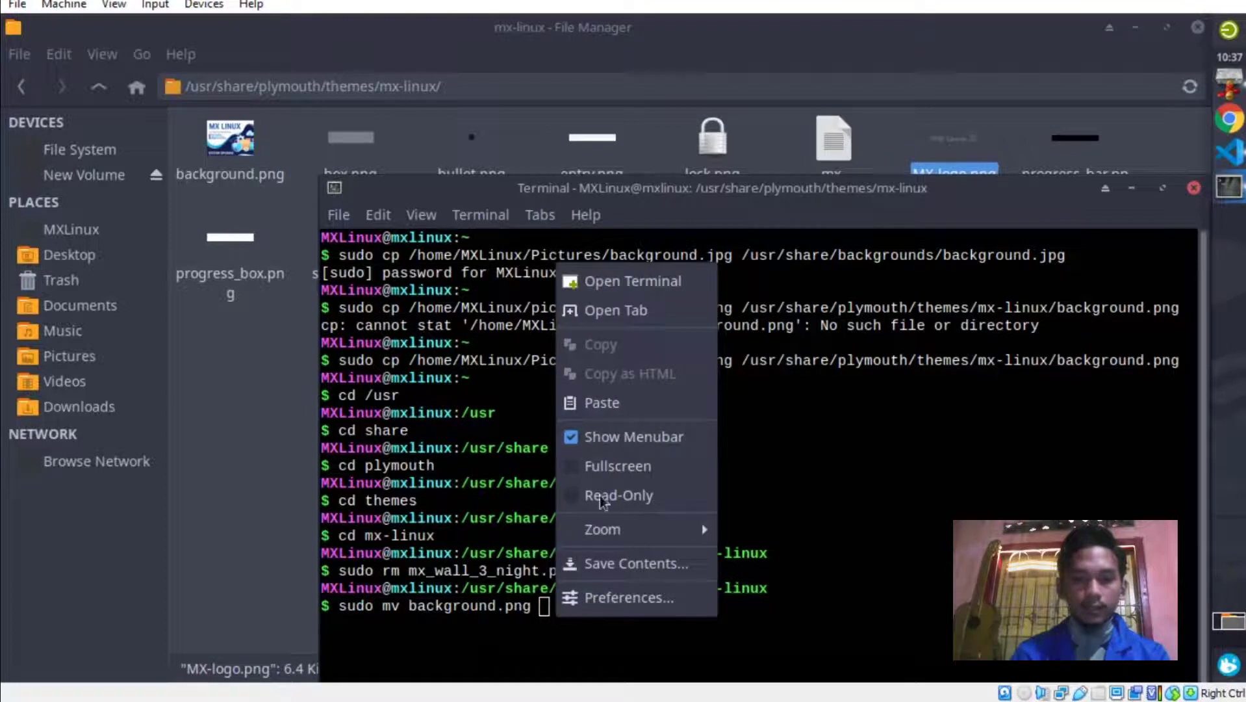
pyautogui.click(631, 395)
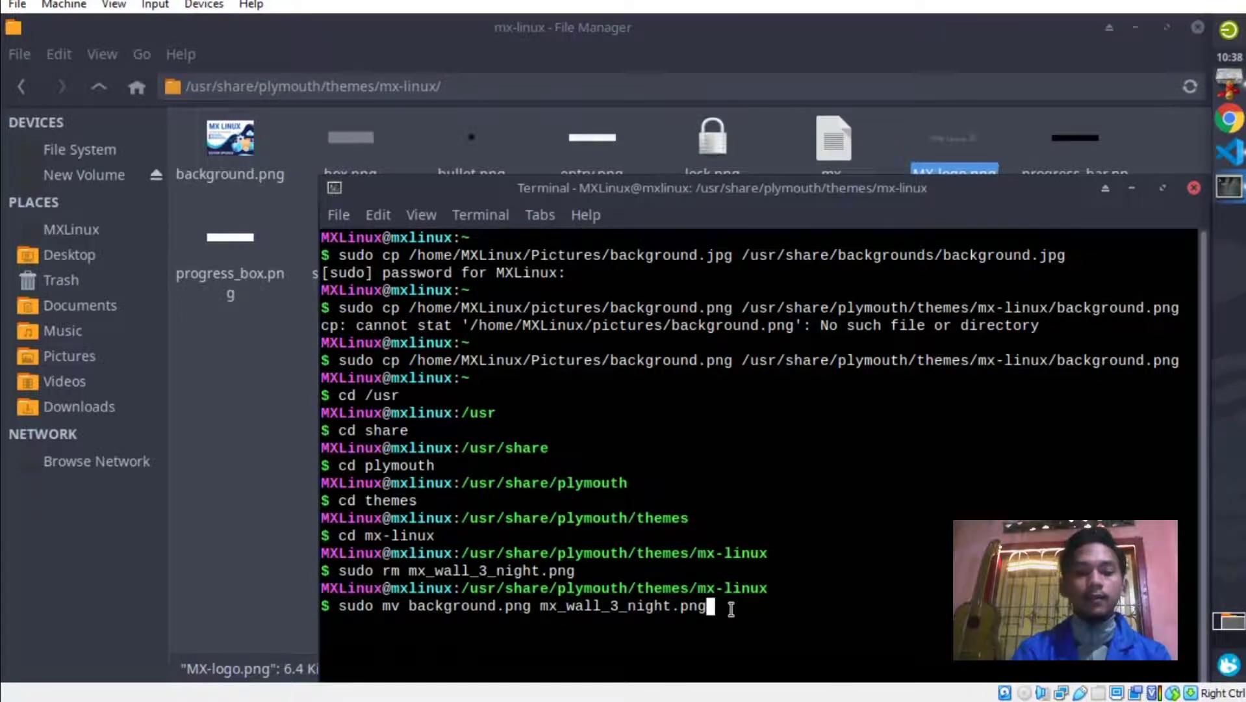
pyautogui.press('Return')
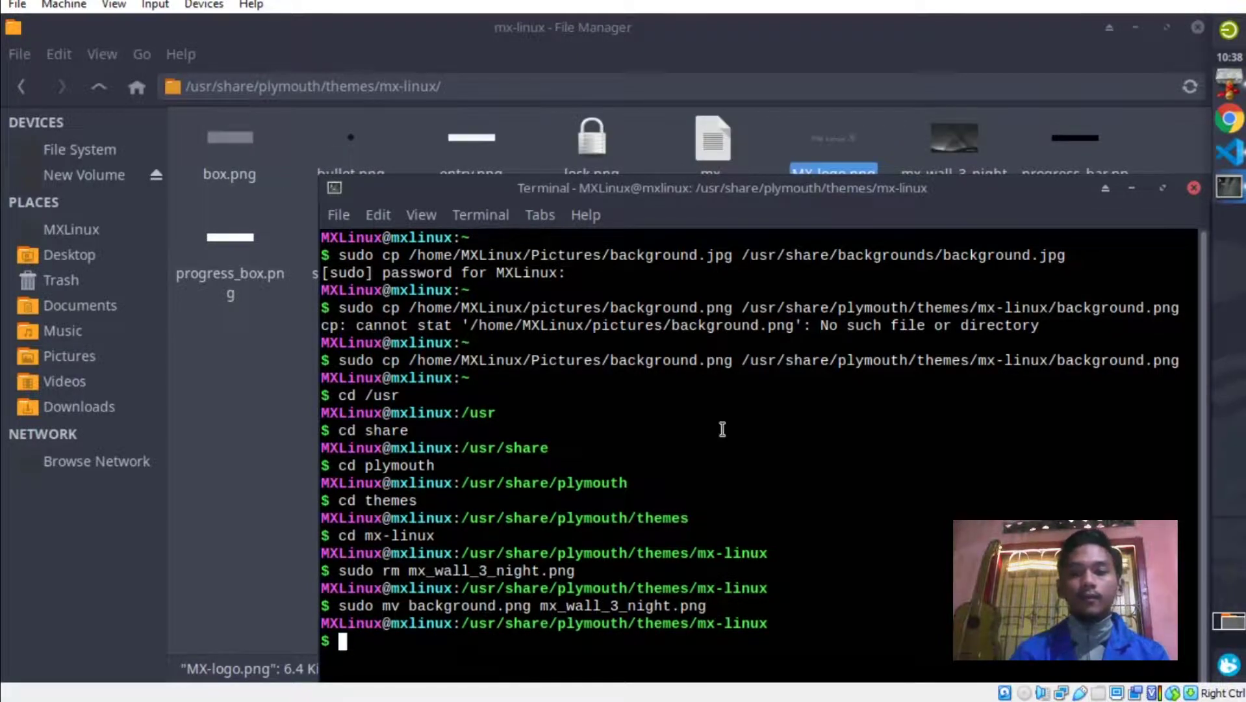
pyautogui.moveTo(807, 195); pyautogui.dragTo(804, 256)
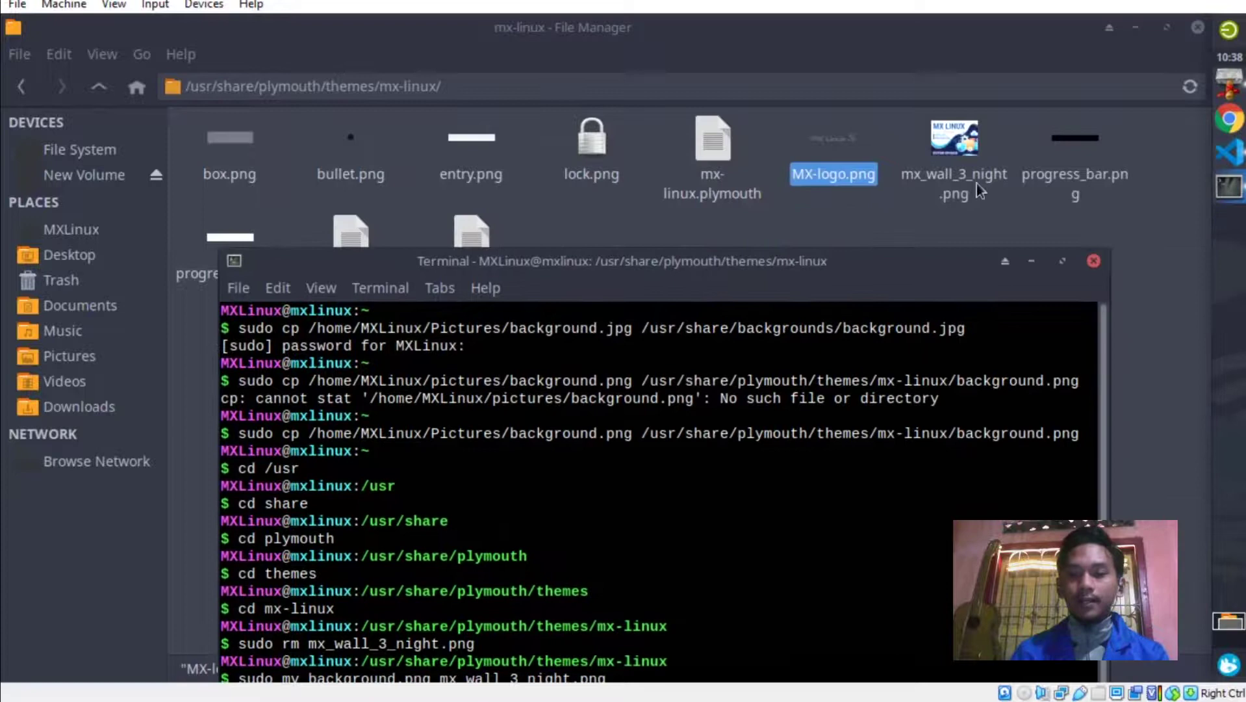
pyautogui.click(950, 214)
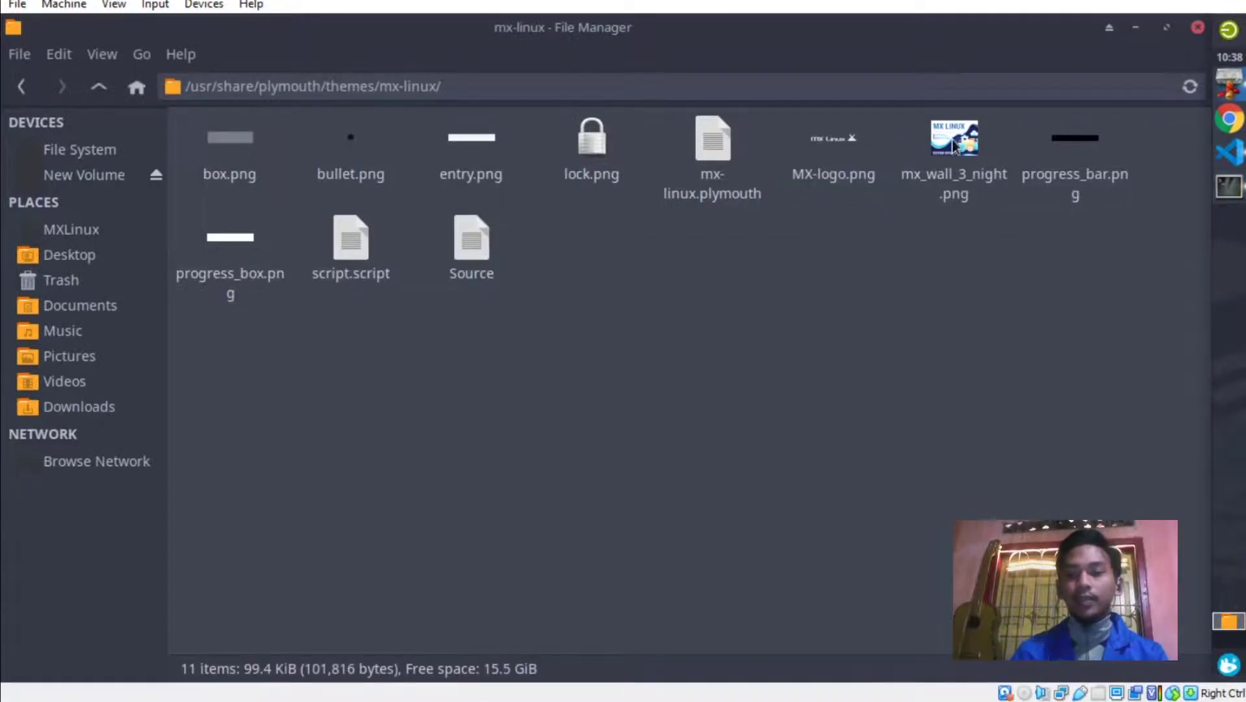
# Close the terminal, view /boot/grub/themes/mx_linux, then close the file manager and VS Code.
pyautogui.click(1229, 187)
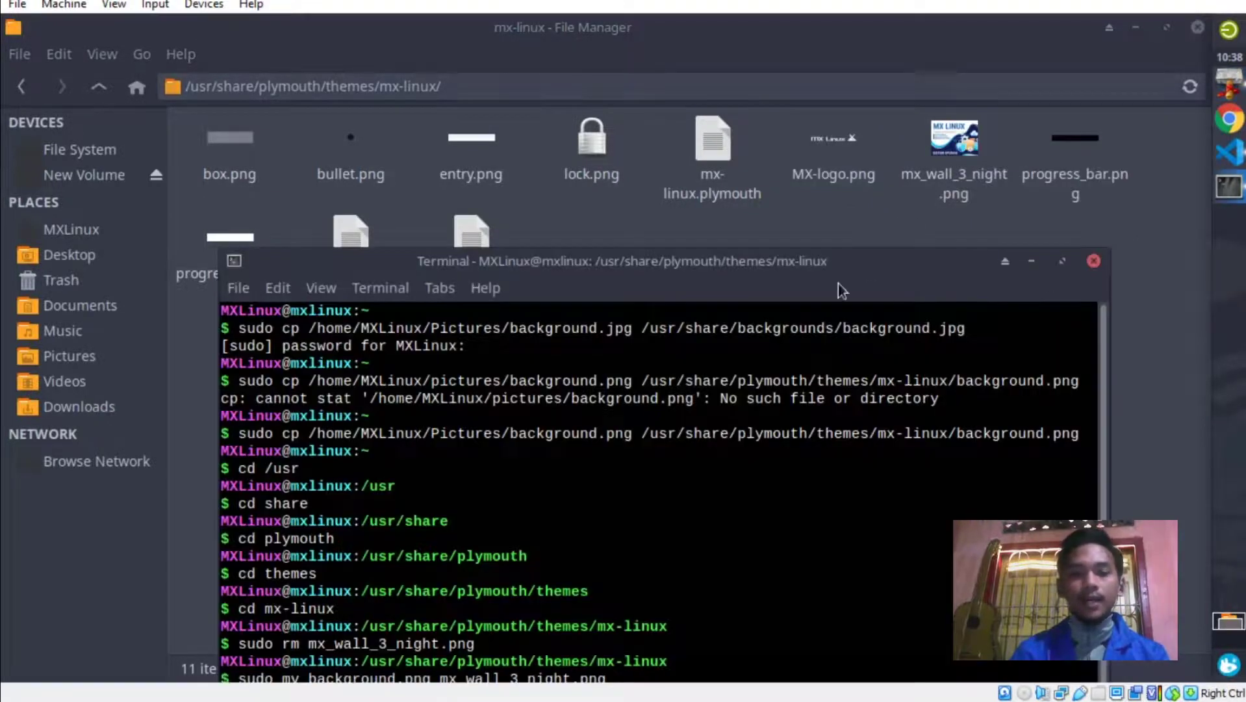
pyautogui.moveTo(758, 267); pyautogui.dragTo(793, 93)
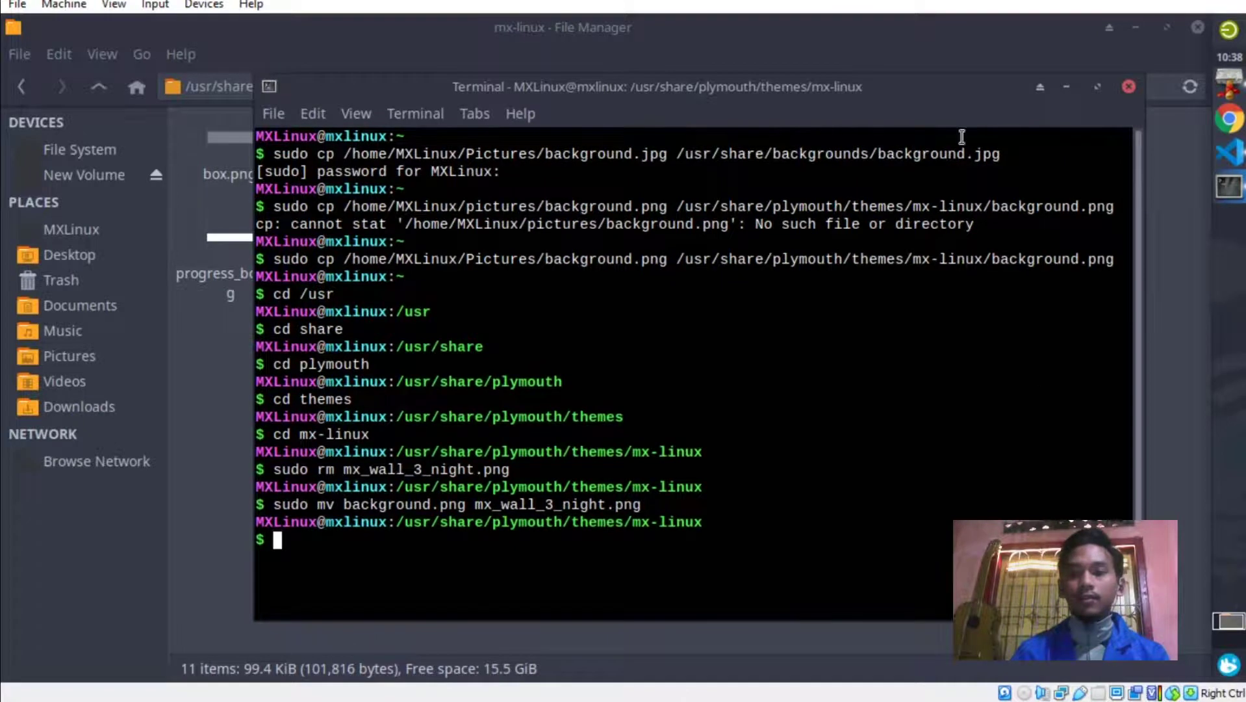
pyautogui.click(1130, 87)
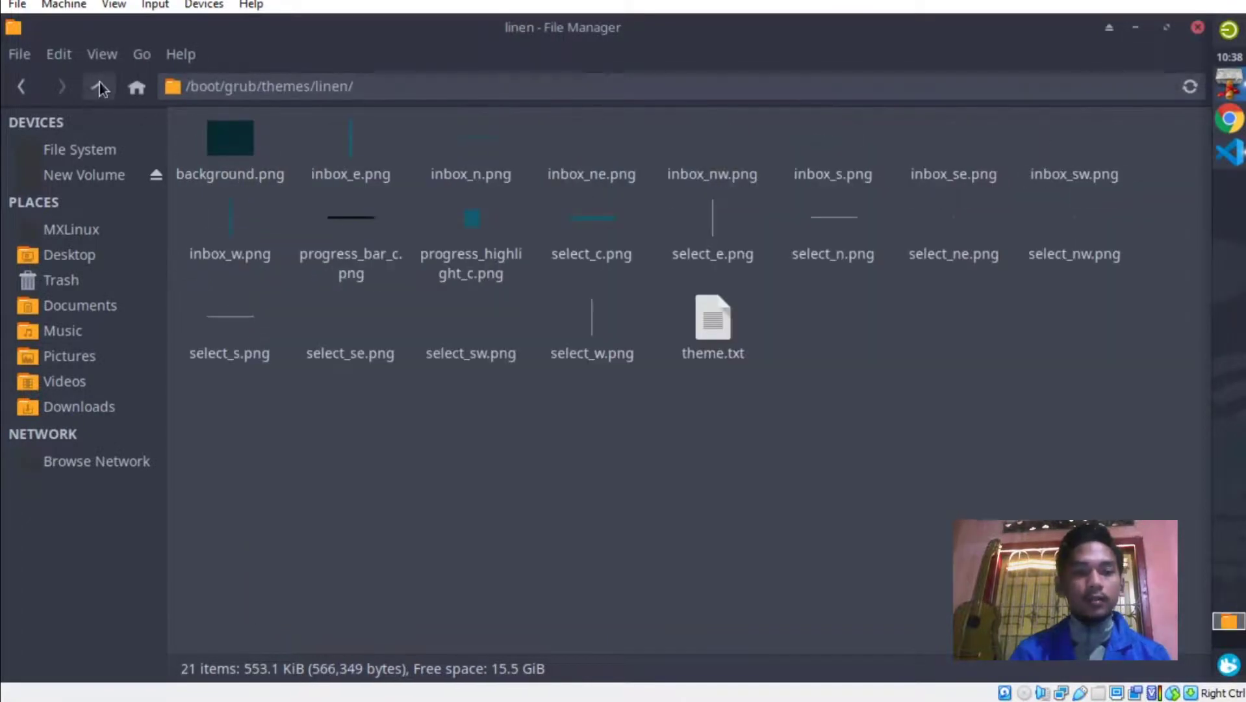
pyautogui.click(99, 85)
pyautogui.doubleClick(586, 151)
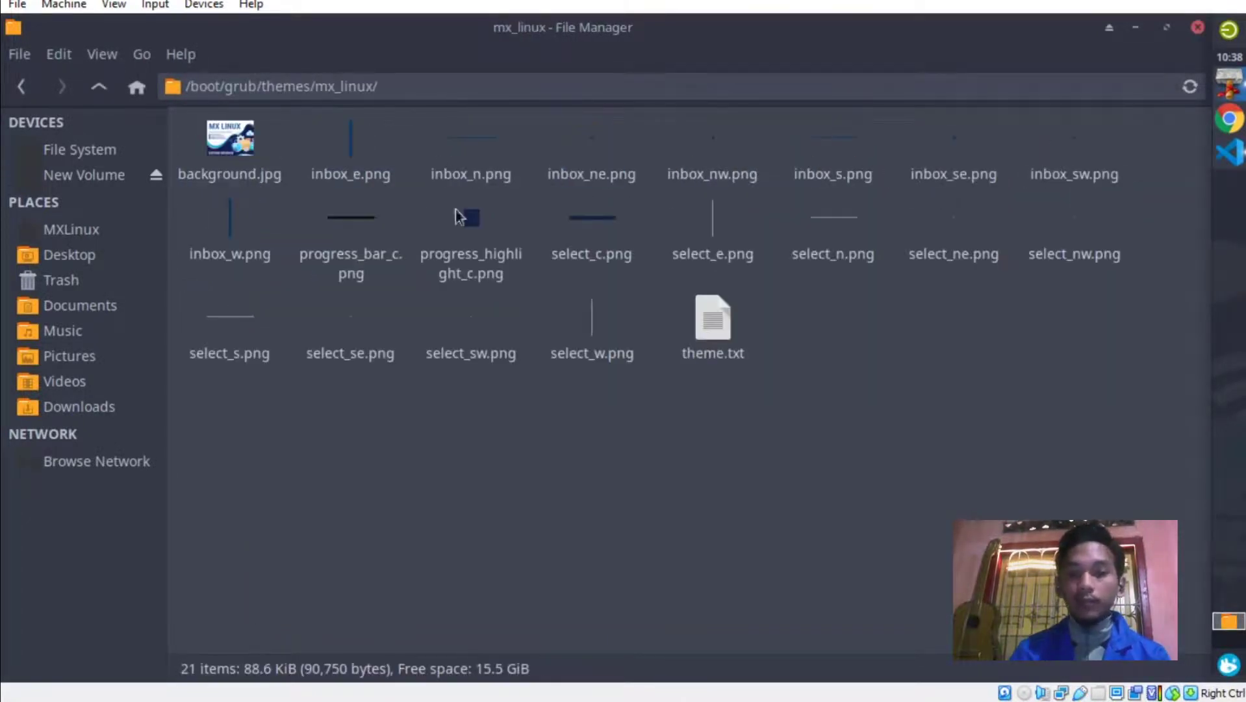
pyautogui.click(1197, 26)
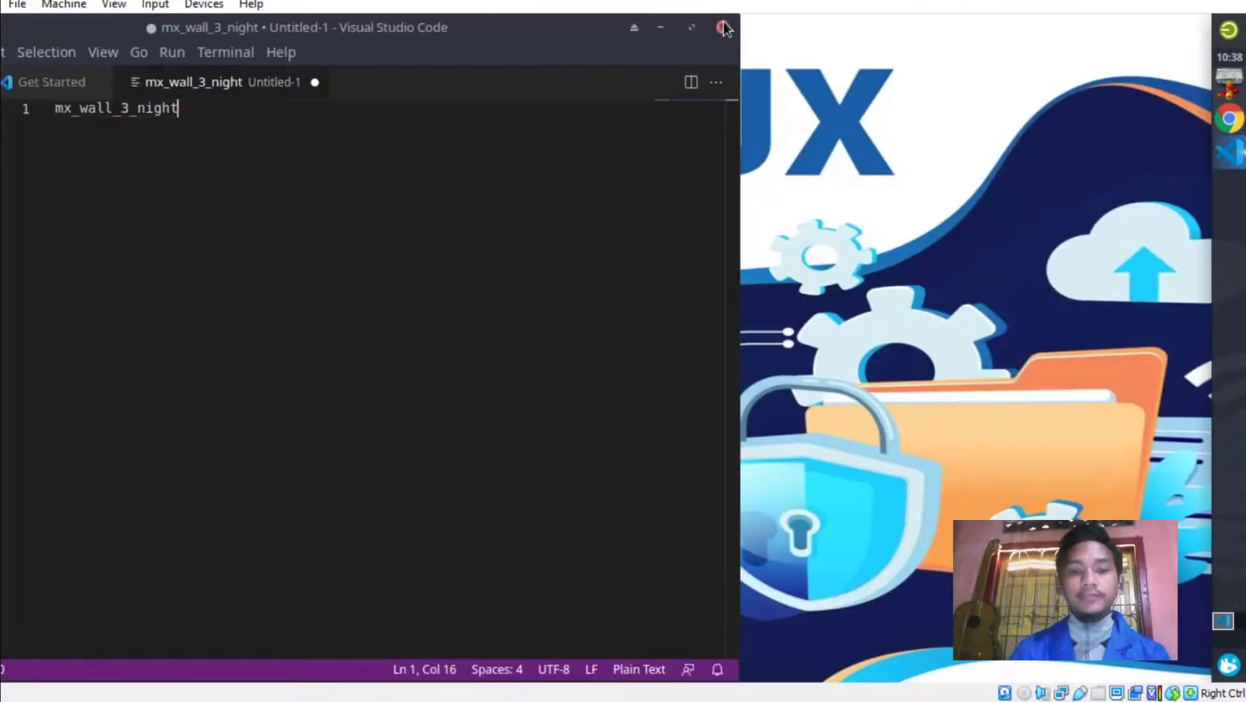
pyautogui.click(722, 26)
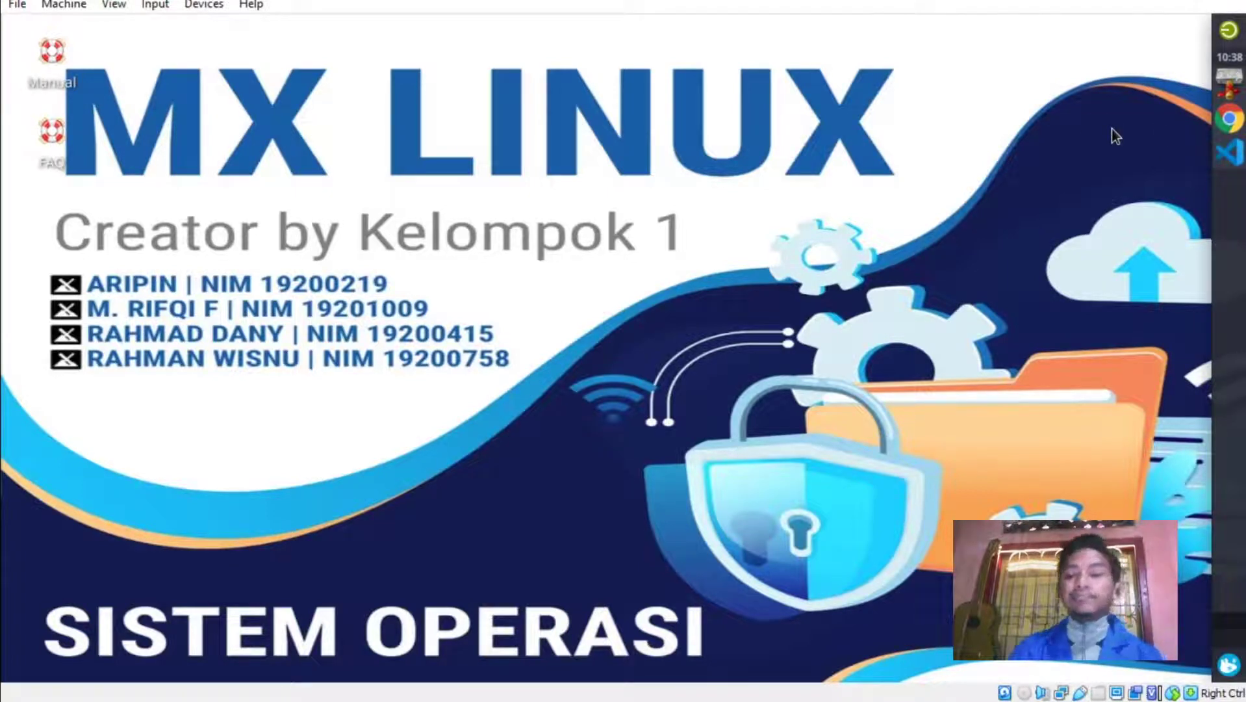
pyautogui.click(1228, 664)
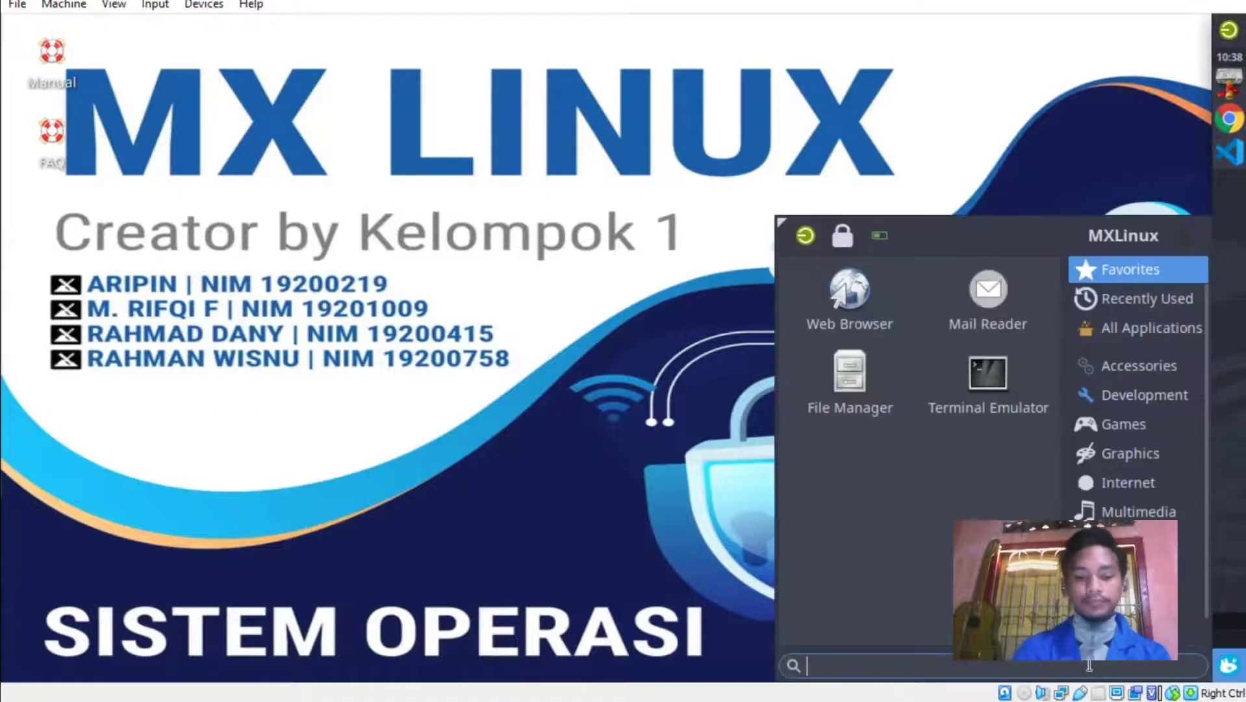
pyautogui.write('mx')
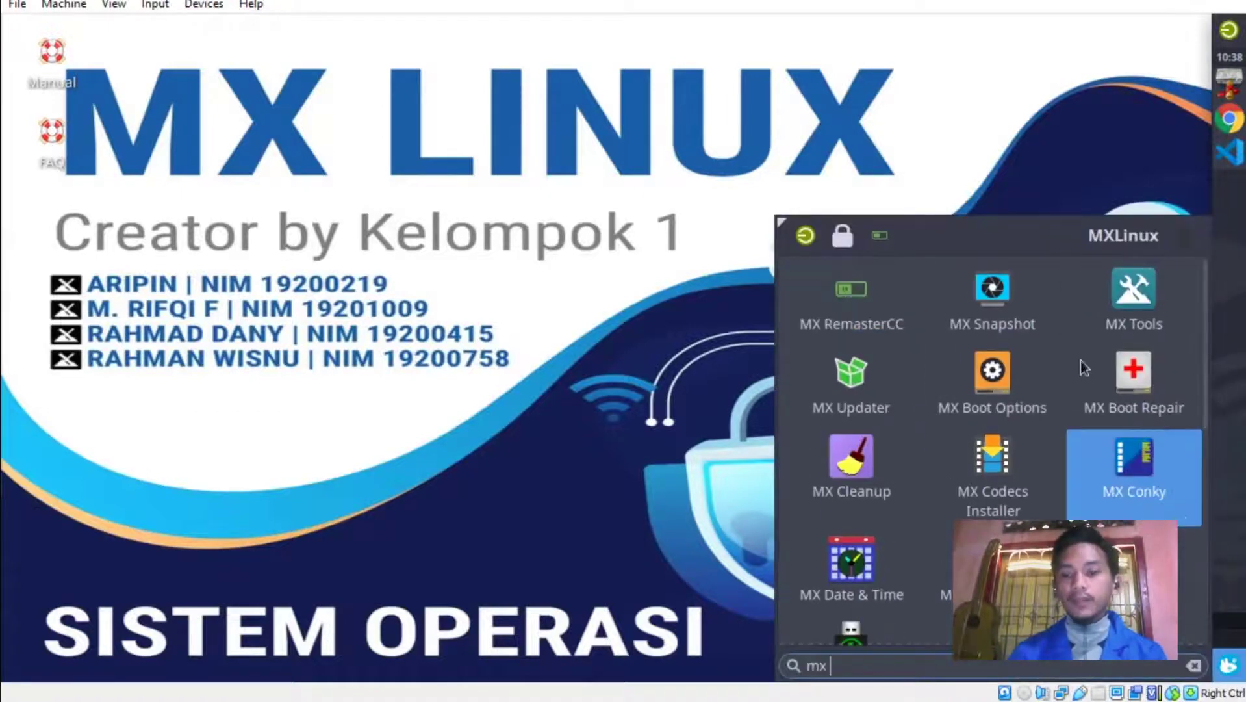
pyautogui.click(1096, 299)
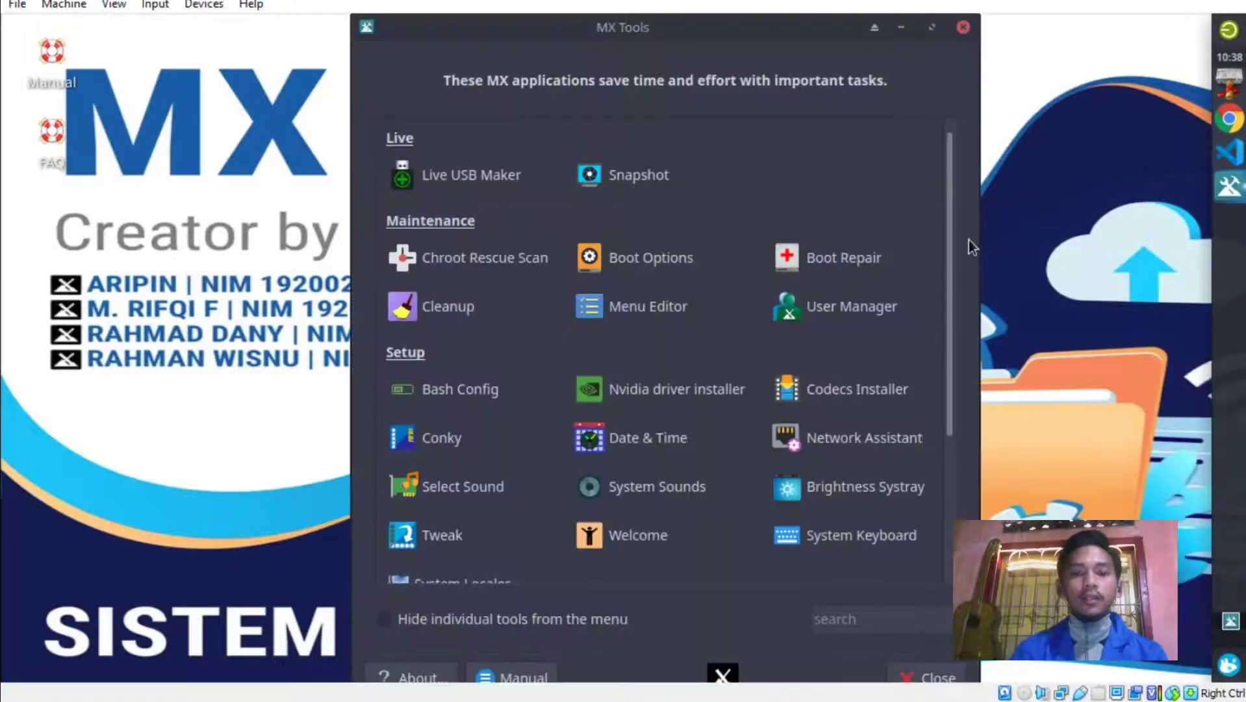
pyautogui.moveTo(688, 44); pyautogui.dragTo(667, 12)
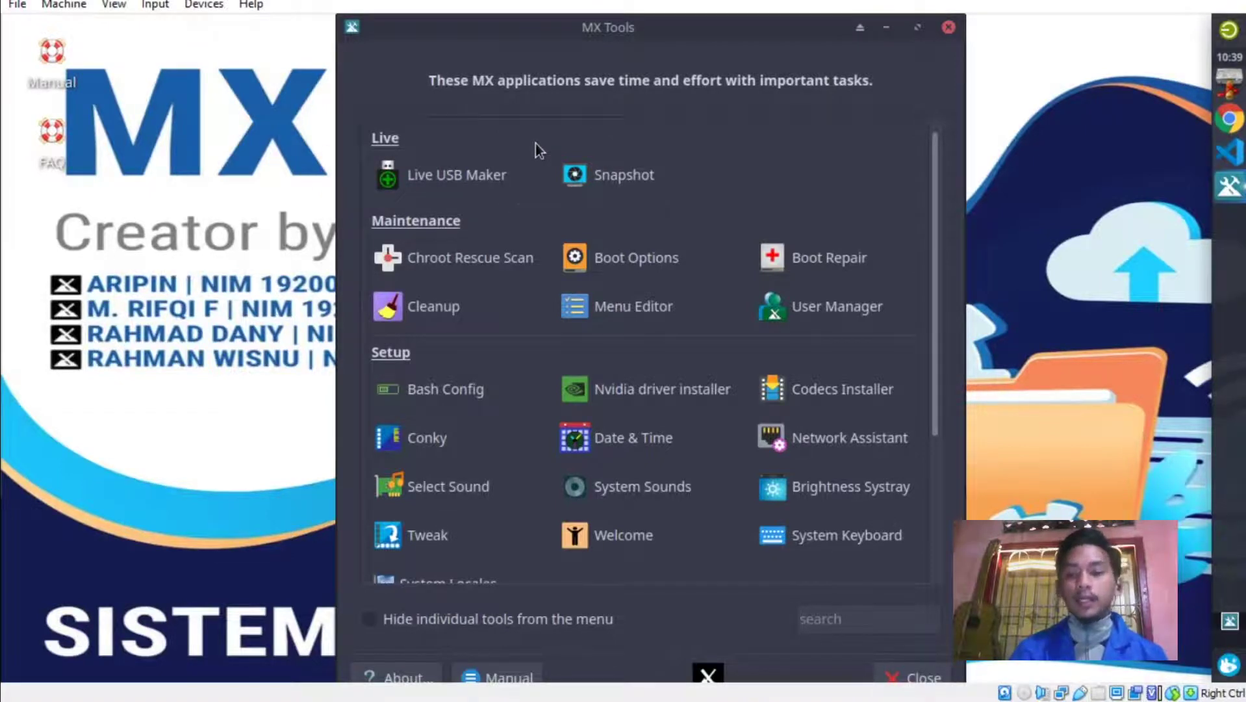
pyautogui.click(1228, 664)
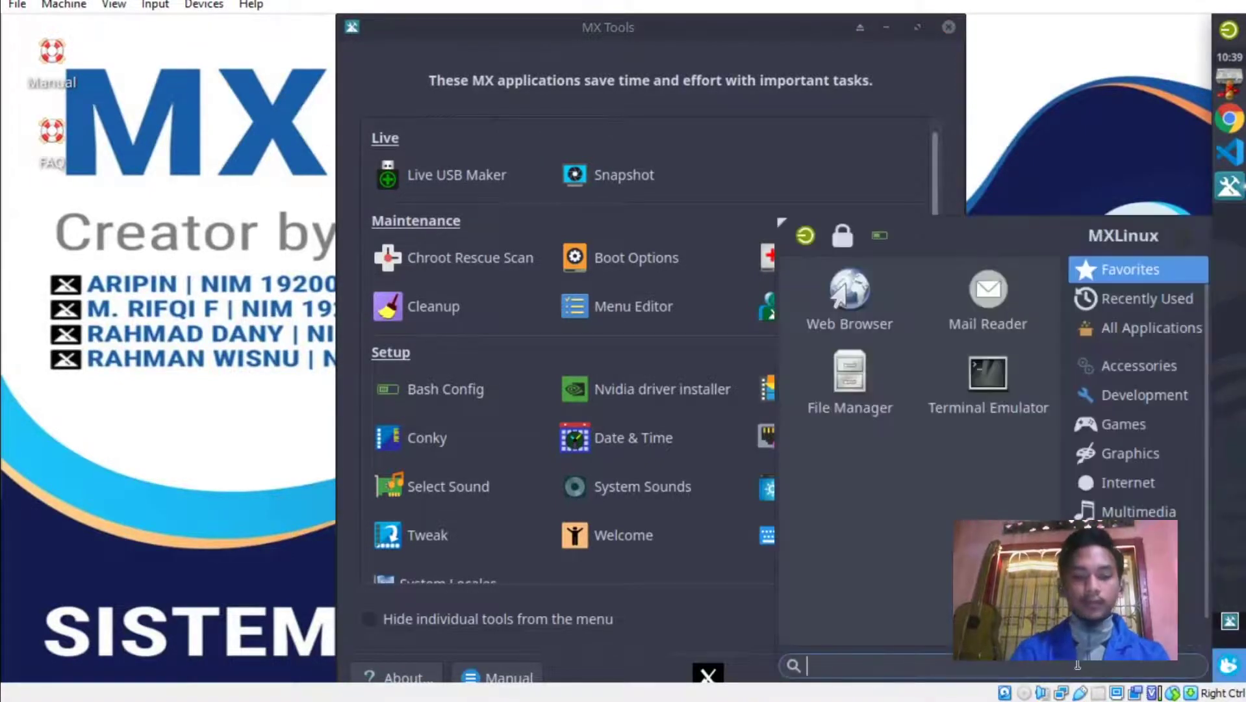
pyautogui.write('remas')
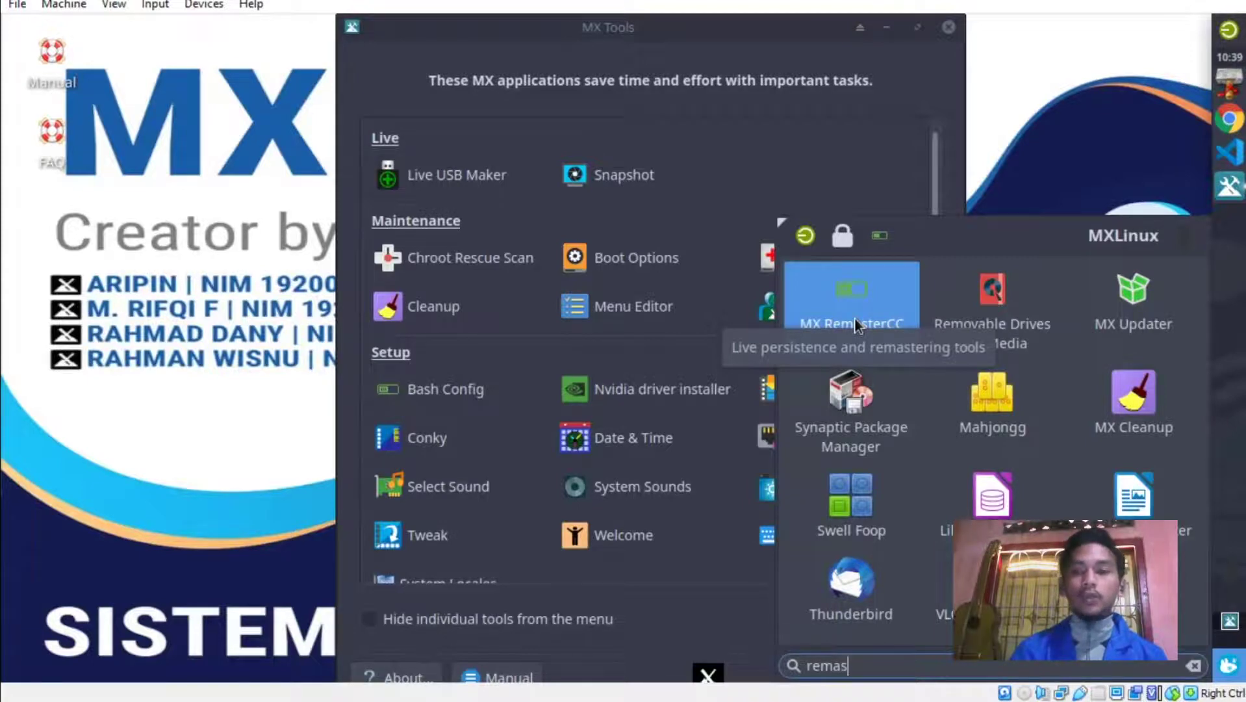
pyautogui.press('Escape')
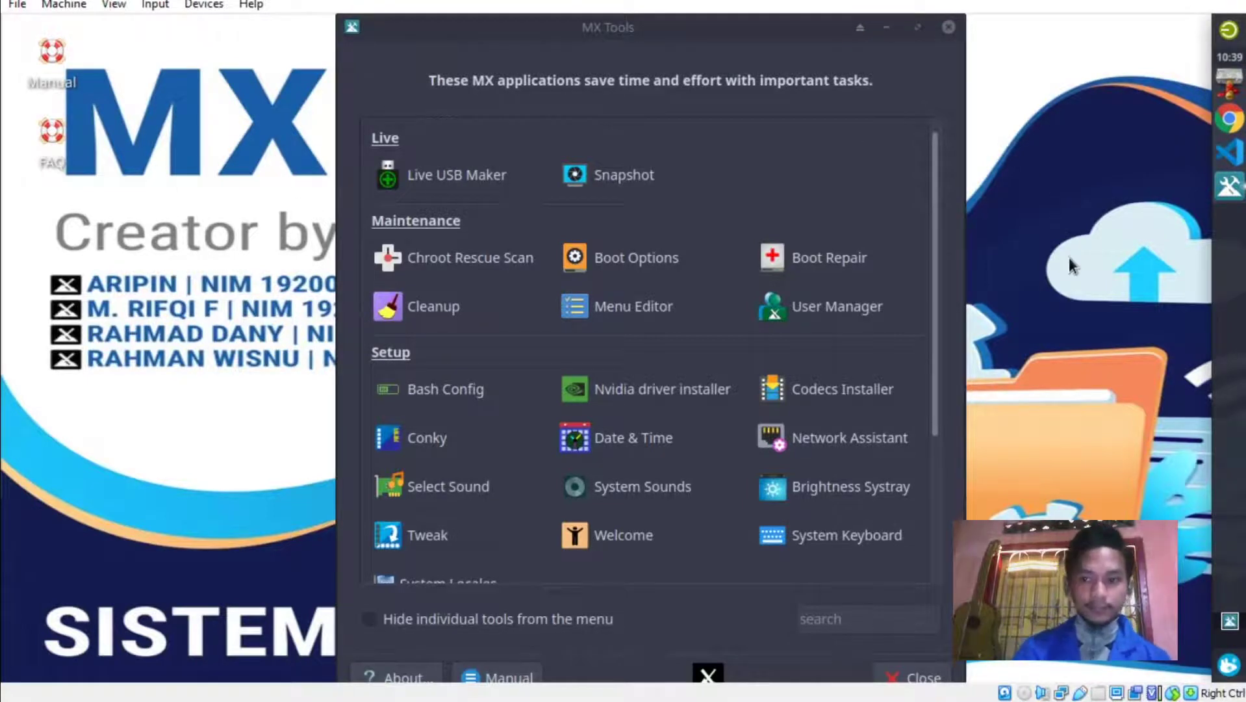
pyautogui.moveTo(623, 26); pyautogui.dragTo(578, 26)
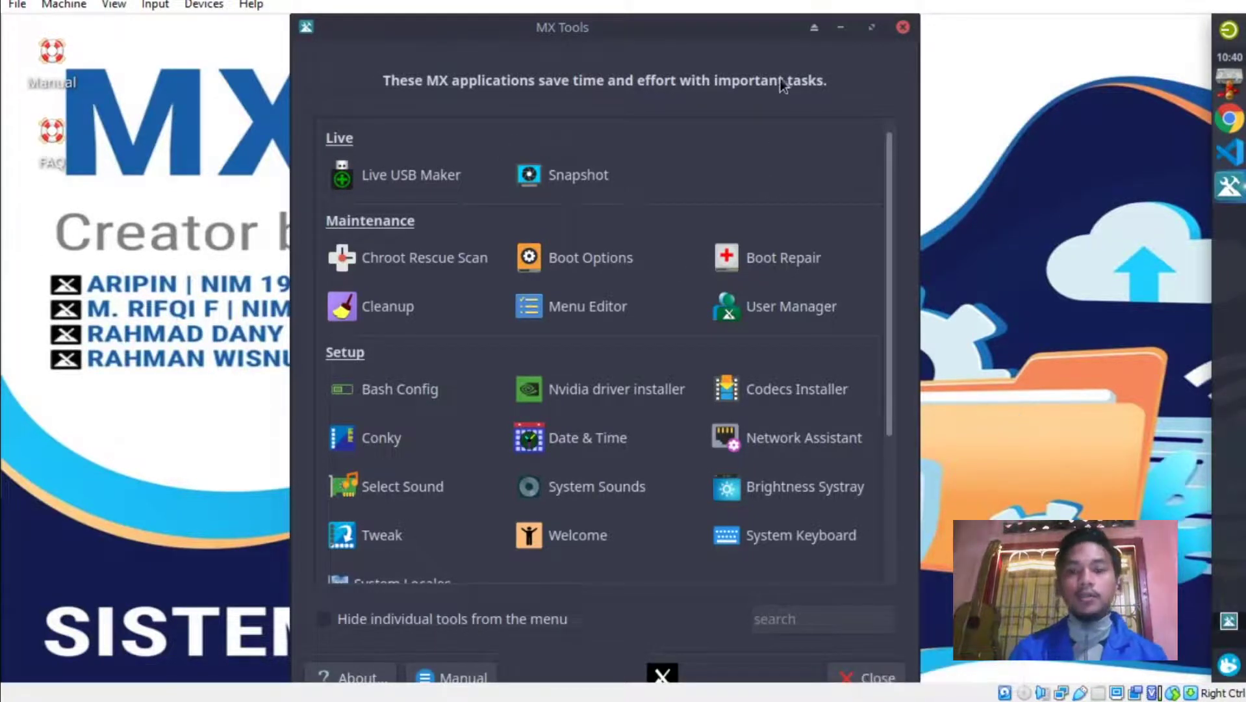
pyautogui.click(901, 27)
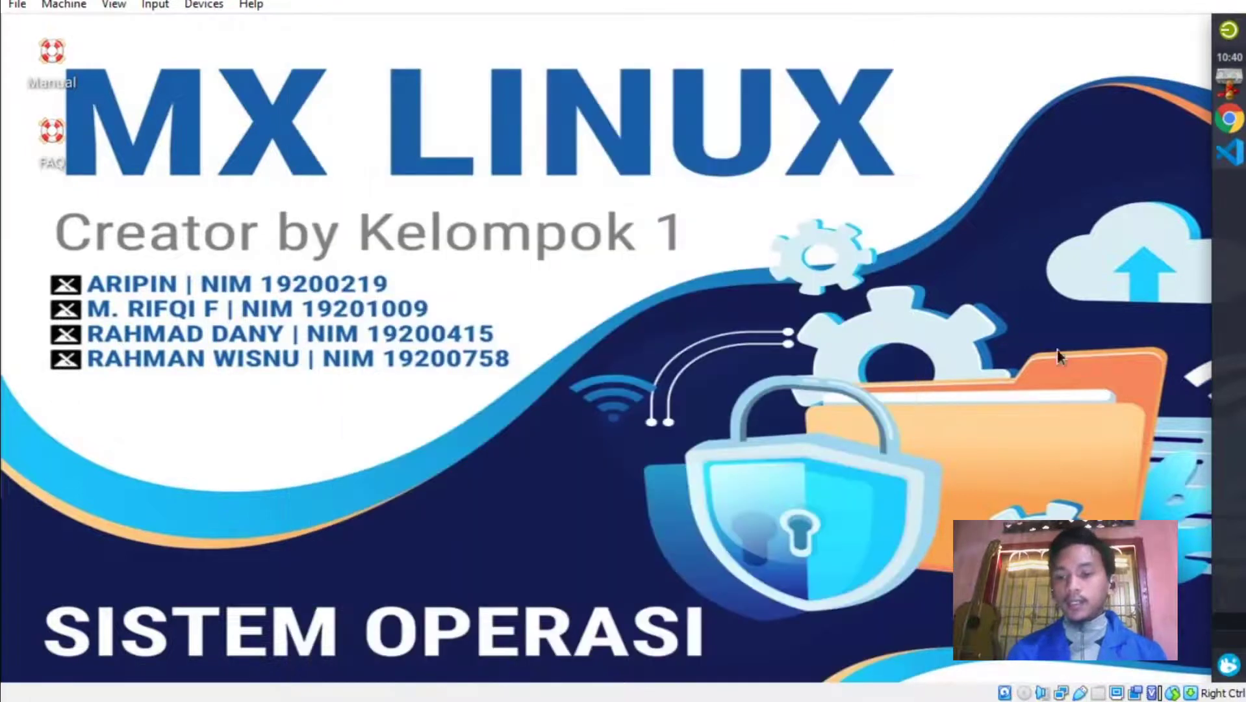
# Open a Terminal Emulator from the Whisker menu and run sudo apt update.
pyautogui.click(1229, 666)
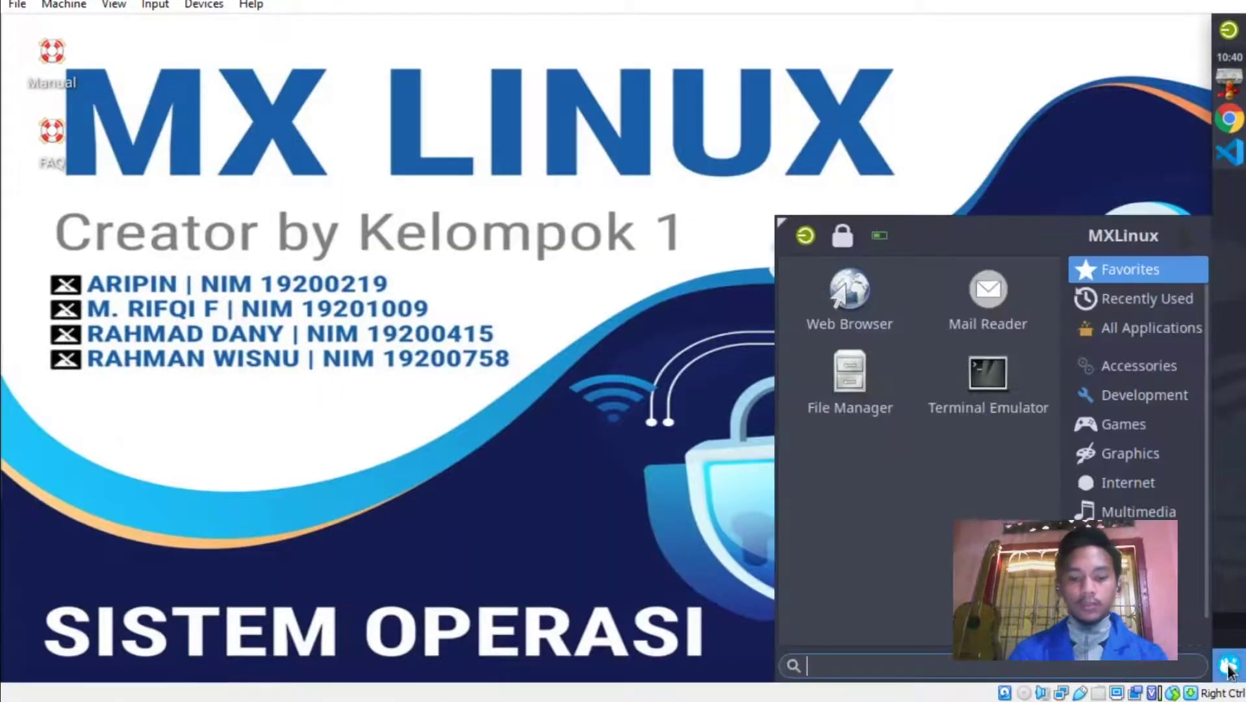
pyautogui.click(987, 377)
pyautogui.write('sudo apt update')
pyautogui.press('Return')
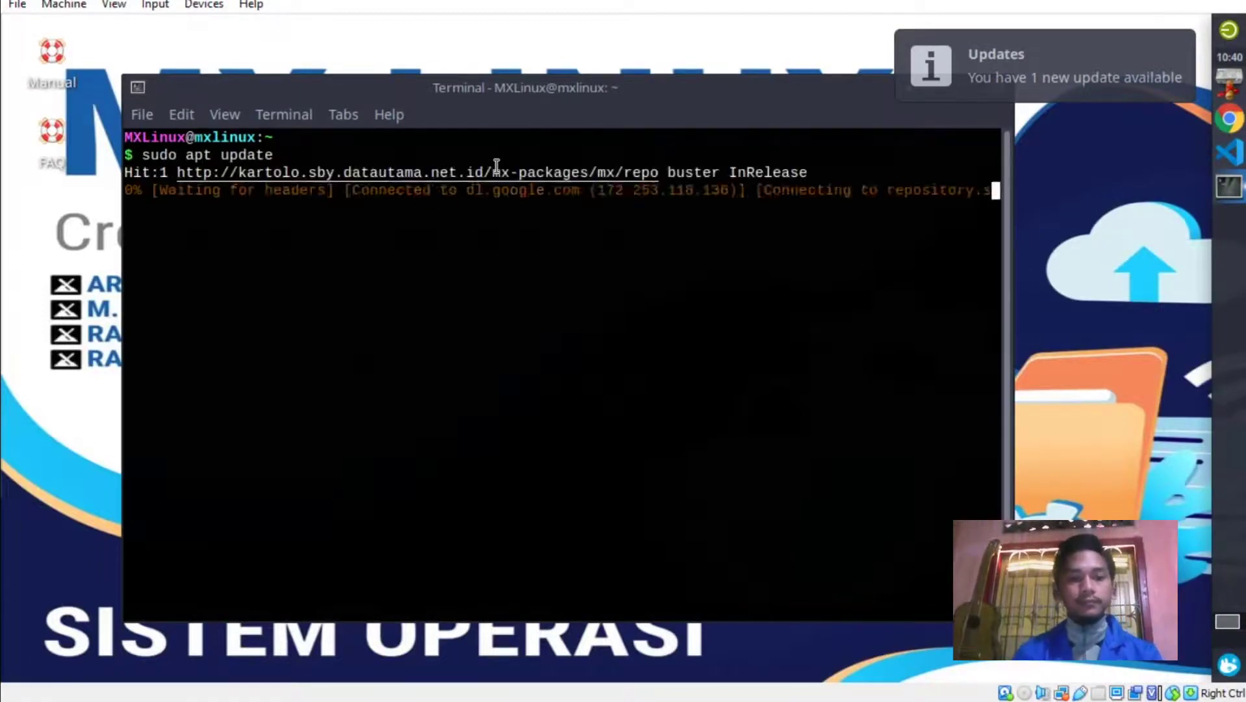
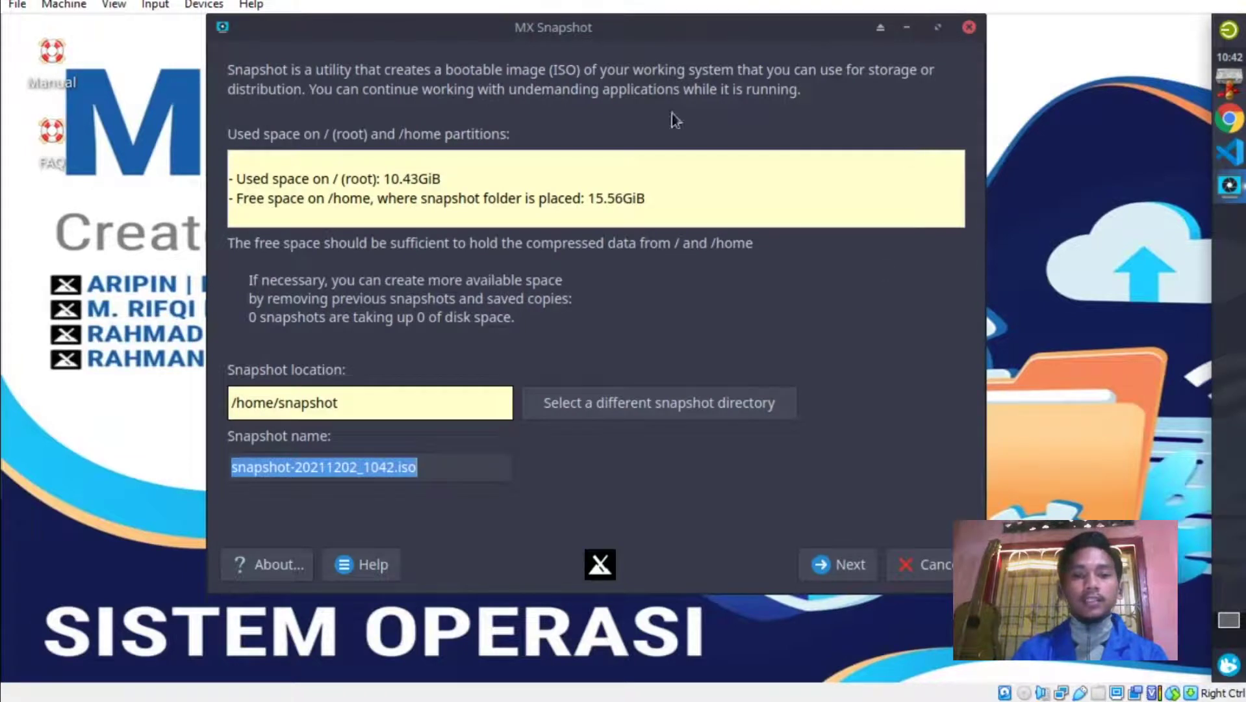
# Set the snapshot directory to /home/MXLinux/Documents/snapshot.
pyautogui.moveTo(574, 26); pyautogui.dragTo(597, 66)
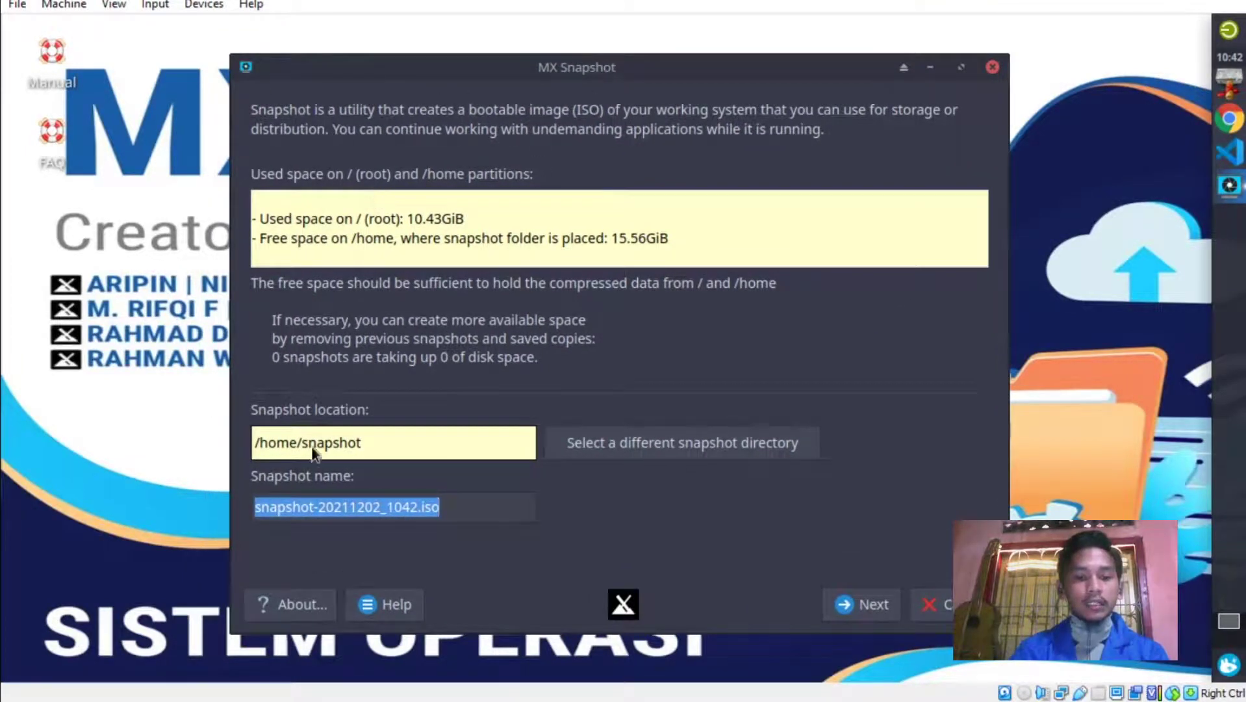
pyautogui.click(613, 448)
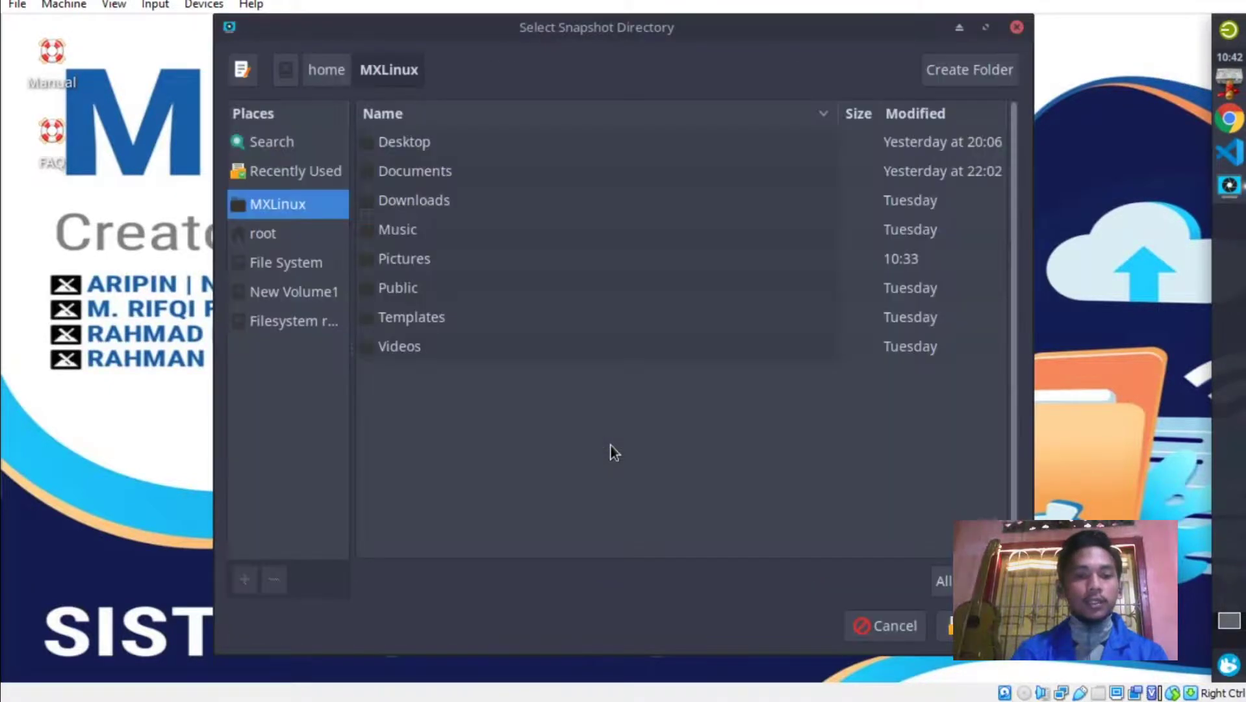
pyautogui.doubleClick(416, 174)
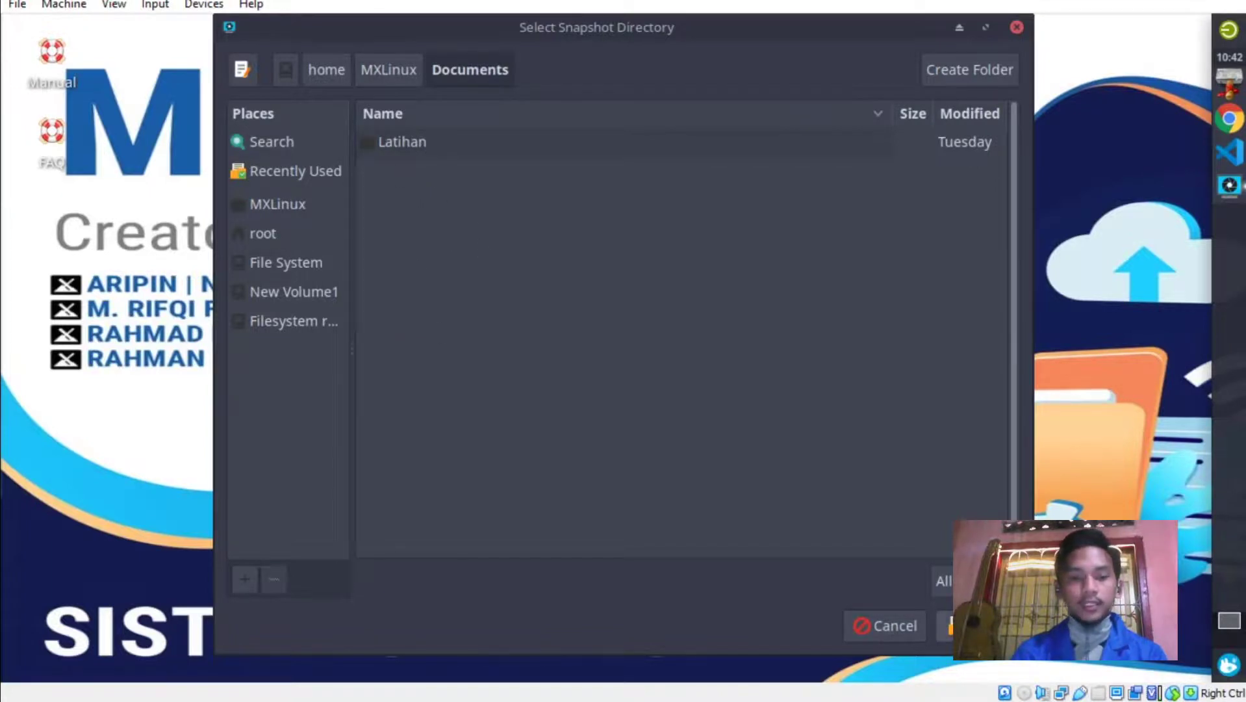
pyautogui.click(941, 626)
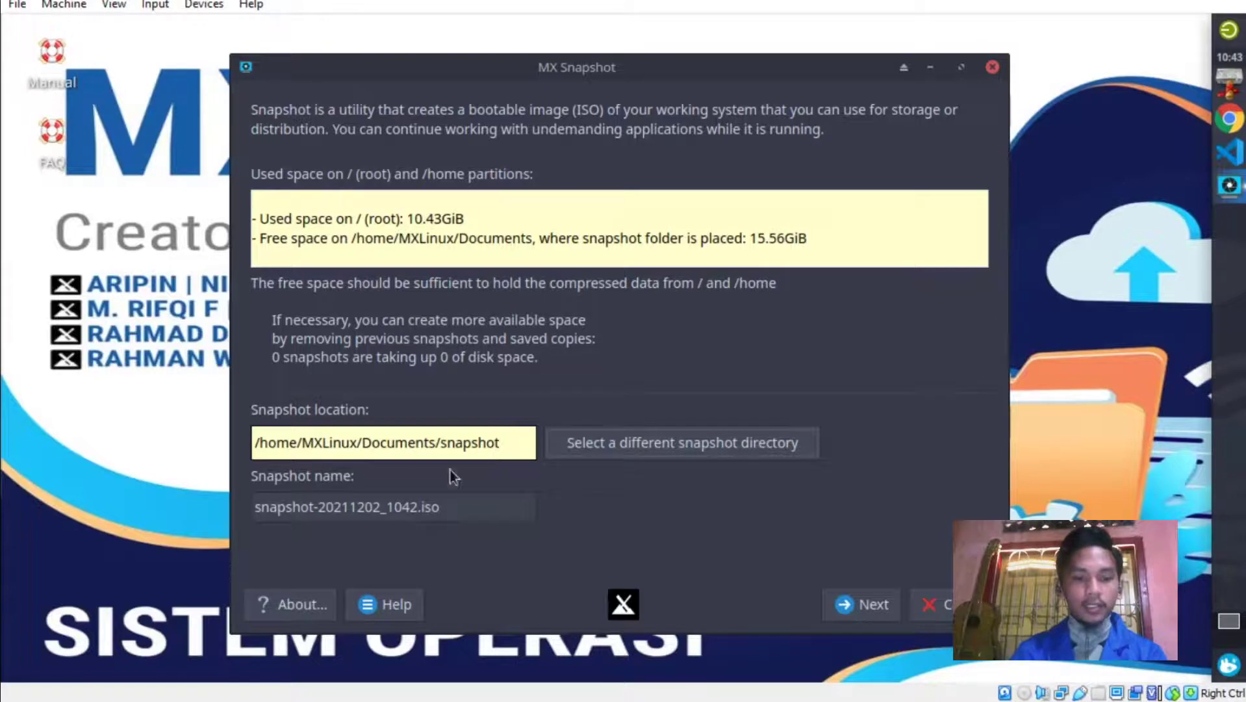
# Replace the default snapshot name with MX-Linux_19.4_x64_Modif.
pyautogui.click(417, 507)
pyautogui.moveTo(399, 507); pyautogui.dragTo(211, 506)
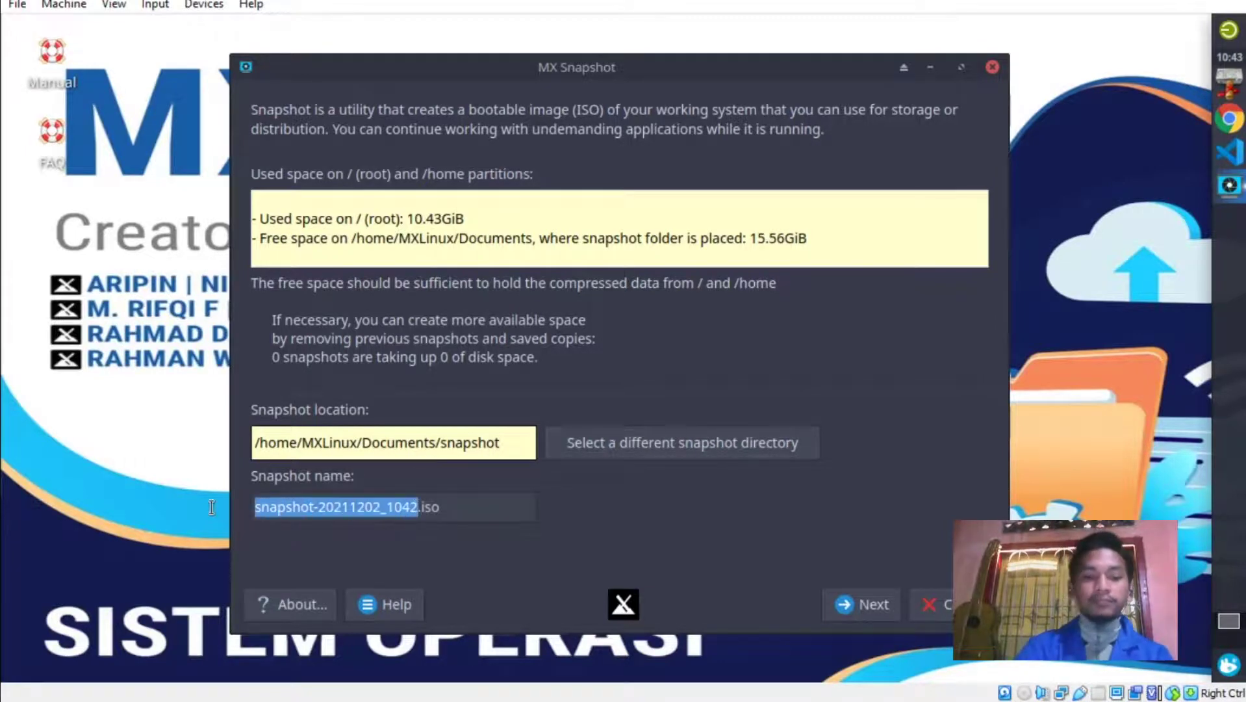
pyautogui.press('BackSpace')
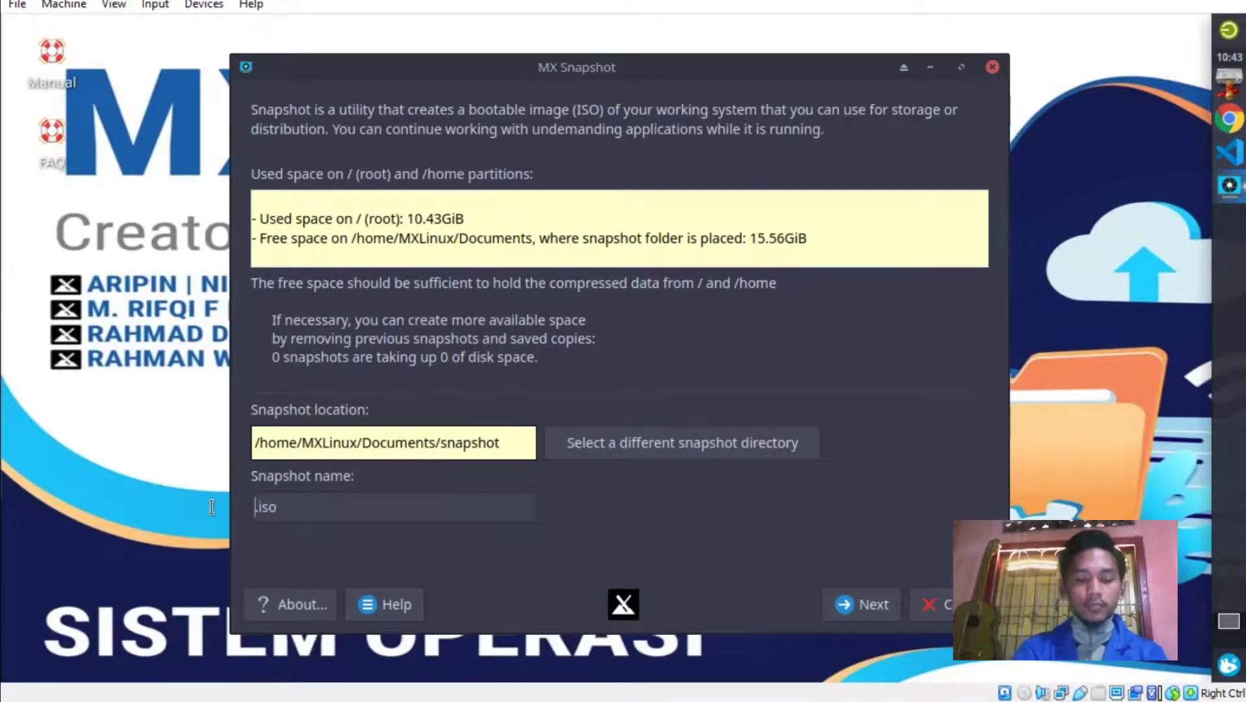
pyautogui.write('MX-')
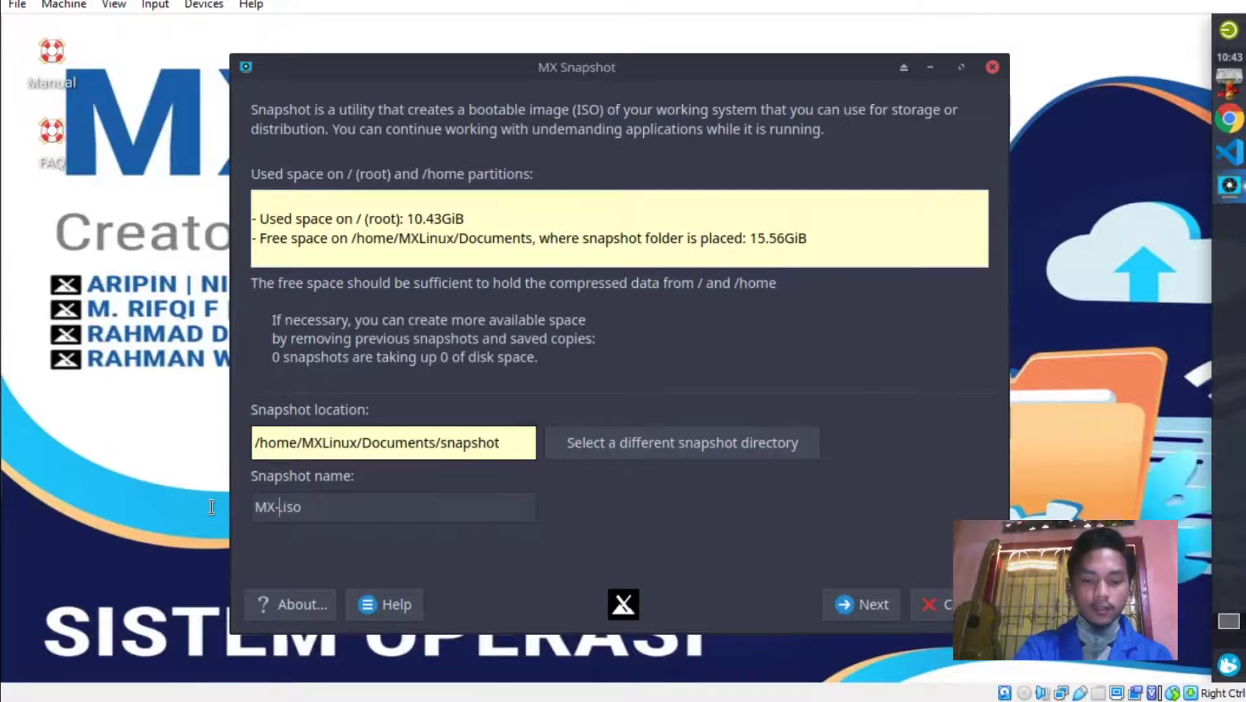
pyautogui.write('Linux')
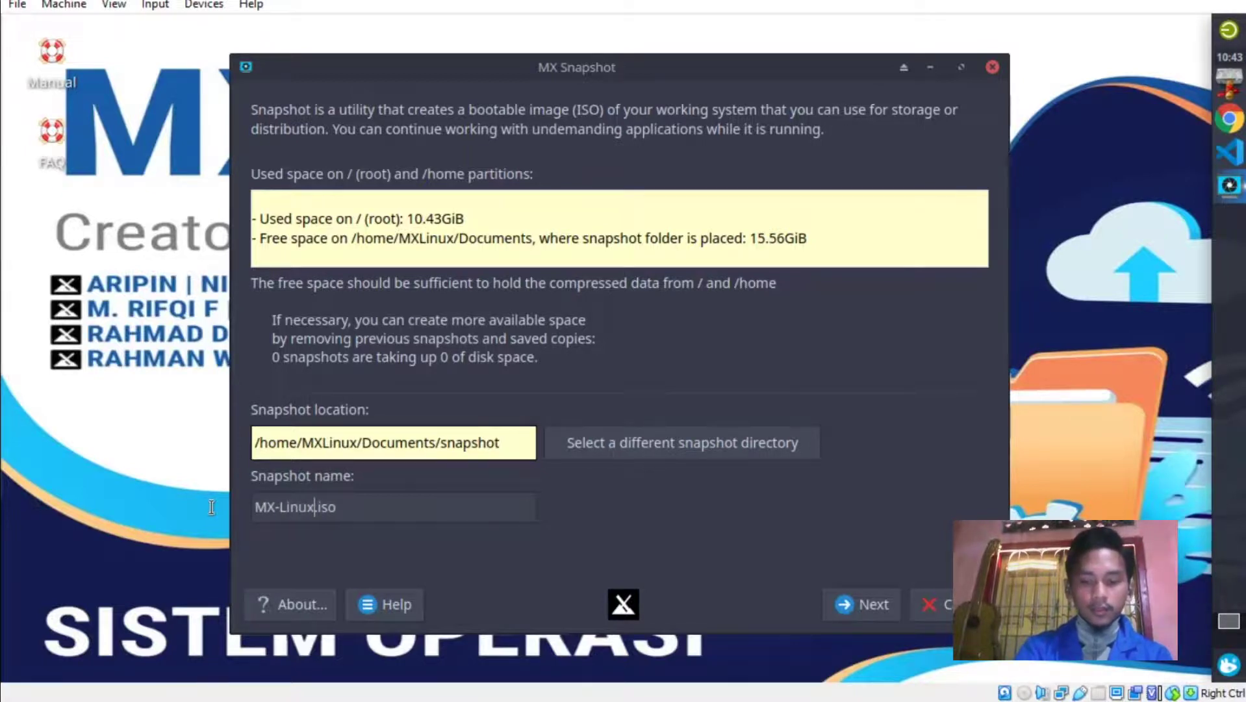
pyautogui.write('_19.4')
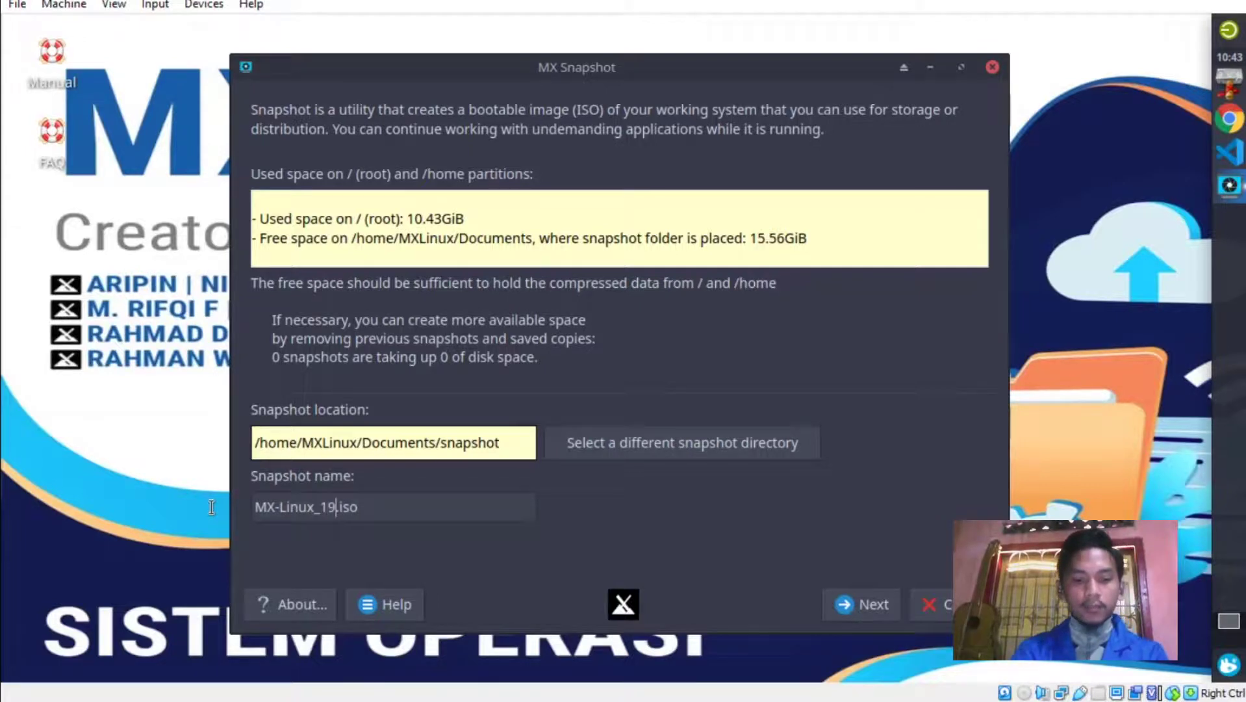
pyautogui.write('_x64')
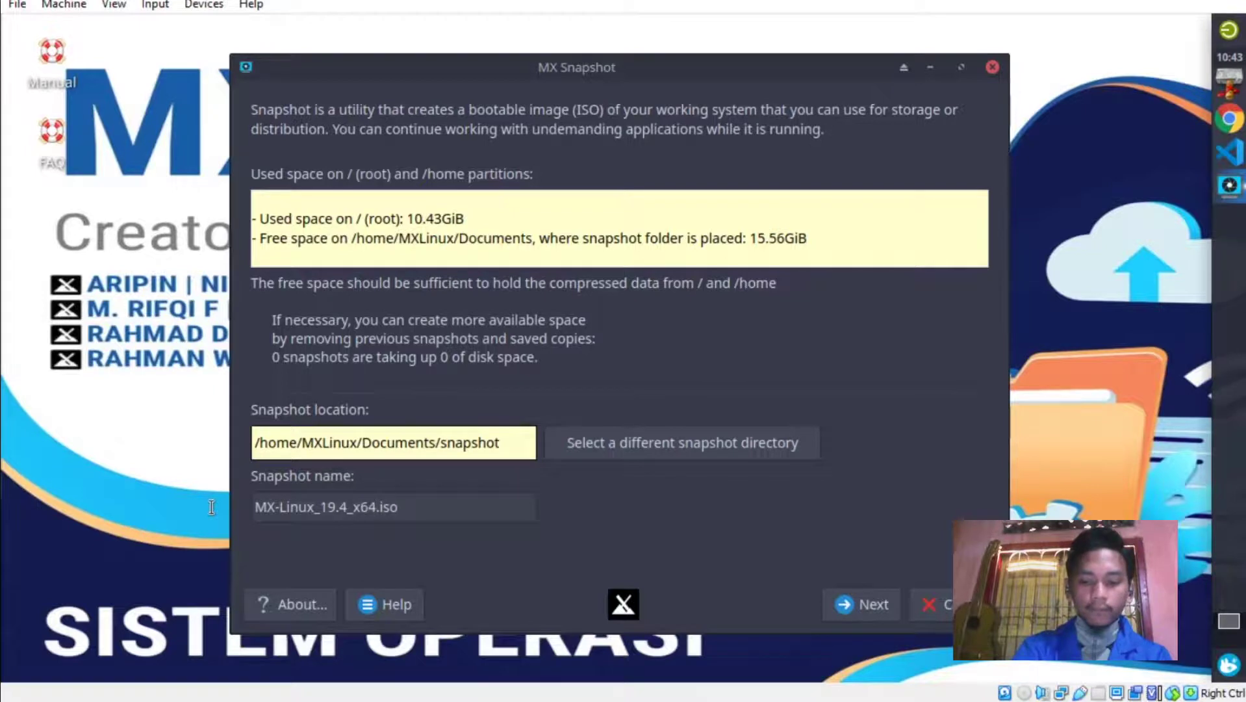
pyautogui.write('_Modif')
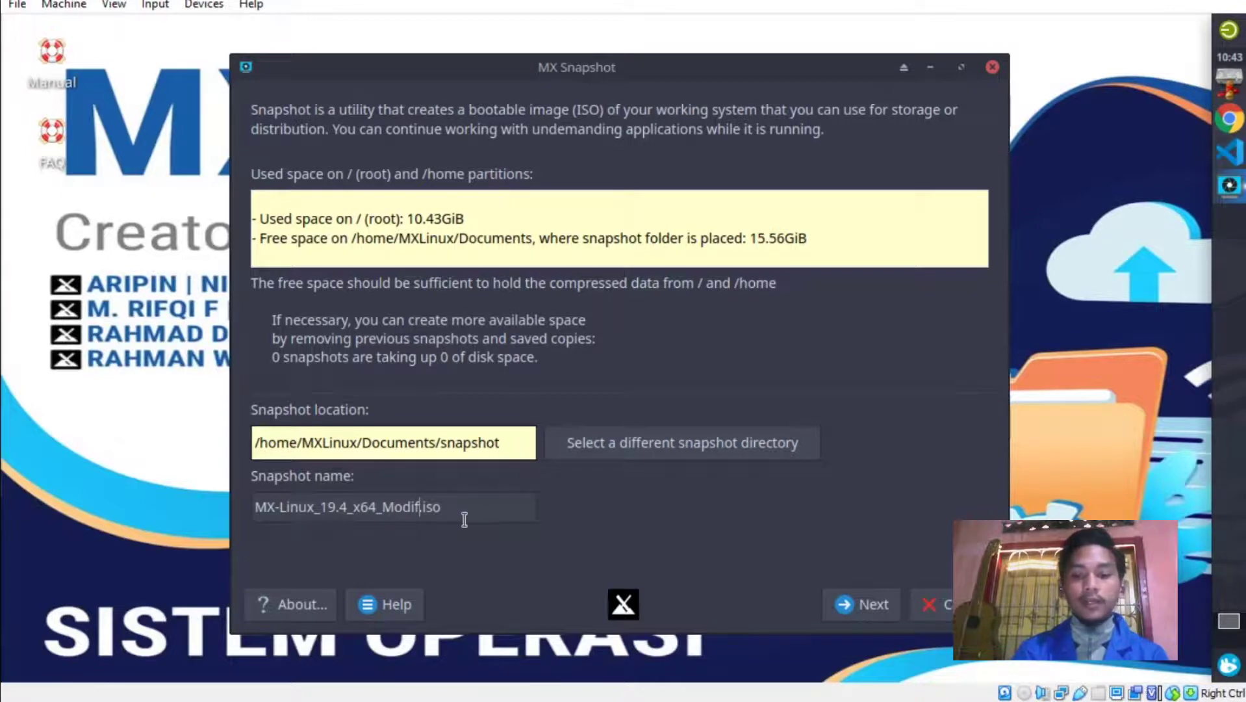
# On the snapshot settings page, exclude all listed home folders with 'All of the above'.
pyautogui.click(849, 605)
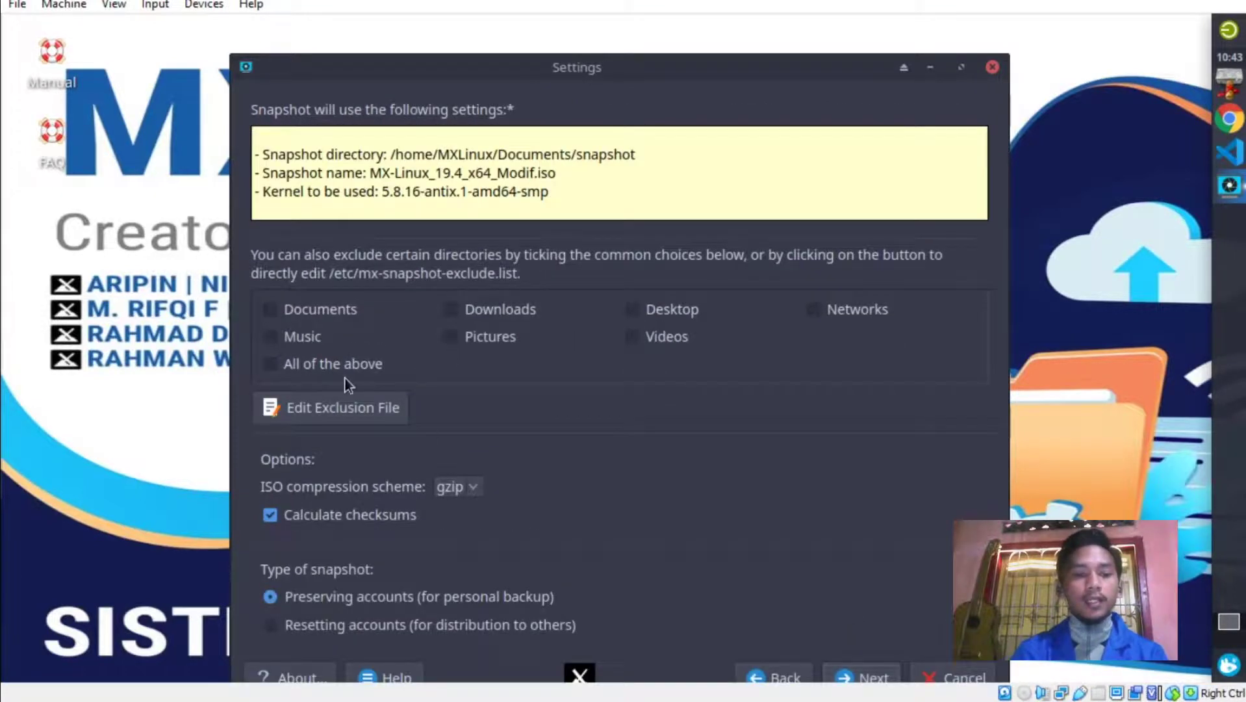
pyautogui.click(277, 365)
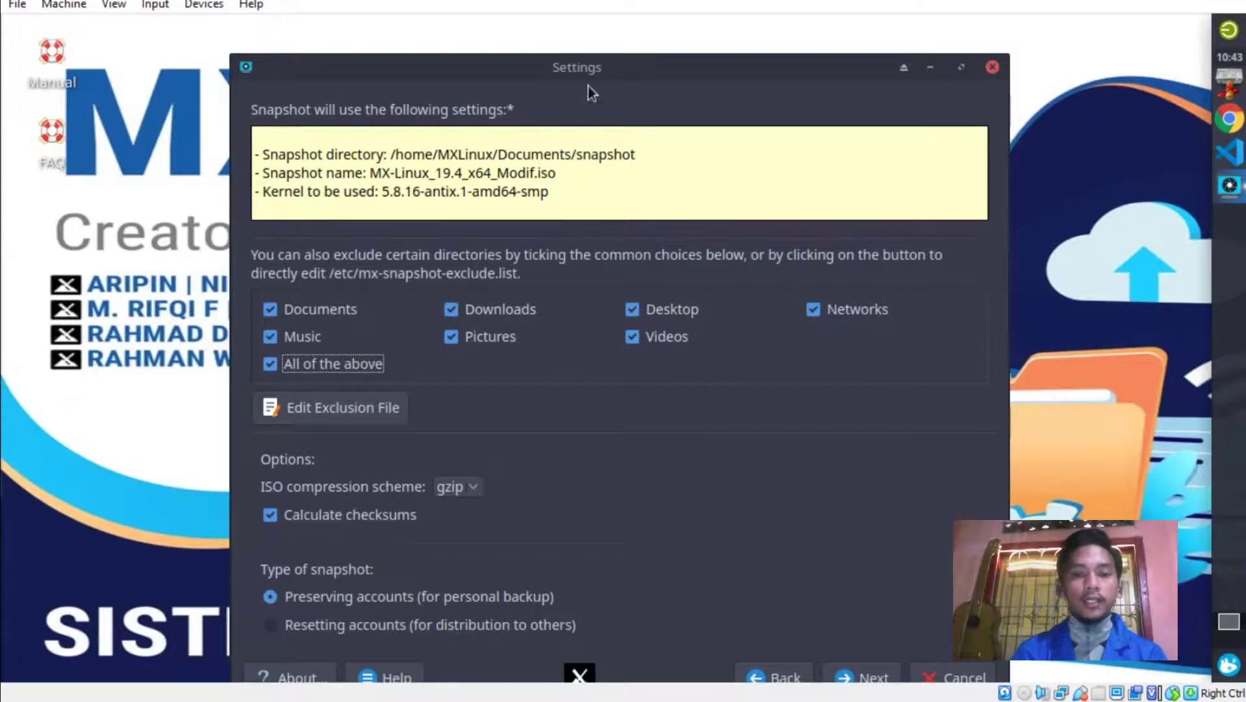
pyautogui.moveTo(593, 70); pyautogui.dragTo(611, 44)
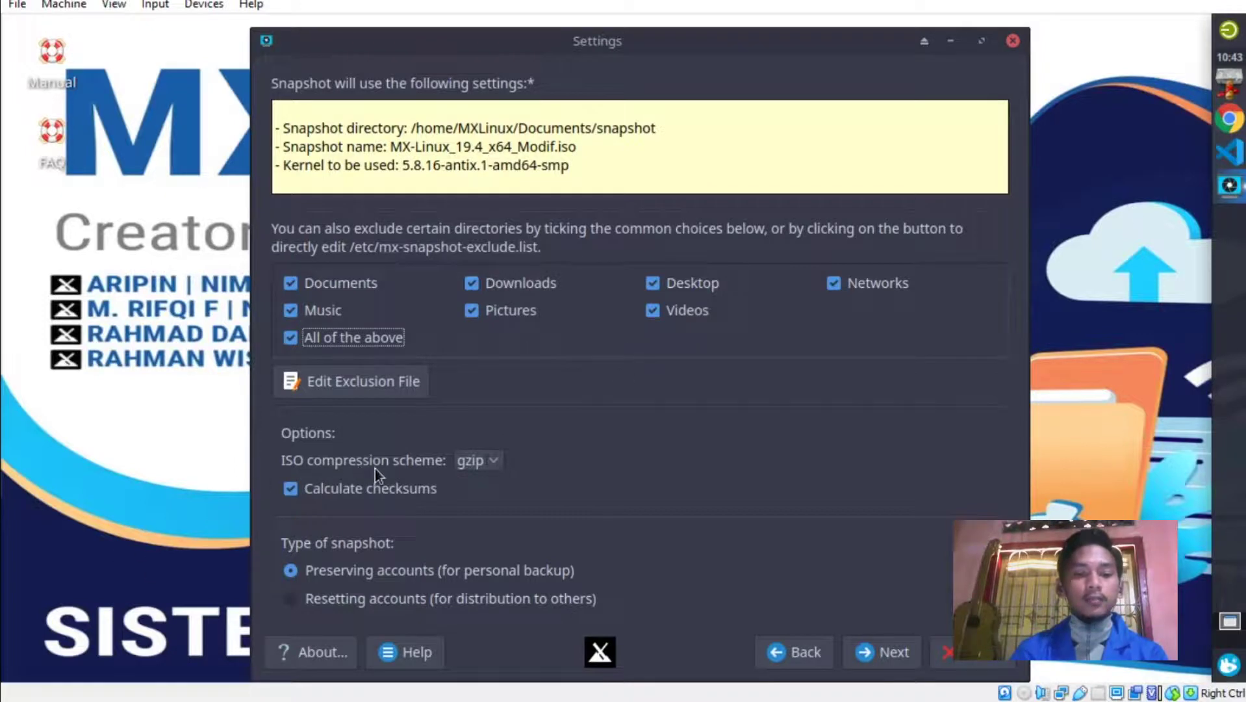
# Keep gzip compression and 'Preserving accounts', then continue to the final confirmation.
pyautogui.click(499, 461)
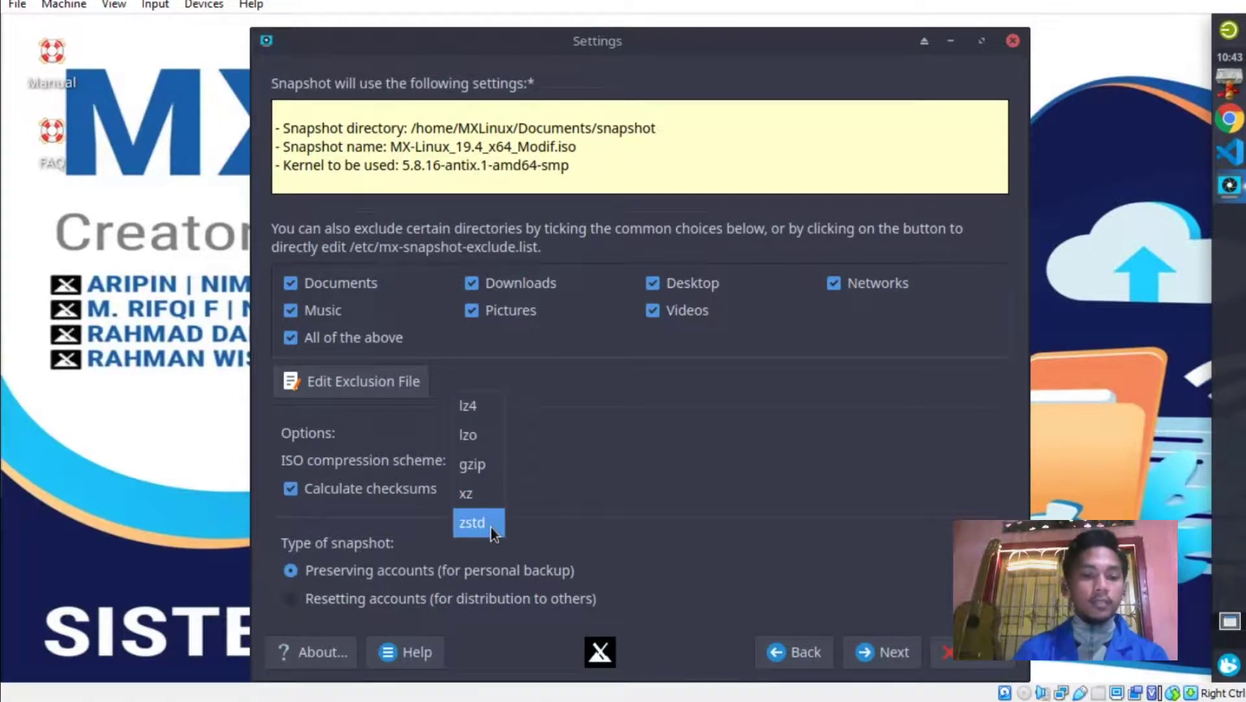
pyautogui.click(486, 472)
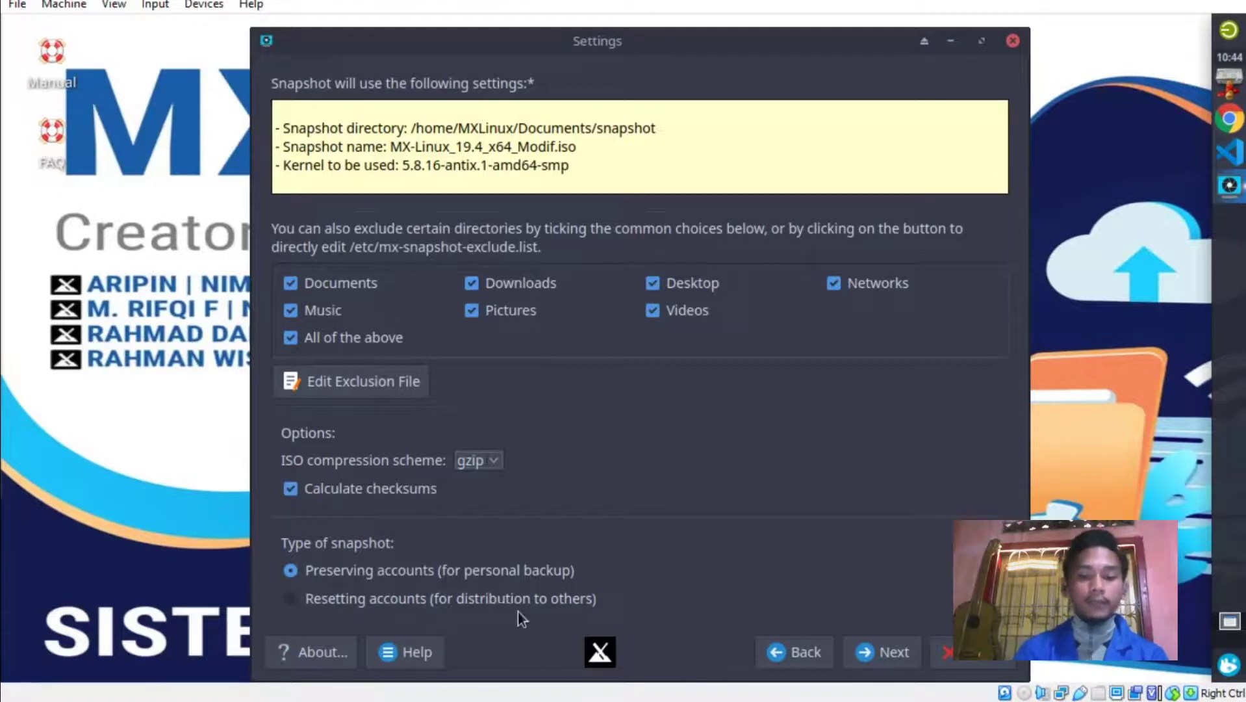
pyautogui.click(349, 571)
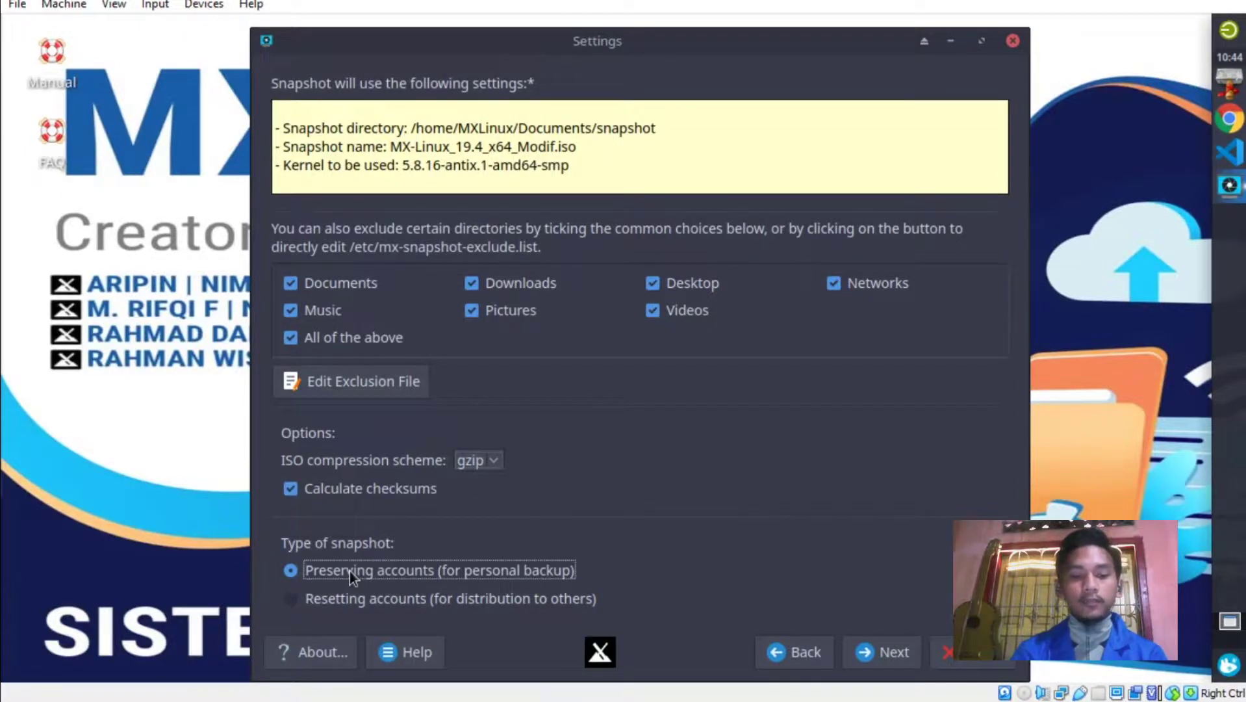
pyautogui.click(290, 337)
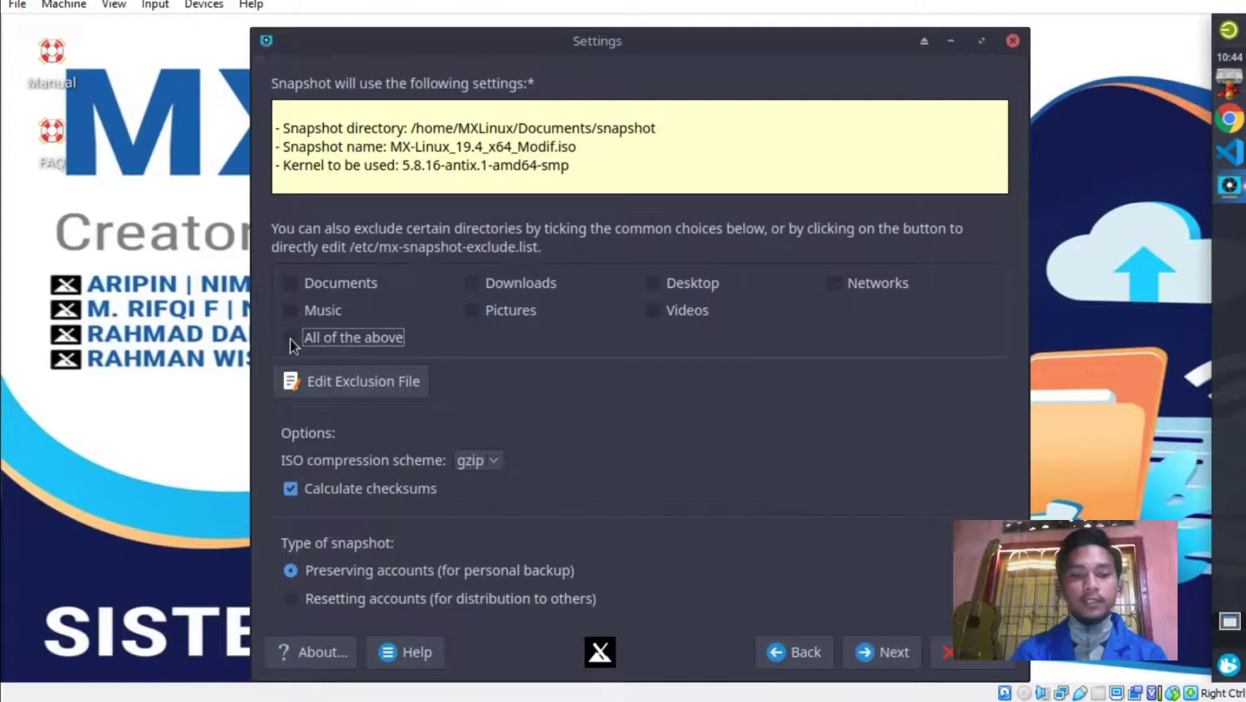
pyautogui.click(291, 337)
pyautogui.click(894, 657)
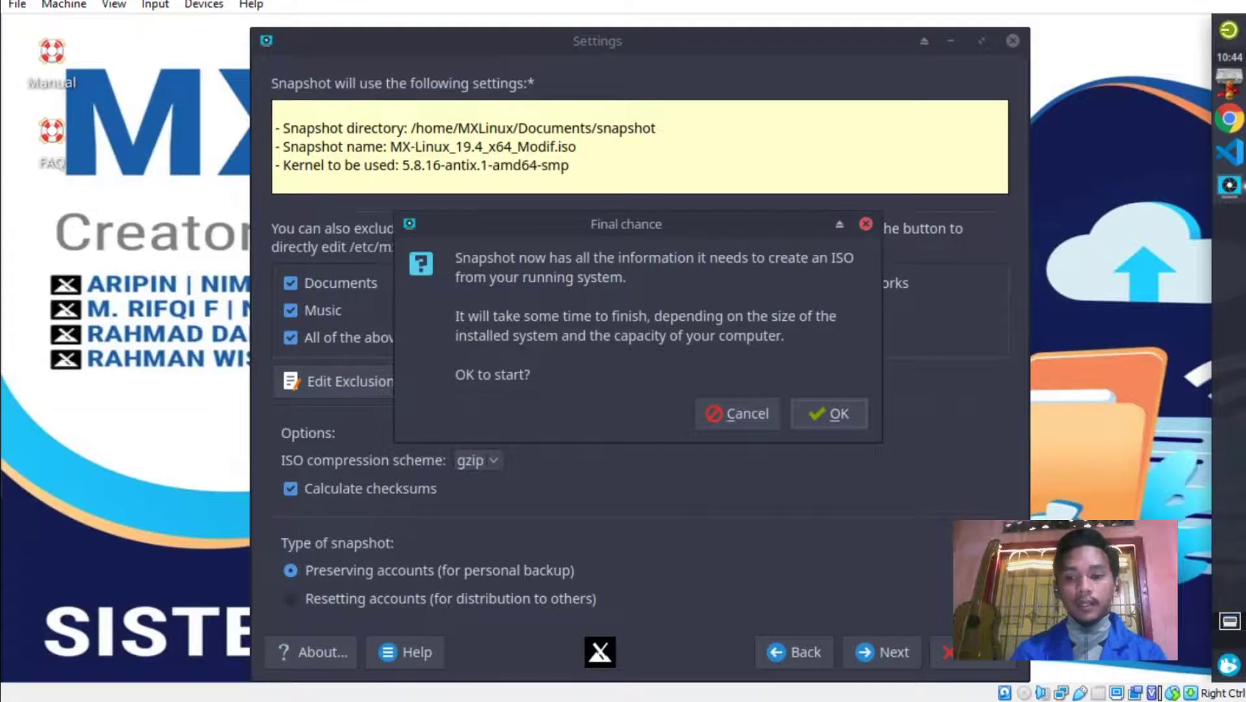
# Build MX-Linux_19.4_x64_Modif.iso, acknowledge the Success message, and close MX Snapshot.
pyautogui.click(837, 415)
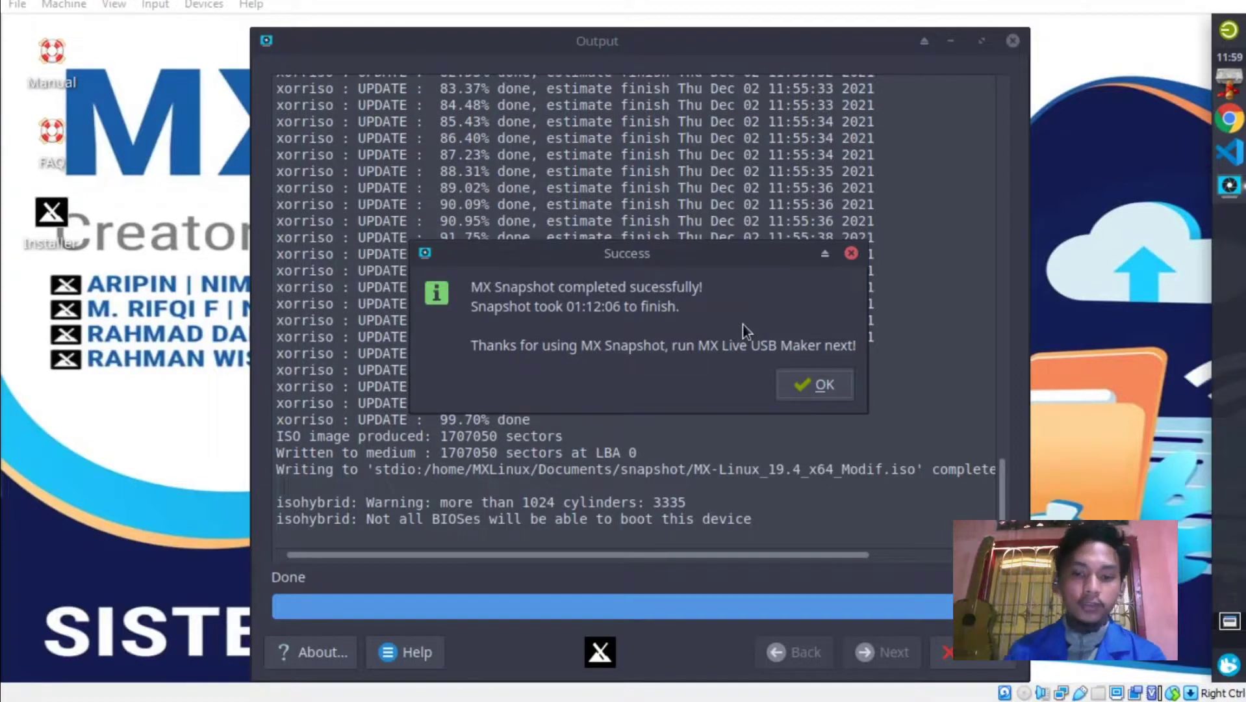
pyautogui.click(790, 385)
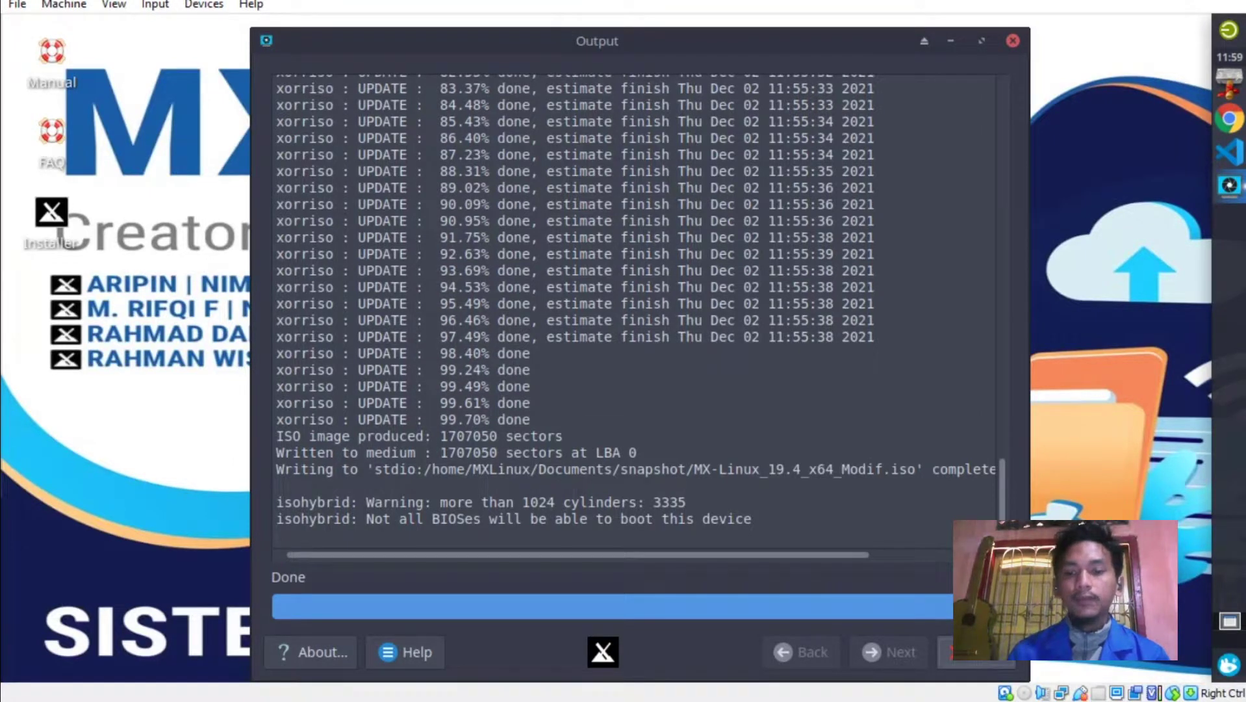
pyautogui.click(974, 652)
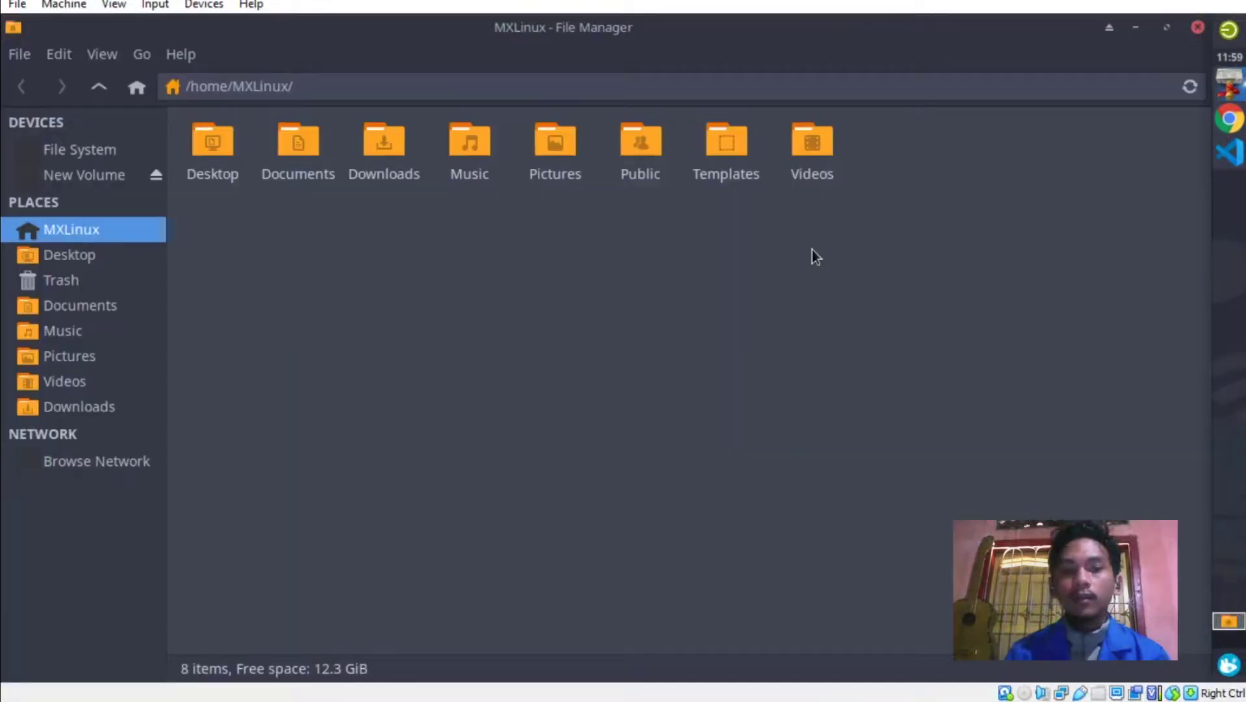
# Check the size of the new ISO inside Documents/snapshot.
pyautogui.click(90, 309)
pyautogui.click(264, 149)
pyautogui.doubleClick(264, 149)
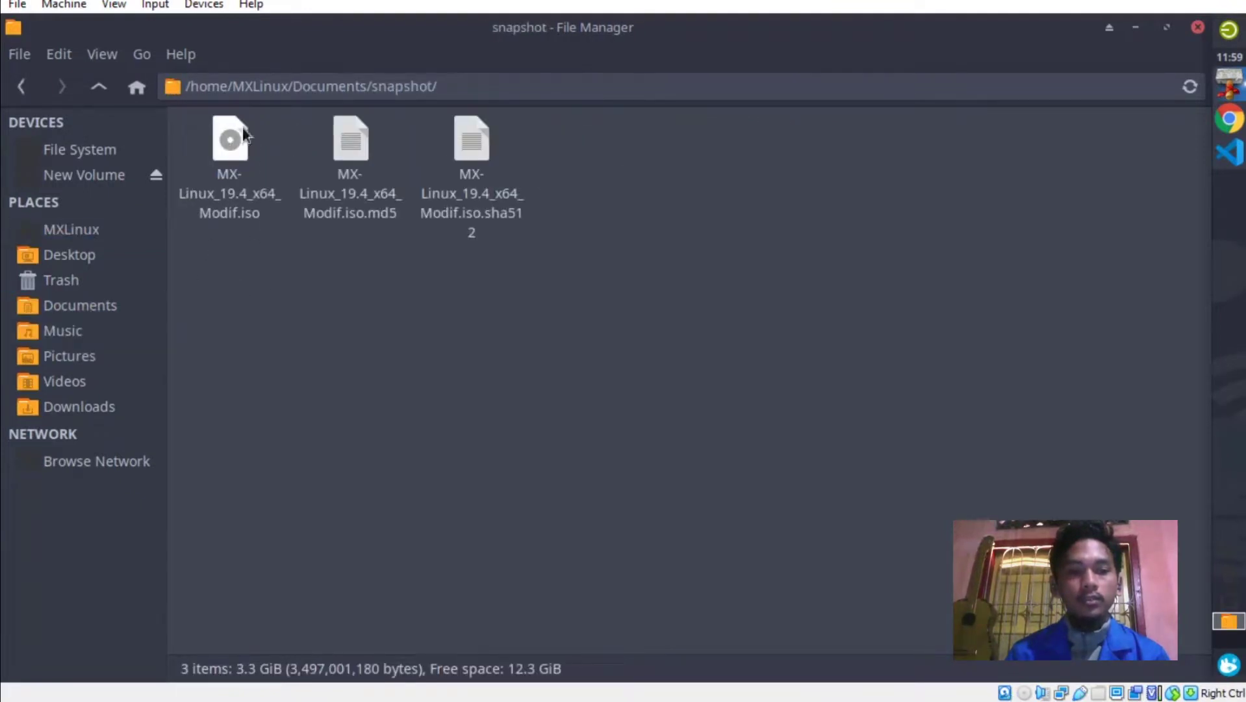
pyautogui.click(231, 165)
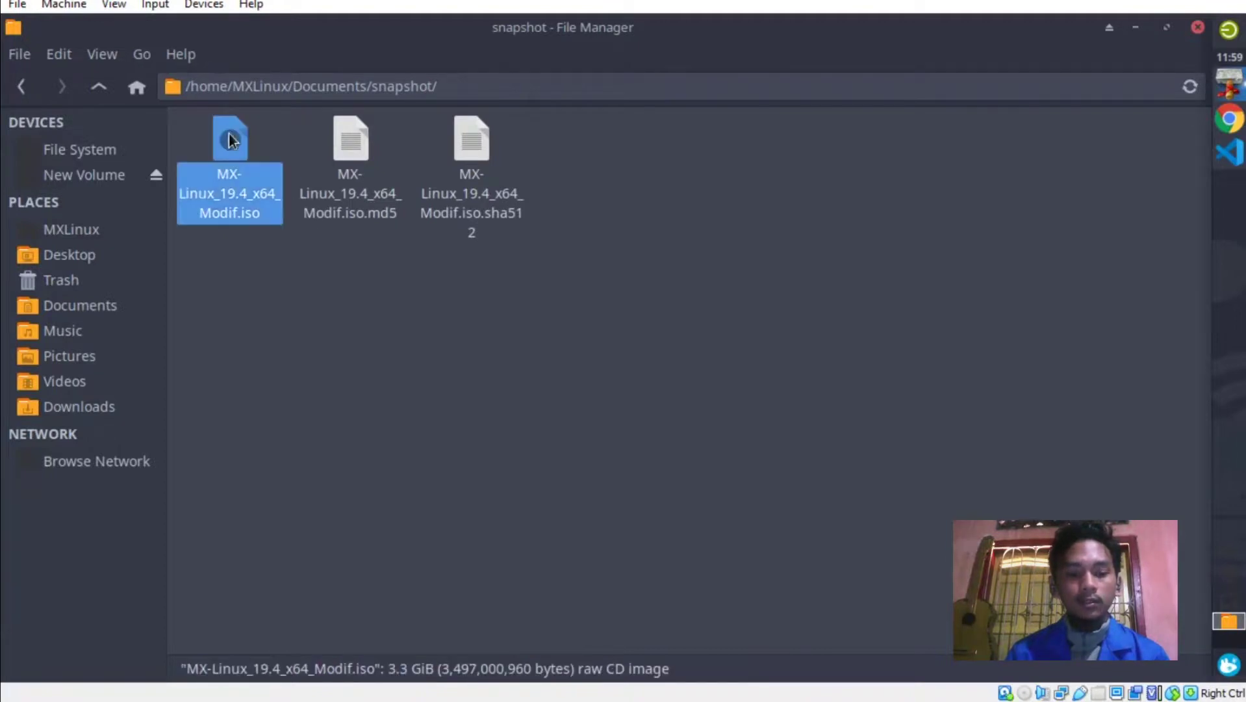
pyautogui.click(341, 380)
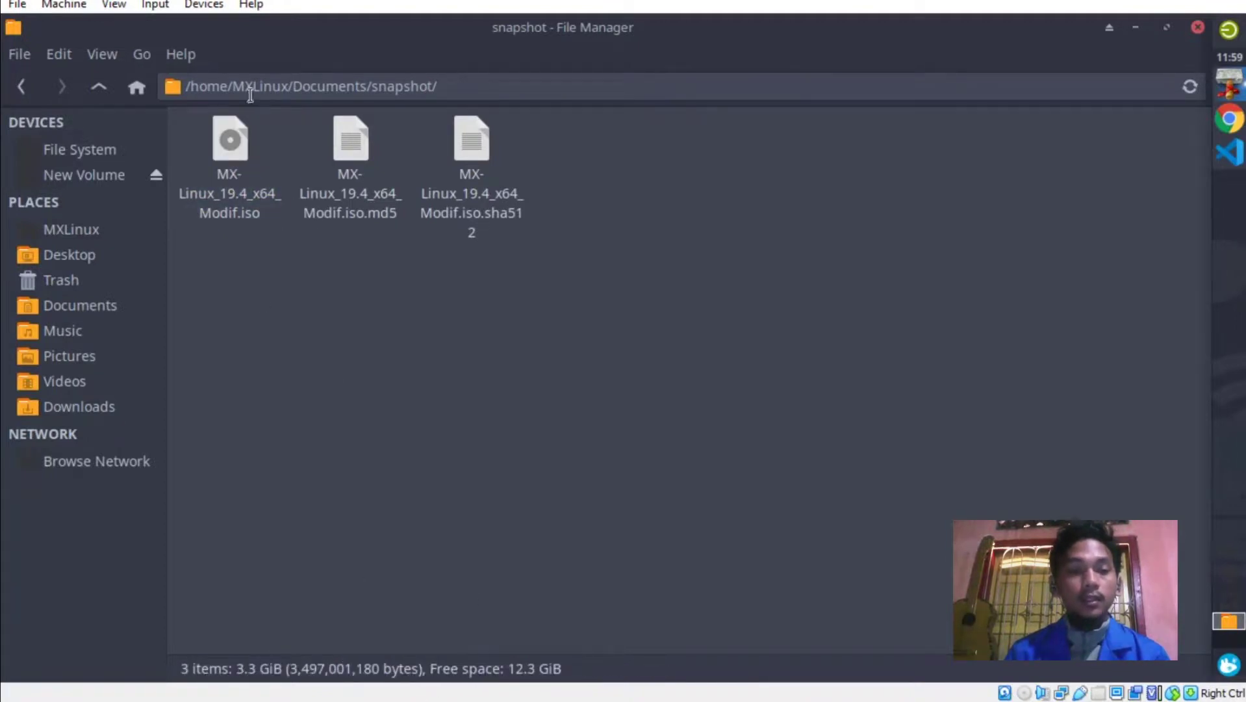
pyautogui.click(86, 310)
# Copy the snapshot folder and paste it into New Volume1.
pyautogui.rightClick(280, 159)
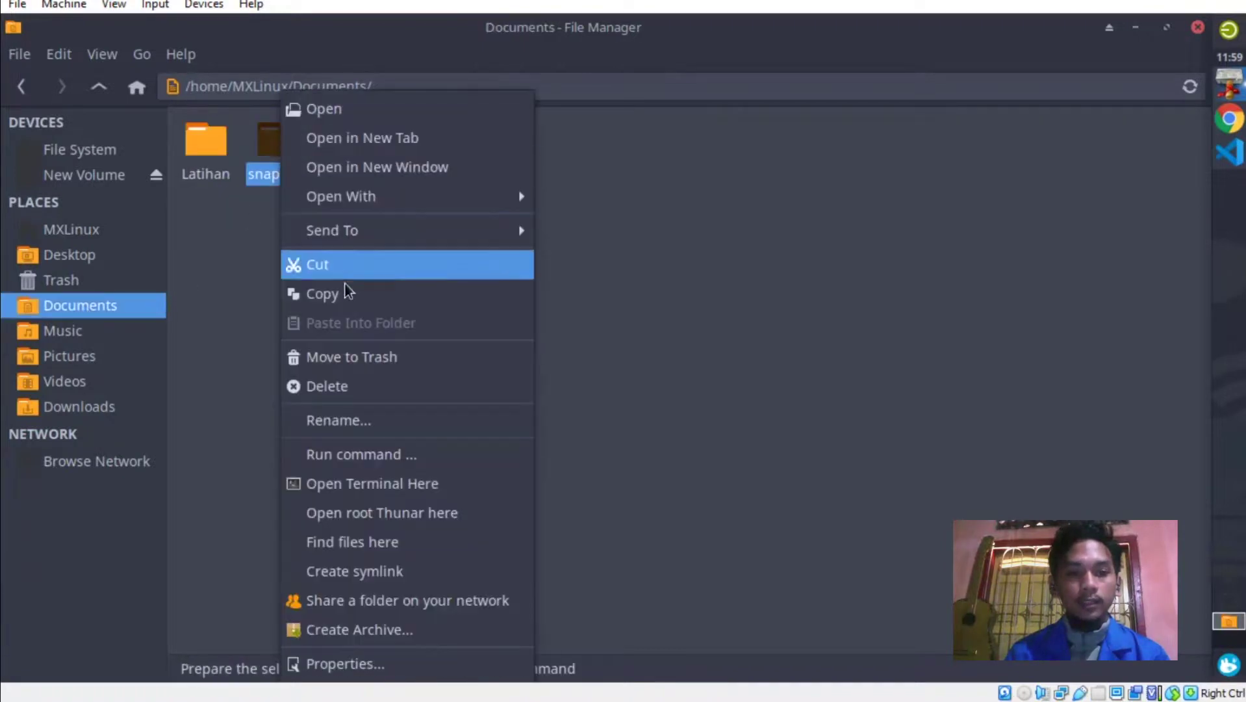
pyautogui.click(344, 301)
pyautogui.click(59, 176)
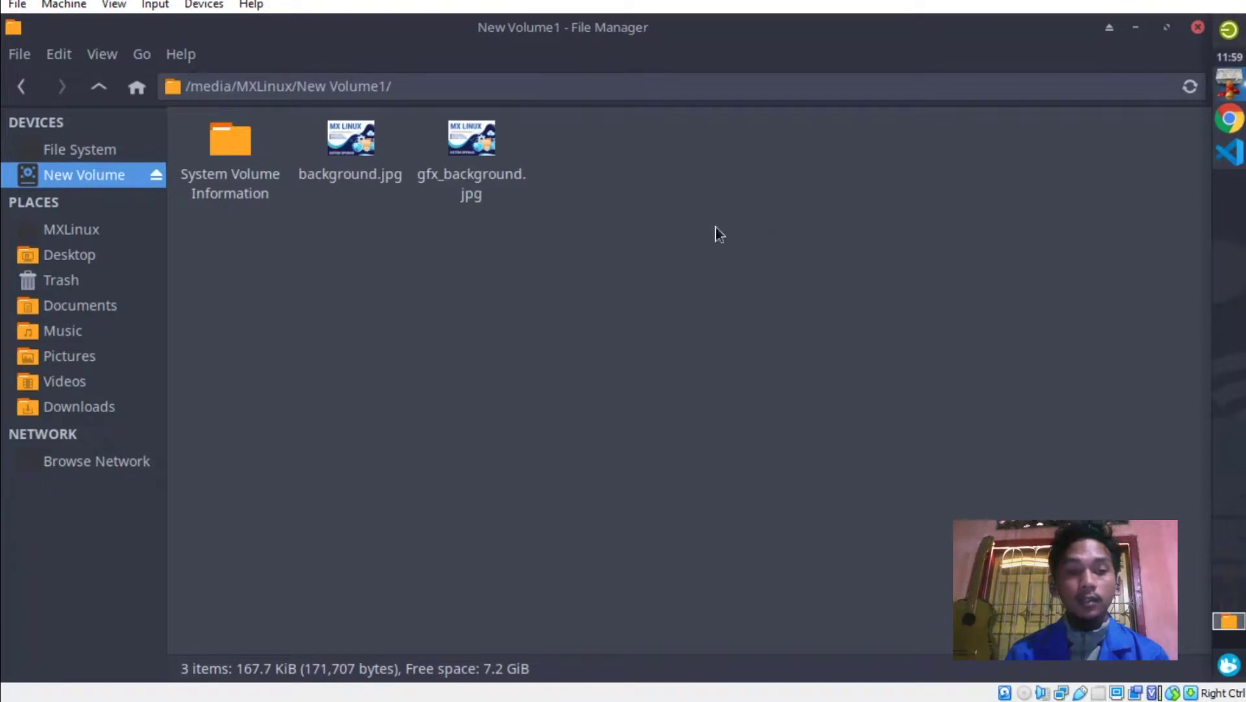
pyautogui.rightClick(752, 189)
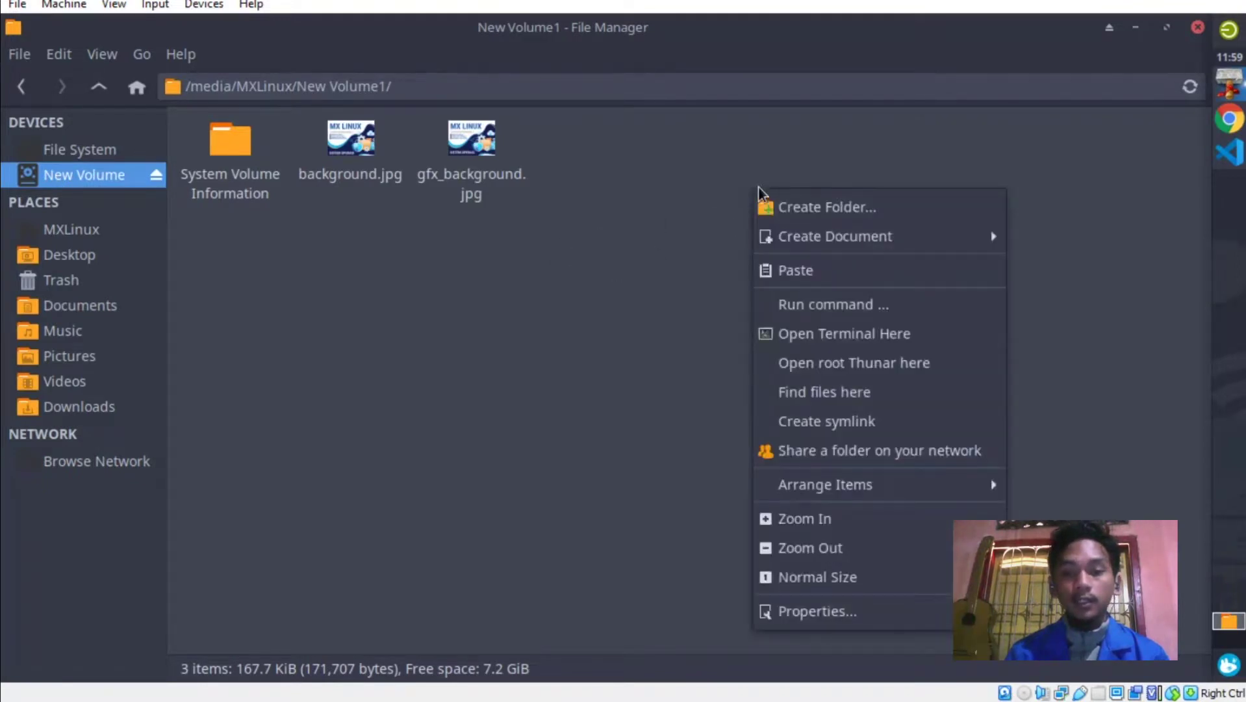
pyautogui.click(800, 283)
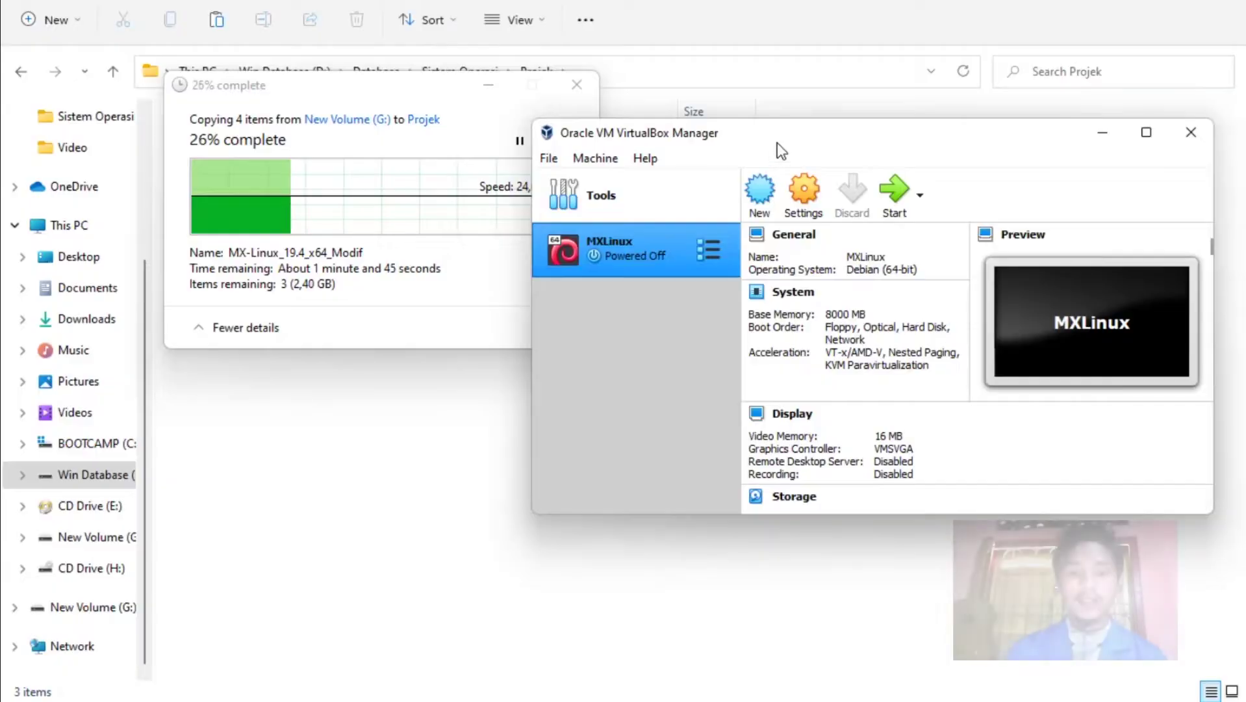
# Create a Debian 64-bit VM named Linux with 8000 MB memory and a new 10 GB VDI disk.
pyautogui.moveTo(777, 142); pyautogui.dragTo(744, 126)
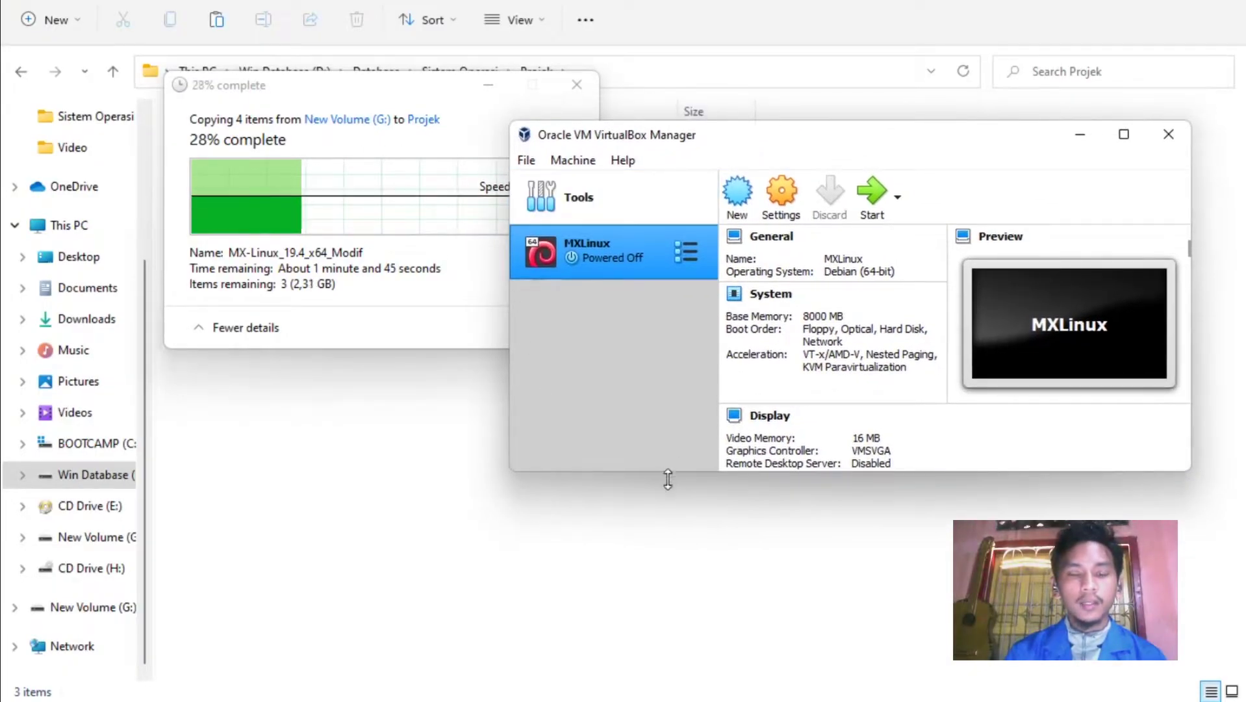
pyautogui.moveTo(669, 472); pyautogui.dragTo(661, 510)
pyautogui.moveTo(627, 135); pyautogui.dragTo(668, 135)
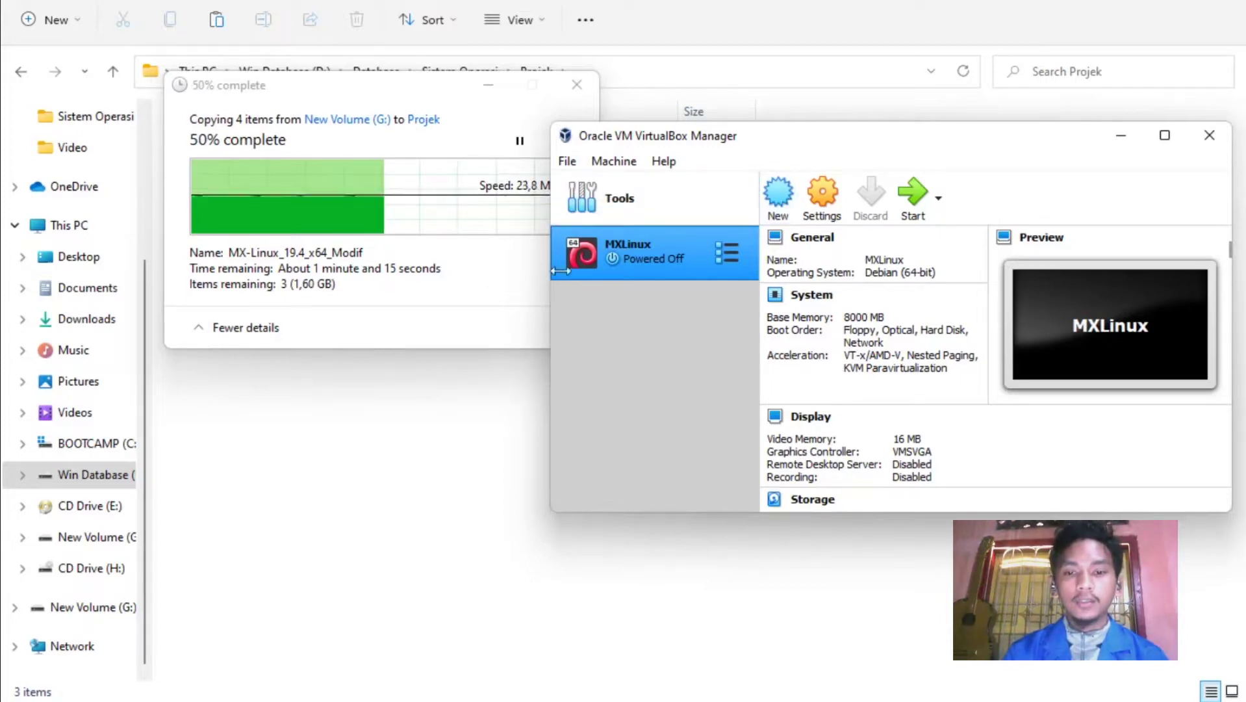
pyautogui.click(778, 195)
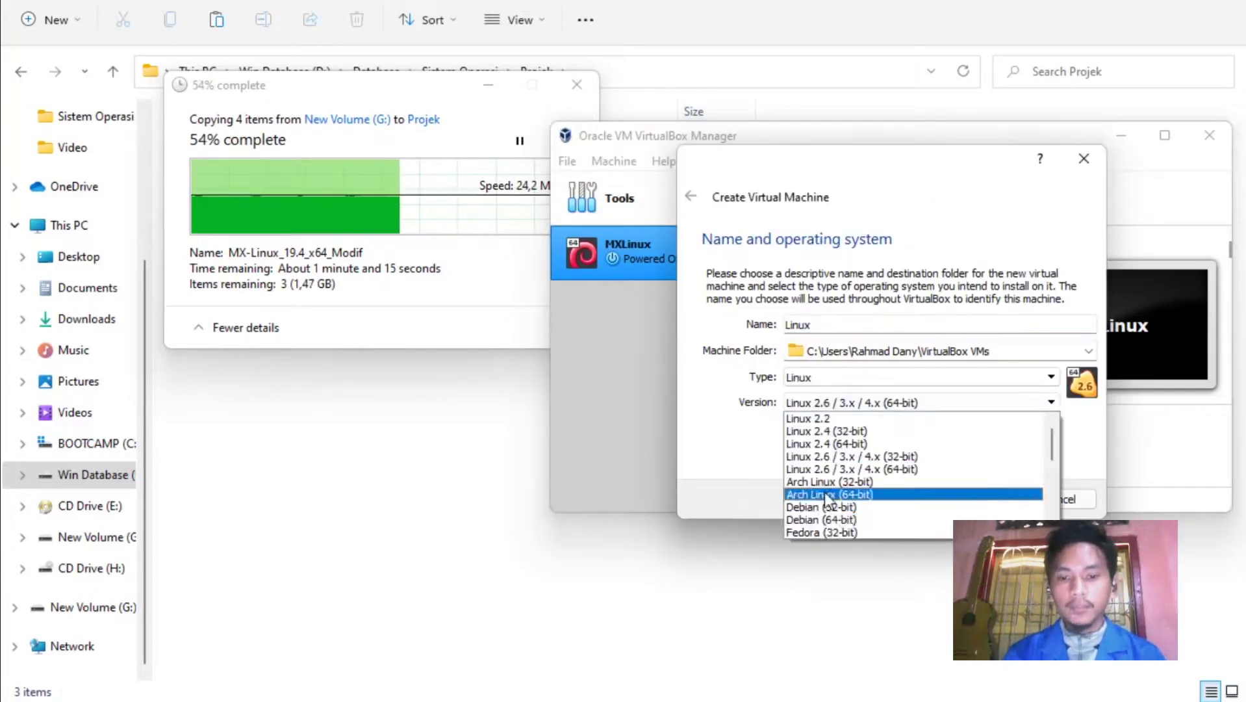
pyautogui.click(822, 520)
pyautogui.click(978, 498)
pyautogui.write('8000')
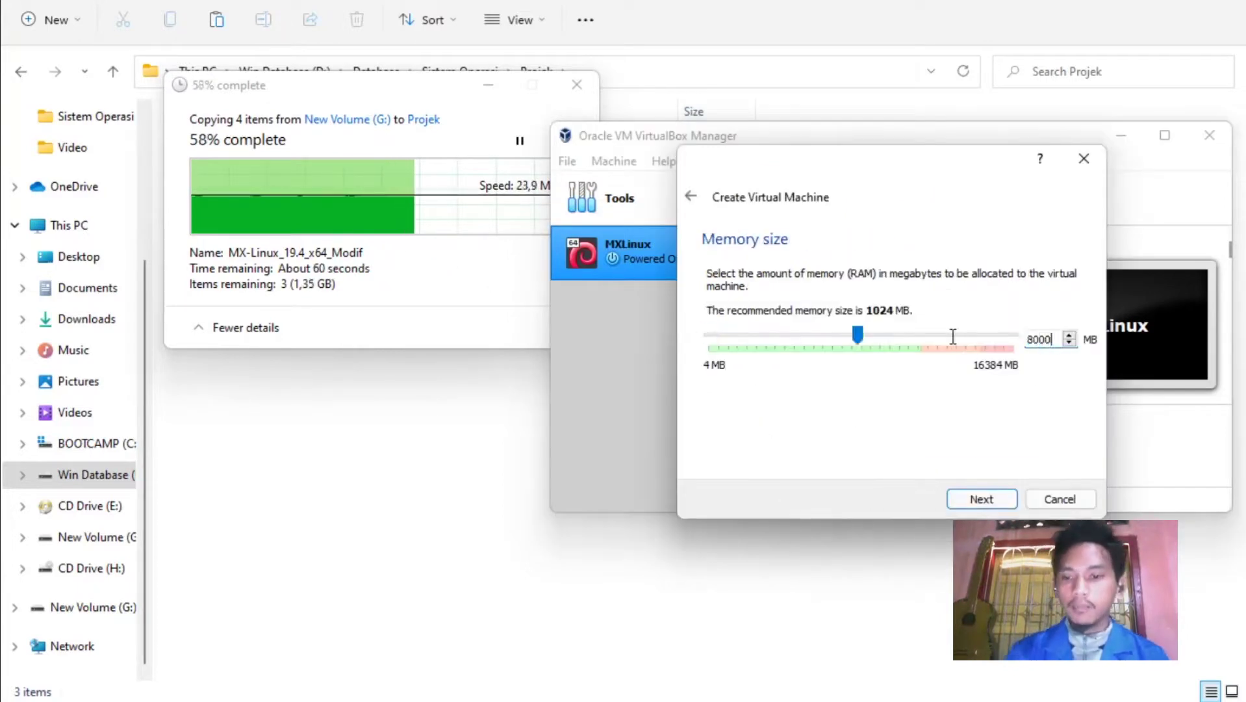
pyautogui.click(979, 499)
pyautogui.click(979, 498)
pyautogui.click(973, 532)
pyautogui.click(973, 532)
pyautogui.write('10')
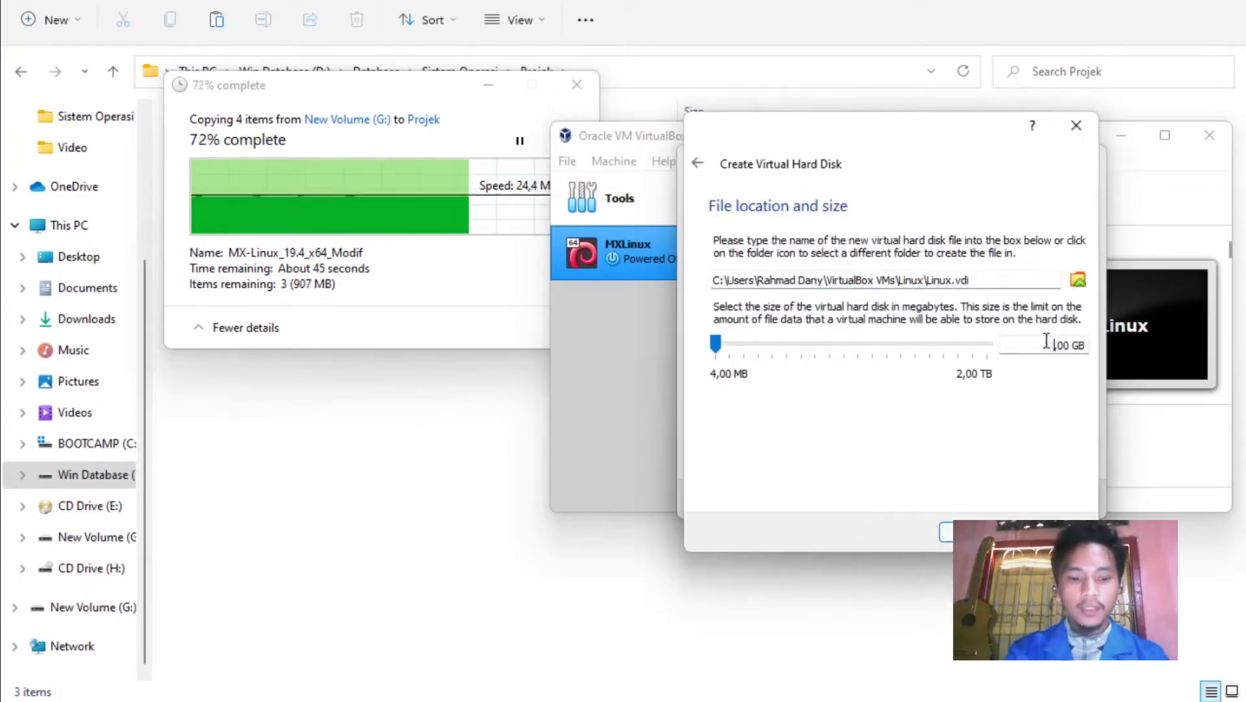
pyautogui.click(896, 557)
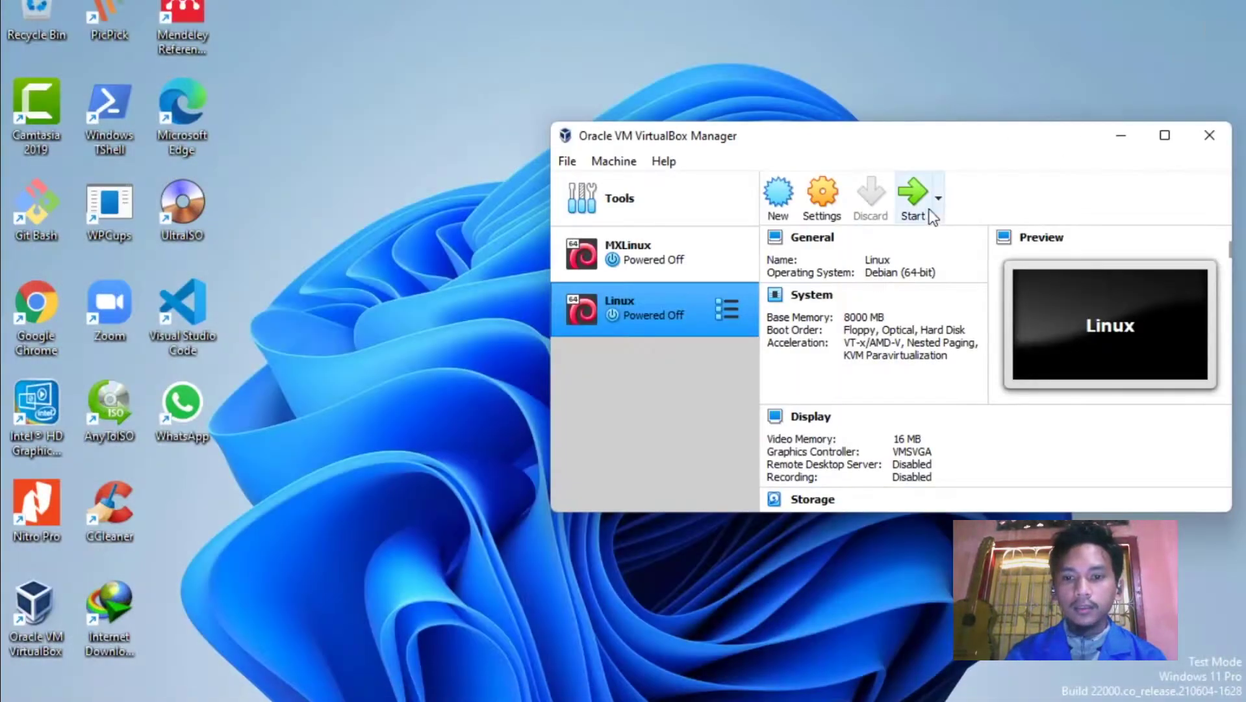
pyautogui.moveTo(931, 144); pyautogui.dragTo(745, 160)
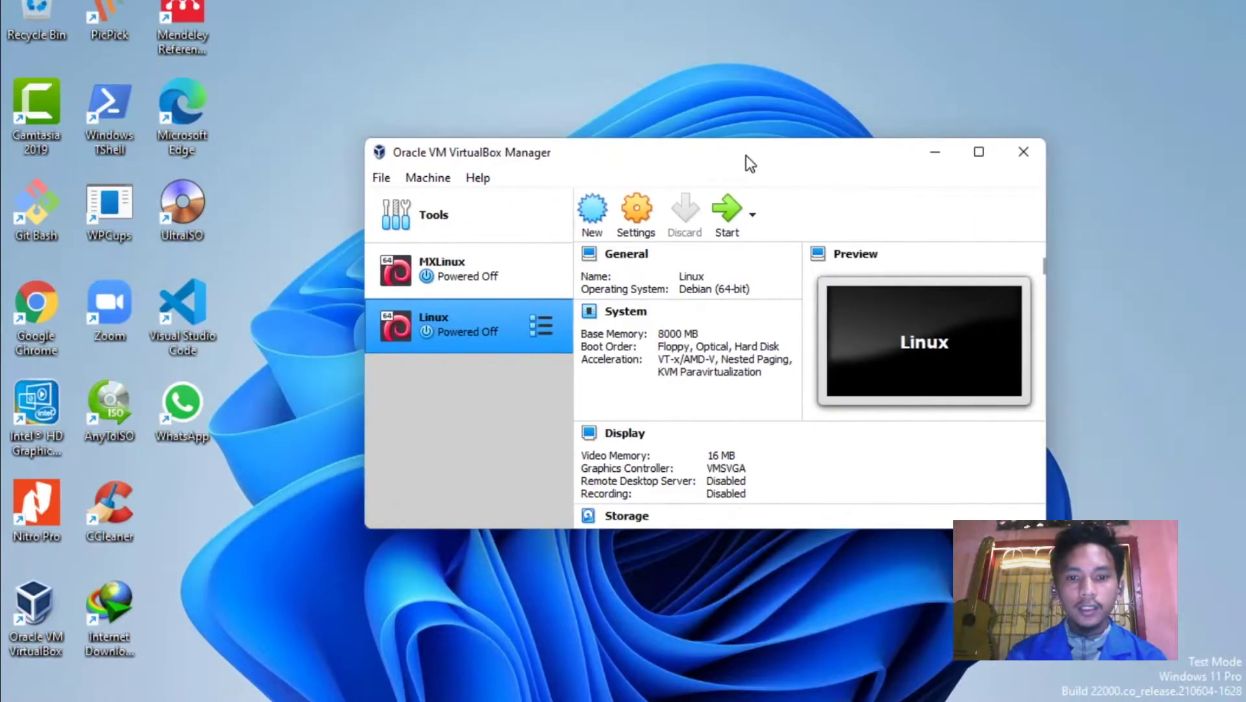
# In the Linux VM's System settings, add Network to the boot order.
pyautogui.click(636, 219)
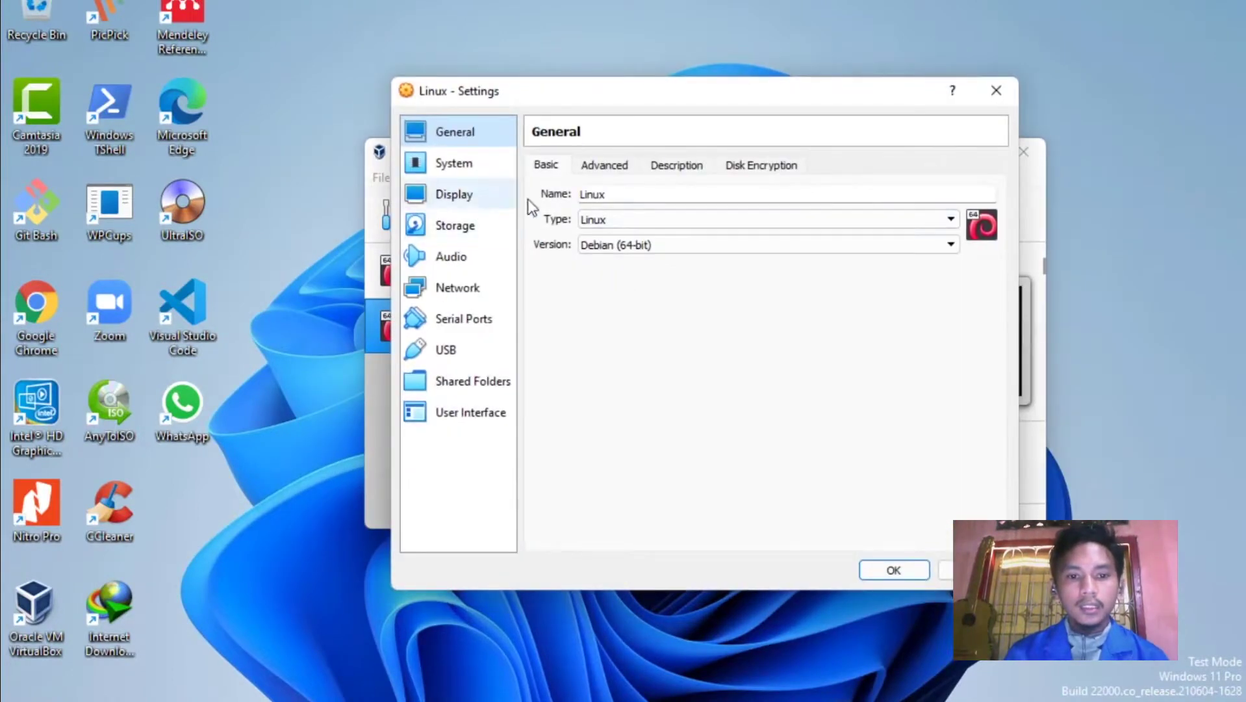
pyautogui.click(476, 170)
pyautogui.click(643, 299)
pyautogui.click(460, 195)
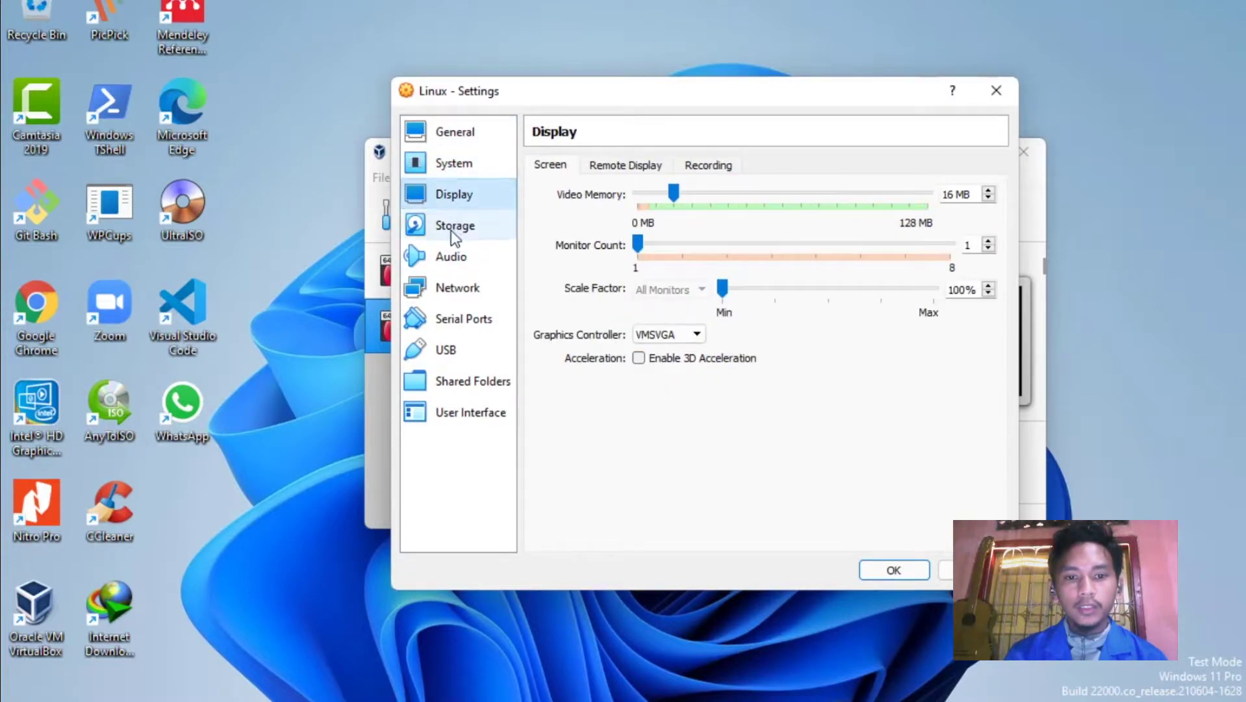
# Load MX-Linux_19.4_x64_Modif.iso from Database/Sistem Operasi/Projek/snapshot into the empty optical drive.
pyautogui.click(451, 230)
pyautogui.click(592, 210)
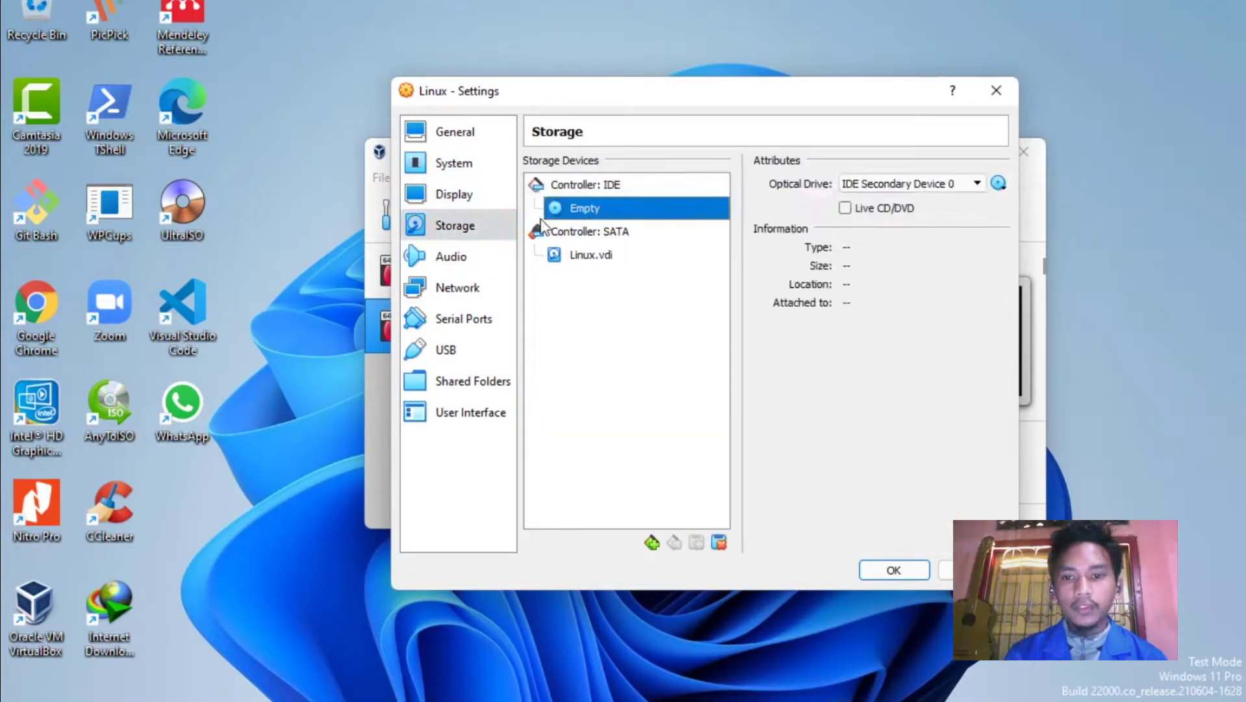
pyautogui.click(999, 183)
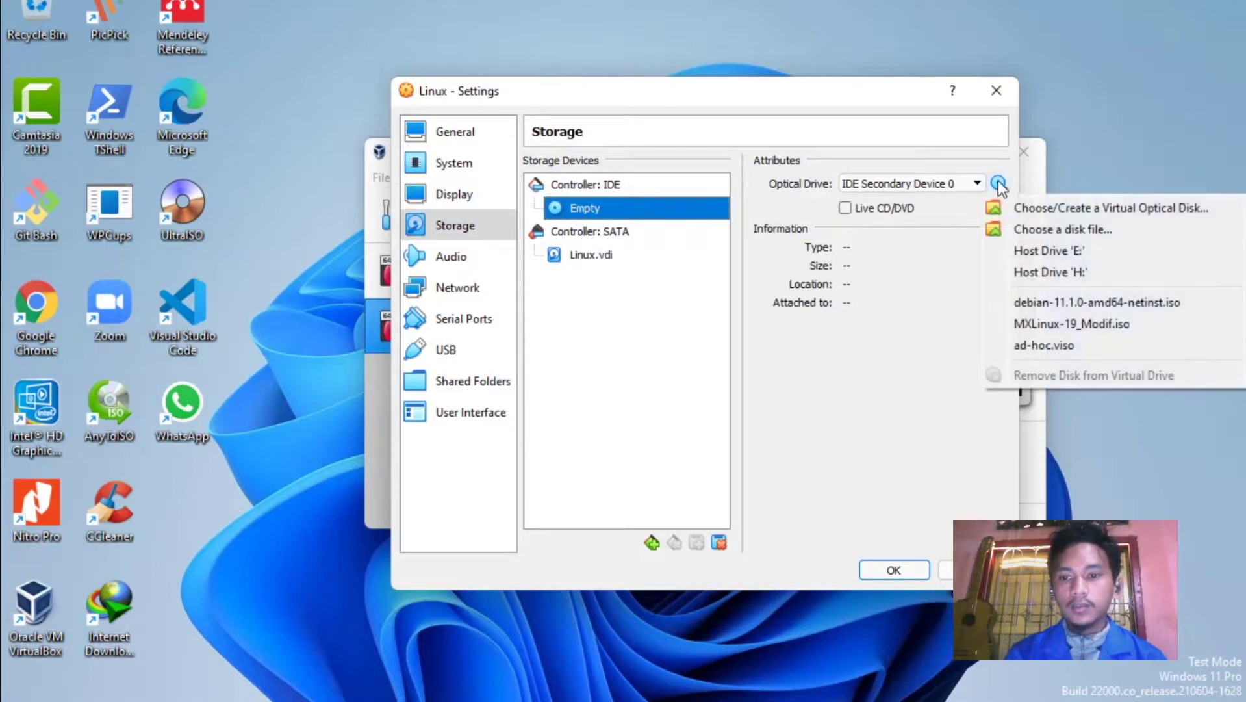
pyautogui.click(1033, 230)
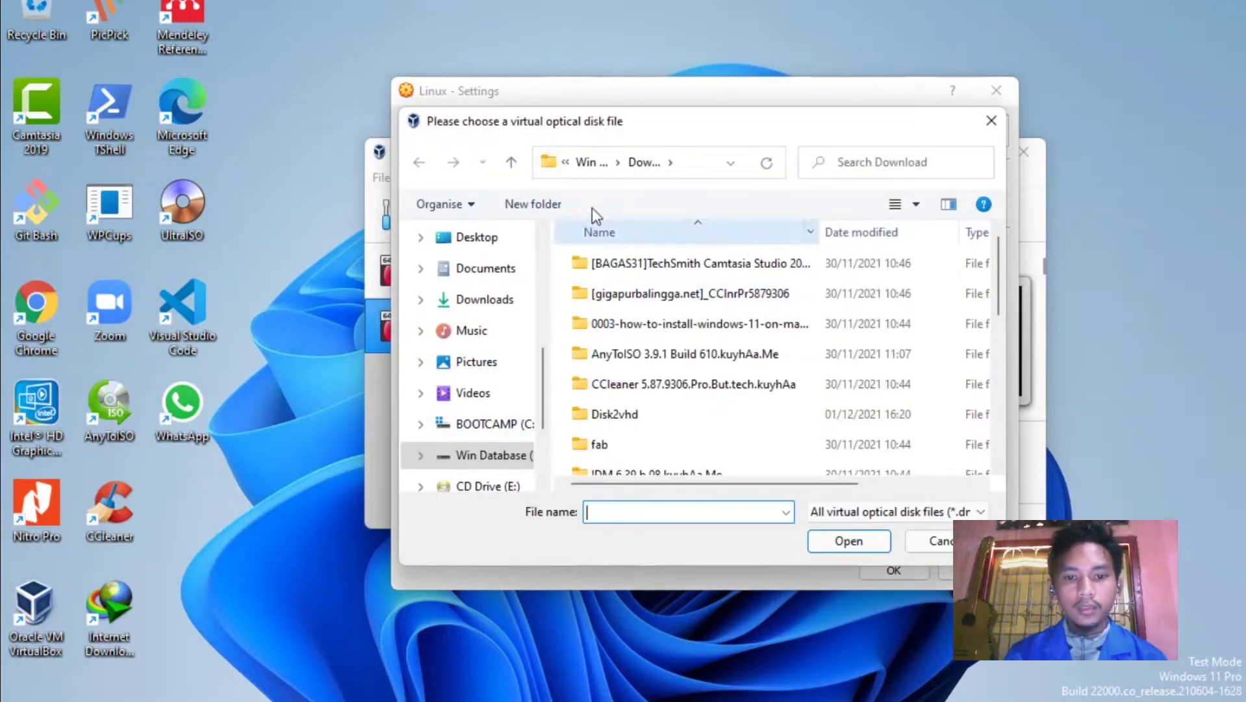
pyautogui.click(592, 162)
pyautogui.doubleClick(603, 280)
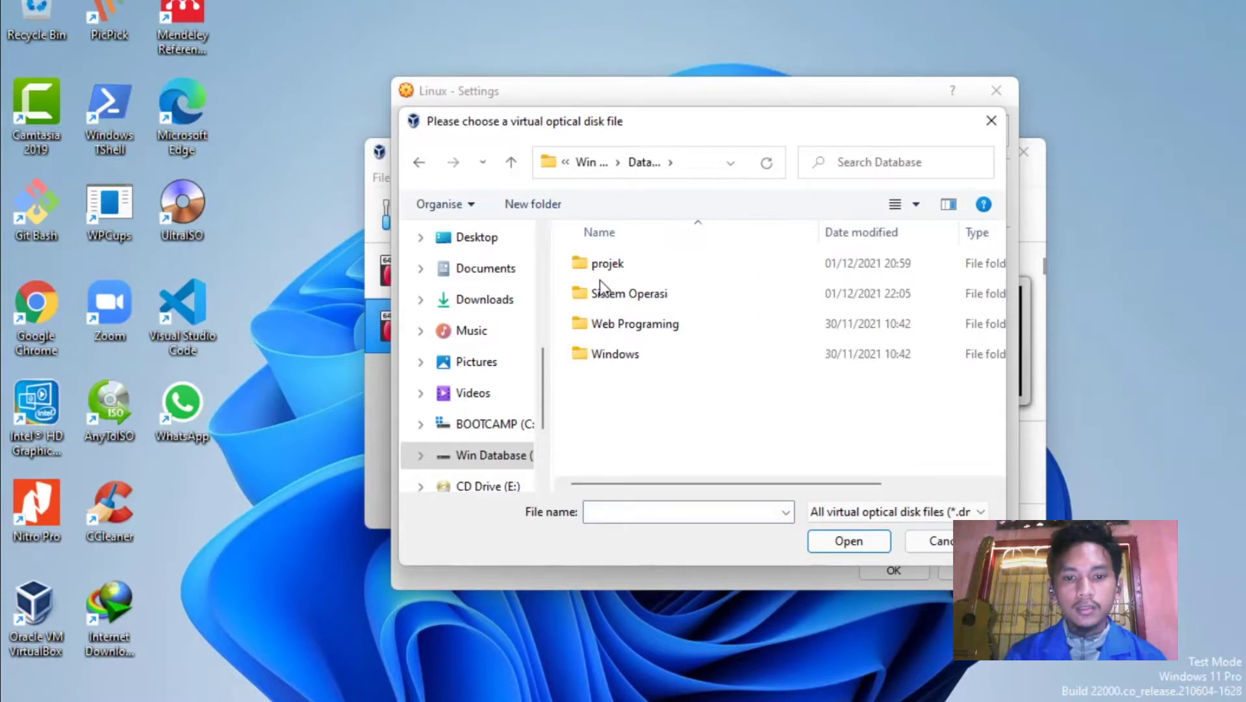
pyautogui.doubleClick(614, 291)
pyautogui.doubleClick(617, 268)
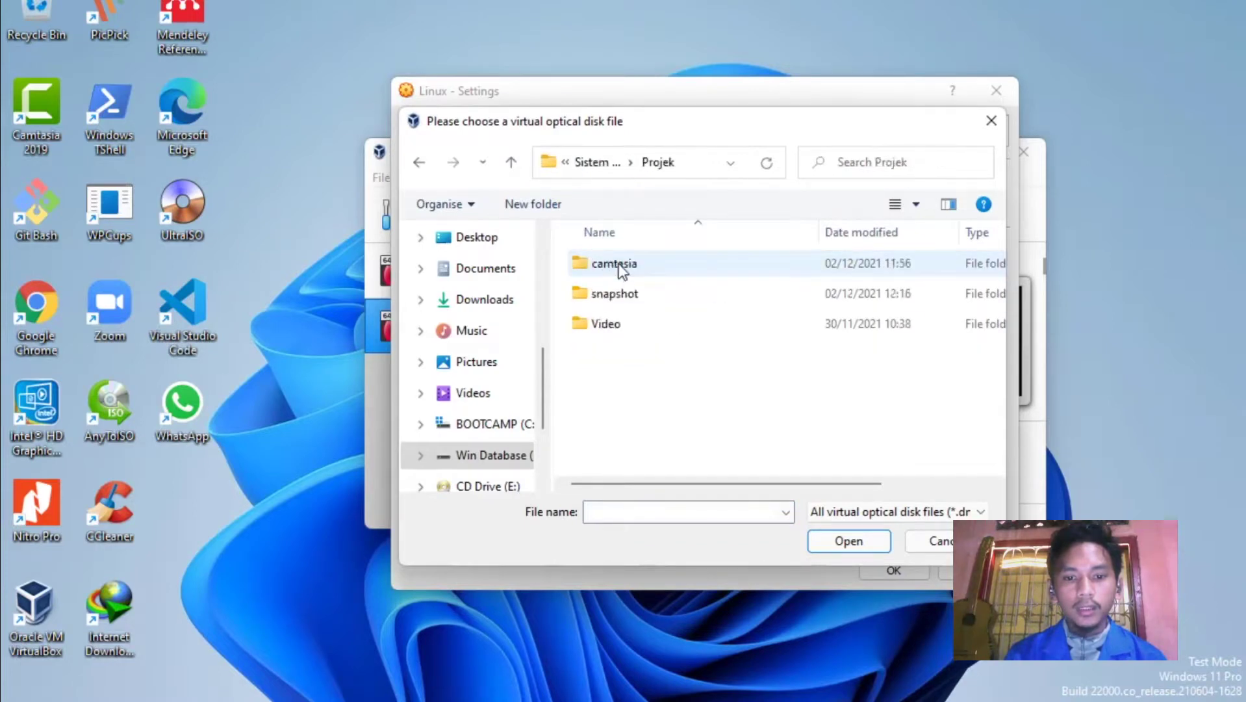
pyautogui.doubleClick(628, 300)
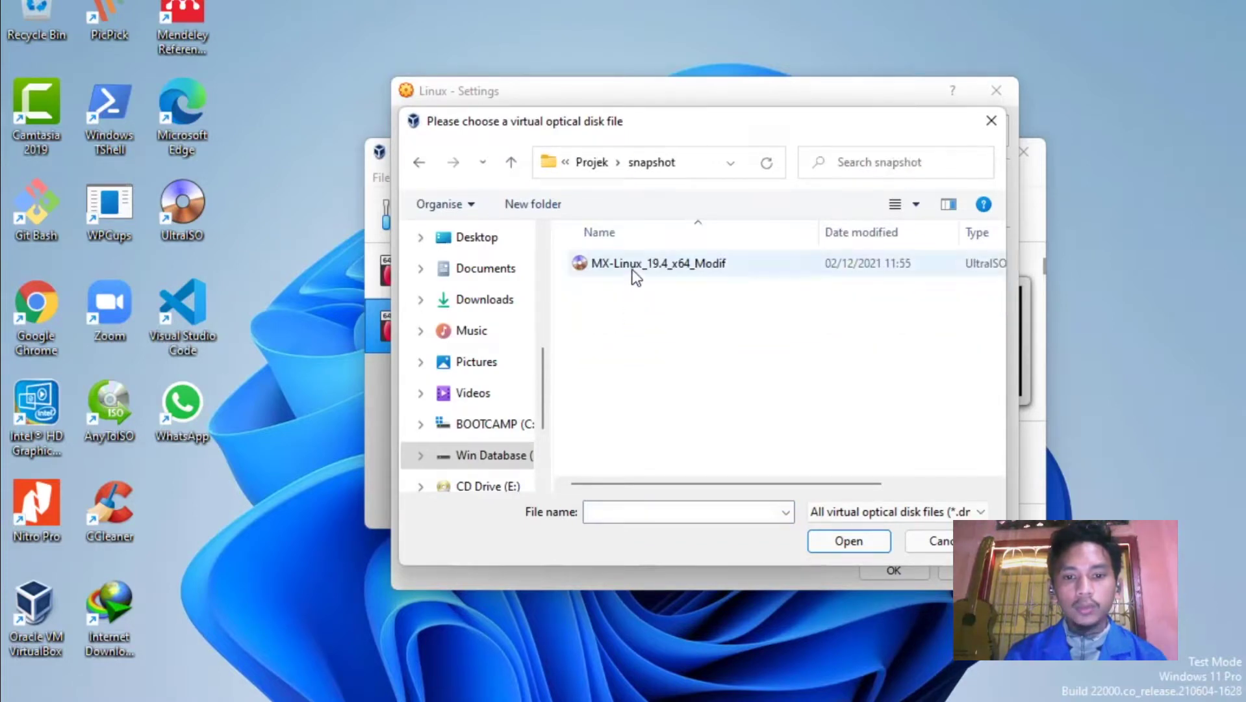
pyautogui.click(691, 269)
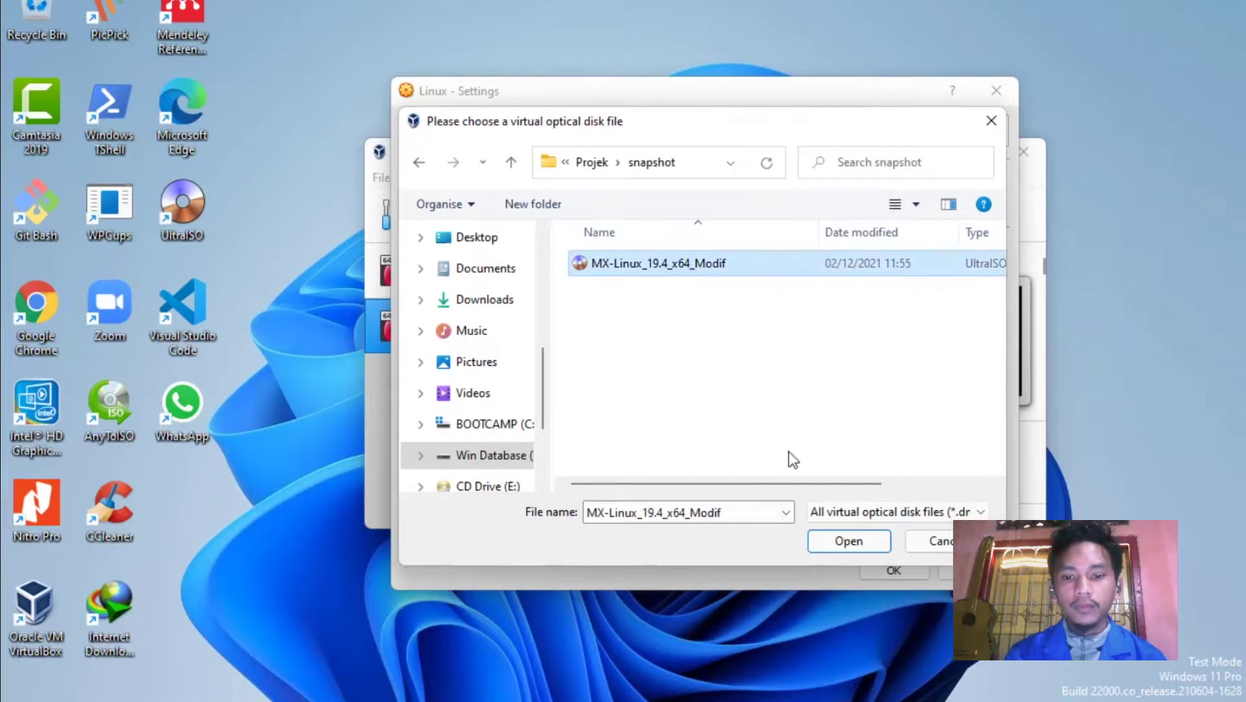
pyautogui.click(836, 543)
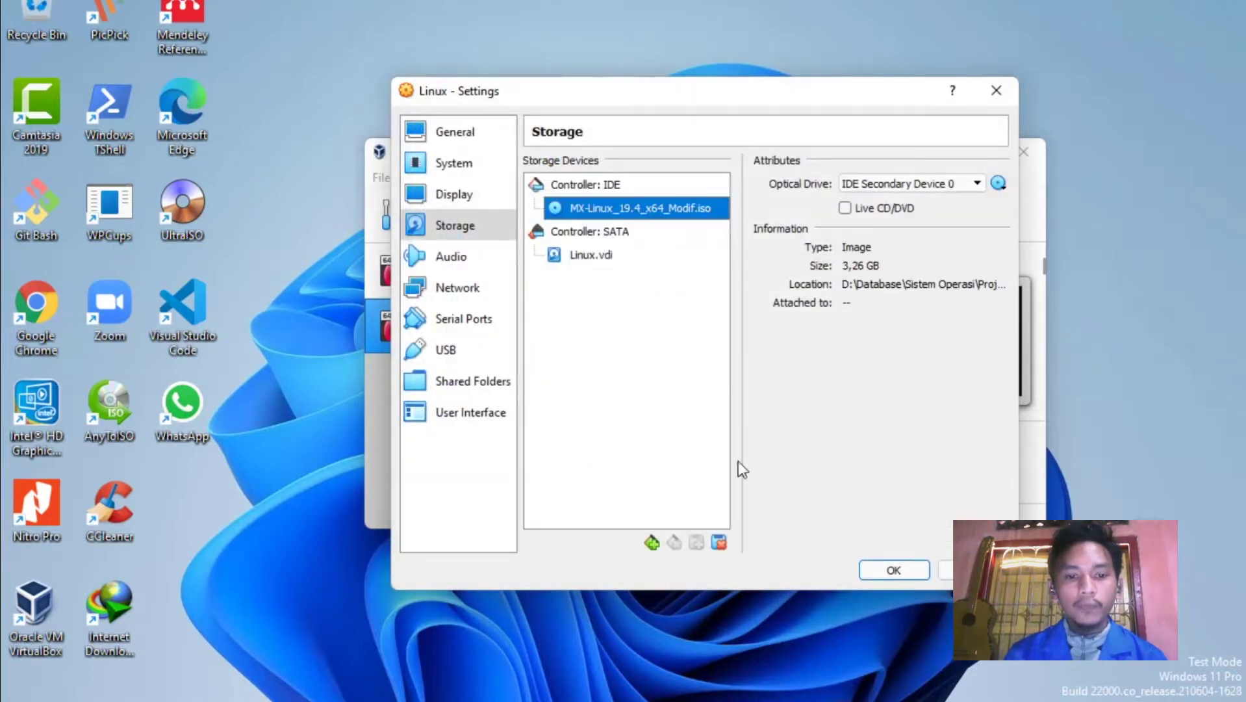
# Apply the Linux VM's settings and start it booting from the ISO.
pyautogui.click(462, 353)
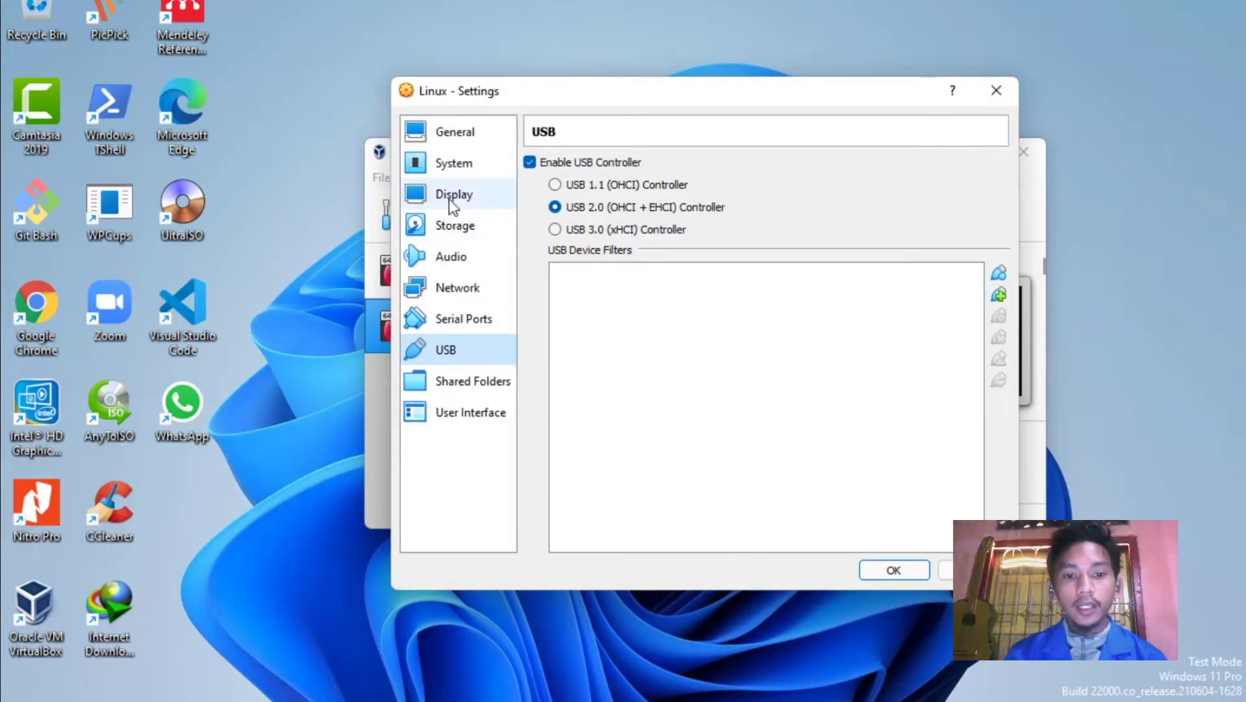
pyautogui.click(906, 574)
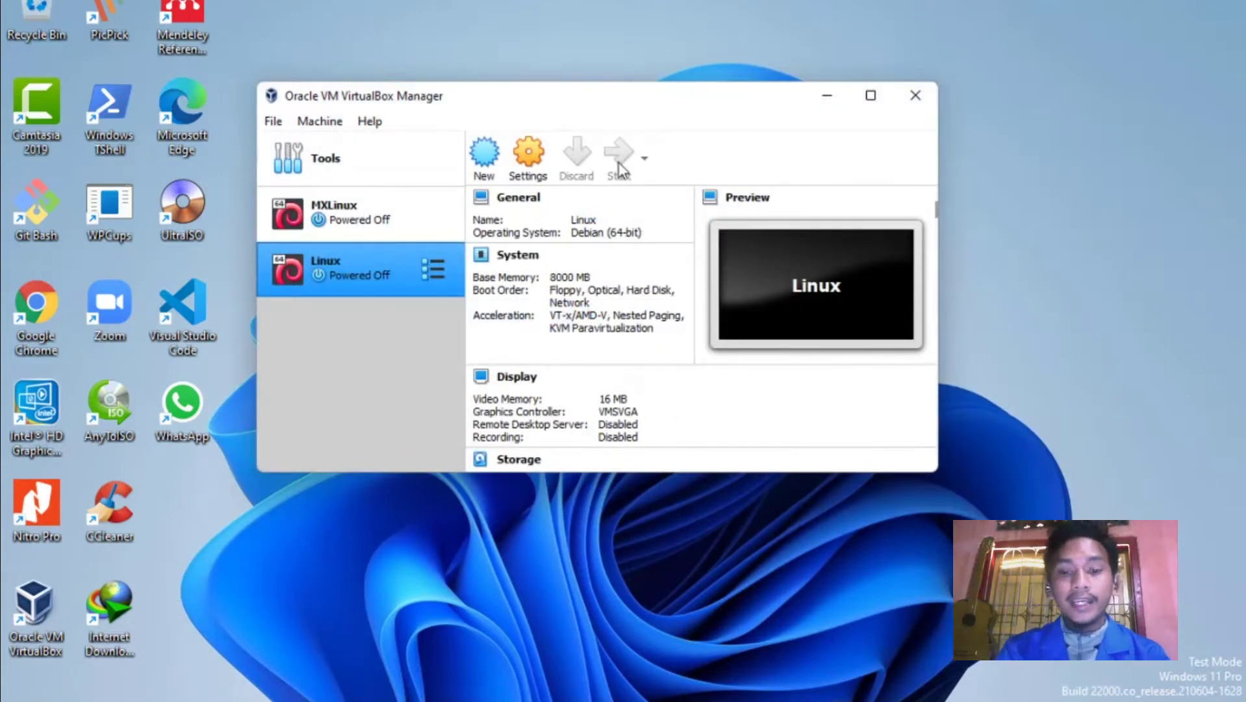
pyautogui.click(618, 162)
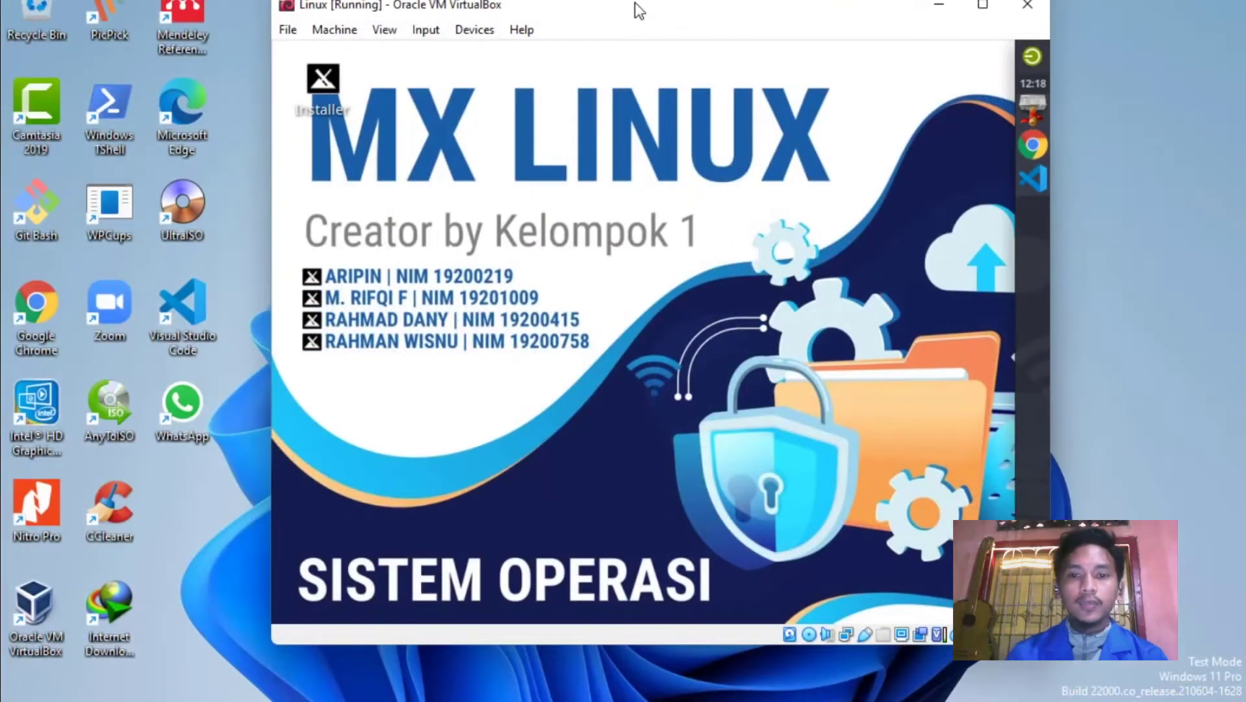
# Check the MXLinux entry in the Manager, then show the guest's MX Linux application menu.
pyautogui.moveTo(592, 21); pyautogui.dragTo(380, 41)
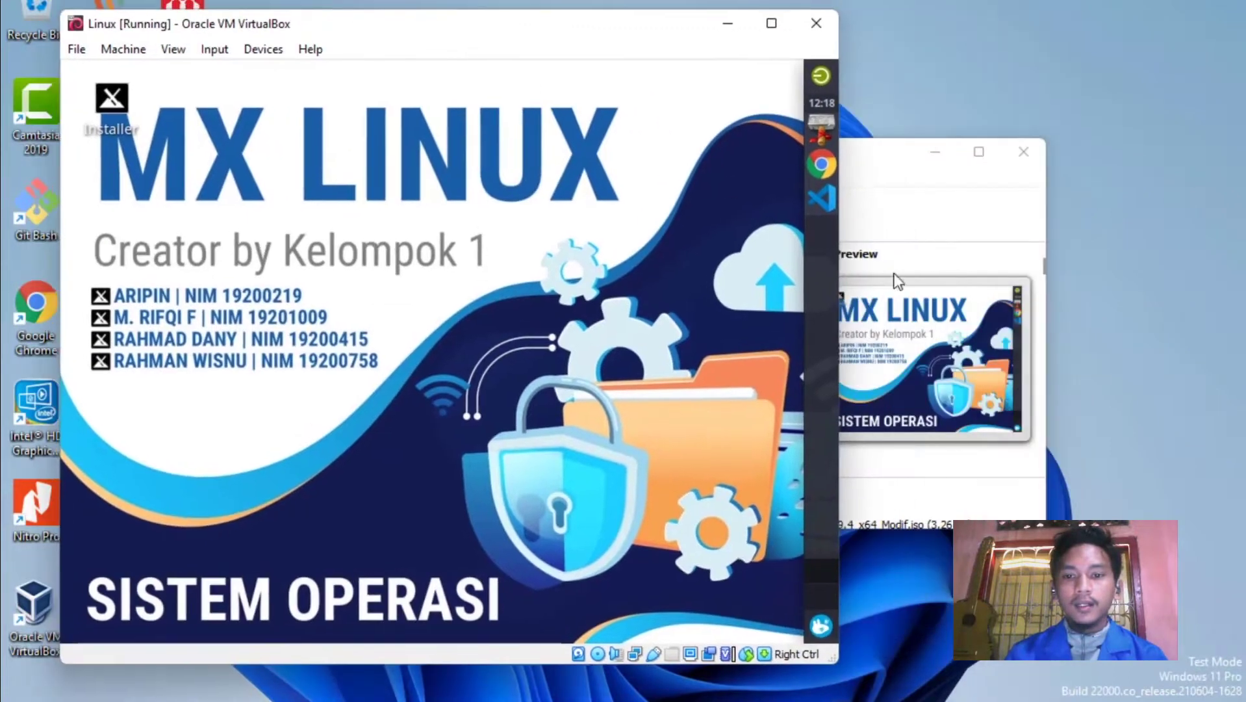
pyautogui.click(877, 169)
pyautogui.click(631, 243)
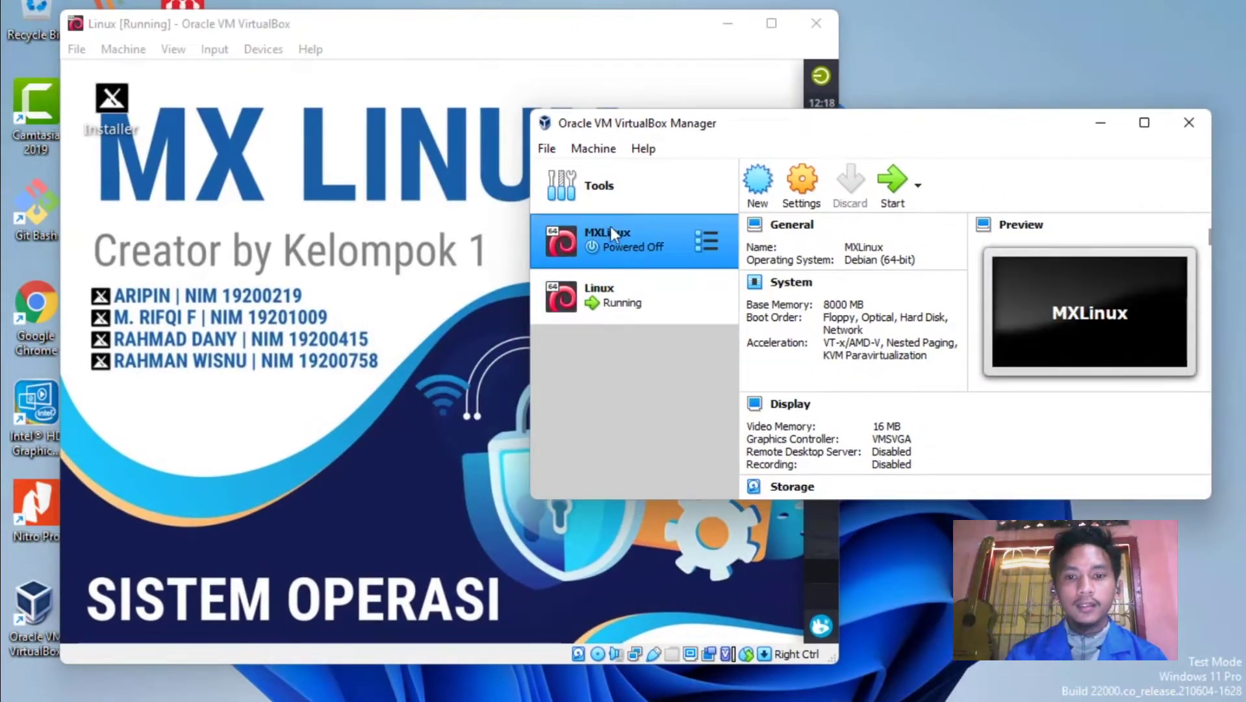
pyautogui.click(371, 177)
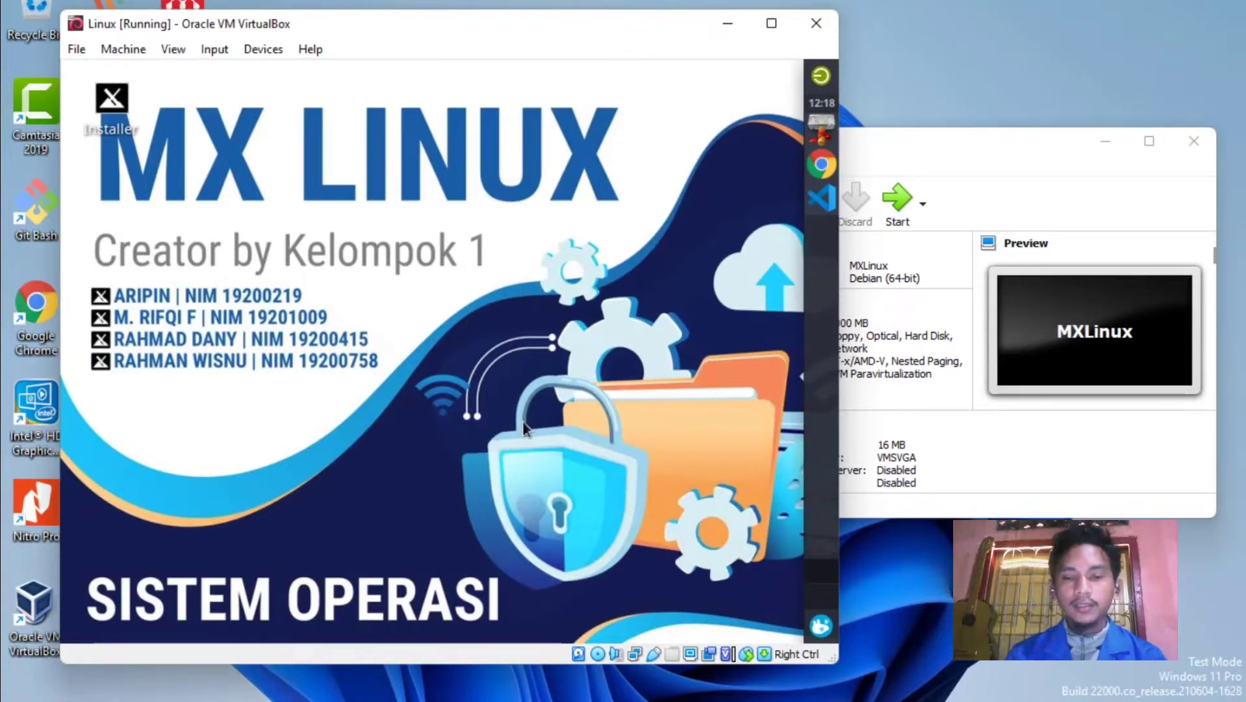
pyautogui.click(820, 626)
# Show All Applications and scroll the list from Google Chrome down to Midnight Commander.
pyautogui.click(735, 290)
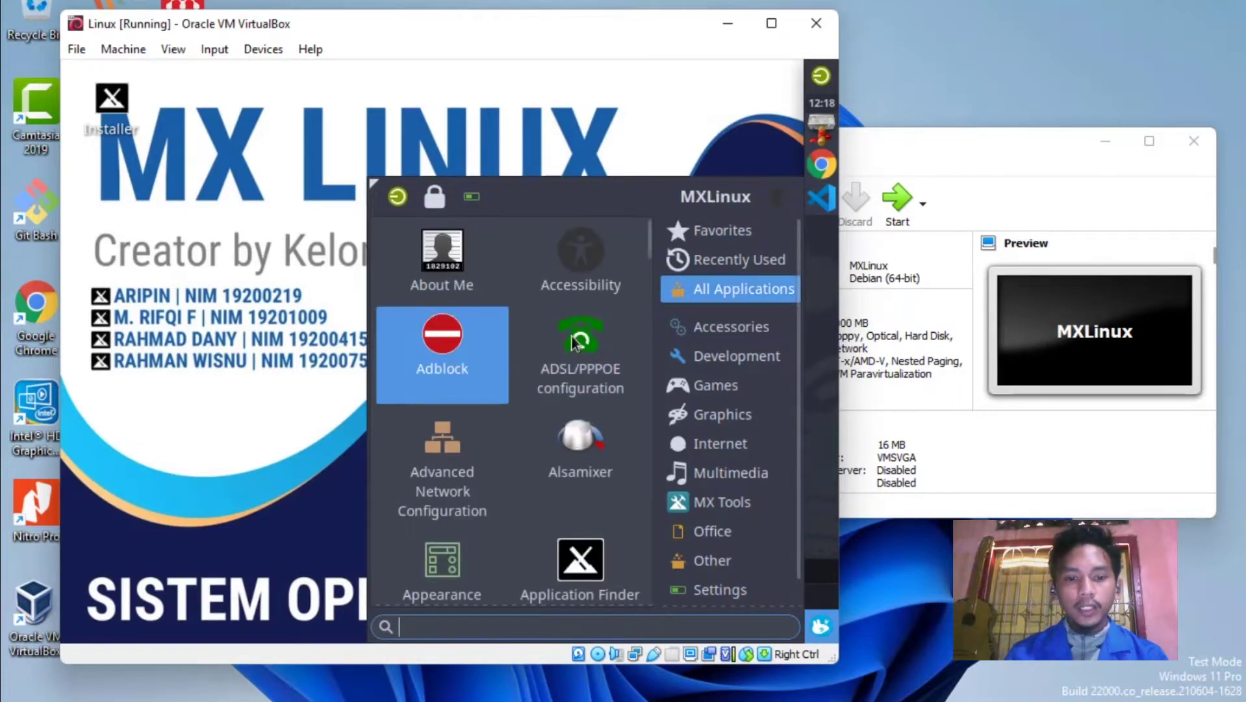
pyautogui.moveTo(649, 233); pyautogui.dragTo(644, 302)
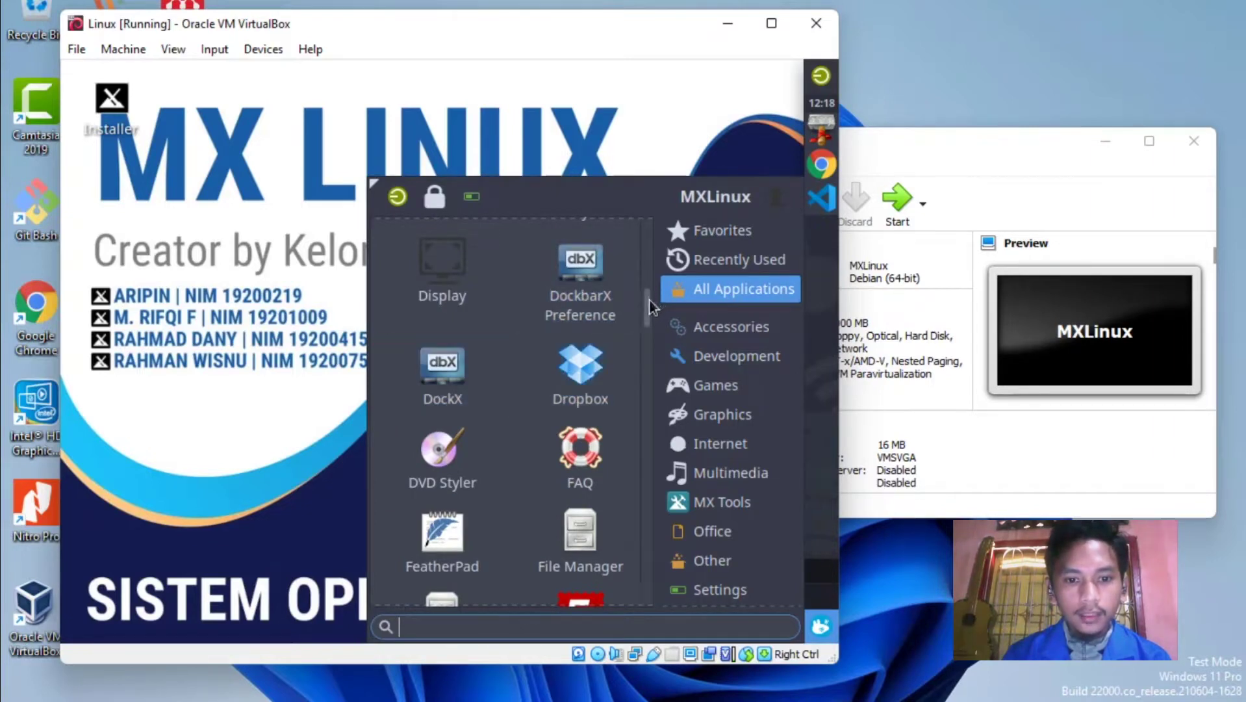
pyautogui.scroll(-2, 652, 305)
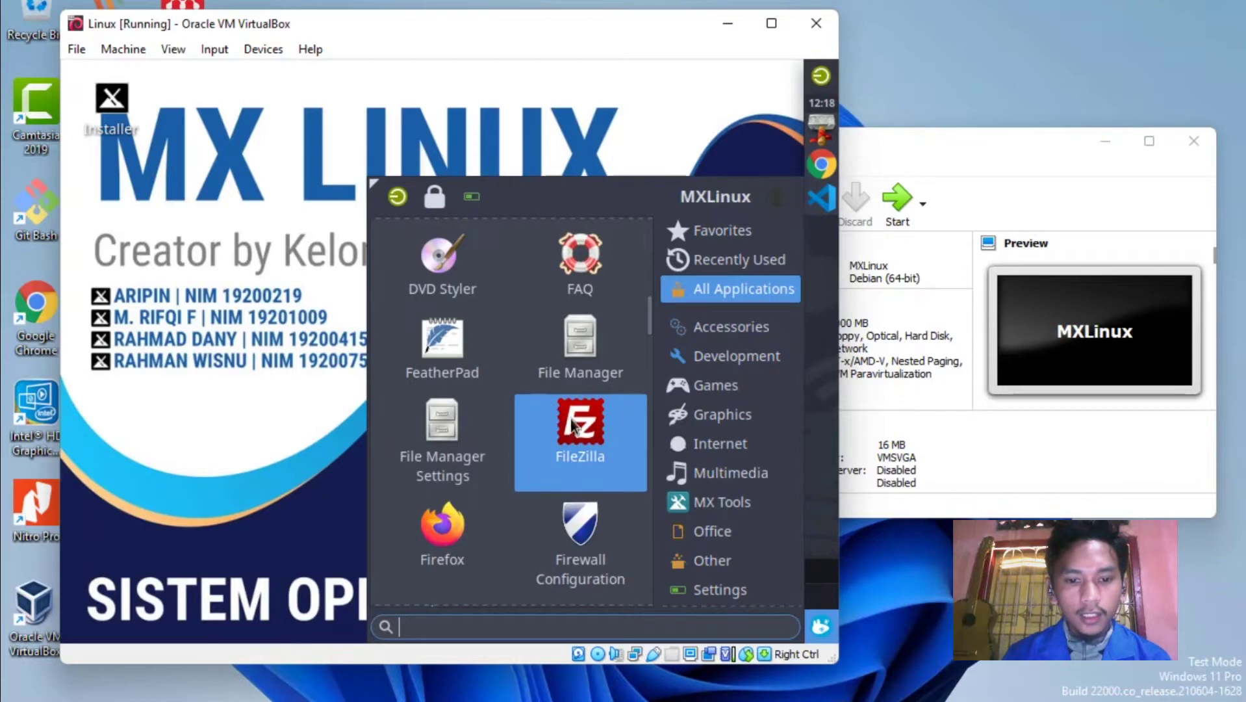
pyautogui.scroll(-3, 572, 418)
pyautogui.scroll(-3, 520, 424)
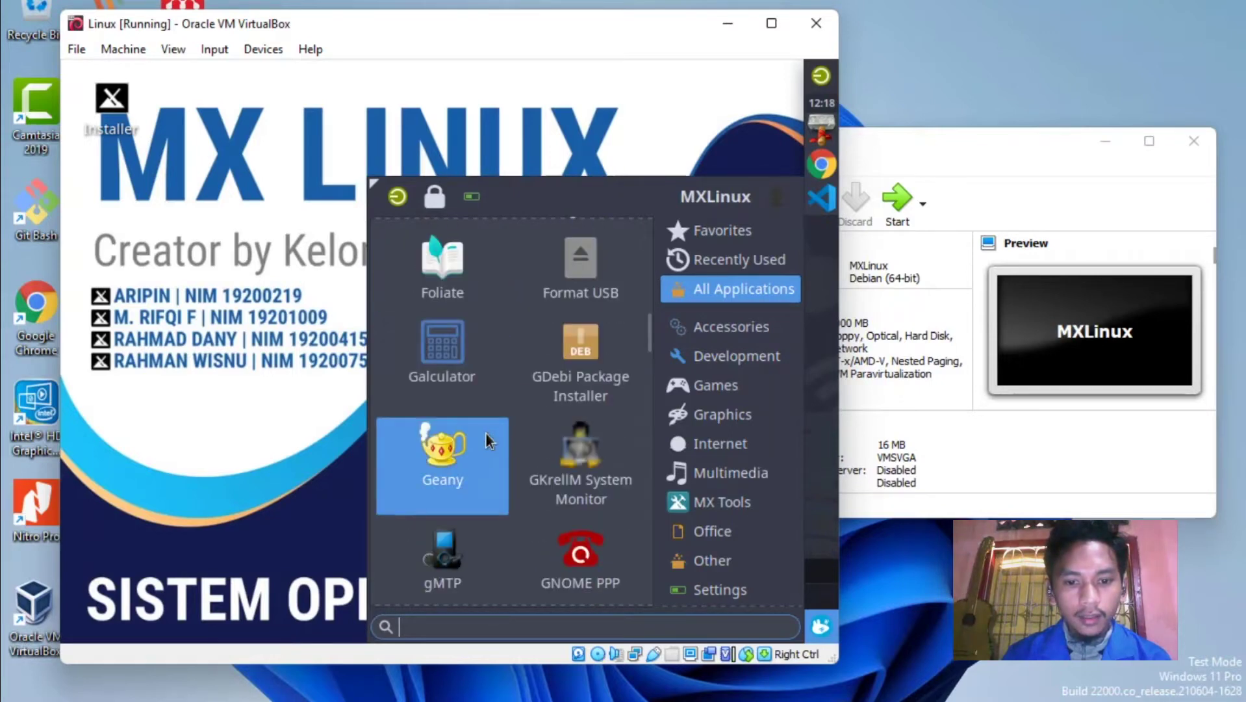
pyautogui.scroll(-3, 484, 432)
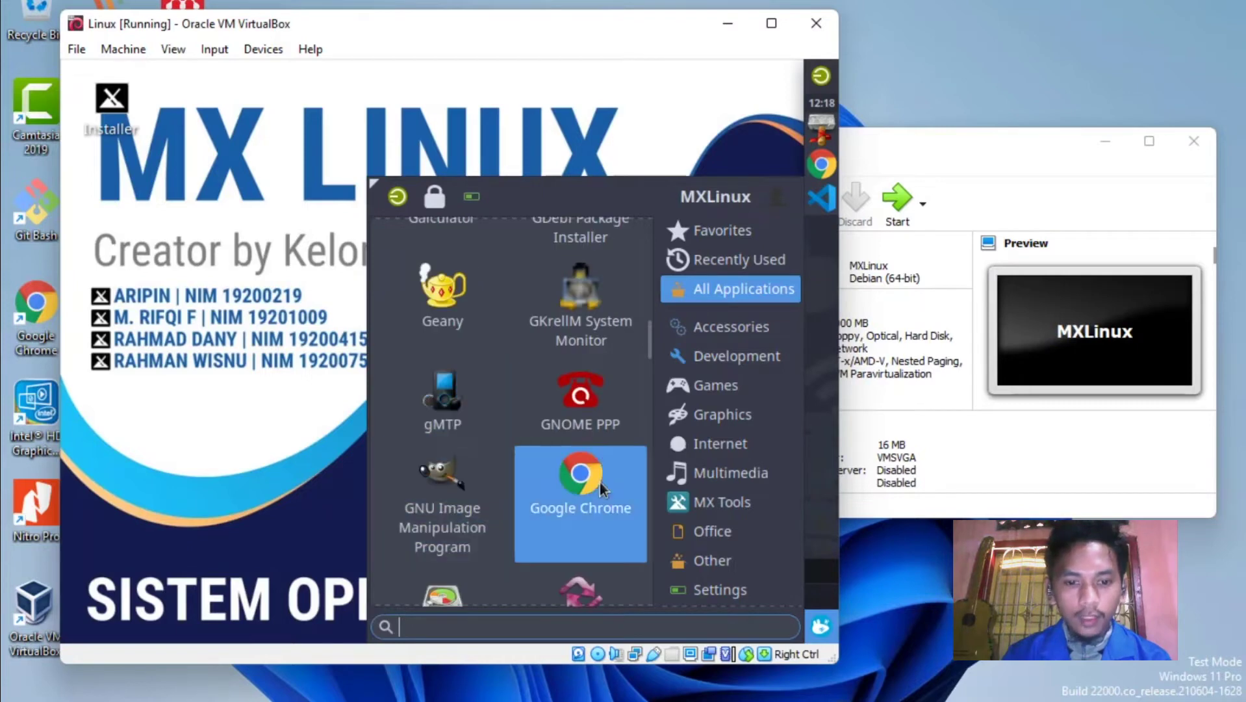
pyautogui.scroll(-2, 600, 482)
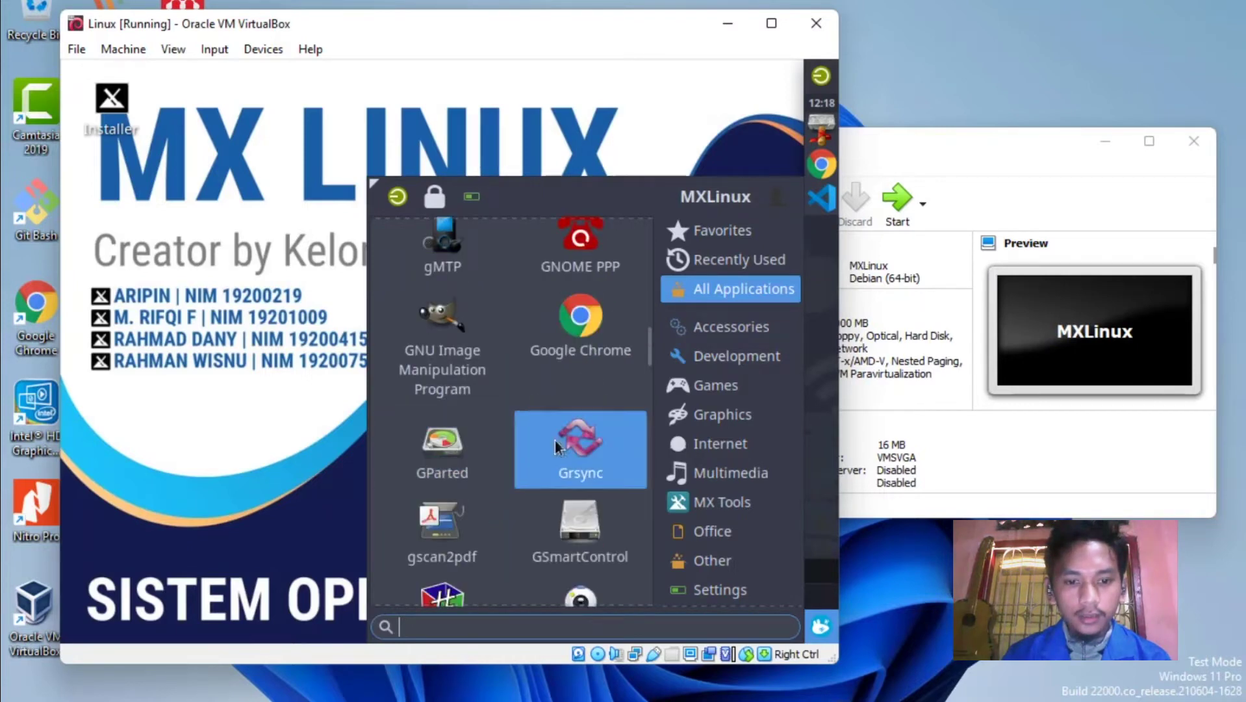
pyautogui.scroll(-2, 533, 445)
pyautogui.scroll(-3, 467, 454)
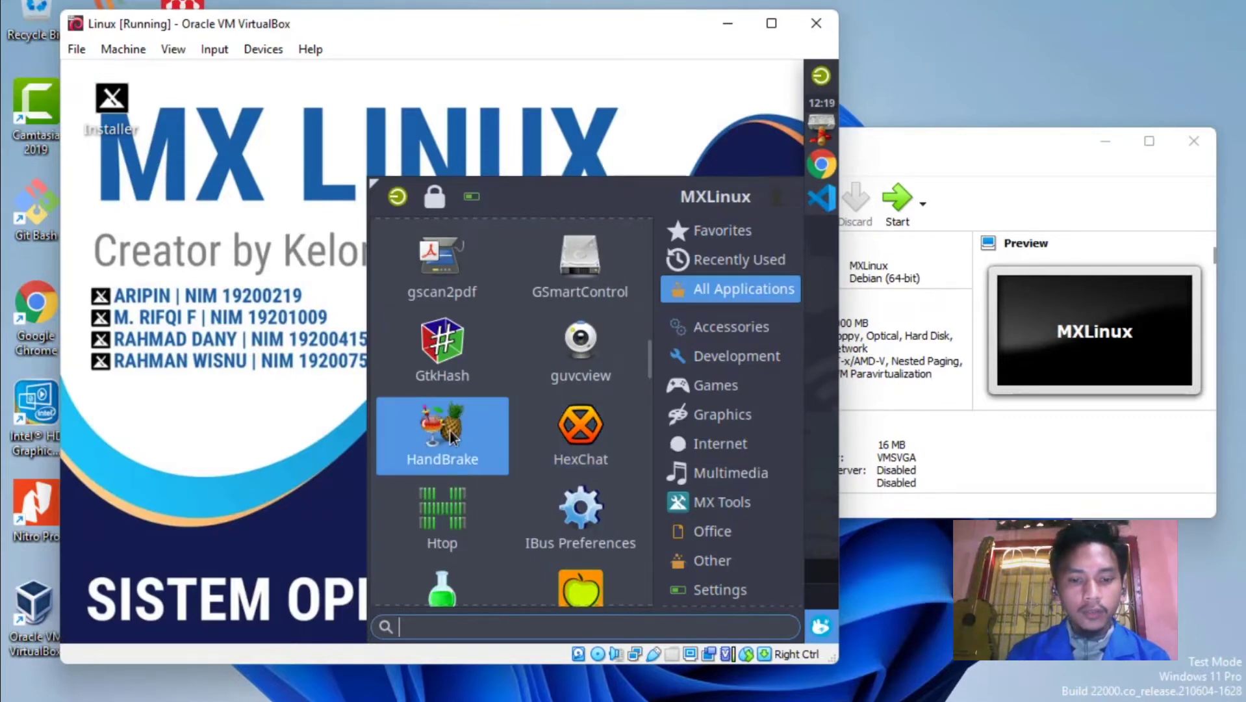
pyautogui.scroll(-3, 448, 439)
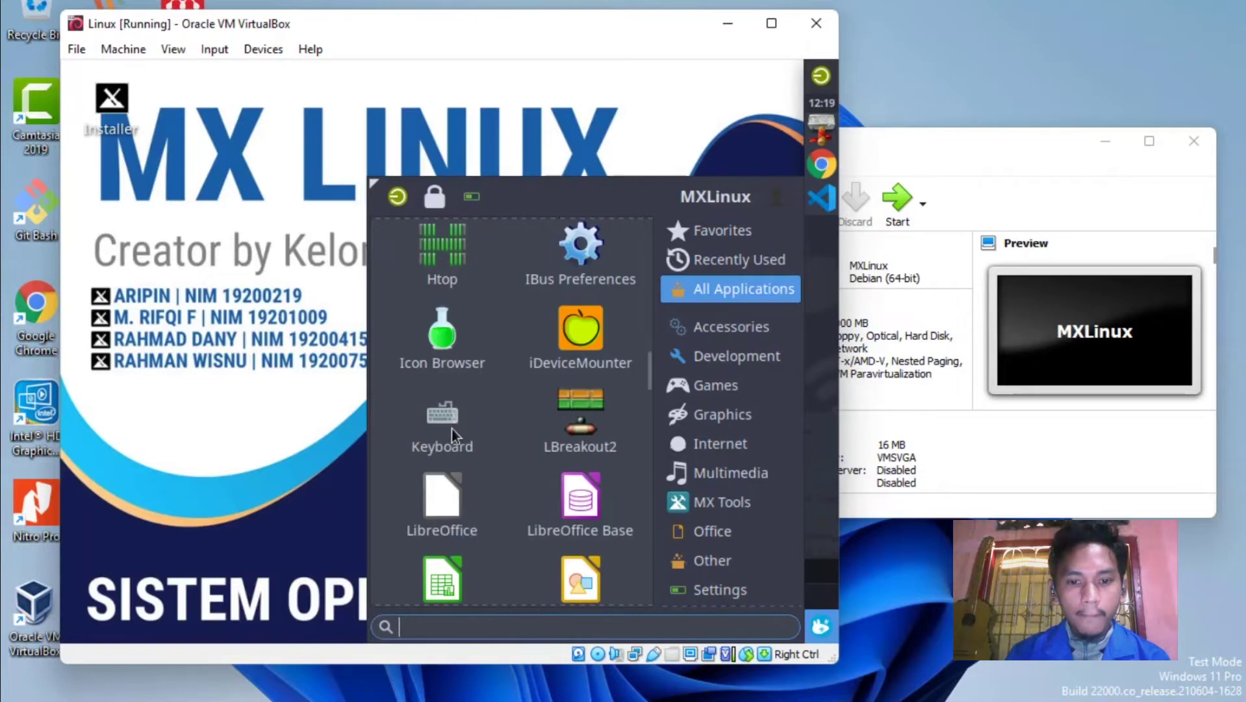
pyautogui.scroll(-2, 570, 467)
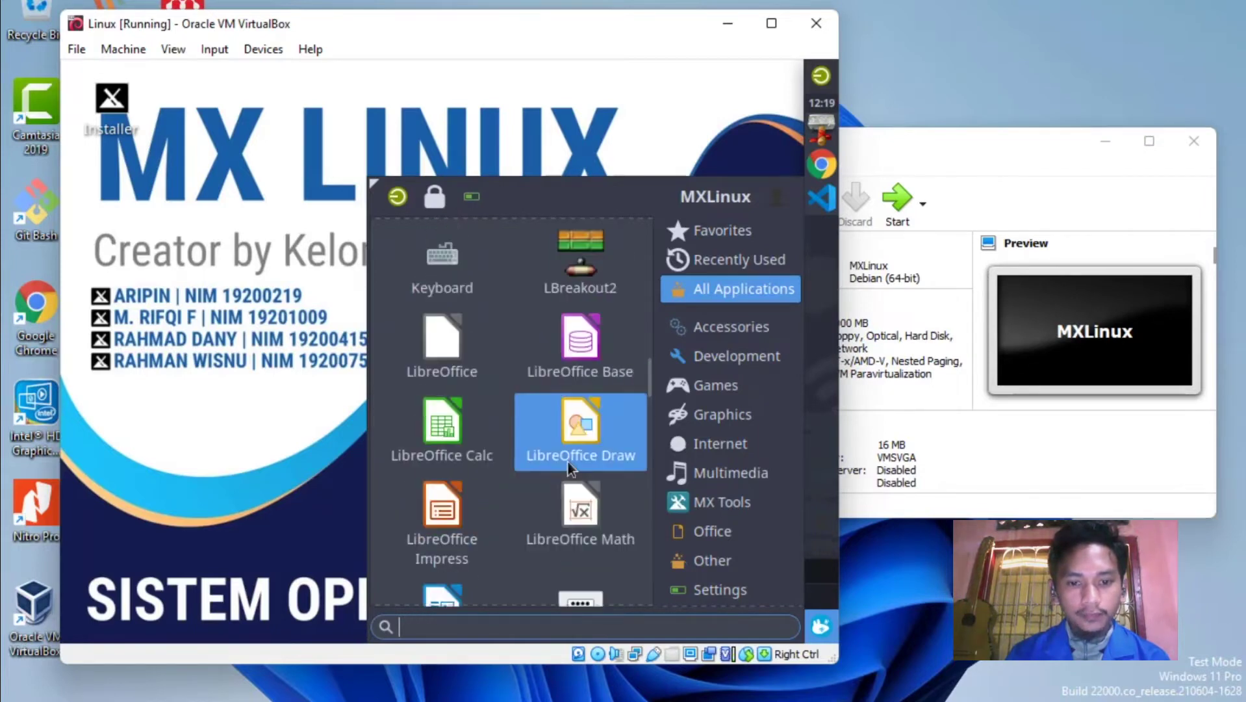
pyautogui.scroll(-3, 568, 461)
pyautogui.scroll(-2, 572, 455)
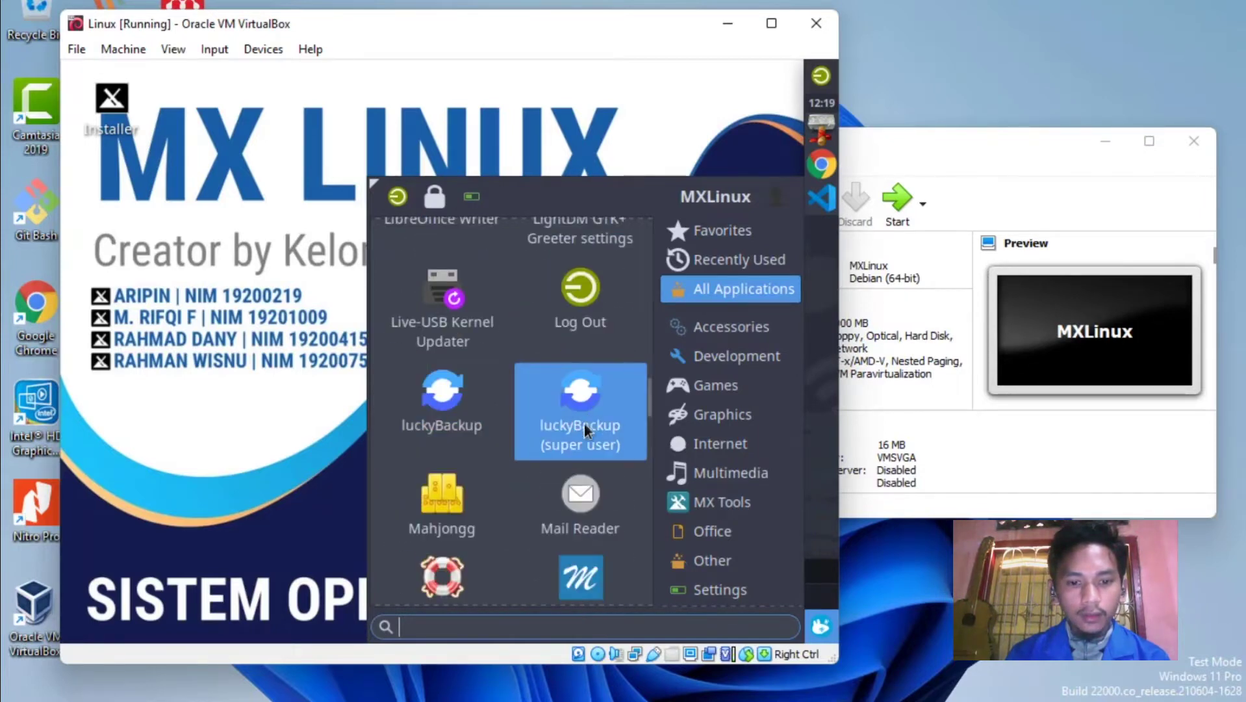
pyautogui.scroll(-1, 564, 447)
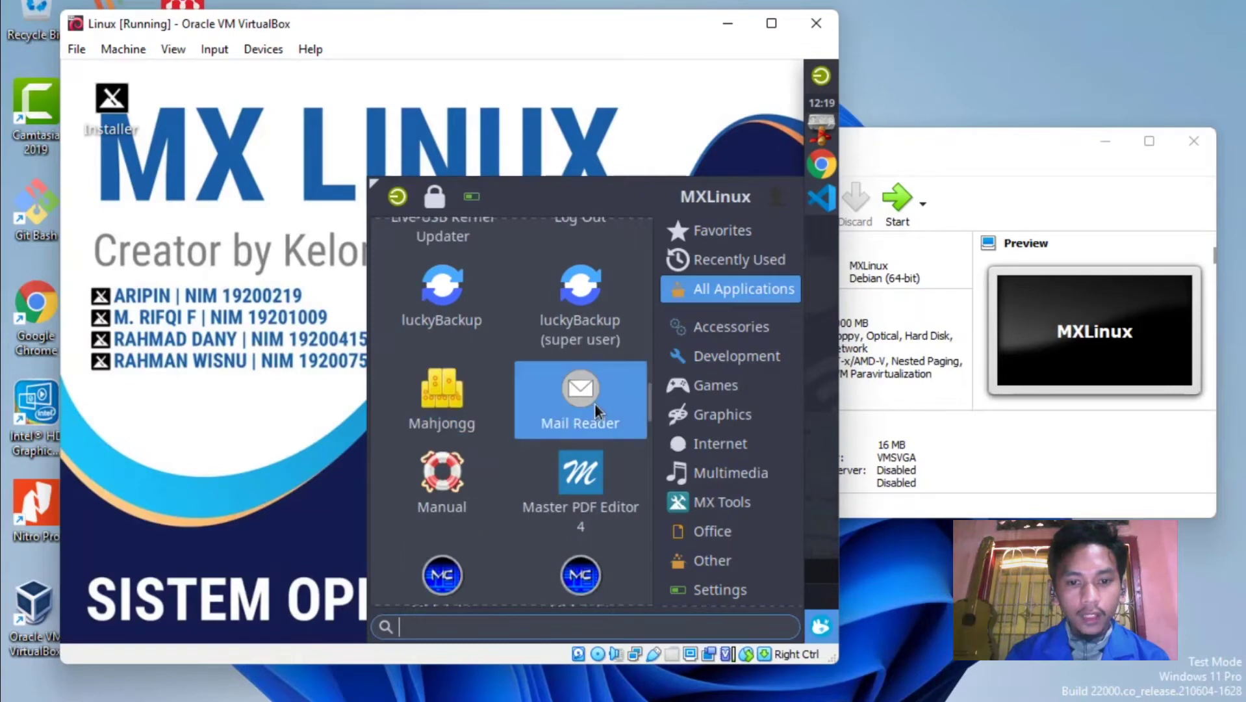
pyautogui.scroll(-1, 595, 403)
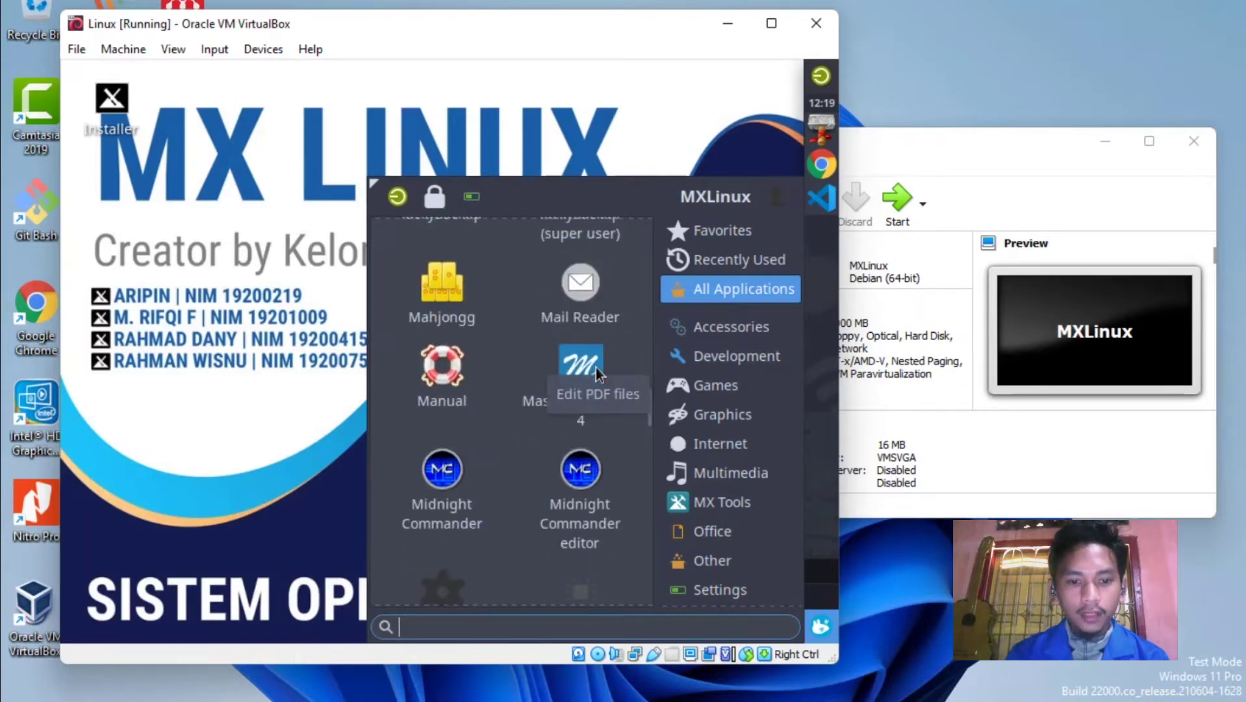
pyautogui.scroll(-1, 483, 398)
pyautogui.scroll(-1, 483, 400)
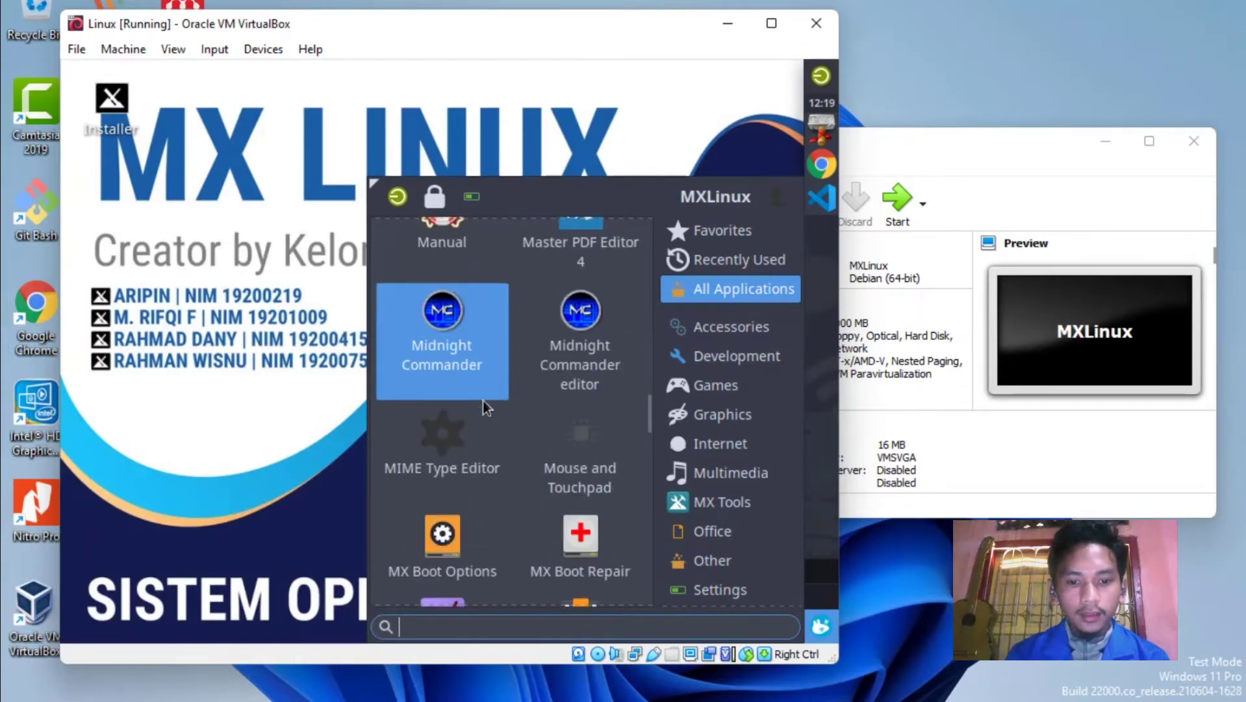
pyautogui.scroll(-1, 483, 400)
# Scroll on past the MX tools, Spotify and VLC to Zoom at the list's end.
pyautogui.scroll(-2, 482, 401)
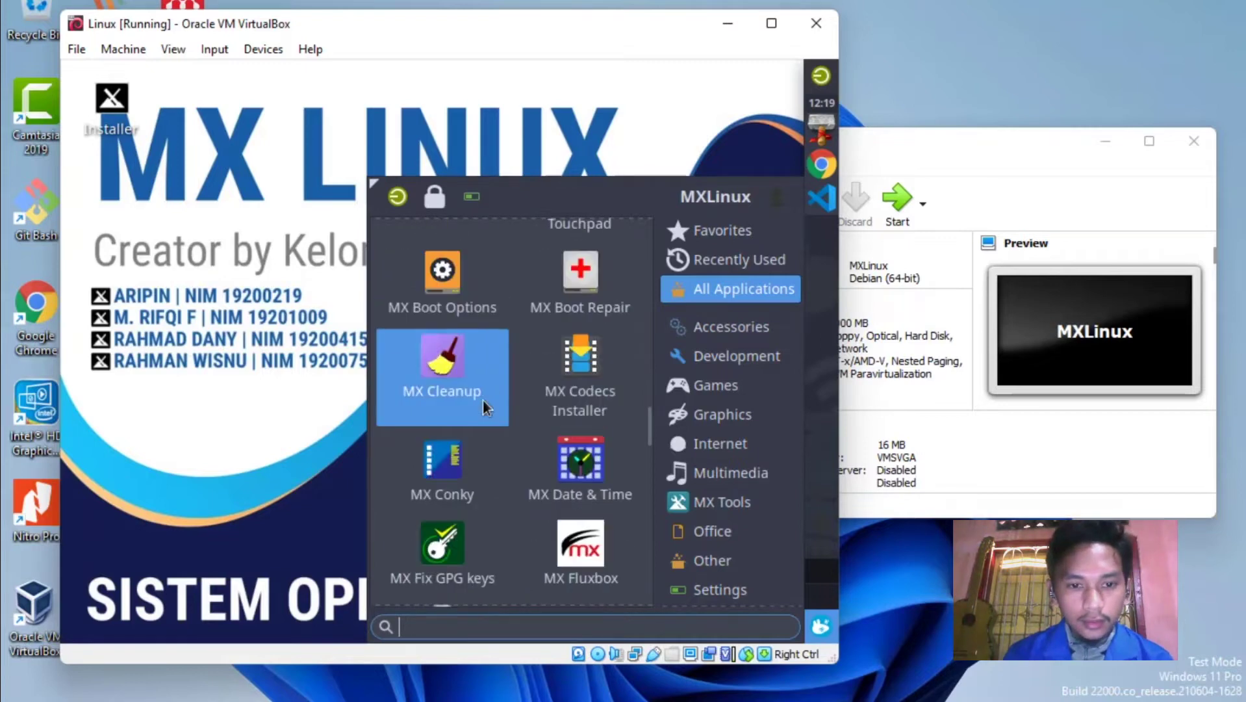
pyautogui.scroll(-3, 482, 401)
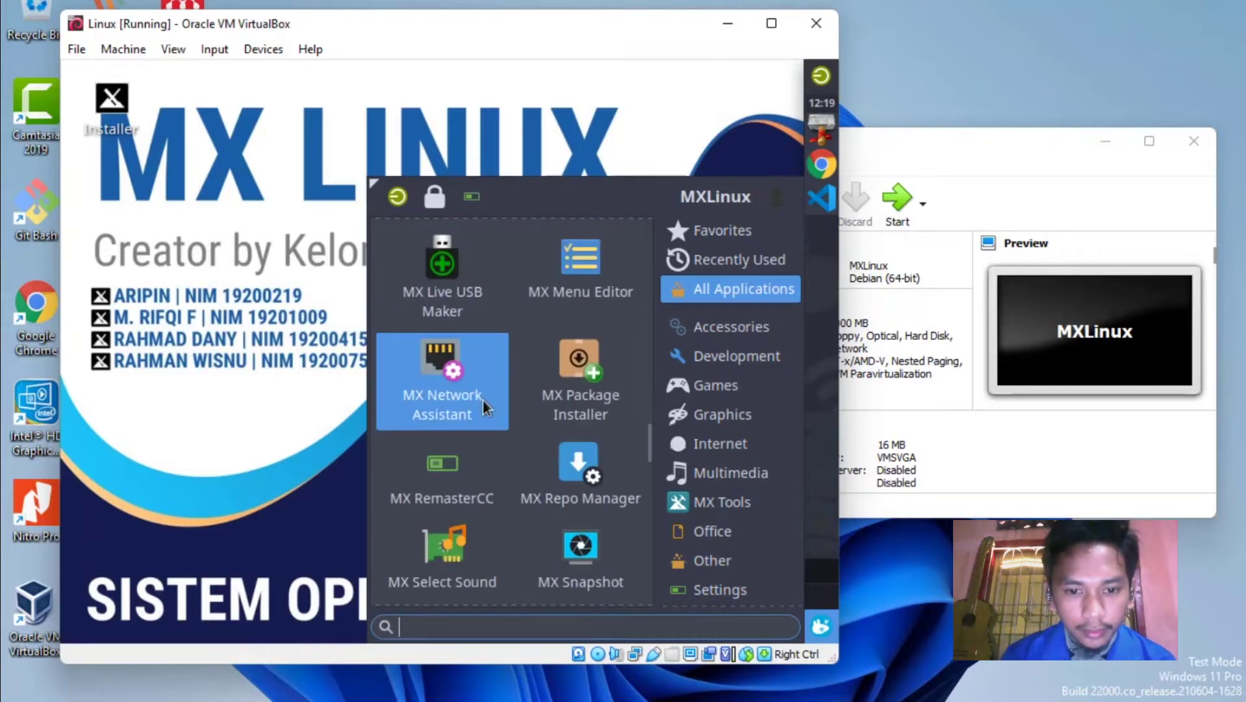
pyautogui.scroll(-5, 482, 400)
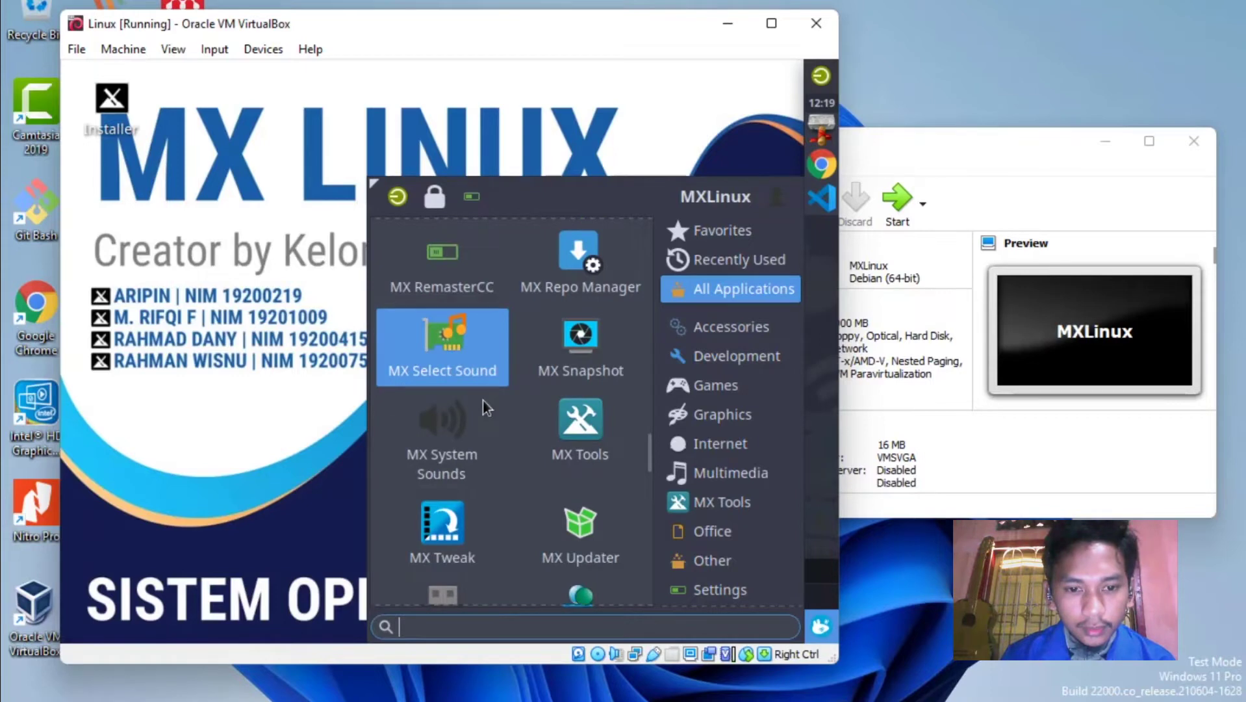
pyautogui.scroll(-6, 475, 429)
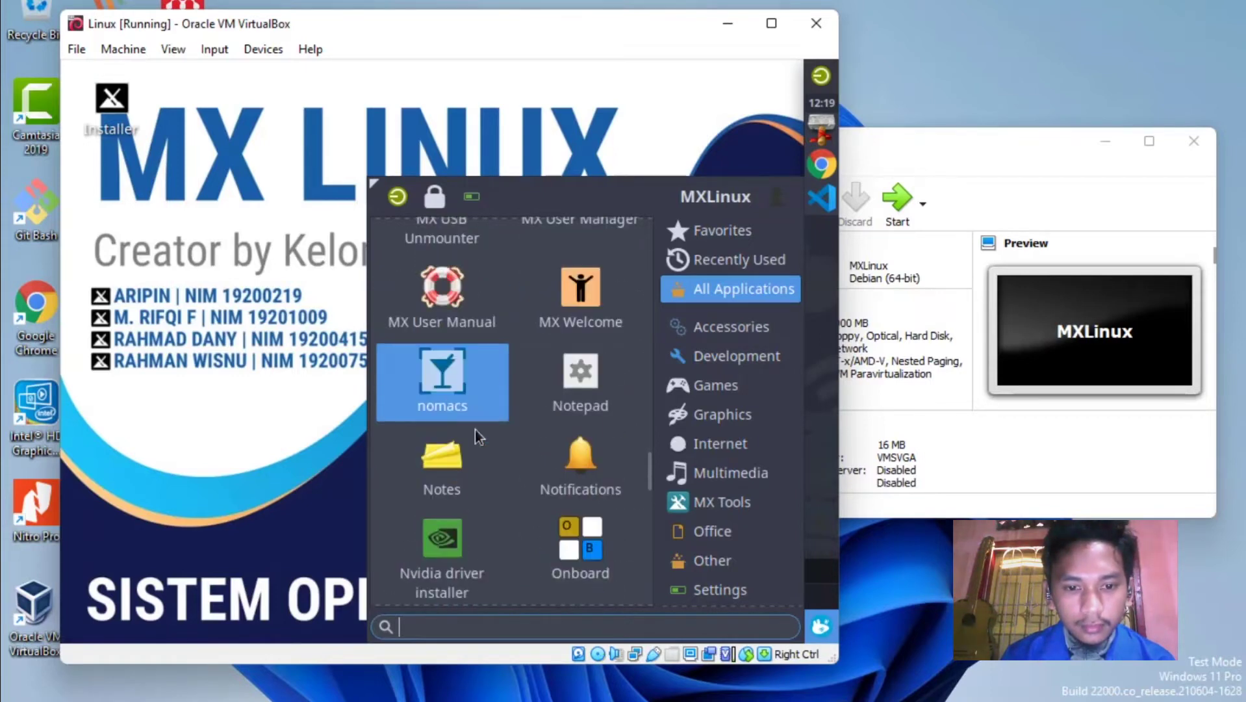
pyautogui.scroll(-4, 475, 430)
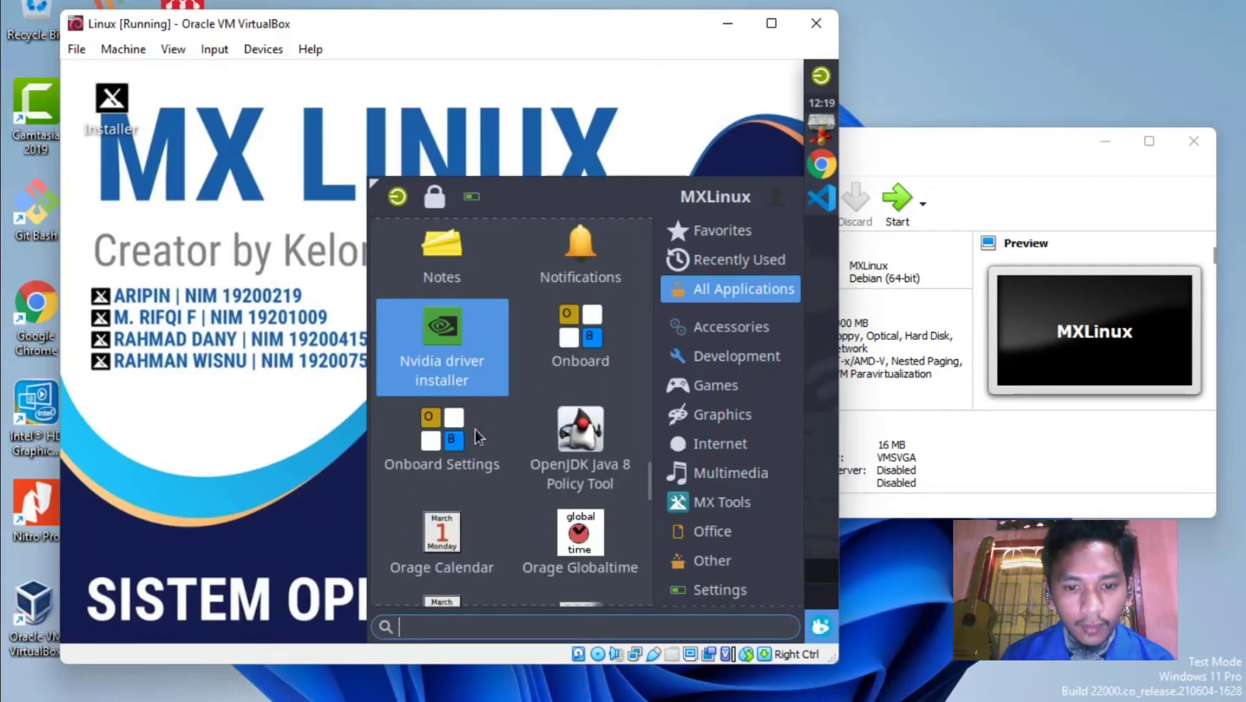
pyautogui.scroll(-1, 475, 430)
pyautogui.scroll(-1, 559, 436)
pyautogui.scroll(-5, 559, 436)
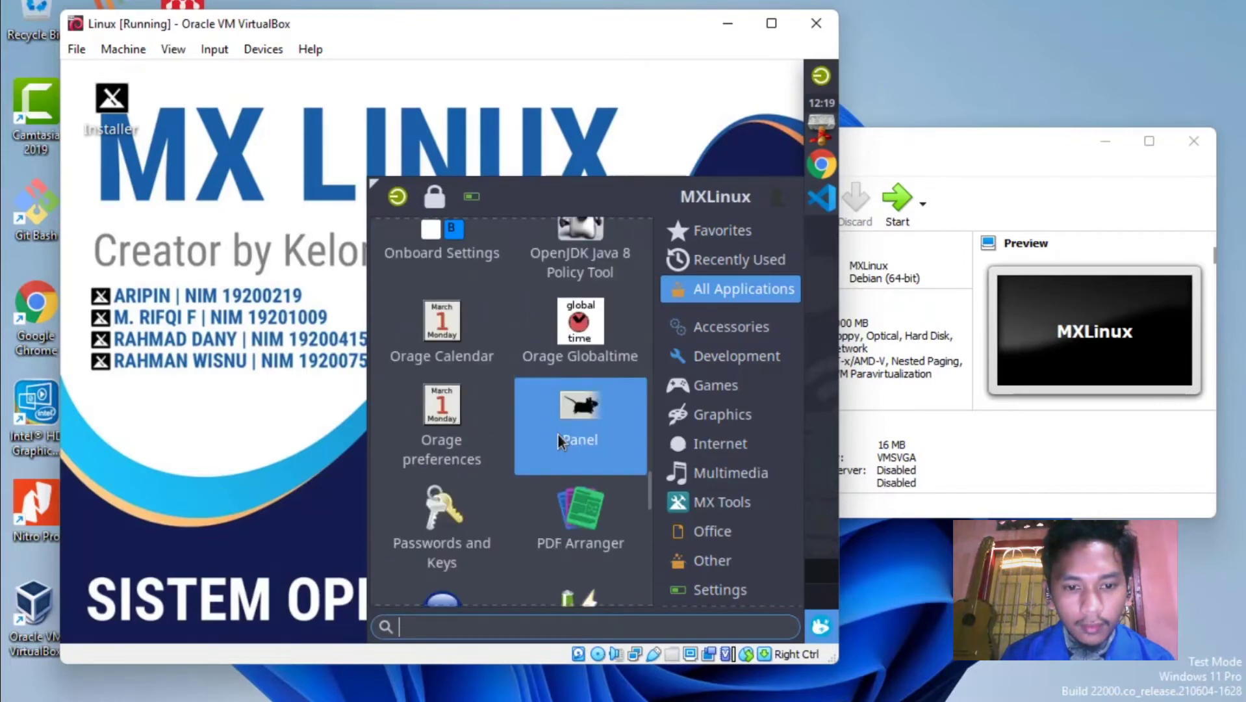
pyautogui.scroll(-4, 558, 434)
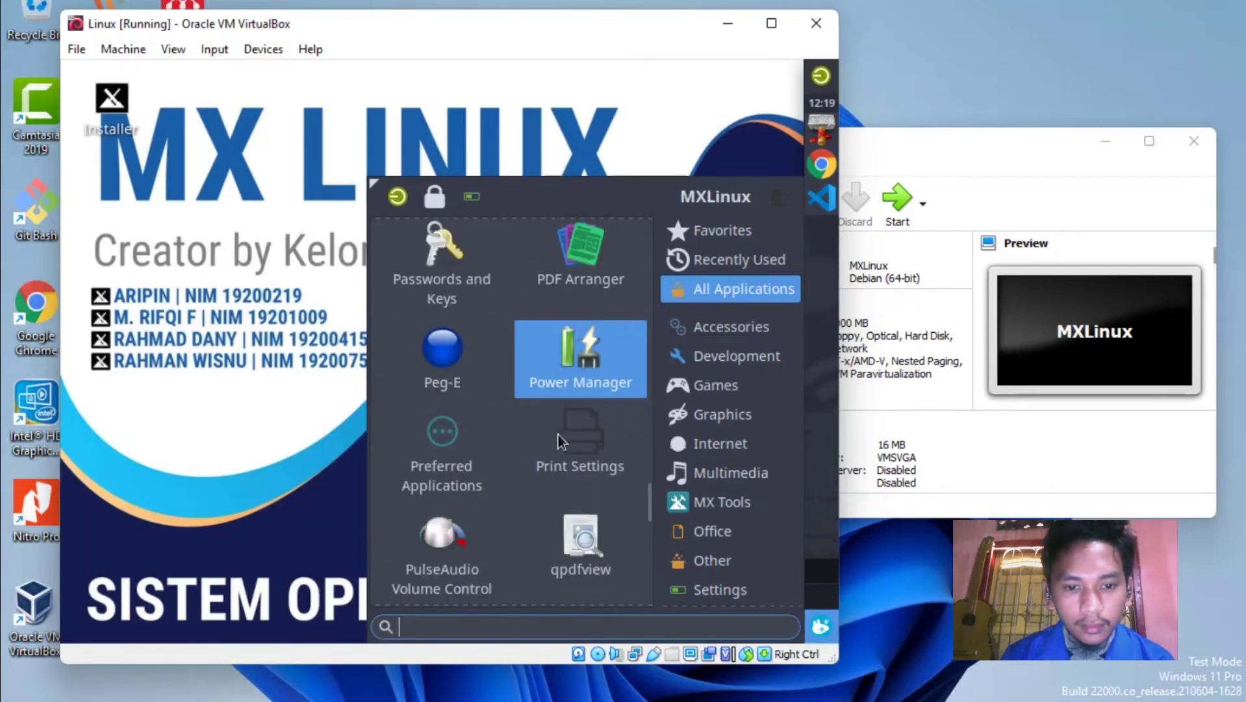
pyautogui.scroll(-4, 499, 435)
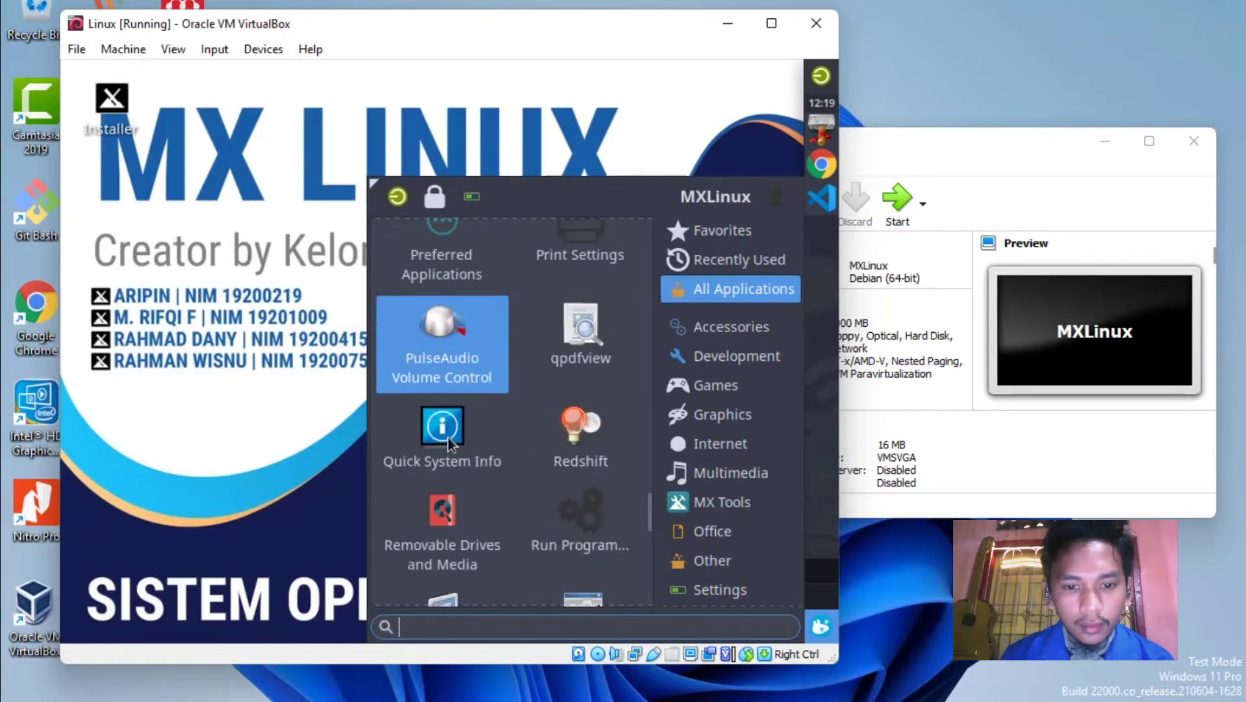
pyautogui.scroll(-2, 561, 458)
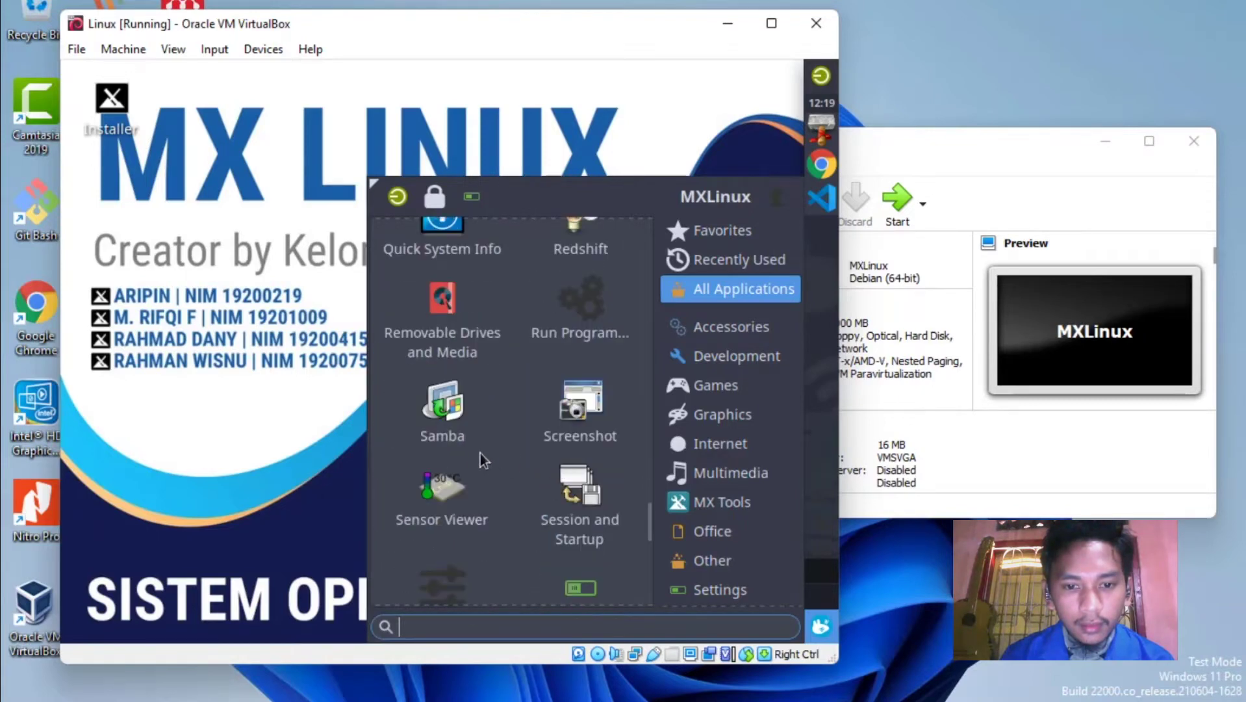
pyautogui.scroll(-3, 562, 436)
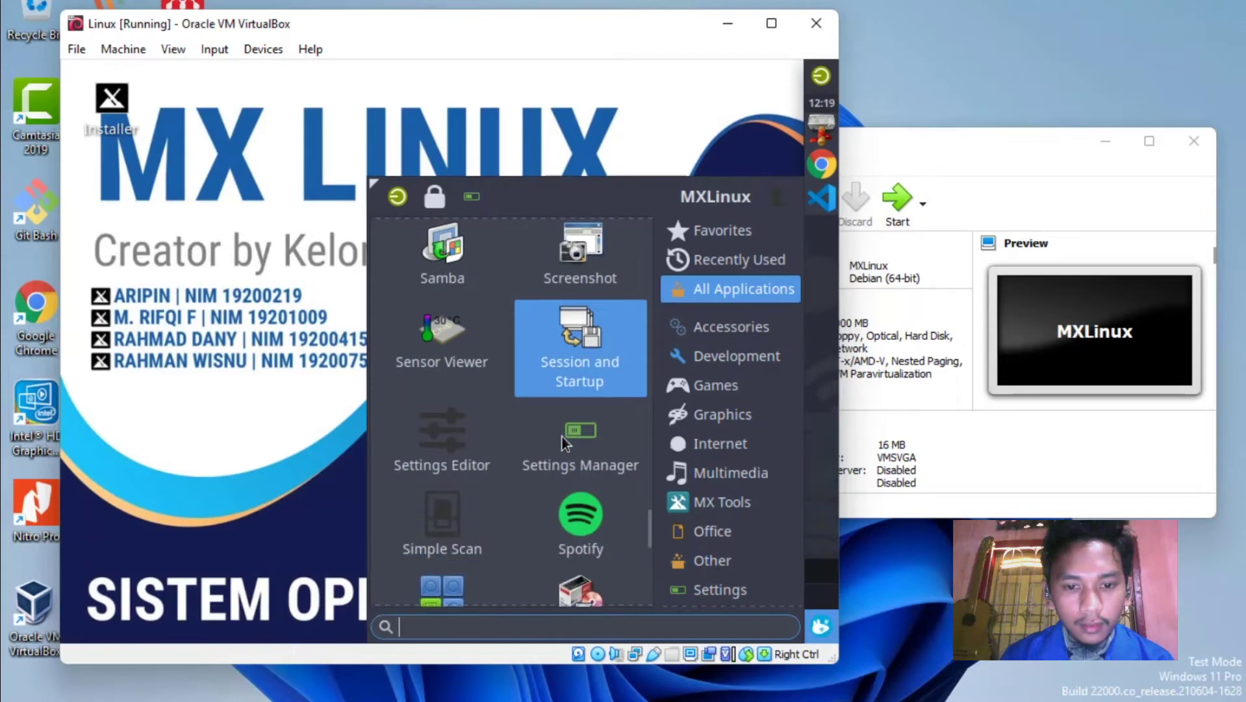
pyautogui.scroll(-1, 578, 473)
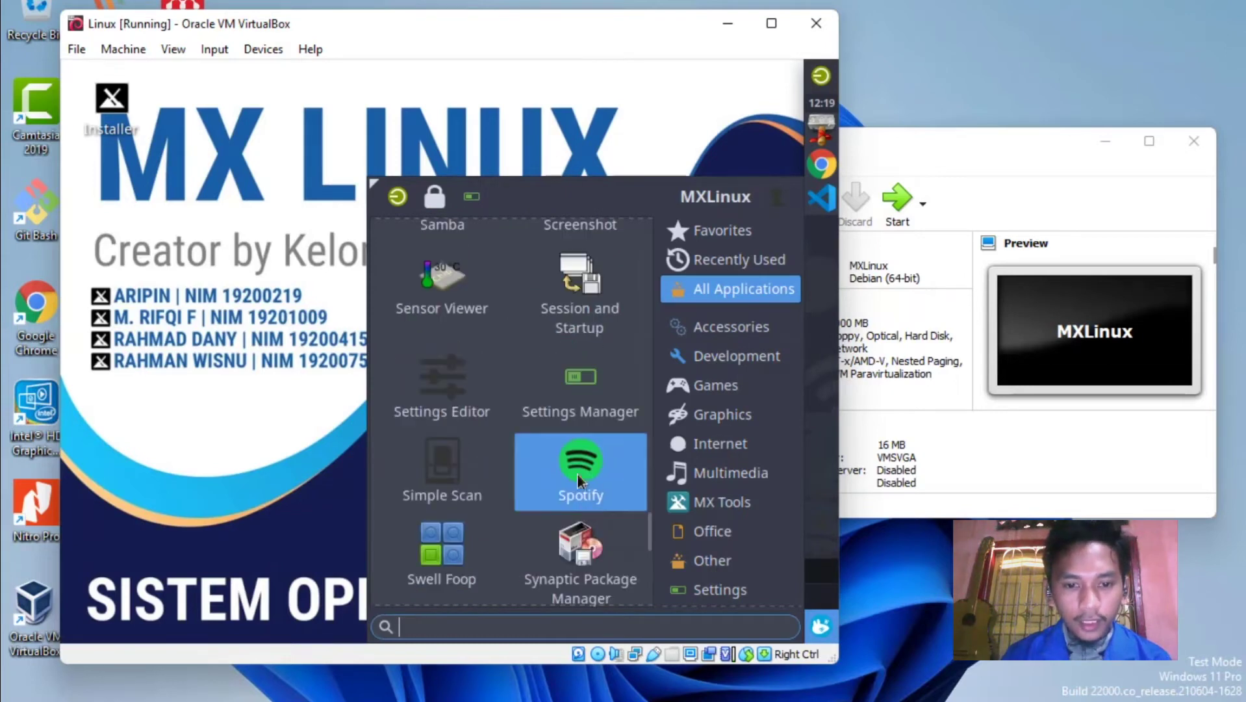
pyautogui.scroll(-2, 556, 474)
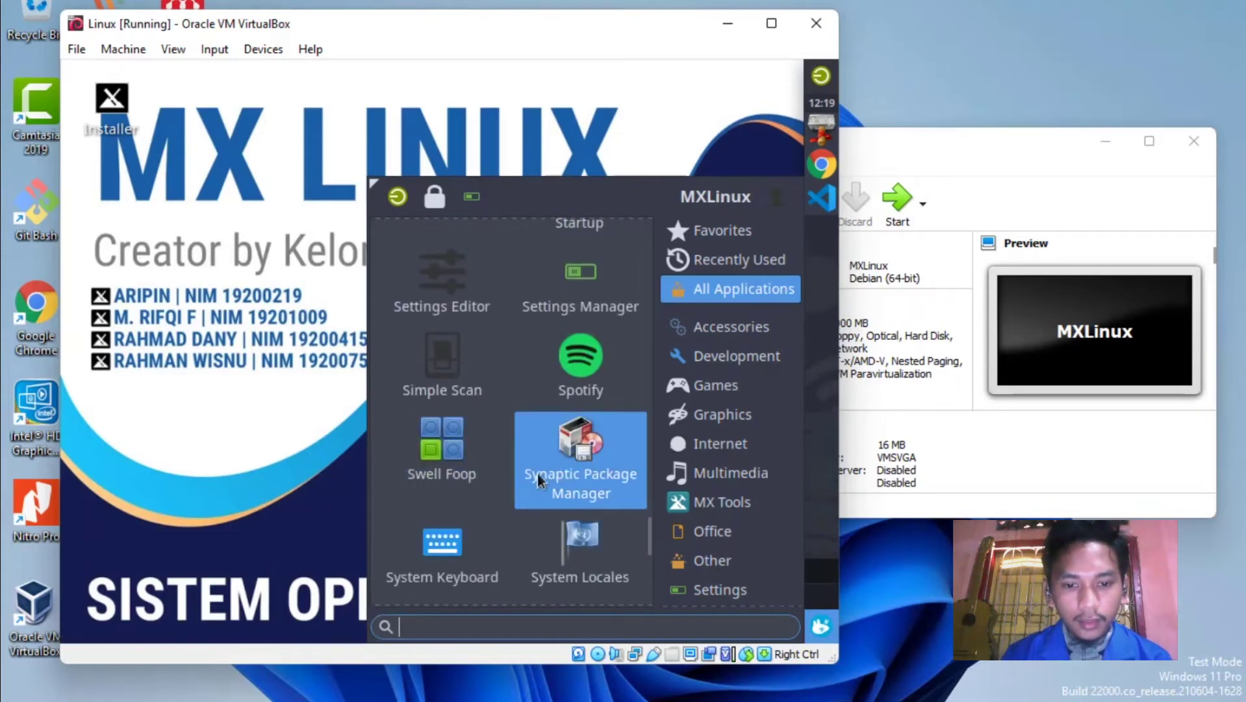
pyautogui.scroll(-3, 470, 480)
pyautogui.scroll(-2, 480, 479)
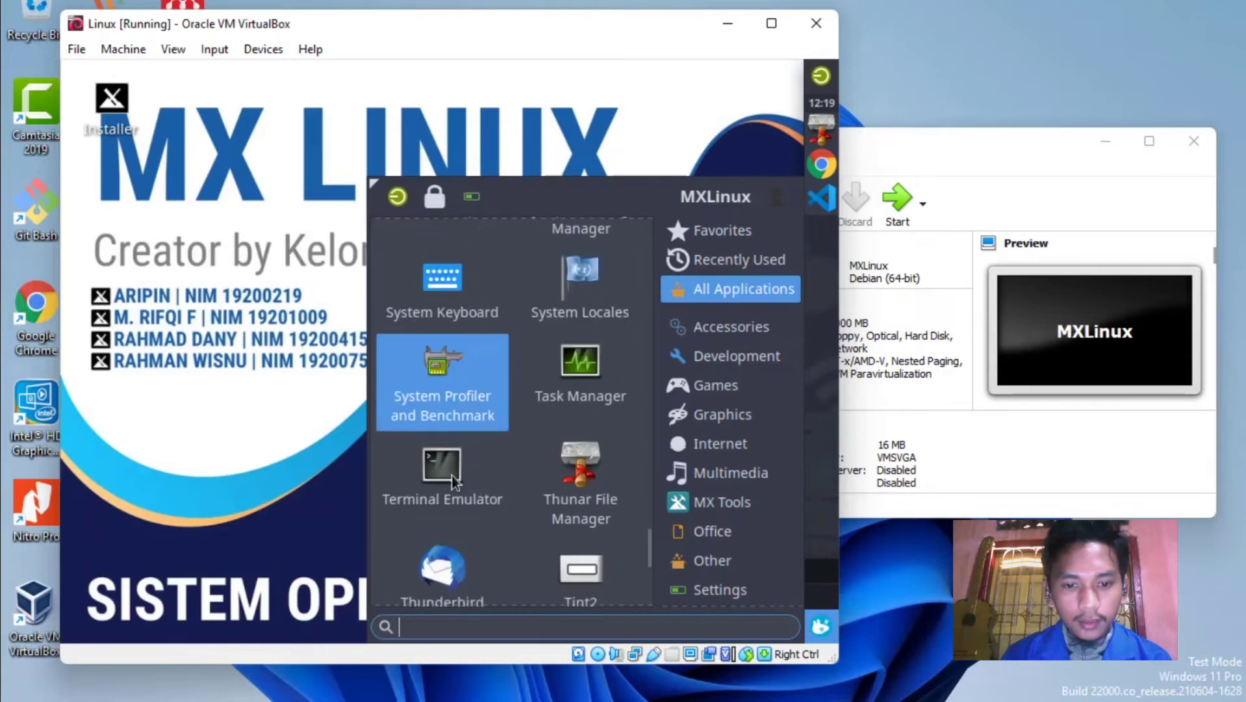
pyautogui.scroll(-2, 574, 480)
pyautogui.scroll(-3, 445, 472)
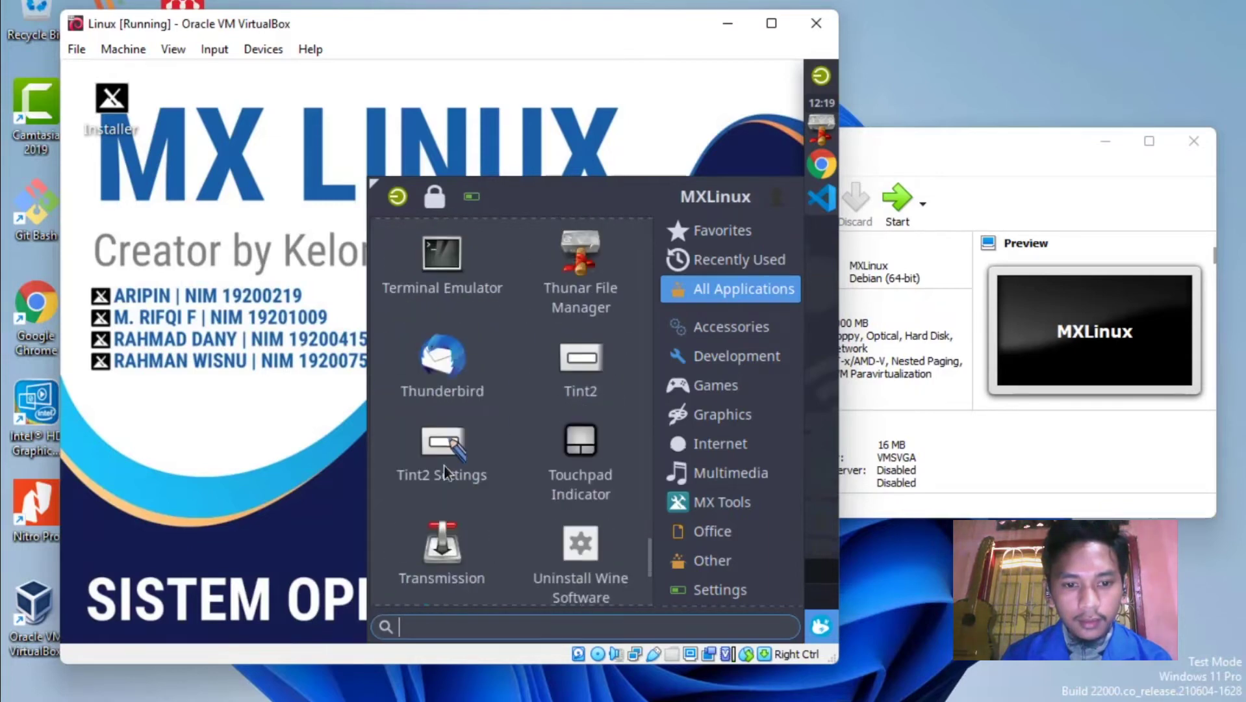
pyautogui.scroll(-1, 576, 442)
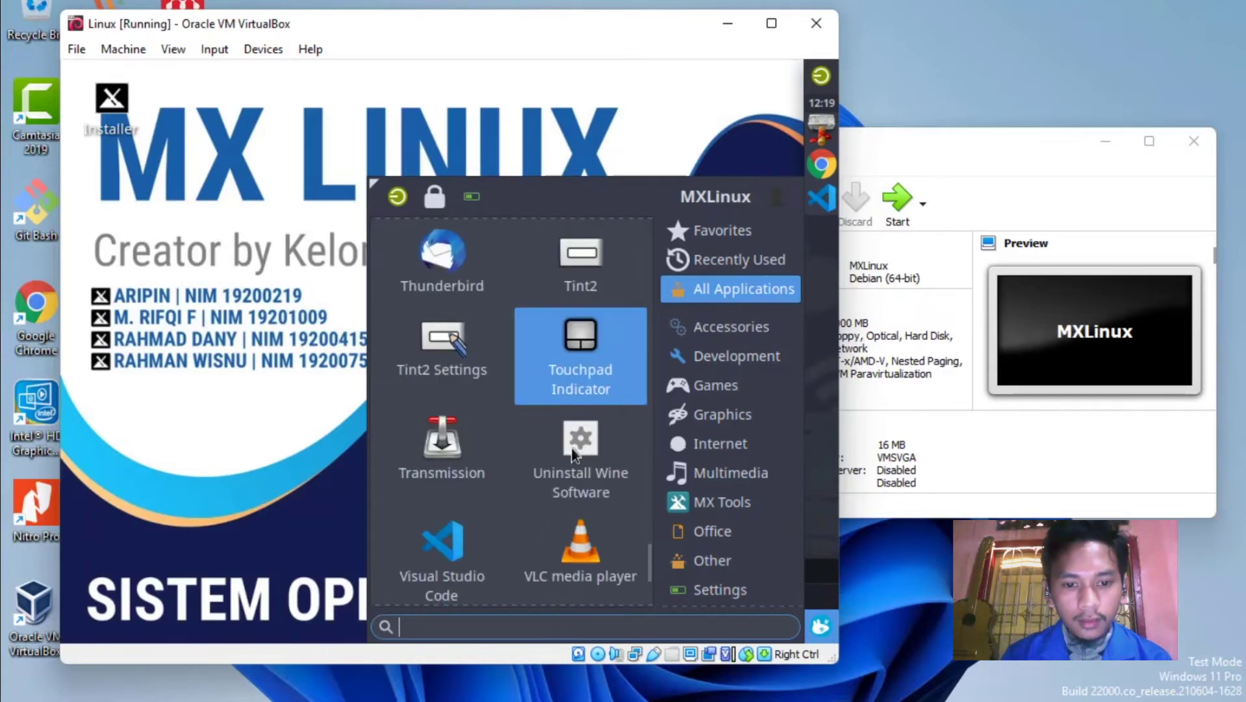
pyautogui.scroll(-1, 459, 461)
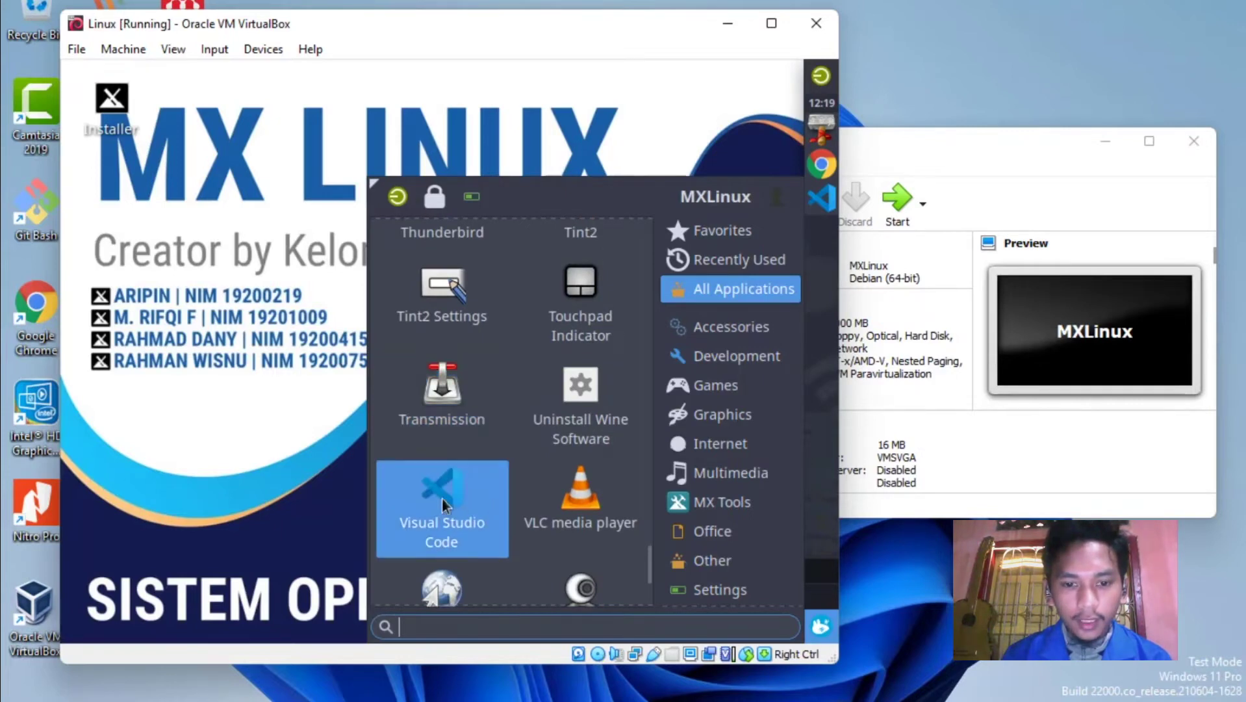
pyautogui.scroll(-1, 513, 517)
pyautogui.scroll(-1, 505, 518)
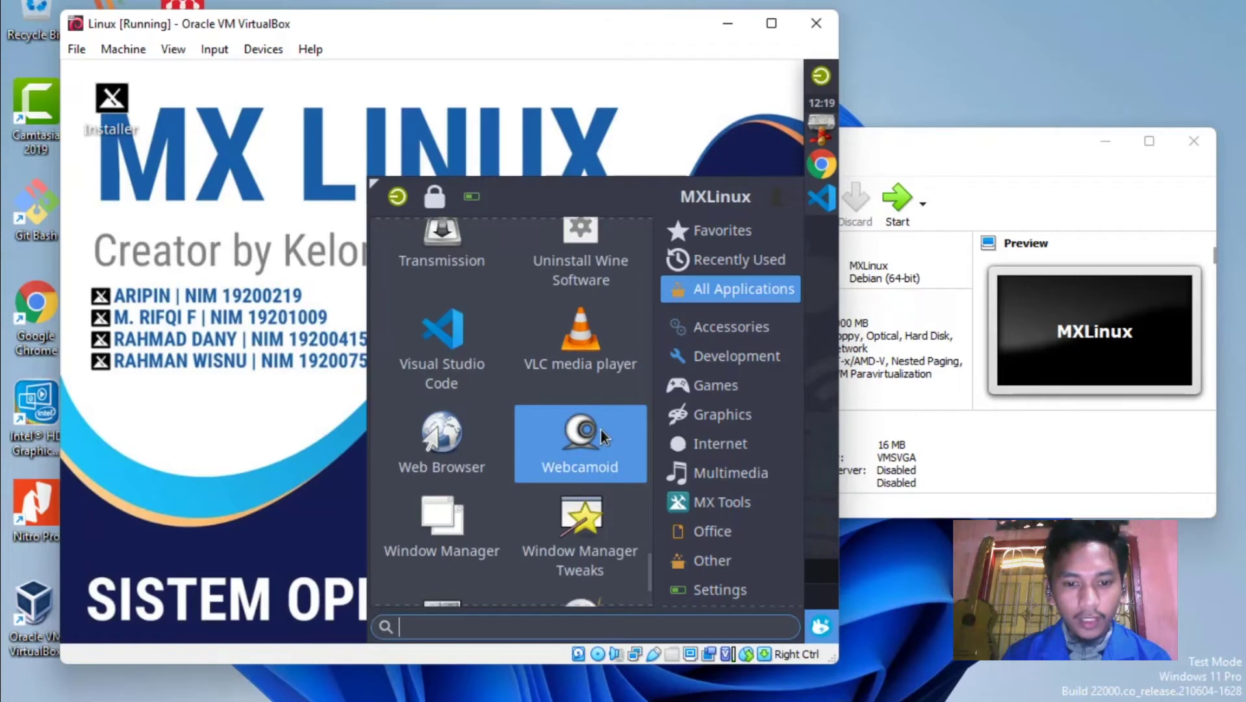
pyautogui.scroll(-3, 513, 465)
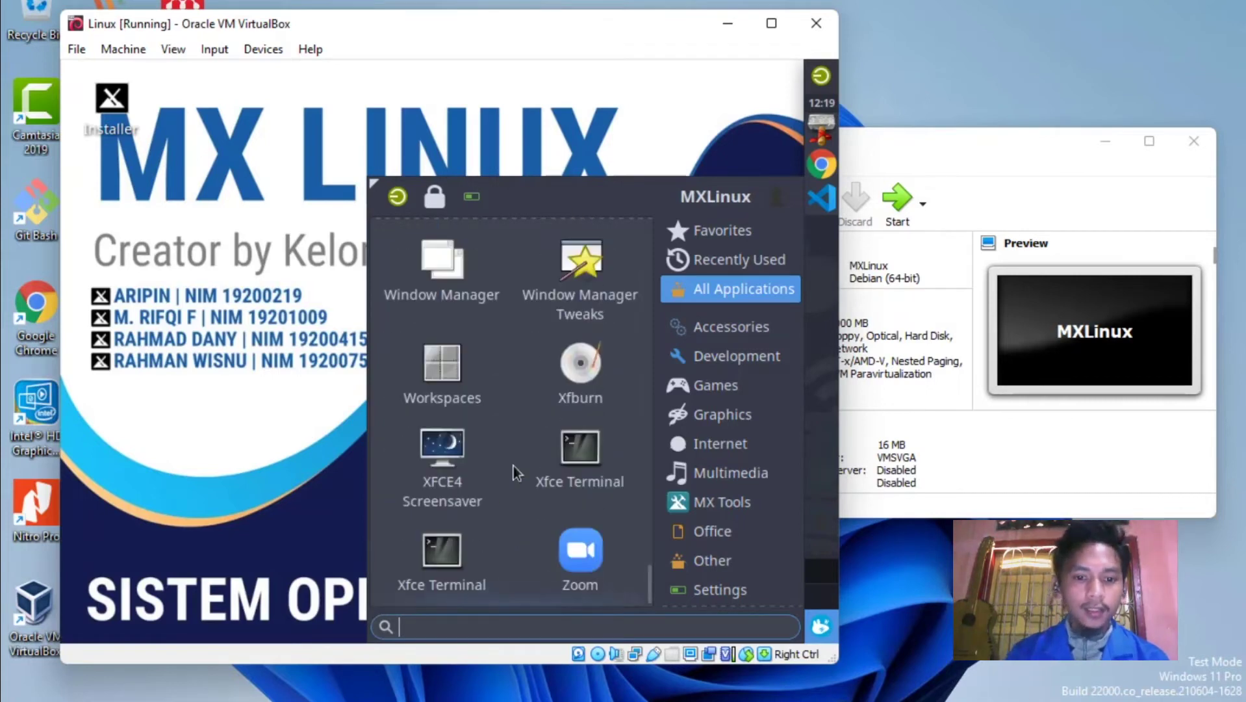